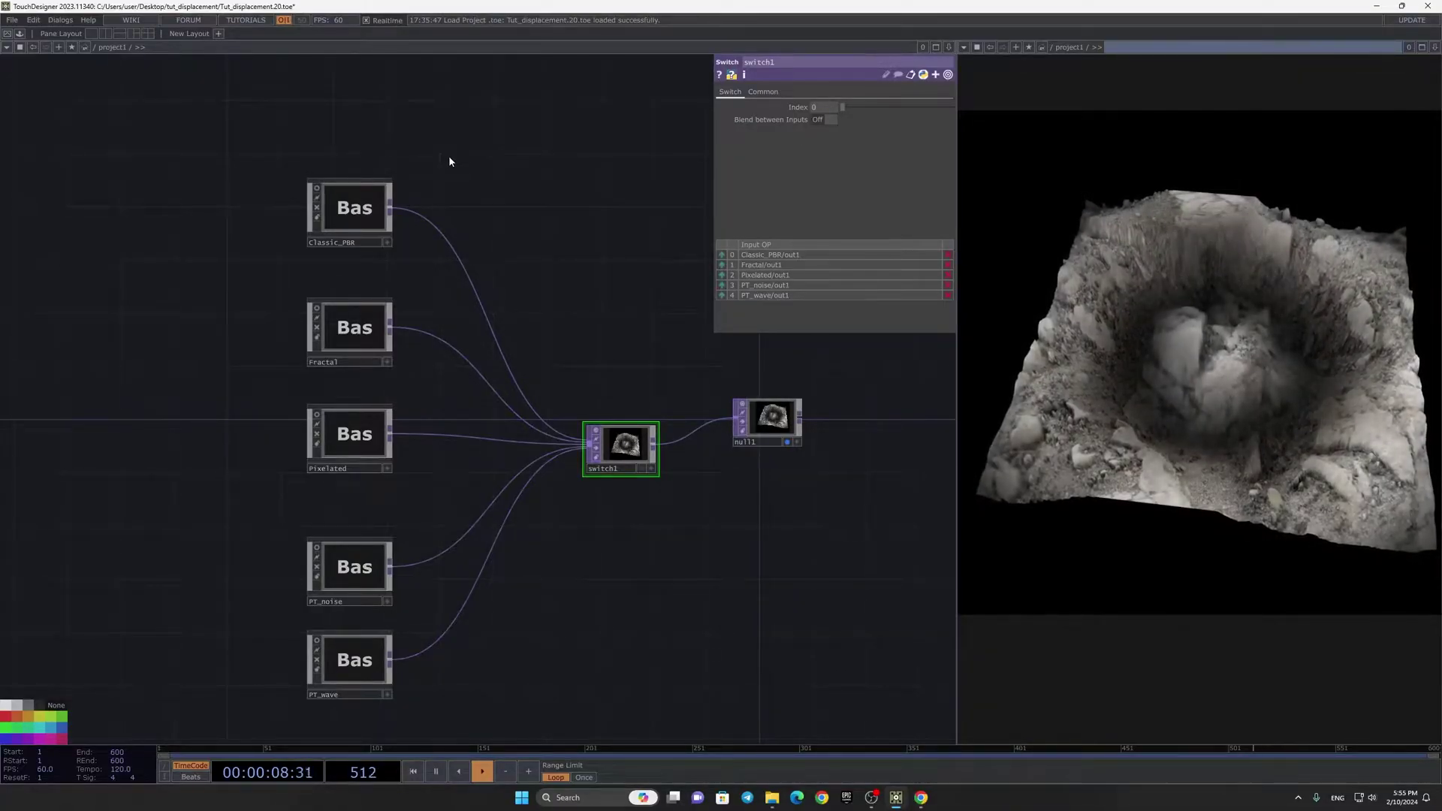
Step: Preview the displacement variants by sweeping the Switch index from Classic_PBR through to PT_wave
click(343, 209)
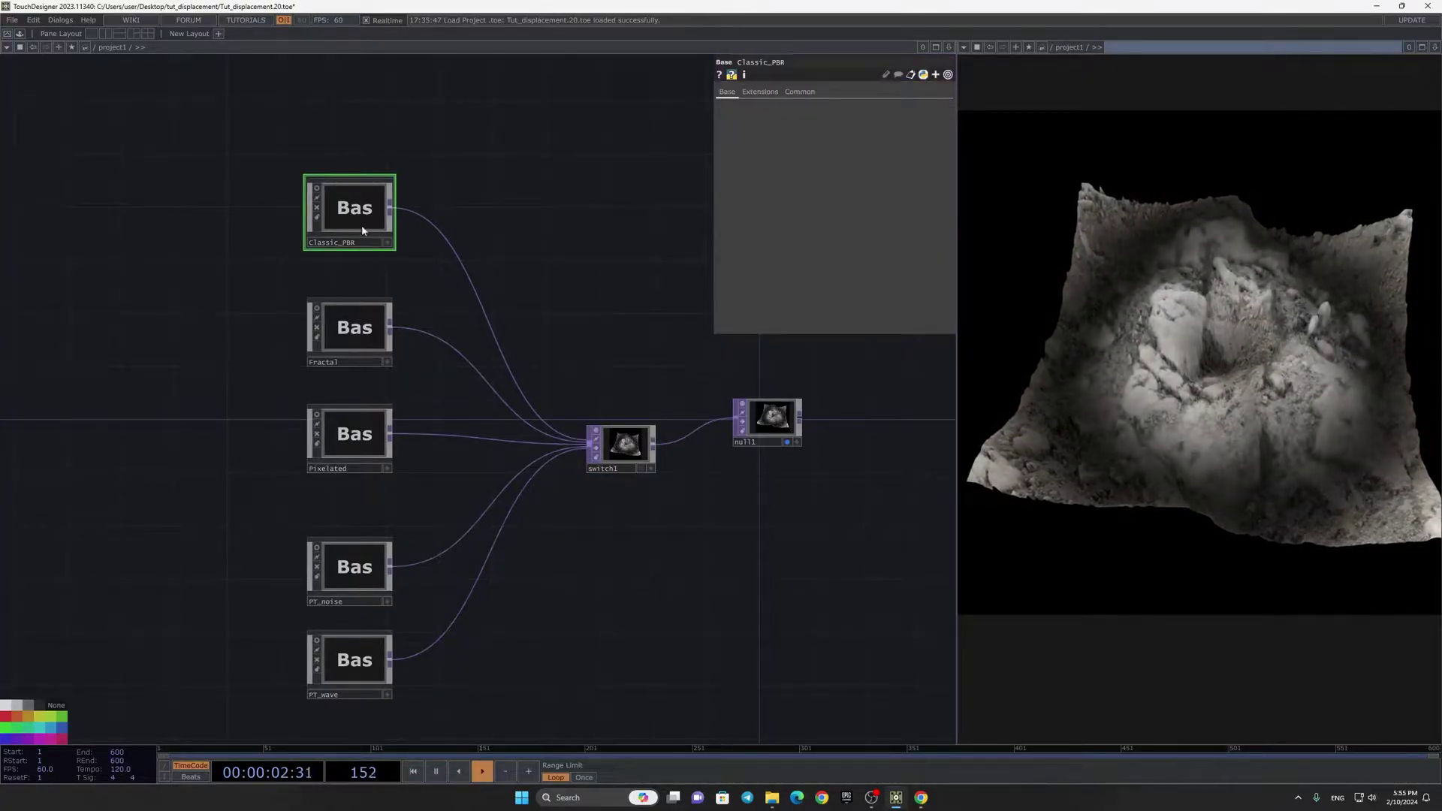
click(630, 446)
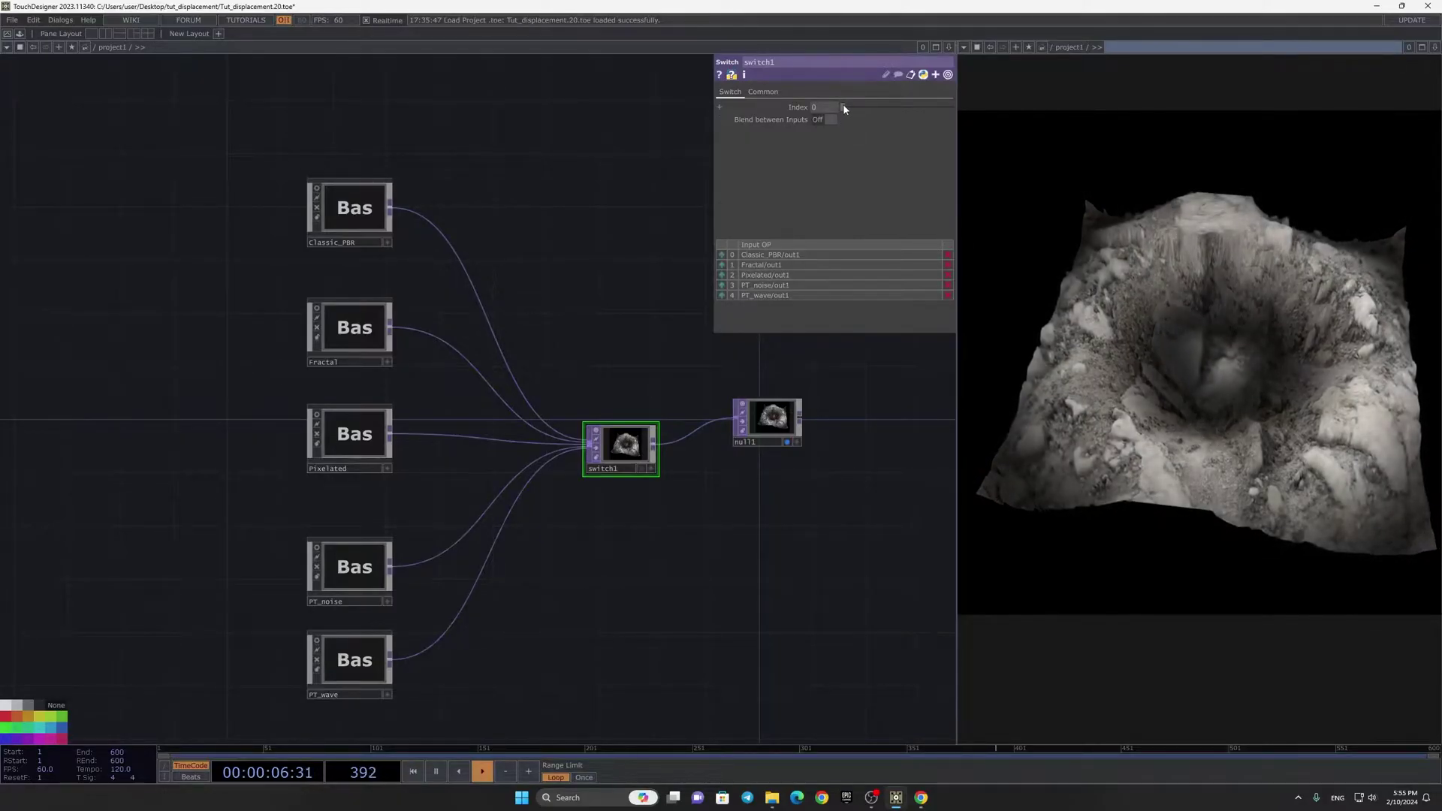
drag(852, 108, 854, 107)
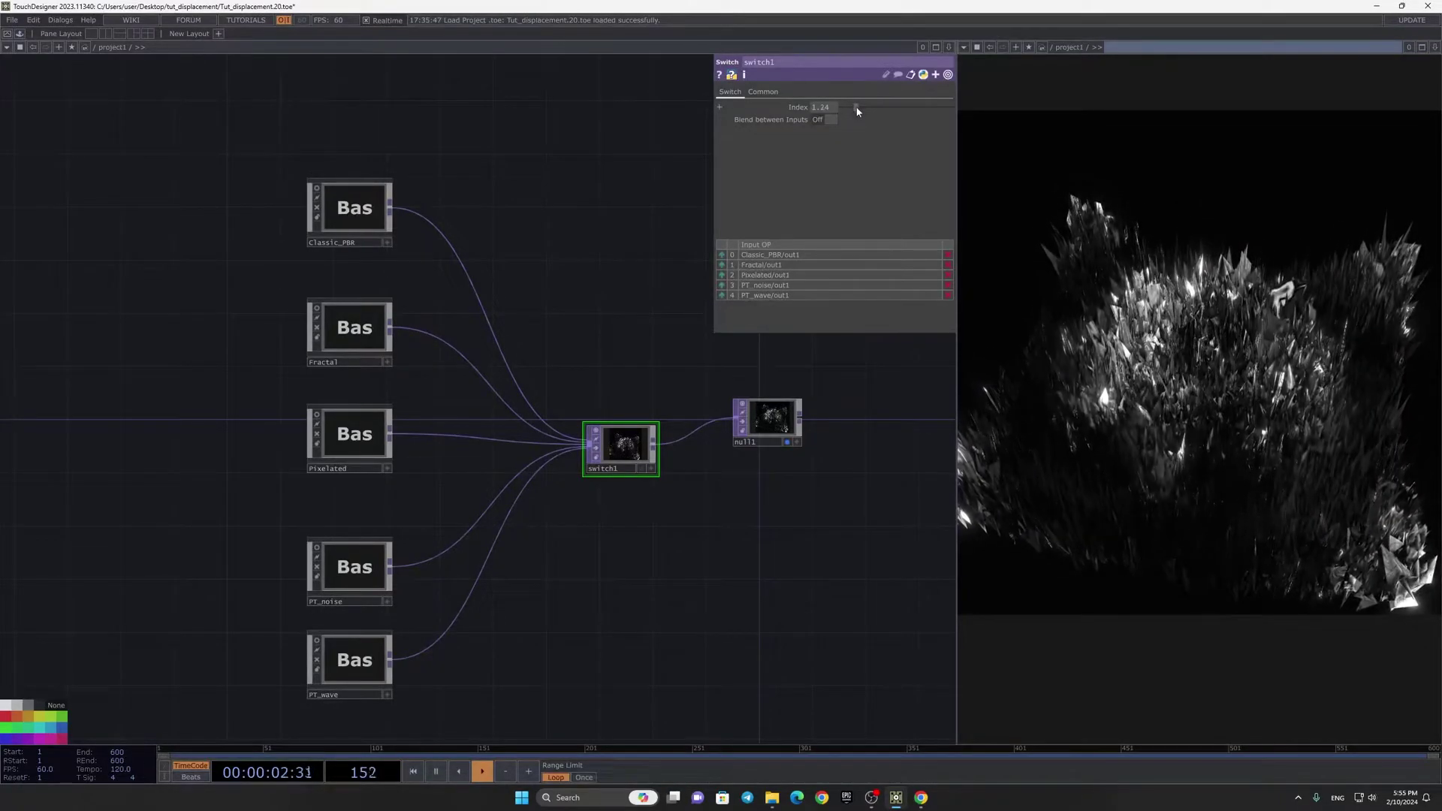
drag(864, 109, 889, 119)
Step: Delete all operators in the project1 network, including the five Base components, the switch and the null
scroll(692, 392, down, 2)
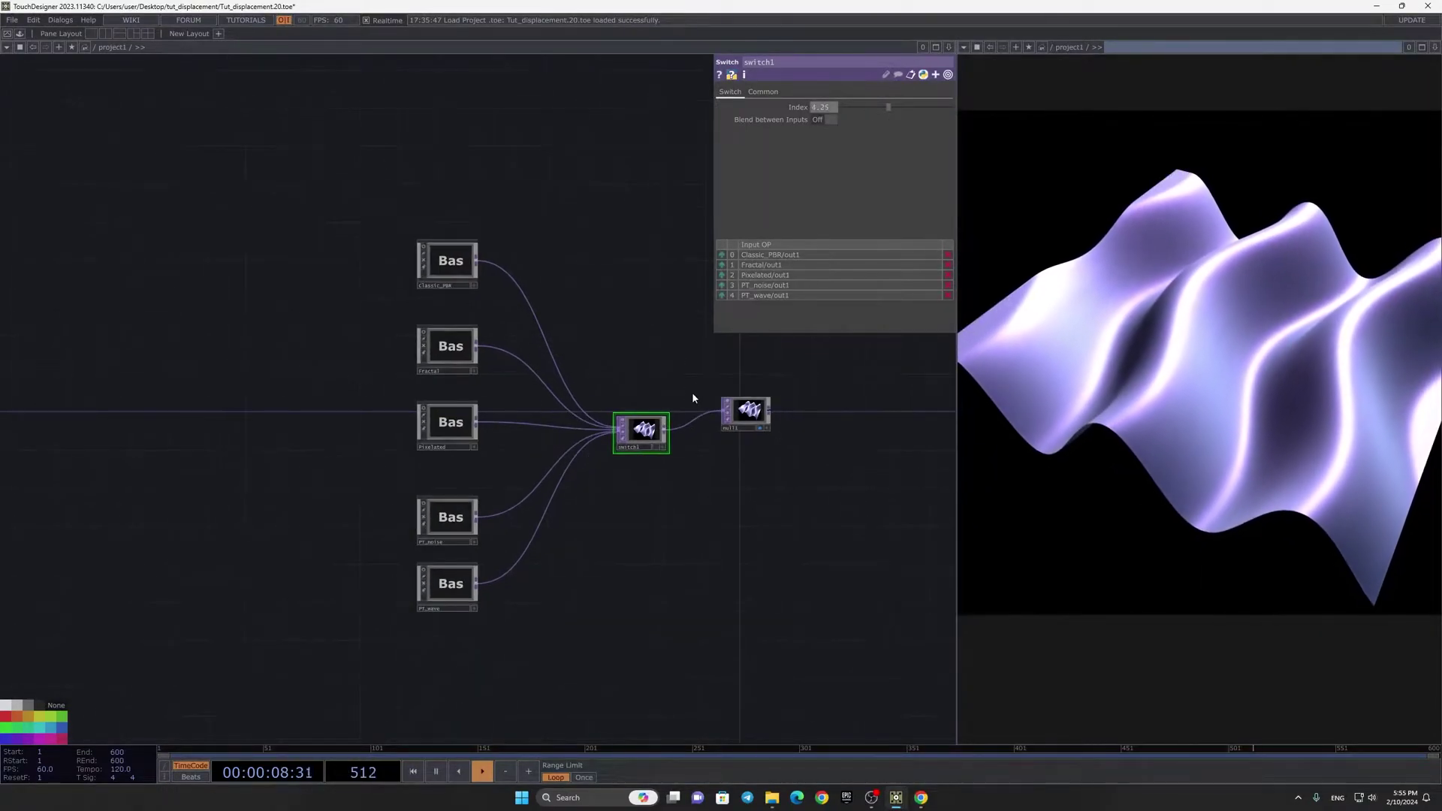
drag(359, 636, 800, 193)
key(Delete)
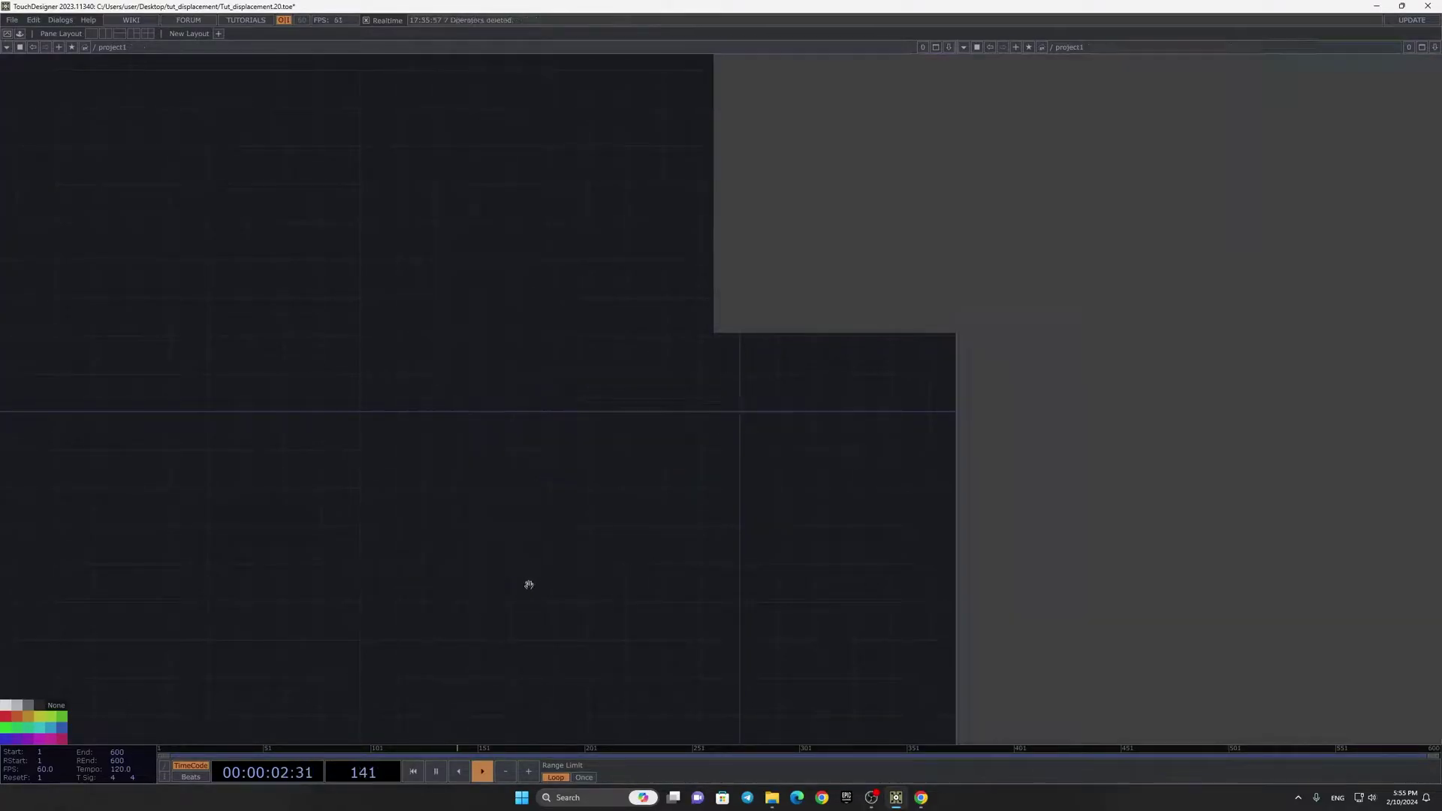
Step: Create a Grid SOP in the empty network
scroll(608, 533, down, 3)
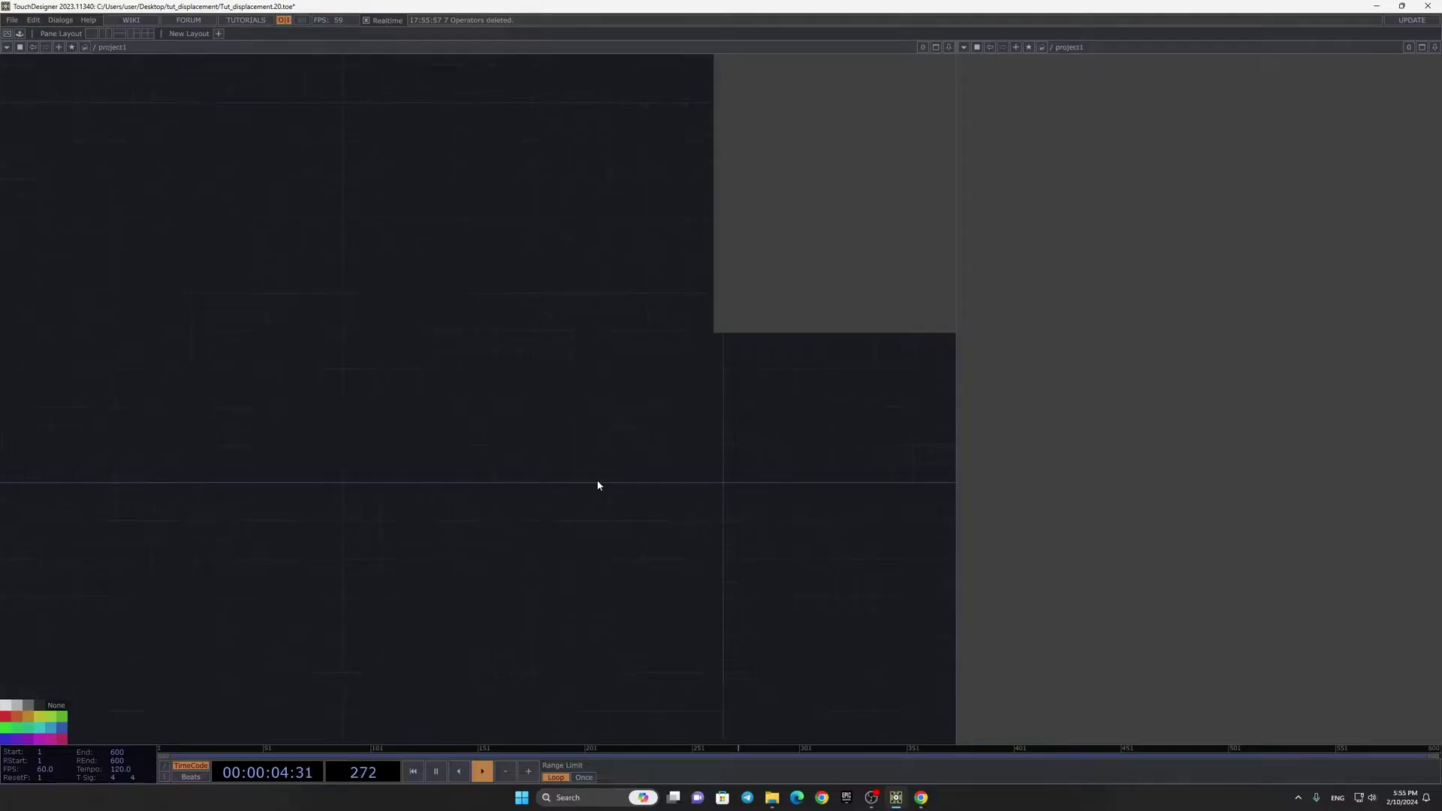
key(Tab)
text(gr)
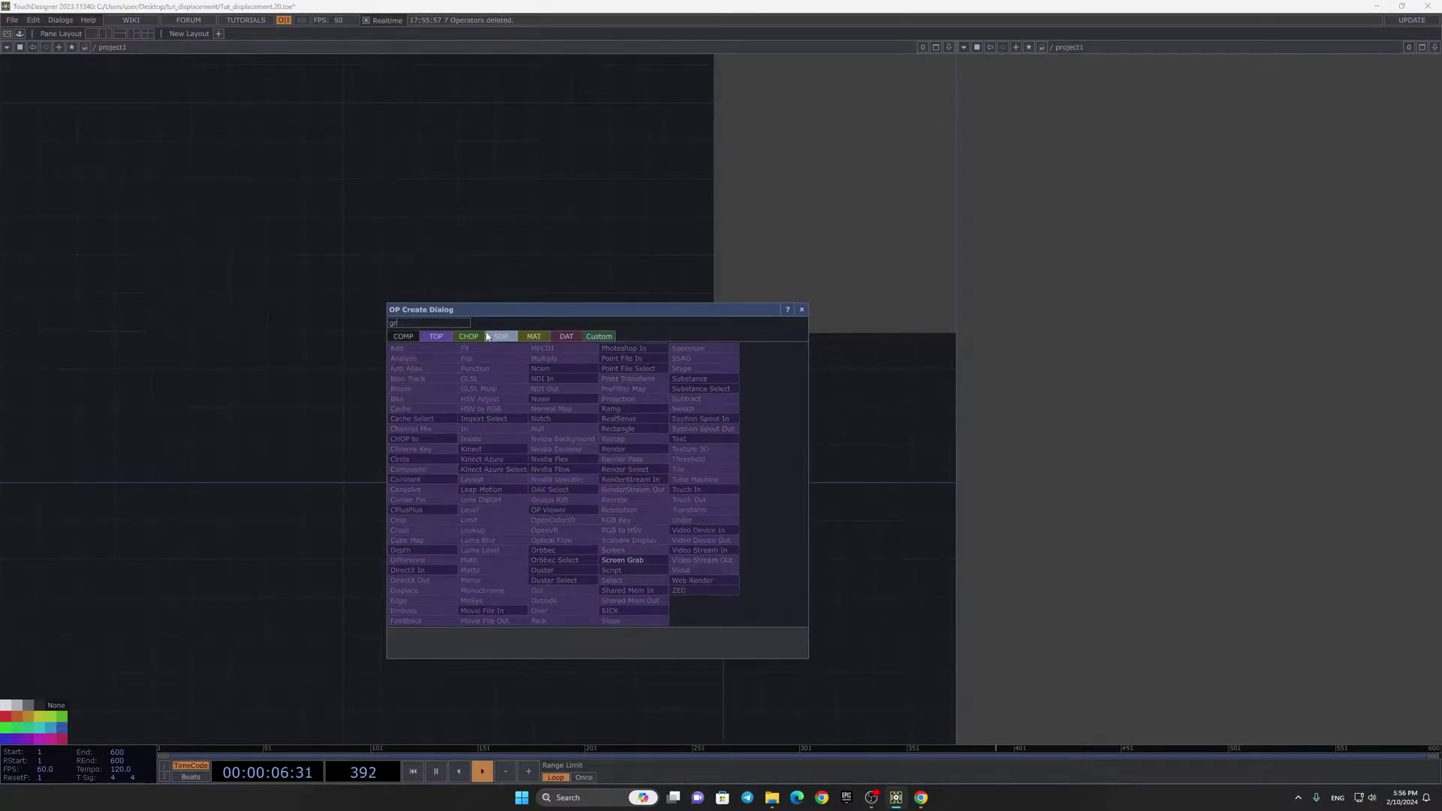
click(493, 338)
click(467, 467)
click(549, 406)
Step: Create a Constant CHOP below the grid
scroll(546, 403, up, 3)
key(Tab)
click(425, 368)
text(re)
key(BackSpace)
text(c)
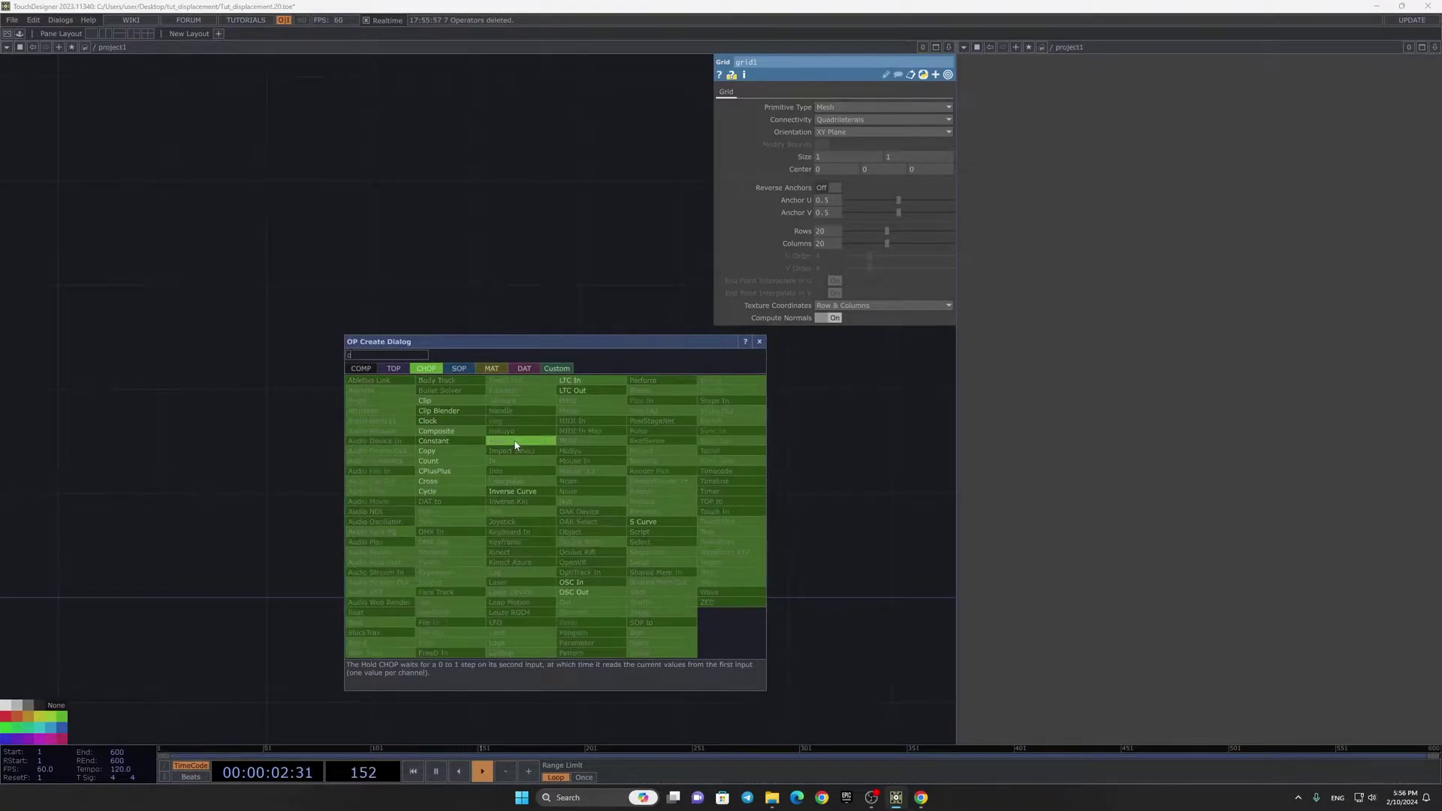
key(Return)
click(463, 572)
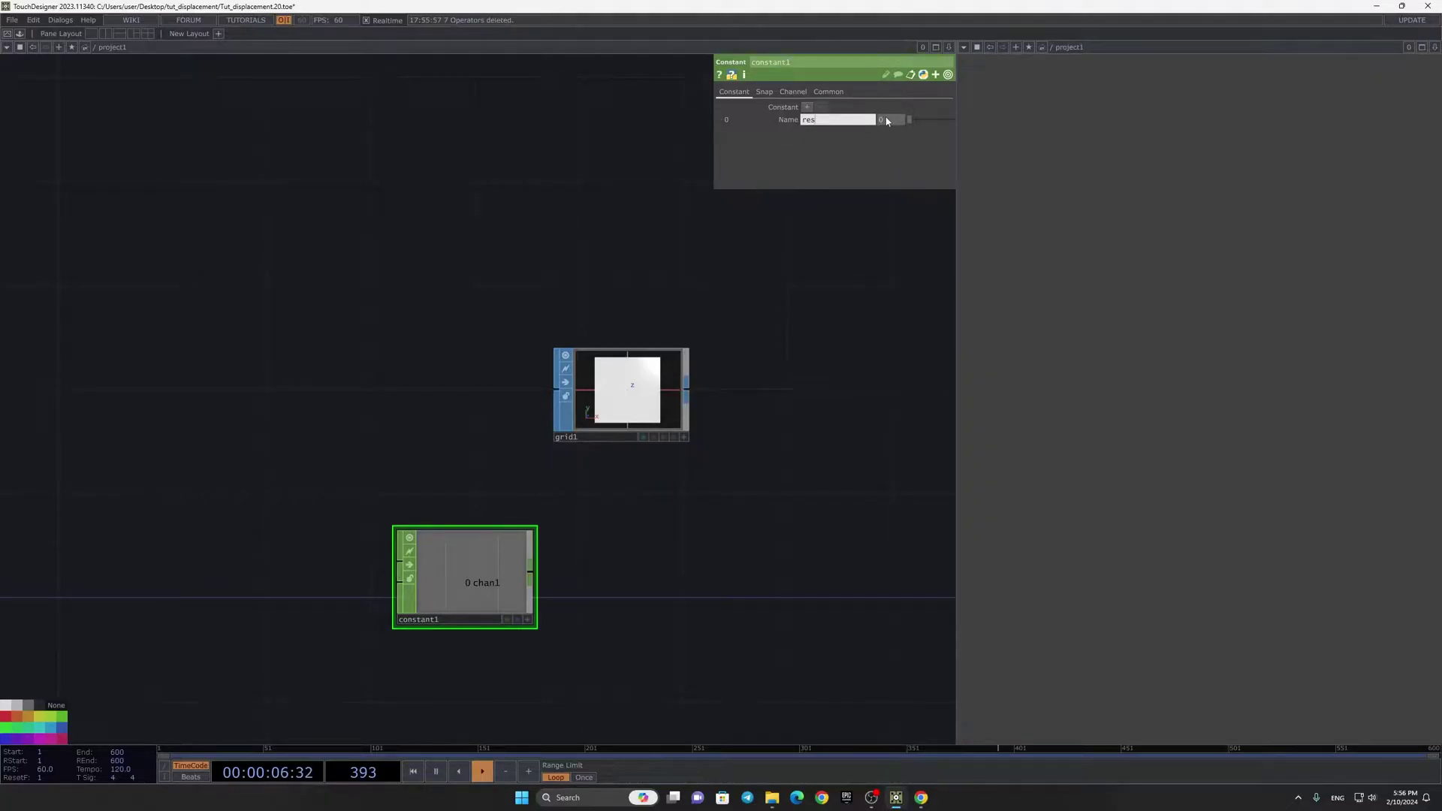
Step: Name the constant's channel res and set its value to 254
text(res)
key(Return)
text(25)
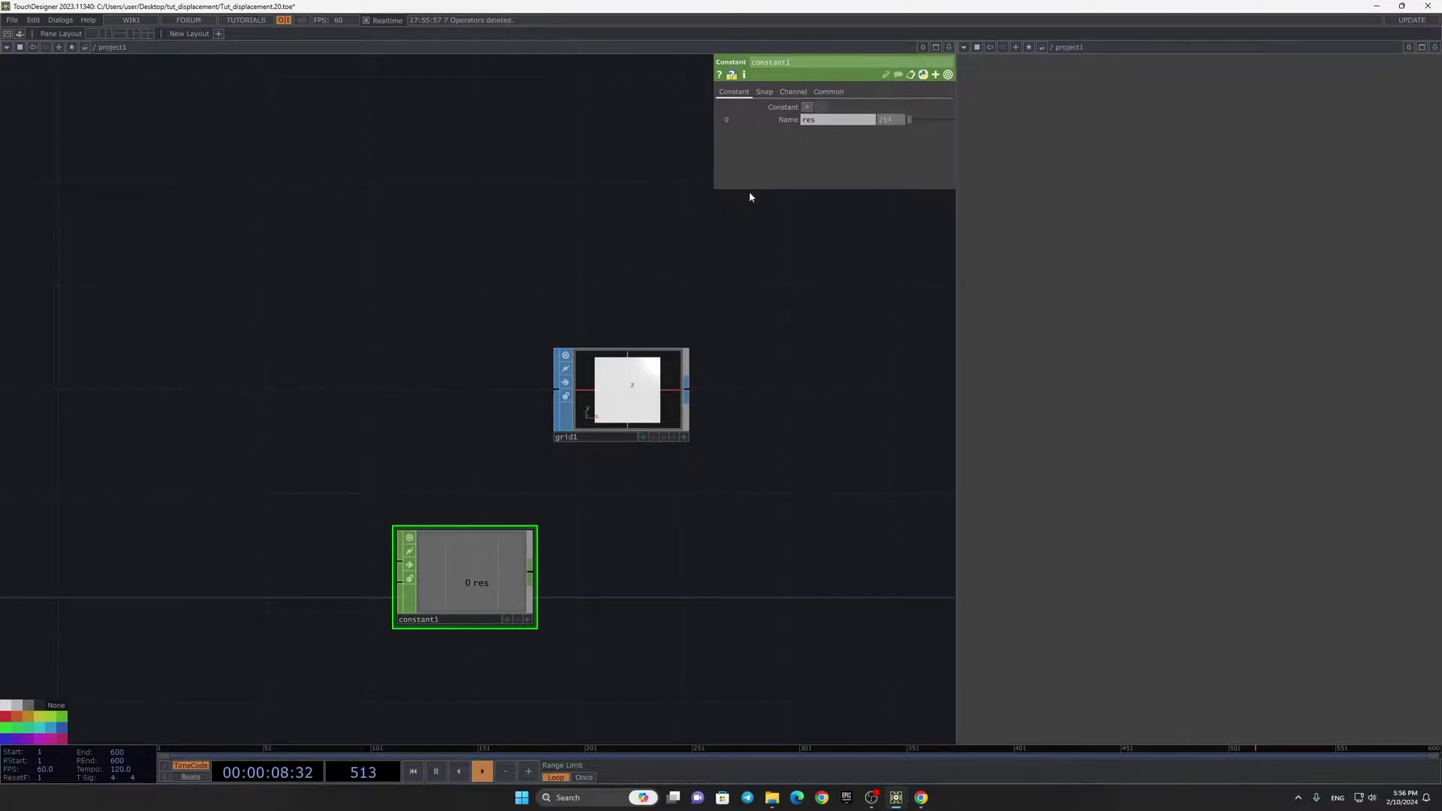
text(4)
key(Return)
Step: Append a Null CHOP to the constant's output
drag(530, 572, 598, 583)
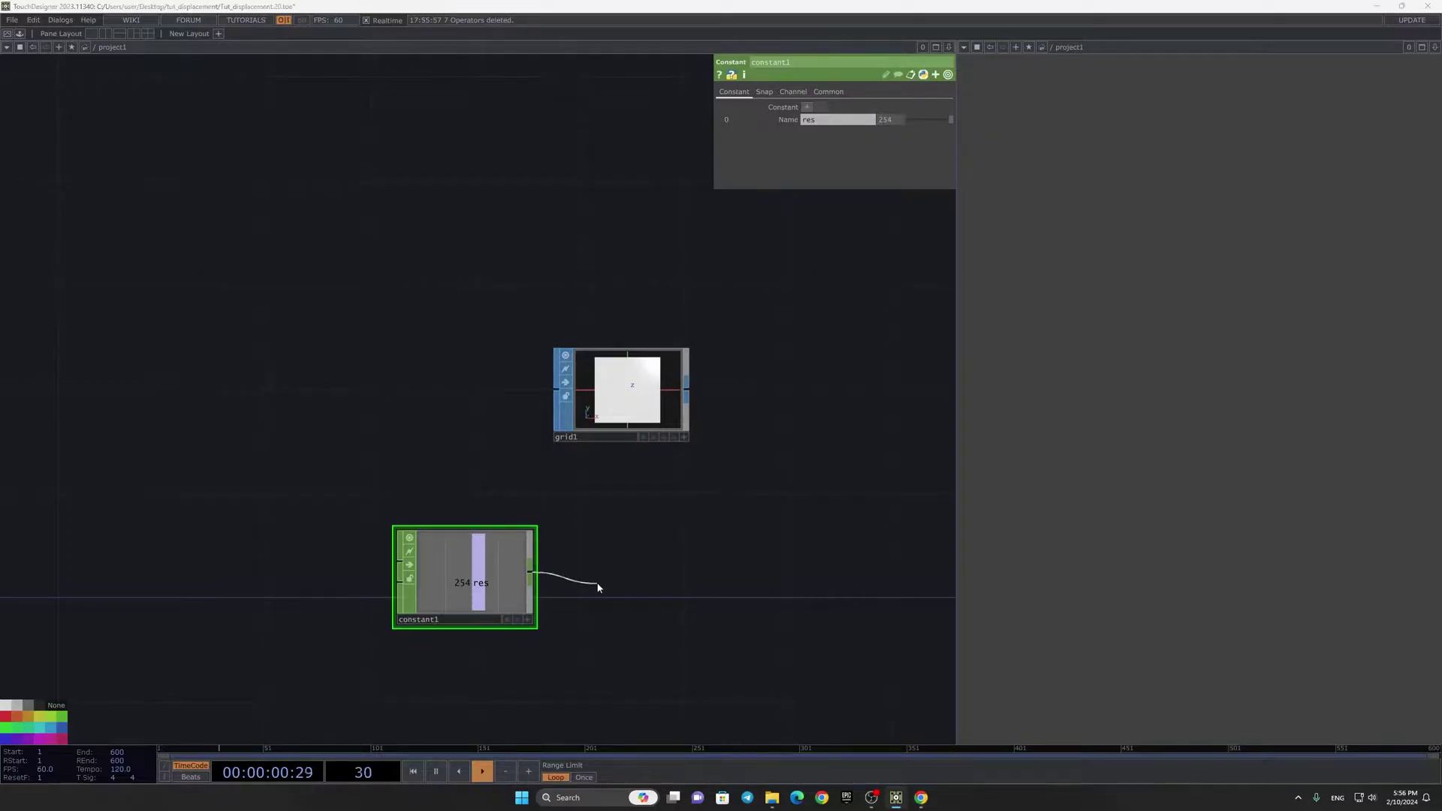
click(598, 587)
click(608, 569)
click(621, 578)
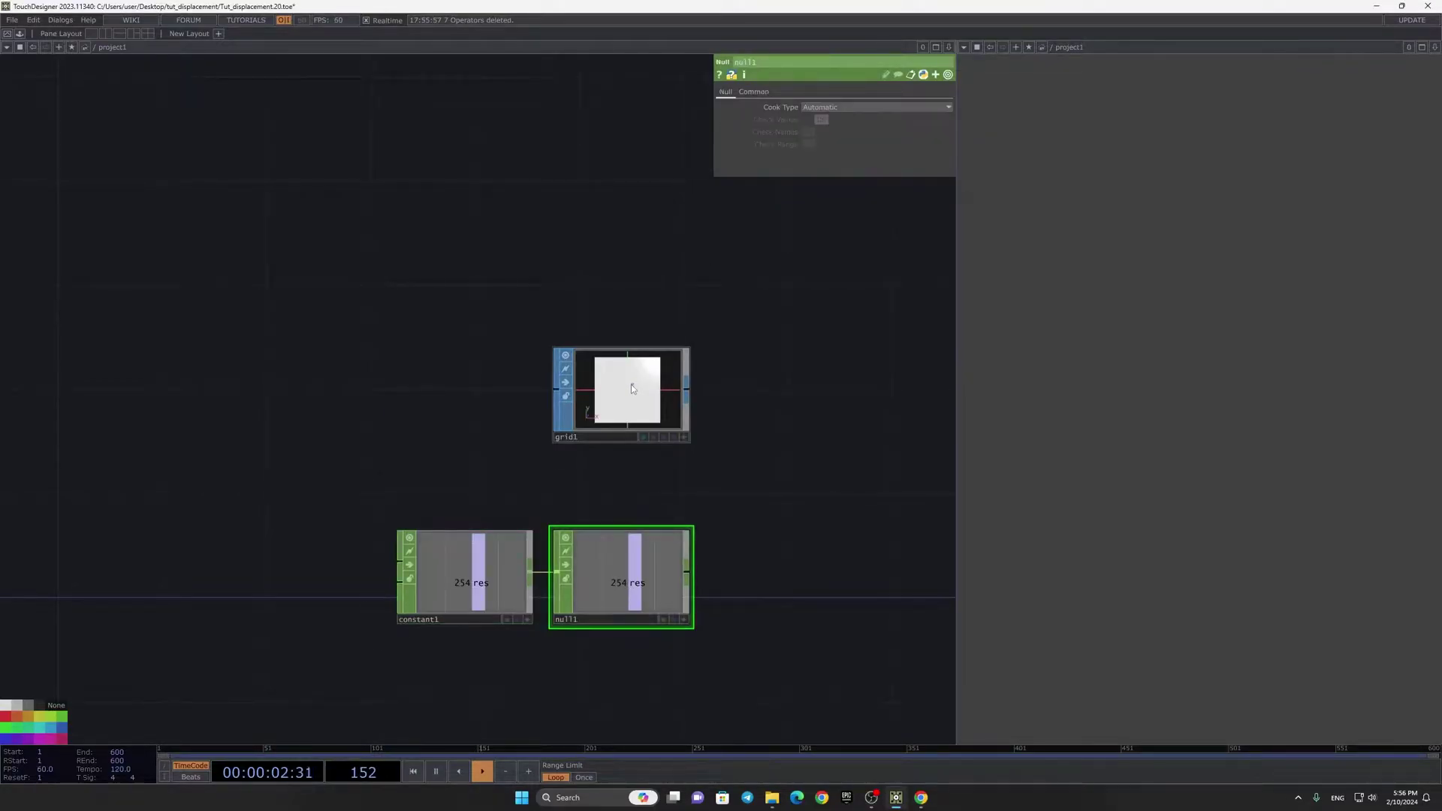
Step: Drive the grid's Rows and Columns with the res channel of the Null CHOP
click(632, 389)
click(683, 619)
drag(645, 594, 835, 232)
click(837, 224)
drag(647, 566, 830, 243)
click(825, 235)
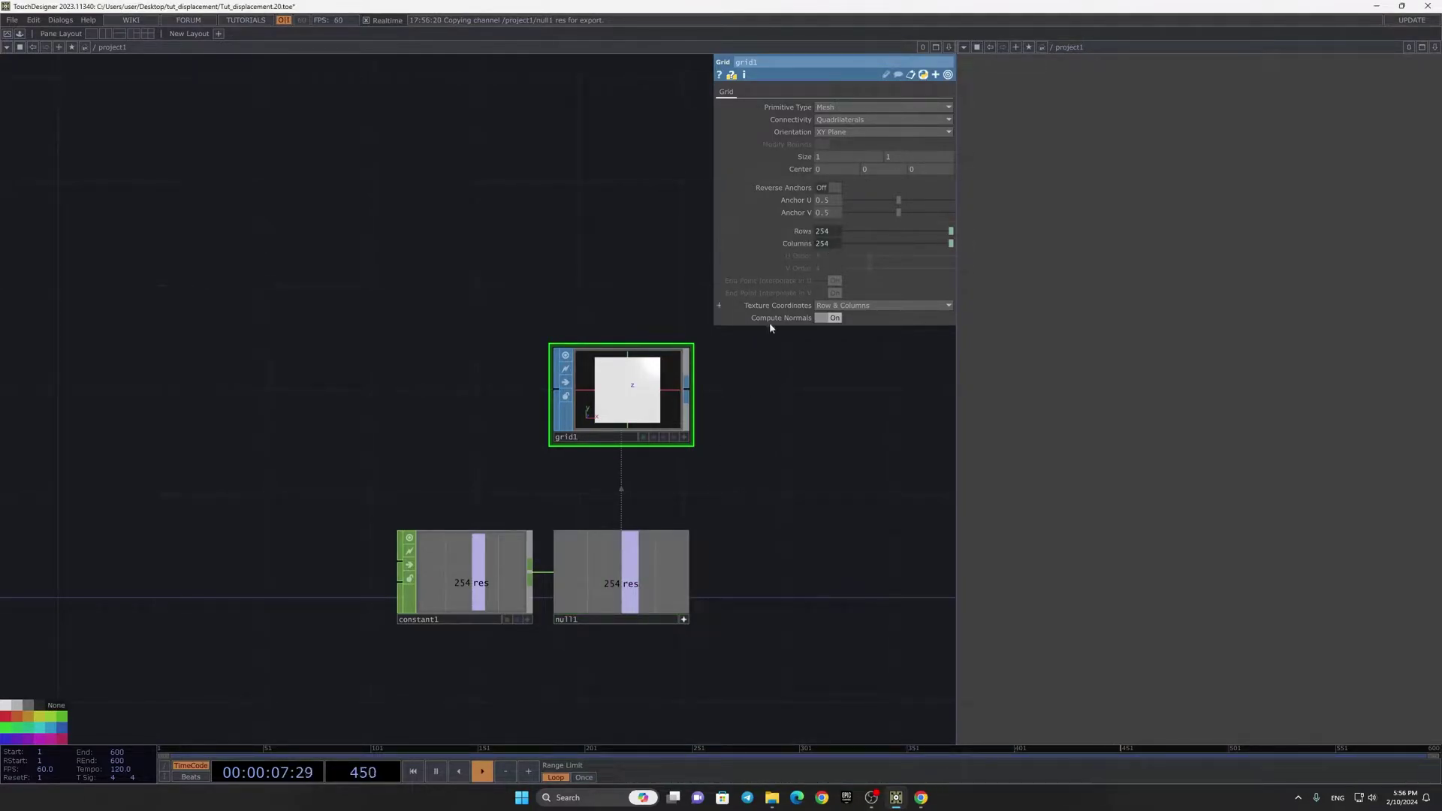
Step: Set the grid's orientation to ZX Plane and tilt its viewer to check the surface
click(843, 133)
click(833, 167)
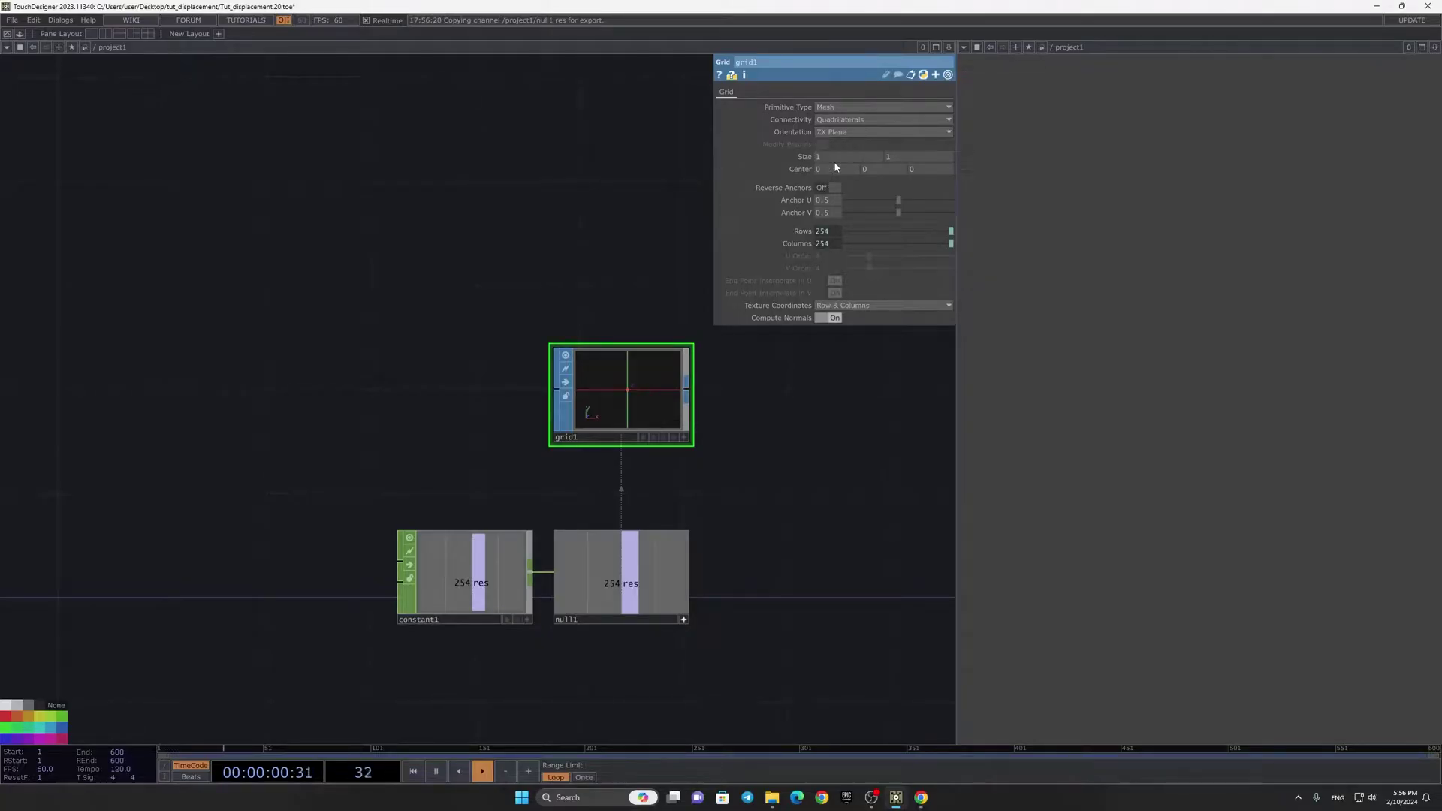
click(685, 437)
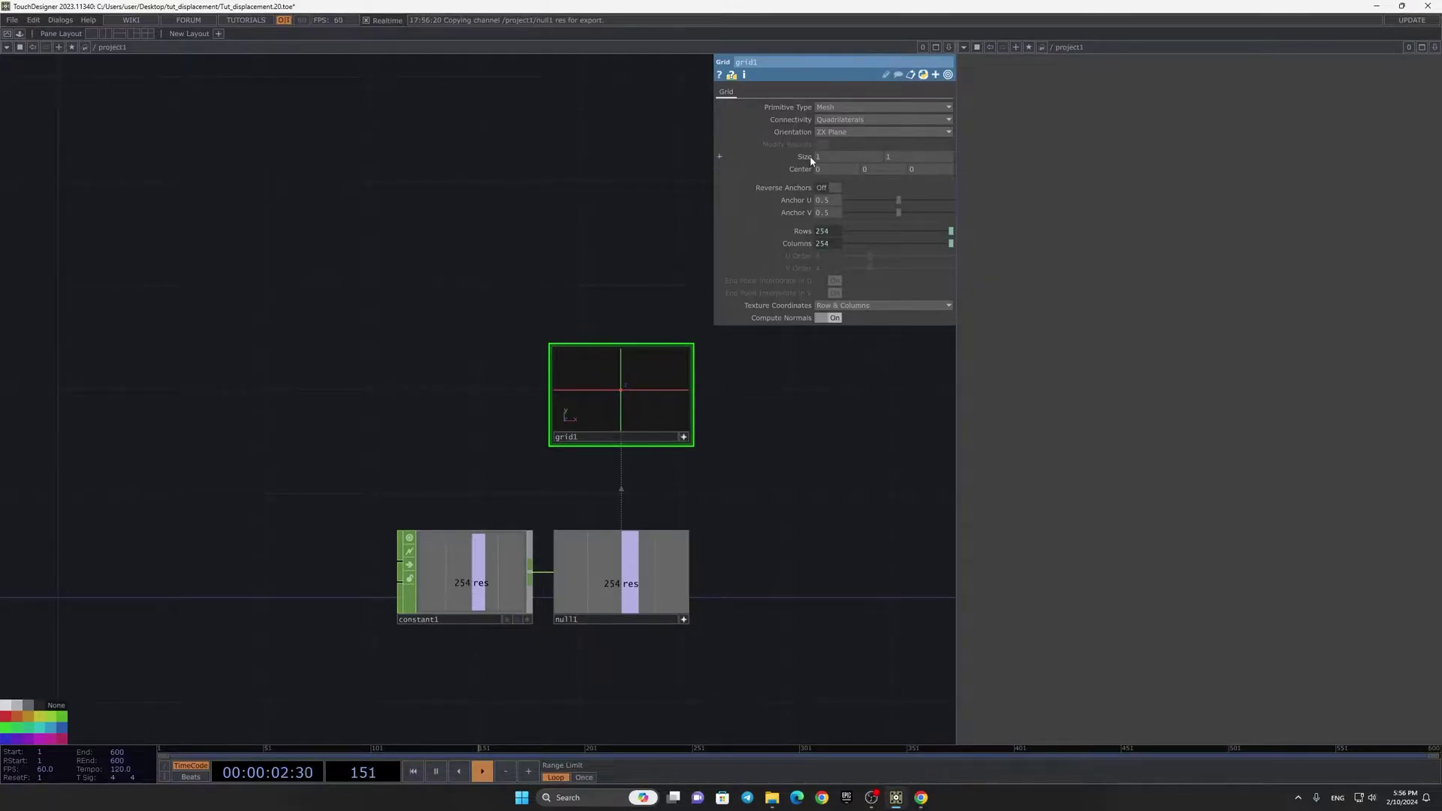
mouse_move(652, 377)
mouse_down()
mouse_move(630, 414)
mouse_move(642, 400)
mouse_up()
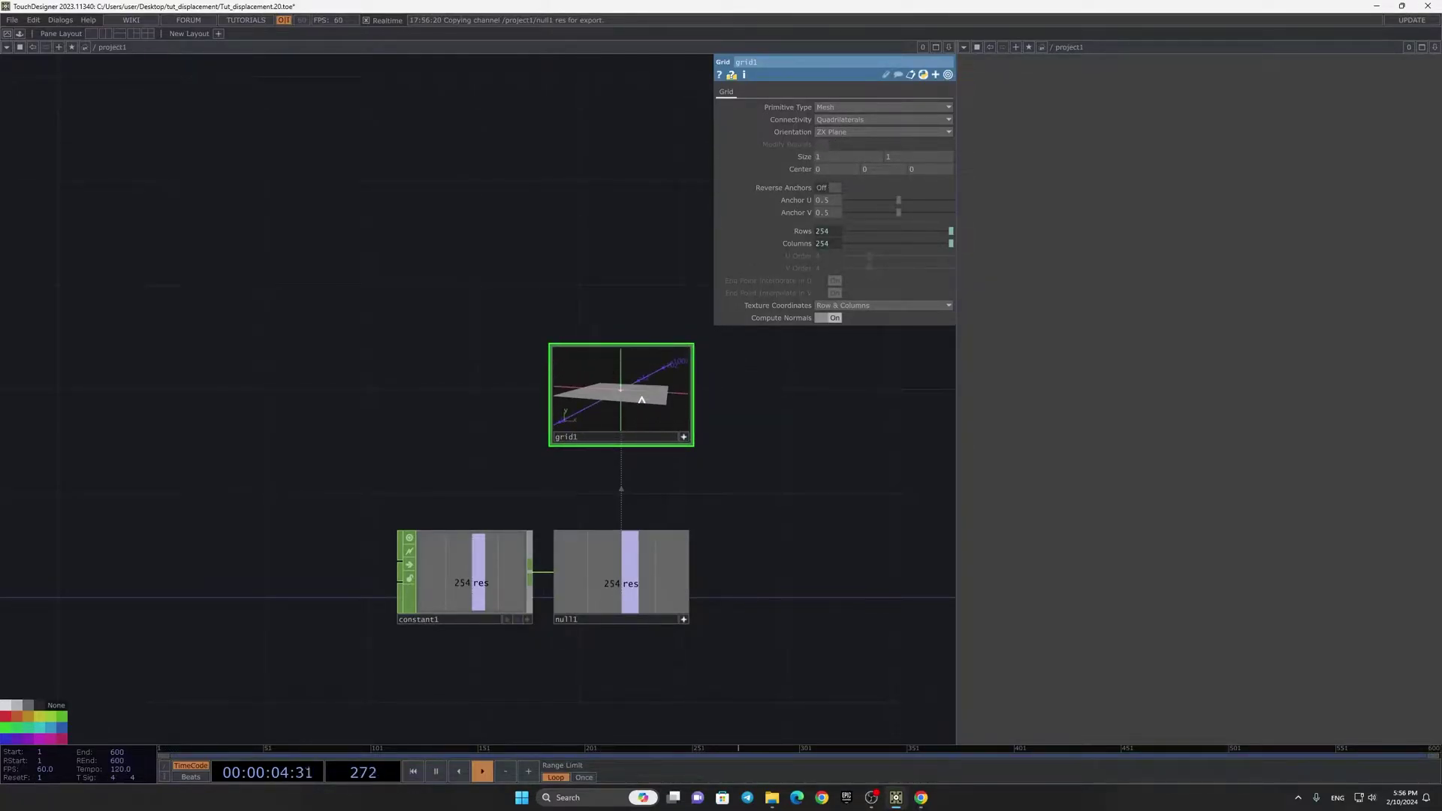
click(683, 437)
Step: Append an Attribute Create SOP to the grid and turn on Compute Normals and Compute Tangents
drag(705, 515, 567, 481)
middle_drag(567, 484, 654, 590)
click(548, 554)
right_drag(296, 593, 526, 499)
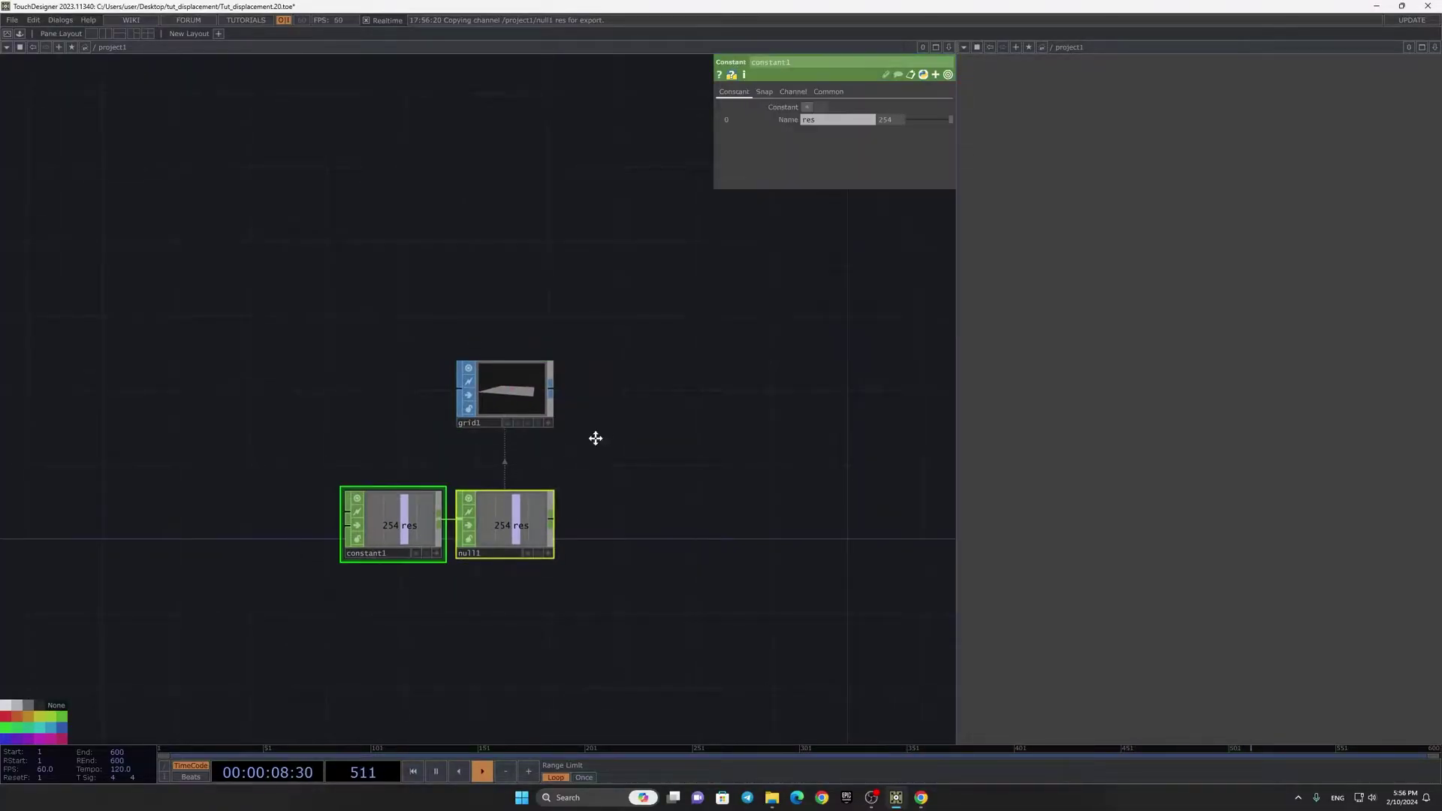
drag(598, 434, 571, 448)
right_click(524, 402)
text(at)
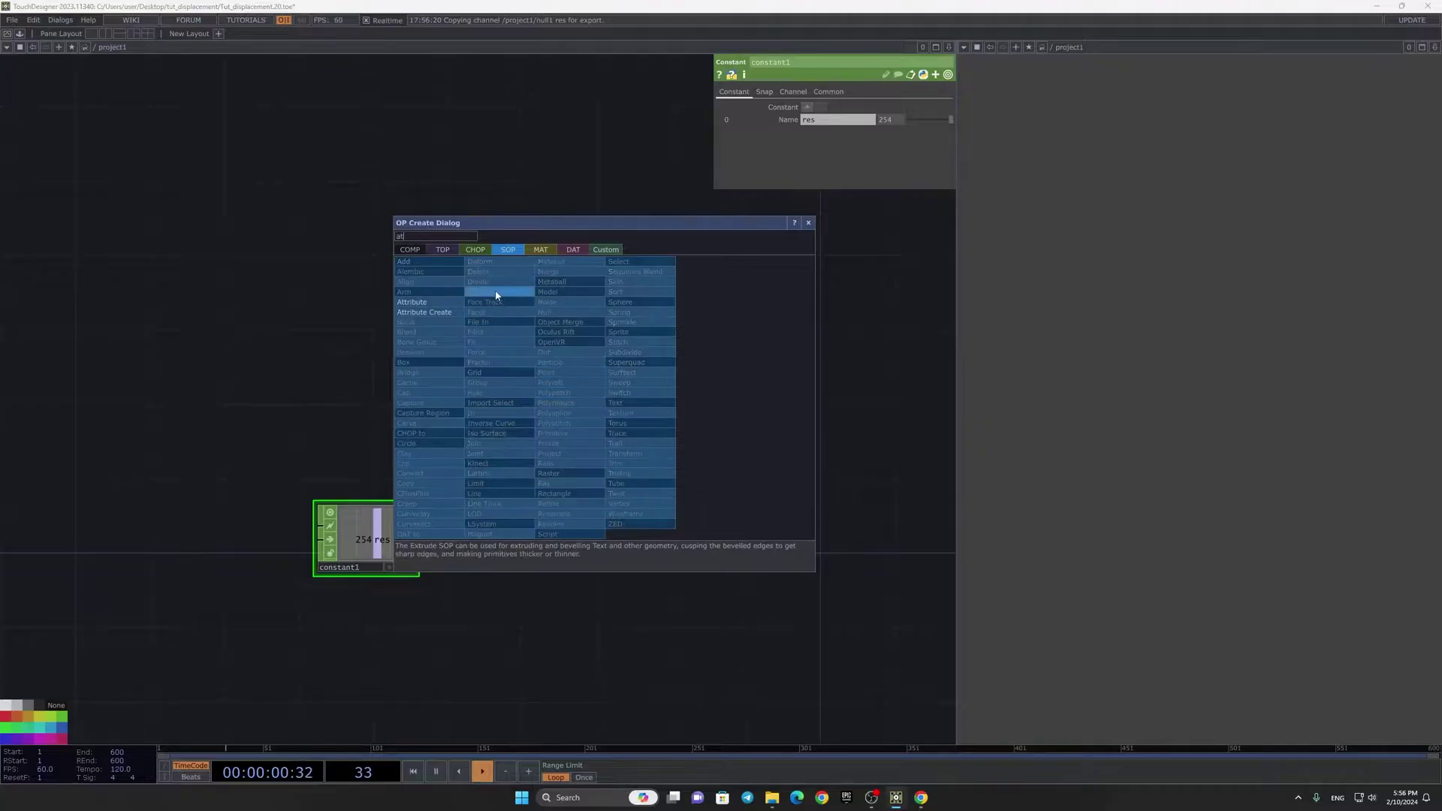
click(422, 311)
click(724, 394)
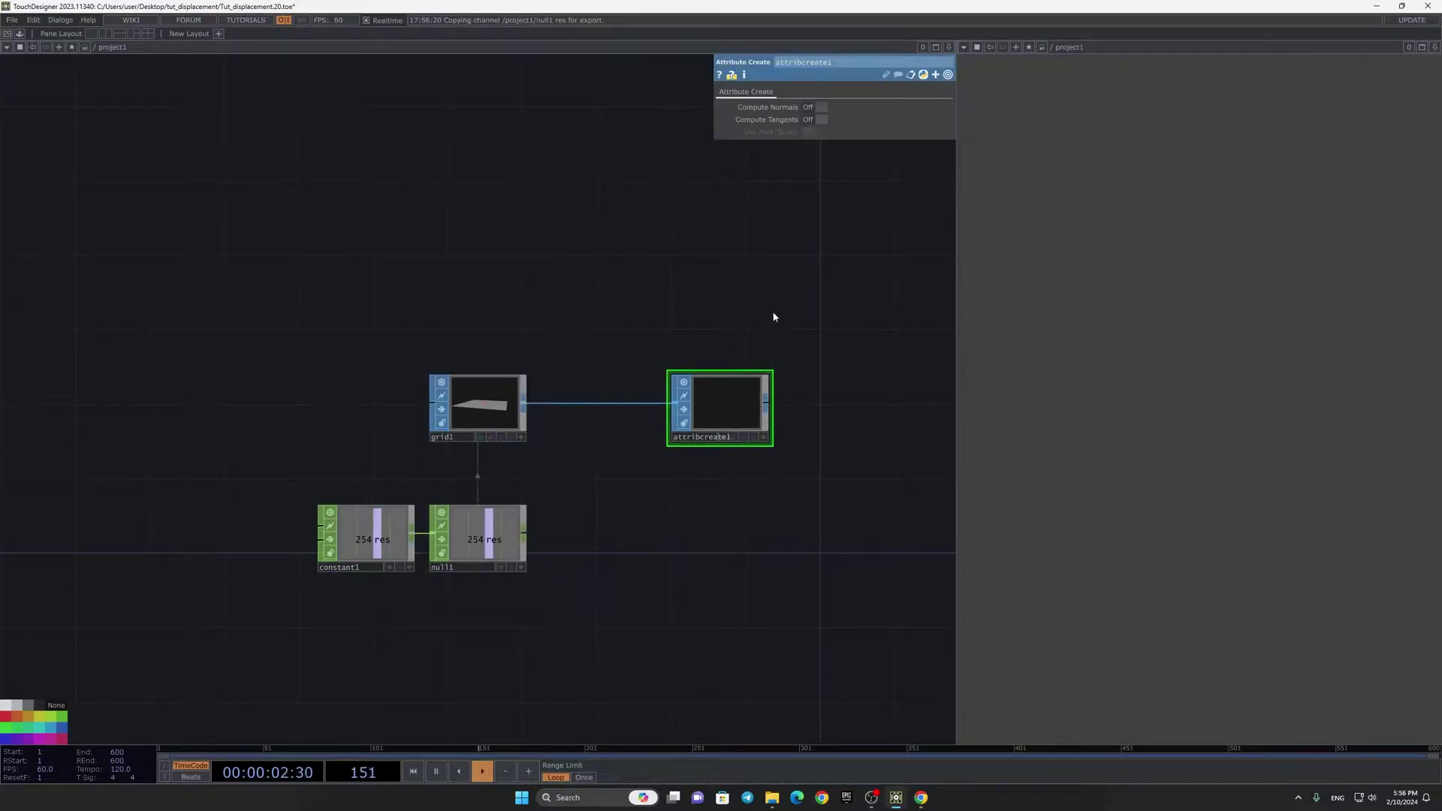
drag(802, 429, 694, 418)
right_click(659, 393)
key(Escape)
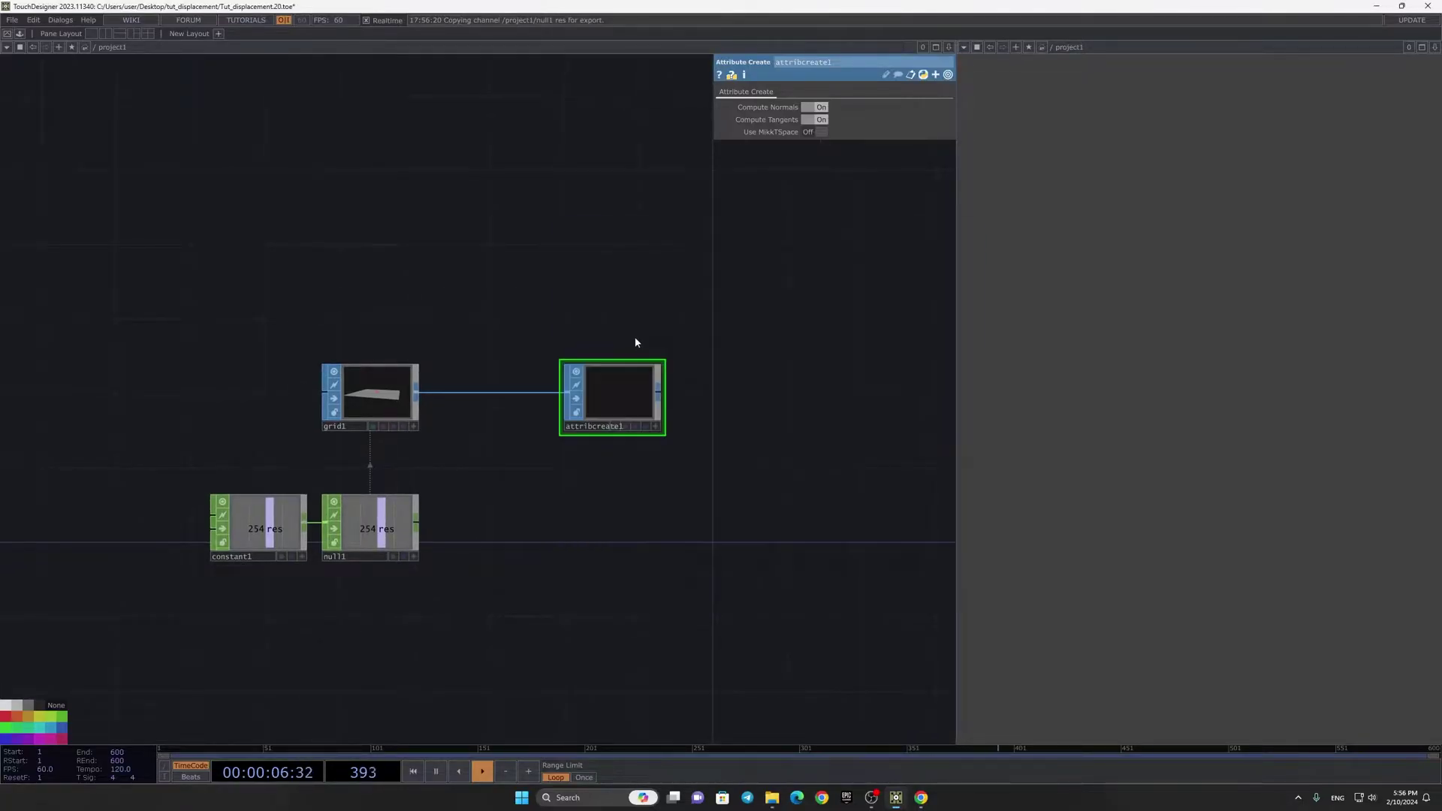
Step: Append a Geometry COMP to the Attribute Create output
click(659, 395)
click(738, 419)
click(536, 236)
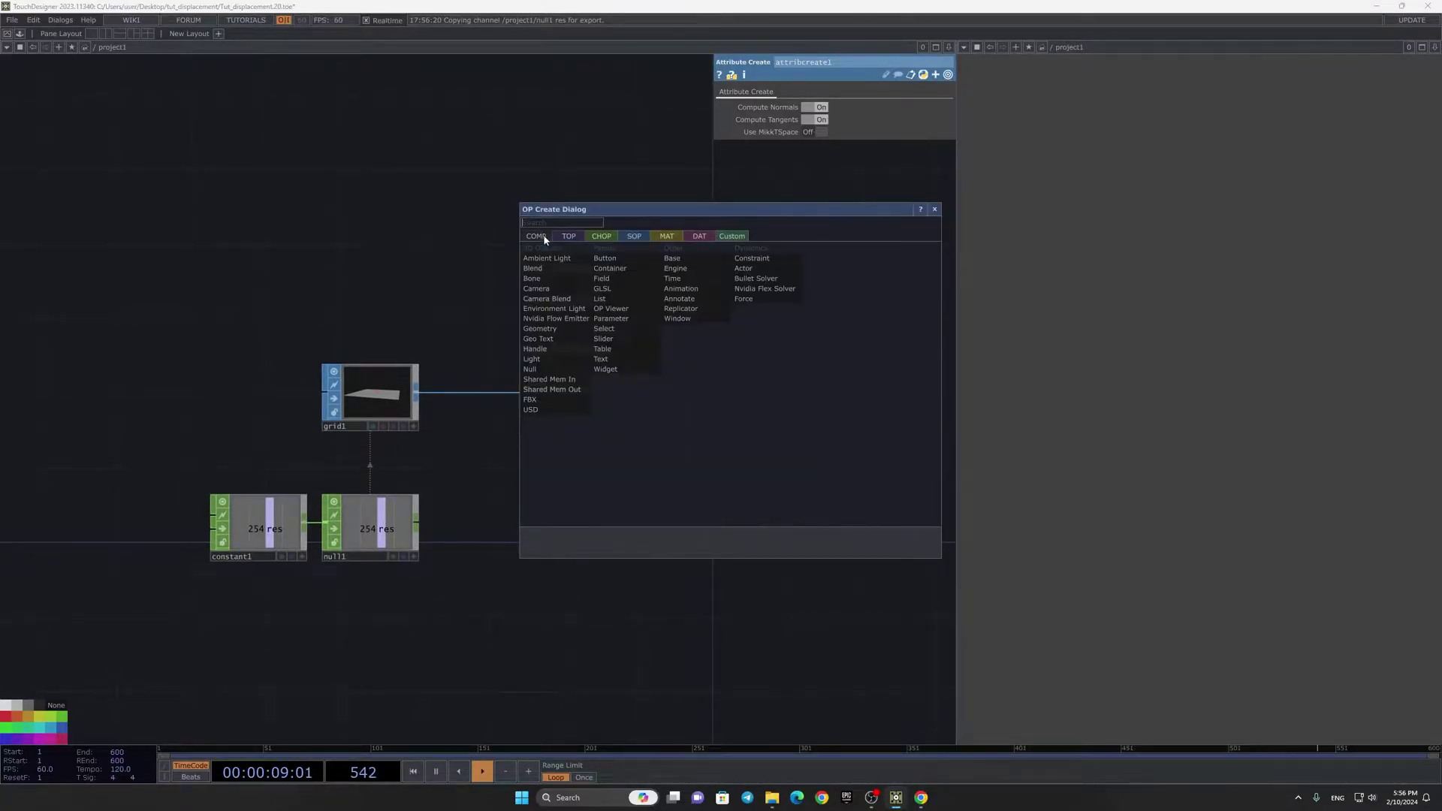
click(546, 331)
click(787, 403)
Step: Add a Camera COMP and a Light COMP side by side above the geometry
drag(563, 494, 340, 471)
middle_drag(209, 452, 483, 355)
scroll(483, 355, up, 2)
key(Tab)
click(292, 254)
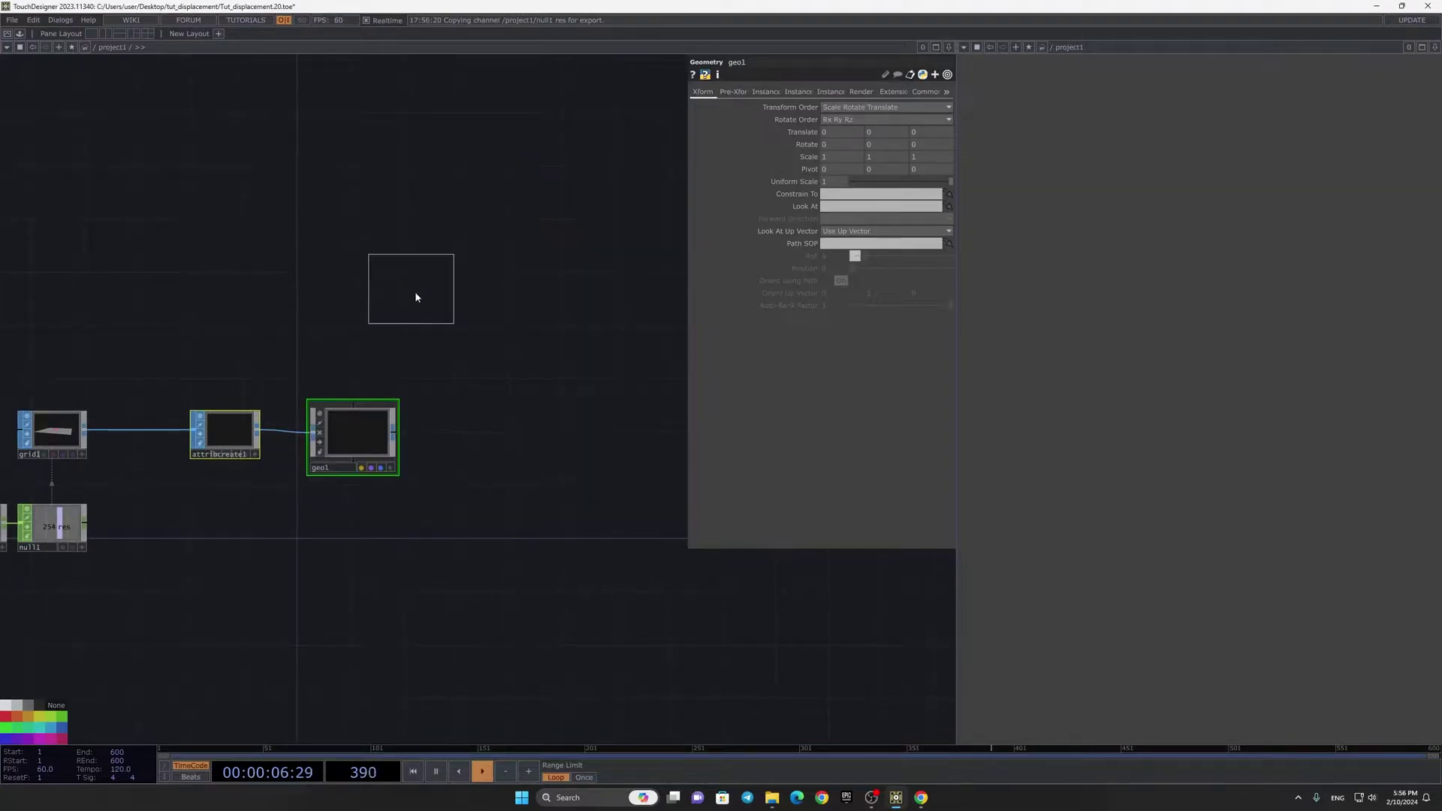
click(416, 298)
key(Tab)
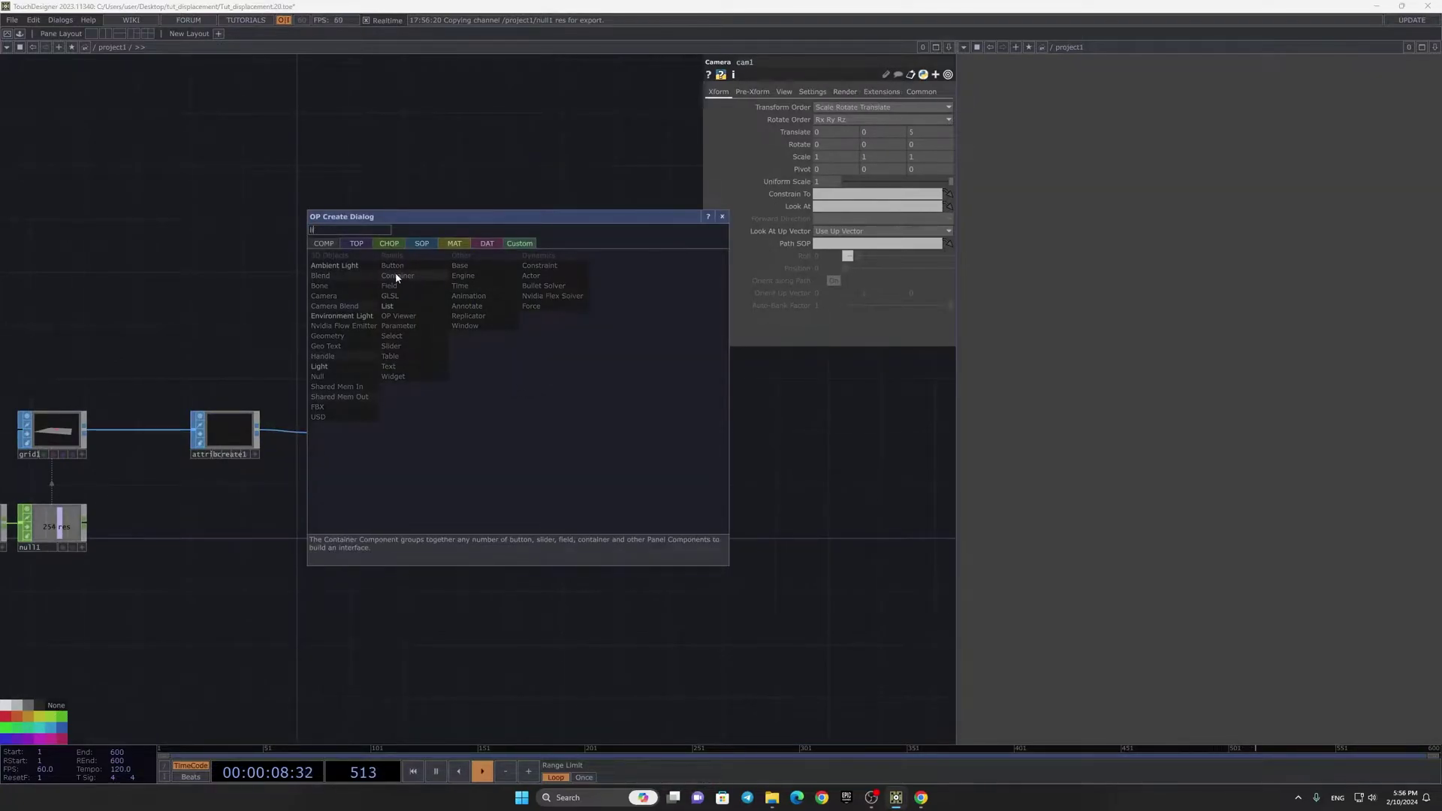
click(319, 366)
click(578, 291)
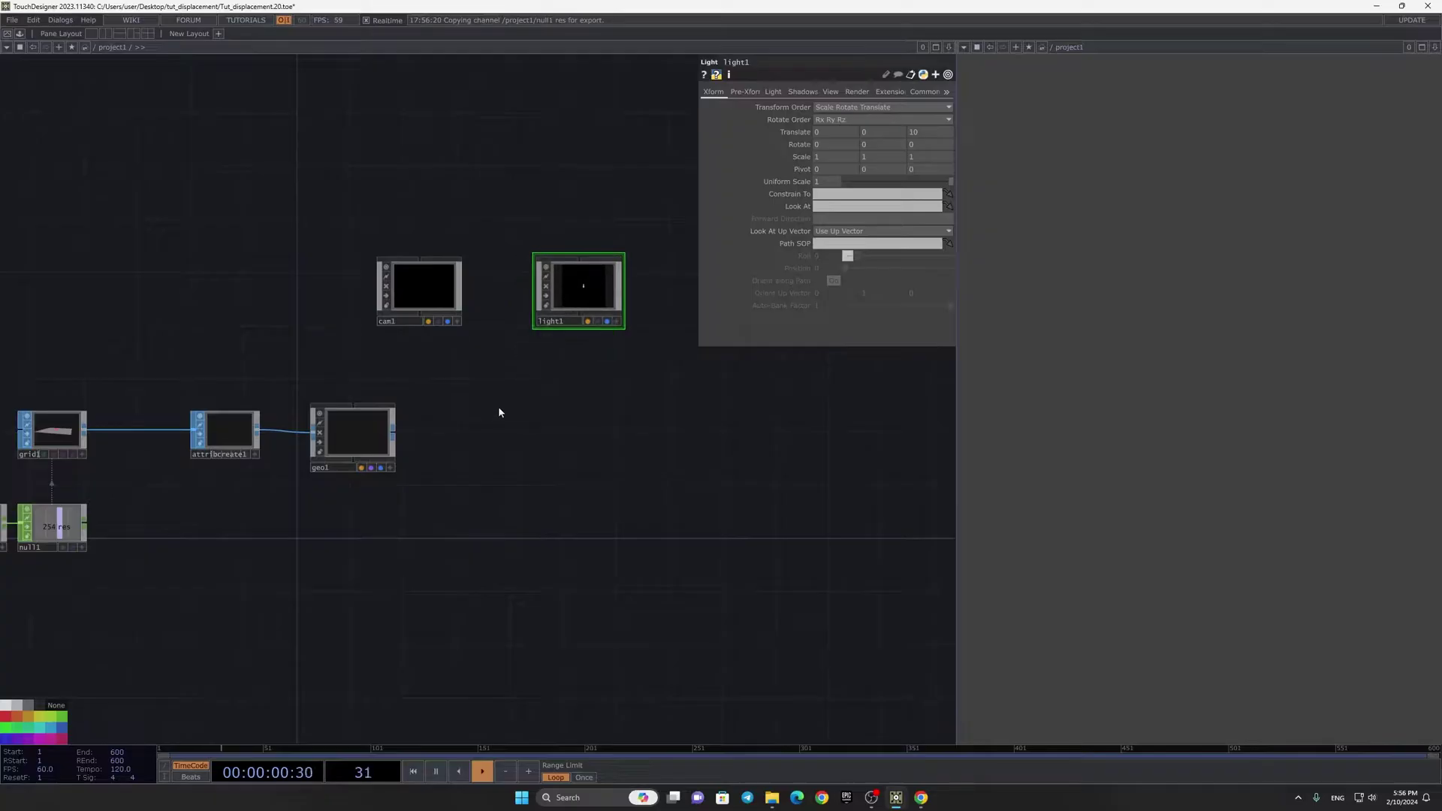
Step: Add a Render TOP below the camera and light, beside the geometry
key(Tab)
text(re)
click(317, 320)
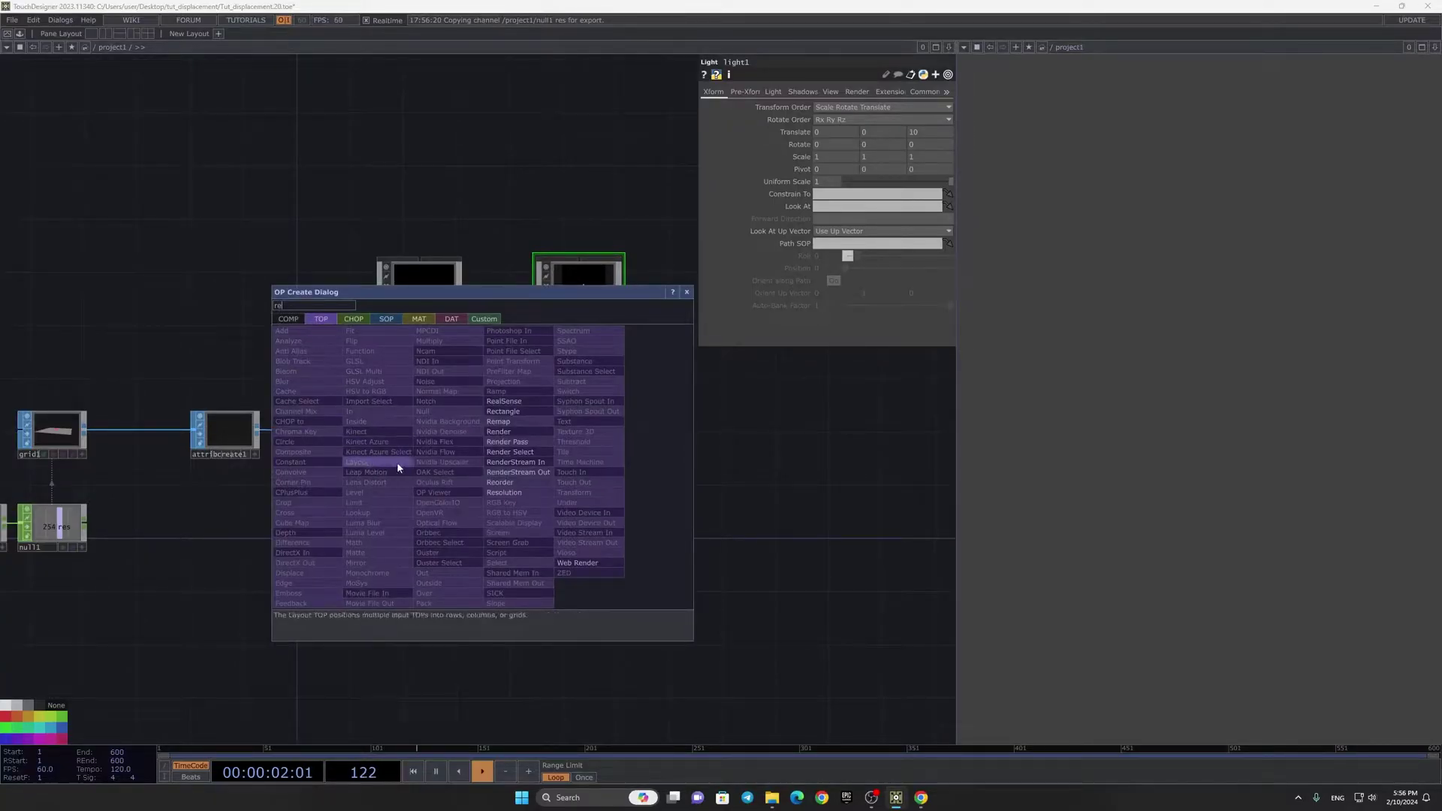
click(499, 435)
click(504, 472)
Step: Append a Transform TOP to the render and composite it over a black background with alpha 1
click(538, 472)
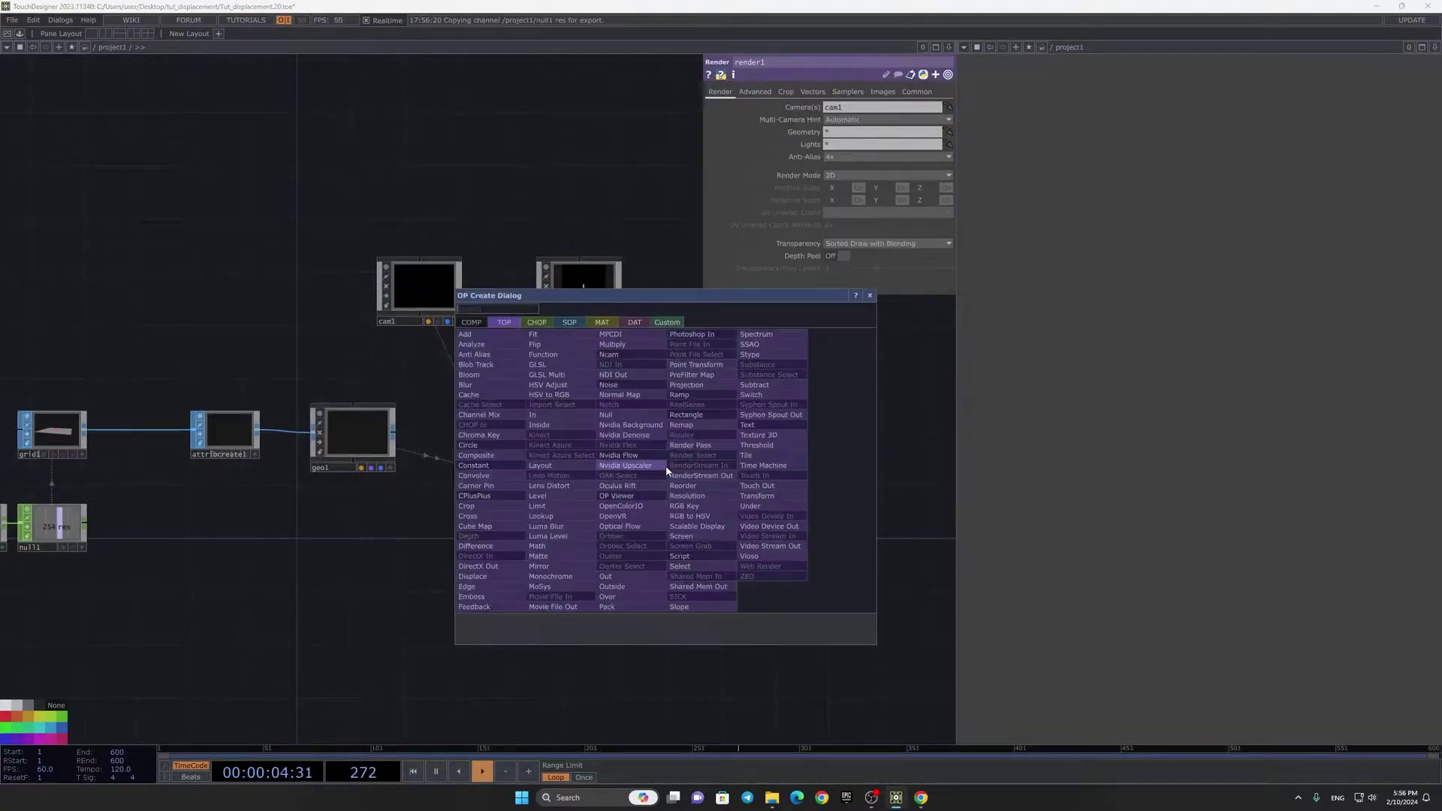
text(tra)
click(756, 497)
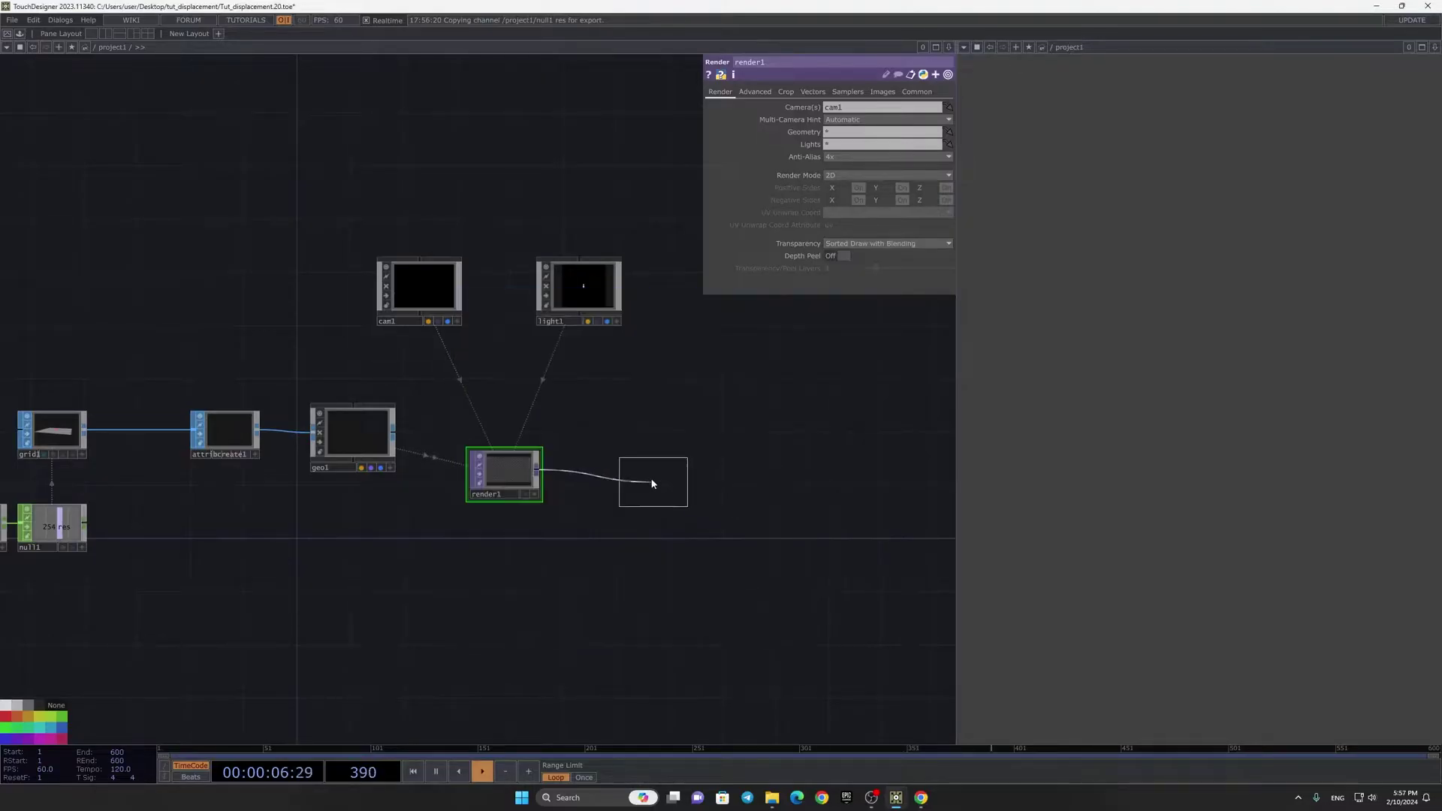
click(650, 474)
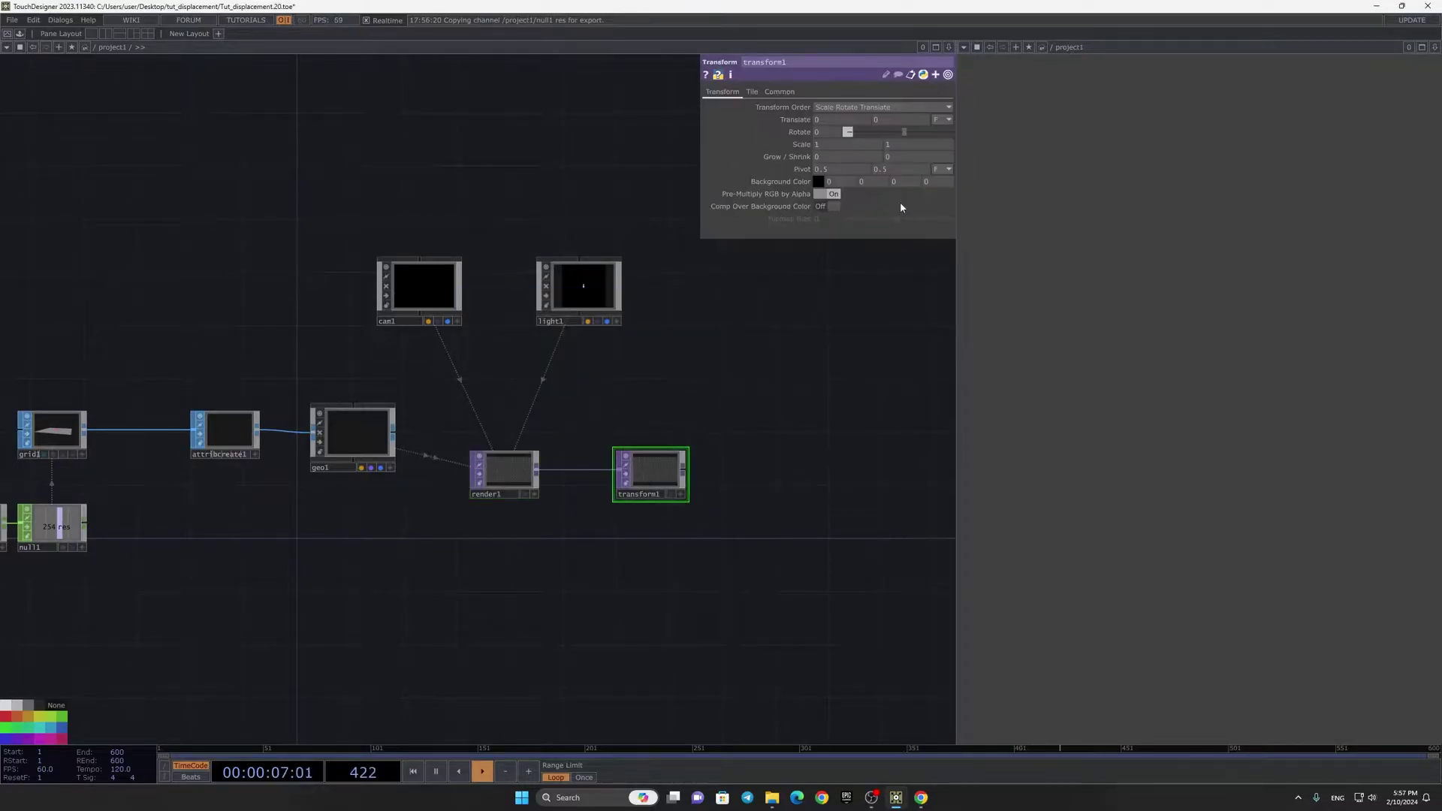
click(829, 205)
Step: Append a Null TOP well spaced from the transform and display its output in the second pane
click(726, 480)
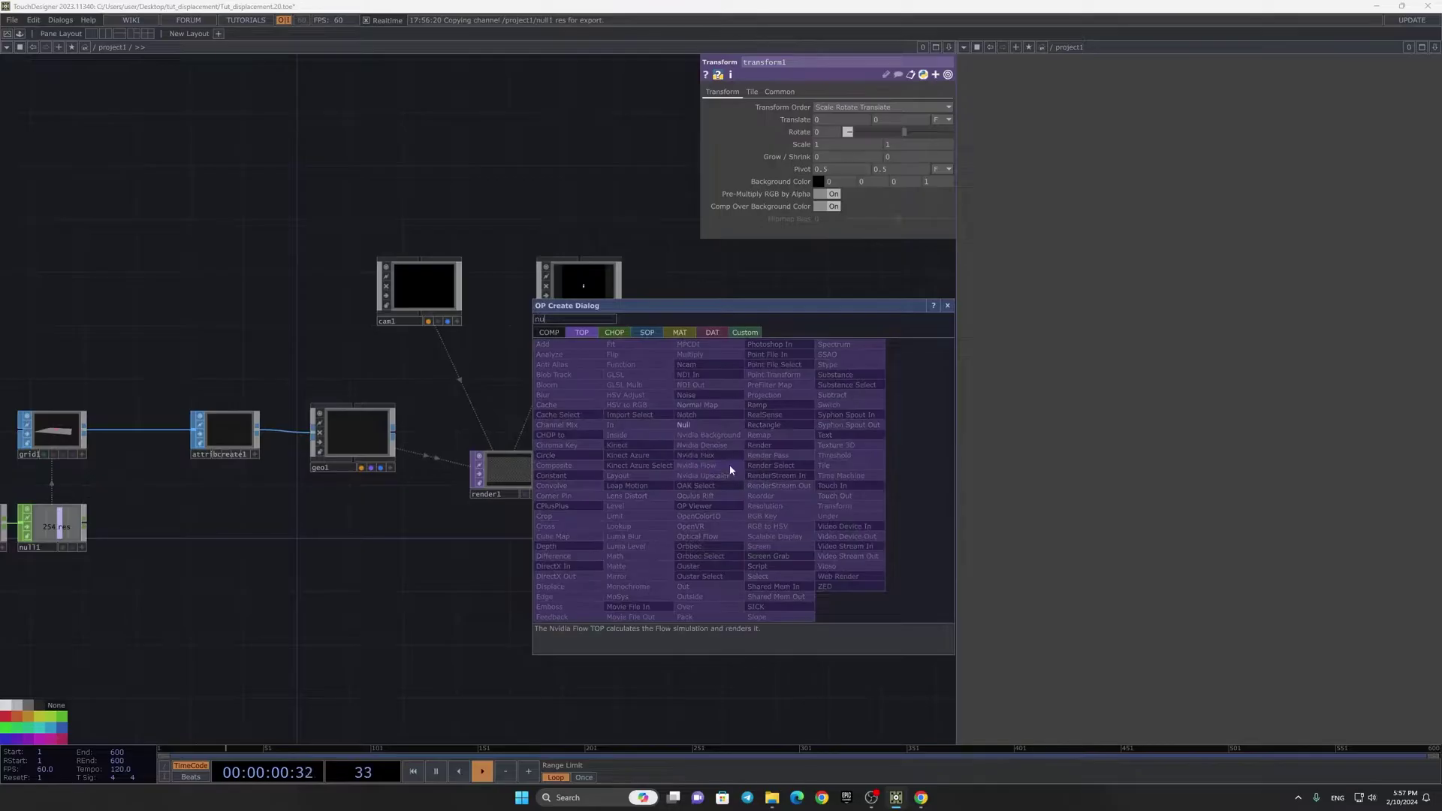
click(702, 424)
click(846, 489)
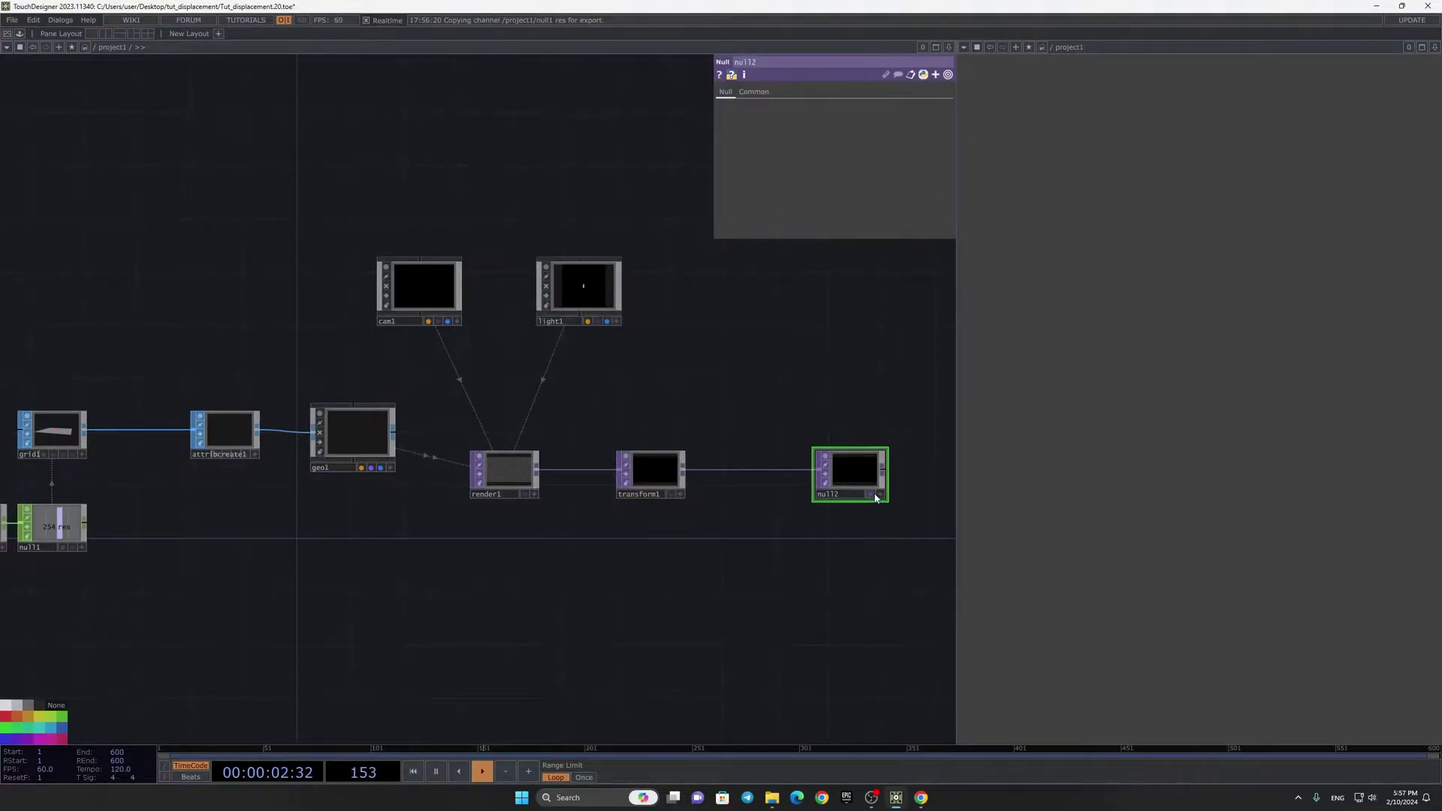
scroll(661, 516, down, 4)
drag(683, 472, 797, 474)
scroll(738, 470, up, 5)
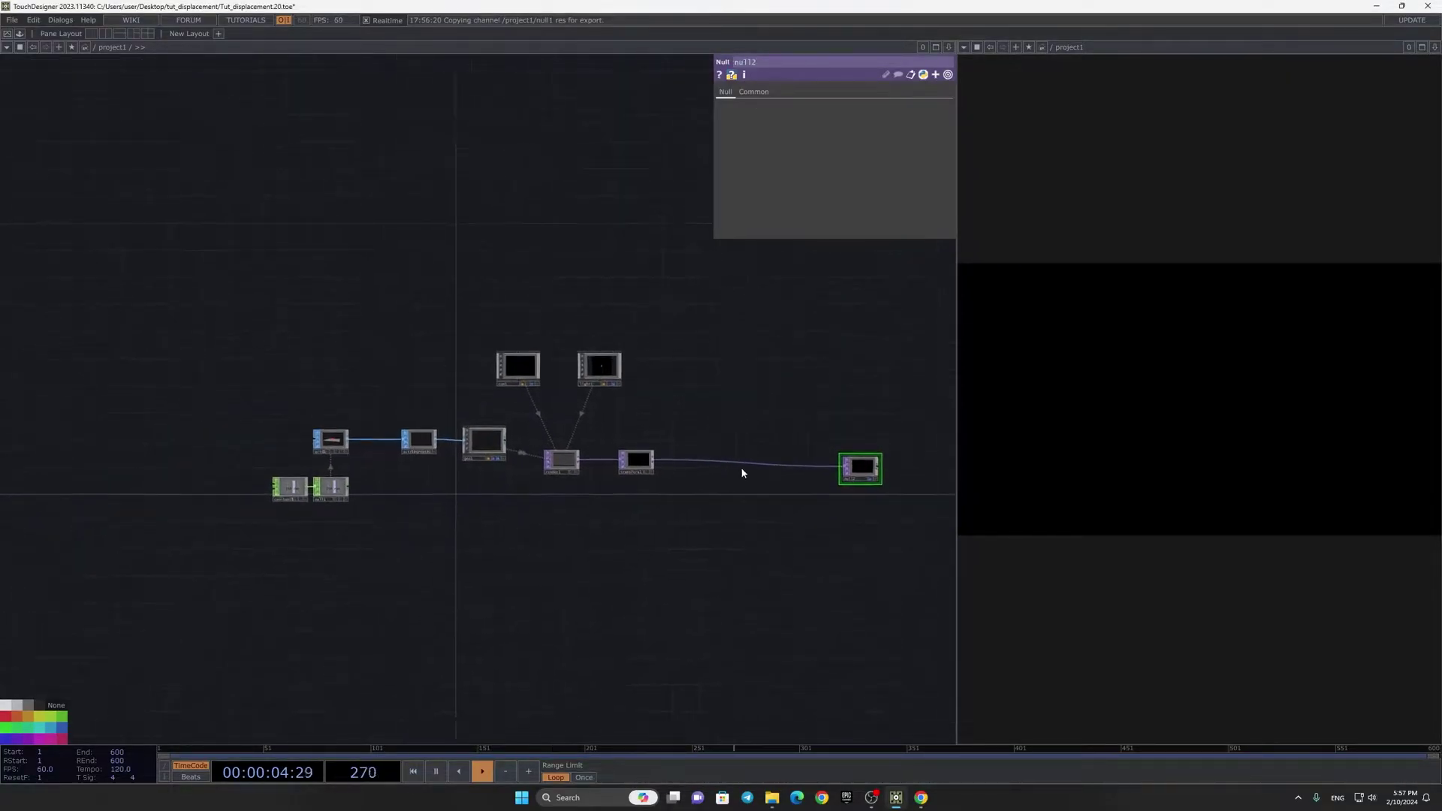
Step: Create a PBR material below the geometry and assign it to the Geometry COMP
scroll(735, 408, up, 3)
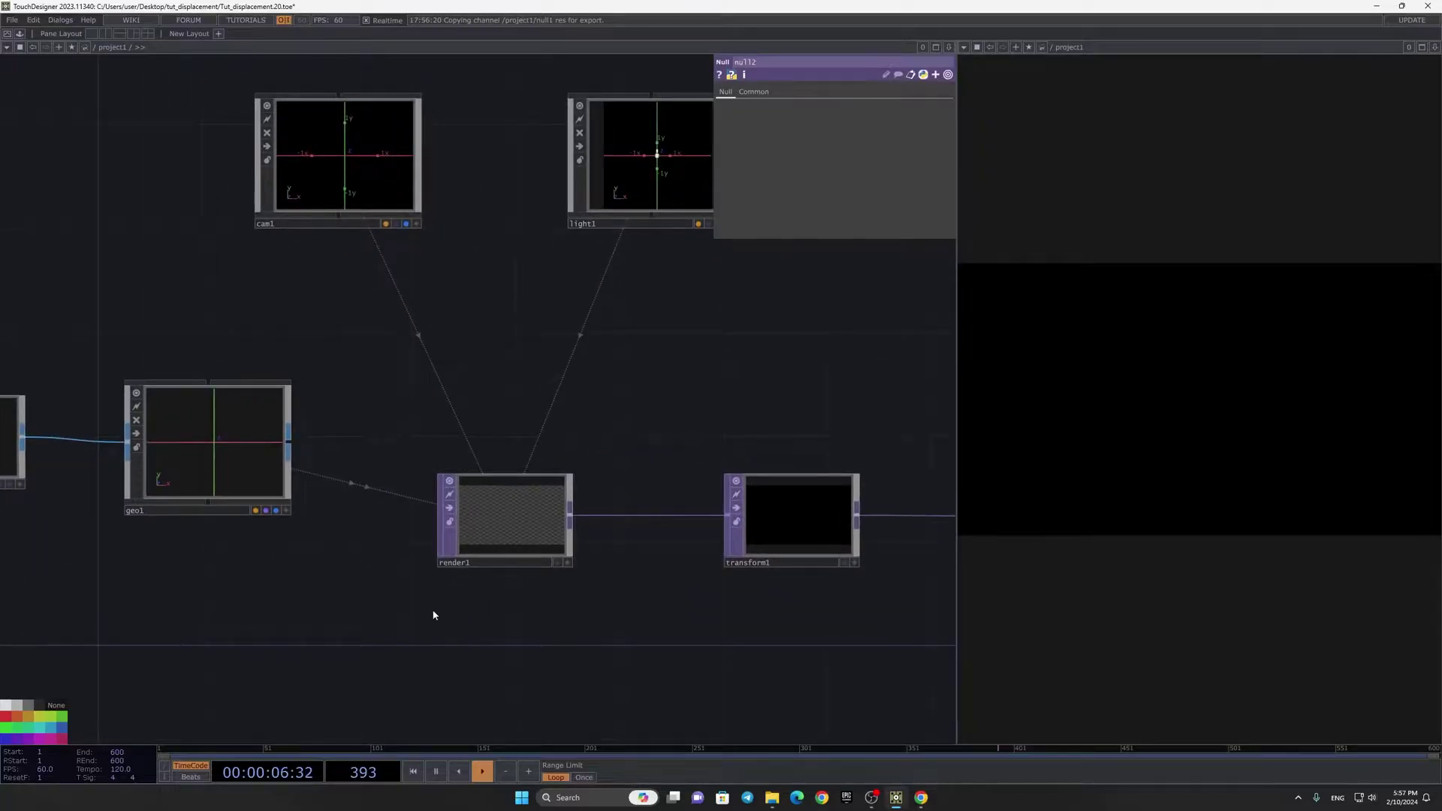
scroll(689, 386, down, 6)
key(Tab)
click(520, 331)
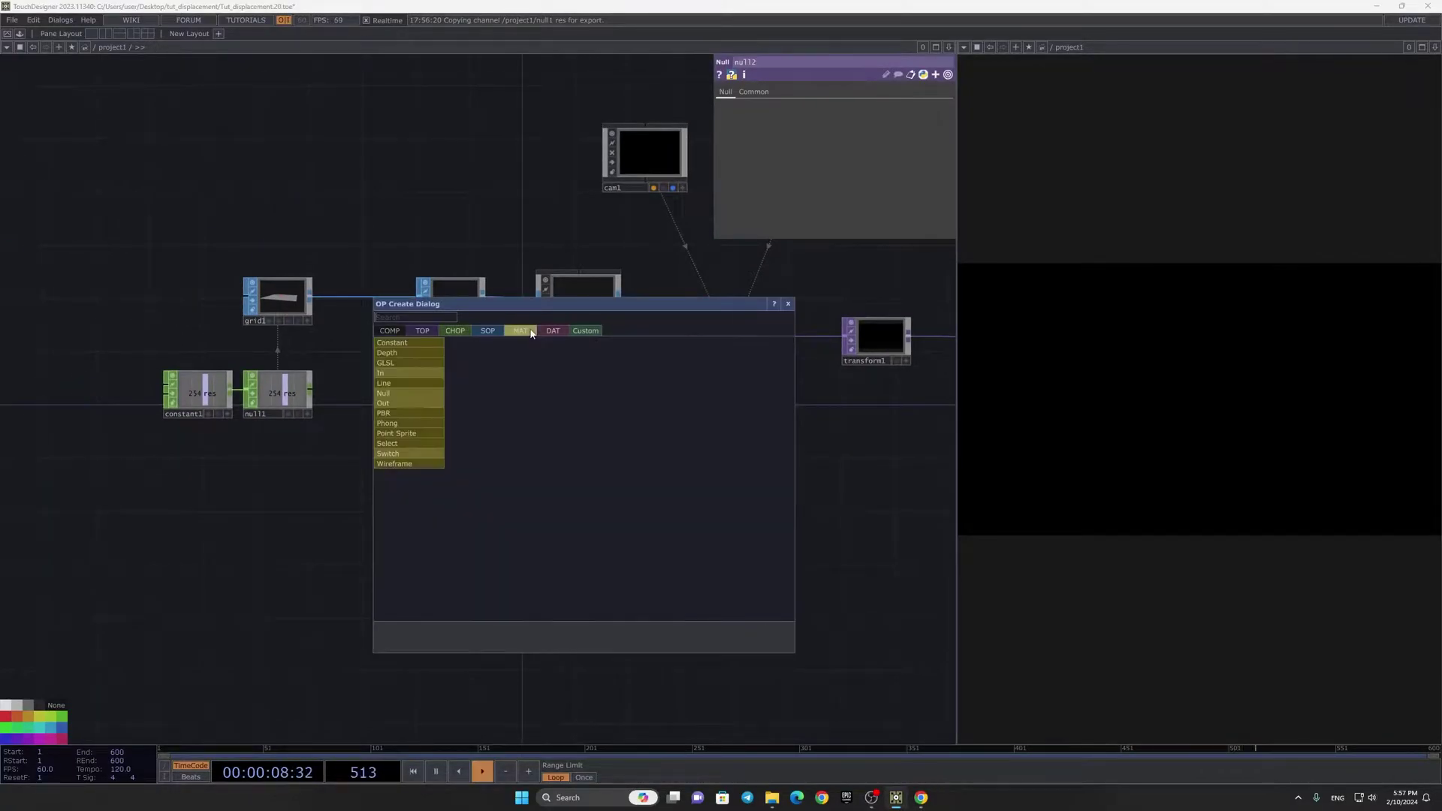
click(391, 413)
click(560, 488)
drag(582, 377, 597, 302)
click(595, 290)
Step: Set the Render TOP's resolution to 1080 by 1080
drag(639, 382, 411, 575)
scroll(451, 557, down, 2)
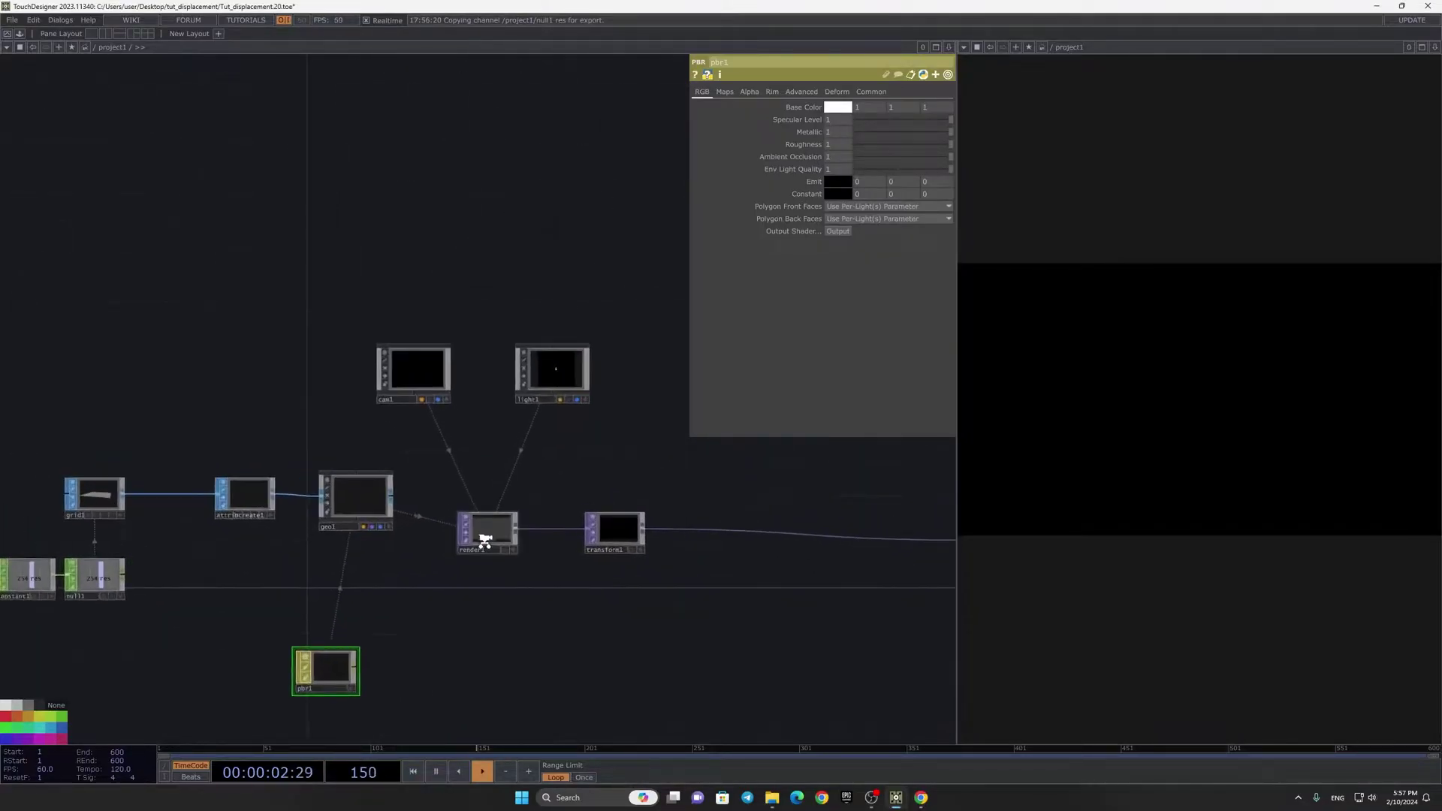
scroll(484, 541, up, 2)
click(485, 538)
scroll(661, 368, up, 3)
click(916, 91)
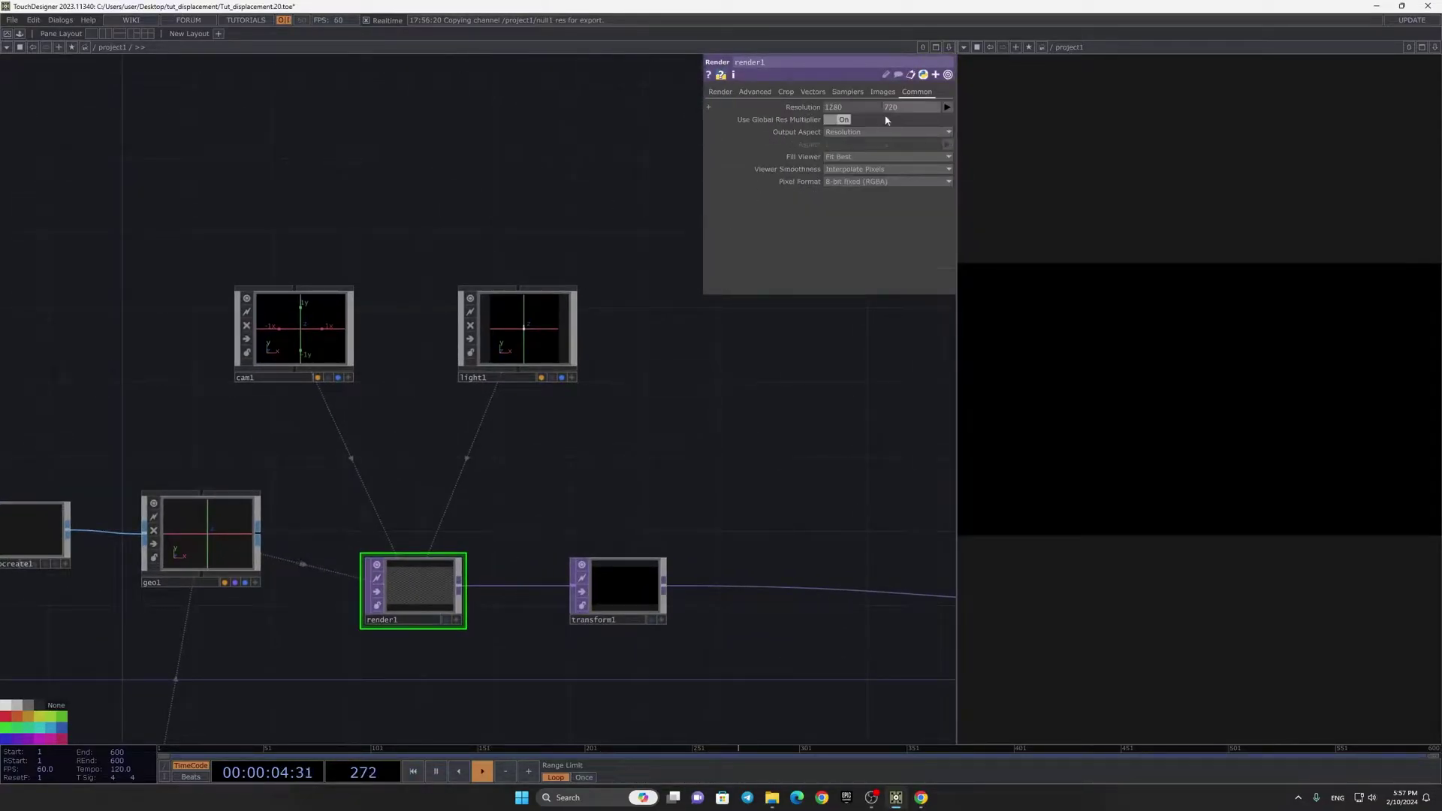
text(1080)
drag(850, 106, 708, 148)
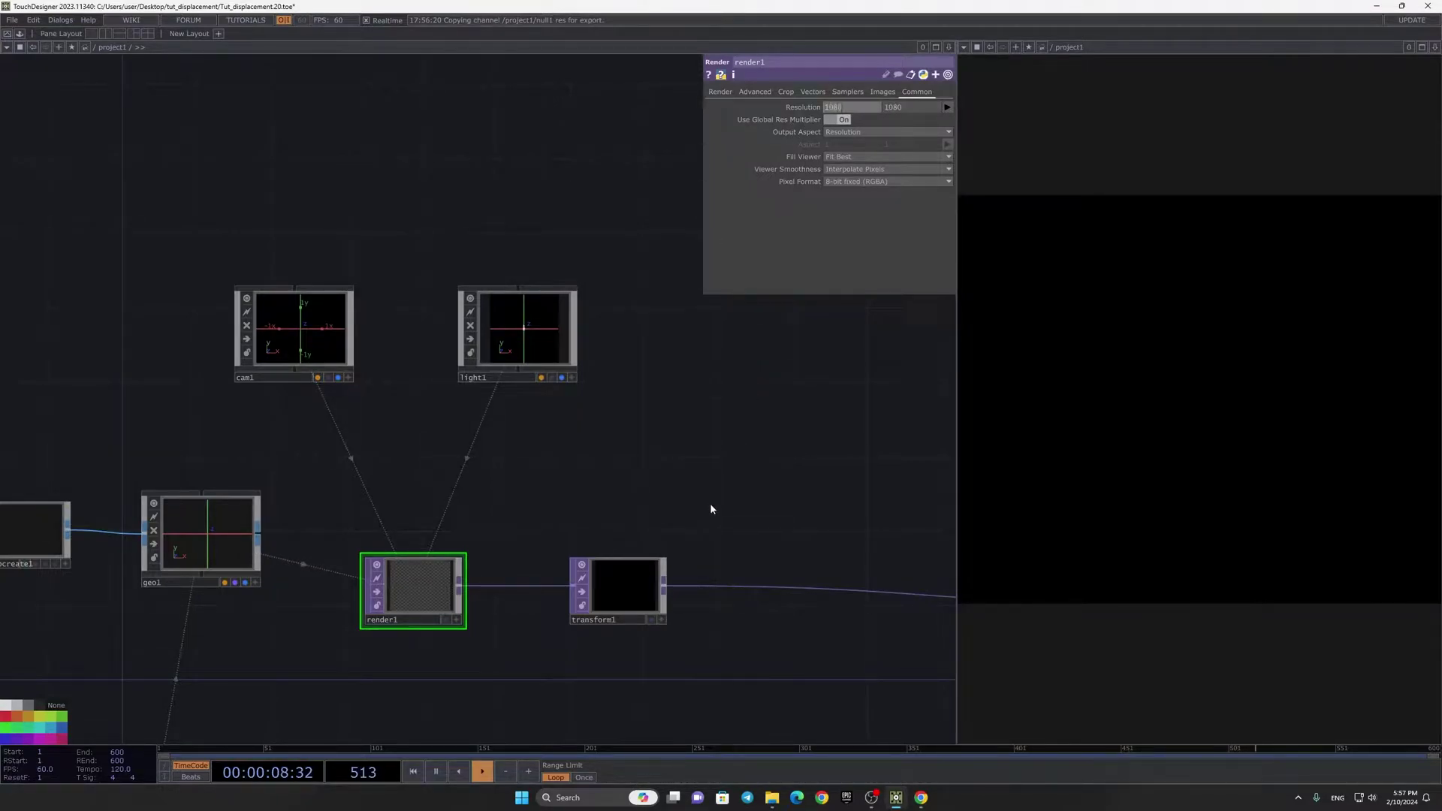
text(1080)
key(Return)
Step: Activate the camera's viewer and orbit it to look down on the grid diagonally from above
scroll(364, 353, up, 3)
right_drag(381, 511, 584, 265)
click(554, 235)
drag(465, 367, 625, 467)
scroll(554, 513, up, 3)
click(556, 518)
drag(518, 460, 349, 368)
scroll(314, 365, up, 1)
scroll(761, 512, down, 1)
drag(736, 485, 566, 401)
Step: Set the light's dimmer to 5
scroll(566, 401, down, 4)
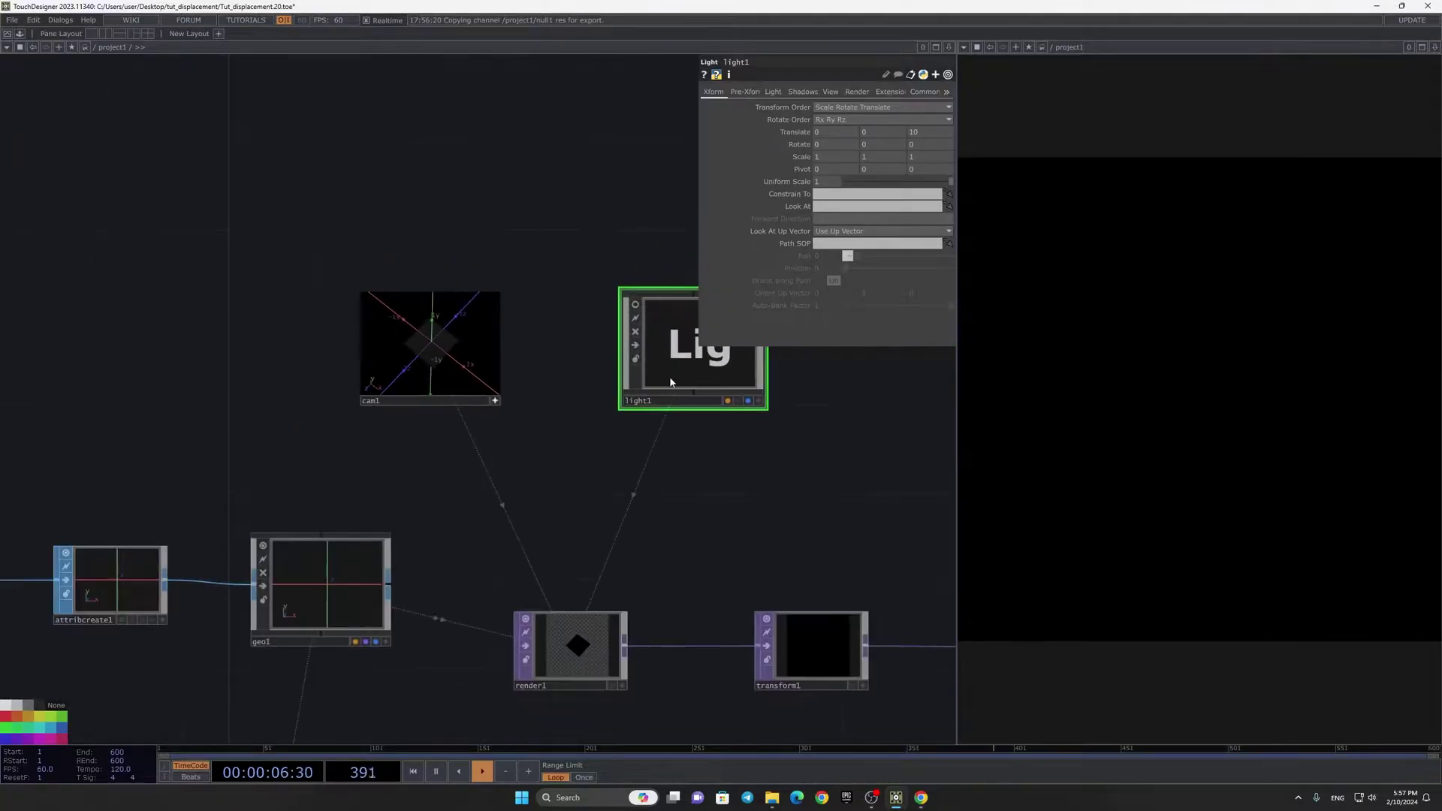
click(772, 91)
click(826, 120)
text(5)
key(Return)
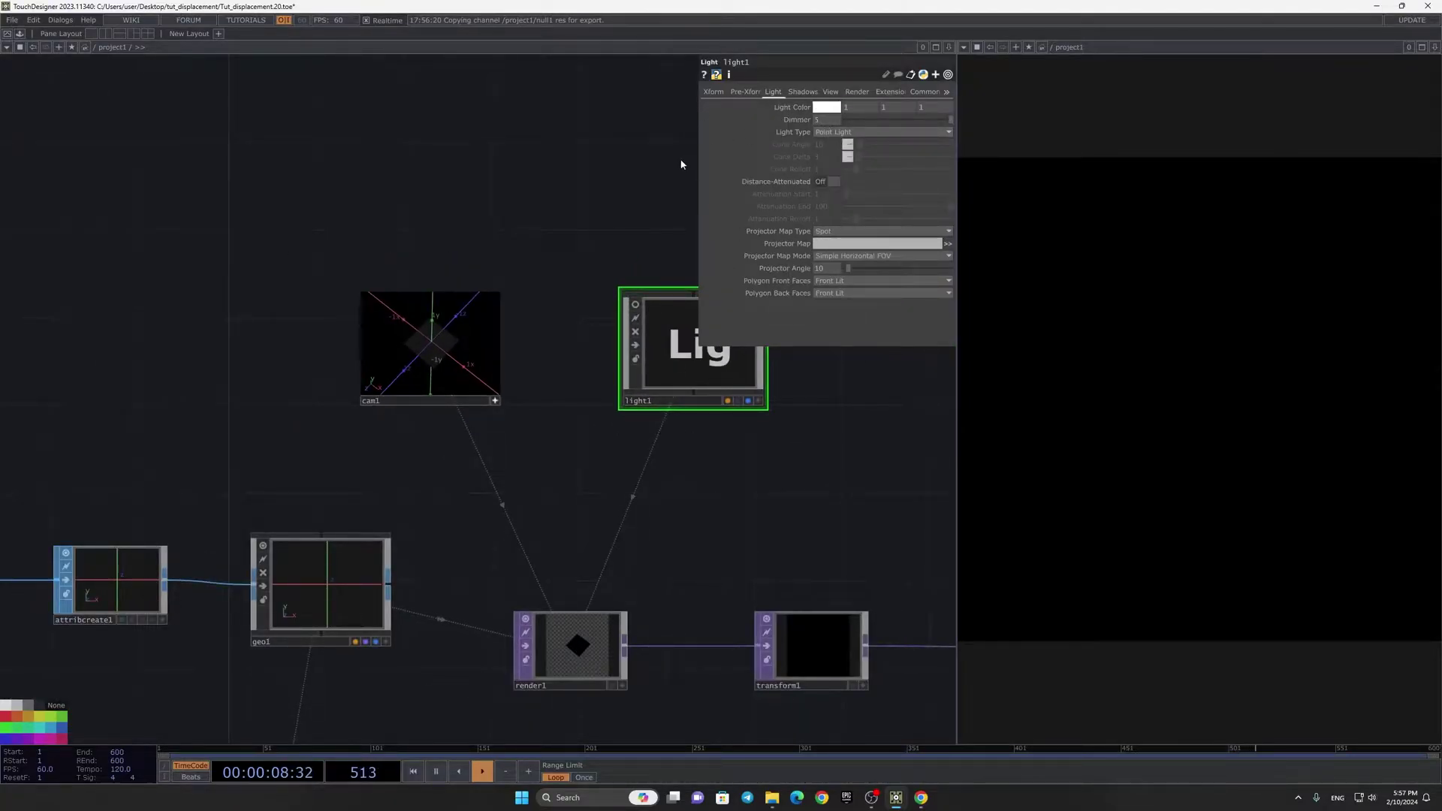
Step: Set the PBR material's metallic to 0.268, roughness to 0.952 and all three emit channels to 0.2
scroll(665, 272, down, 5)
scroll(550, 412, up, 4)
click(473, 596)
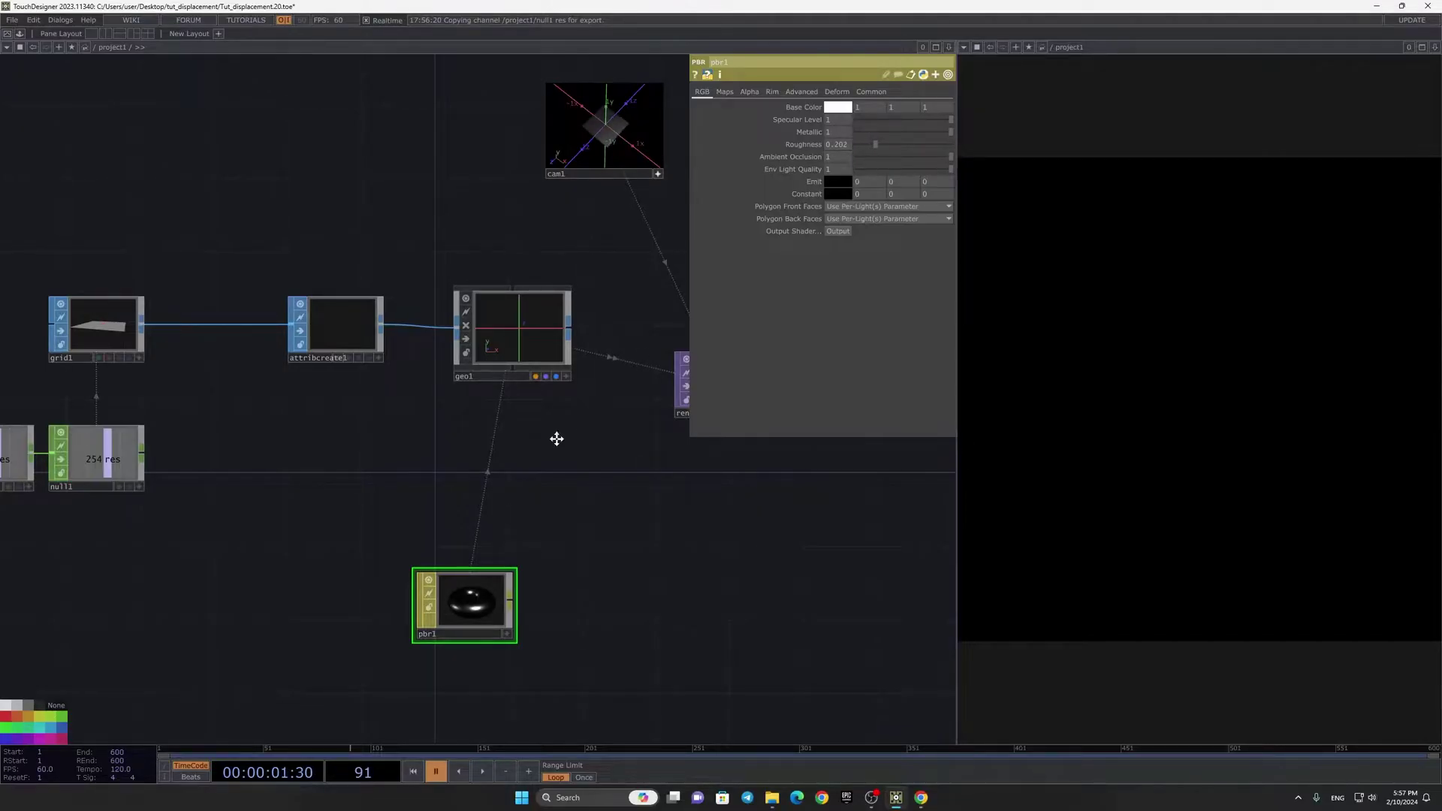
scroll(565, 436, down, 3)
scroll(481, 443, up, 5)
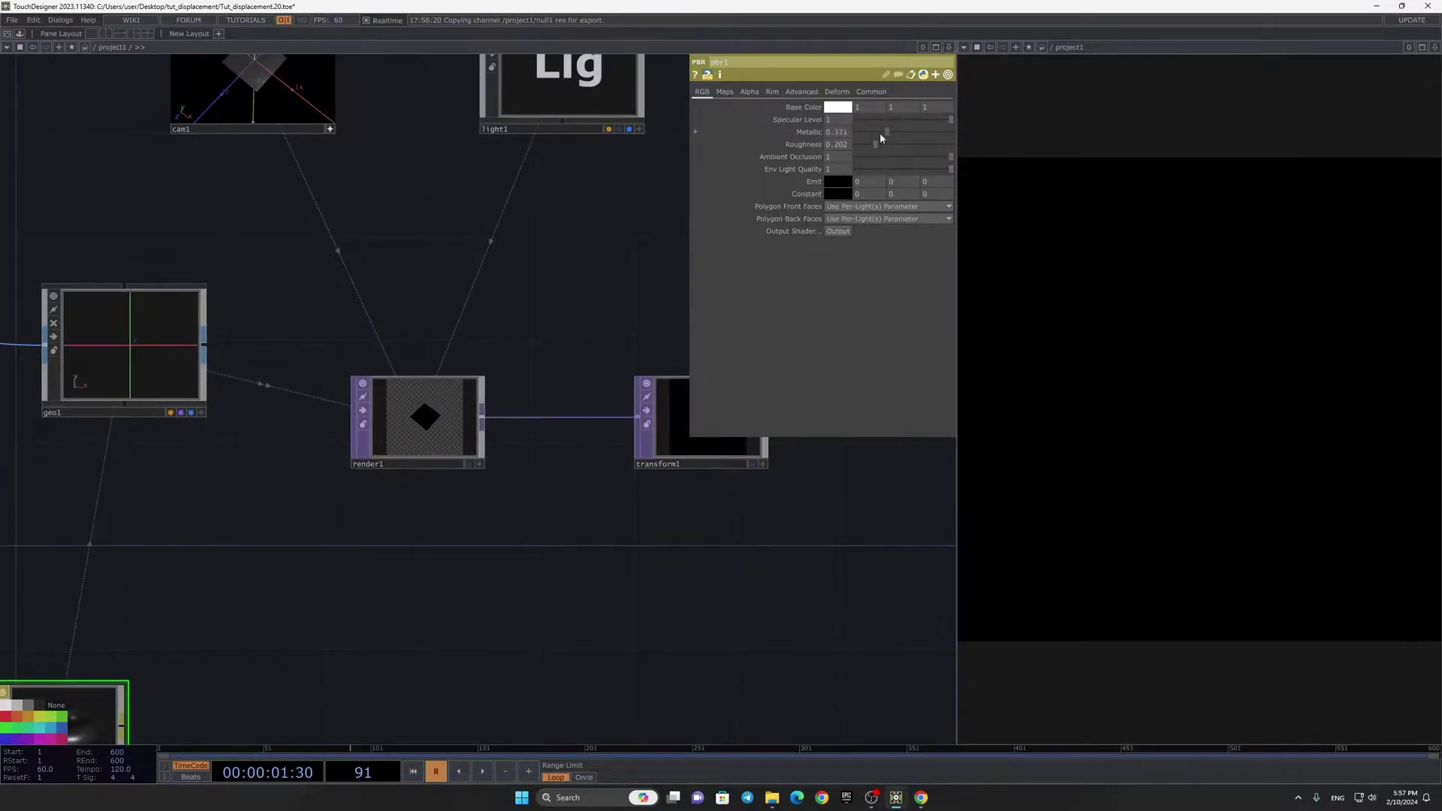
drag(885, 136, 912, 146)
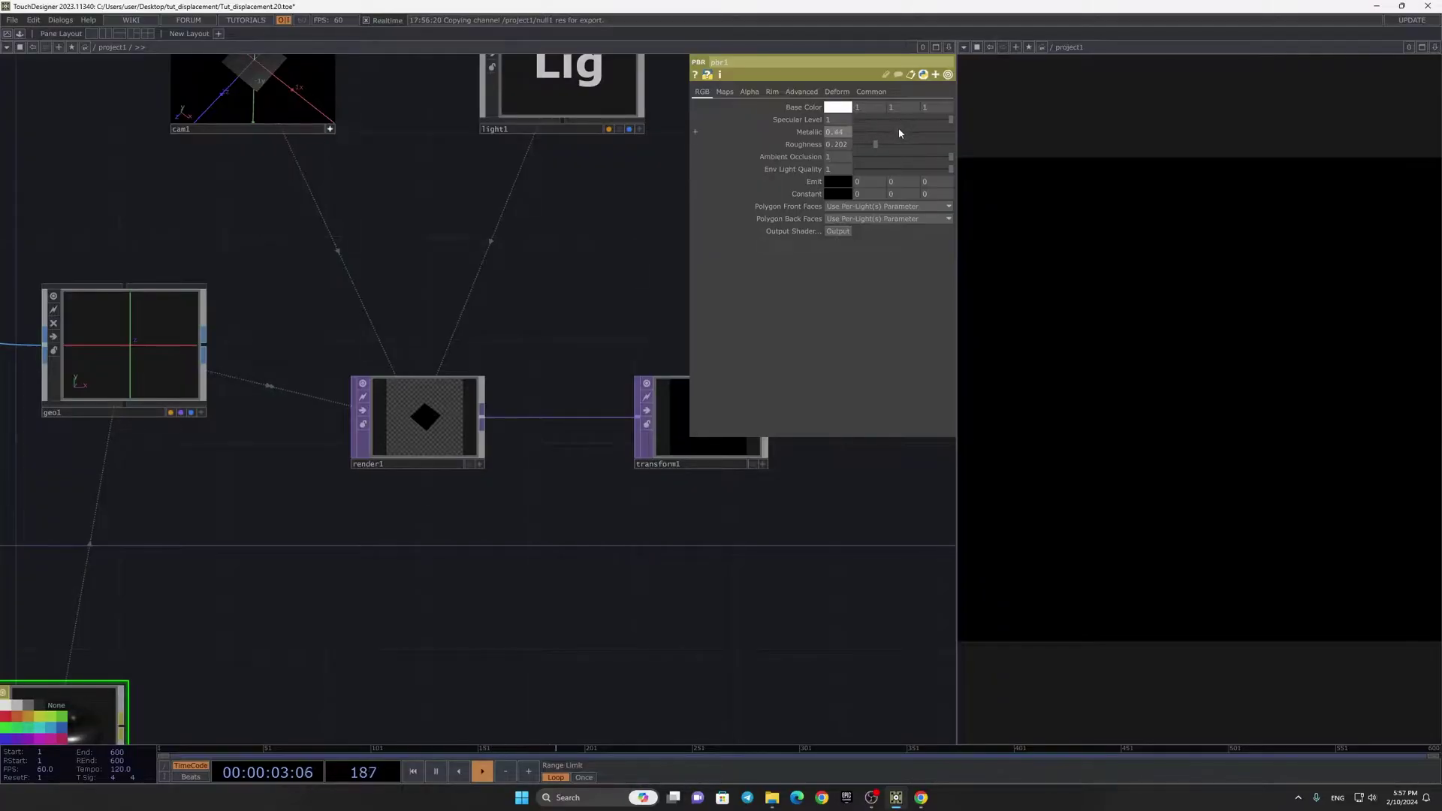
key(space)
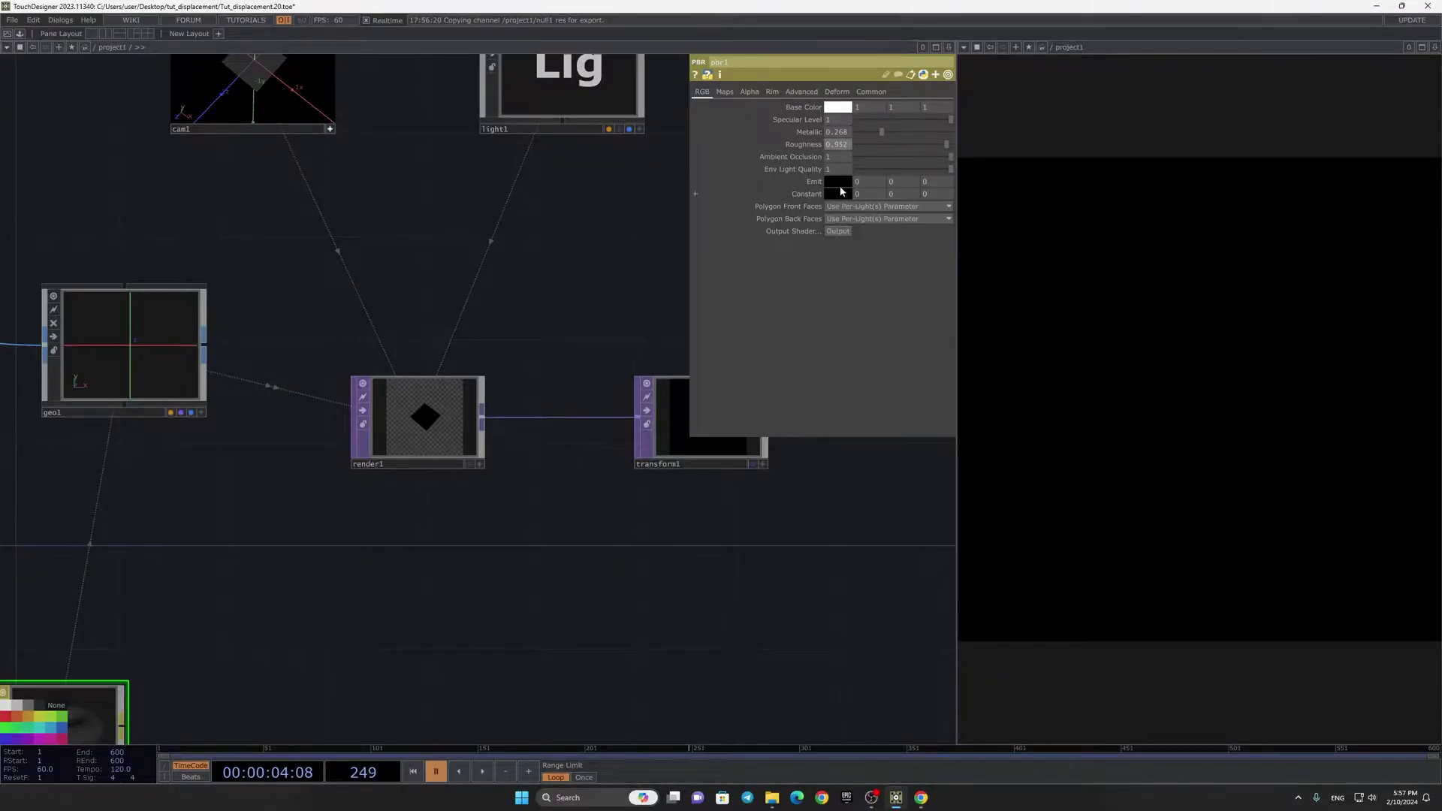
drag(817, 183, 834, 182)
Step: Move the camera closer so the grid fills most of the render as a diamond, then deactivate its viewer
scroll(650, 335, down, 1)
drag(652, 335, 504, 368)
scroll(518, 412, down, 3)
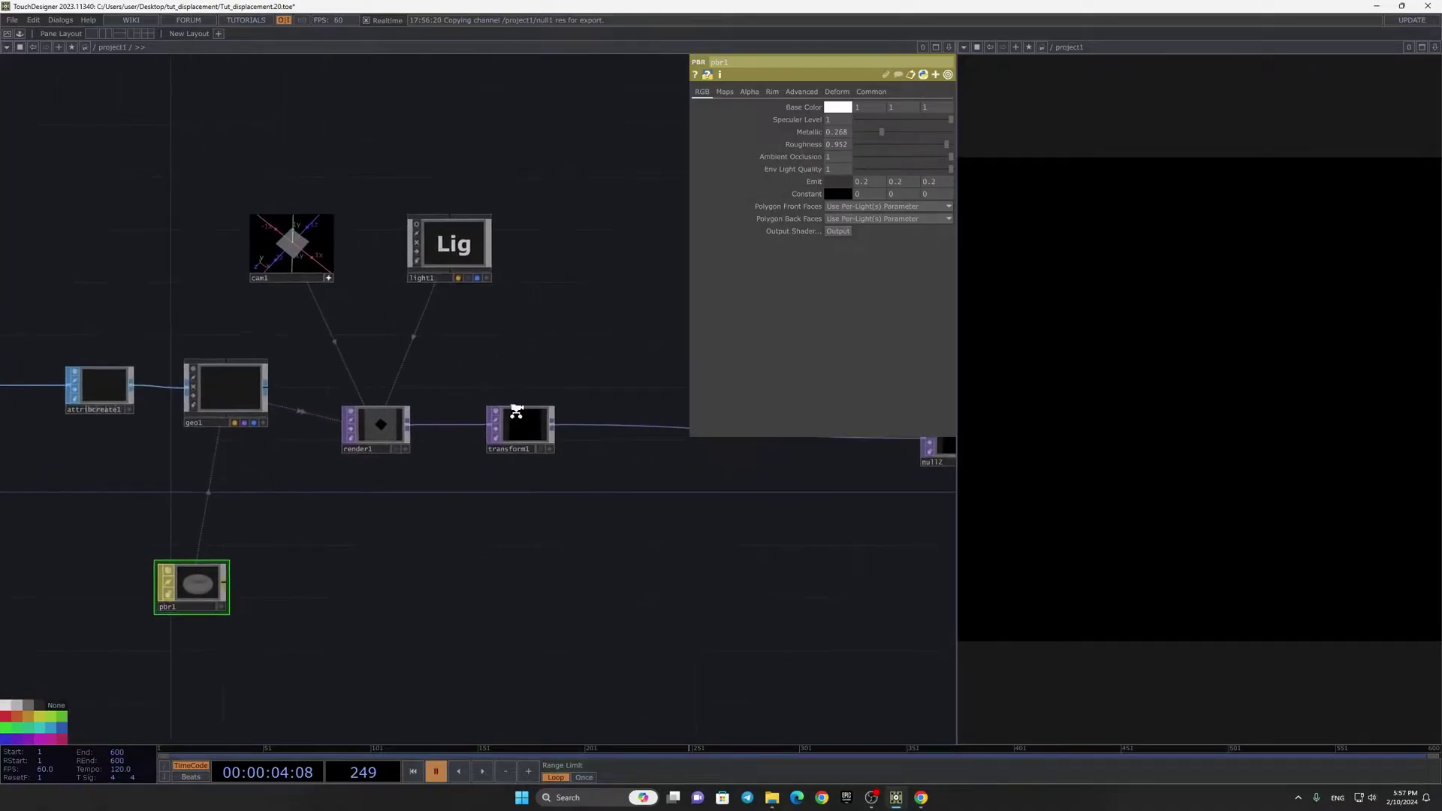
scroll(519, 414, up, 3)
click(521, 435)
drag(624, 371, 766, 397)
scroll(515, 344, down, 2)
drag(530, 344, 583, 372)
drag(481, 368, 511, 368)
drag(392, 233, 374, 220)
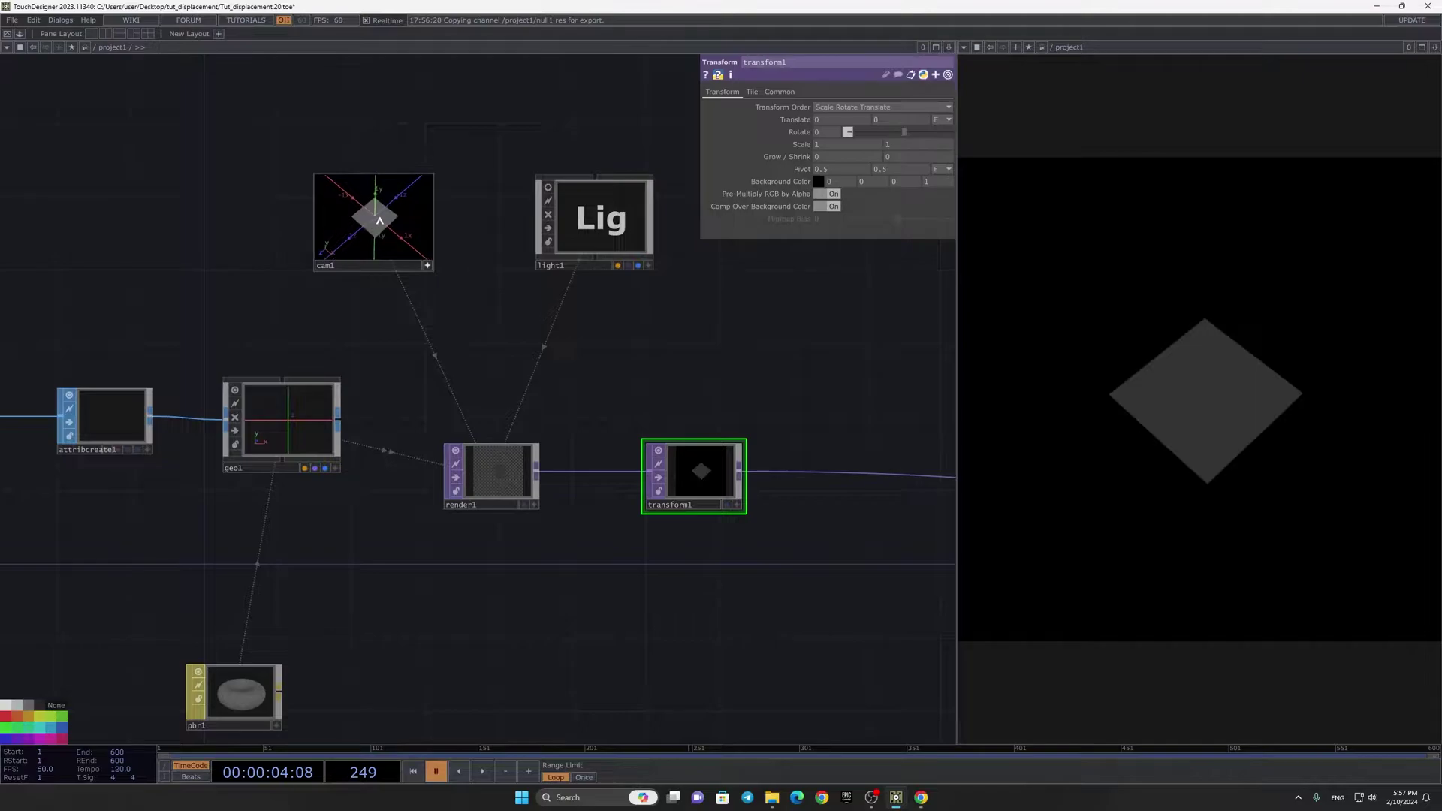
scroll(376, 220, up, 3)
scroll(506, 207, up, 3)
drag(507, 207, 721, 351)
drag(540, 344, 631, 446)
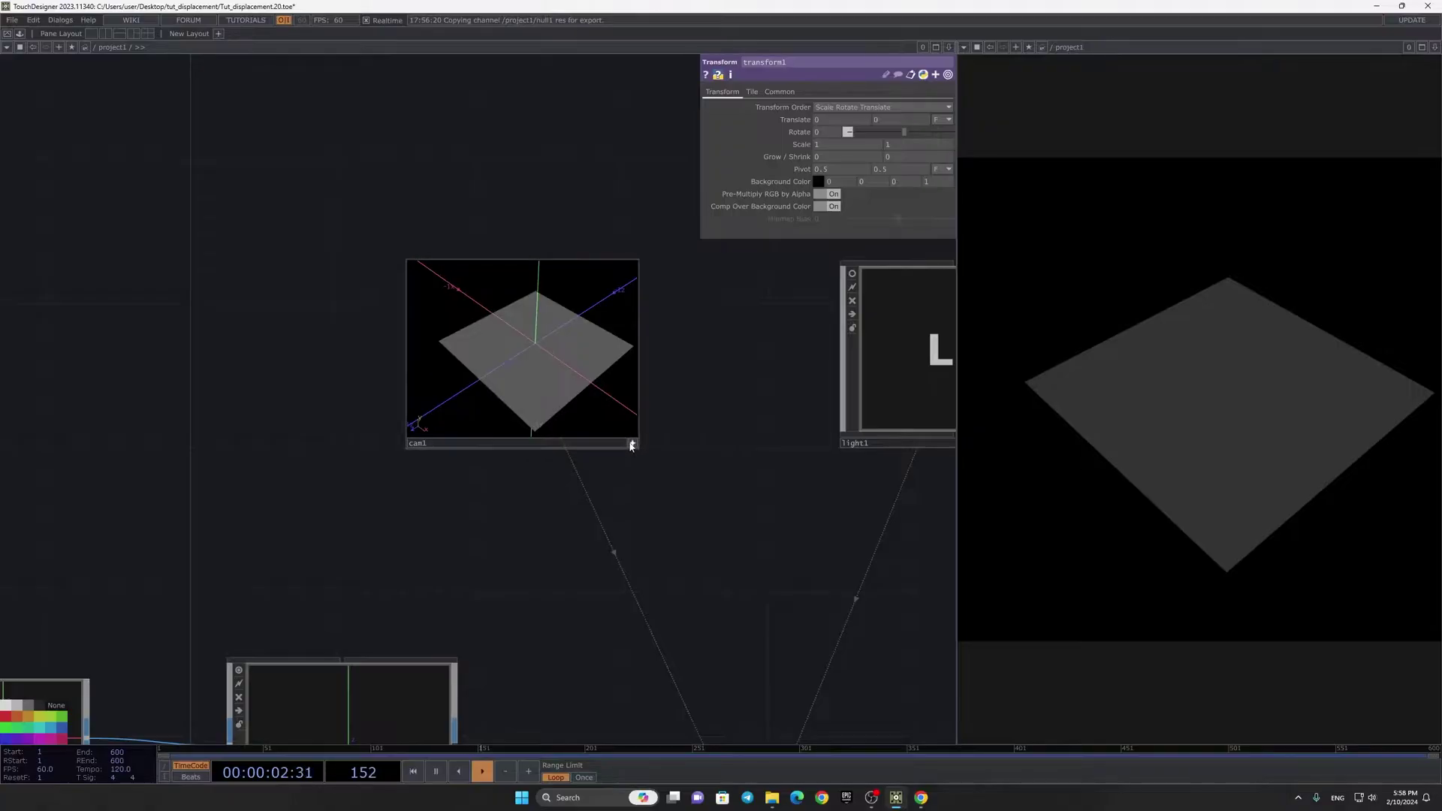
scroll(631, 446, down, 5)
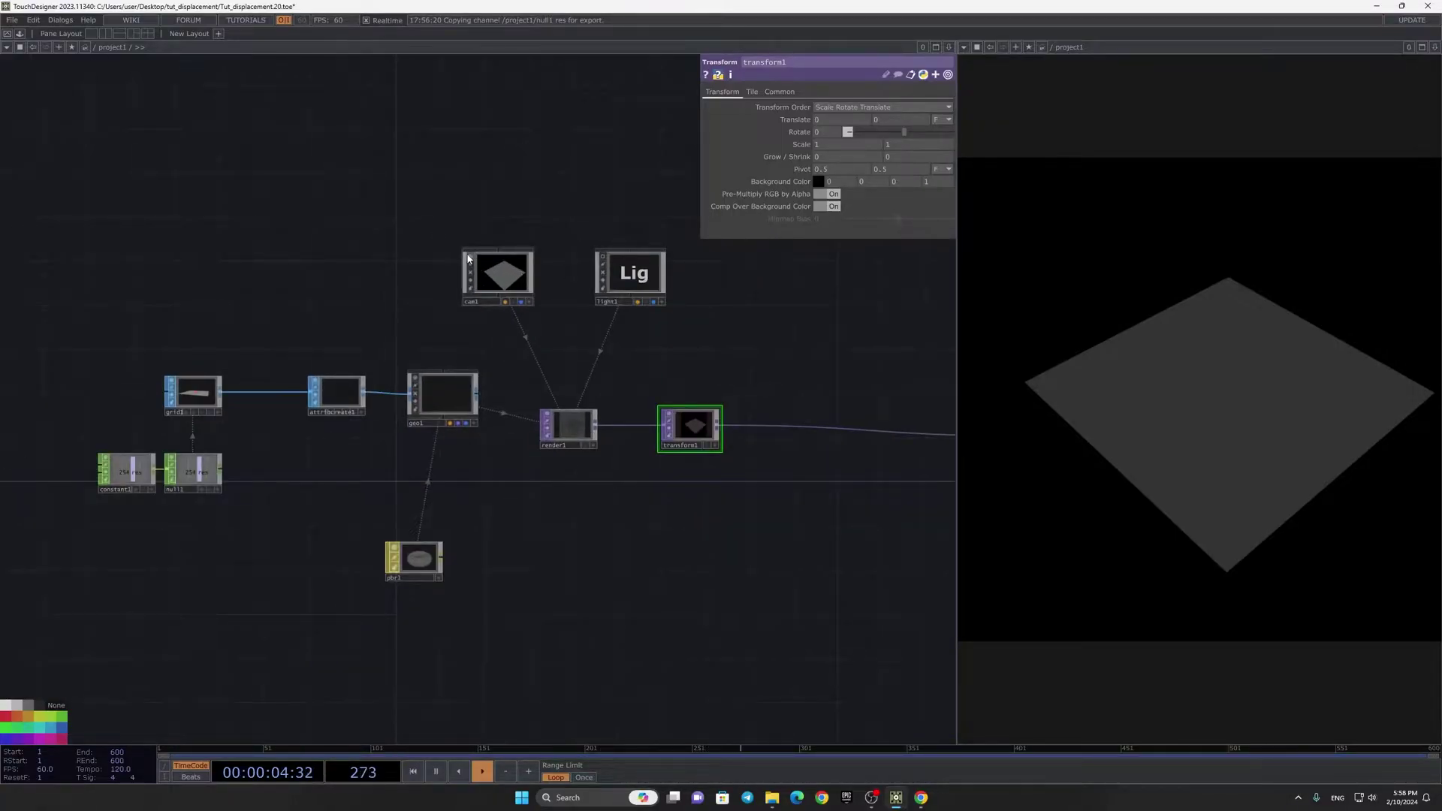
Step: Switch to Chrome to look at Poly Haven's asset and HDRI libraries and Quixel Megascans, then return to TouchDesigner
drag(518, 582, 592, 362)
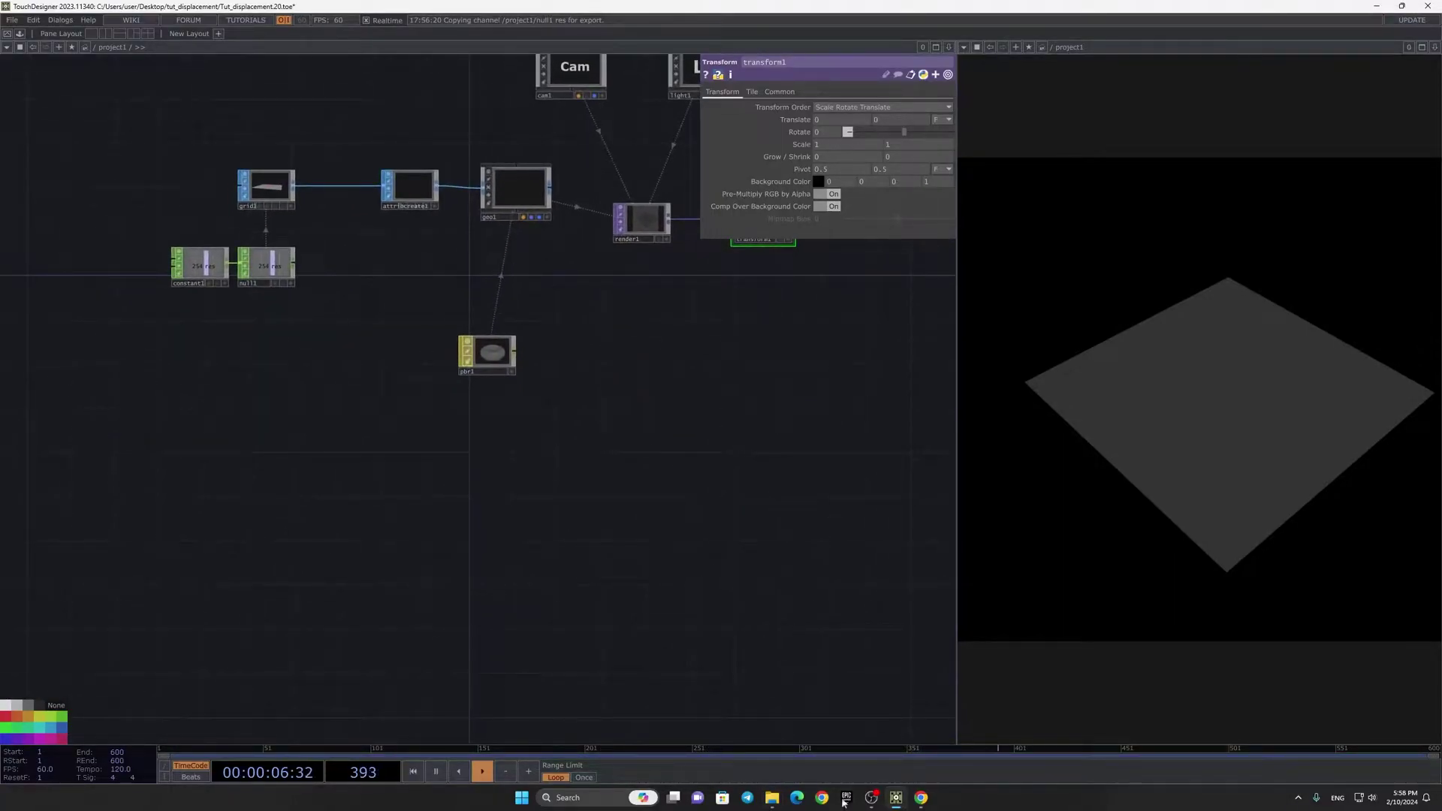
click(923, 799)
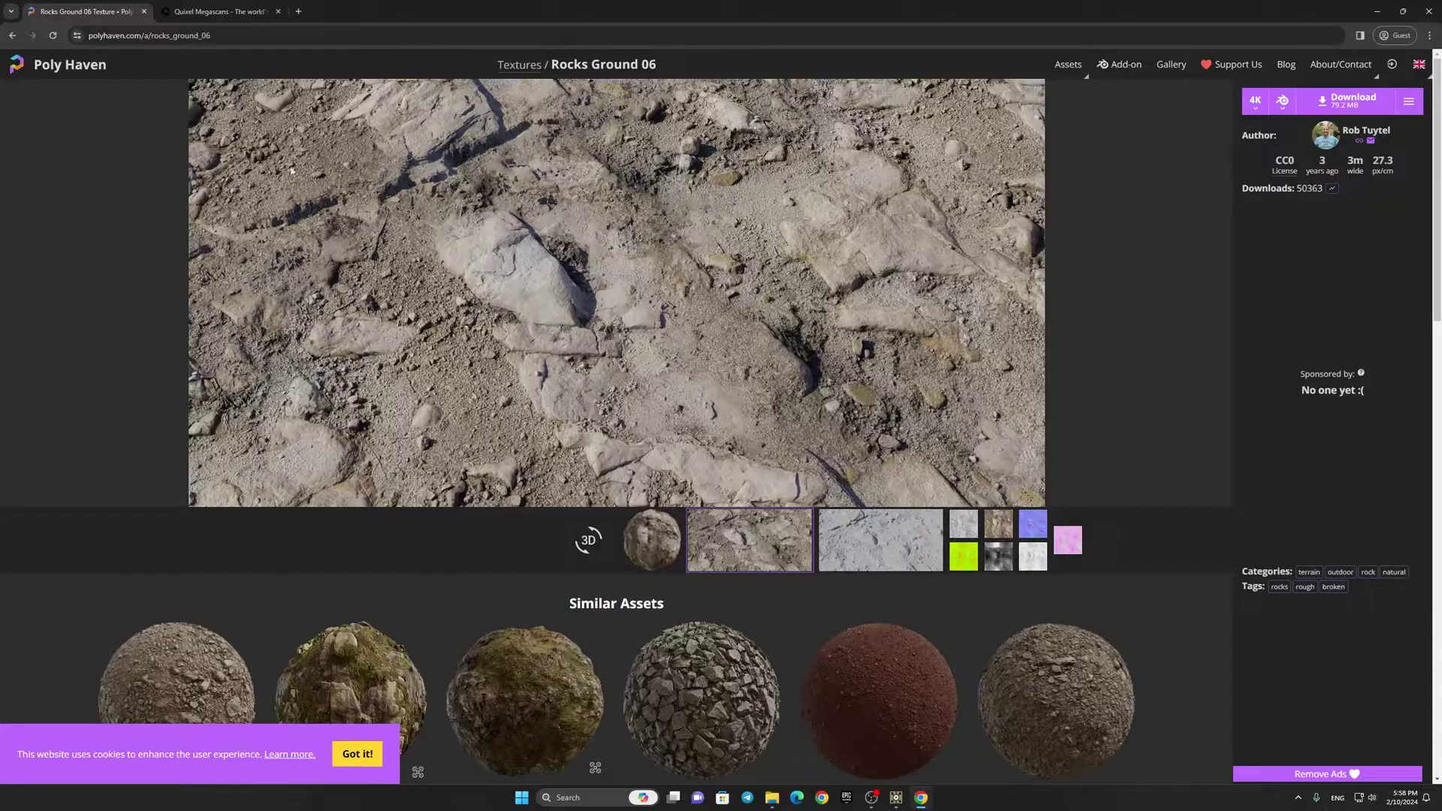
click(71, 66)
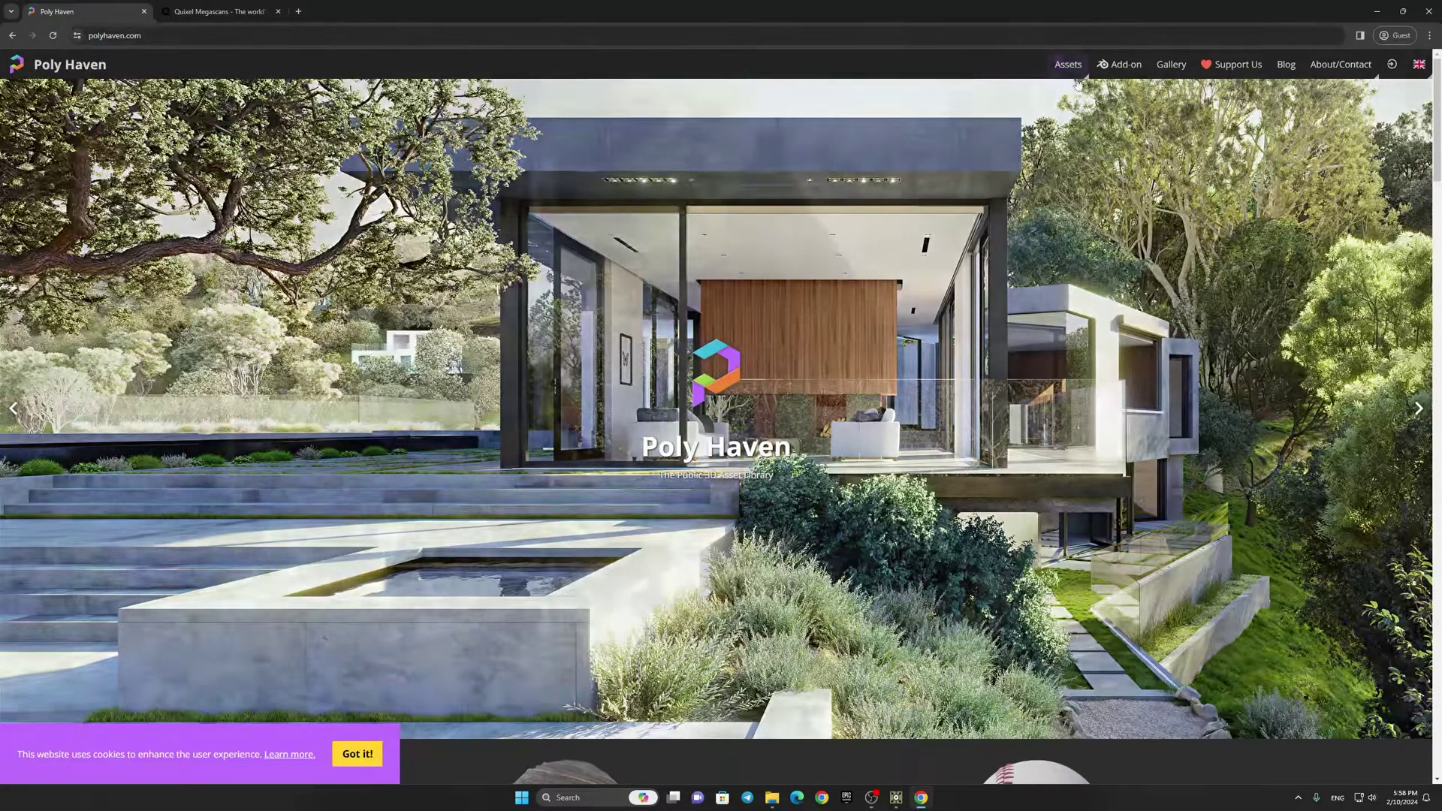
click(1068, 65)
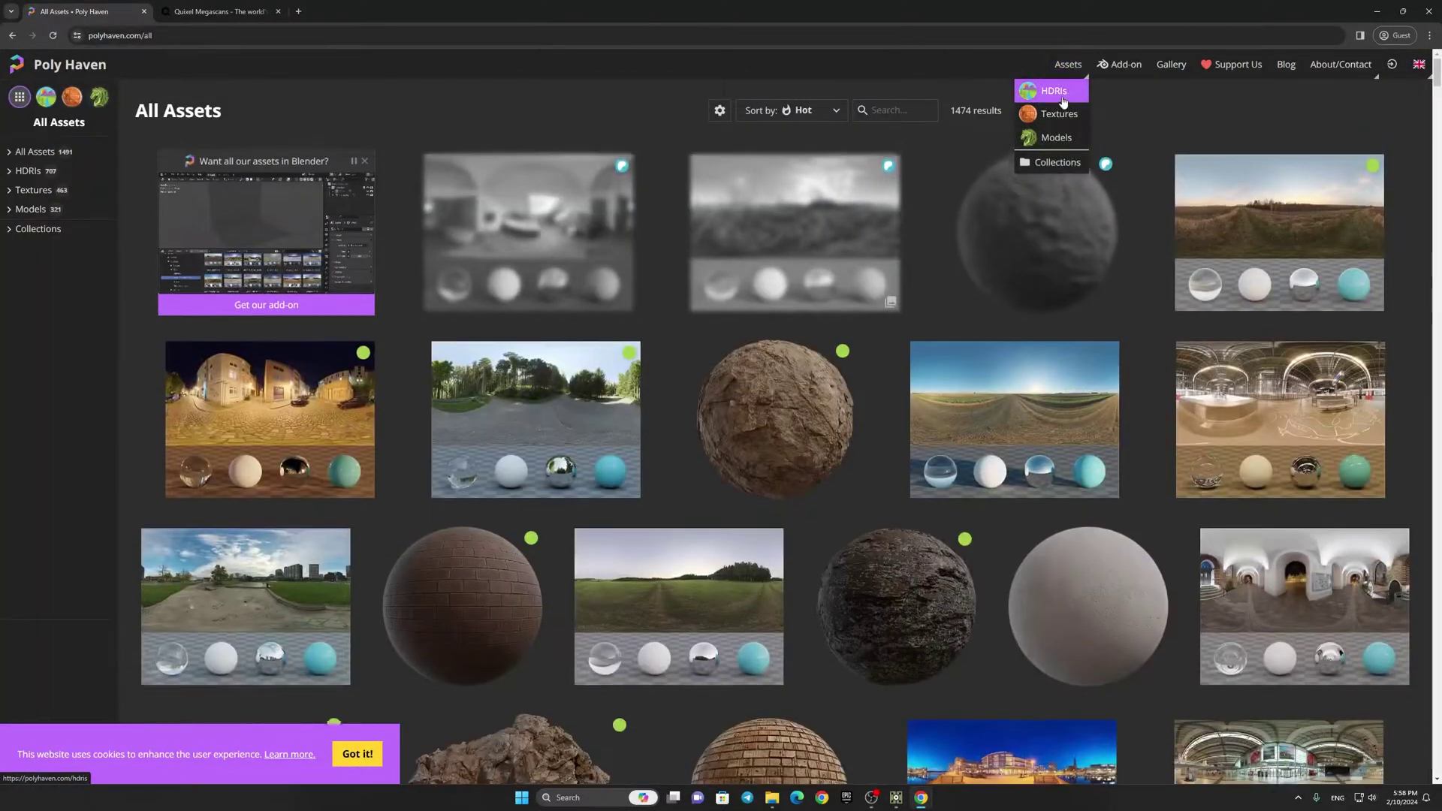
click(1063, 101)
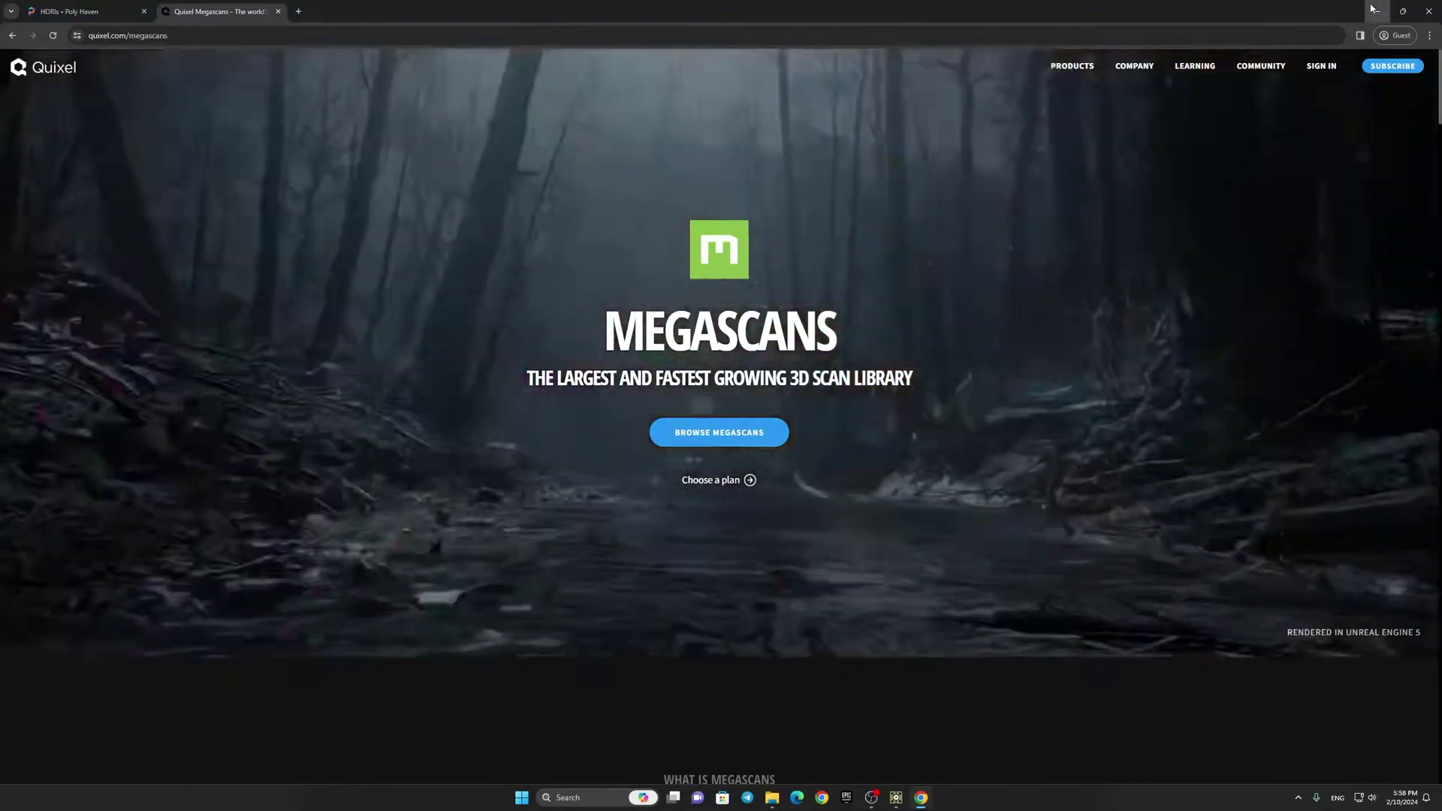
click(1374, 10)
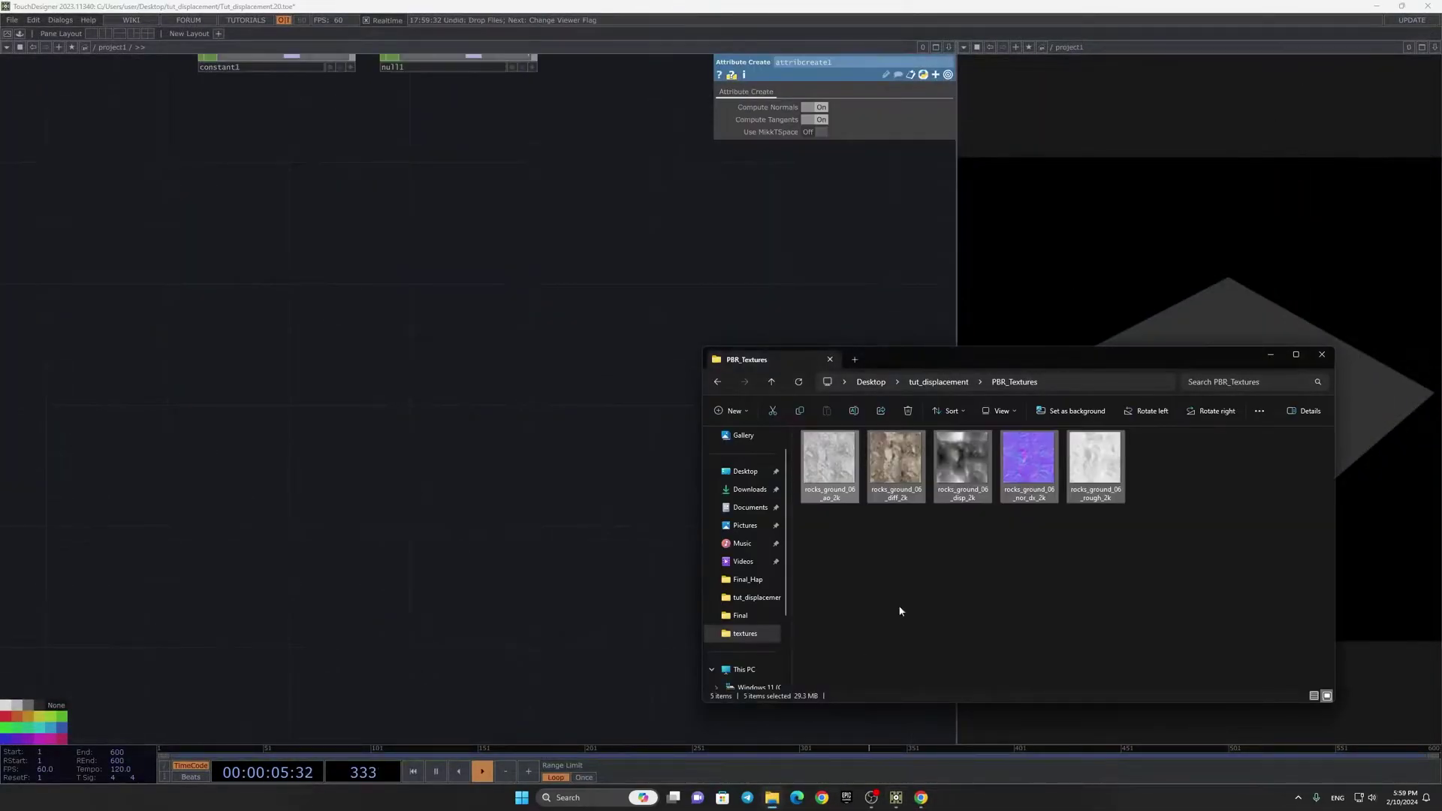
Step: Import the five rocks_ground_06 2k images (ao, diff, disp, nor_dx, rough) from the PBR_Textures folder into the network
drag(528, 468, 483, 419)
scroll(546, 474, down, 5)
click(544, 410)
scroll(469, 433, up, 5)
drag(595, 518, 456, 499)
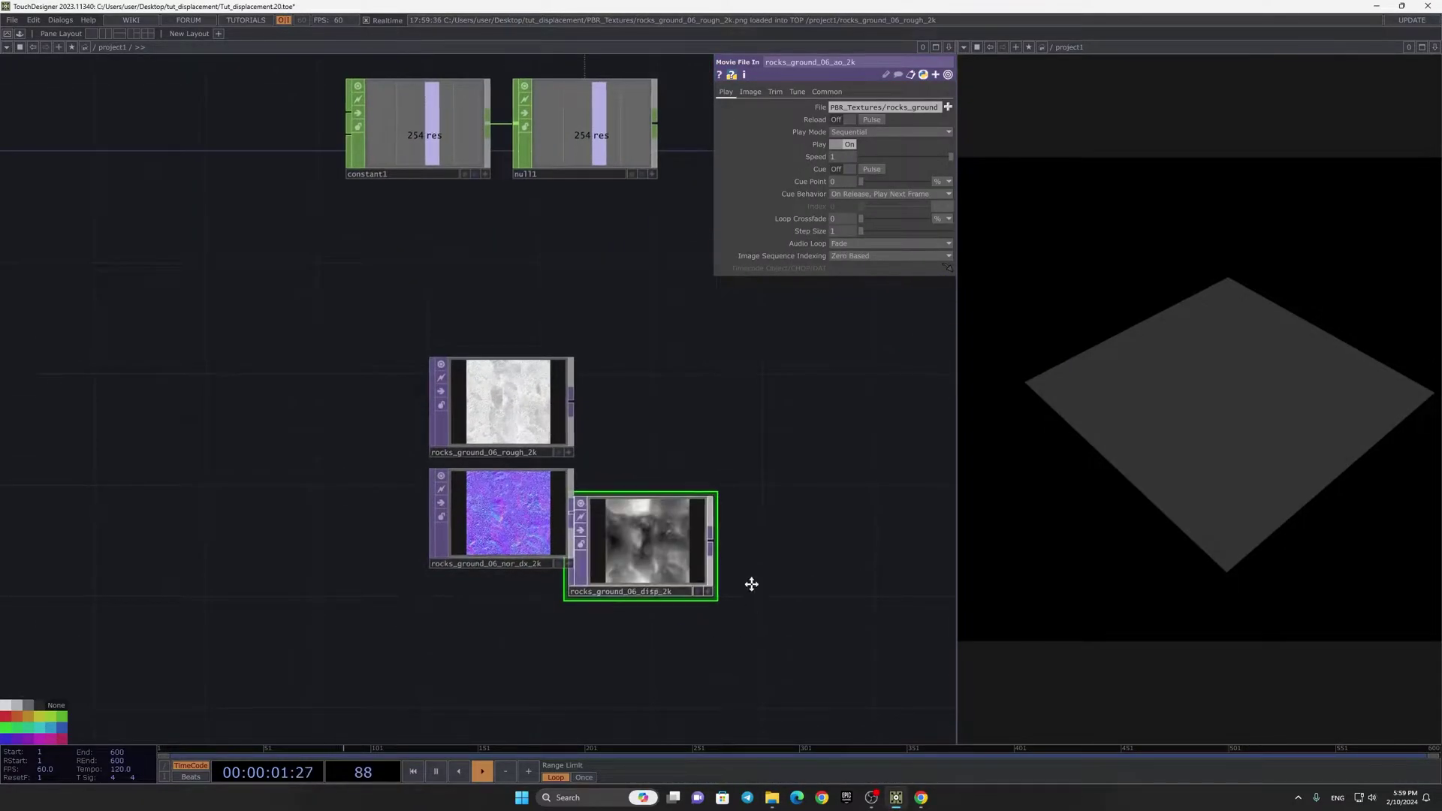
Step: Stack the diffuse, roughness and normal textures in a column and set the ambient occlusion and displacement textures apart from them
drag(754, 604, 654, 311)
drag(592, 263, 626, 515)
scroll(630, 469, down, 2)
scroll(630, 469, down, 1)
drag(706, 408, 725, 627)
drag(701, 404, 841, 463)
drag(617, 566, 395, 565)
drag(505, 607, 386, 209)
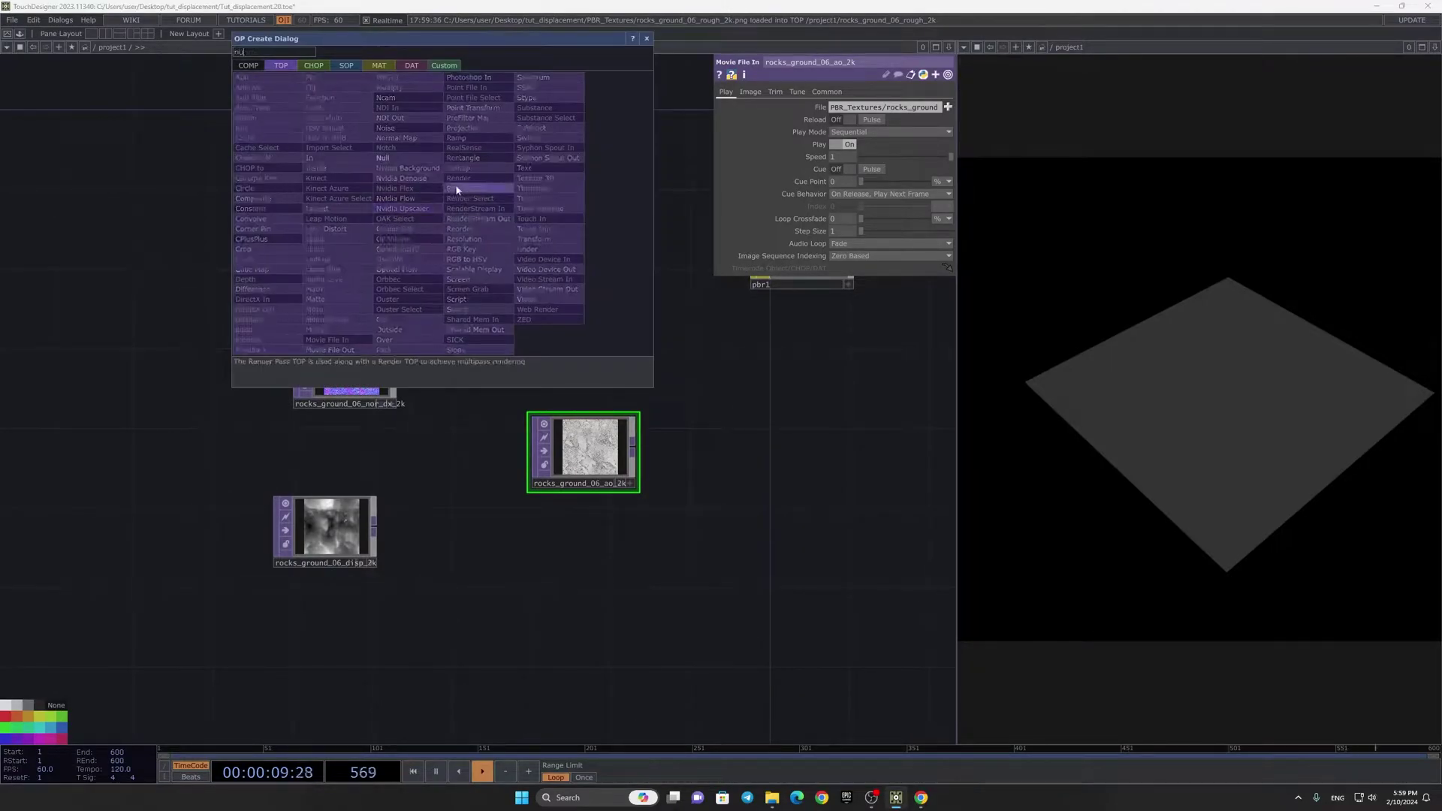
Step: Append a Null TOP to the diffuse texture and rename it Diffusion
click(431, 159)
click(536, 220)
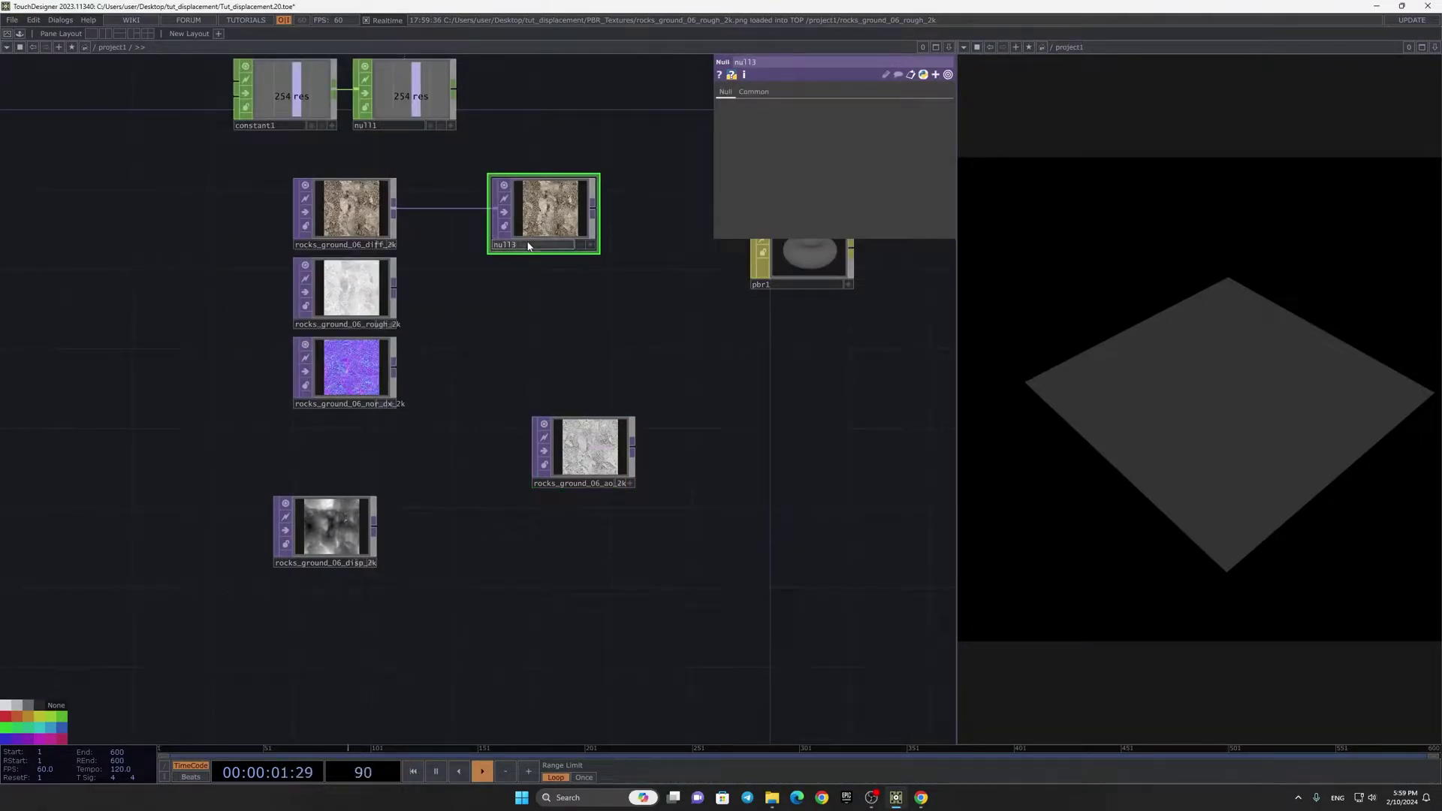
click(529, 244)
text(Diffusion)
key(Return)
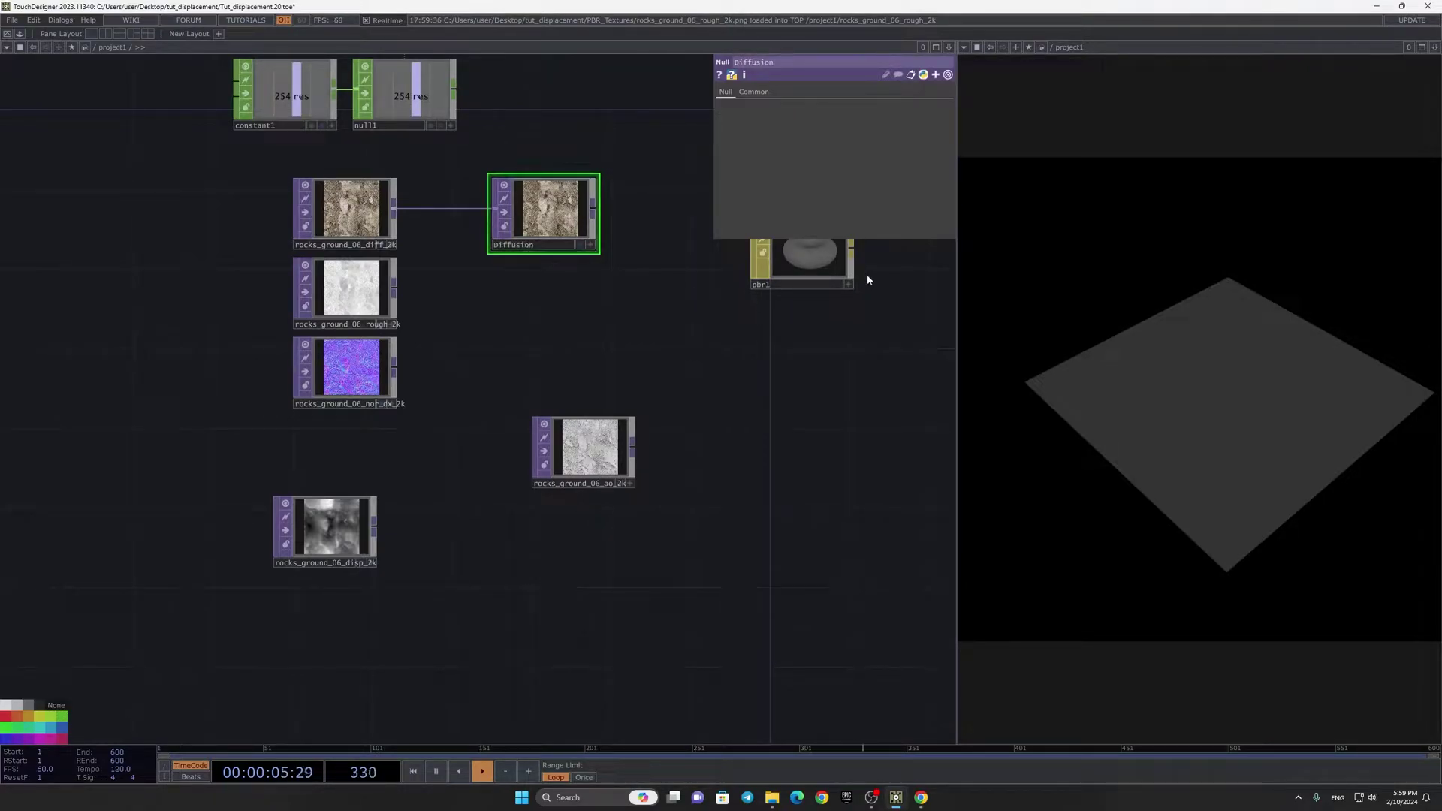
Step: Assign the Diffusion null as the PBR material's Base Color Map
click(840, 272)
drag(553, 332, 469, 426)
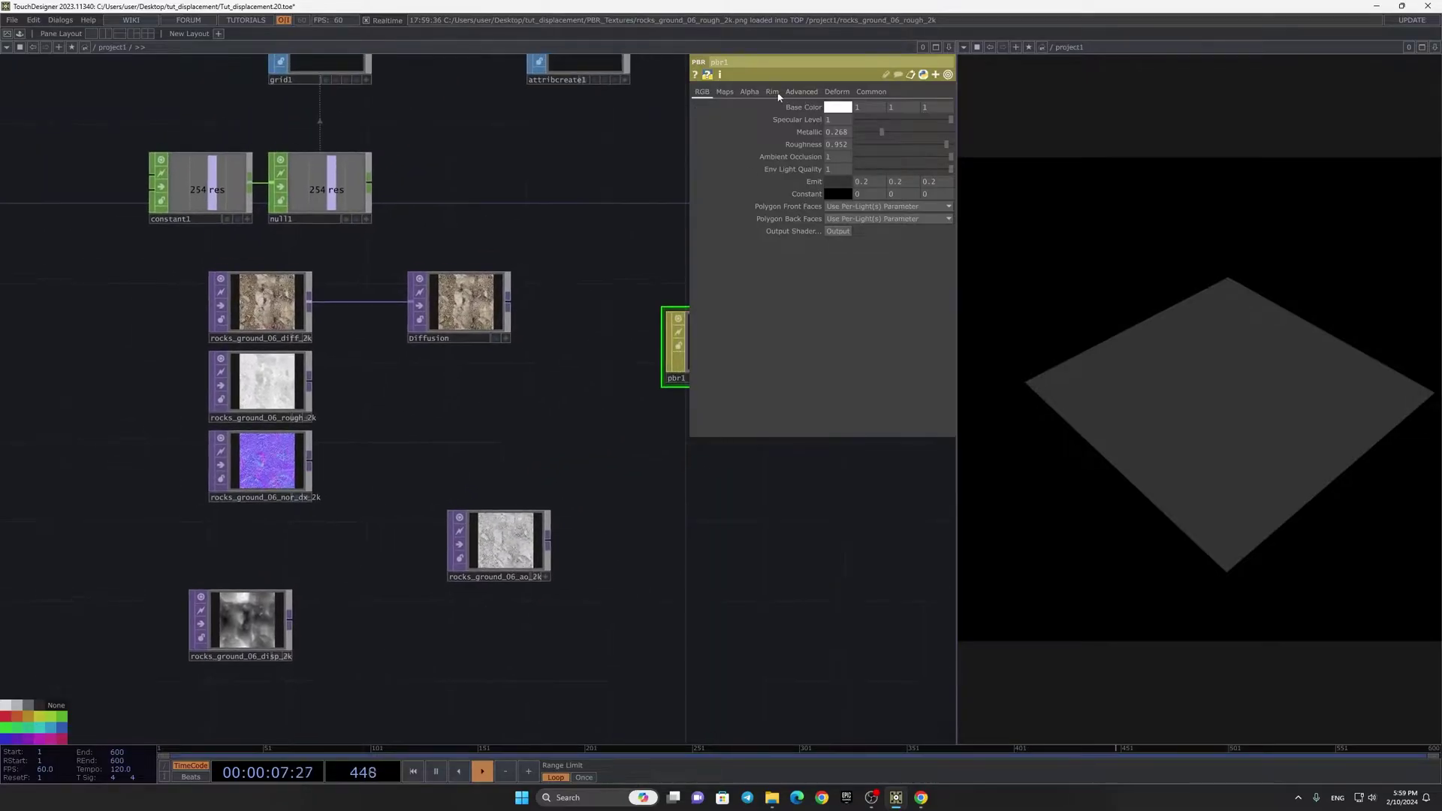
click(725, 93)
drag(473, 318, 845, 121)
Step: Move the diffuse and roughness textures further left, keeping them stacked, to widen the gap before their nulls
drag(399, 396, 682, 464)
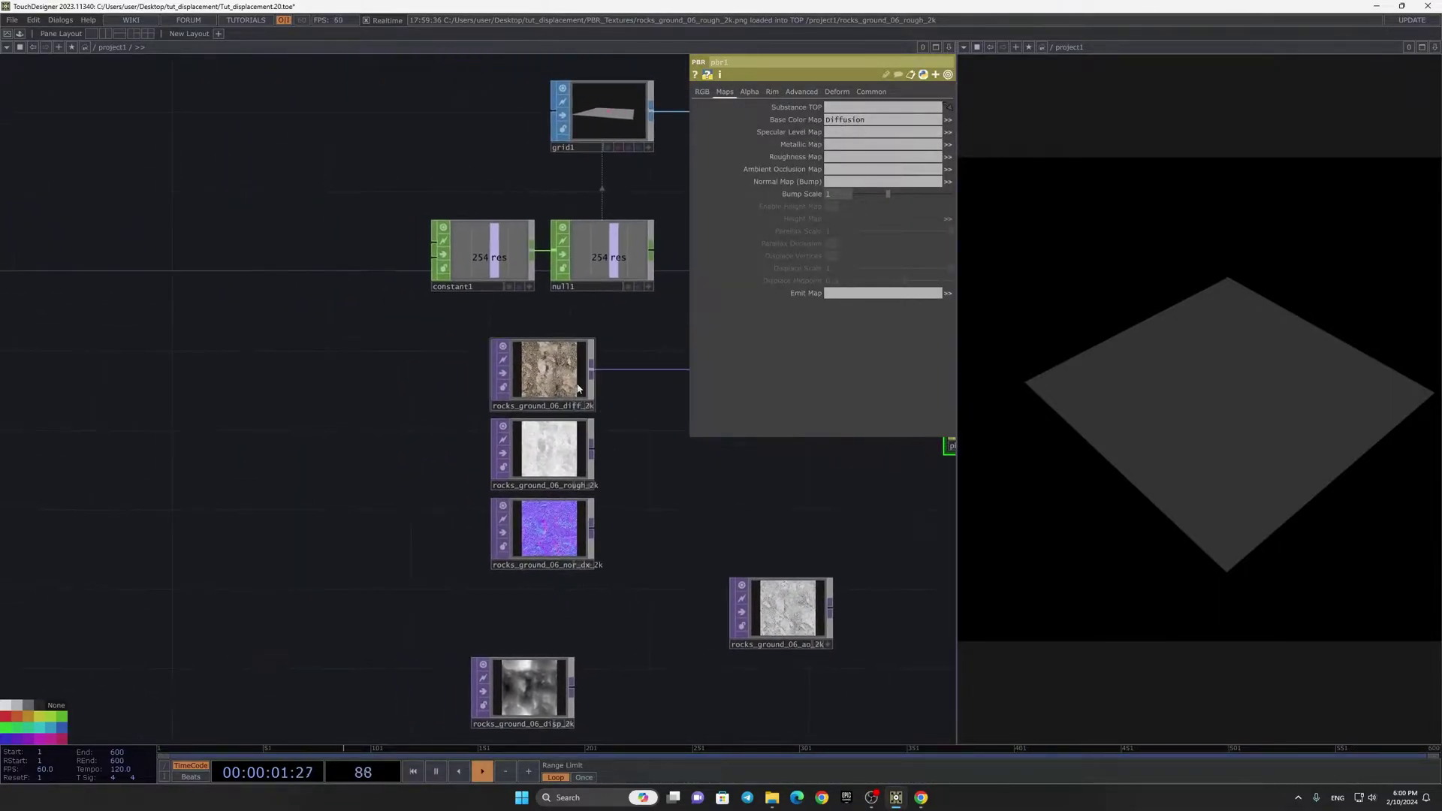
drag(573, 380, 453, 380)
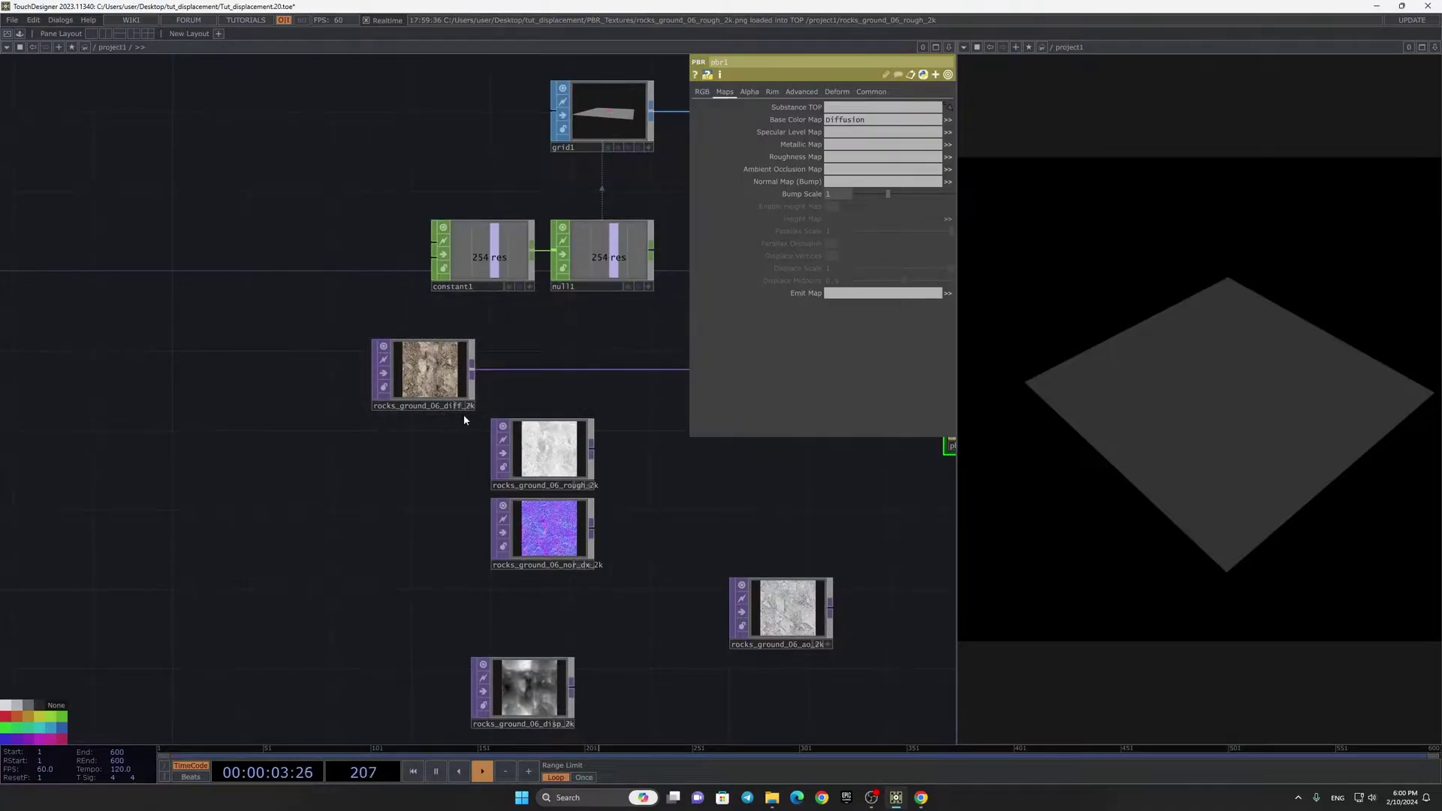
drag(676, 510, 682, 478)
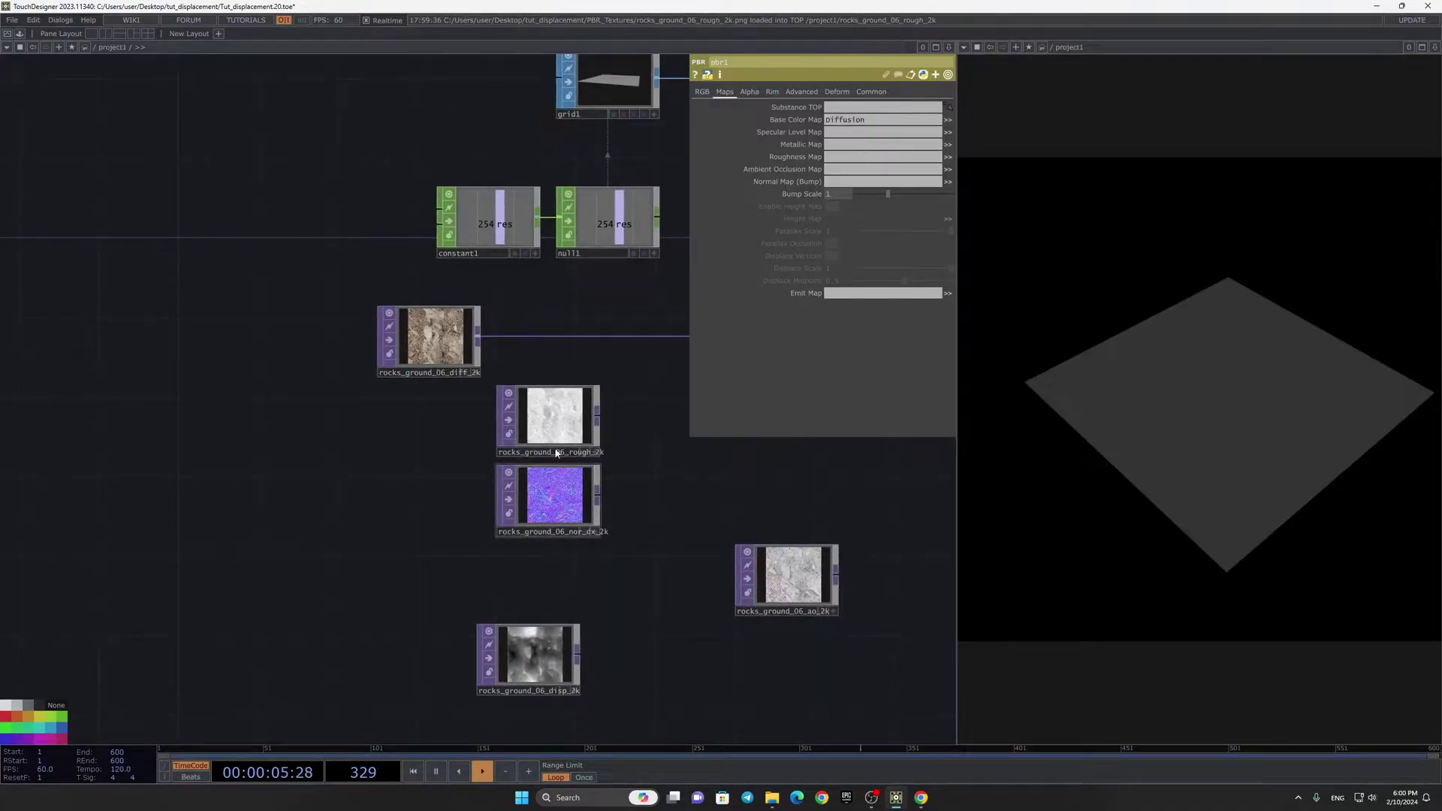
drag(530, 414, 409, 412)
Step: Append a Null TOP to the roughness texture, align it below Diffusion and assign it as the material's Roughness Map
right_click(478, 419)
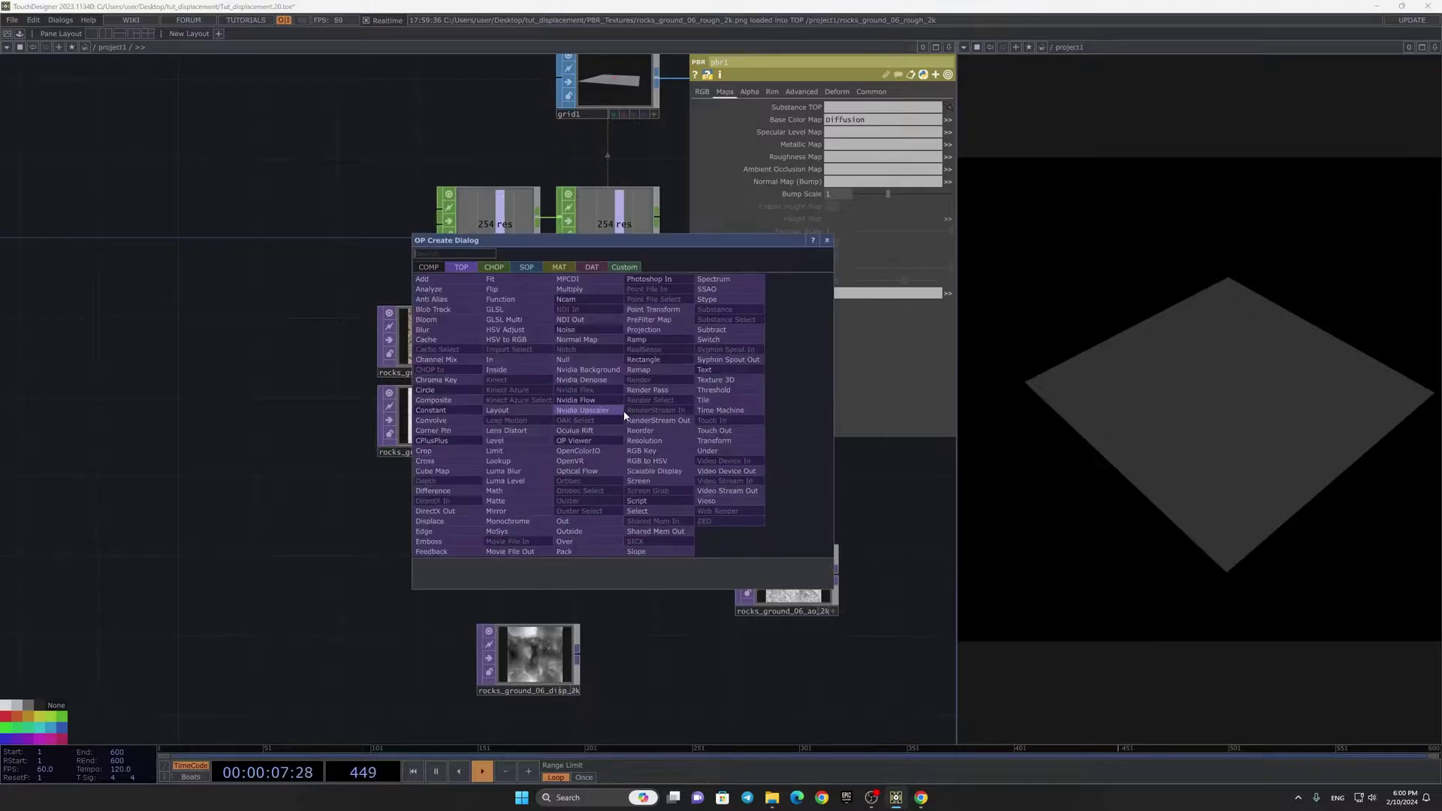
click(601, 356)
click(667, 421)
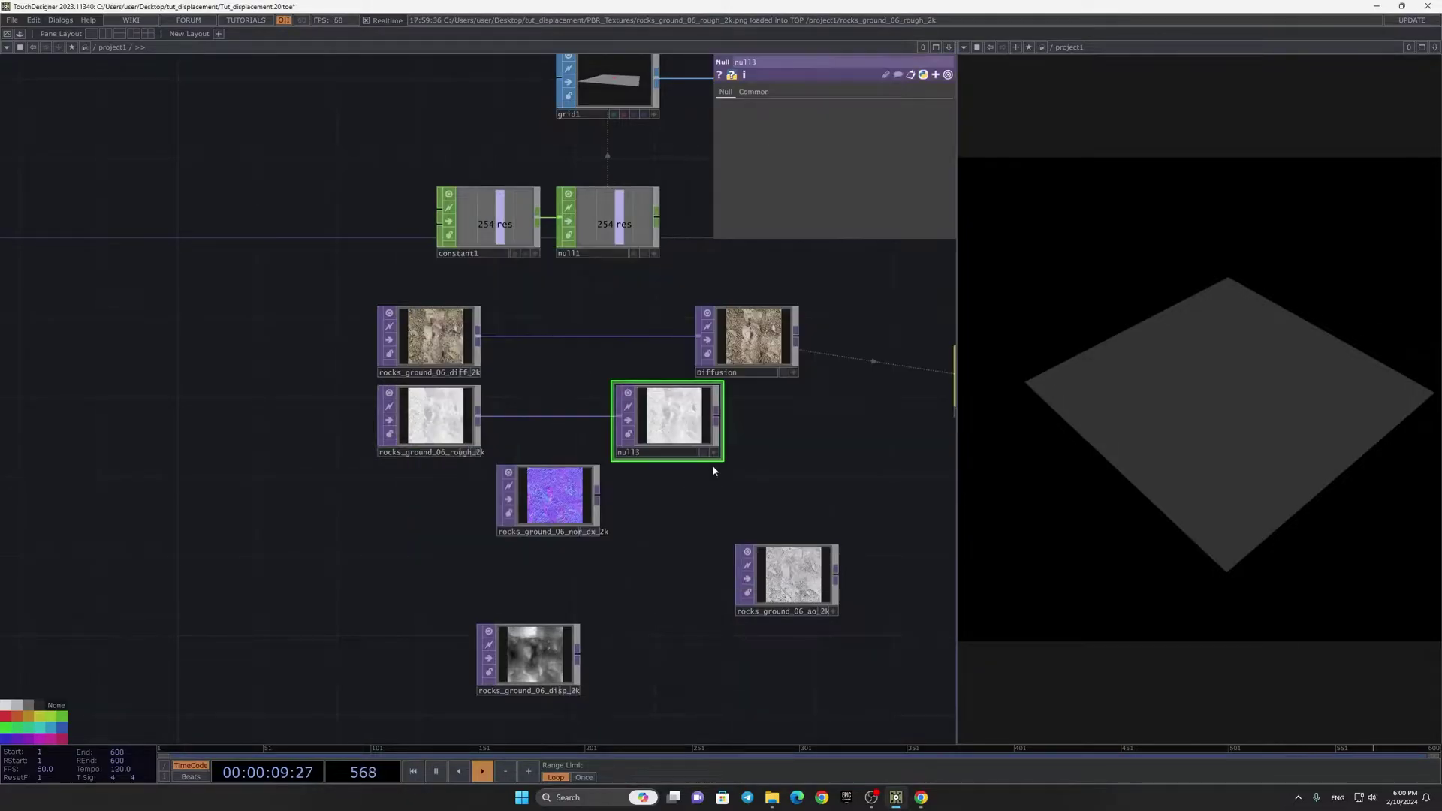
drag(656, 399, 737, 401)
drag(855, 428, 754, 437)
click(895, 370)
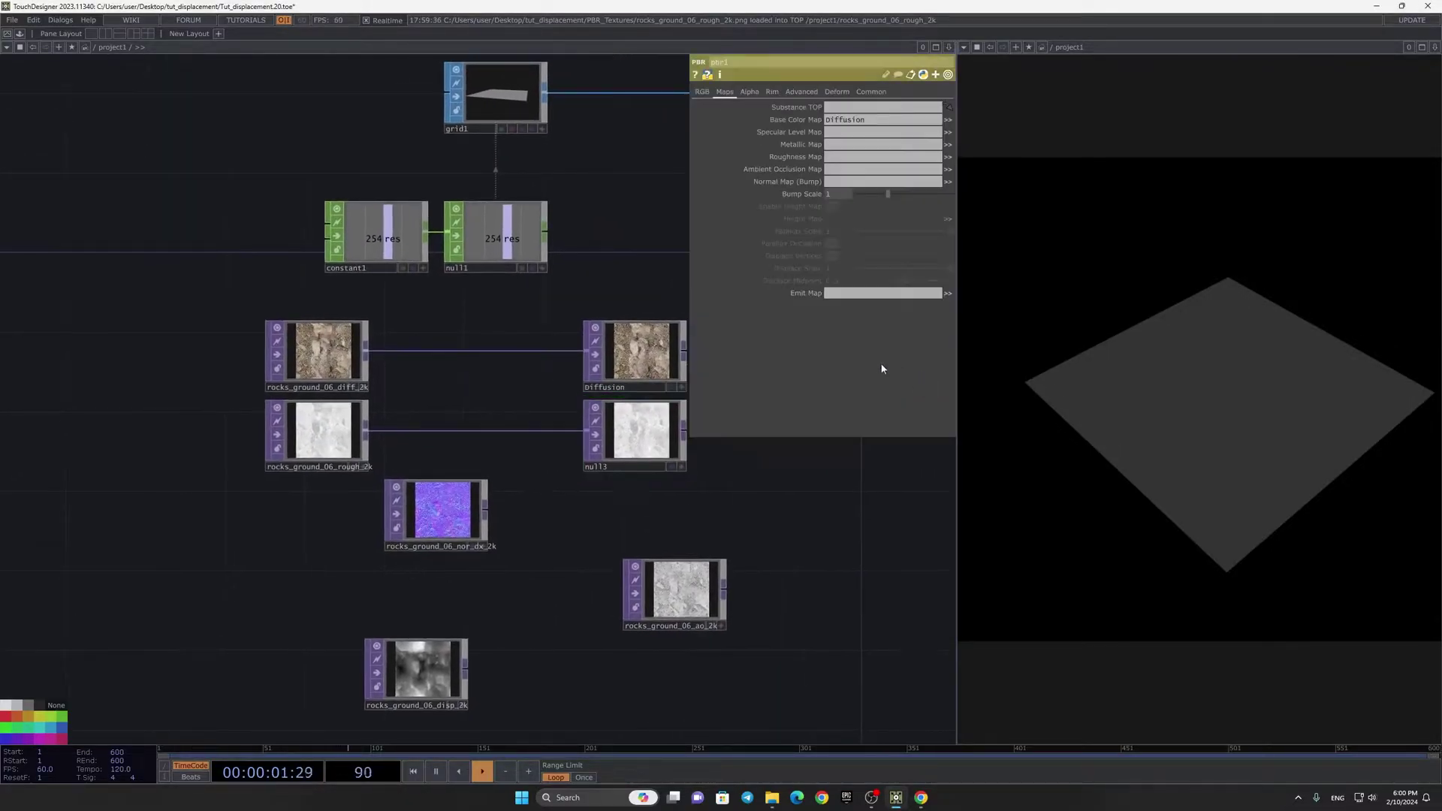
drag(660, 417, 882, 156)
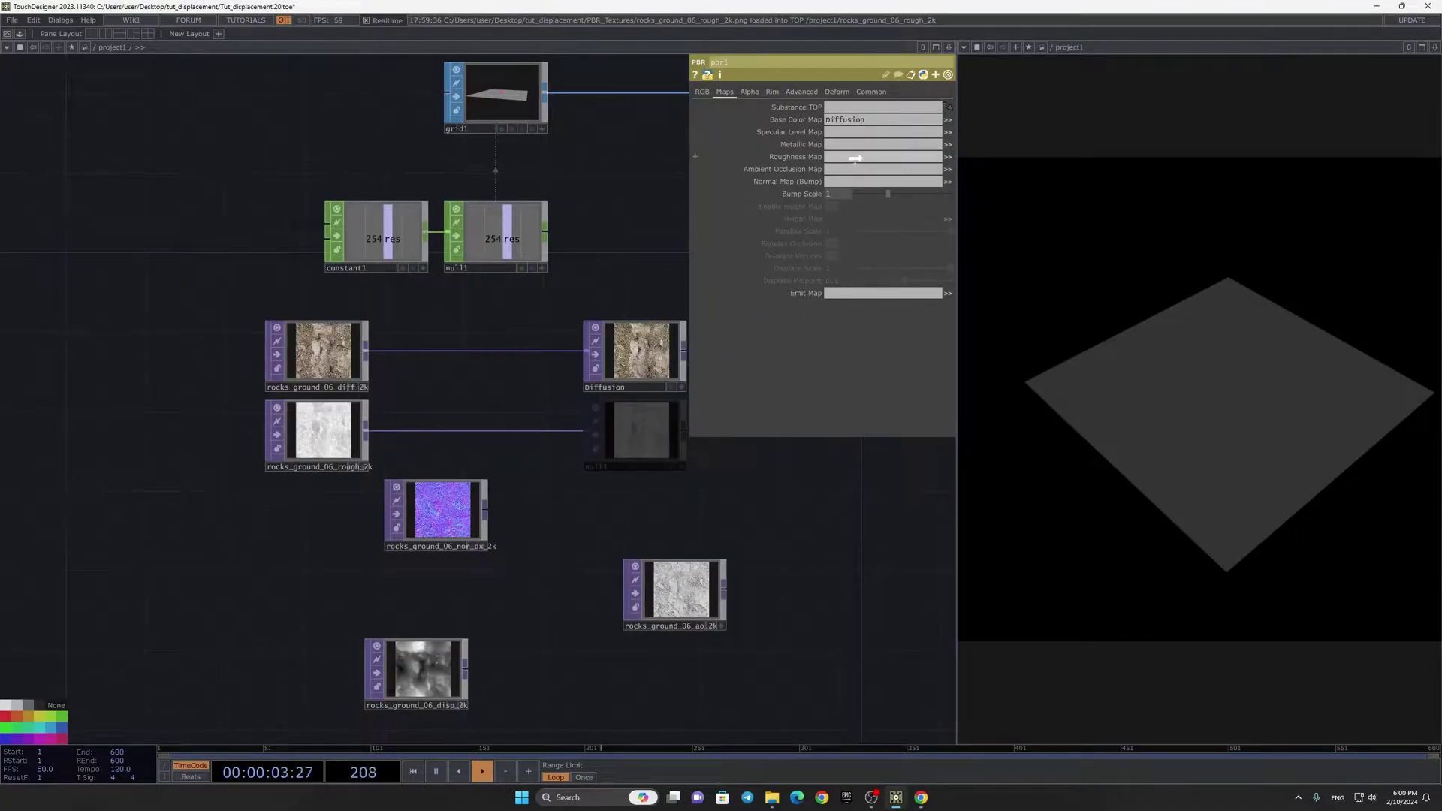
Step: Append a Null TOP to the normal texture, place it below the roughness null and move the ambient occlusion texture lower
drag(535, 516, 609, 404)
drag(518, 406, 581, 435)
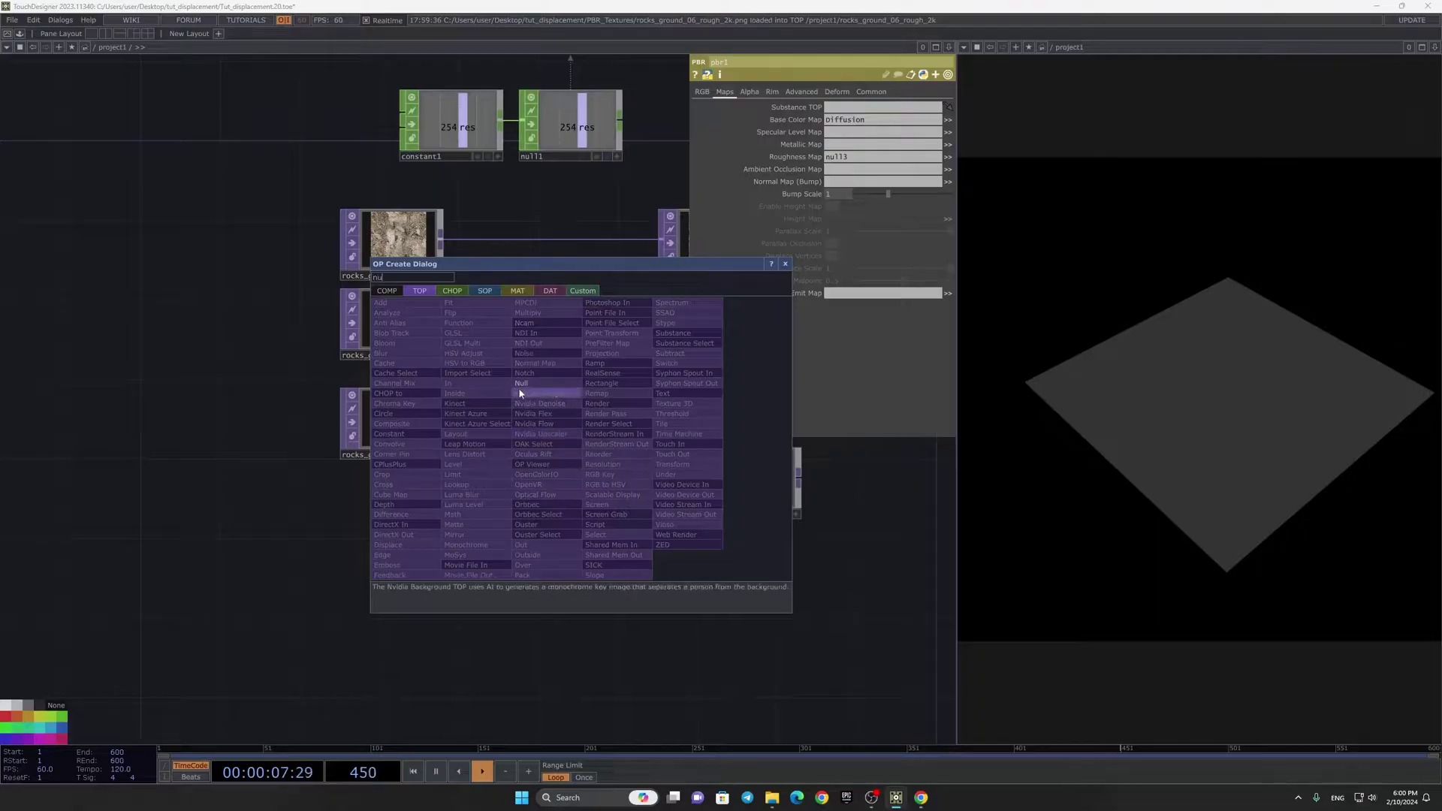
click(522, 383)
click(643, 416)
drag(637, 512, 575, 511)
drag(690, 495, 650, 575)
drag(627, 379, 647, 400)
Step: Assign the normal texture's null as the PBR material's Normal Map (Bump)
click(913, 290)
drag(679, 461, 678, 472)
drag(643, 422, 879, 181)
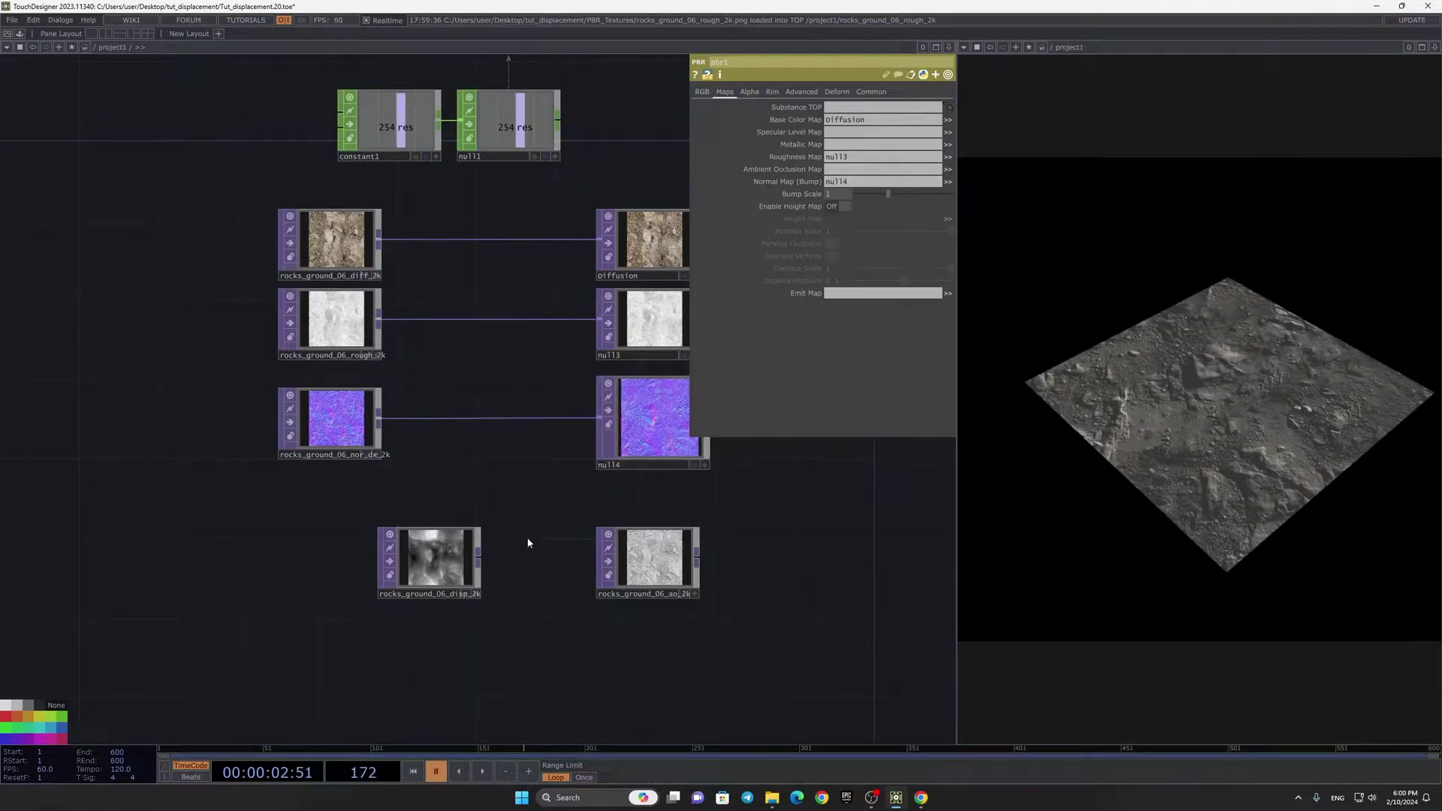
Step: Move the displacement texture down, place the ambient occlusion texture below the normal texture and append a Null TOP to it
key(space)
drag(435, 596, 309, 686)
drag(636, 566, 552, 508)
text(nu)
click(493, 456)
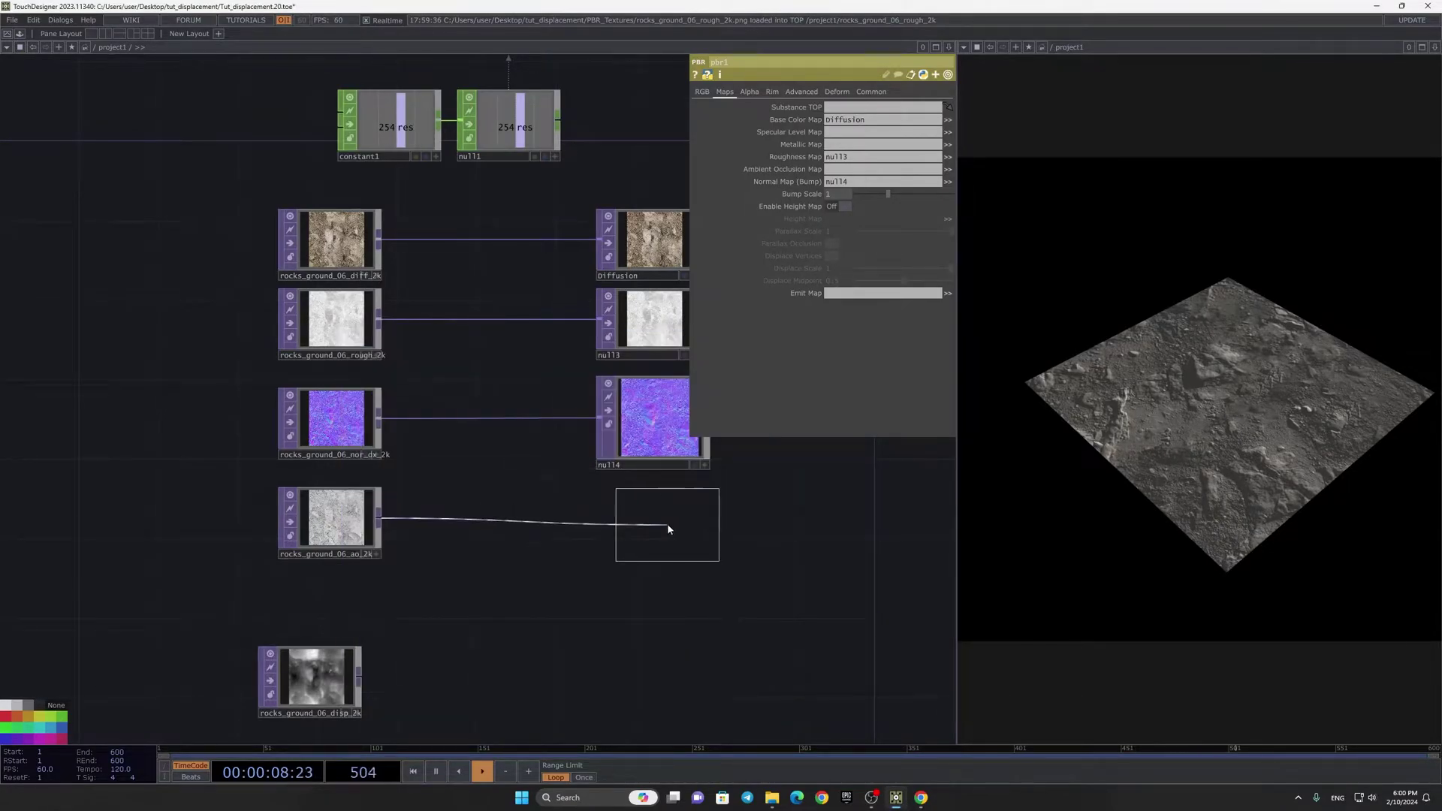
click(666, 524)
Step: Assign the ambient occlusion texture's null as the PBR material's Ambient Occlusion Map
click(838, 298)
drag(602, 532, 845, 172)
drag(385, 602, 478, 469)
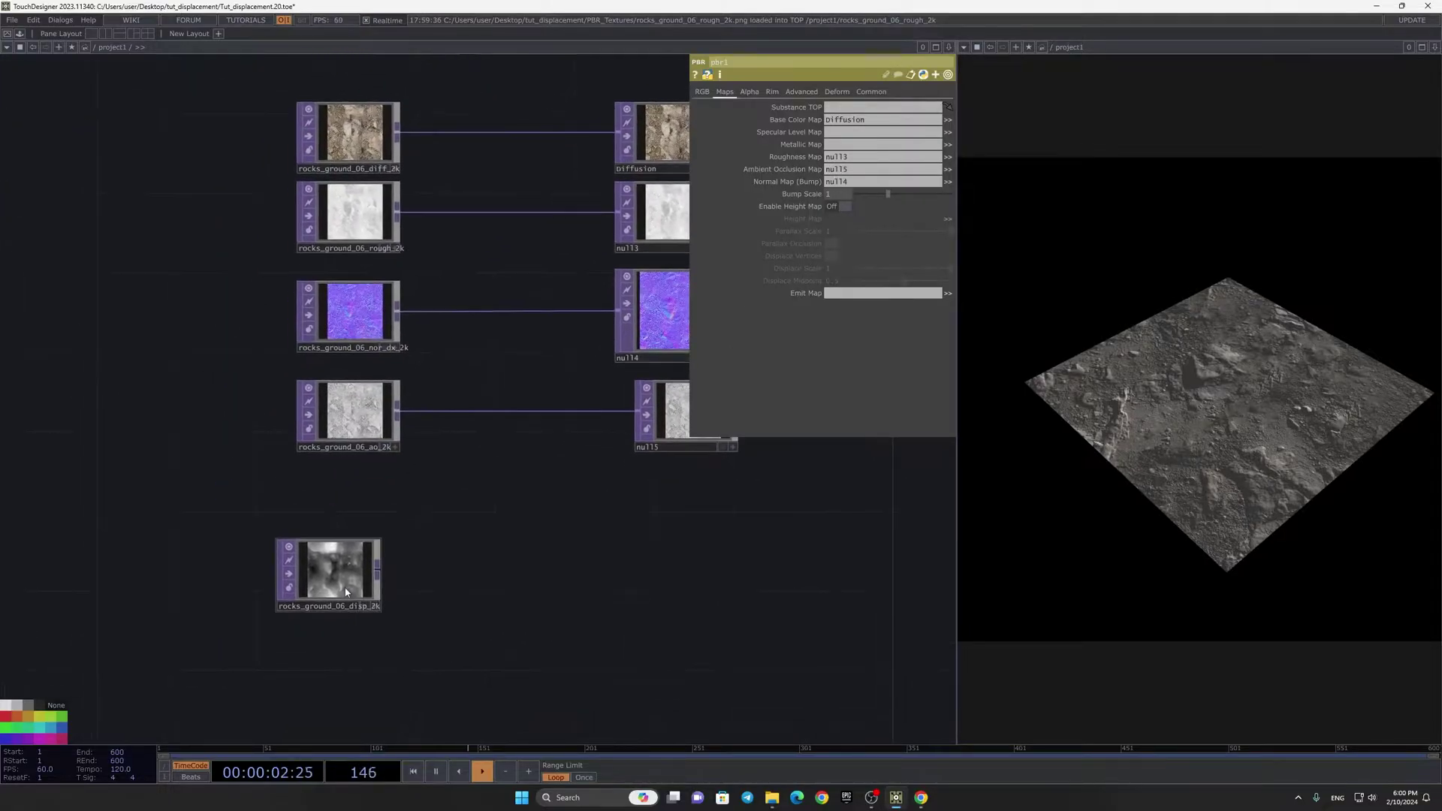
Step: Append a Null TOP to the displacement texture and place it below the ambient occlusion texture's null
drag(382, 563, 580, 597)
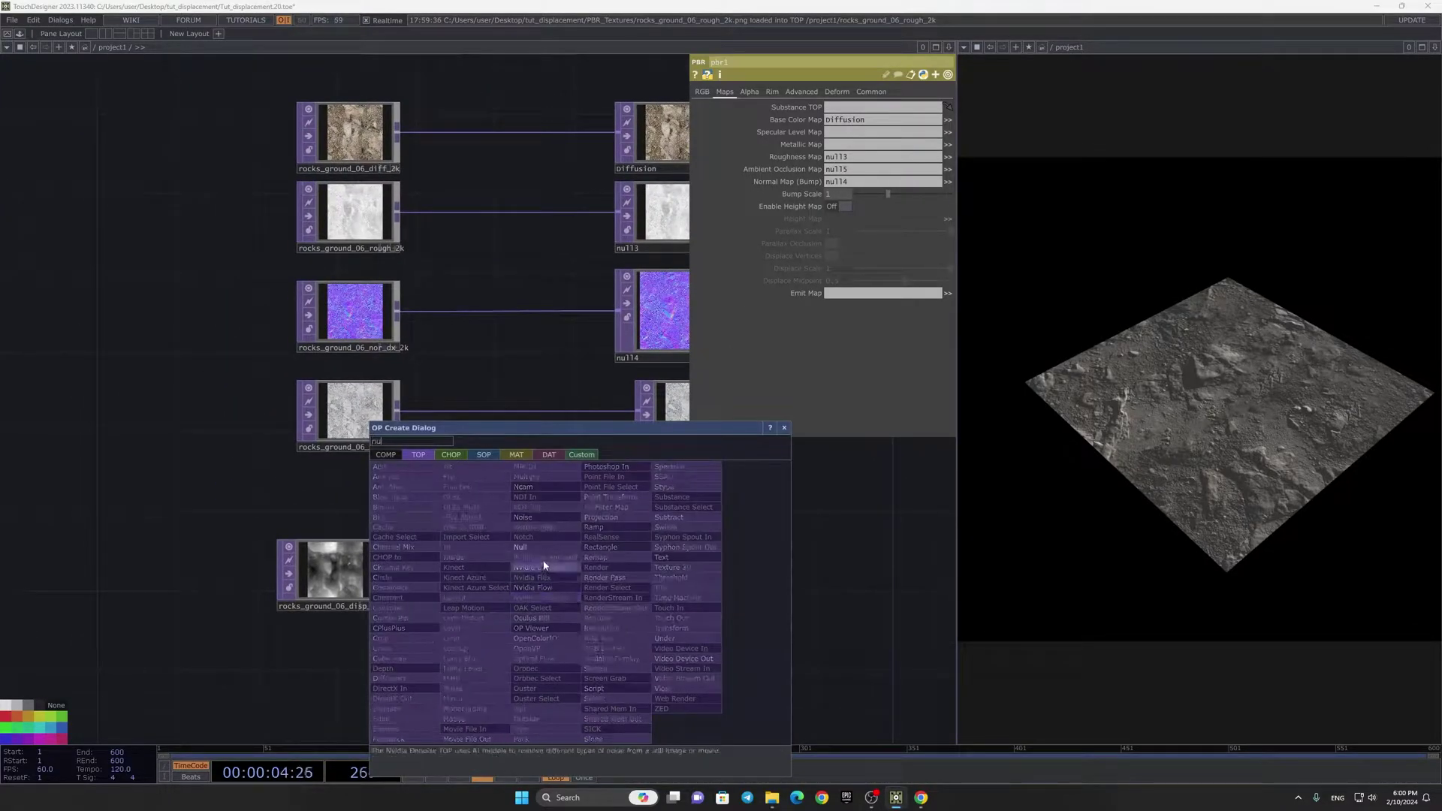
key(Escape)
click(668, 572)
click(667, 434)
drag(637, 536, 440, 604)
drag(453, 659, 500, 655)
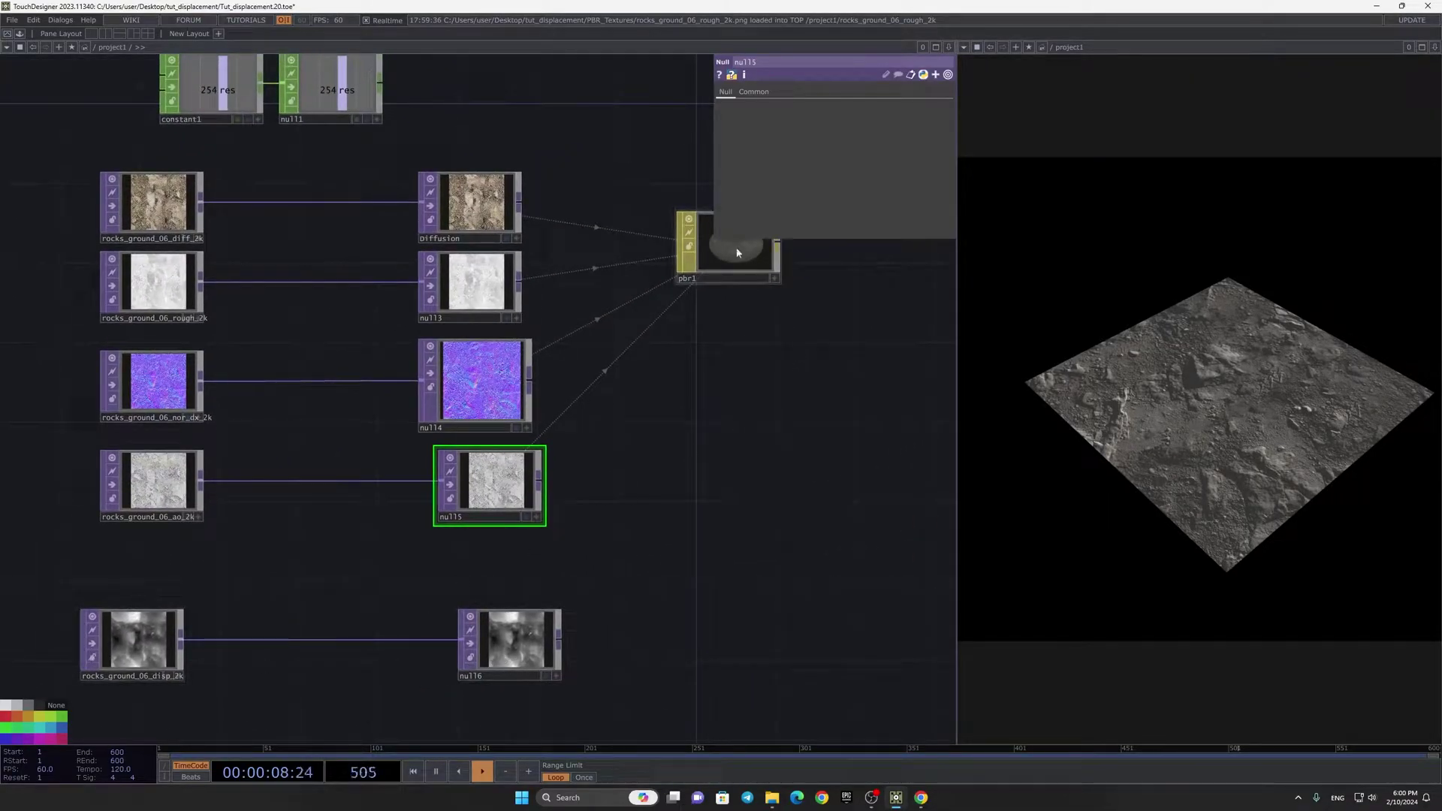
Step: Enable the PBR material's height map and assign the displacement texture's null as its Height Map
click(740, 254)
click(846, 208)
drag(559, 658, 836, 313)
drag(859, 248, 854, 219)
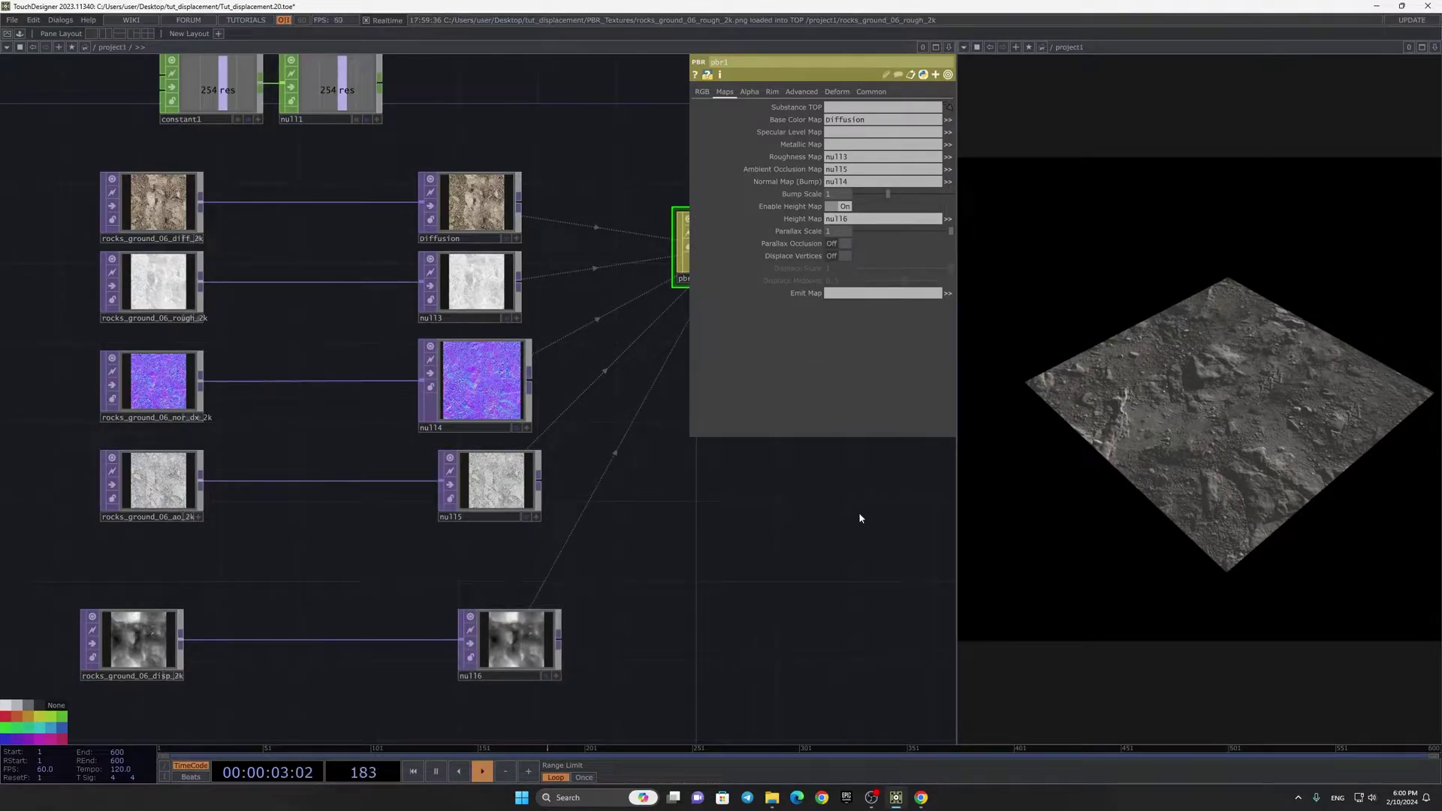
Step: Turn off the node viewers of the grid, attribute create and geometry operators
scroll(337, 573, down, 5)
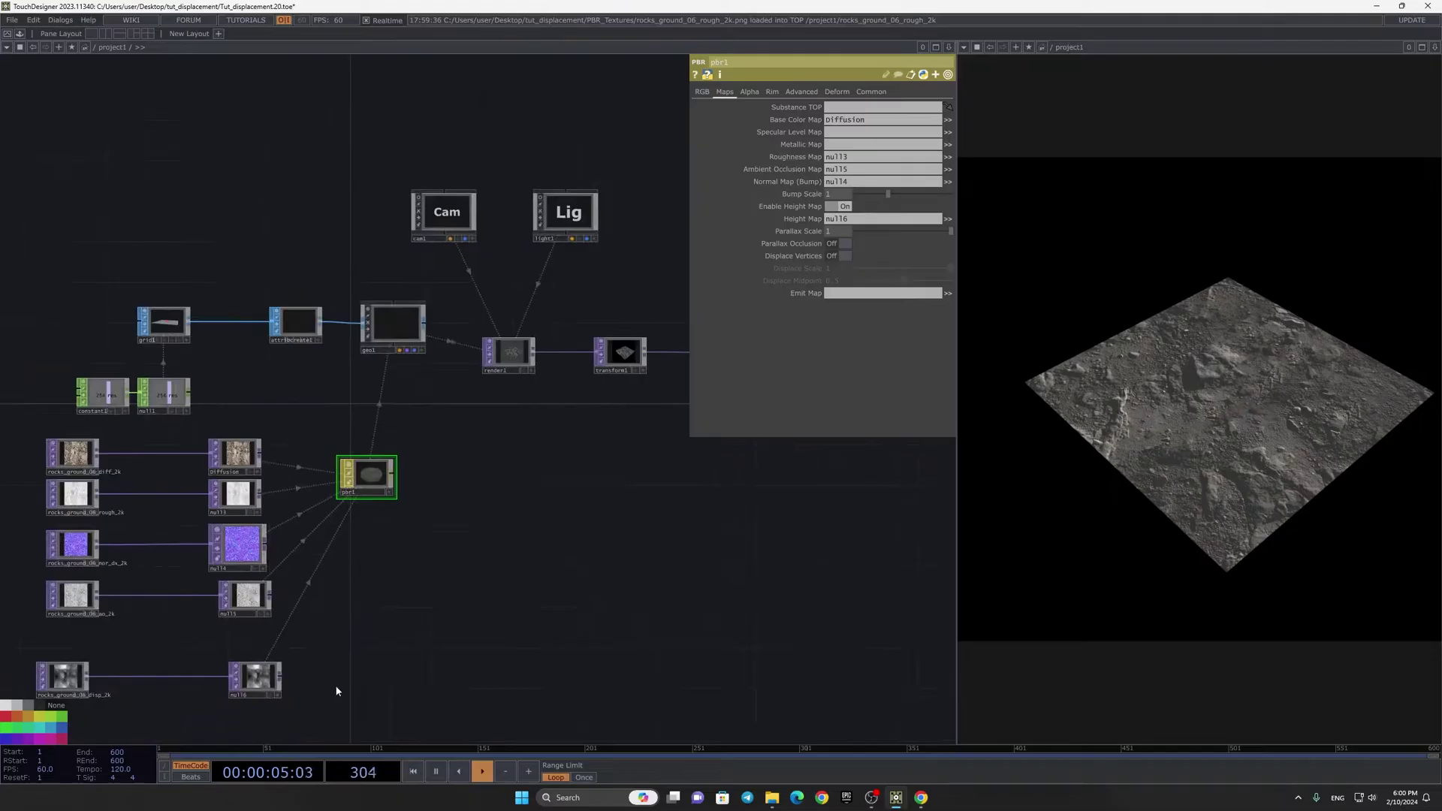
scroll(304, 280, up, 3)
right_drag(3, 268, 443, 339)
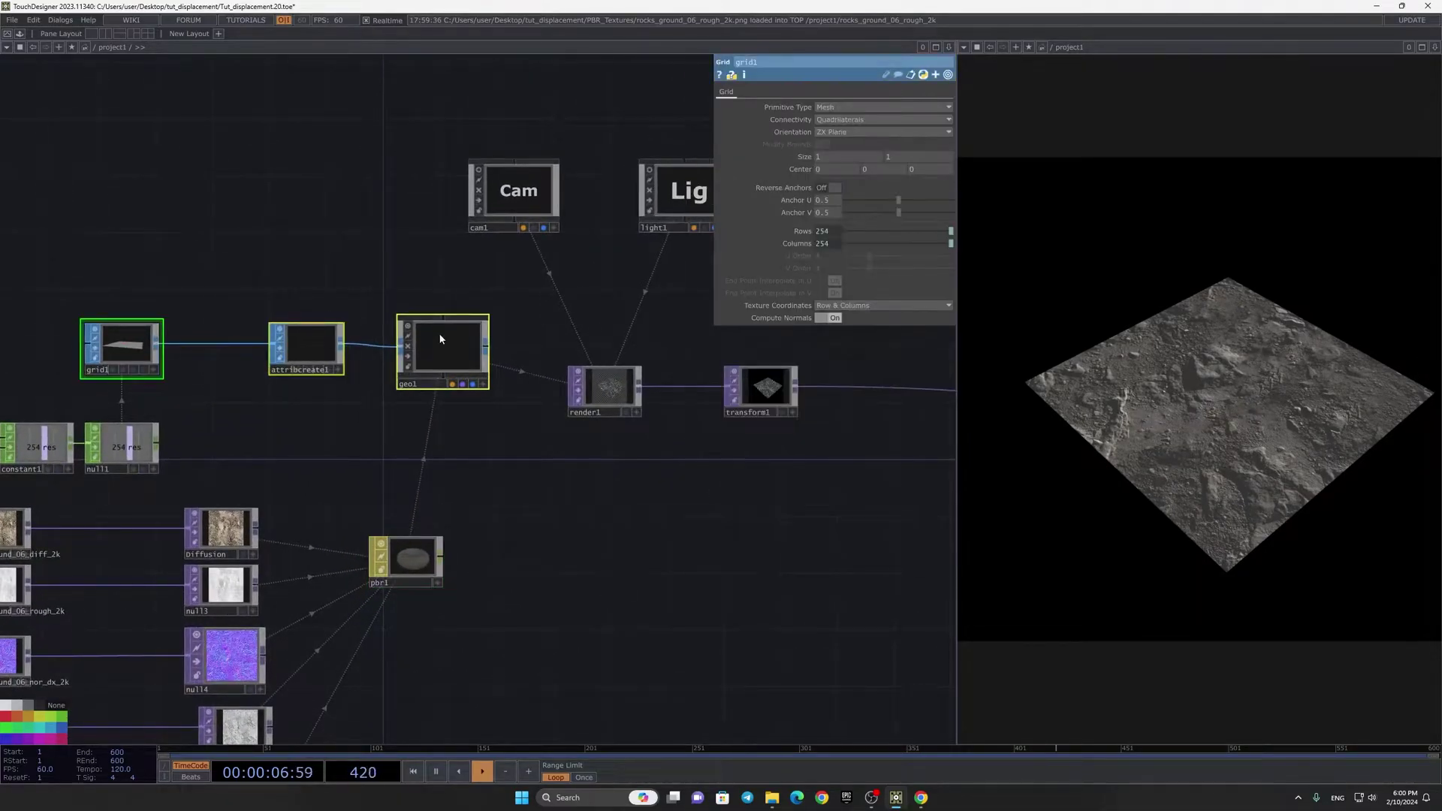
scroll(482, 251, up, 5)
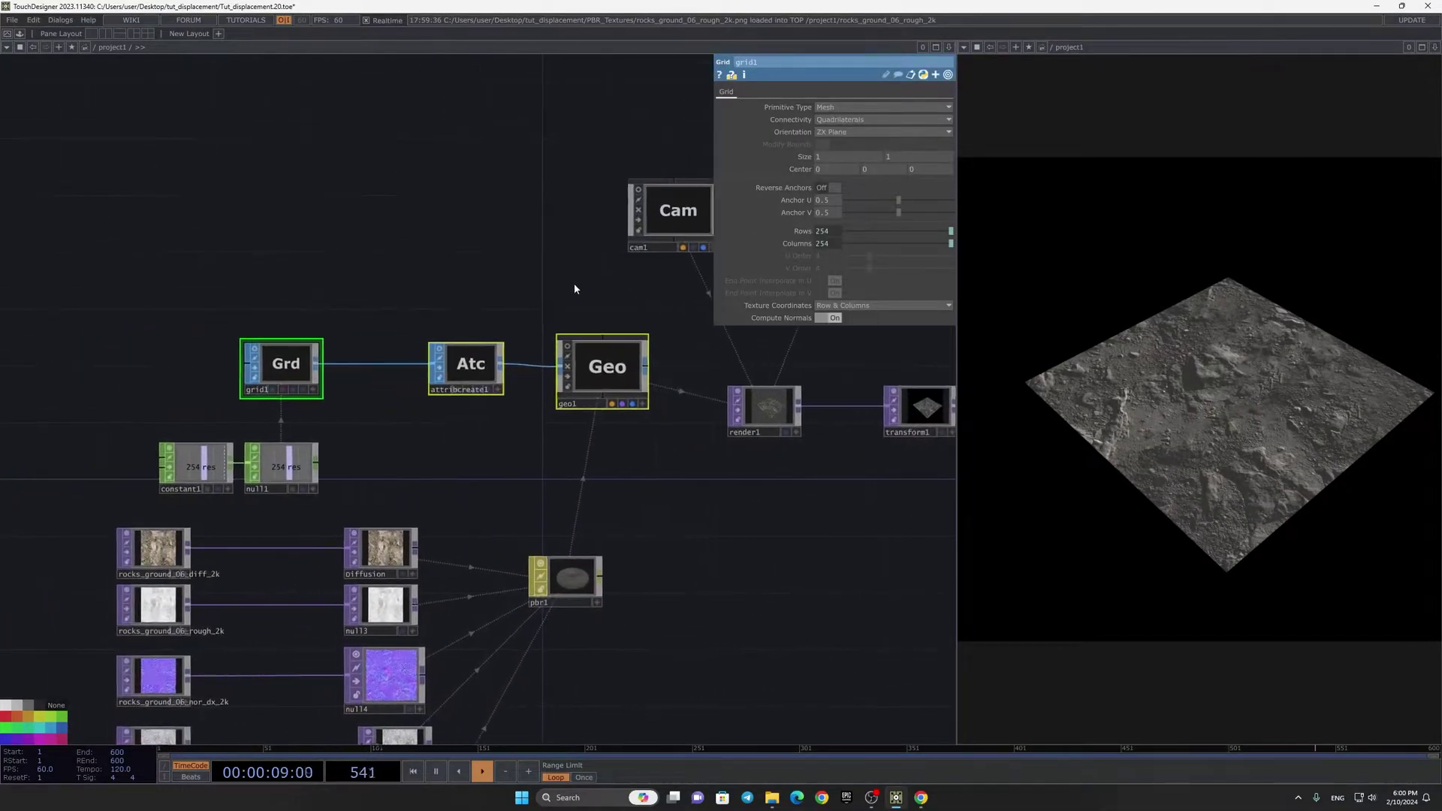
Step: Move the camera closer to the textured grid and tilt it to a lower viewing angle through its own viewer
drag(612, 492, 568, 598)
scroll(668, 384, up, 5)
click(716, 461)
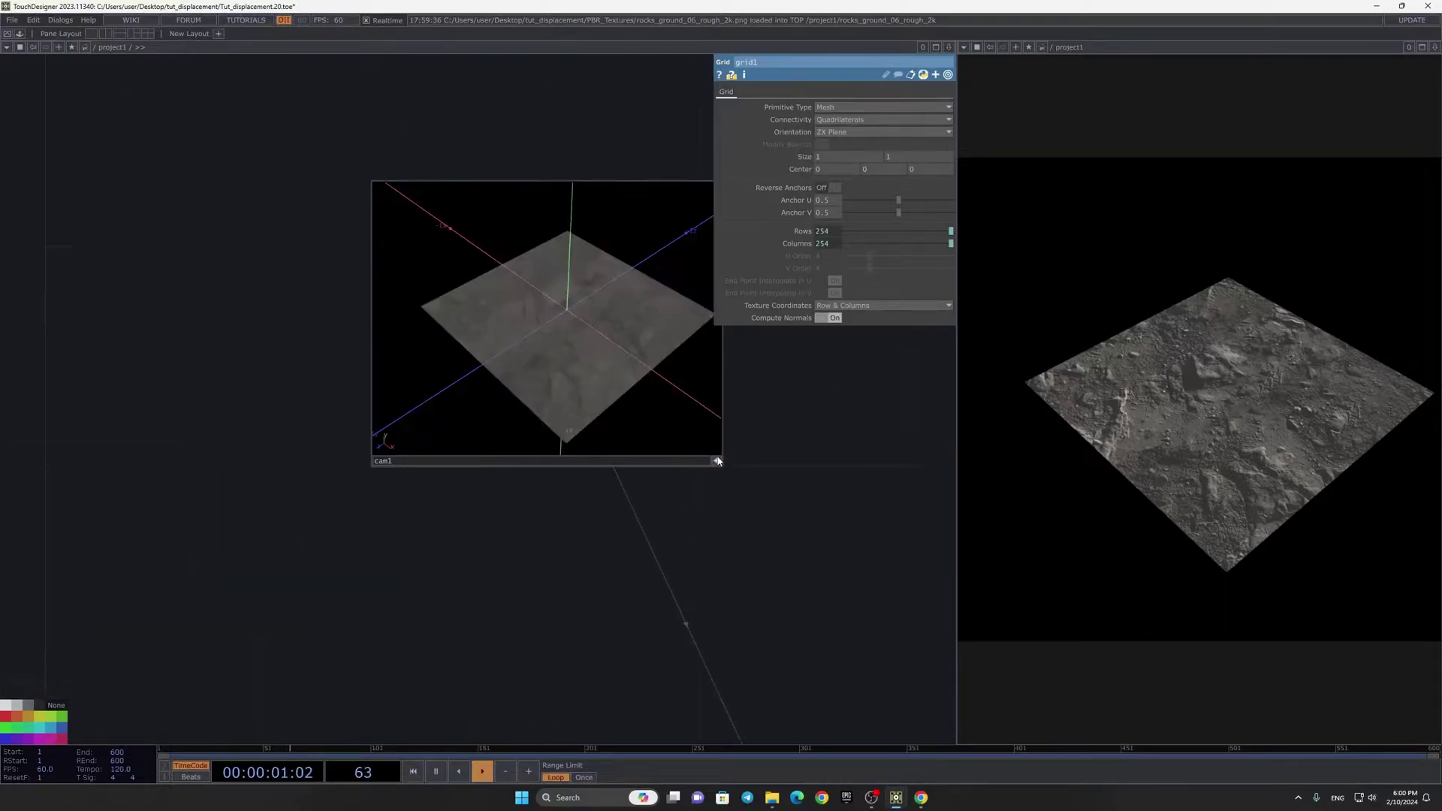
right_drag(610, 358, 583, 366)
scroll(582, 368, up, 3)
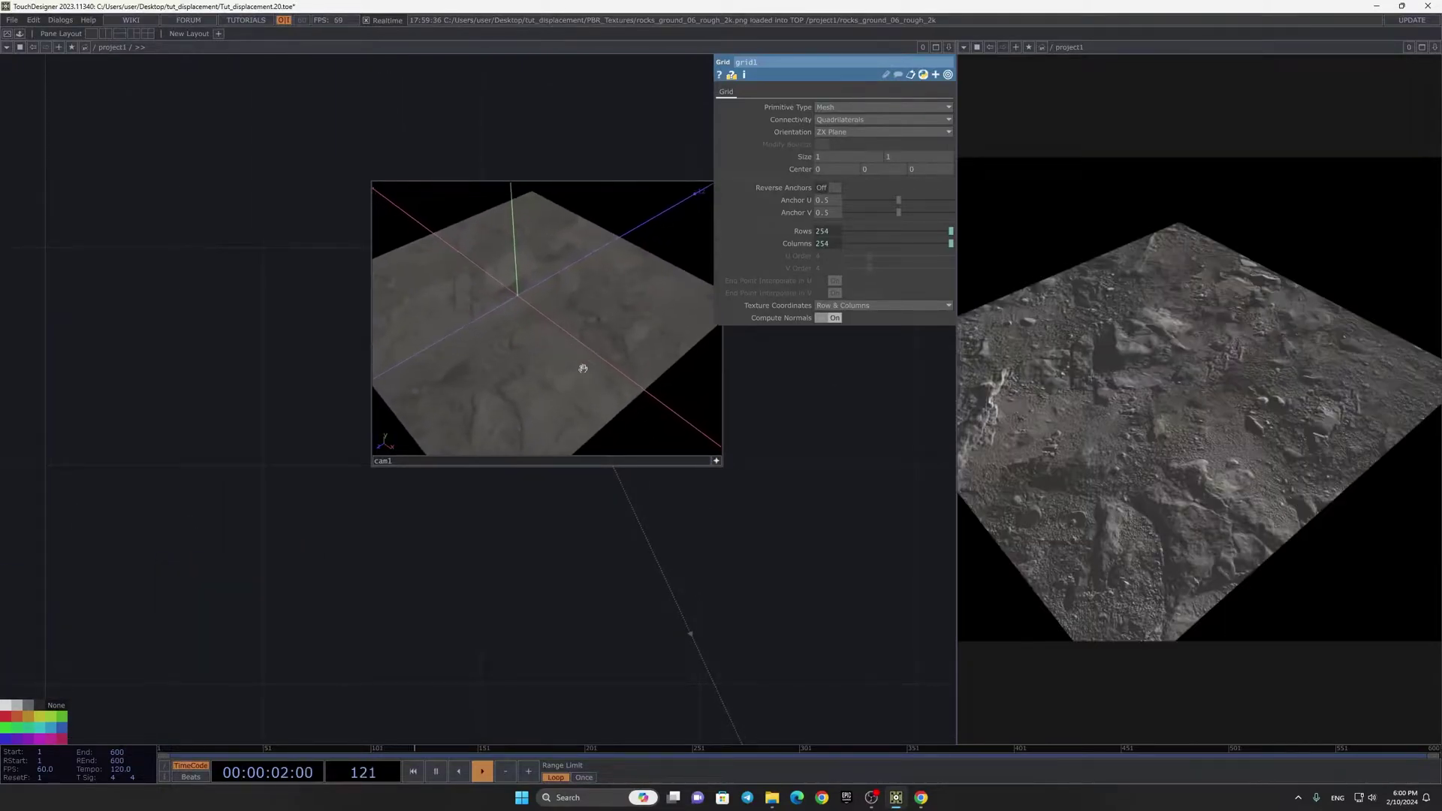
drag(582, 368, 675, 420)
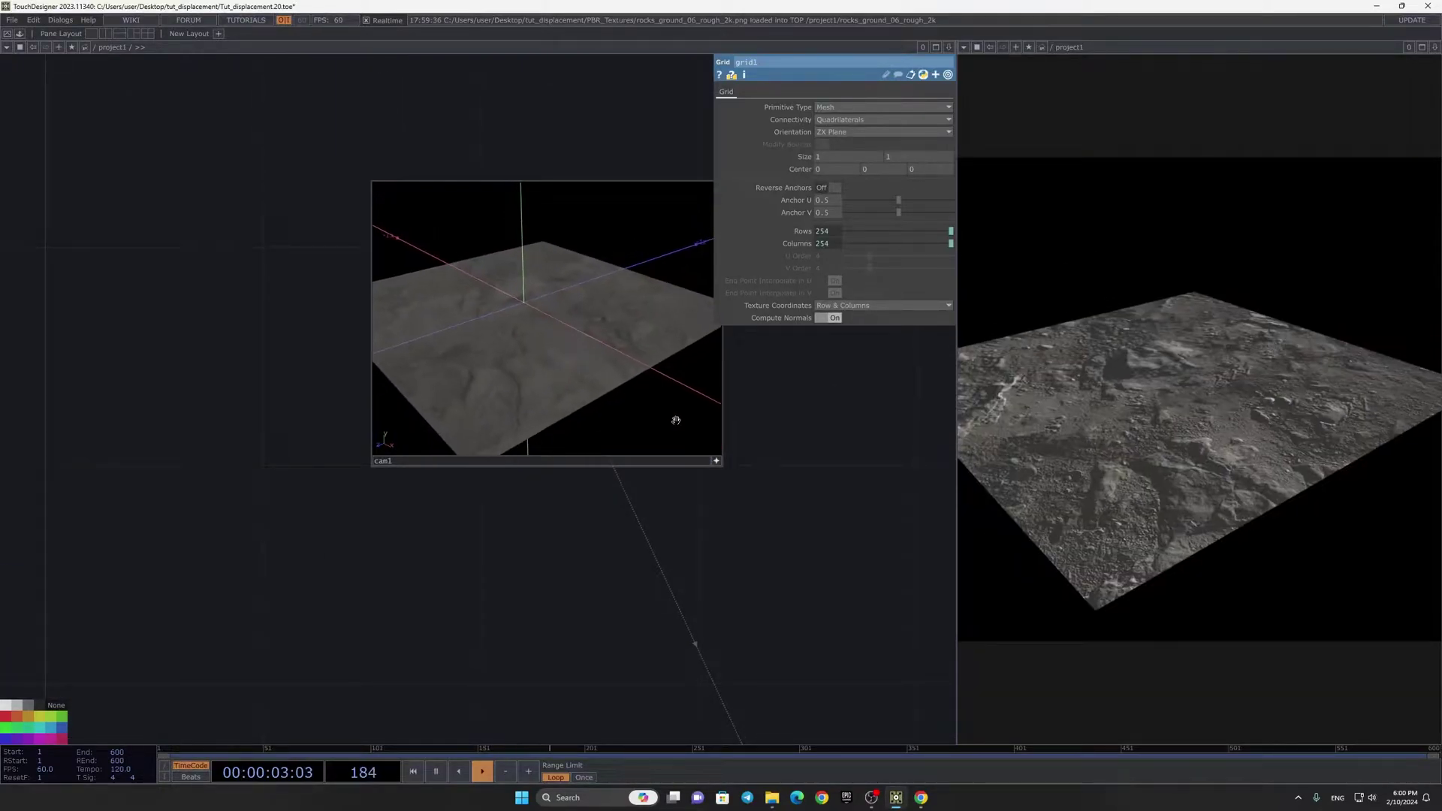
click(716, 461)
Step: Reframe the camera from a higher angle so nearly the whole grid fits in the render
scroll(765, 296, down, 5)
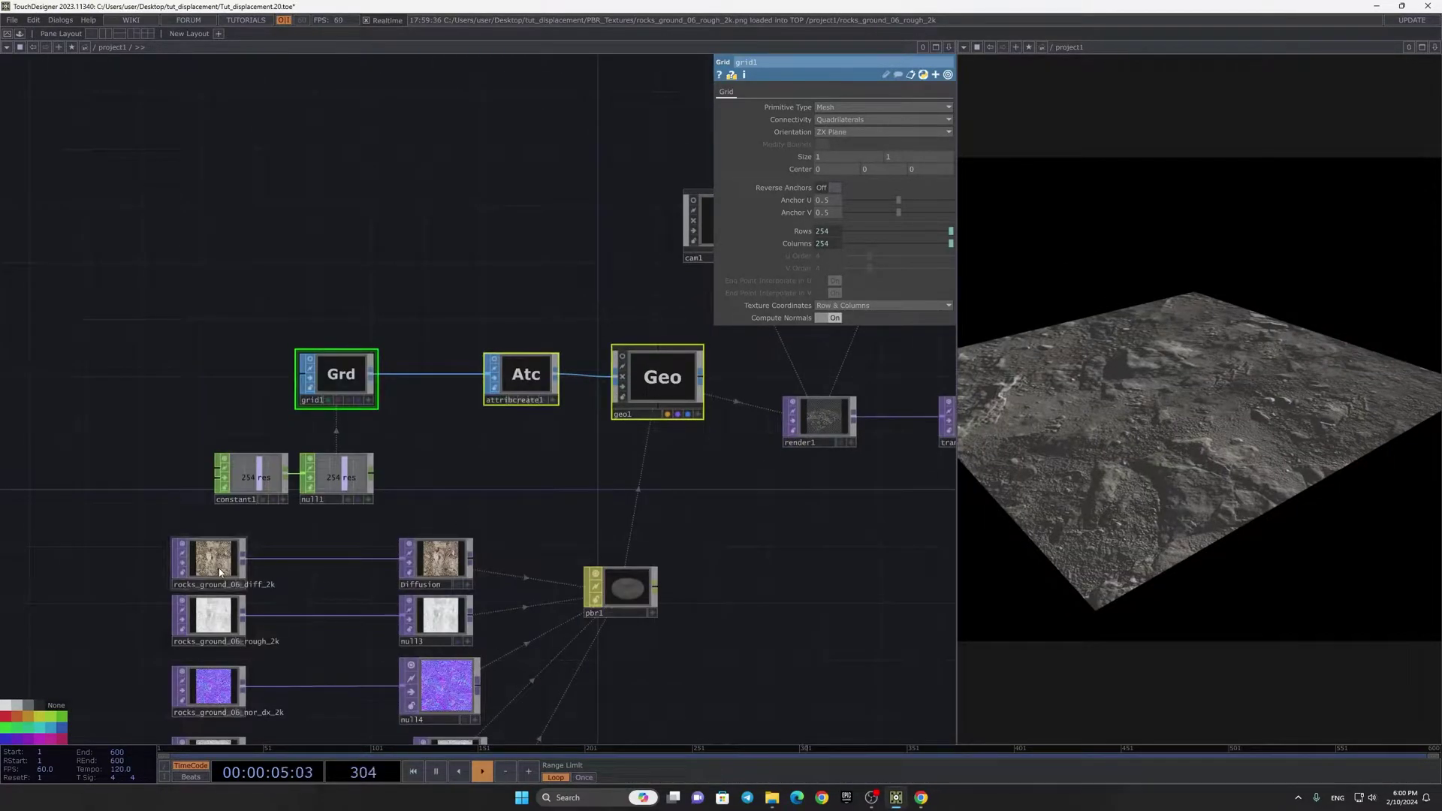
middle_click(220, 572)
scroll(711, 465, down, 1)
scroll(820, 548, up, 8)
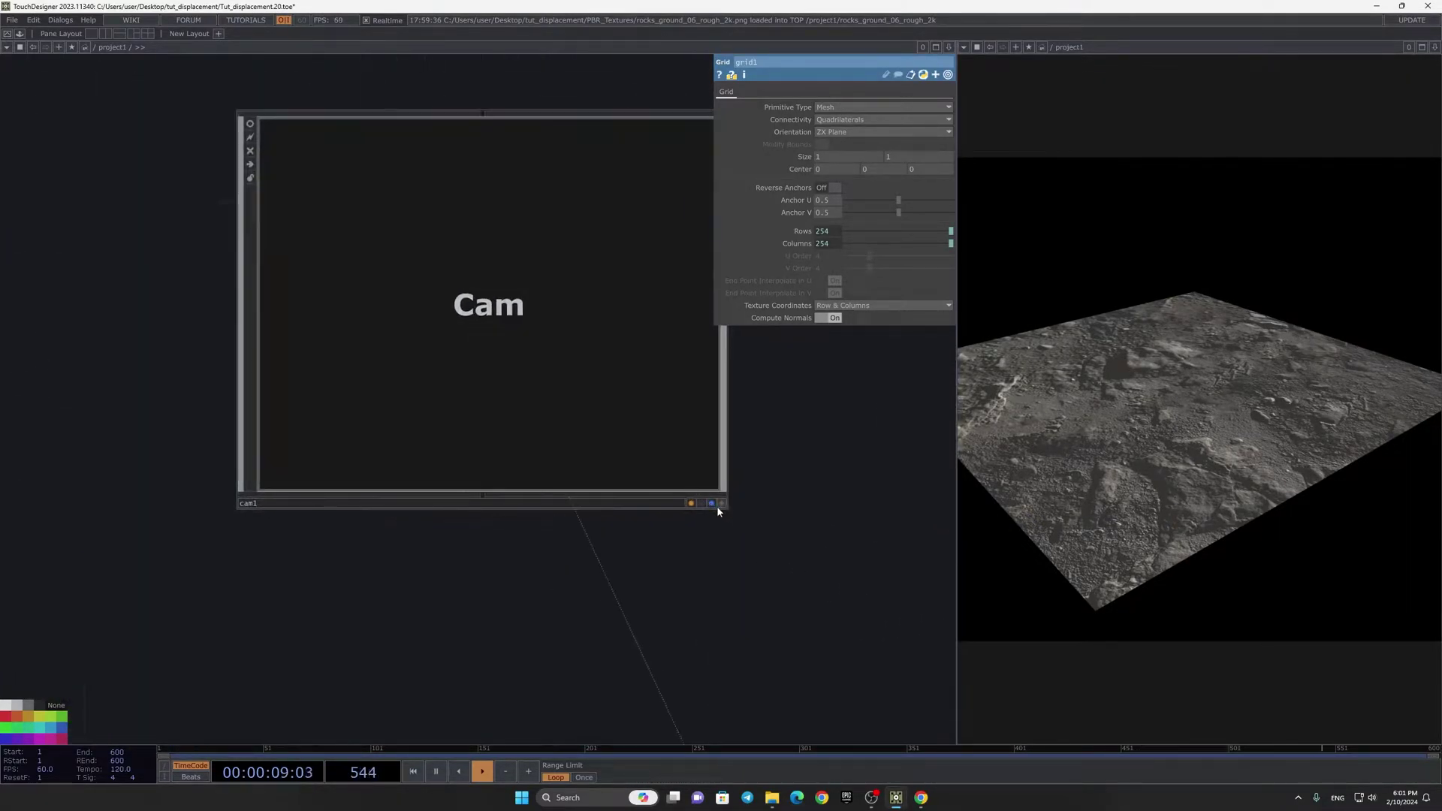
click(721, 503)
drag(518, 395, 518, 360)
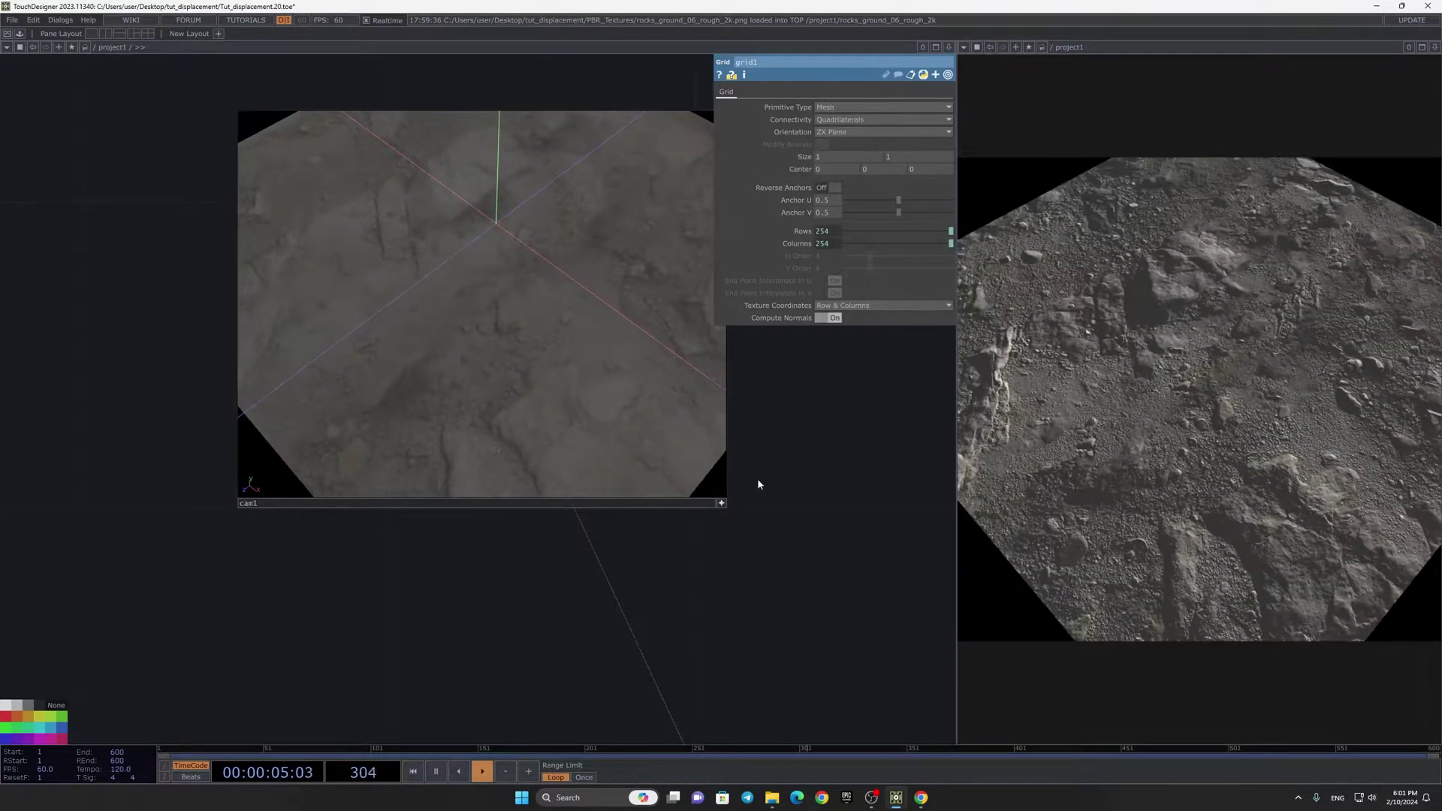
middle_drag(537, 370, 507, 358)
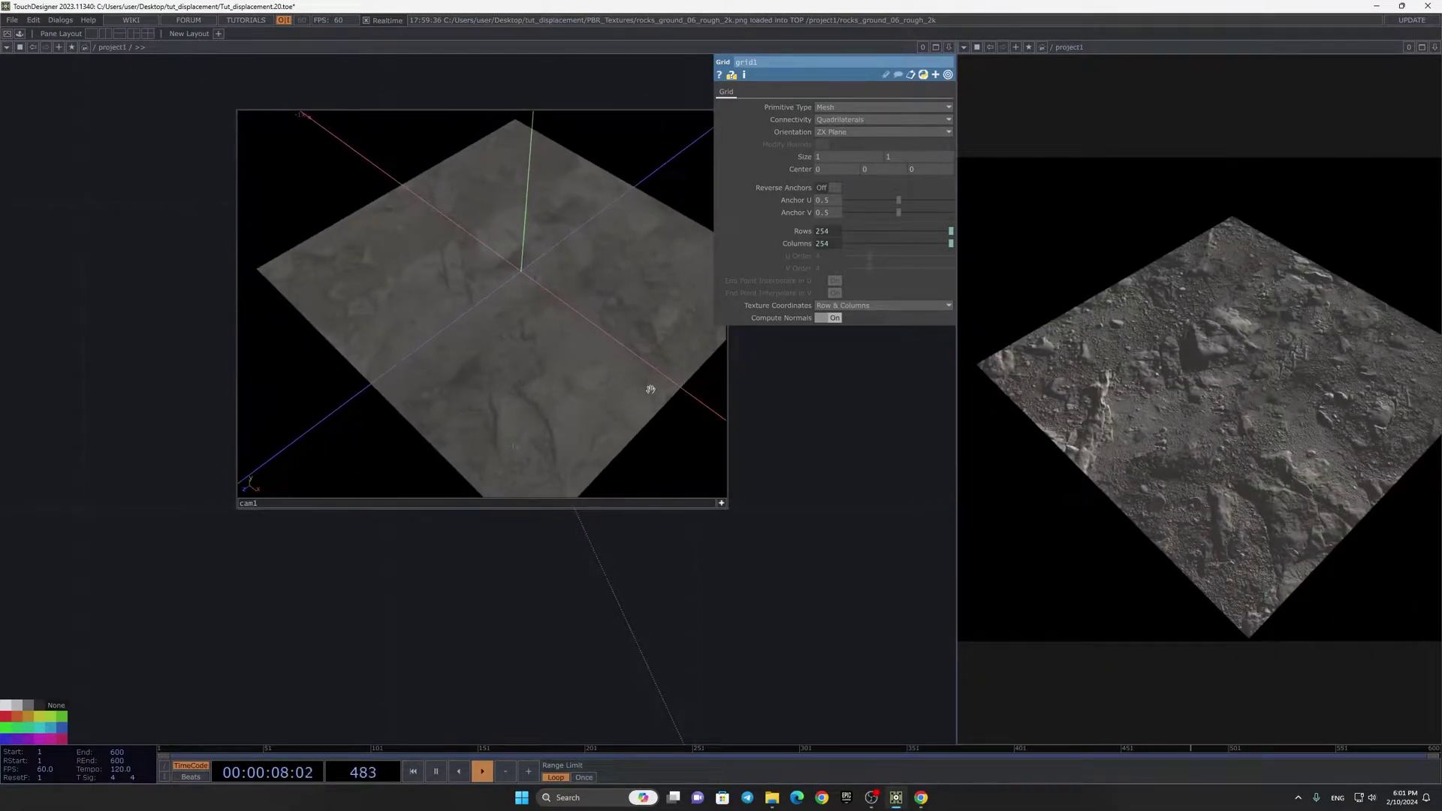
click(721, 503)
drag(661, 396, 560, 225)
Step: Set the PBR material's Metallic to 0.101 and its Emit colour to 0
scroll(561, 225, down, 7)
scroll(447, 509, up, 2)
scroll(448, 510, up, 1)
click(448, 510)
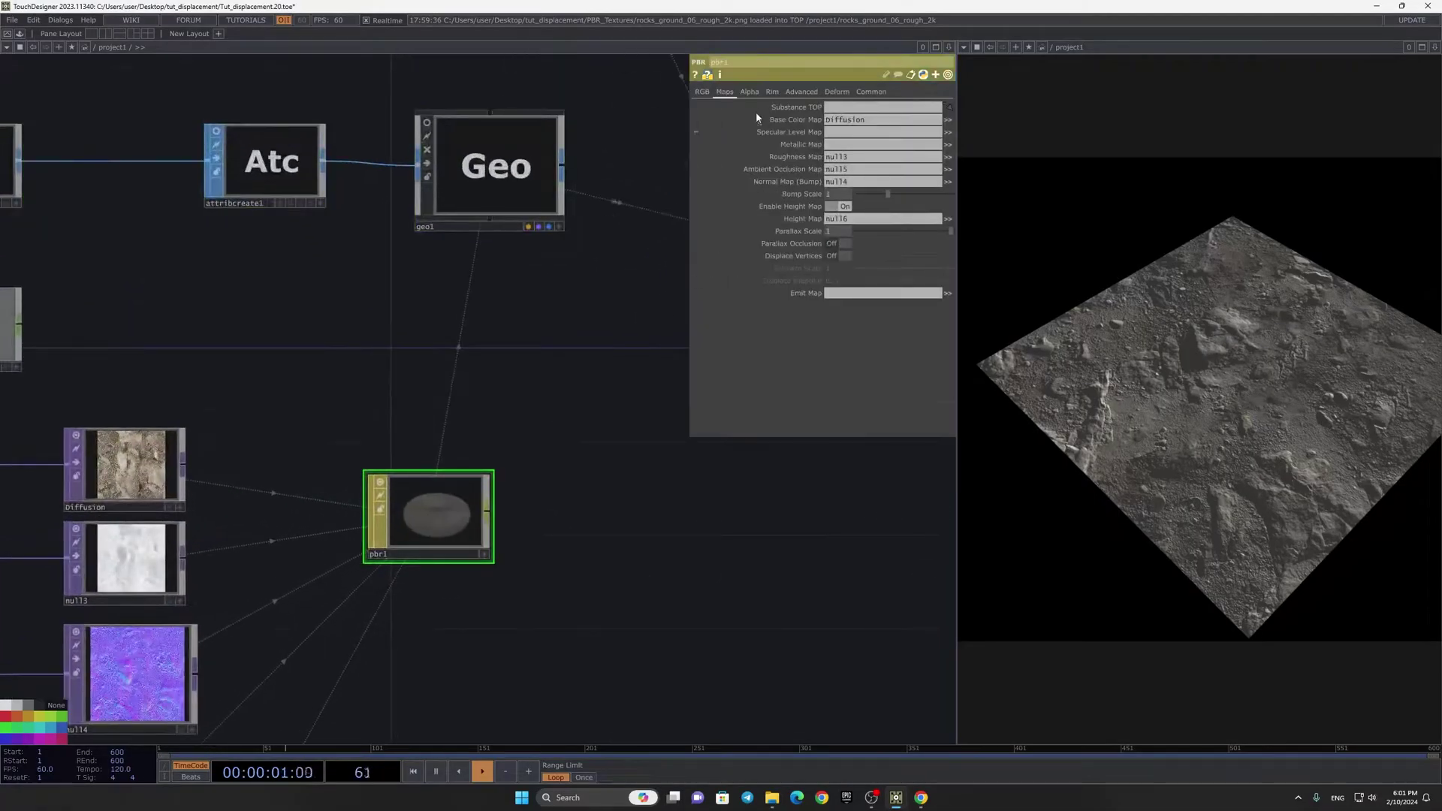
click(700, 93)
drag(884, 135, 839, 141)
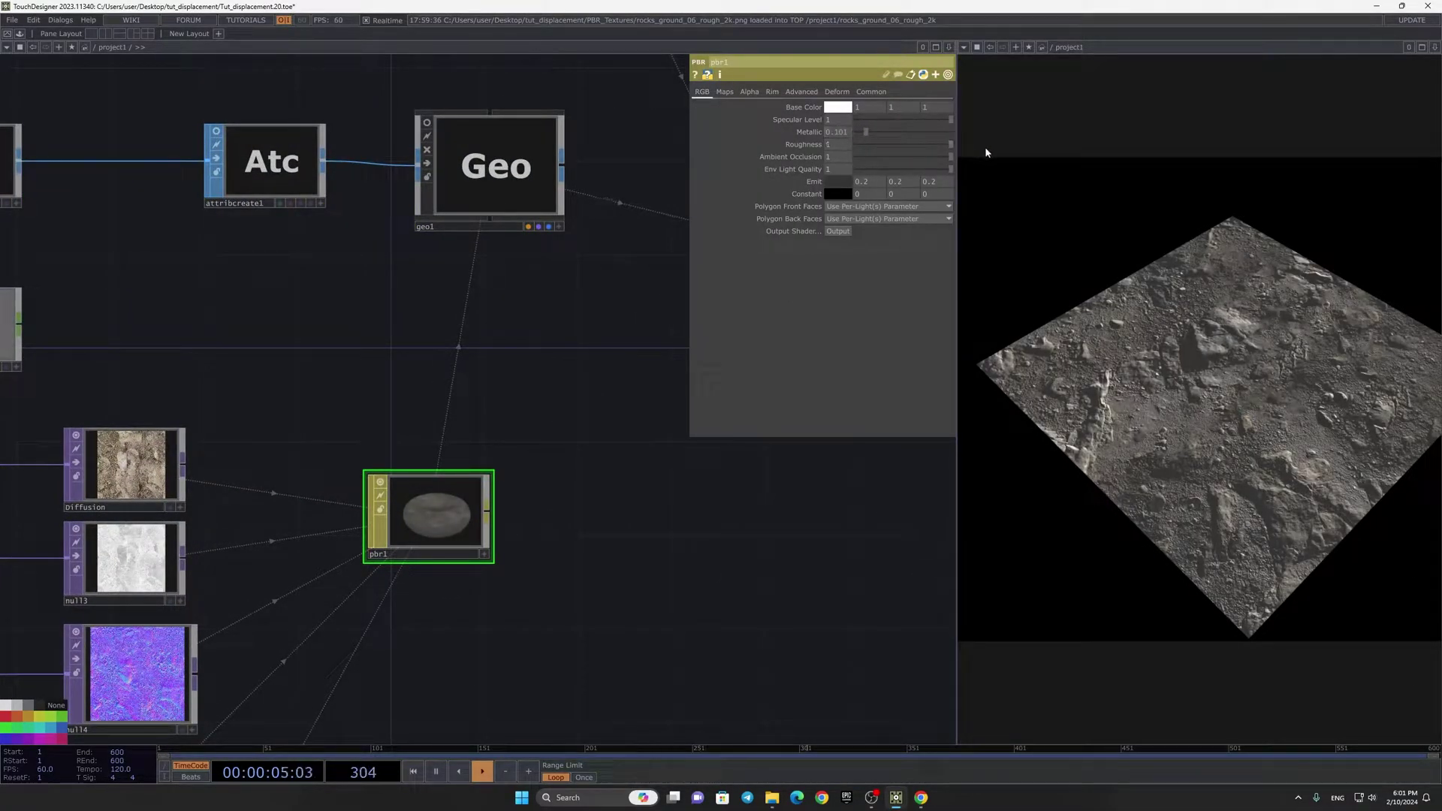
drag(812, 181, 777, 181)
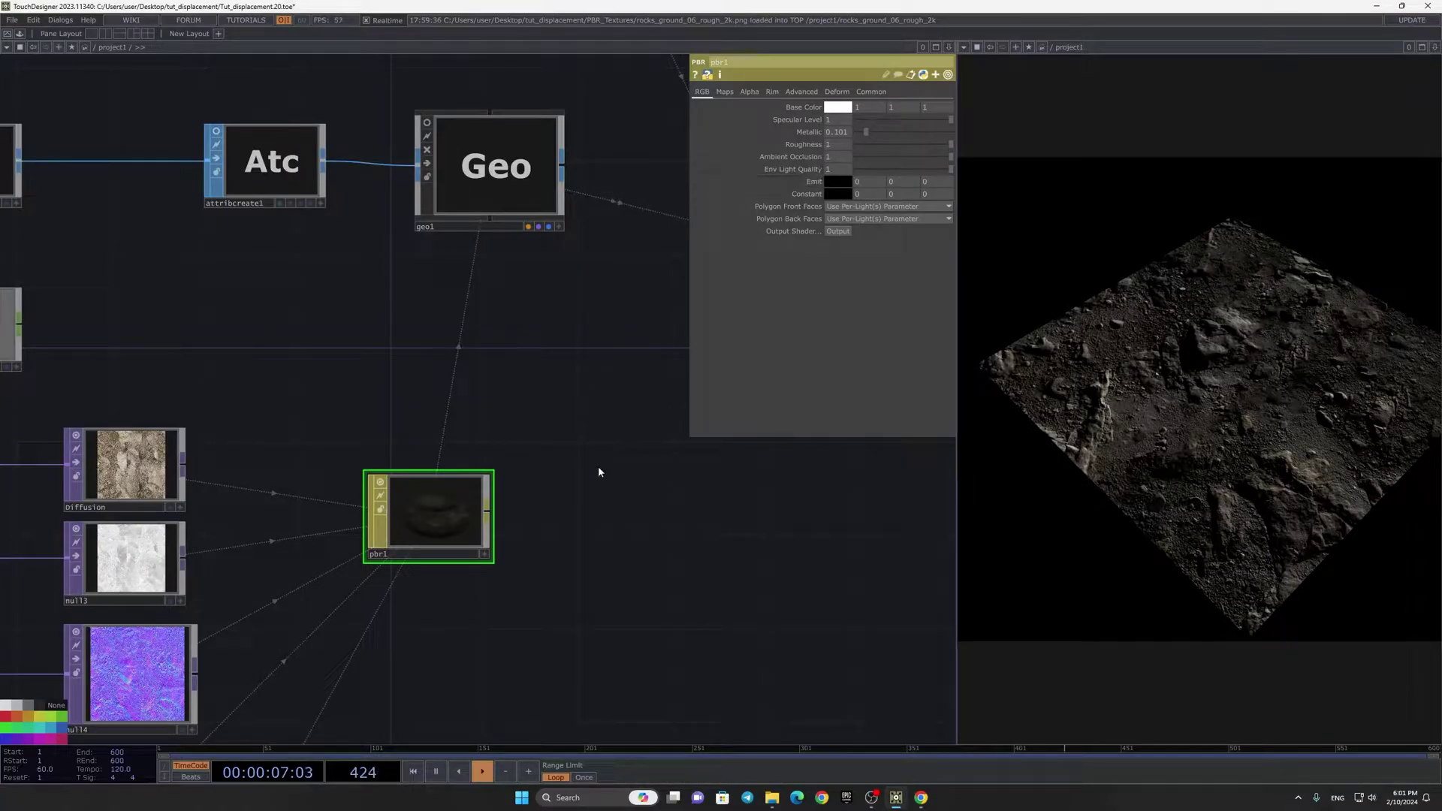
Step: Set the PBR material's Bump Scale to 1.34
drag(638, 439, 572, 495)
click(729, 91)
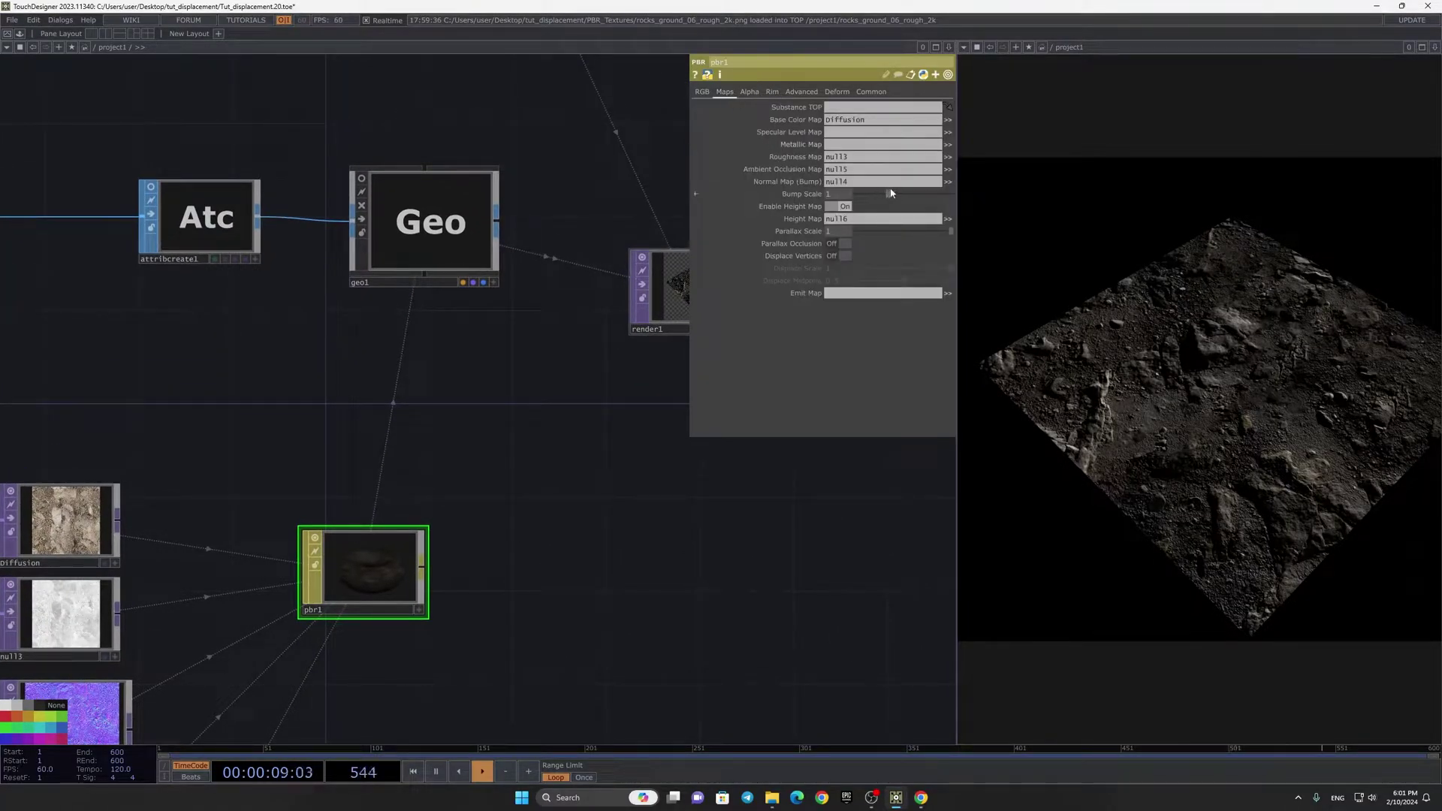
mouse_move(889, 195)
mouse_down()
mouse_move(914, 199)
mouse_move(901, 202)
mouse_up()
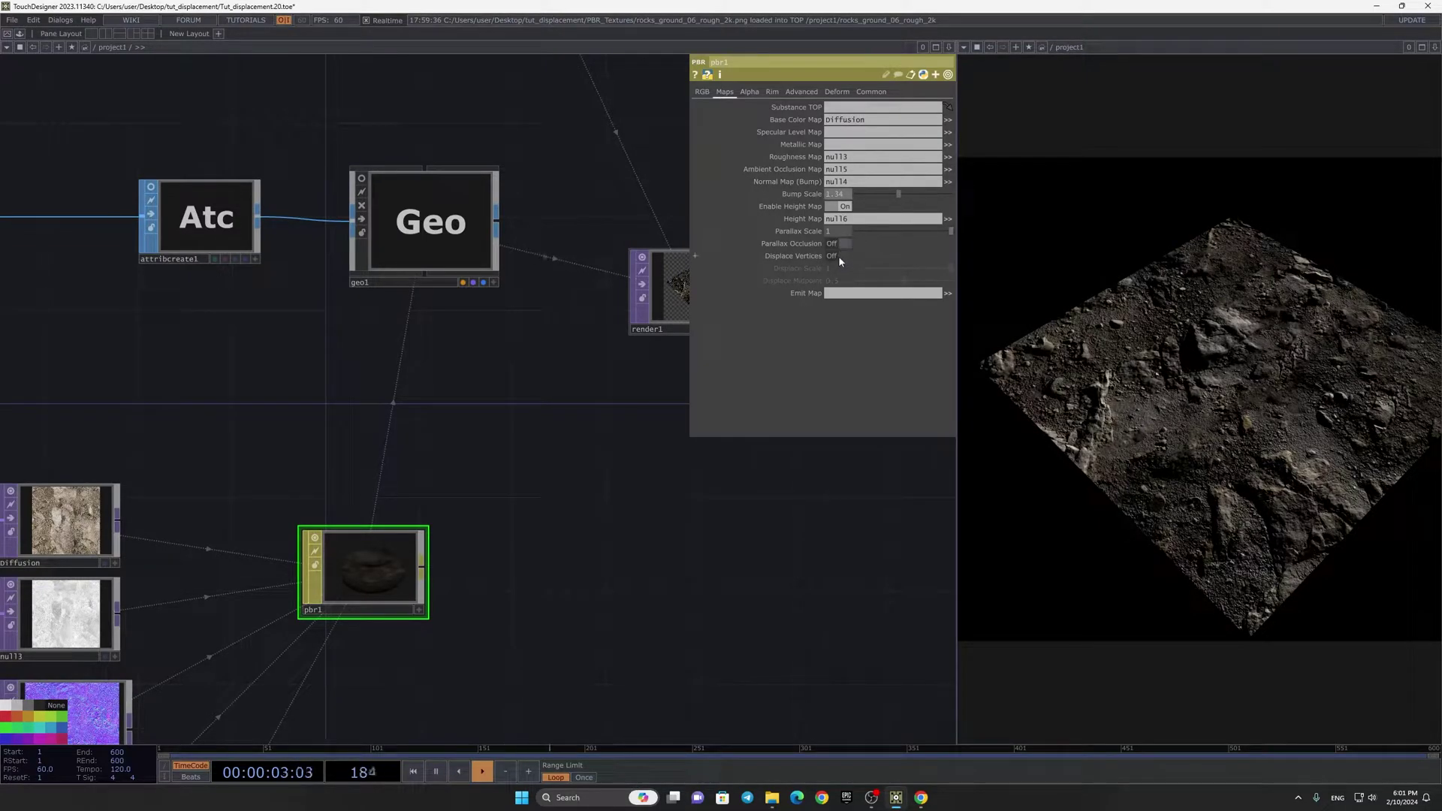
Step: Enable Displace Vertices with Displace Midpoint 0.494 and Displace Scale 0.137, and enable Parallax Occlusion on the PBR material
click(839, 258)
drag(424, 365, 611, 317)
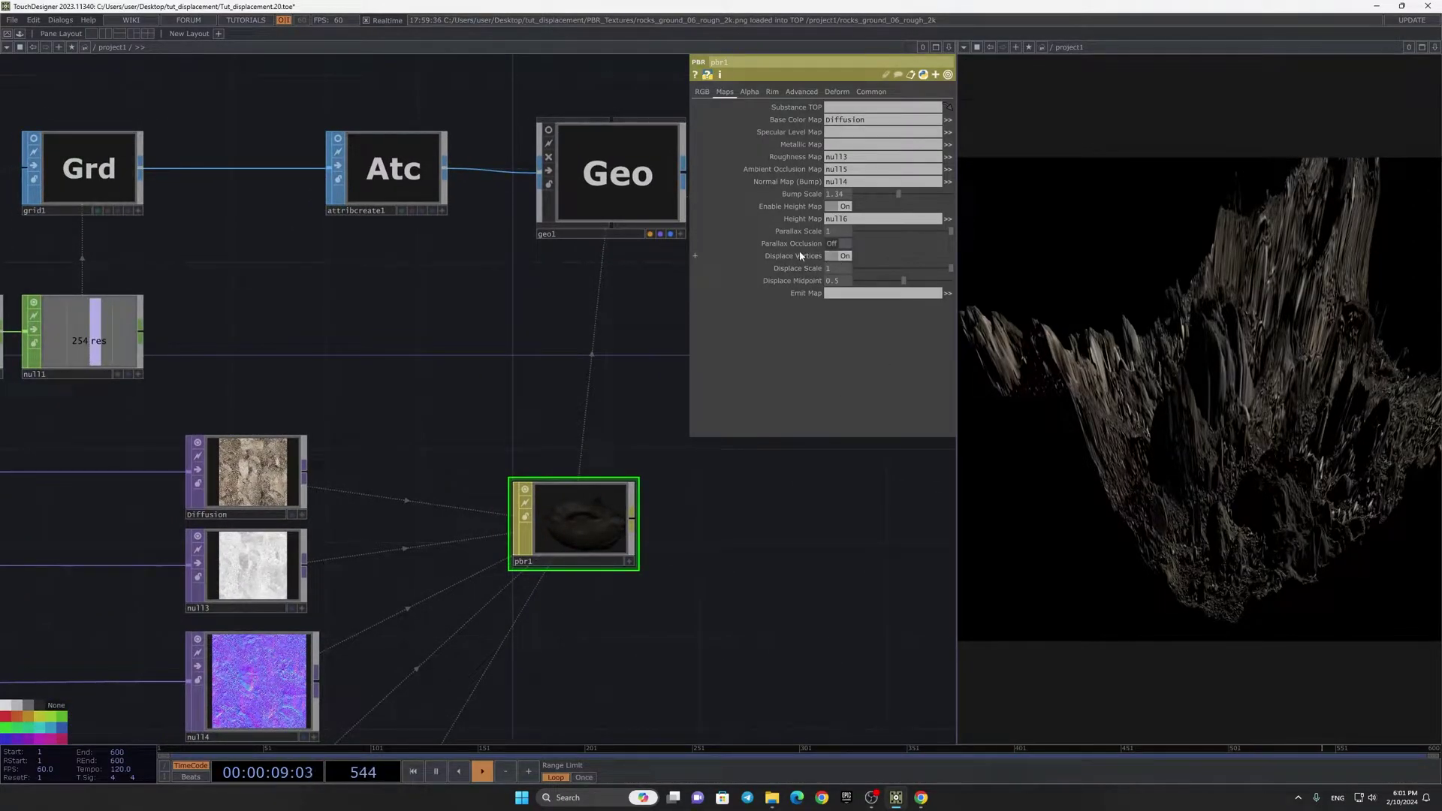
click(887, 279)
drag(898, 290, 870, 272)
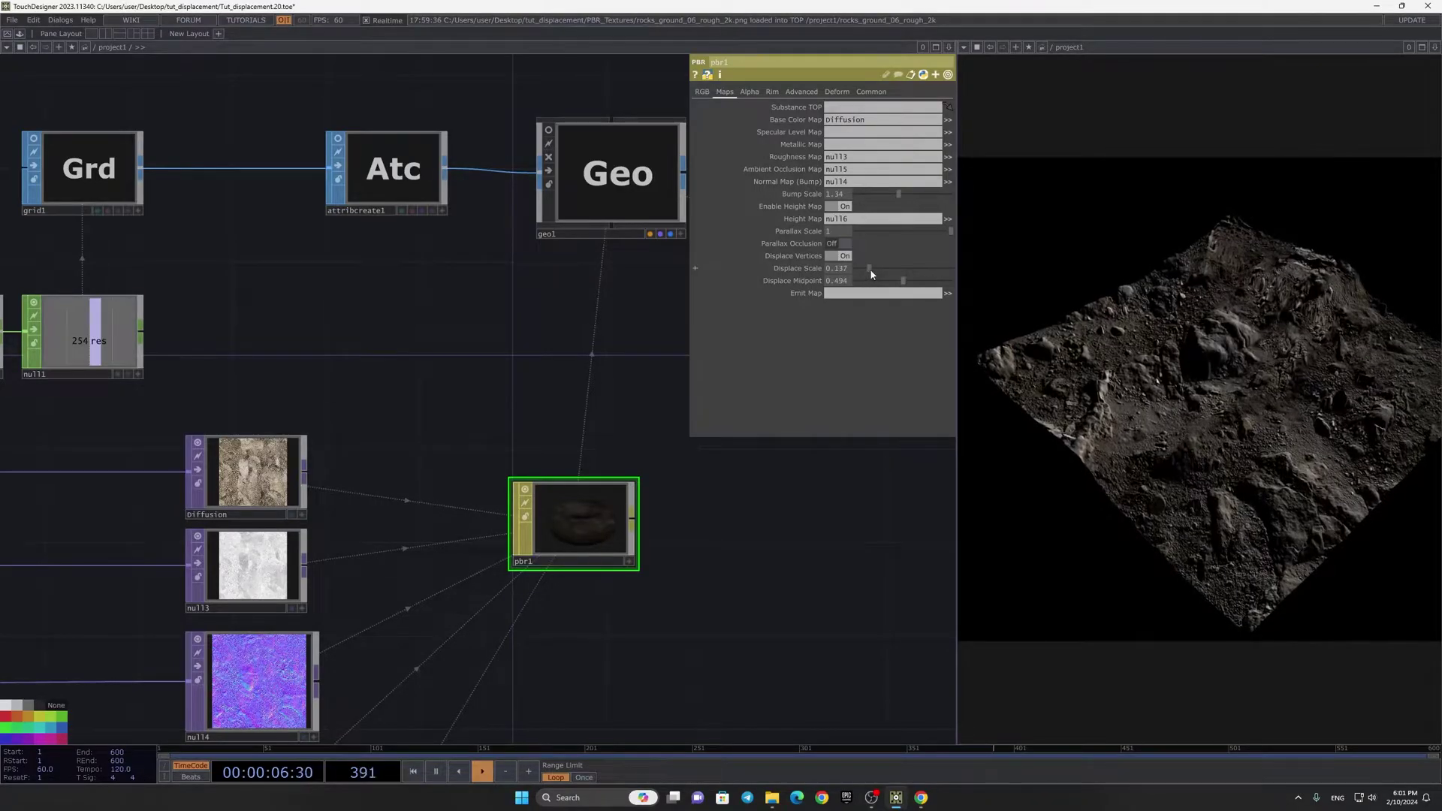
click(838, 244)
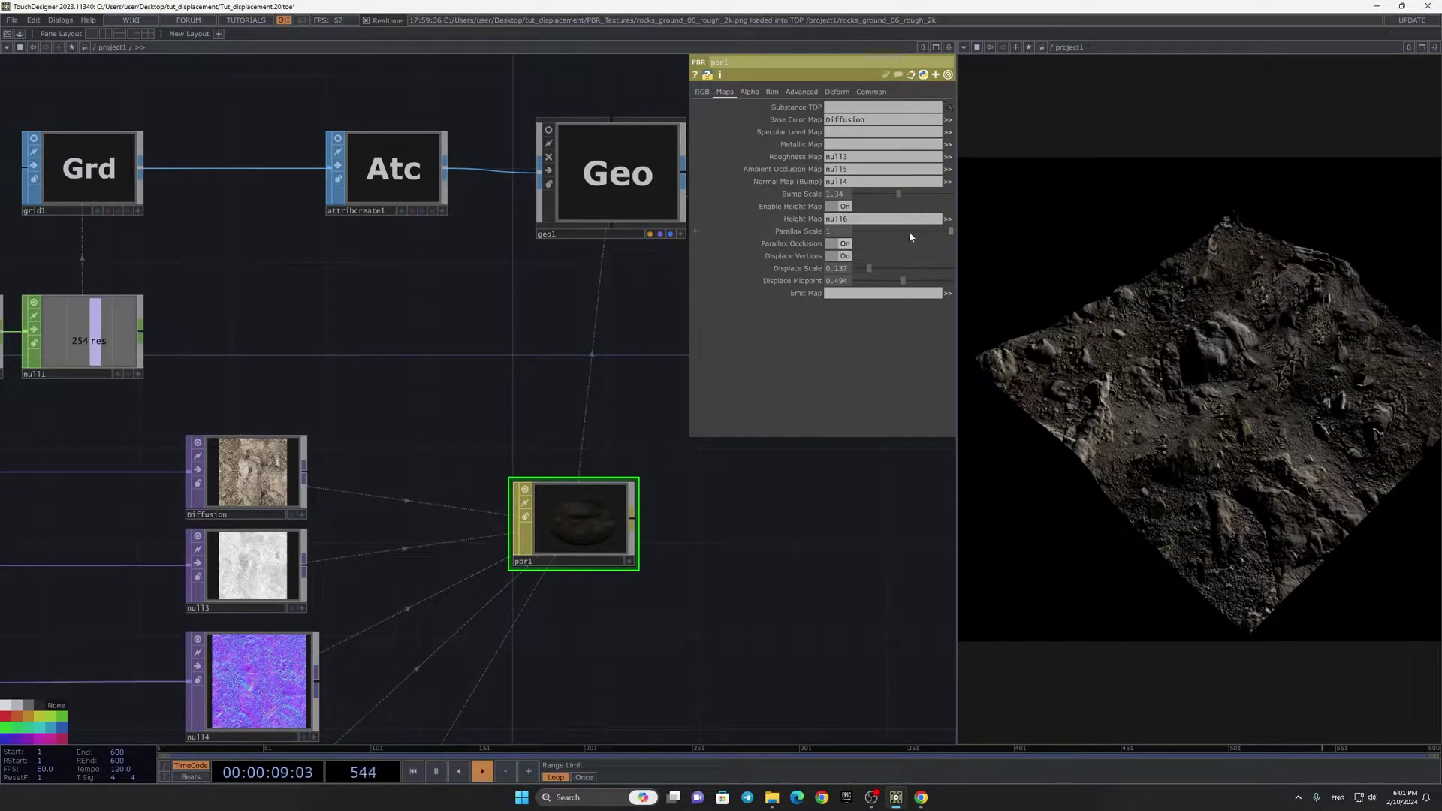
Step: Add an Environment Light COMP to the network, beside the existing light
scroll(435, 437, down, 5)
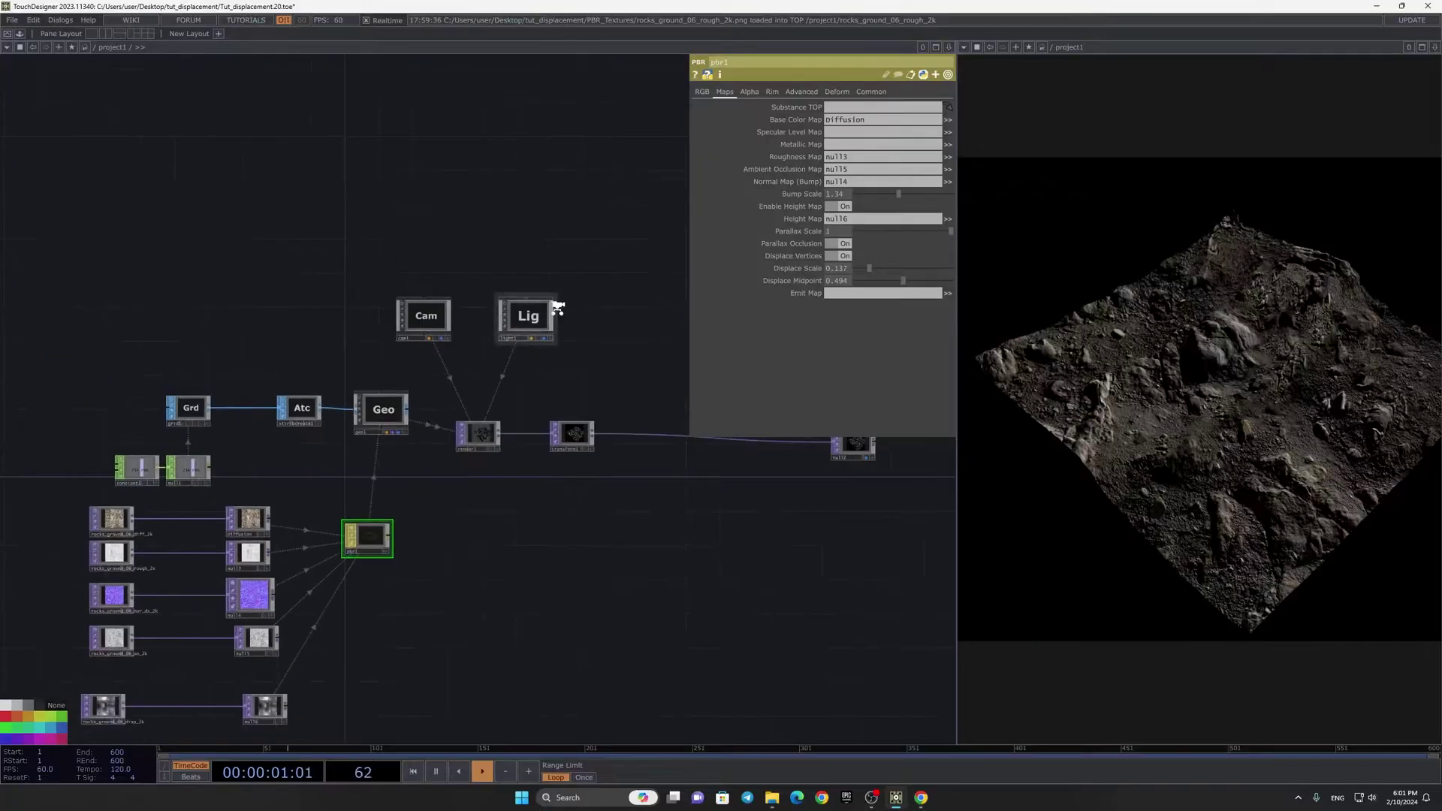
scroll(413, 304, up, 2)
click(405, 311)
drag(543, 350, 303, 275)
key(Tab)
text(e)
click(239, 84)
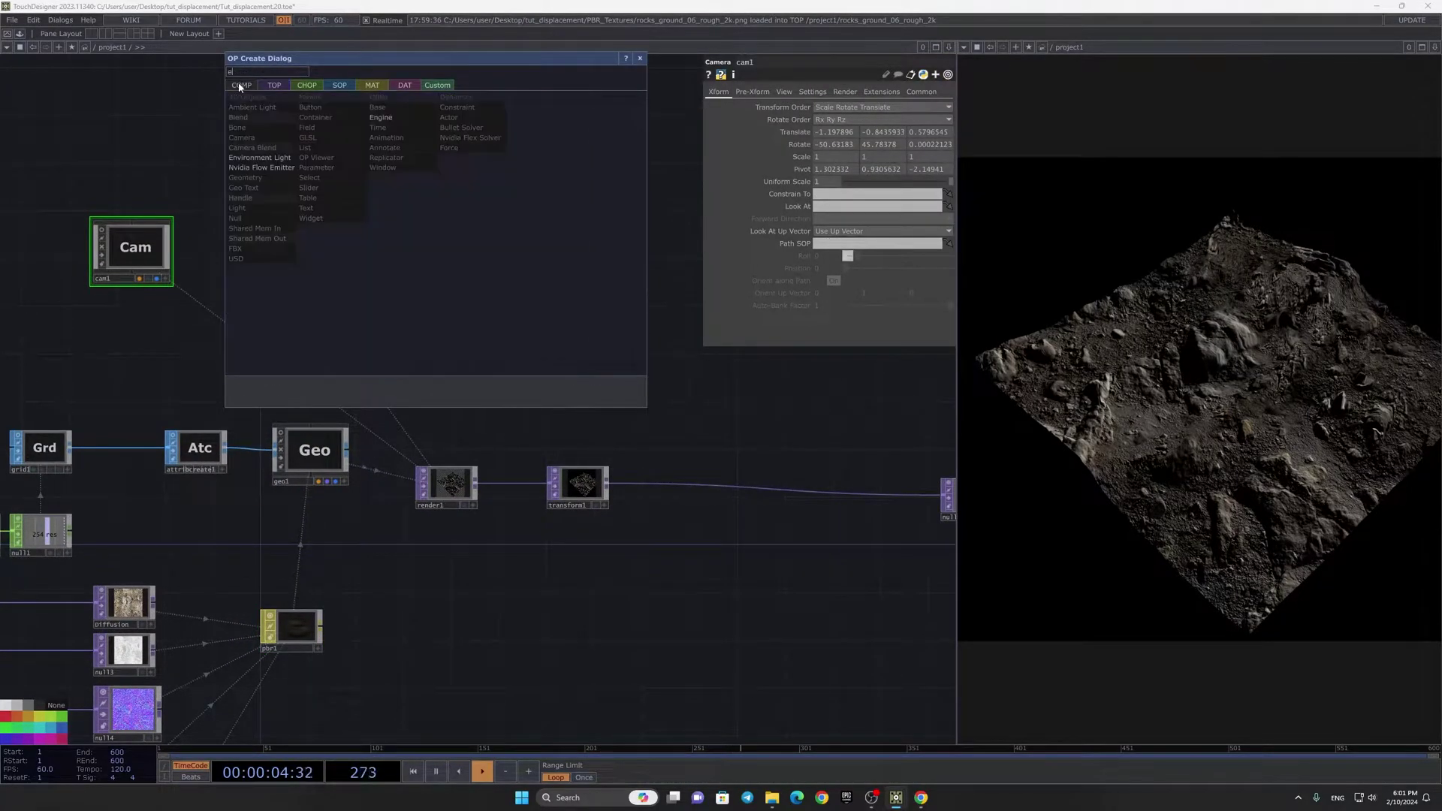
click(241, 160)
click(614, 251)
drag(483, 357, 599, 510)
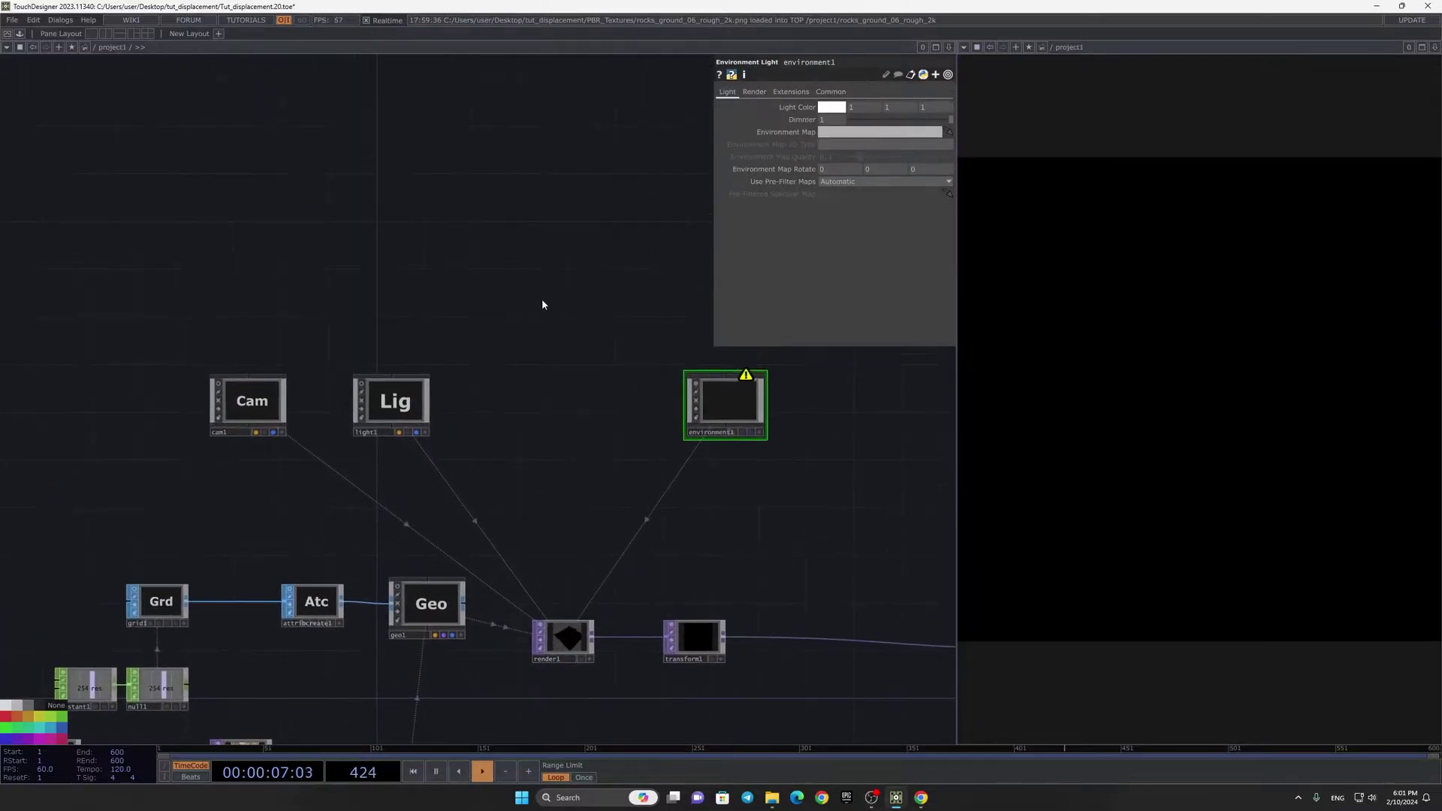
Step: Add a Movie File In TOP above the lights
key(Tab)
click(380, 155)
text(mo)
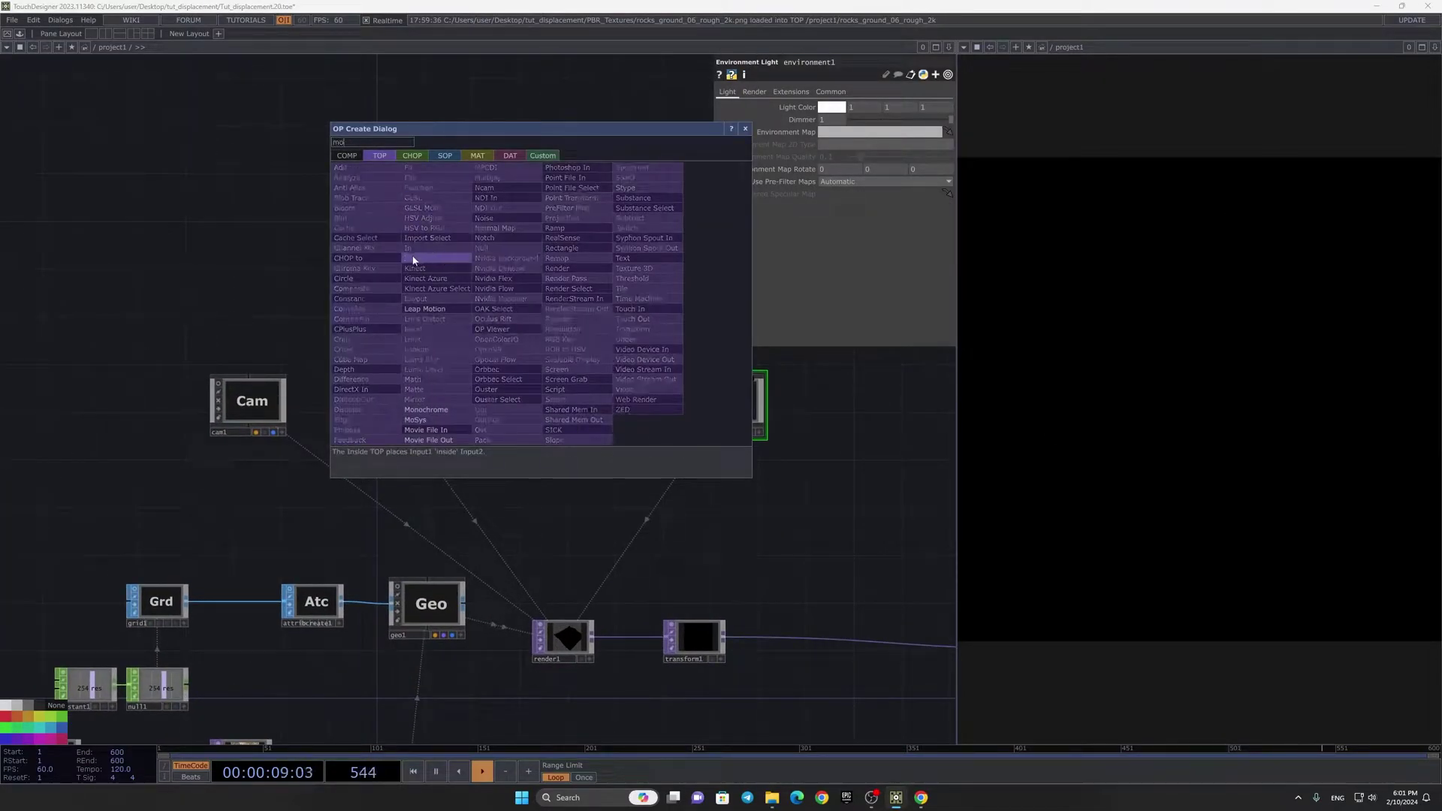
click(434, 435)
click(537, 318)
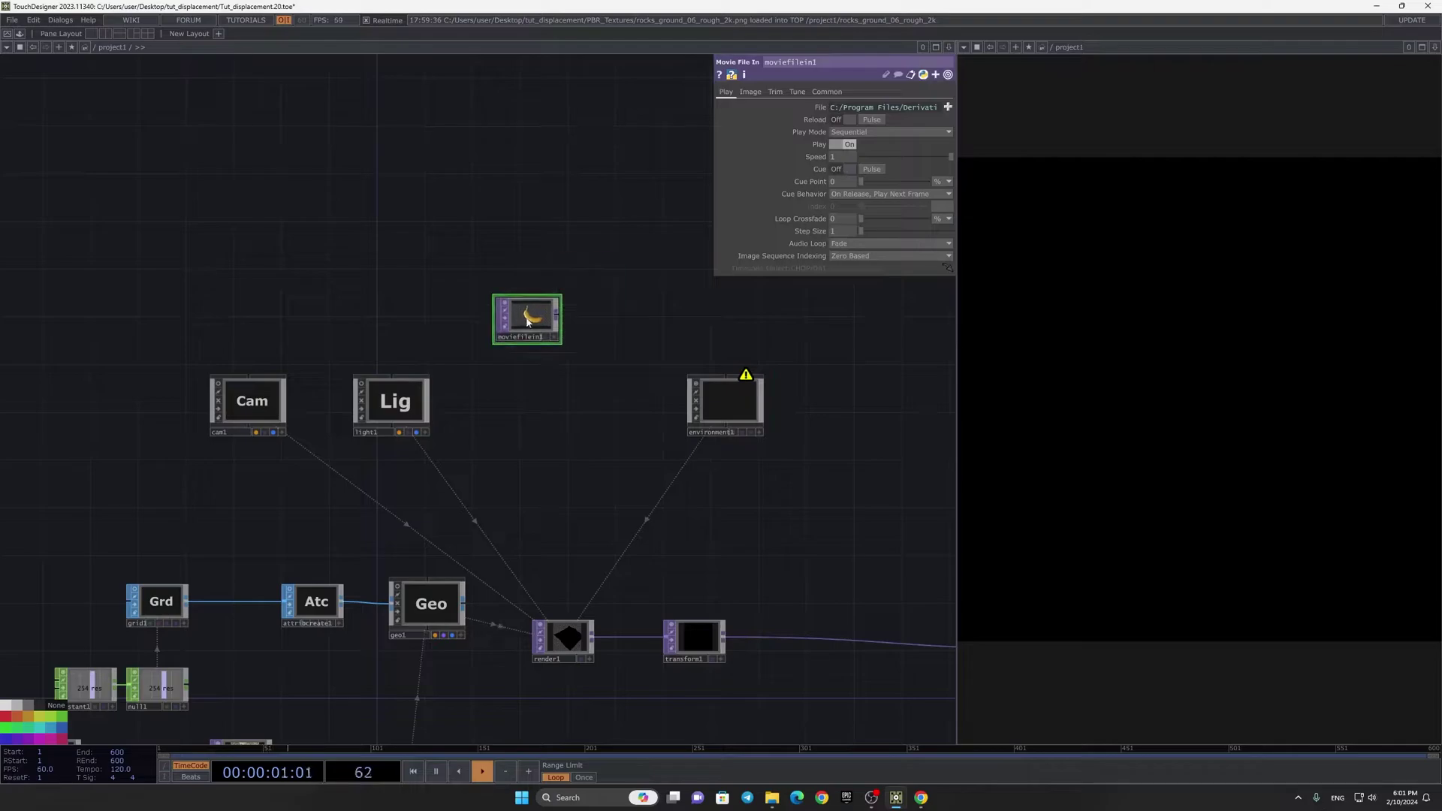
Step: Append a Null TOP to the movie file input and assign it as the environment light's Environment Map
scroll(538, 318, up, 3)
key(Tab)
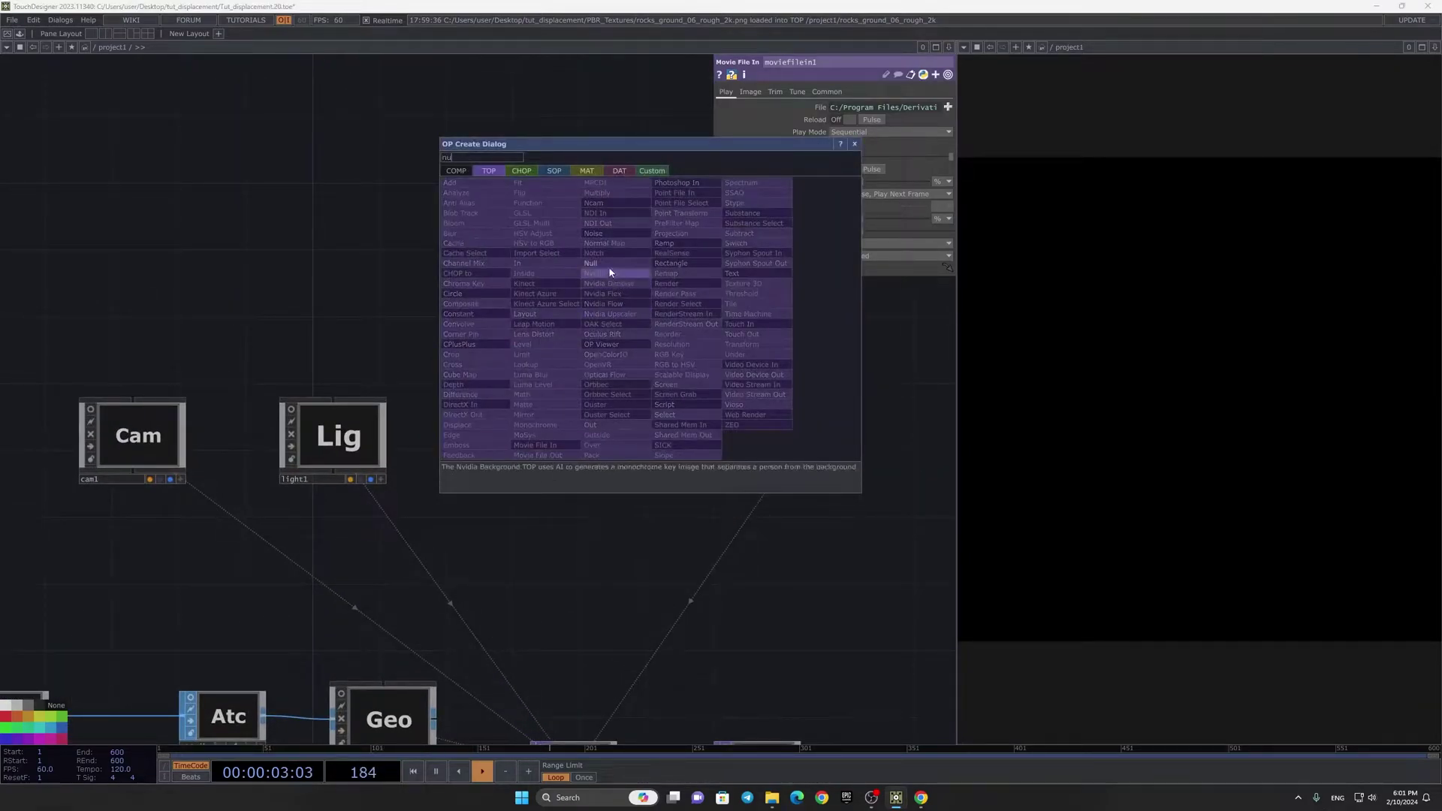
click(591, 263)
click(683, 319)
drag(701, 307, 878, 133)
Step: Load the sample image CloudyOcean_2Kx1K_8bit into the Movie File In TOP
click(525, 316)
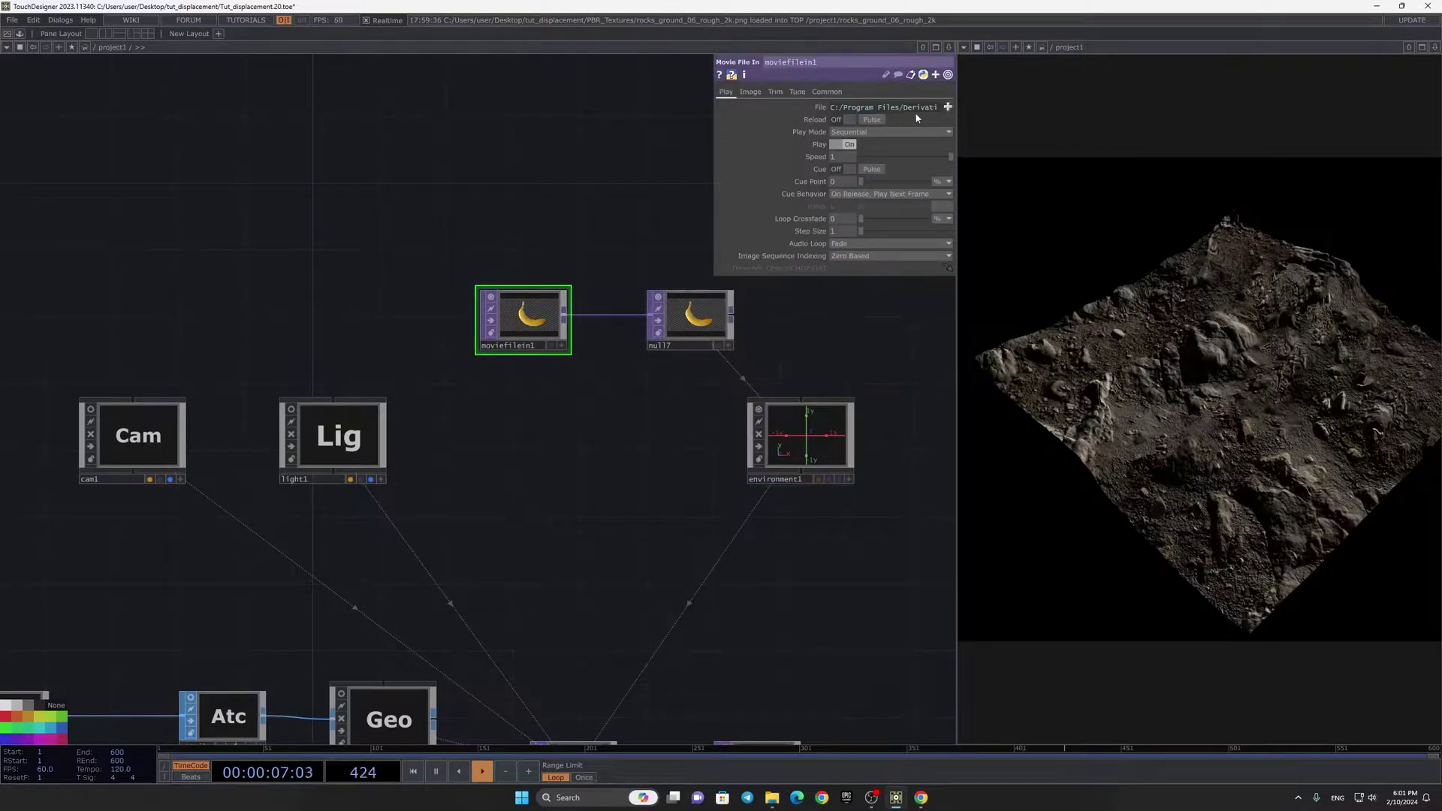
click(948, 107)
click(443, 206)
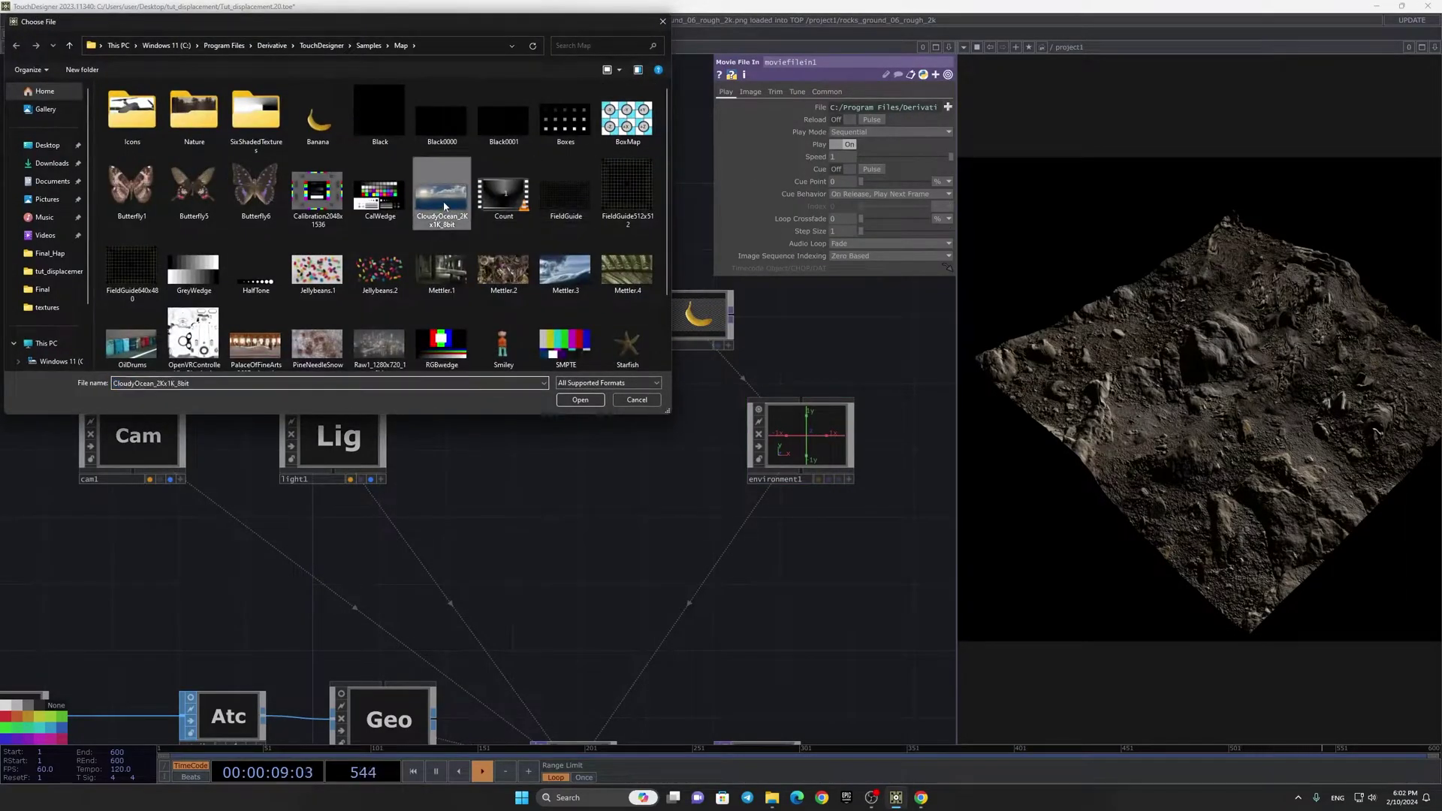
double_click(443, 207)
Step: Turn off the node viewers of the movie file input, its null and the environment light
right_drag(522, 411, 718, 274)
click(657, 296)
drag(575, 306, 551, 297)
scroll(550, 297, down, 5)
scroll(522, 327, up, 5)
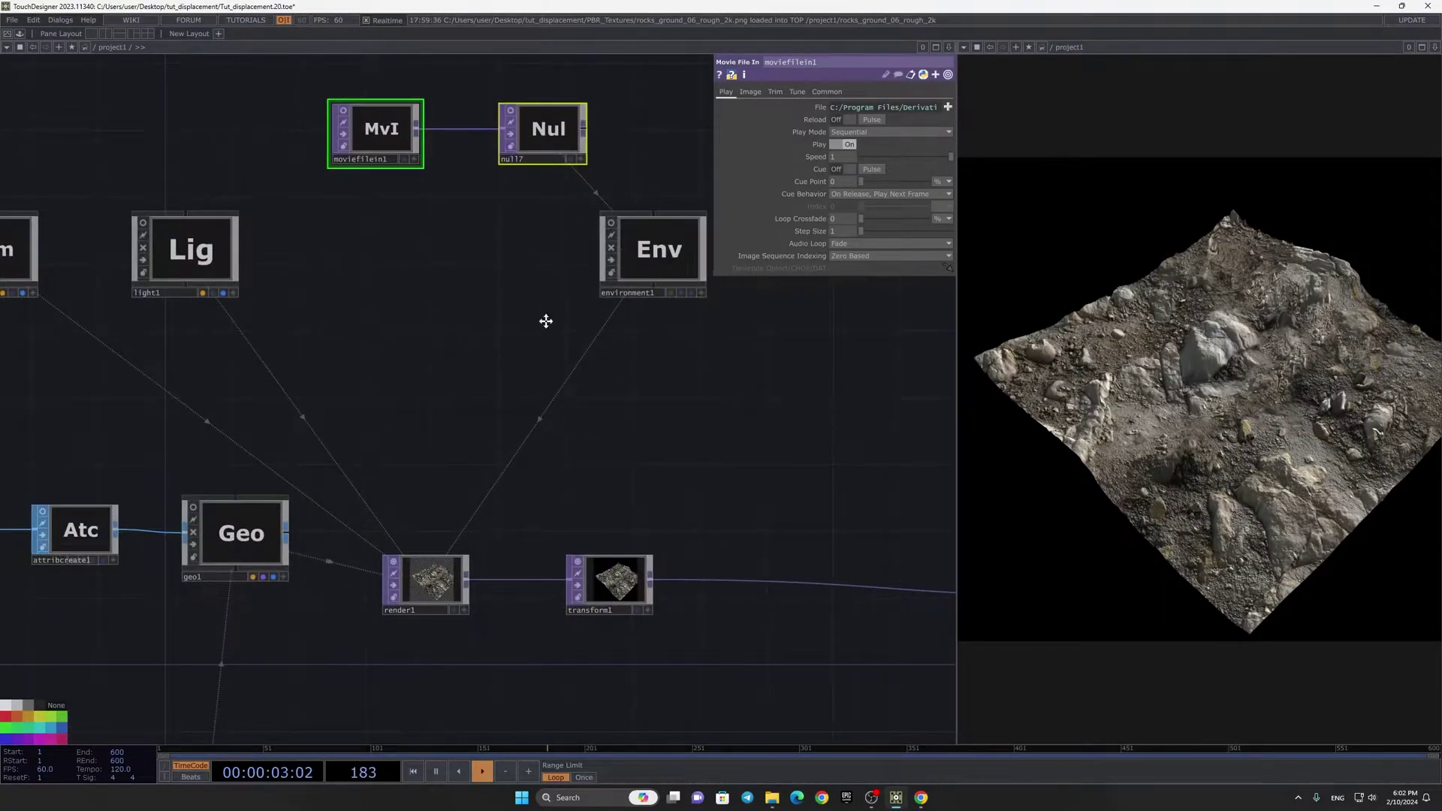
Step: Move the camera closer to the displaced terrain through its own viewer so the ground fills the render
scroll(740, 337, down, 5)
scroll(593, 439, up, 4)
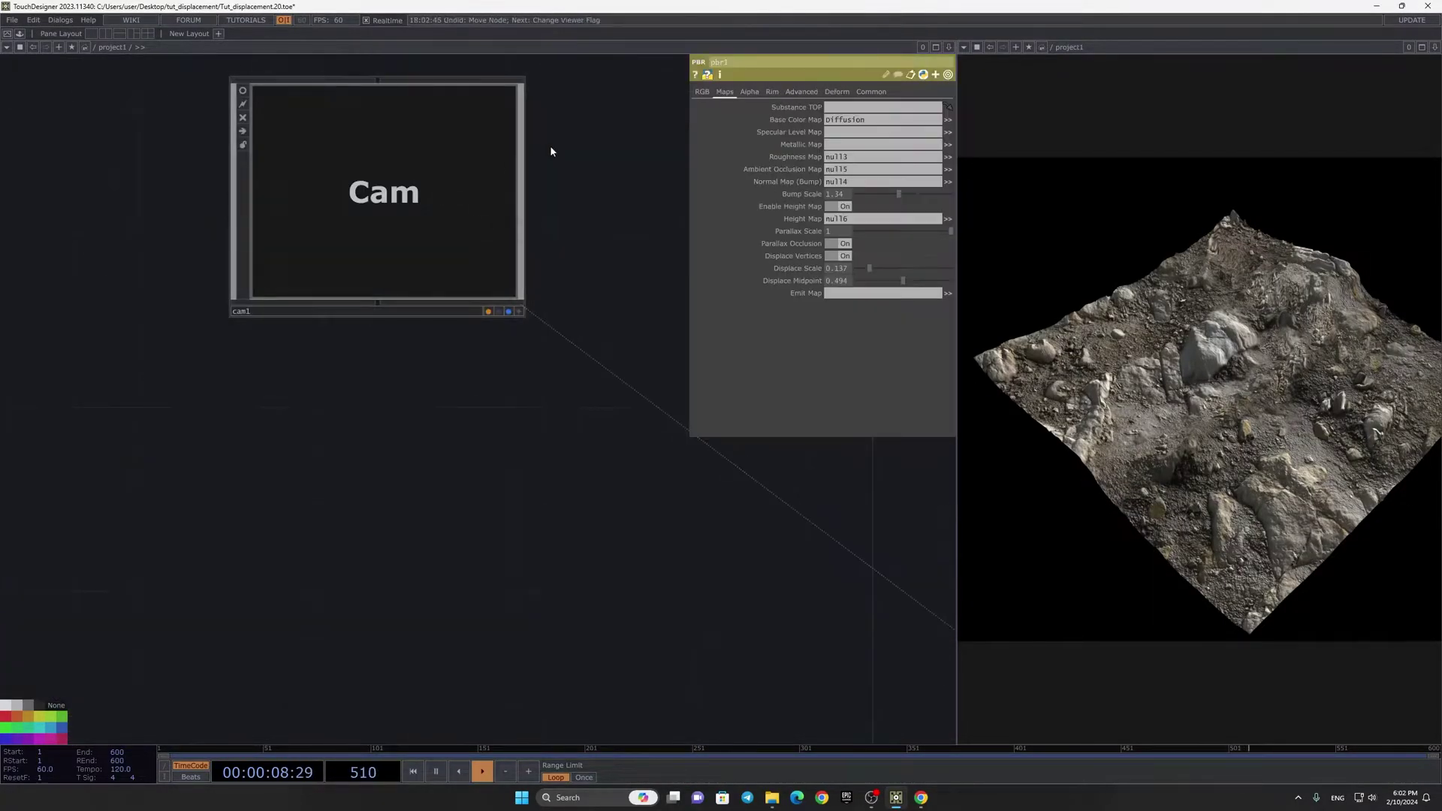
click(519, 311)
mouse_move(452, 226)
mouse_down()
mouse_move(432, 217)
mouse_move(431, 238)
mouse_move(407, 238)
mouse_move(459, 241)
mouse_move(418, 220)
mouse_move(432, 229)
mouse_up()
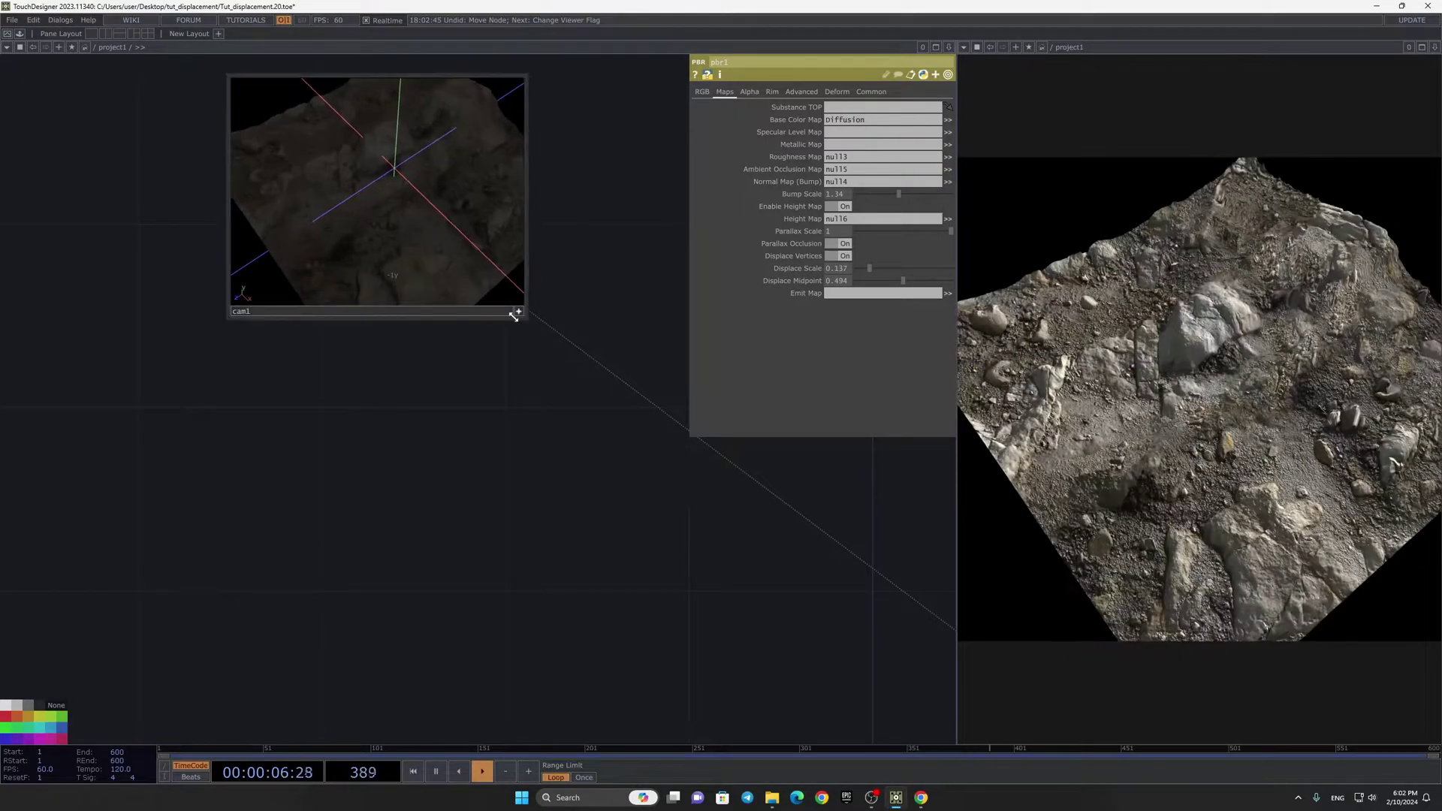
click(518, 311)
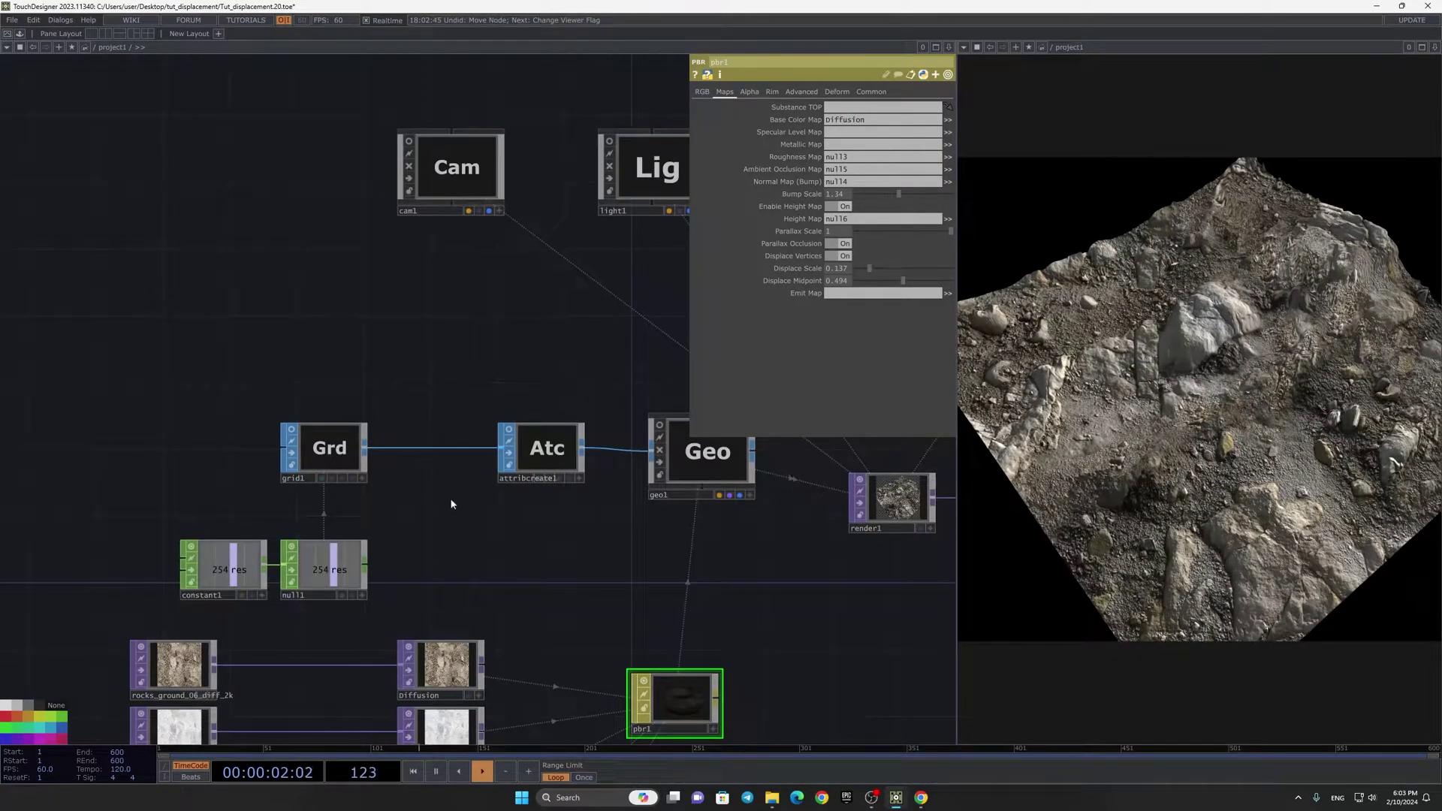
Step: Append a Ramp TOP to the output of the rocks_ground_06_disp_2k displacement map
drag(490, 536, 504, 350)
scroll(504, 349, down, 5)
scroll(434, 557, up, 3)
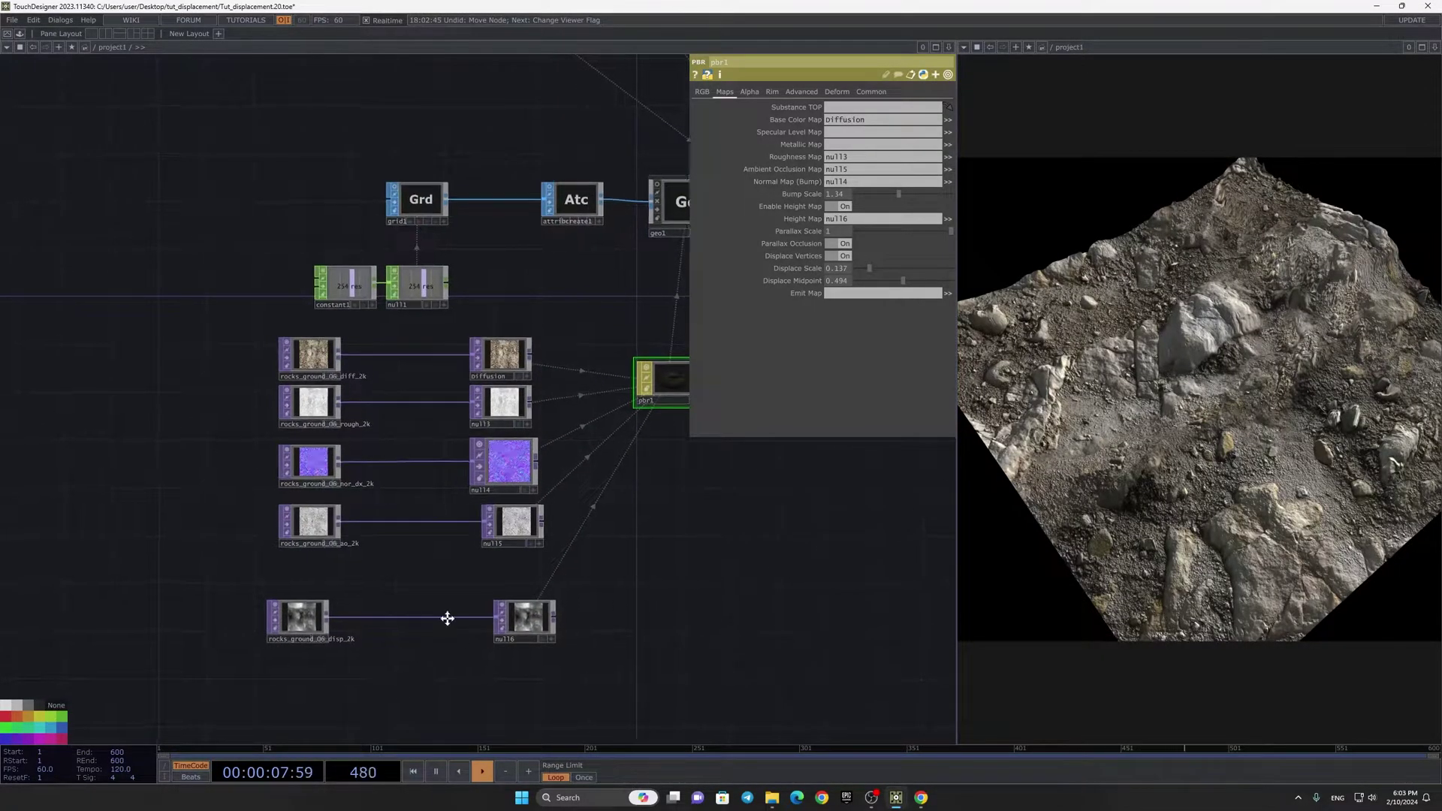
drag(437, 628, 528, 551)
scroll(415, 582, up, 8)
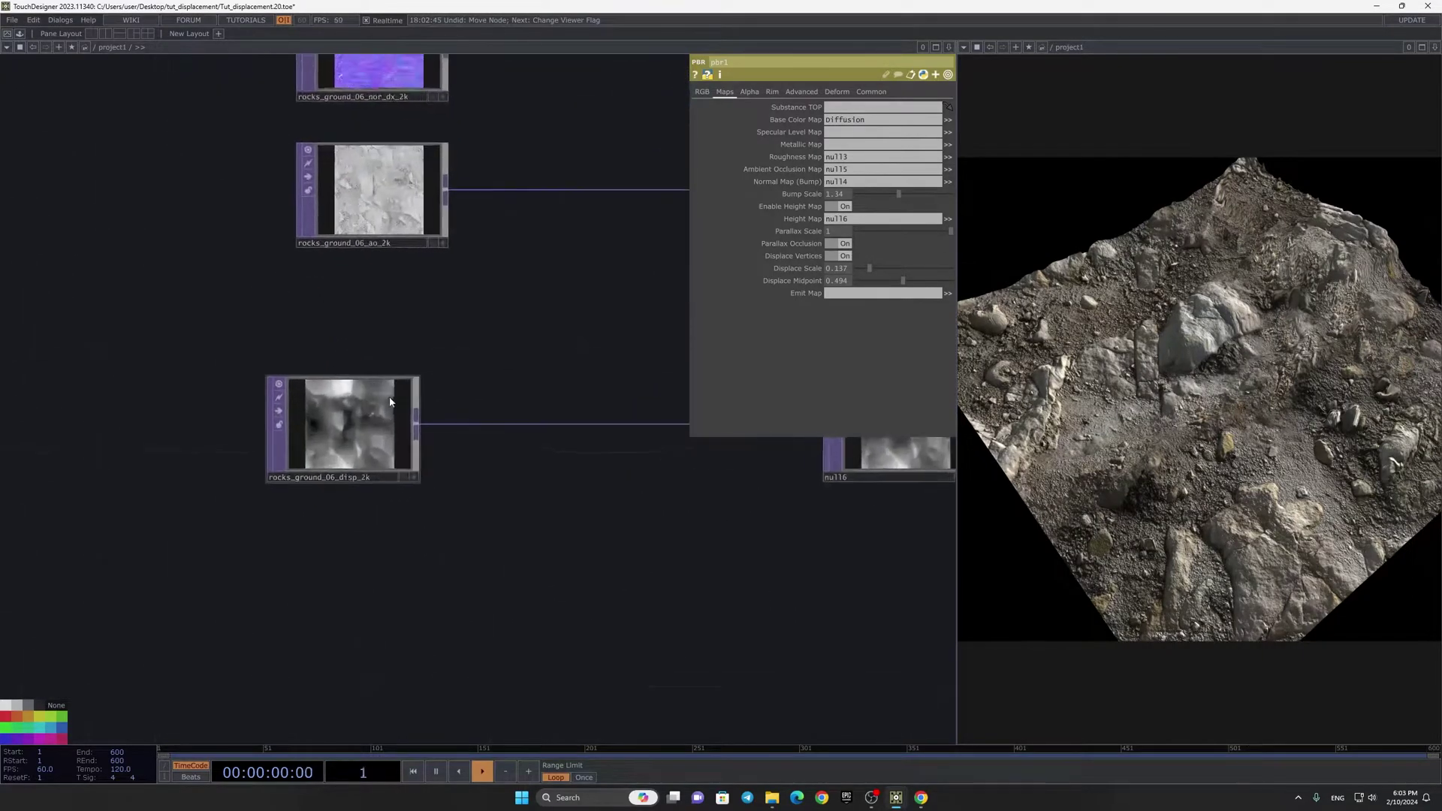
key(Tab)
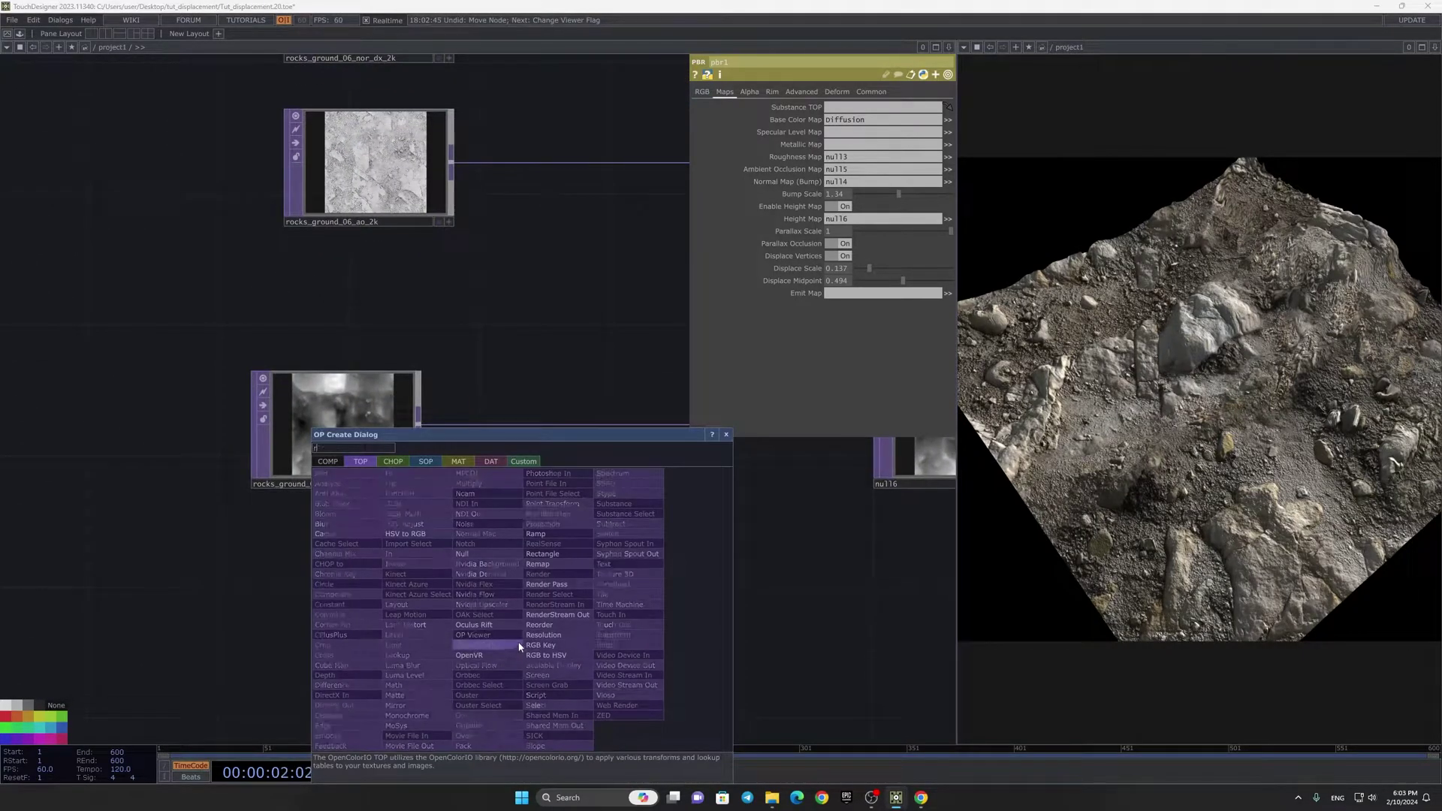
text(r)
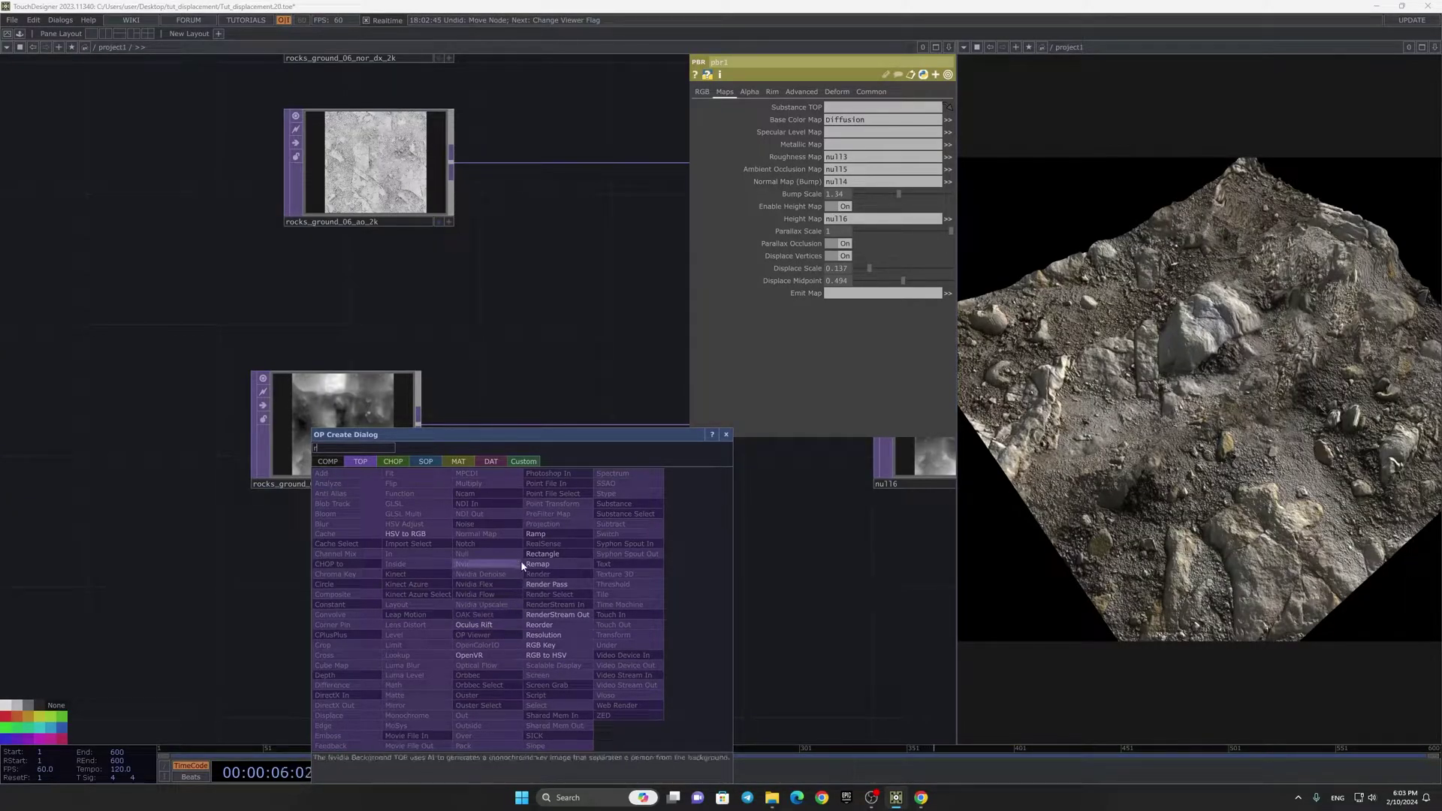
click(536, 534)
click(559, 627)
Step: Feed the ramp's output into null6 and line the ramp up between the displacement map and the null
scroll(647, 423, down, 3)
drag(643, 440, 777, 457)
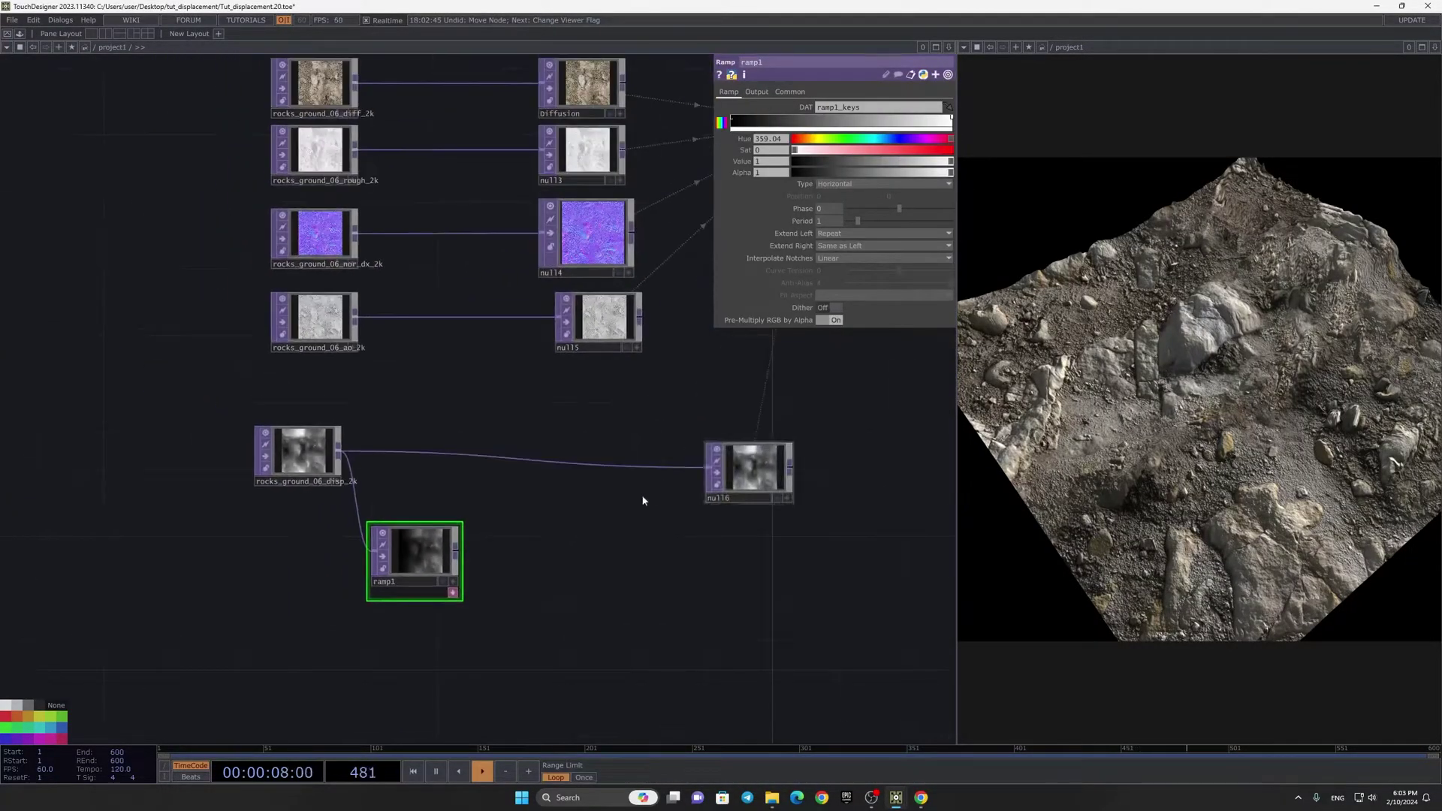
scroll(452, 554, up, 3)
drag(460, 561, 813, 447)
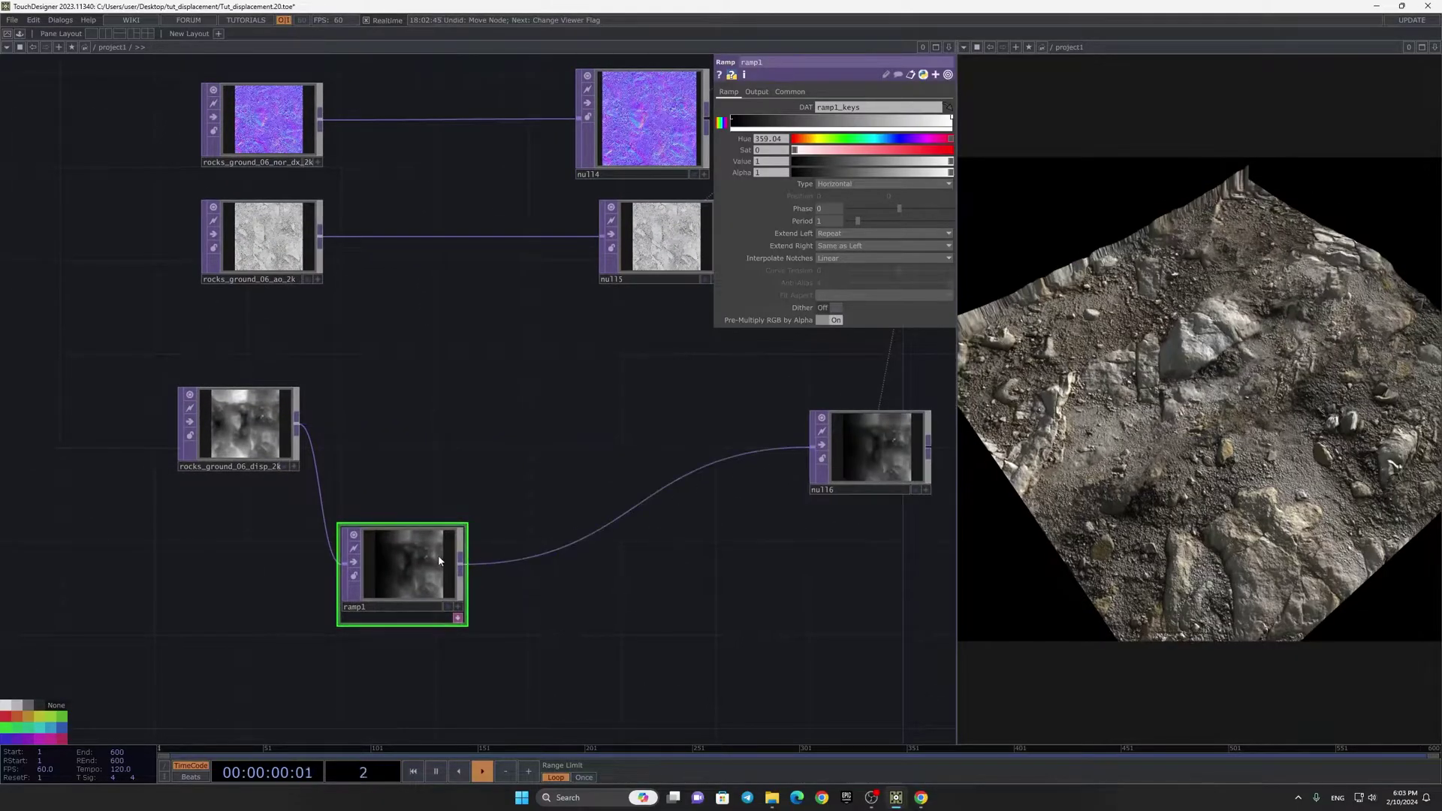
drag(438, 556, 471, 443)
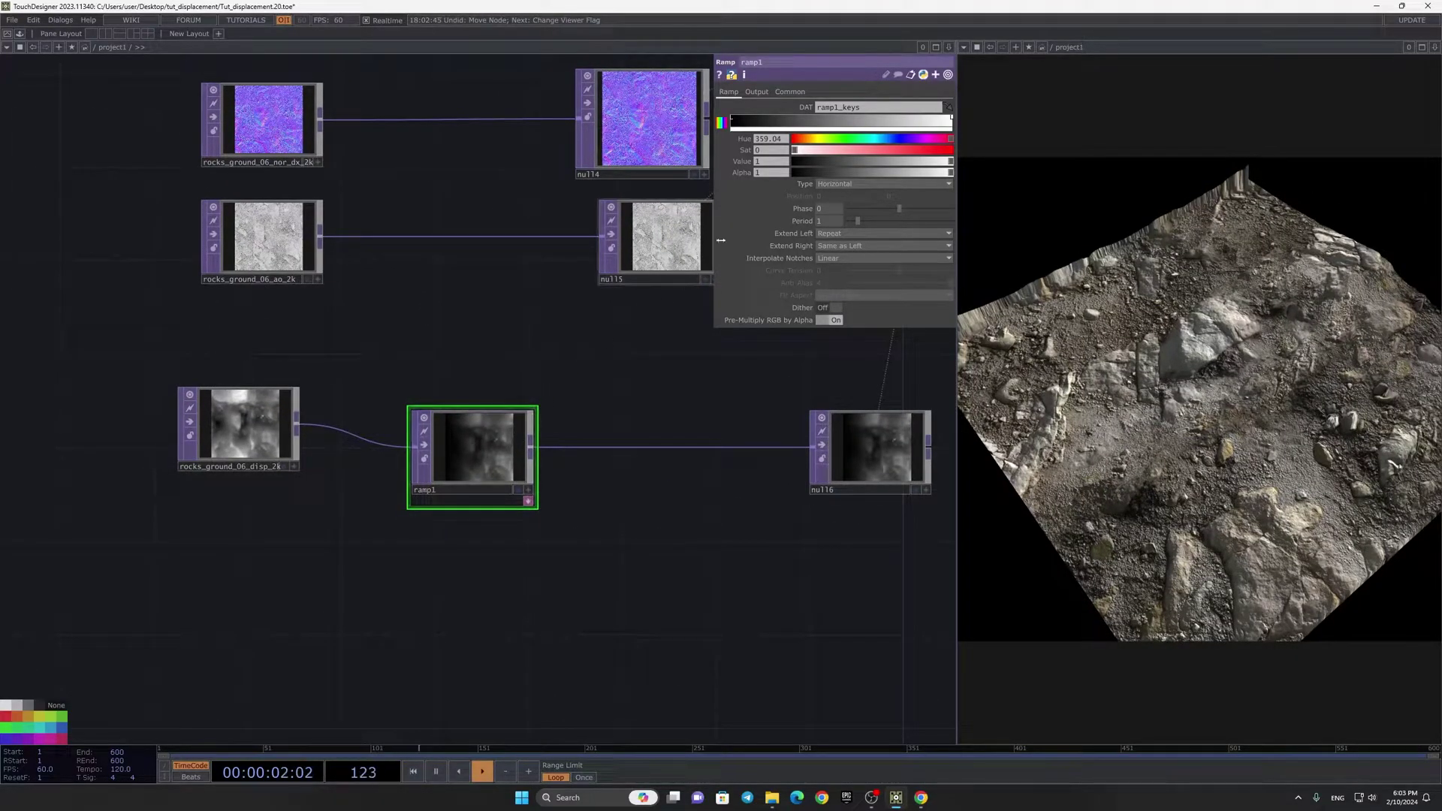
Step: Set the ramp's Type to Circular and its Interpolate Notches option to Ease-in, Ease-out
click(841, 183)
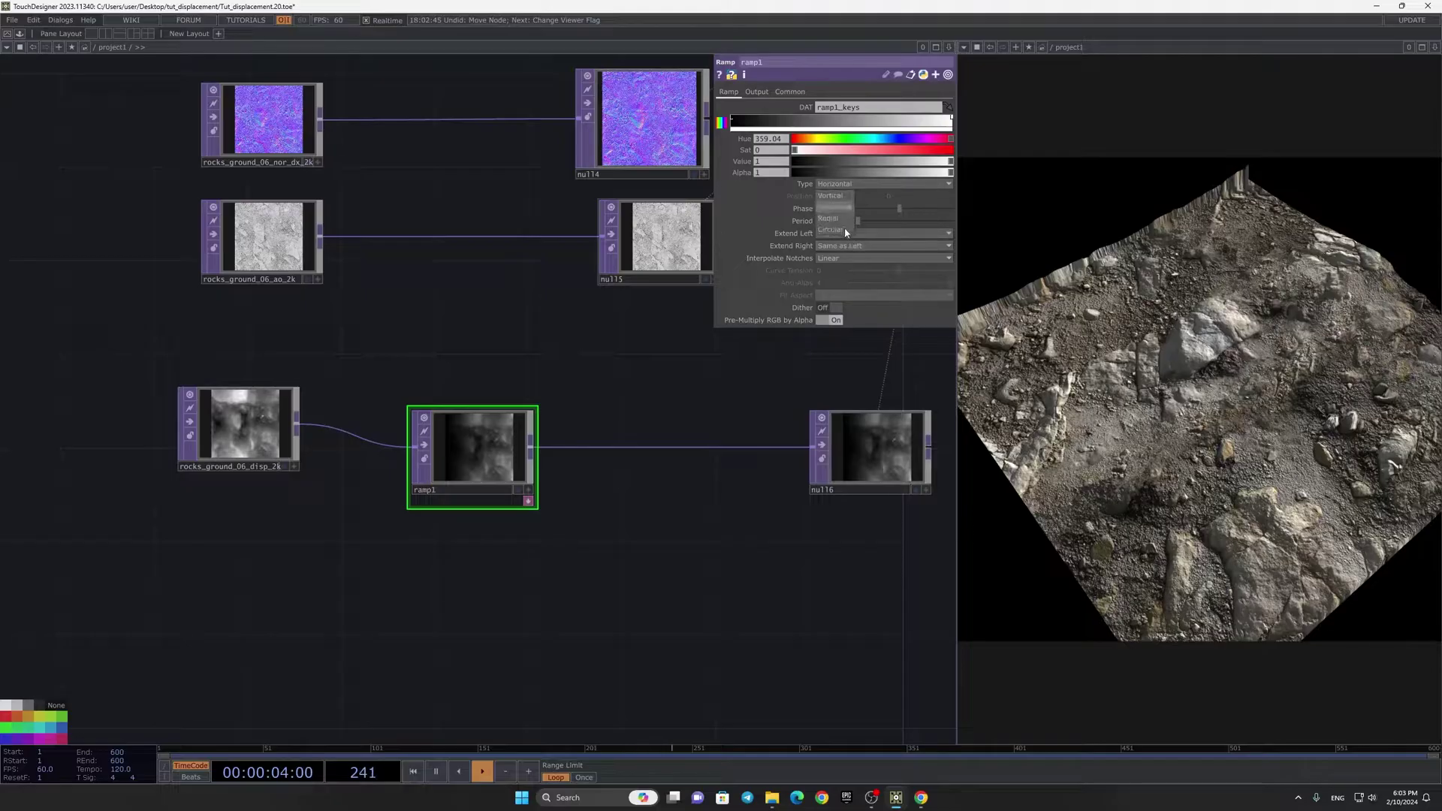
click(840, 224)
click(849, 257)
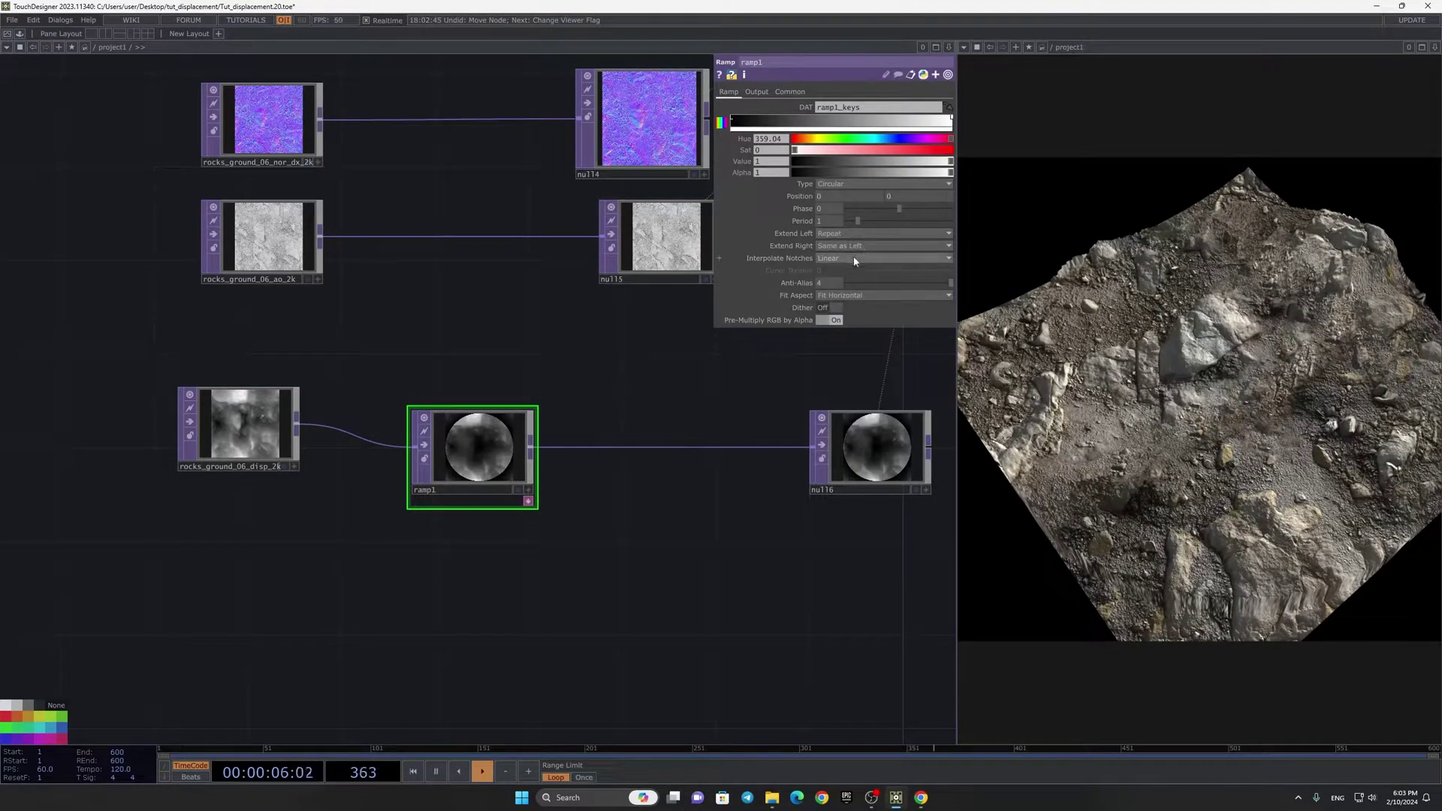
click(830, 290)
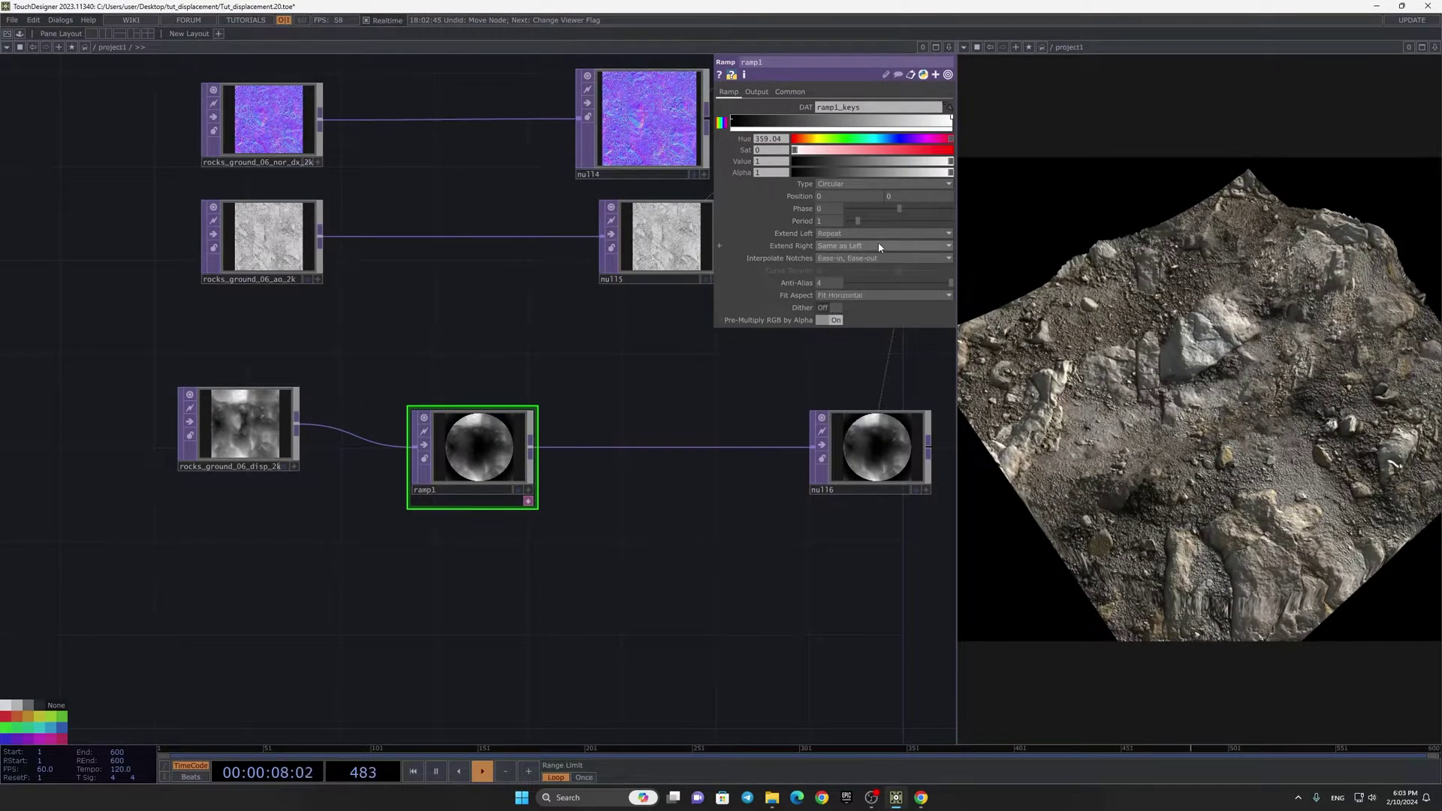
click(878, 246)
click(878, 246)
Step: Undo a trial change of the ramp's Period and set Extend Left to Mirror
click(863, 221)
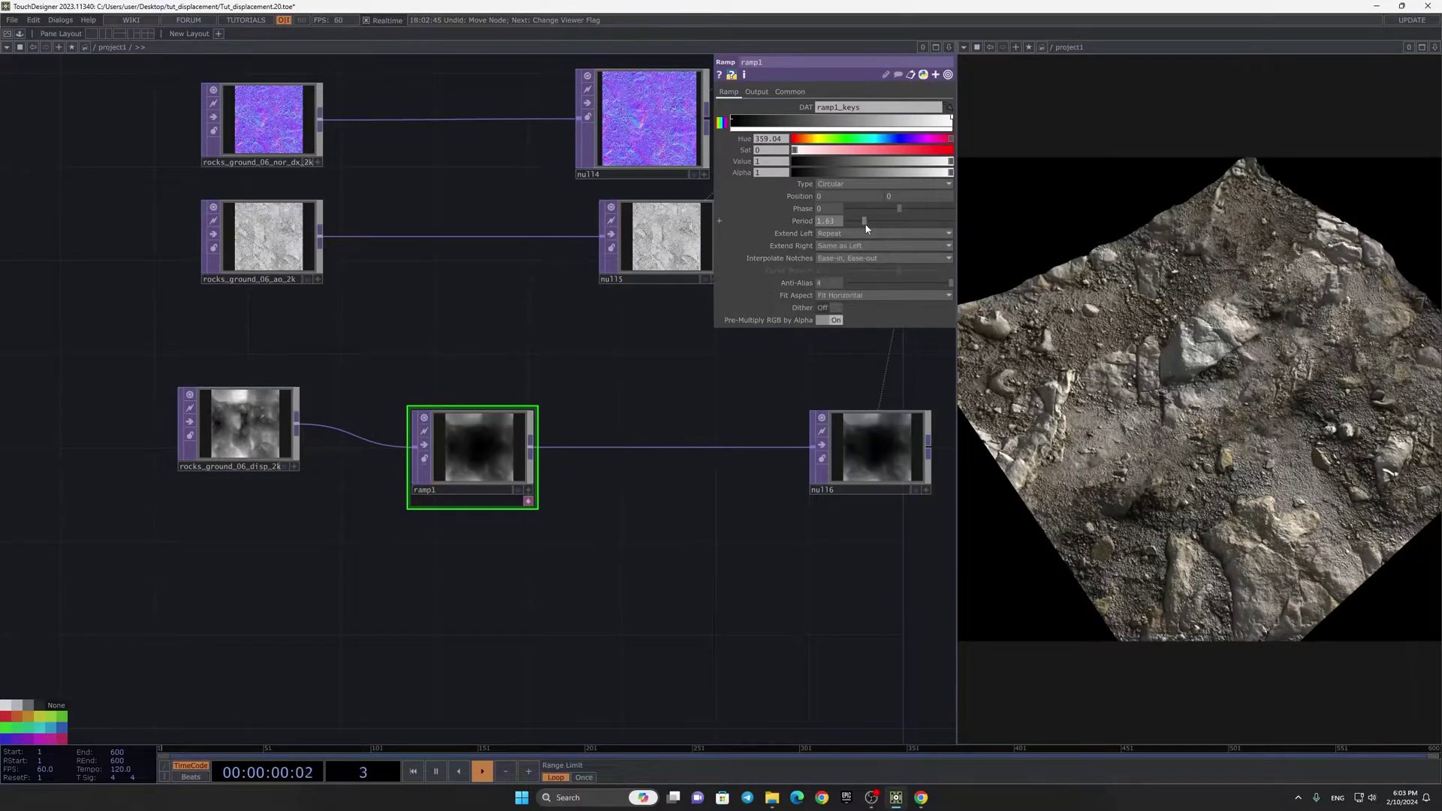
key(ctrl+z)
click(849, 233)
click(828, 290)
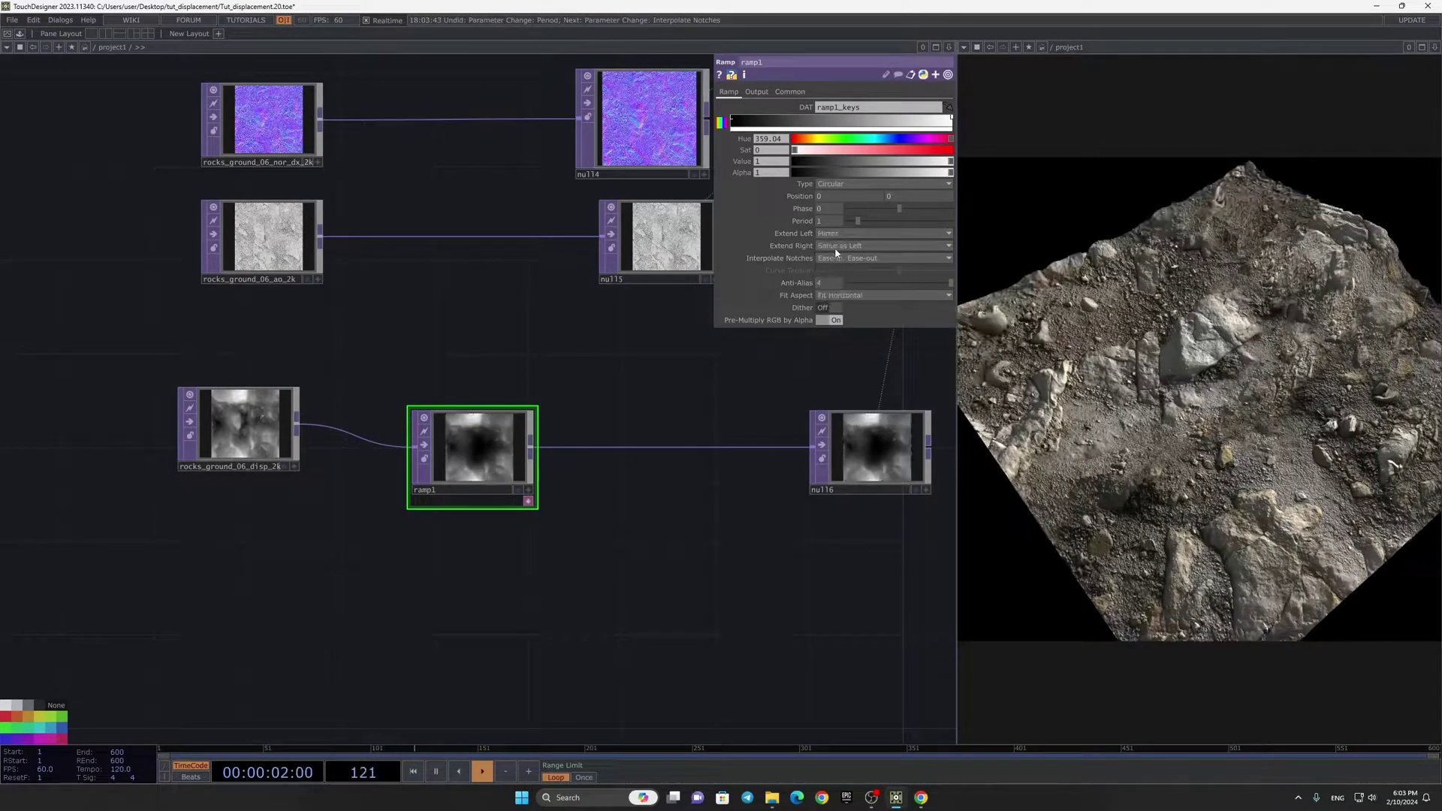
Step: Animate the ramp's Phase with the expression absTime.seconds/10 and reduce its Period to 0.22
drag(899, 208, 925, 208)
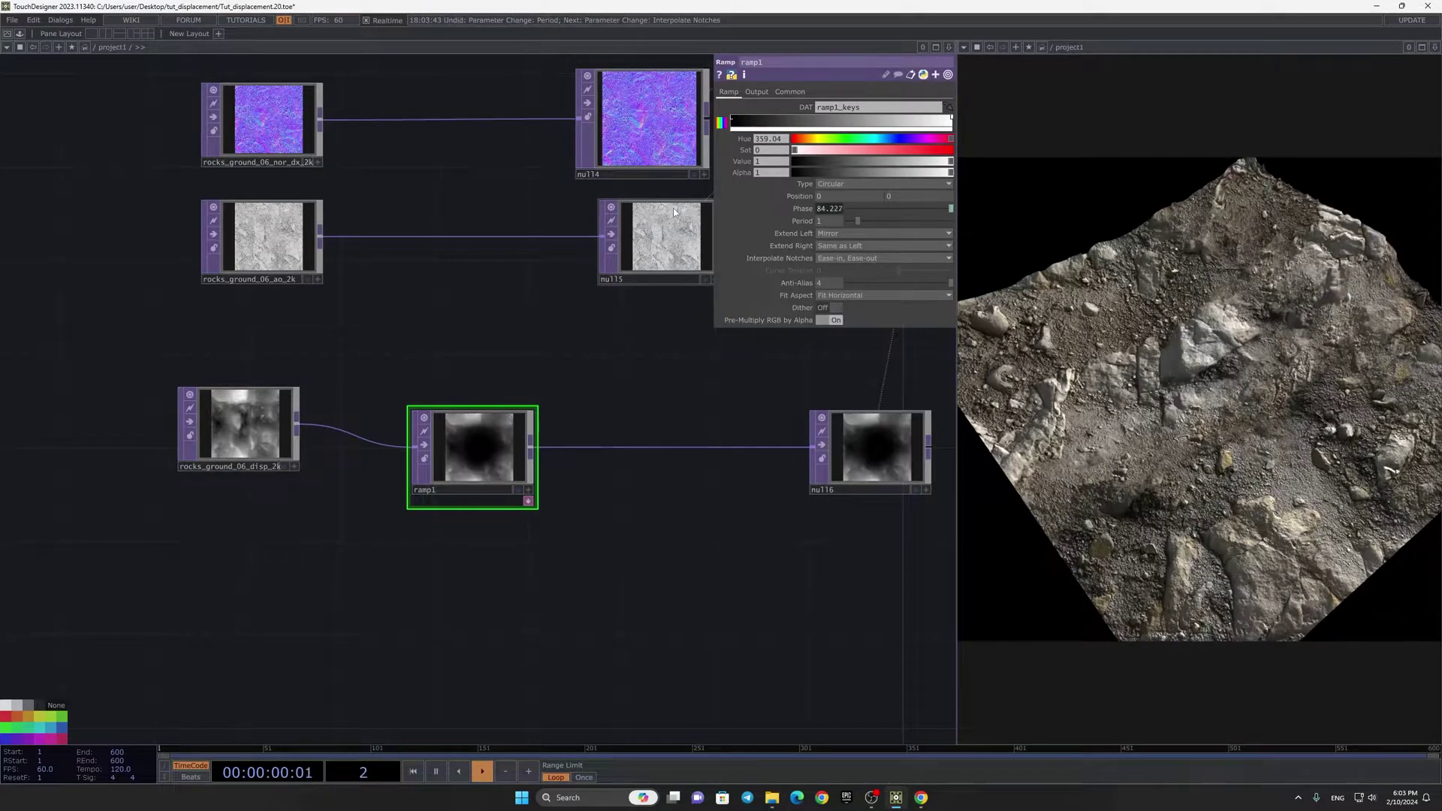
click(832, 208)
key(Return)
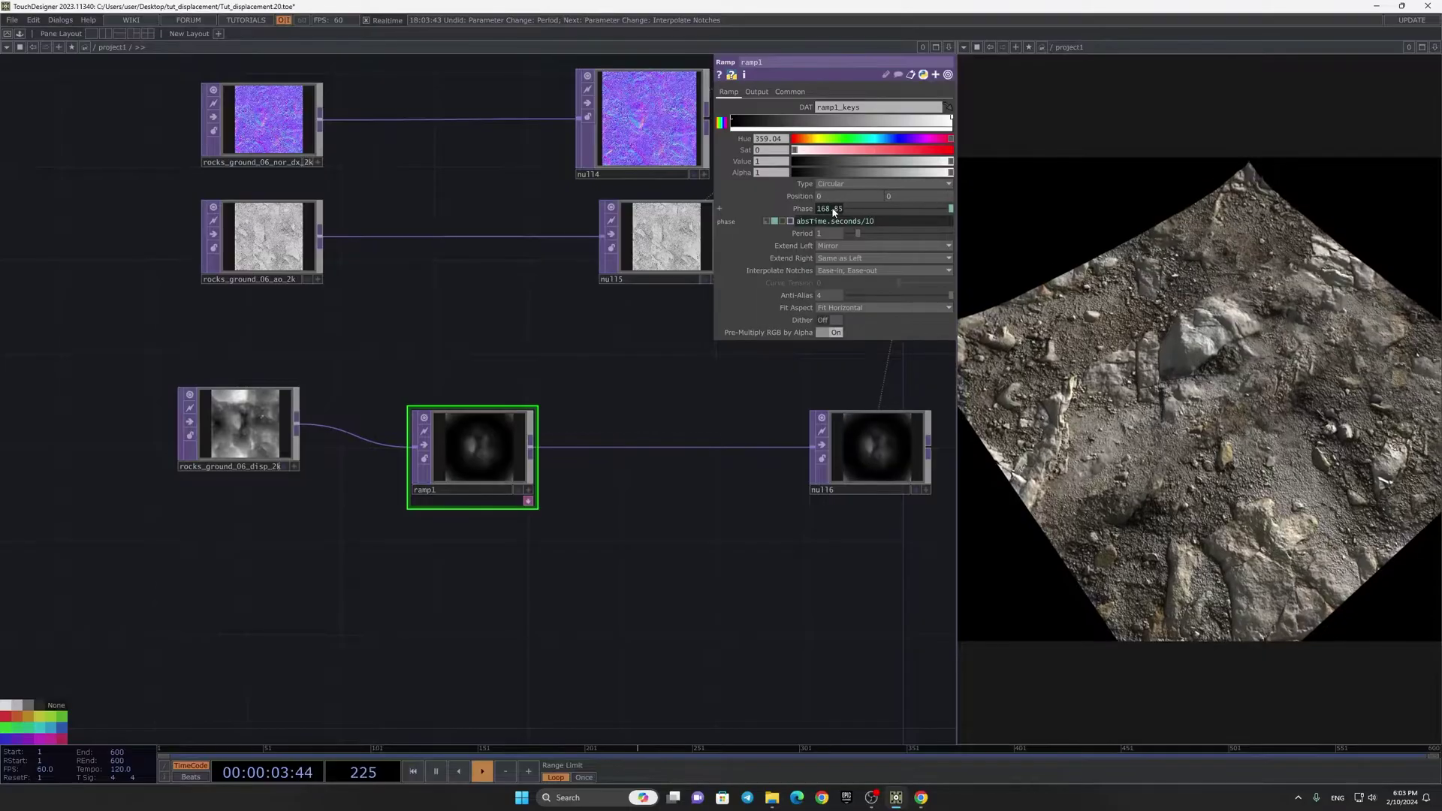
drag(861, 235, 854, 239)
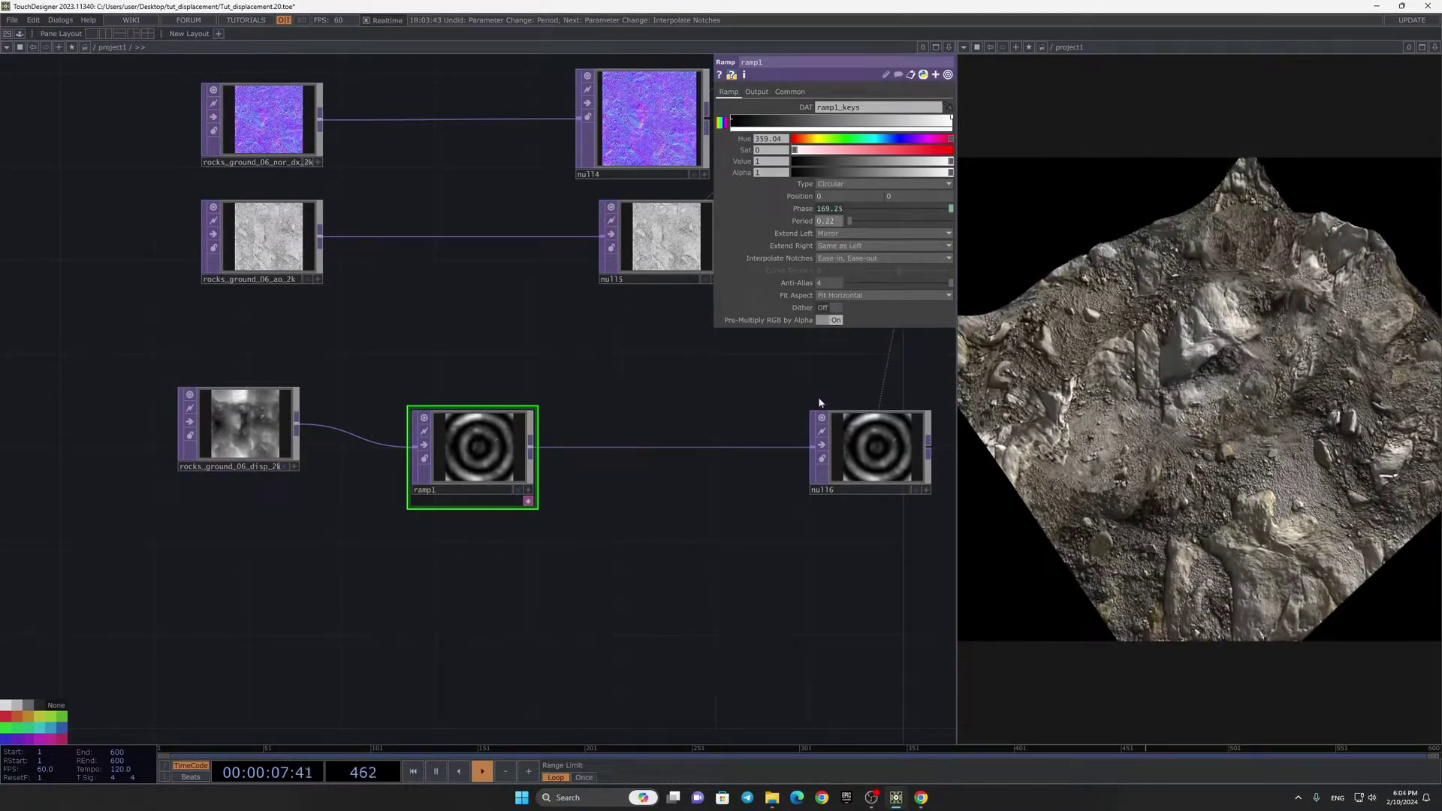
Step: Set the operation that composites the ramp with its displacement map input to Add
click(756, 91)
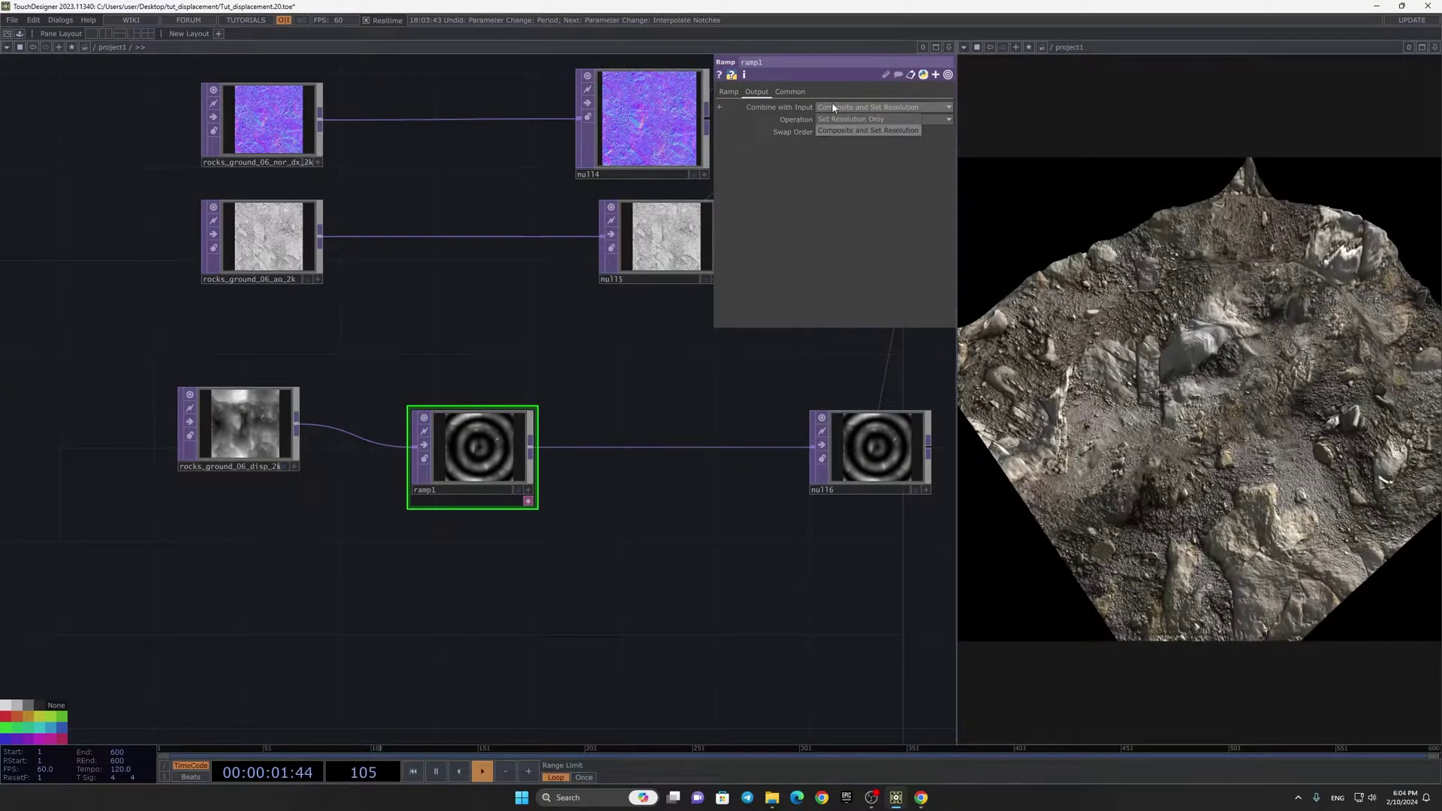
click(841, 120)
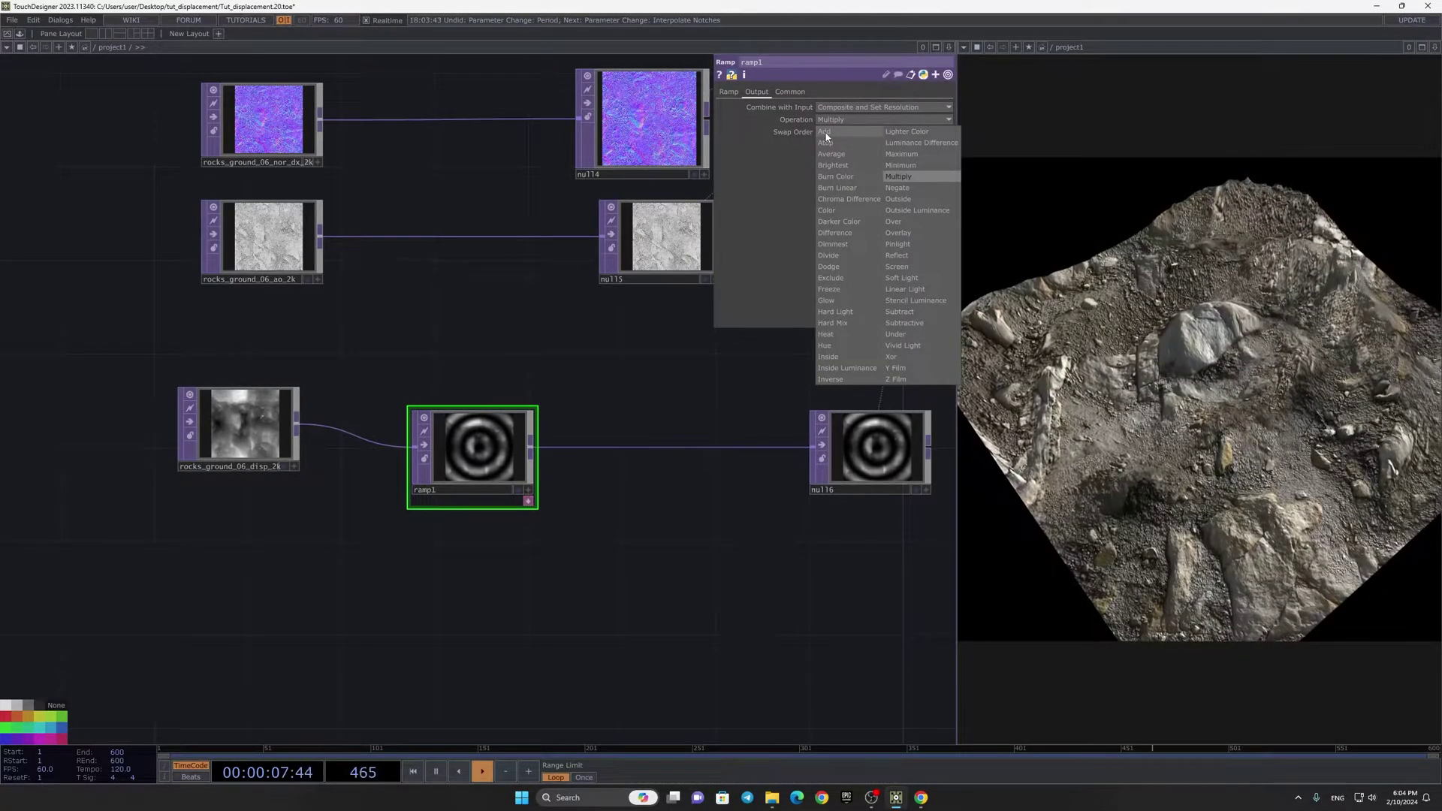
click(825, 132)
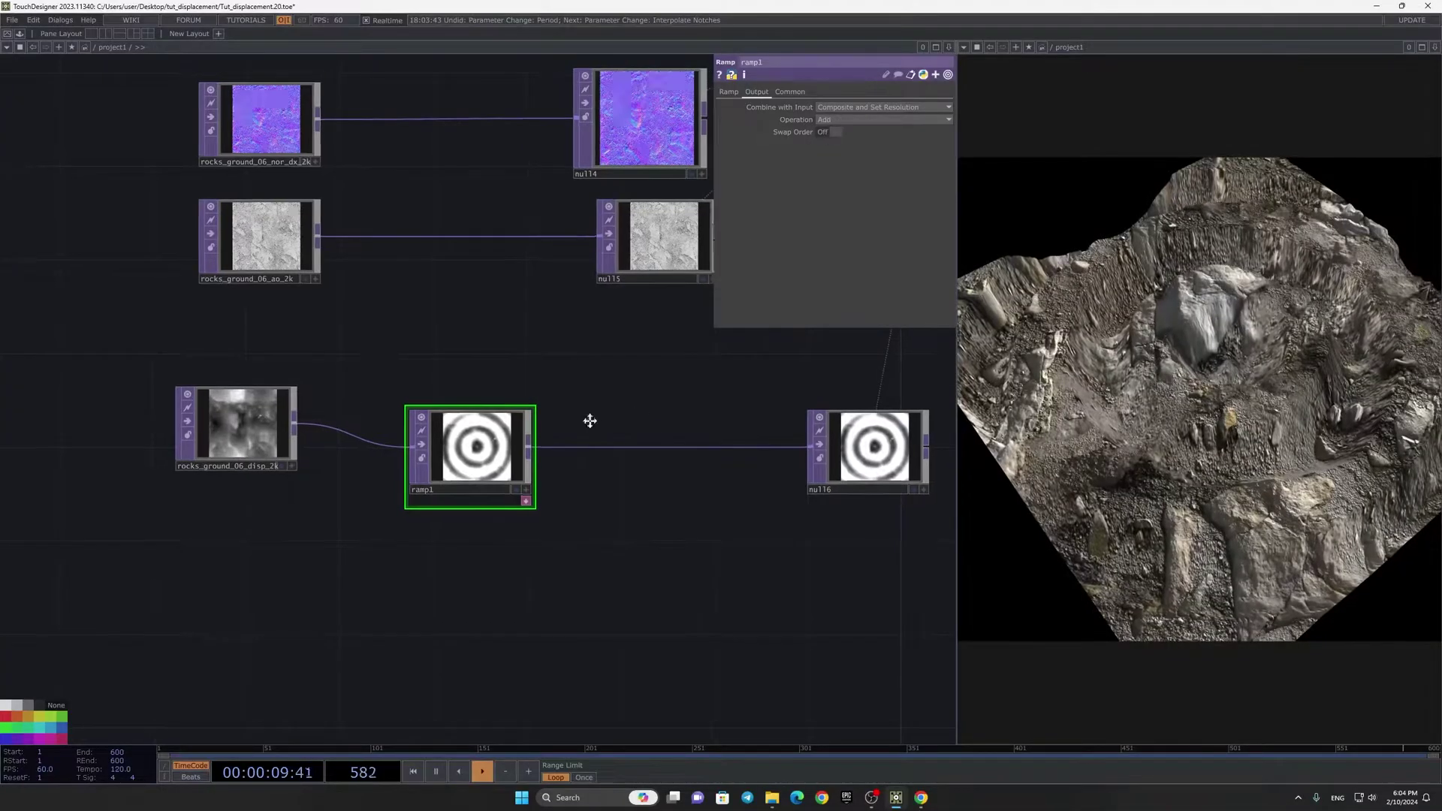
Step: Turn off the node viewers of the displacement map, the ramp and null6
scroll(674, 359, down, 5)
scroll(427, 450, up, 5)
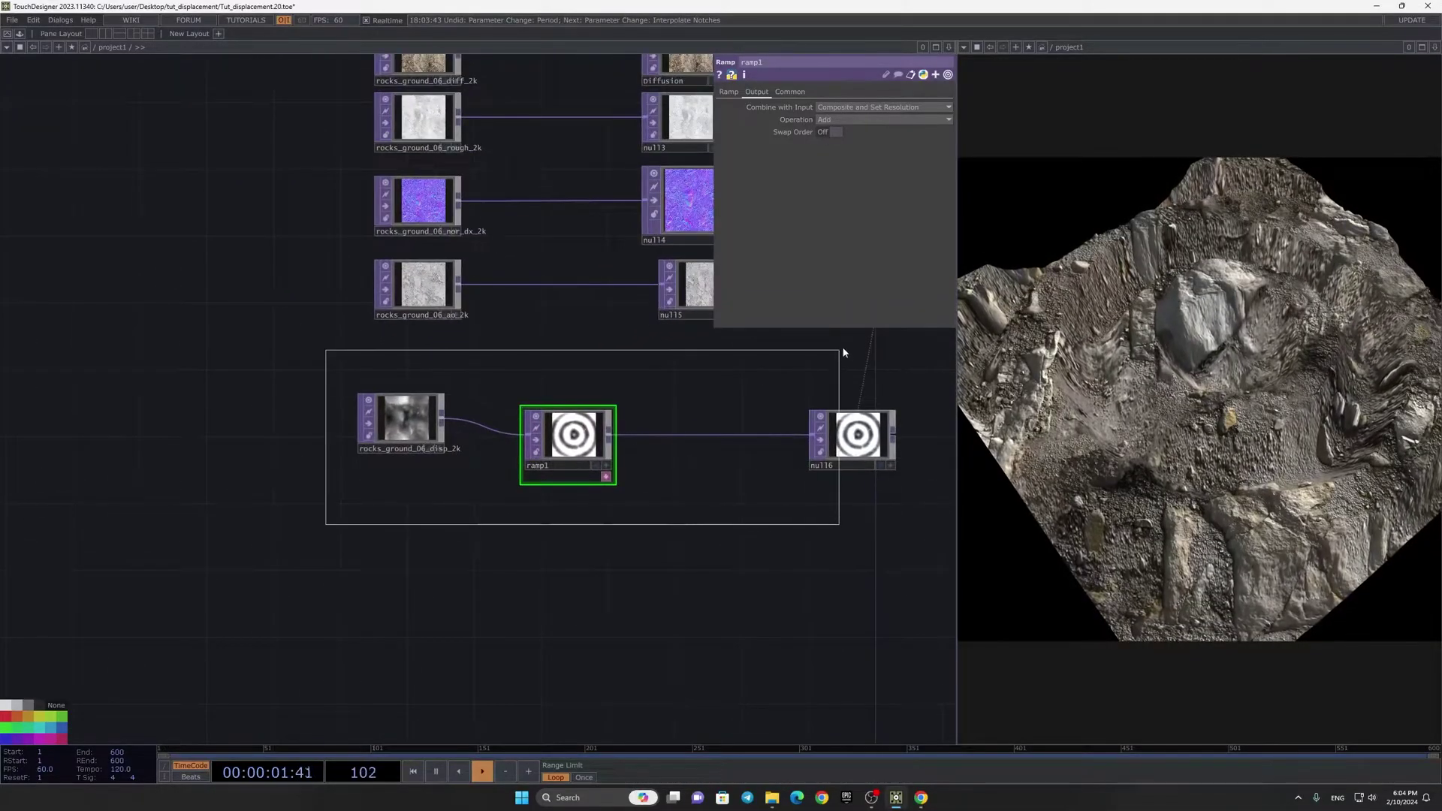
scroll(424, 493, down, 6)
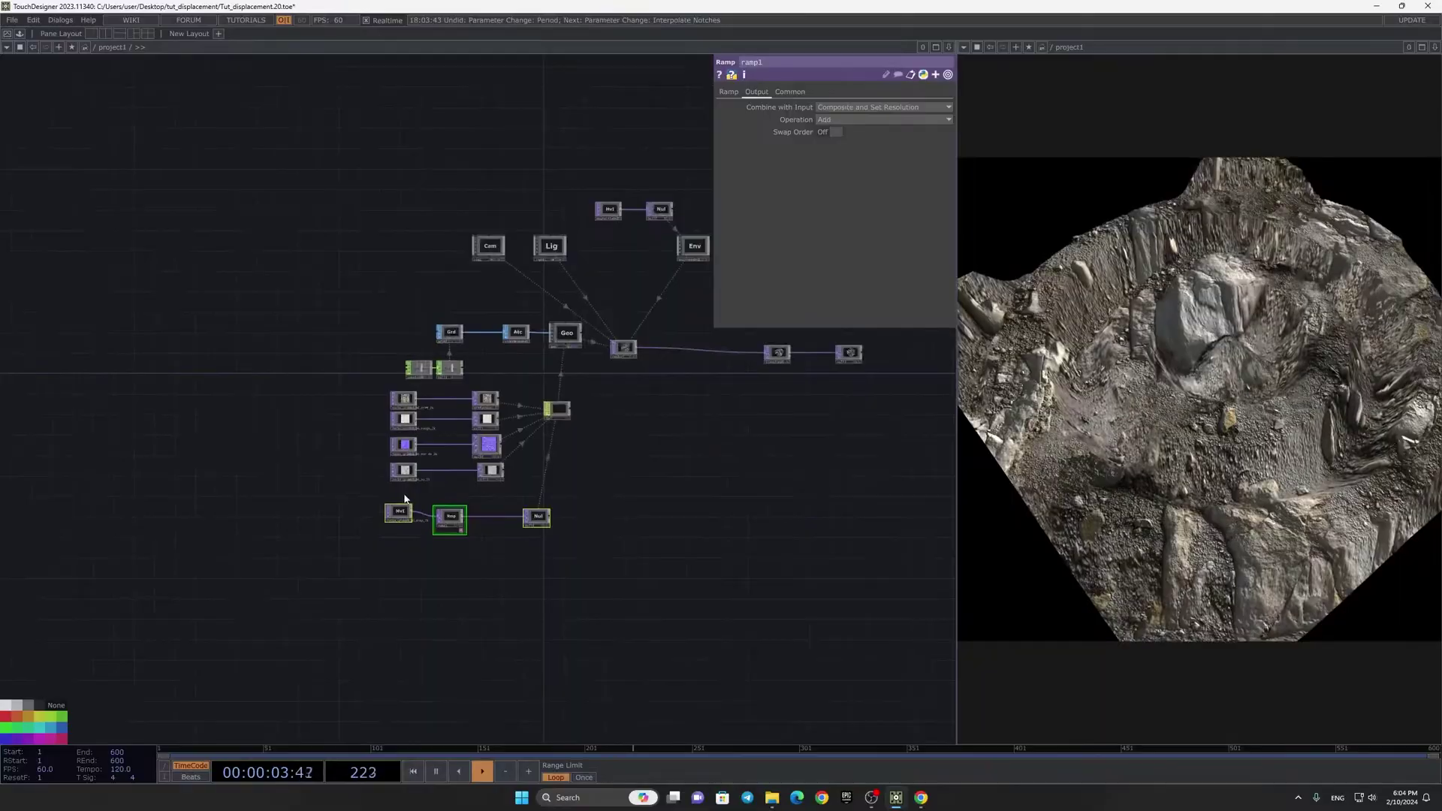
scroll(290, 595, up, 3)
drag(587, 512, 420, 537)
scroll(420, 537, down, 3)
scroll(488, 421, up, 5)
Step: Move the camera closer to the rippling terrain through its own viewer, then deactivate that viewer
click(428, 435)
drag(557, 380, 508, 453)
scroll(508, 452, down, 1)
scroll(507, 453, down, 2)
drag(522, 288, 478, 389)
scroll(230, 282, up, 6)
drag(263, 420, 398, 520)
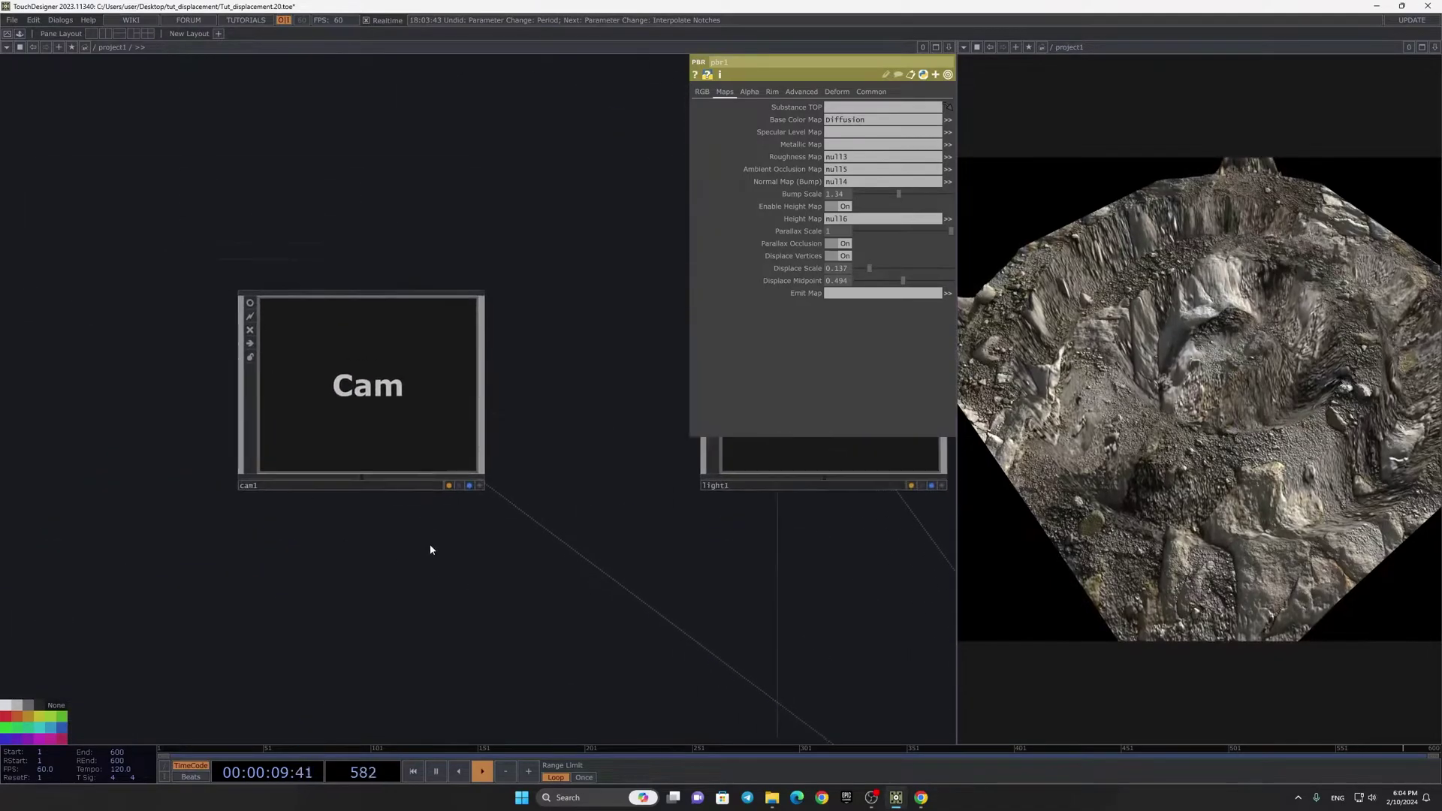
click(489, 493)
drag(401, 434, 408, 416)
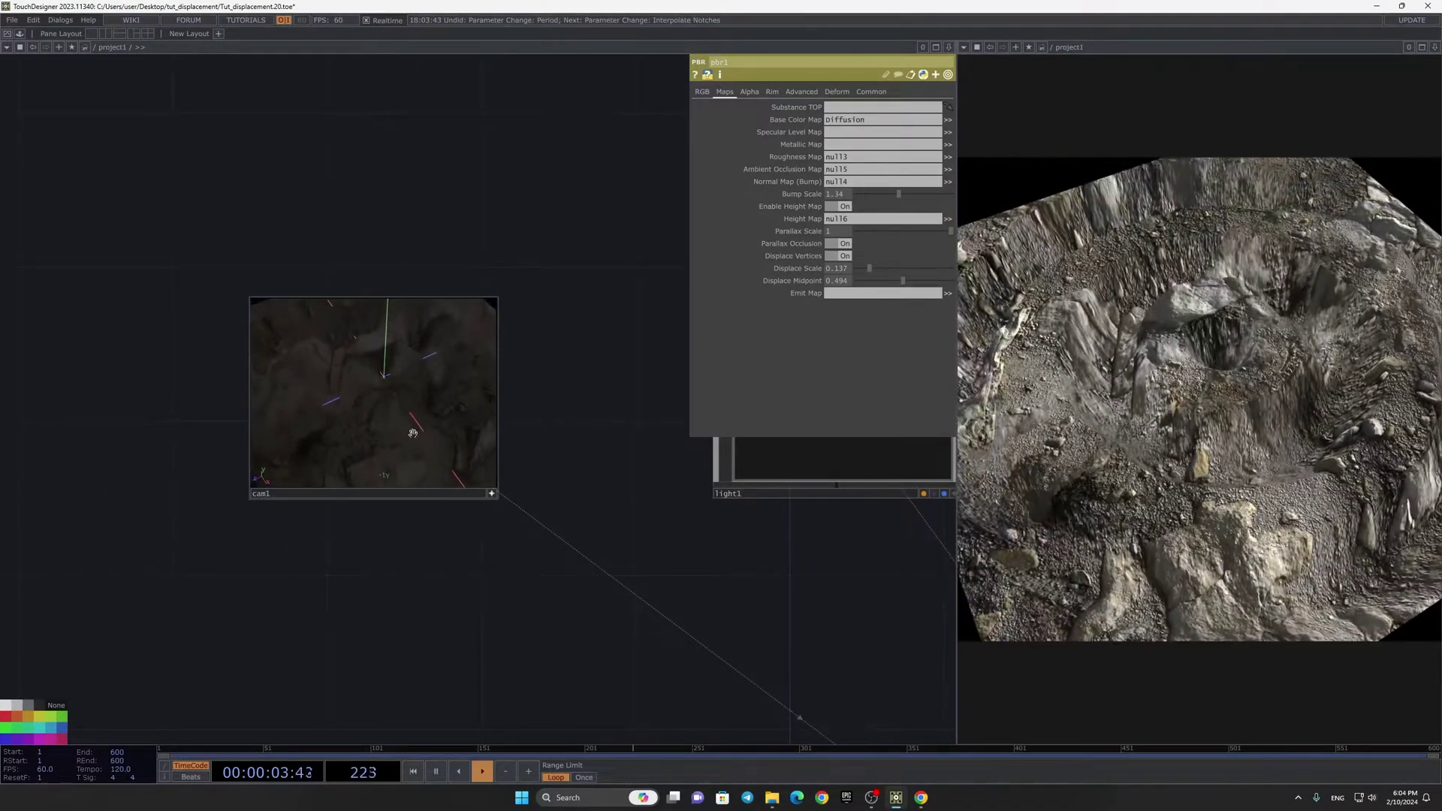
click(491, 493)
scroll(590, 277, down, 5)
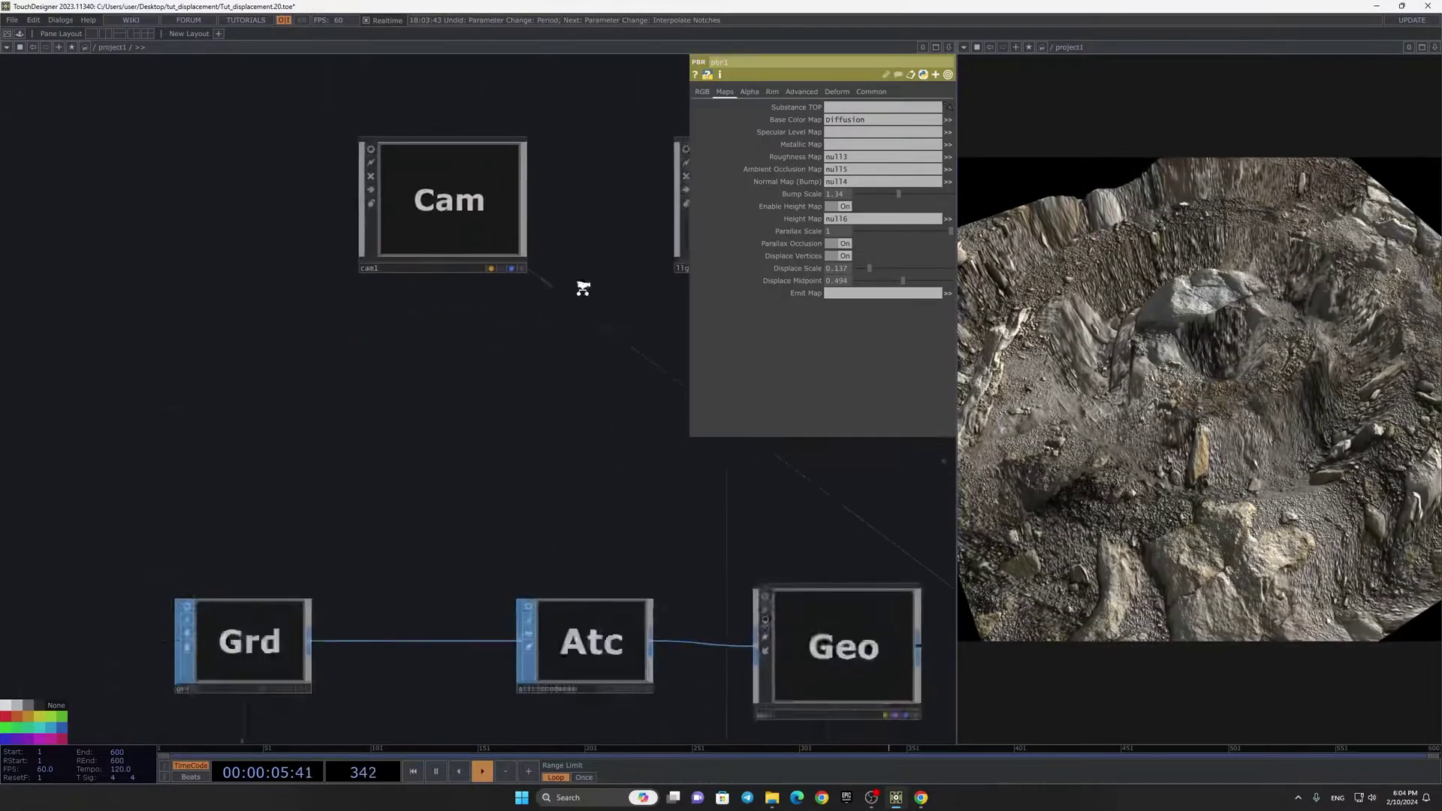
Step: Set the Pixel Format of all five ground map Movie File In TOPs to 32-bit float (RGBA)
drag(503, 463, 570, 267)
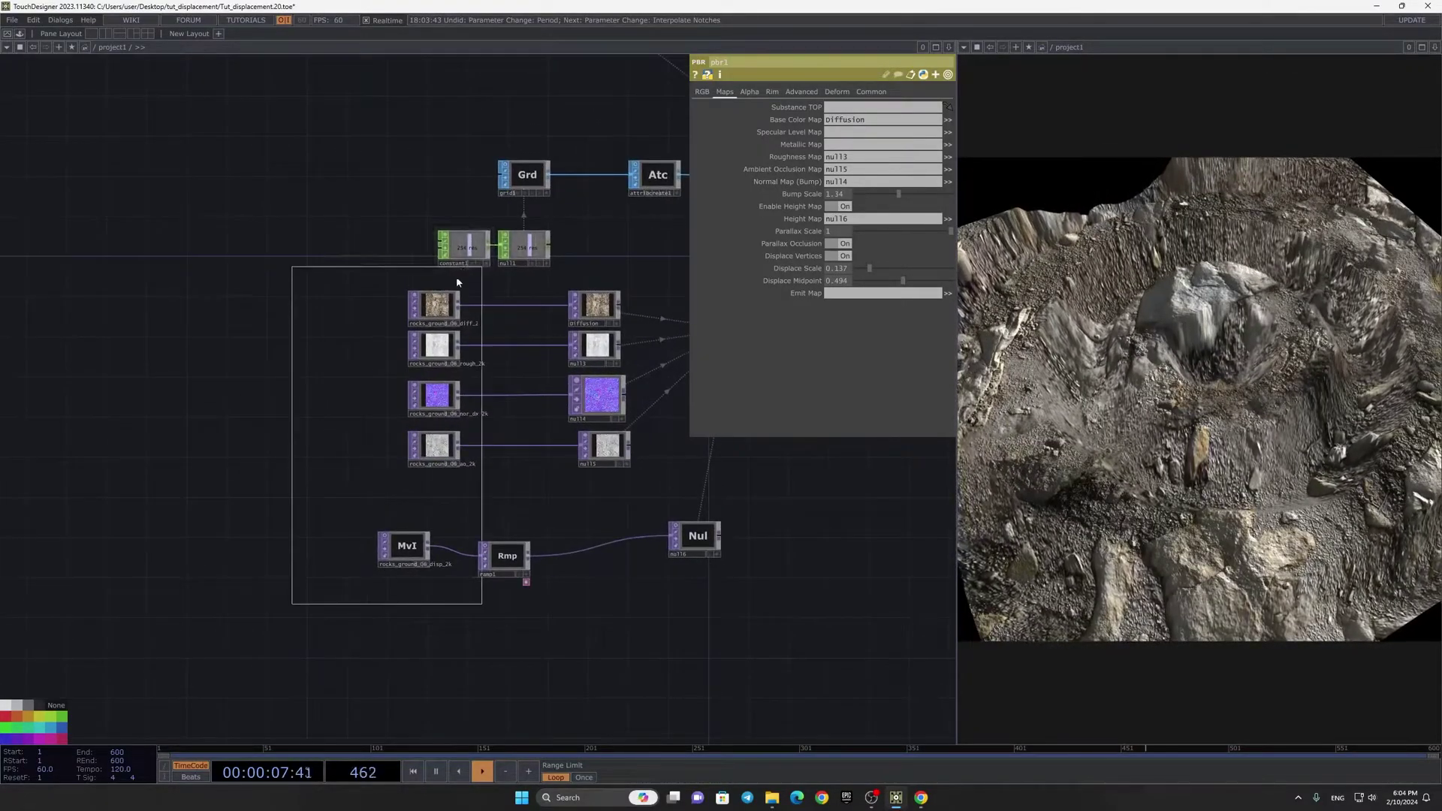
drag(460, 275, 462, 270)
click(826, 91)
click(875, 193)
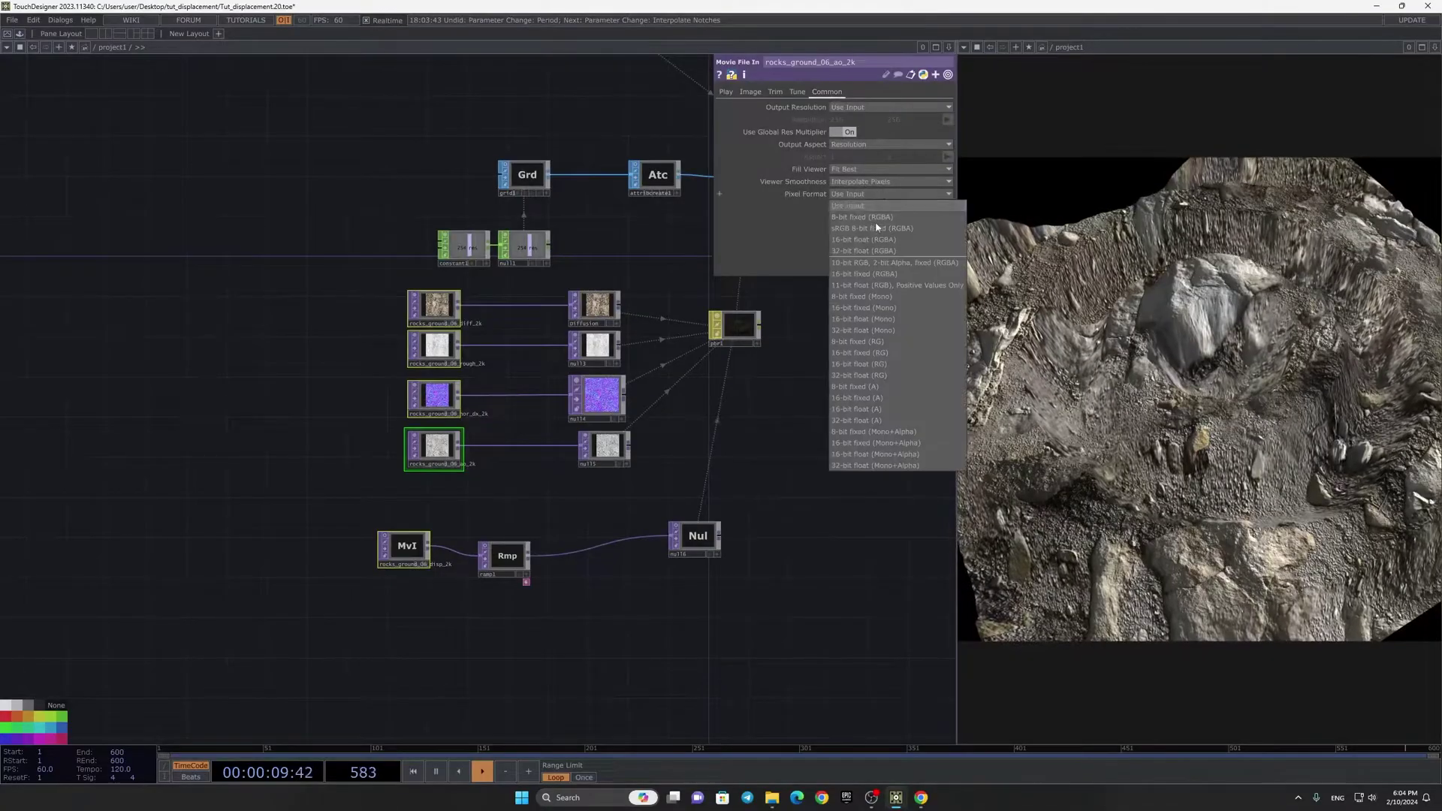
click(870, 250)
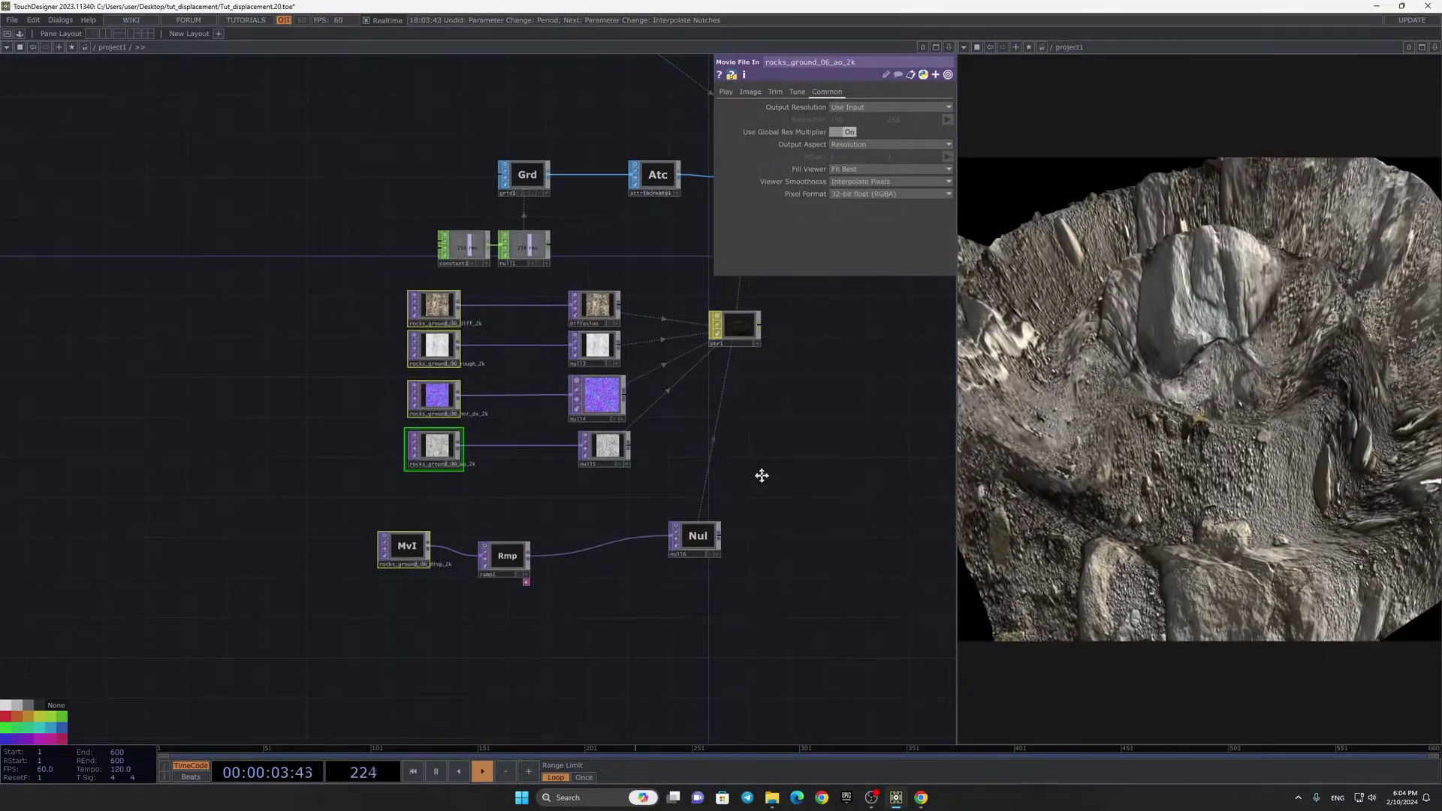
Step: Try the Hard, 2D Mapped Shadow Type on light1
drag(765, 474, 687, 485)
drag(731, 438, 551, 531)
scroll(600, 484, down, 4)
scroll(762, 411, up, 5)
drag(762, 411, 572, 531)
drag(629, 501, 770, 504)
drag(515, 343, 607, 446)
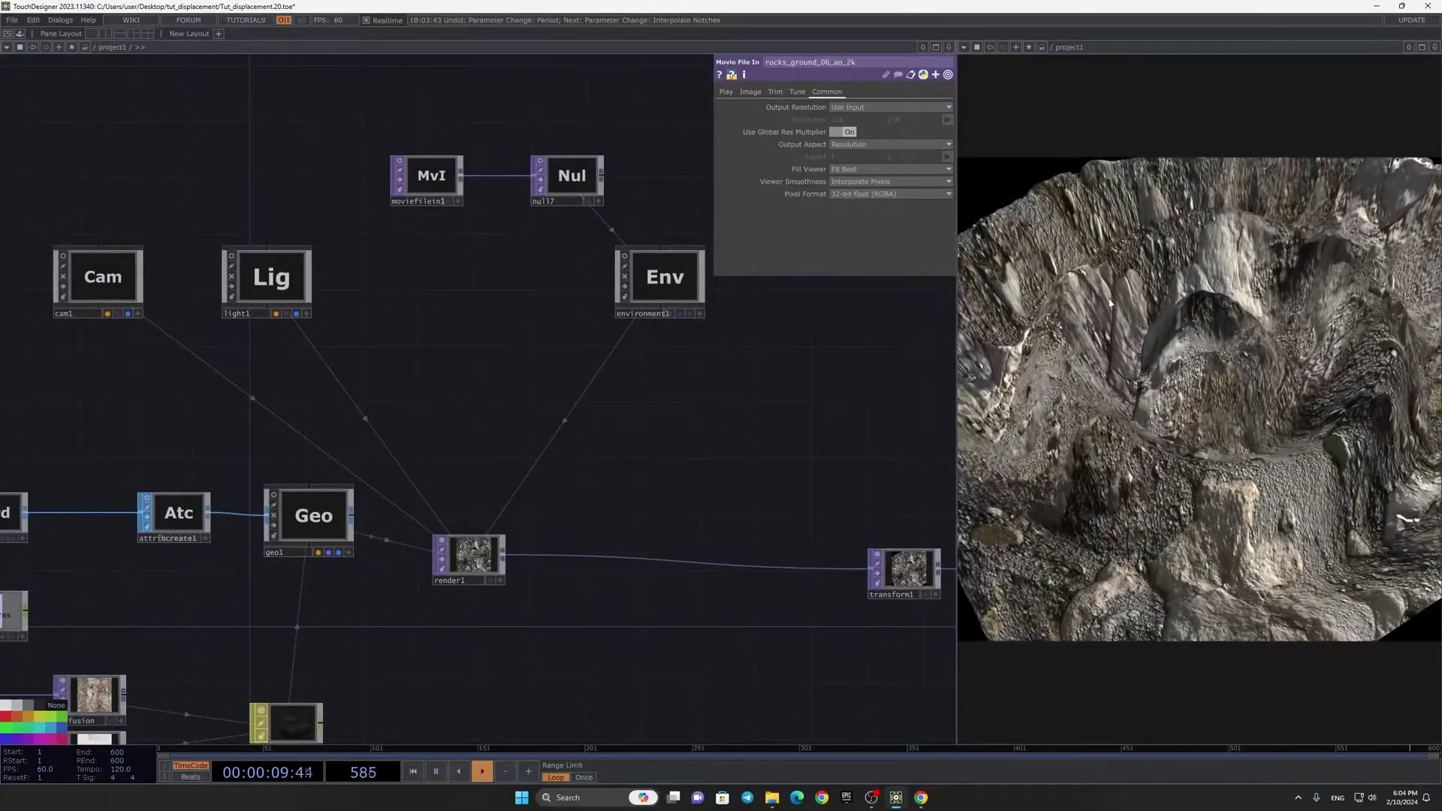
drag(222, 290, 335, 288)
scroll(387, 278, up, 5)
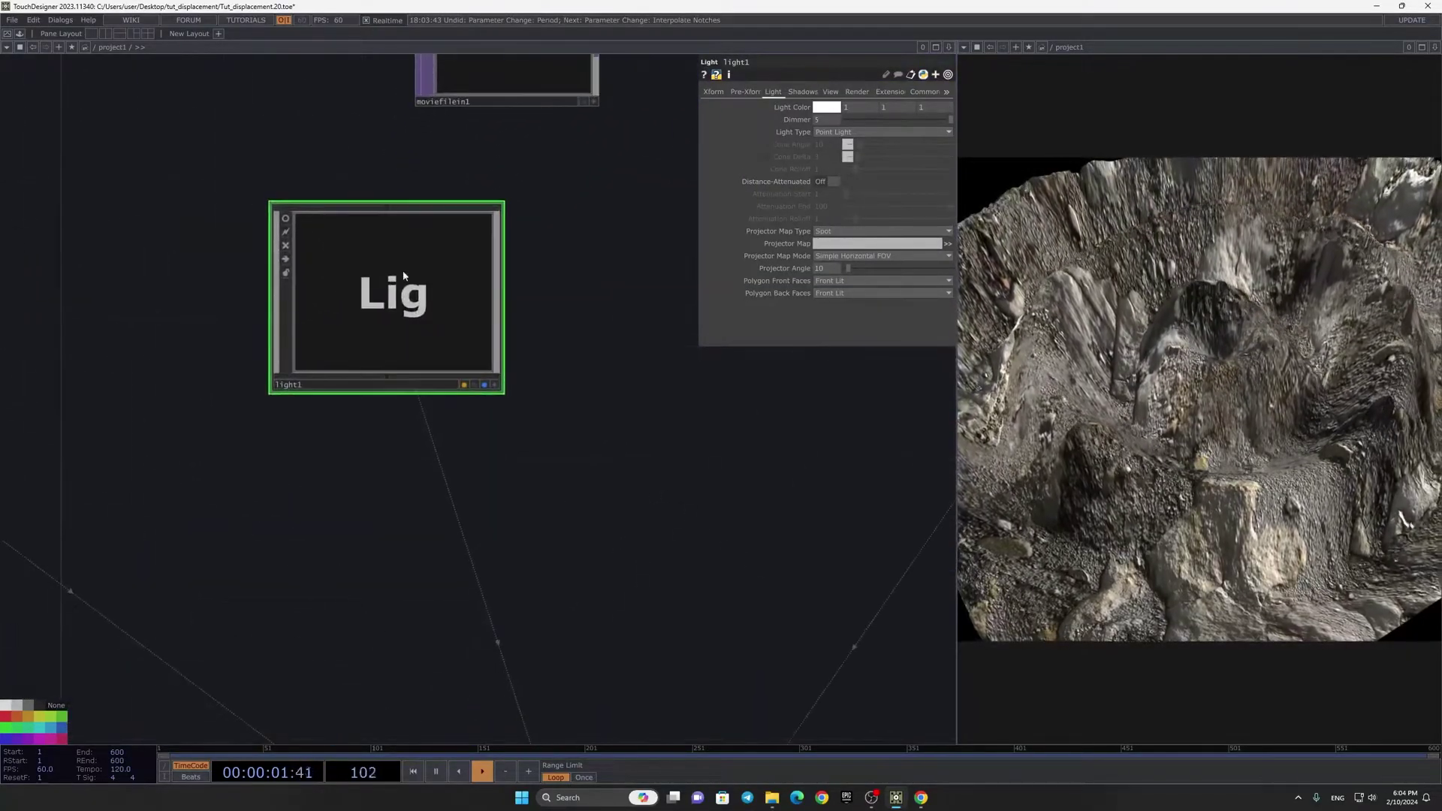
click(801, 92)
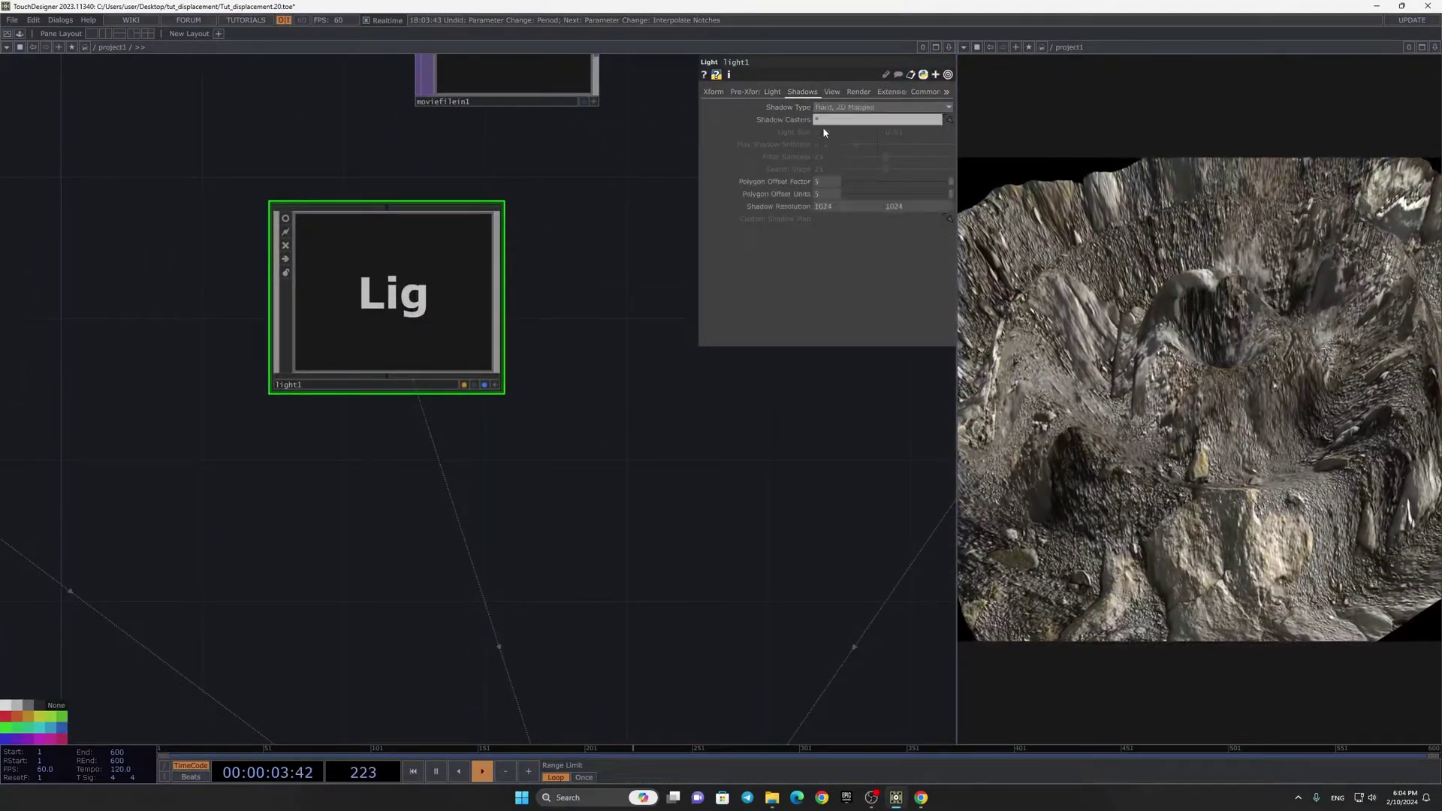
scroll(412, 345, up, 5)
Step: Reposition light1 relative to the terrain through its own viewer, then deactivate that viewer
click(583, 426)
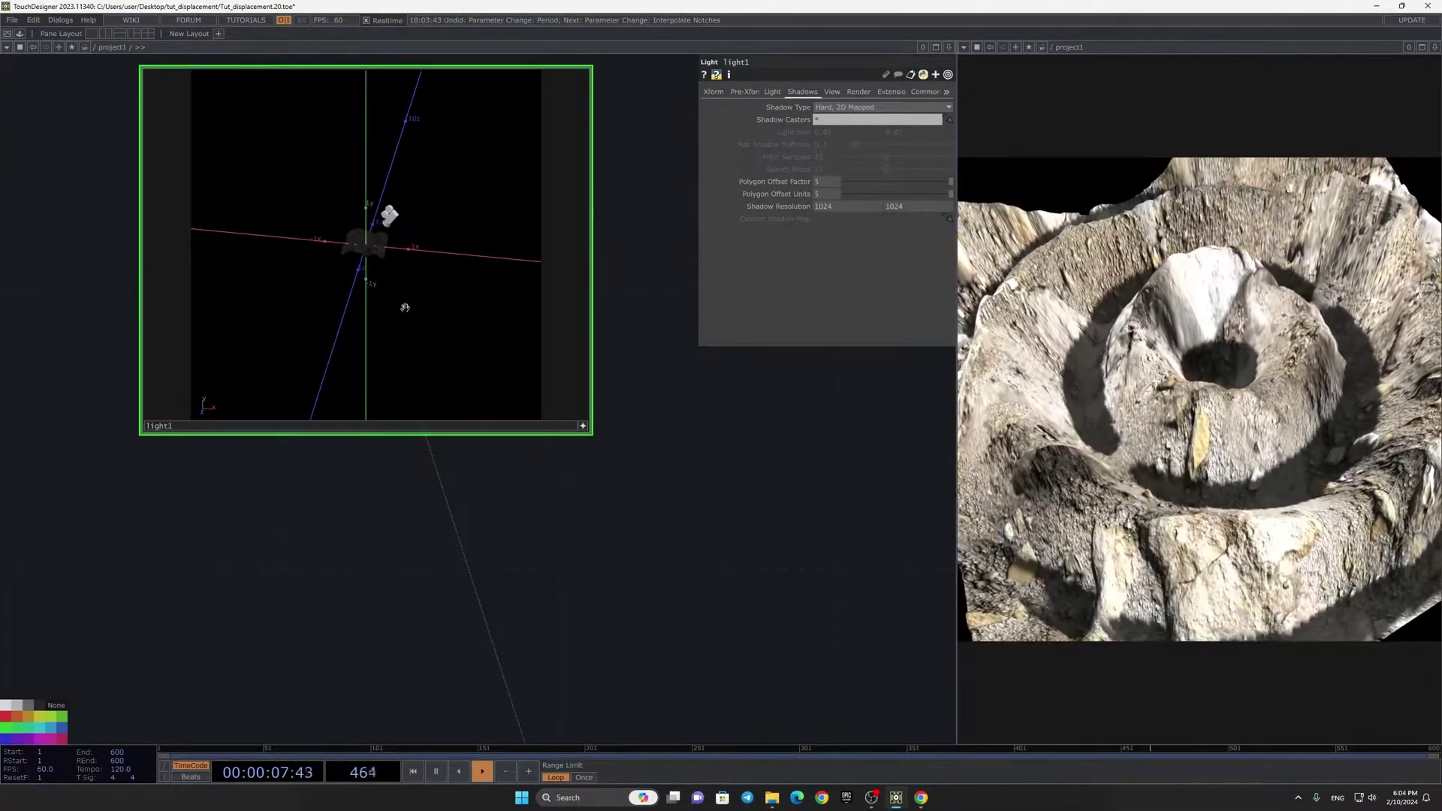
mouse_move(397, 253)
mouse_down()
mouse_move(469, 236)
mouse_move(435, 291)
mouse_up()
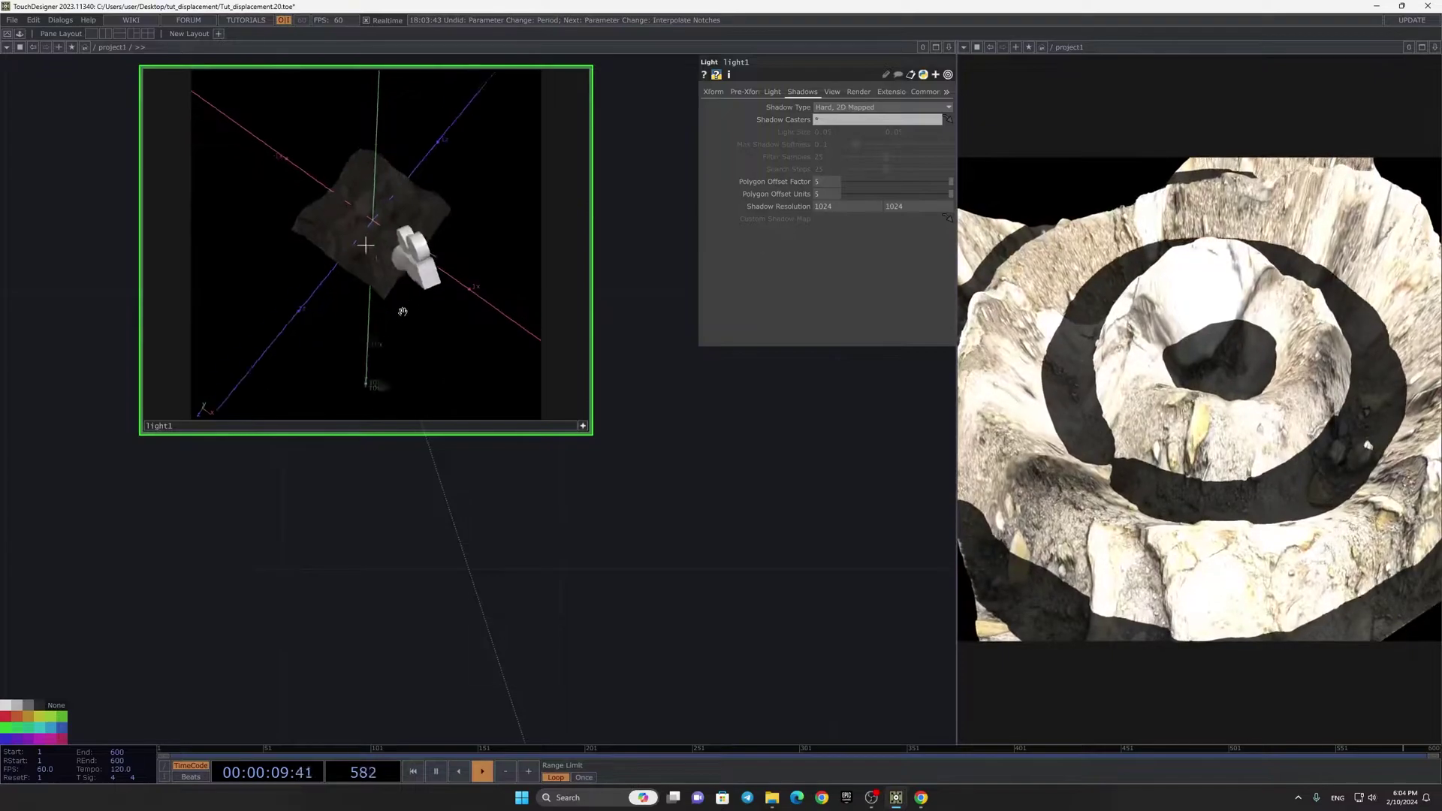
key(h)
click(582, 426)
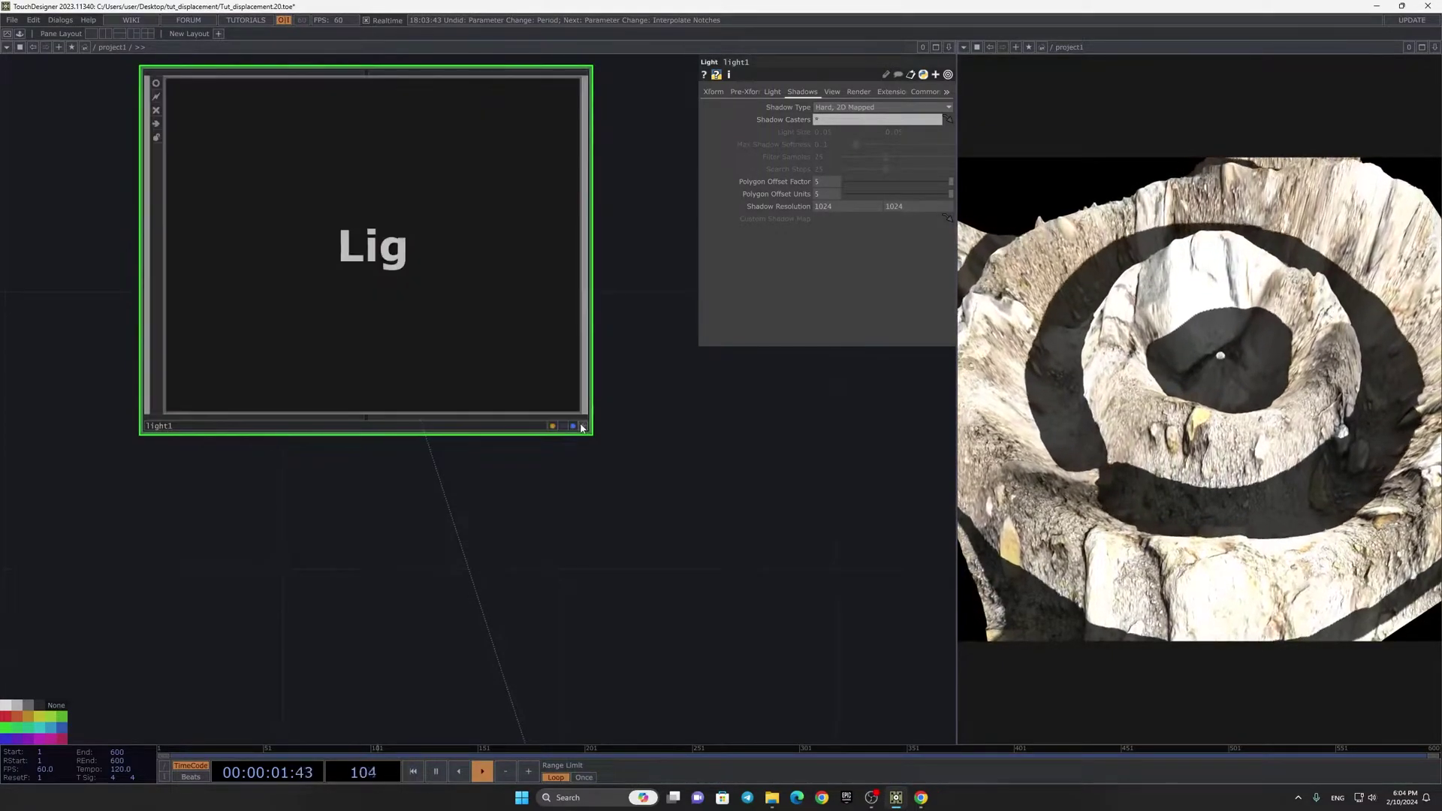
Step: Set light1's Shadow Type to Off
drag(518, 446, 488, 187)
scroll(491, 191, down, 7)
scroll(683, 360, up, 2)
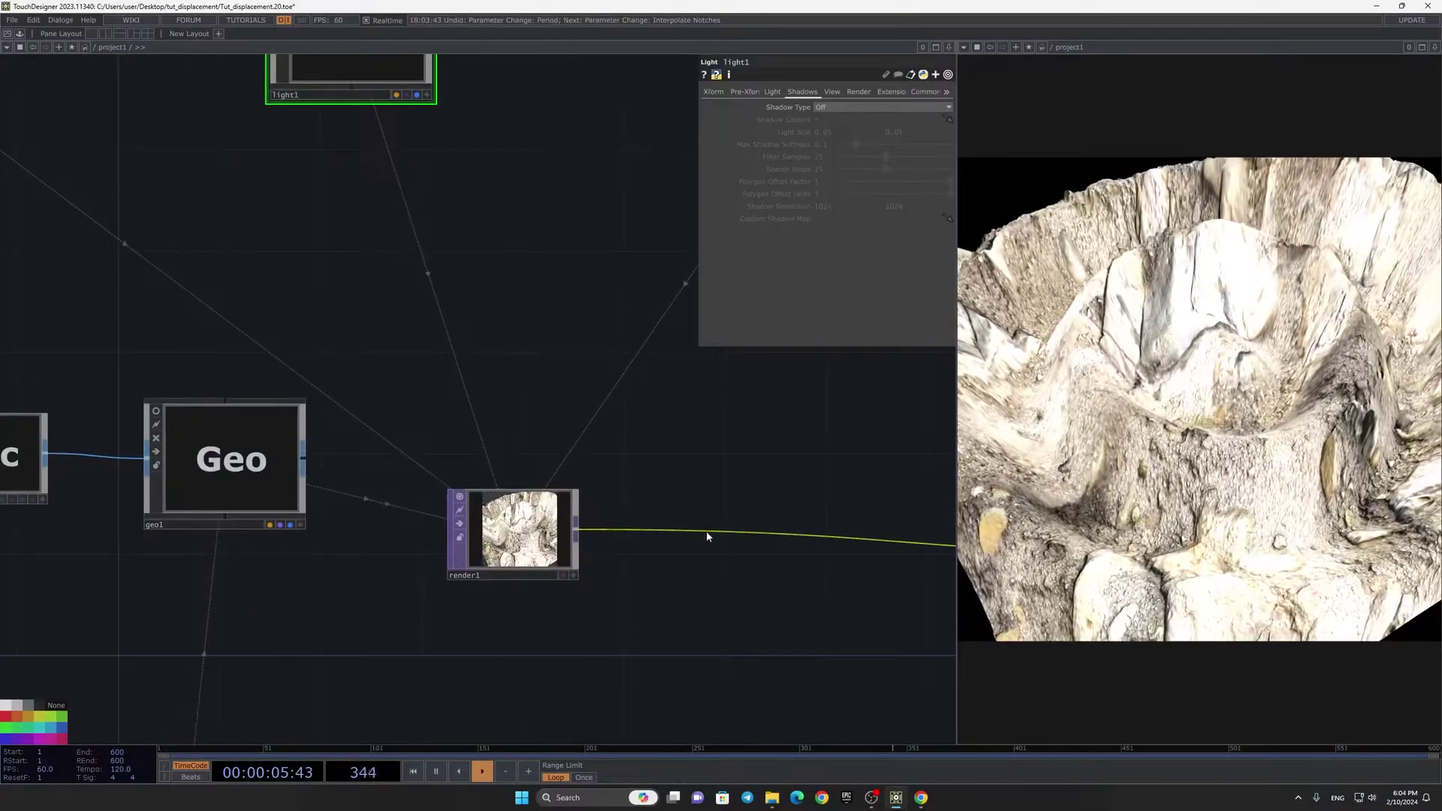
Step: Insert an SSAO TOP into the connection between render1 and transform1
right_click(705, 536)
click(725, 526)
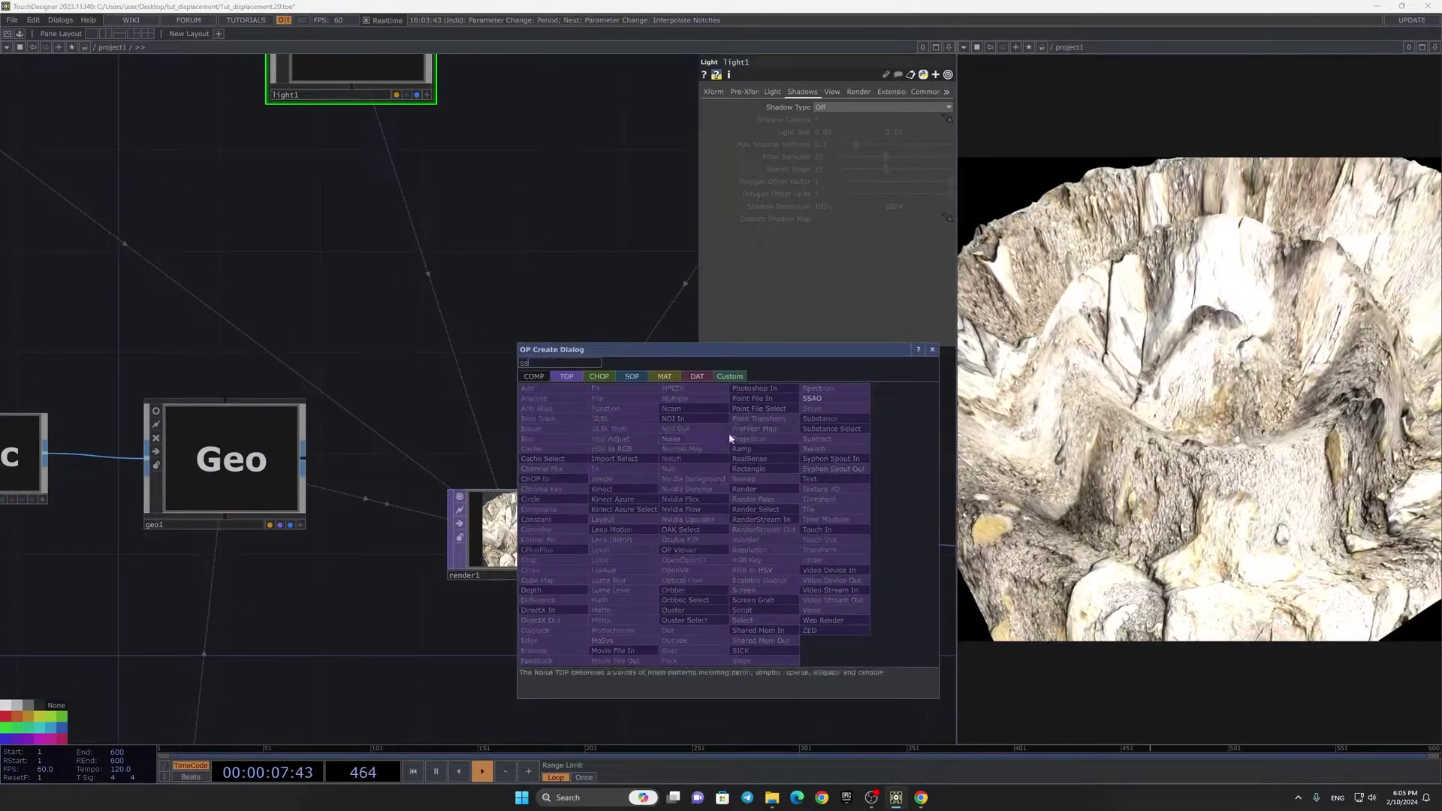
click(810, 407)
click(775, 593)
drag(775, 593, 593, 506)
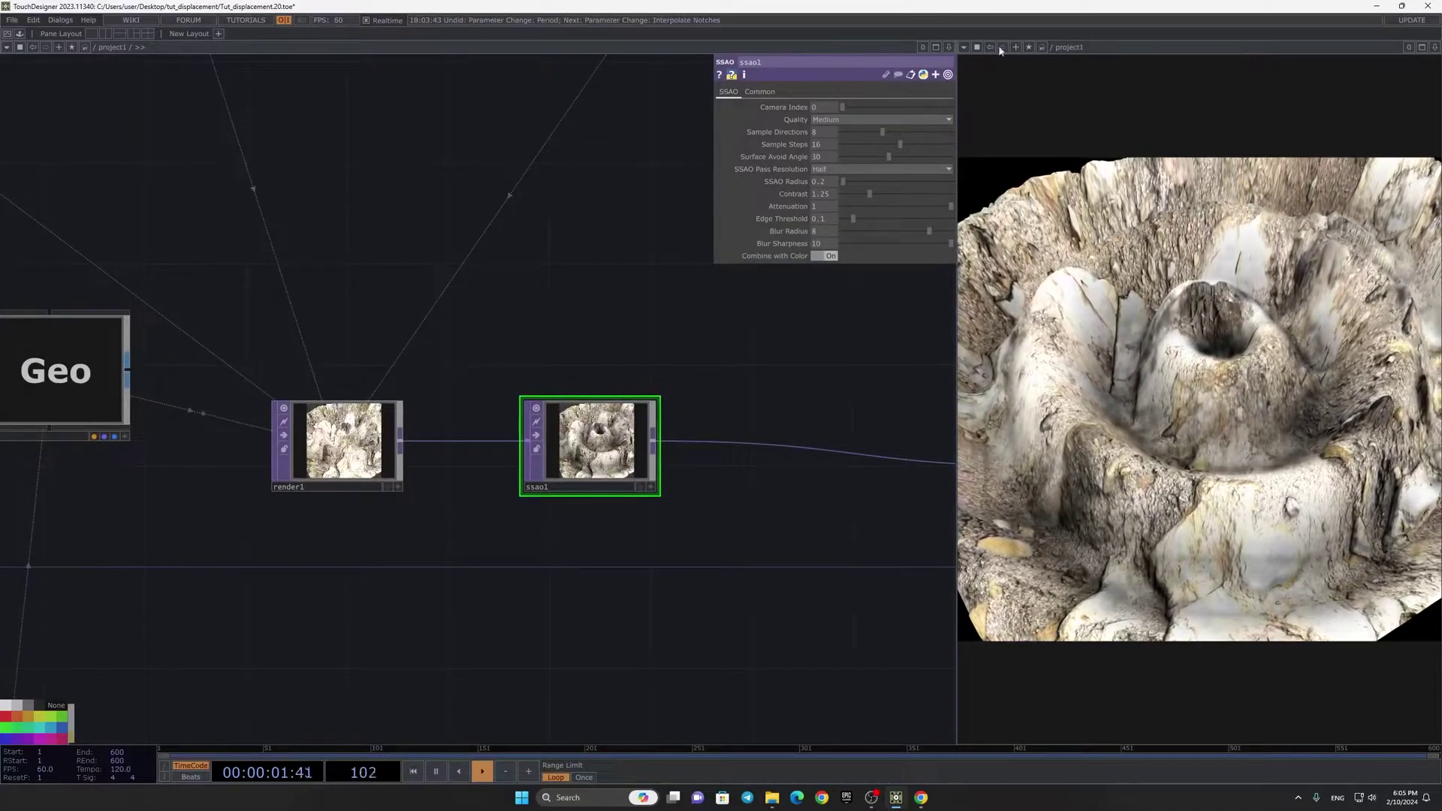
Step: Set ssao1 to 30 Sample Directions and Steps, Surface Avoid Angle 12, Full pass resolution, Contrast 1.46 and Edge Threshold 0.477, and lower Blur Radius
text(30)
click(825, 144)
text(3)
mouse_move(884, 157)
mouse_down()
mouse_move(829, 167)
mouse_move(838, 188)
mouse_move(840, 173)
mouse_up()
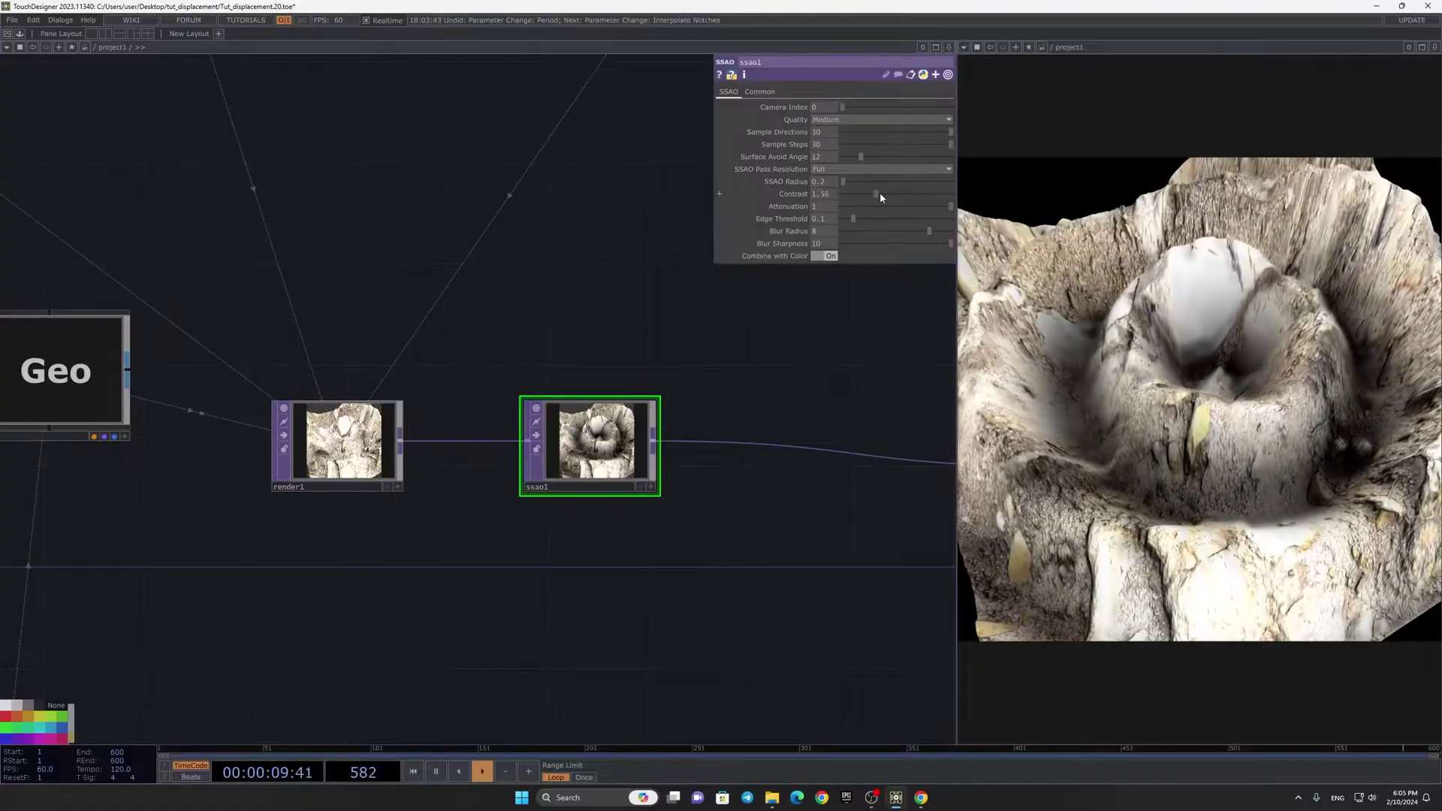
drag(899, 218, 864, 231)
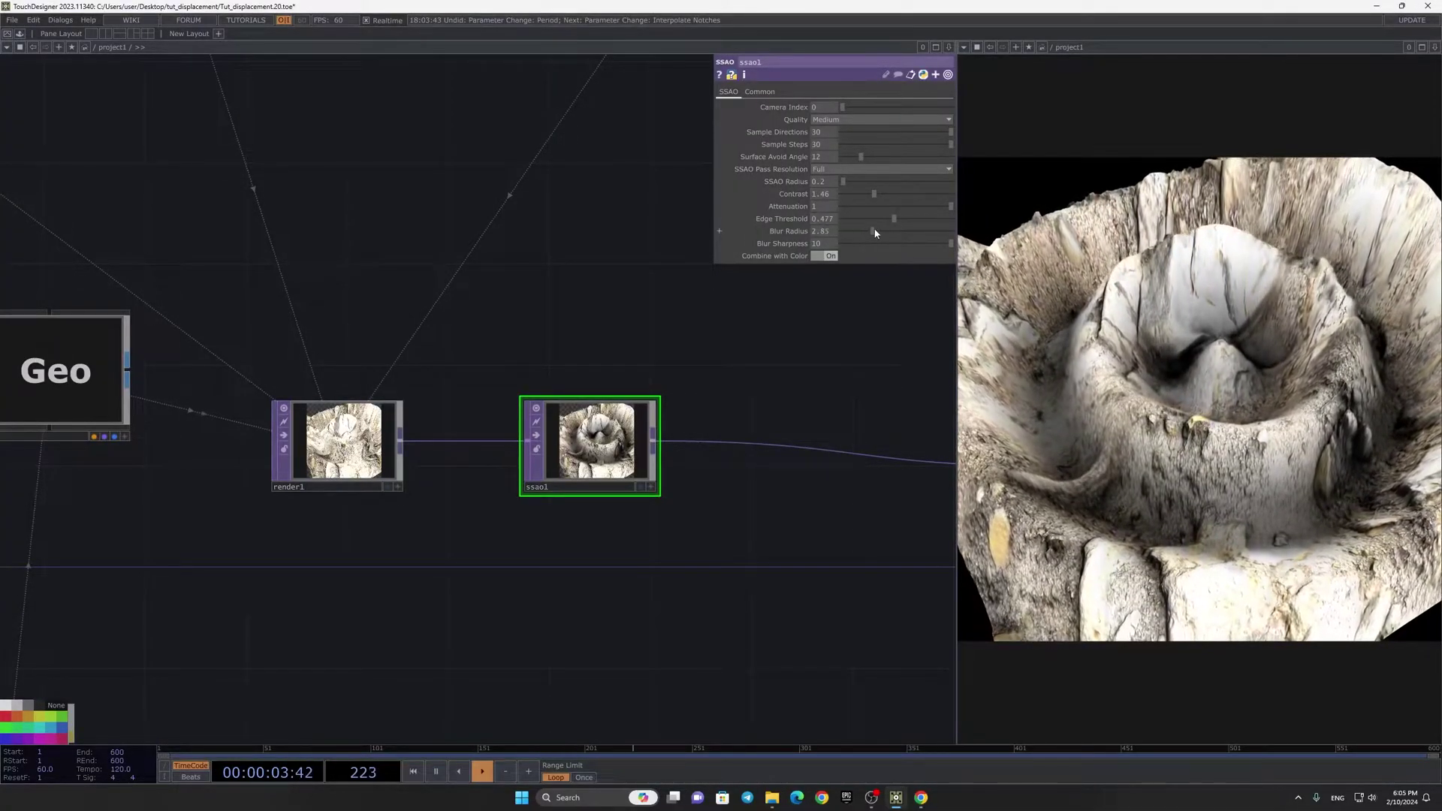
Step: Adjust the camera's angle on the terrain through cam1's own viewer, then deactivate that viewer
scroll(663, 366, down, 4)
scroll(653, 366, up, 2)
drag(650, 368, 689, 544)
scroll(689, 543, down, 4)
scroll(572, 354, up, 6)
scroll(593, 526, down, 1)
click(561, 517)
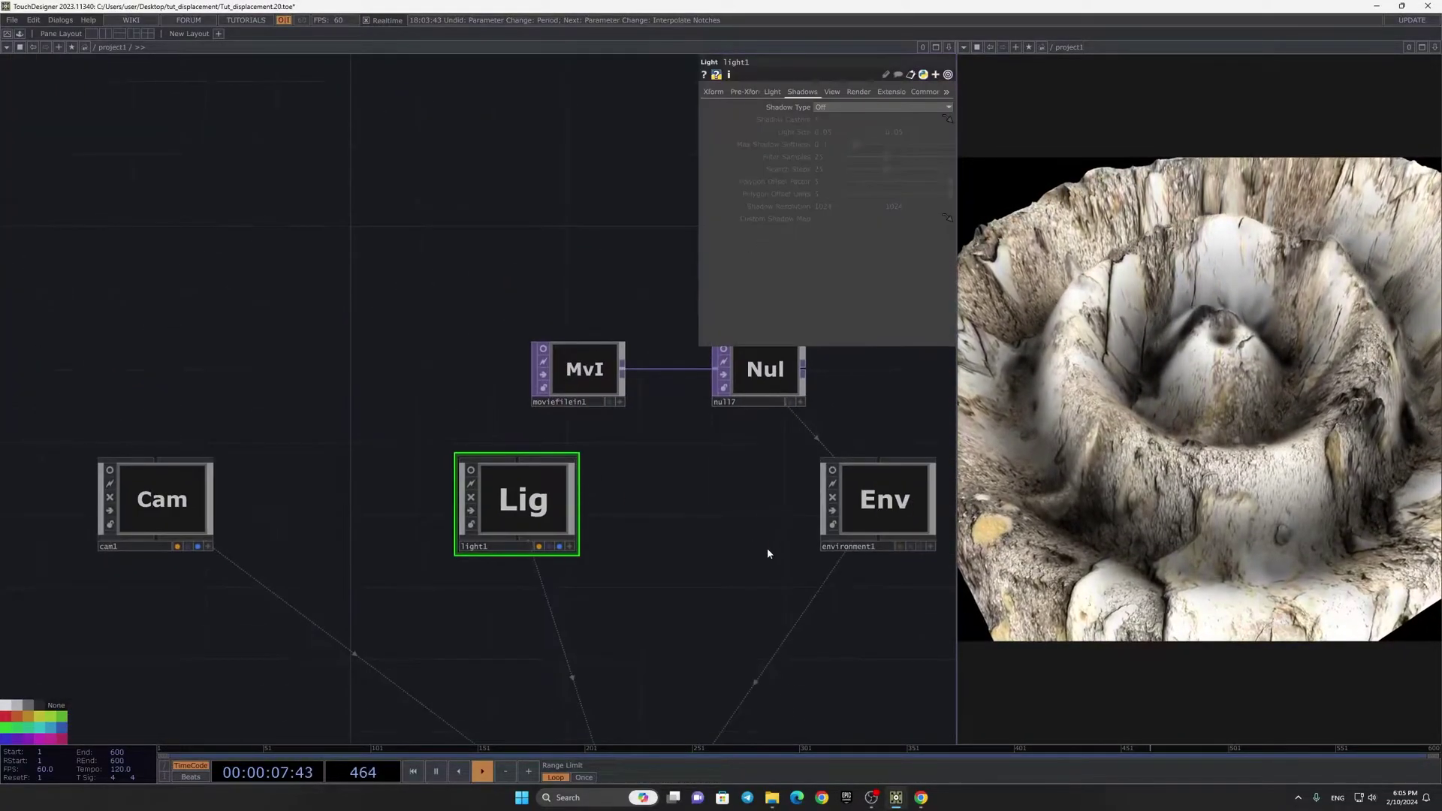
drag(467, 544, 563, 495)
scroll(567, 496, down, 3)
scroll(357, 492, up, 6)
click(578, 518)
mouse_move(479, 433)
mouse_down()
mouse_move(503, 455)
mouse_move(471, 438)
mouse_up()
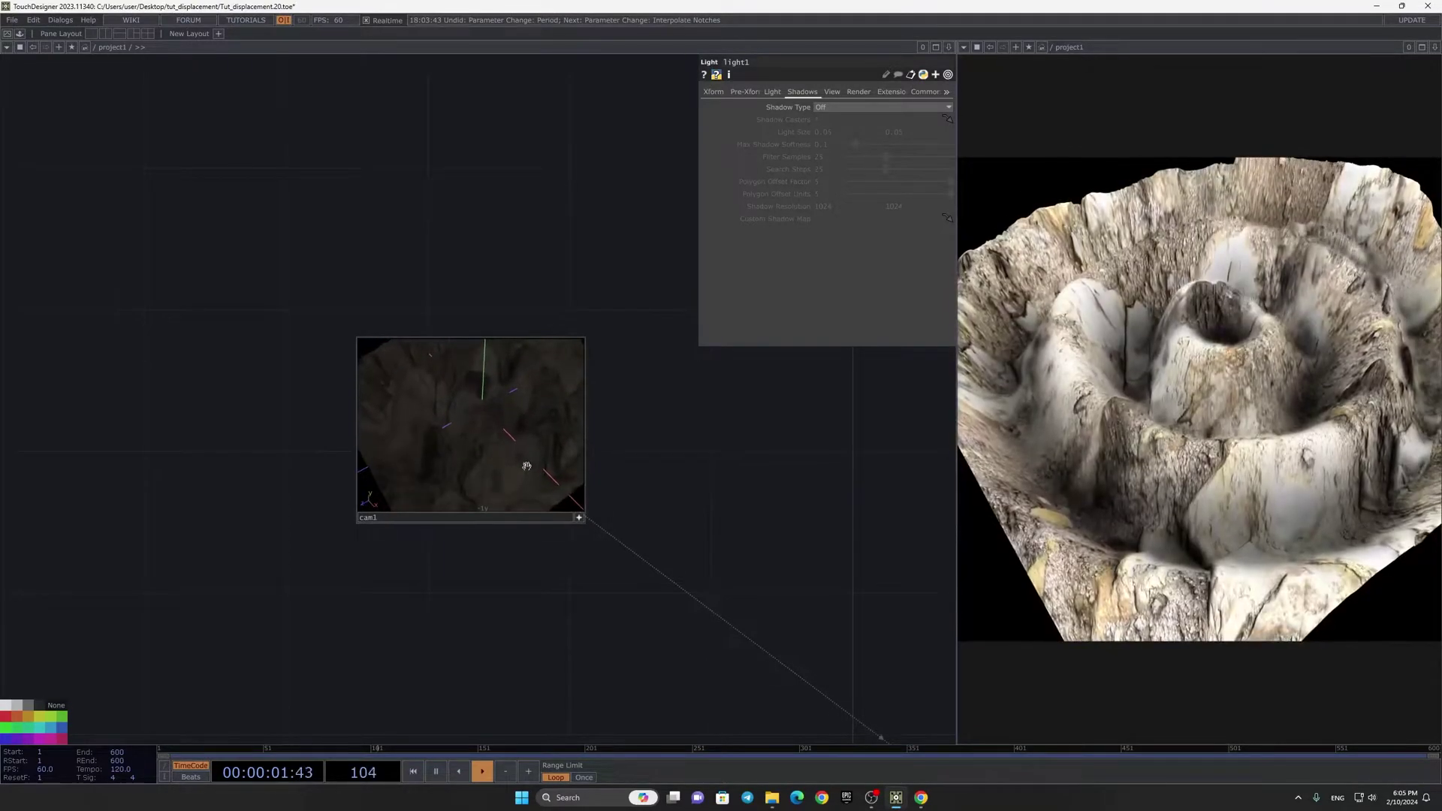
click(579, 517)
Step: Set ssao1's SSAO Radius to 0.05, Contrast to about 2.12 and Blur Radius to about 2.8
scroll(605, 412, down, 6)
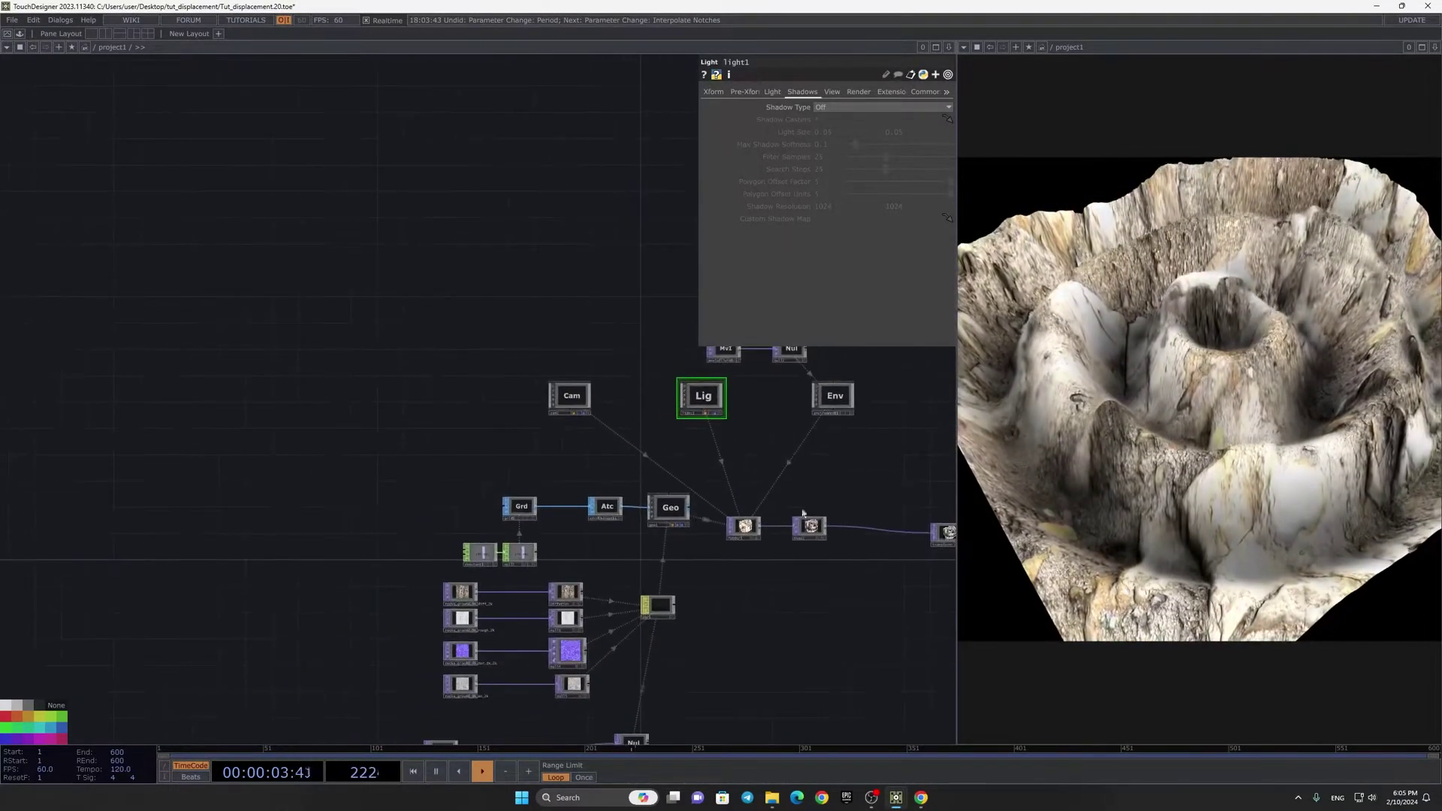
scroll(807, 496, up, 6)
click(816, 483)
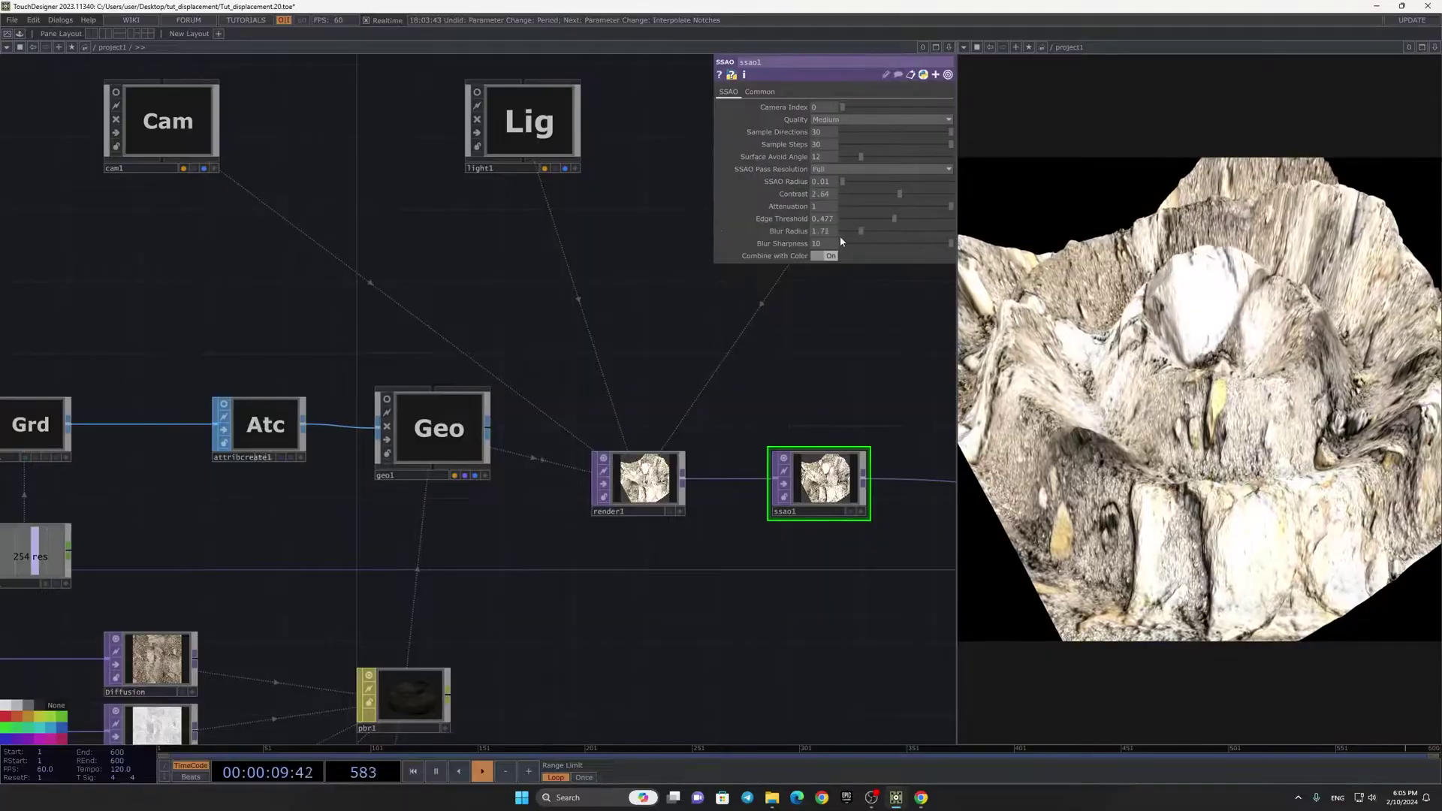
click(830, 181)
key(BackSpace)
text(5)
click(732, 313)
drag(899, 194, 889, 193)
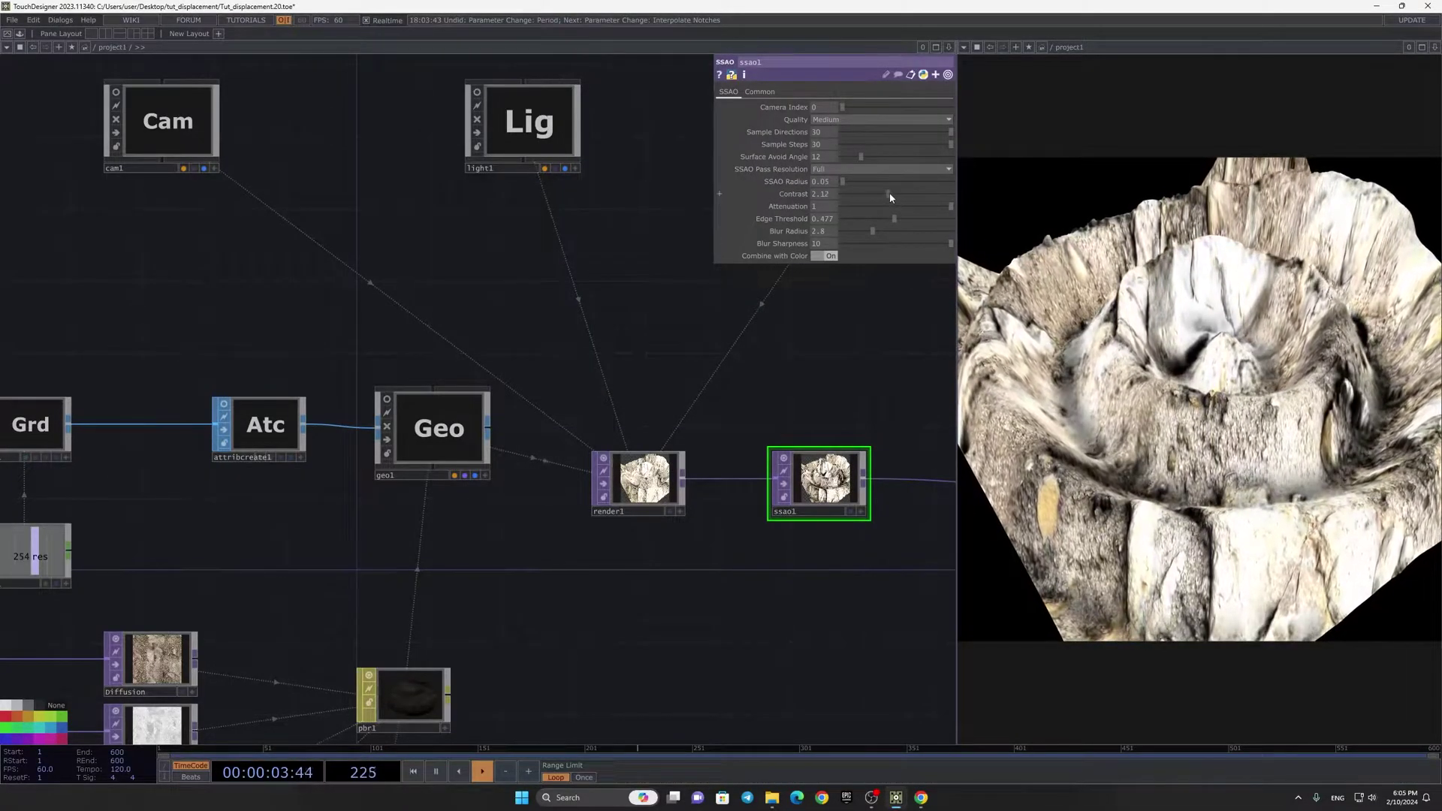
Step: Set the Dimmer of light1 to 4
click(171, 126)
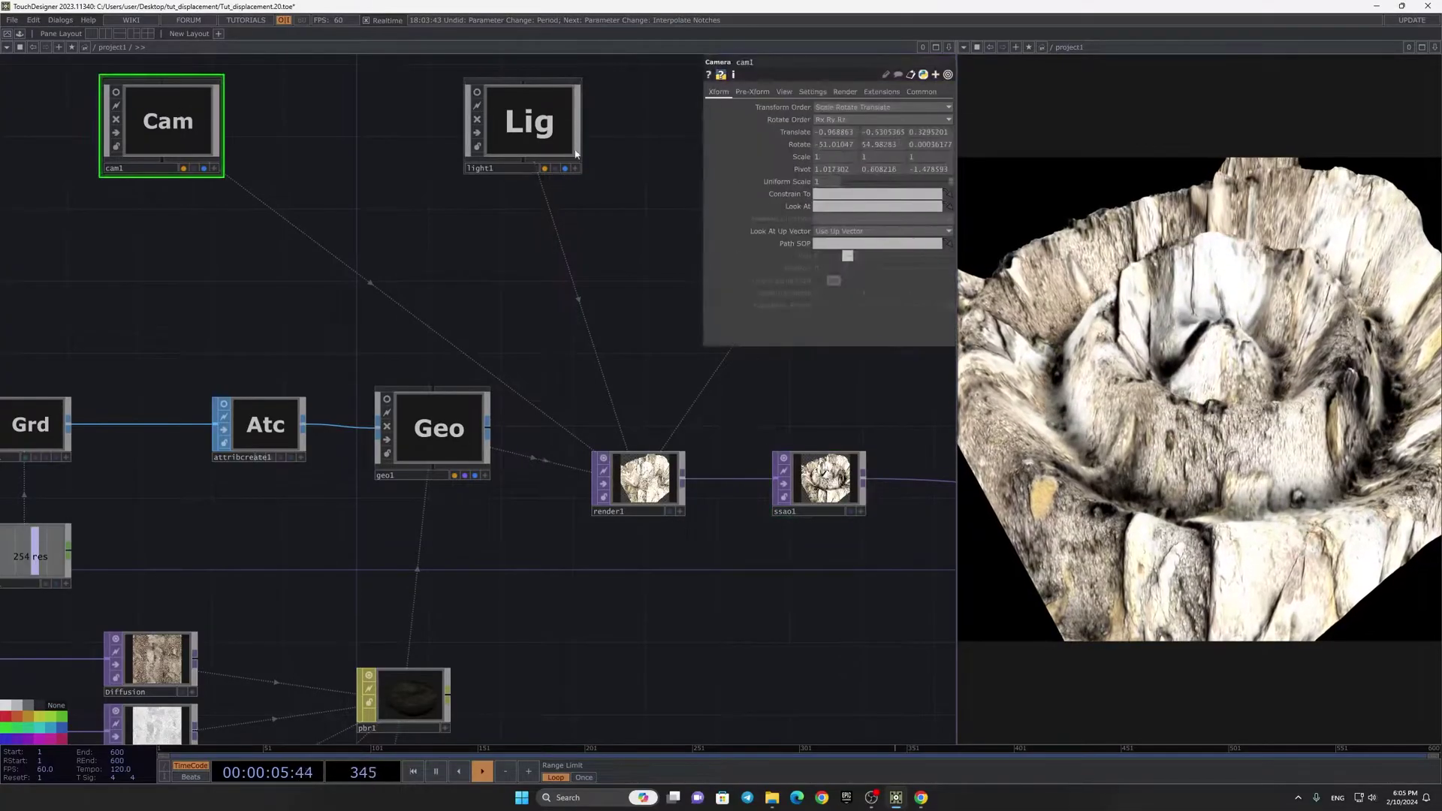
click(525, 124)
click(770, 91)
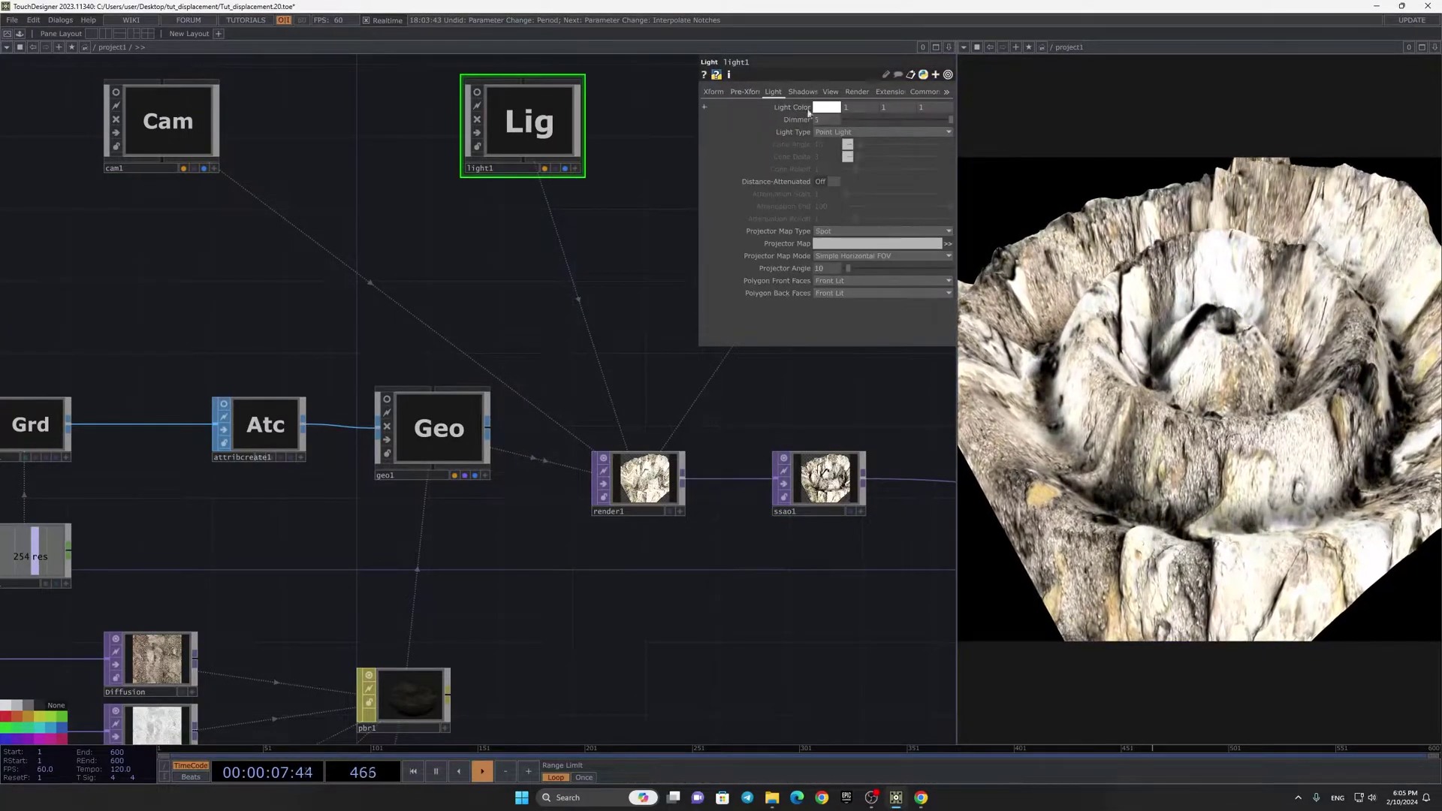
click(918, 121)
click(844, 122)
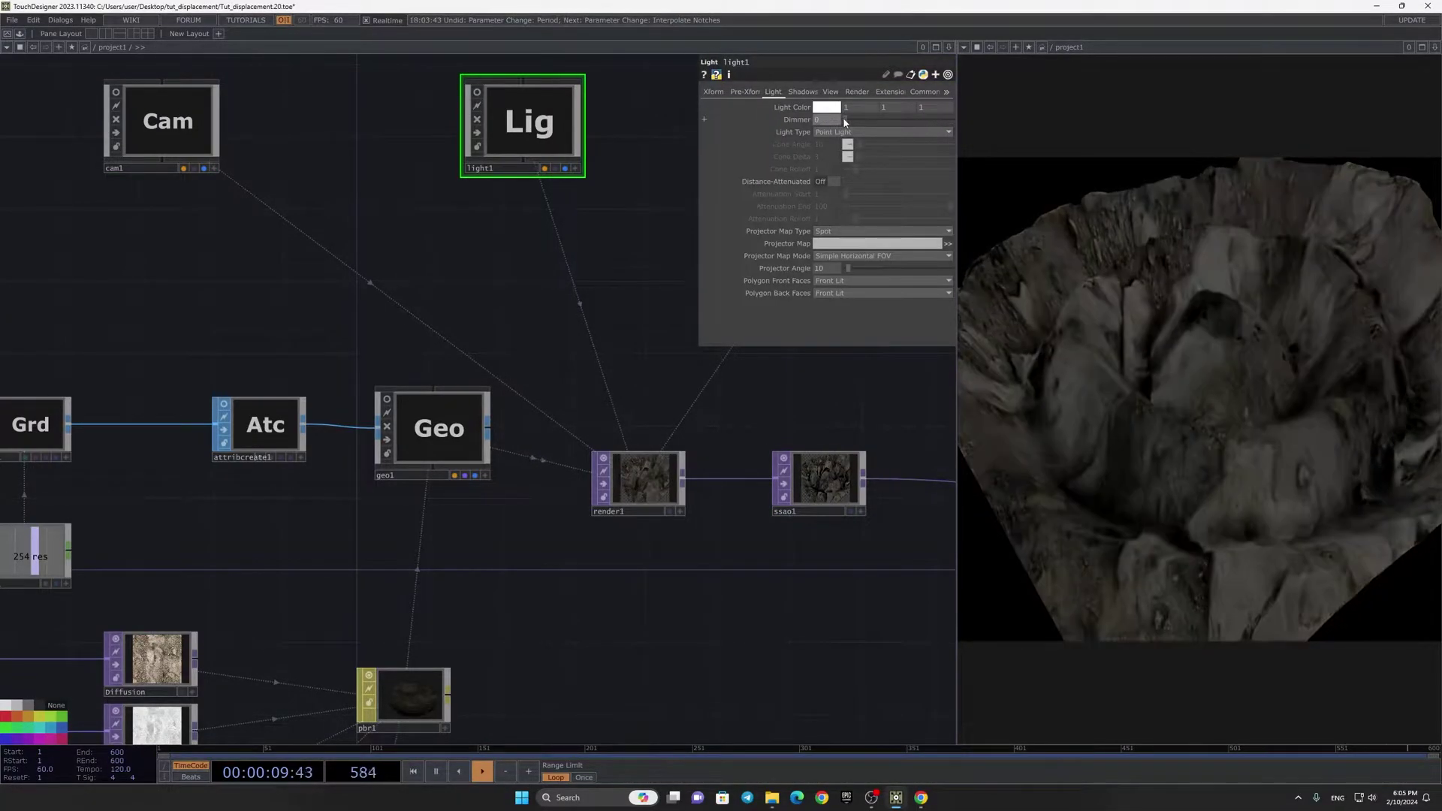
text(4)
key(Return)
Step: Set ssao1's Contrast to 2.49 and its Blur Radius to 0
middle_drag(640, 282, 774, 434)
click(774, 435)
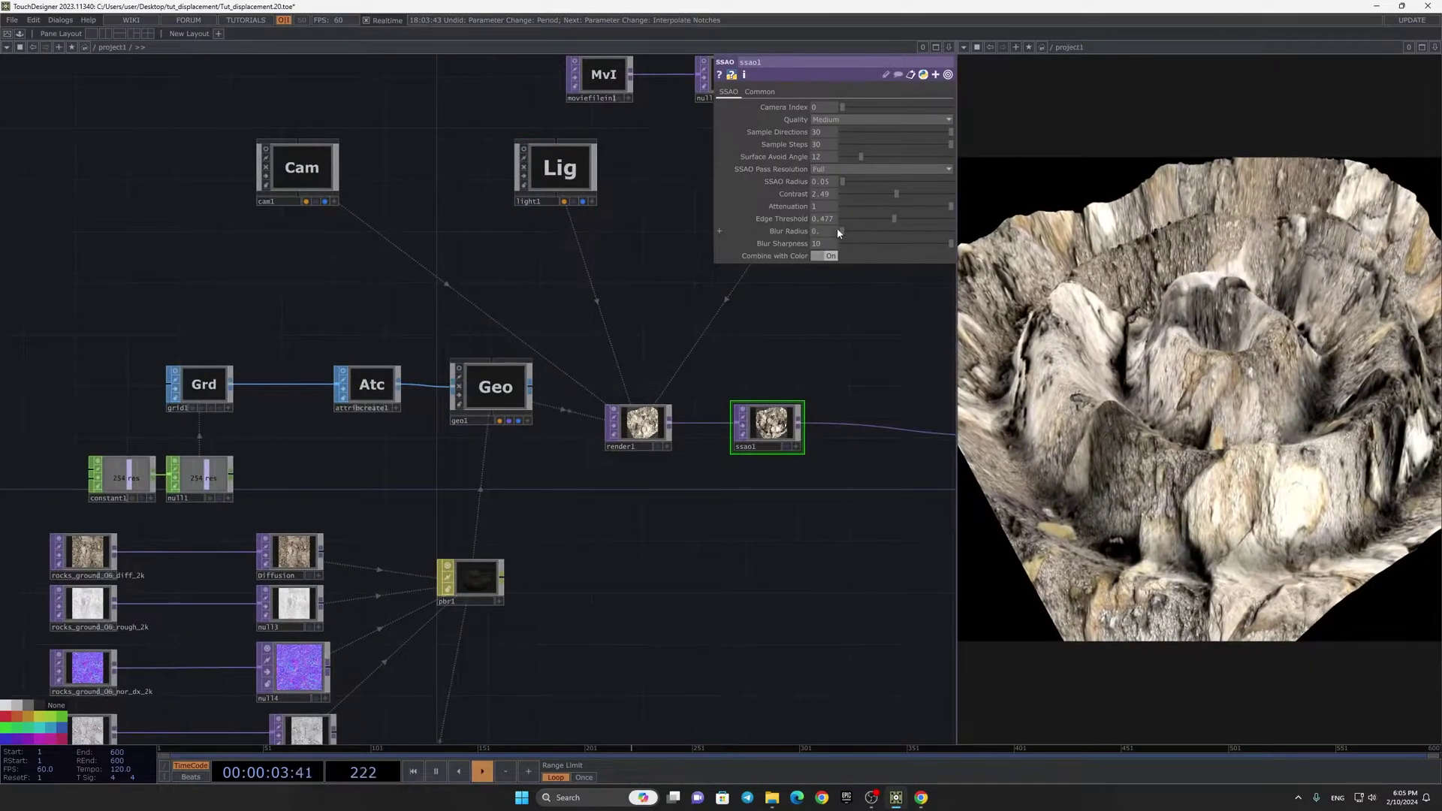
drag(839, 234, 837, 234)
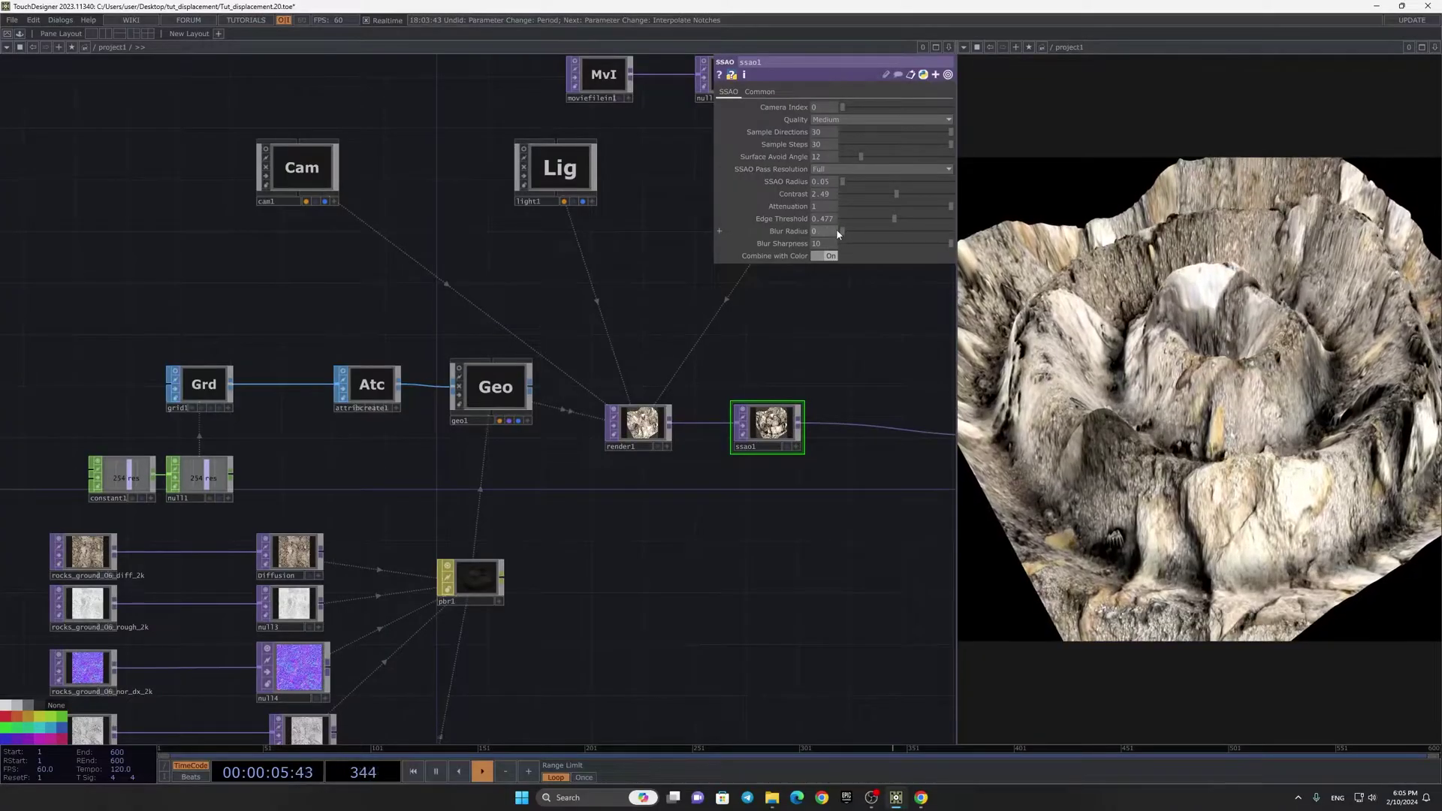
Step: Shift the camera's view of the terrain slightly through cam1's own viewer, then deactivate that viewer
middle_drag(452, 263, 422, 271)
scroll(422, 270, up, 3)
click(467, 324)
drag(422, 281, 425, 291)
click(467, 323)
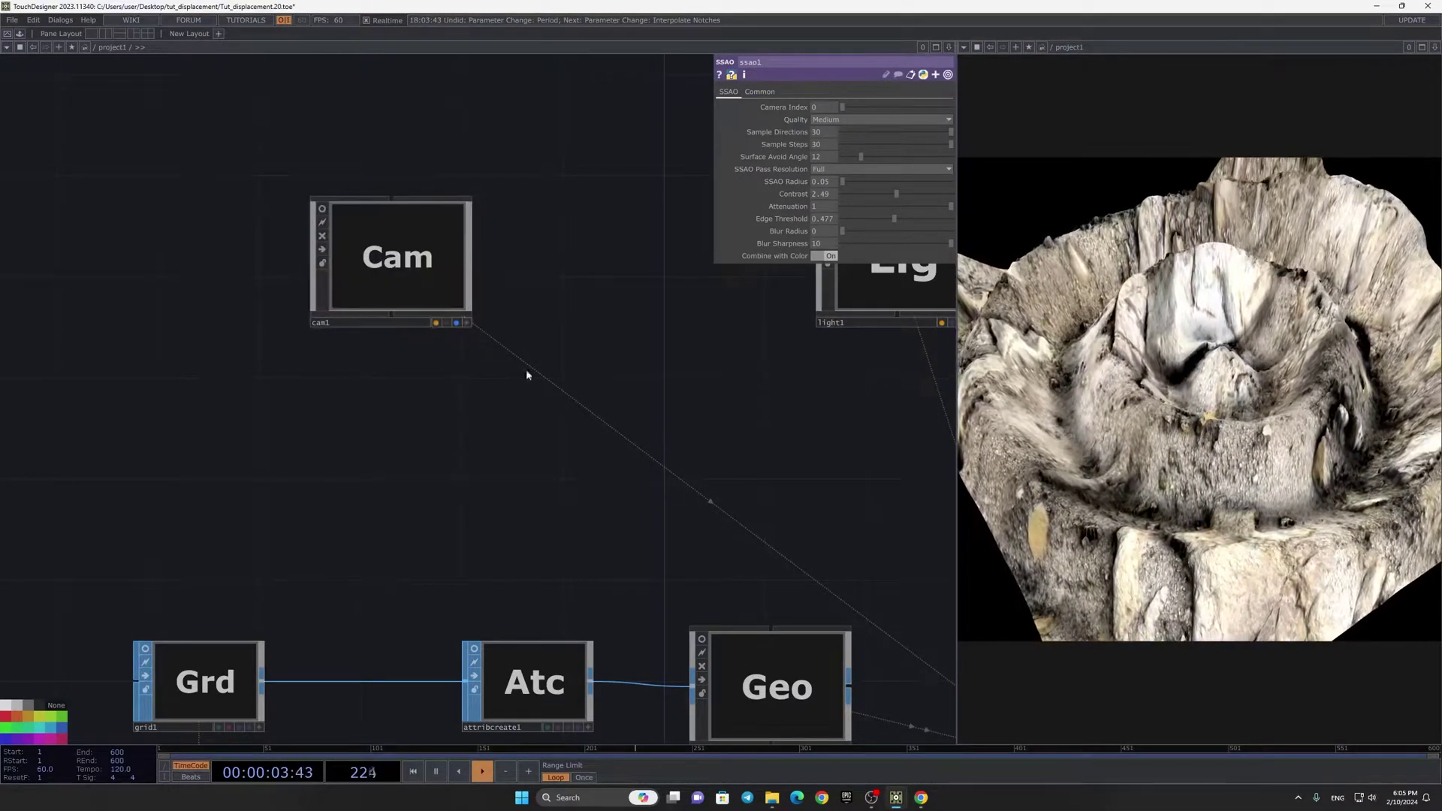
Step: Adjust the SSAO Radius of ssao1 to refine the occlusion shading in the terrain's crevices
scroll(485, 343, down, 2)
drag(727, 390, 713, 260)
scroll(656, 234, down, 3)
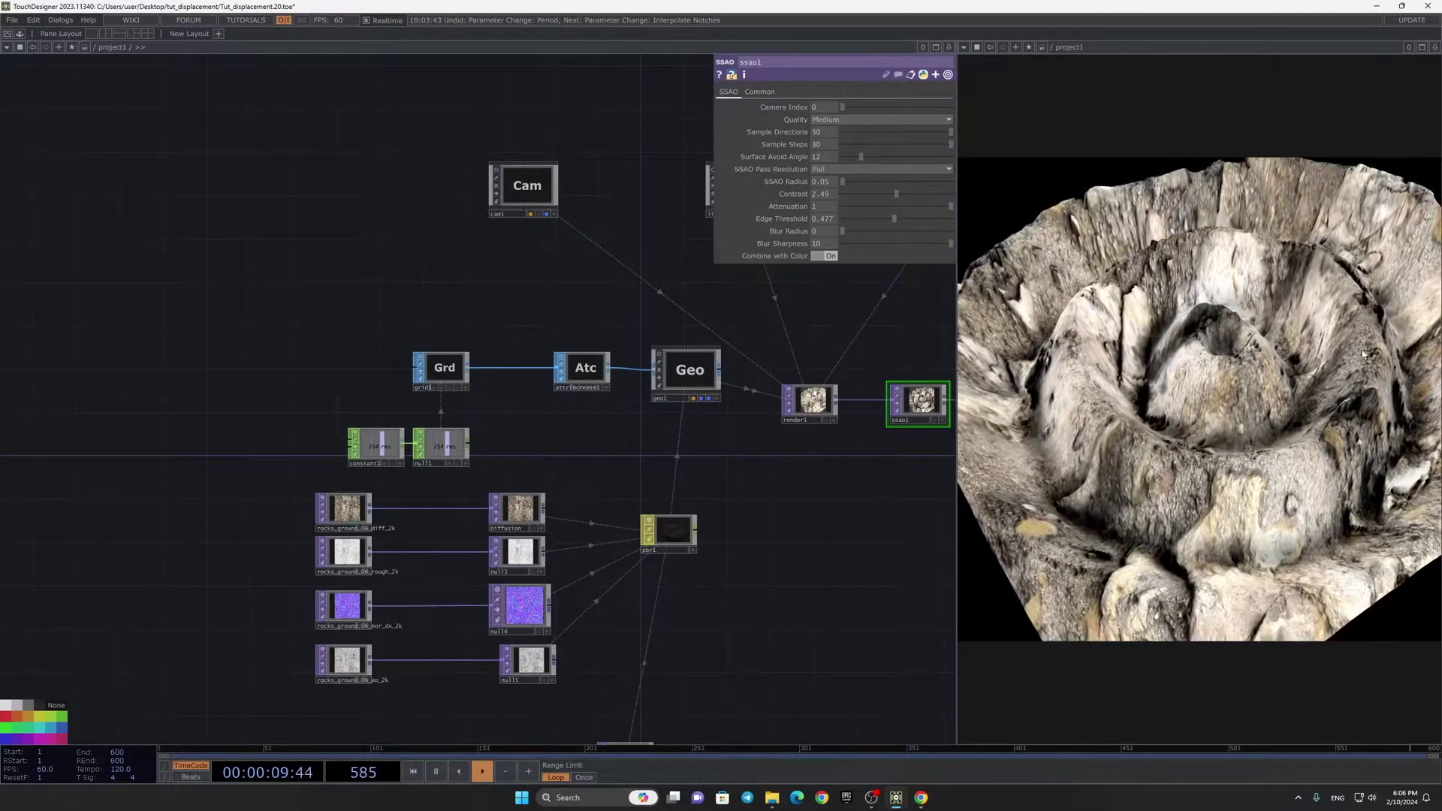
scroll(939, 401, up, 3)
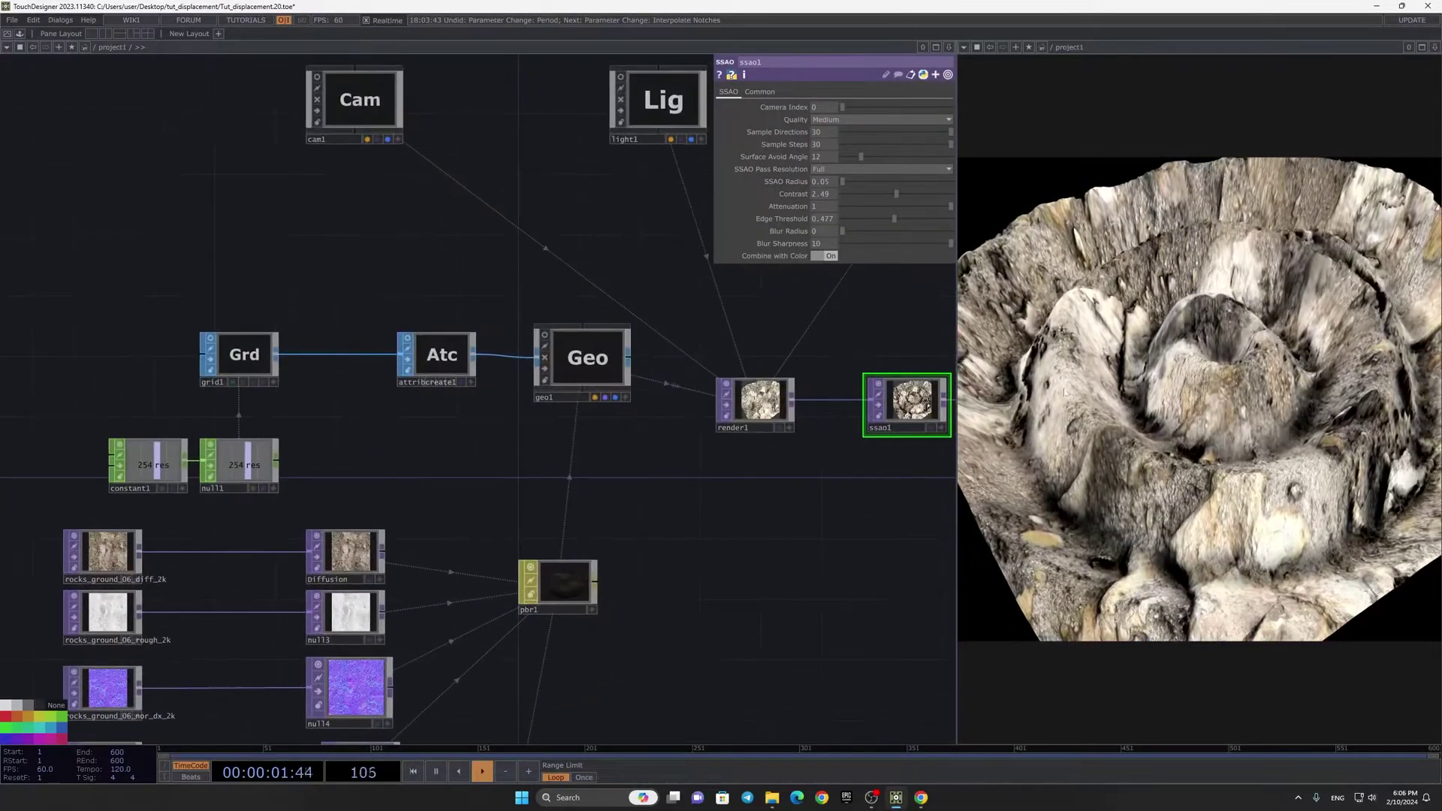
scroll(925, 407, up, 3)
click(827, 181)
key(BackSpace)
text(1)
key(super)
key(super)
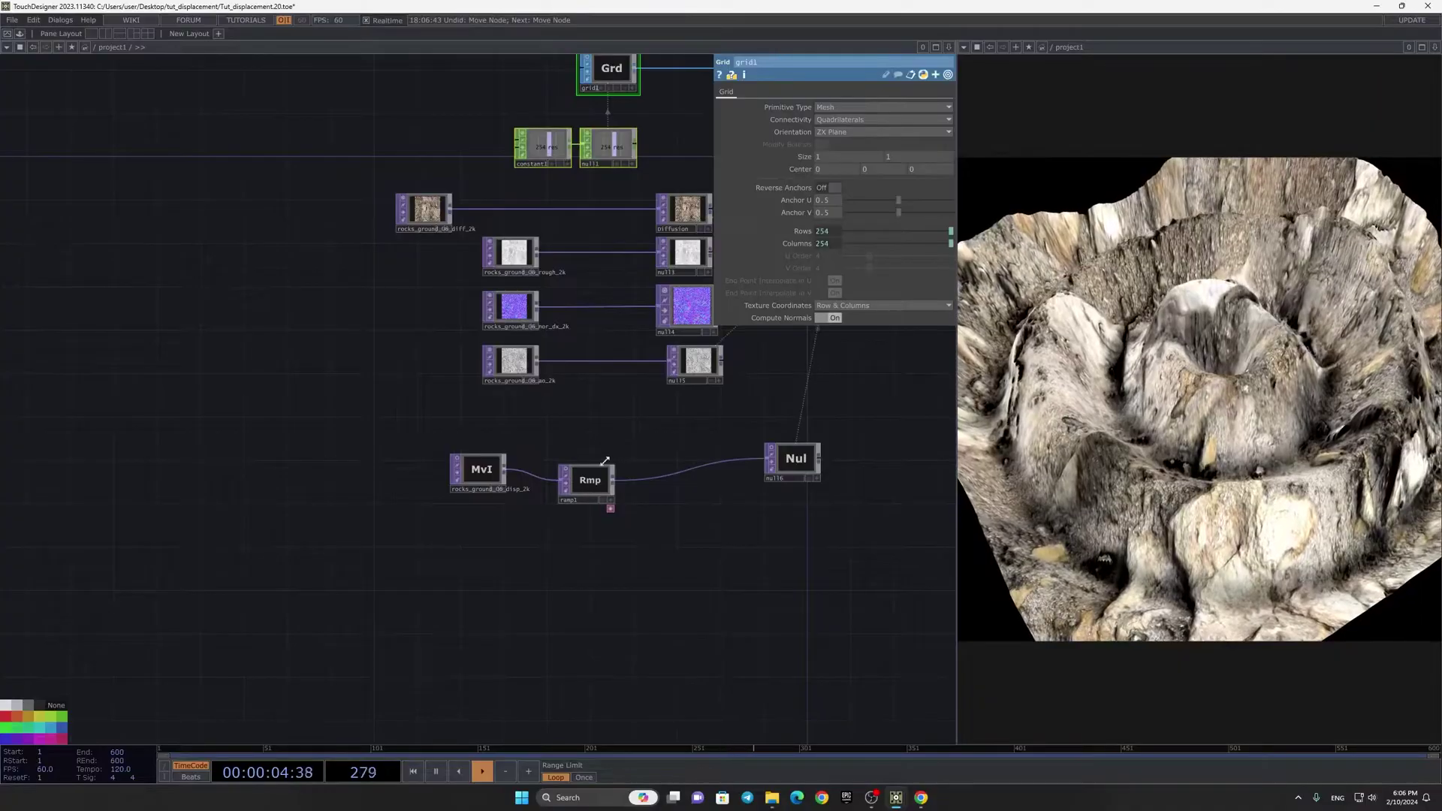
Step: Duplicate ramp1 and place the copy next to the diffuse texture branch
scroll(589, 452, up, 3)
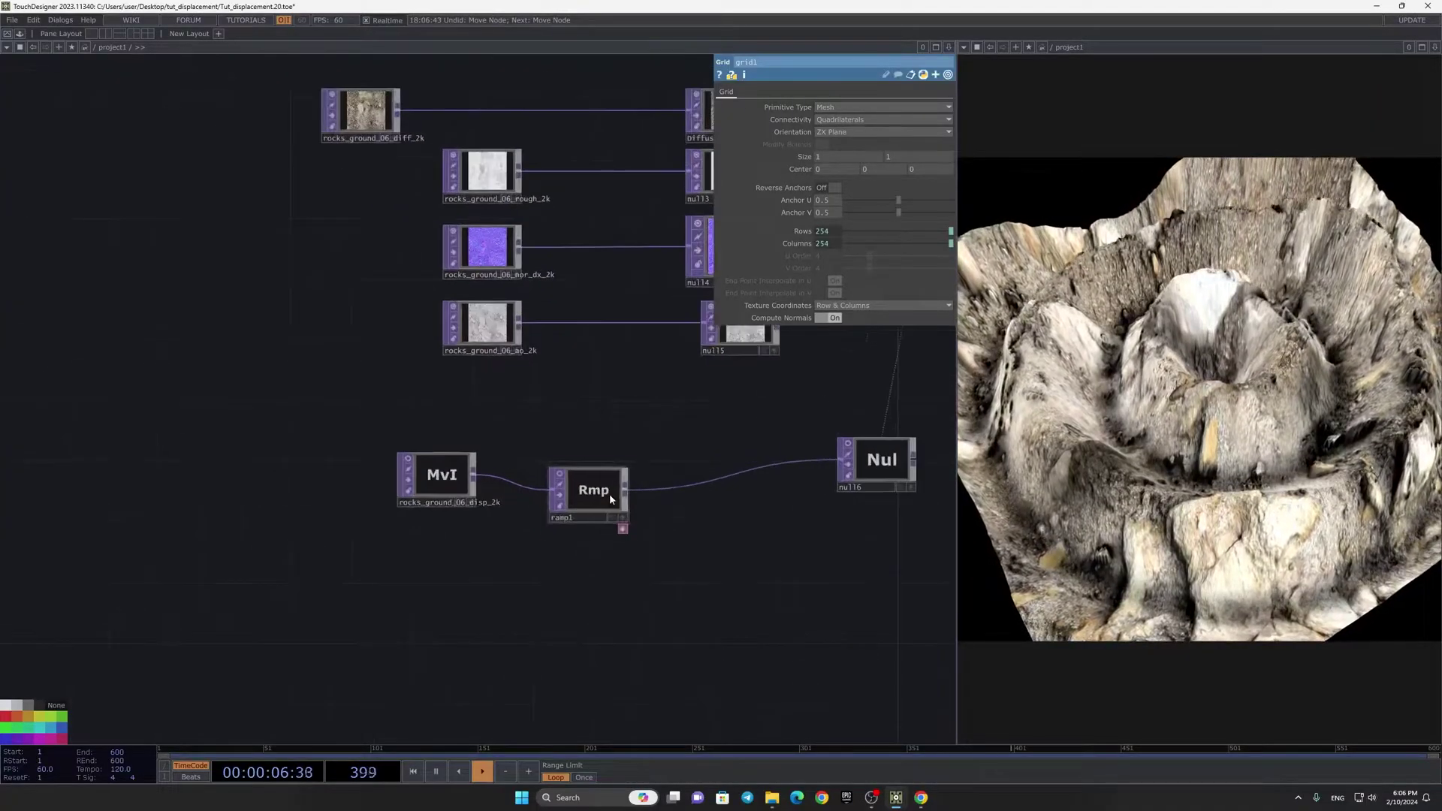
click(610, 493)
key(ctrl+c)
key(ctrl+v)
drag(717, 614, 643, 656)
scroll(638, 661, down, 3)
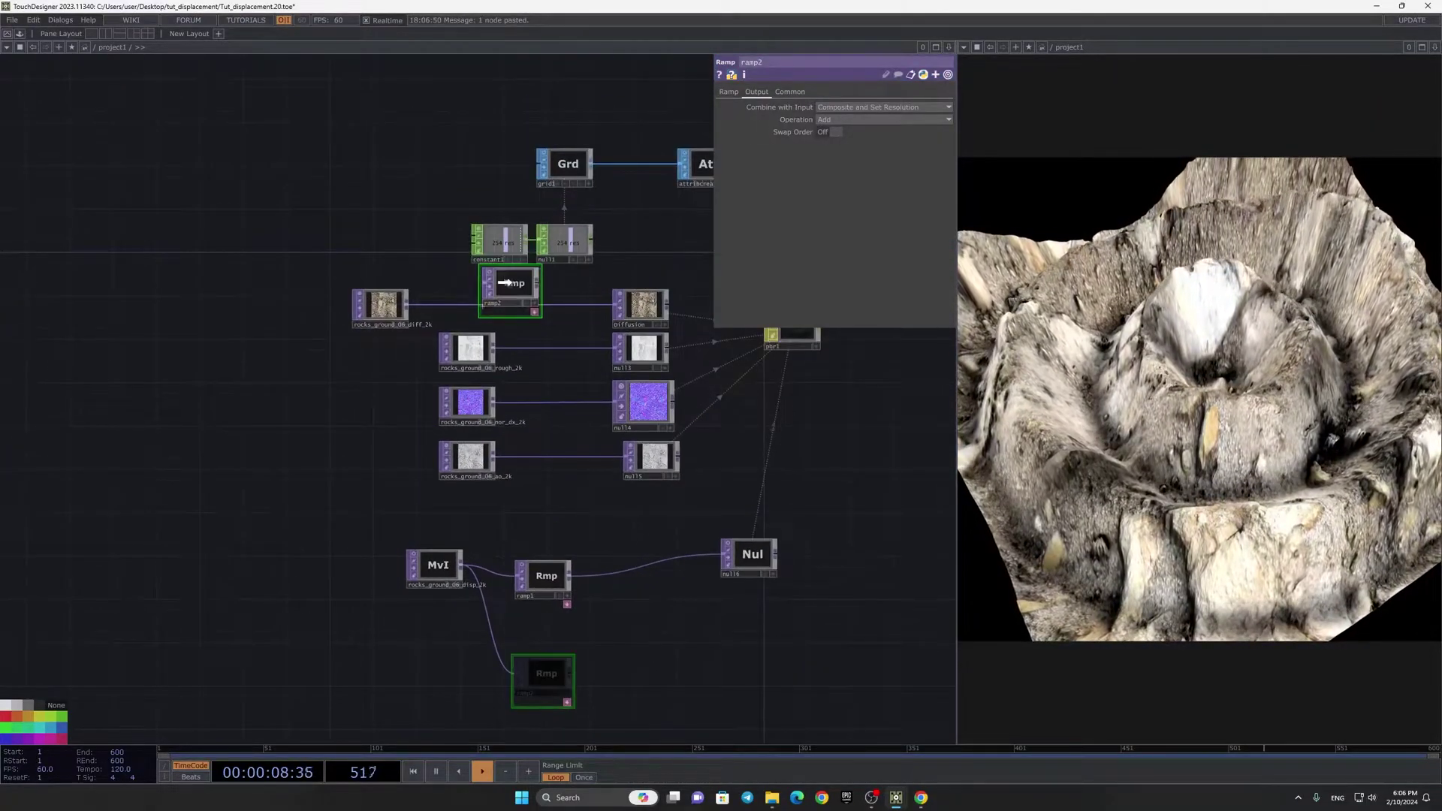
drag(505, 281, 516, 291)
Step: Set the duplicated ramp's Combine with Input option to Set Resolution Only
scroll(482, 270, up, 5)
scroll(503, 299, down, 2)
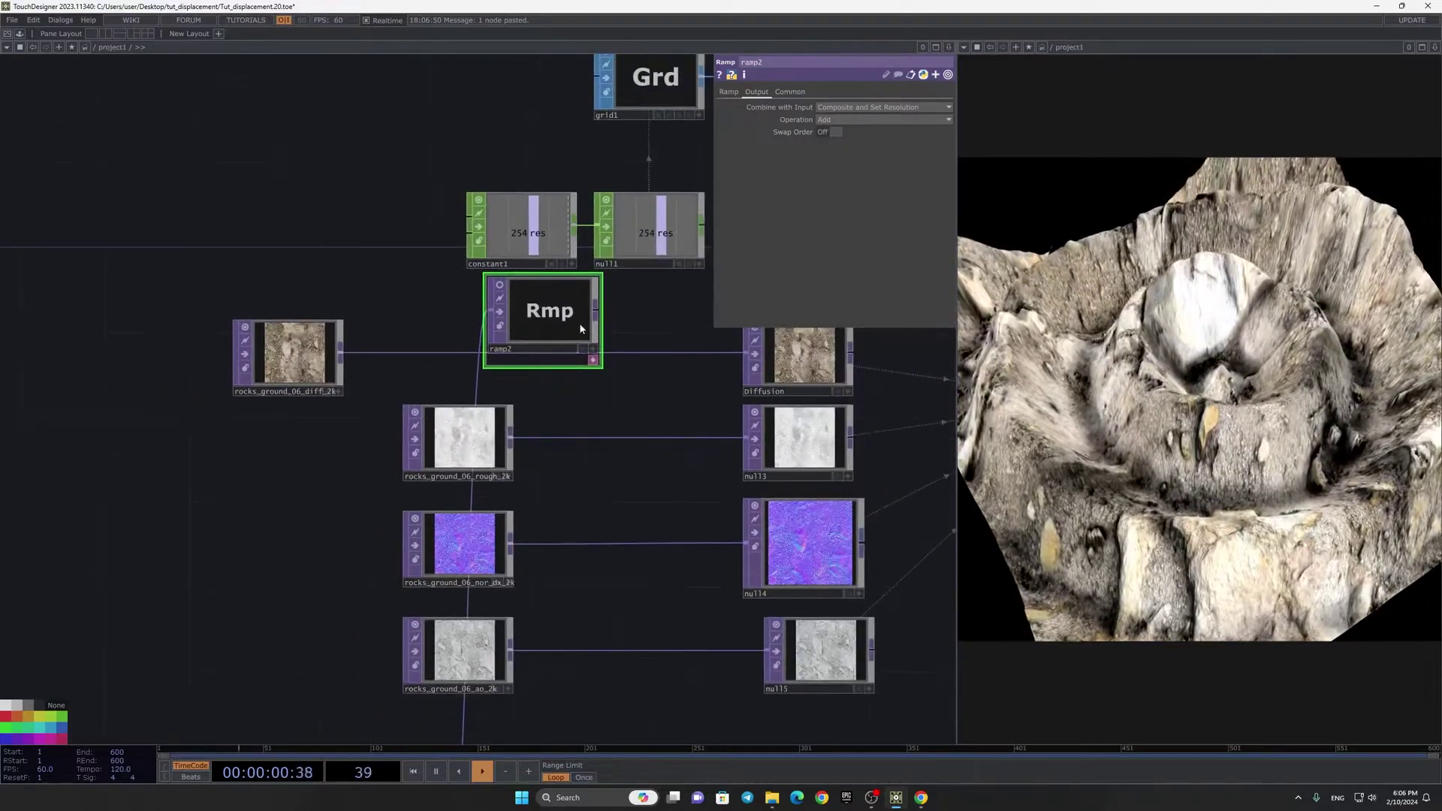
scroll(590, 259, up, 5)
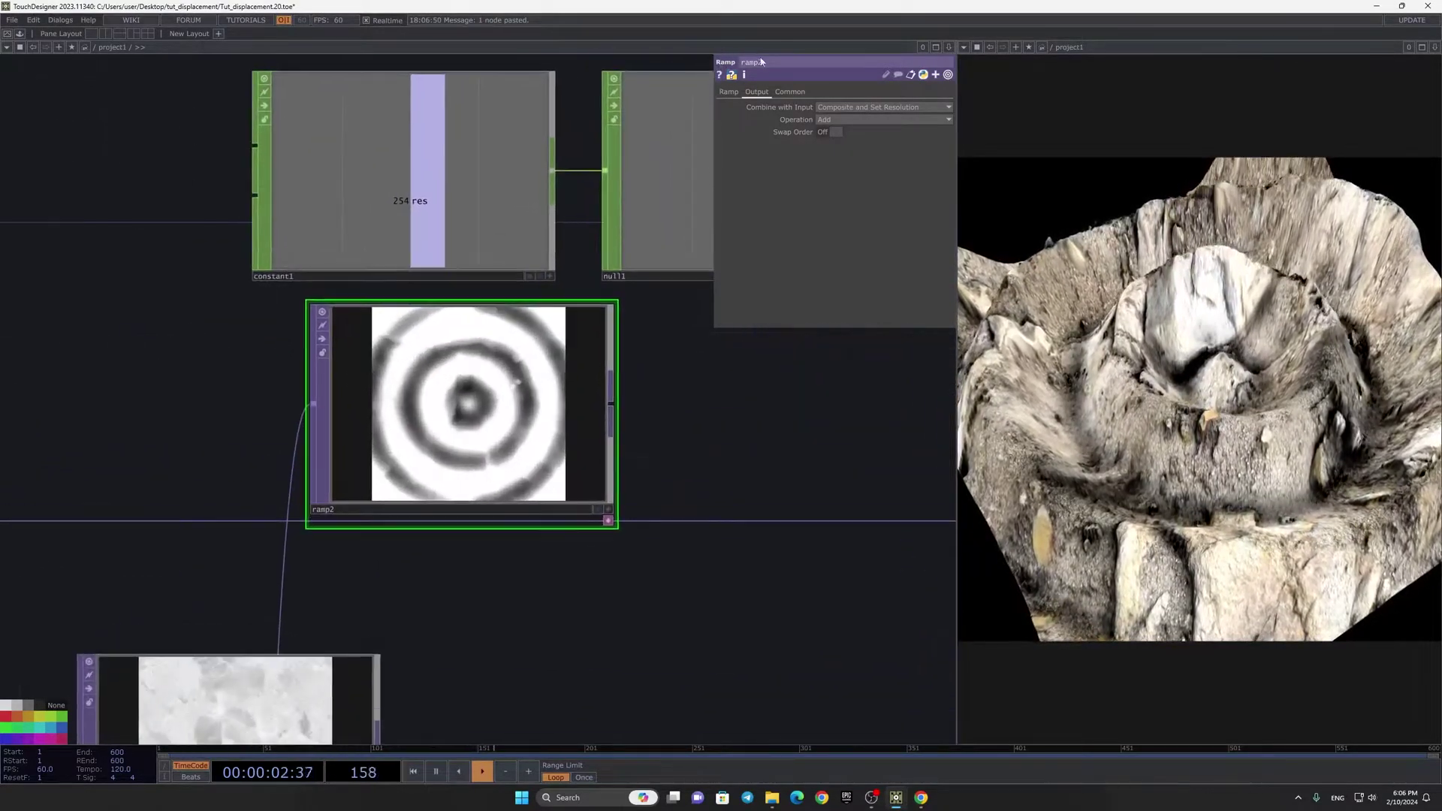
click(851, 119)
Step: Move ramp2 beside the diffuse texture and add a Level TOP after its output
scroll(573, 193, down, 5)
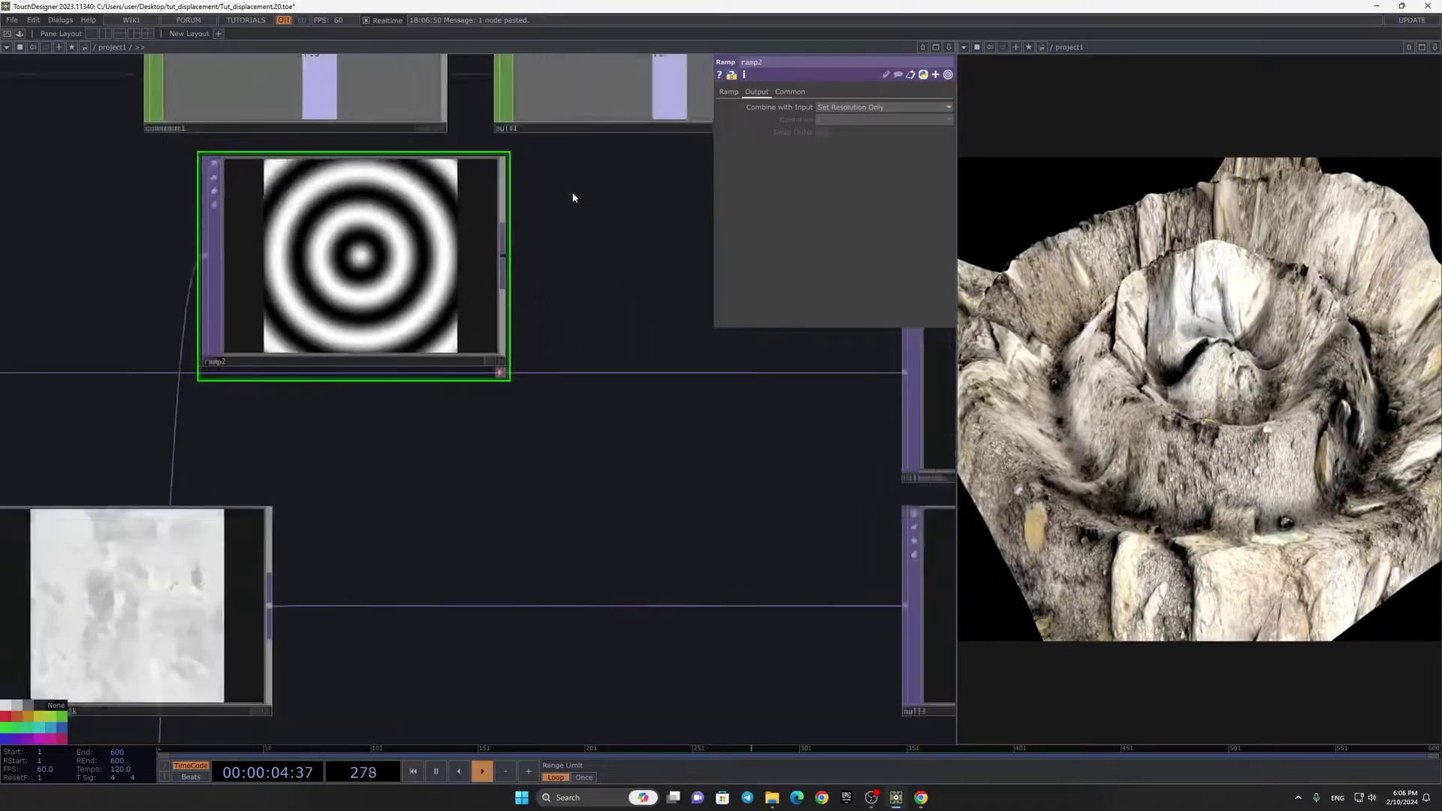
drag(466, 162, 383, 207)
click(204, 212)
click(384, 212)
click(551, 230)
text(lev)
click(422, 256)
click(561, 233)
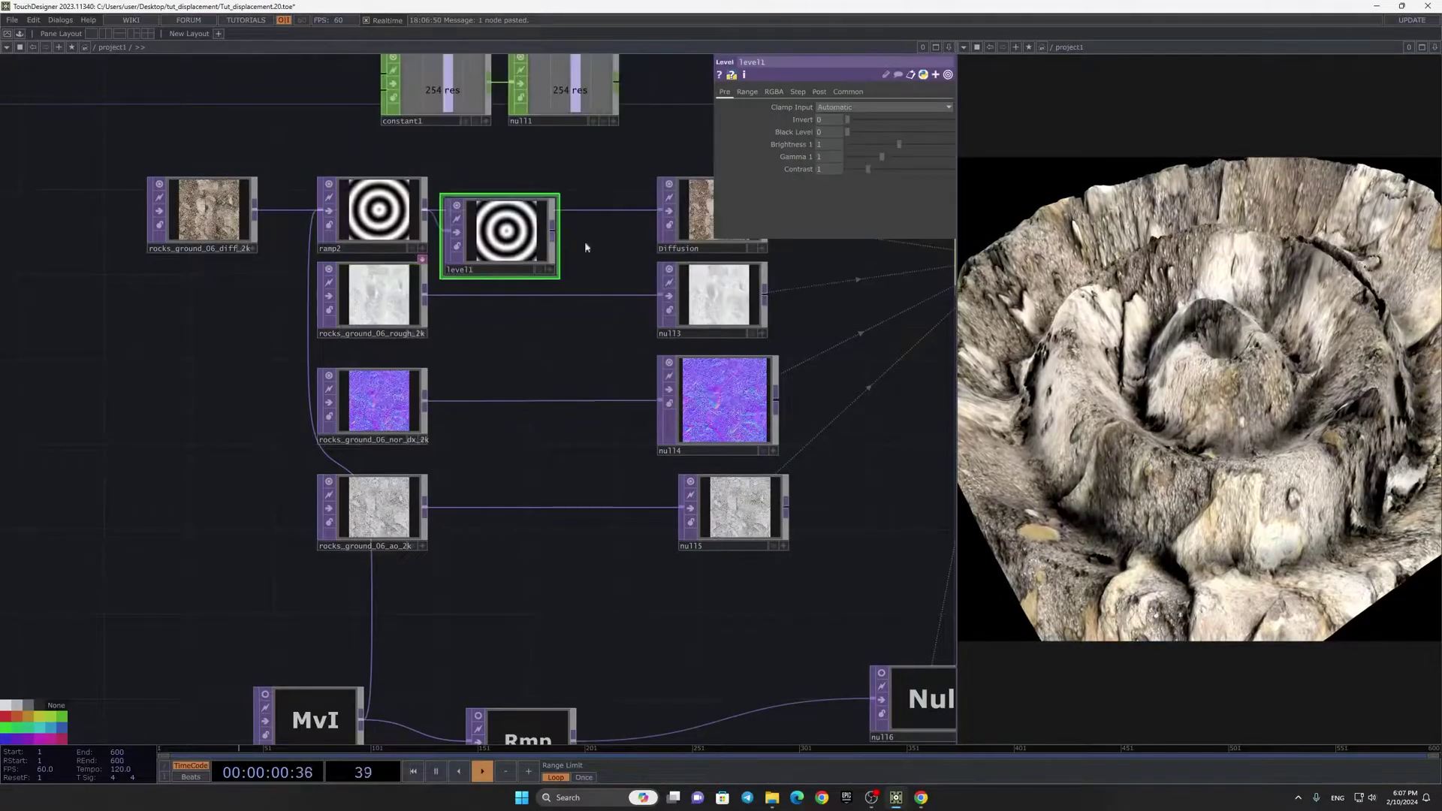
Step: Rearrange the texture nodes so ramp2 and level1 sit between the diffuse connection and the lowered roughness, normal and AO rows
scroll(571, 345, down, 5)
right_drag(503, 448, 665, 309)
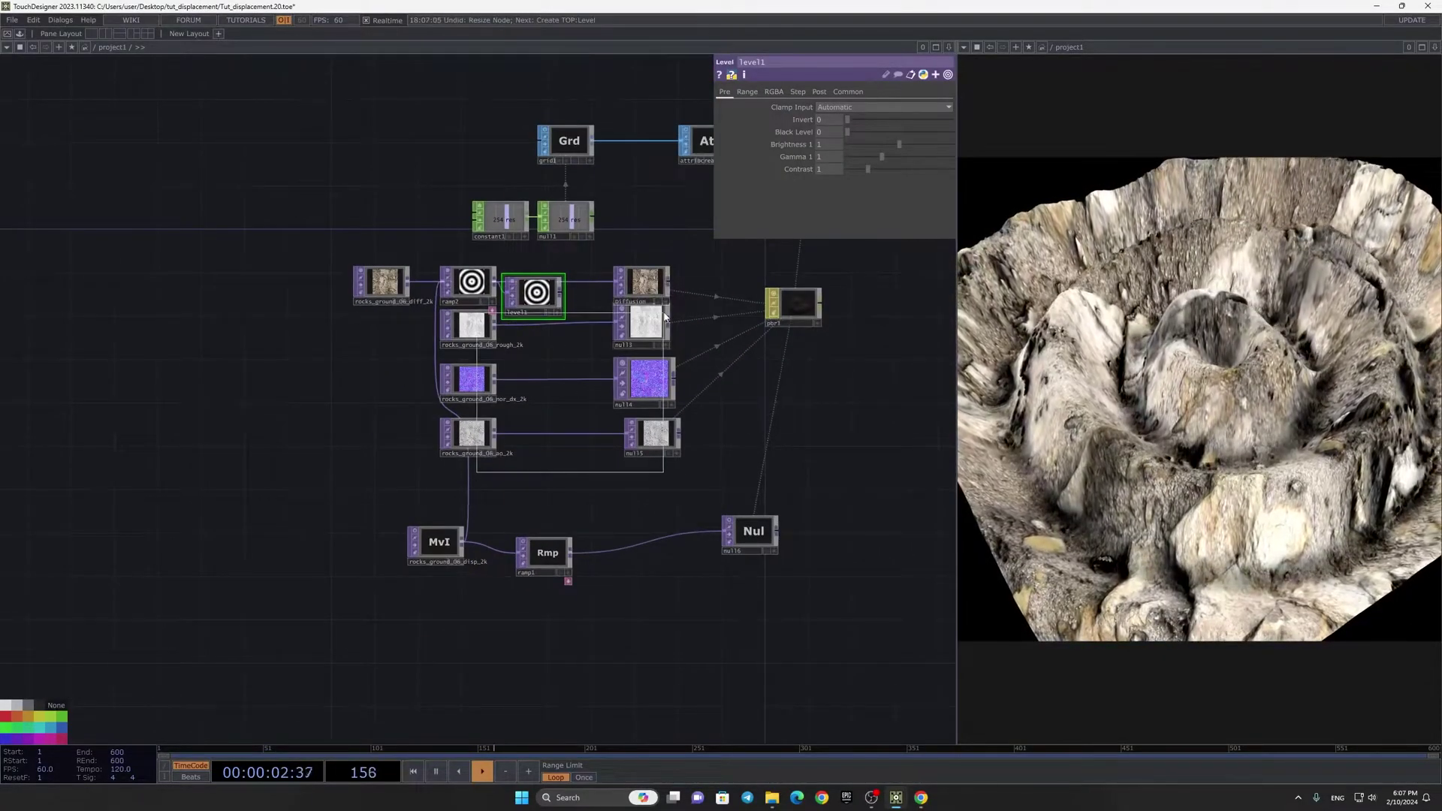
drag(645, 323, 667, 367)
drag(459, 284, 428, 317)
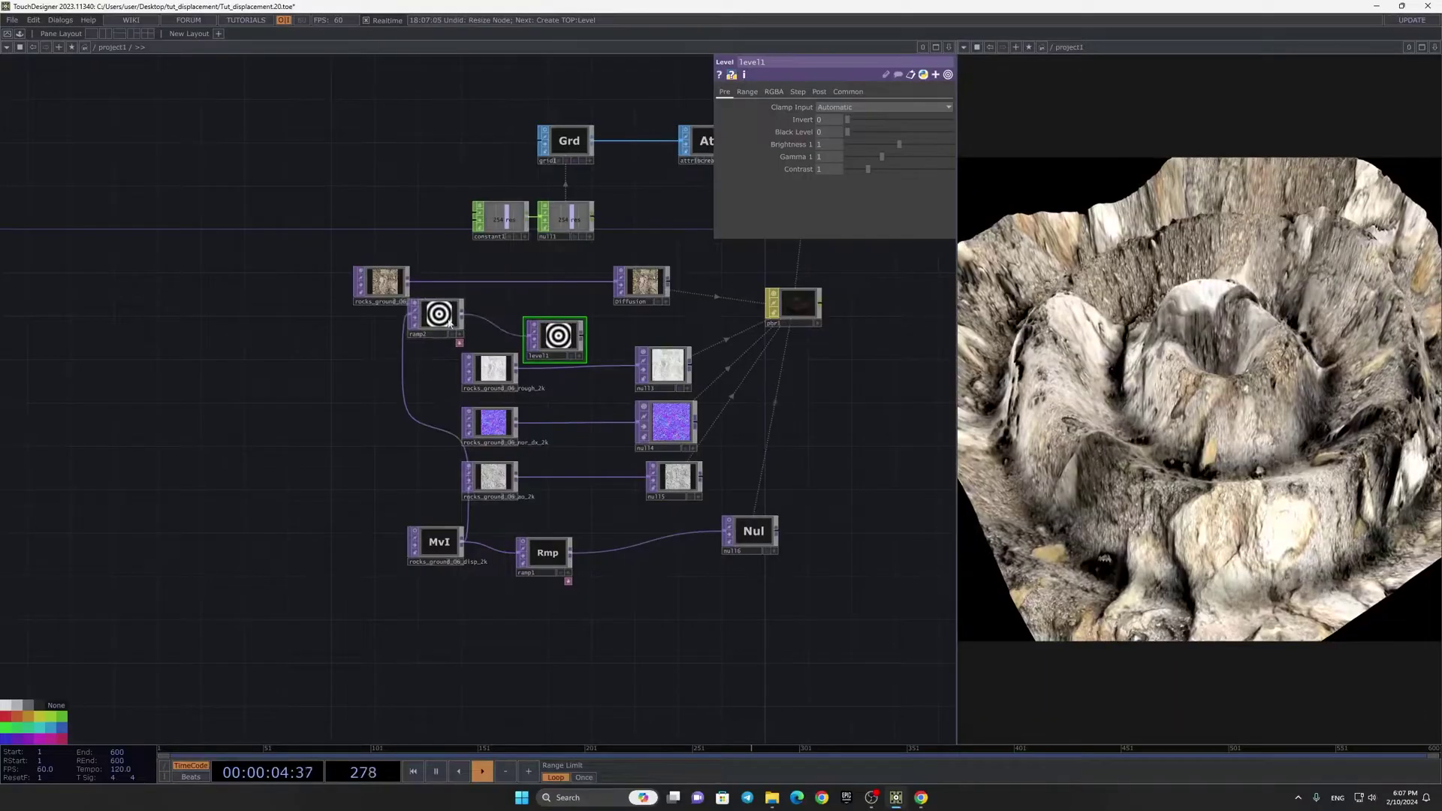
drag(560, 332, 526, 311)
drag(661, 290, 714, 279)
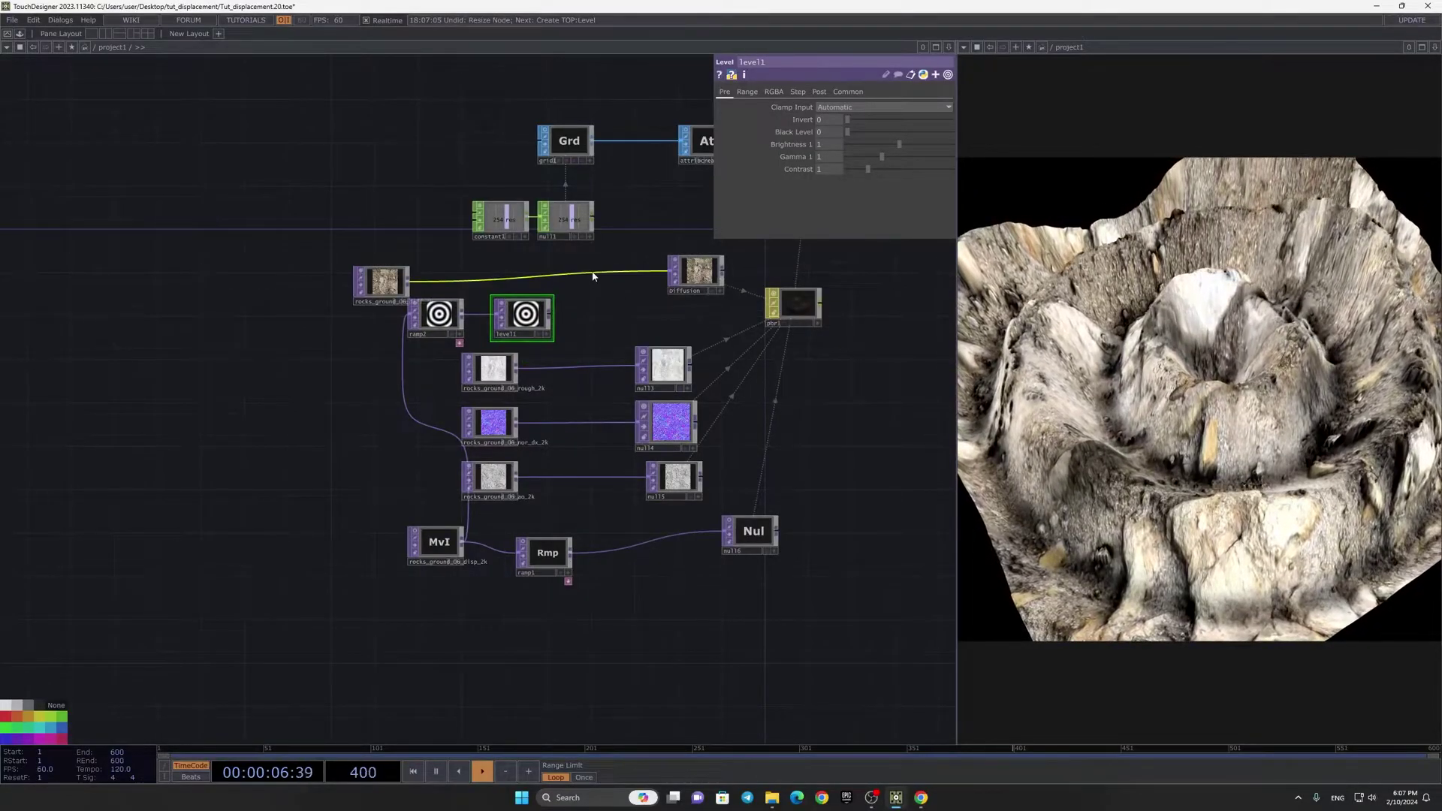
Step: Insert a Multiply TOP between the diffuse texture and the Diffusion null, and connect level1 as its second input
right_click(593, 273)
click(608, 265)
text(mul)
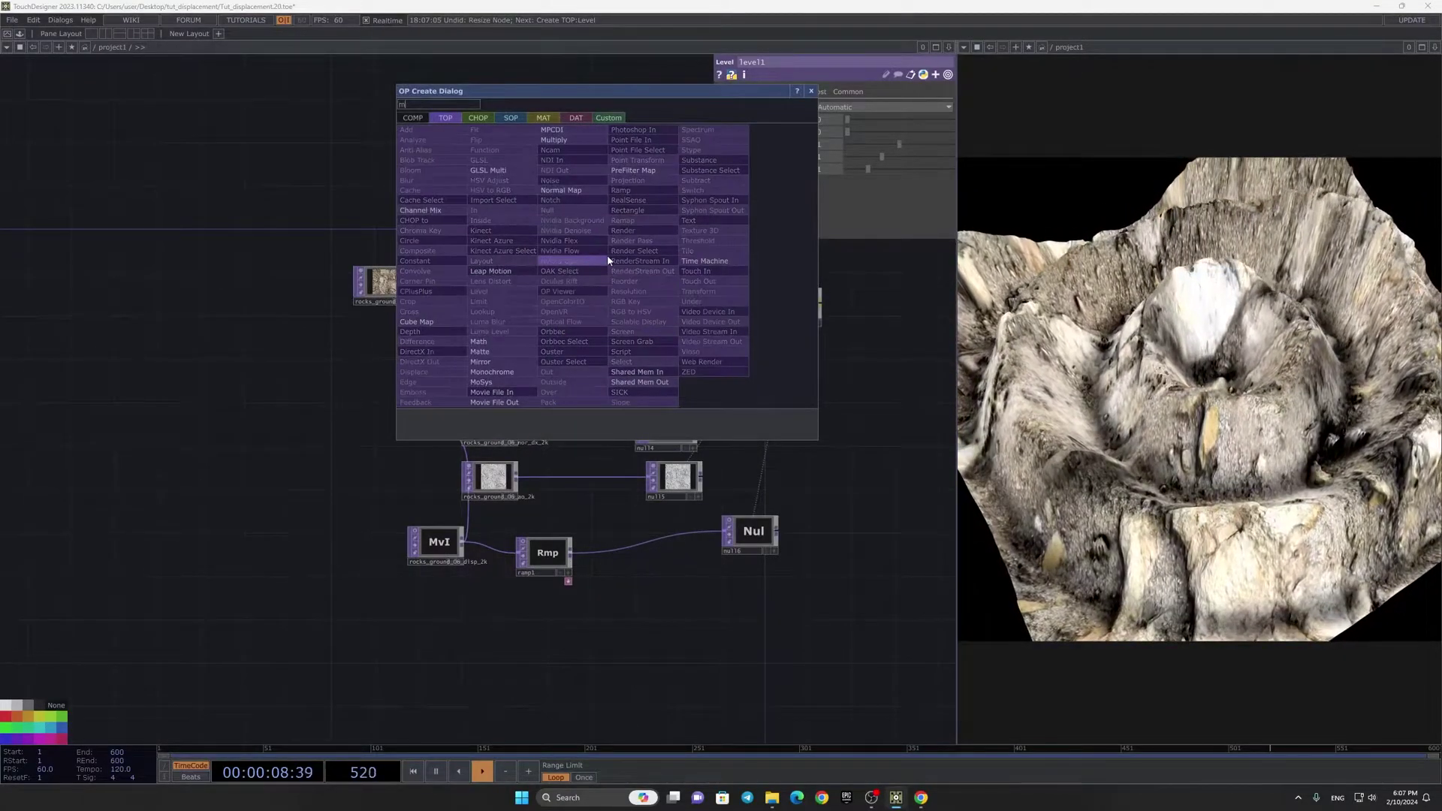
click(558, 142)
click(594, 284)
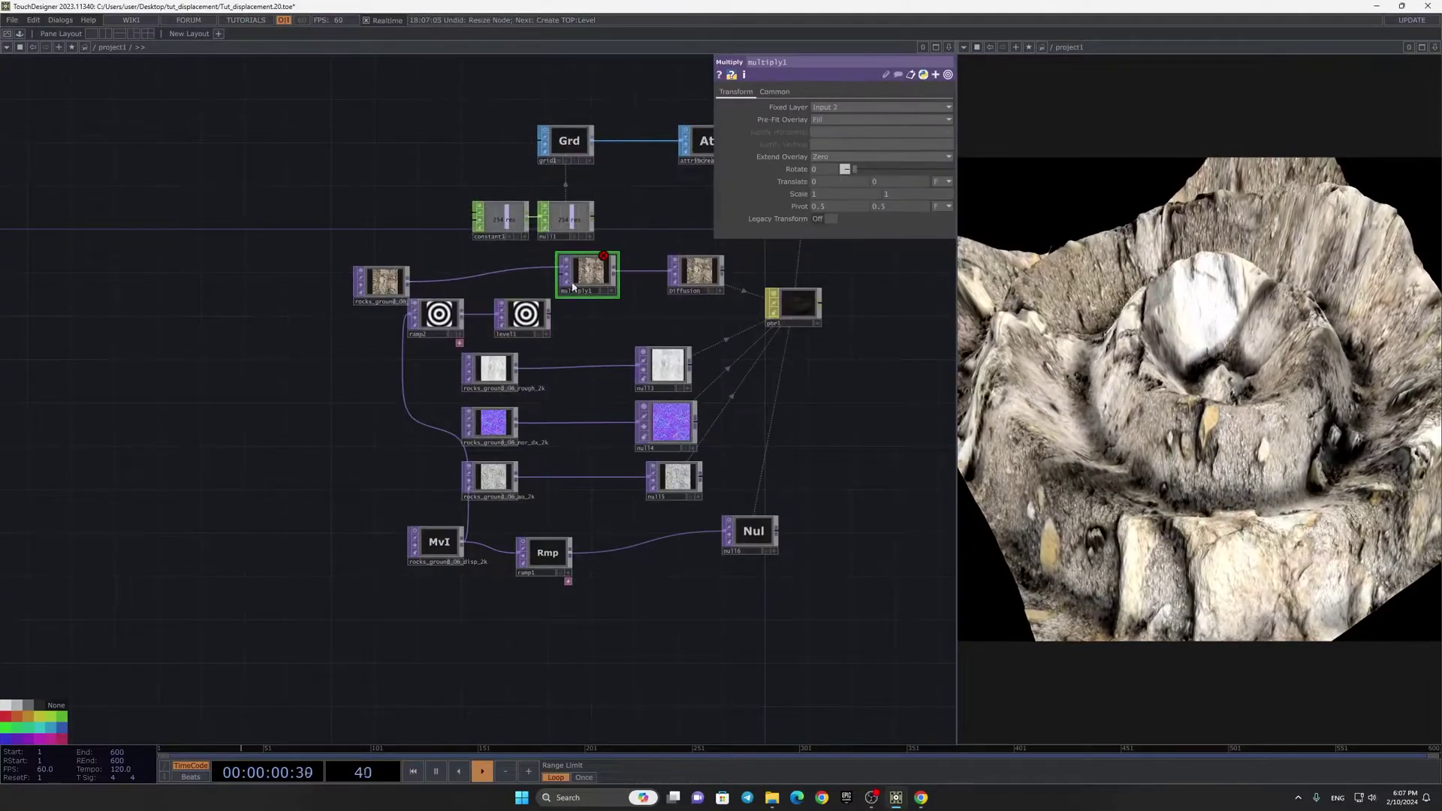
drag(549, 313, 560, 278)
scroll(649, 279, up, 2)
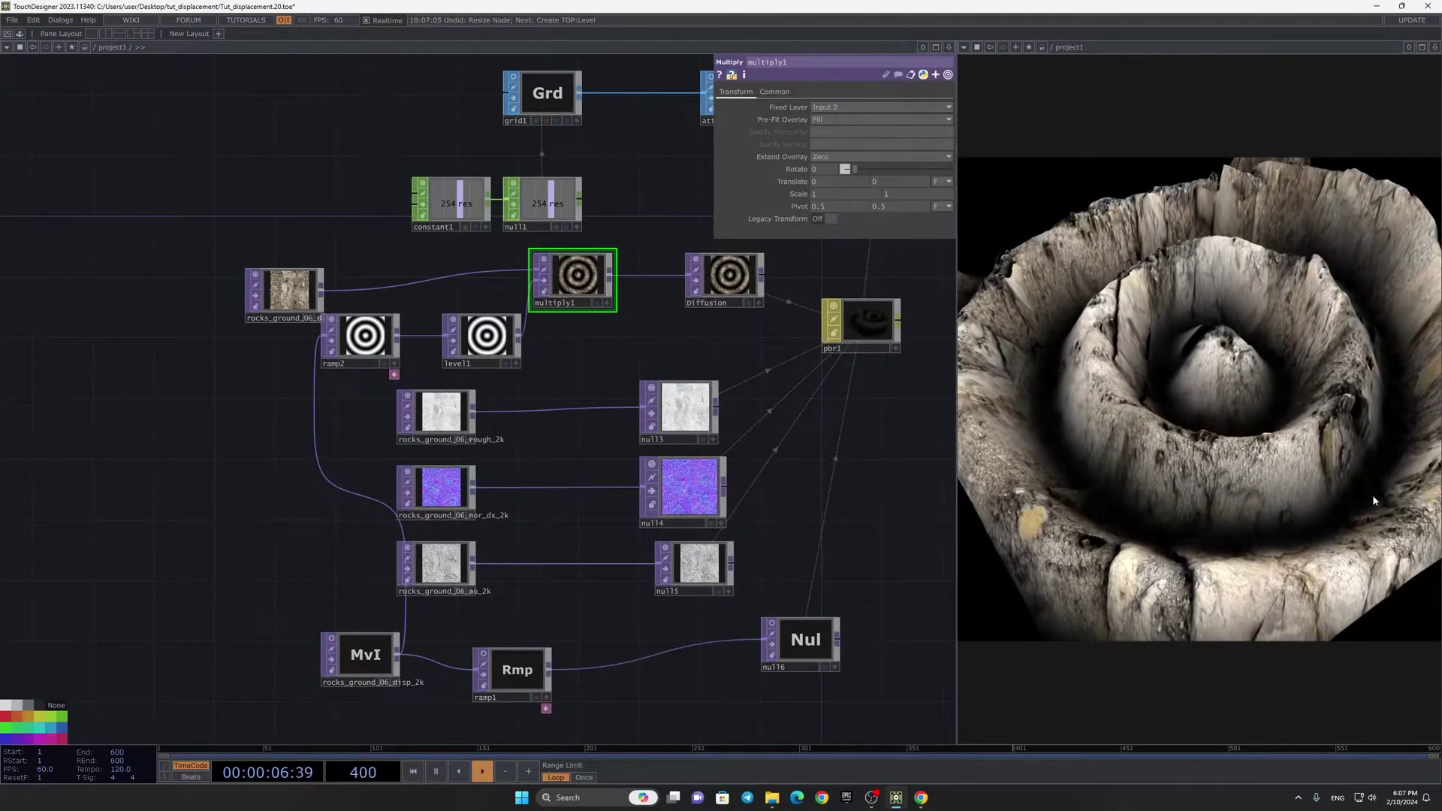
Step: Pull the camera back through cam1's own viewer to frame more of the terrain, then deactivate that viewer
scroll(776, 587, down, 2)
drag(801, 311, 518, 525)
scroll(651, 354, up, 2)
drag(299, 385, 440, 484)
scroll(382, 338, up, 8)
drag(297, 617, 253, 686)
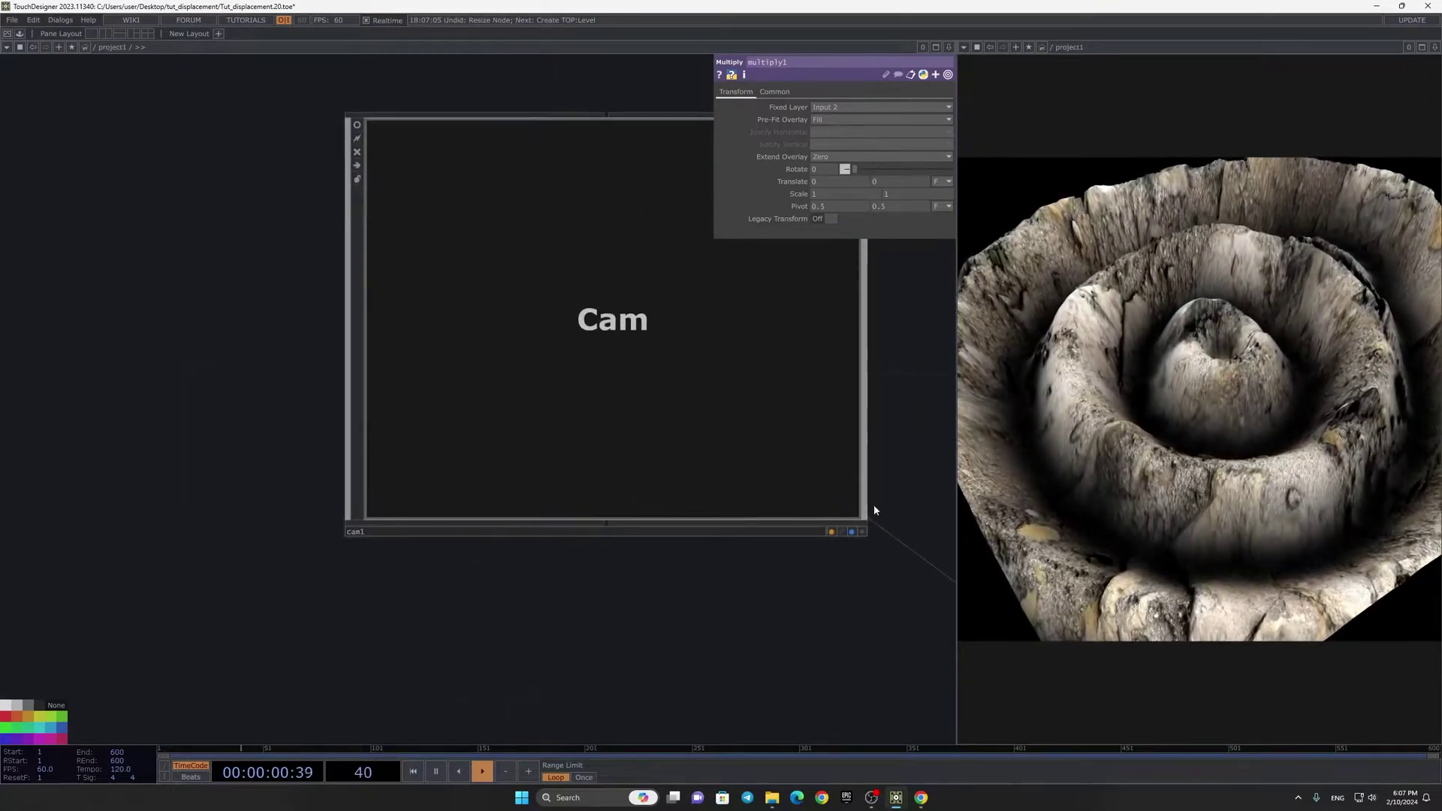
click(861, 533)
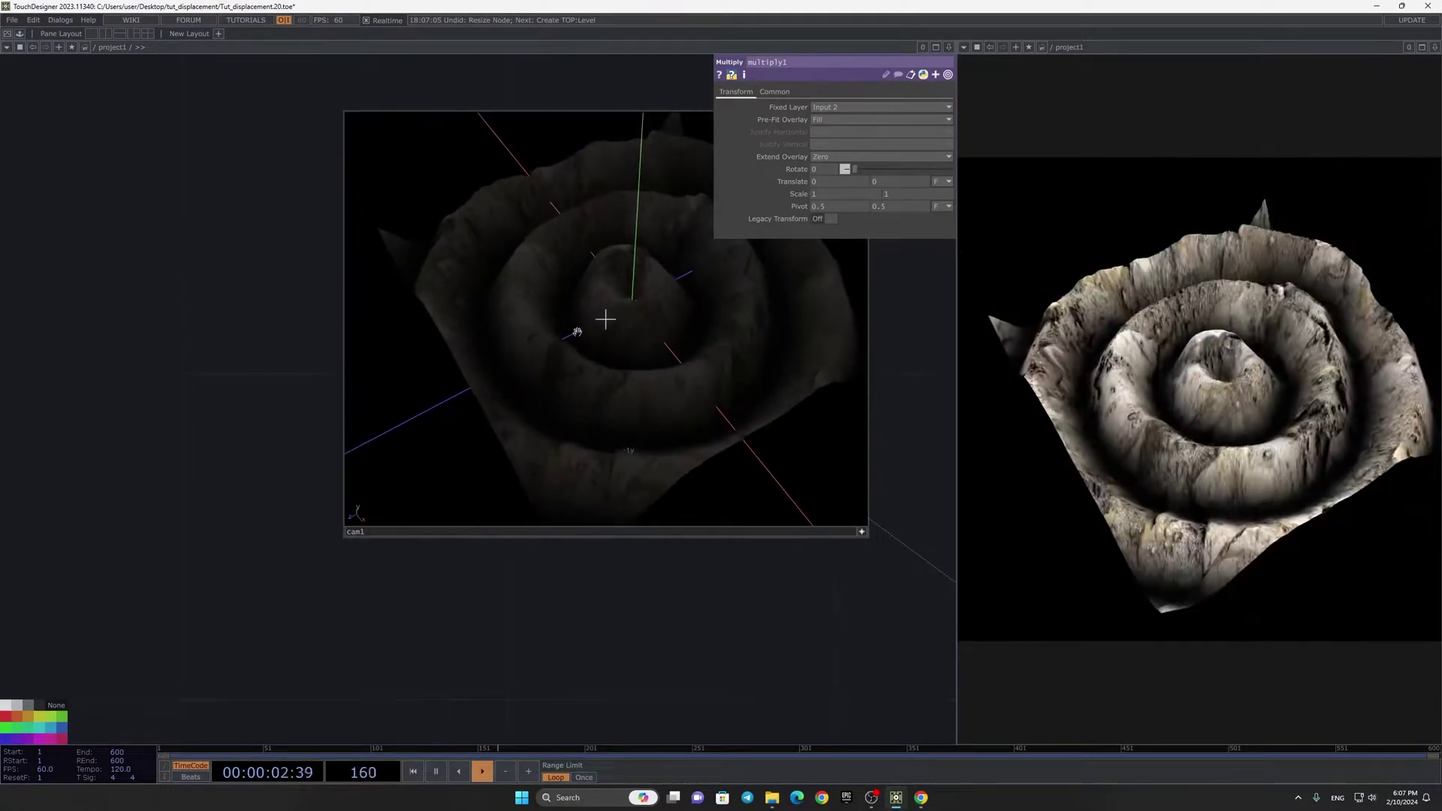
click(862, 533)
Step: Select ramp1 and ramp2 together and set their Period to 0.38
scroll(589, 455, down, 5)
scroll(564, 312, up, 5)
drag(545, 531, 545, 560)
click(565, 460)
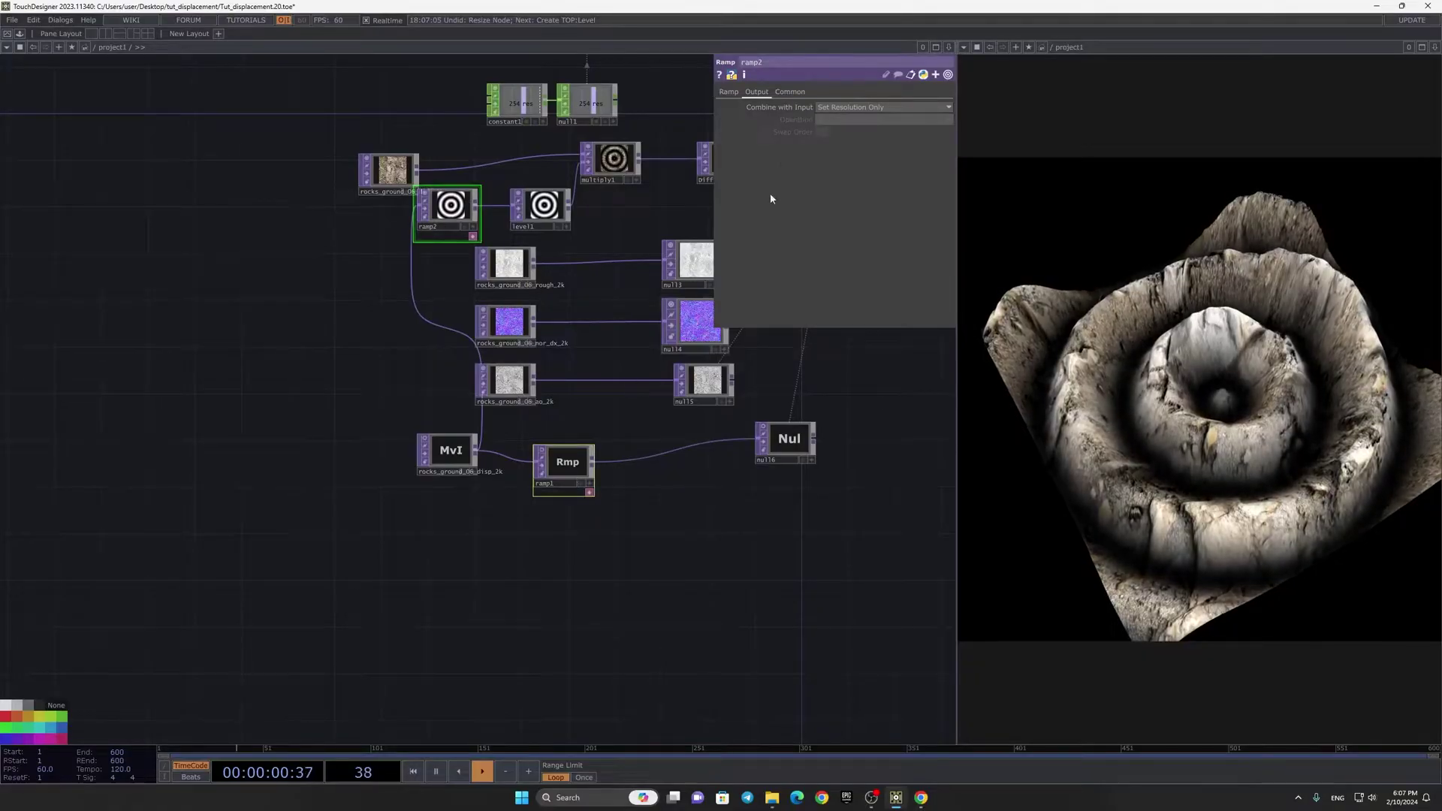
click(727, 93)
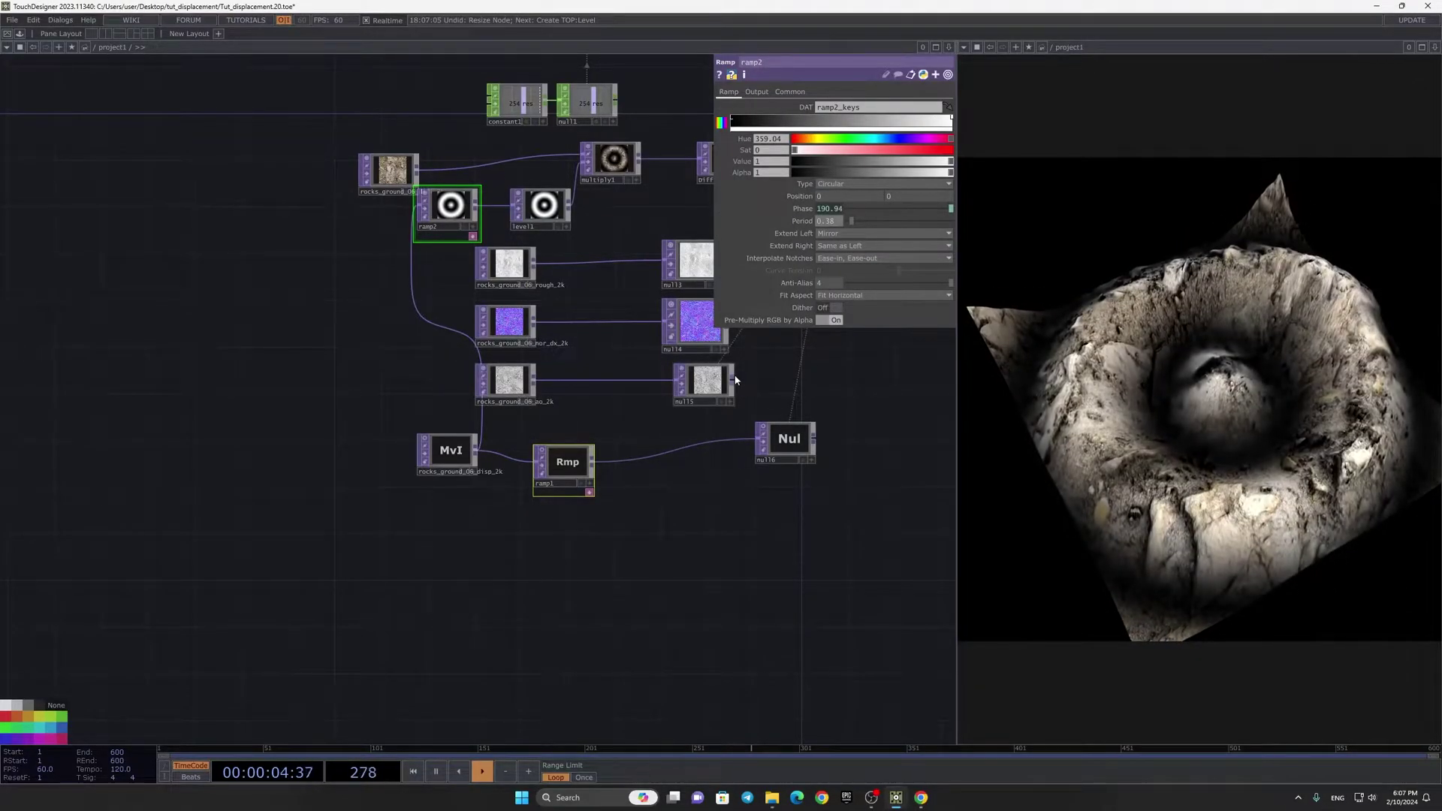
Step: Insert a Noise TOP on the connection between ramp1 and null6
drag(897, 568, 667, 583)
scroll(666, 583, down, 5)
scroll(600, 267, up, 5)
drag(762, 483, 748, 465)
scroll(746, 460, down, 3)
drag(773, 416, 751, 376)
scroll(751, 375, down, 2)
drag(741, 570, 731, 492)
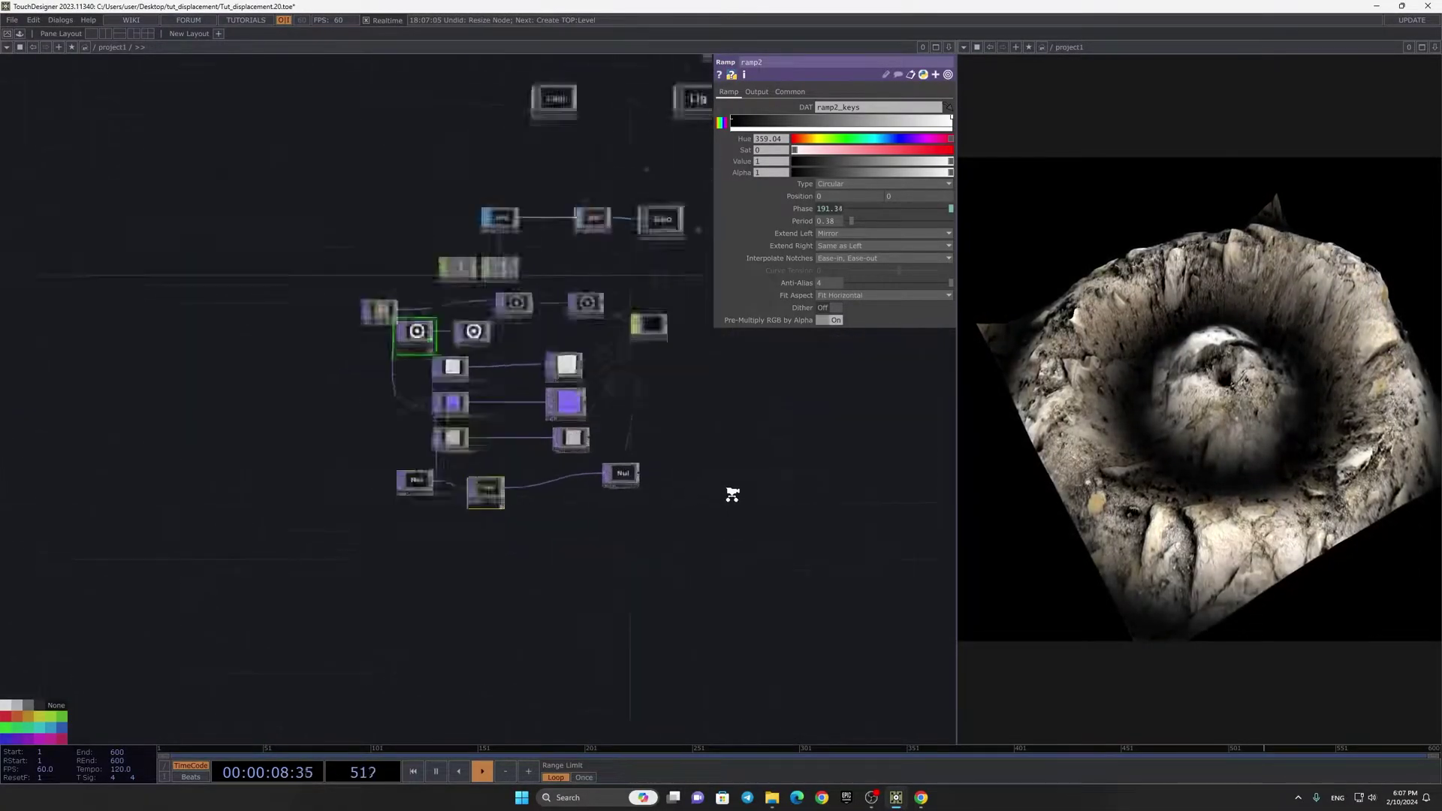
scroll(731, 492, up, 8)
drag(384, 409, 566, 454)
drag(506, 556, 751, 577)
drag(503, 500, 670, 521)
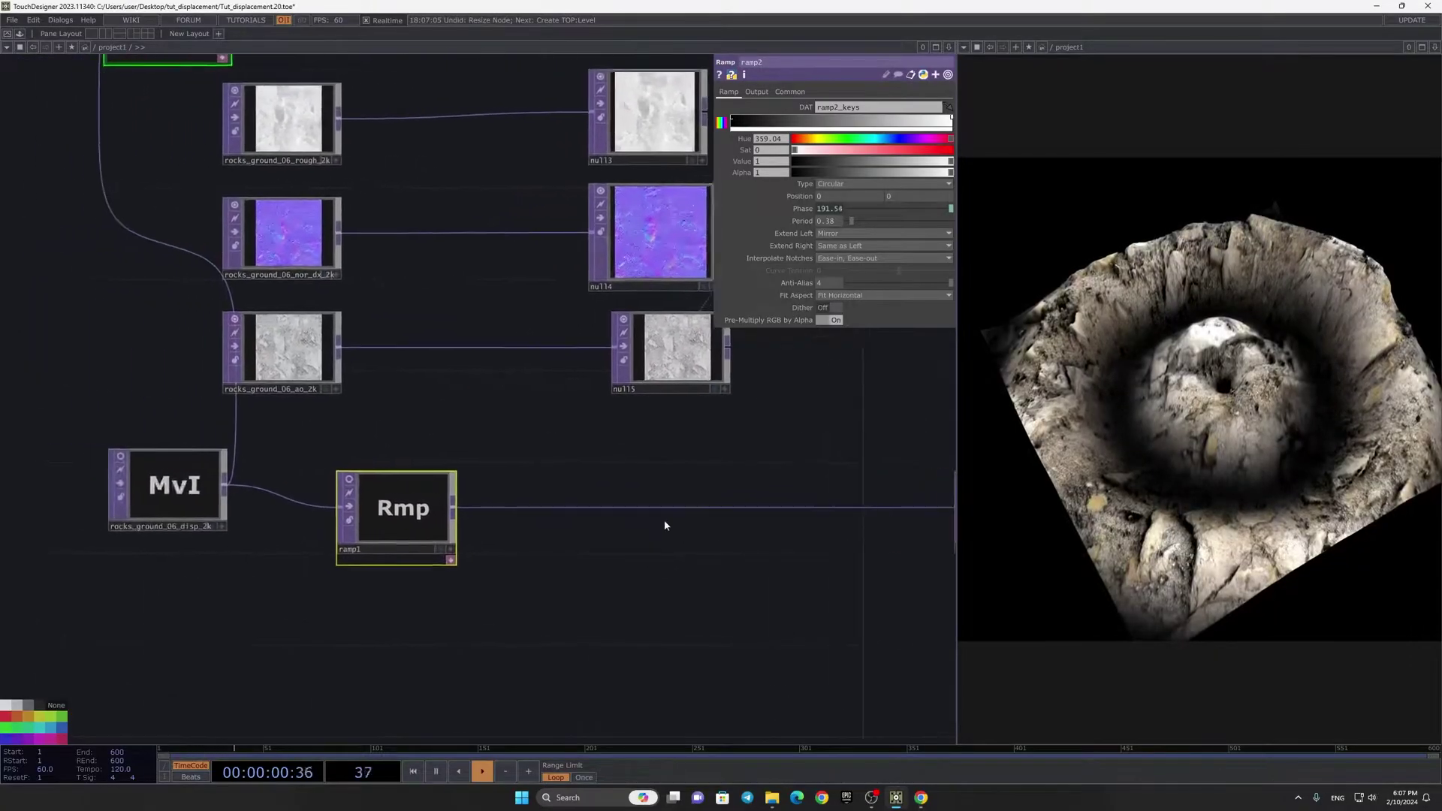
click(680, 500)
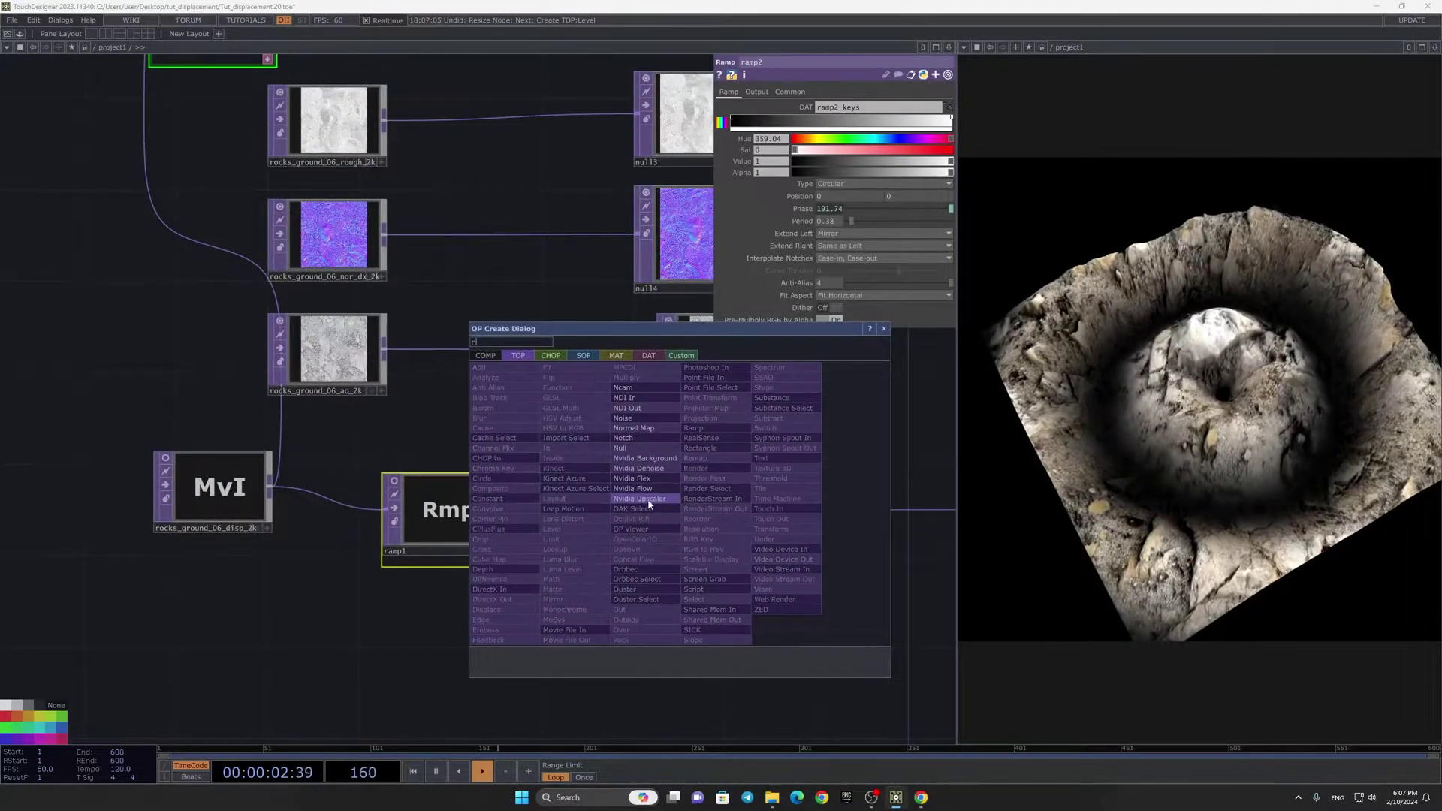
click(632, 404)
click(742, 552)
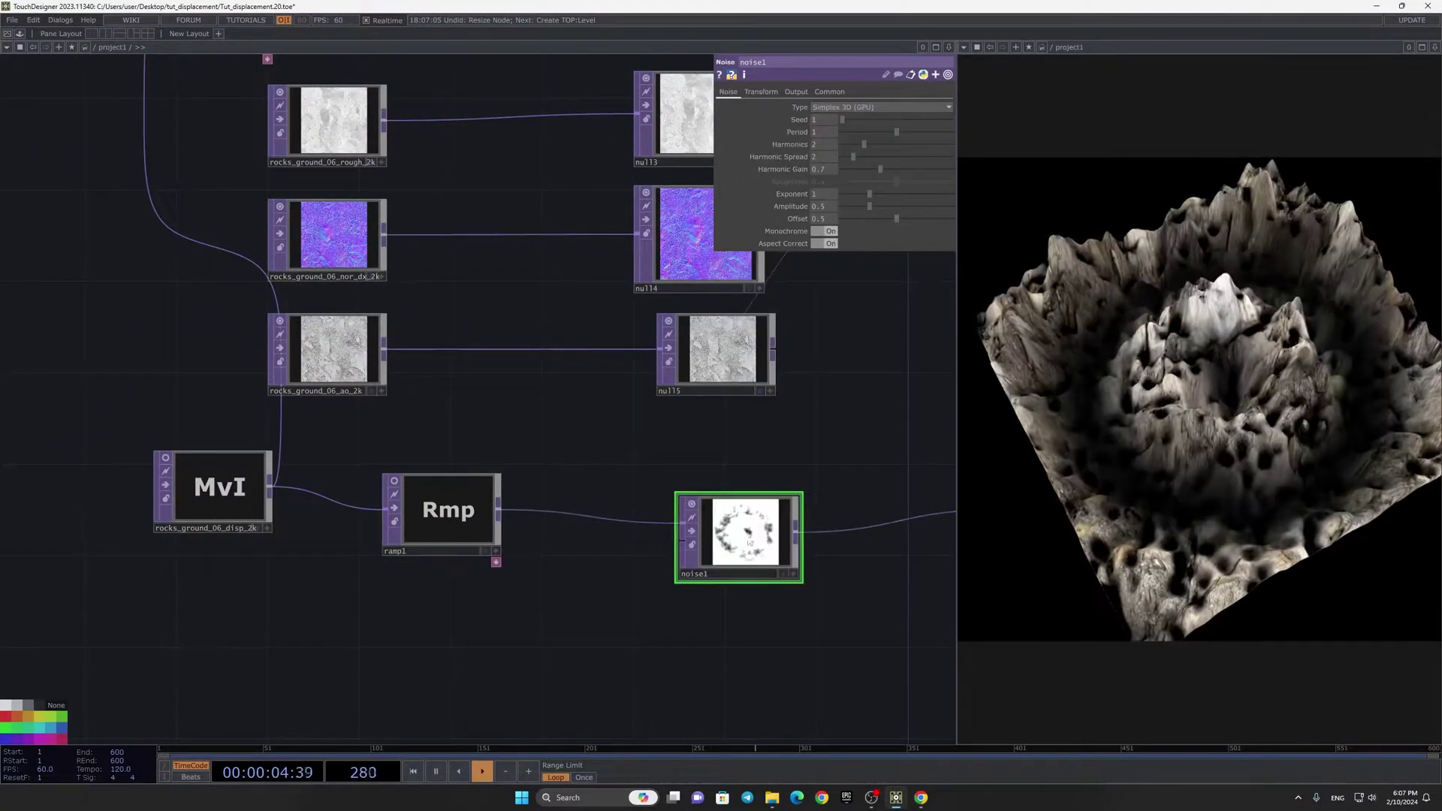
Step: Set noise1's Period to 2, Exponent to 0.9, Amplitude to 0.61 and Offset to 0, undoing a trial of a shorter period
drag(896, 131, 965, 137)
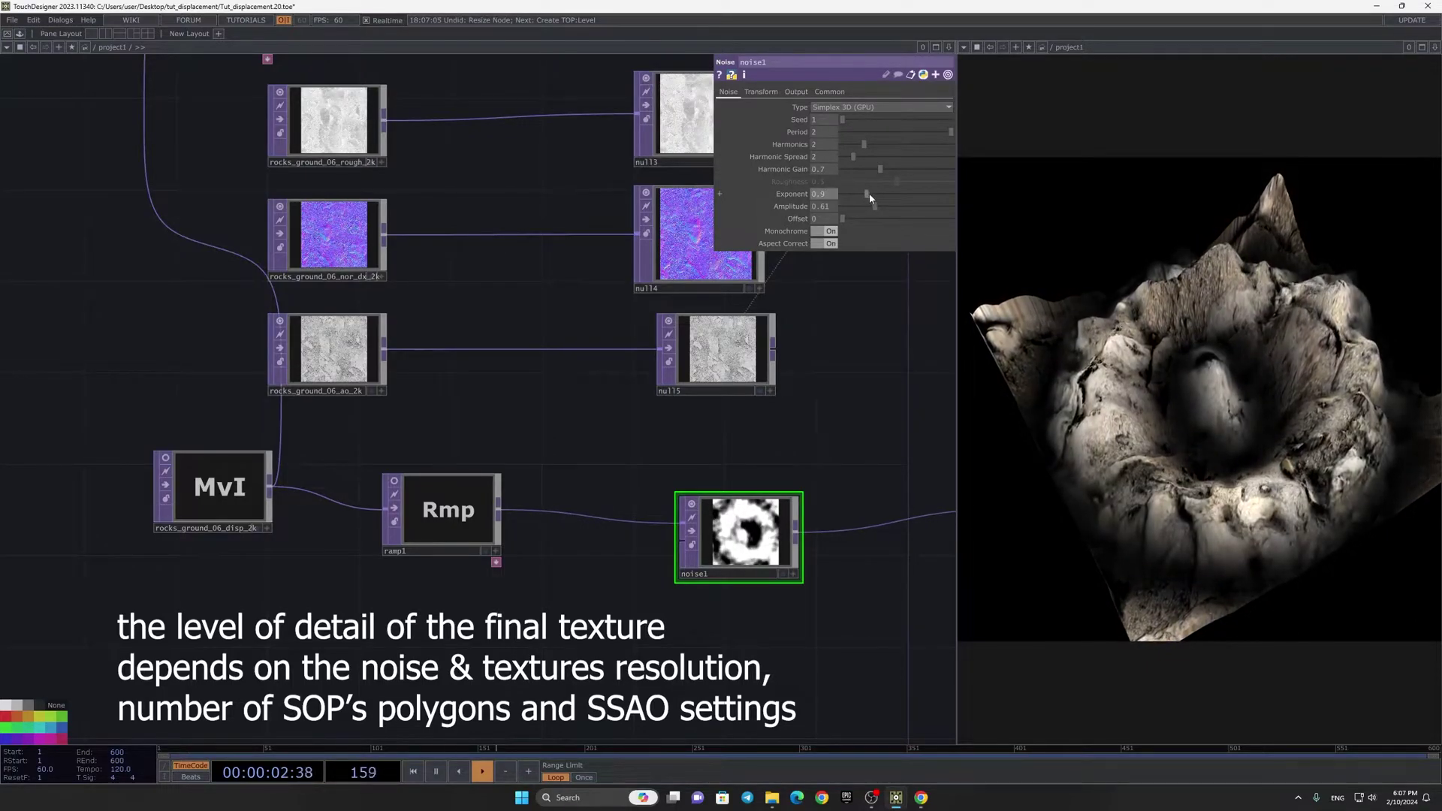
click(882, 133)
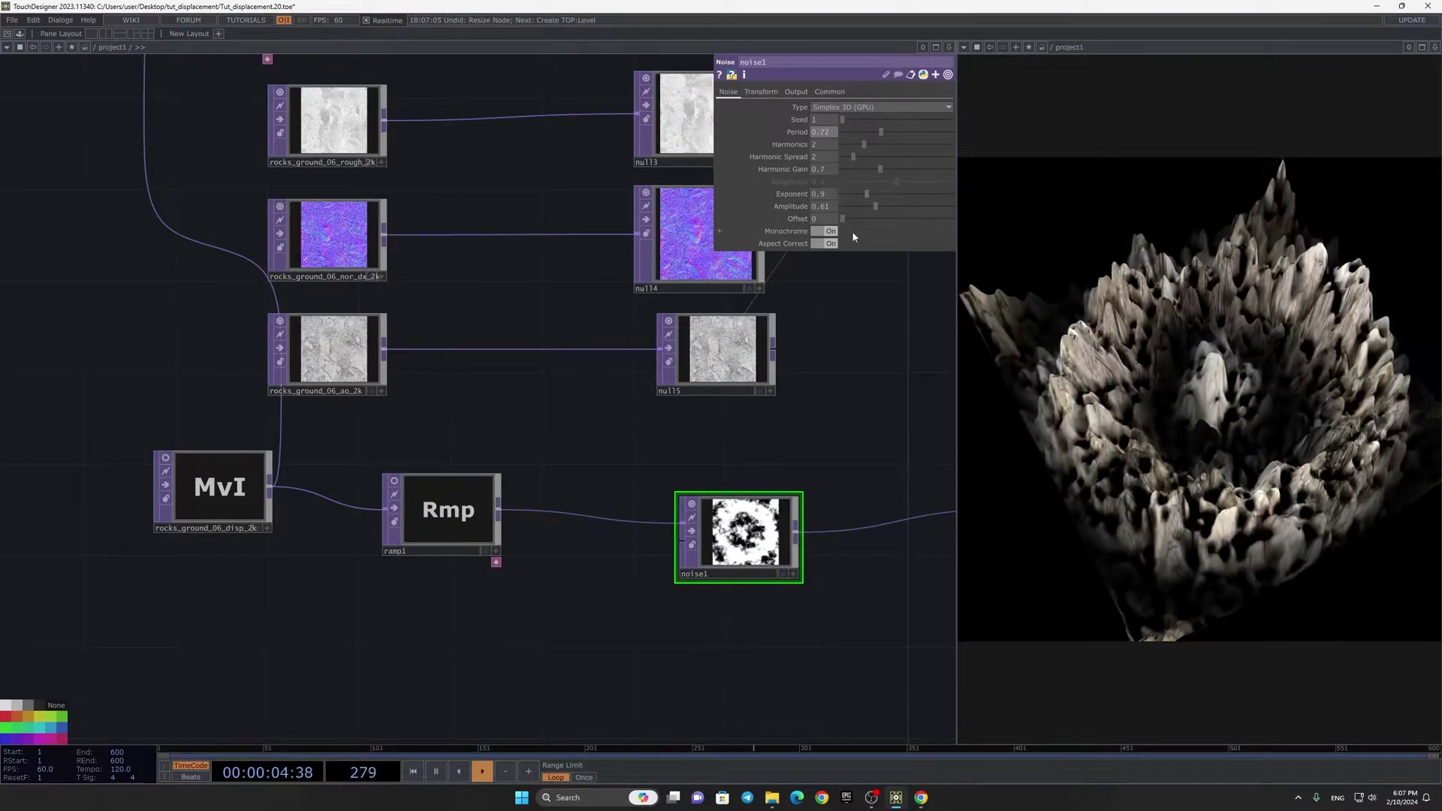
key(ctrl+z)
Step: Set the first Environment Map Rotate value of the environment1 light to -70
scroll(828, 443, down, 3)
scroll(829, 443, down, 3)
drag(764, 304, 594, 484)
scroll(695, 241, up, 5)
drag(653, 267, 467, 446)
scroll(668, 315, down, 2)
scroll(668, 316, up, 5)
scroll(544, 463, down, 4)
drag(618, 434, 618, 375)
click(759, 331)
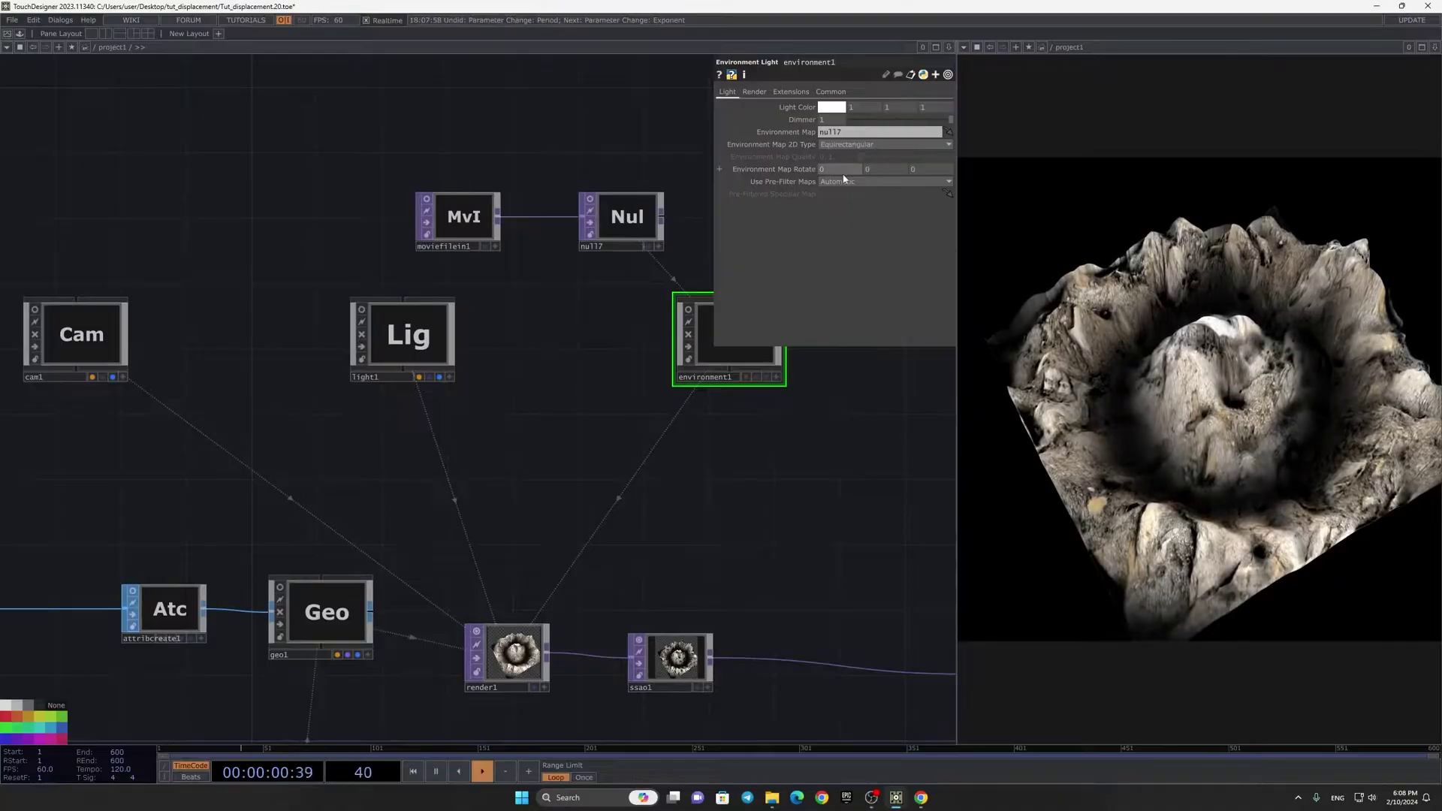
middle_drag(842, 147, 844, 153)
Step: Insert a Monochrome TOP between multiply1 and the Diffusion null, and reduce its Monochrome amount
scroll(654, 511, down, 3)
drag(390, 618, 632, 403)
scroll(467, 501, up, 3)
drag(557, 458, 547, 376)
scroll(552, 378, down, 3)
drag(676, 476, 840, 499)
drag(565, 437, 729, 437)
right_click(549, 435)
click(566, 421)
text(mo)
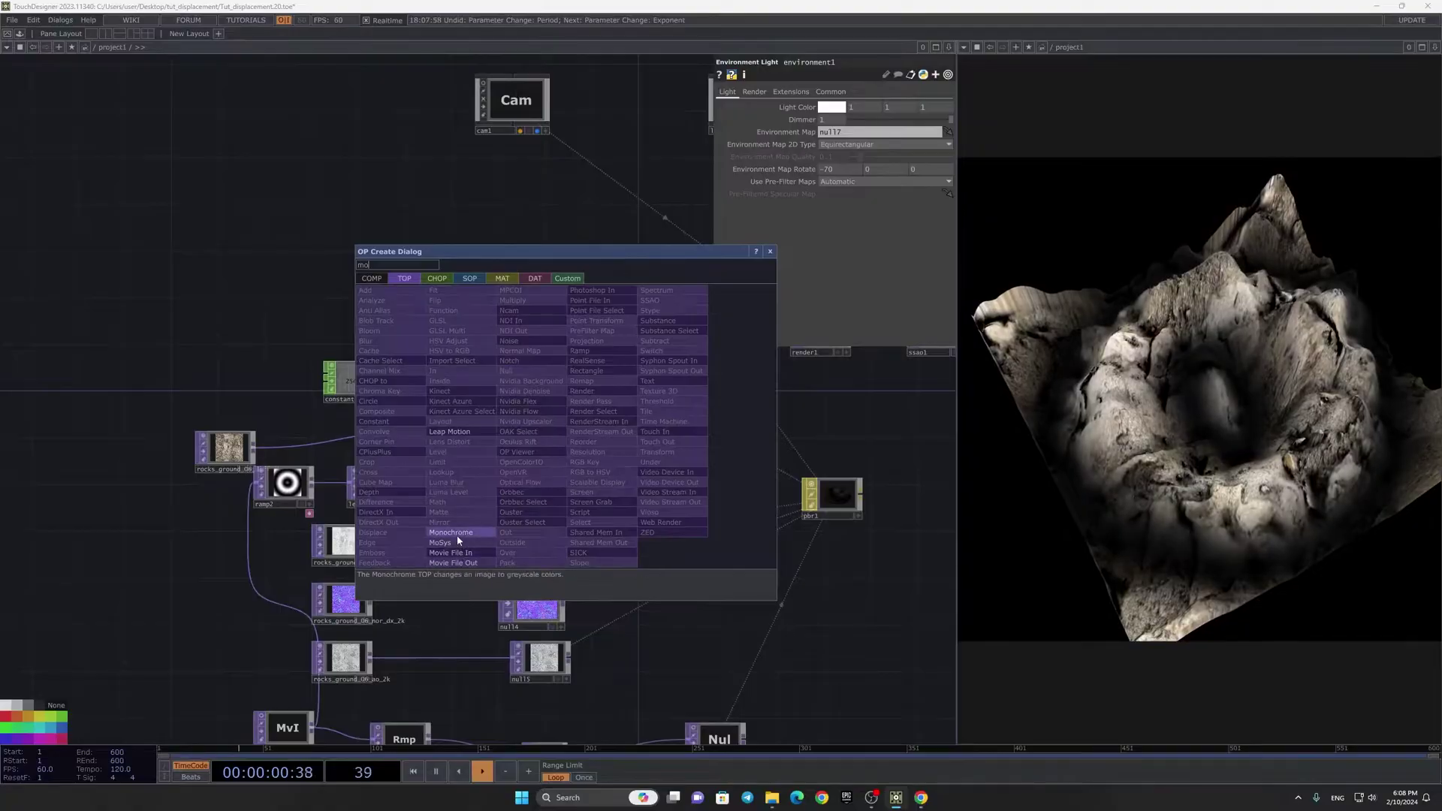
click(450, 532)
click(601, 439)
scroll(627, 472, up, 3)
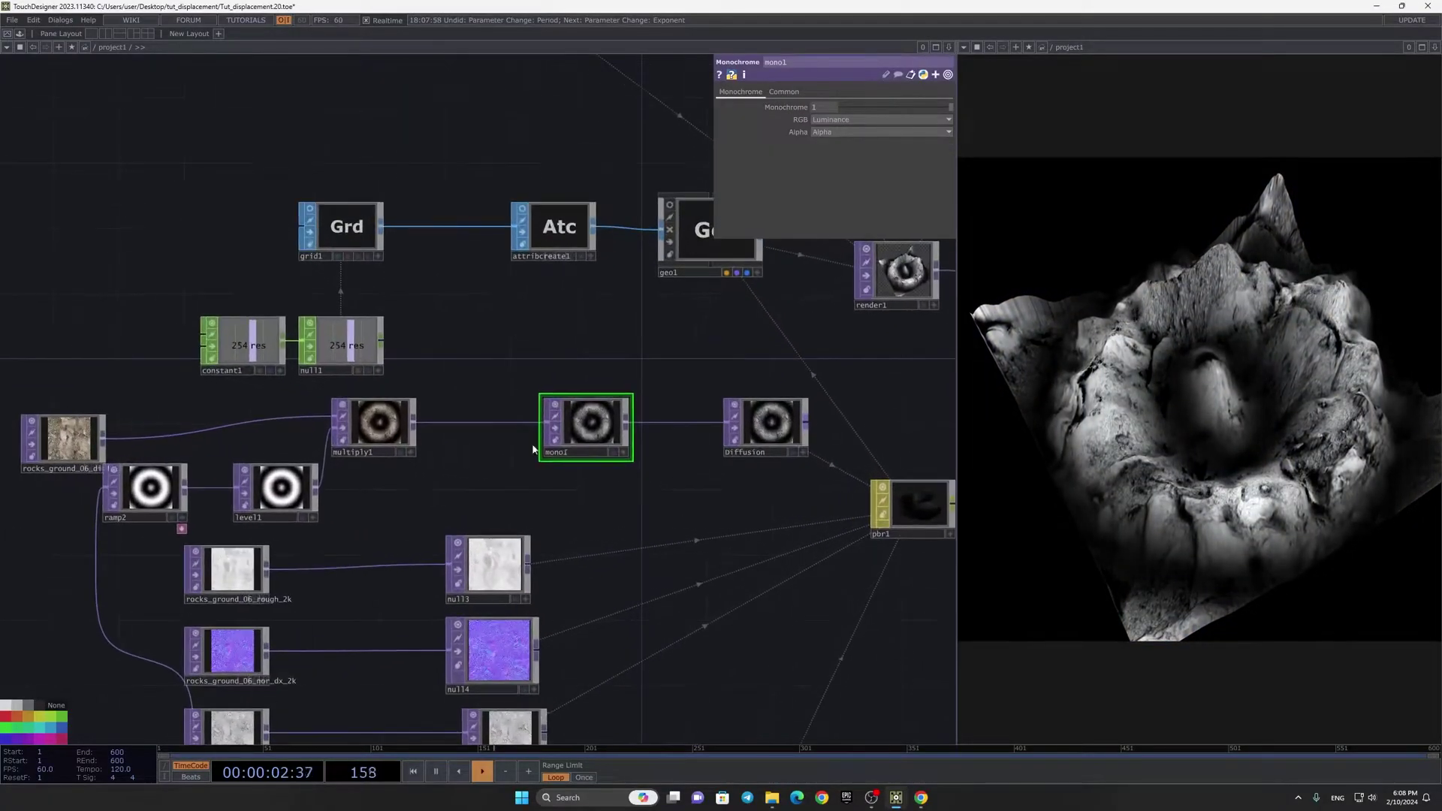
drag(940, 107, 882, 123)
Step: Set noise1's Period to 5, Harmonics to 3, Exponent to 1.02 and Amplitude to 0.7
scroll(623, 506, down, 3)
drag(646, 657, 652, 284)
scroll(554, 530, up, 5)
click(559, 276)
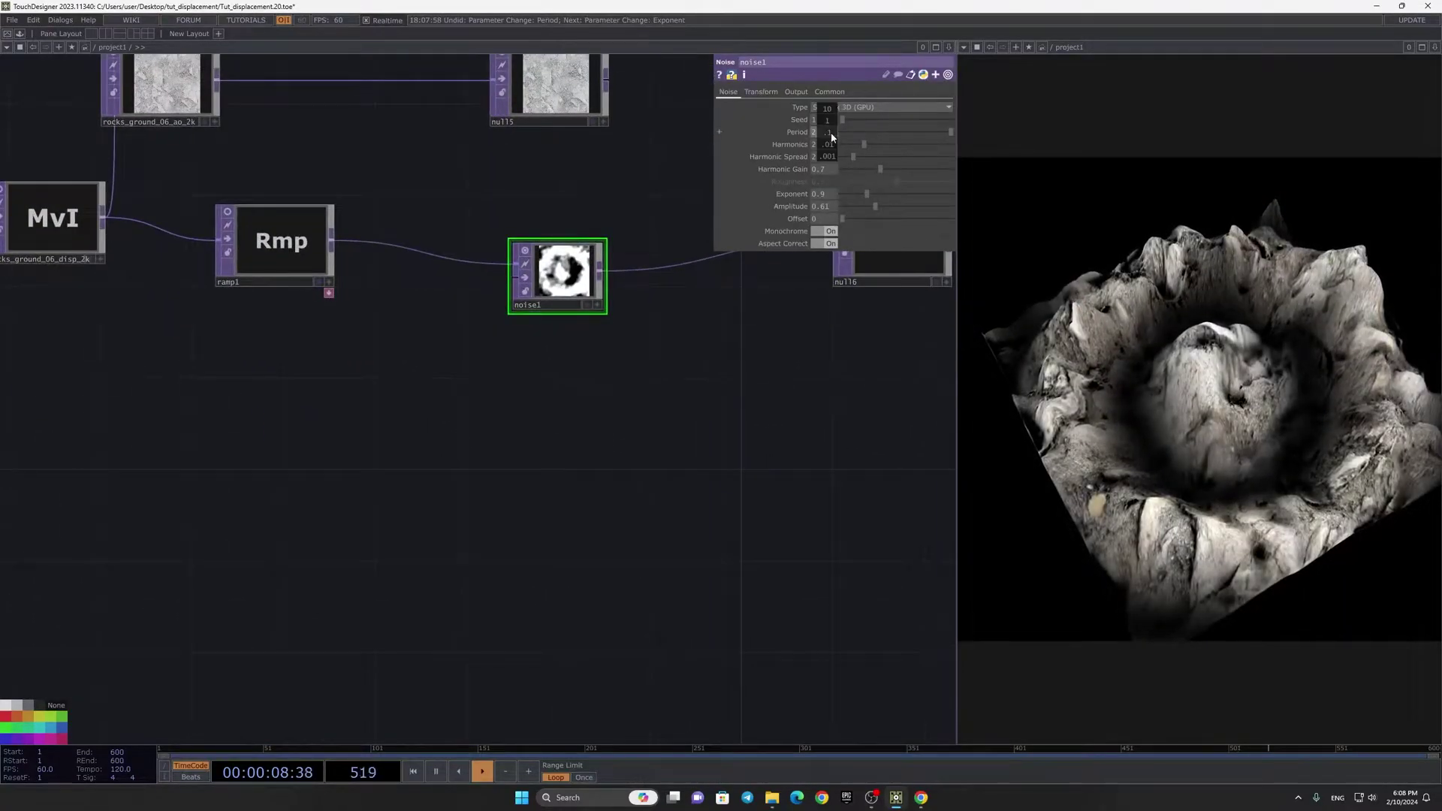
middle_drag(831, 136, 829, 120)
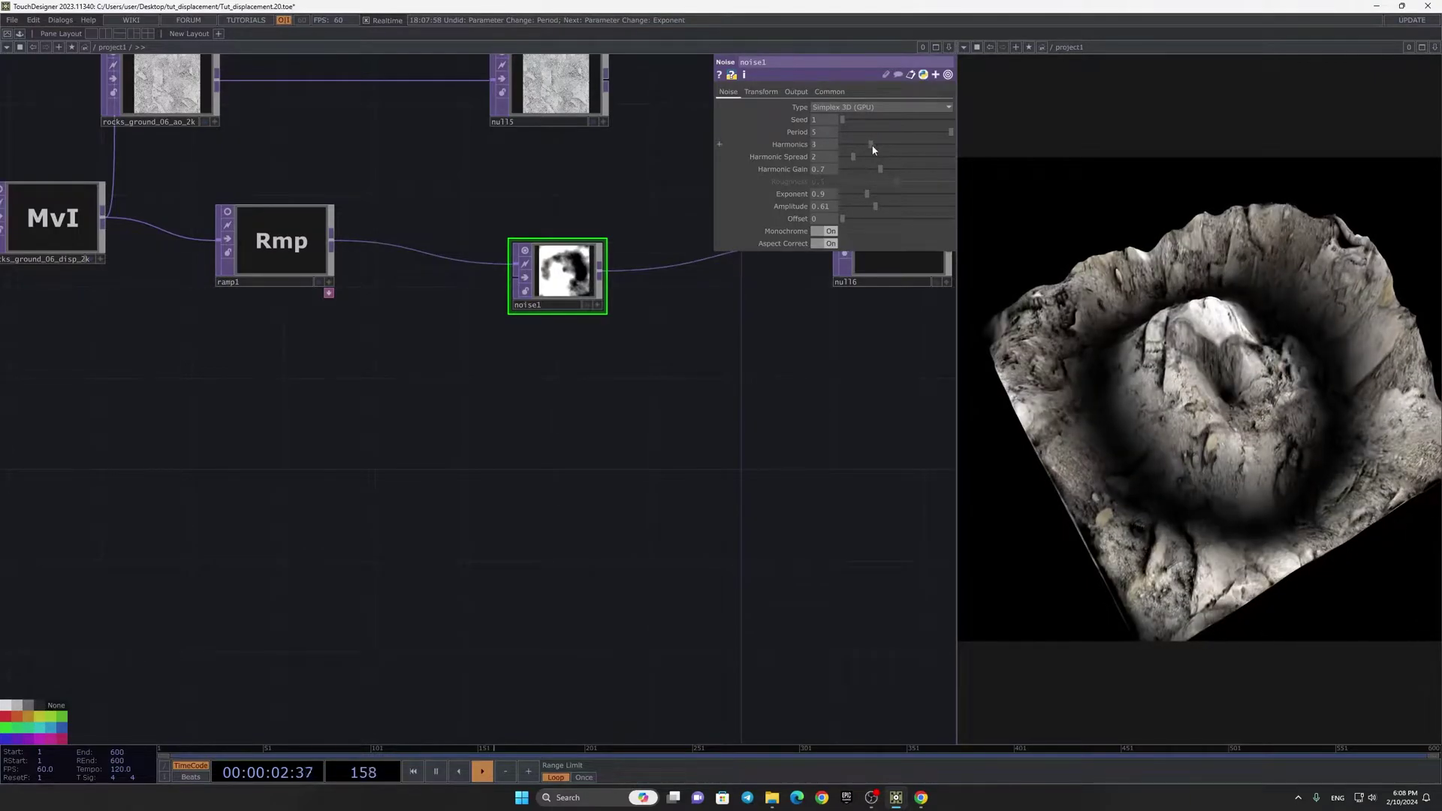
mouse_move(873, 195)
mouse_down()
mouse_move(848, 197)
mouse_move(880, 205)
mouse_up()
Step: Reframe the terrain squarely from the front in cam1's own viewer, pull the camera back, then deactivate that viewer
drag(719, 450, 579, 483)
scroll(579, 483, down, 9)
drag(745, 258, 646, 364)
scroll(538, 238, up, 2)
scroll(539, 239, up, 3)
scroll(791, 476, down, 2)
scroll(579, 412, up, 5)
scroll(655, 422, up, 1)
click(758, 512)
drag(698, 452, 633, 422)
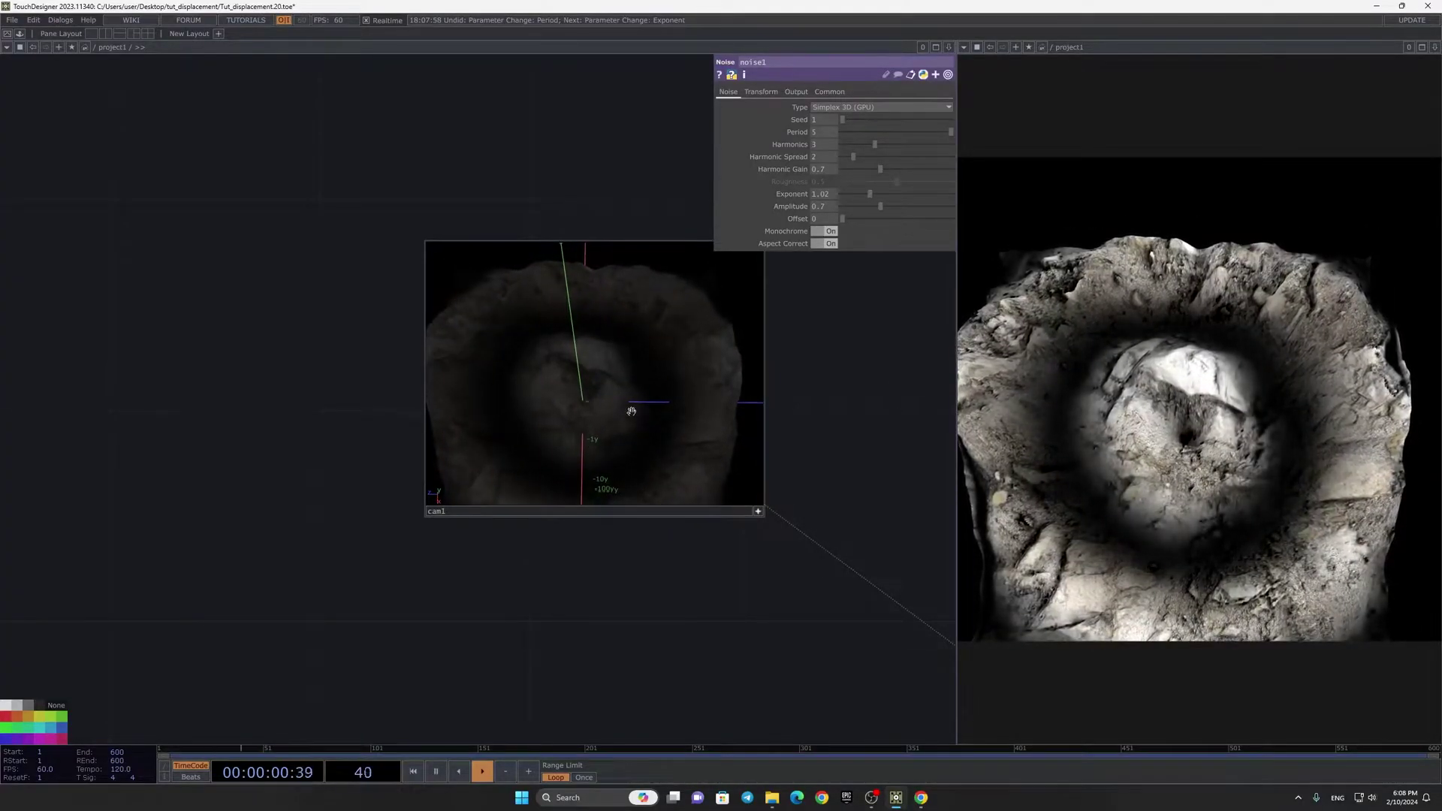
mouse_move(708, 409)
mouse_down()
mouse_move(743, 441)
mouse_move(692, 399)
mouse_up()
scroll(698, 421, down, 2)
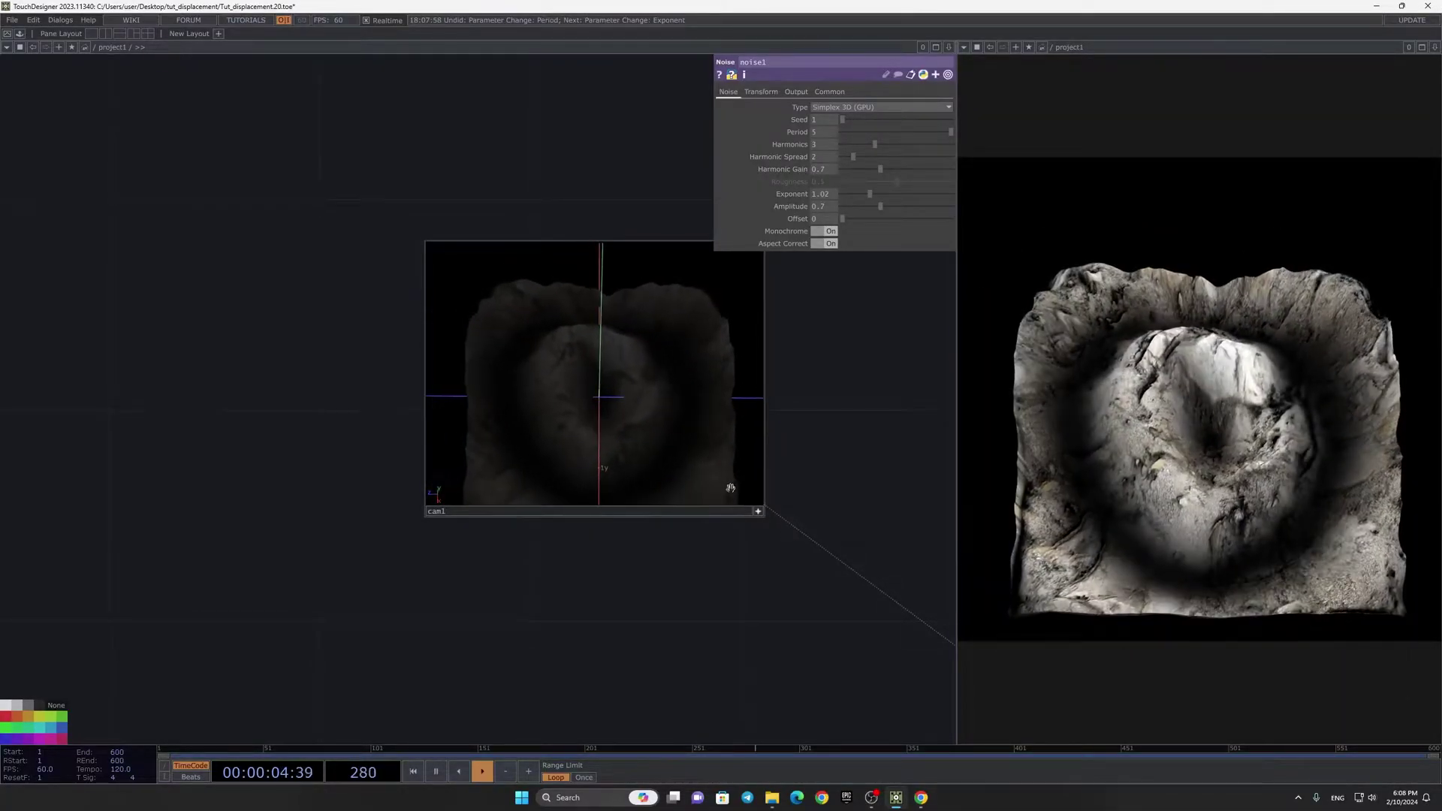
click(758, 512)
Step: Collapse the whole network except the final output node into a Base COMP and rename it Standard_PBR
drag(758, 548, 549, 421)
scroll(549, 420, down, 4)
scroll(549, 421, down, 5)
scroll(681, 455, up, 2)
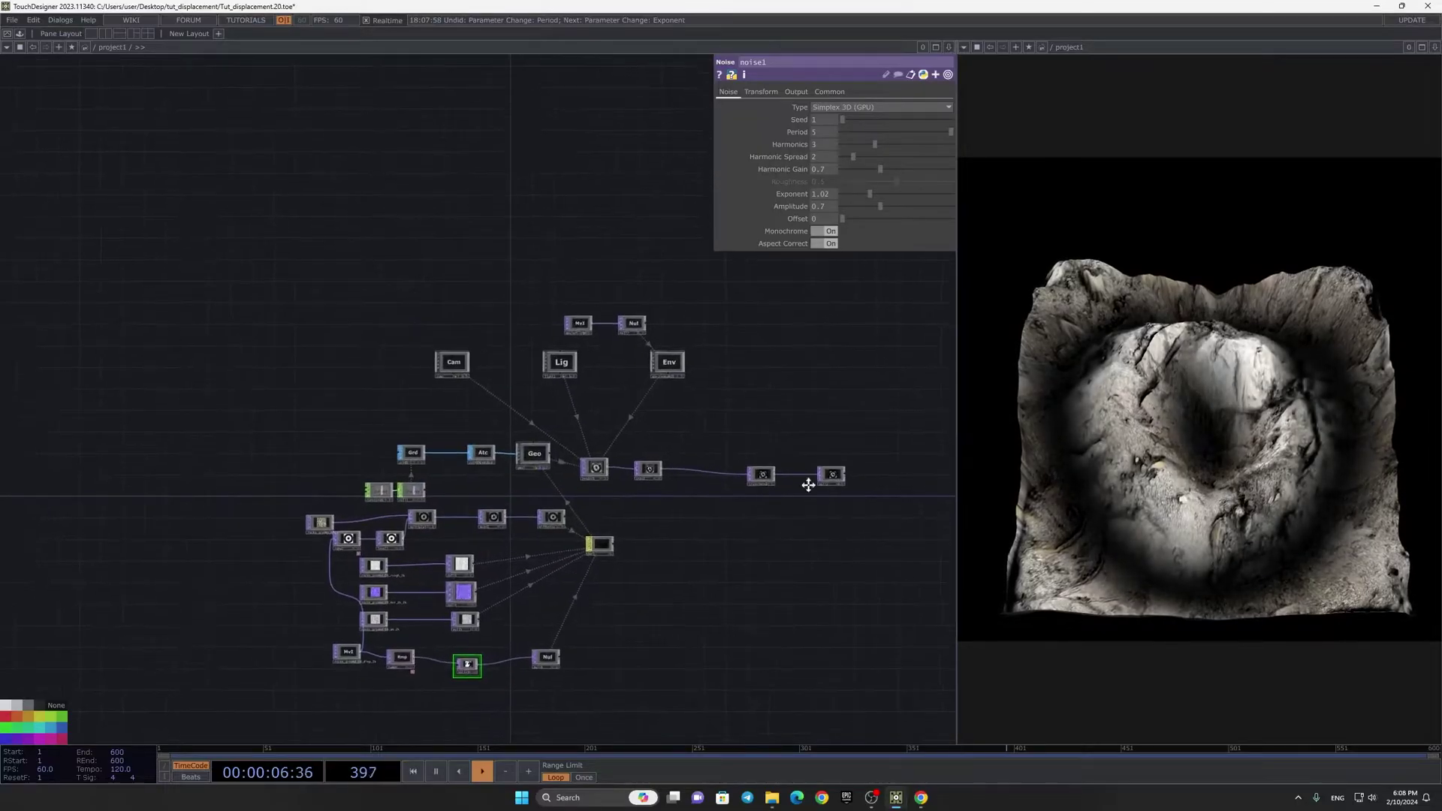
drag(804, 492, 811, 399)
right_drag(198, 658, 777, 177)
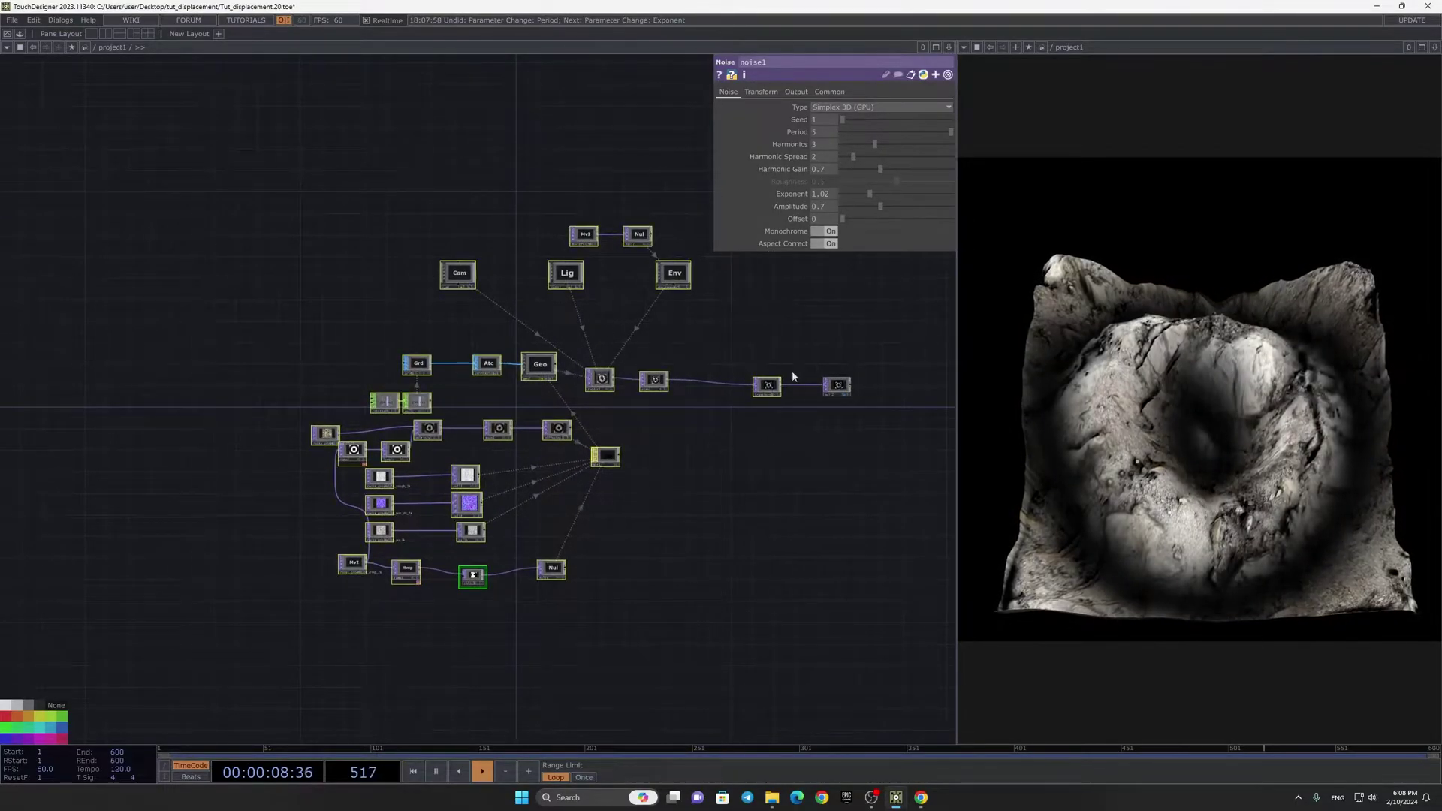
right_click(830, 321)
click(901, 624)
scroll(498, 444, up, 4)
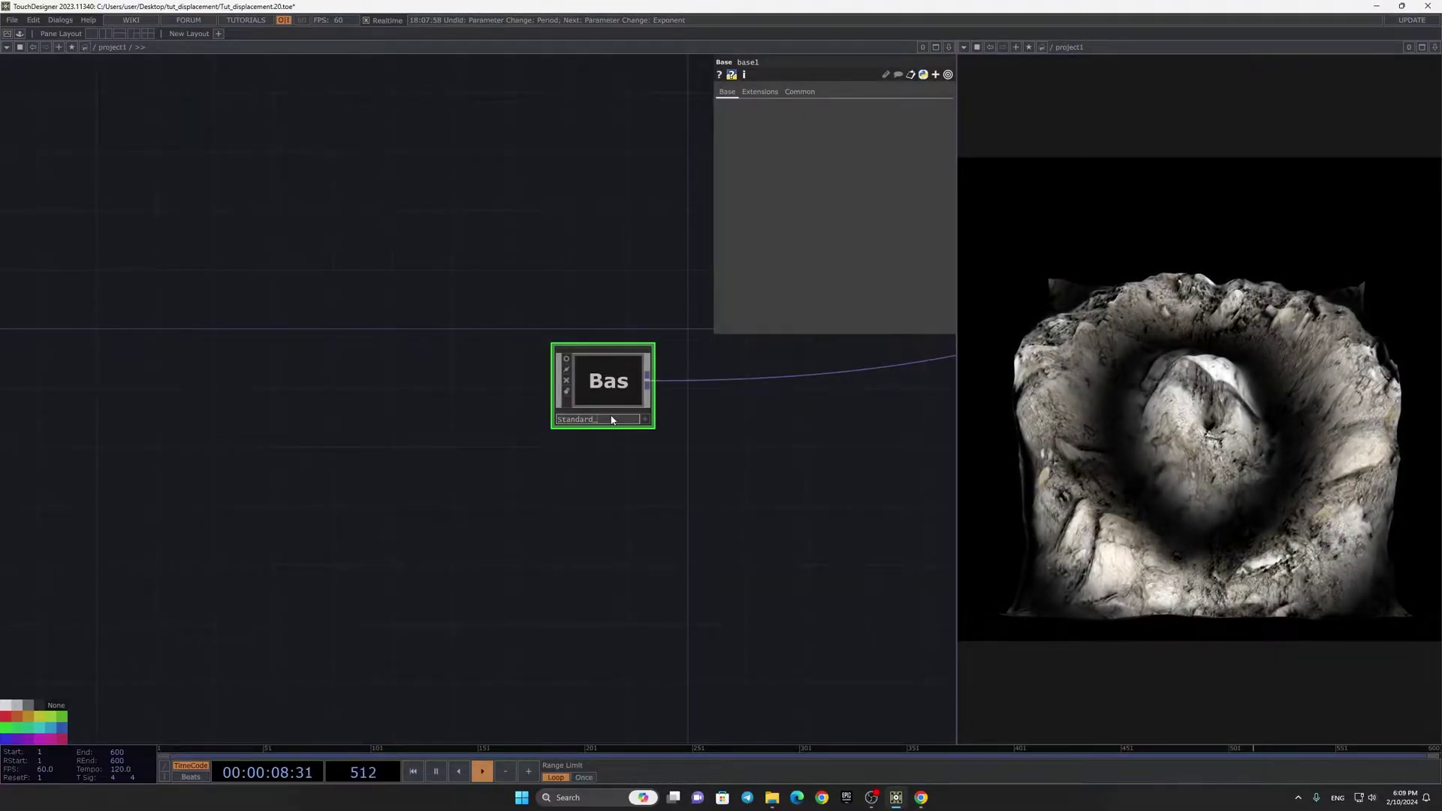
click(651, 470)
Step: Insert a Switch TOP on the output connection of the Standard_PBR base
scroll(722, 490, down, 3)
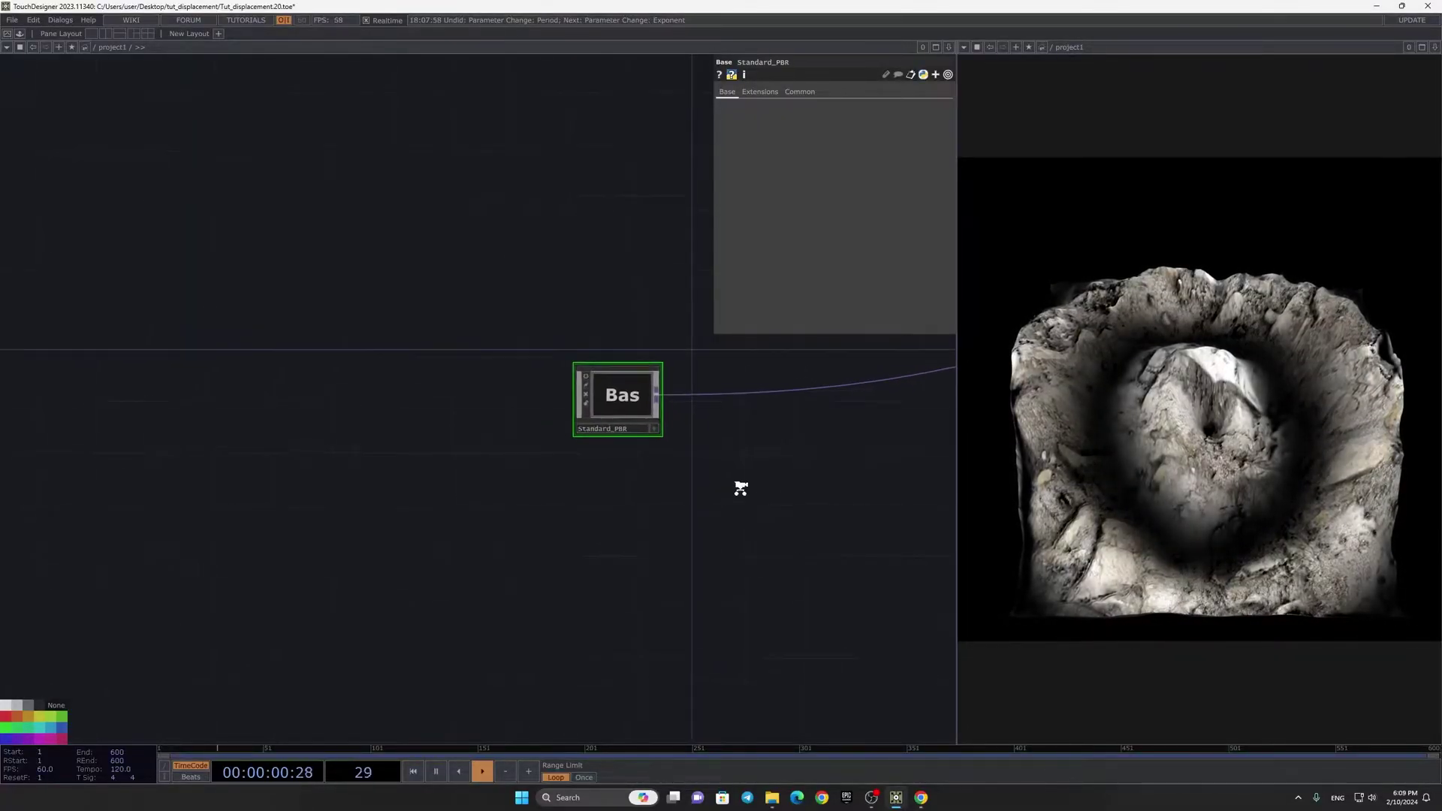
right_click(817, 405)
click(826, 397)
text(sw)
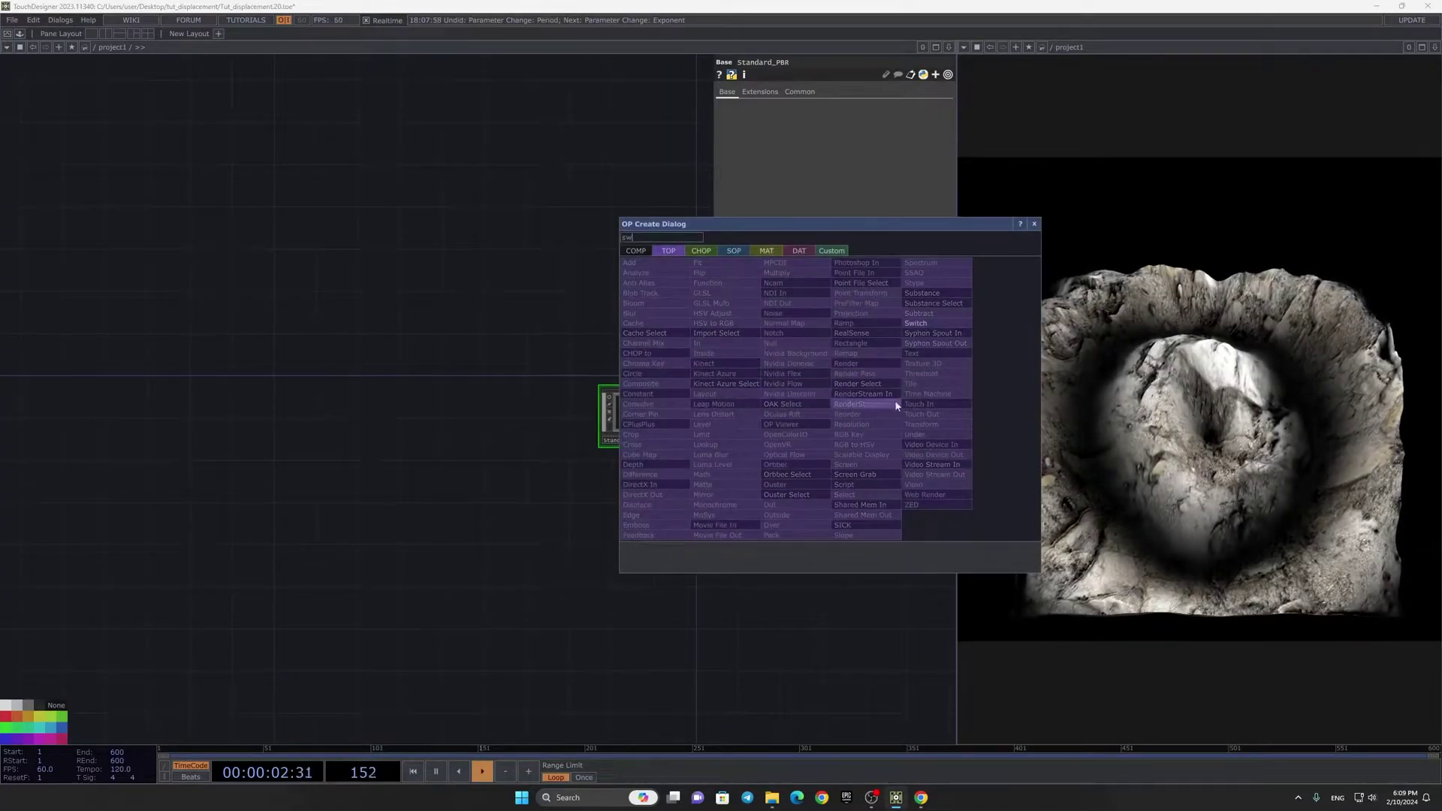
click(922, 323)
click(794, 471)
Step: Move Standard_PBR up to make room and paste a copy of it beside the switch
drag(636, 389, 608, 301)
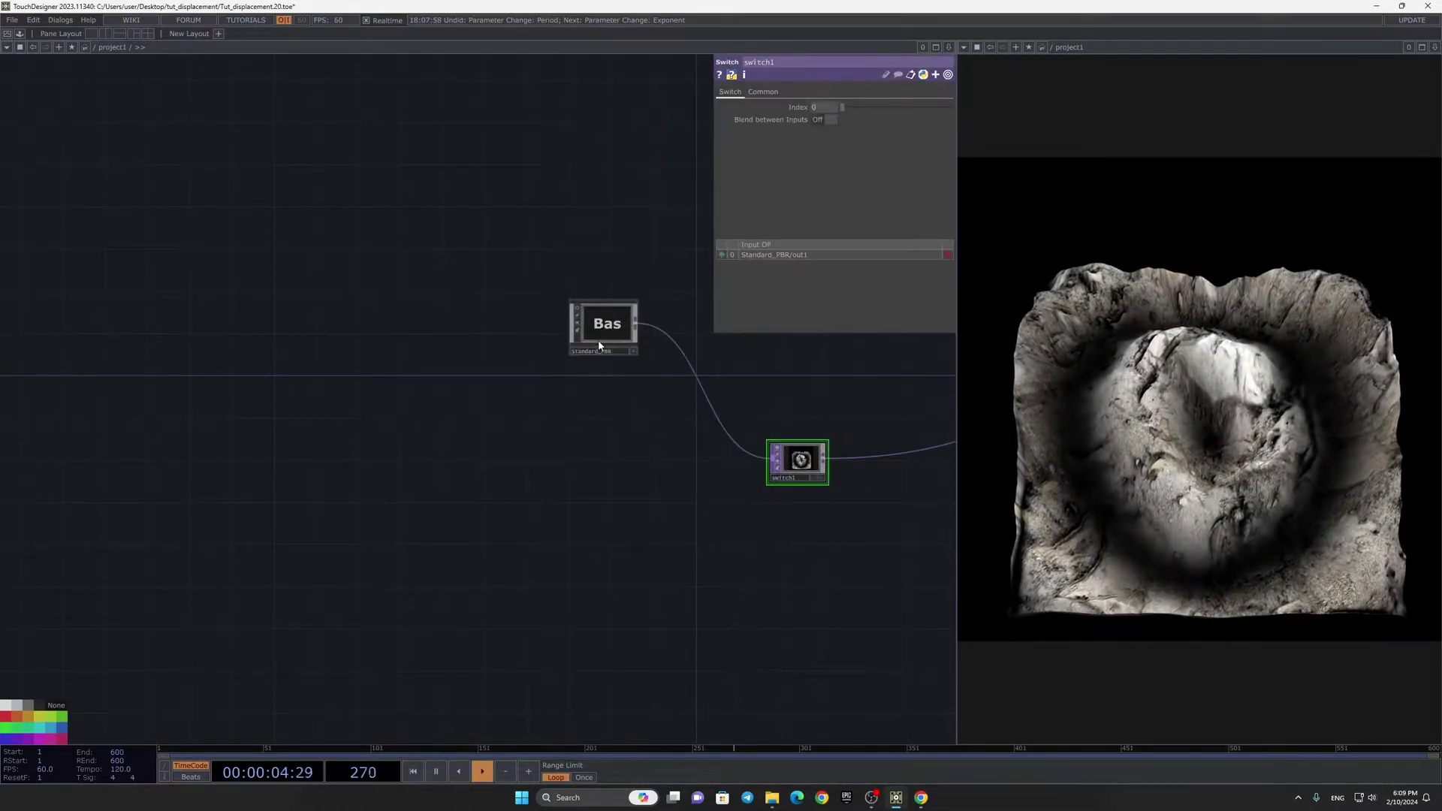
key(ctrl+c)
key(ctrl+v)
drag(624, 434, 824, 428)
scroll(807, 458, up, 3)
click(804, 449)
Step: Enter the Standard_PBR1 copy and move constant1 and null1 together up above the grid
drag(863, 576, 411, 463)
scroll(412, 463, down, 3)
drag(844, 357, 681, 538)
scroll(681, 538, up, 2)
drag(766, 441, 546, 588)
drag(642, 557, 1158, 493)
drag(171, 521, 807, 505)
click(610, 459)
key(i)
scroll(455, 337, up, 5)
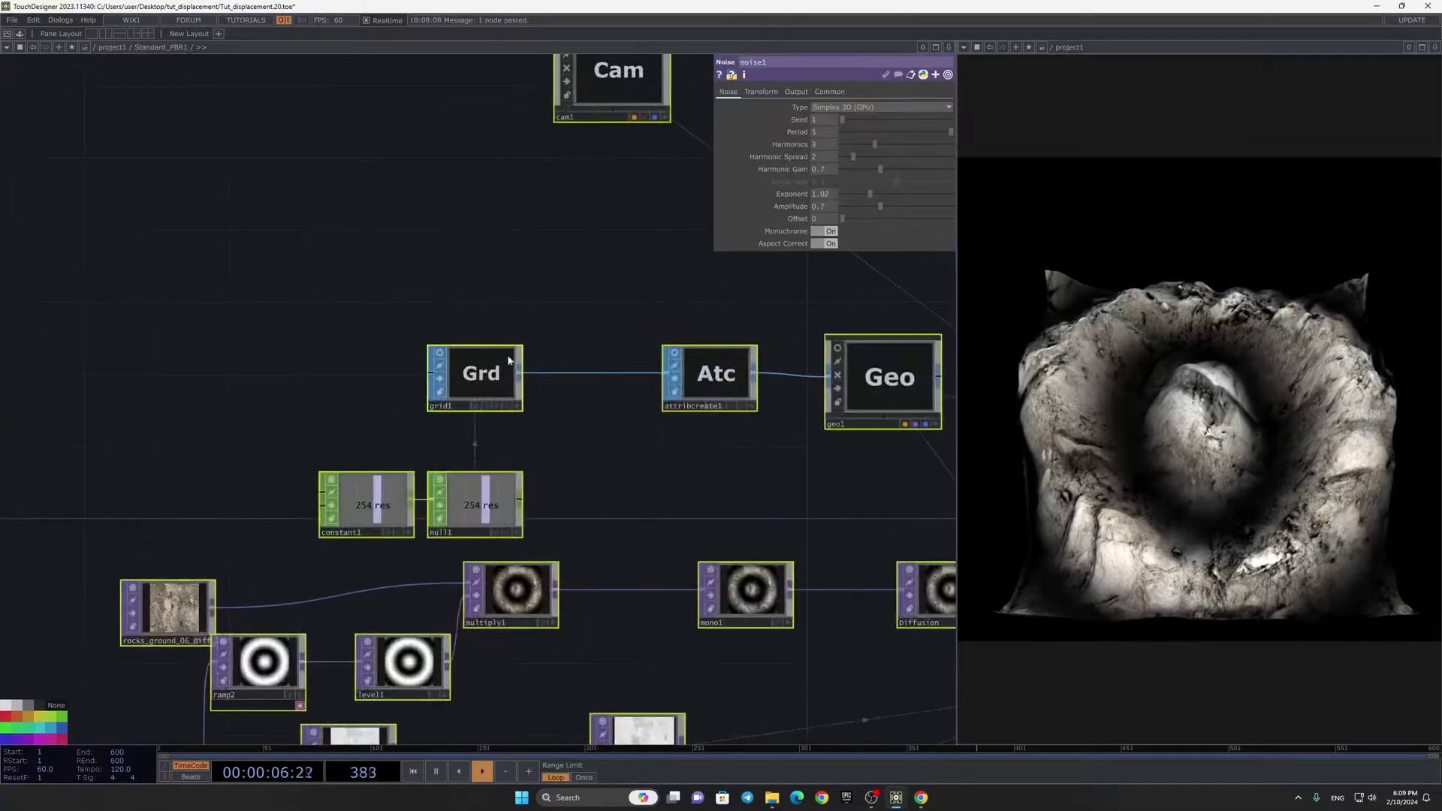
right_drag(241, 398, 548, 510)
drag(499, 529, 390, 259)
Step: Set the res value of constant1 to 128 in the copied network
drag(511, 416, 722, 530)
scroll(489, 343, up, 4)
click(489, 344)
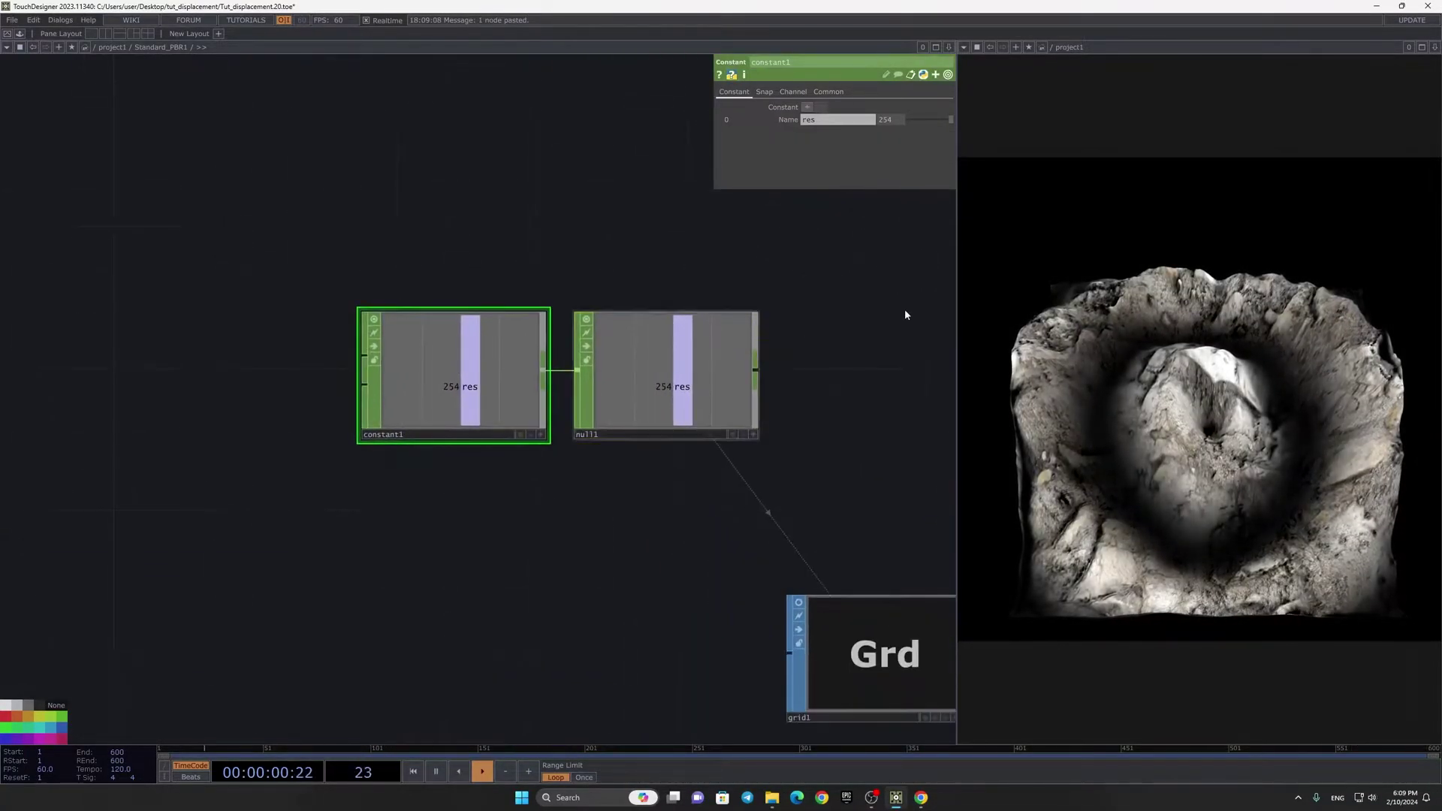
drag(867, 316, 701, 270)
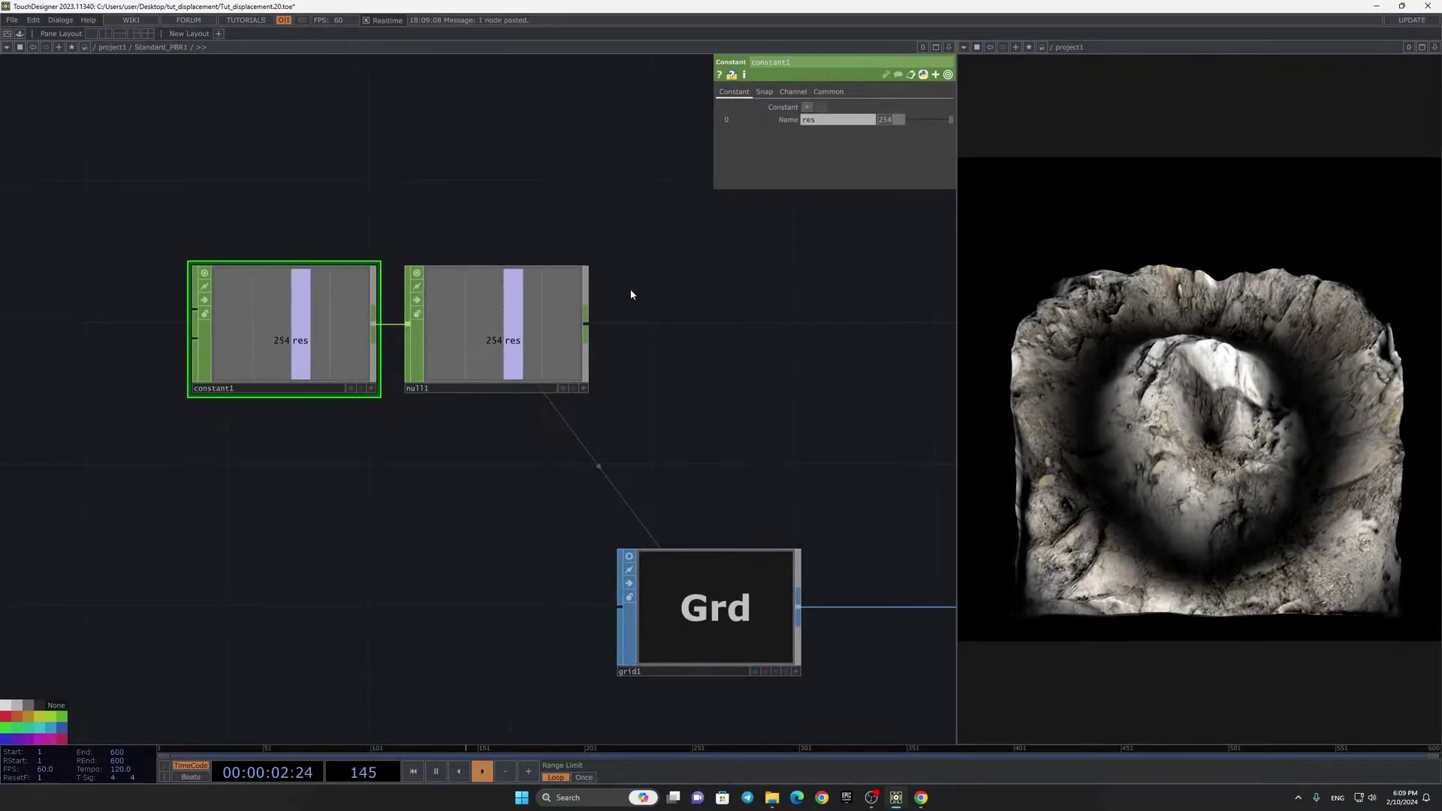
text(128)
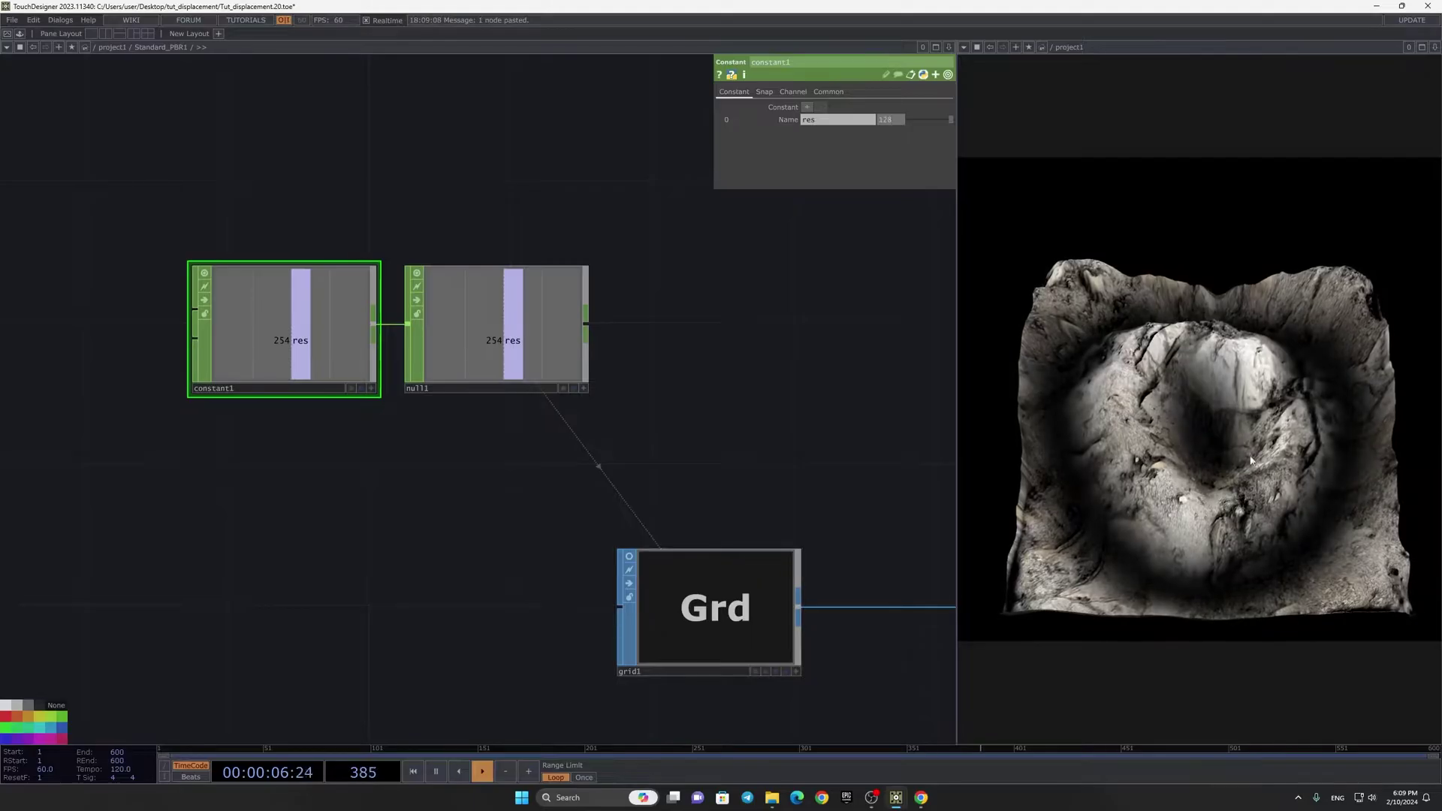
key(Return)
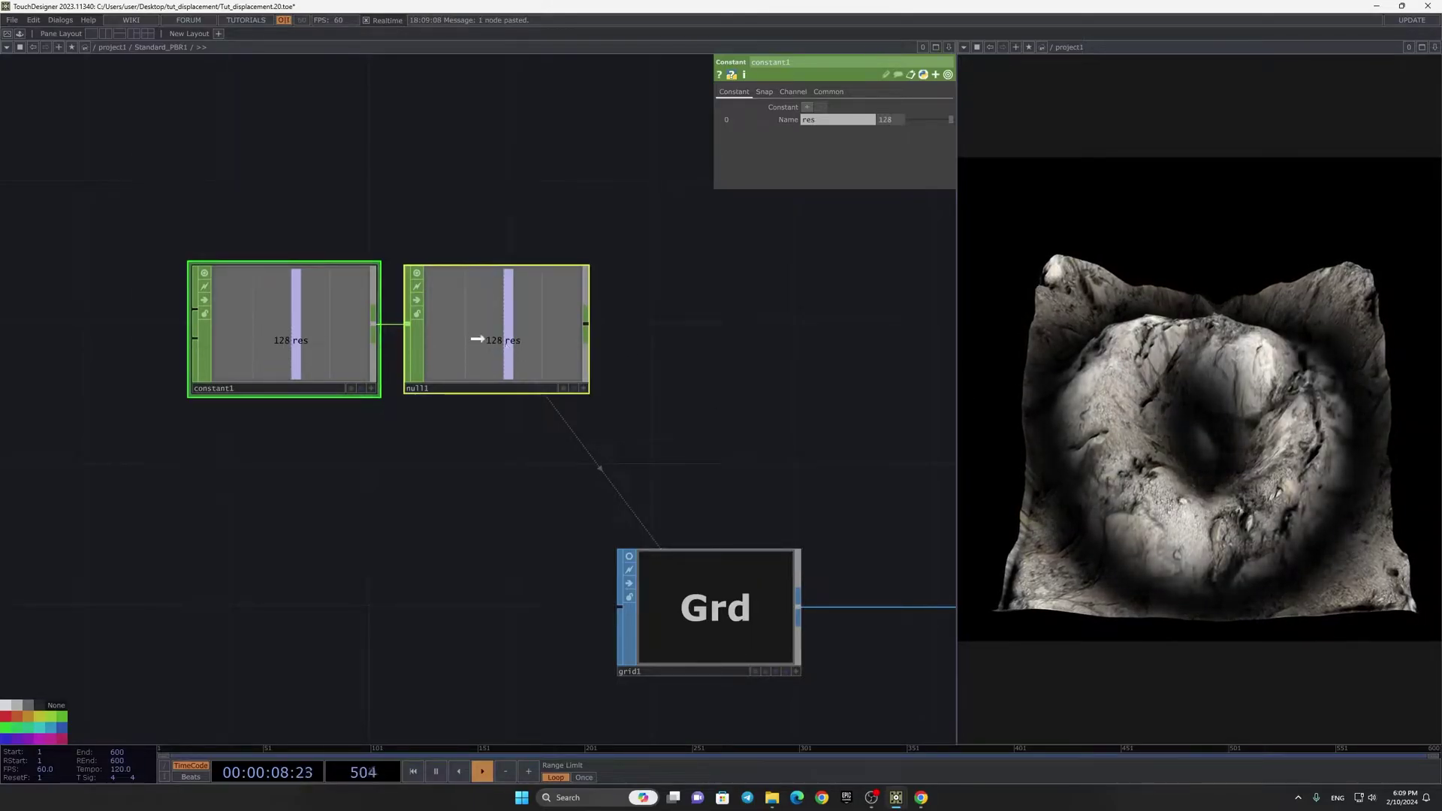
Step: Add a Fractal SOP in the empty space above the link between grid1 and attribcreate1
scroll(830, 319, down, 5)
drag(638, 294, 644, 292)
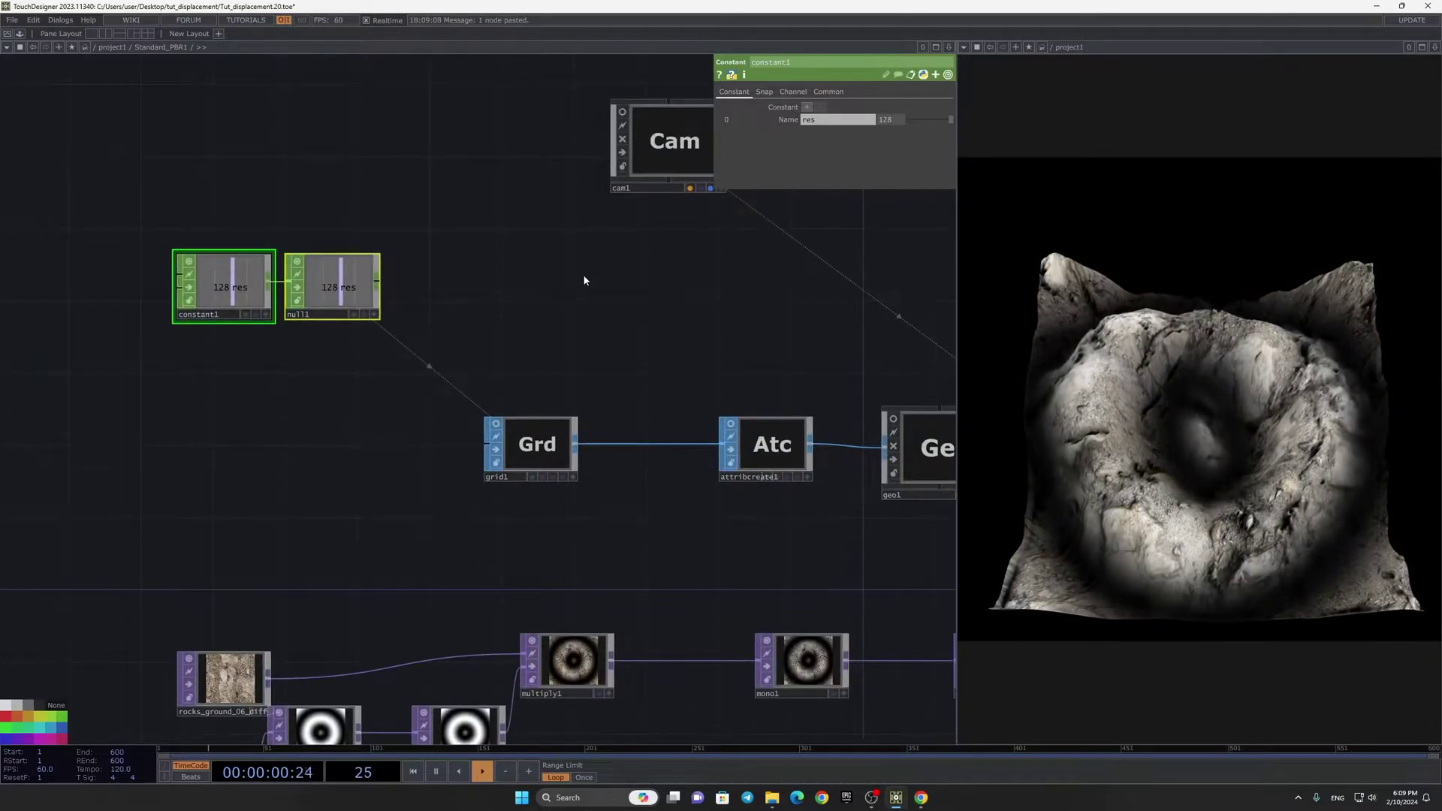
drag(553, 327, 548, 410)
drag(505, 516, 449, 515)
drag(558, 404, 664, 443)
key(Tab)
click(568, 258)
text(f)
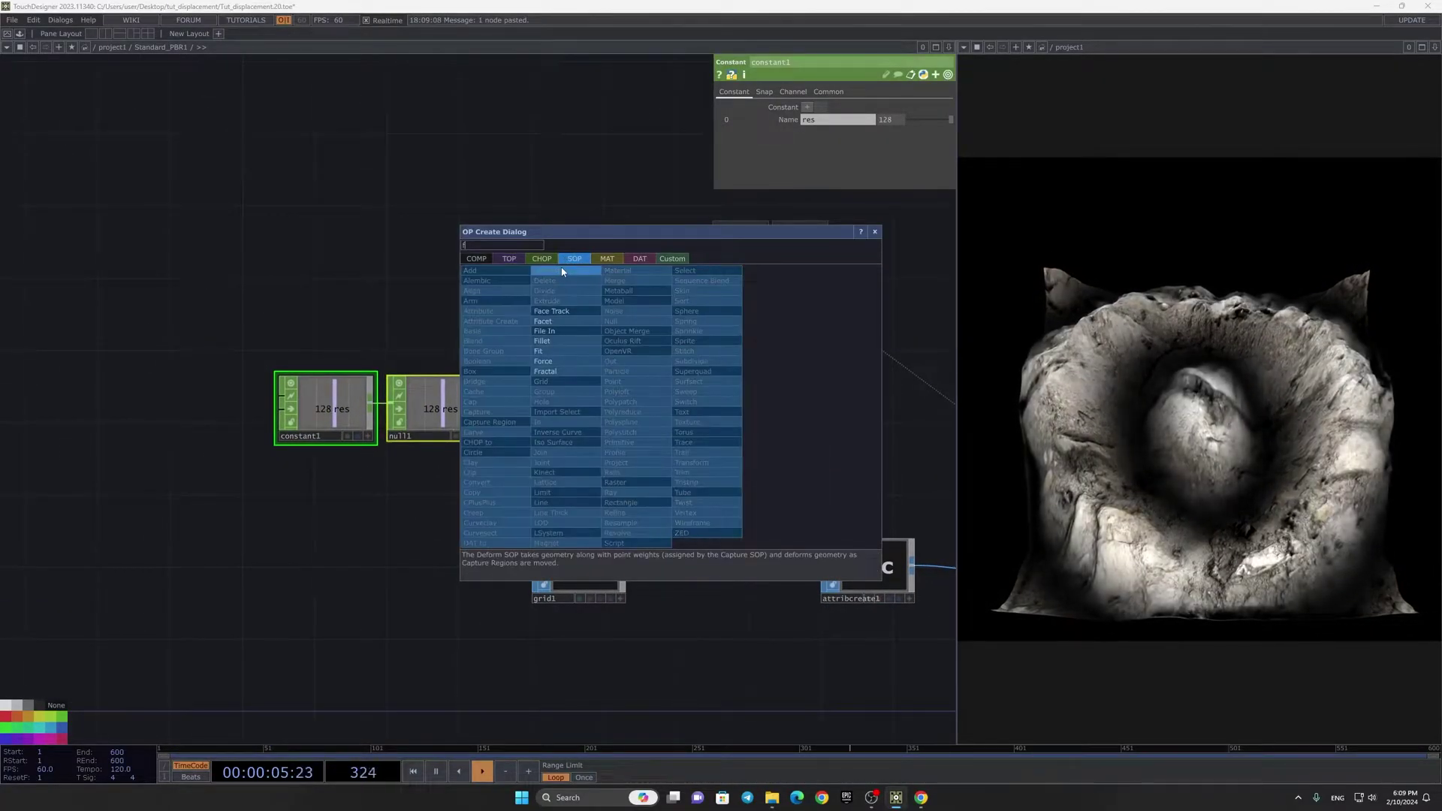
click(564, 371)
click(757, 444)
Step: Set fractal1's Divisions to 1, Smoothness to 2 and Scale to 0.005
scroll(795, 439, up, 3)
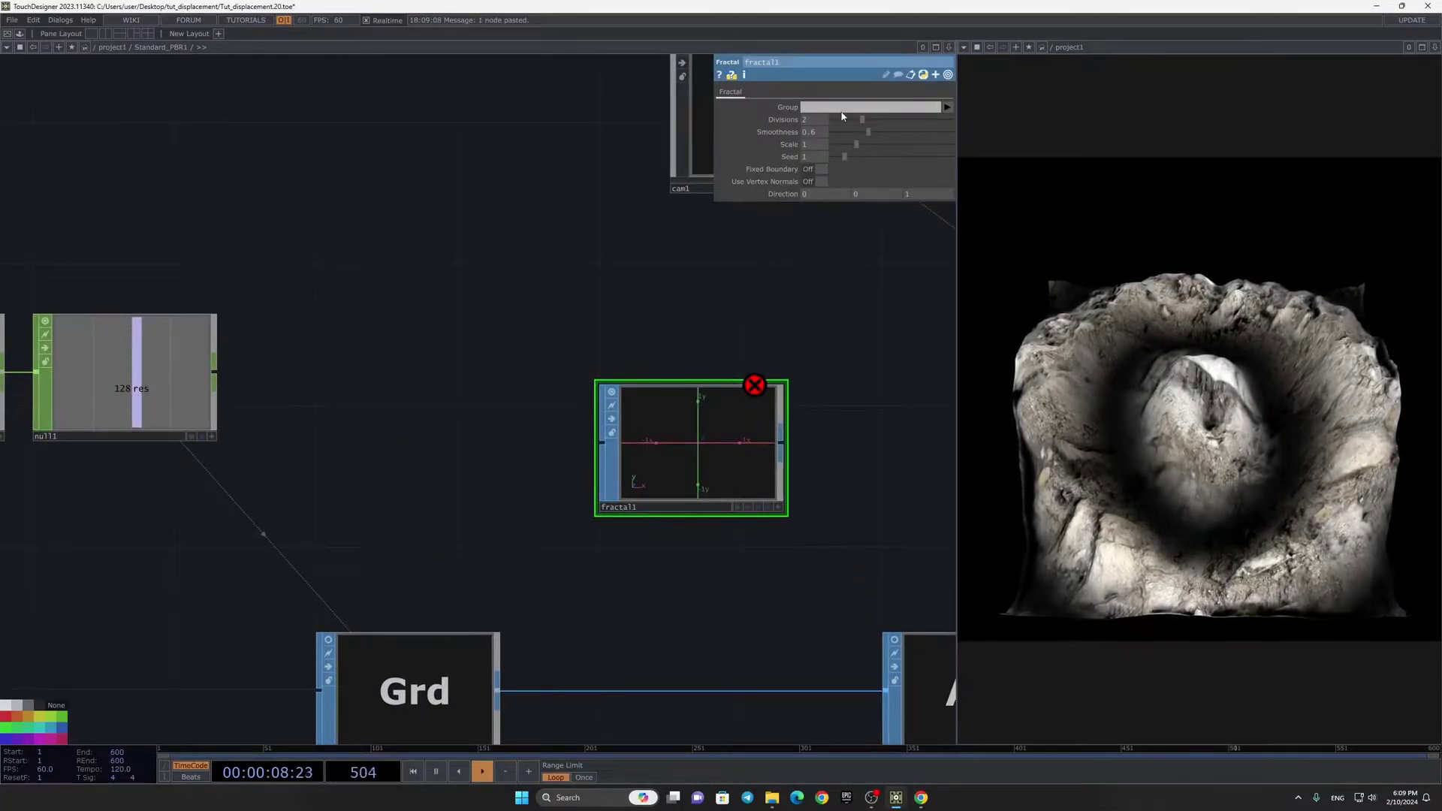
drag(861, 121, 1048, 136)
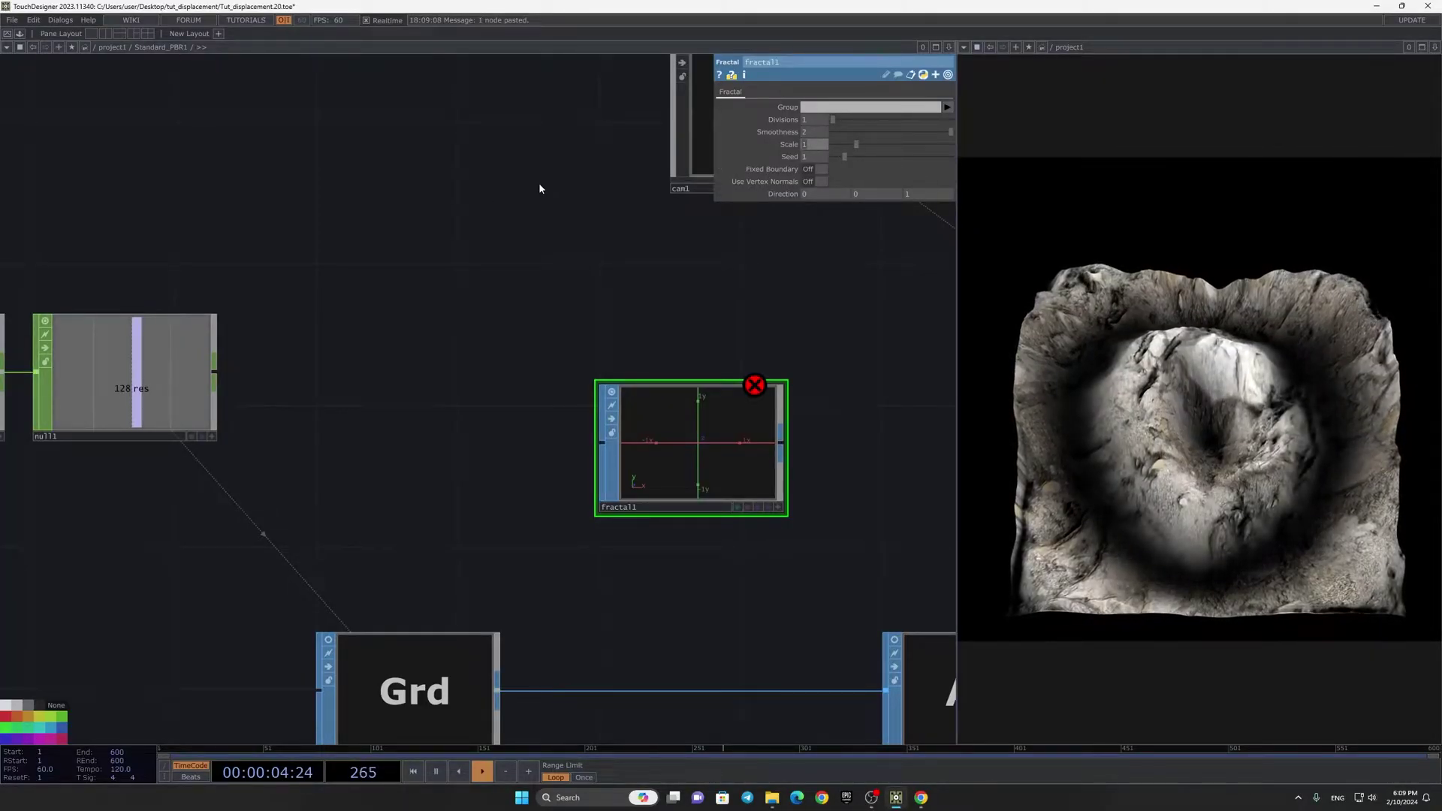
text(0.005)
key(Return)
Step: Line up grid1 directly beneath null1 and display the grid's parameters
scroll(553, 466, down, 3)
drag(553, 534, 444, 498)
scroll(400, 467, up, 4)
drag(688, 373, 560, 368)
drag(797, 327, 685, 329)
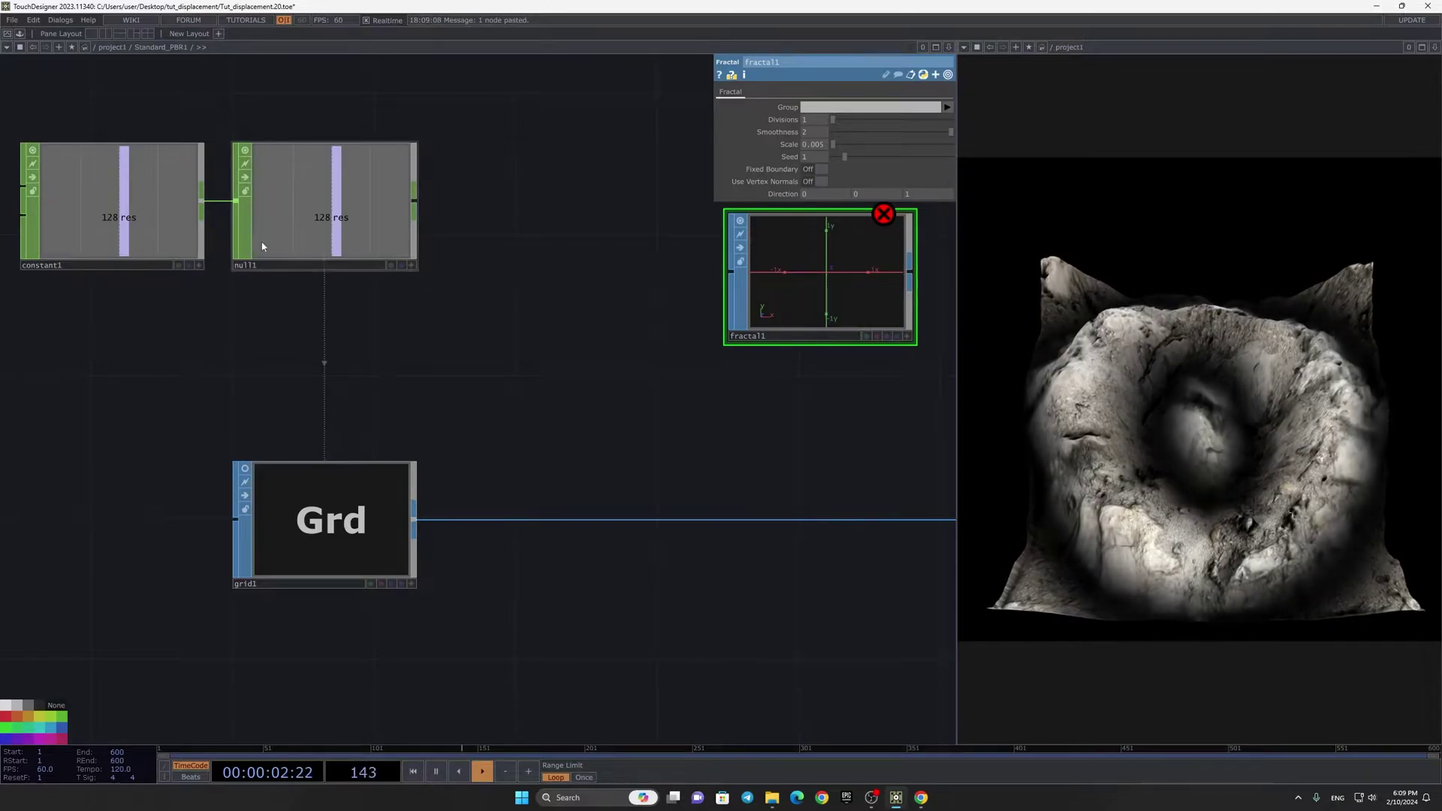
click(318, 467)
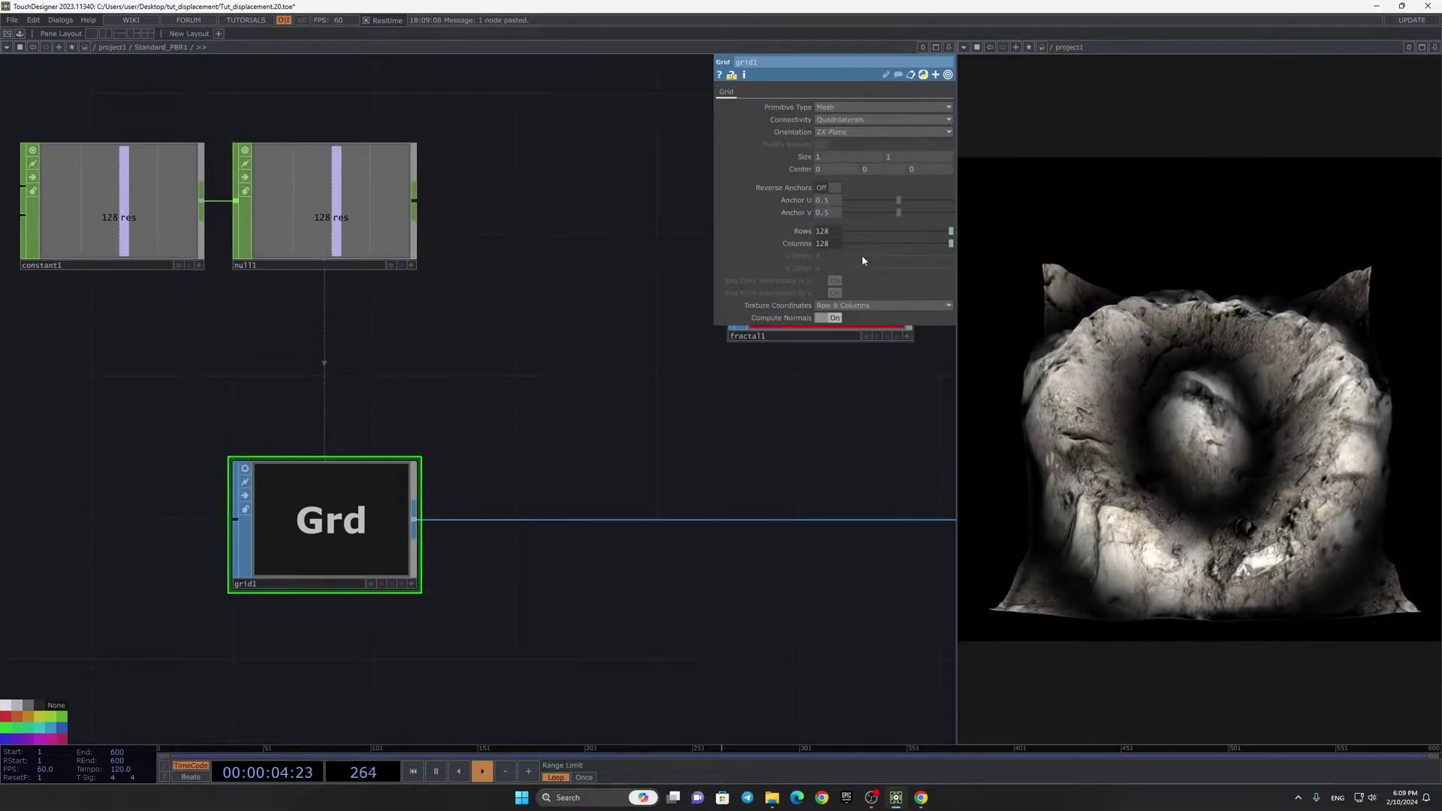
Step: Wire fractal1 between grid1 and attribcreate1, and position it between the two nodes
drag(593, 406, 511, 435)
scroll(510, 435, down, 3)
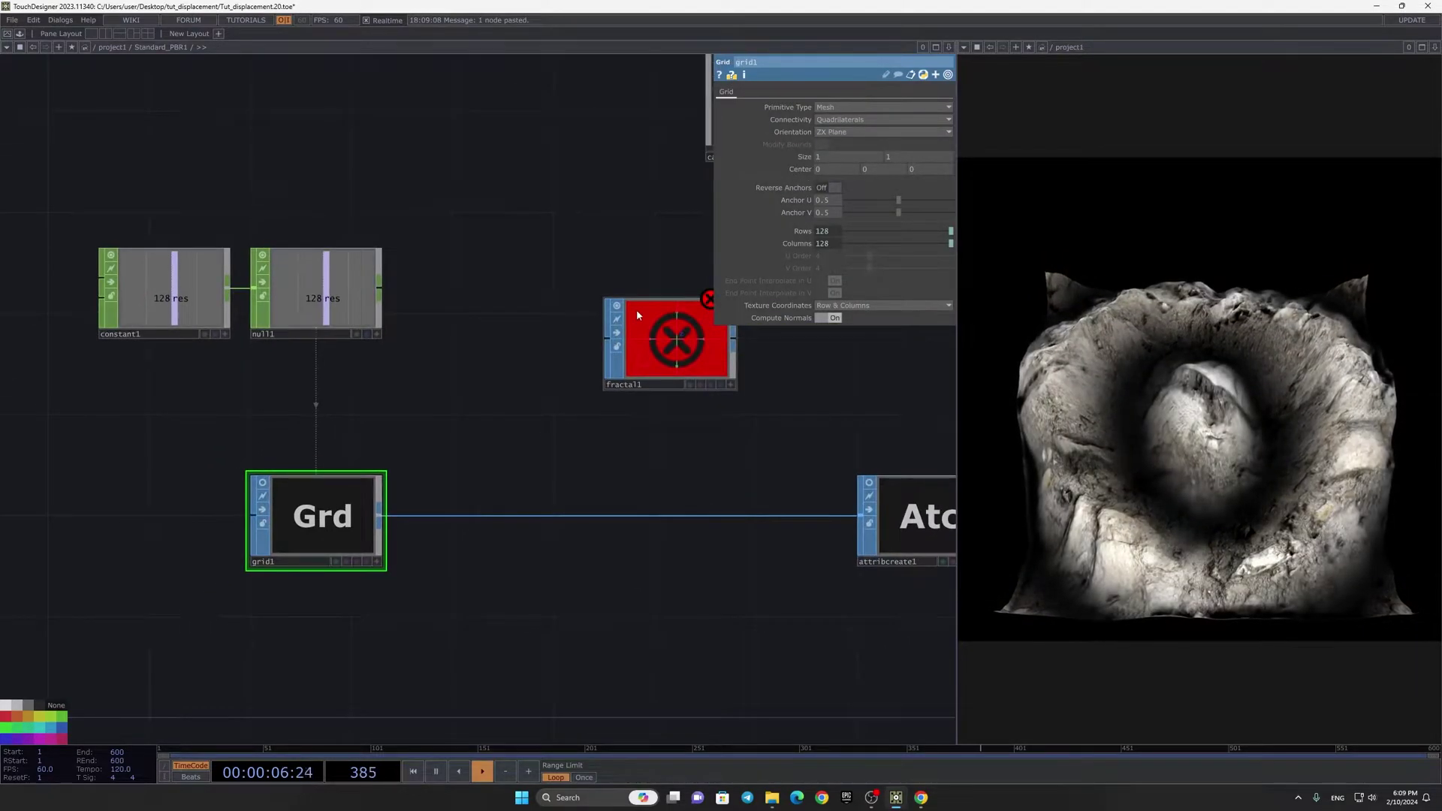
drag(644, 319, 618, 395)
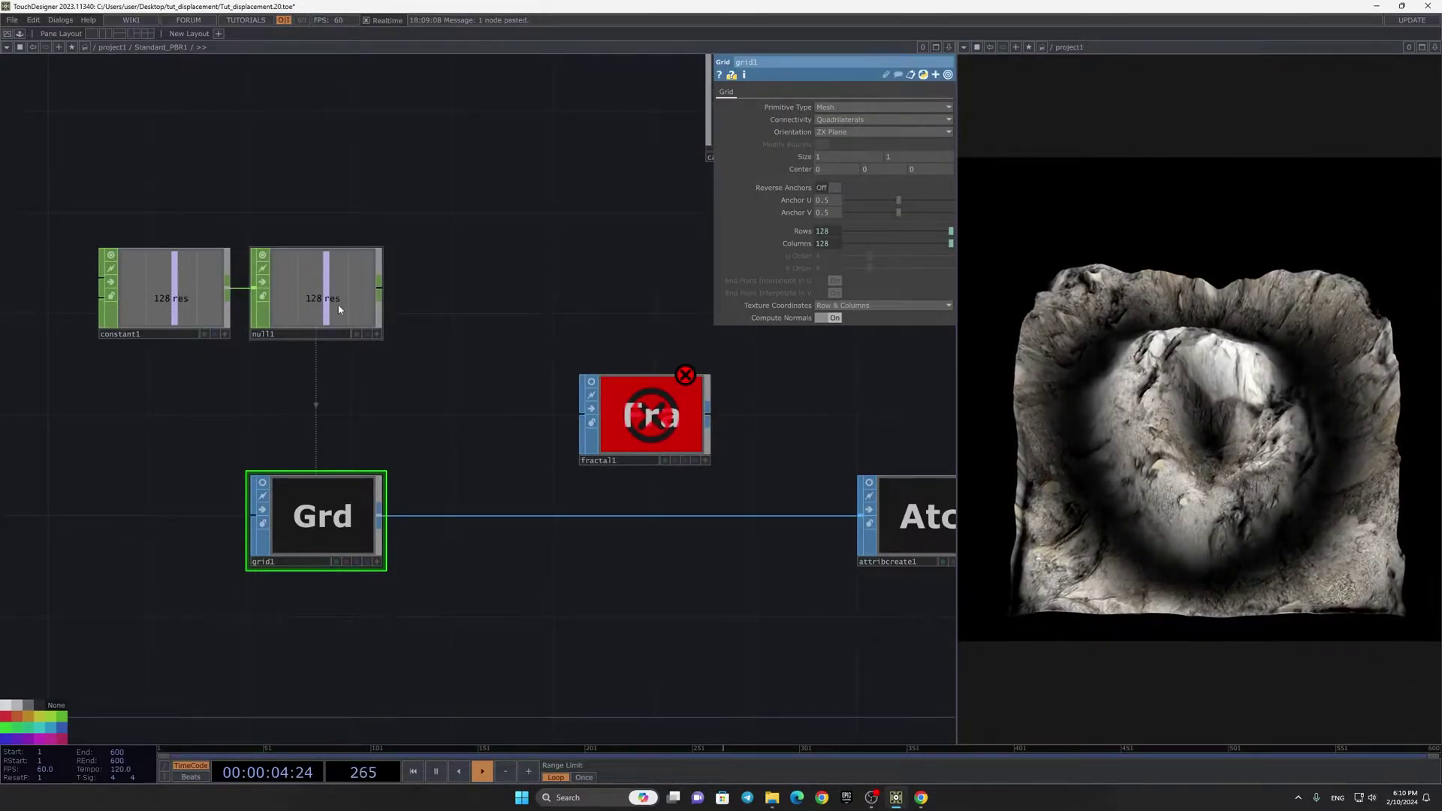
drag(463, 496, 567, 513)
drag(486, 532, 685, 432)
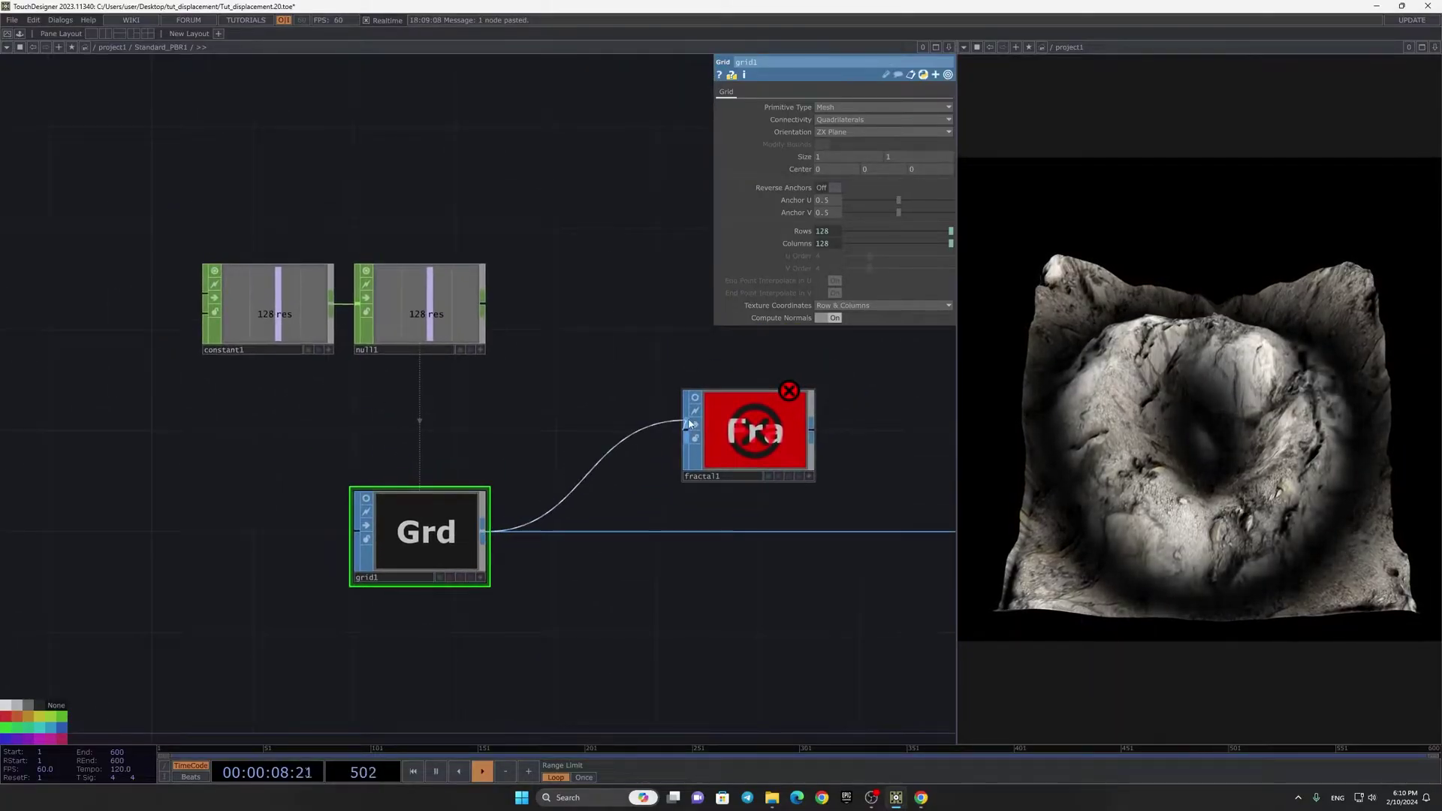
drag(727, 570, 482, 439)
drag(567, 304, 717, 401)
drag(538, 300, 536, 347)
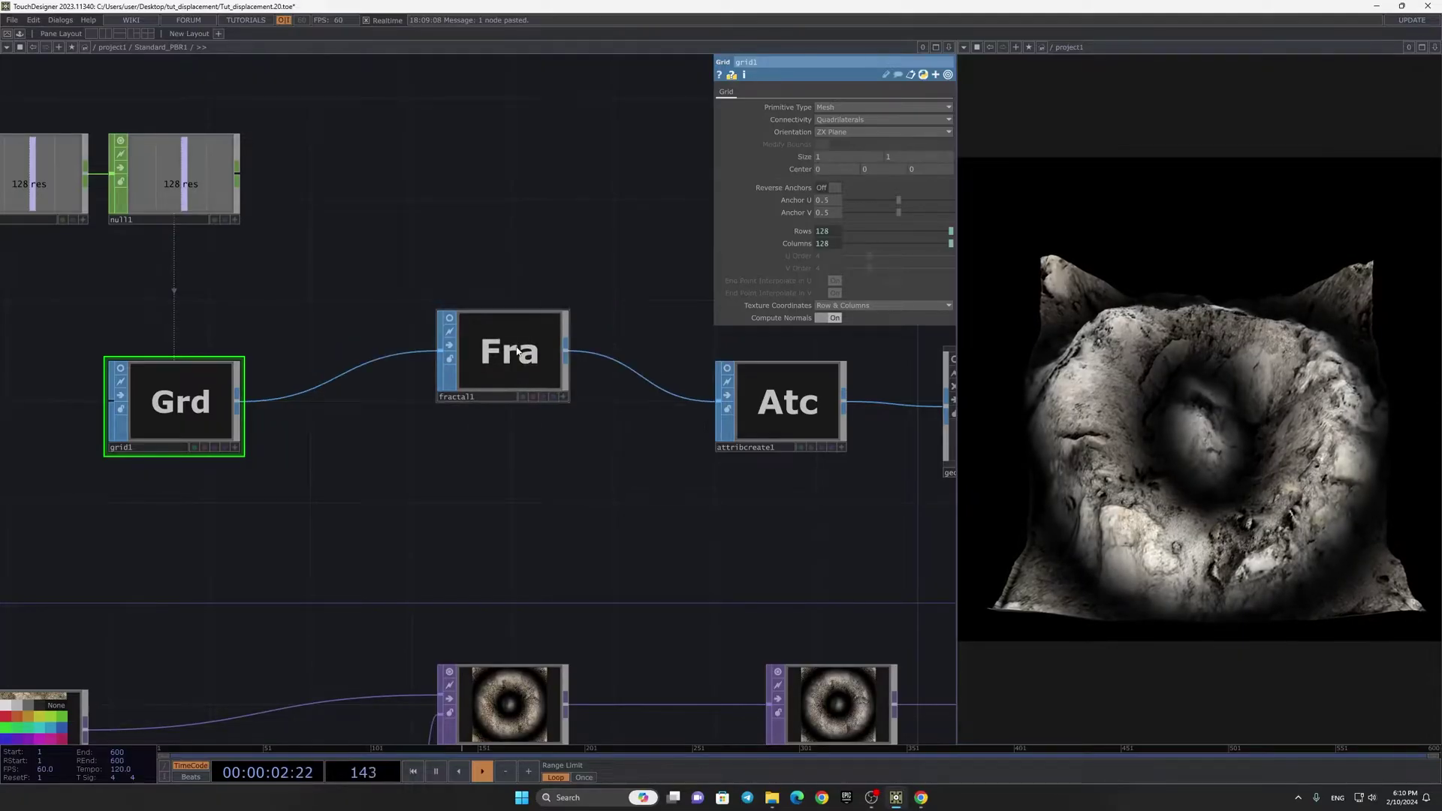
drag(408, 509, 595, 503)
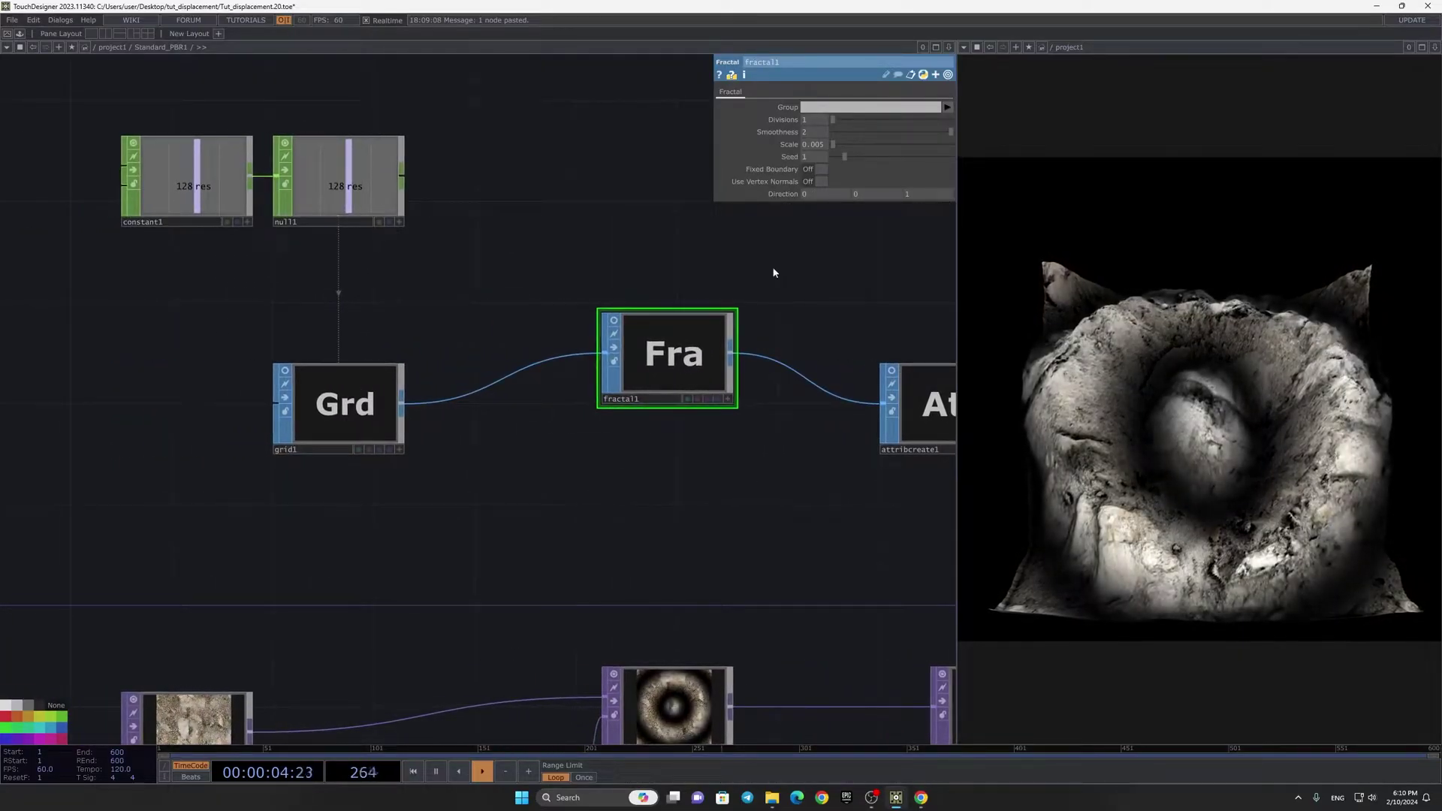
Step: Turn on Use Vertex Normals for fractal1 so the terrain surface breaks up along its normals
click(818, 183)
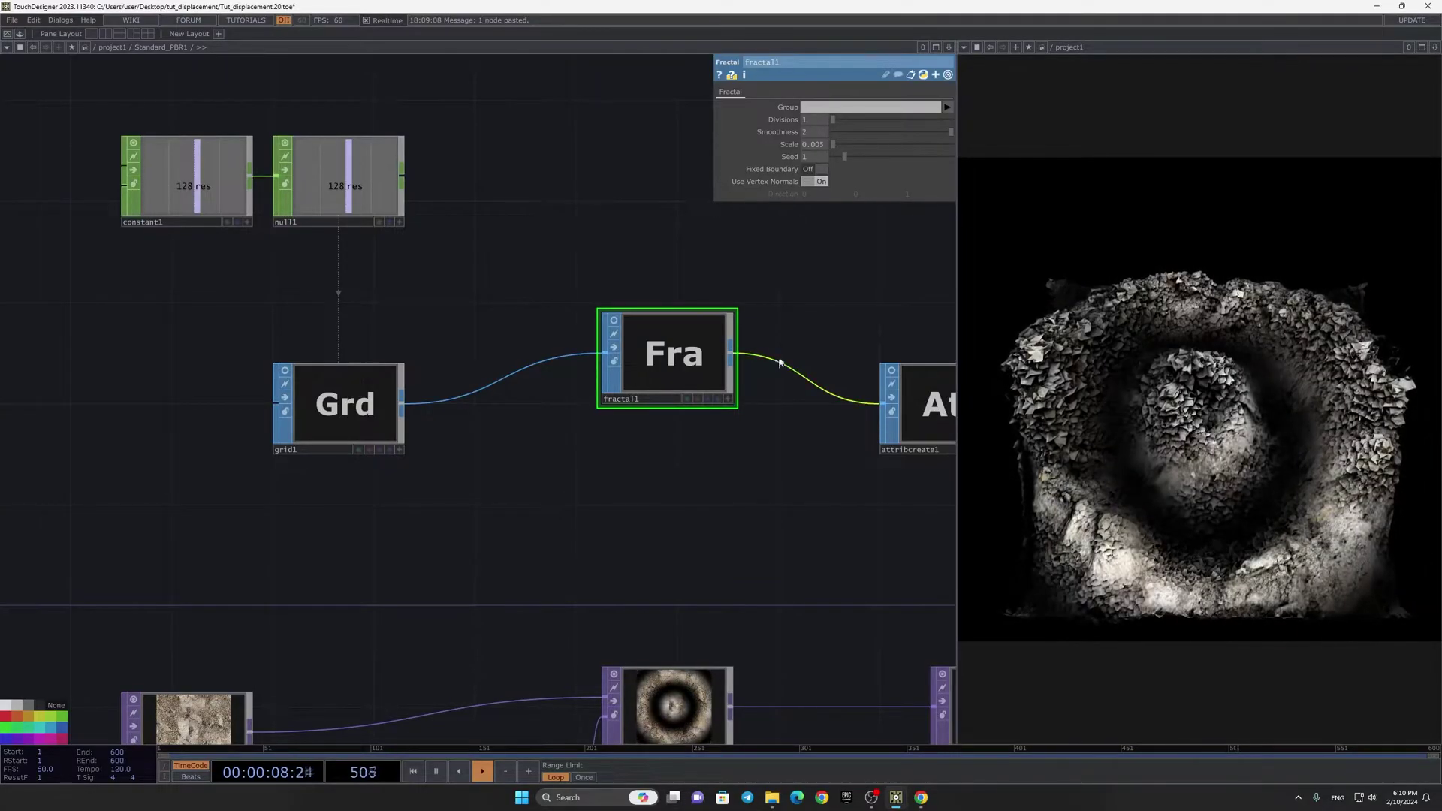
scroll(815, 443, down, 8)
scroll(835, 341, up, 3)
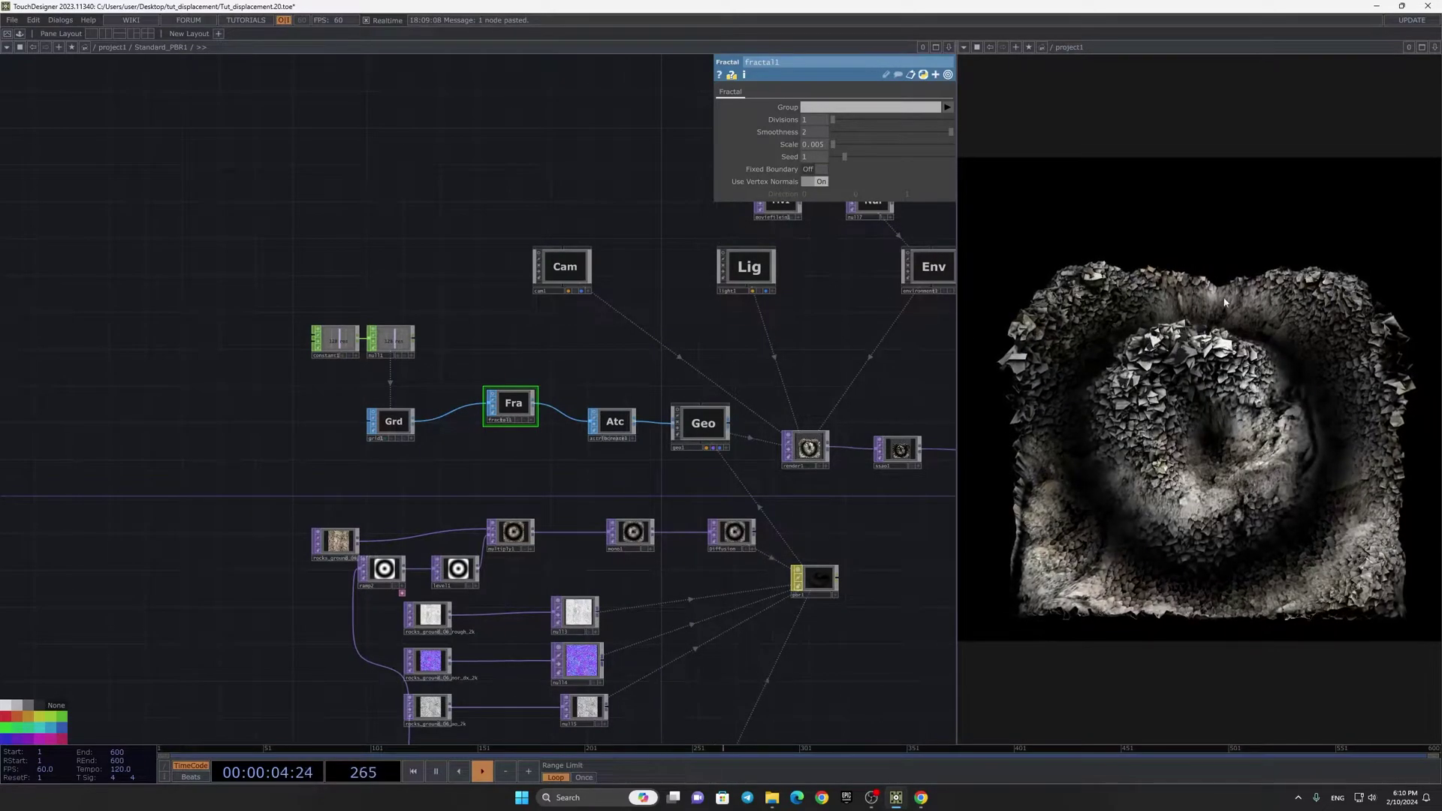
Step: Reframe the terrain through cam1 to a closer, angled view from one corner
scroll(604, 226, up, 6)
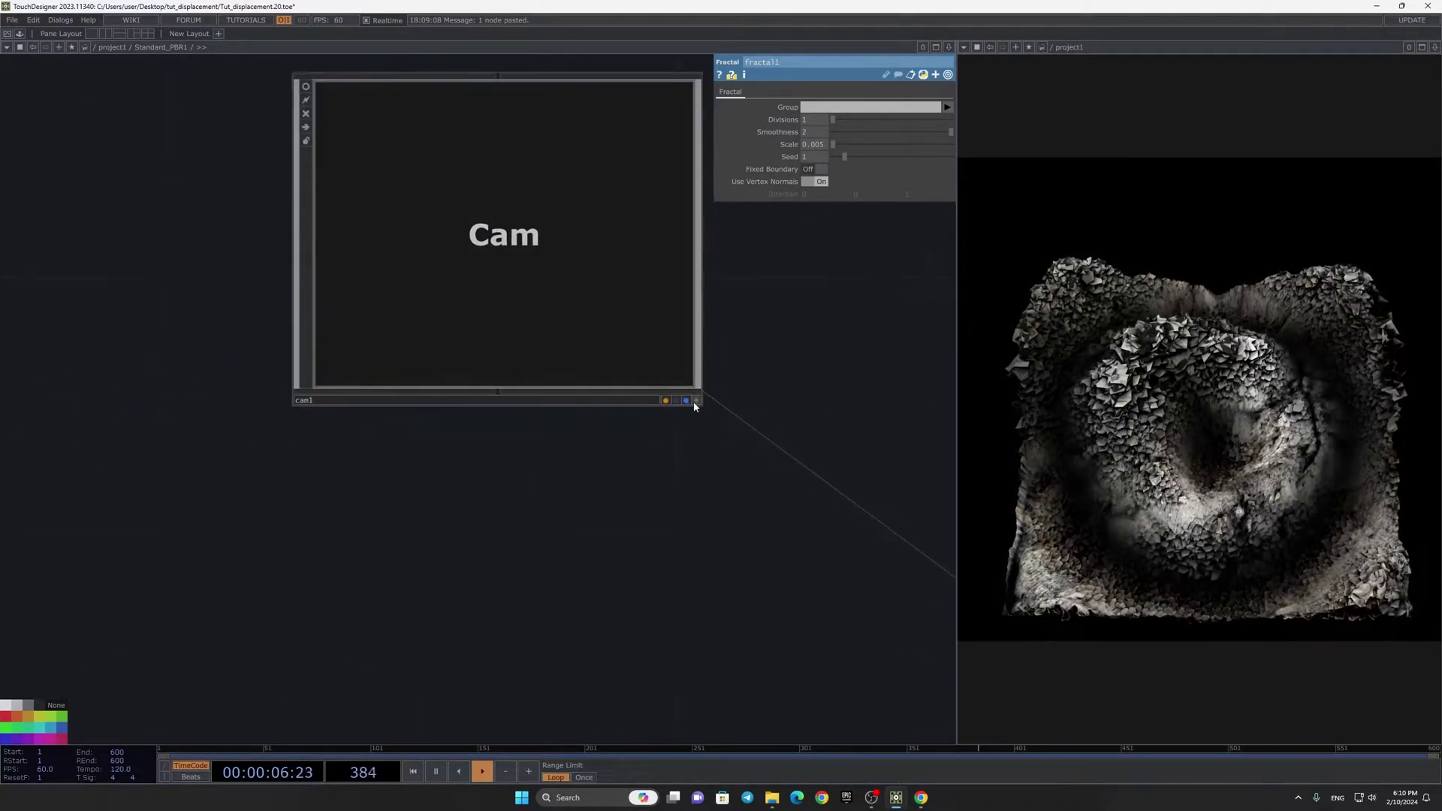
click(695, 400)
scroll(534, 315, up, 5)
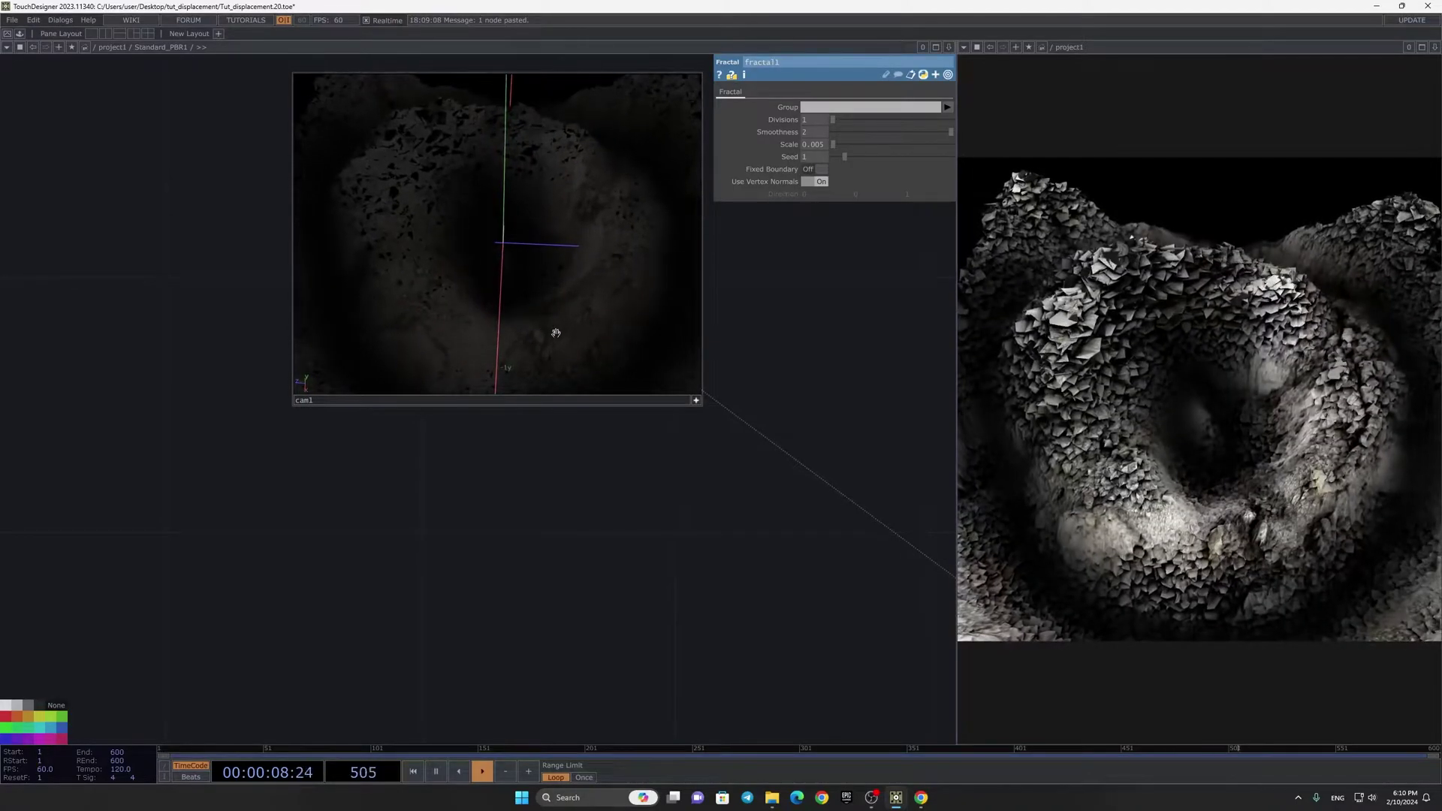
scroll(557, 288, down, 4)
drag(496, 233, 646, 342)
scroll(538, 274, up, 4)
click(693, 403)
scroll(740, 508, down, 6)
scroll(681, 400, up, 6)
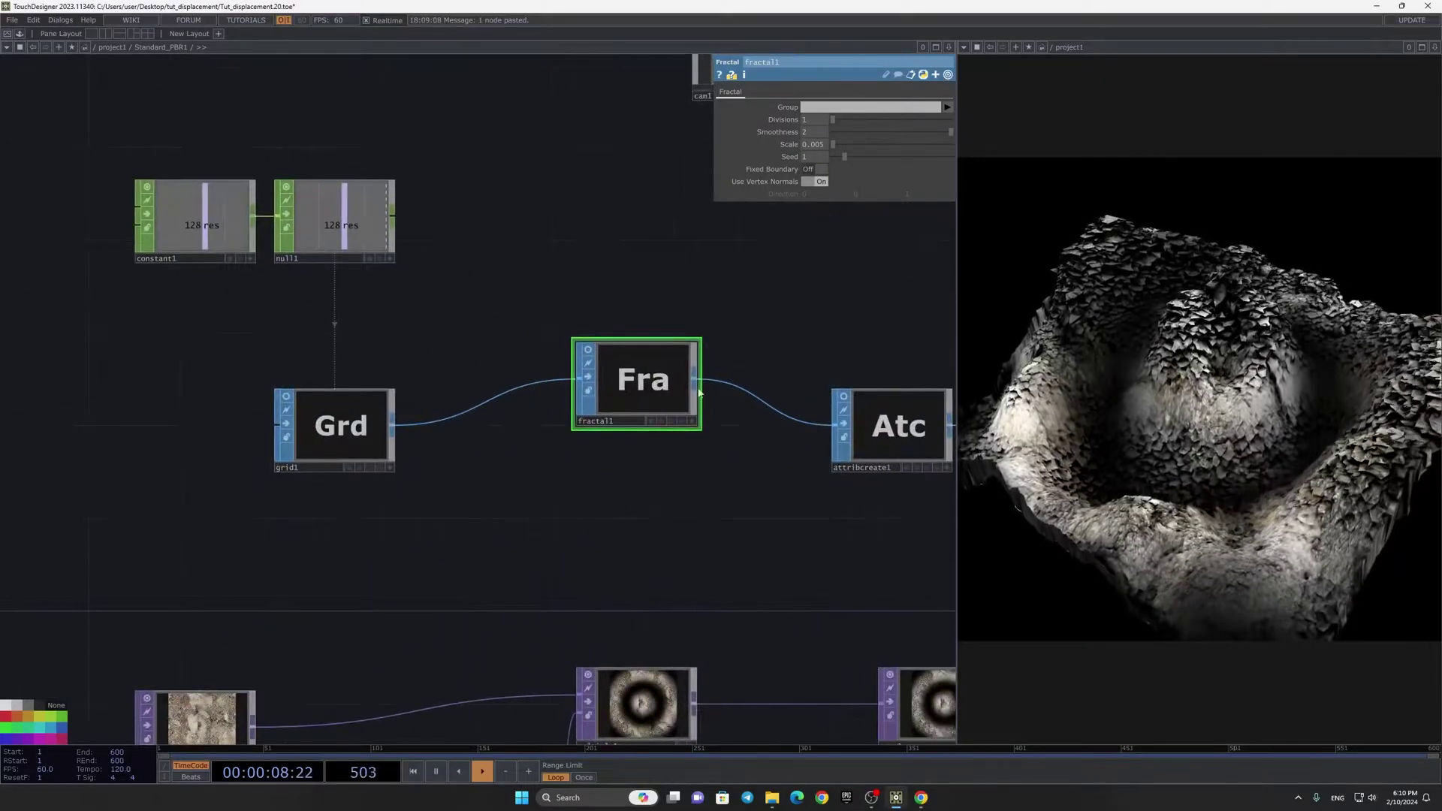
Step: Move fractal1 slightly lower, closer in line with grid1, and try its Smoothness and Divisions, ending at 2 and 1
drag(682, 394, 682, 416)
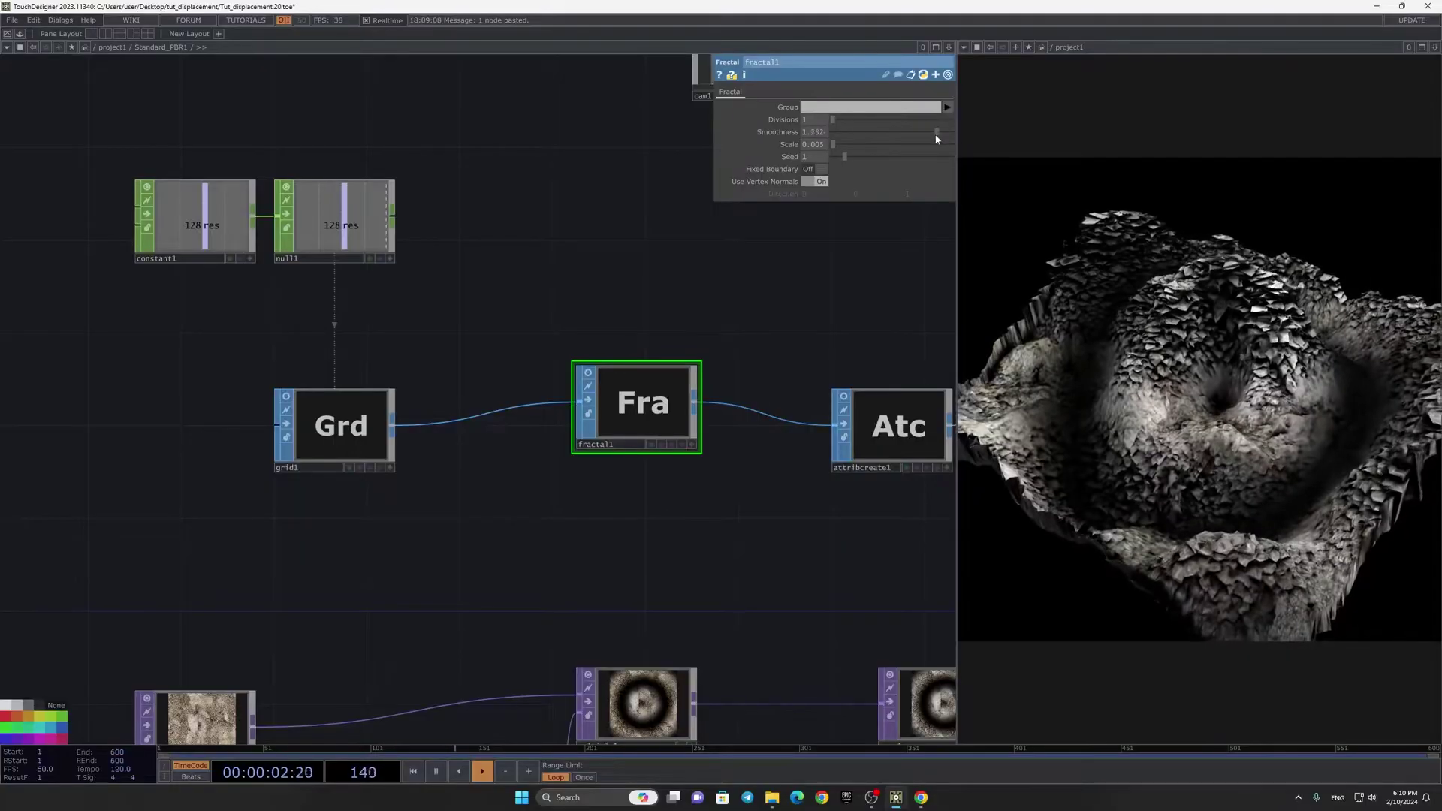
drag(831, 132, 1048, 148)
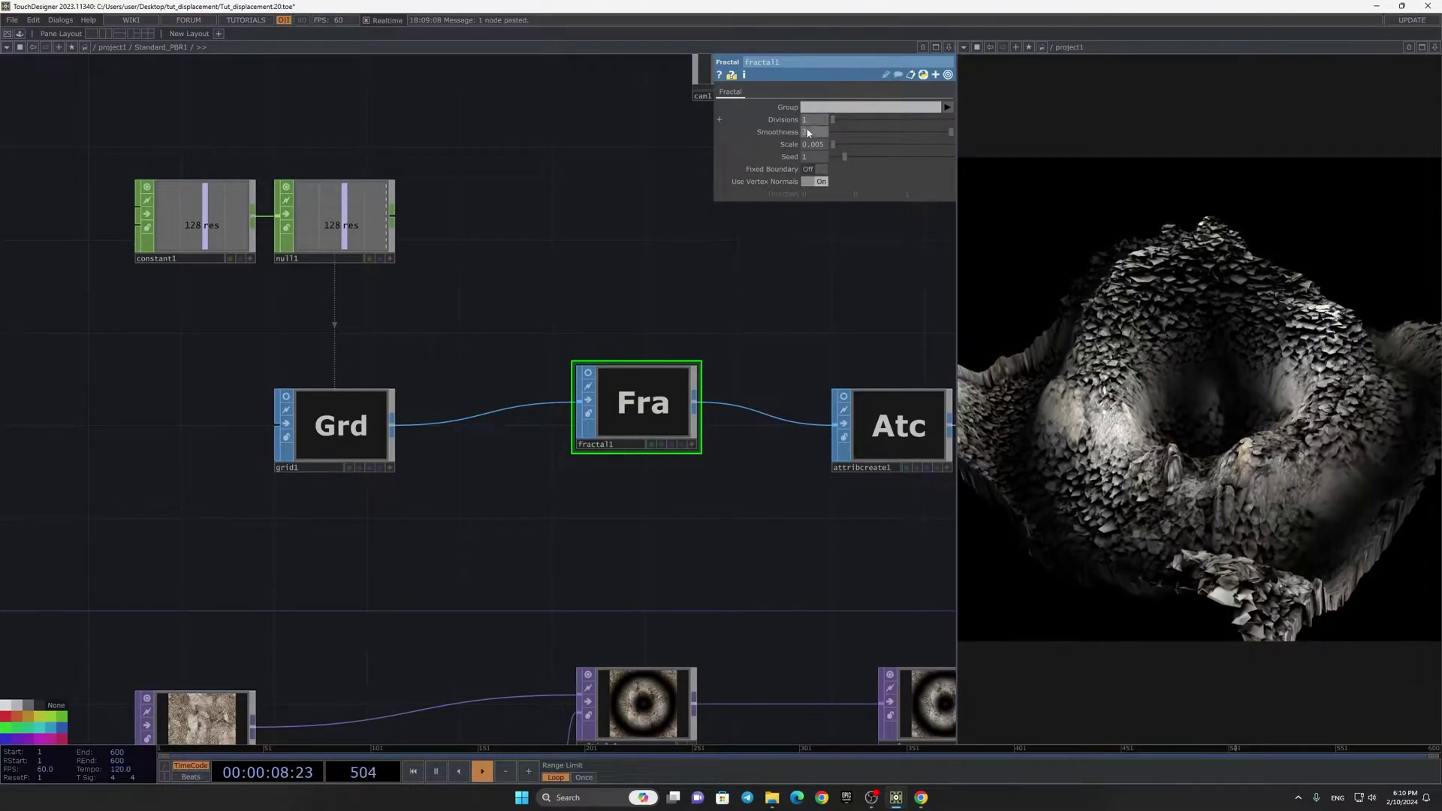
drag(835, 121, 853, 121)
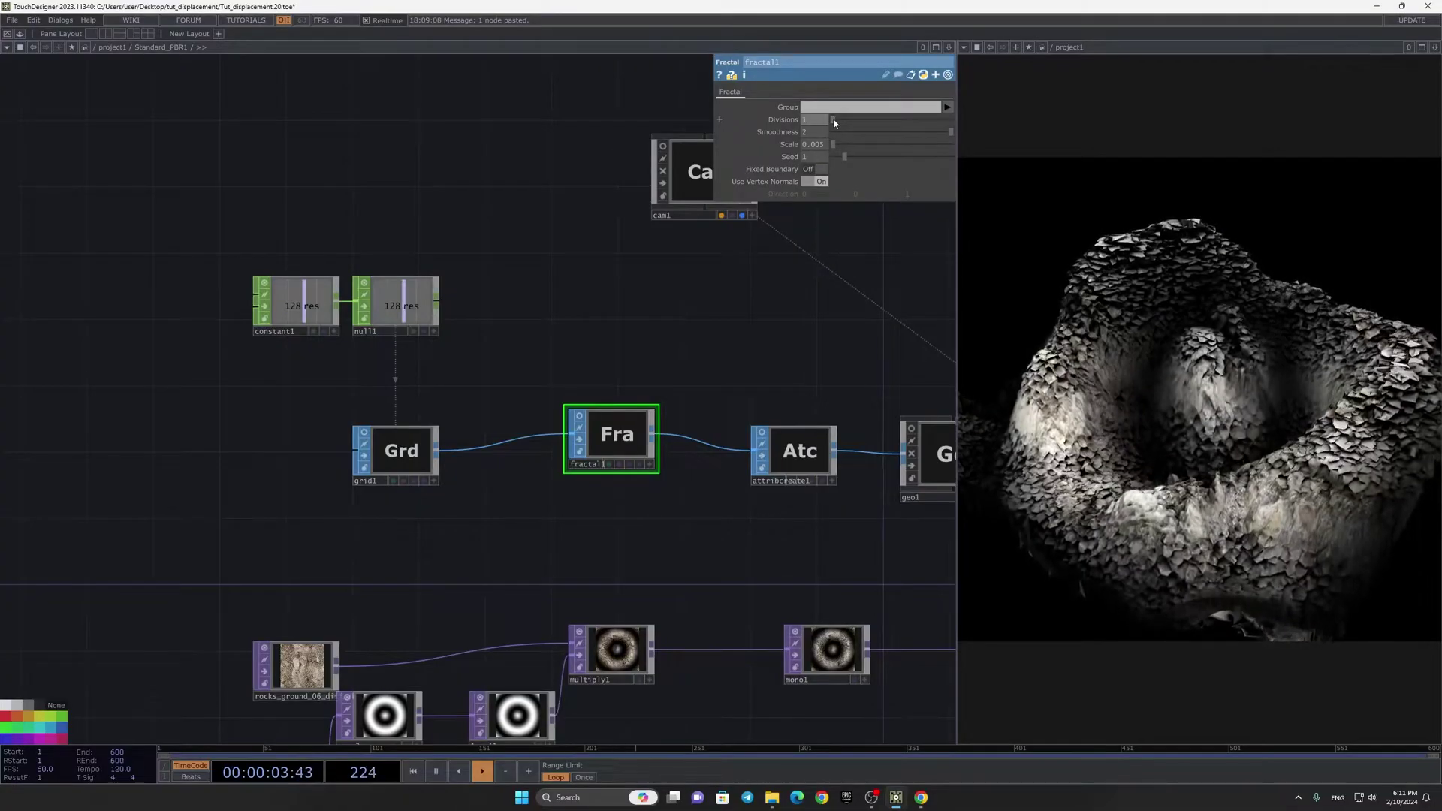
click(862, 120)
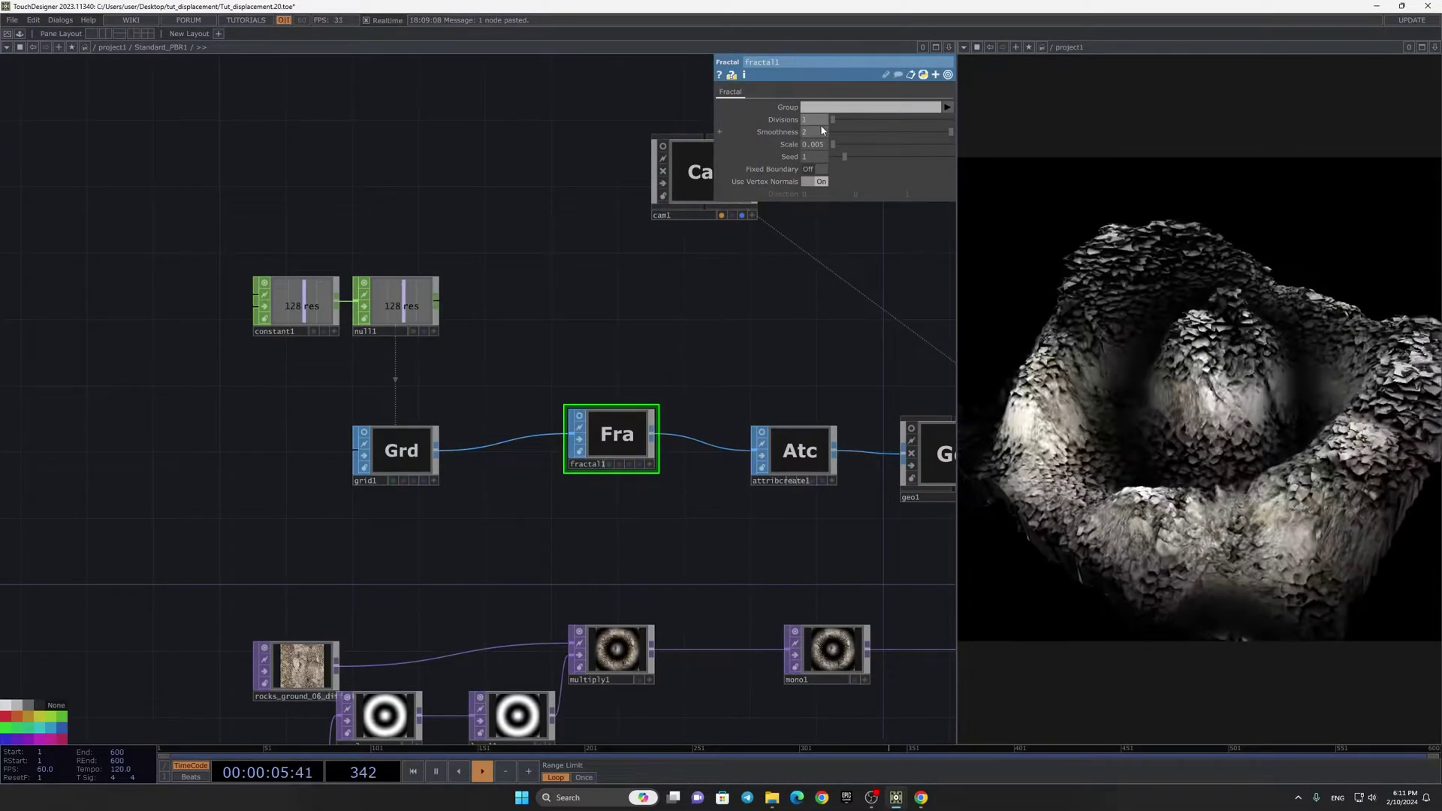
Step: Try fractal1 without Use Vertex Normals, testing Directions 0, 1, 0 and 0, 0, 0, and turn vertex normals back on
click(820, 182)
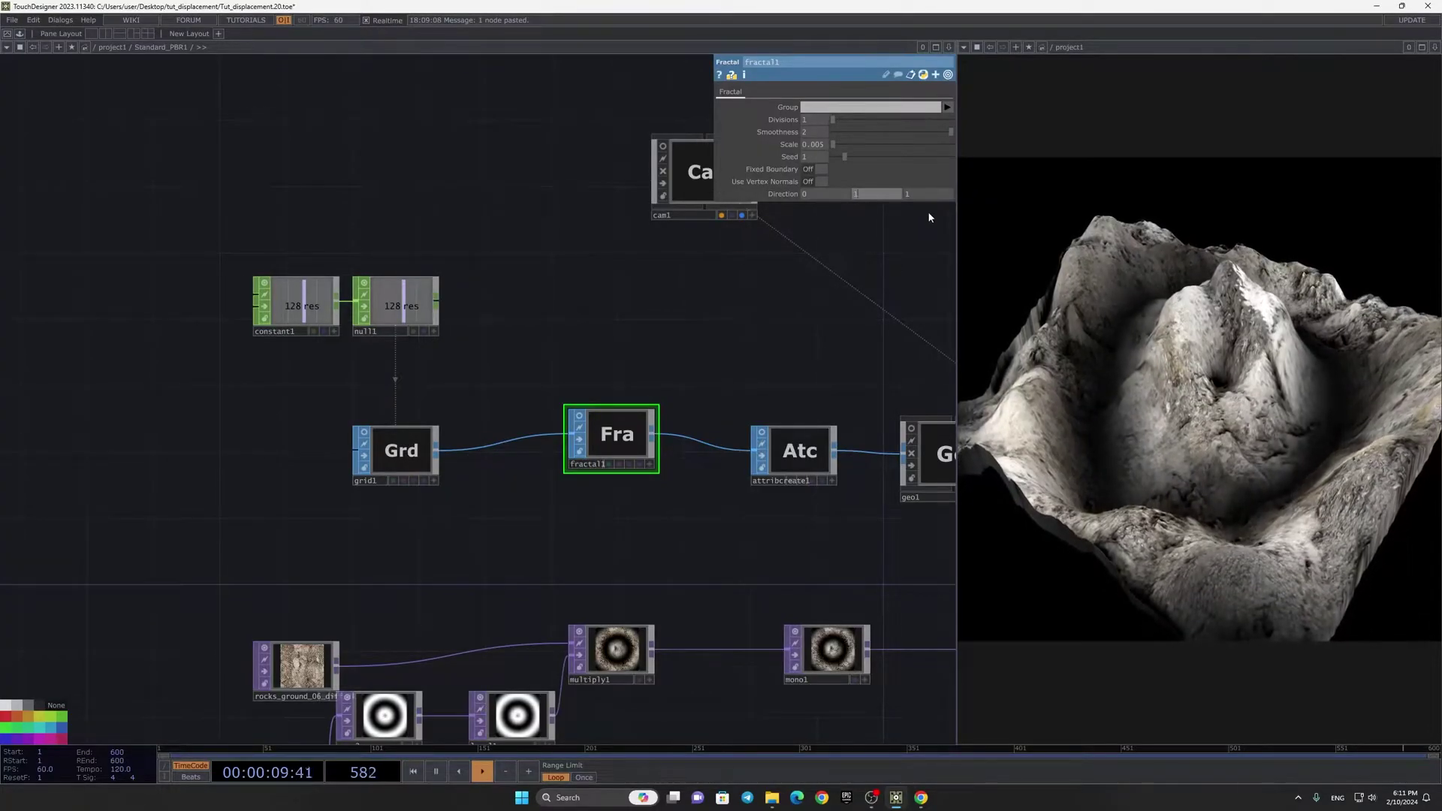
click(910, 194)
text(0)
key(Return)
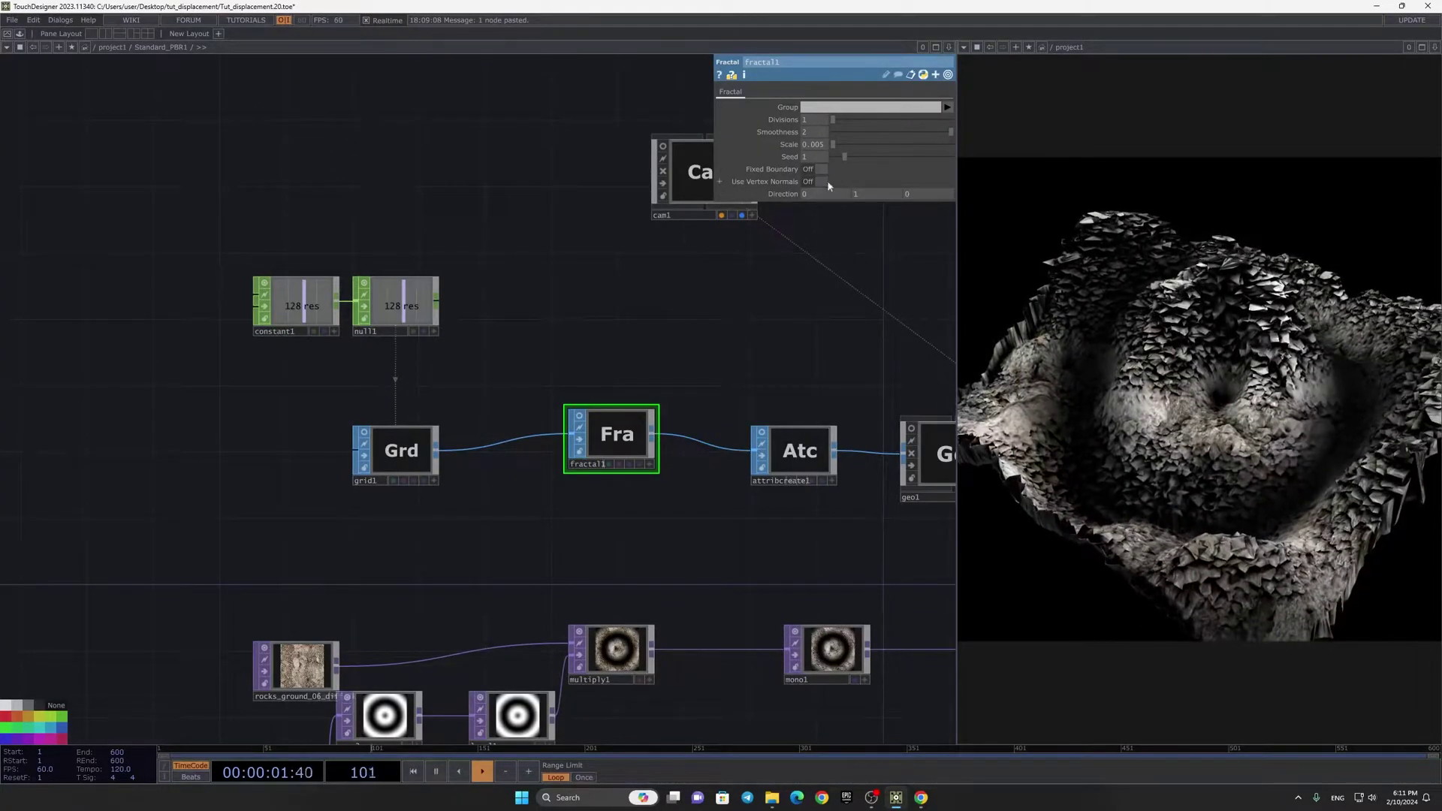
click(856, 193)
text(0)
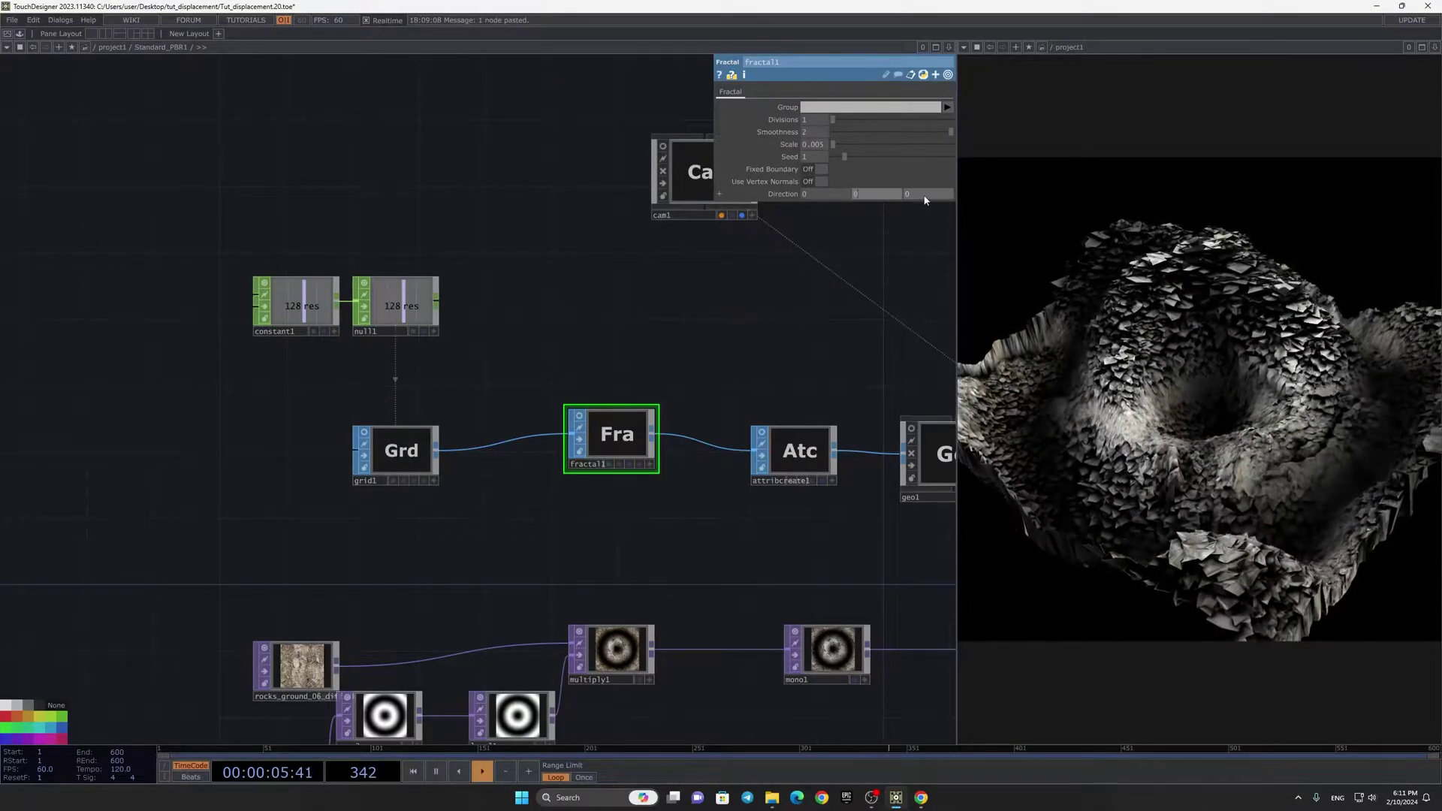
click(813, 181)
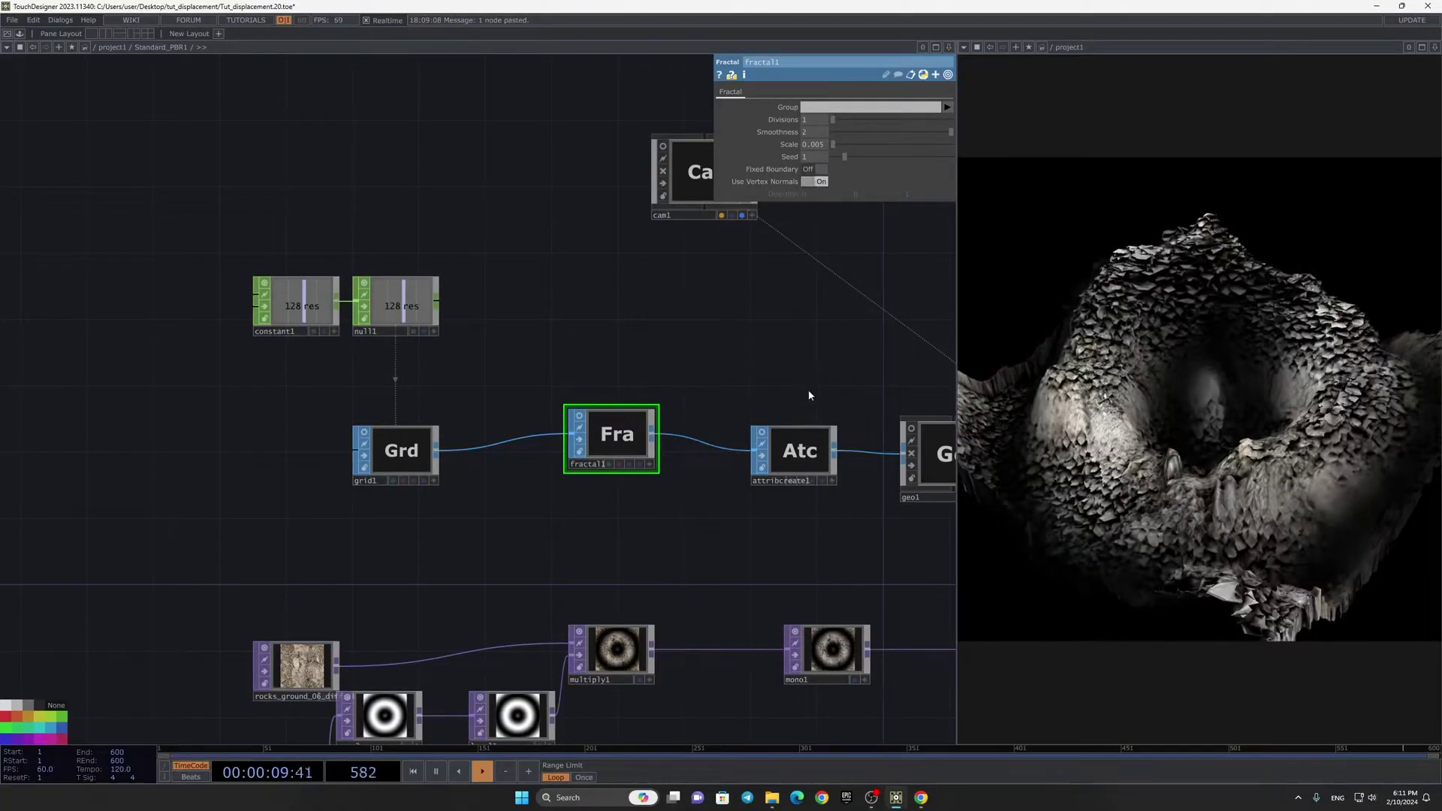
Step: Set both the Bump Scale and the Parallax Scale of the pbr1 material to 4
scroll(651, 341, down, 4)
scroll(743, 344, up, 3)
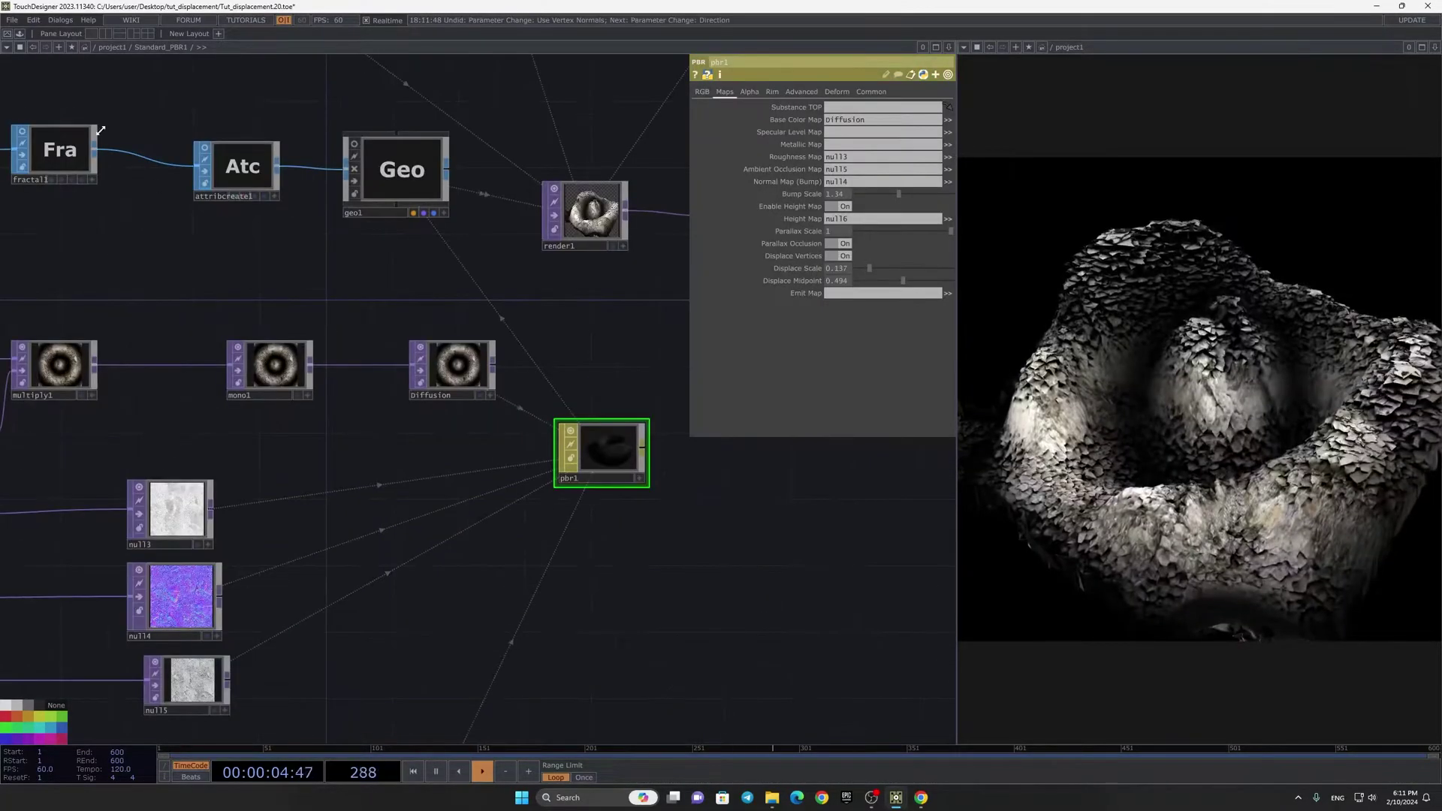
click(88, 139)
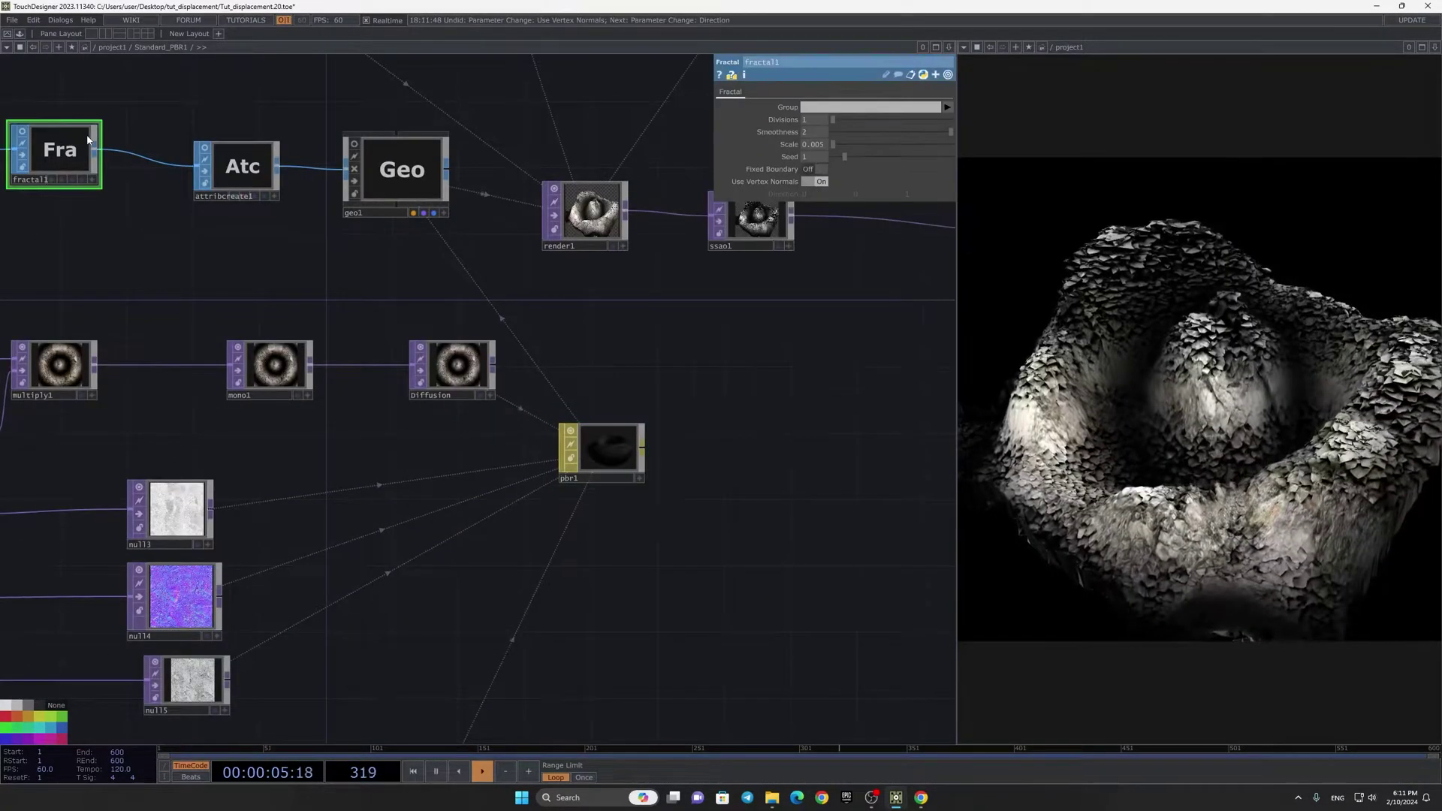
click(635, 454)
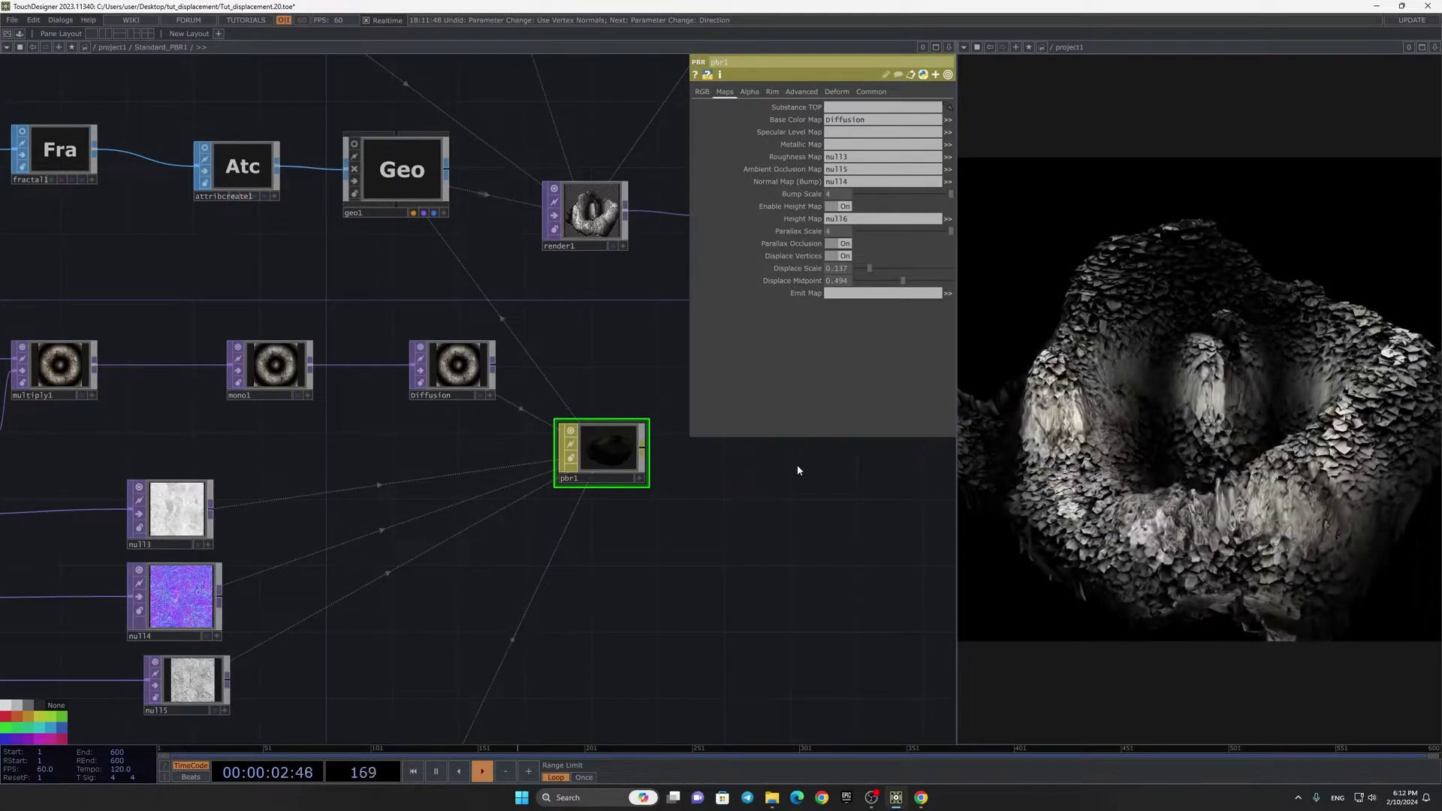
Step: Compare pbr1 with Parallax Occlusion off and on, and try it with Displace Vertices turned off
click(844, 244)
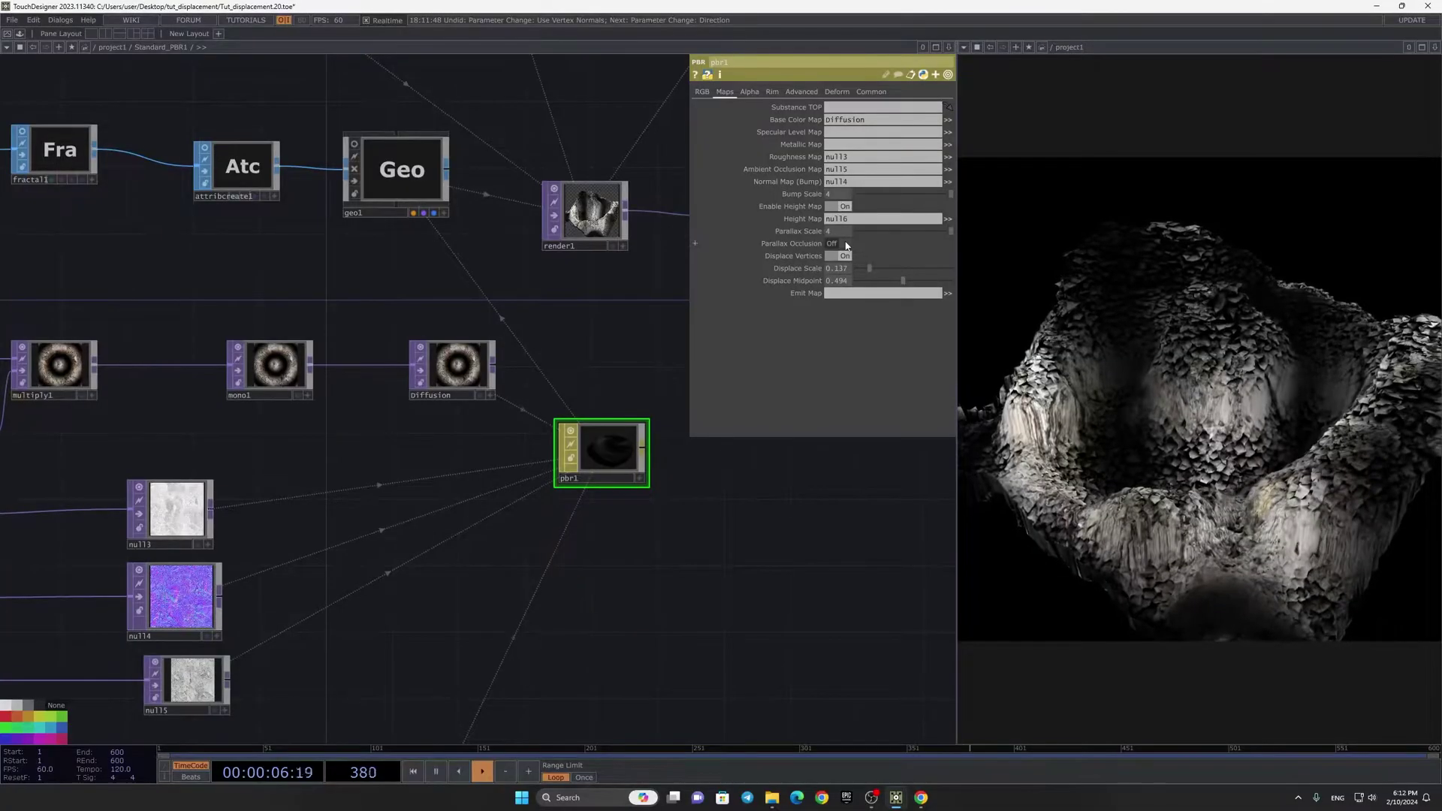
click(844, 244)
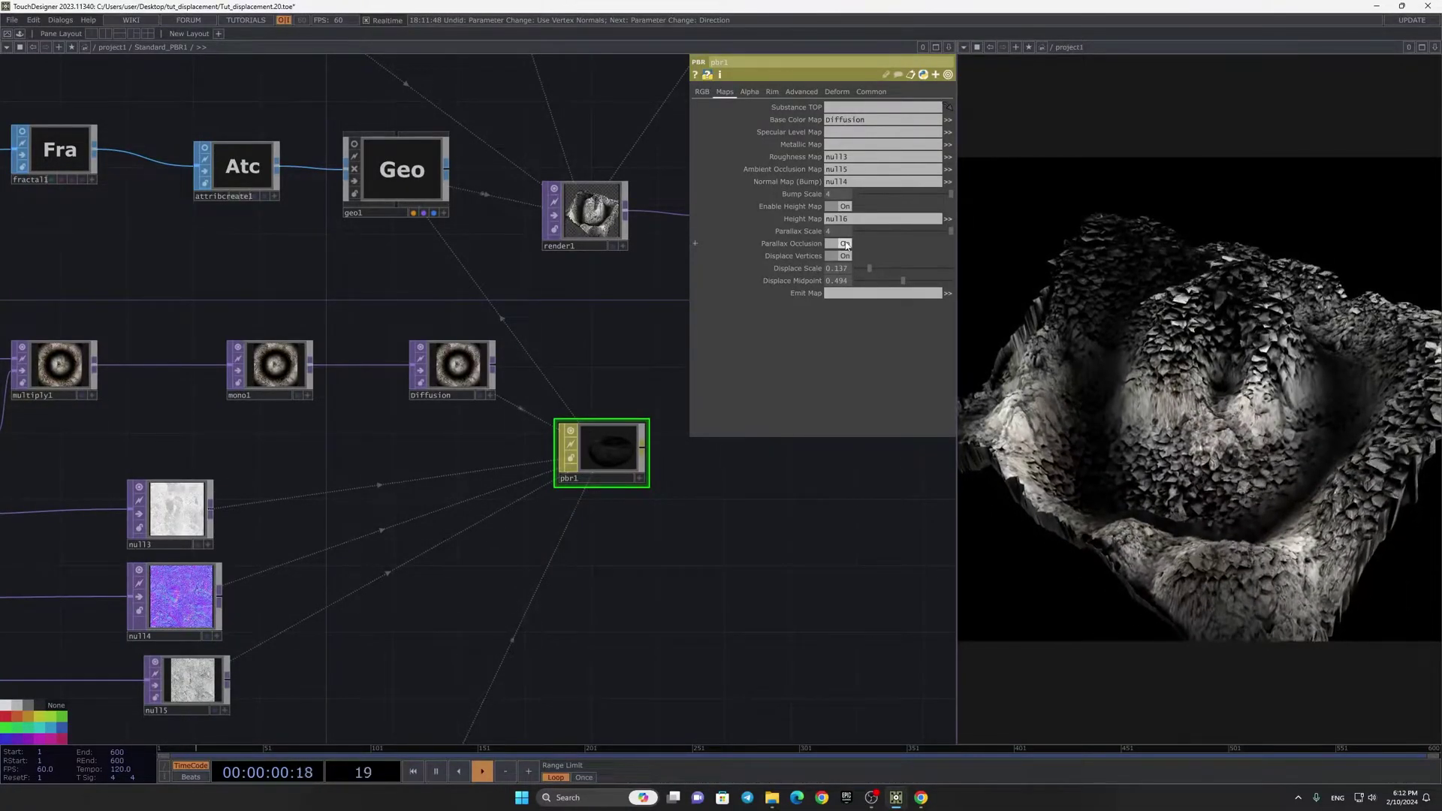
click(840, 256)
click(839, 257)
click(838, 257)
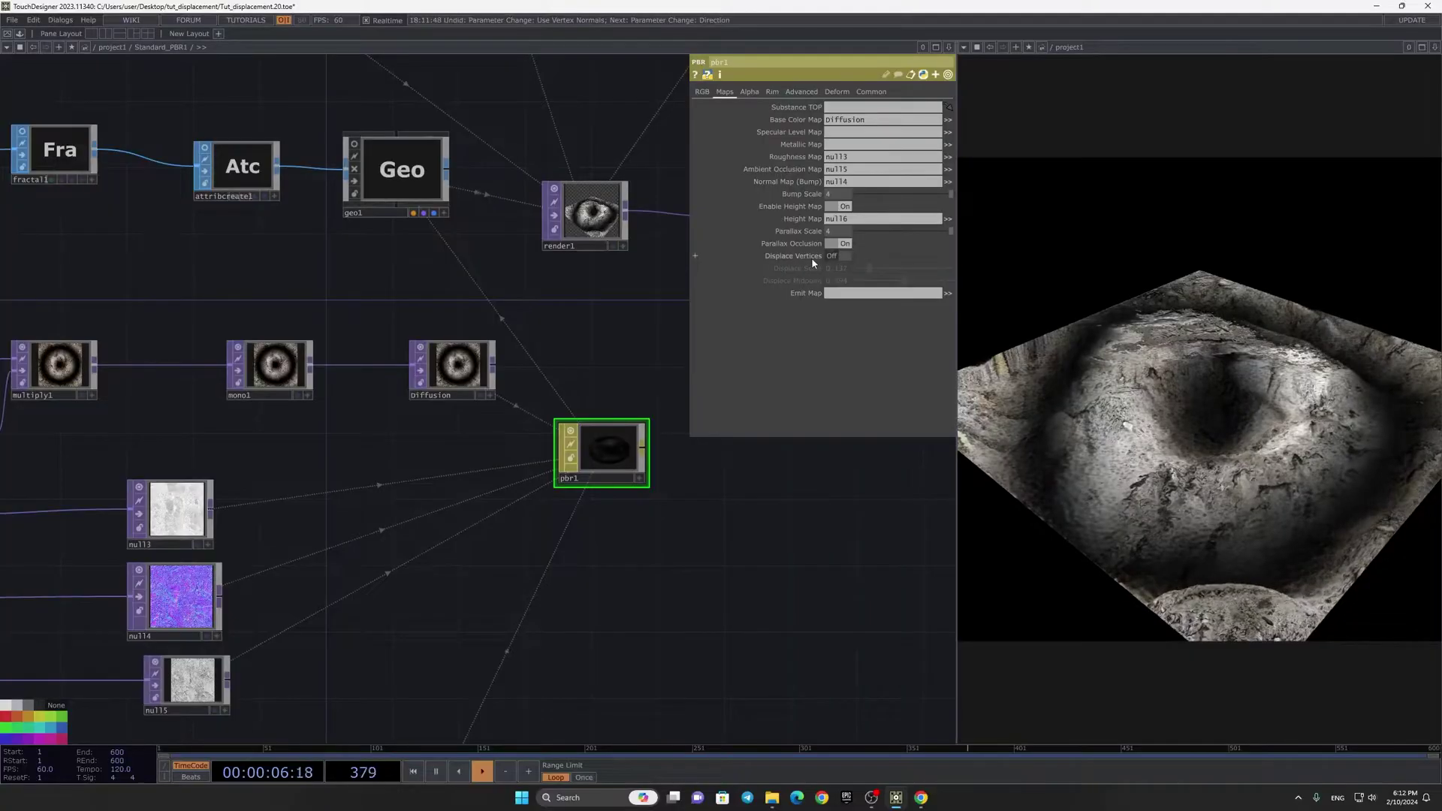
Step: Inspect the undisplaced rocky surface from different angles through cam1
drag(623, 307, 740, 561)
scroll(740, 560, down, 2)
scroll(354, 293, up, 5)
scroll(665, 270, up, 3)
drag(654, 499, 611, 580)
click(682, 525)
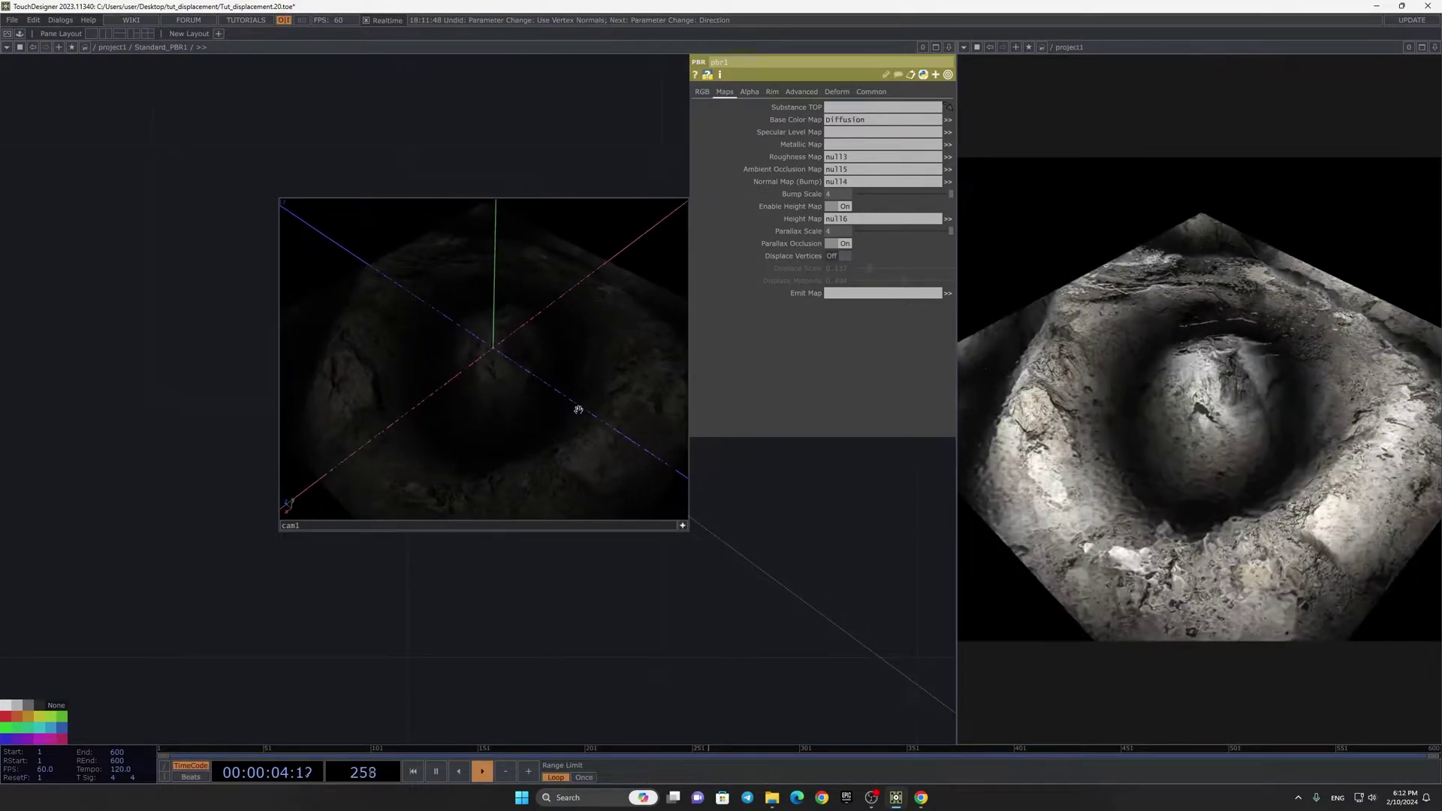
click(682, 526)
drag(775, 557, 605, 346)
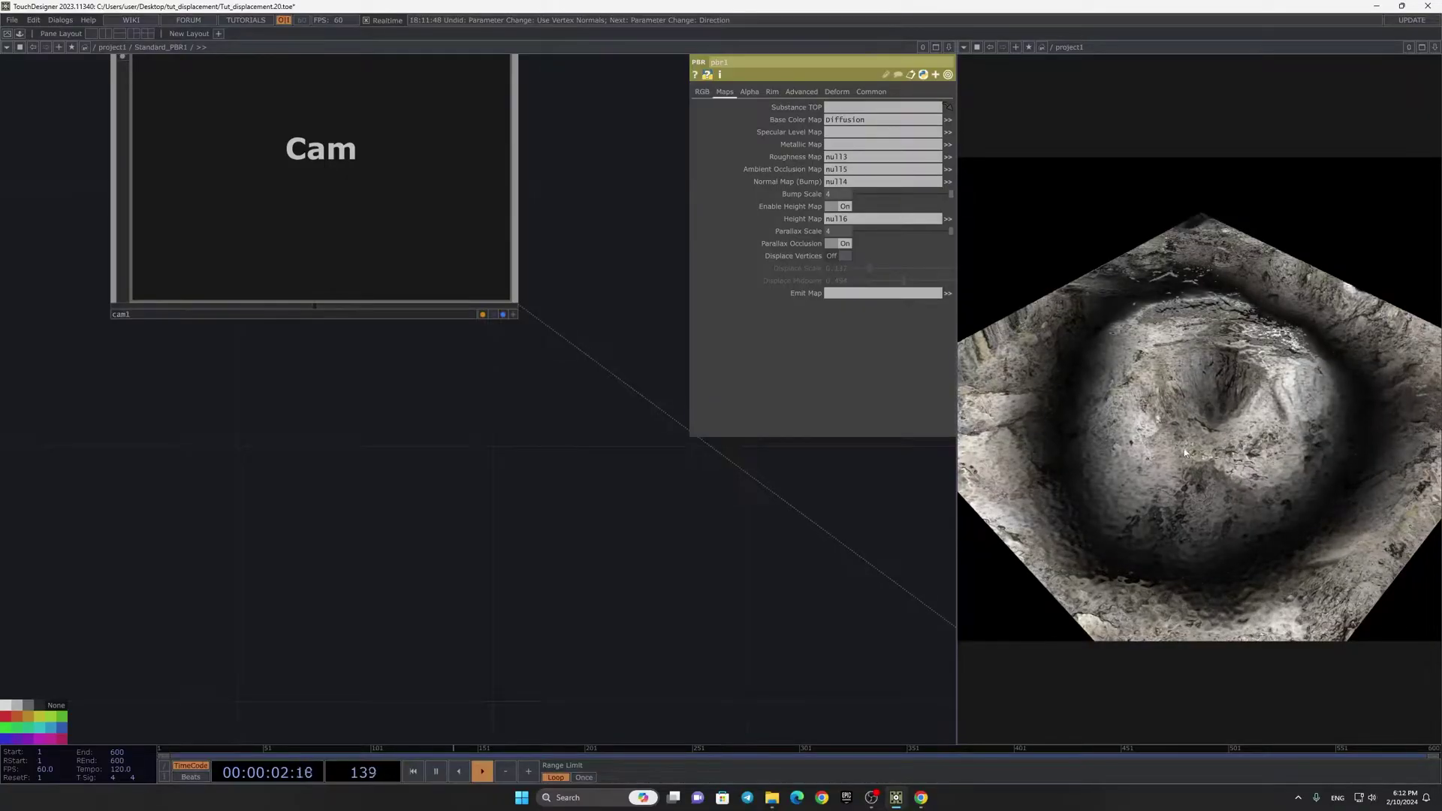
Step: Turn Displace Vertices back on for pbr1 and adjust the terrain's viewing angle through cam1
click(836, 257)
scroll(568, 408, down, 3)
scroll(467, 332, up, 2)
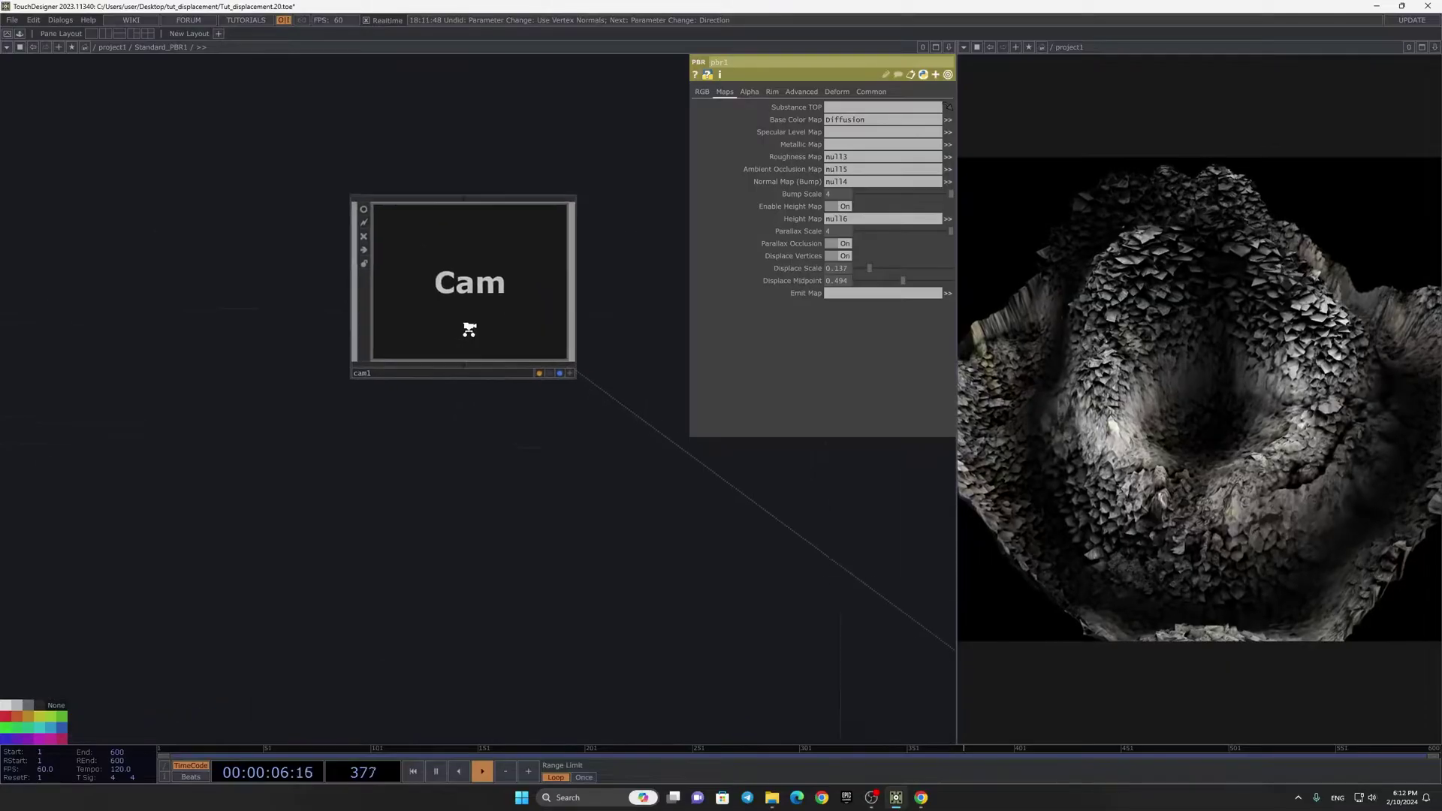
click(599, 381)
drag(541, 315, 514, 298)
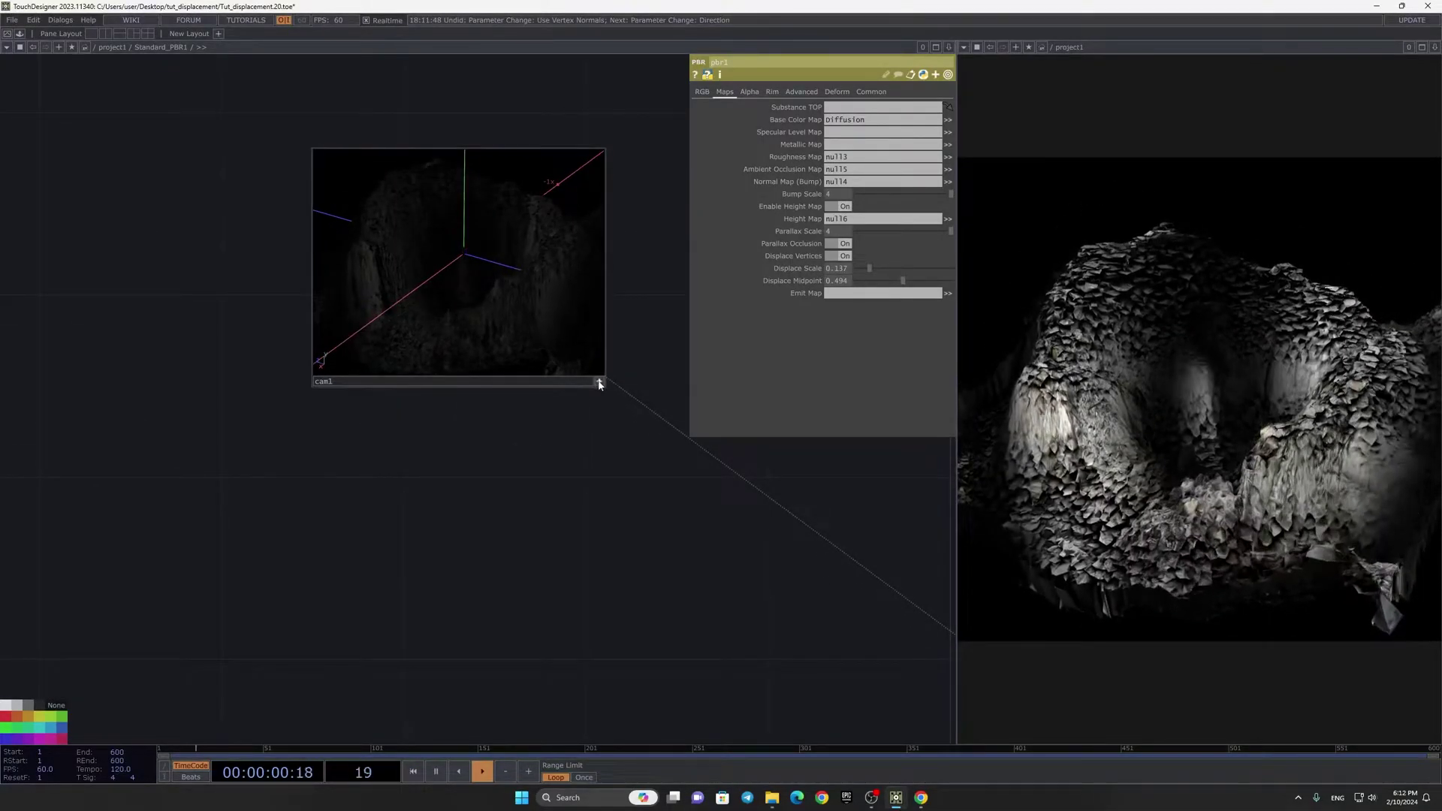
click(598, 380)
Step: Set pbr1's Displace Midpoint to 0.101 and recentre the terrain through cam1
scroll(630, 385, down, 3)
drag(676, 454, 529, 261)
drag(904, 280, 865, 284)
drag(503, 222, 620, 460)
scroll(526, 263, up, 4)
click(645, 370)
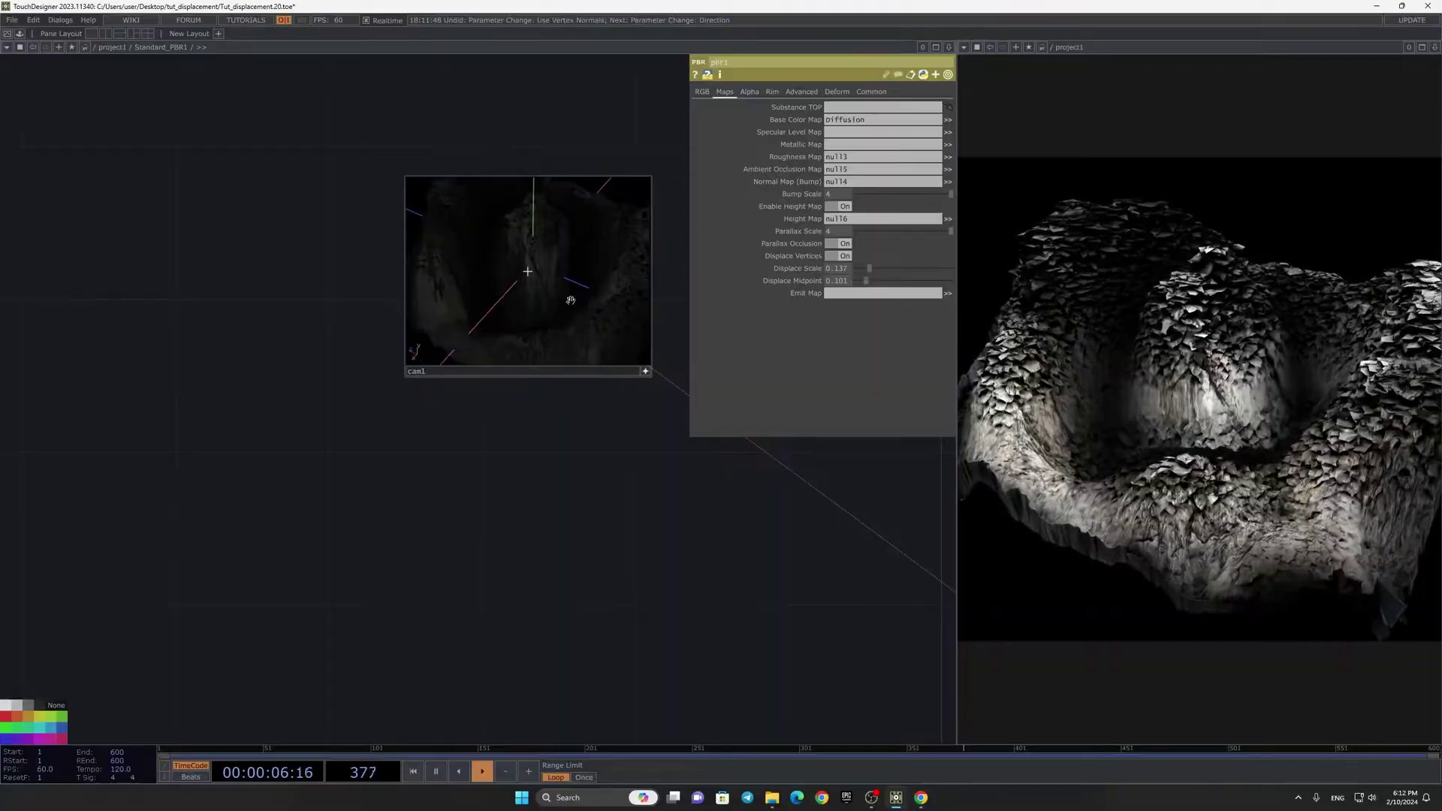
right_drag(567, 284, 571, 297)
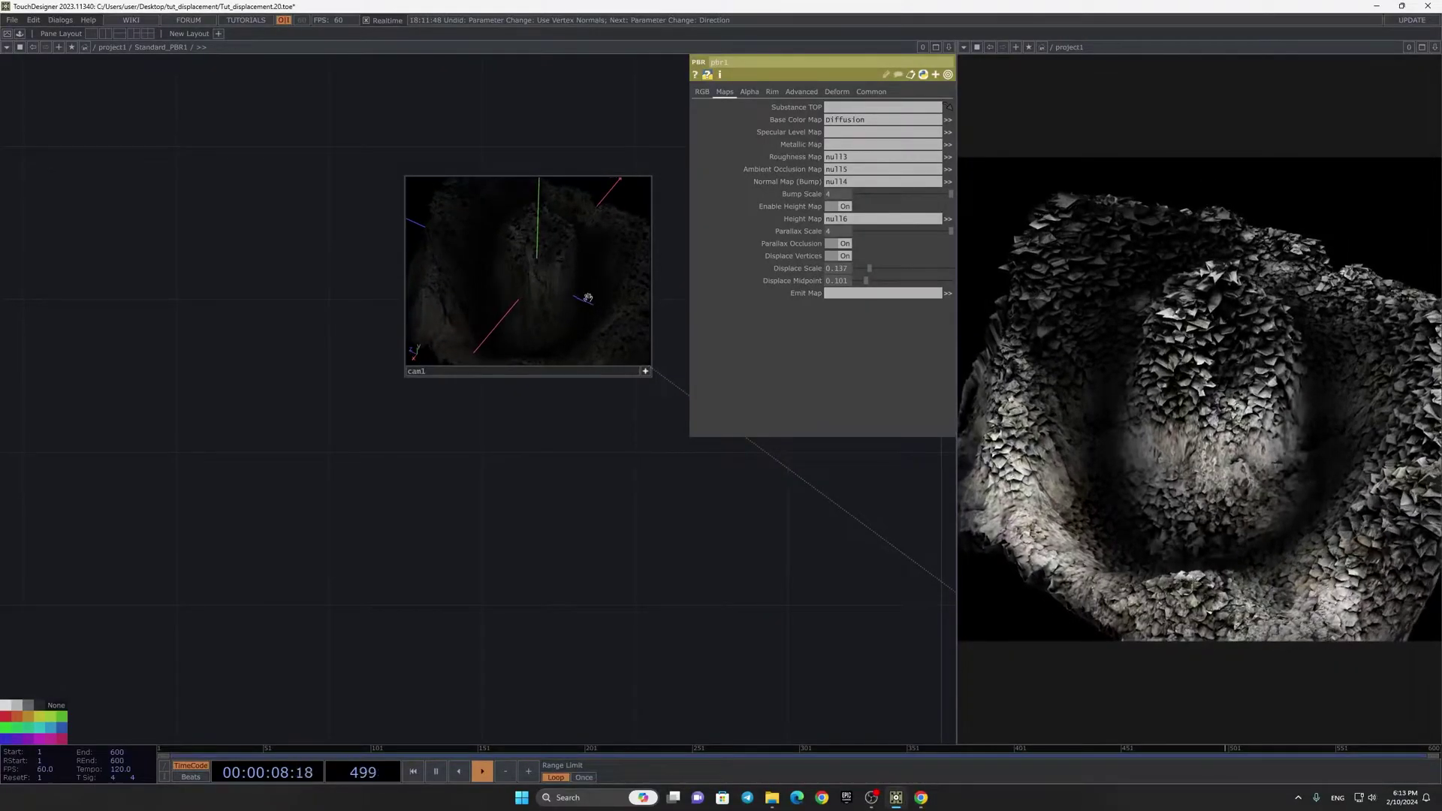
click(645, 371)
Step: Turn off Parallax Occlusion for pbr1 and set its Metallic value to 0.149
drag(686, 463, 578, 195)
scroll(585, 188, down, 5)
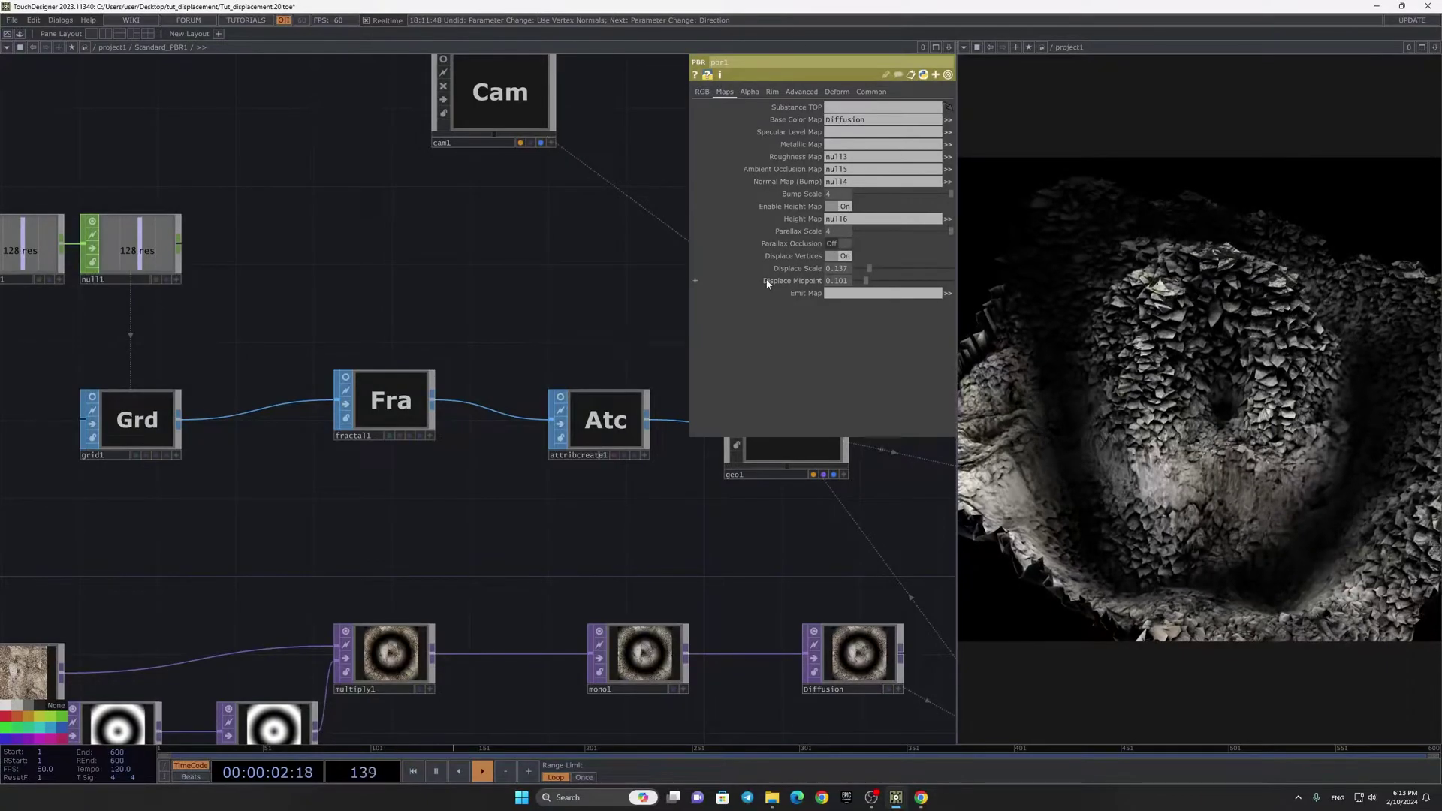
click(702, 91)
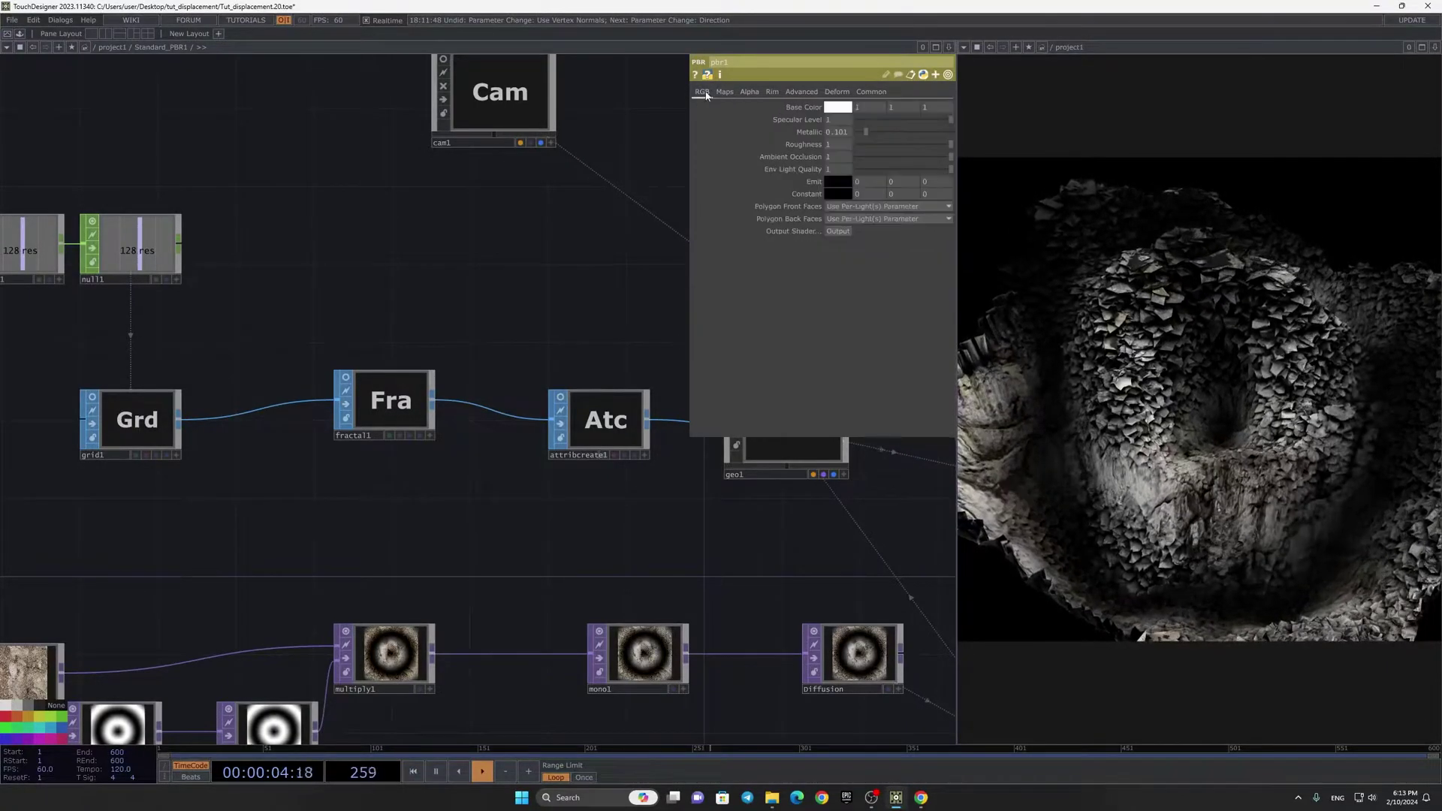
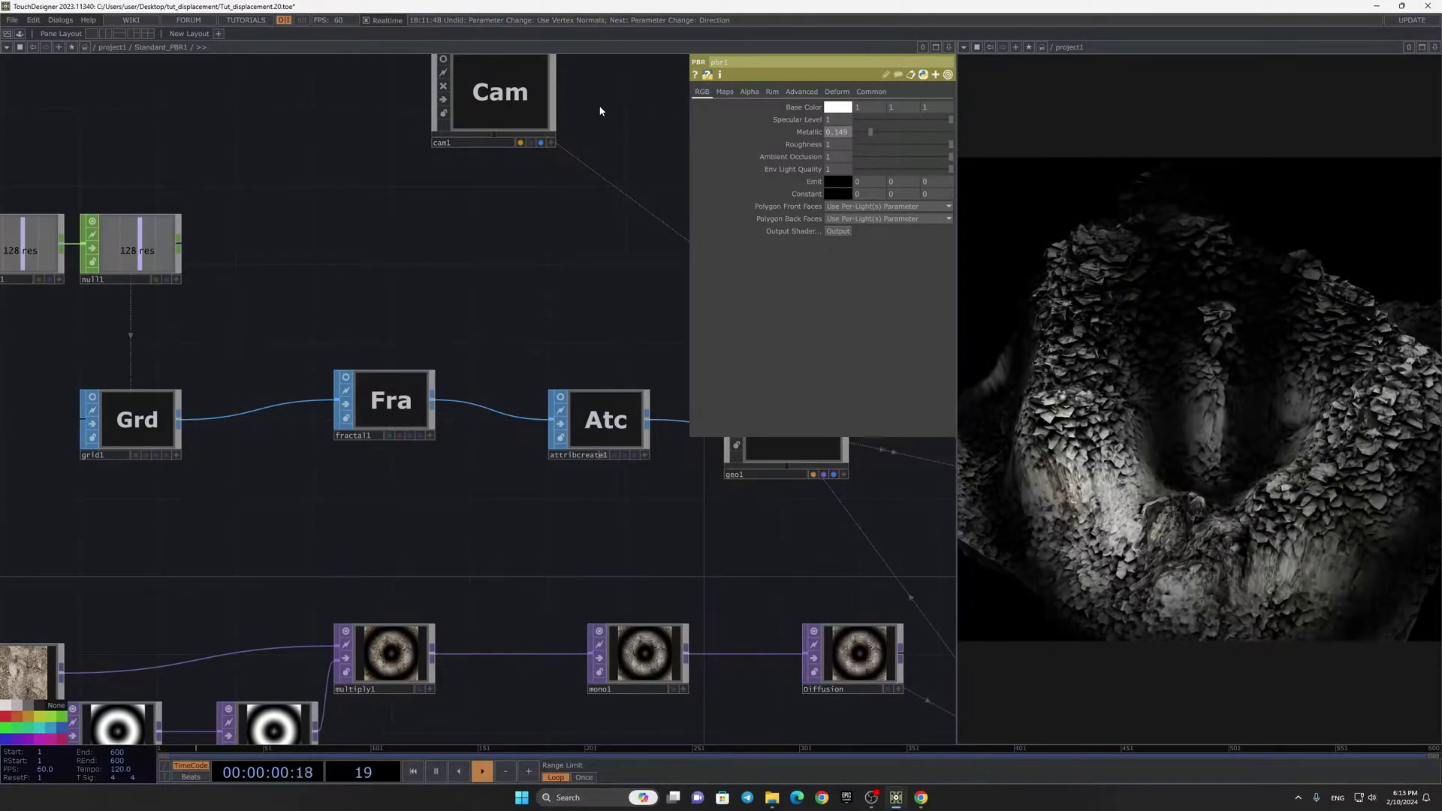
Step: Clear the Roughness Map and Ambient Occlusion Map references from pbr1
click(725, 92)
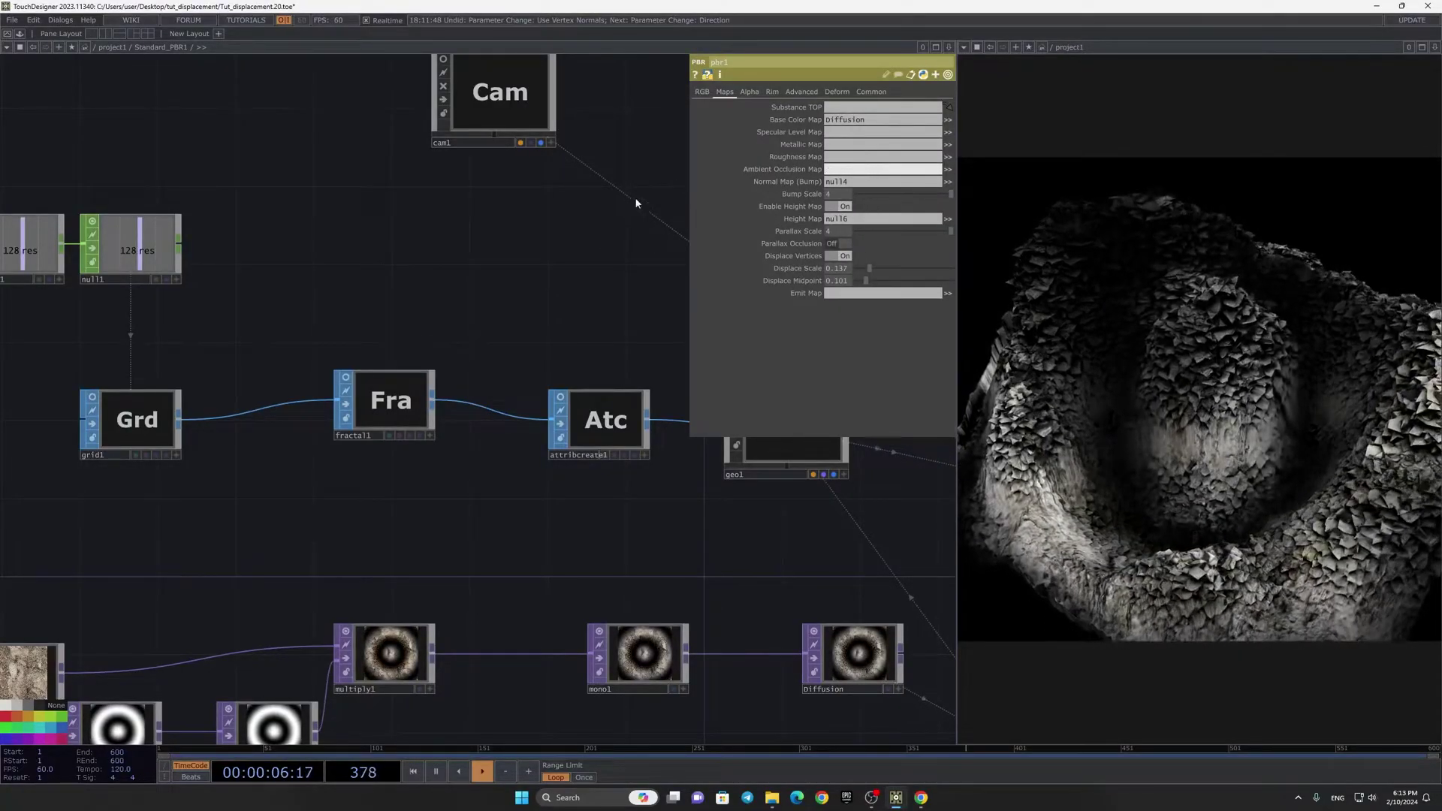
key(BackSpace)
click(601, 208)
Step: Orbit the terrain slightly through cam1 to check the material without its roughness and occlusion maps
drag(563, 326, 544, 493)
middle_drag(544, 493, 556, 462)
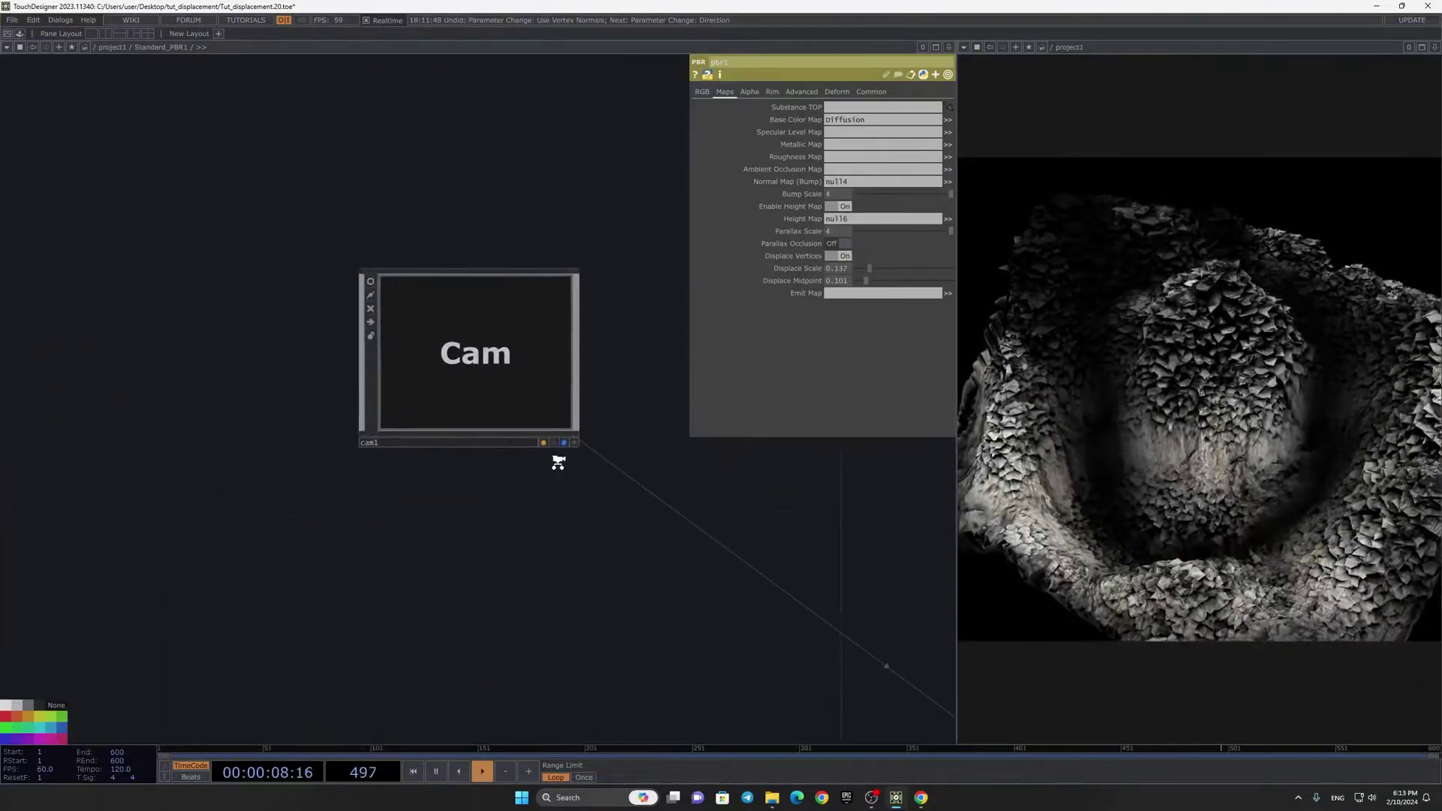
scroll(555, 463, up, 3)
click(587, 434)
click(587, 434)
click(587, 434)
drag(534, 381, 481, 354)
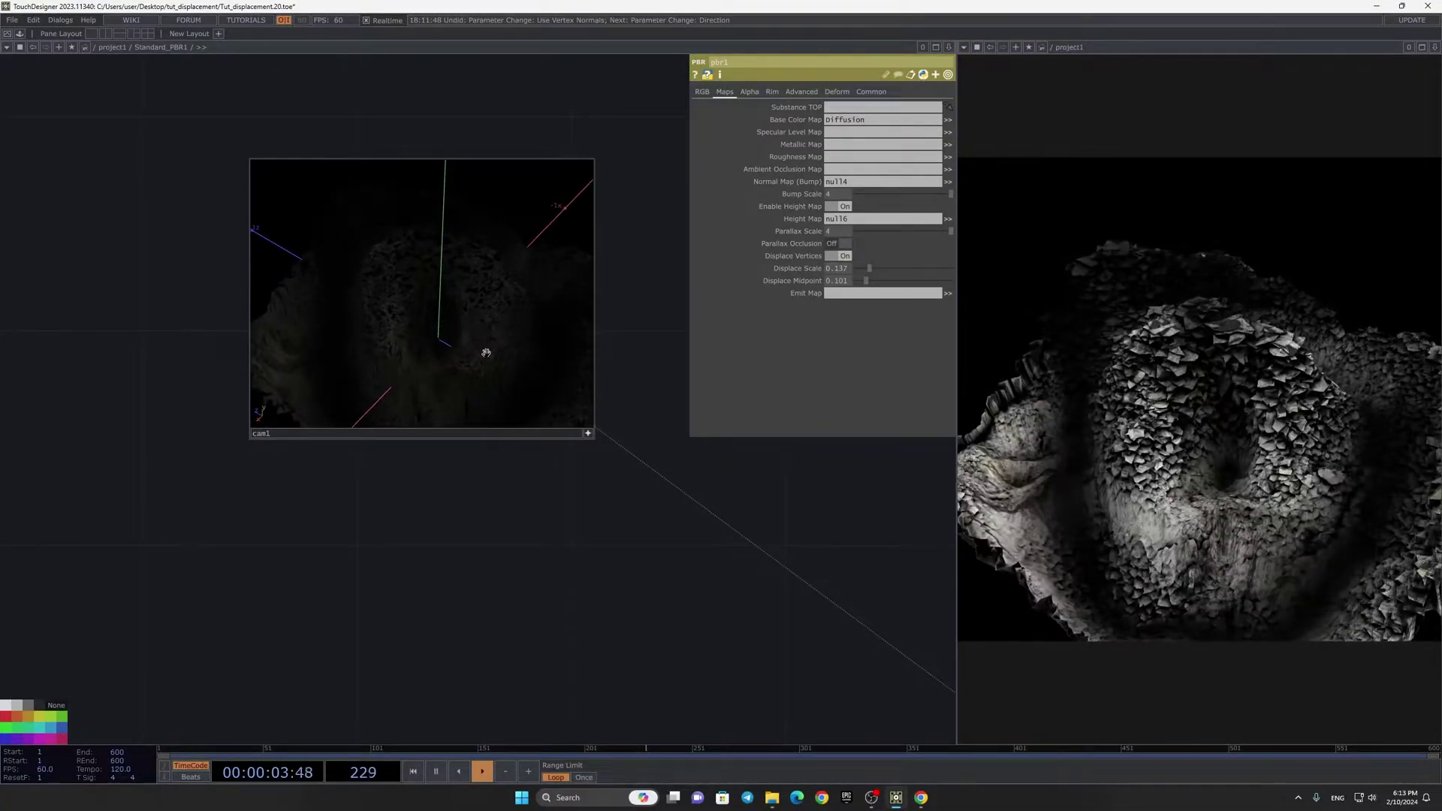
click(587, 434)
Step: Set pbr1's Metallic to 0.821 and Roughness to 0.411, and orbit the terrain through cam1 to check the shading
click(702, 92)
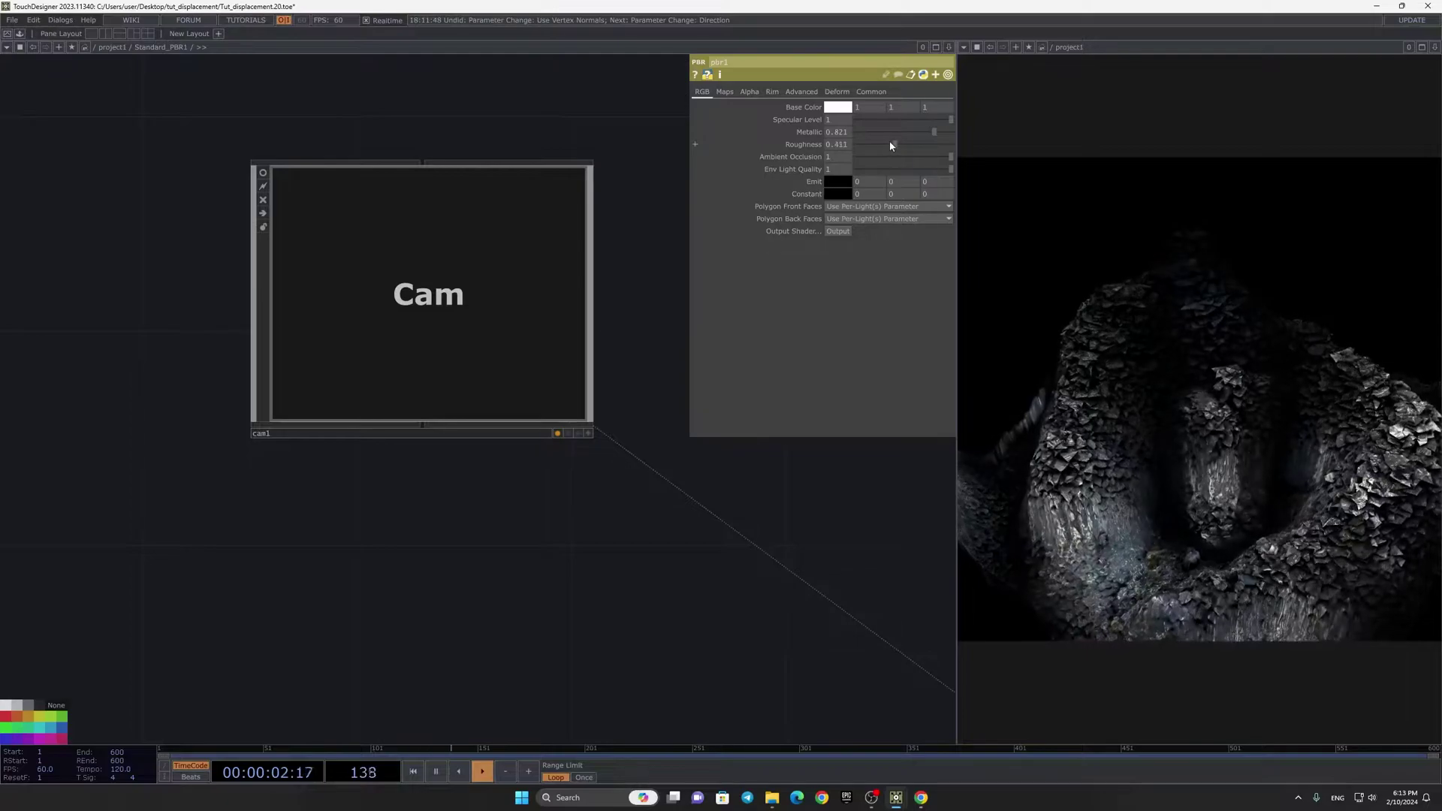
scroll(545, 391, up, 3)
click(670, 512)
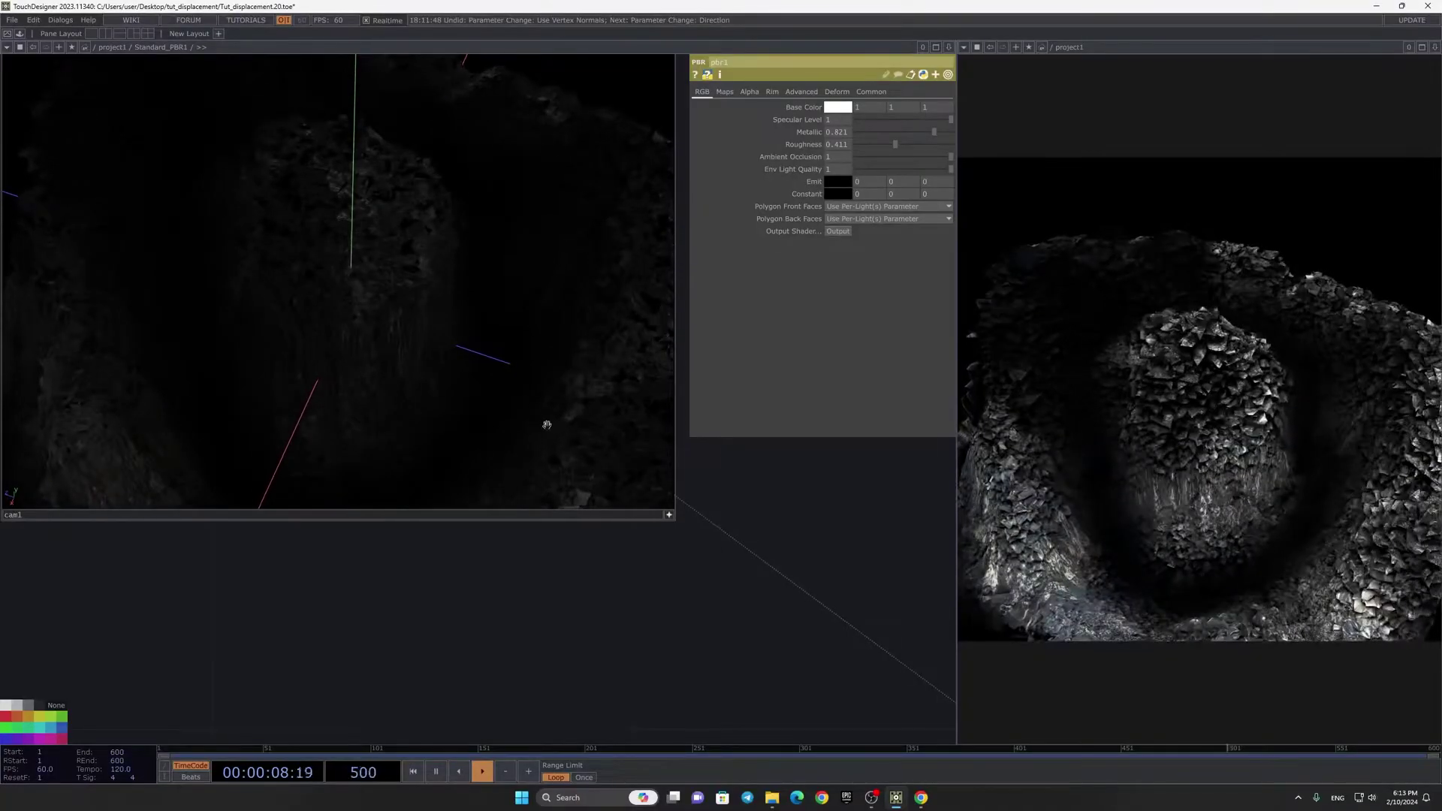
click(667, 515)
scroll(540, 363, down, 4)
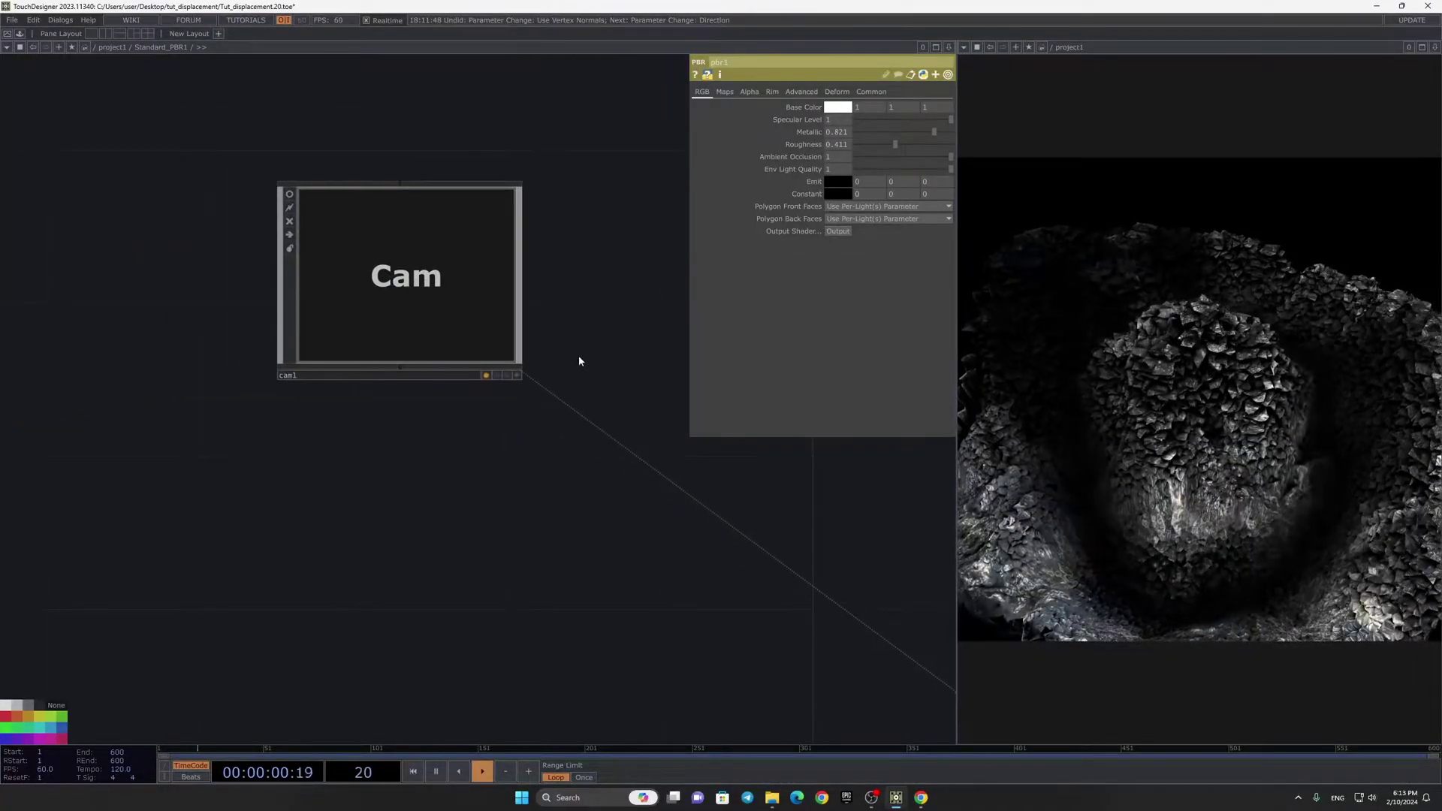
Step: Lower pbr1's Roughness to 0.268
scroll(486, 325, down, 5)
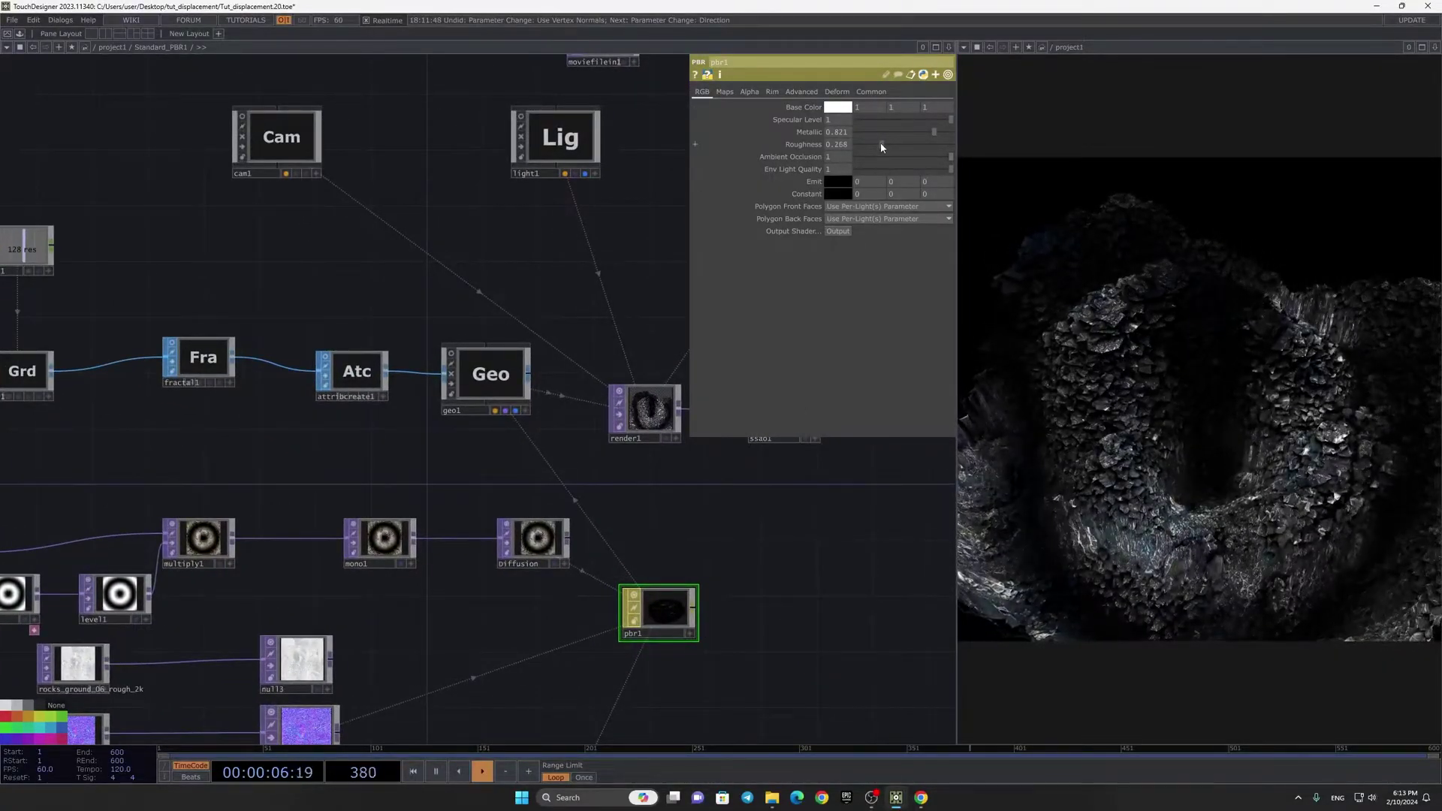
scroll(642, 557, down, 2)
scroll(410, 551, up, 2)
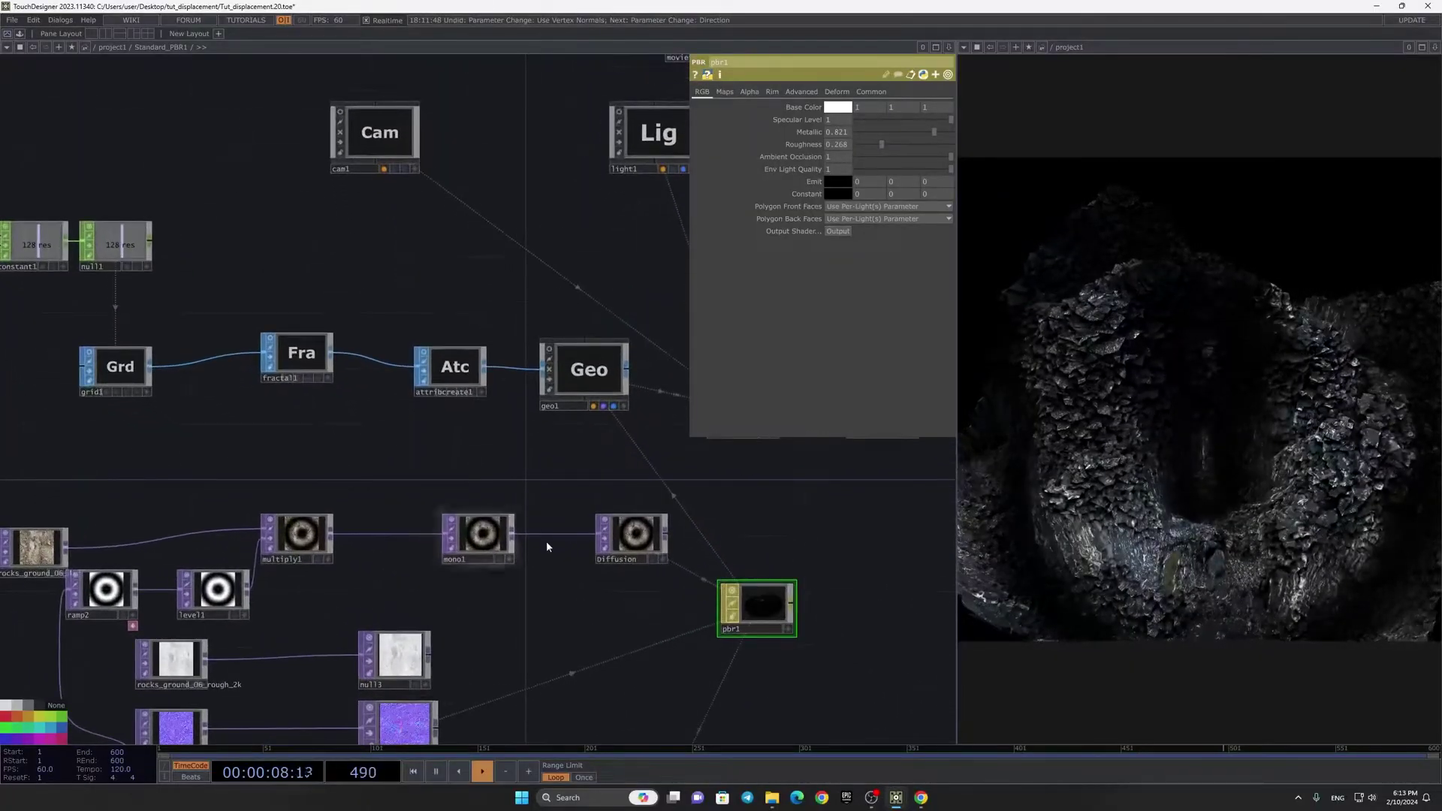
Step: Space the Diffusion null further from mono1 and set mono1's Monochrome amount to 0.618
drag(624, 521, 666, 521)
click(477, 535)
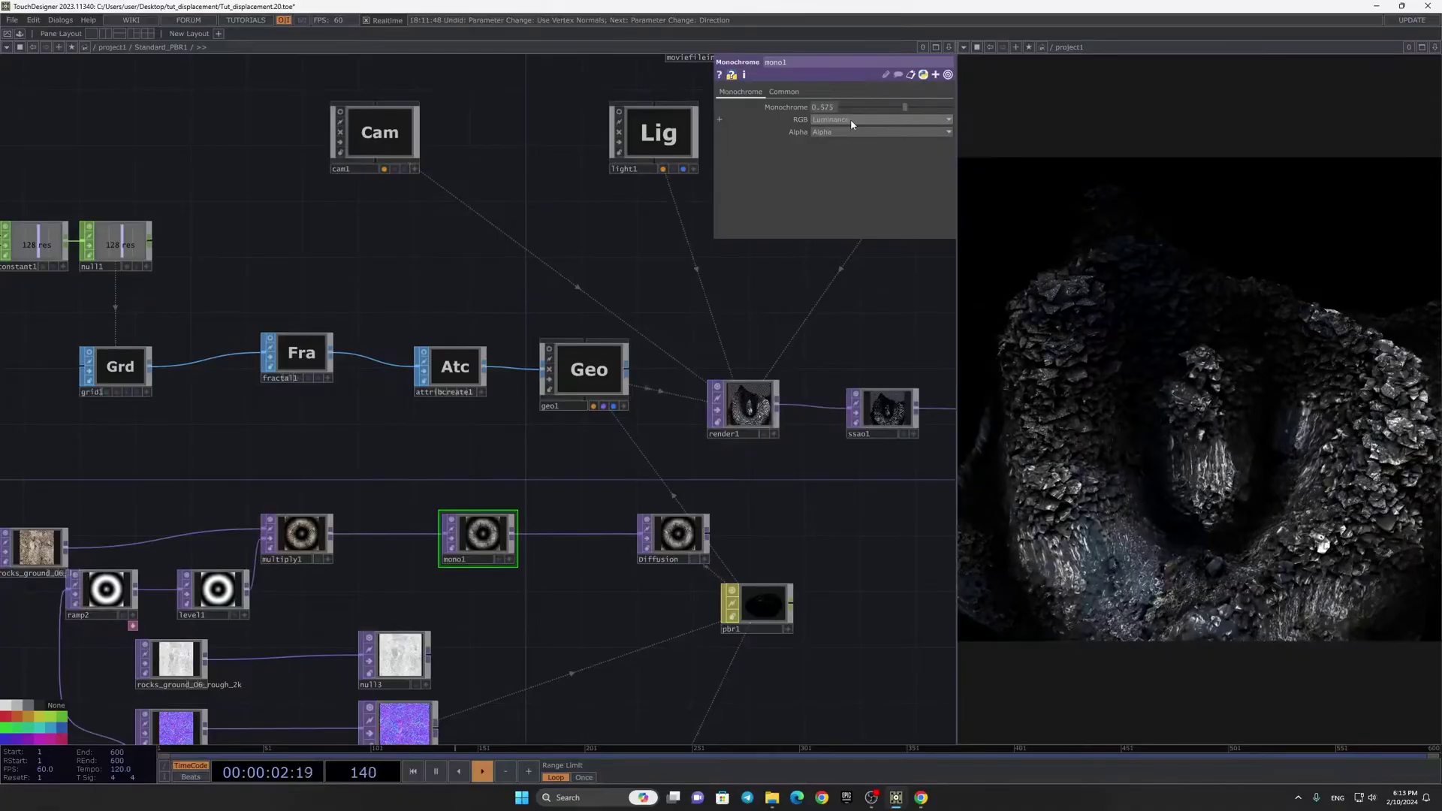
scroll(674, 276, down, 3)
Step: Set environment1's Environment Map Rotate to -190 on the first axis
drag(673, 276, 507, 354)
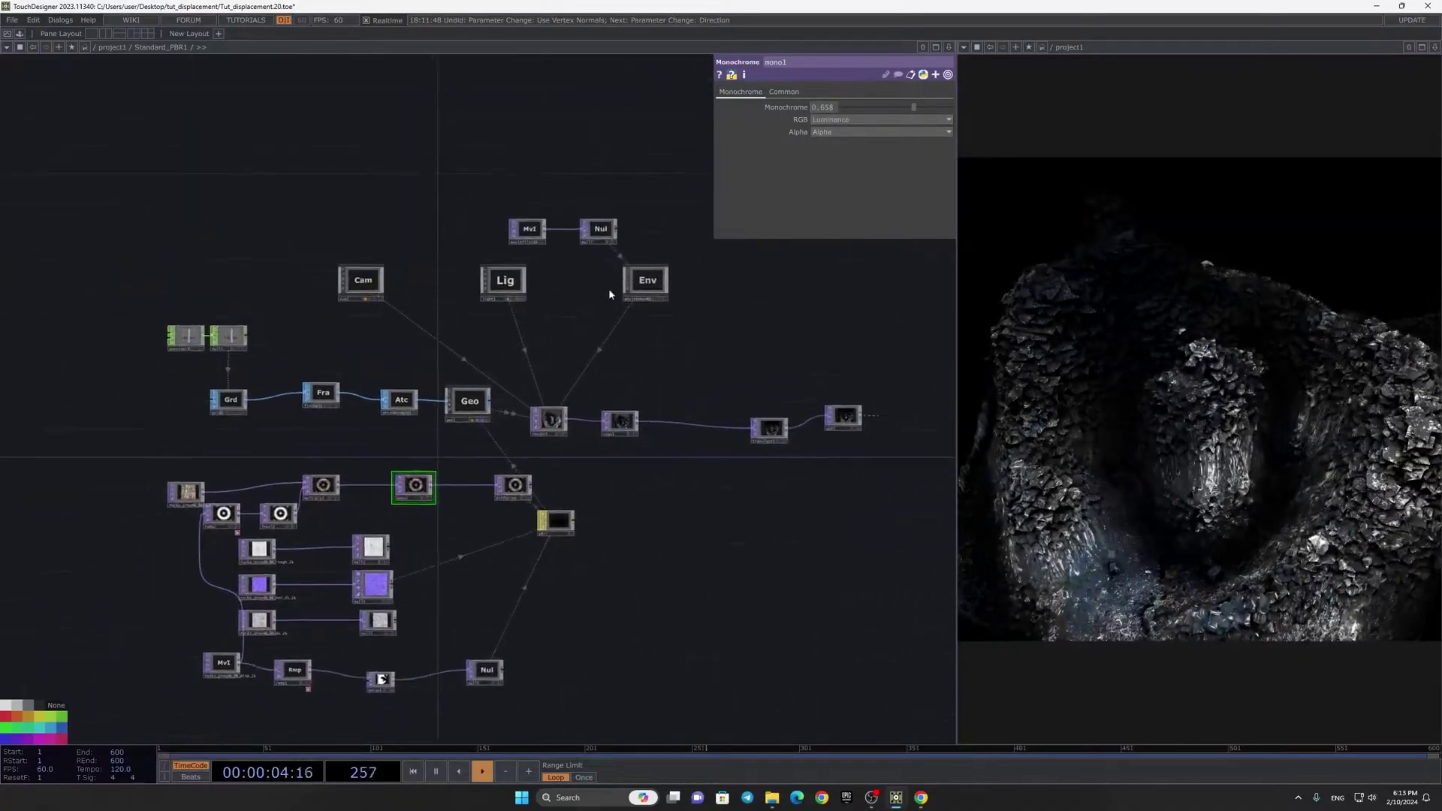
scroll(643, 277, up, 5)
click(645, 278)
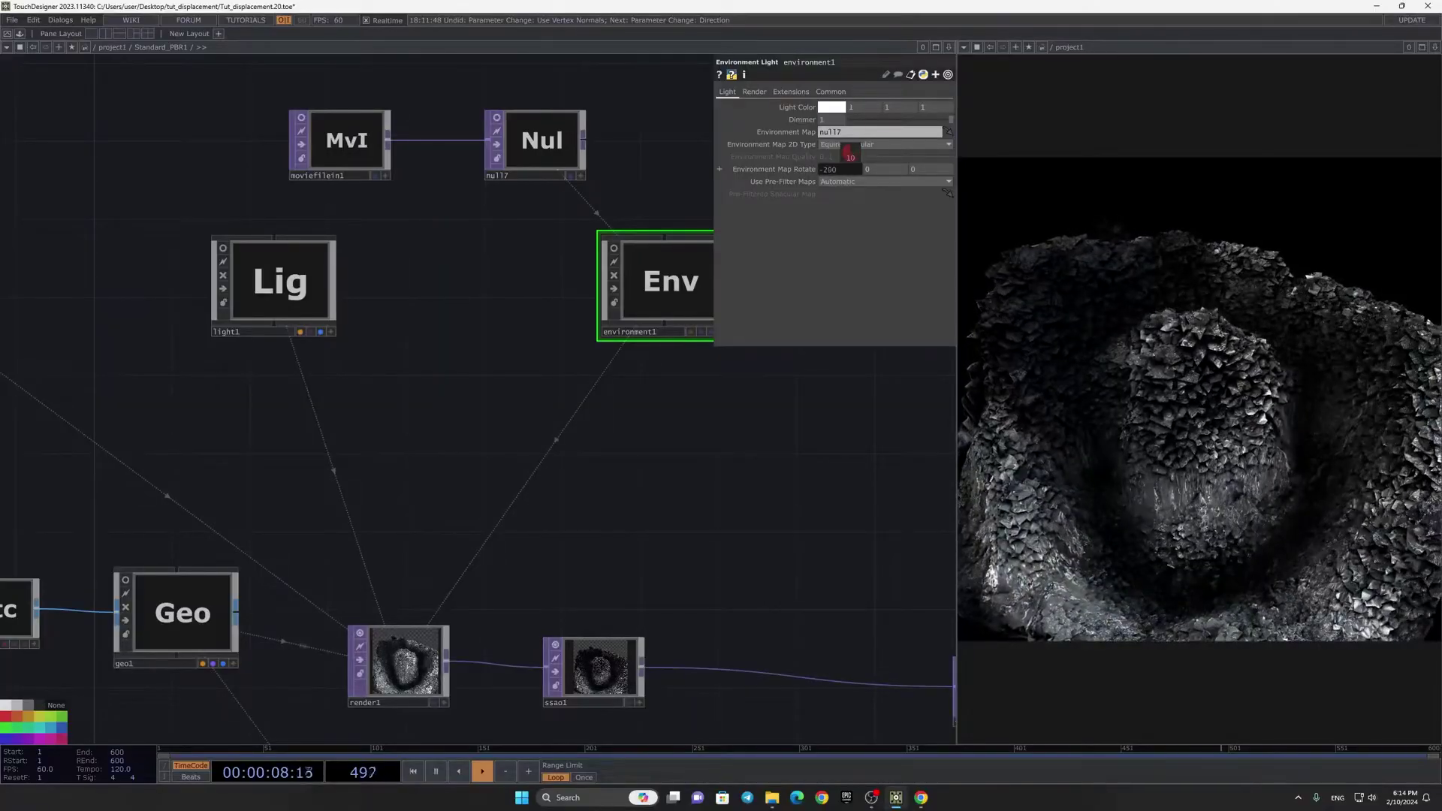
scroll(539, 301, down, 2)
Step: Reposition light1 slightly through its own viewer
scroll(340, 283, up, 7)
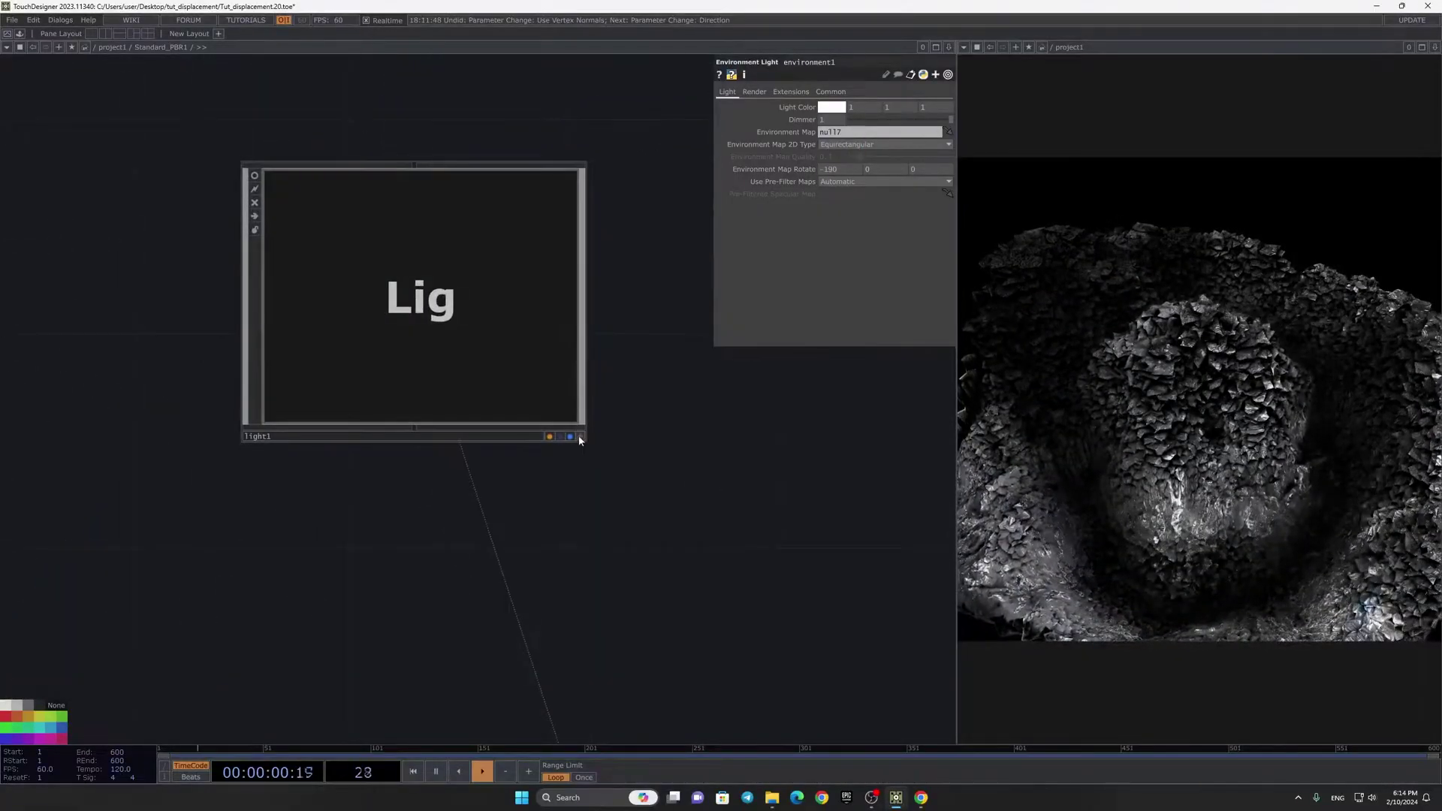
click(580, 437)
mouse_move(421, 323)
mouse_down()
mouse_move(406, 325)
mouse_move(426, 324)
mouse_up()
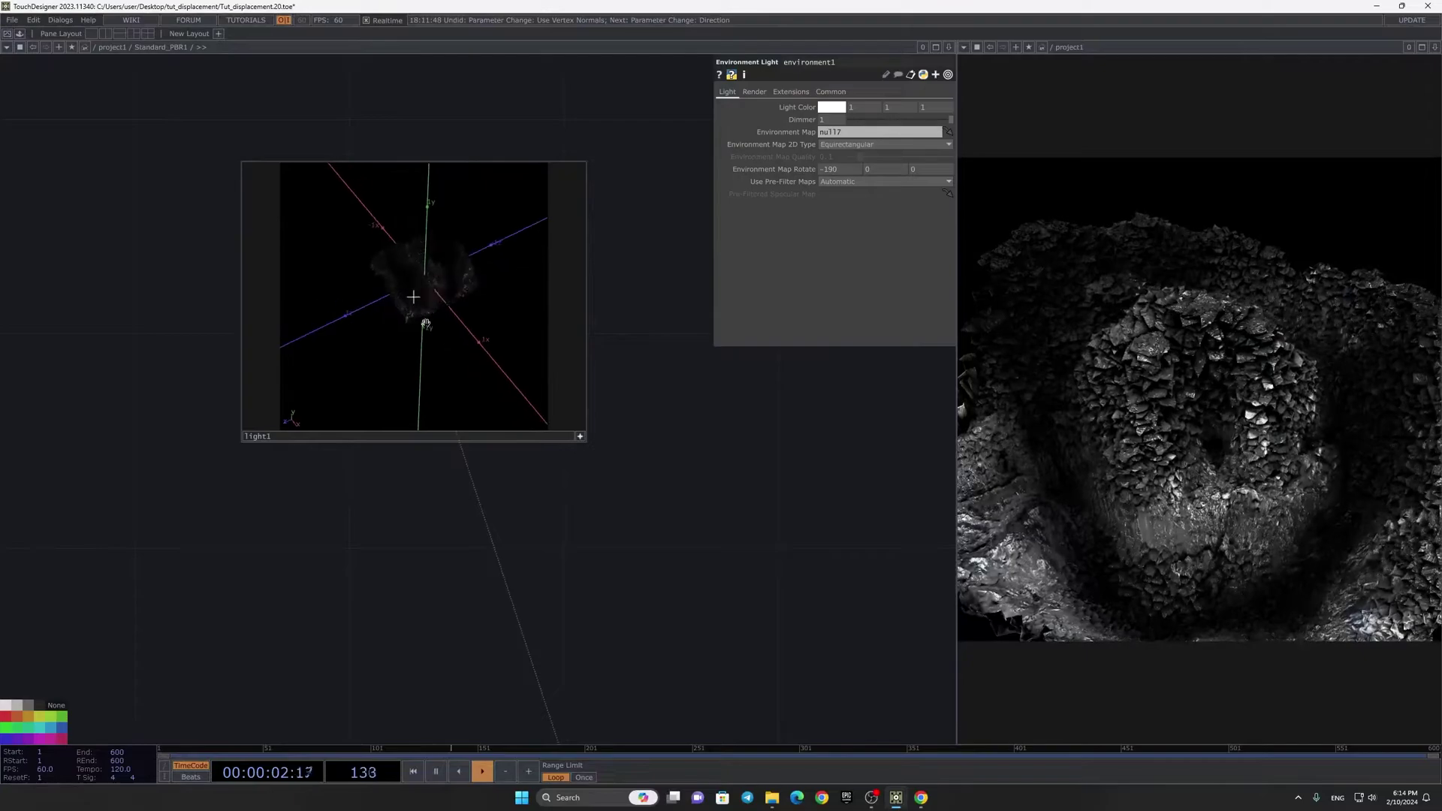
click(581, 436)
Step: Review the light parameters of light1 and environment1
click(499, 363)
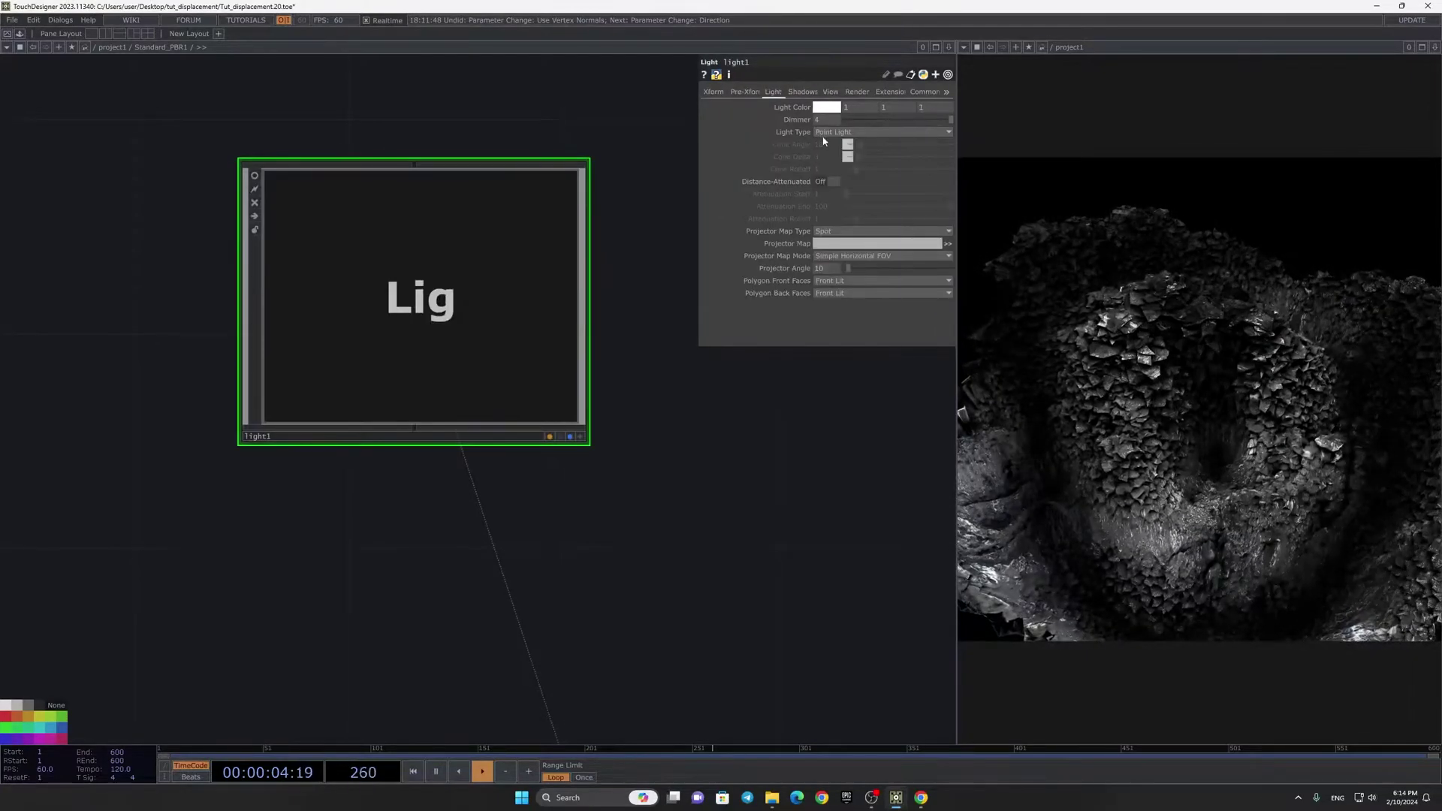
scroll(460, 380, down, 8)
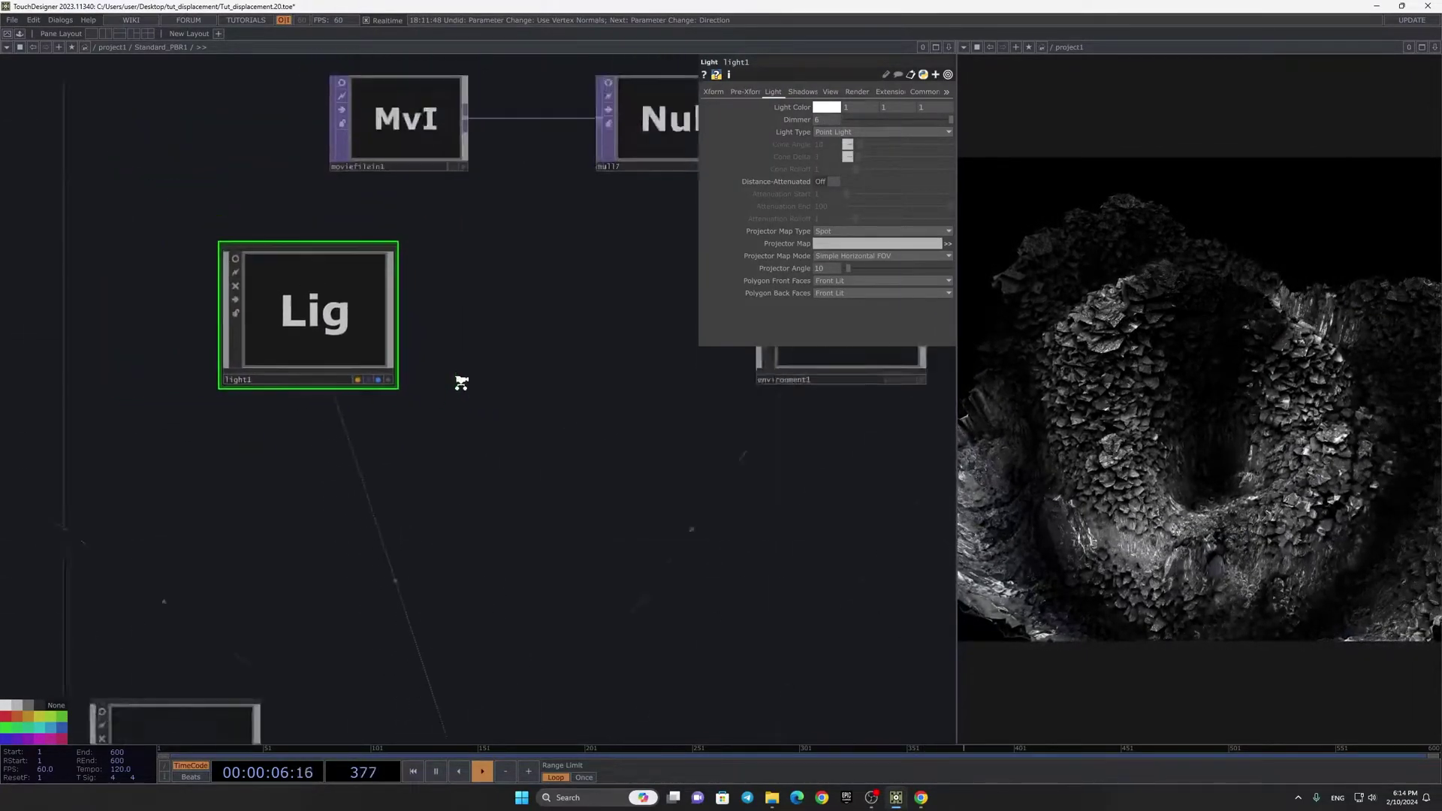
scroll(717, 392, up, 6)
click(717, 392)
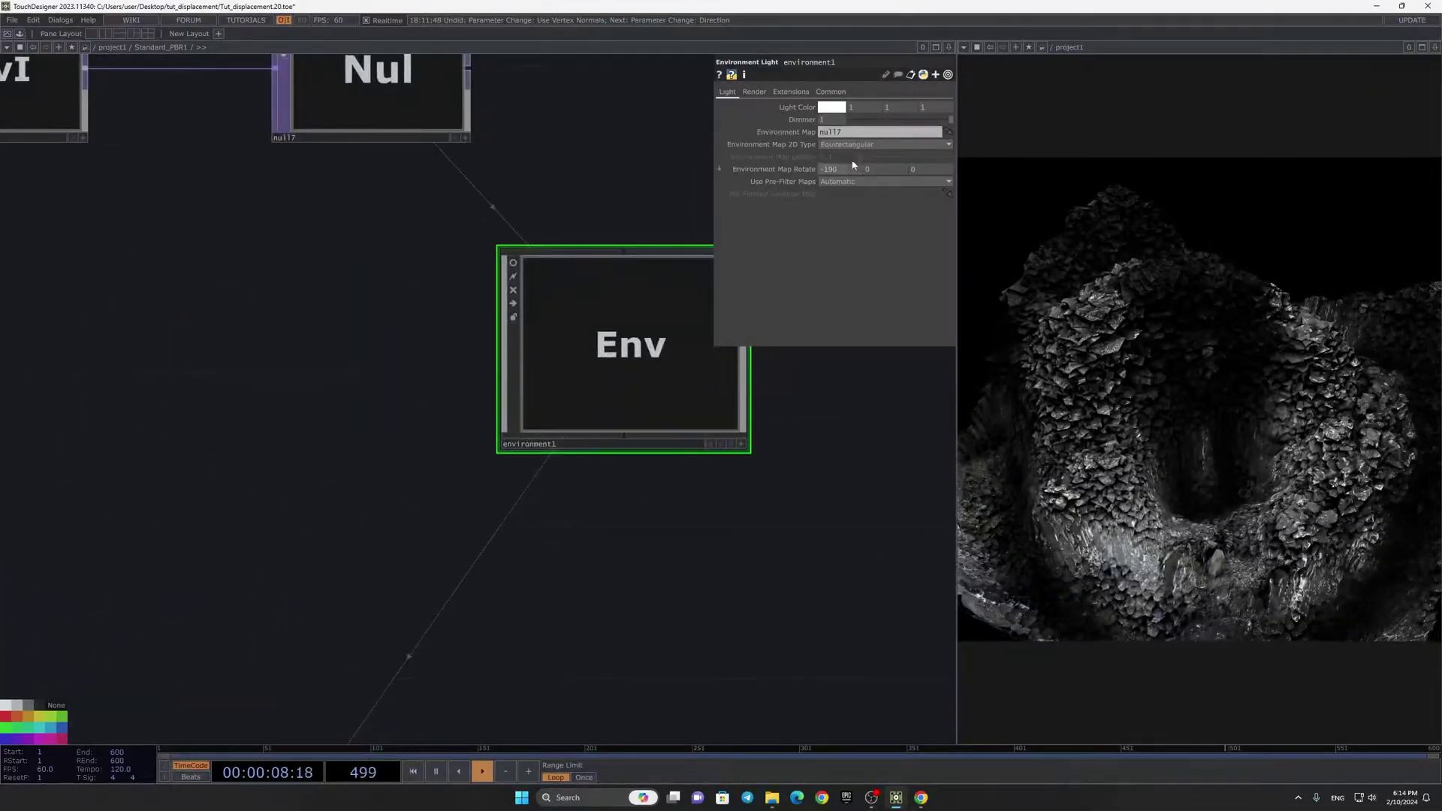
Step: Orbit the terrain through cam1 and pull back to frame one of its corners
scroll(563, 436, down, 5)
scroll(312, 428, up, 6)
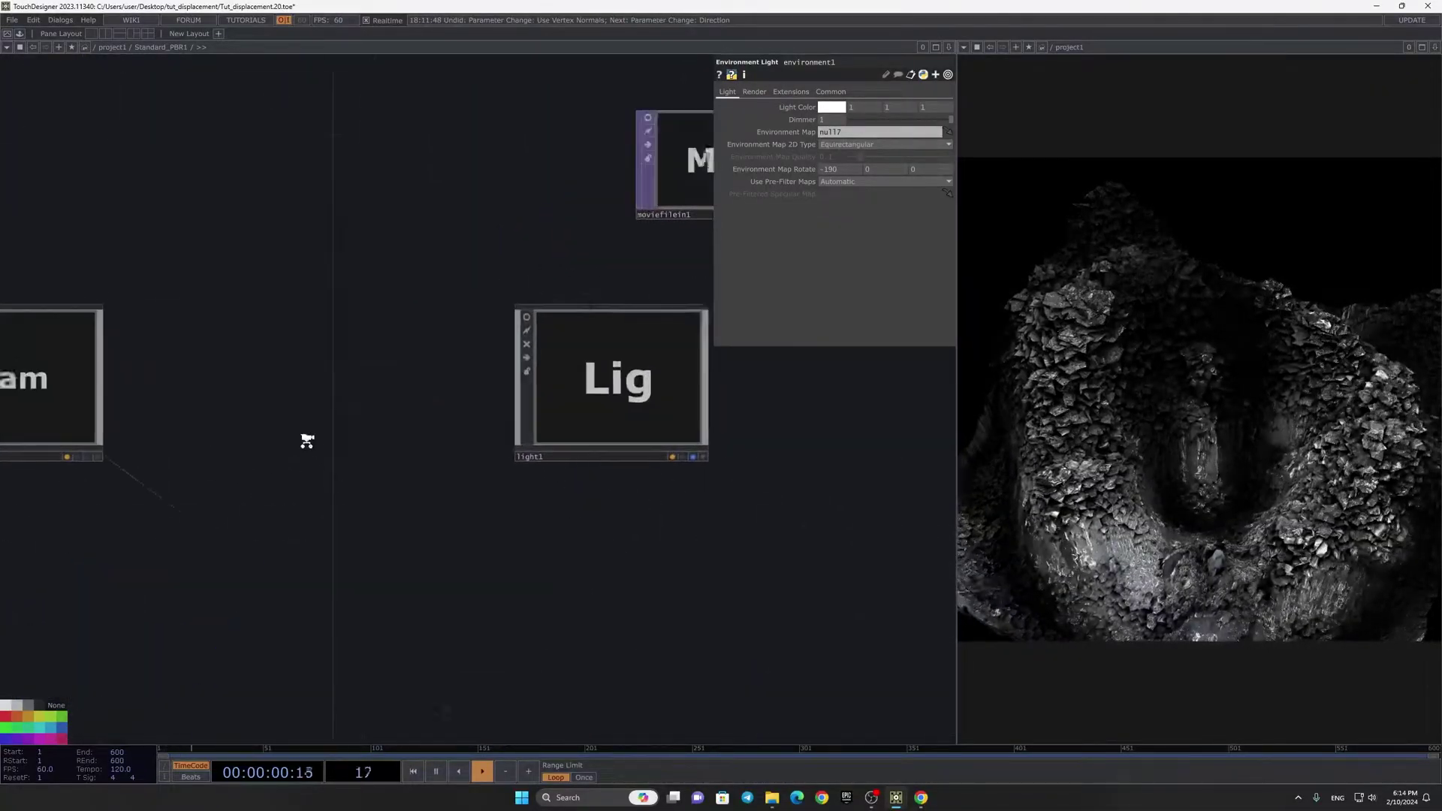
drag(282, 298, 417, 316)
scroll(605, 452, up, 3)
click(601, 454)
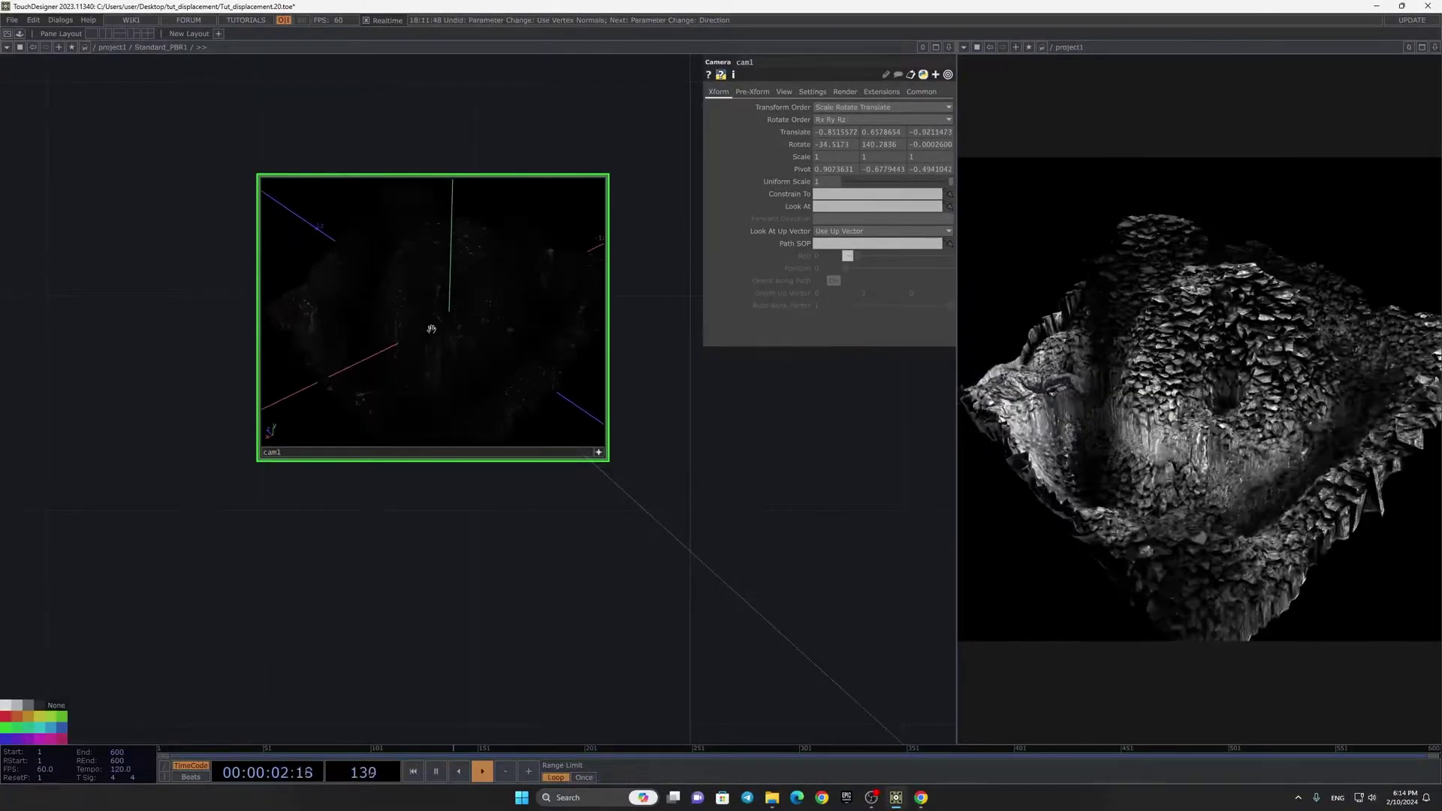
click(598, 453)
Step: Look over the texture and height-map operator chains that feed pbr1
drag(712, 559, 609, 225)
scroll(611, 307, down, 6)
drag(631, 337, 634, 90)
scroll(633, 97, down, 3)
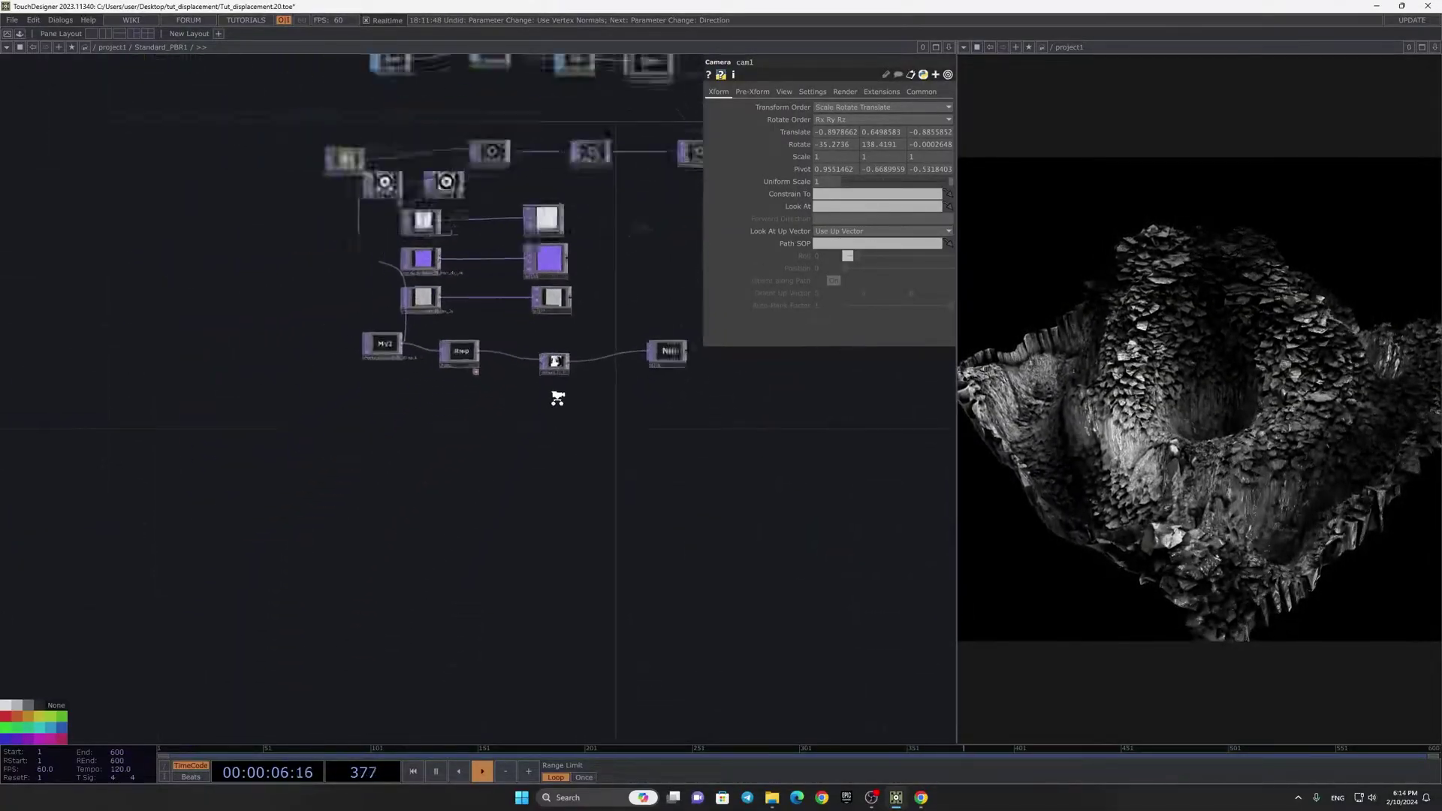
scroll(557, 402, up, 4)
scroll(534, 317, down, 2)
drag(532, 337, 486, 522)
scroll(486, 522, down, 5)
Step: Orbit cam1 to look down more steeply into the crater and move it closer to the terrain
scroll(599, 134, up, 7)
scroll(229, 274, up, 5)
scroll(532, 526, left, 3)
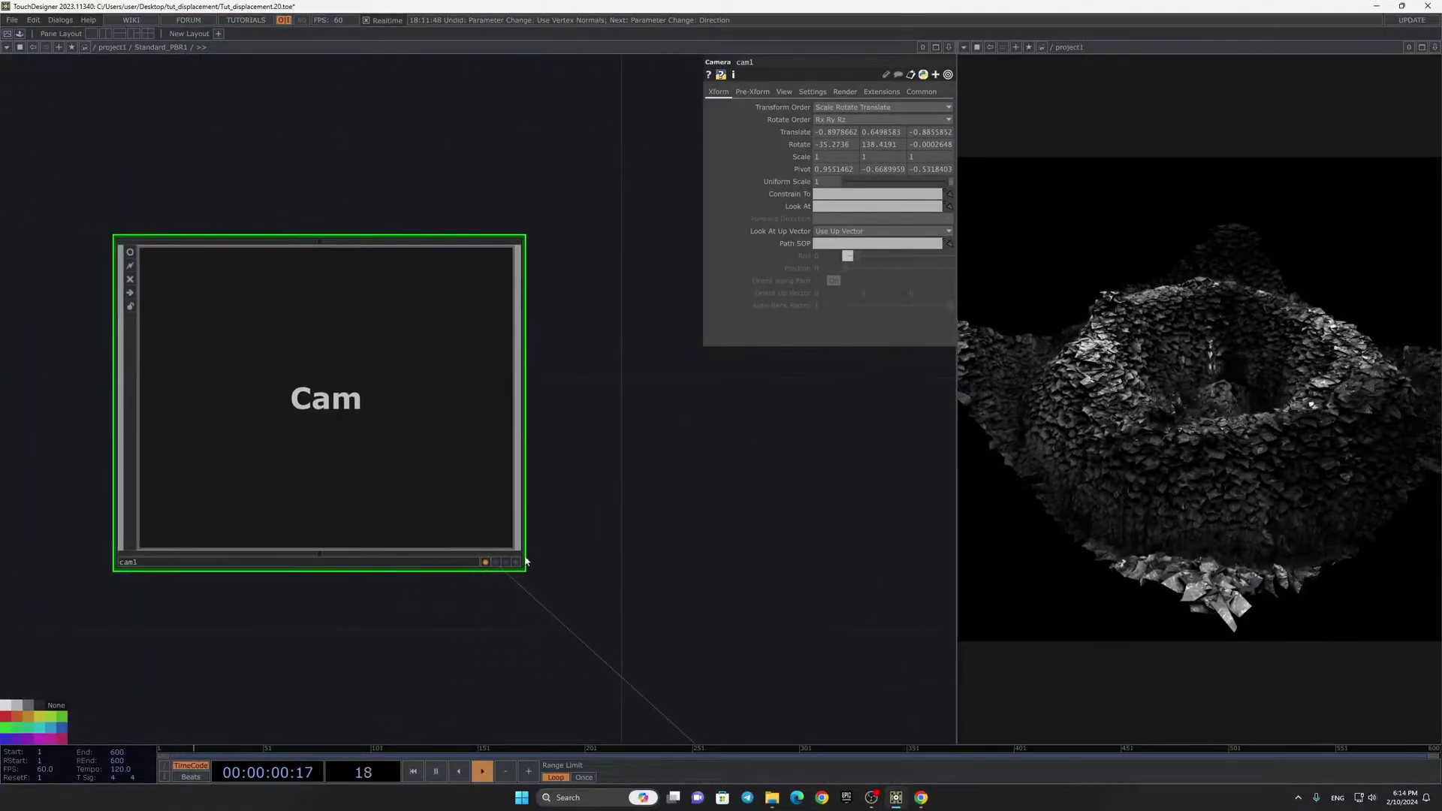
click(516, 561)
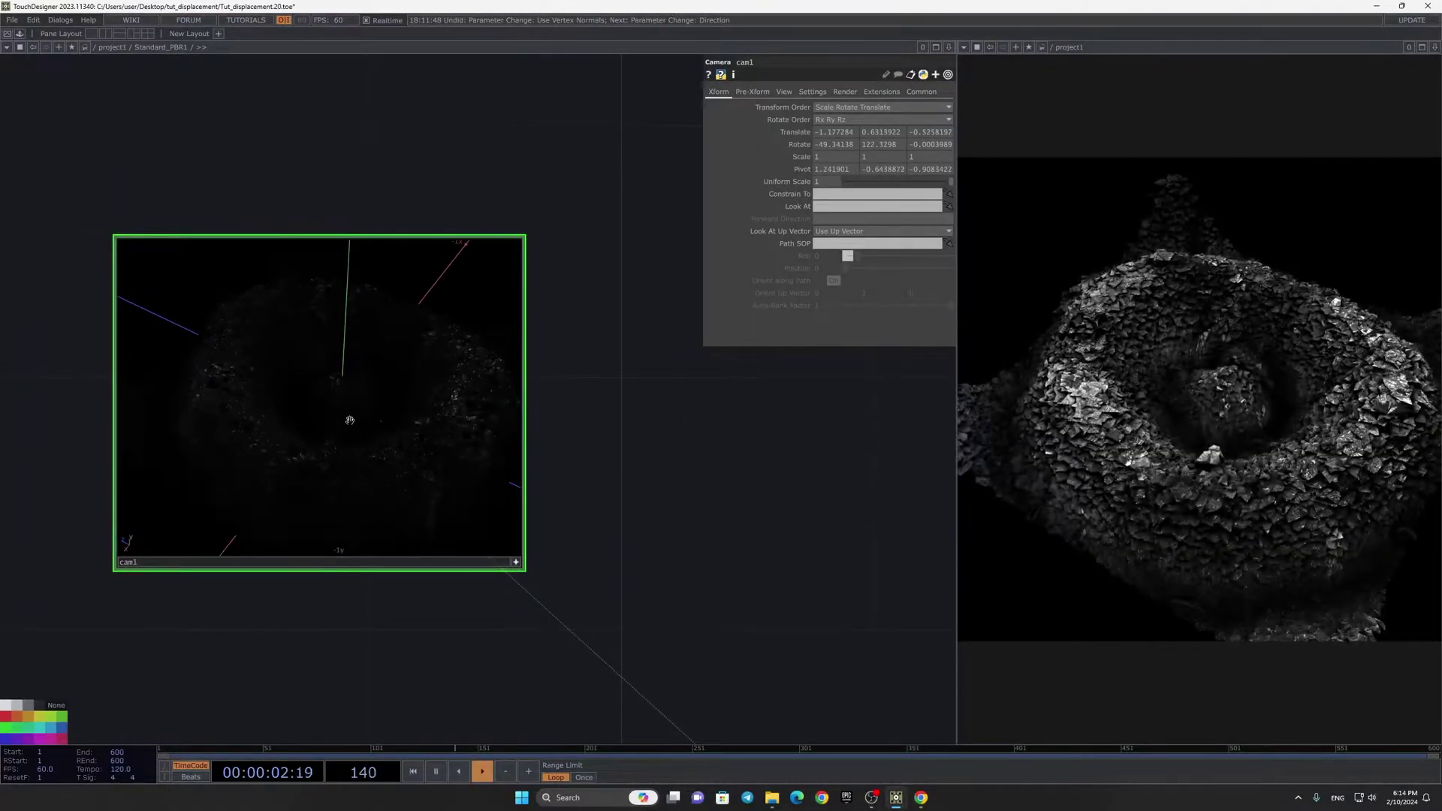
right_drag(368, 425, 358, 419)
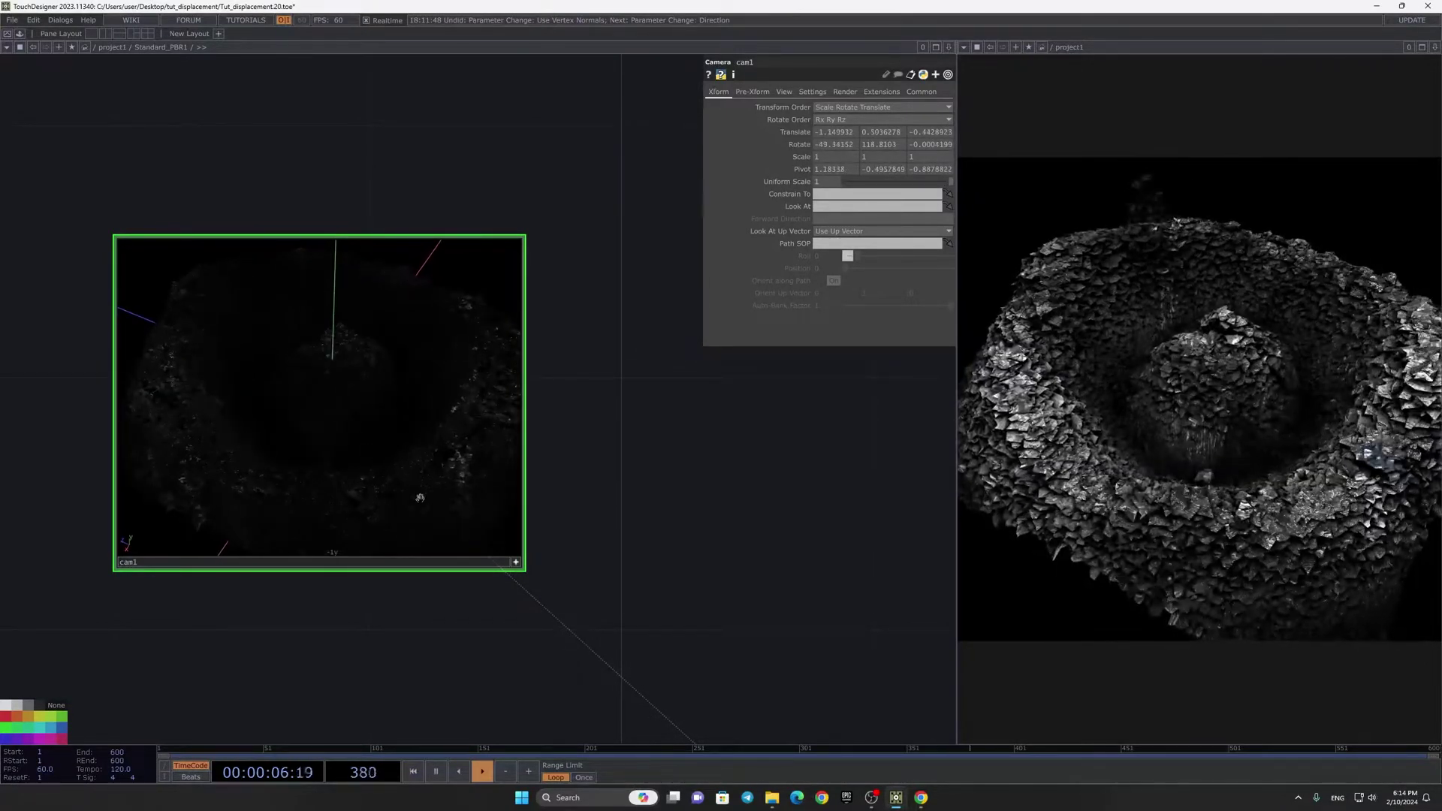
click(516, 563)
drag(442, 506, 407, 498)
Step: Preview moviefilein1's sky image and move the operator up, clear of null7
scroll(352, 501, down, 7)
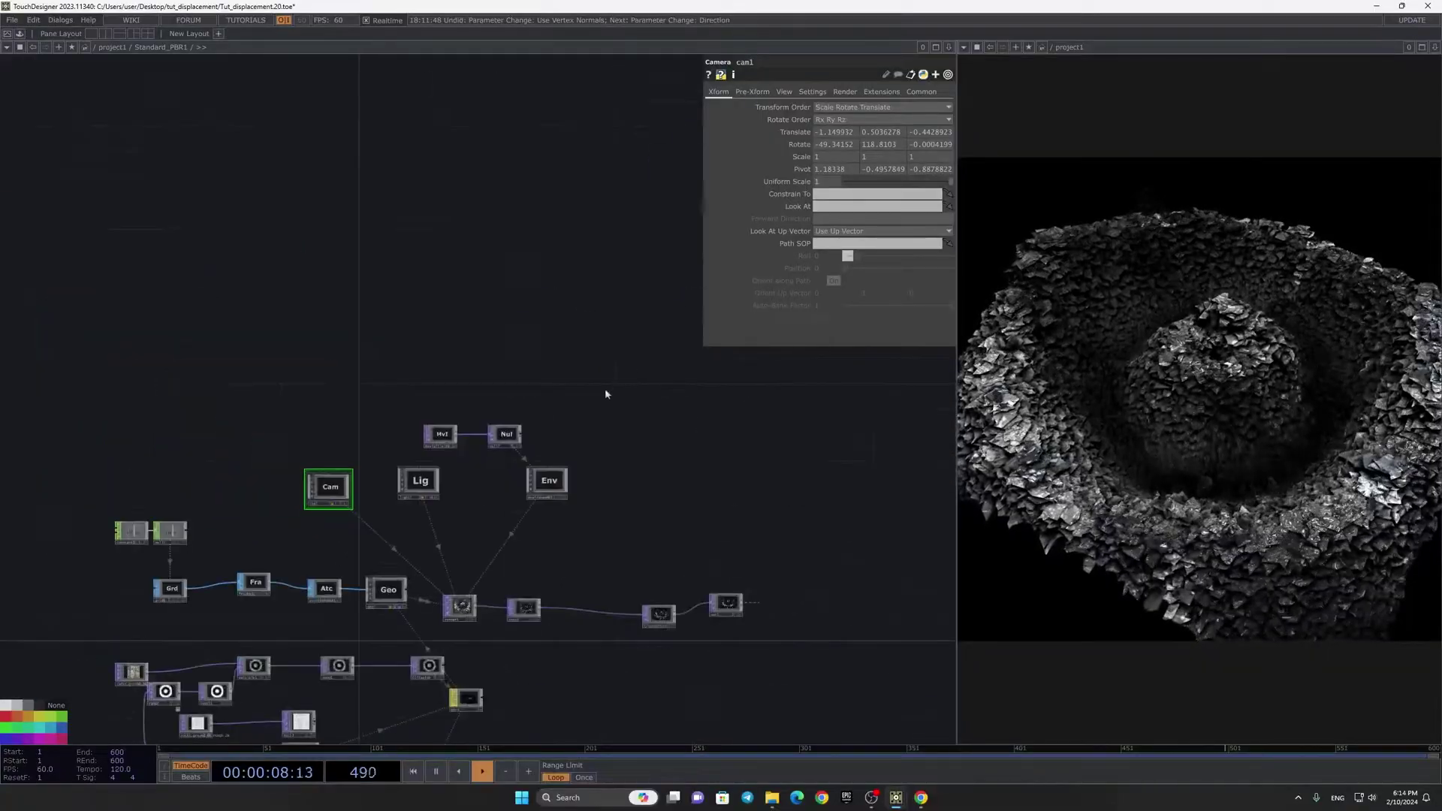
scroll(608, 391, up, 4)
right_drag(357, 504, 354, 508)
drag(354, 508, 440, 366)
scroll(238, 362, up, 5)
click(180, 345)
click(171, 351)
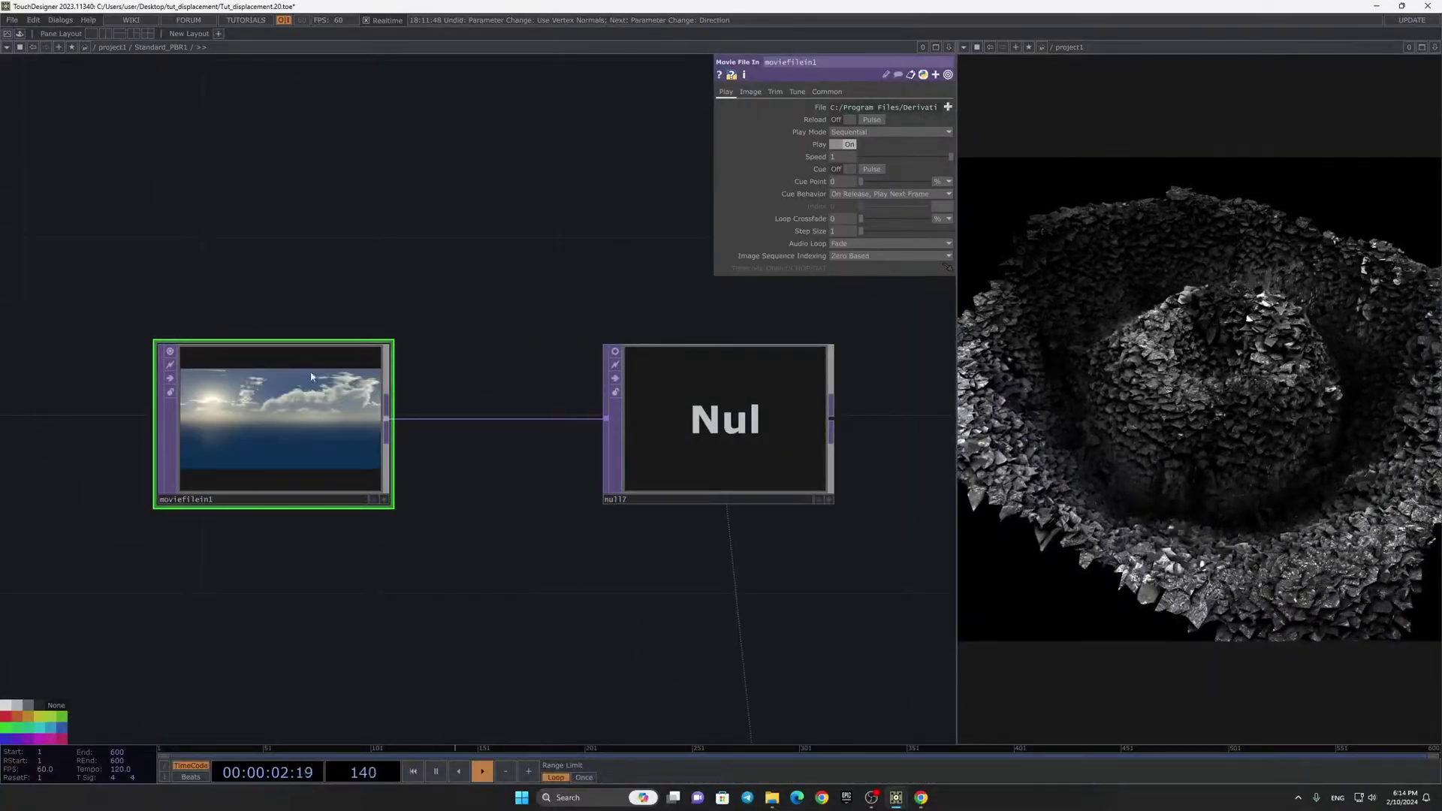
drag(245, 451, 227, 230)
click(169, 263)
drag(200, 606, 402, 345)
scroll(450, 358, down, 4)
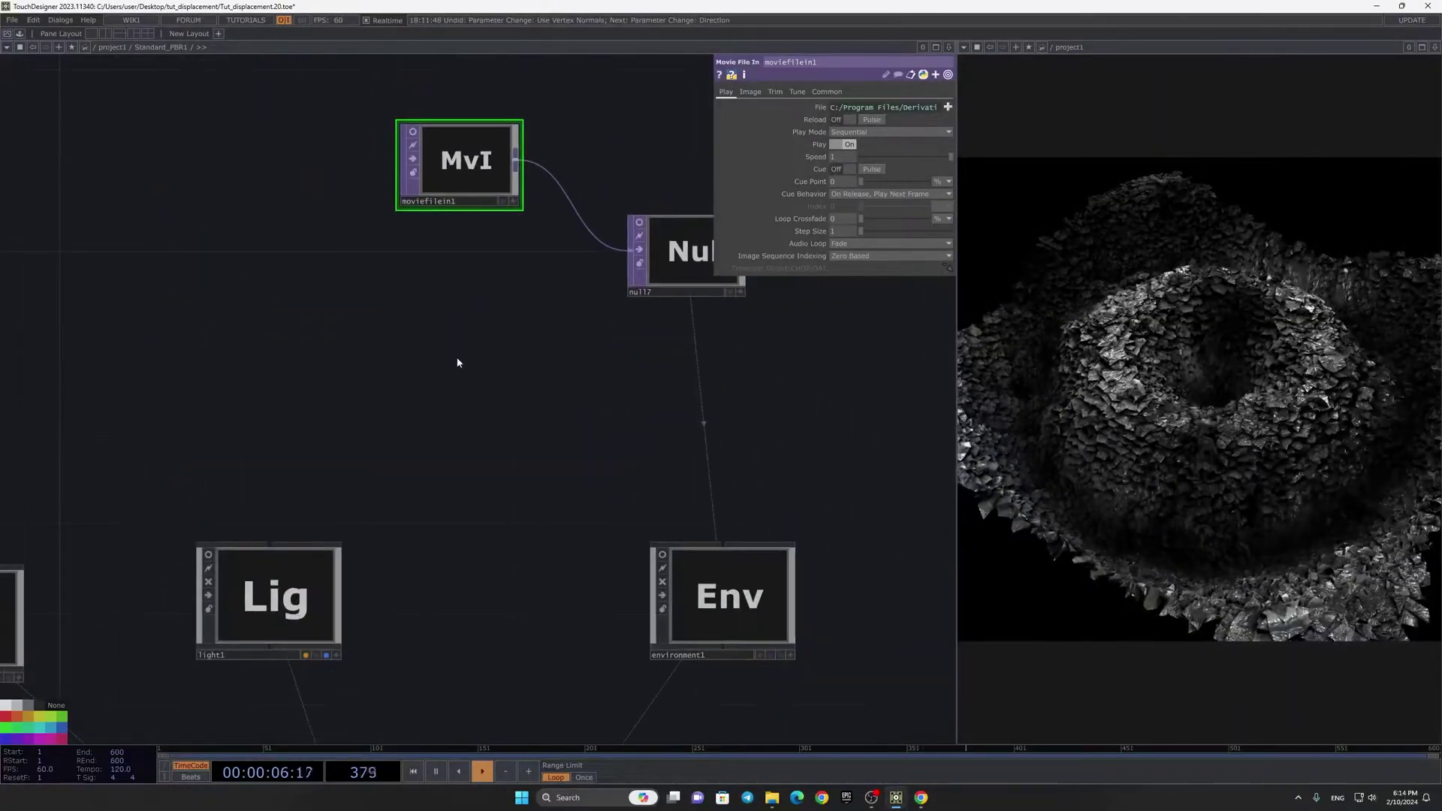
Step: Create a Ramp TOP below moviefilein1 and set its type to Circular
key(Tab)
text(ra)
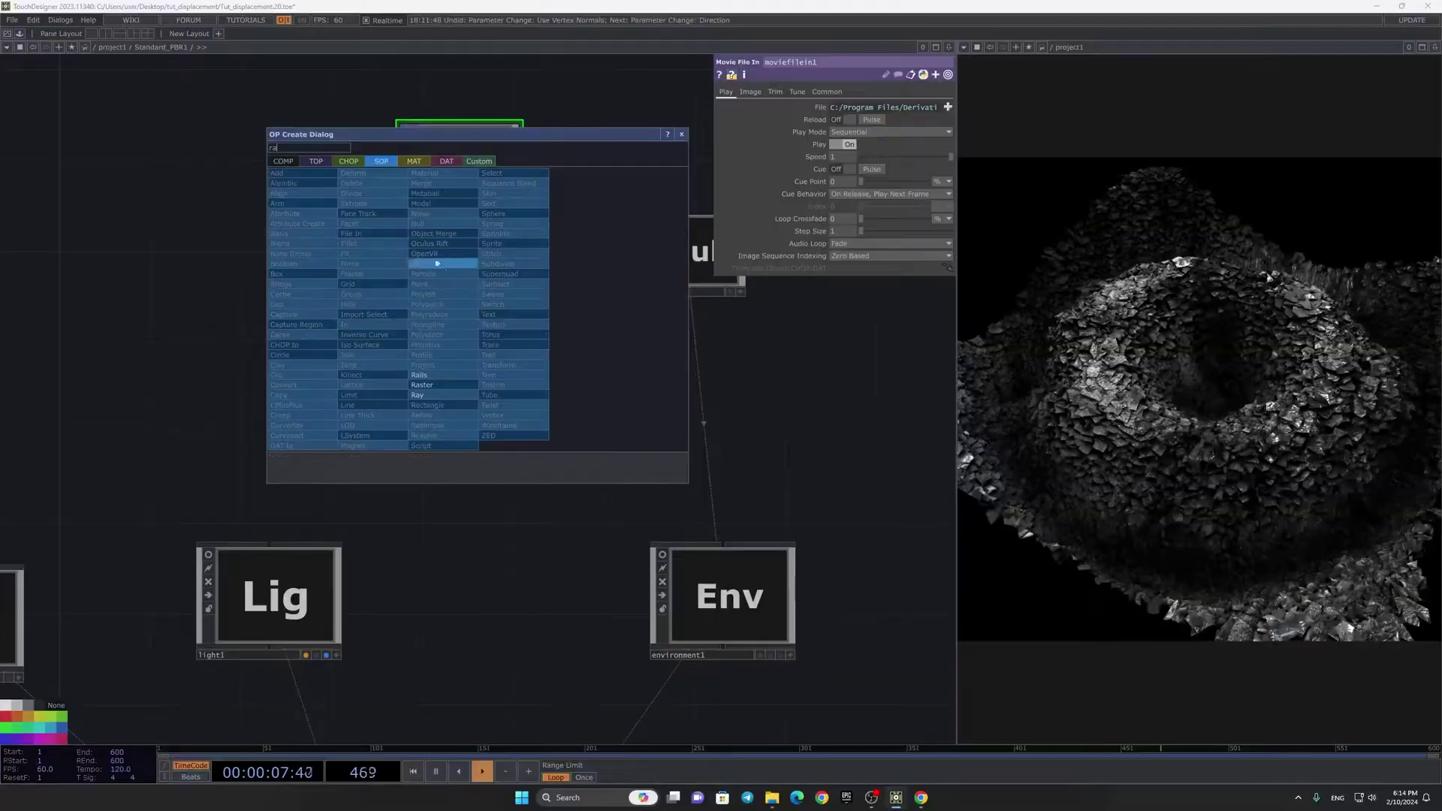
click(315, 161)
click(490, 234)
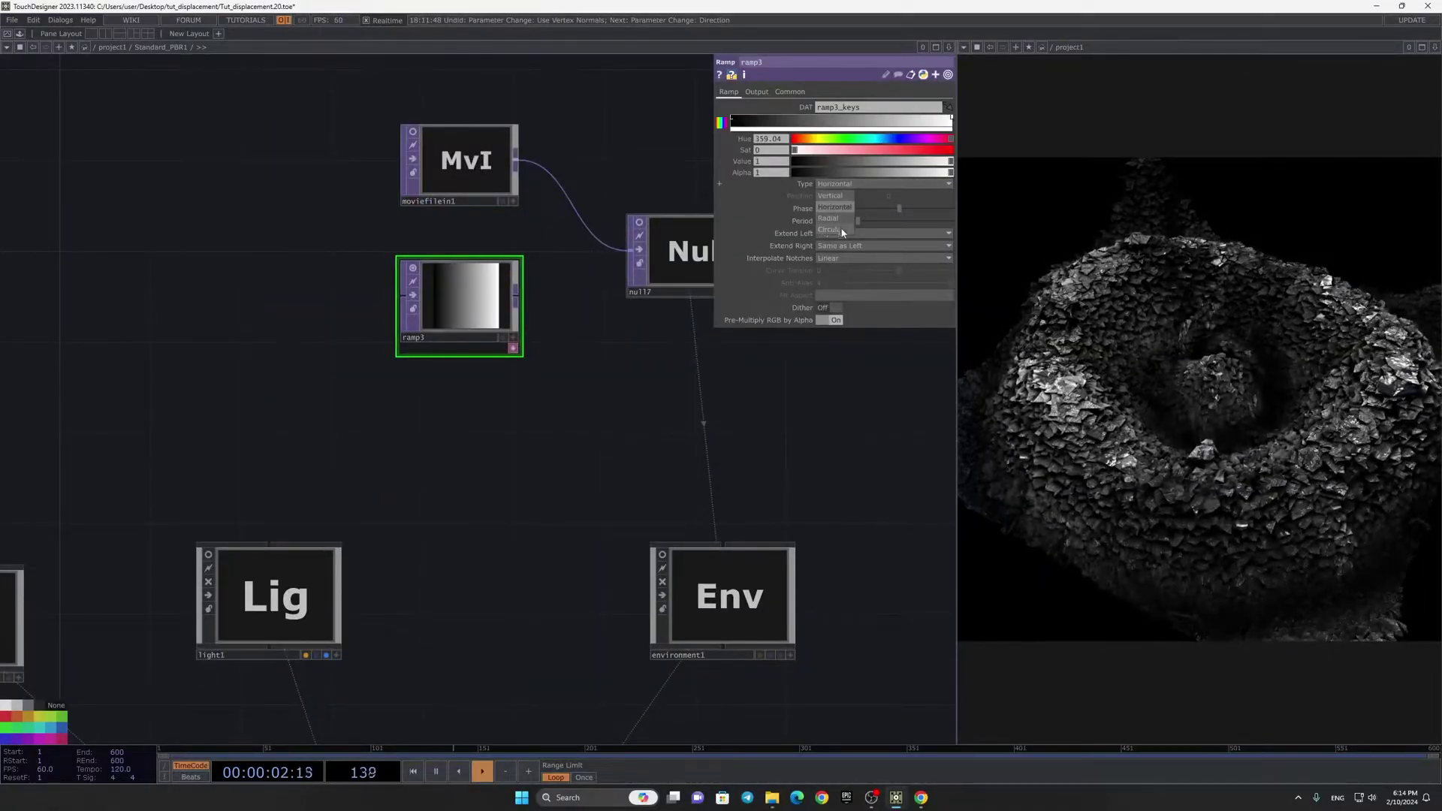
click(841, 230)
Step: Set the new ramp to 32-bit float (RGBA) at 1920 x 1200 and wire it into null7 in place of moviefilein1
click(801, 95)
click(882, 230)
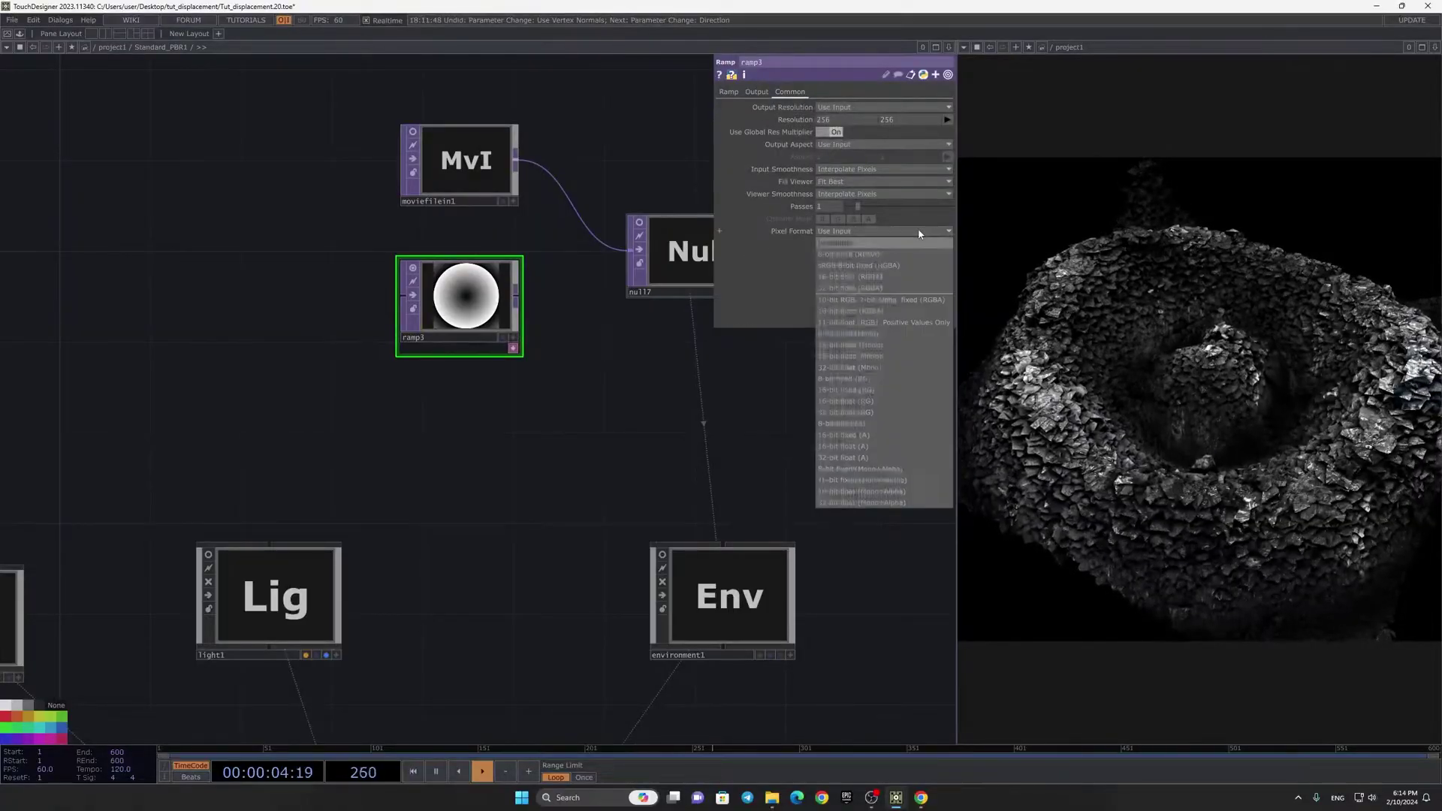
click(887, 286)
click(947, 120)
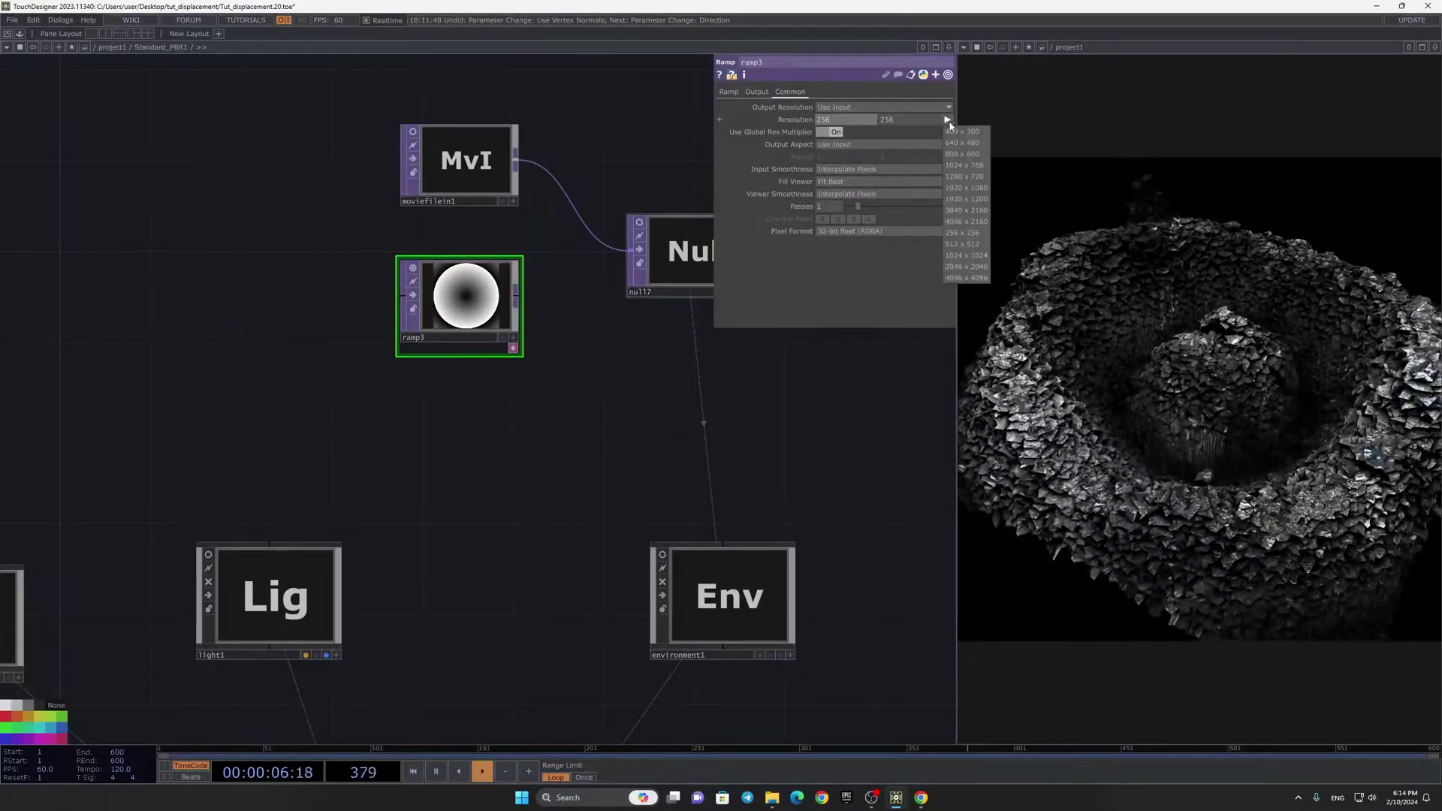
click(976, 200)
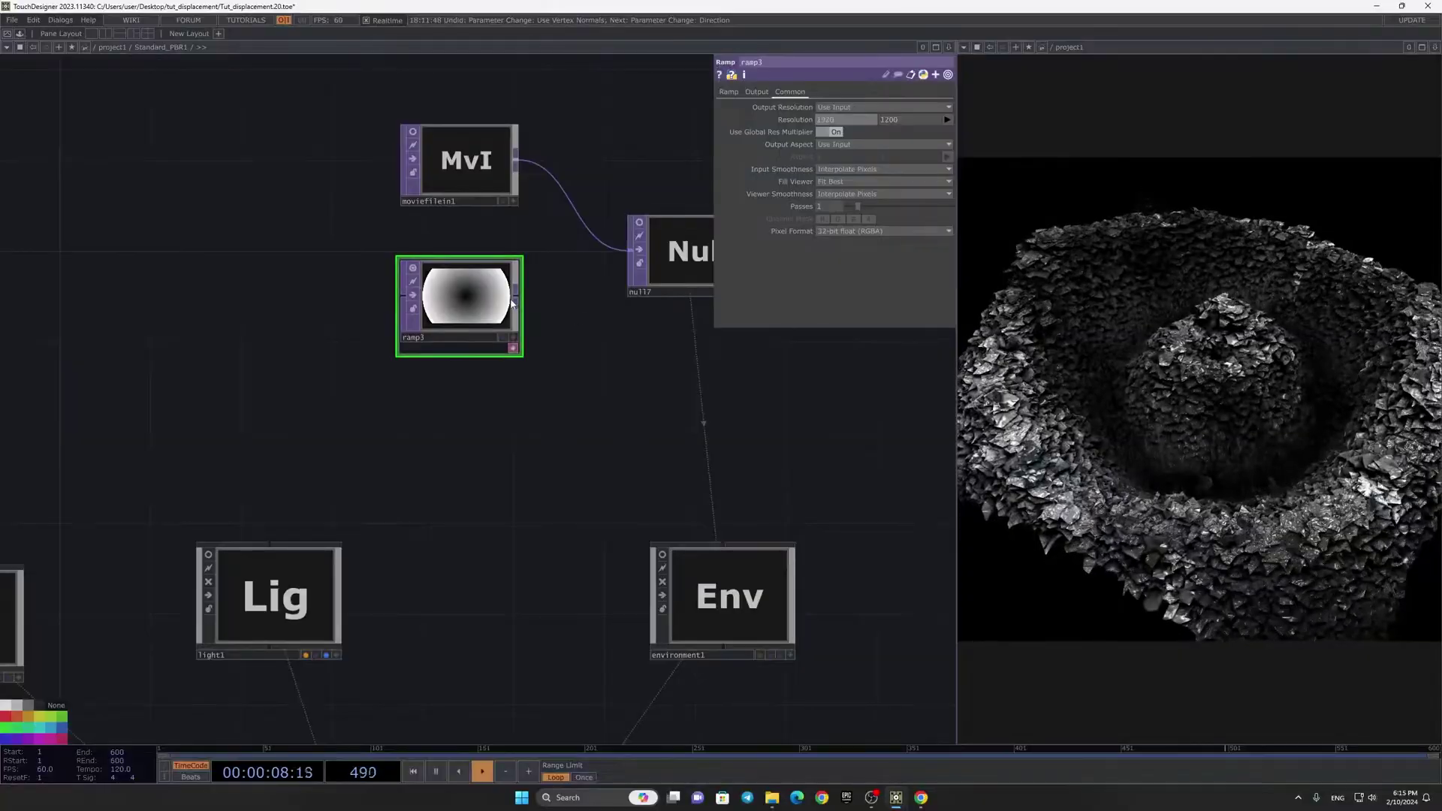
drag(517, 295, 631, 250)
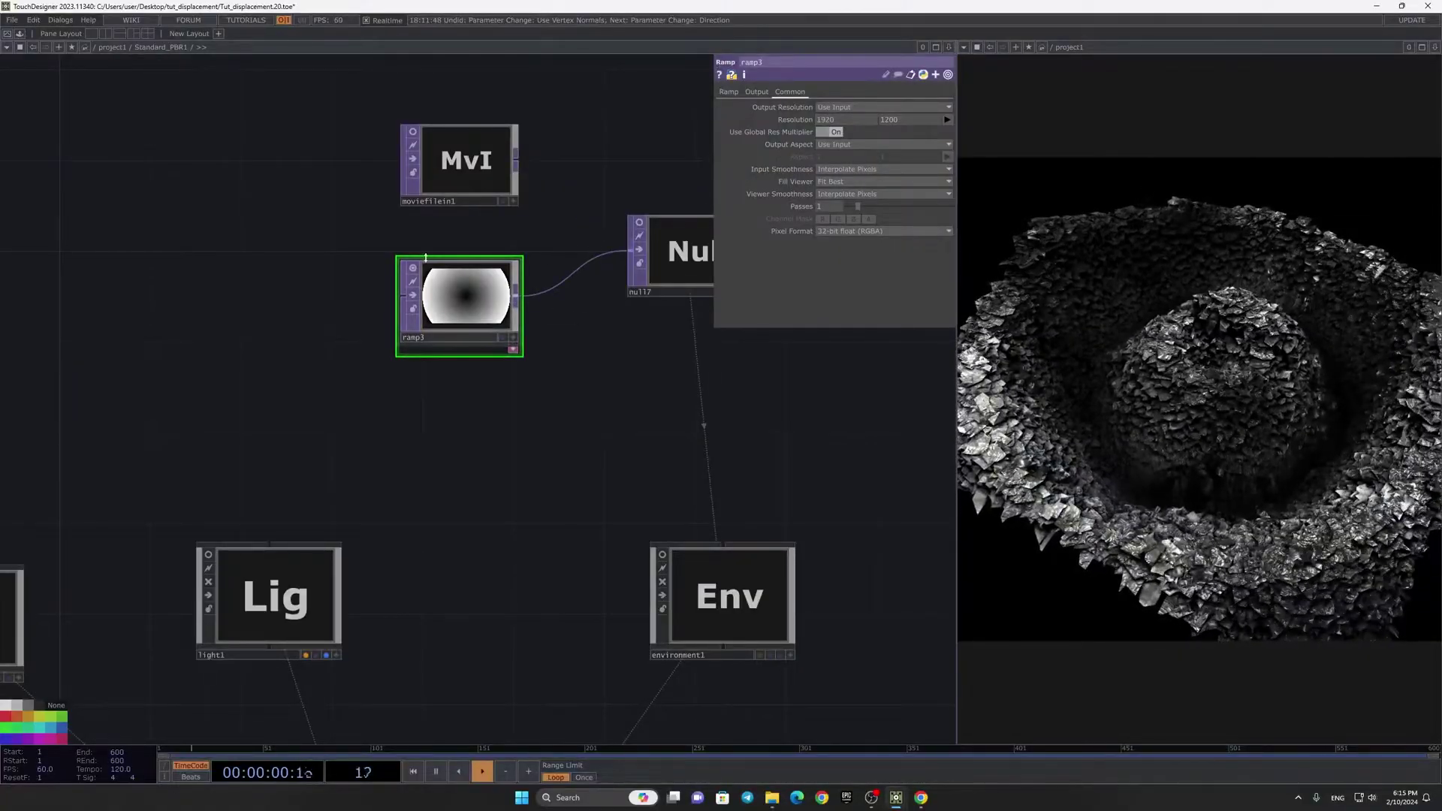
Step: Orbit and zoom in through cam1 to frame the crater closely under the ramp-based environment lighting
drag(508, 406, 394, 328)
scroll(394, 328, down, 5)
drag(404, 262, 376, 274)
scroll(337, 251, up, 5)
drag(547, 560, 597, 370)
scroll(597, 370, down, 2)
scroll(147, 452, down, 1)
scroll(160, 443, up, 6)
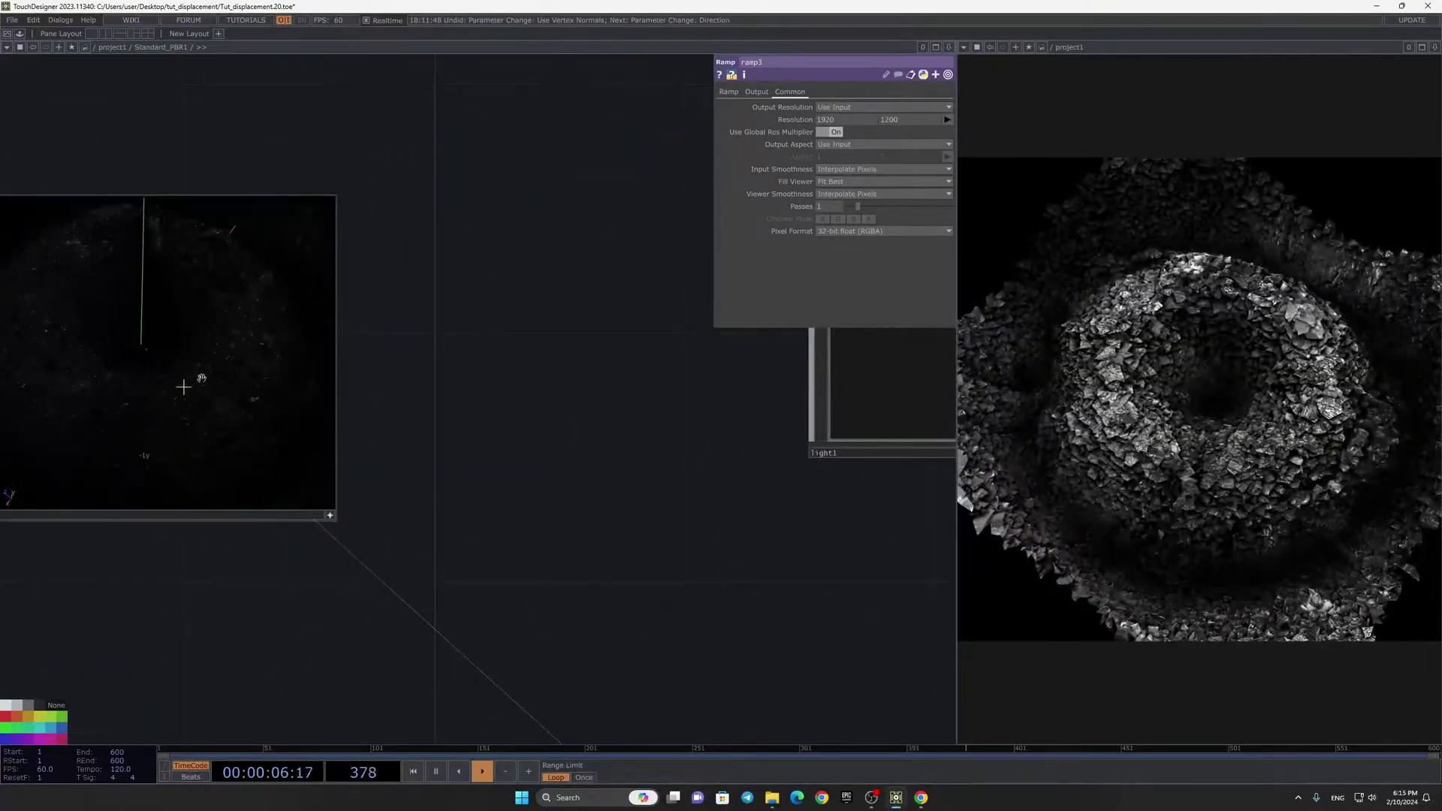
click(329, 516)
drag(395, 521, 224, 446)
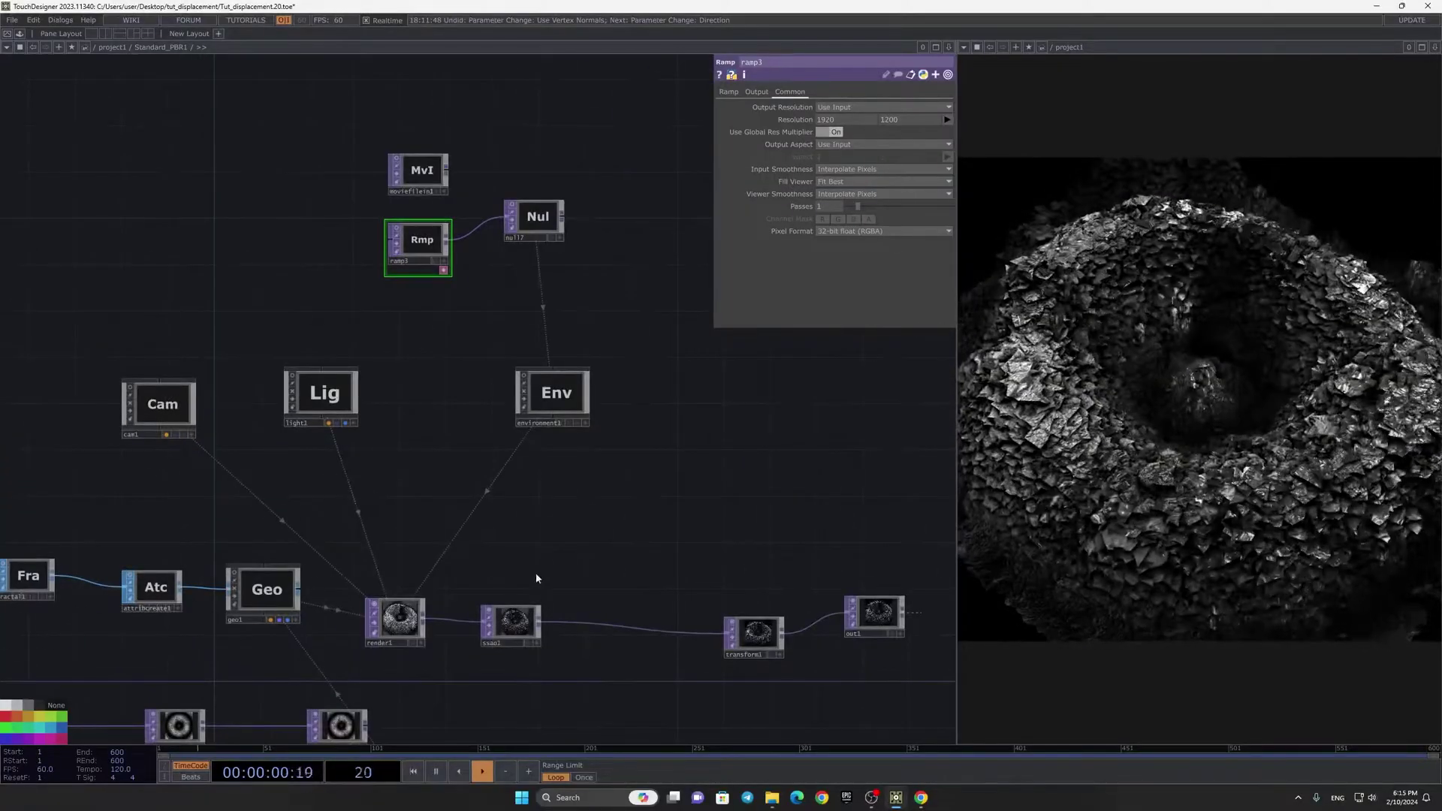
Step: Move transform1 further from ssao1 and insert a Bloom TOP on the wire between them
drag(721, 698, 559, 560)
drag(596, 507, 719, 507)
scroll(473, 467, up, 4)
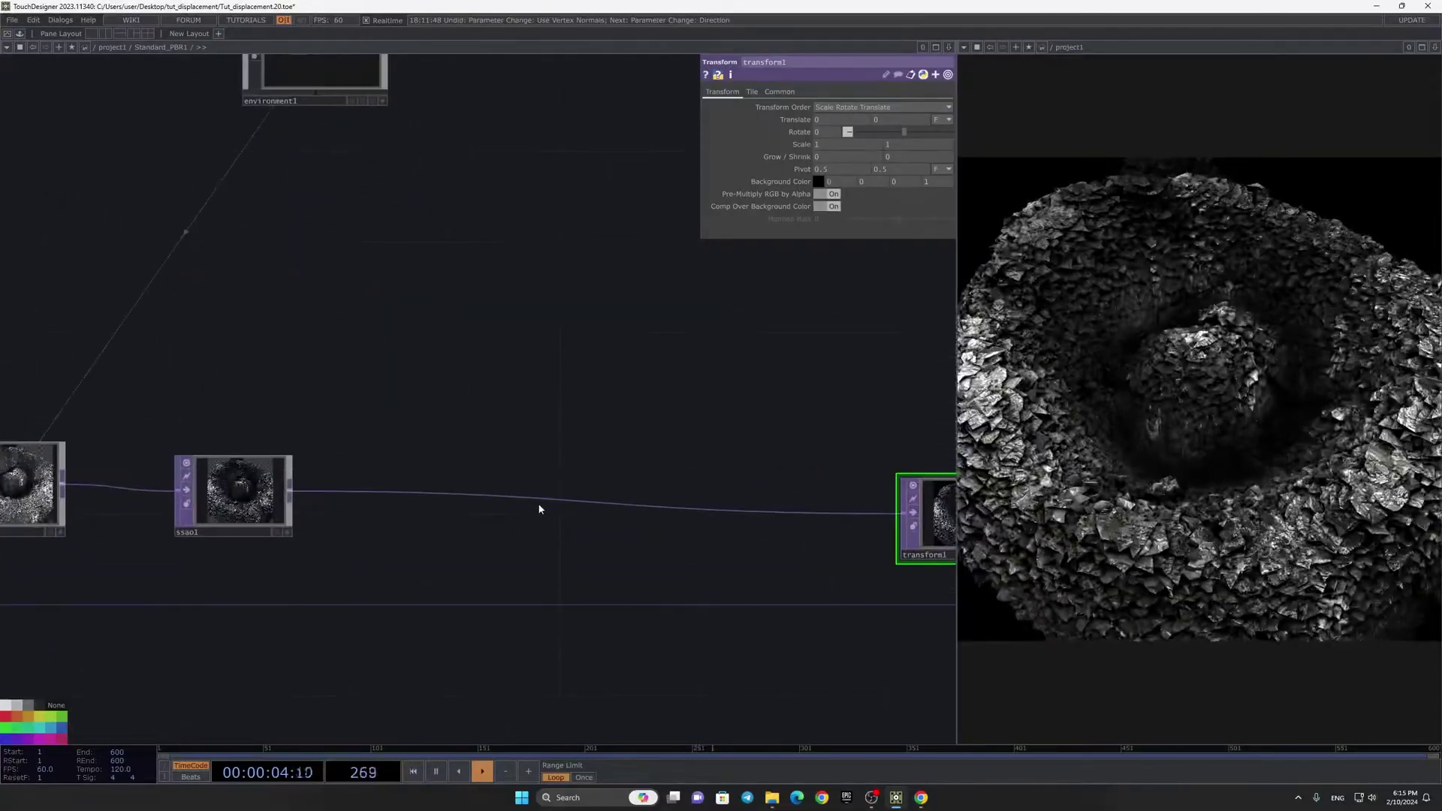
right_click(540, 501)
click(551, 484)
click(551, 483)
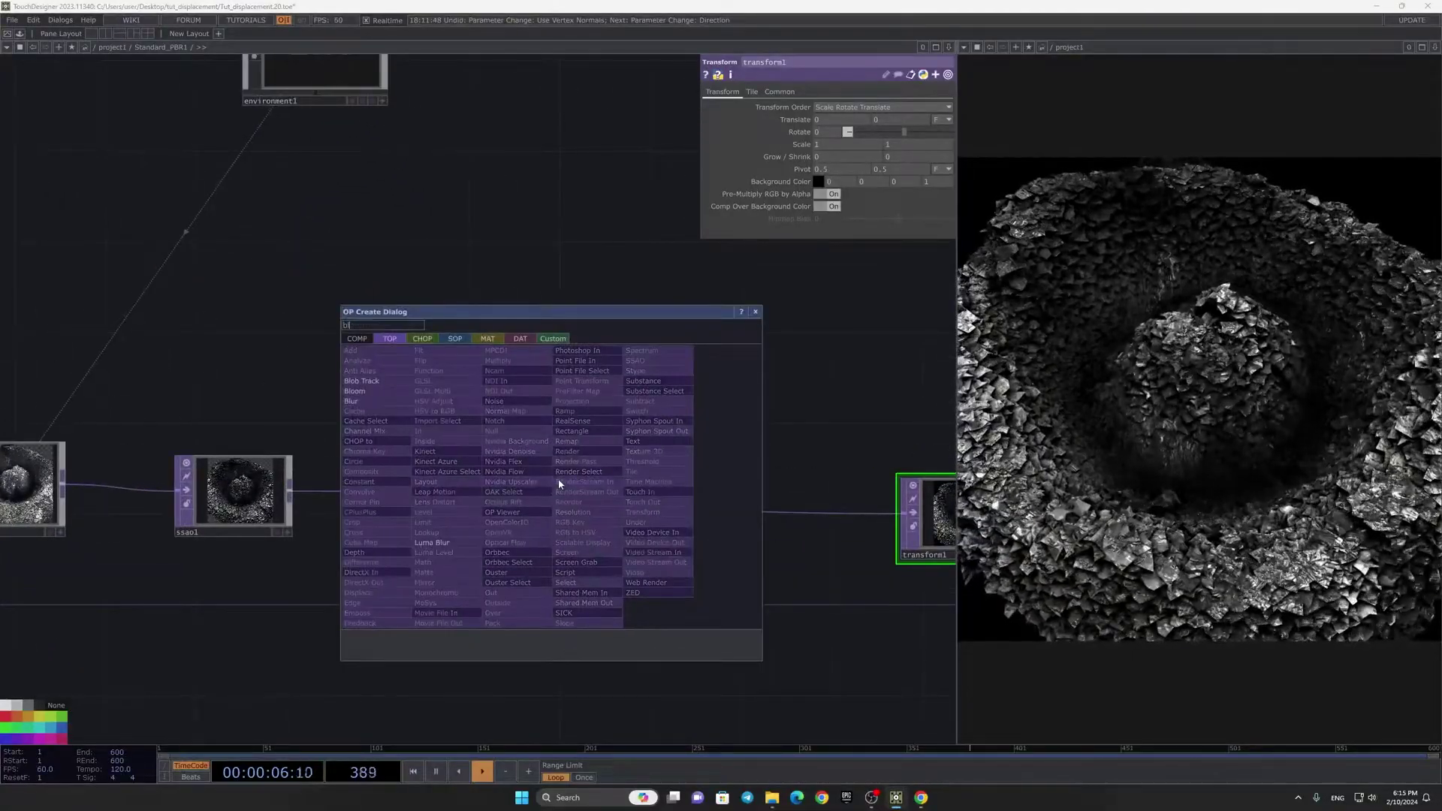
click(633, 535)
Step: Set bloom1's Pre-Black Level to 0.81, Bloom Intensity to 1.36, Min Bloom Radius to 0 and Max Bloom Radius to 0.404
scroll(817, 317, up, 3)
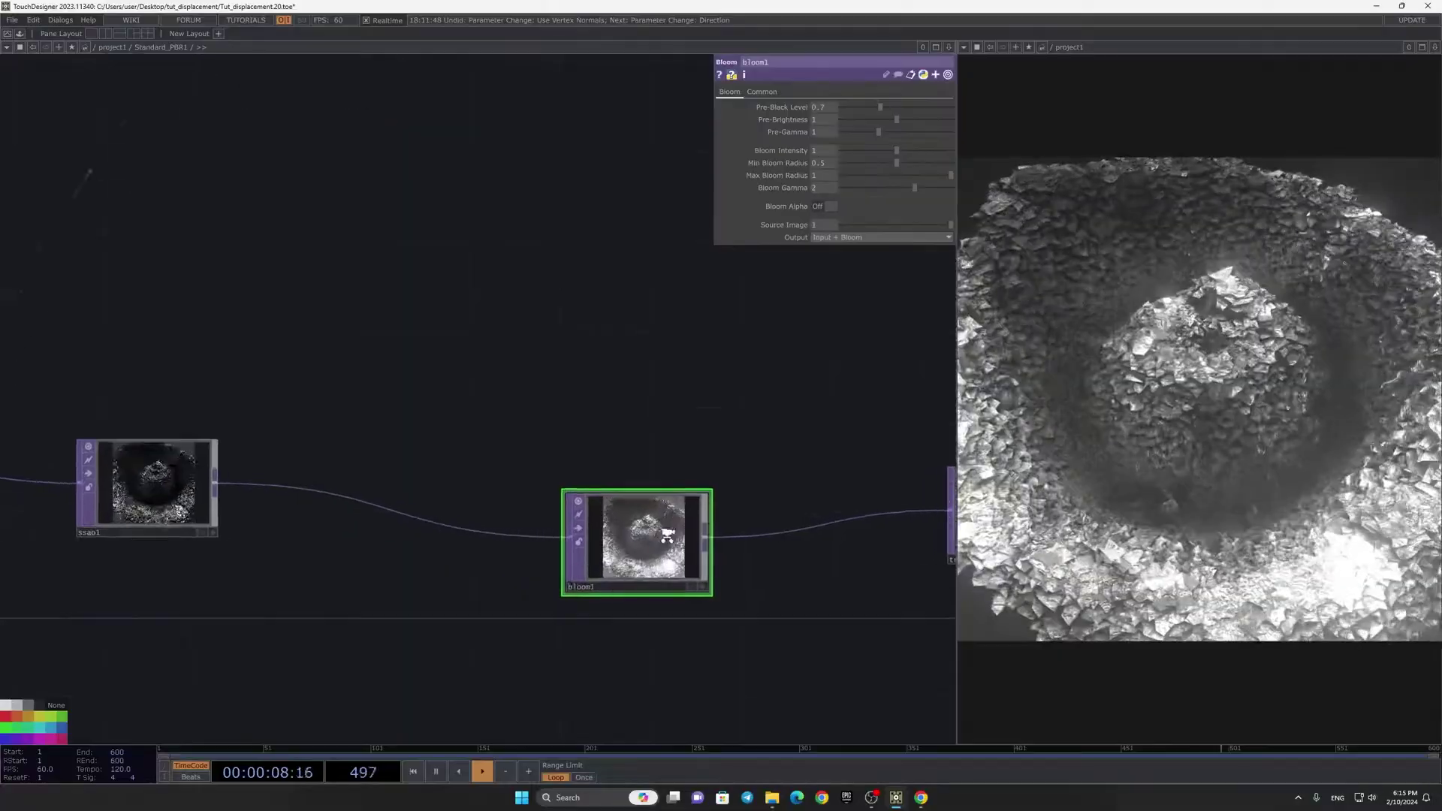
mouse_move(879, 107)
mouse_down()
mouse_move(840, 111)
mouse_move(886, 108)
mouse_up()
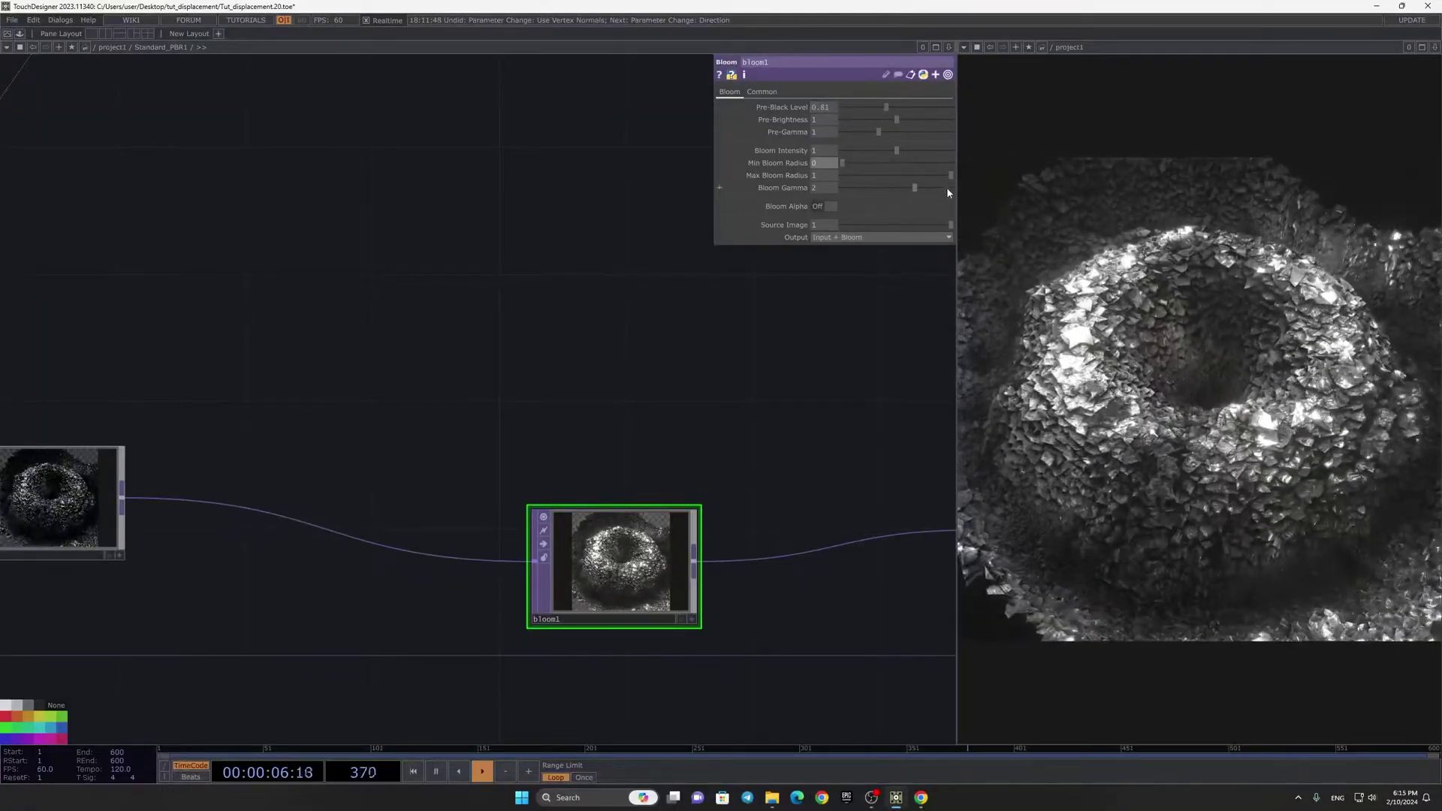
mouse_move(936, 177)
mouse_down()
mouse_move(866, 179)
mouse_move(898, 183)
mouse_move(900, 151)
mouse_move(917, 159)
mouse_up()
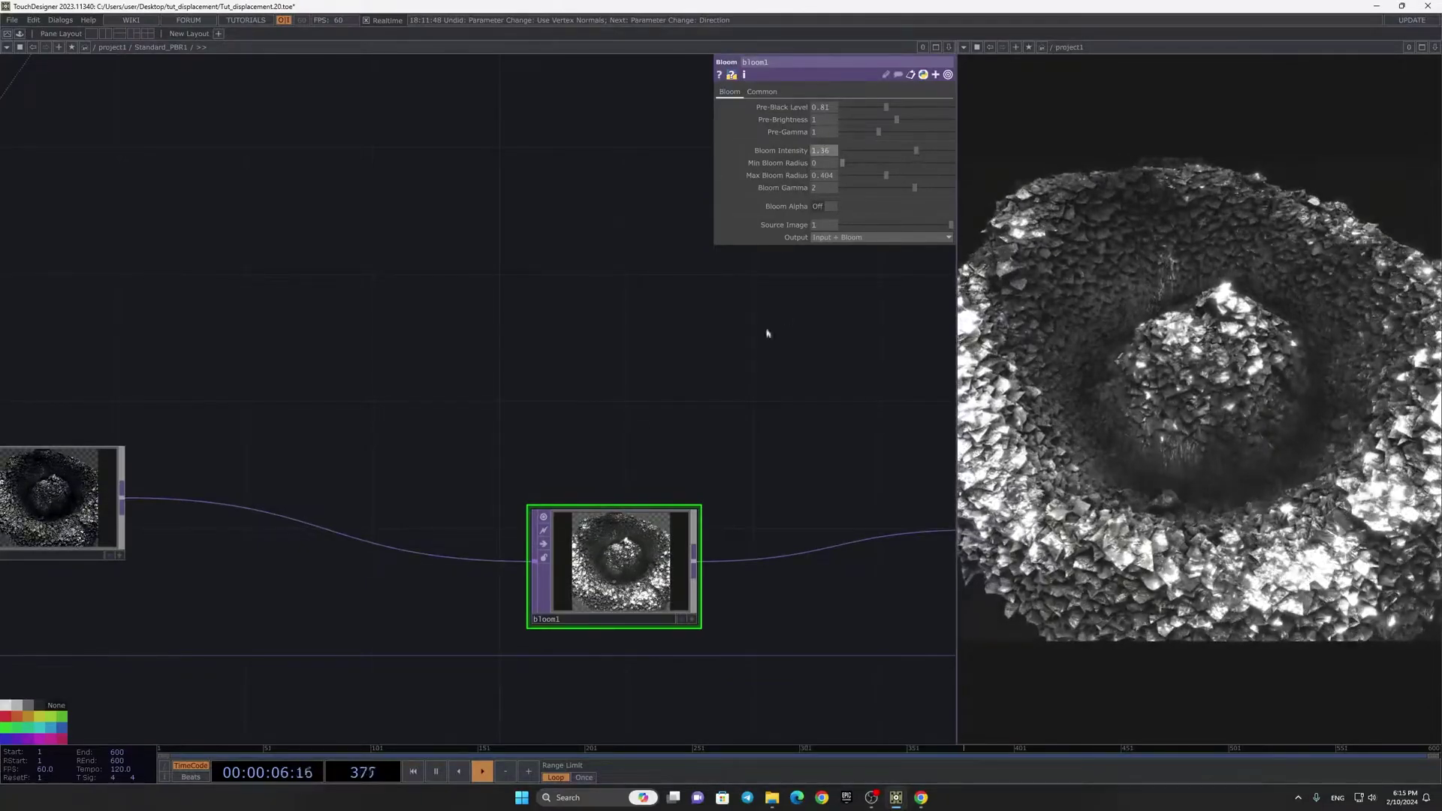
Step: Orbit cam1 to frame the bloom-lit crater from a different angle and leave the camera viewer
scroll(784, 319, down, 5)
drag(531, 299, 585, 364)
drag(448, 332, 637, 370)
scroll(500, 302, up, 5)
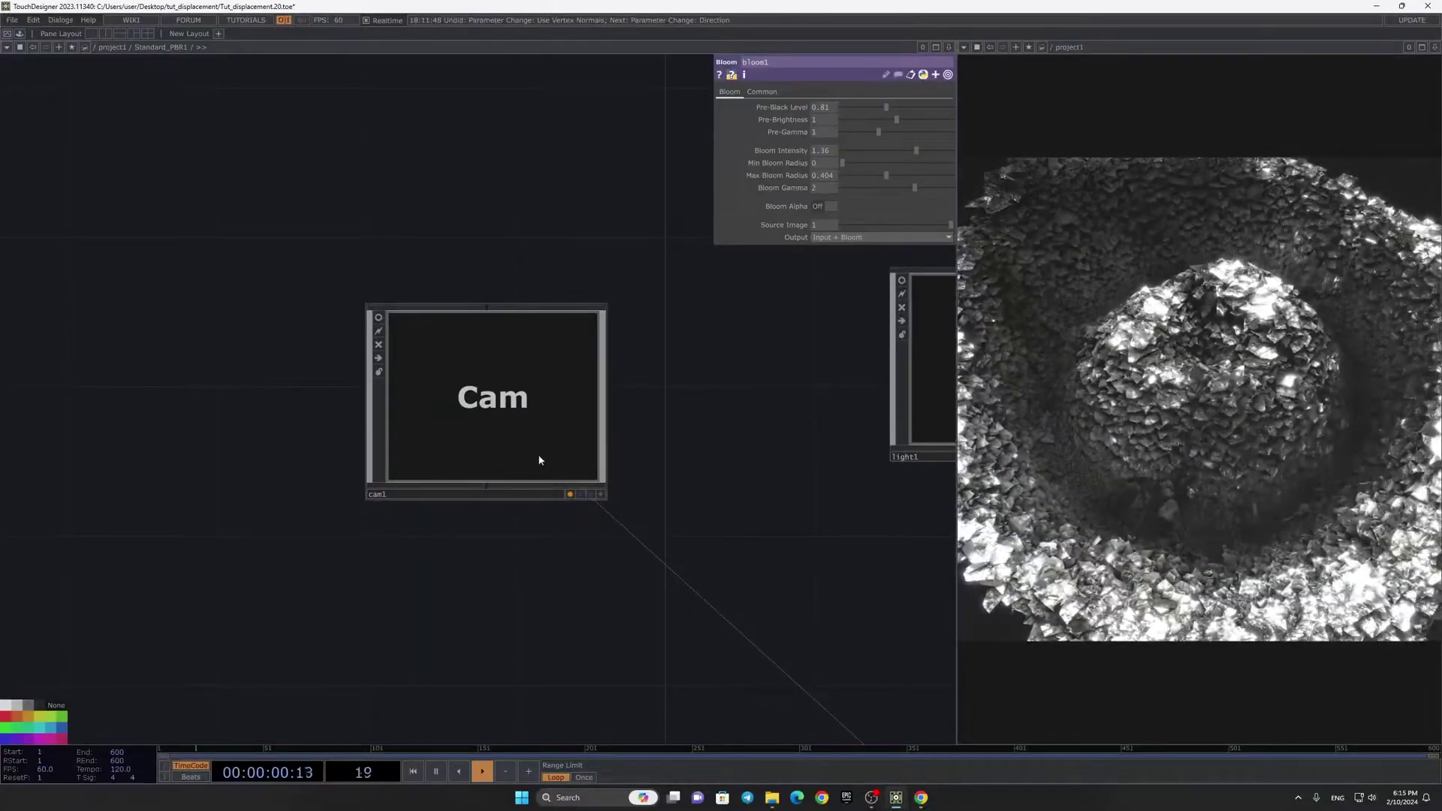
scroll(537, 454, up, 3)
click(664, 538)
drag(502, 464, 477, 402)
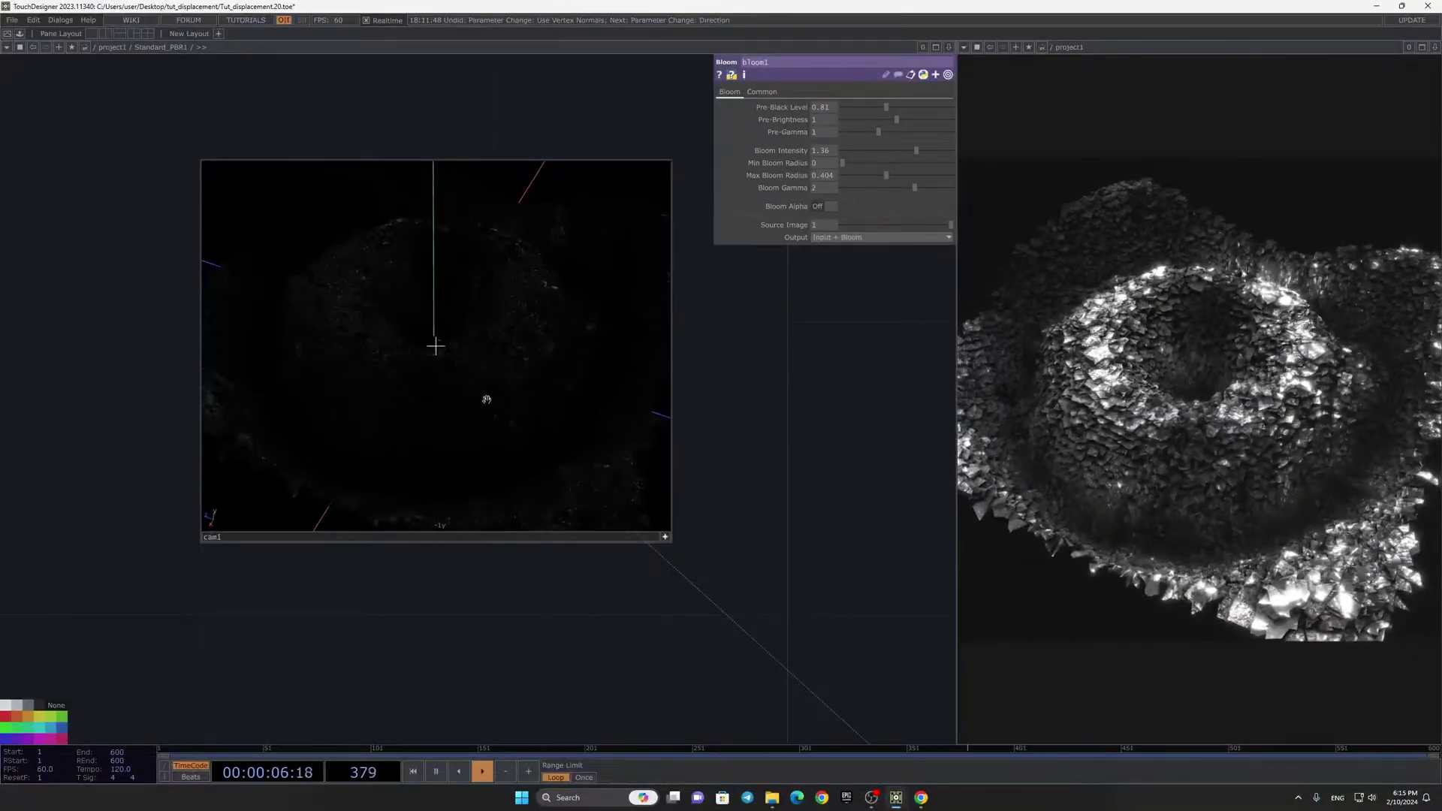
click(664, 536)
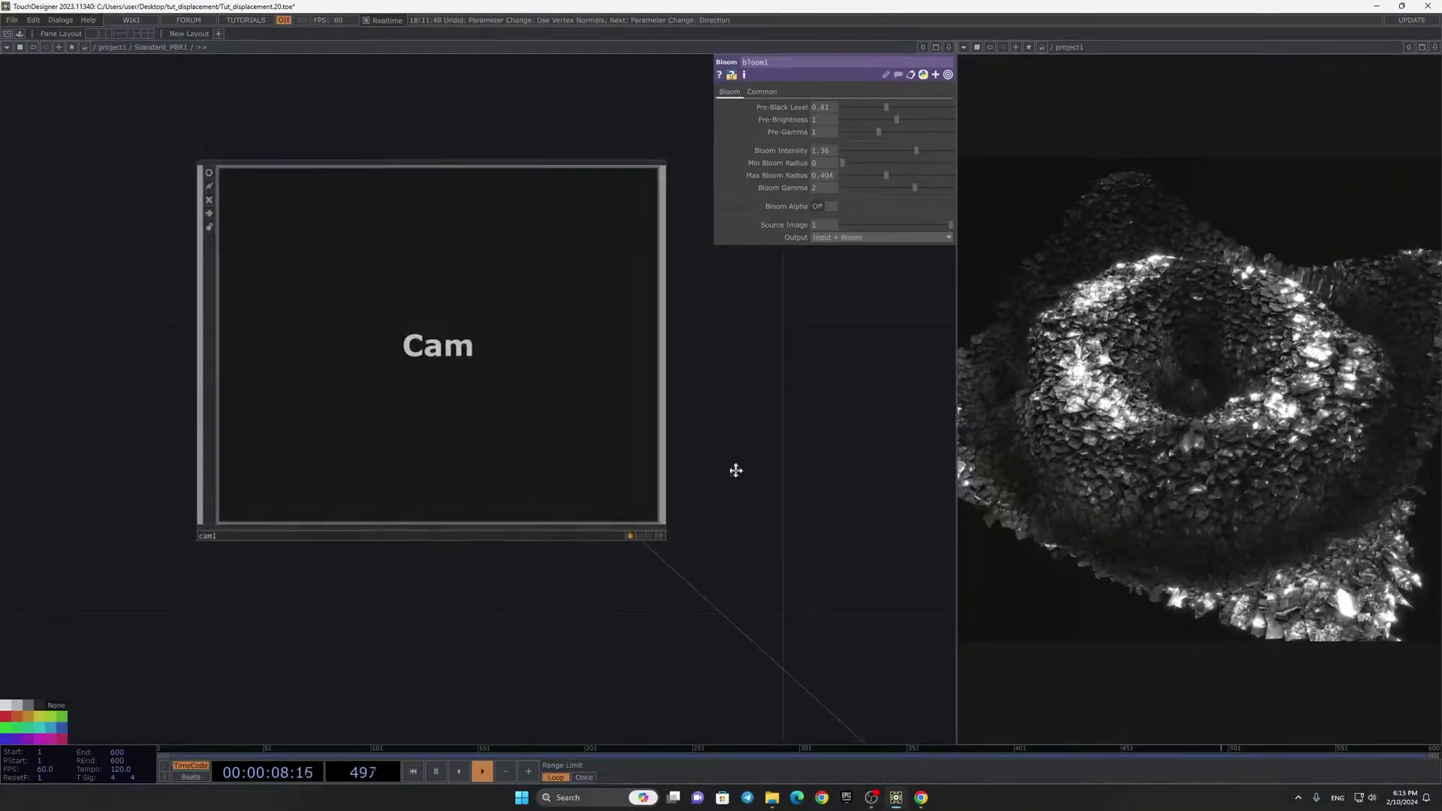
Step: Move the rocks_ground_06_disp_2k node further away from ramp1 to make room between them
scroll(663, 334, down, 5)
drag(647, 398, 443, 222)
scroll(451, 232, down, 2)
scroll(520, 368, up, 2)
drag(530, 402, 597, 370)
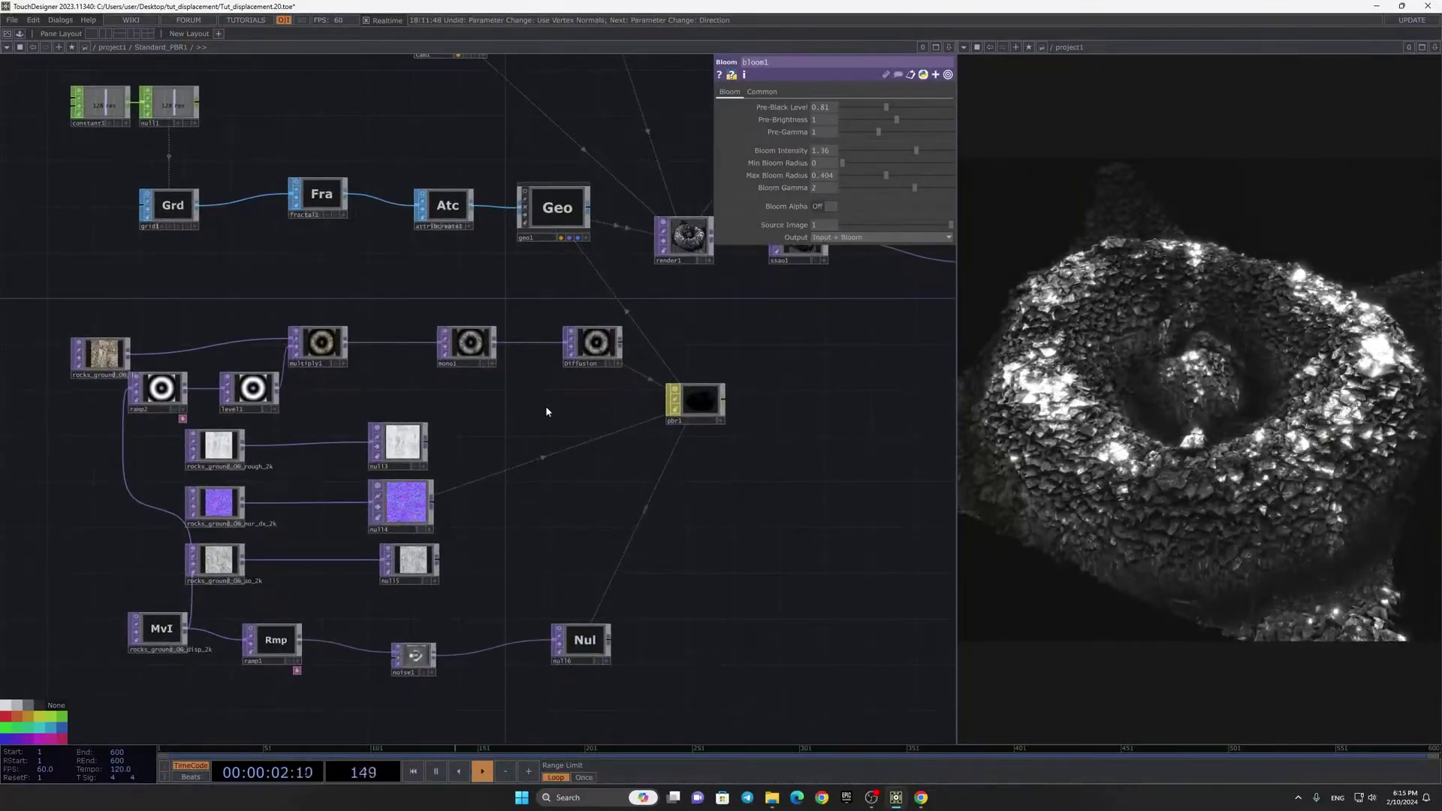
scroll(546, 410, up, 2)
drag(749, 411, 795, 380)
drag(746, 414, 797, 327)
scroll(797, 327, down, 3)
drag(494, 479, 560, 418)
scroll(557, 419, up, 3)
drag(383, 496, 143, 528)
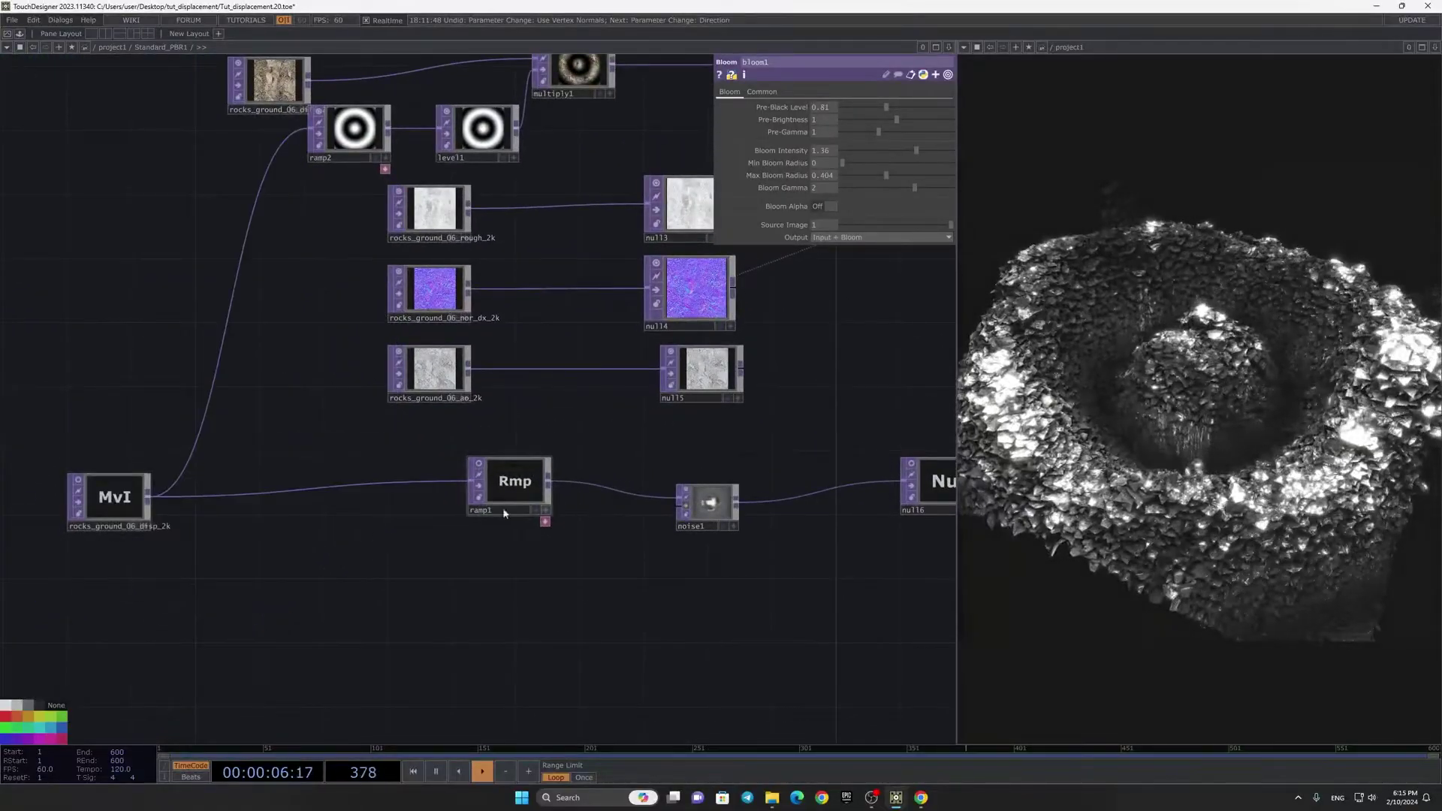
Step: Check the previews of ramp1 and rocks_ground_06_disp_2k and widen the gap between the two nodes
scroll(519, 514, up, 2)
drag(551, 479, 393, 521)
drag(523, 506, 293, 436)
scroll(421, 482, down, 2)
drag(362, 476, 683, 415)
scroll(498, 375, up, 2)
click(498, 372)
click(498, 372)
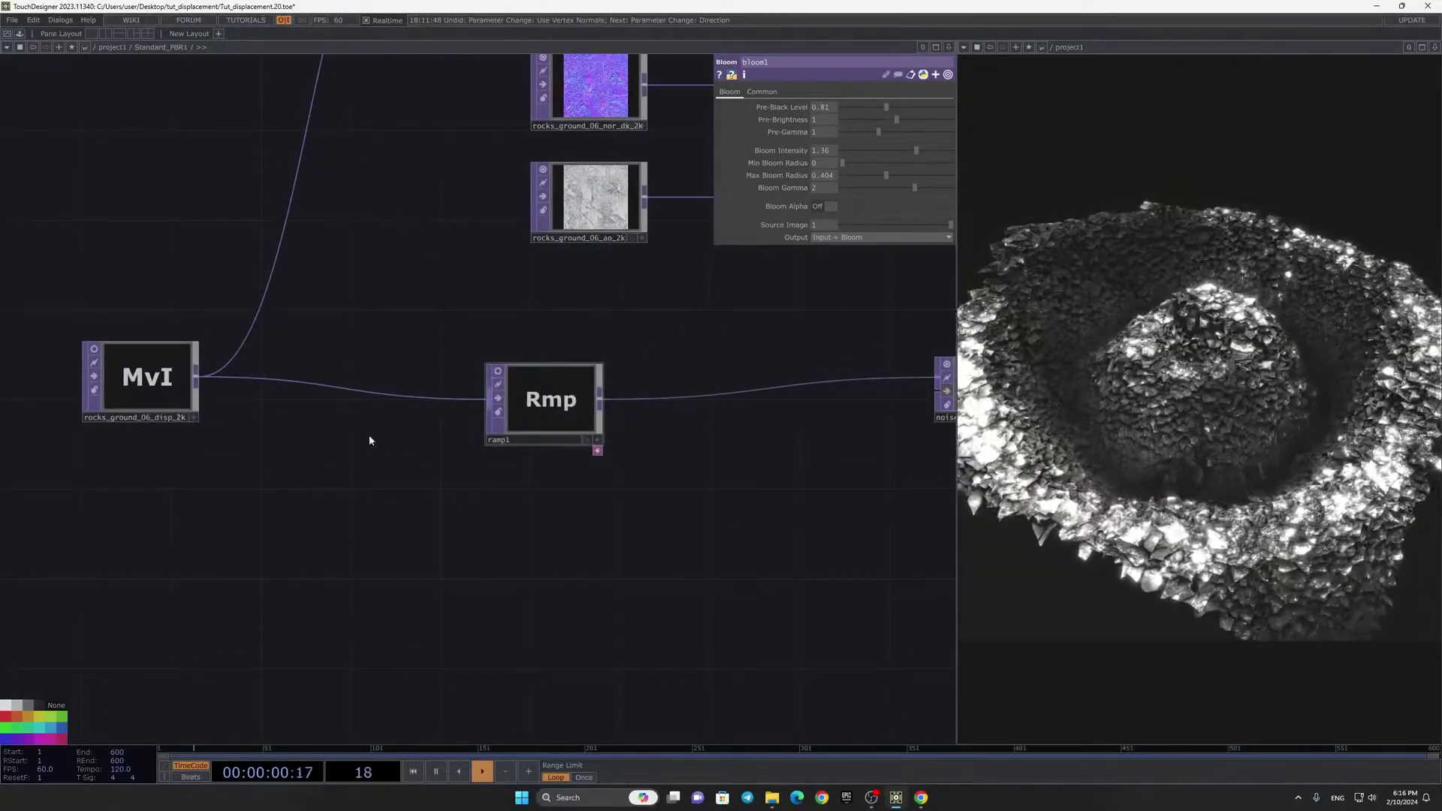
click(94, 350)
click(94, 351)
drag(535, 401, 692, 399)
drag(257, 488, 450, 452)
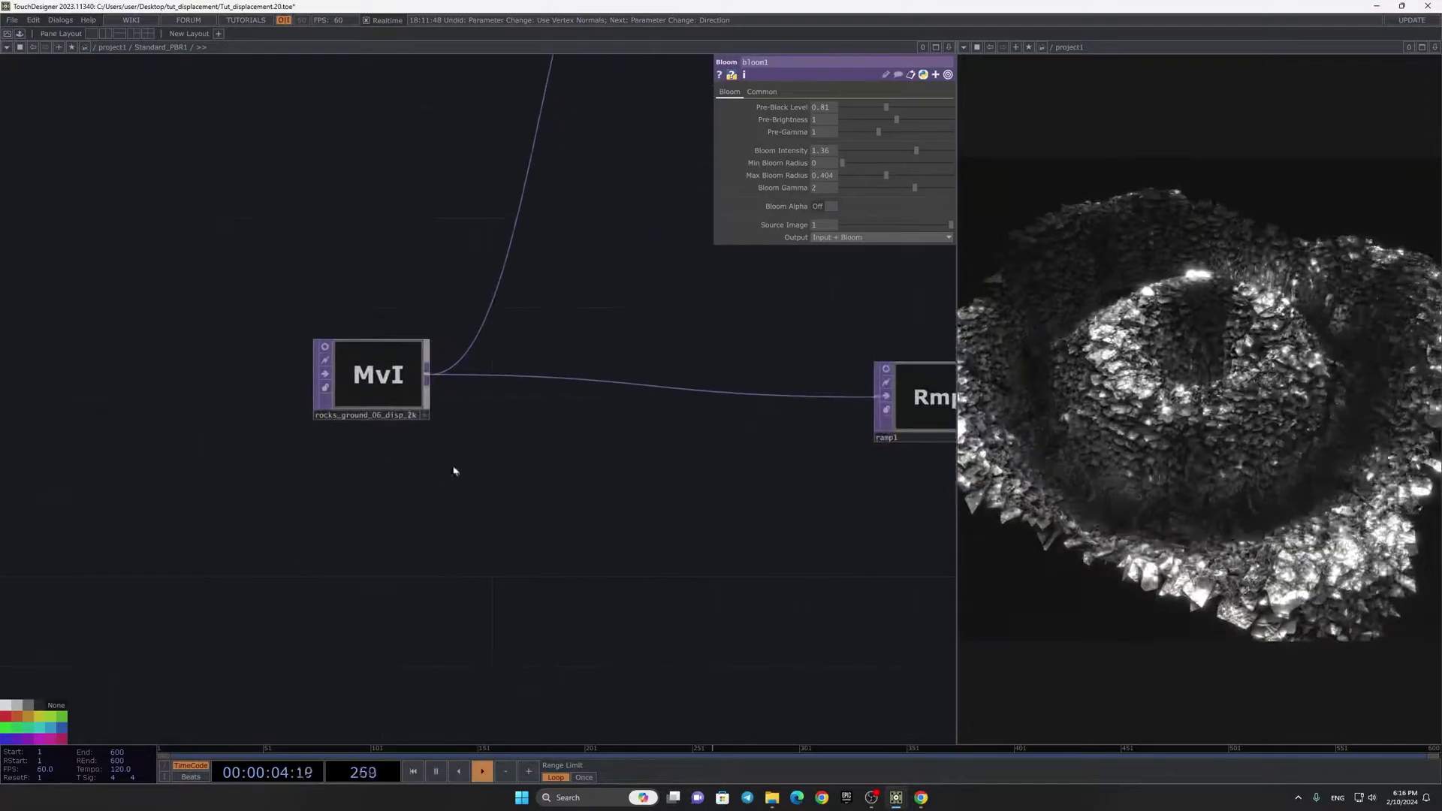
Step: Insert a Noise TOP between rocks_ground_06_disp_2k and ramp1 and choose how its RGB output combines with the input
right_click(653, 396)
click(683, 374)
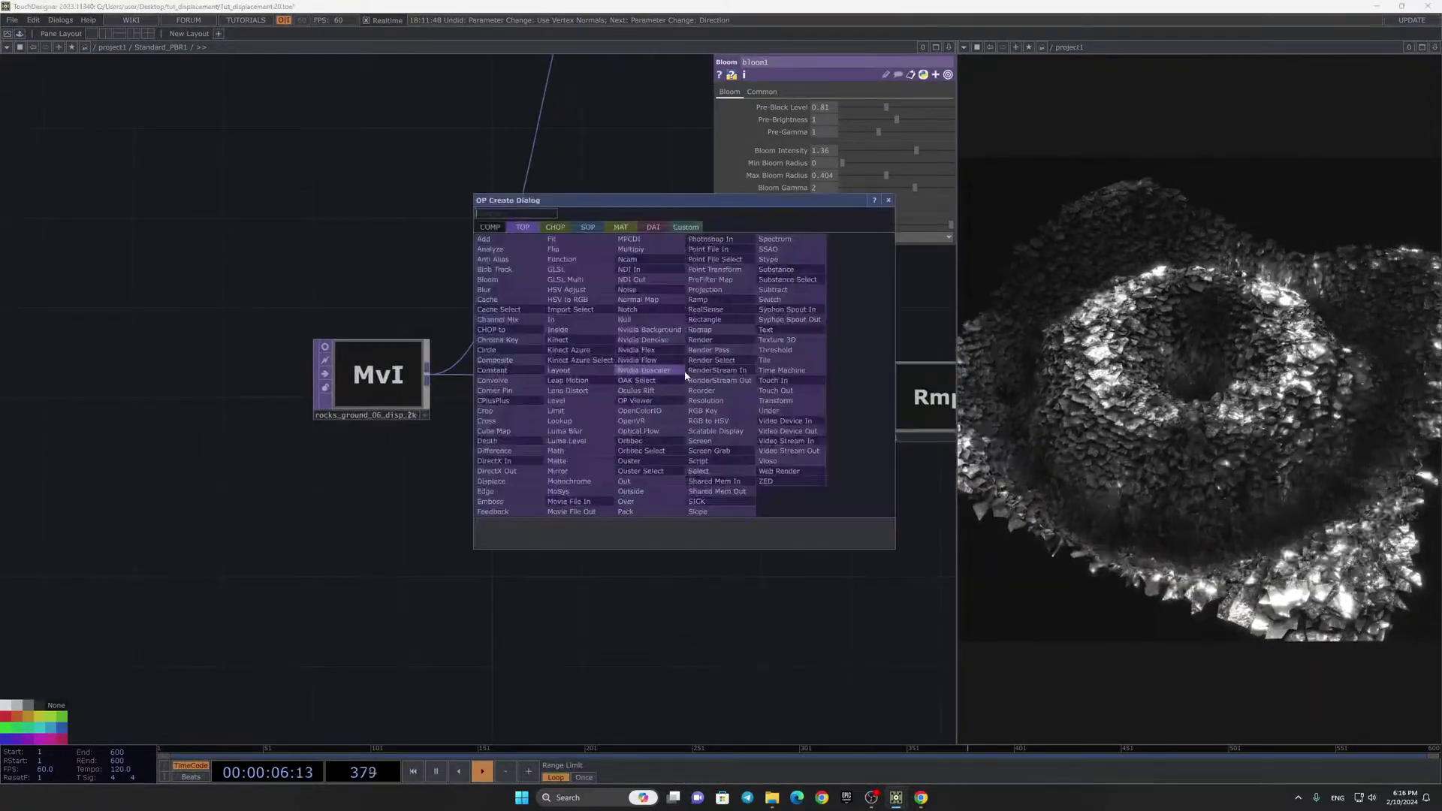
text(no)
click(632, 292)
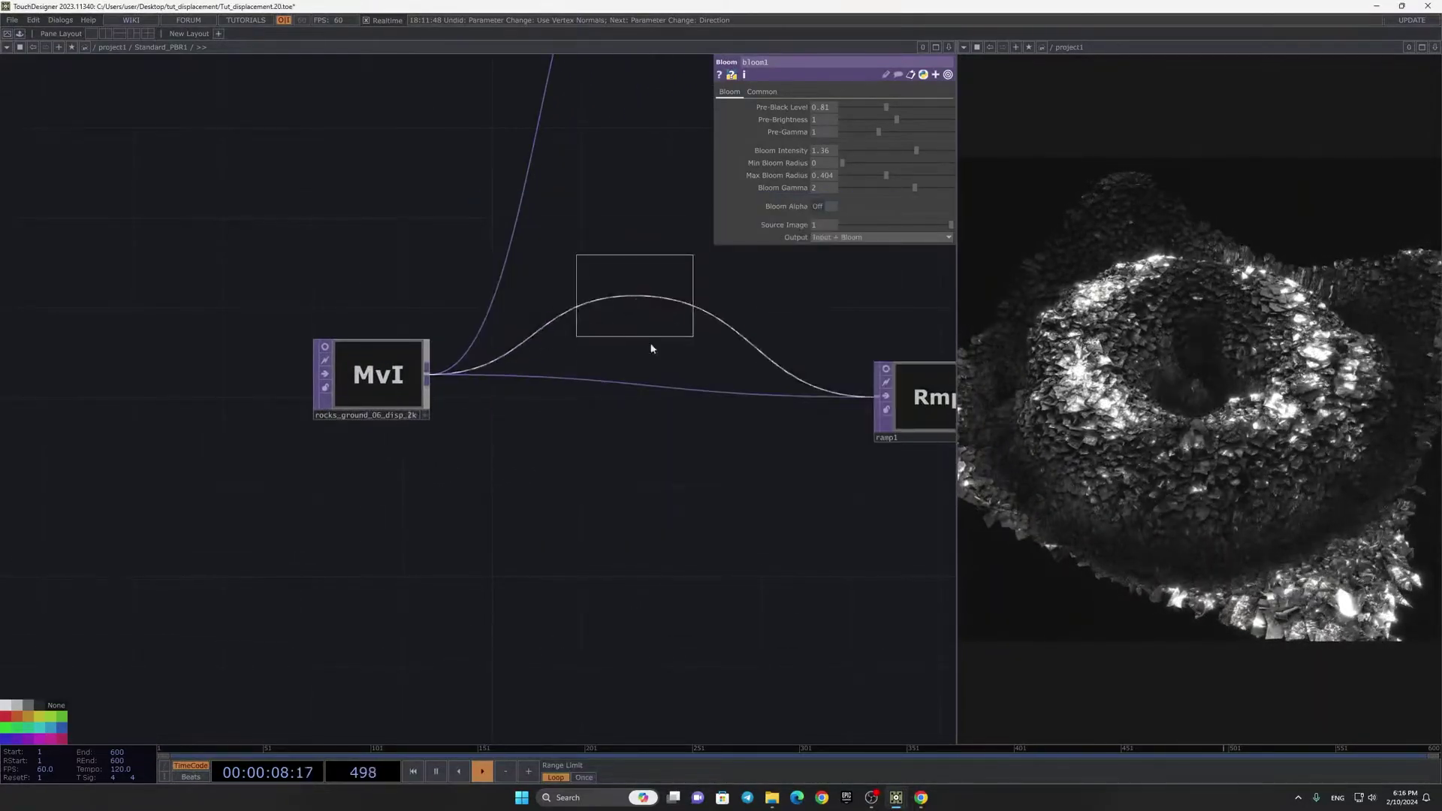
click(698, 479)
drag(713, 502, 639, 507)
scroll(616, 453, up, 4)
drag(585, 404, 585, 360)
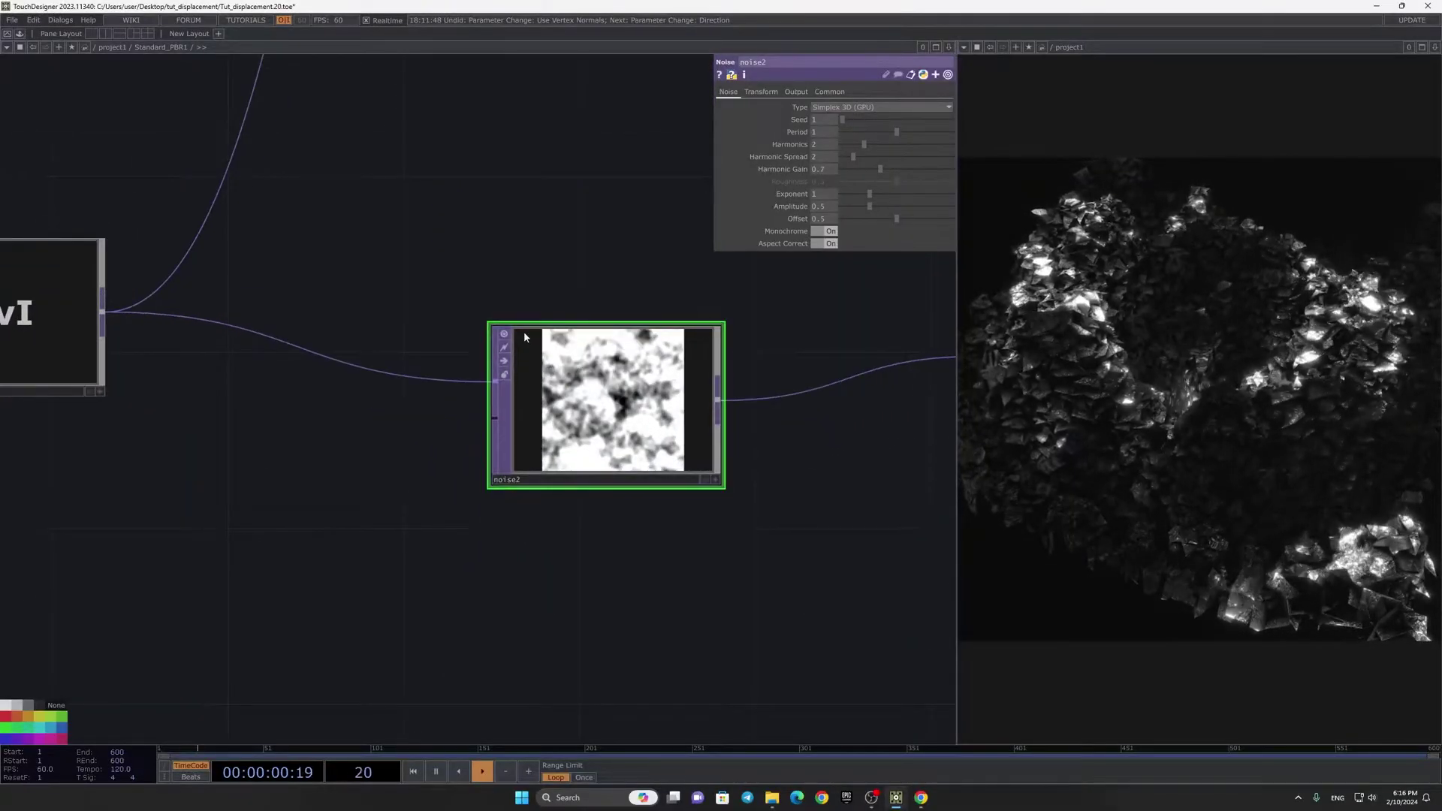
click(503, 335)
click(795, 92)
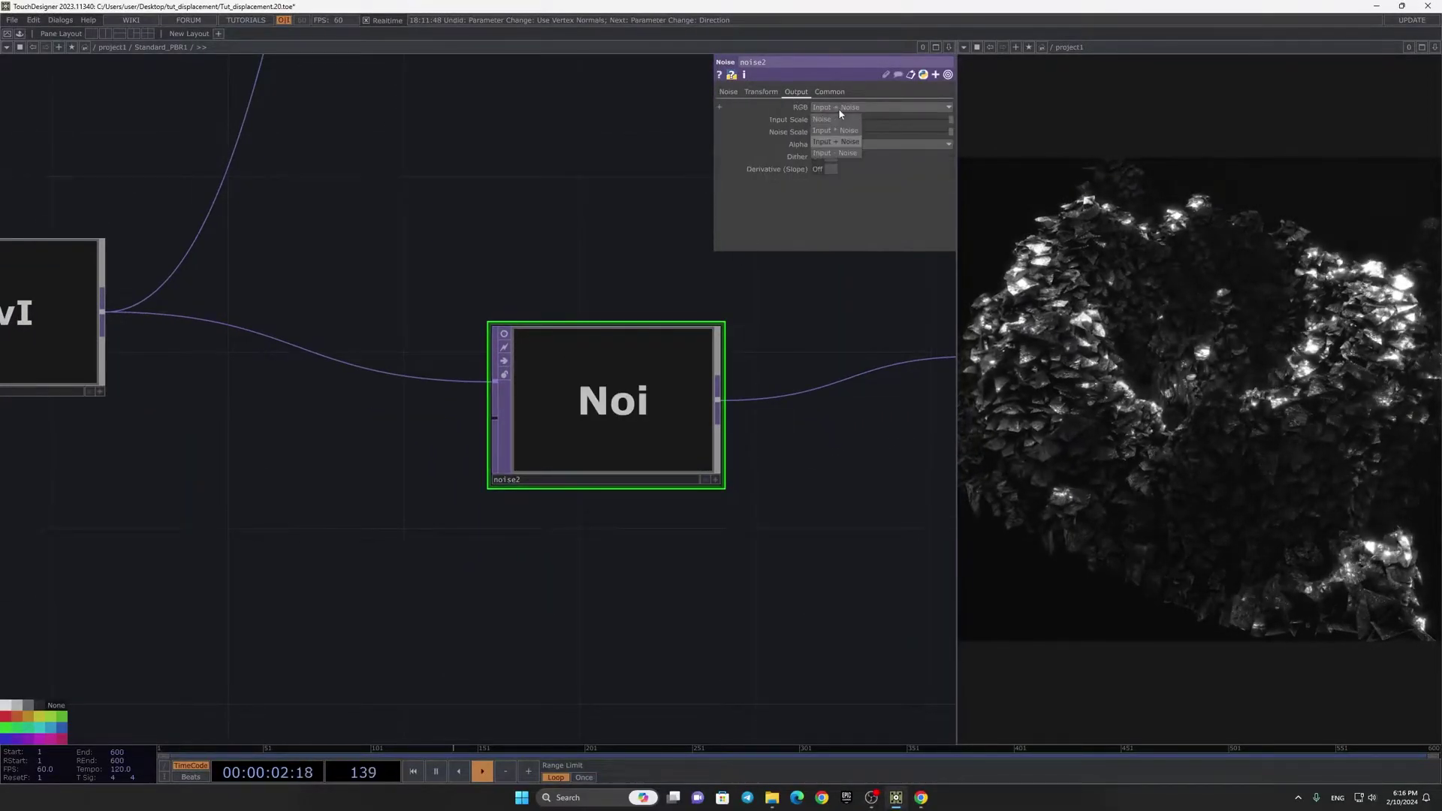
Step: Set noise2's Period to 0, Amplitude to 1.09 and Offset to 0
click(727, 92)
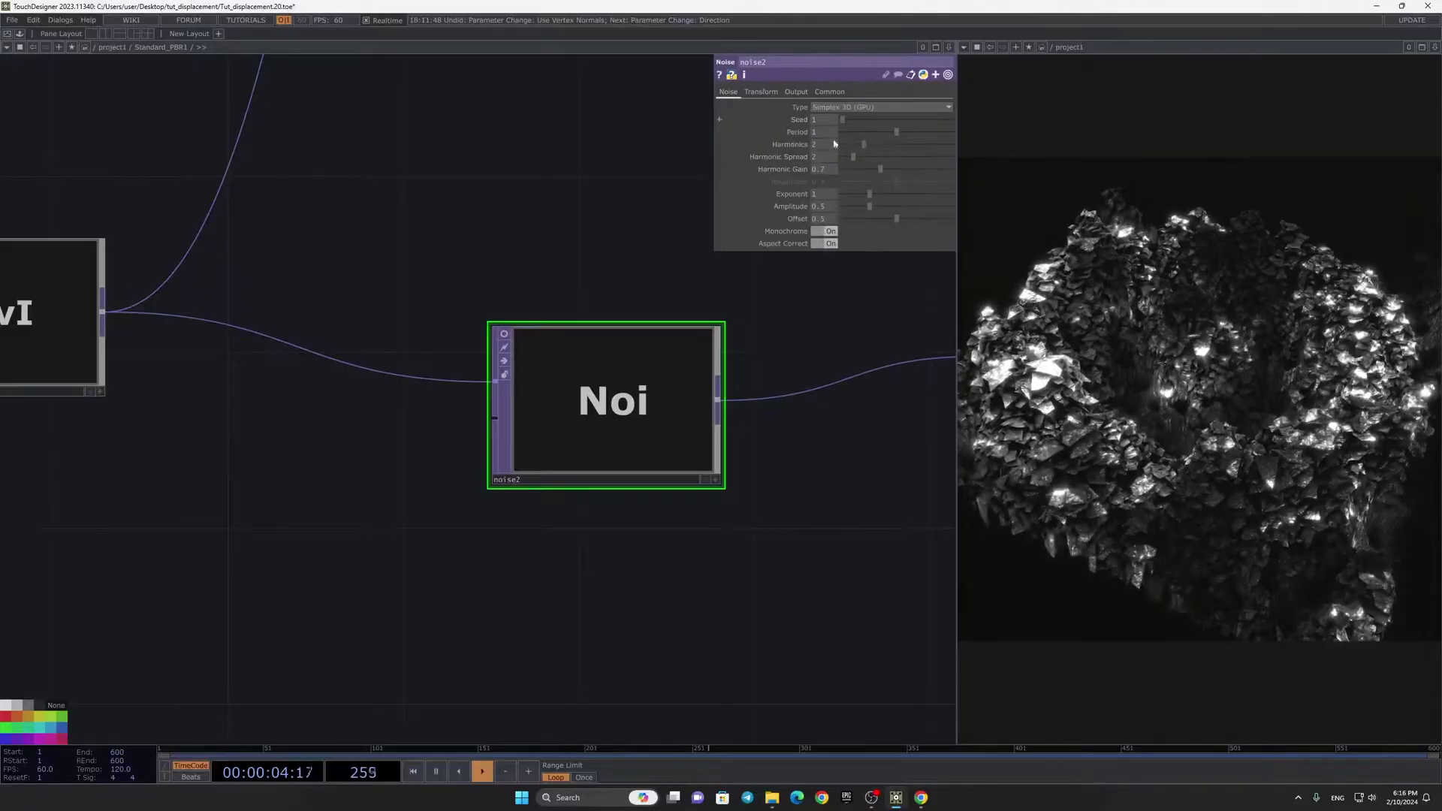
drag(880, 132, 760, 175)
drag(871, 217, 868, 208)
Step: Compare the render with and without ssao1 and set its Contrast to 0.78
scroll(601, 360, down, 10)
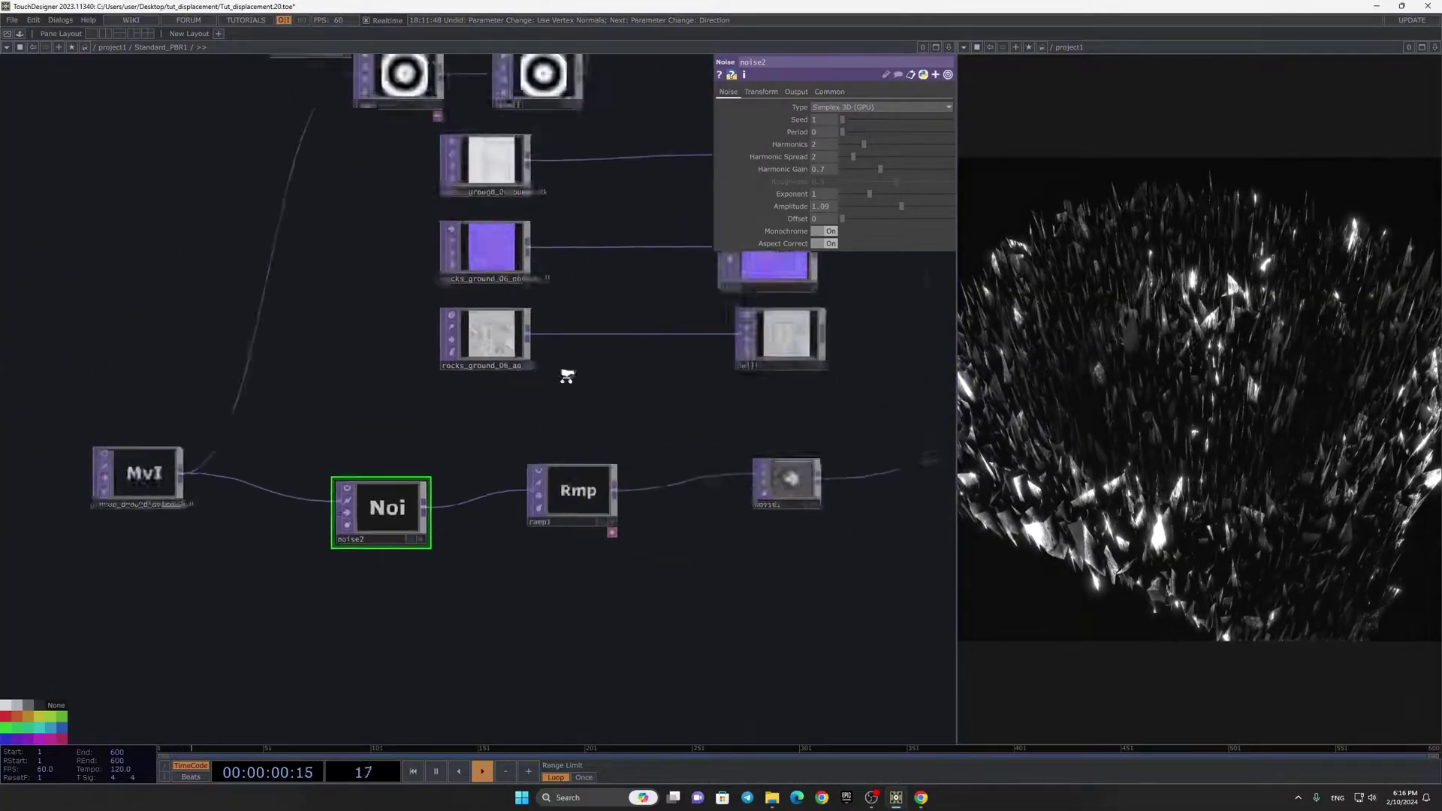
scroll(525, 451, up, 8)
scroll(423, 537, up, 5)
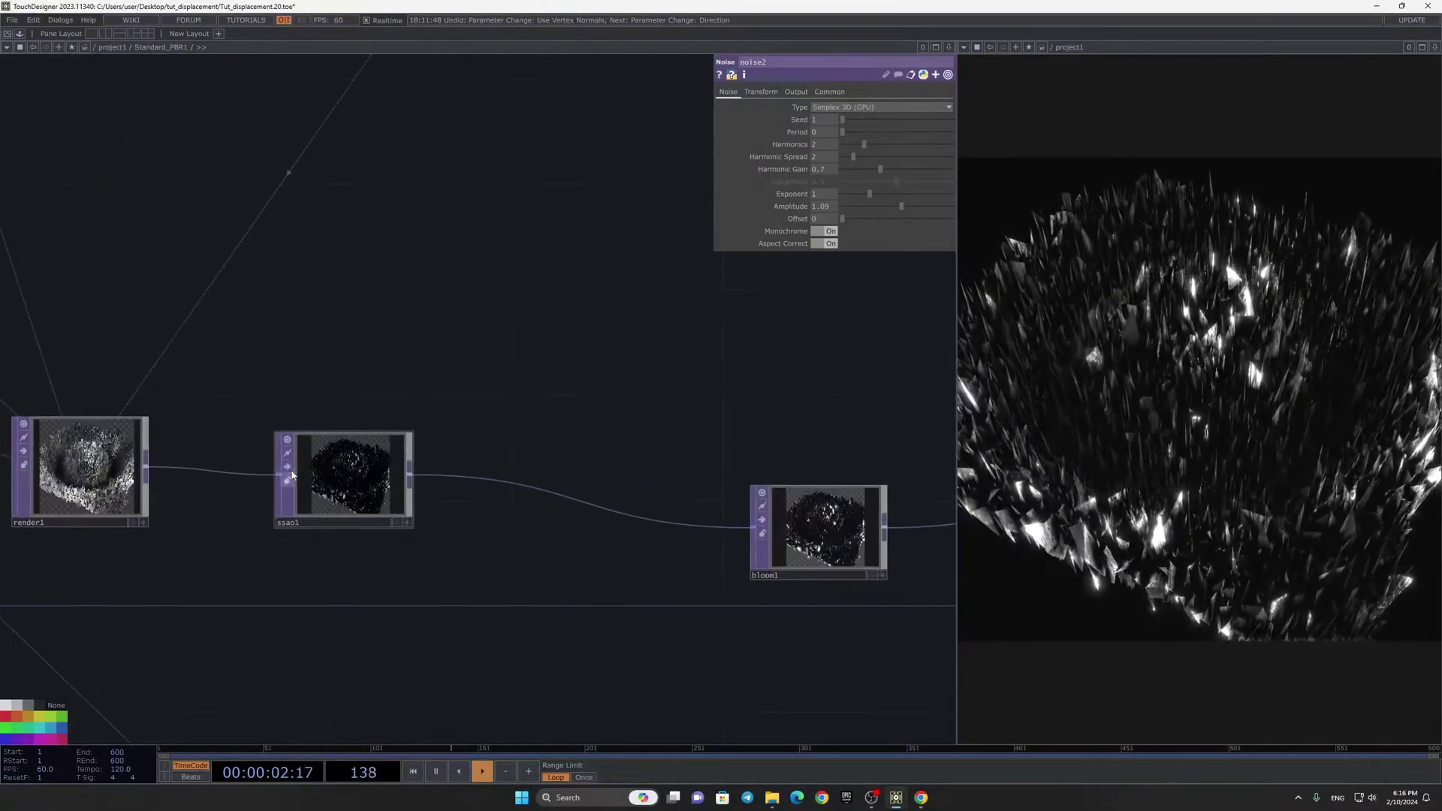
scroll(570, 499, down, 4)
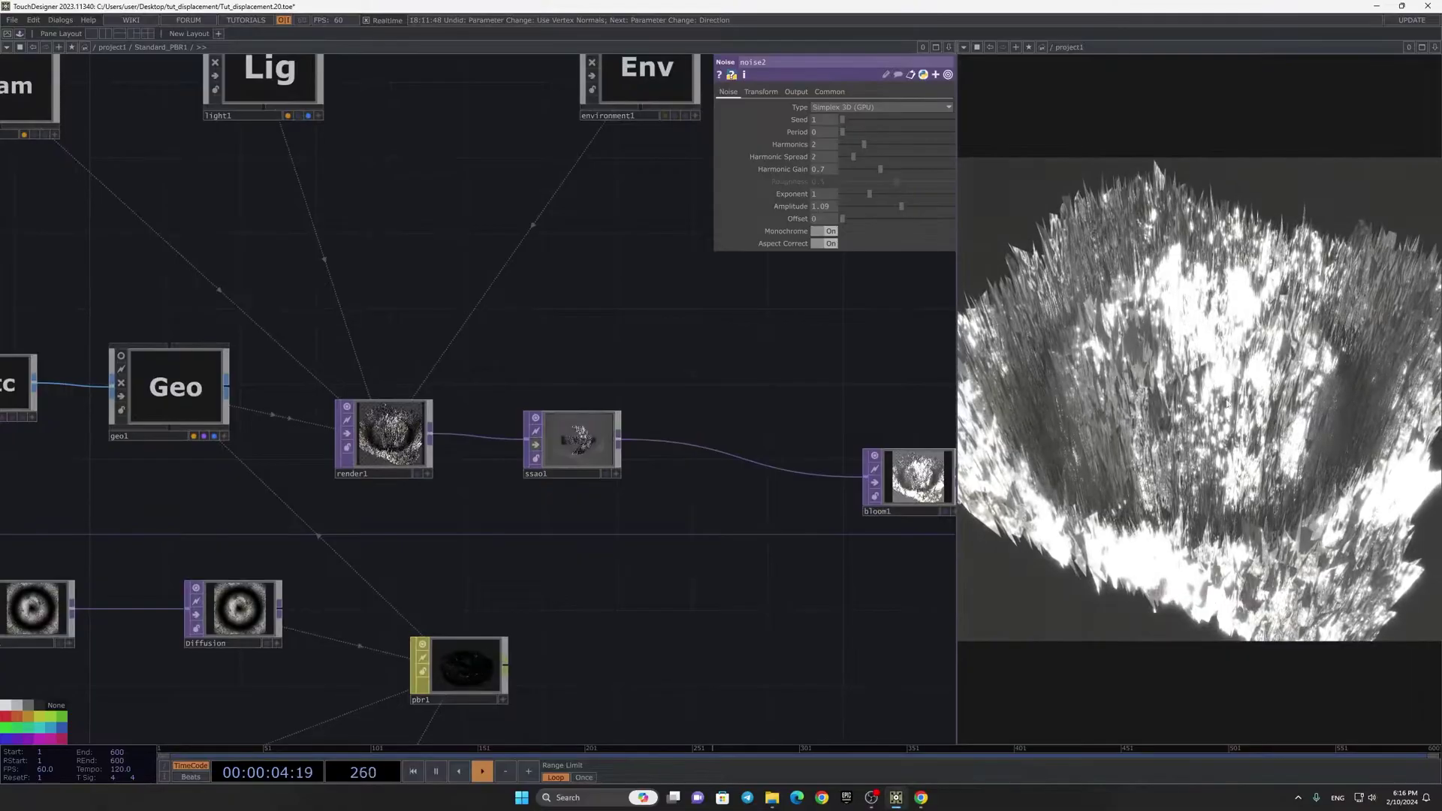
scroll(544, 447, up, 5)
click(518, 389)
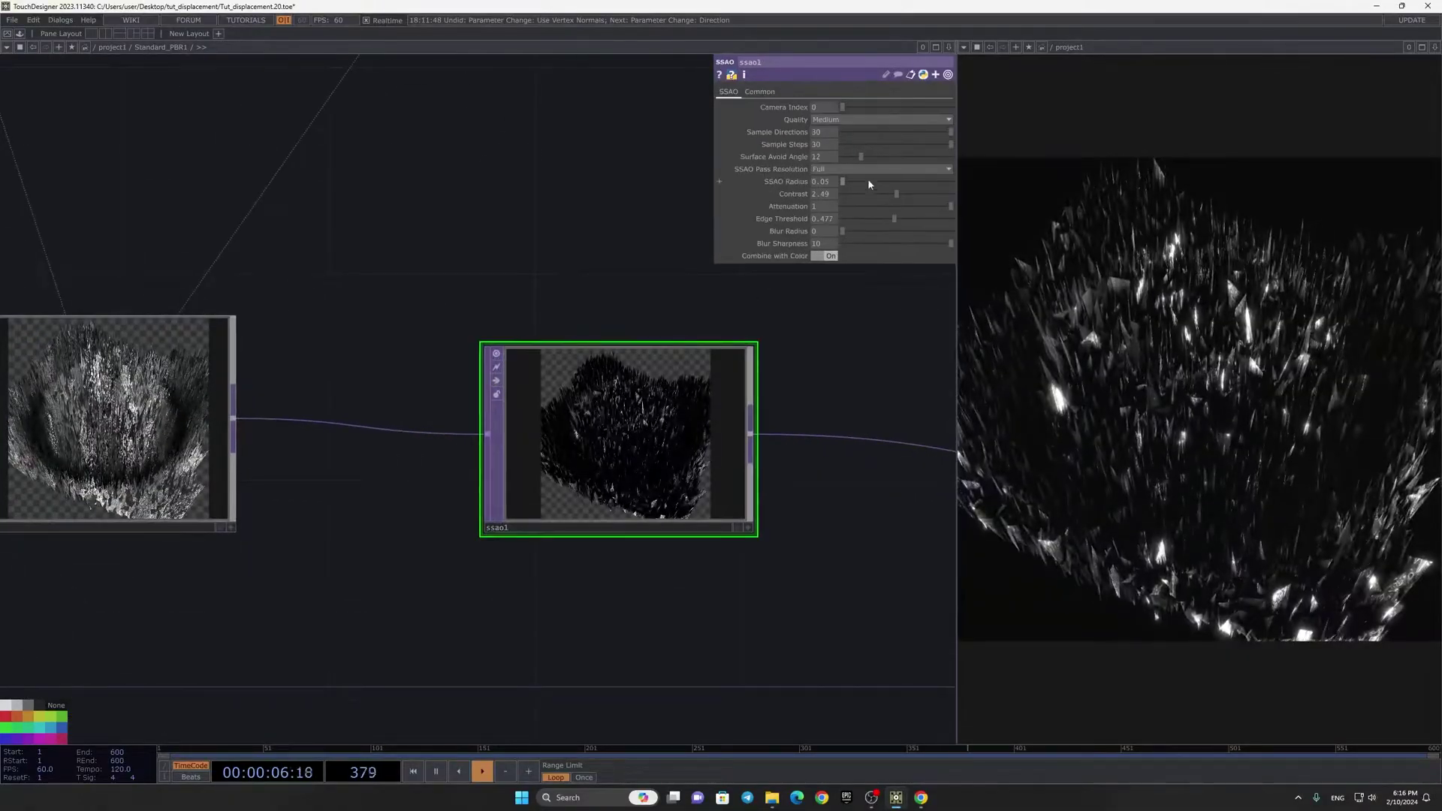
drag(892, 196, 859, 194)
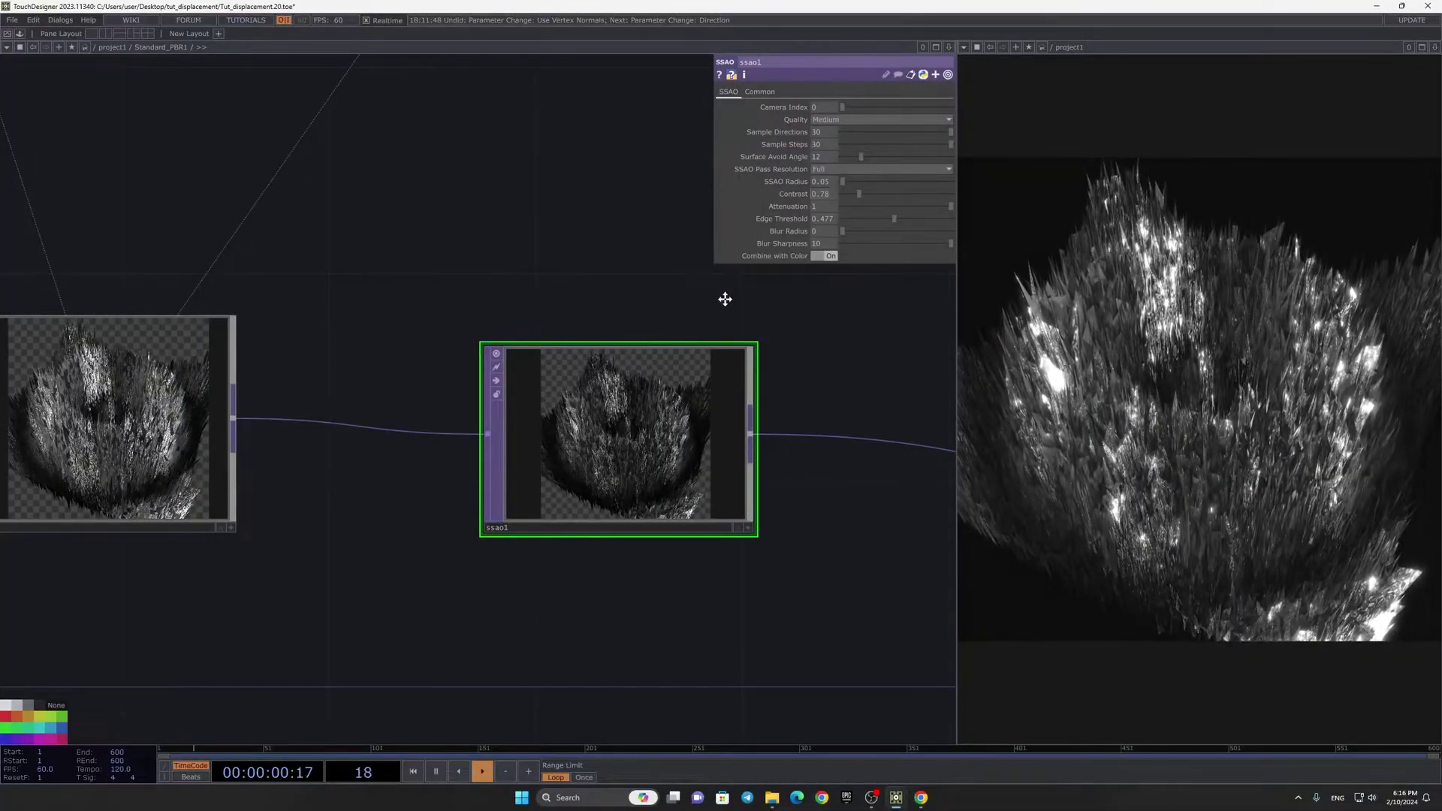
Step: Orbit cam1 to look down into the spiky crater and fill the frame with it
scroll(509, 289, down, 5)
scroll(509, 289, down, 2)
scroll(548, 345, up, 8)
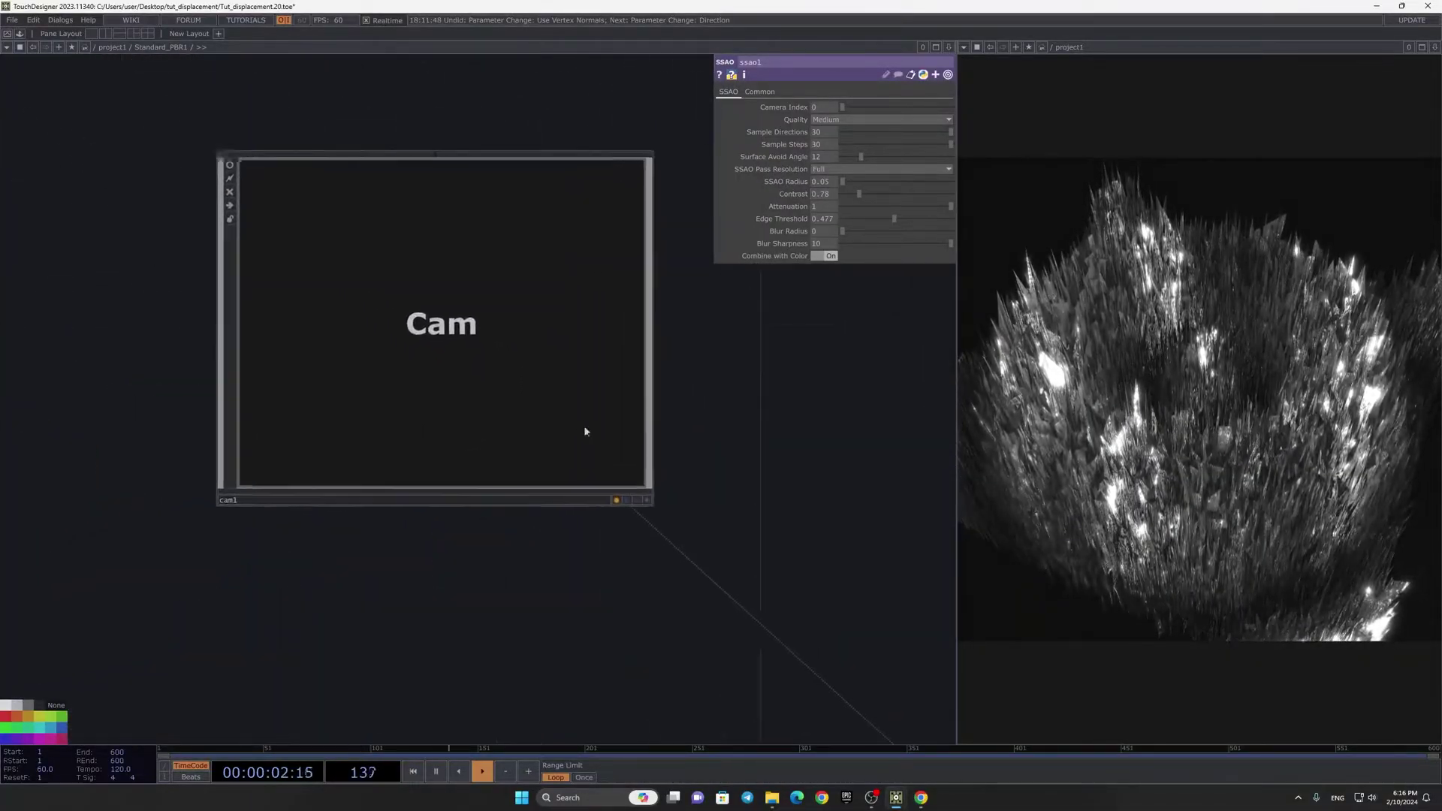
click(656, 511)
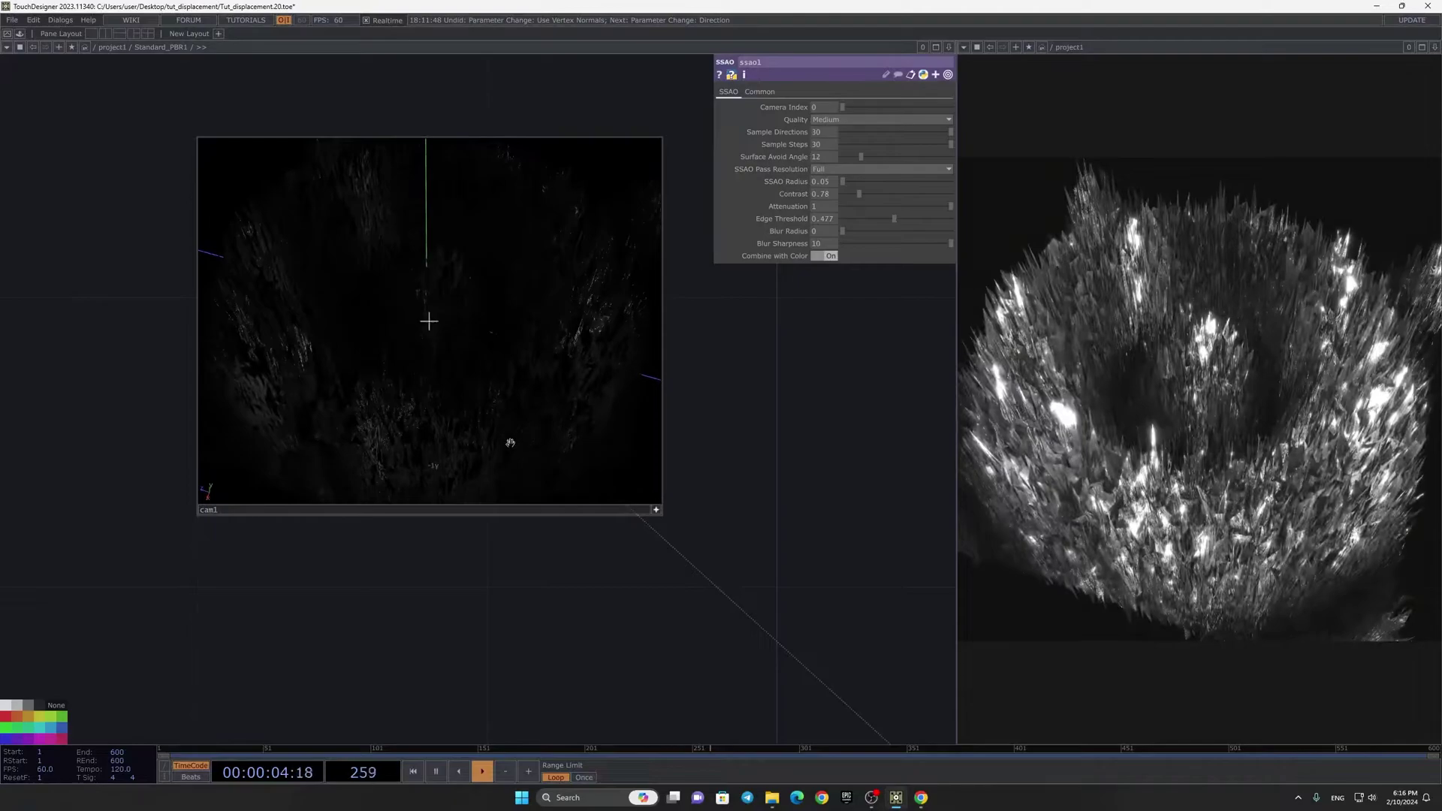
drag(514, 447, 528, 409)
click(655, 511)
Step: Set ssao1's SSAO Radius to 0.1 and Contrast to 0.49
scroll(885, 560, down, 5)
drag(909, 552, 380, 145)
scroll(824, 398, up, 1)
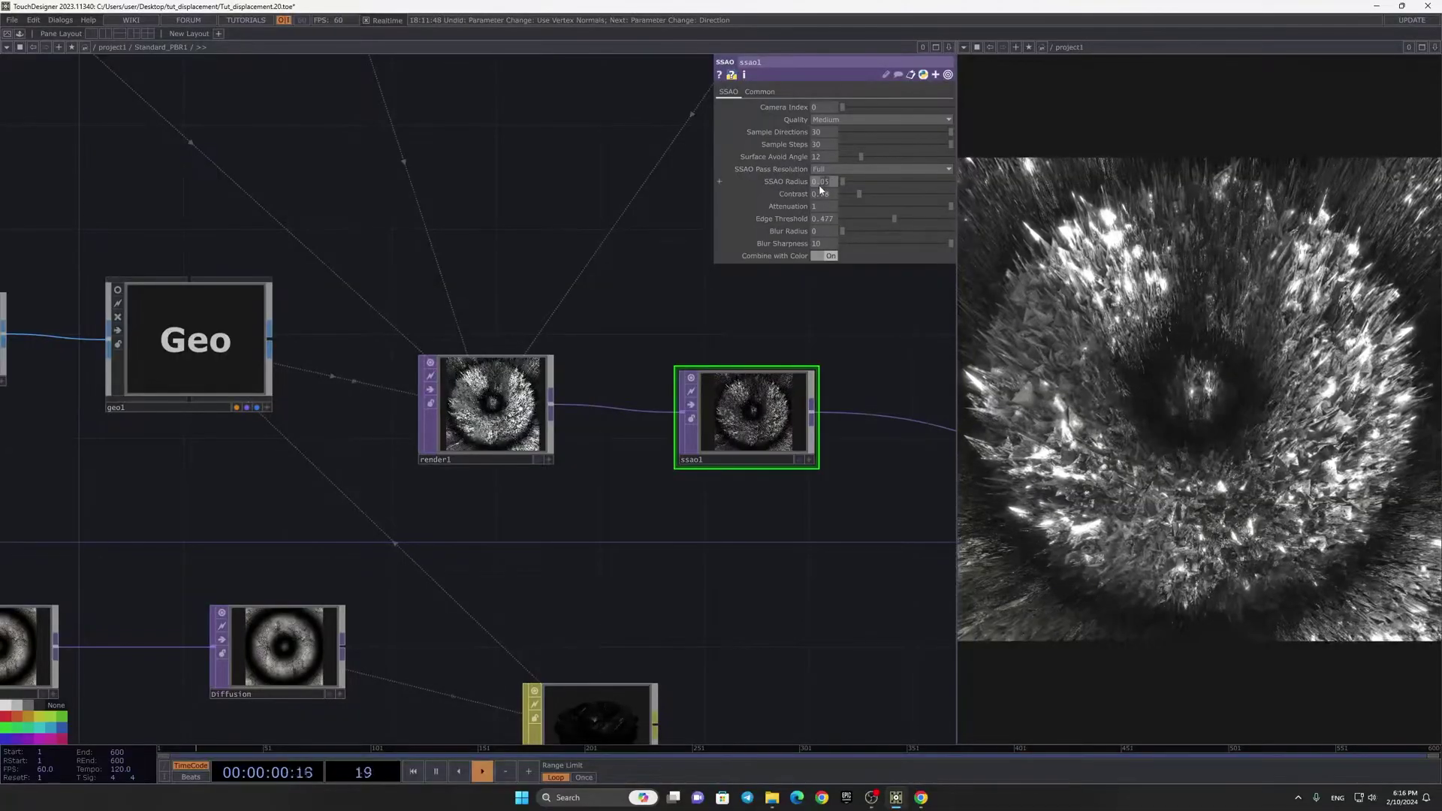
text(1)
key(Return)
drag(869, 194, 852, 194)
Step: Examine pbr1's map and alpha settings against the texture nodes feeding the material
scroll(753, 565, down, 3)
drag(647, 586, 482, 186)
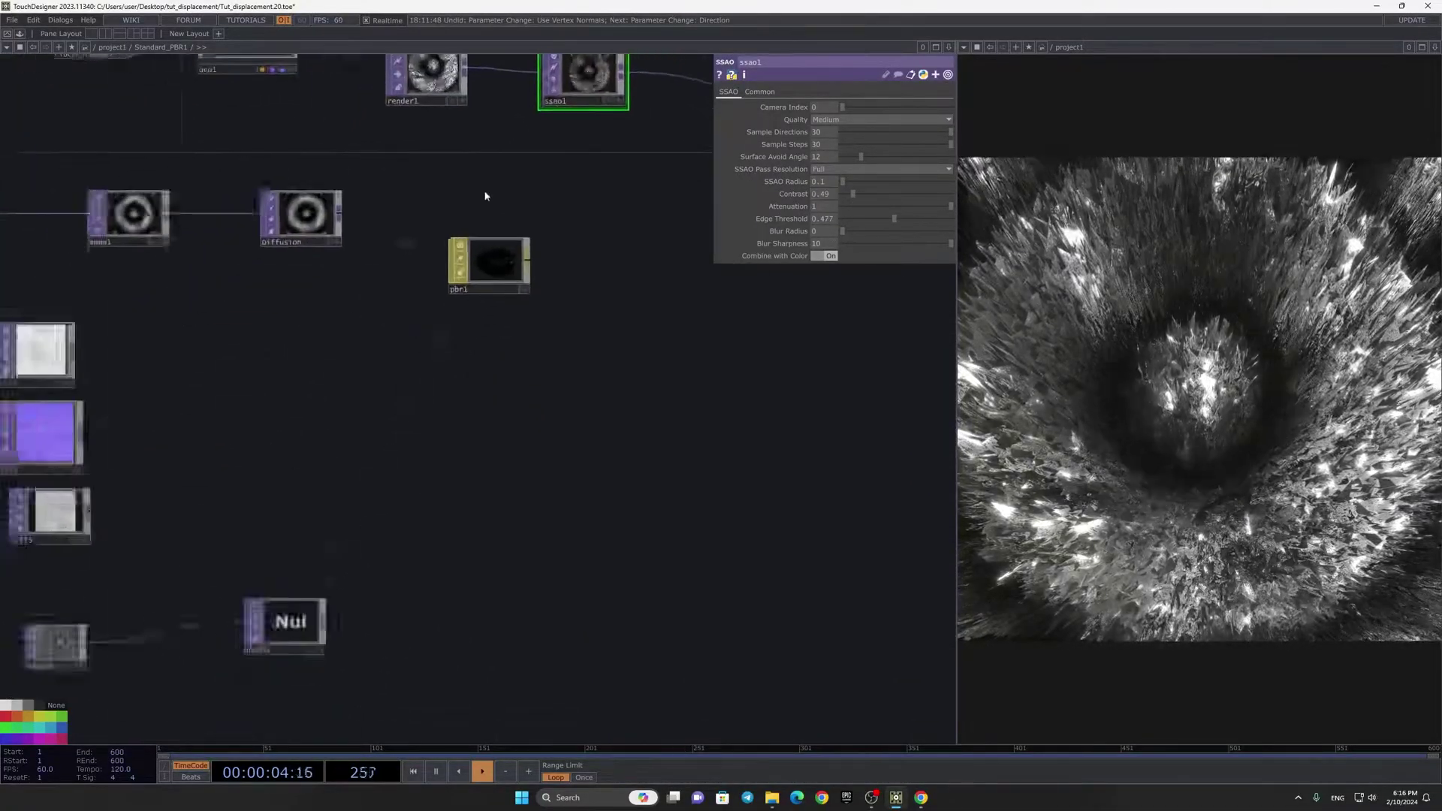
scroll(478, 274, up, 3)
click(490, 286)
drag(567, 378, 759, 308)
click(723, 92)
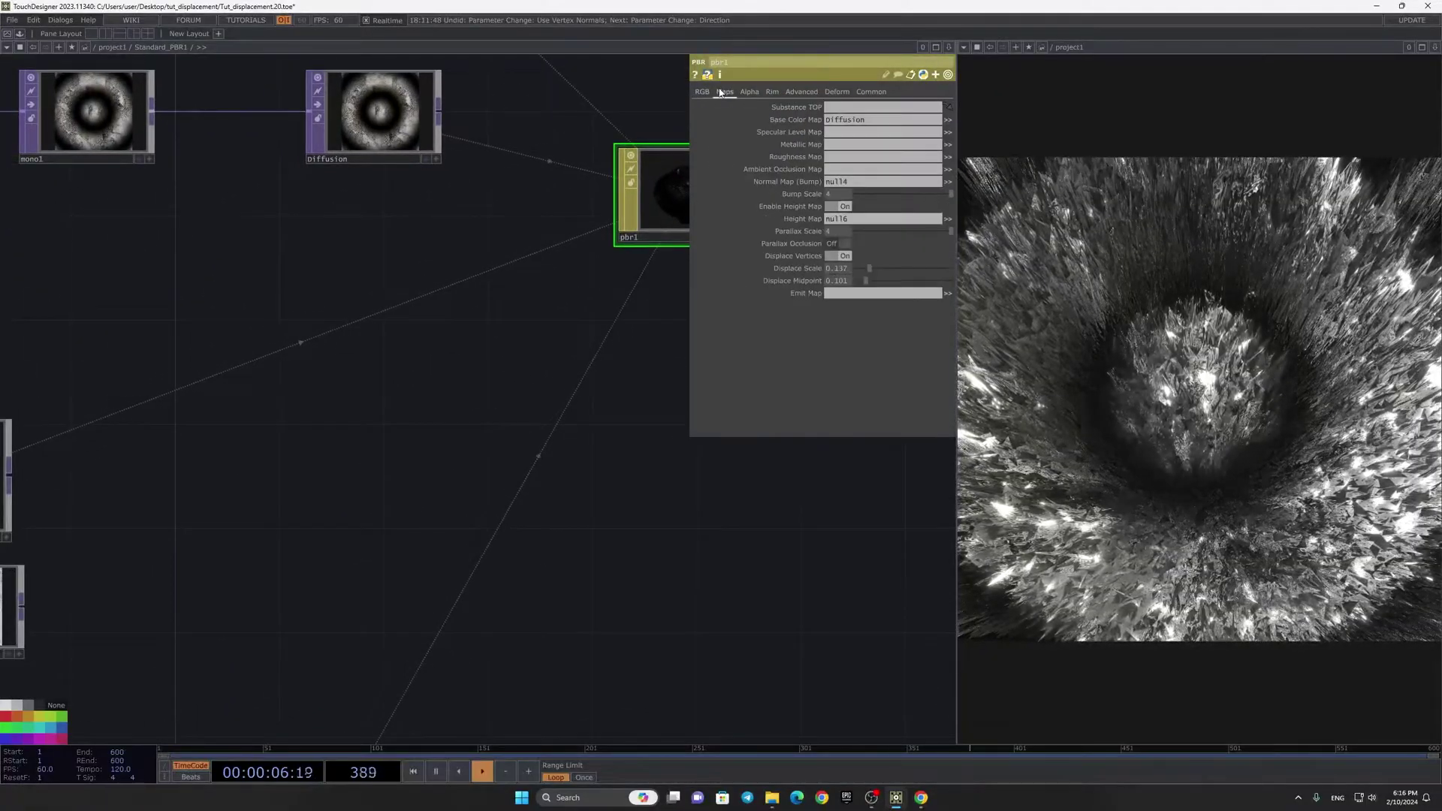
scroll(362, 371, down, 3)
scroll(560, 356, up, 3)
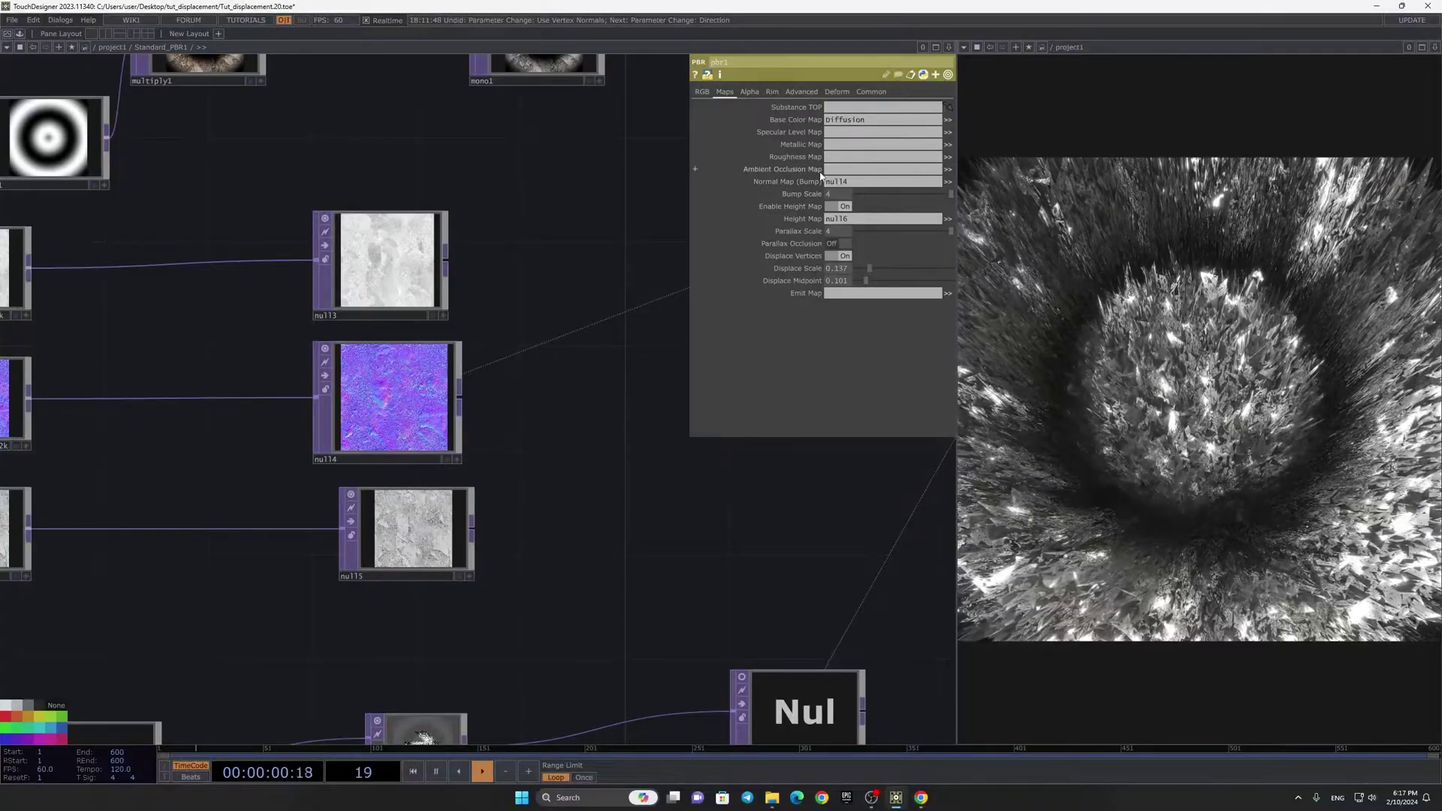
click(747, 92)
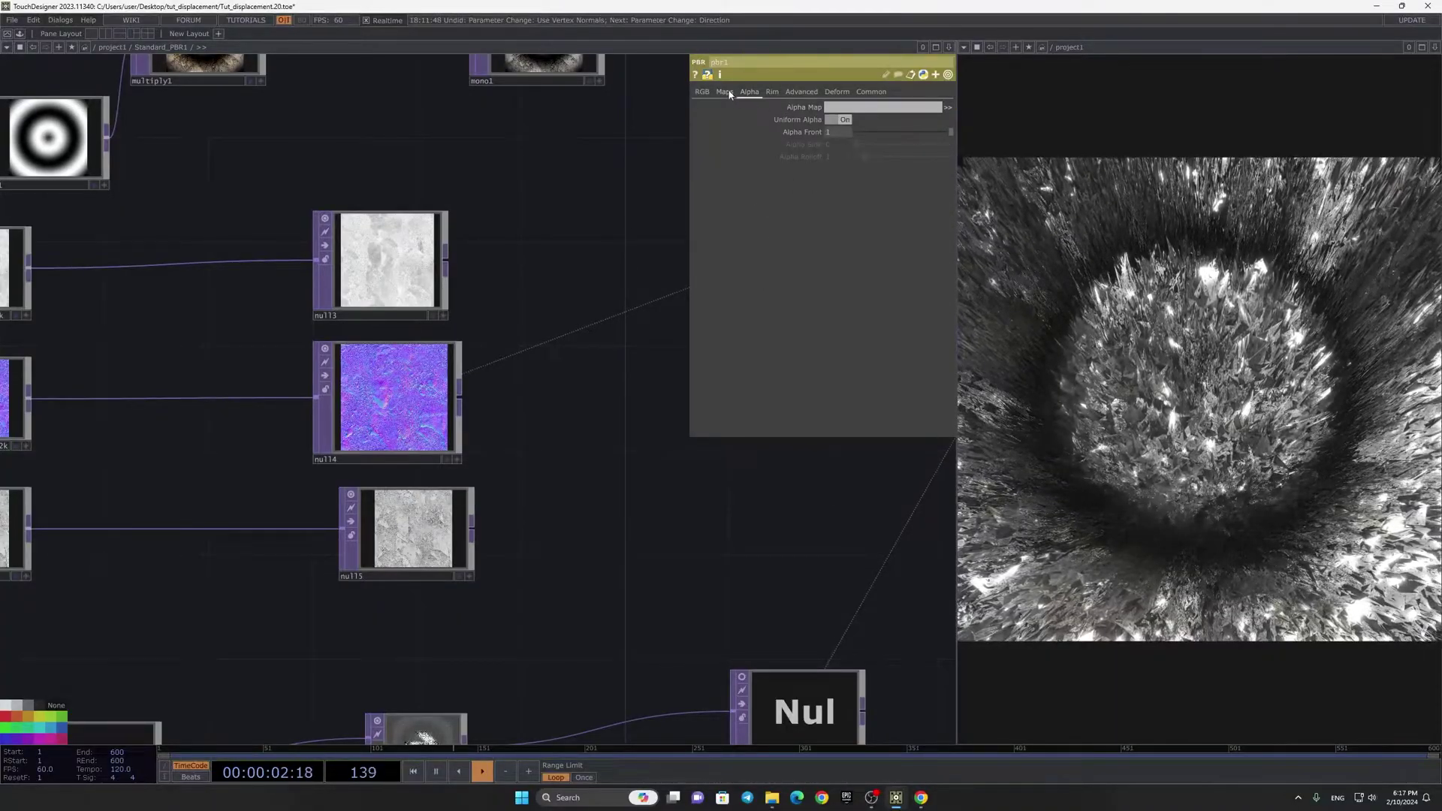
click(725, 92)
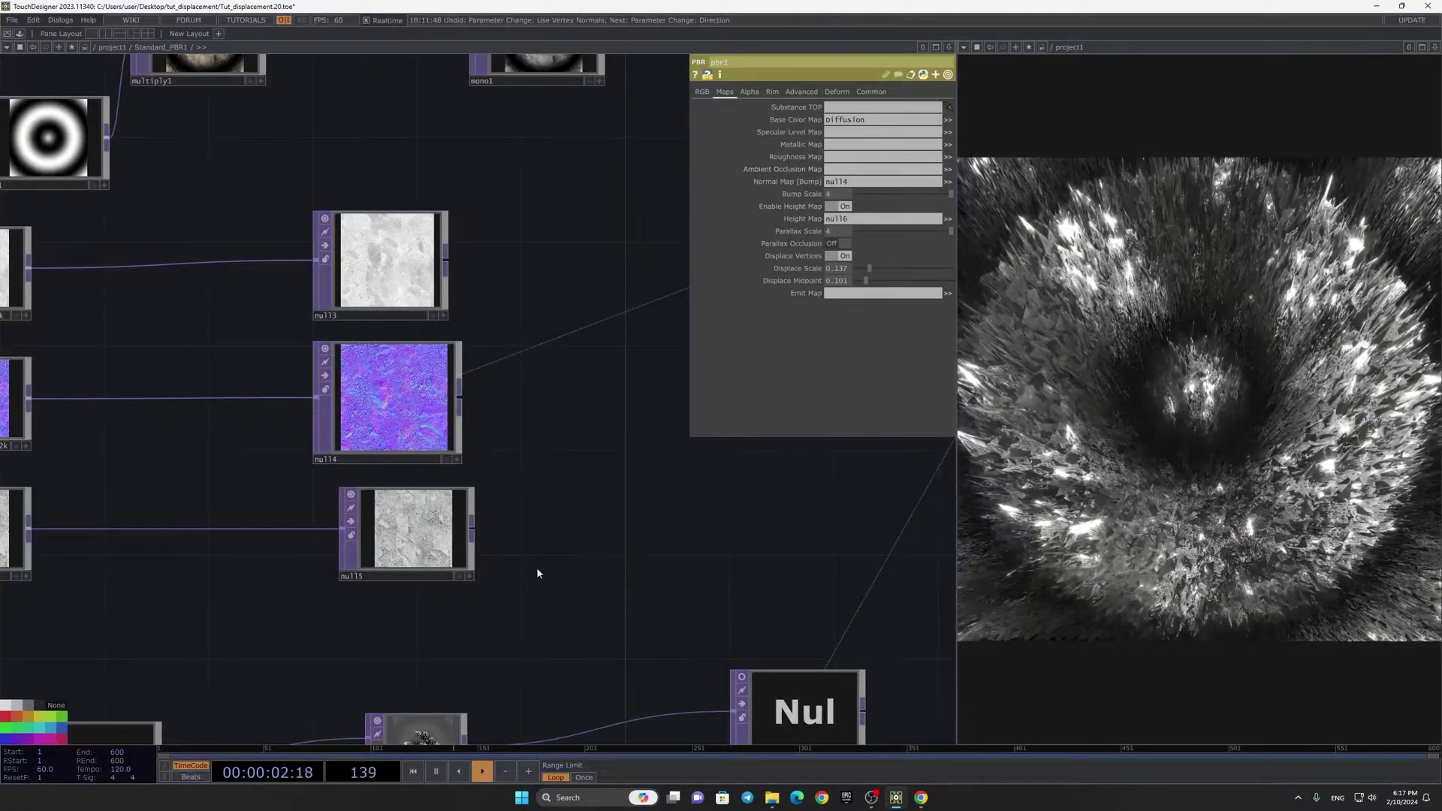
Step: Branch a Null TOP off noise2's output and place it below the ramp chain
scroll(556, 561, down, 5)
scroll(463, 557, up, 2)
drag(306, 629, 525, 417)
drag(228, 542, 323, 507)
scroll(399, 500, up, 3)
drag(445, 469, 555, 417)
drag(601, 533, 601, 597)
text(nu)
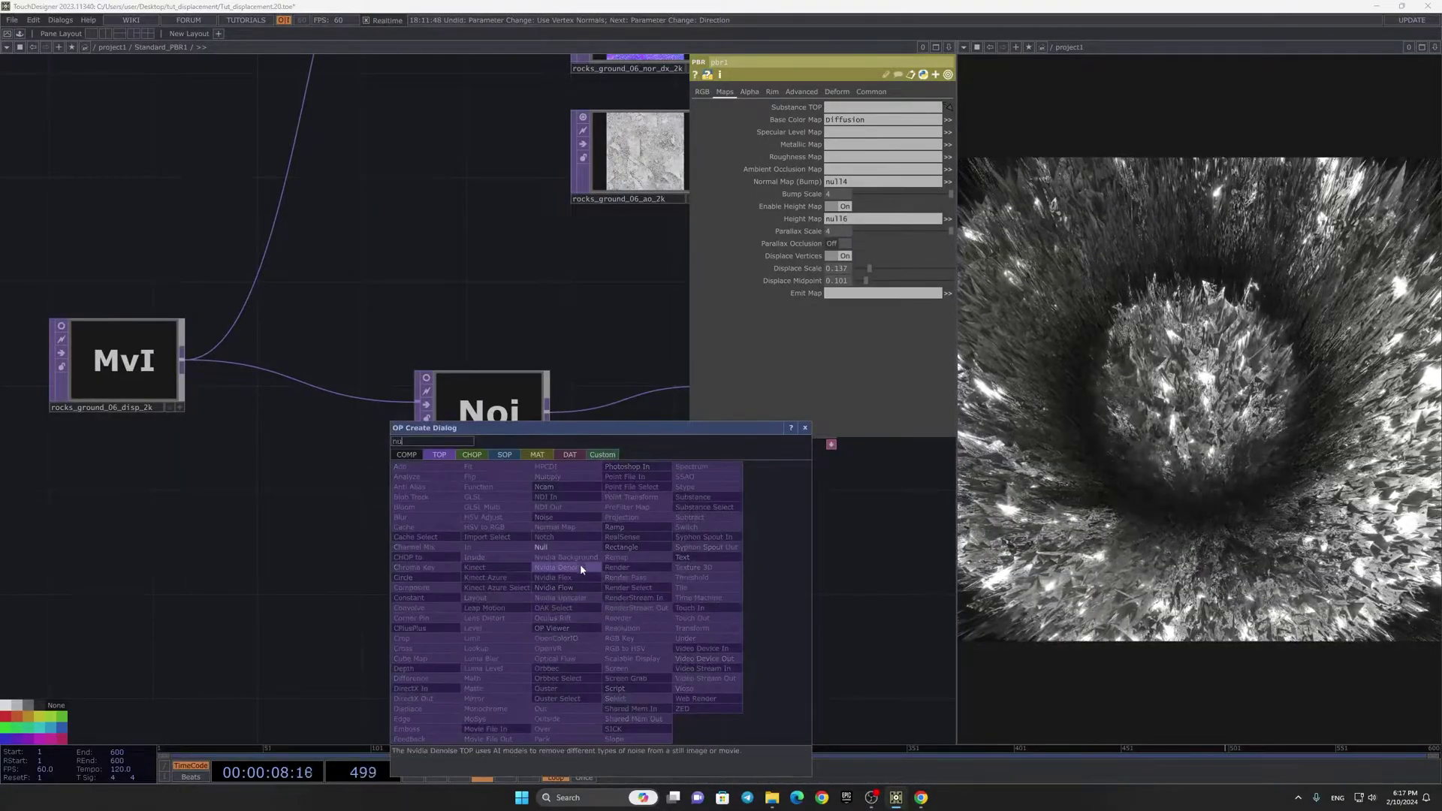
click(572, 552)
click(669, 590)
drag(703, 568, 636, 568)
Step: Assign null2 as pbr1's Normal Map (Bump)
scroll(631, 567, down, 5)
scroll(759, 398, up, 3)
drag(760, 398, 489, 405)
click(909, 239)
drag(583, 521, 674, 303)
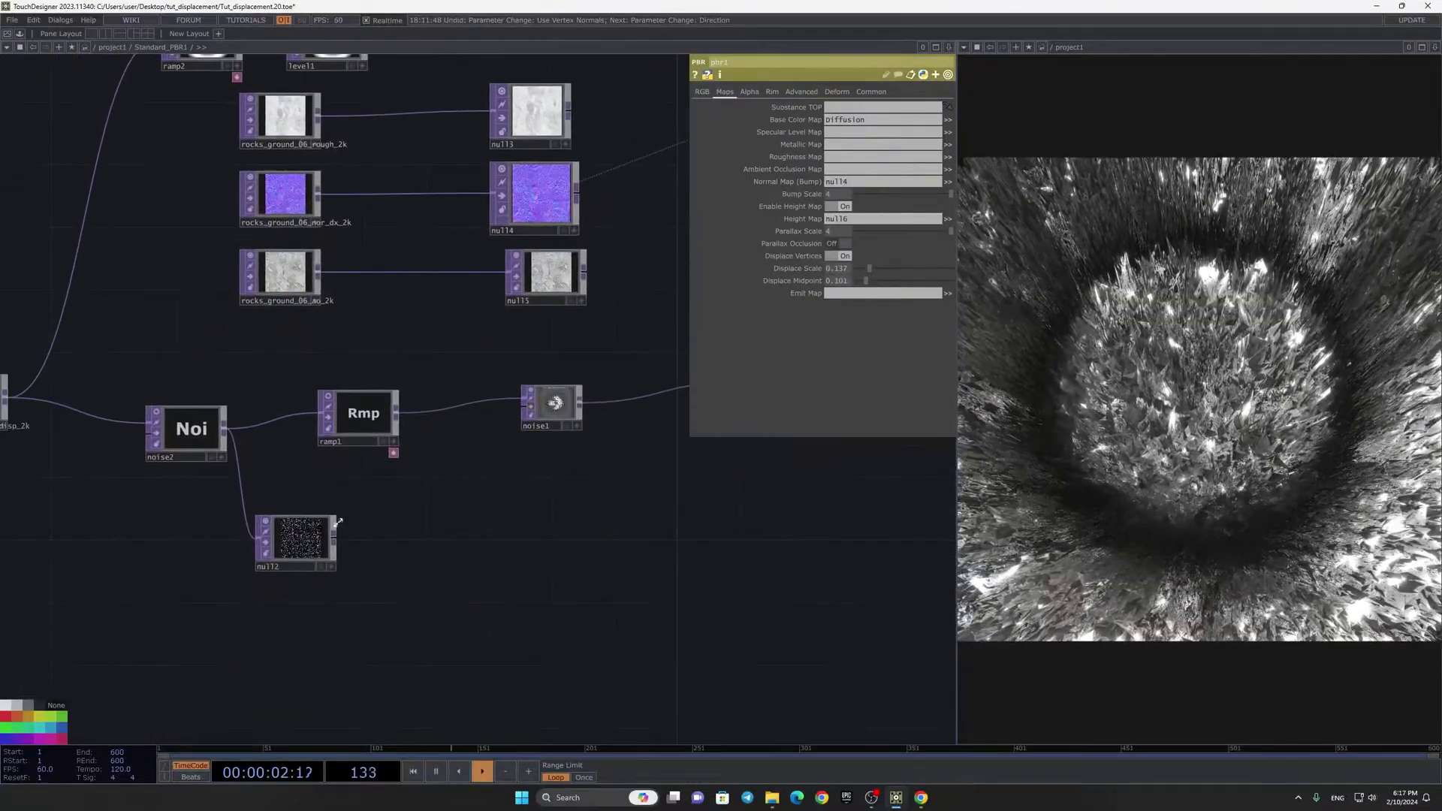
scroll(300, 552, up, 5)
drag(299, 559, 869, 188)
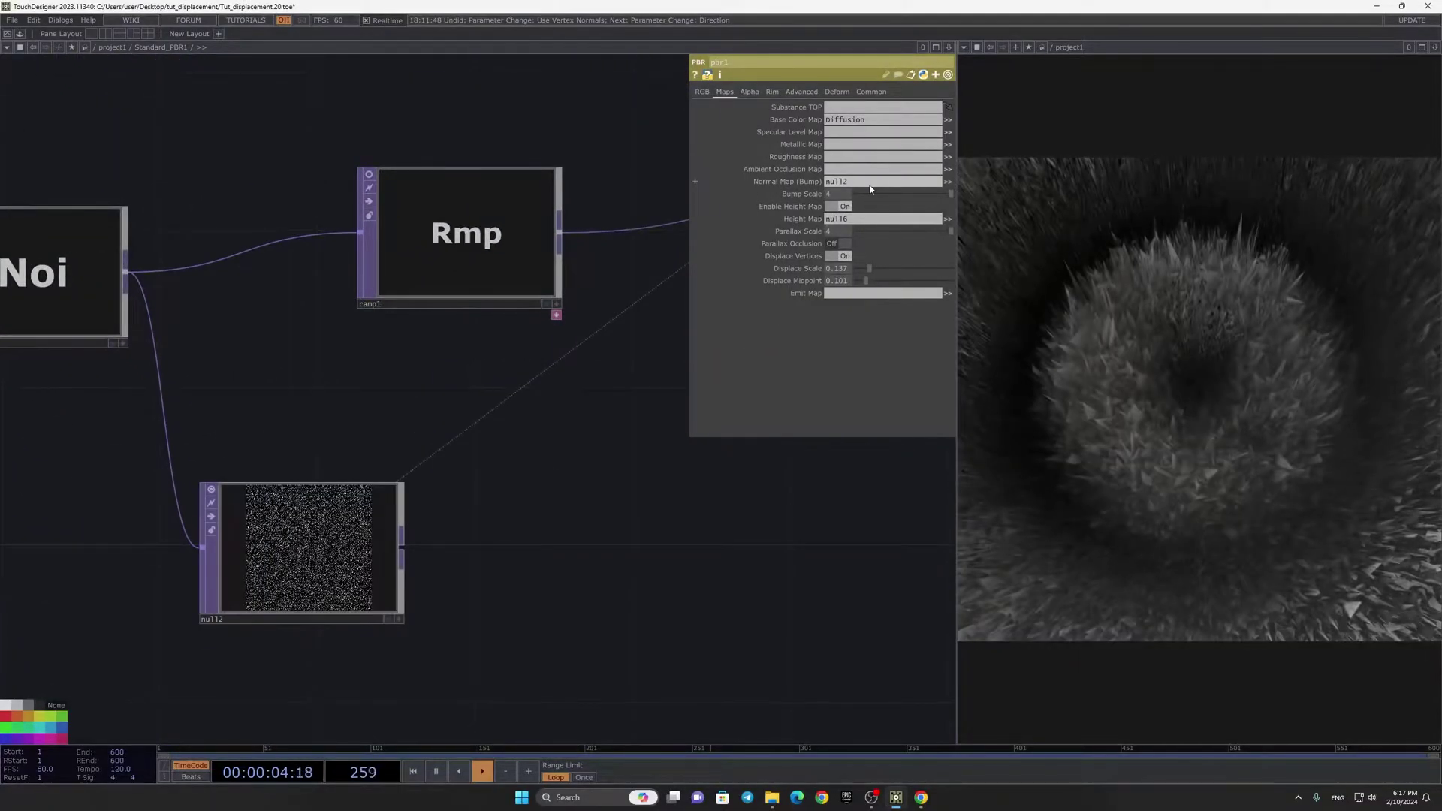
Step: Add a Normal Map TOP to the output of null2
scroll(547, 573, down, 6)
scroll(518, 421, up, 4)
scroll(293, 336, up, 2)
scroll(358, 498, down, 5)
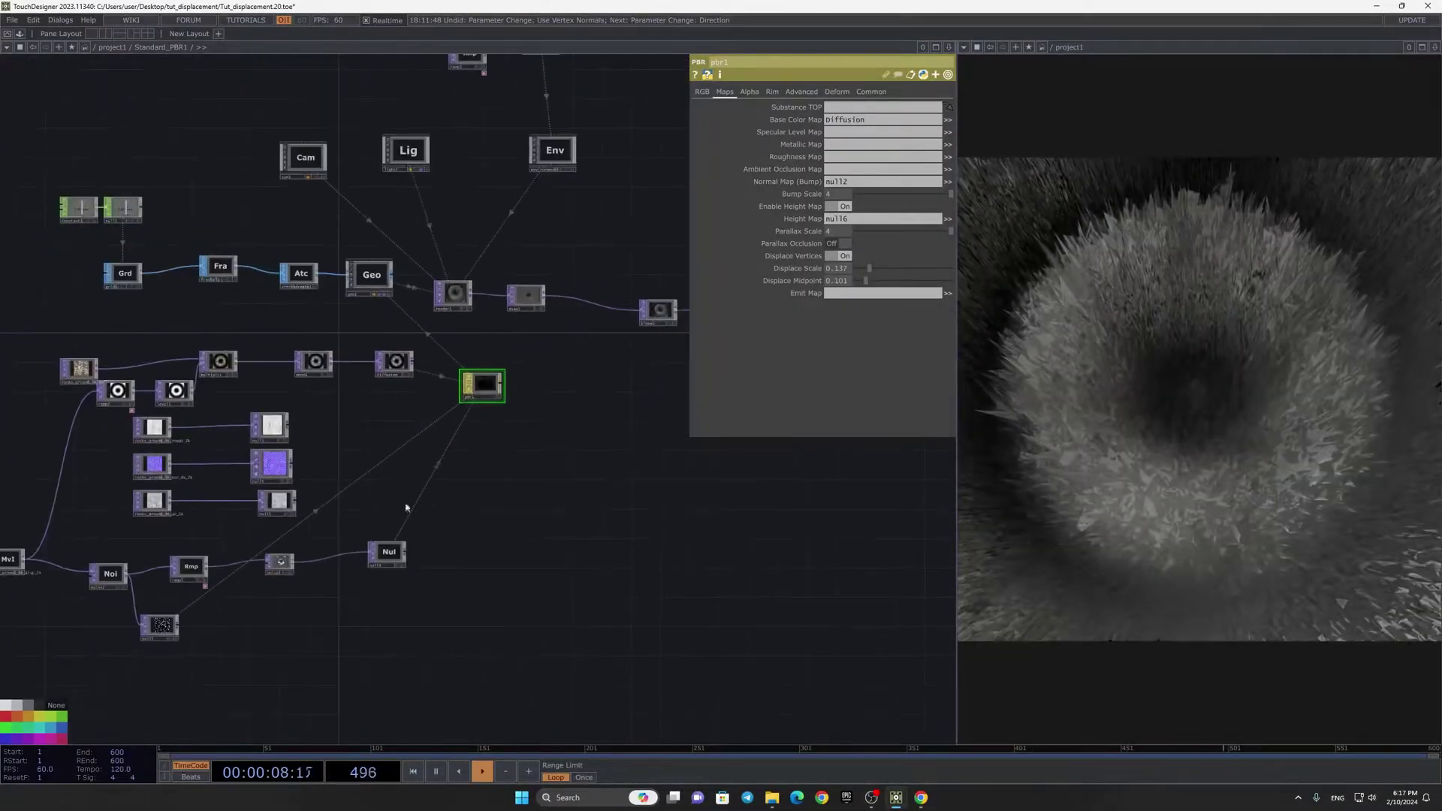
drag(330, 548, 579, 468)
scroll(546, 471, up, 6)
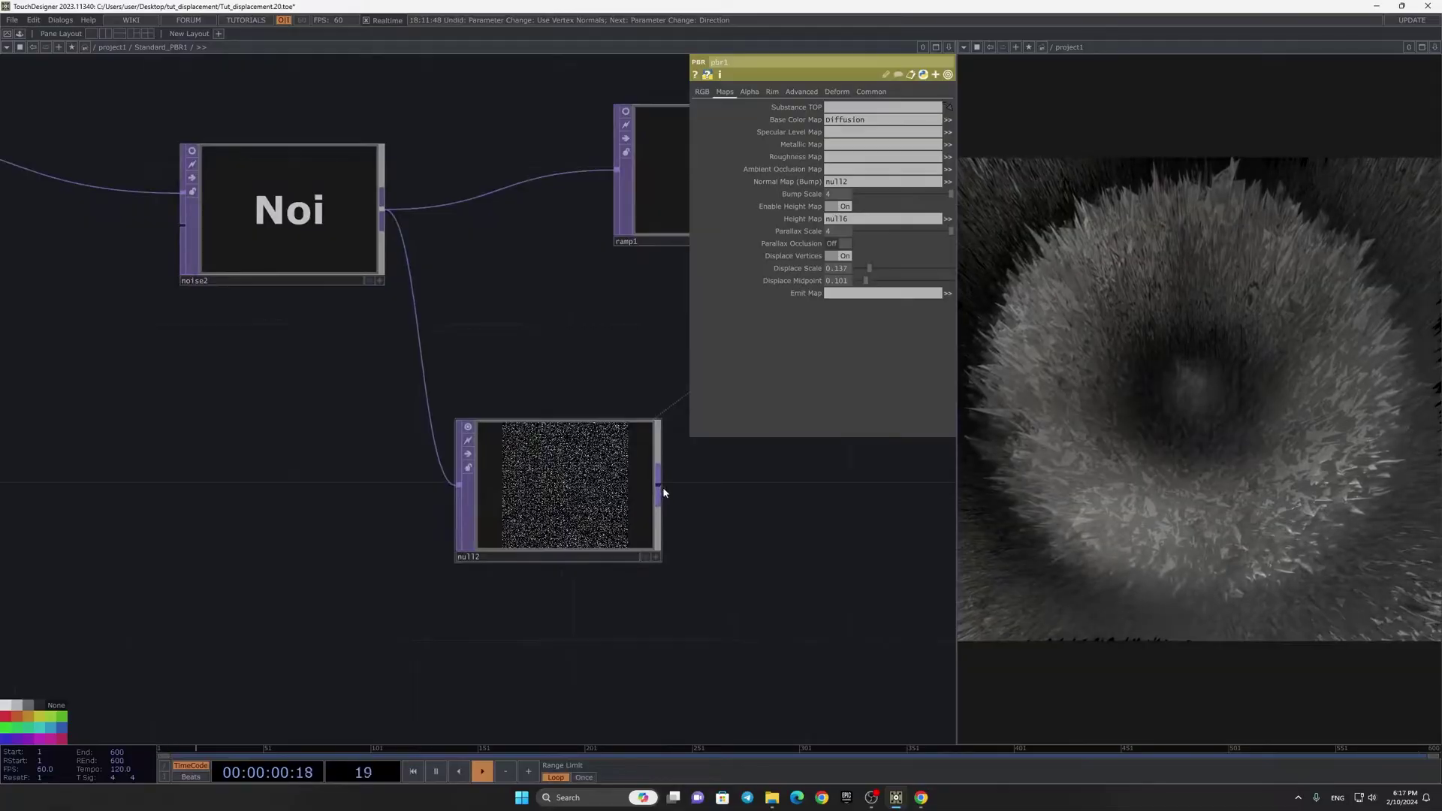
right_click(661, 488)
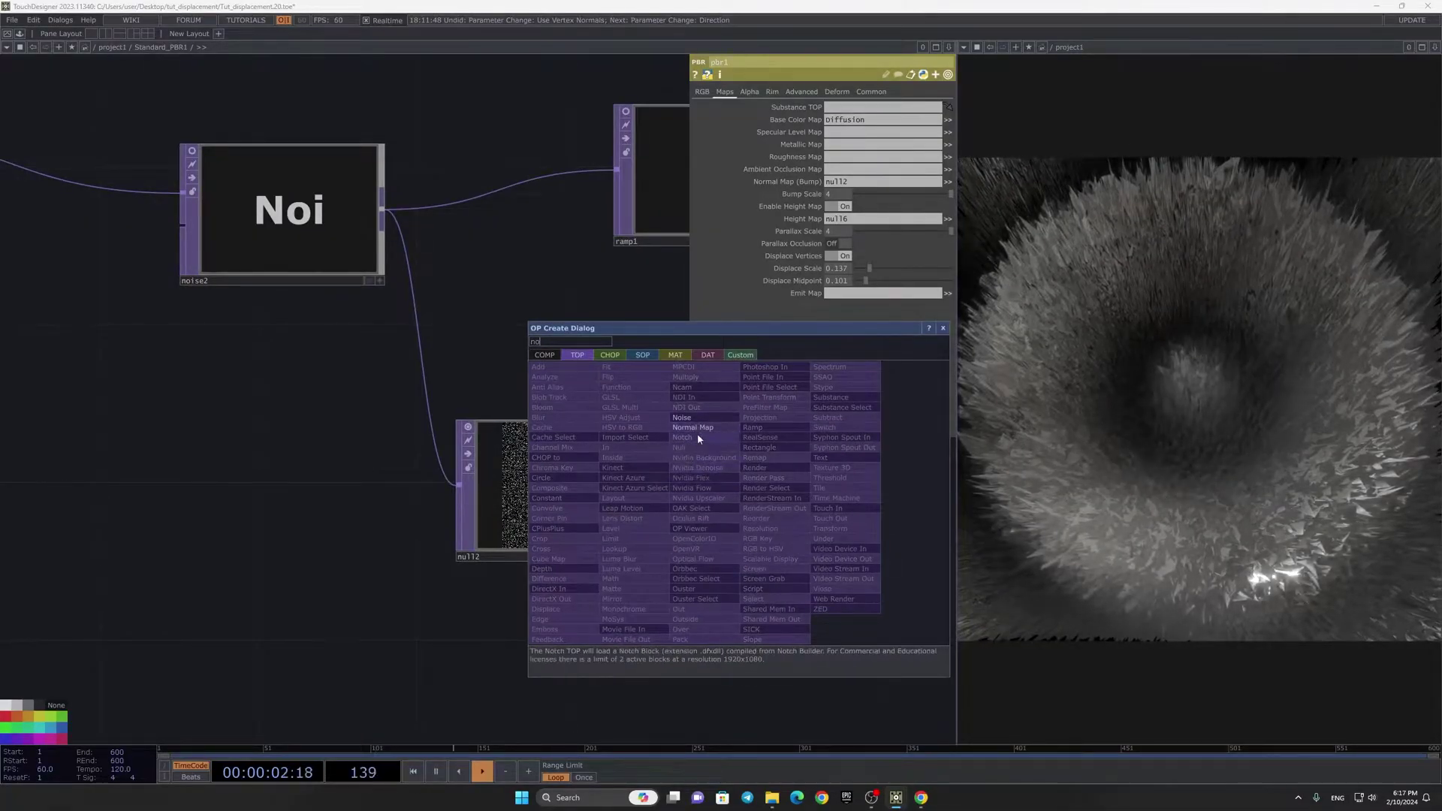
click(692, 427)
click(777, 473)
Step: Assign the new Normal Map TOP as pbr1's Normal Map (Bump) in place of null2
scroll(628, 476, down, 5)
scroll(841, 296, up, 5)
drag(841, 301, 587, 443)
drag(768, 319, 600, 457)
click(708, 367)
drag(454, 634, 559, 321)
scroll(560, 321, down, 4)
scroll(560, 321, down, 4)
scroll(405, 443, up, 5)
drag(452, 368, 861, 184)
Step: Set noise2's Period to 0.09 and Amplitude to 0.17
click(150, 248)
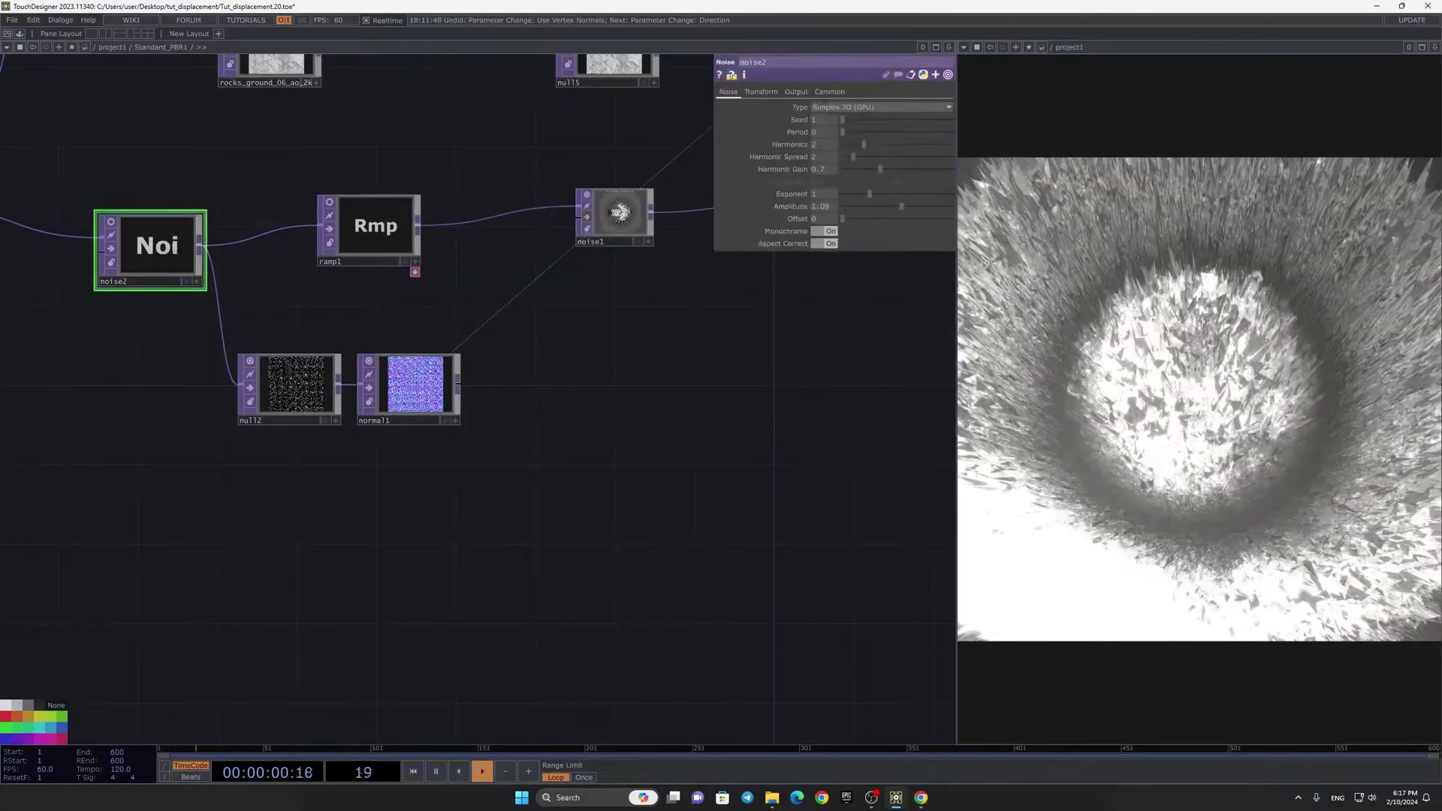
mouse_move(846, 132)
mouse_down()
mouse_move(869, 135)
mouse_move(850, 138)
mouse_up()
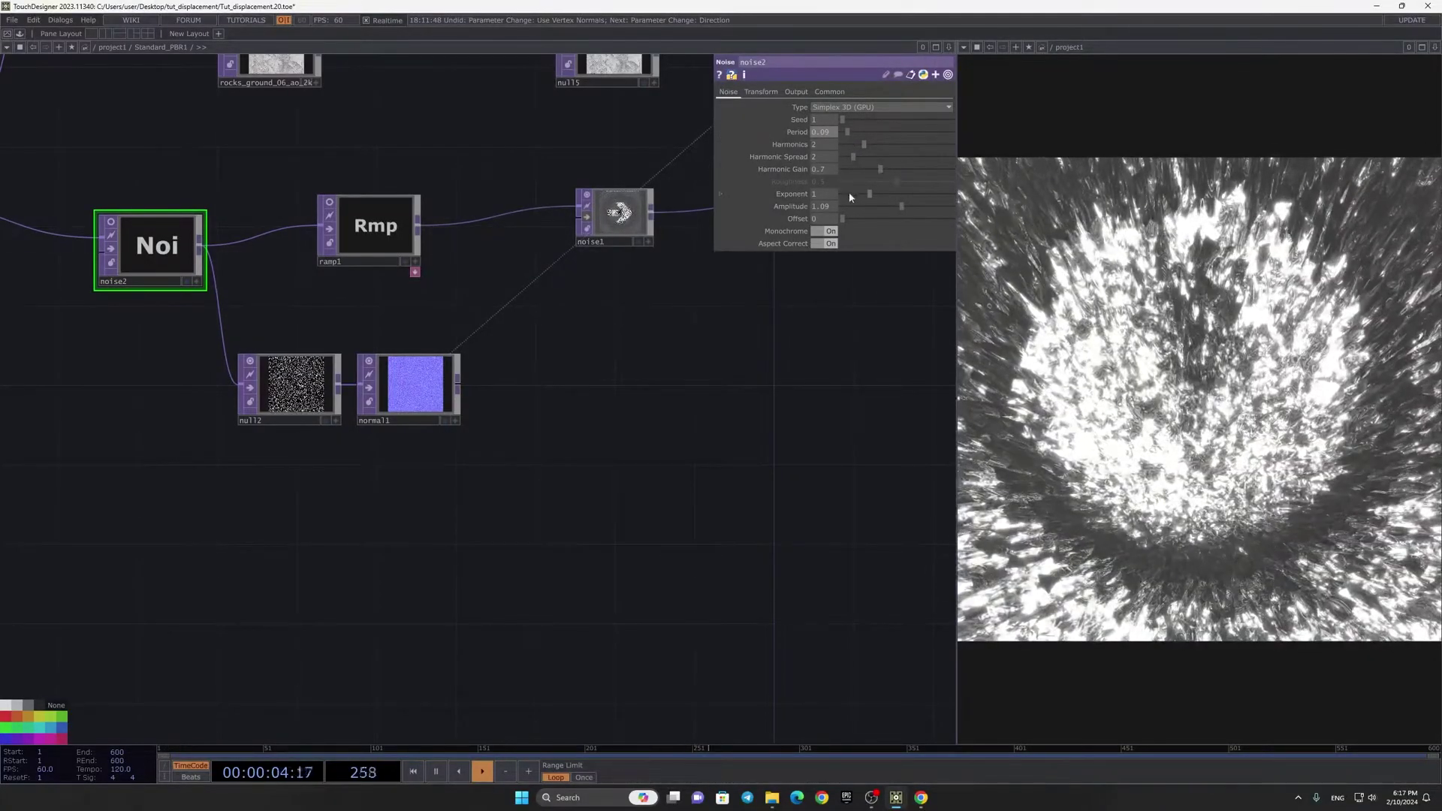
drag(886, 208, 854, 206)
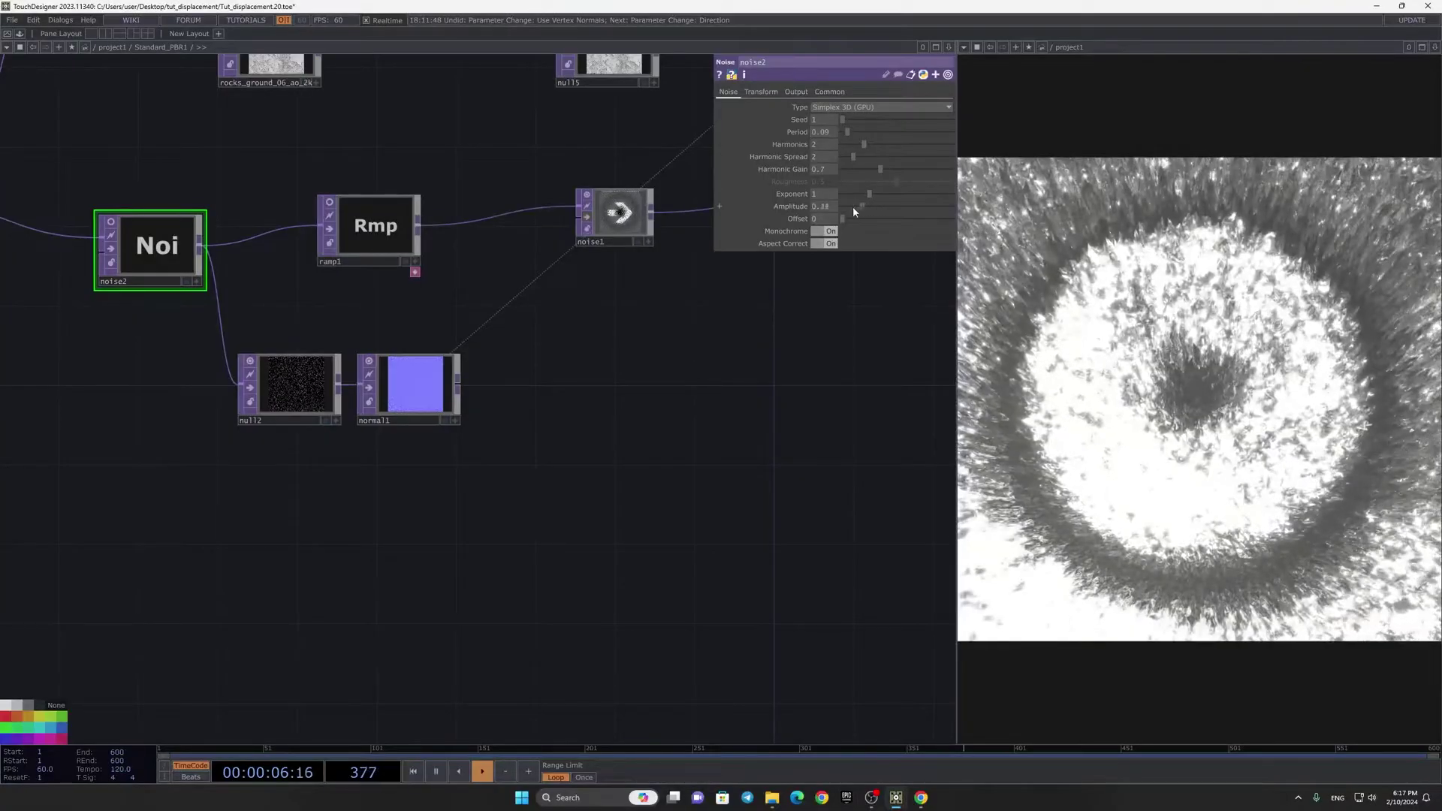
Step: Tilt the cam1 view to a lower, oblique angle on the displaced ring
scroll(473, 541, down, 5)
scroll(531, 380, up, 8)
scroll(596, 397, up, 5)
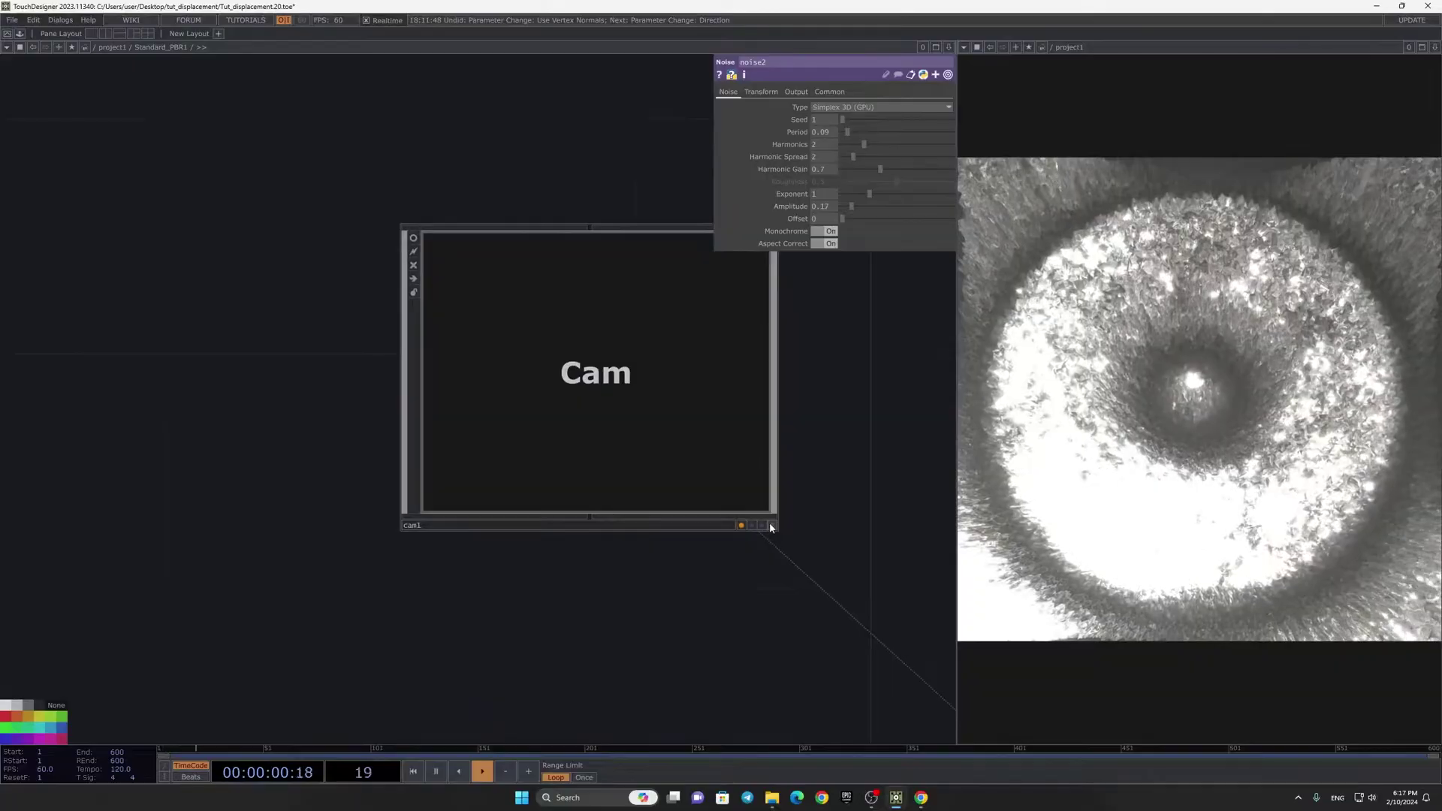
click(771, 525)
drag(672, 488, 640, 425)
scroll(675, 412, up, 3)
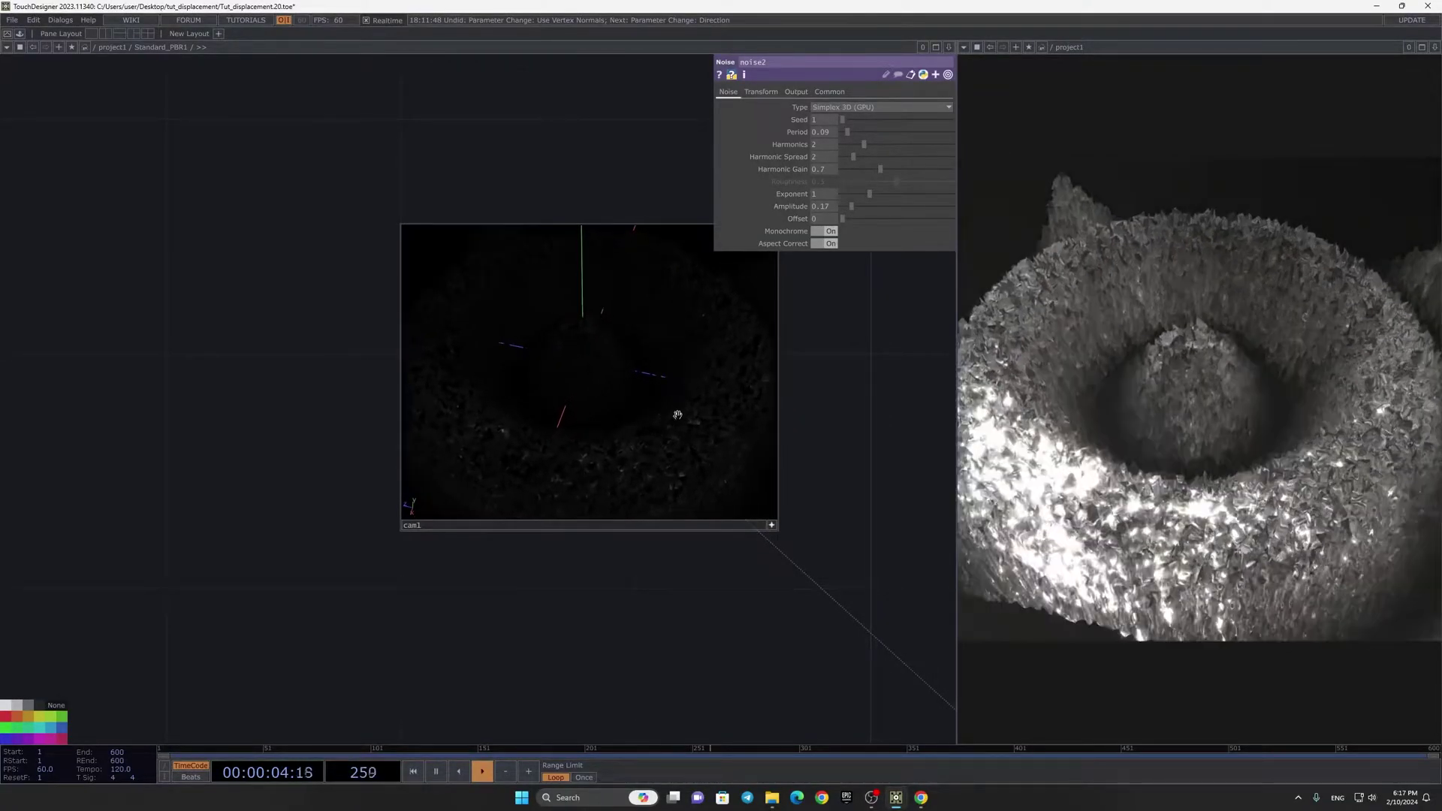
drag(602, 412, 589, 432)
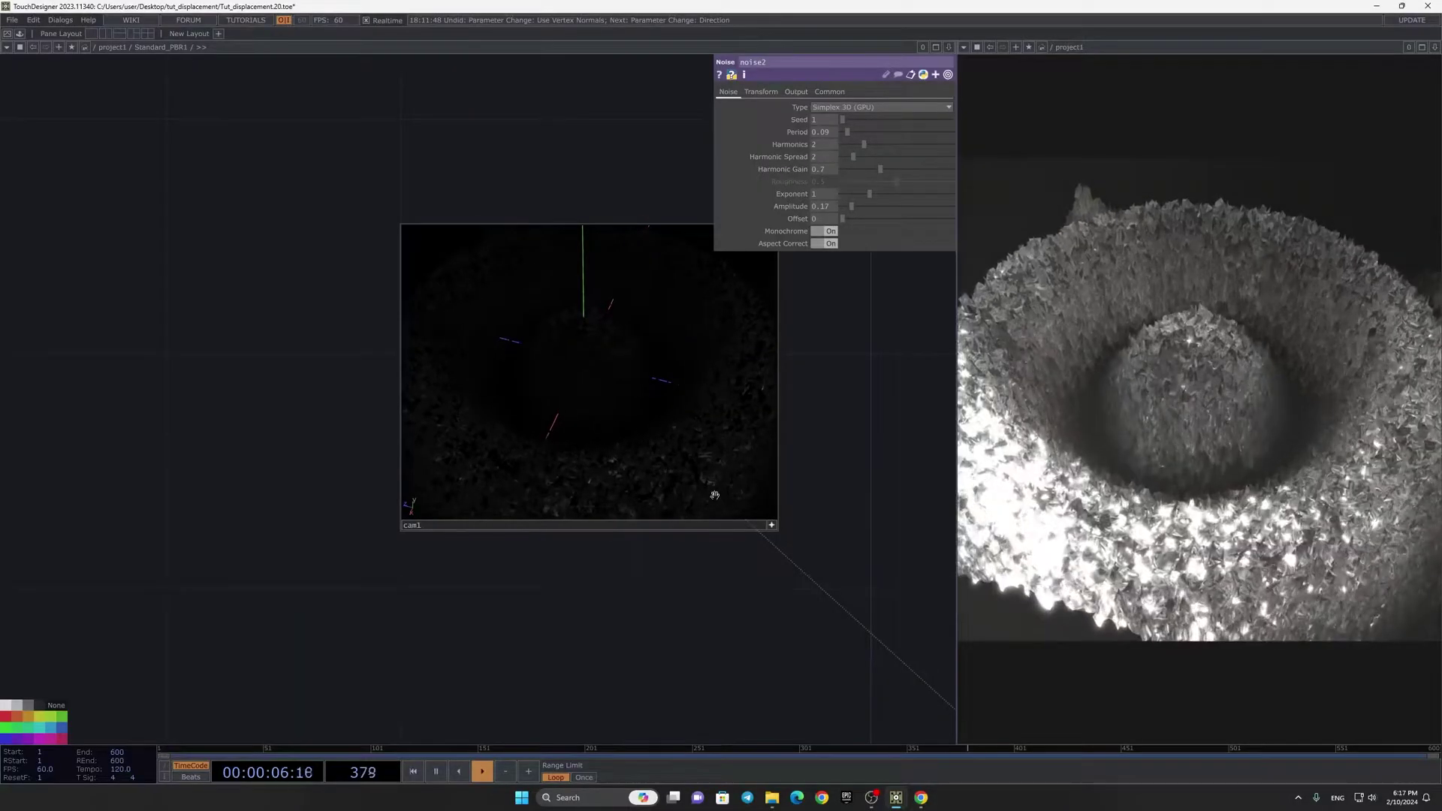
click(771, 525)
Step: Enable Parallax Occlusion on pbr1 and set its Bump Scale to 7 and Parallax Scale to 16
scroll(753, 612, down, 5)
scroll(720, 476, up, 5)
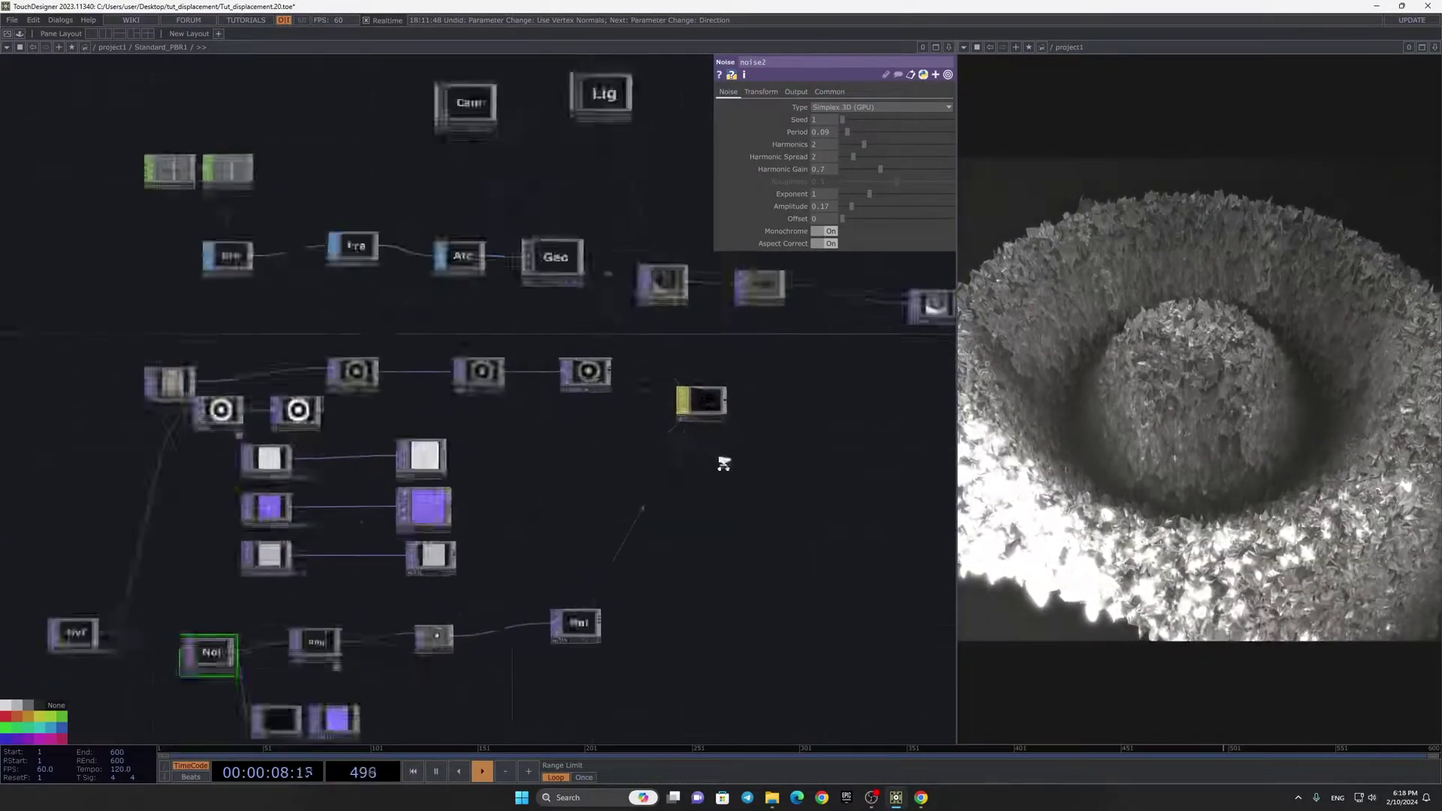
click(691, 273)
middle_drag(831, 194, 841, 180)
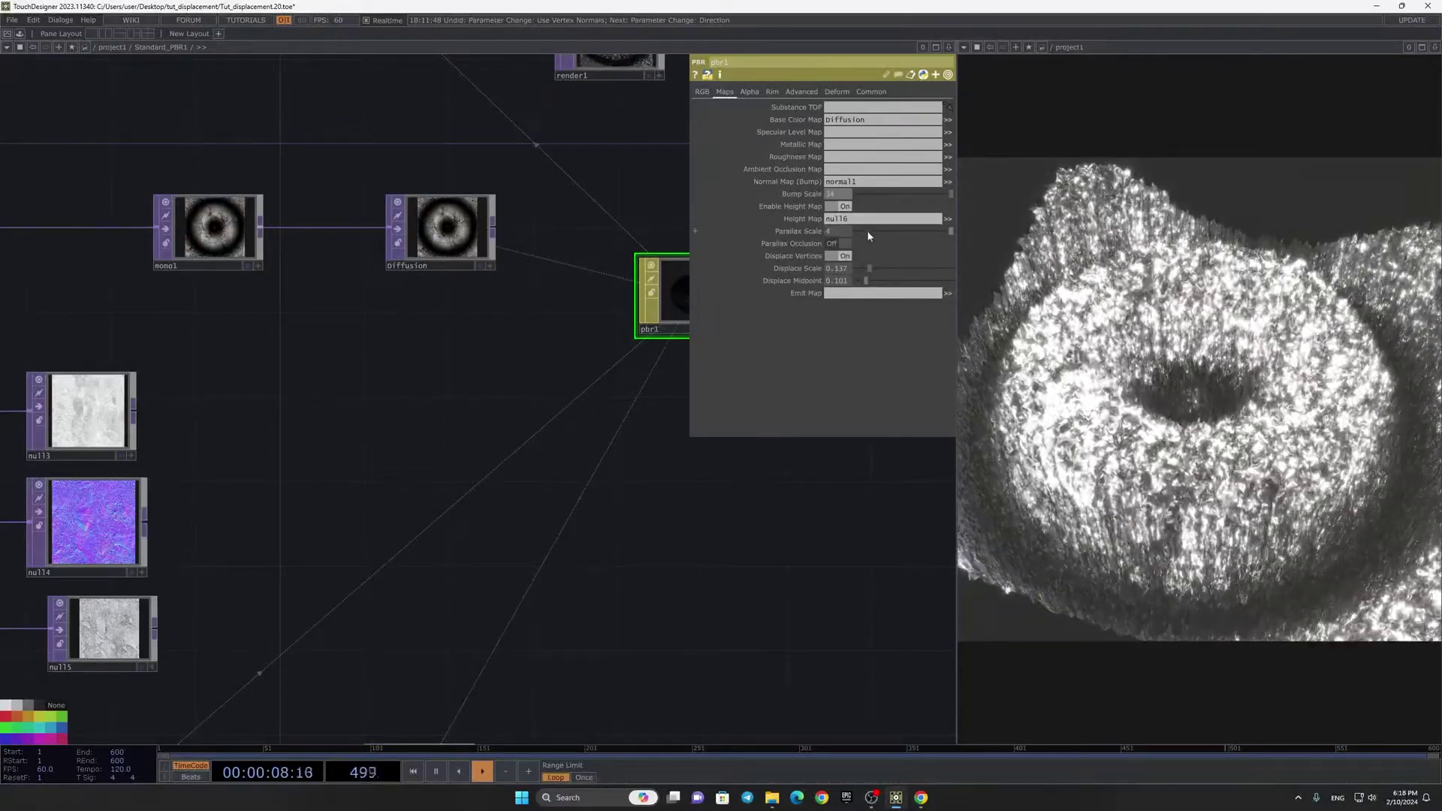
key(BackSpace)
key(Return)
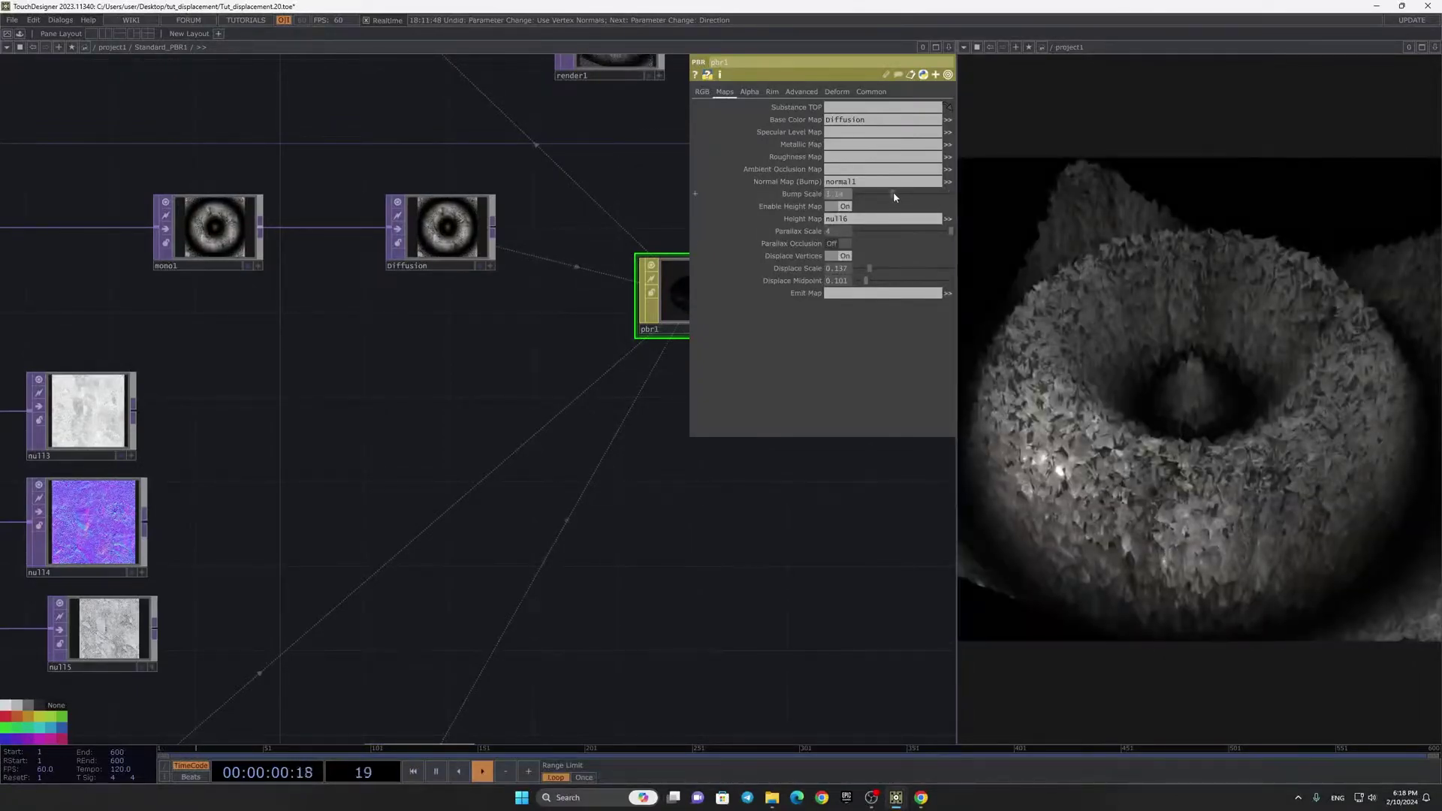
middle_drag(840, 229, 839, 216)
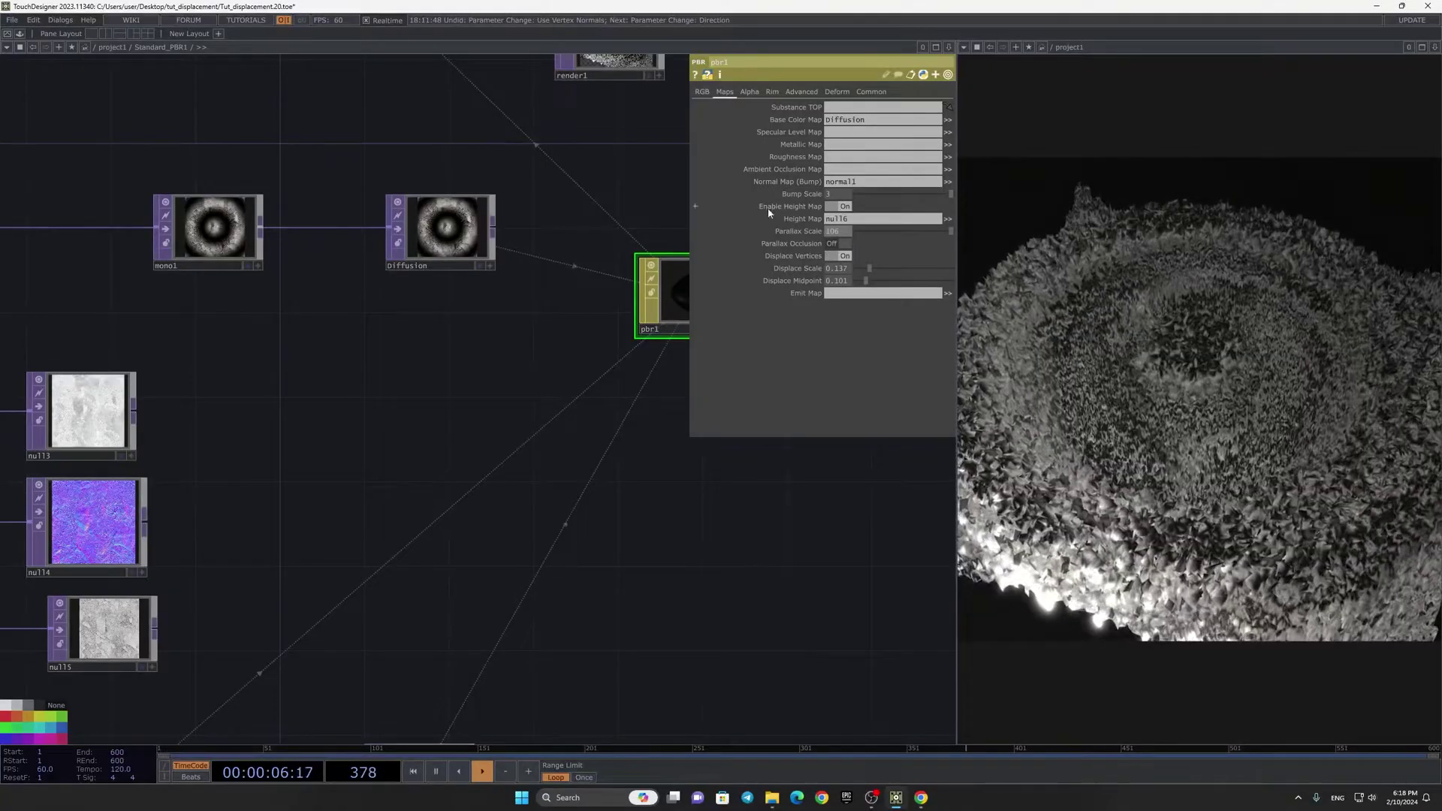
click(845, 244)
drag(905, 233, 947, 234)
middle_drag(835, 216, 853, 186)
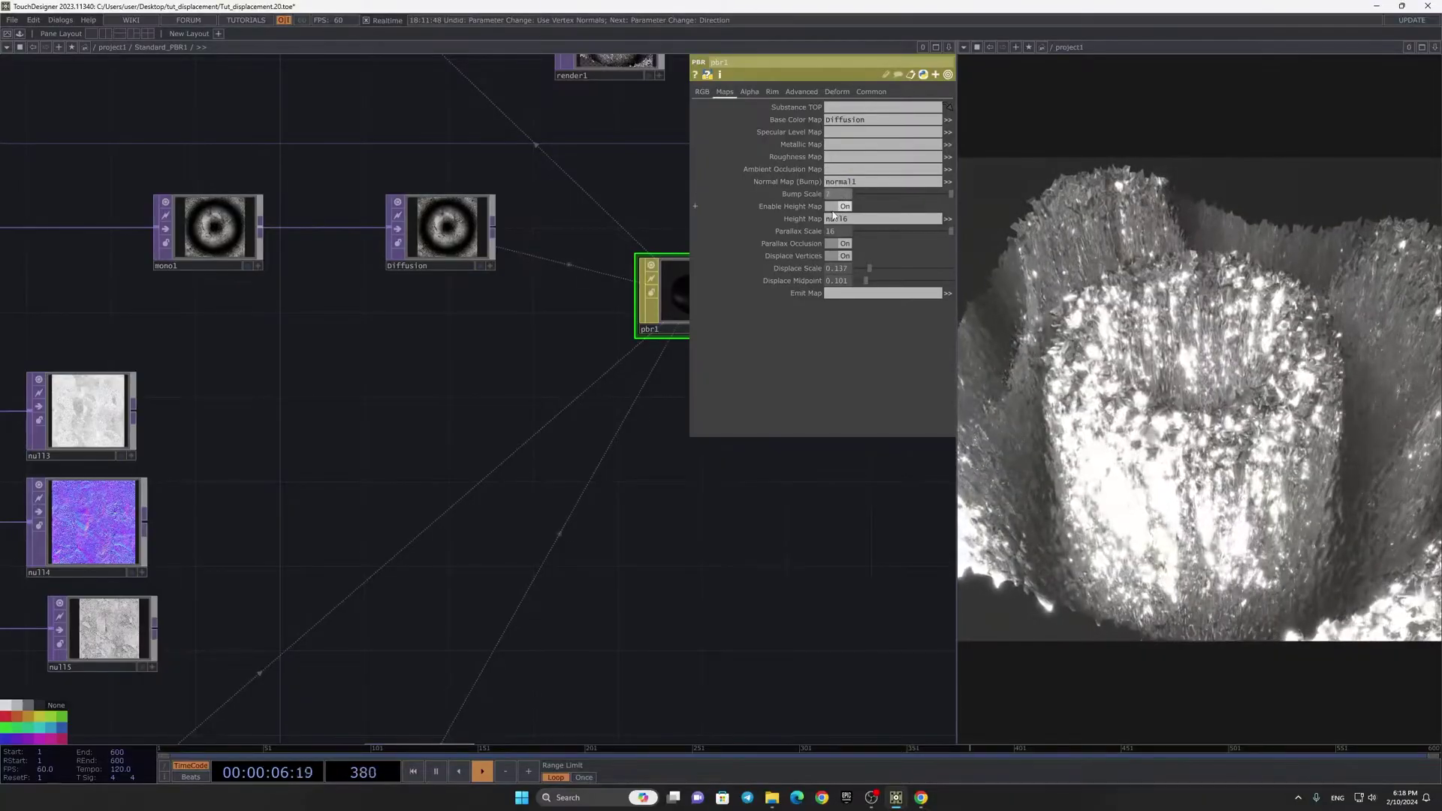
Step: Orbit cam1 to look further down into the ring
scroll(532, 540, down, 5)
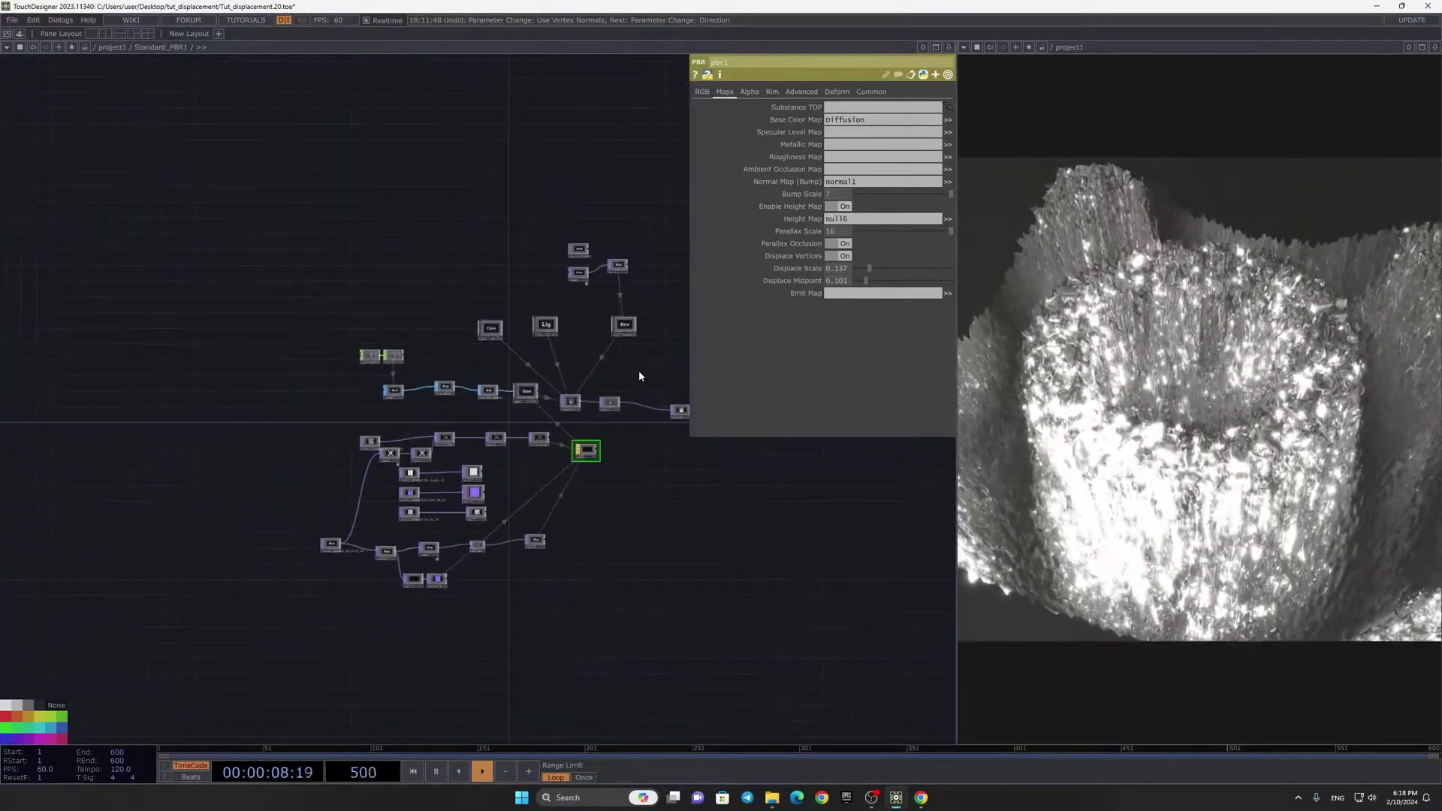
scroll(623, 344, up, 2)
scroll(593, 447, up, 3)
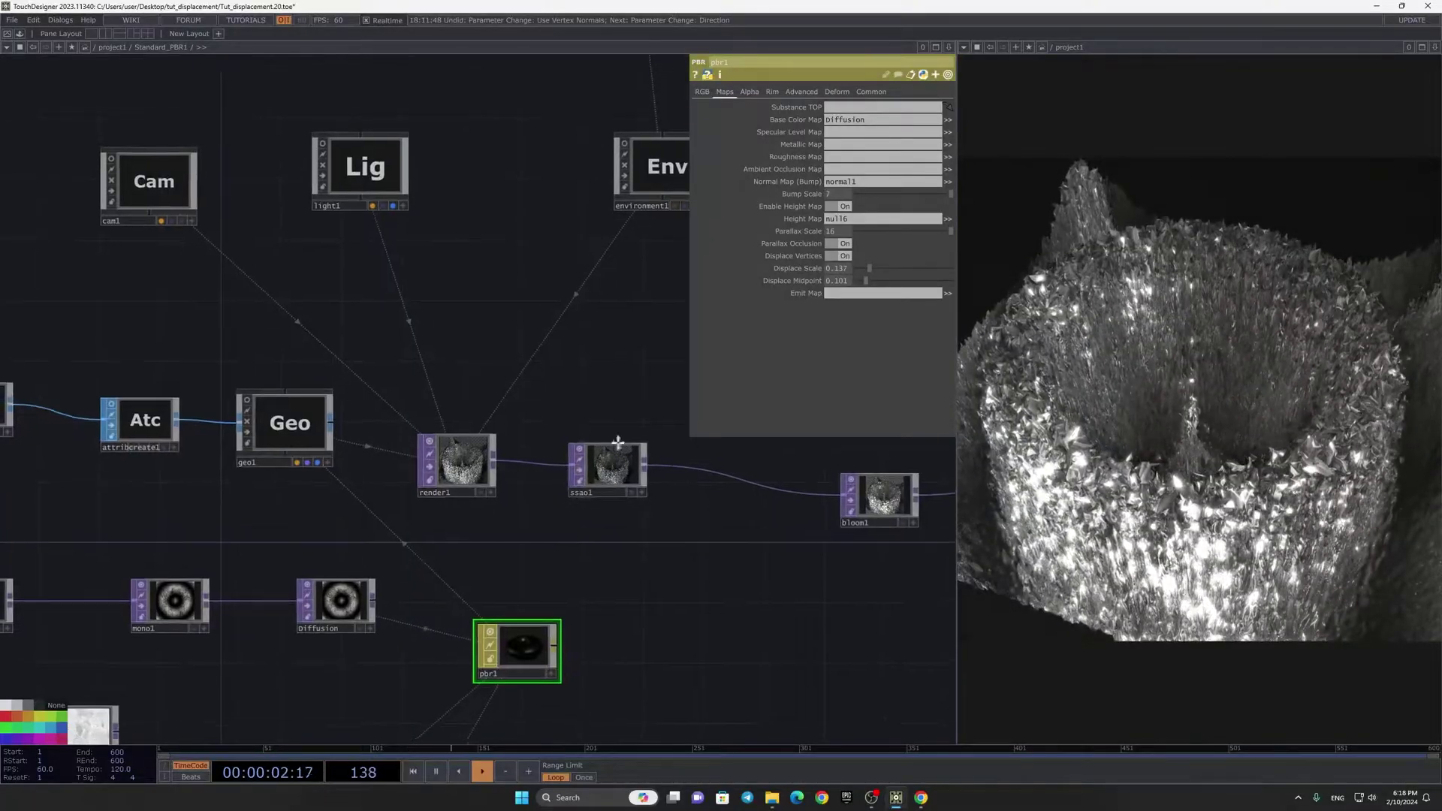
scroll(203, 290, up, 6)
scroll(533, 347, up, 3)
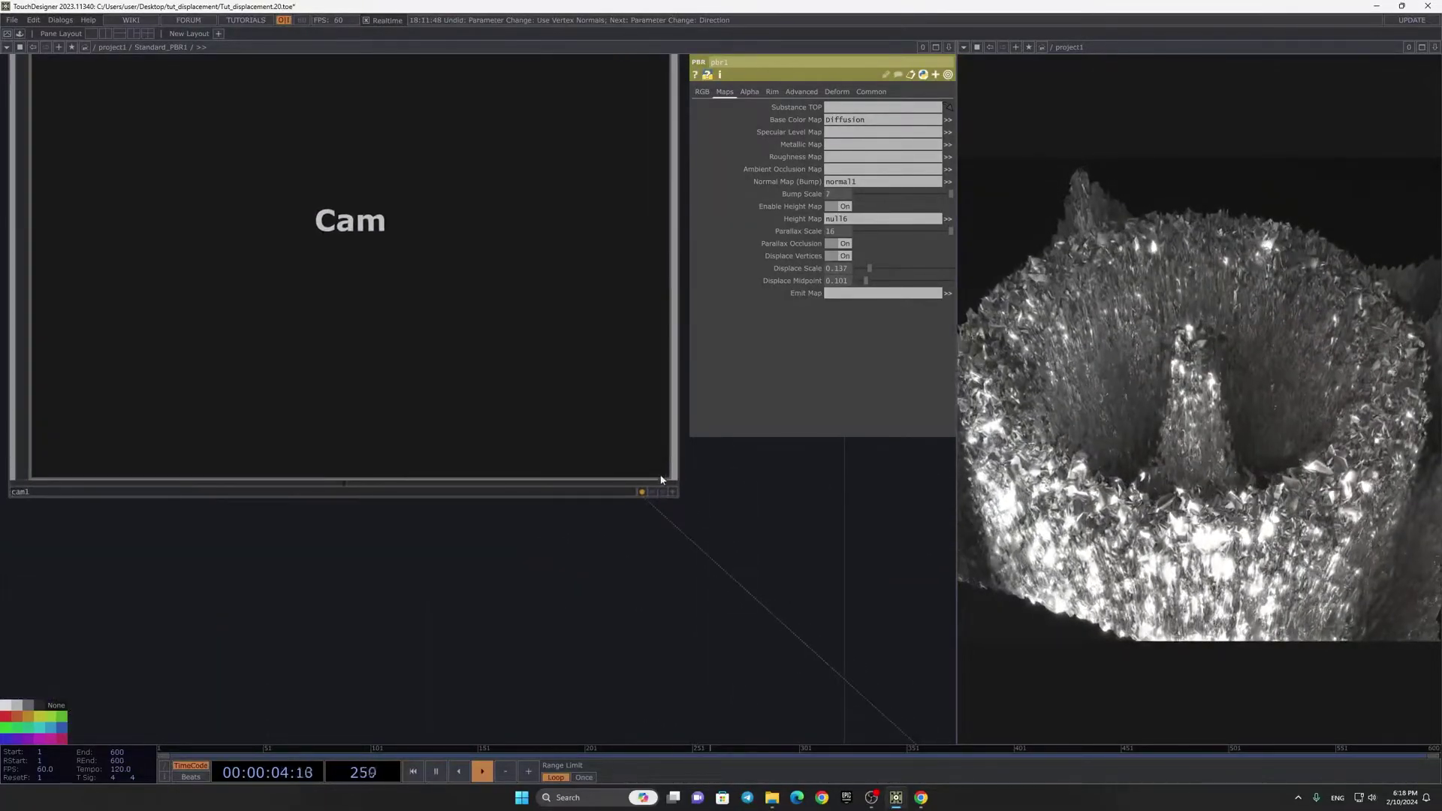
click(671, 491)
drag(445, 371, 501, 404)
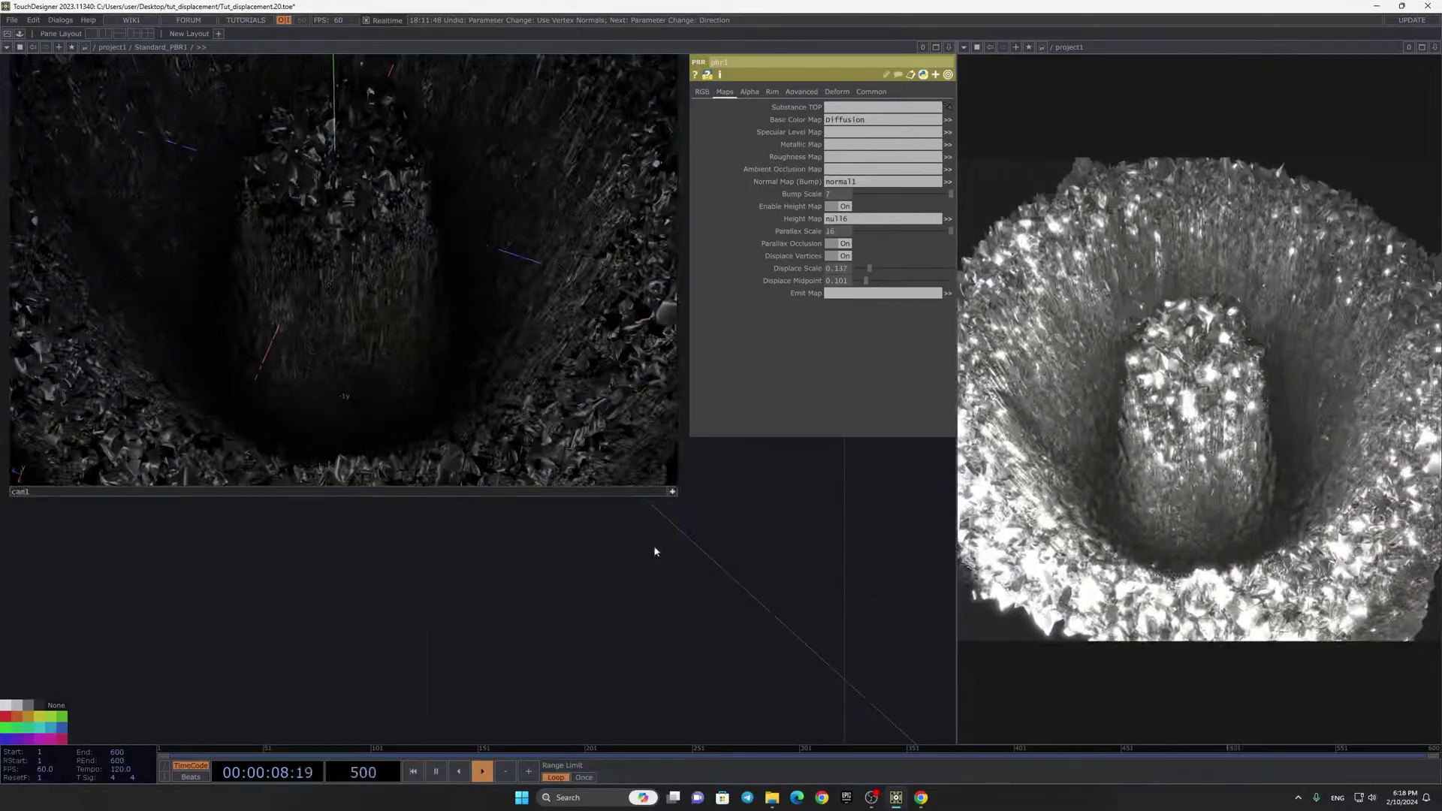
click(673, 491)
scroll(465, 350, down, 3)
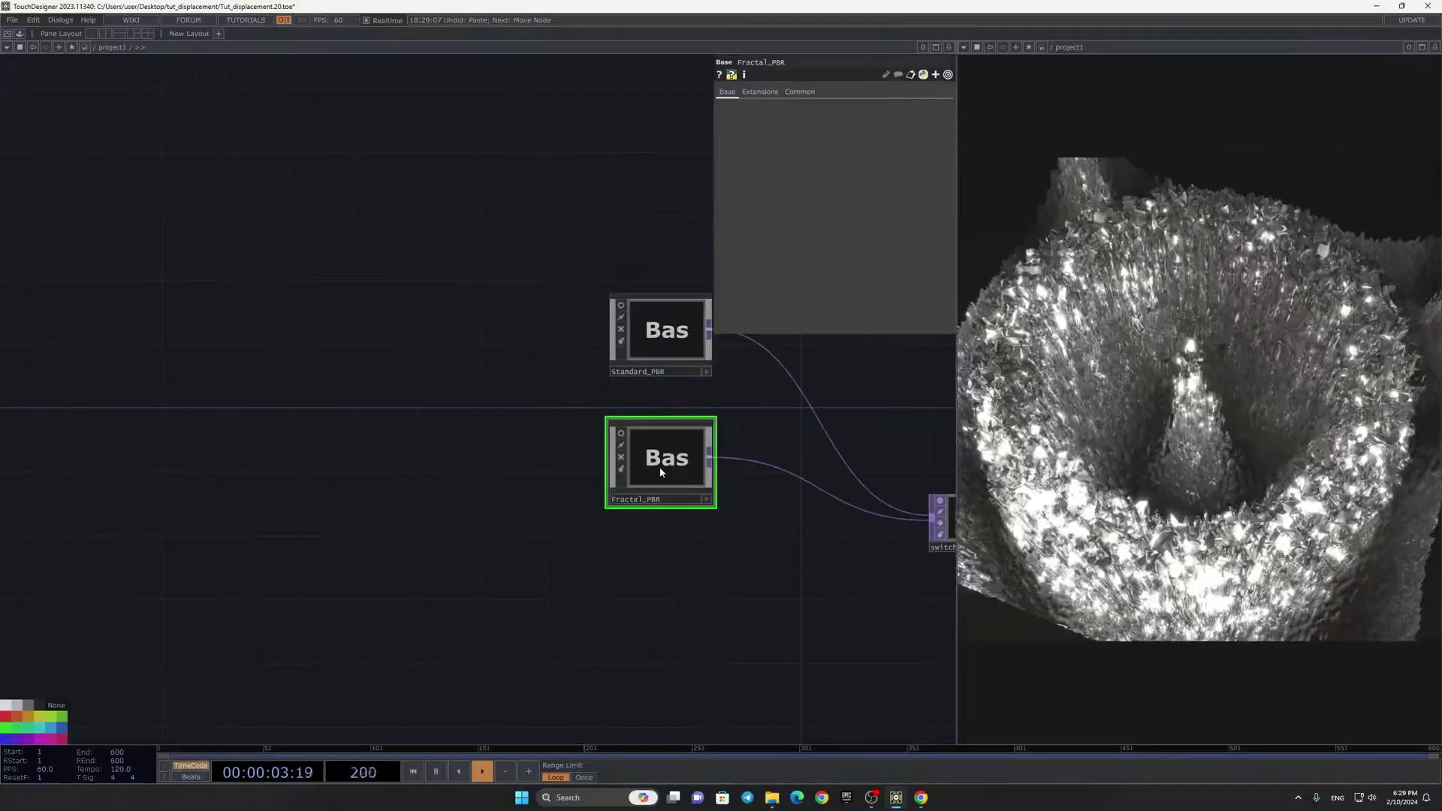
key(ctrl+v)
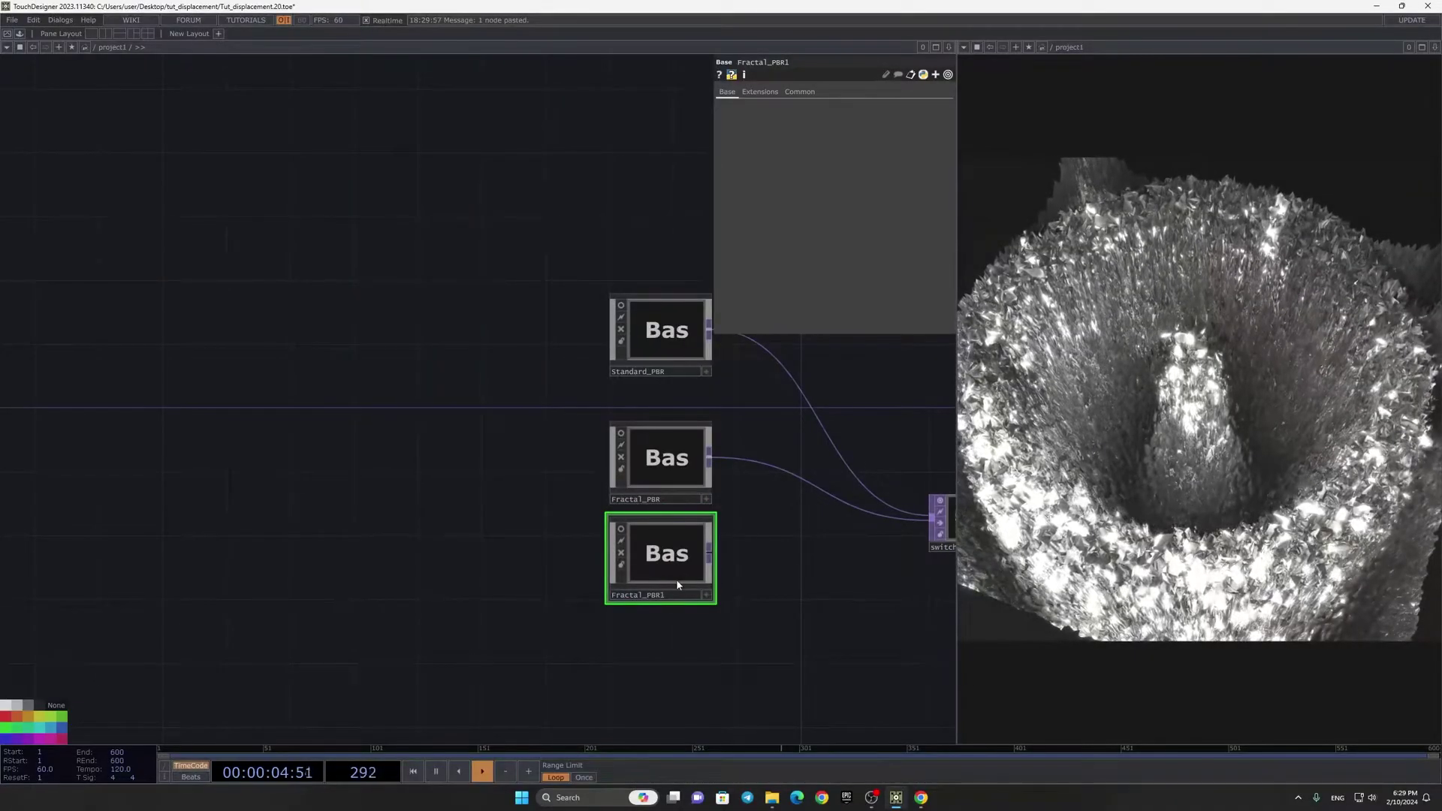
key(ctrl+z)
click(671, 488)
key(ctrl+v)
double_click(657, 595)
click(694, 554)
key(i)
key(ctrl+z)
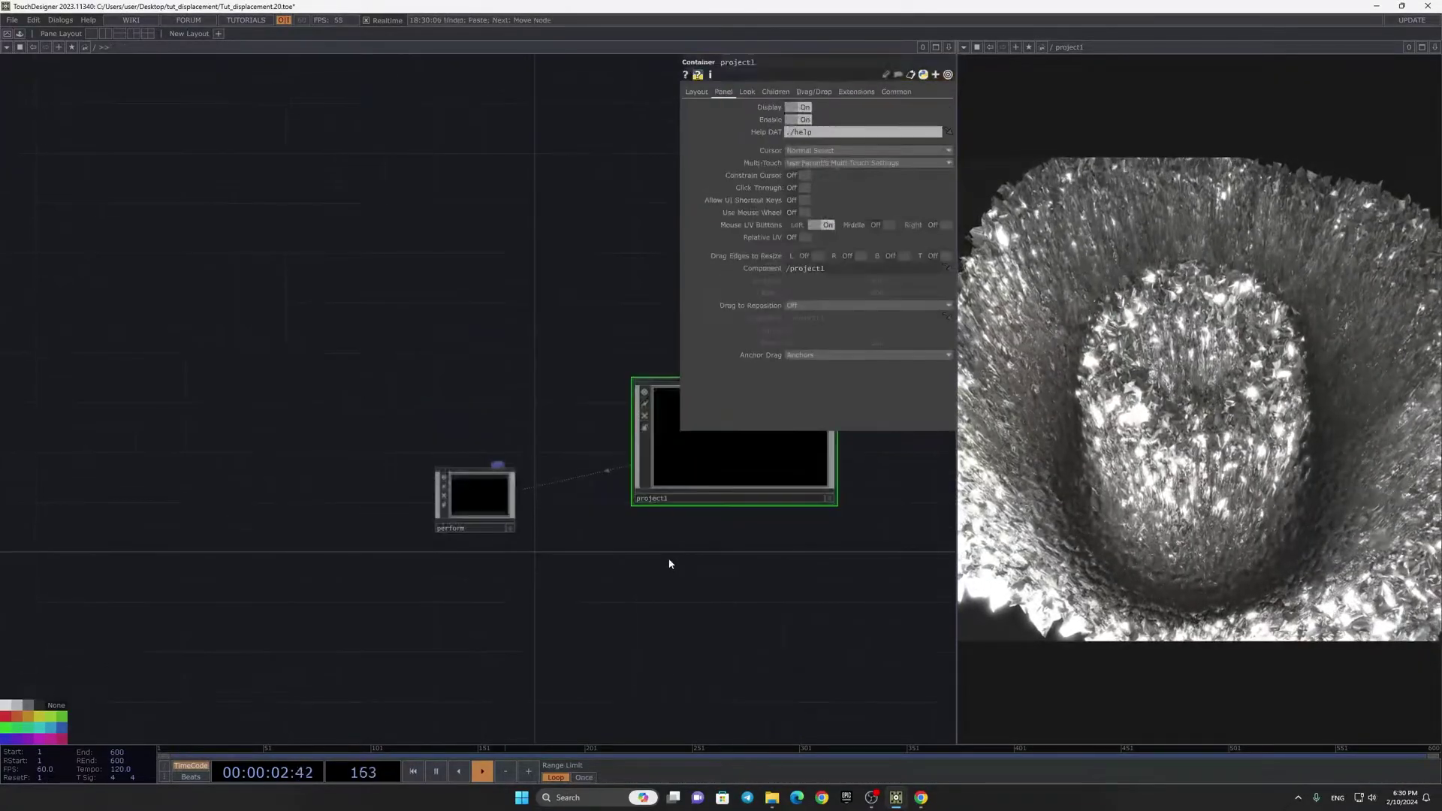
key(i)
key(ctrl+z)
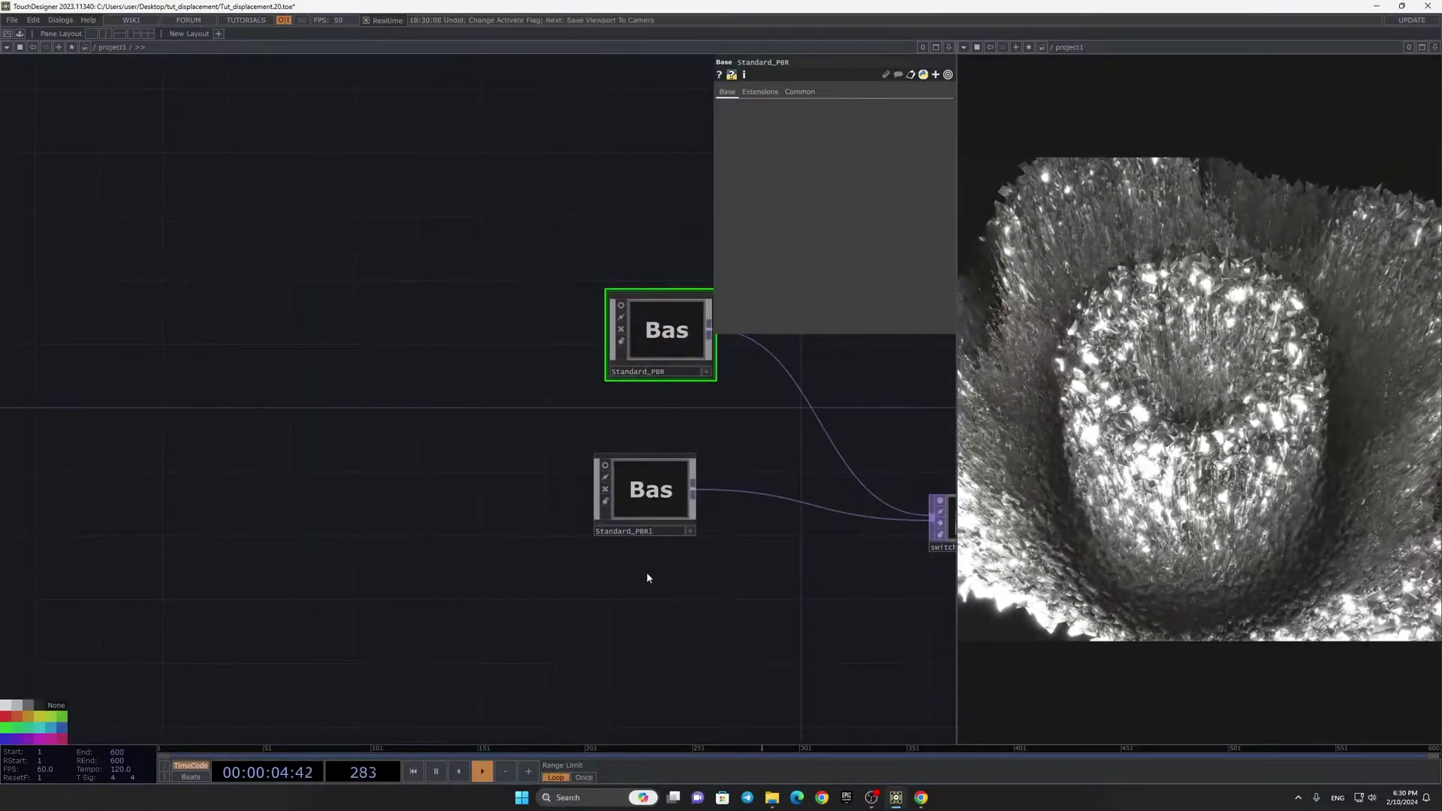
Step: Align Standard_PBR1 under Standard_PBR, rename it as Fractal_PBR, and paste another copy of the base component below it
drag(646, 510, 662, 480)
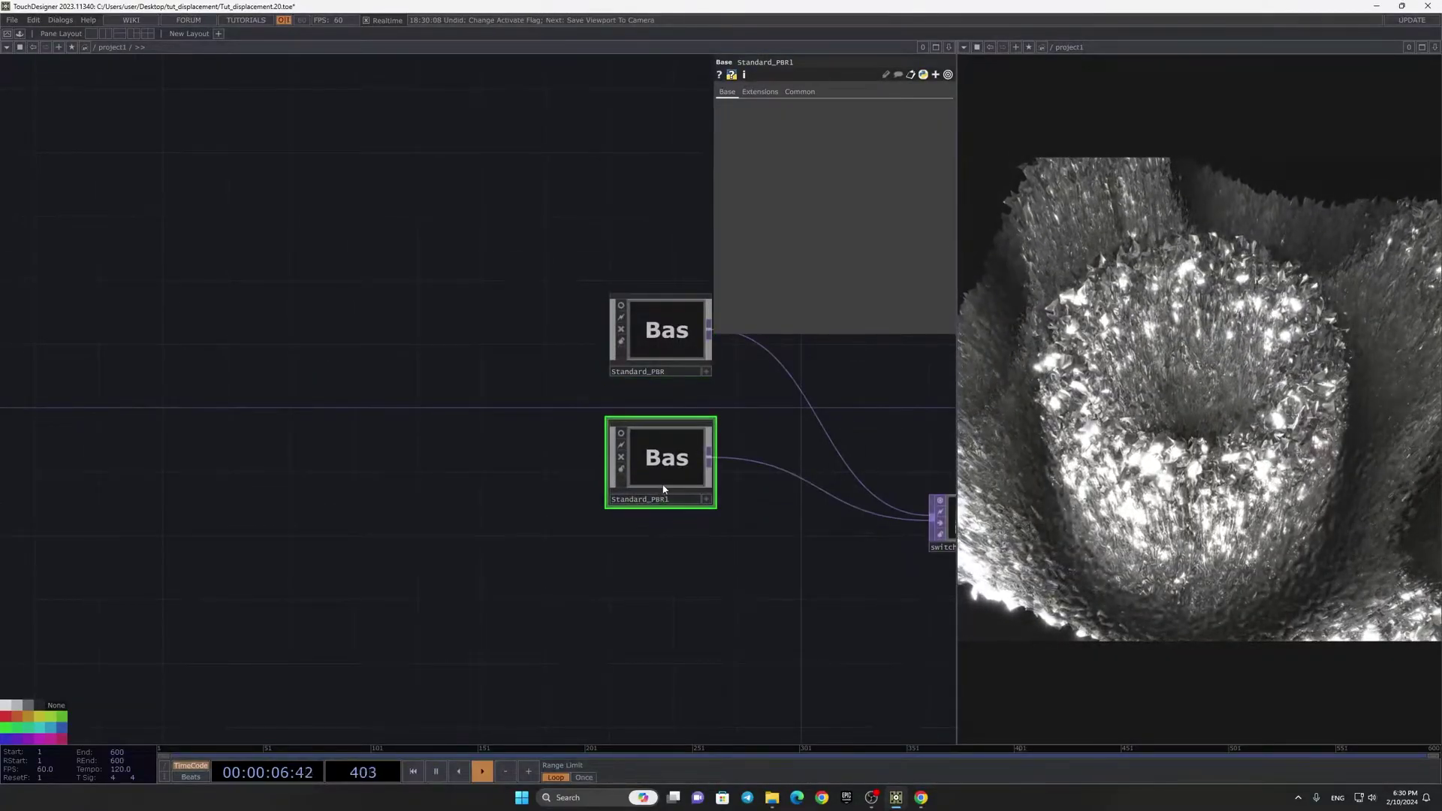
key(ctrl+v)
scroll(651, 506, up, 2)
click(653, 509)
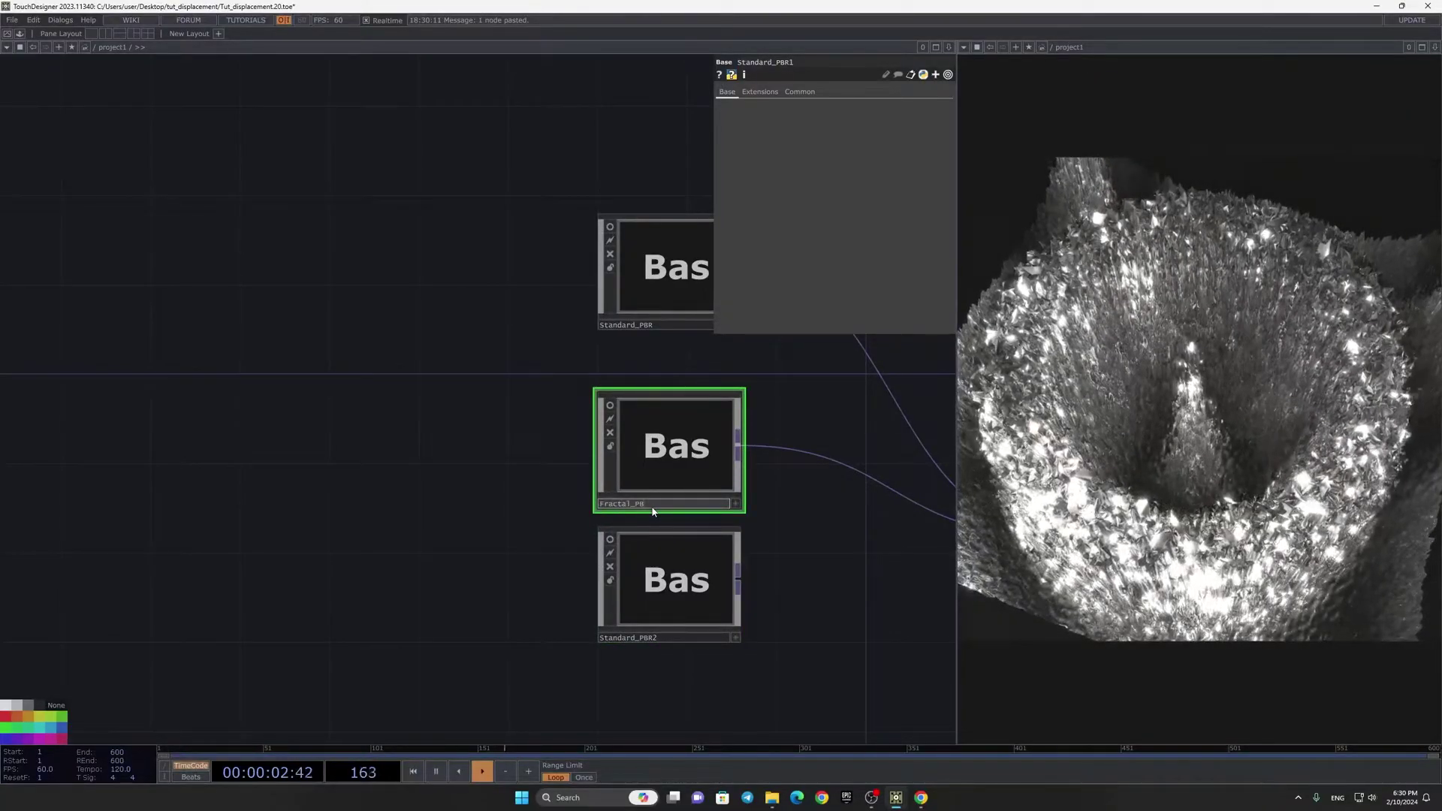
Step: Connect Standard_PBR2 as the third input of switch1 and set the switch Index to 2
scroll(592, 537, down, 4)
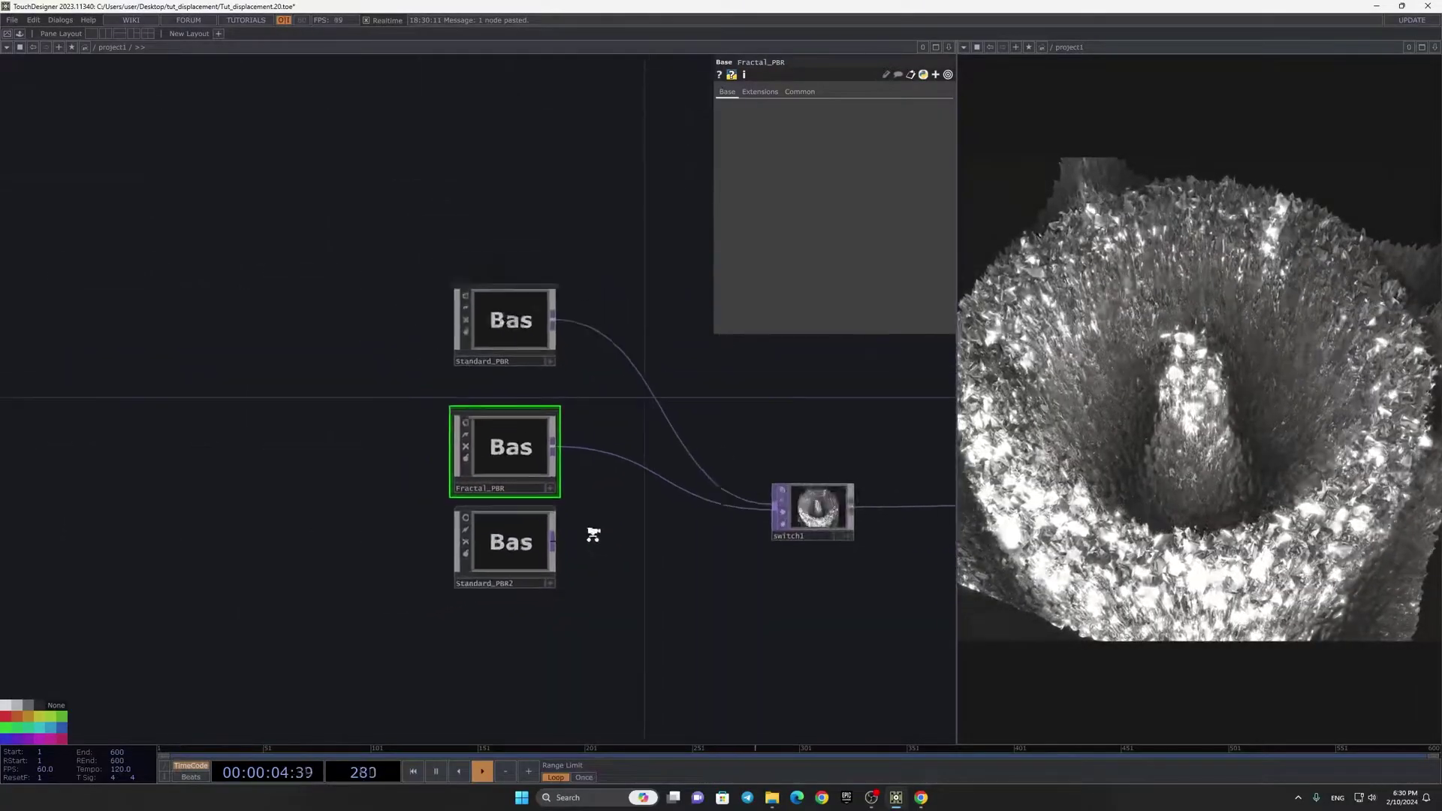
drag(571, 548, 583, 556)
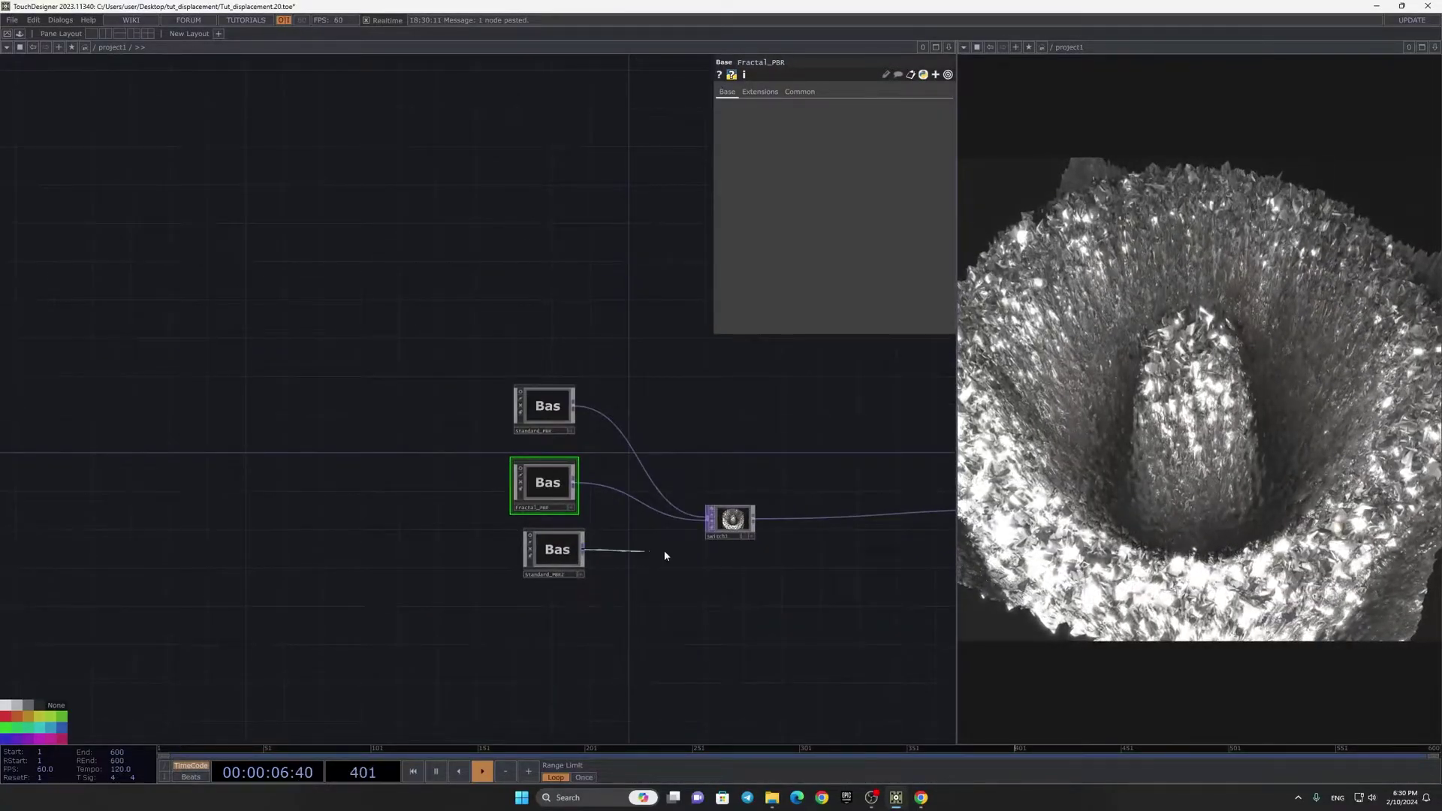
click(732, 520)
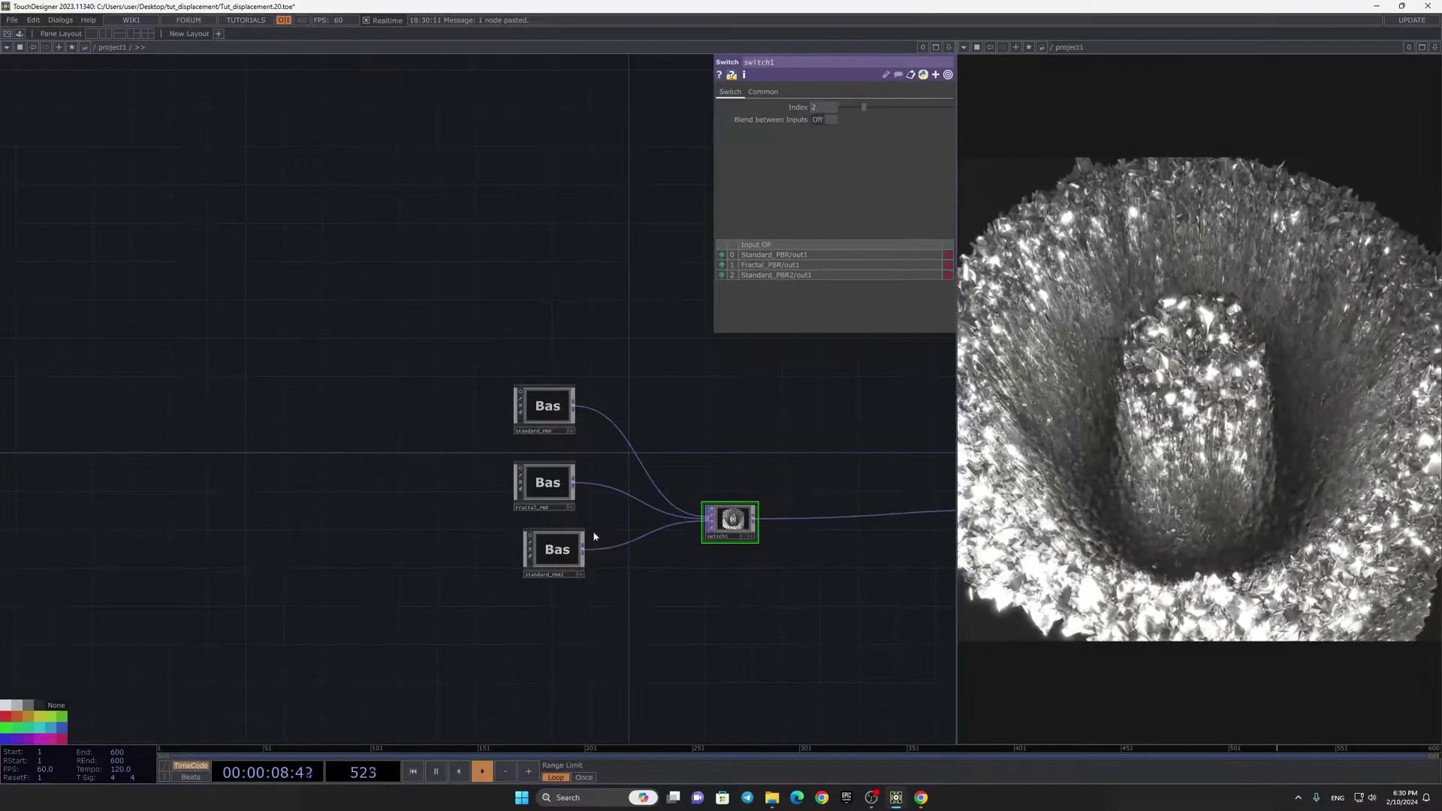
Step: Turn off Displace Vertices on the pbr1 material inside Standard_PBR2
click(554, 564)
key(i)
scroll(680, 467, up, 4)
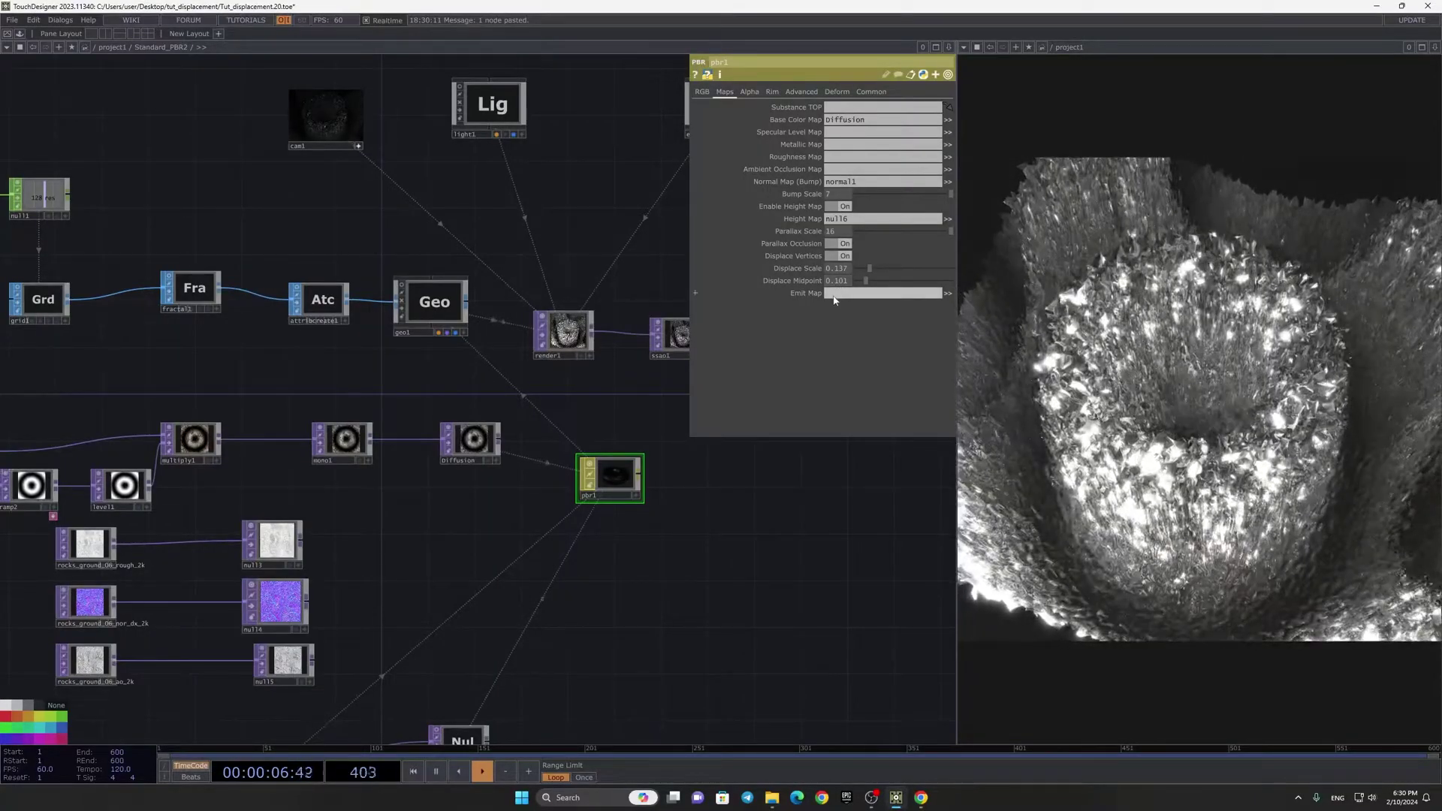
drag(652, 497, 751, 357)
click(843, 256)
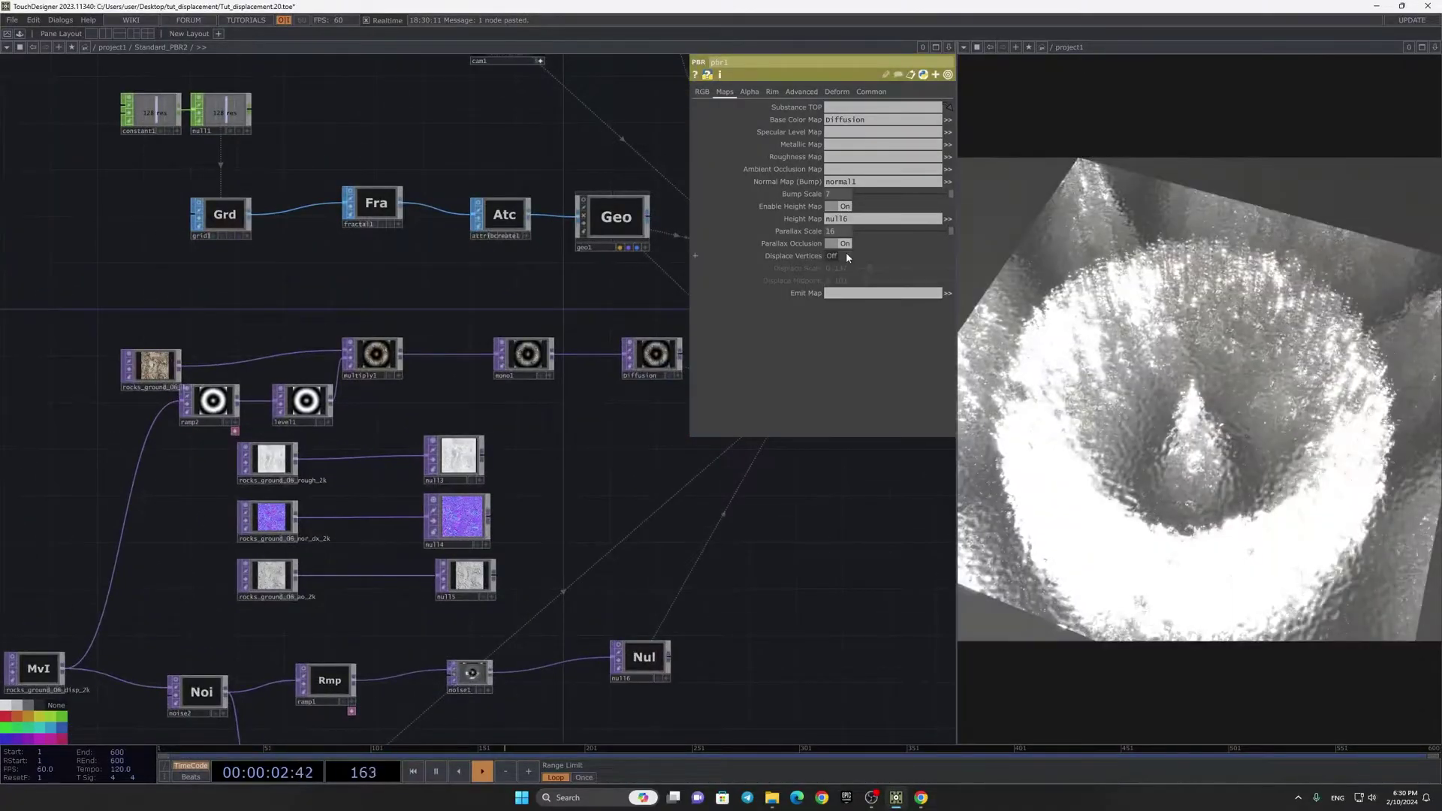
Step: Bypass the fractal1 SOP and turn off Parallax Occlusion on pbr1
scroll(569, 415, down, 5)
scroll(569, 415, up, 8)
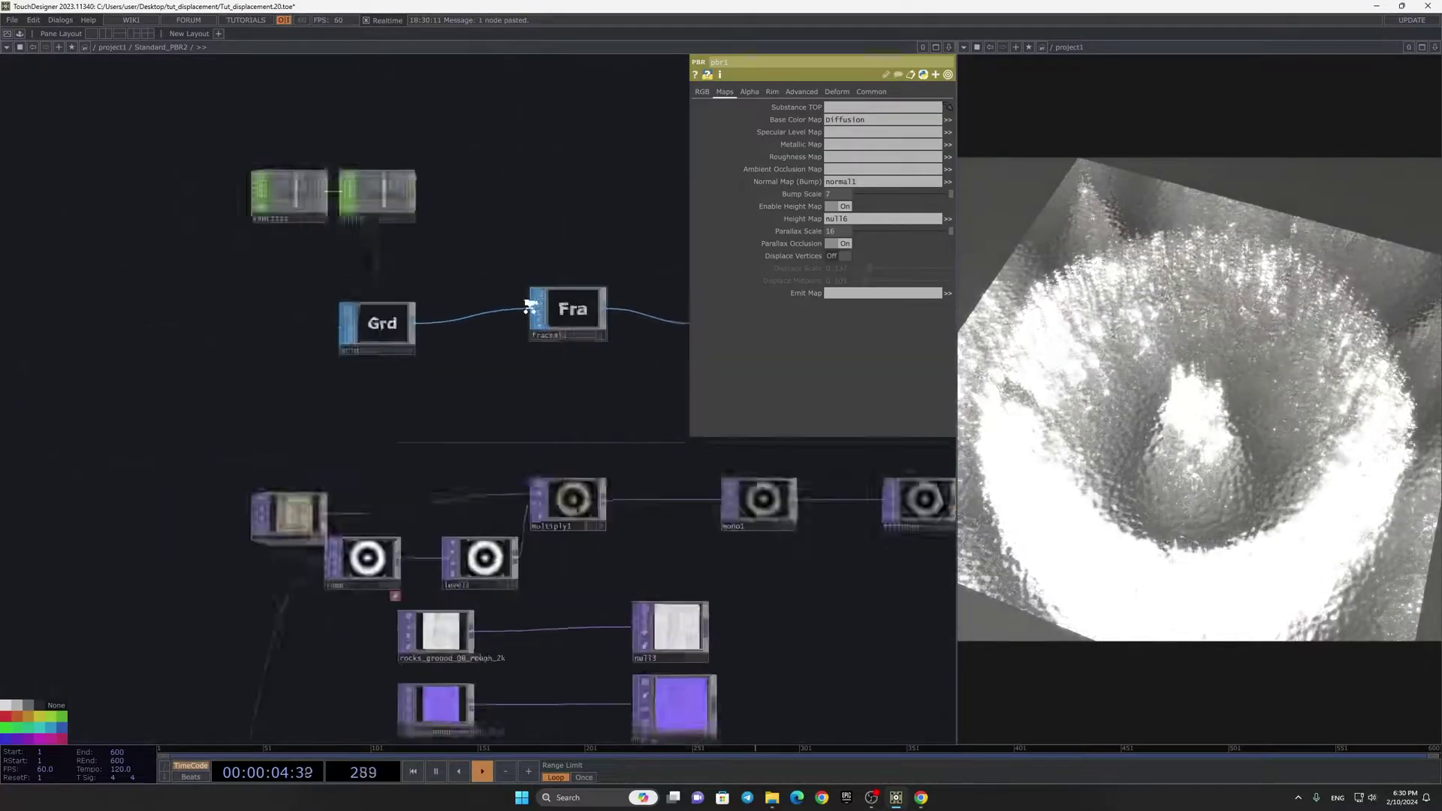
scroll(533, 469, down, 5)
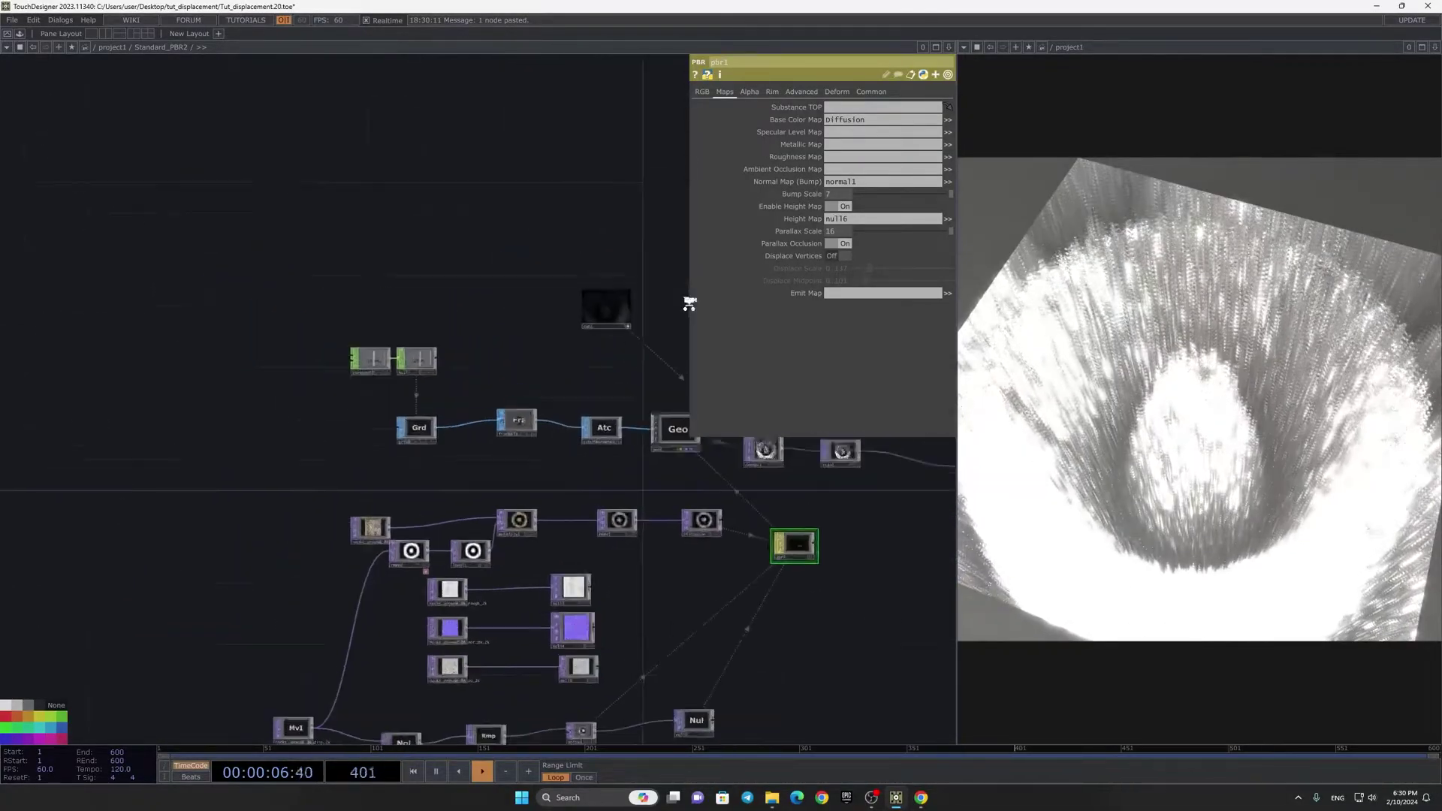
scroll(541, 361, up, 6)
drag(553, 380, 527, 236)
scroll(527, 236, down, 3)
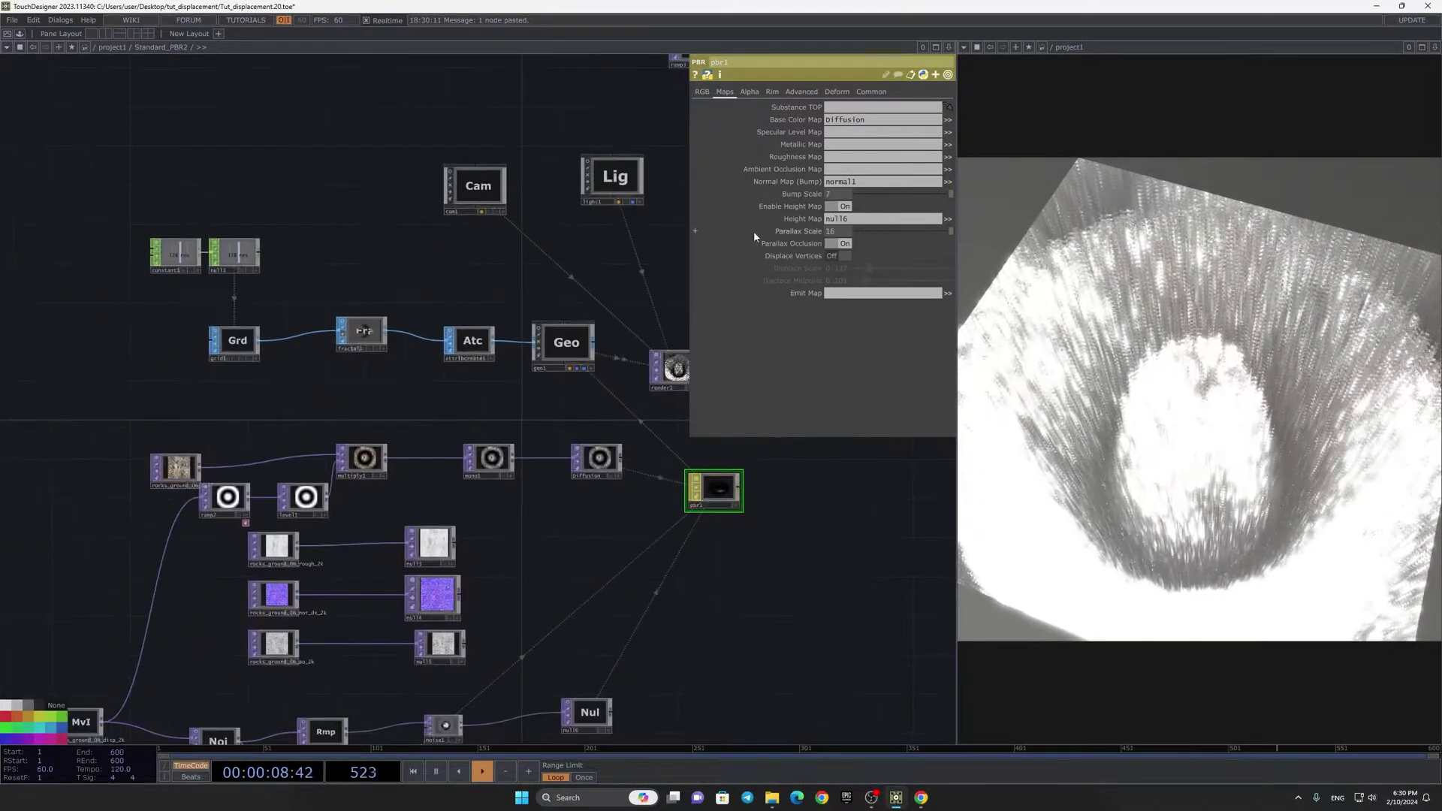
click(844, 244)
Step: Orbit cam1 until the flattened plane fills more of the frame
scroll(569, 223, up, 10)
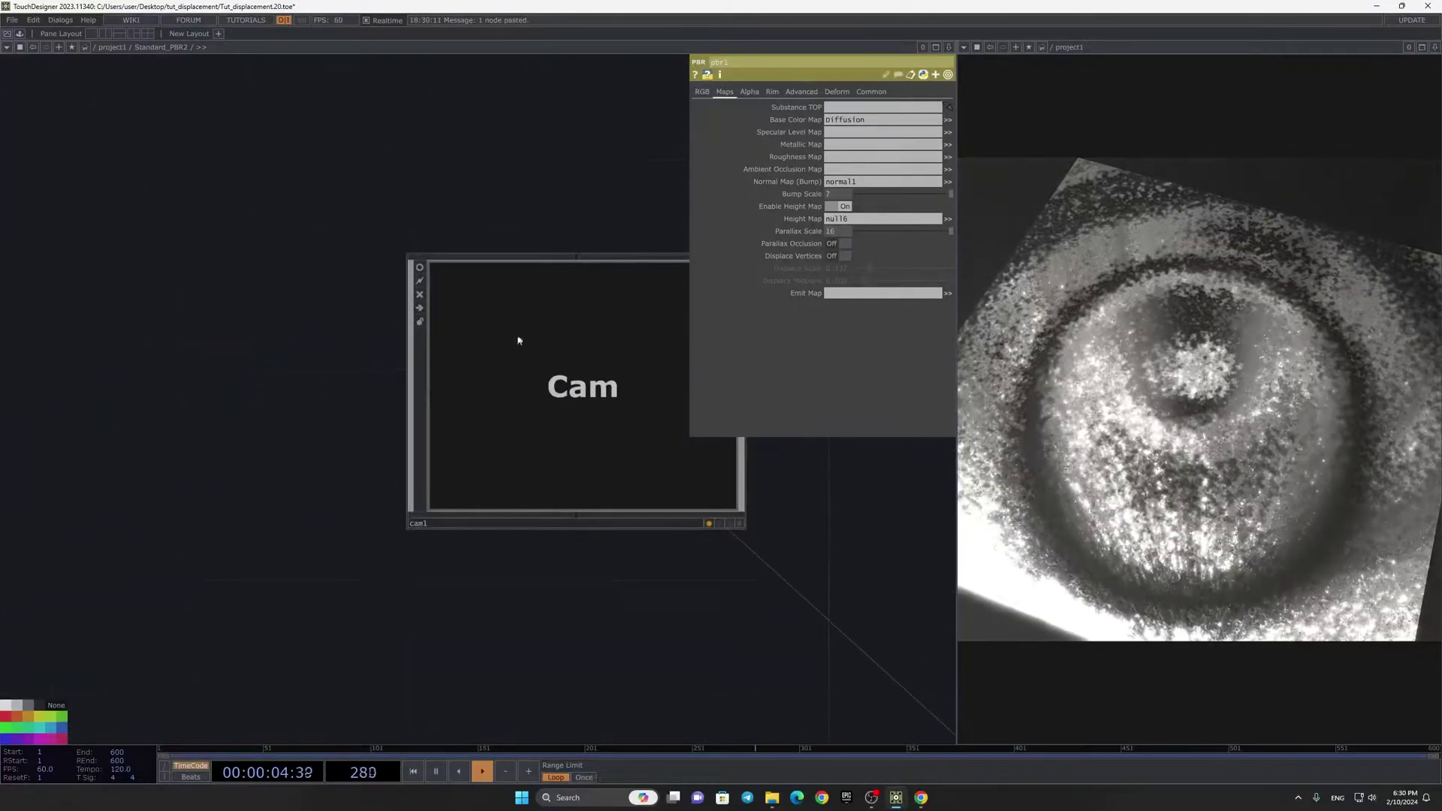
drag(912, 713, 838, 640)
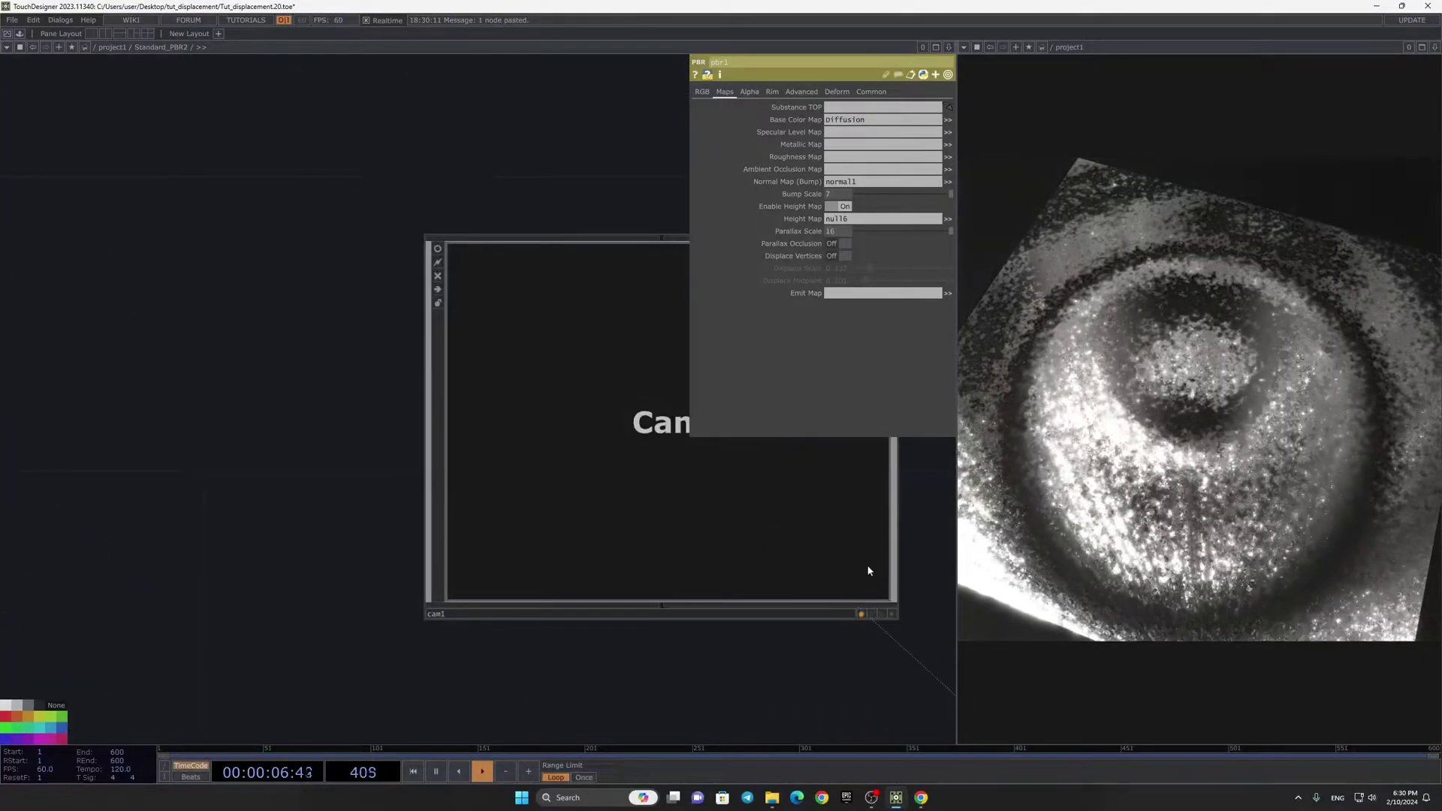
click(893, 614)
mouse_move(821, 554)
mouse_down()
mouse_move(687, 483)
mouse_move(676, 454)
mouse_move(820, 575)
mouse_up()
click(891, 615)
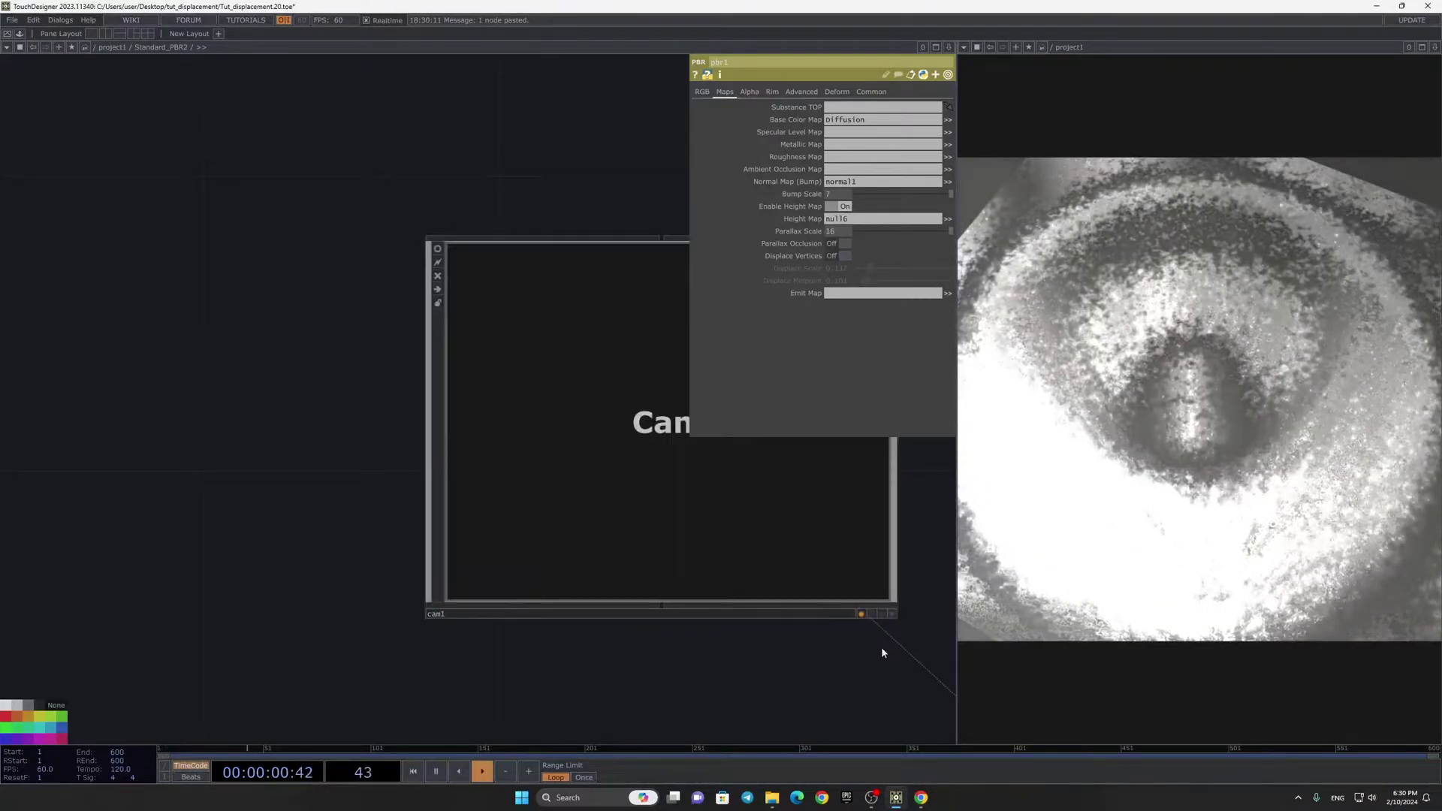
Step: Bypass the bloom1 node after ssao1
drag(881, 646, 681, 511)
scroll(488, 346, down, 9)
drag(413, 452, 120, 414)
scroll(893, 638, up, 1)
drag(898, 638, 729, 607)
scroll(665, 606, up, 1)
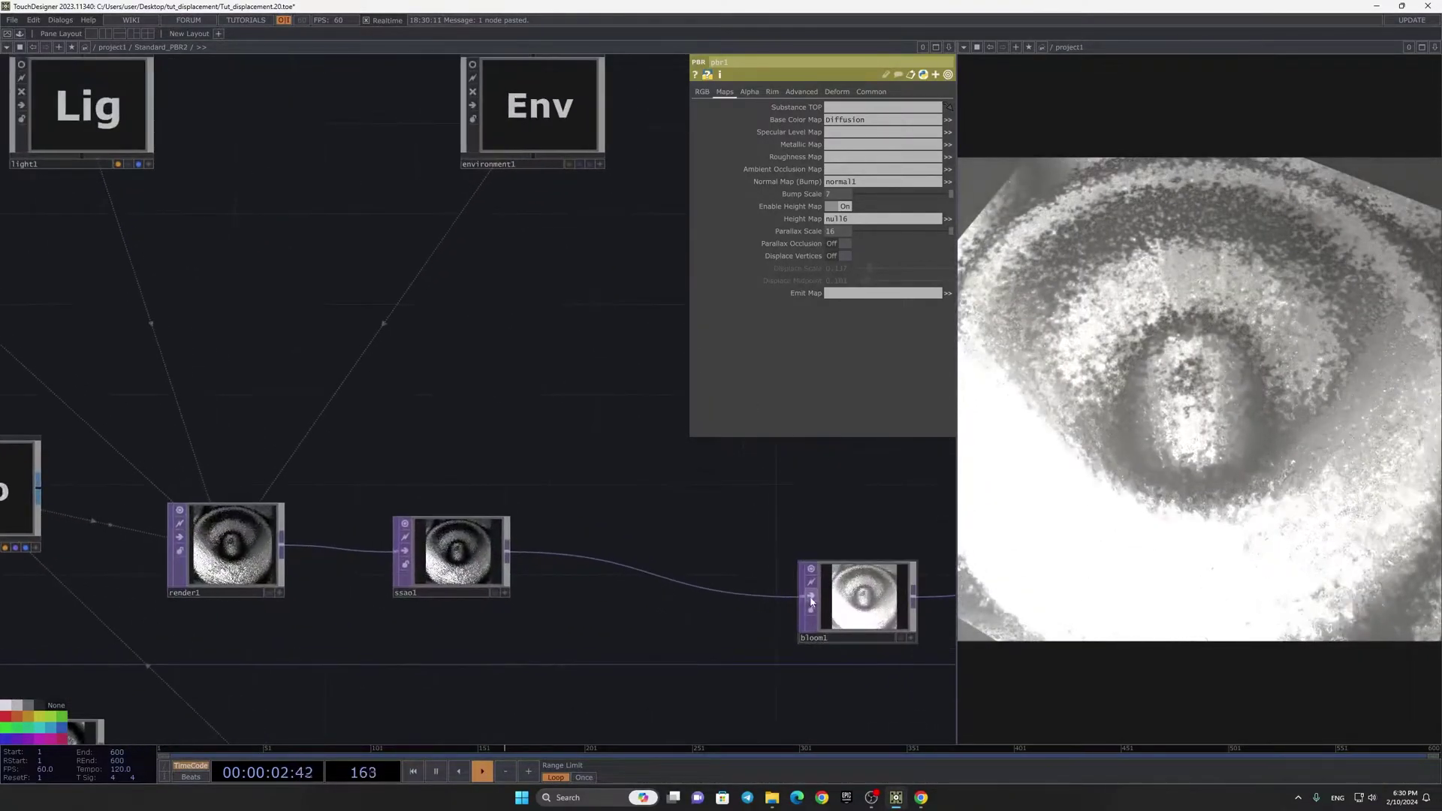
Step: Adjust cam1 so the plane is seen symmetrically along its diagonal
scroll(479, 318, down, 3)
scroll(421, 316, up, 4)
click(606, 614)
mouse_move(528, 571)
mouse_down()
mouse_move(508, 548)
mouse_move(515, 567)
mouse_up()
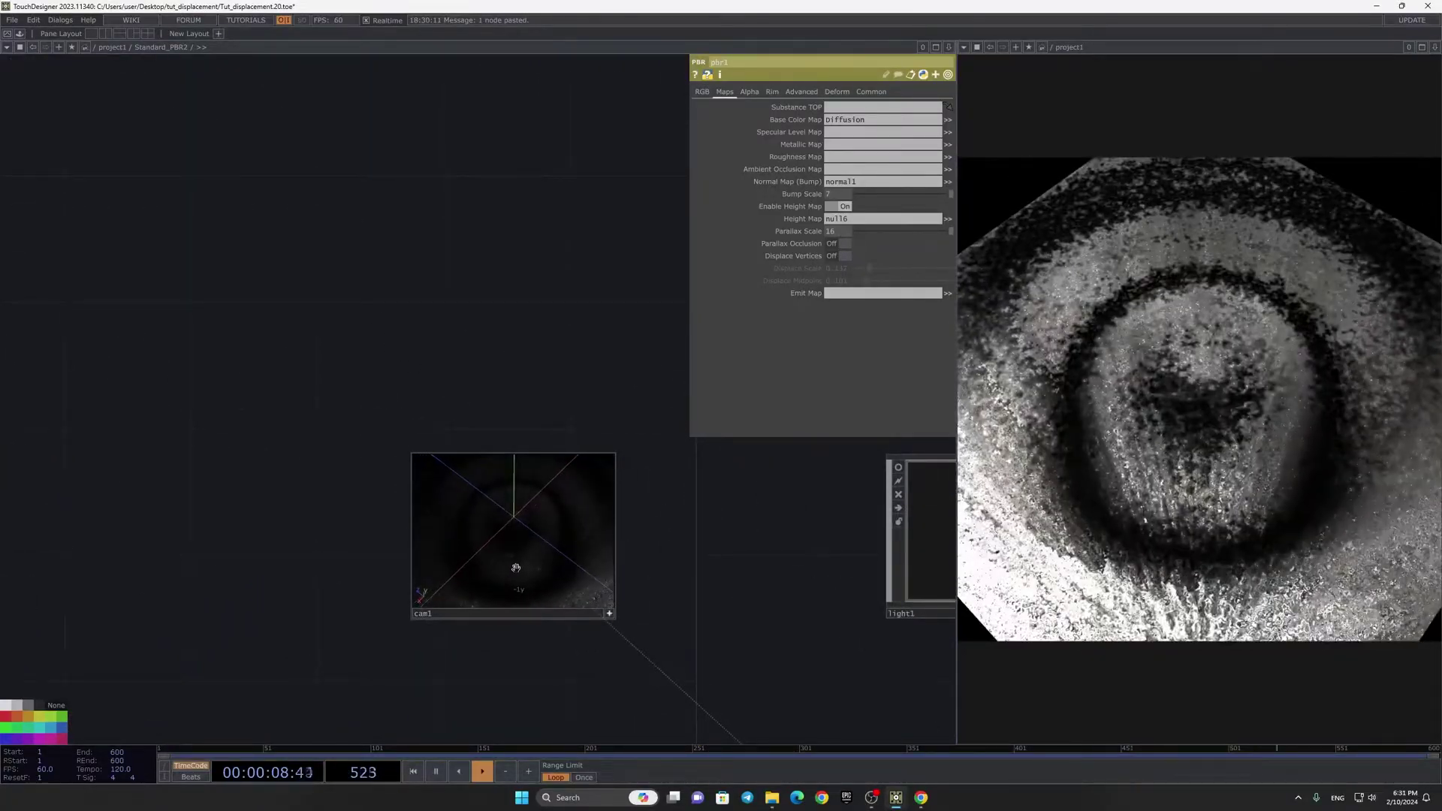
click(610, 614)
Step: Spread the rocks_ground_06_disp_2k source and the noise2 node chain apart to make room between them
drag(674, 504, 596, 394)
scroll(596, 394, down, 6)
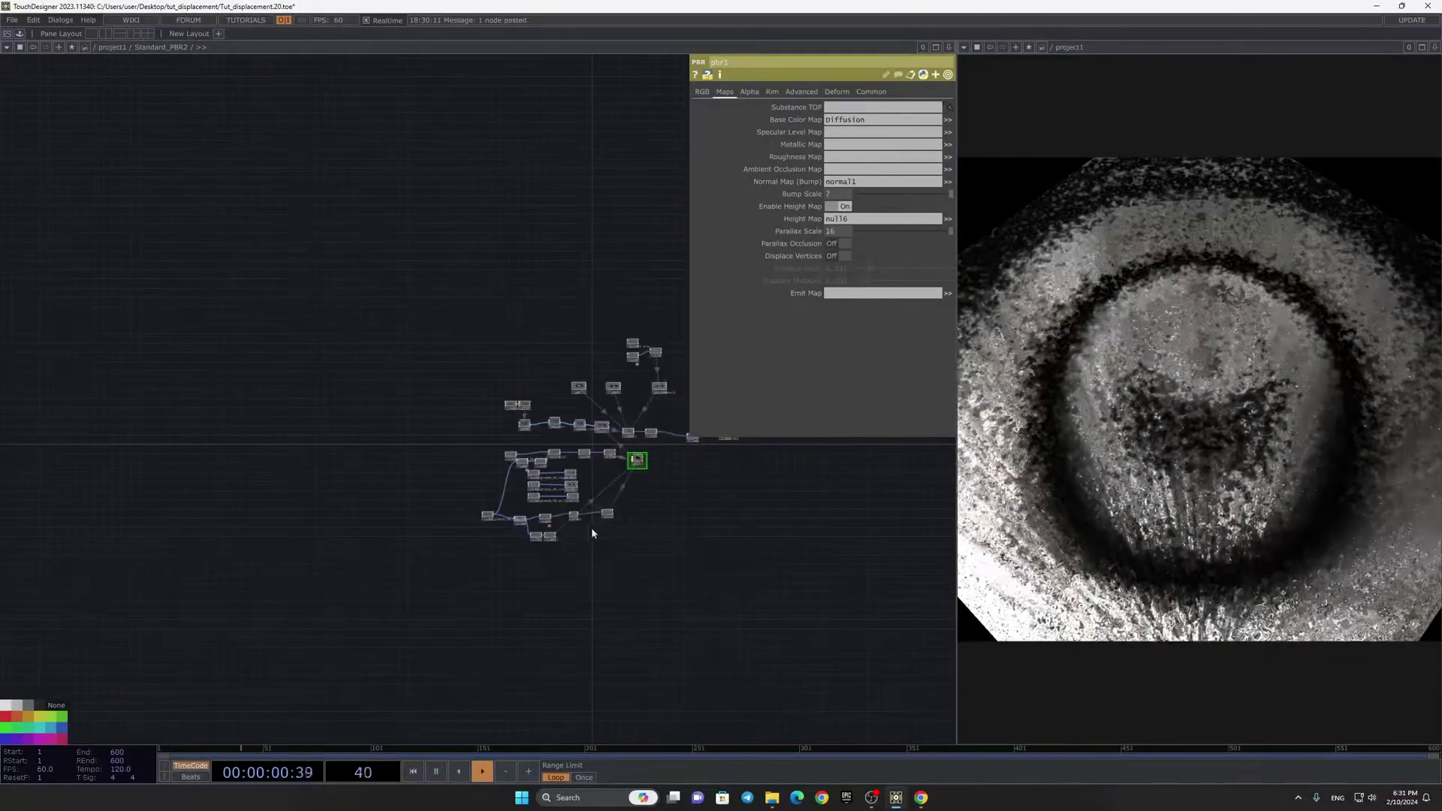
scroll(567, 481, up, 3)
scroll(404, 584, up, 3)
drag(374, 456, 443, 249)
scroll(443, 249, down, 3)
drag(340, 343, 195, 360)
drag(368, 572, 130, 566)
right_drag(246, 558, 554, 299)
drag(565, 319, 637, 467)
drag(637, 467, 909, 601)
key(ctrl+z)
Step: Add a Ramp TOP to the output of rocks_ground_06_disp_2k, placed above the noise2 chain
drag(7, 386, 356, 404)
click(668, 371)
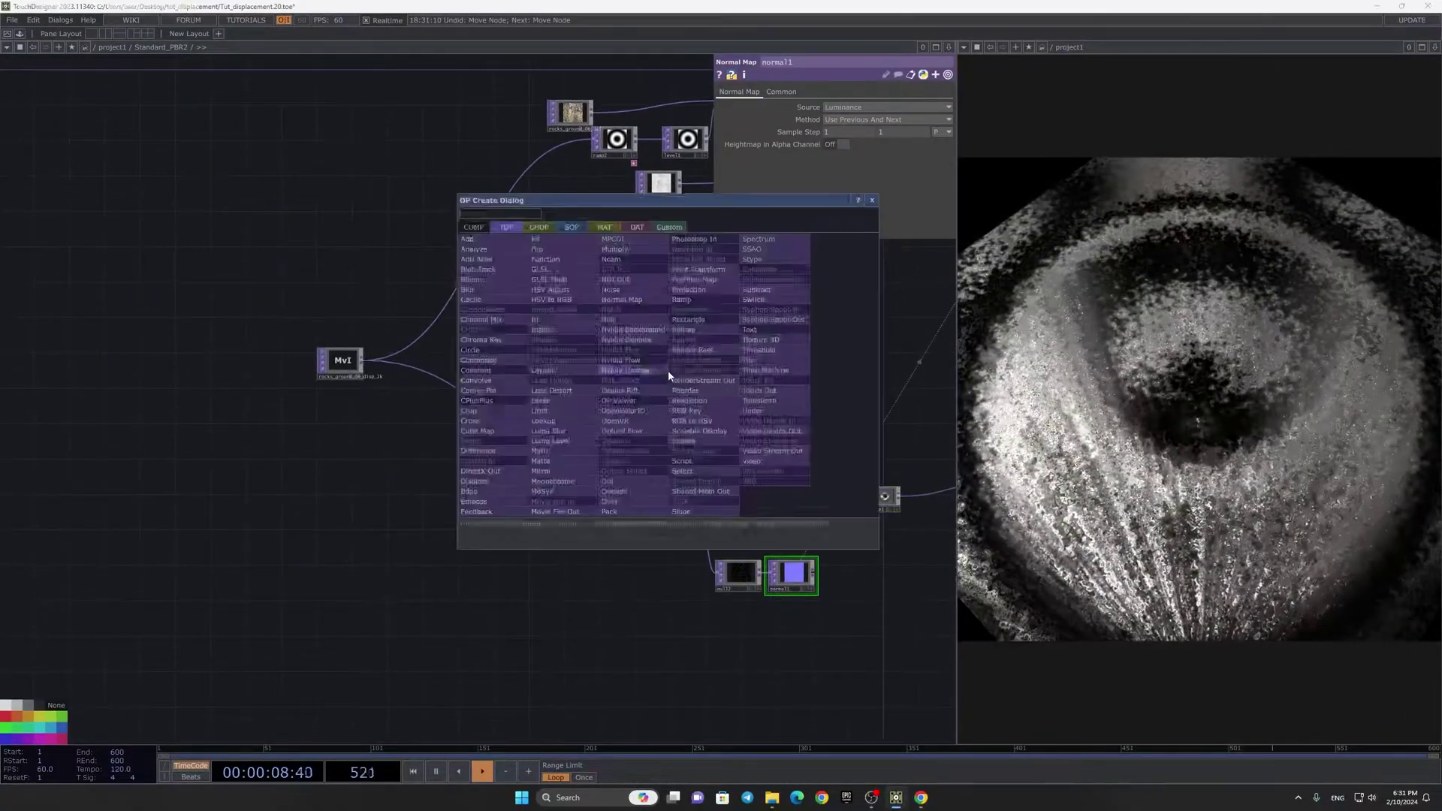
click(672, 283)
click(649, 409)
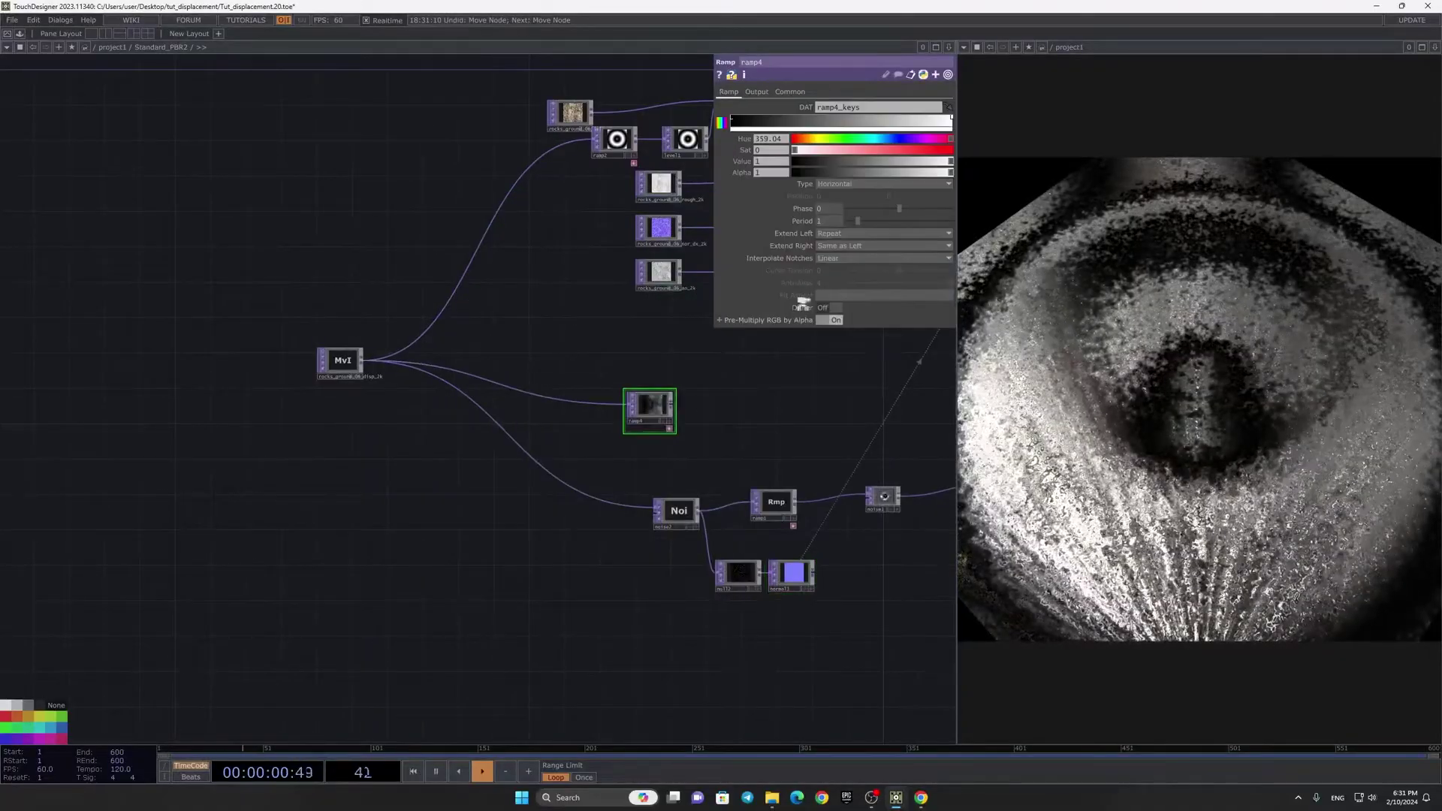
Step: Set ramp4 to the Circular type with Mirror extension and Ease-in, Ease-out notch interpolation
scroll(801, 312, up, 4)
click(845, 230)
click(832, 233)
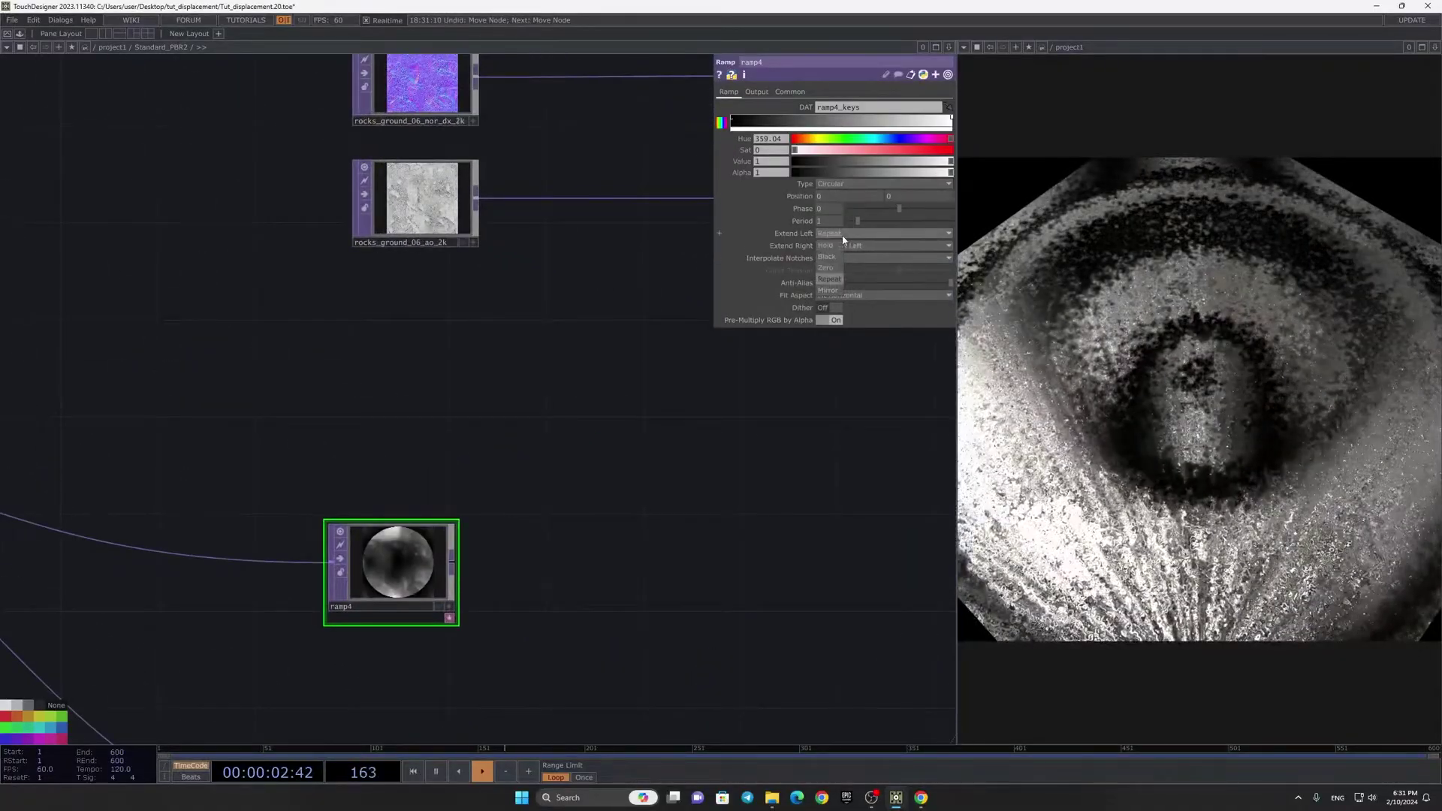
click(835, 258)
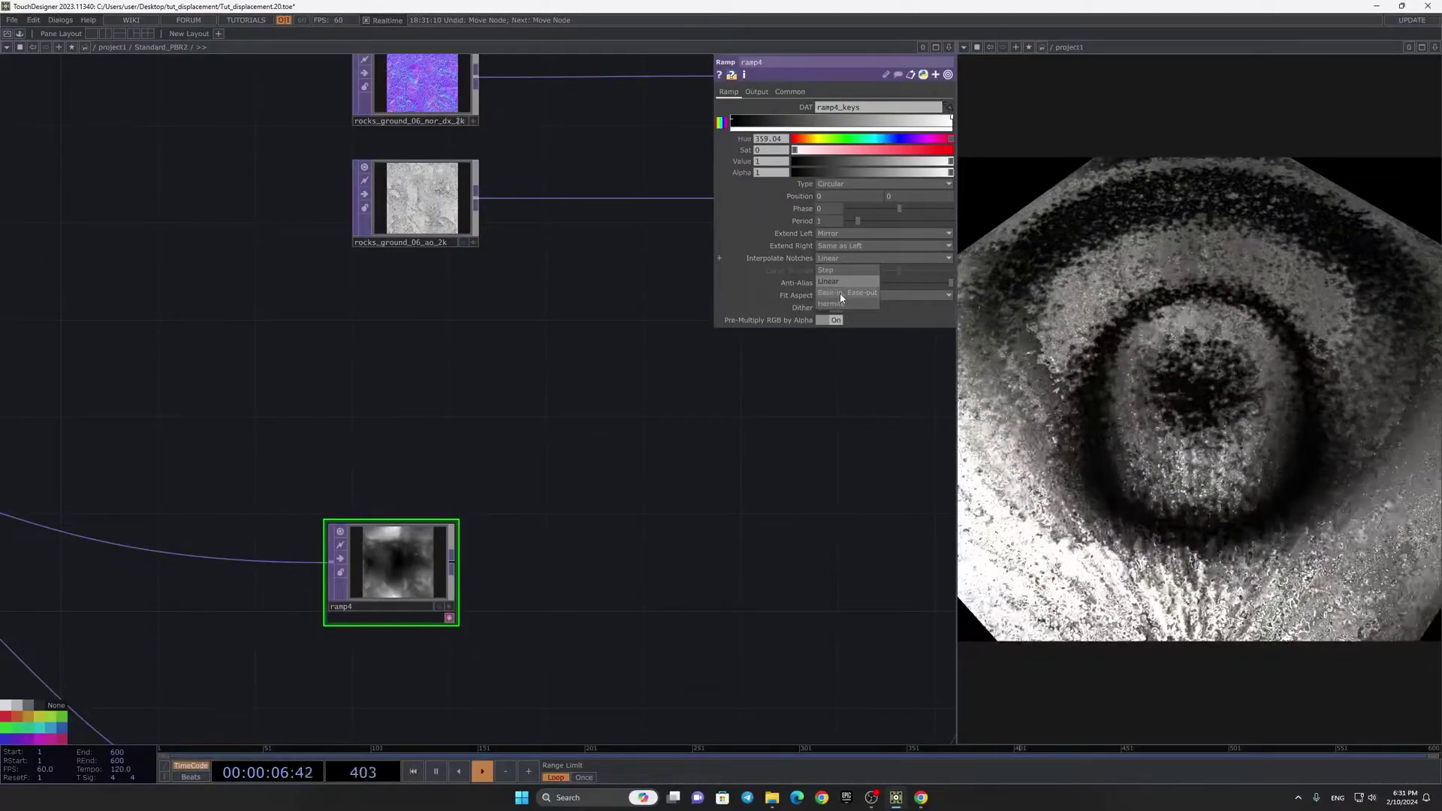
click(841, 293)
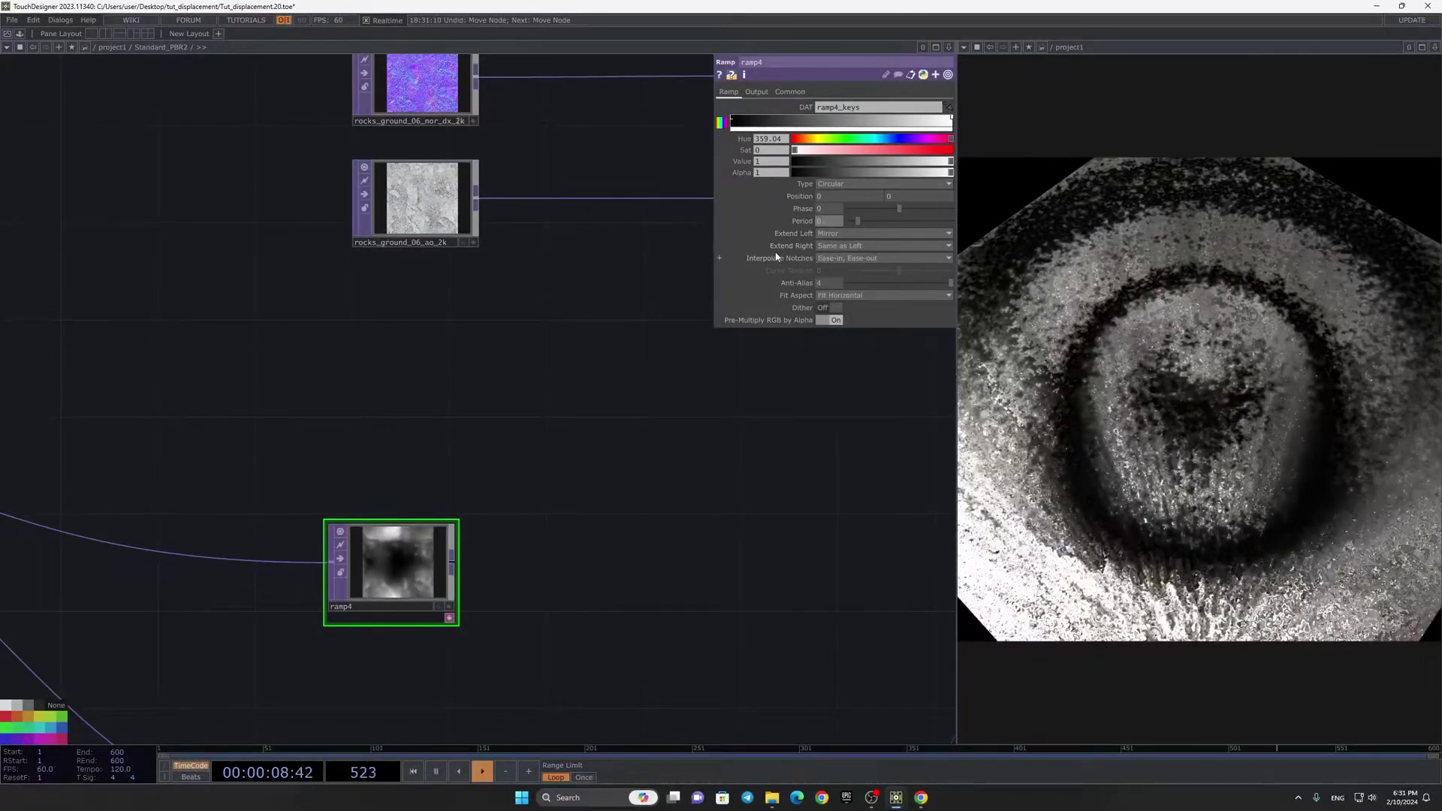
Step: Give ramp4 a period of 0.25 with an absTime.seconds phase, and combine it with its input as Set Resolution Only
key(Return)
text(absTime.sec)
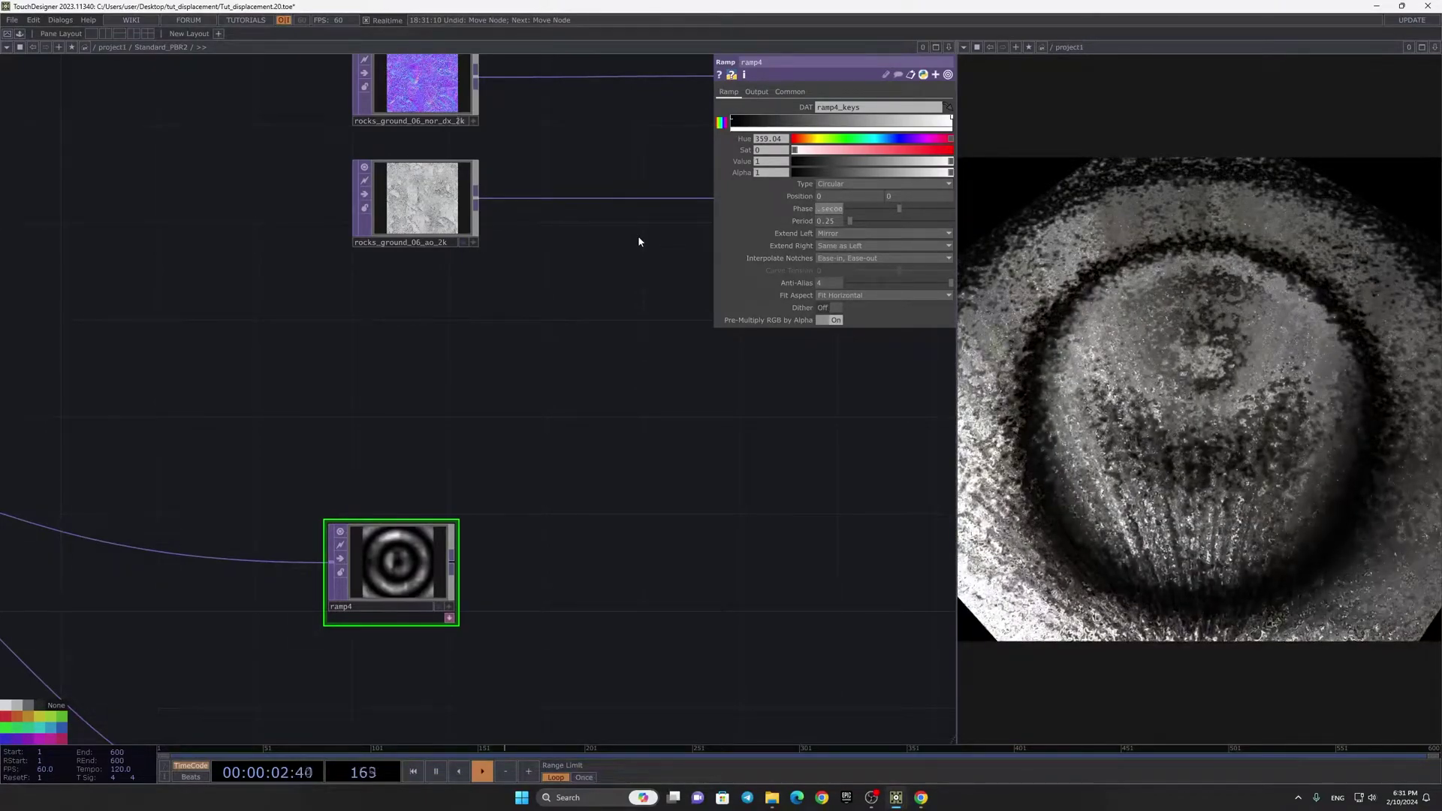
key(Return)
click(756, 92)
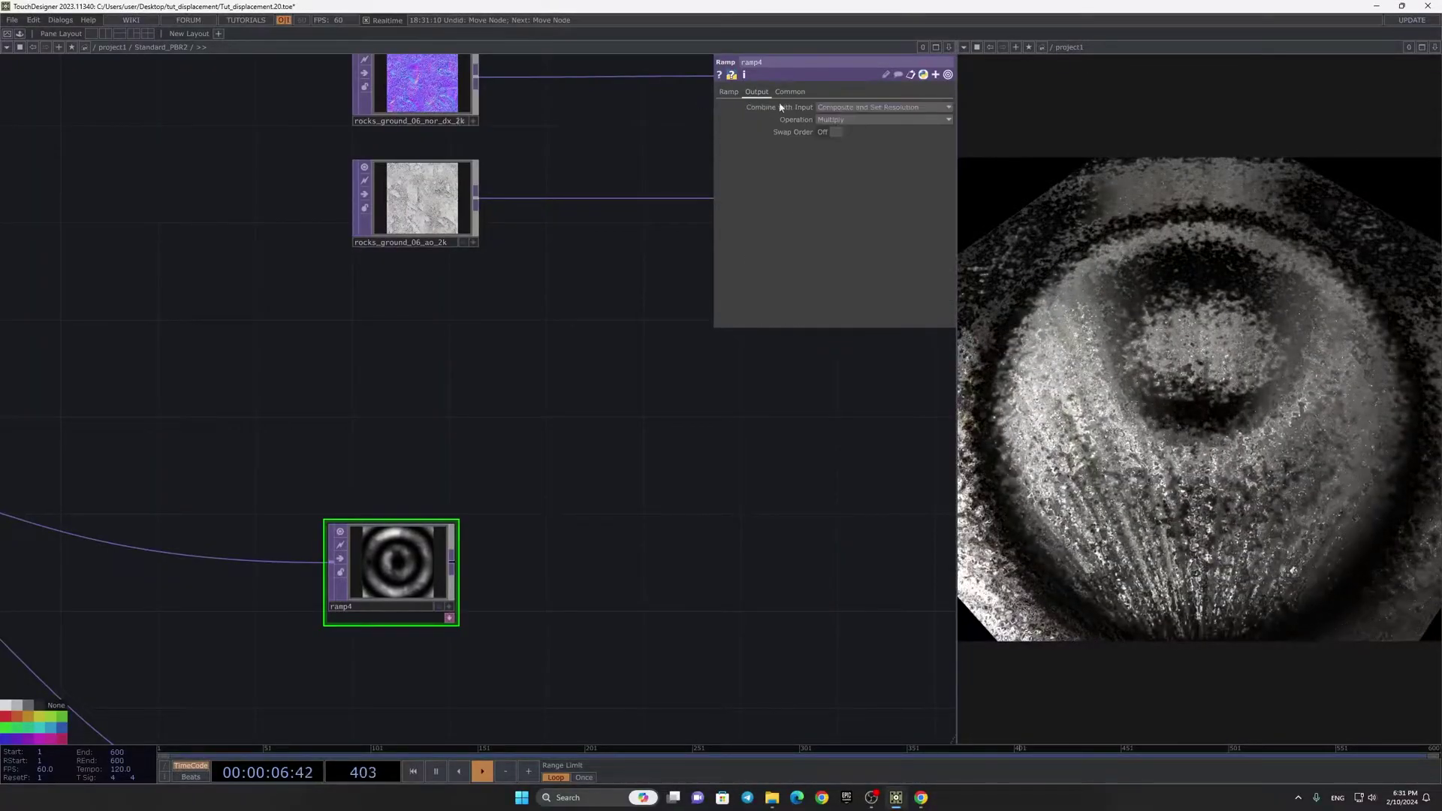
click(844, 119)
Step: Add a Null TOP to the output of ramp4 and place it far along the chain, above null6
click(451, 563)
key(Tab)
click(743, 532)
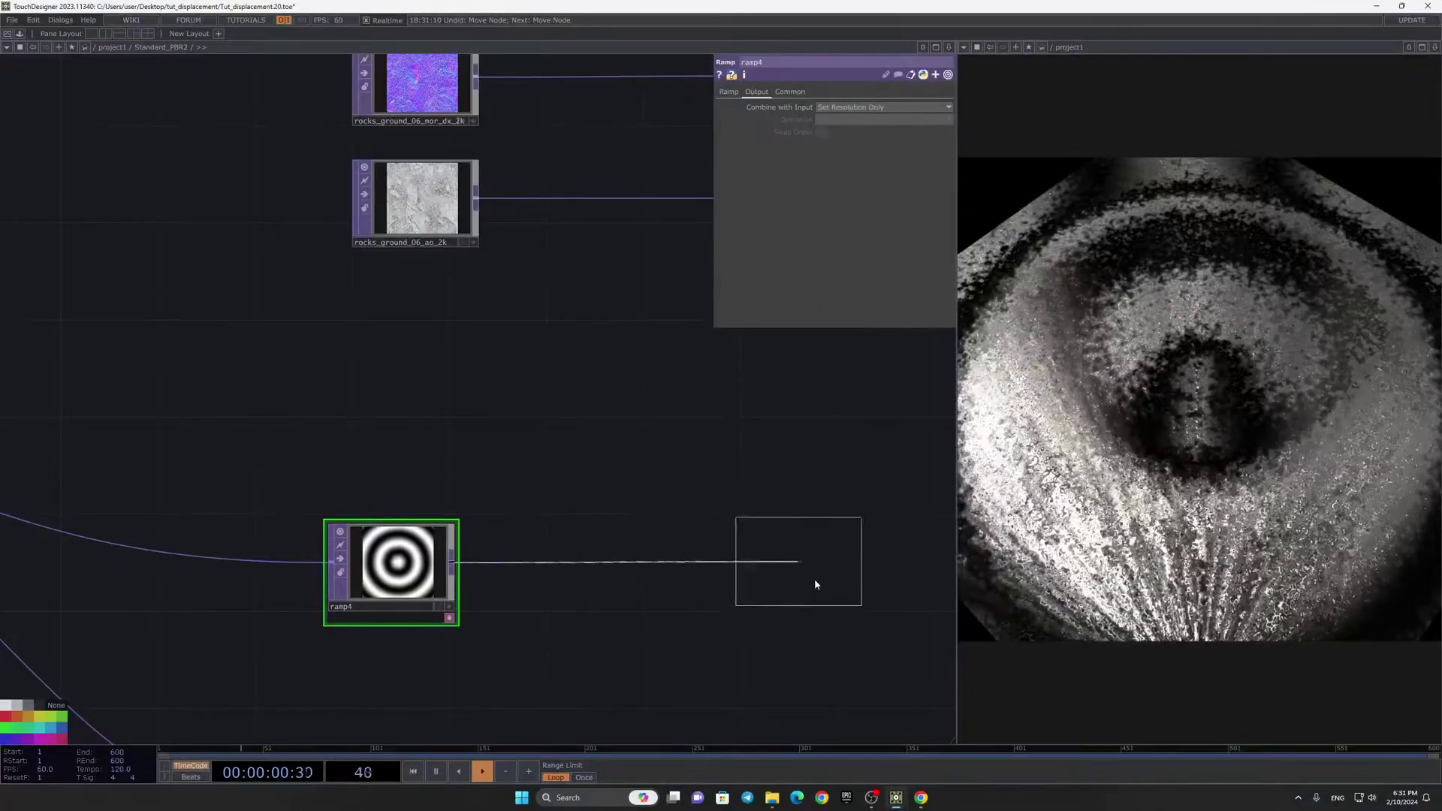
click(838, 615)
drag(455, 671, 208, 636)
scroll(207, 635, down, 3)
drag(323, 579, 662, 575)
Step: Branch a Normal Map TOP off the ramp's Null, placed slightly below it
right_click(644, 576)
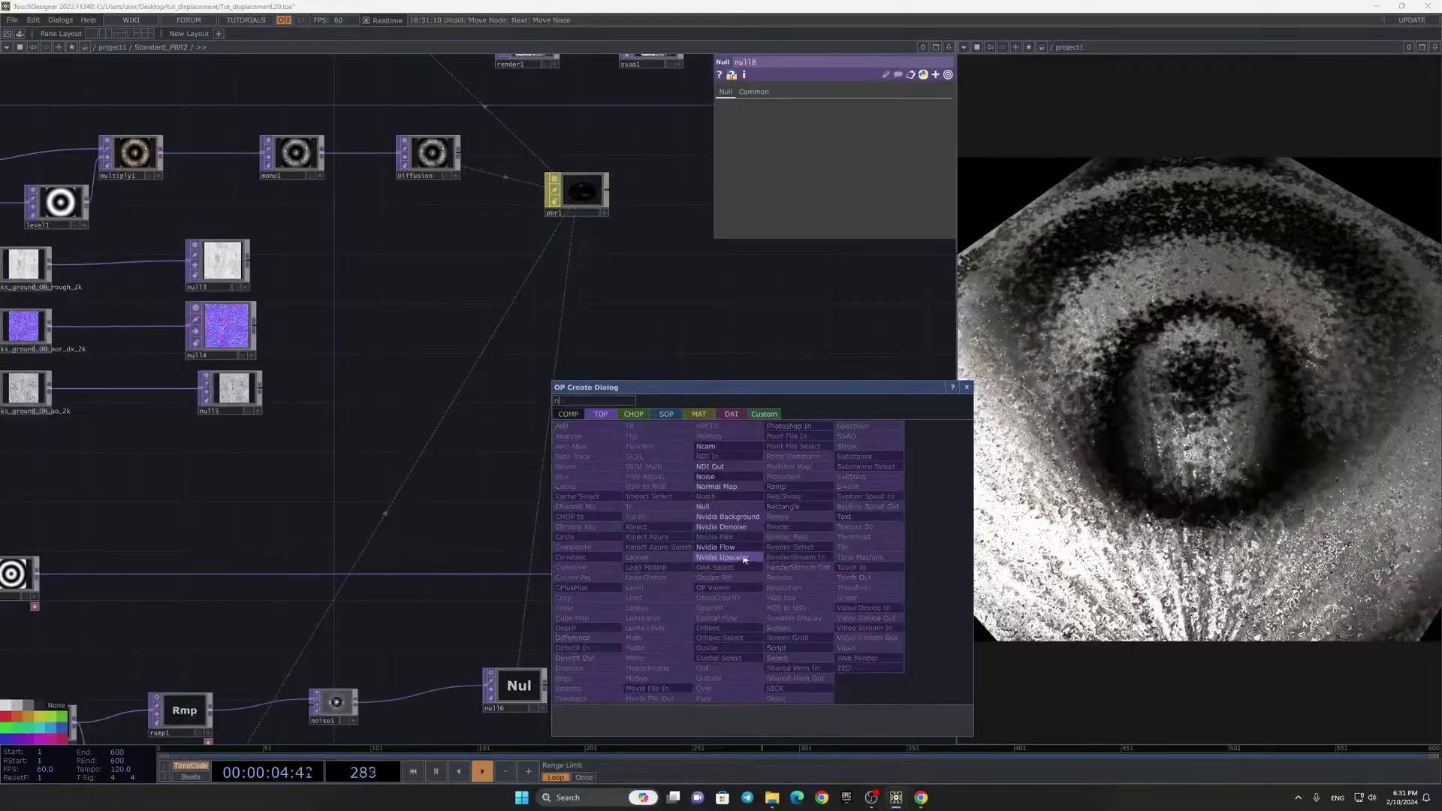
click(715, 518)
click(736, 628)
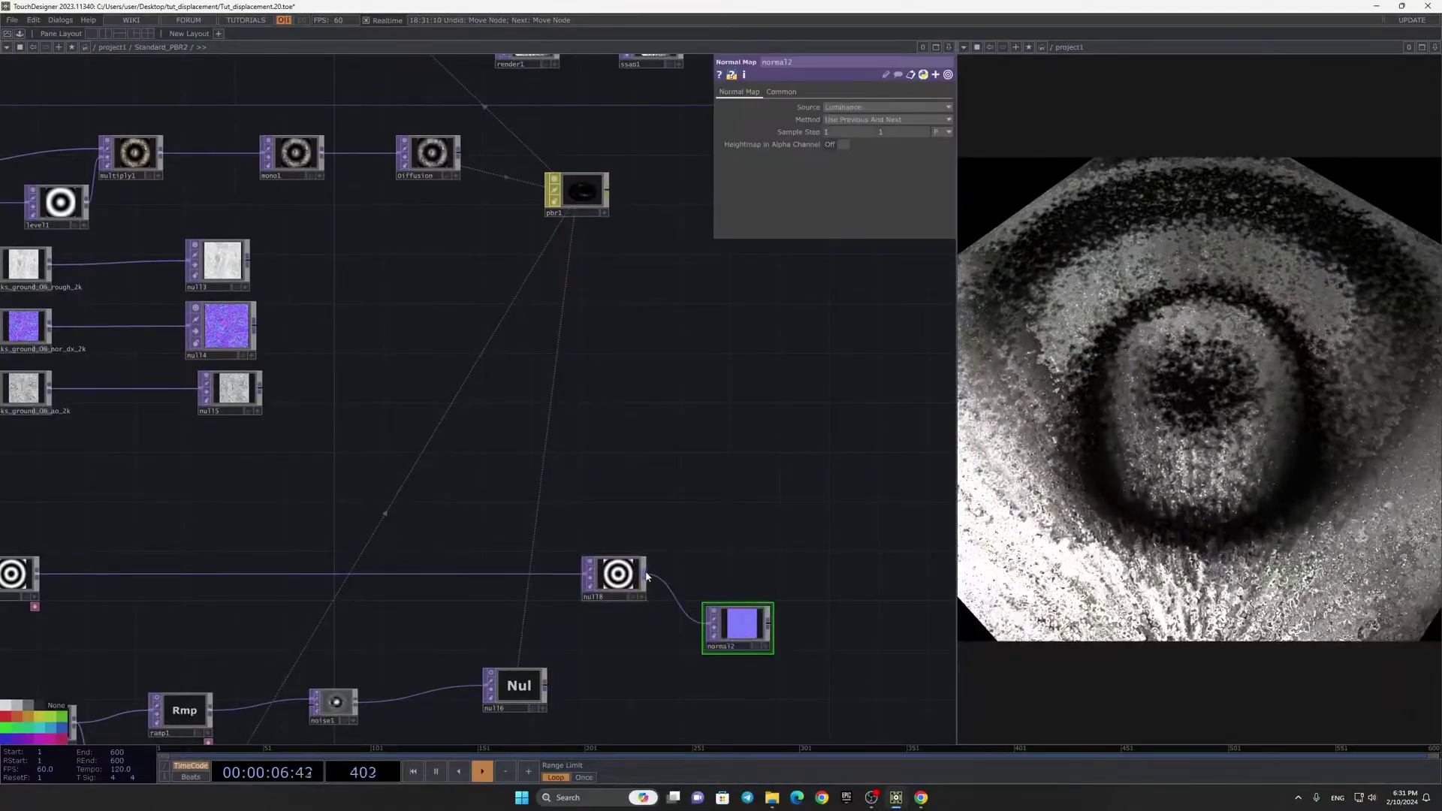
Step: Branch a second Null TOP off the ramp's Null, above the Normal Map node, and rename it Height
right_click(645, 576)
text(n)
click(655, 434)
click(750, 454)
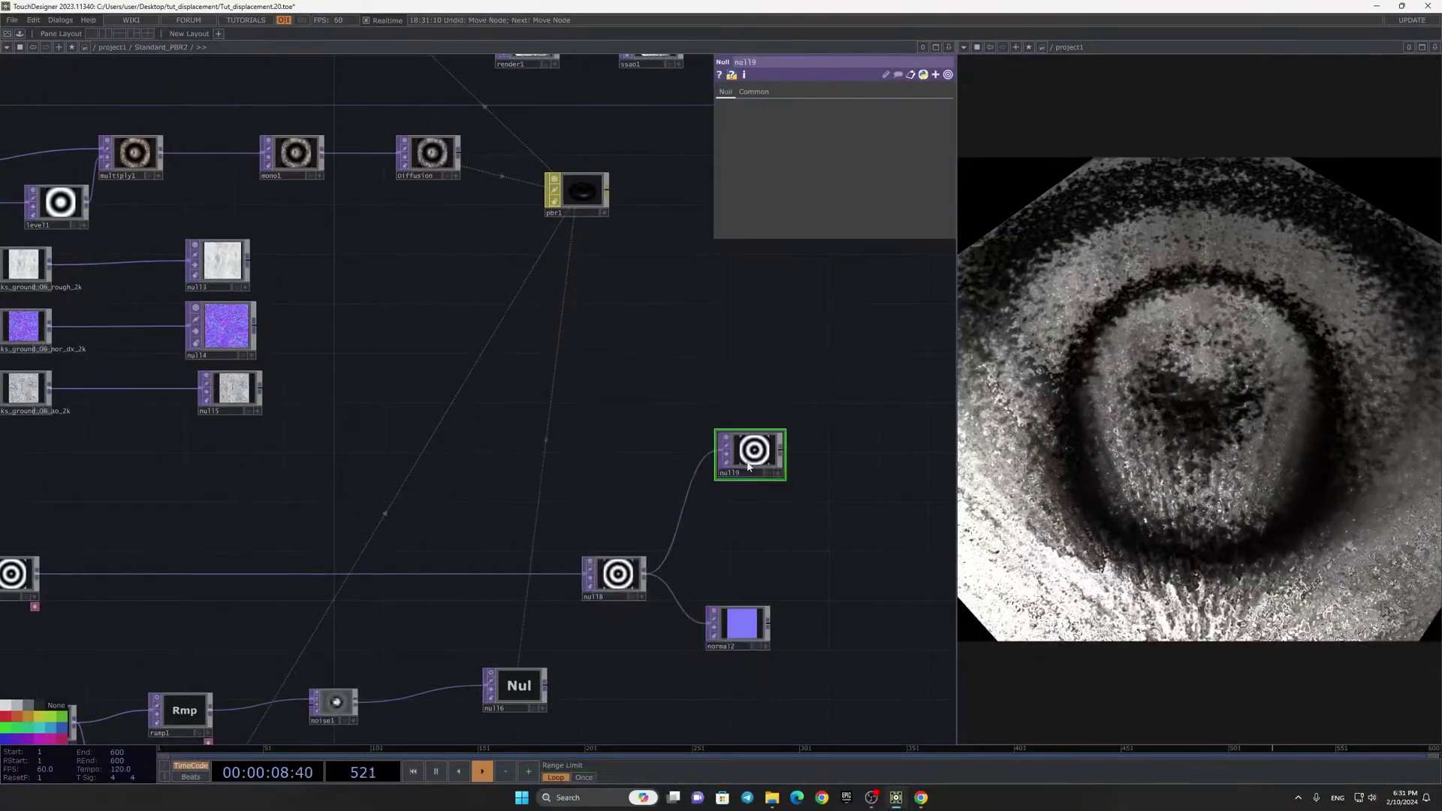
click(563, 182)
drag(496, 356, 336, 496)
scroll(705, 480, up, 5)
drag(638, 601, 624, 409)
click(428, 548)
text(Height)
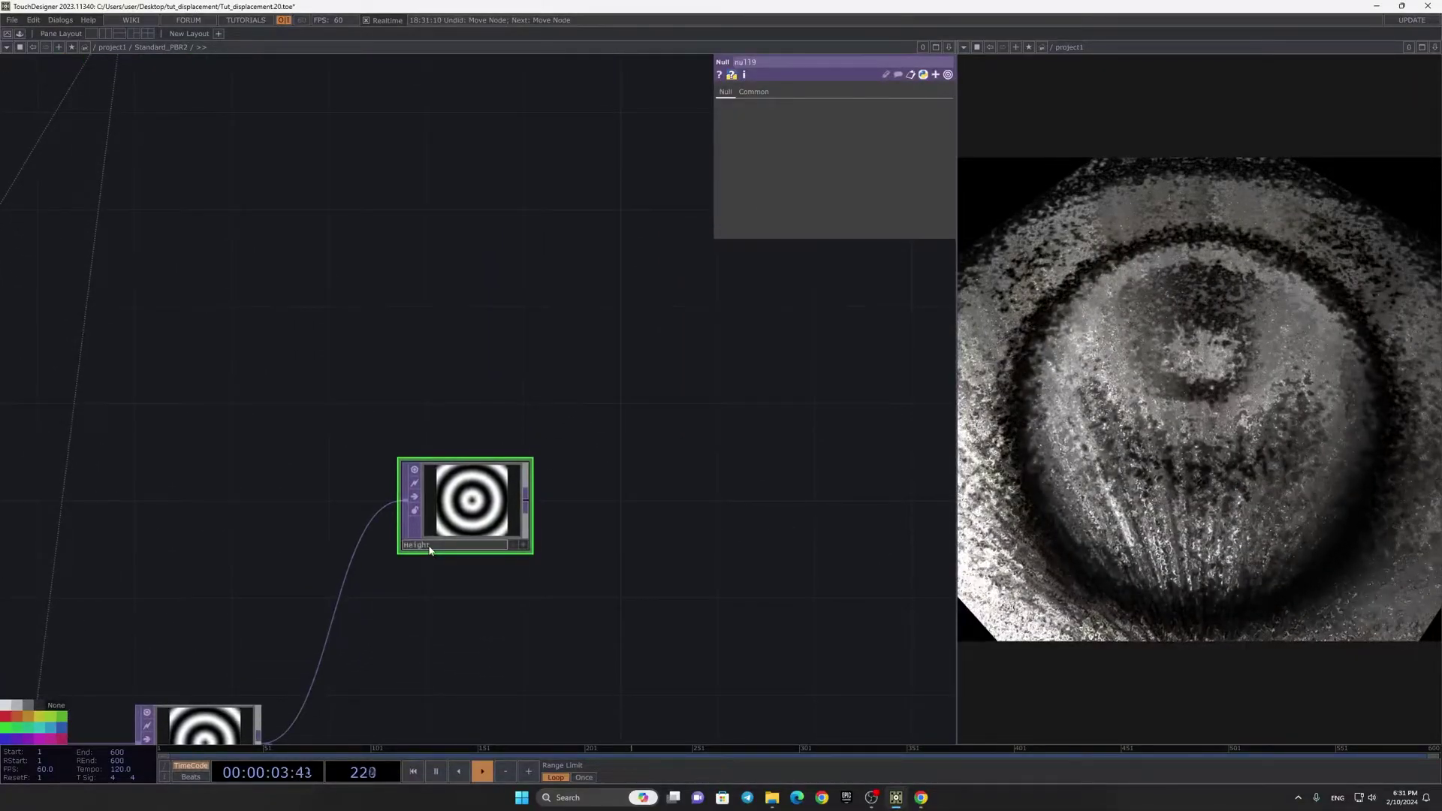
key(Return)
Step: Assign the Height node as the Base Color Map of the pbr1 material
scroll(637, 611, down, 3)
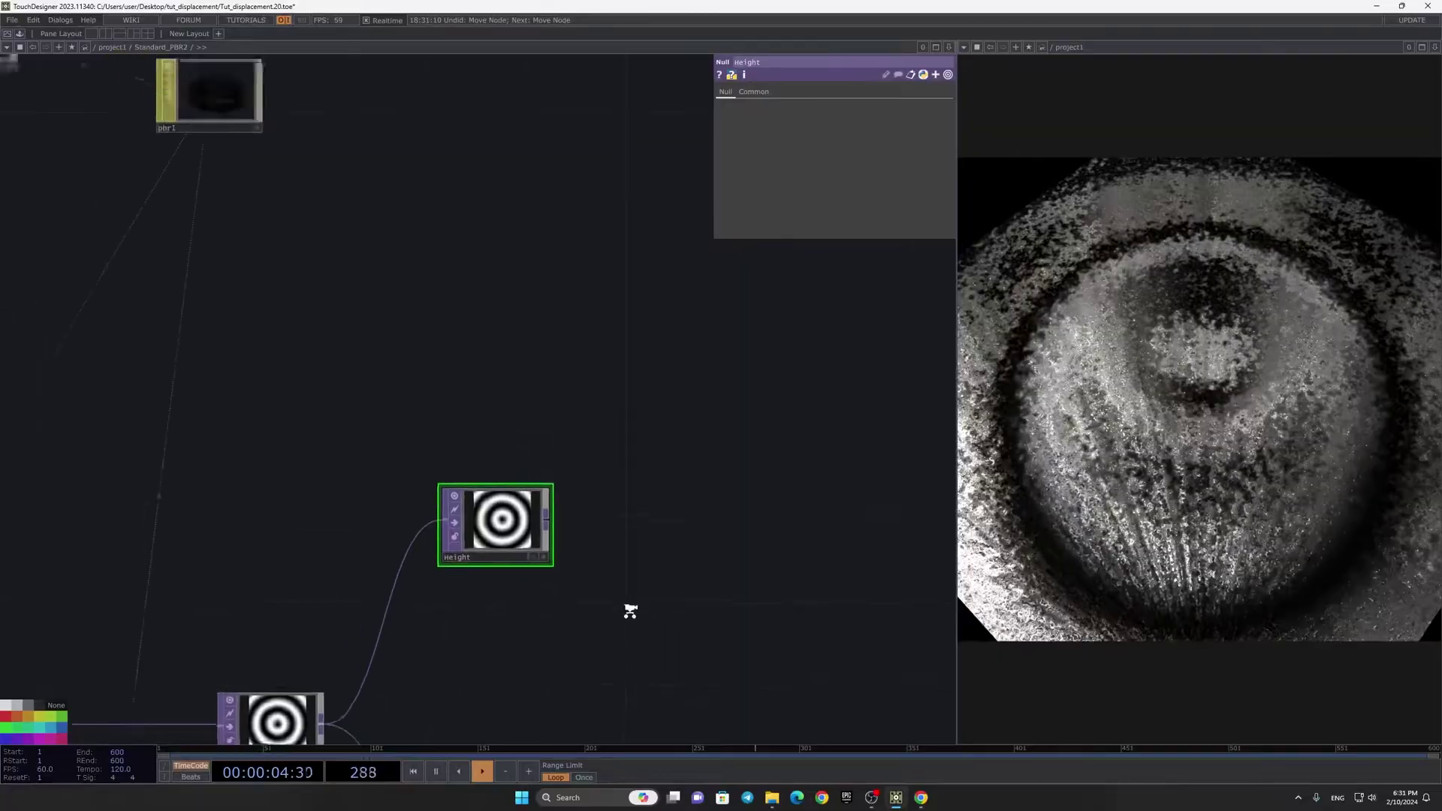
click(255, 180)
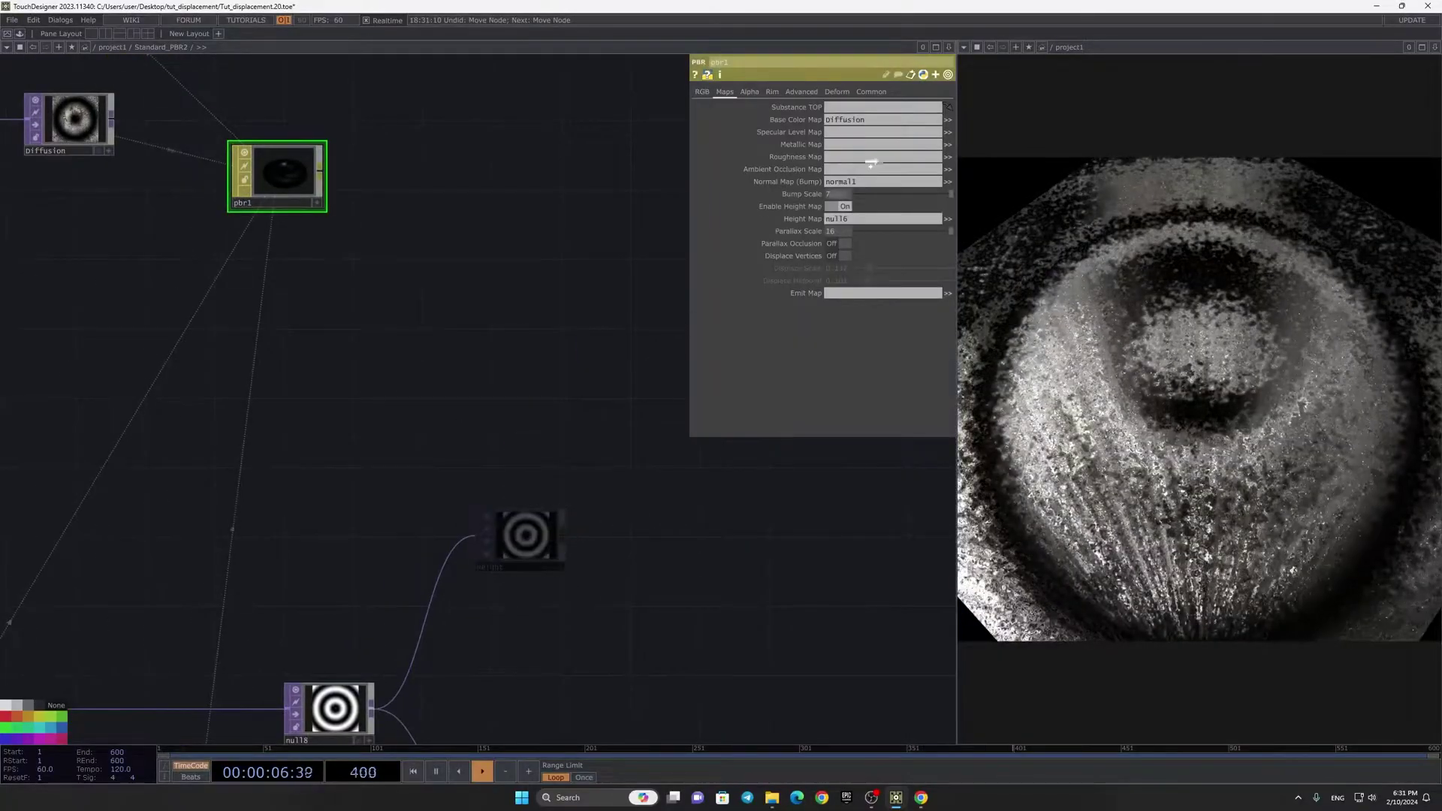
drag(867, 125, 868, 123)
drag(636, 417, 581, 148)
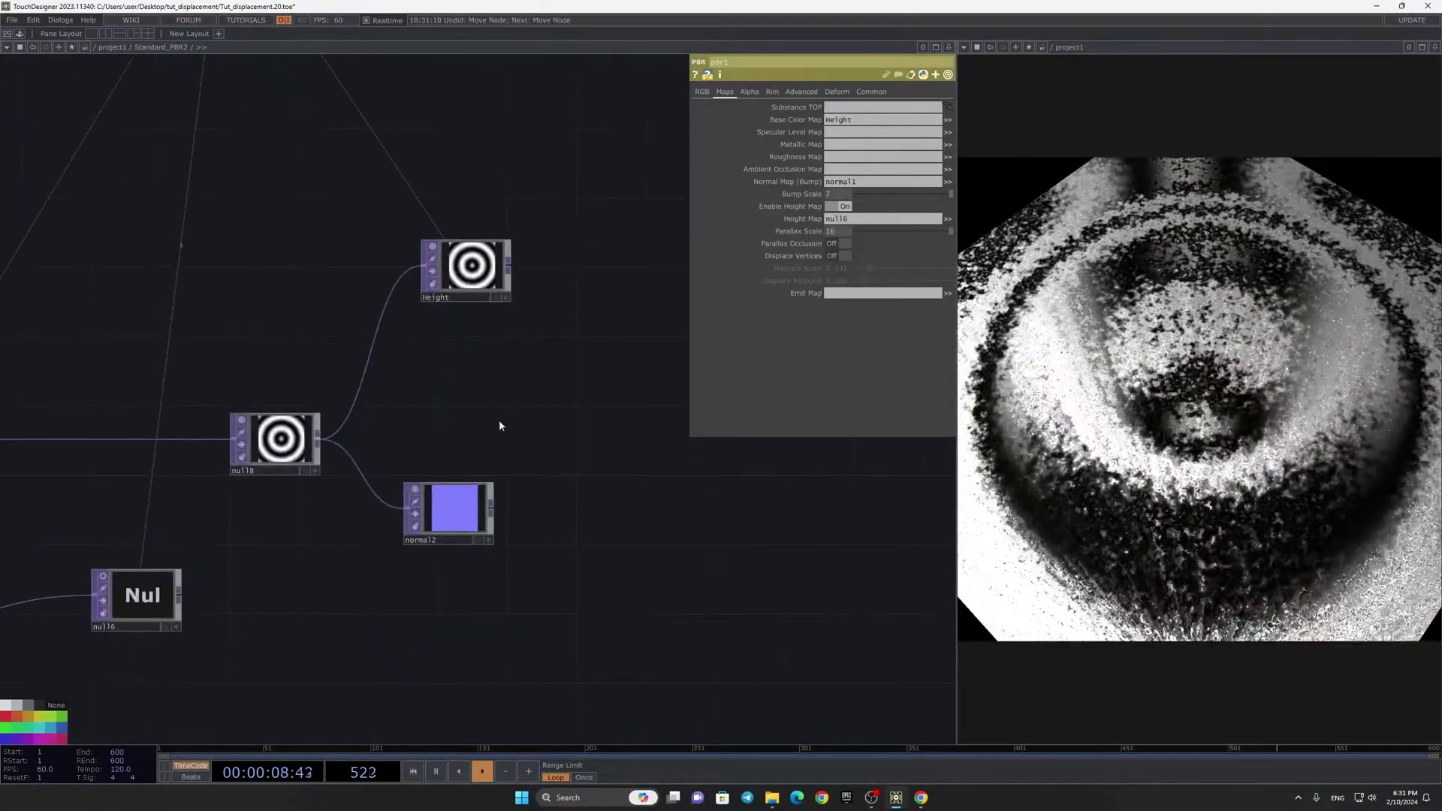
Step: Assign the Height node to the pbr1 material's Height Map and the normal2 node to its Normal Map
drag(472, 270, 882, 218)
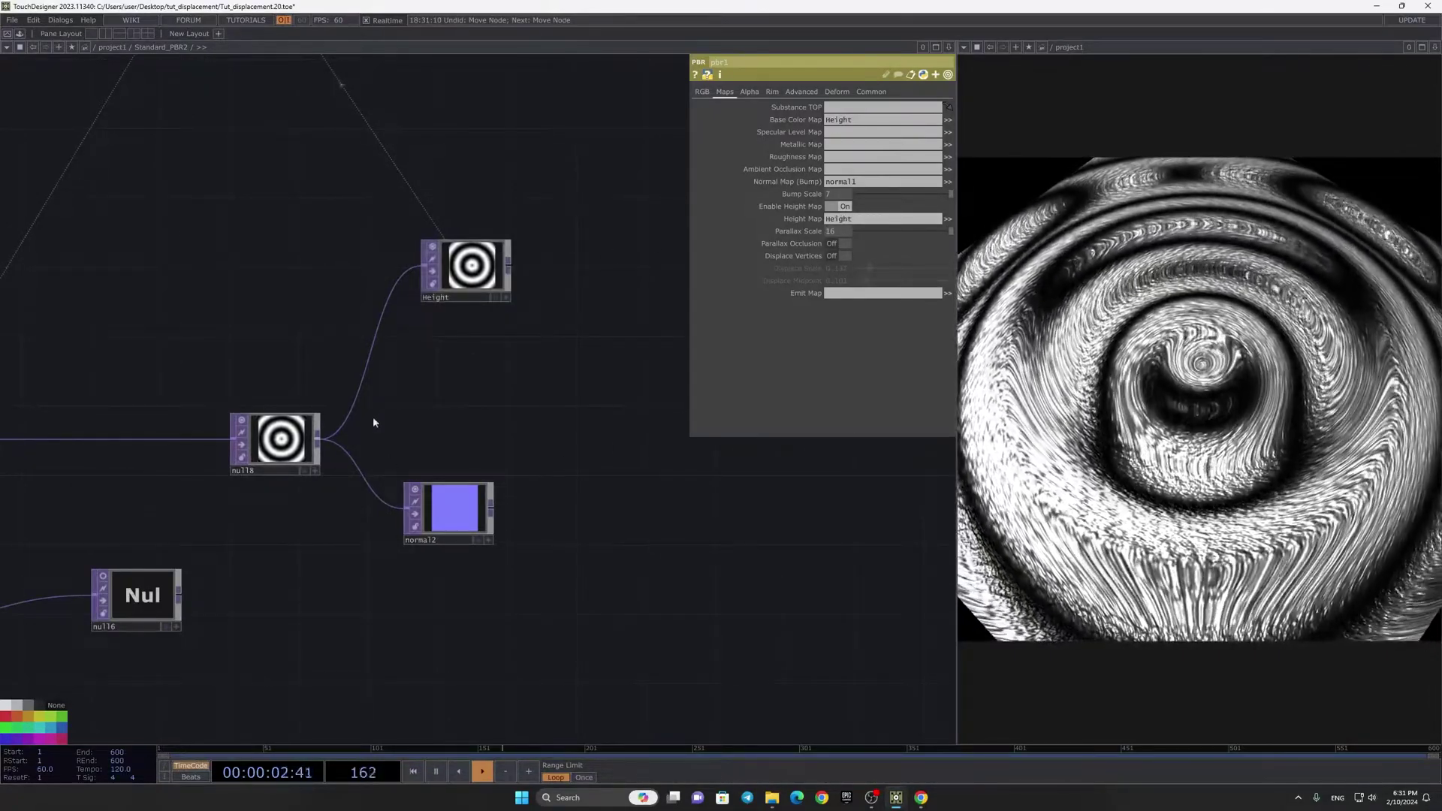
drag(464, 518, 847, 181)
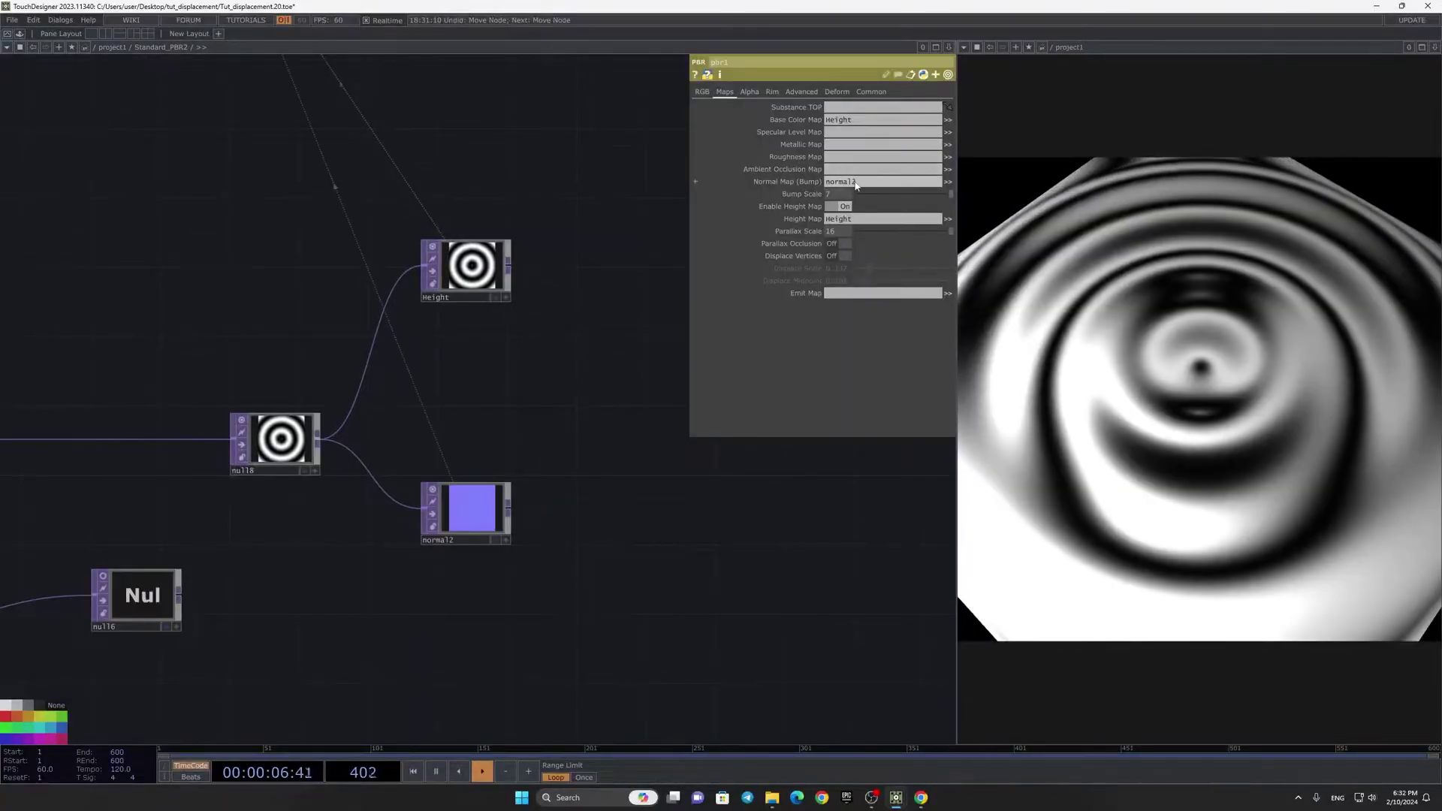
scroll(501, 385, down, 2)
scroll(537, 611, up, 4)
drag(614, 630, 662, 653)
scroll(652, 643, down, 3)
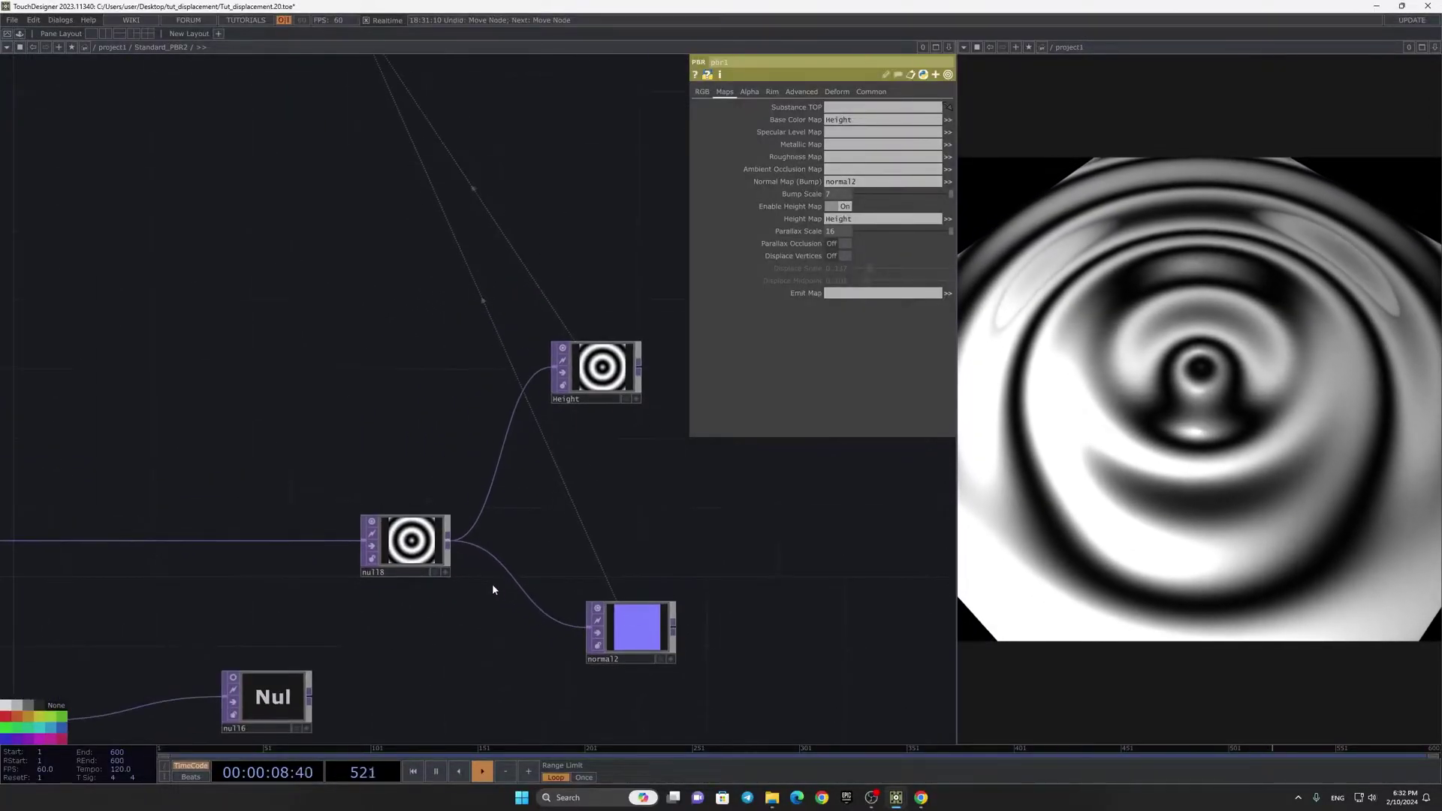
Step: Try enabling Parallax Occlusion for the height map on the pbr1 material
drag(483, 397, 486, 412)
scroll(486, 412, down, 3)
drag(502, 507, 539, 548)
drag(421, 579, 623, 527)
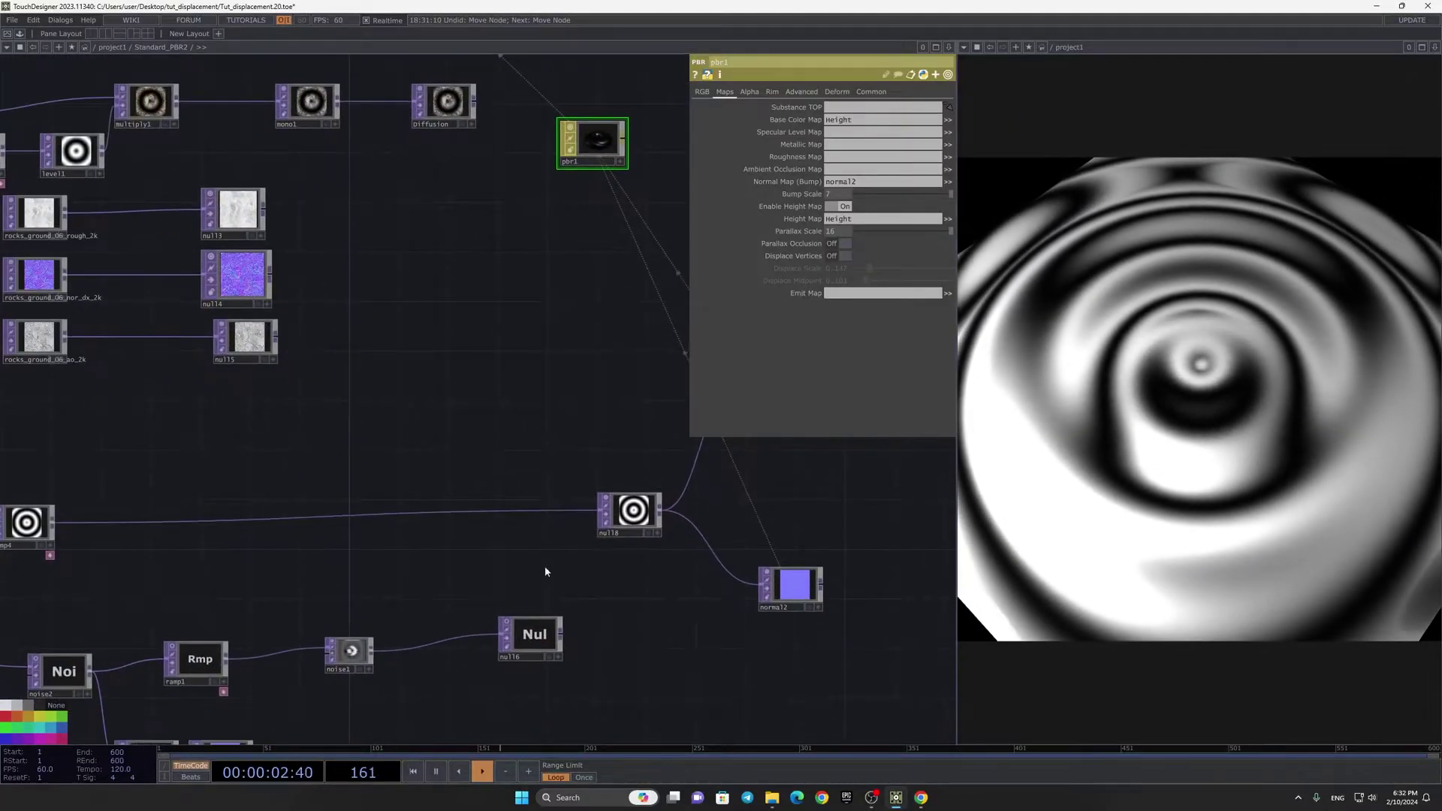
drag(543, 565, 571, 563)
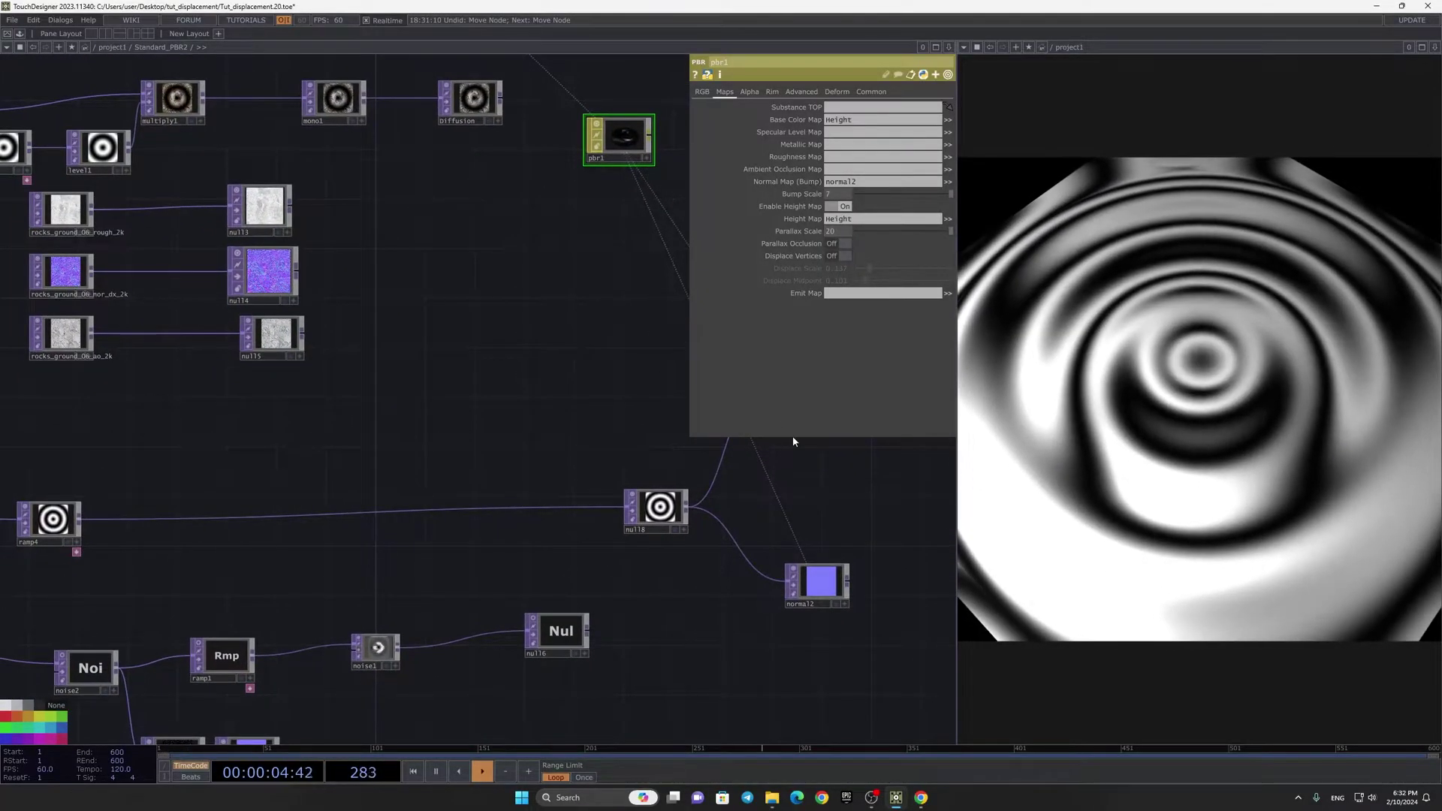
scroll(792, 442, up, 2)
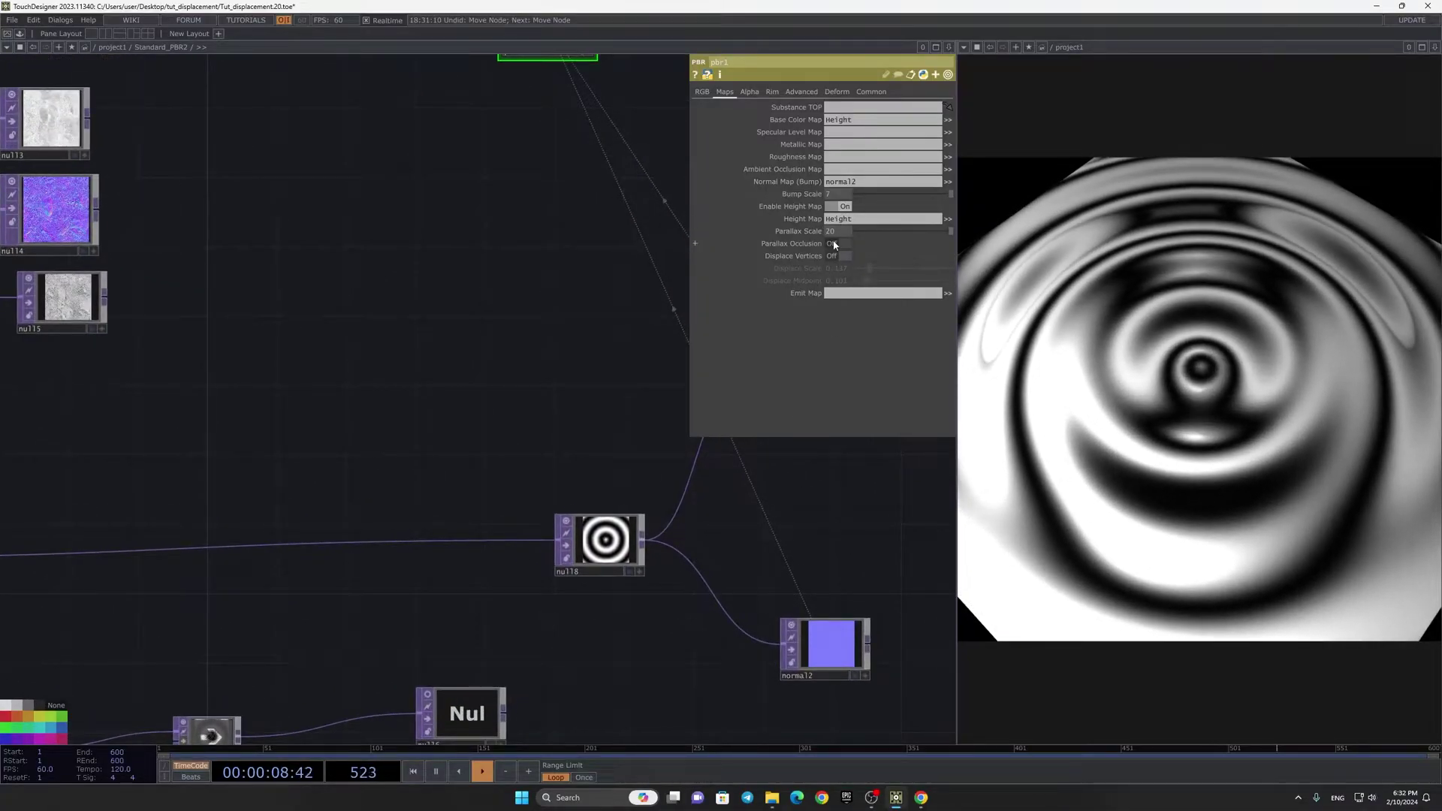
click(838, 243)
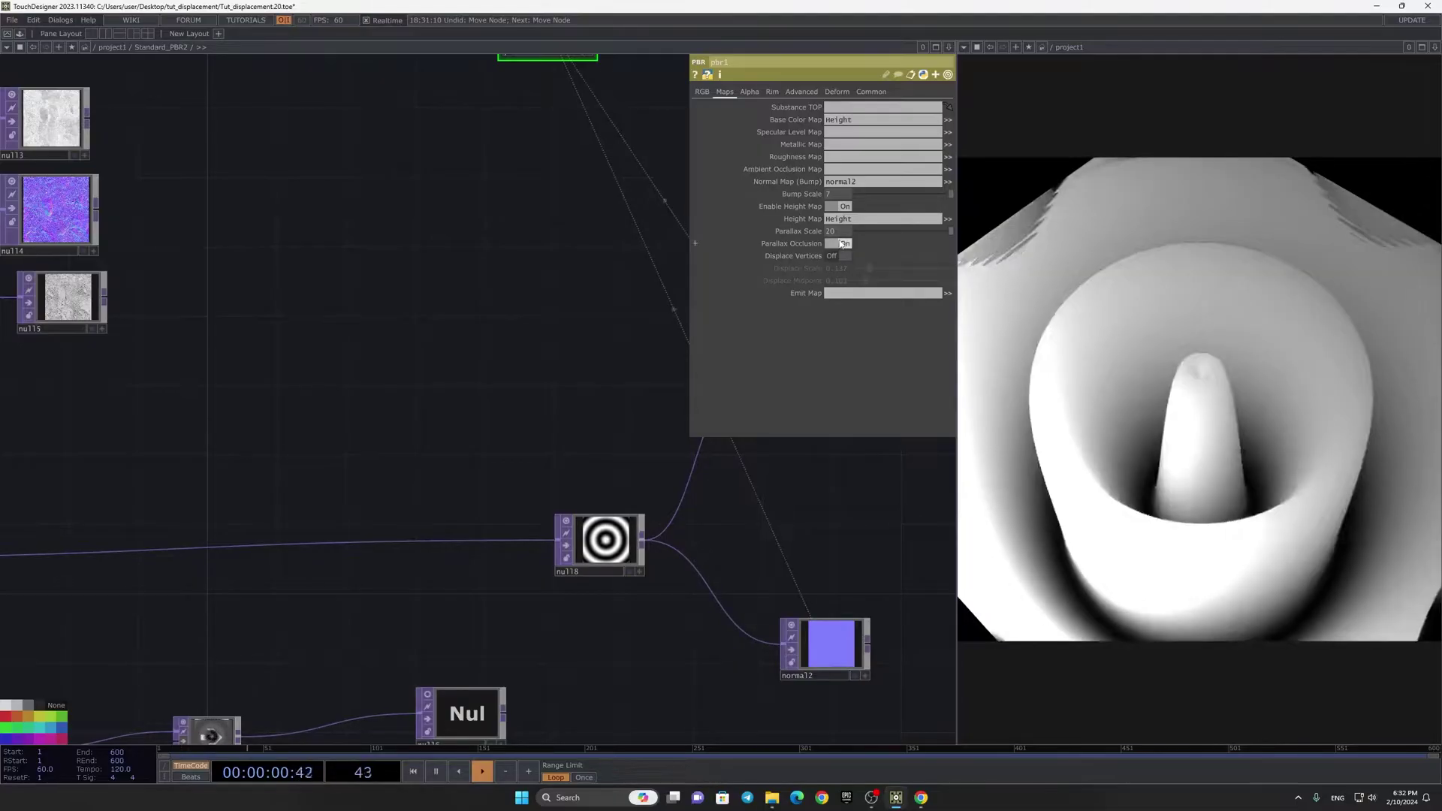
Step: Move the noise2-to-null6 chain, together with null2 and normal1, further below the wire between ramp4 and null8
scroll(732, 441, down, 5)
drag(240, 478, 200, 483)
scroll(421, 458, up, 2)
drag(399, 498, 470, 333)
right_drag(354, 634, 863, 416)
drag(828, 453, 803, 601)
Step: Insert a Level TOP on the wire between ramp4 and null8
right_click(499, 308)
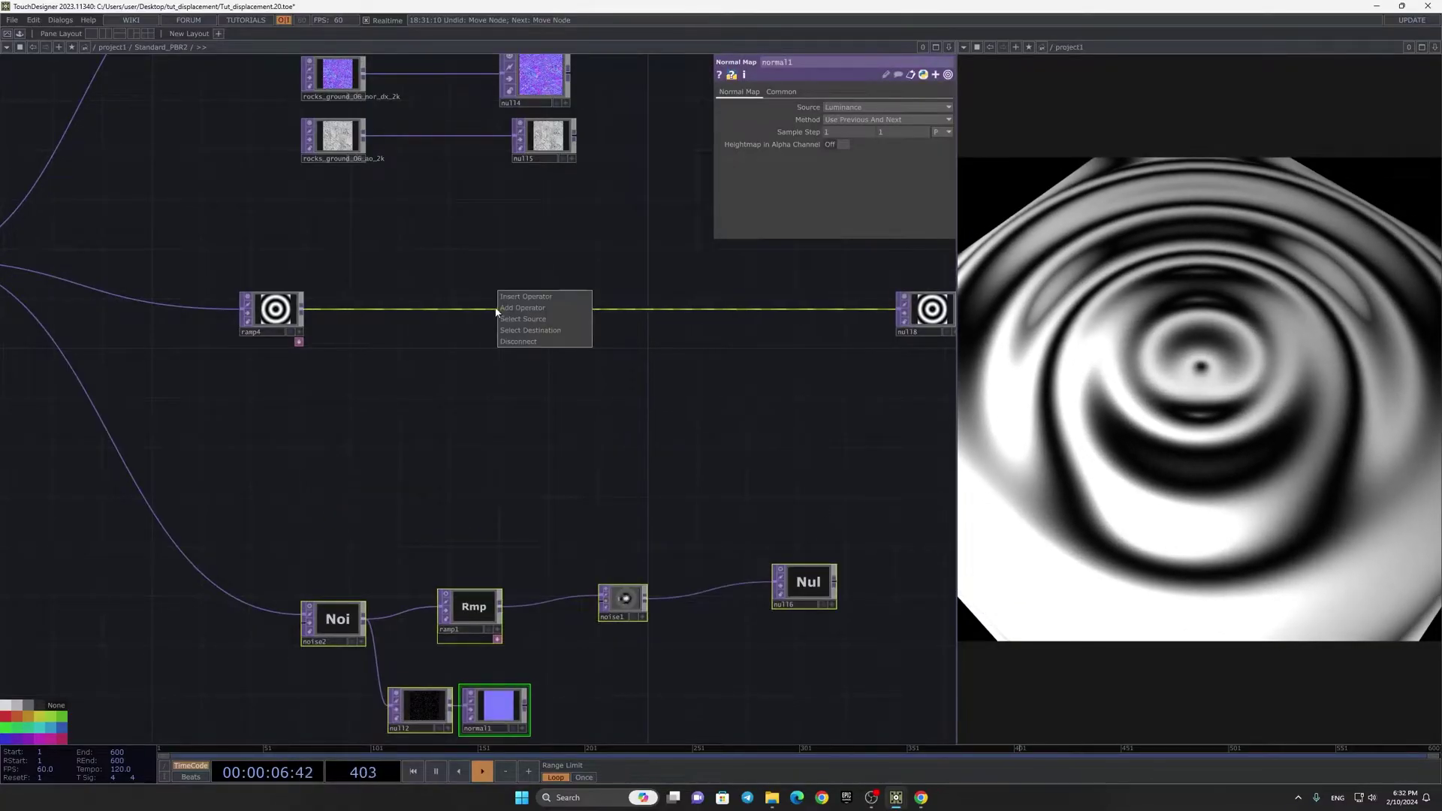
click(525, 297)
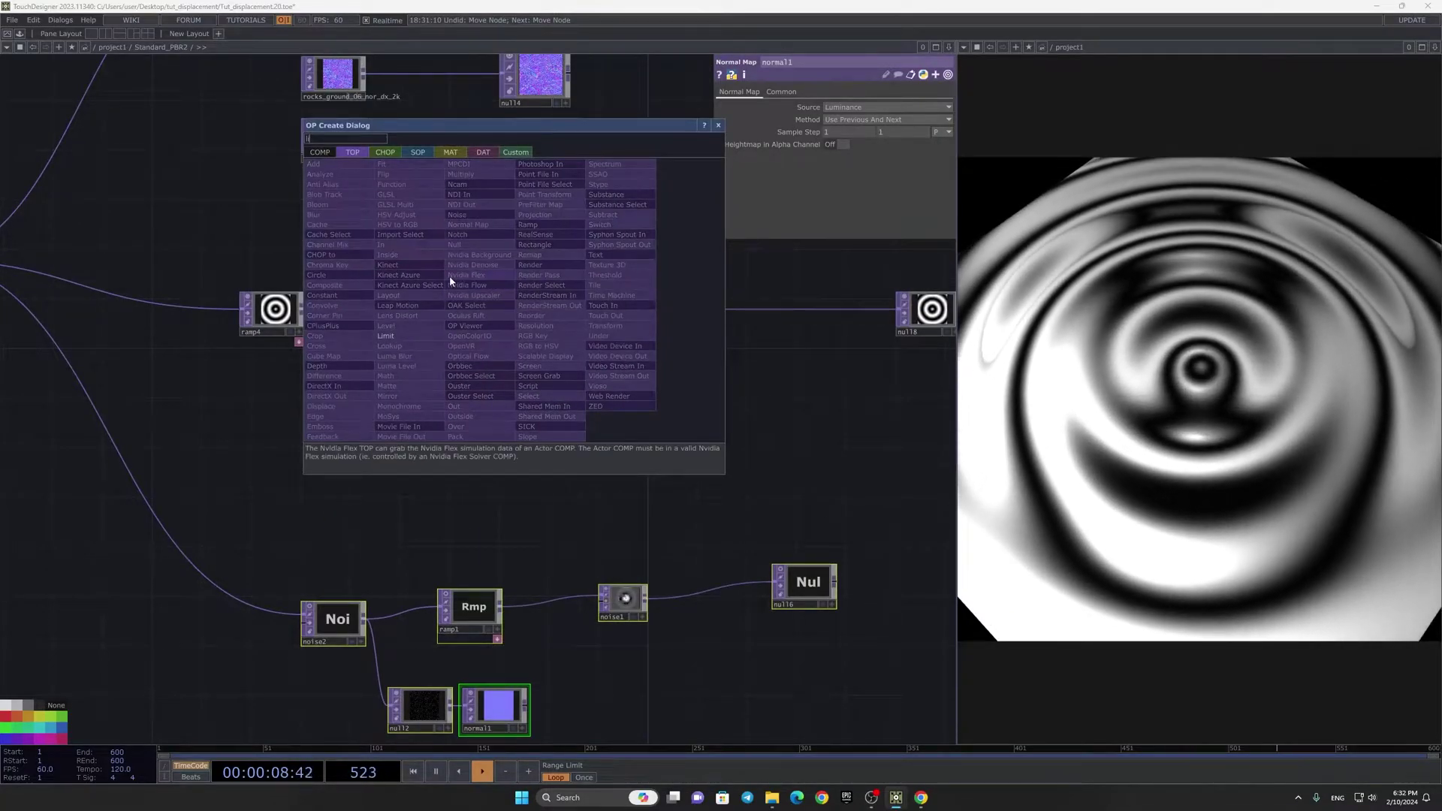
click(386, 335)
click(430, 307)
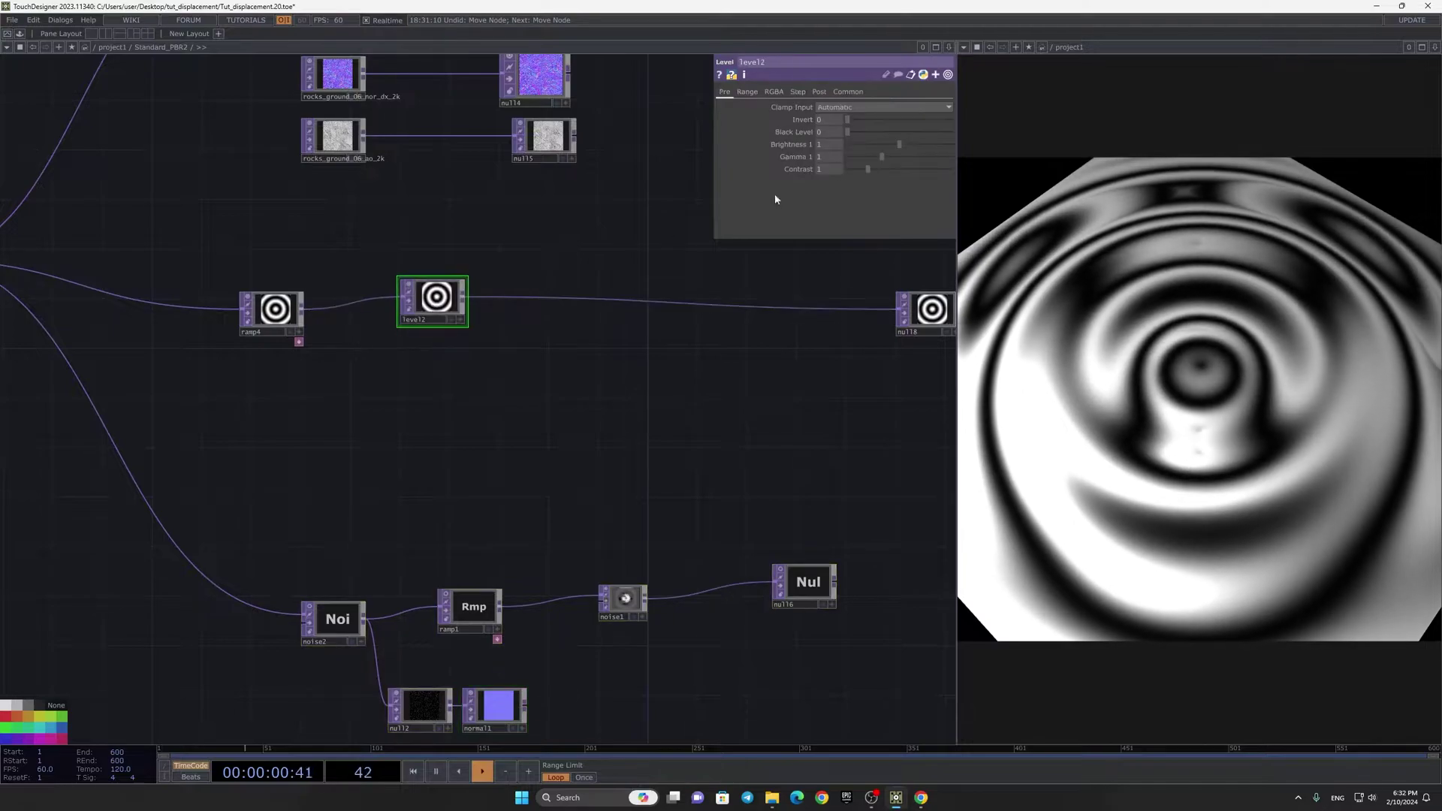
Step: Set level2's Clamp Input to Clamp [0-1] and Brightness 1 to 1.26, and move the node farther from ramp4
click(746, 92)
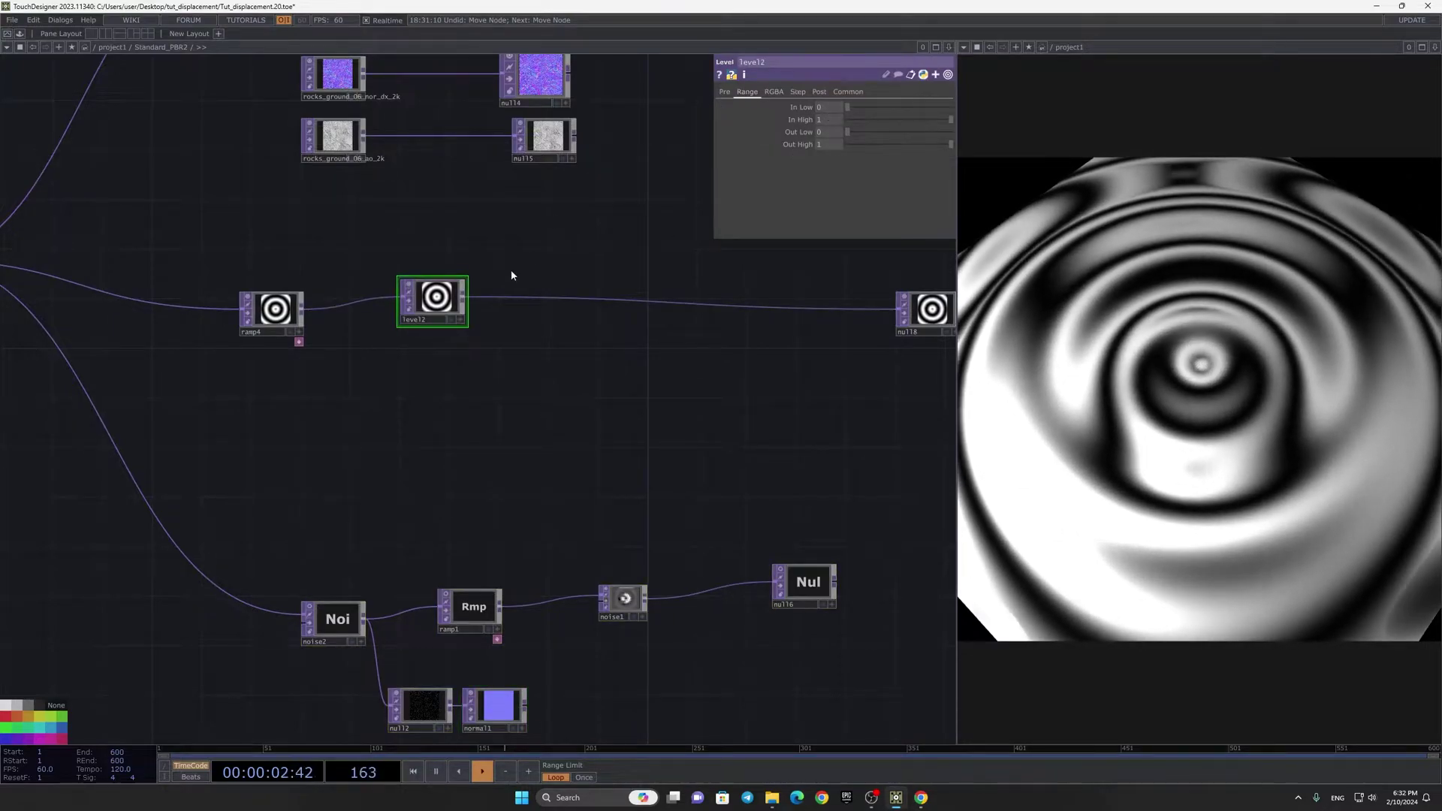
click(725, 91)
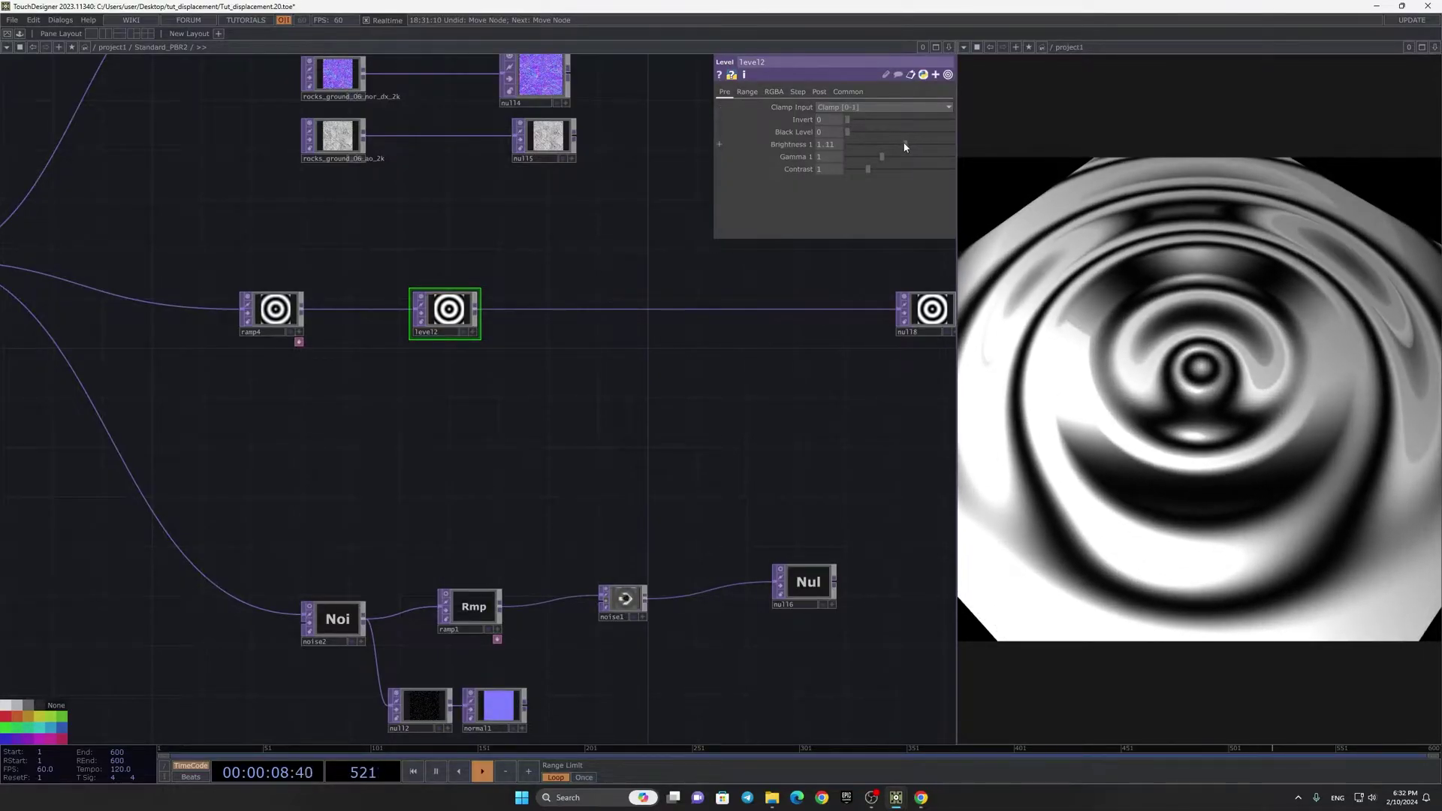
drag(907, 143, 912, 143)
drag(457, 307, 556, 292)
drag(476, 351, 520, 347)
Step: Add a Noise TOP fed by ramp4 and place it below the ramp4-to-level2 wire
right_click(350, 304)
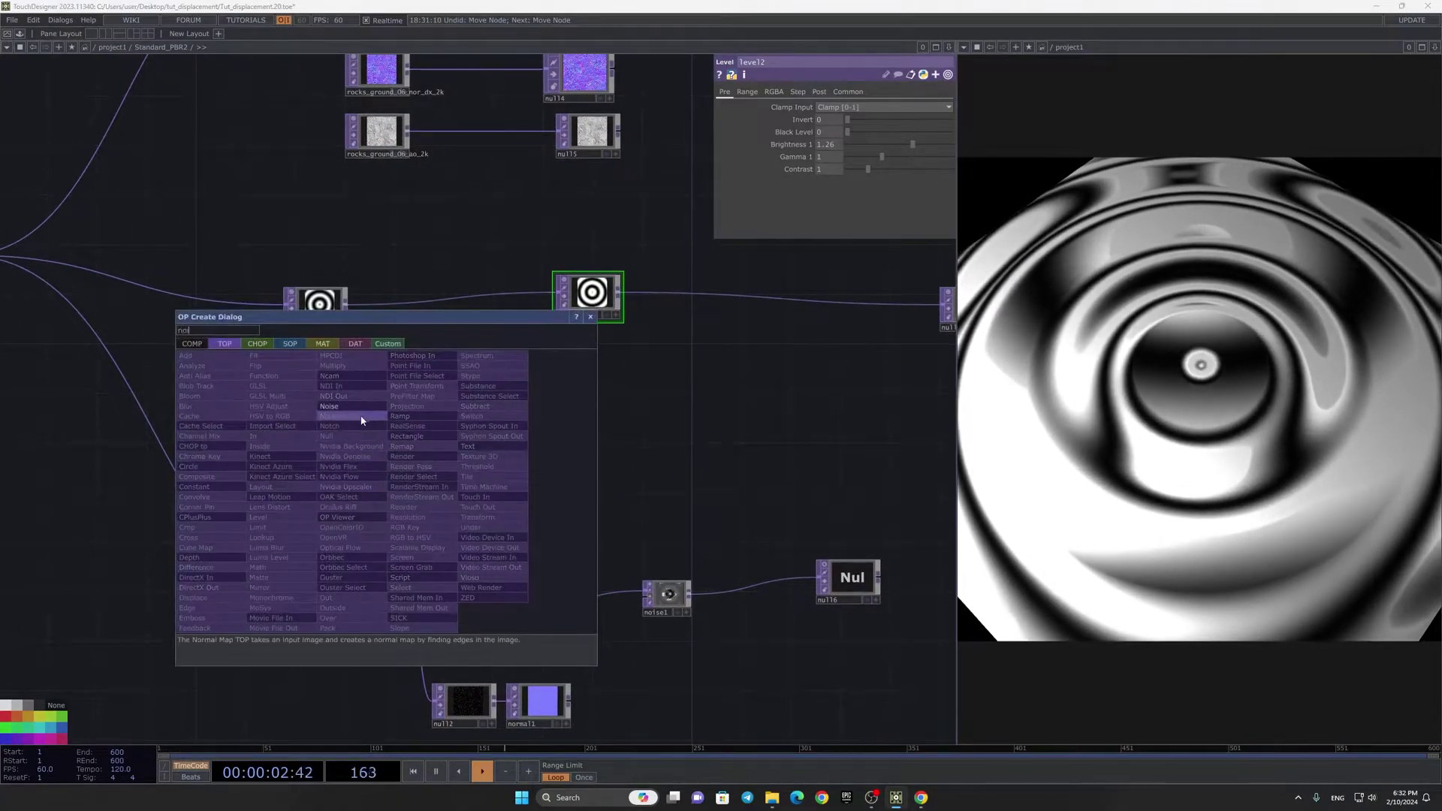
click(354, 414)
click(466, 441)
scroll(459, 435, up, 3)
drag(466, 460, 393, 437)
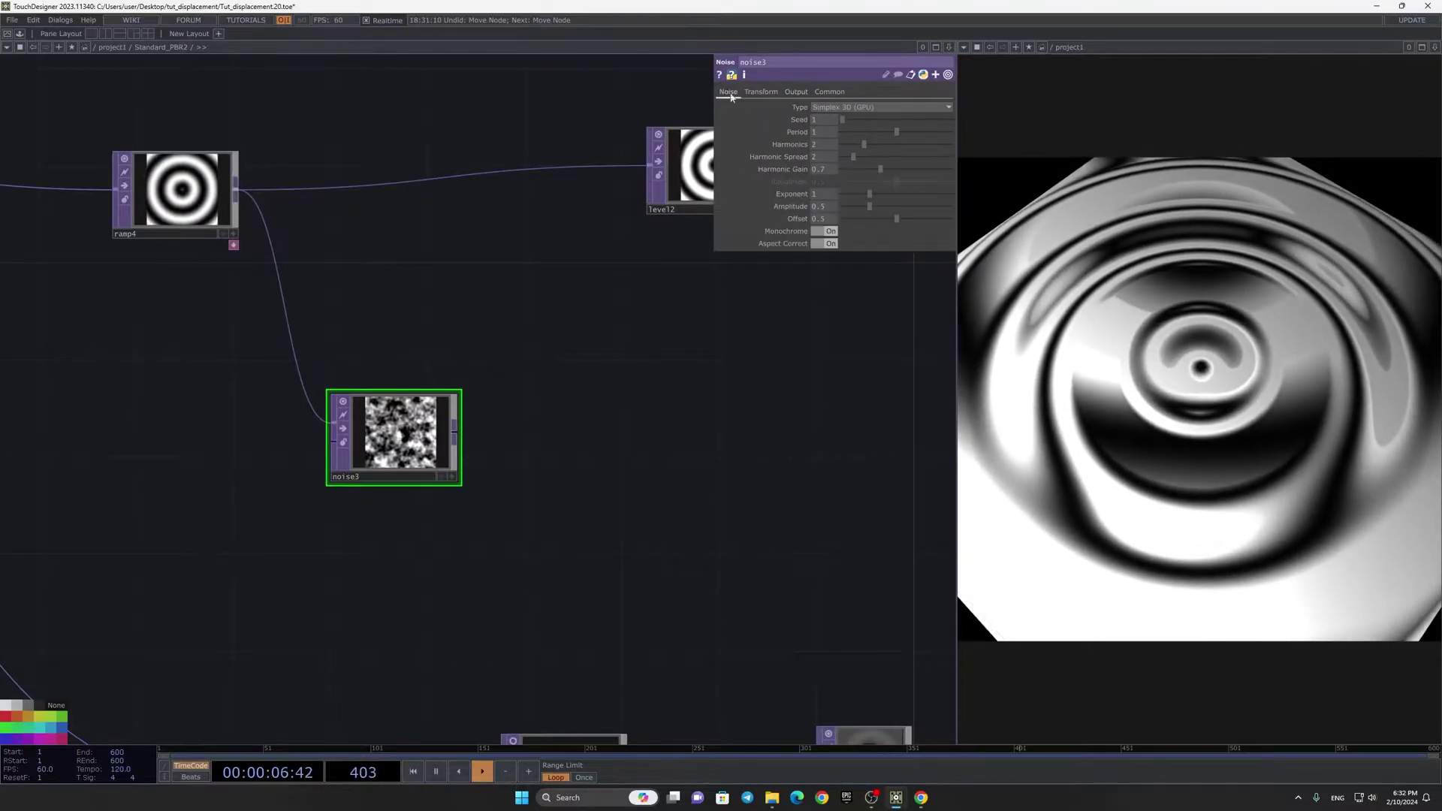
Step: Set noise3 to Period 884, Harmonics 5, Harmonic Spread 15.2, Harmonic Gain 1.32, Exponent 2.06 and Amplitude 0.74
click(815, 130)
text(88)
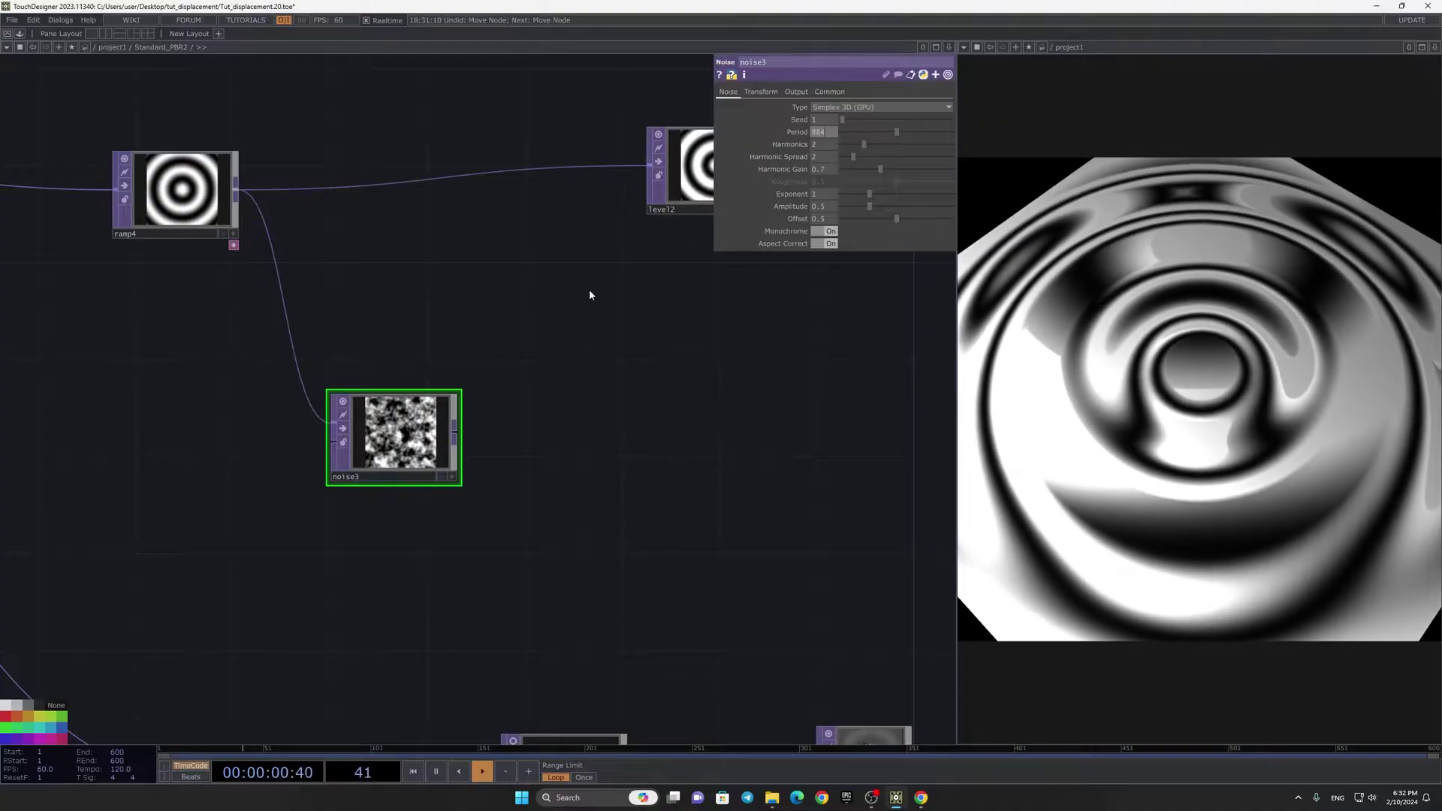
text(4)
key(Return)
scroll(405, 417, up, 5)
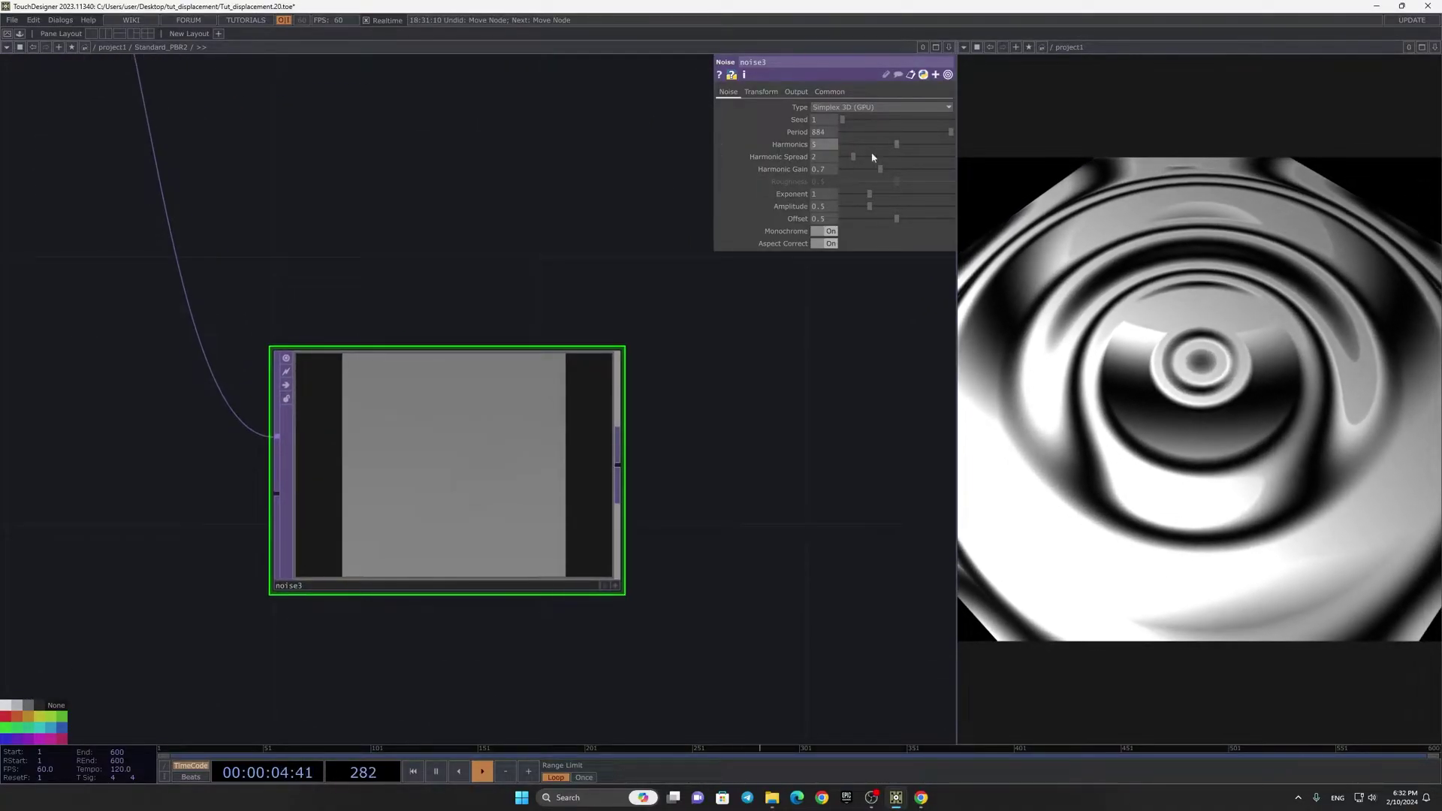
drag(849, 157, 884, 217)
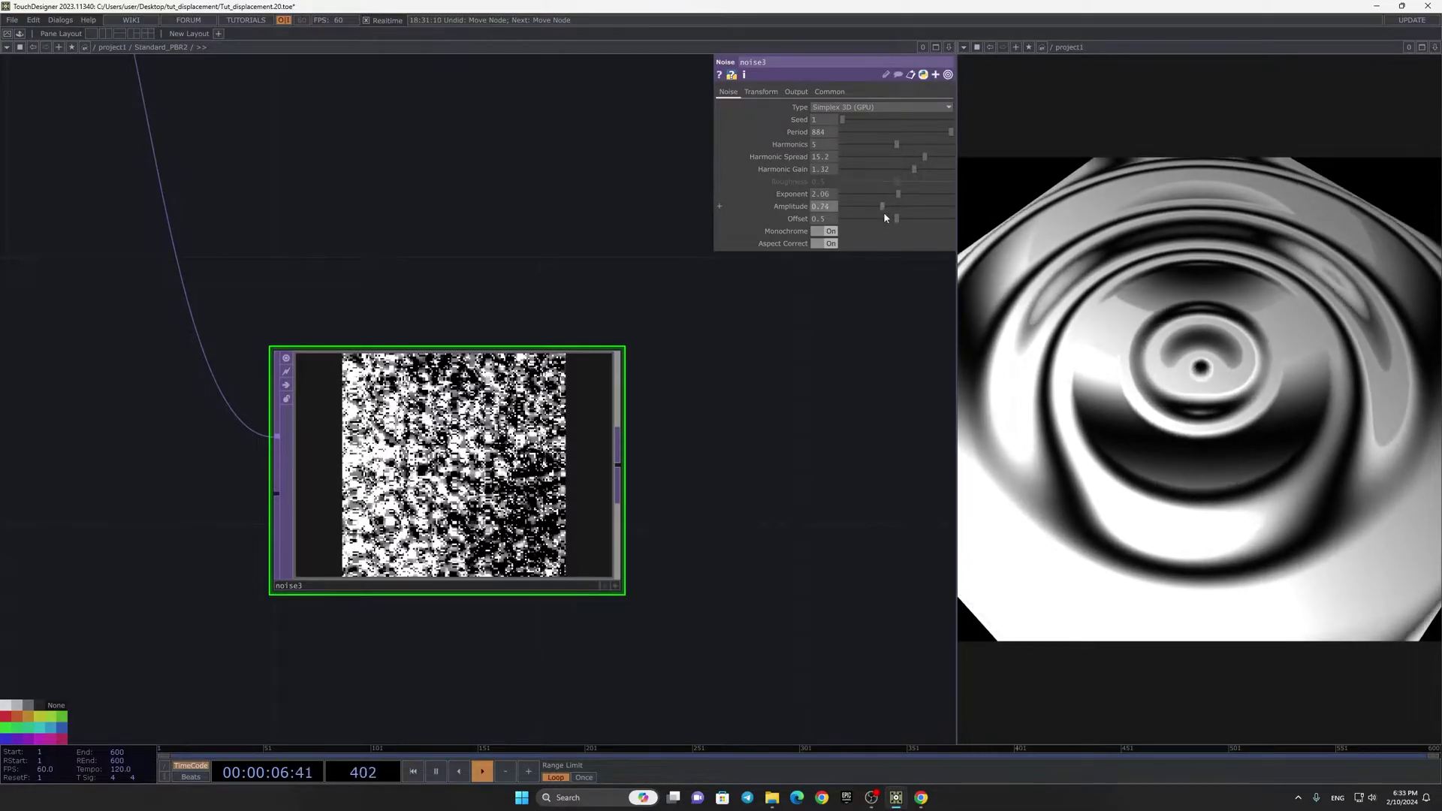
Step: Add a Composite TOP beside noise3 that combines the outputs of ramp4 and noise3
scroll(661, 421, down, 3)
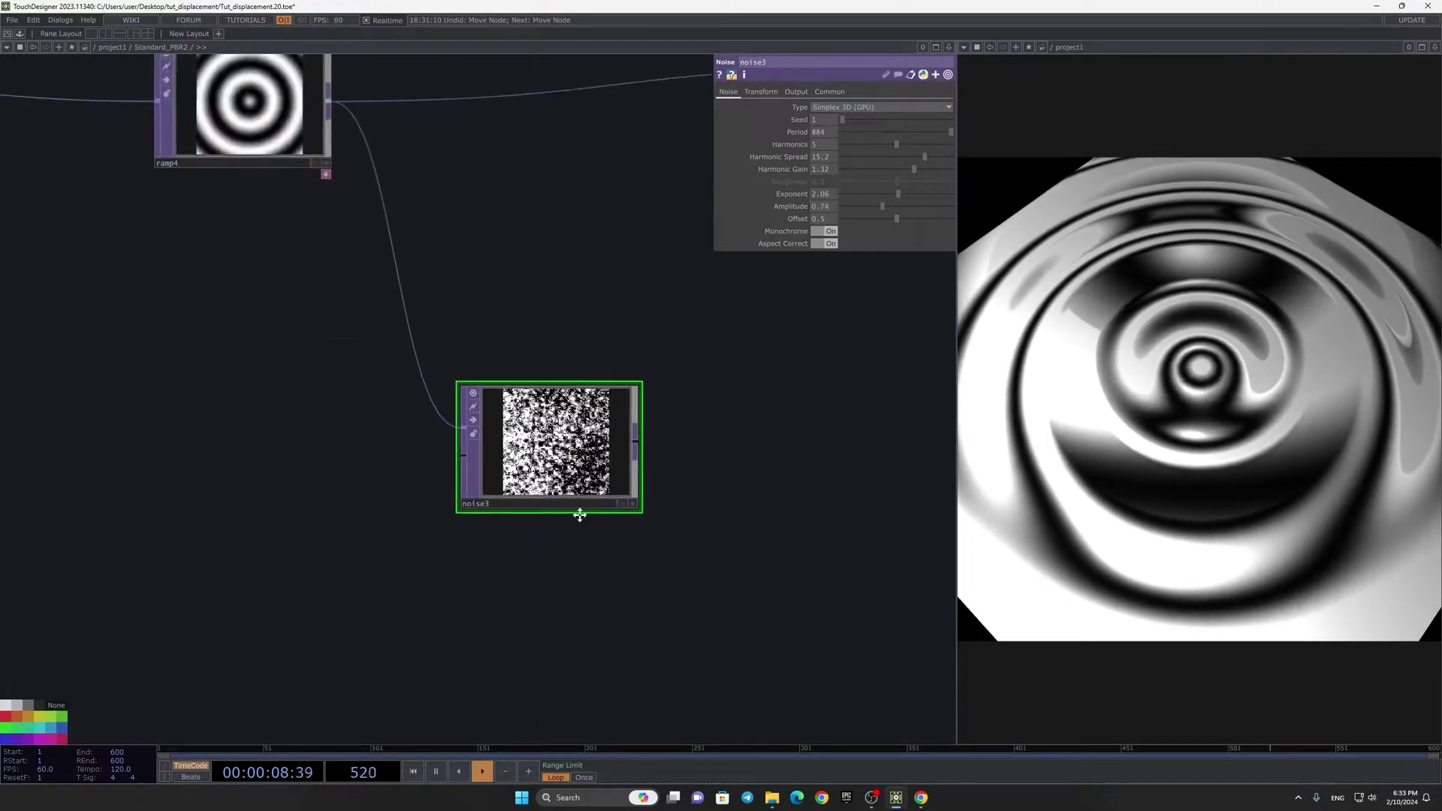
scroll(615, 501, down, 2)
drag(674, 457, 489, 537)
drag(333, 553, 310, 603)
click(230, 294)
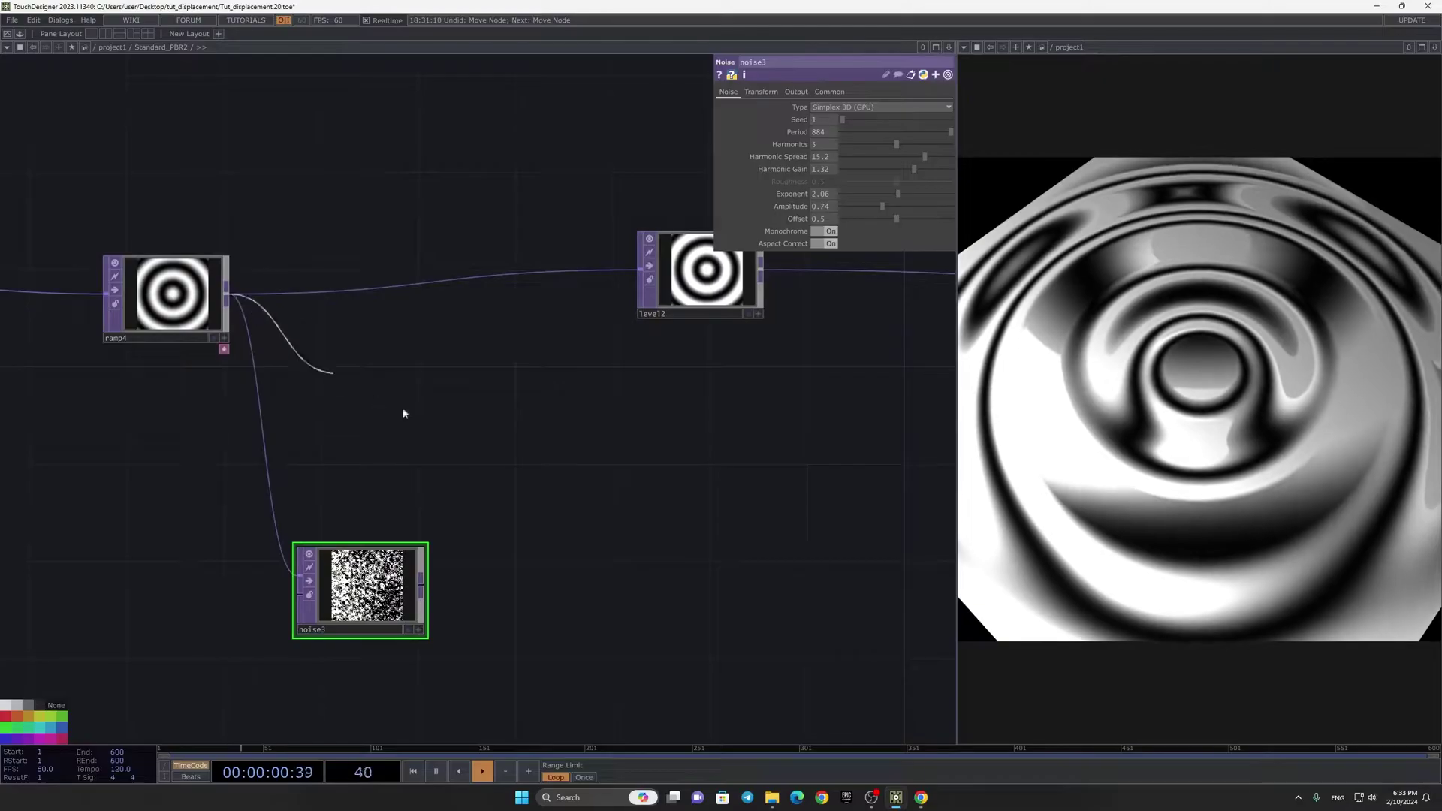
click(618, 440)
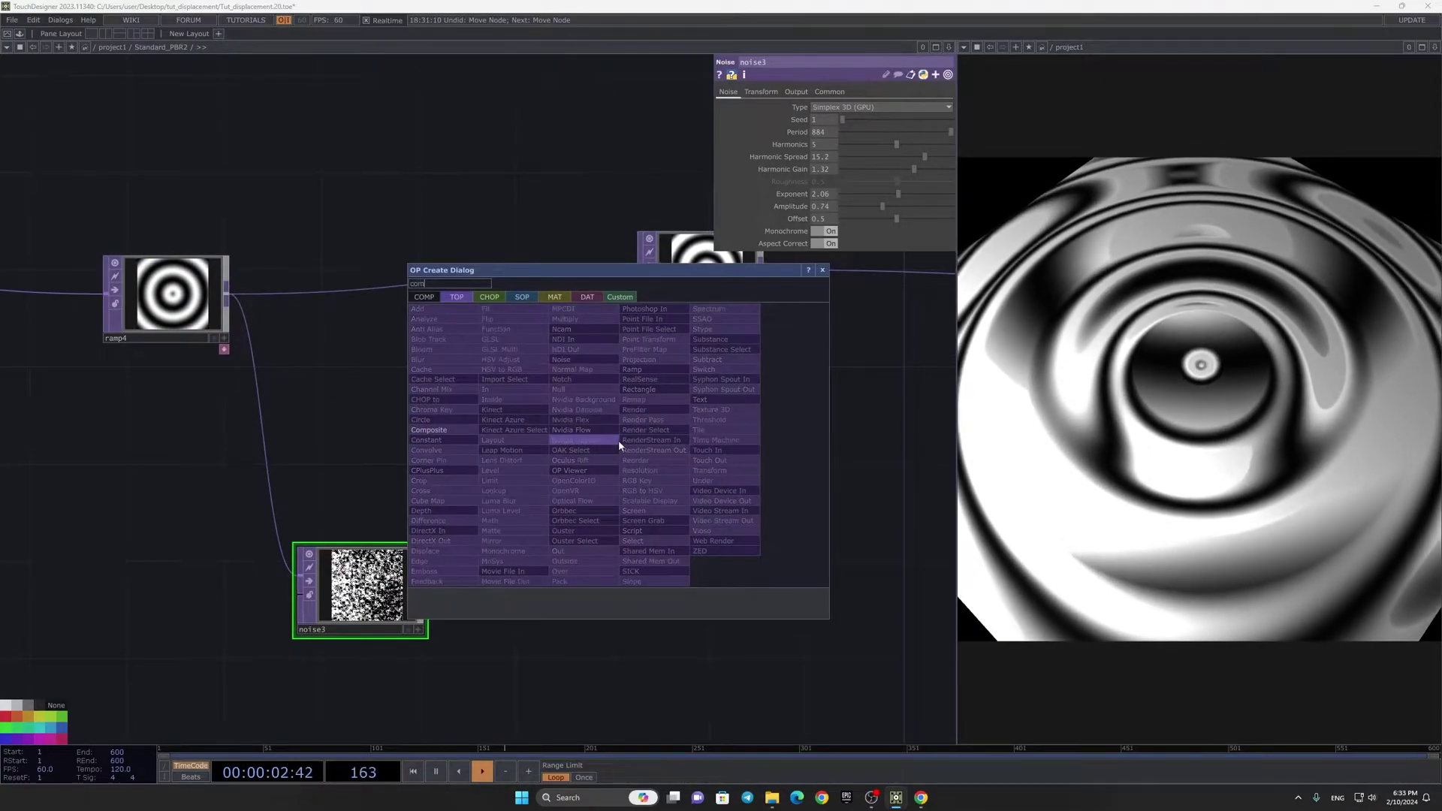
text(com)
key(Return)
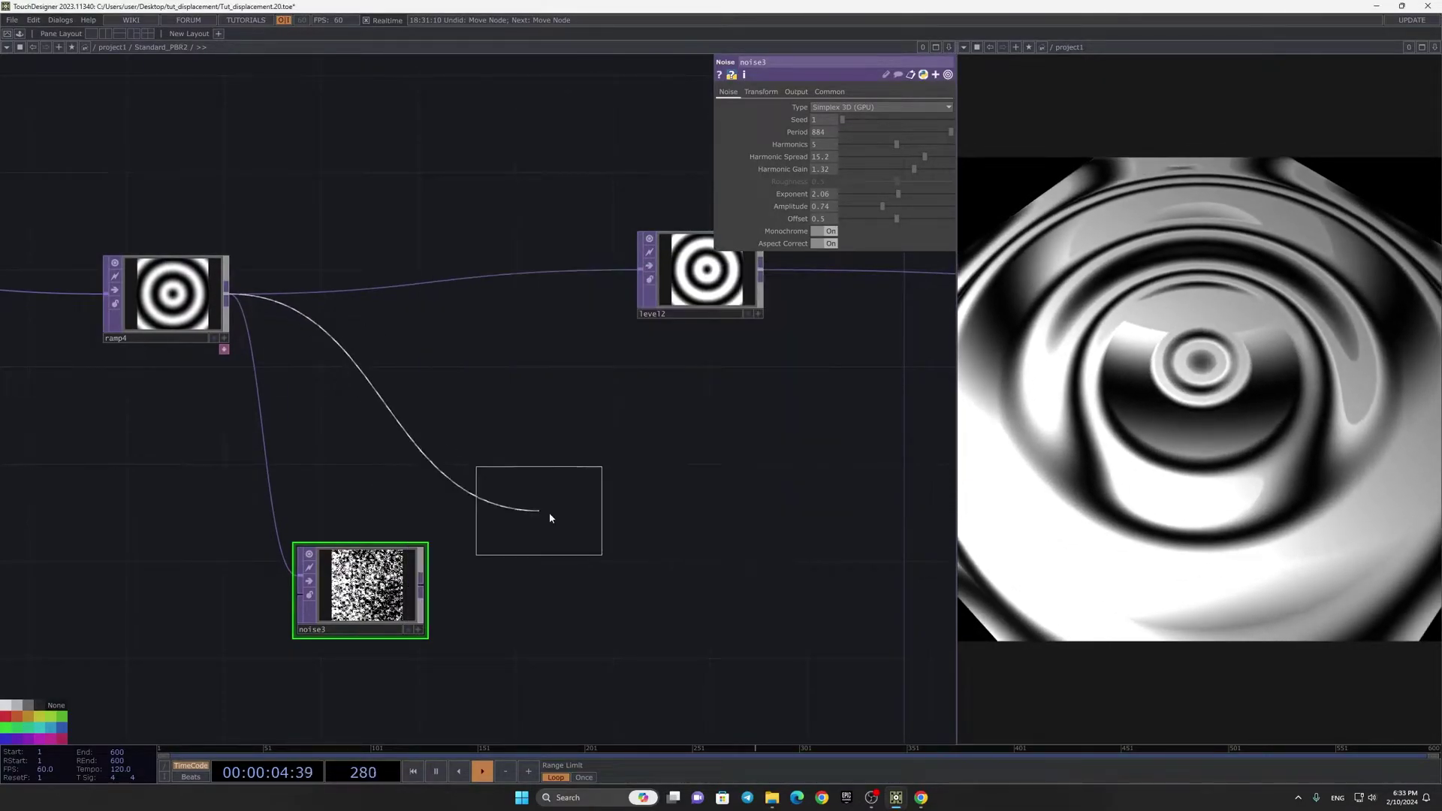
click(572, 522)
Step: Set the Operation of the comp1 composite to Average
scroll(528, 503, up, 5)
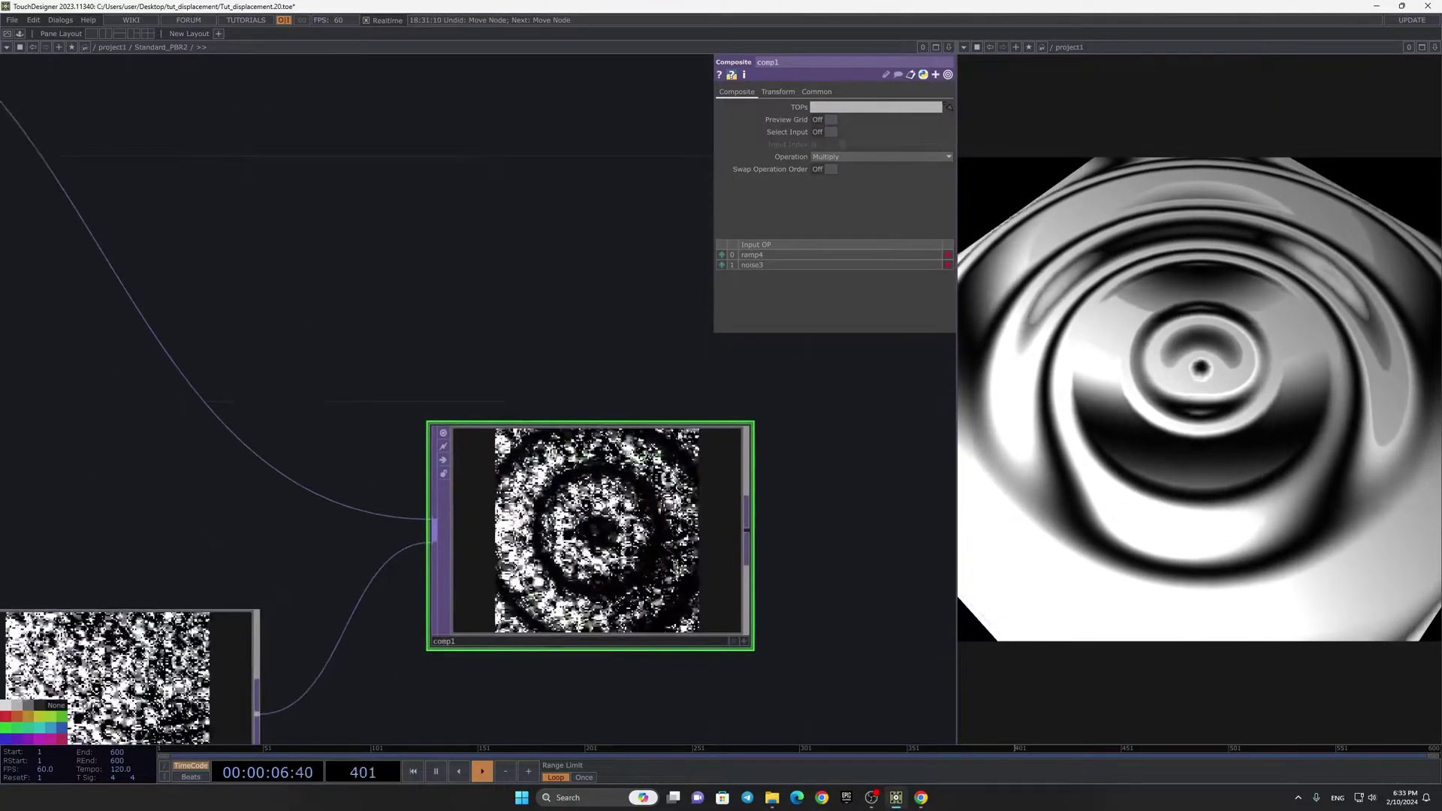
click(876, 156)
click(840, 192)
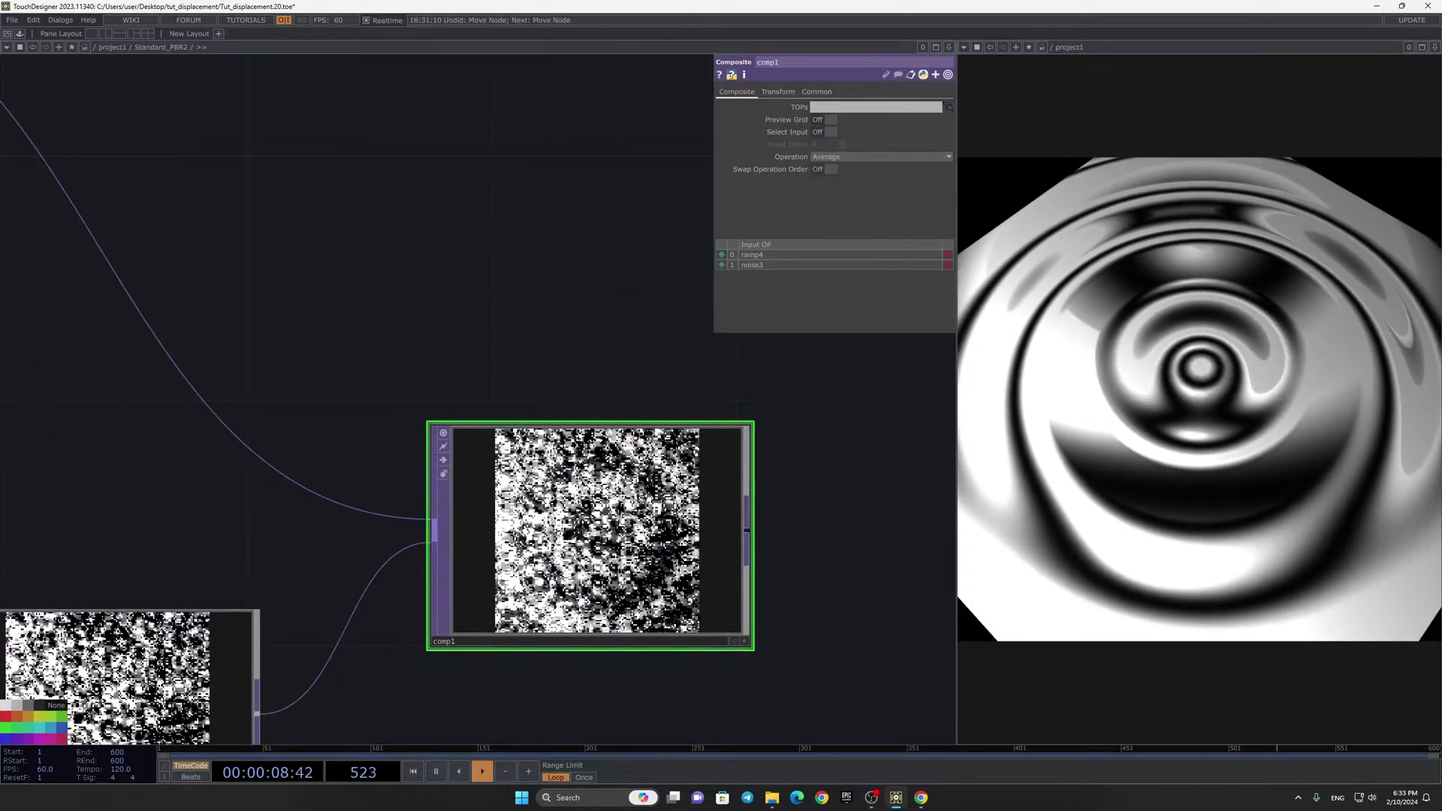
Step: Move noise3 and comp1 lower in the network and bring level2 closer to ramp4
scroll(513, 443, down, 4)
scroll(512, 443, down, 1)
right_drag(327, 628, 575, 406)
drag(569, 437, 515, 554)
scroll(517, 541, down, 1)
drag(524, 347, 402, 351)
Step: Insert a second Composite TOP between level2 and null8 and connect comp1 as its other input
click(674, 348)
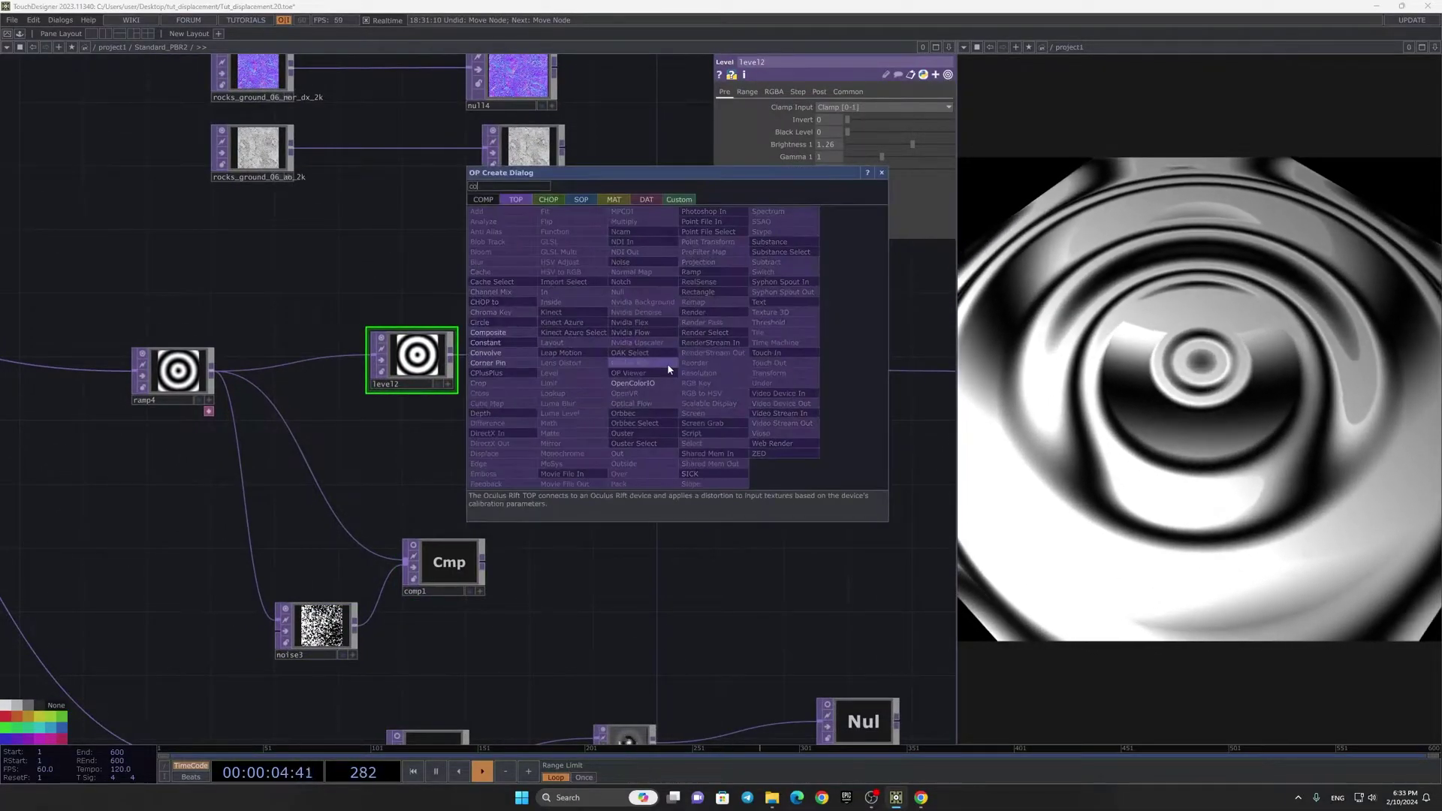
key(Return)
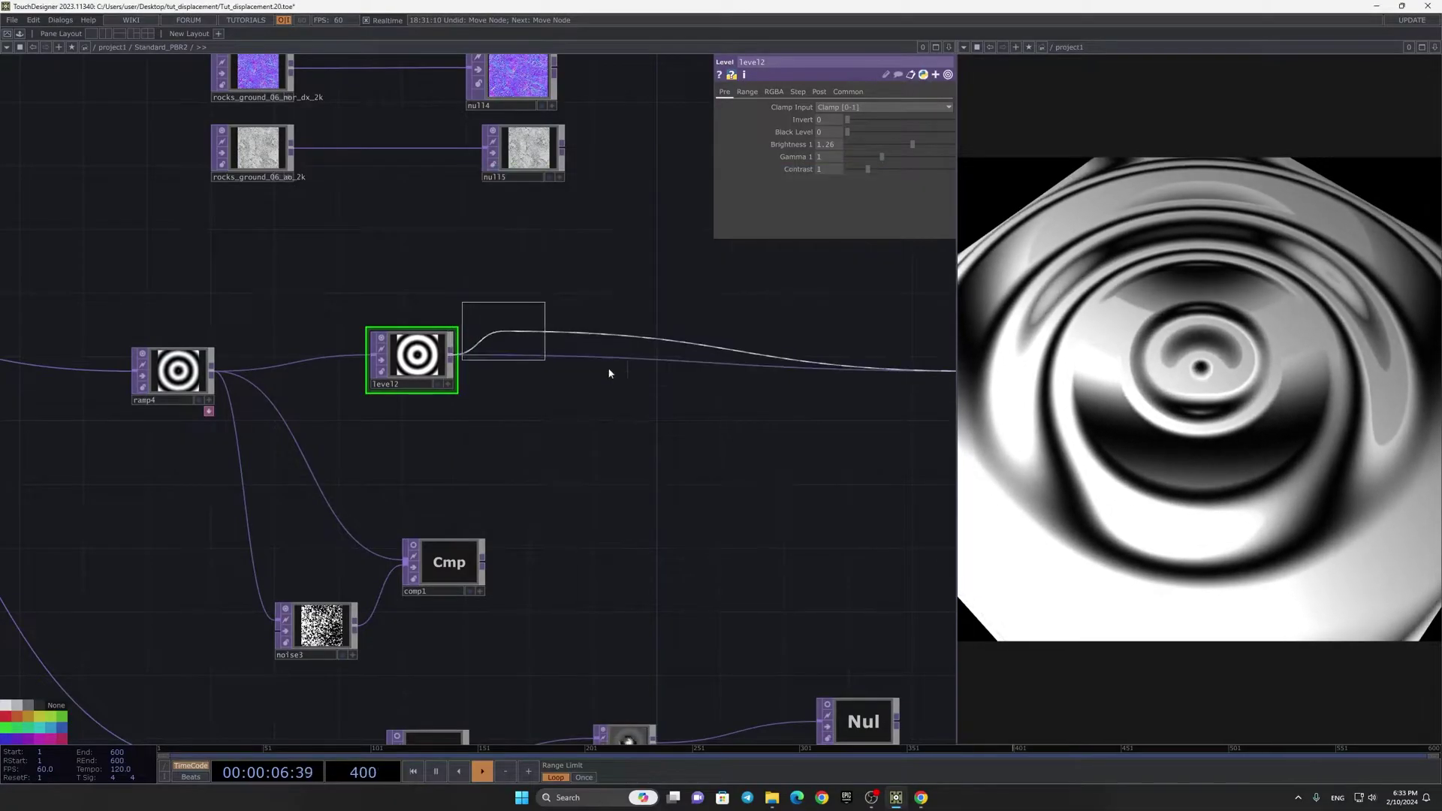
click(713, 409)
drag(598, 436, 631, 409)
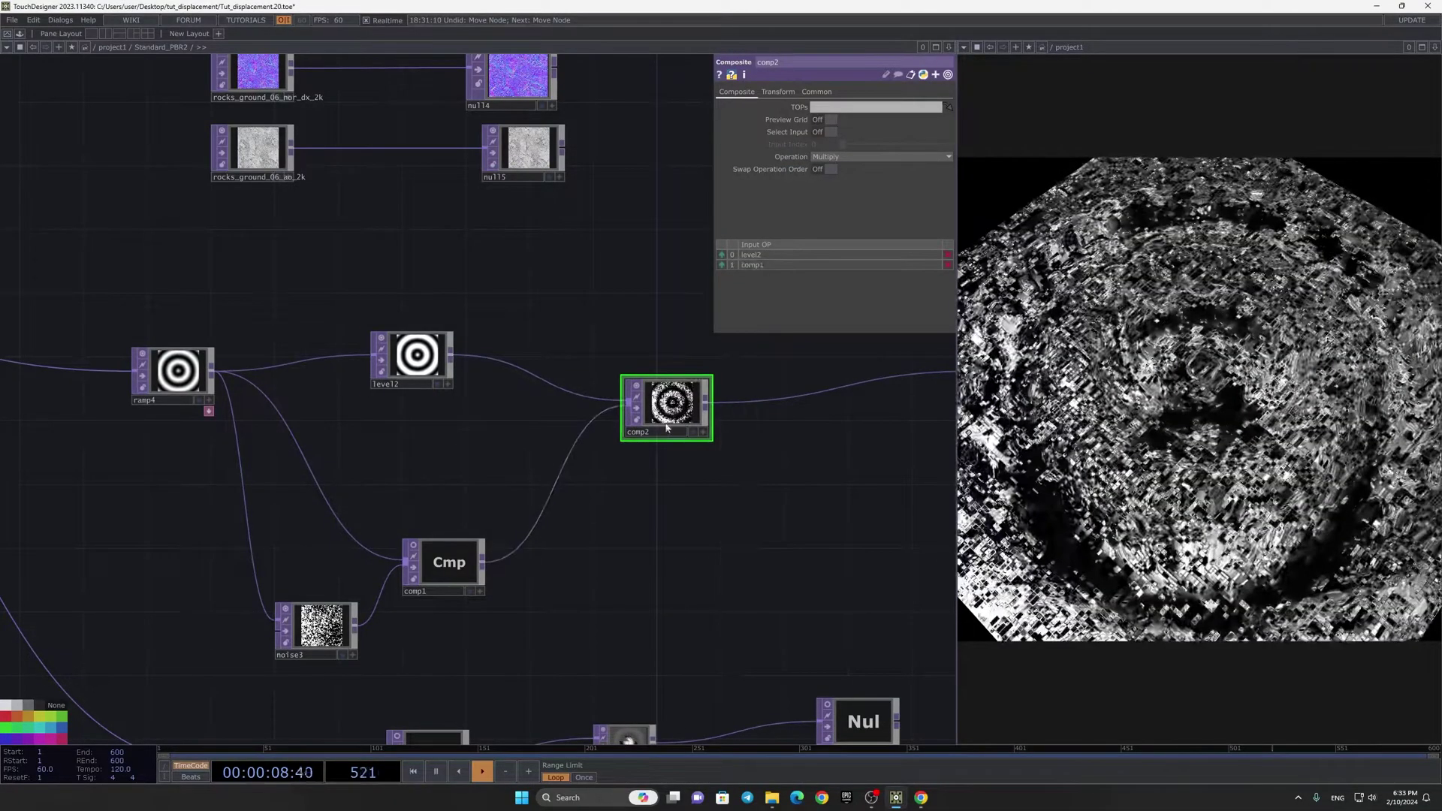
Step: Set comp2's Operation to Luminance Difference and put comp1 ahead of level2 in its input order
scroll(681, 412, up, 6)
scroll(435, 444, down, 8)
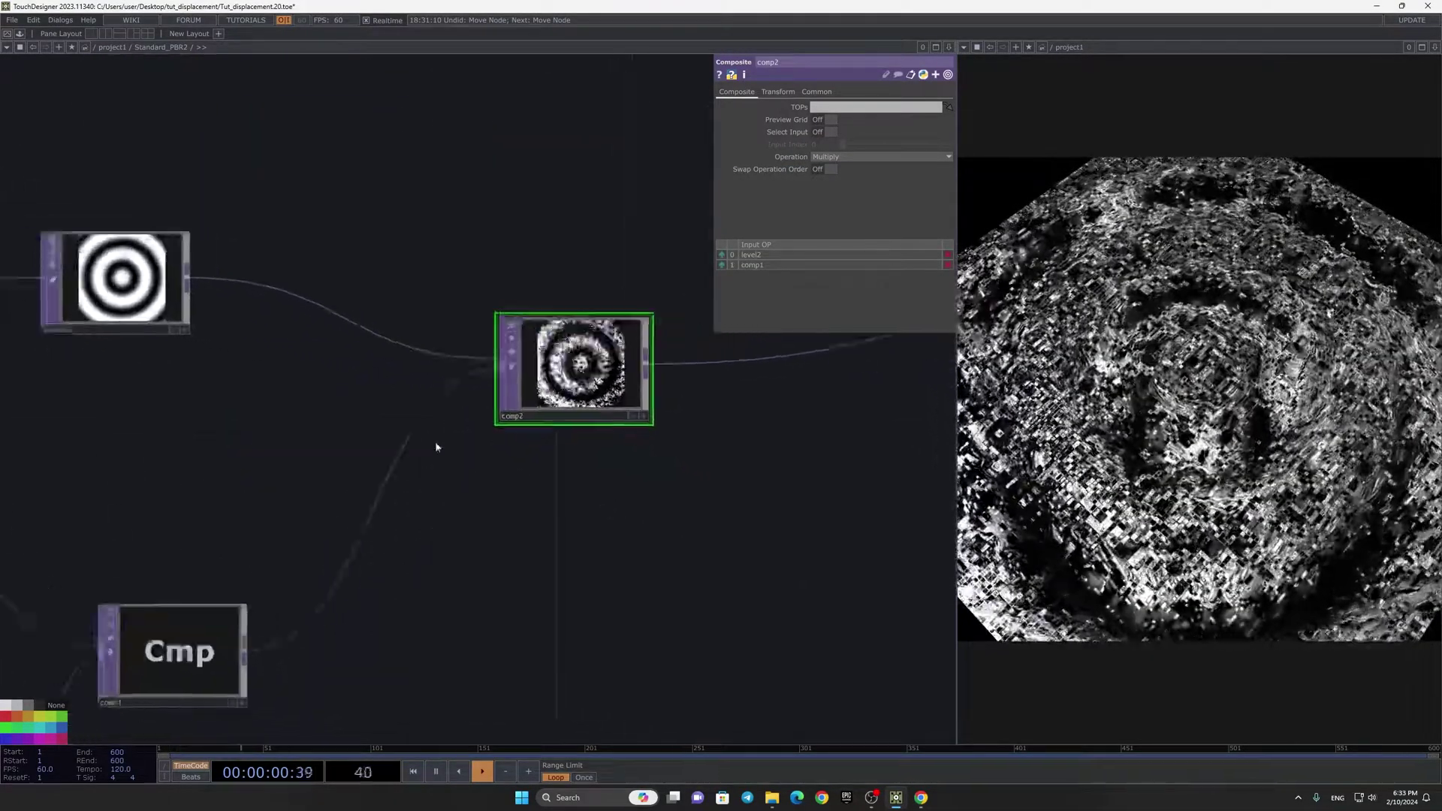
scroll(190, 340, up, 3)
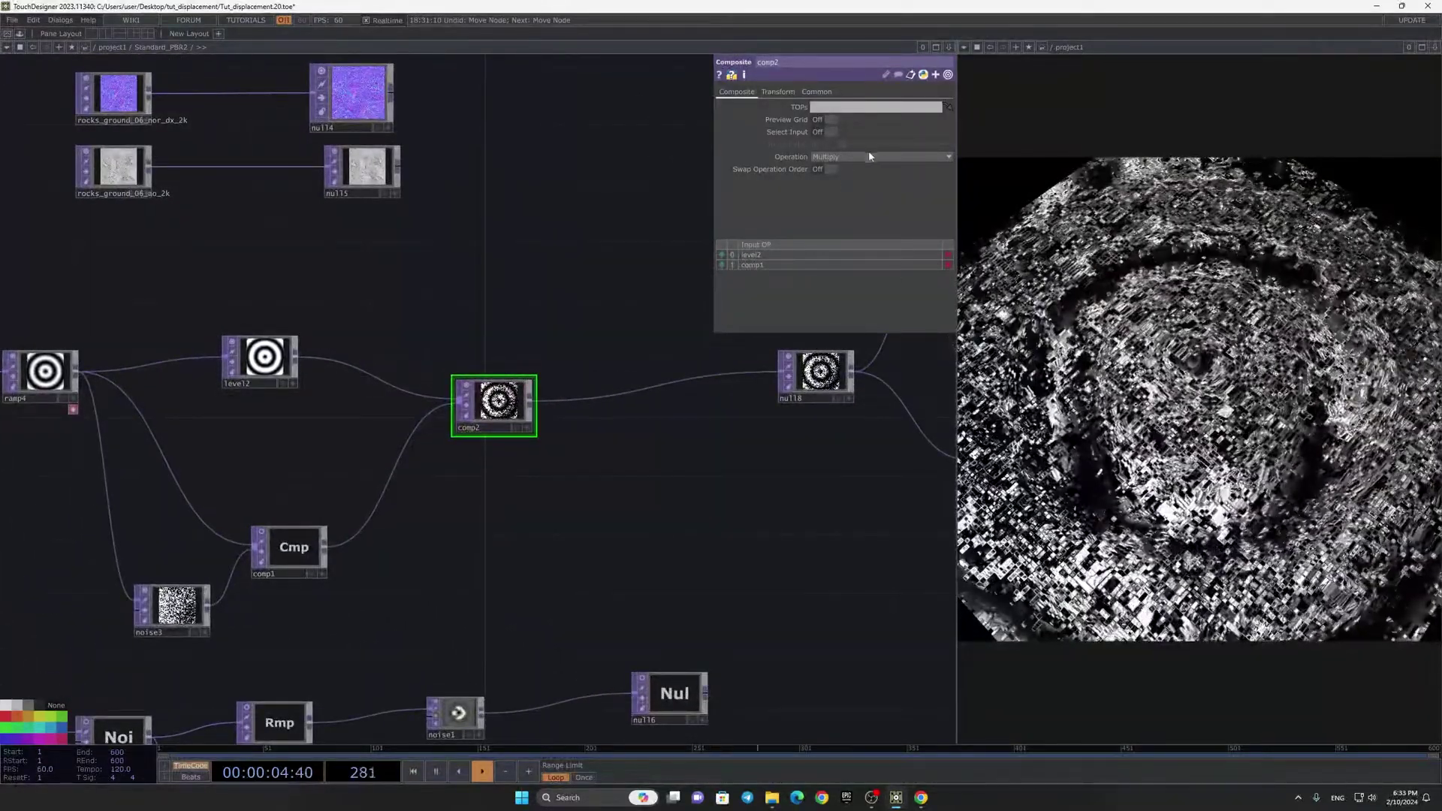
click(872, 159)
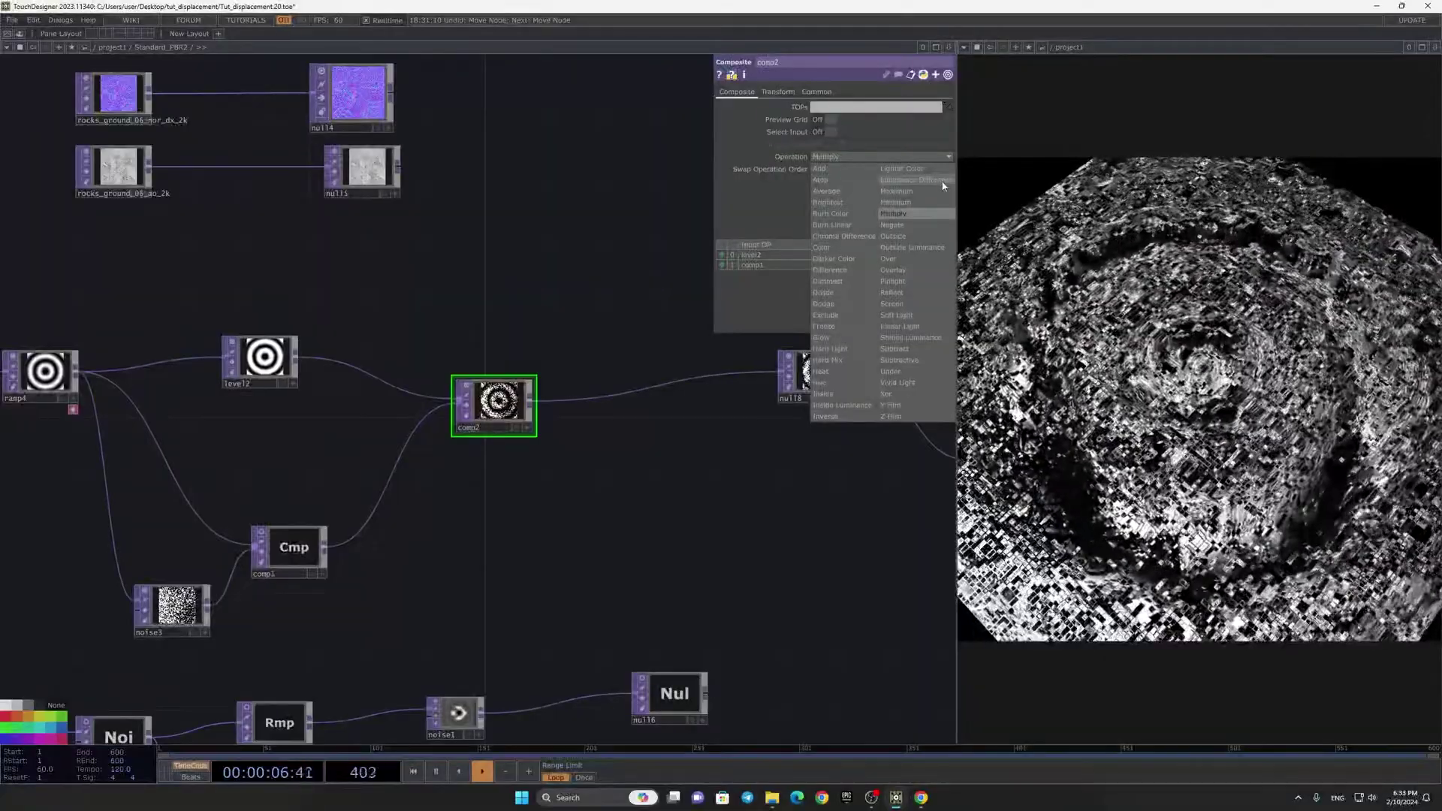
click(944, 186)
scroll(488, 428, up, 3)
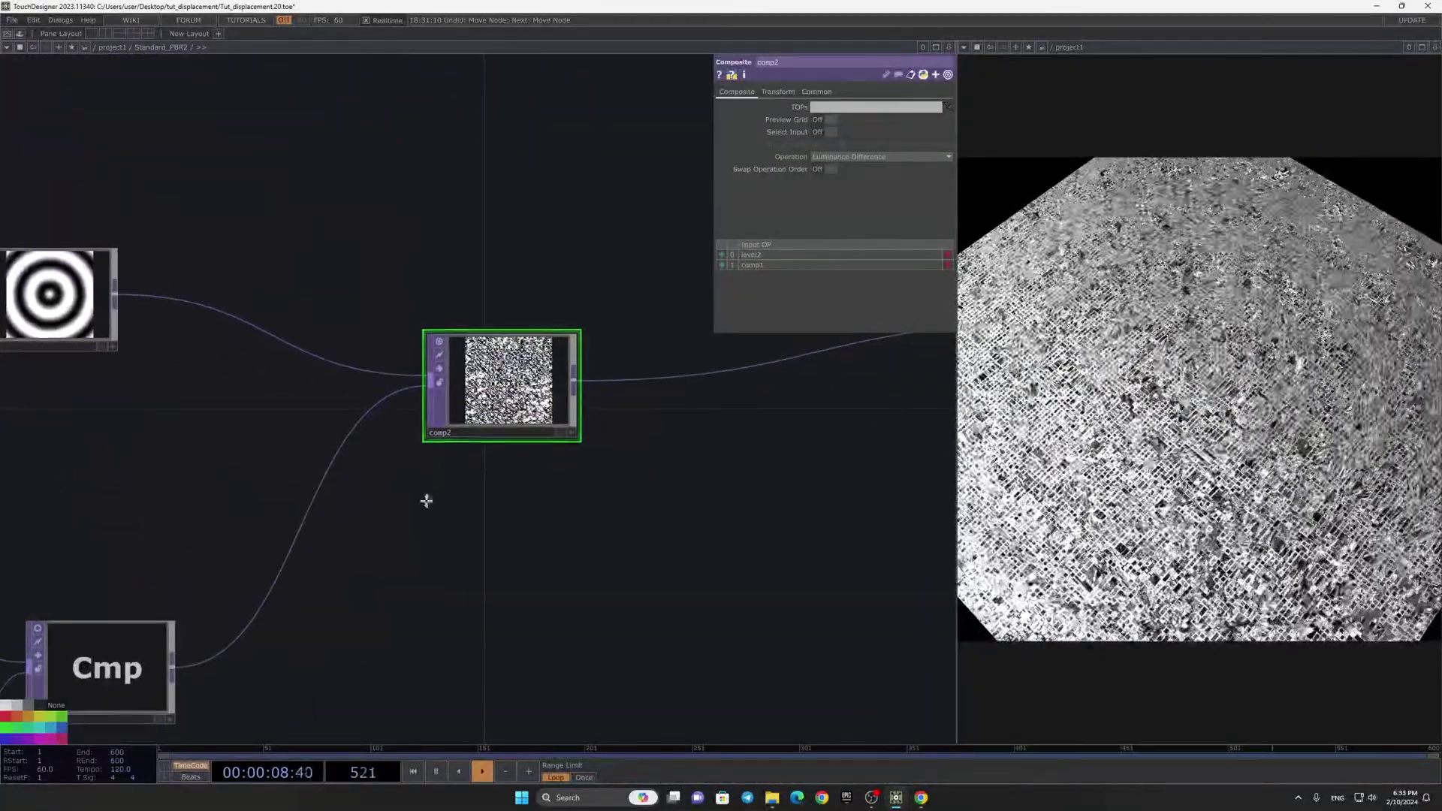
drag(413, 508, 516, 458)
click(722, 262)
Step: Activate the cam1 viewer, move the camera closer to the displaced surface, and deactivate the viewer
drag(175, 325, 466, 327)
click(375, 211)
drag(179, 370, 356, 486)
scroll(452, 476, down, 3)
click(425, 442)
scroll(358, 497, down, 10)
scroll(470, 409, up, 15)
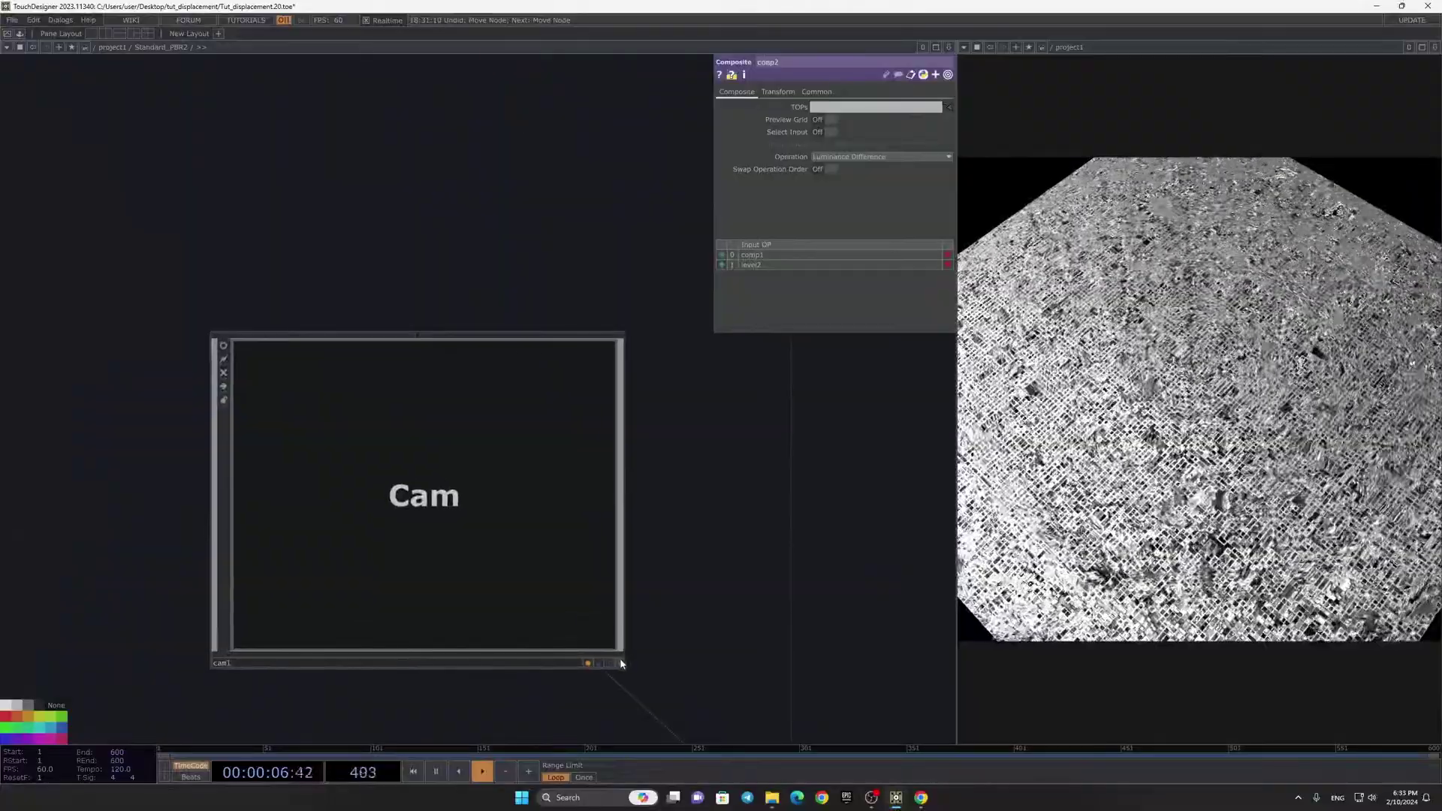
click(619, 662)
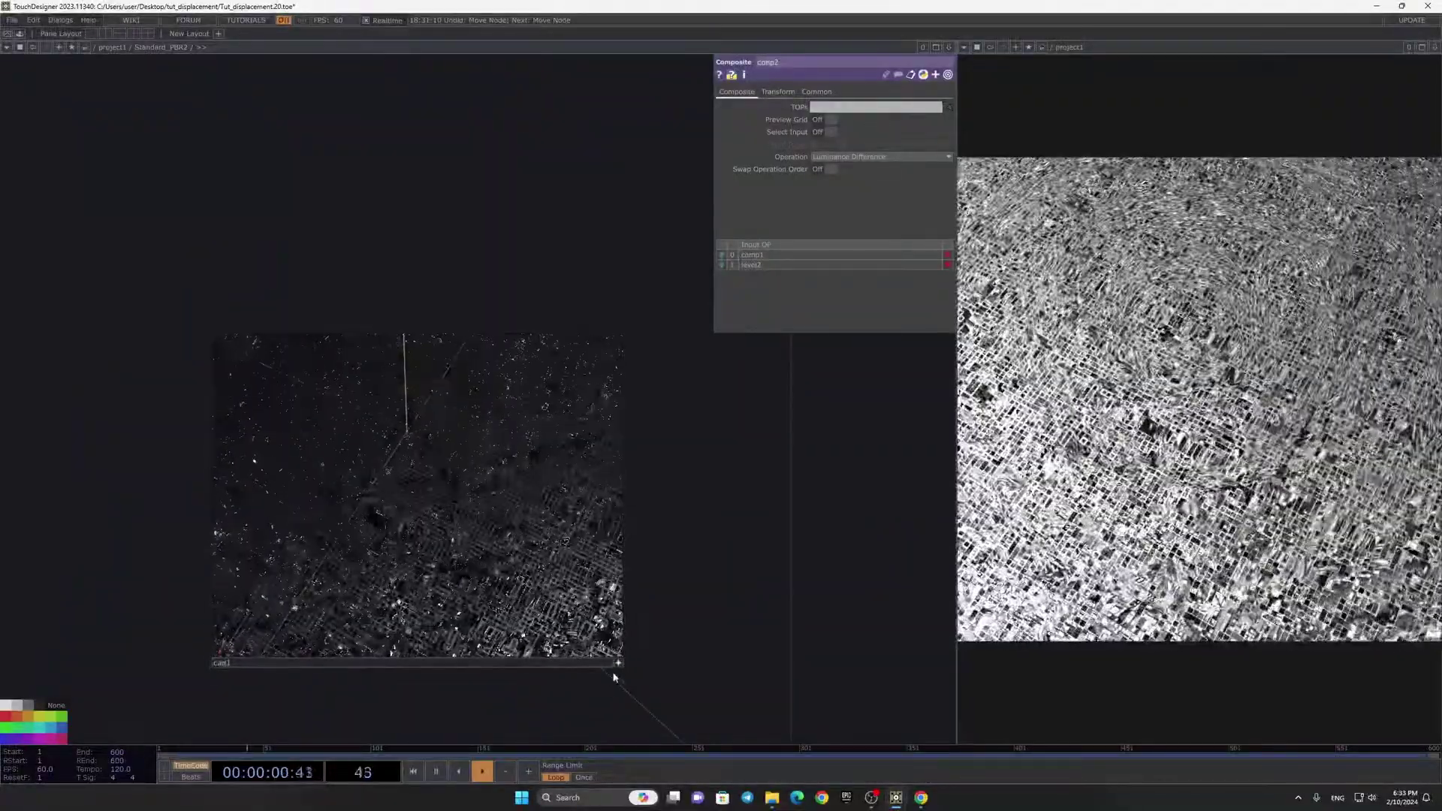
click(623, 668)
drag(655, 685, 536, 371)
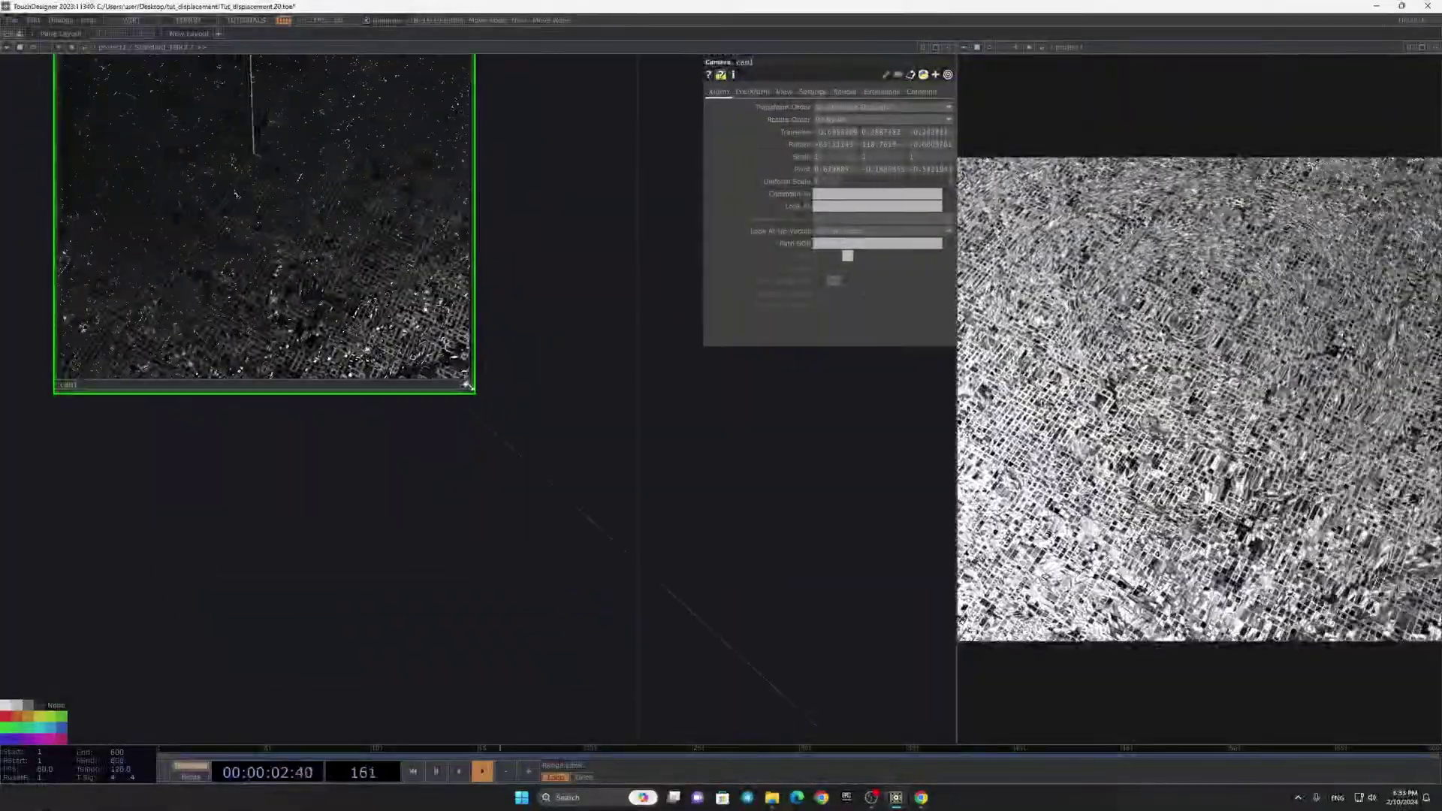
click(467, 384)
Step: Move null8 and the nodes it feeds farther away from comp2 to make room on the wire
scroll(509, 393, down, 8)
drag(604, 513, 505, 263)
scroll(506, 263, down, 2)
drag(715, 412, 730, 142)
scroll(518, 506, up, 2)
scroll(655, 518, down, 4)
drag(645, 603, 568, 576)
right_drag(575, 574, 829, 380)
drag(633, 475, 783, 475)
Step: Insert a Blur TOP on the wire between comp2 and null8
scroll(534, 481, up, 4)
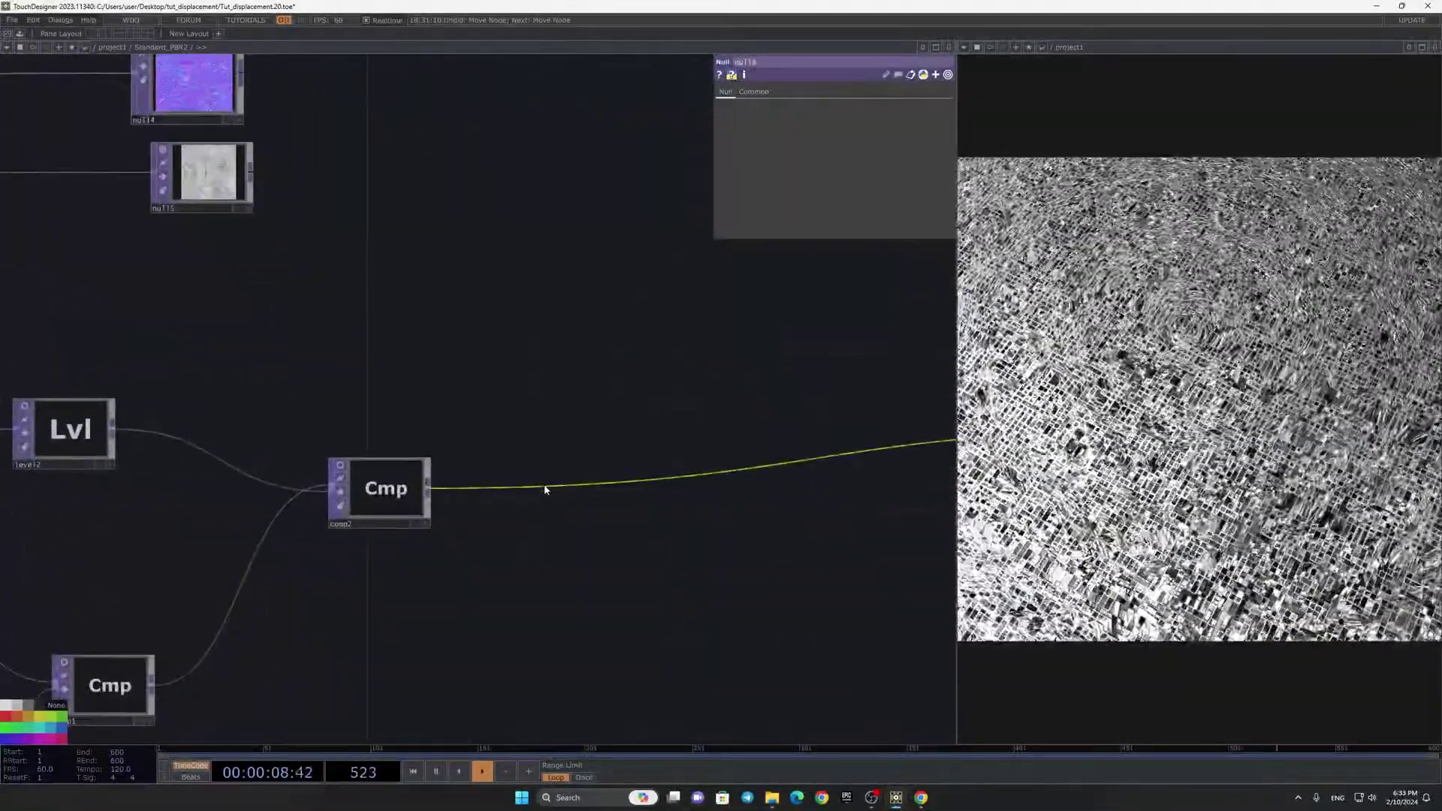
right_click(545, 489)
click(570, 479)
text(bl)
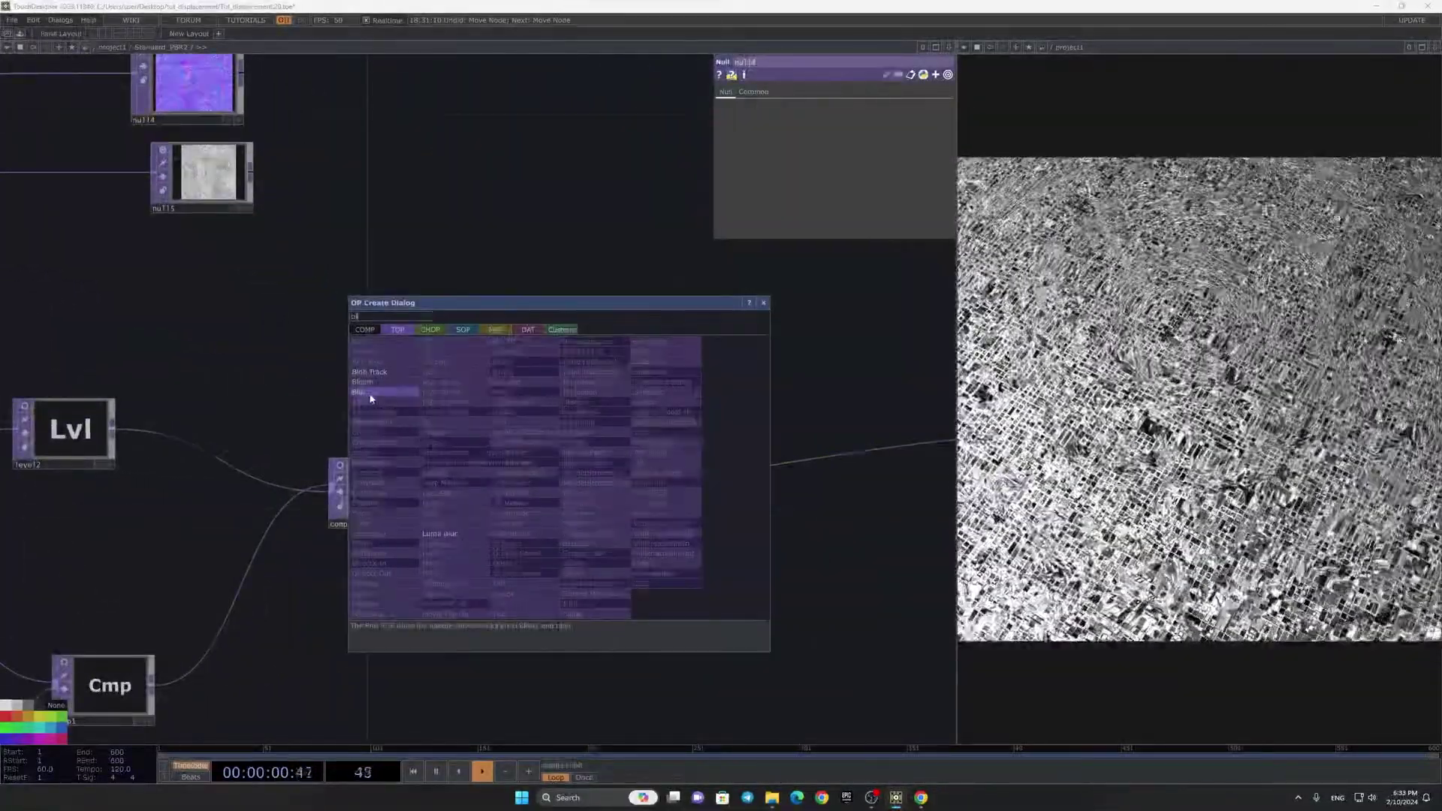
click(370, 394)
click(588, 504)
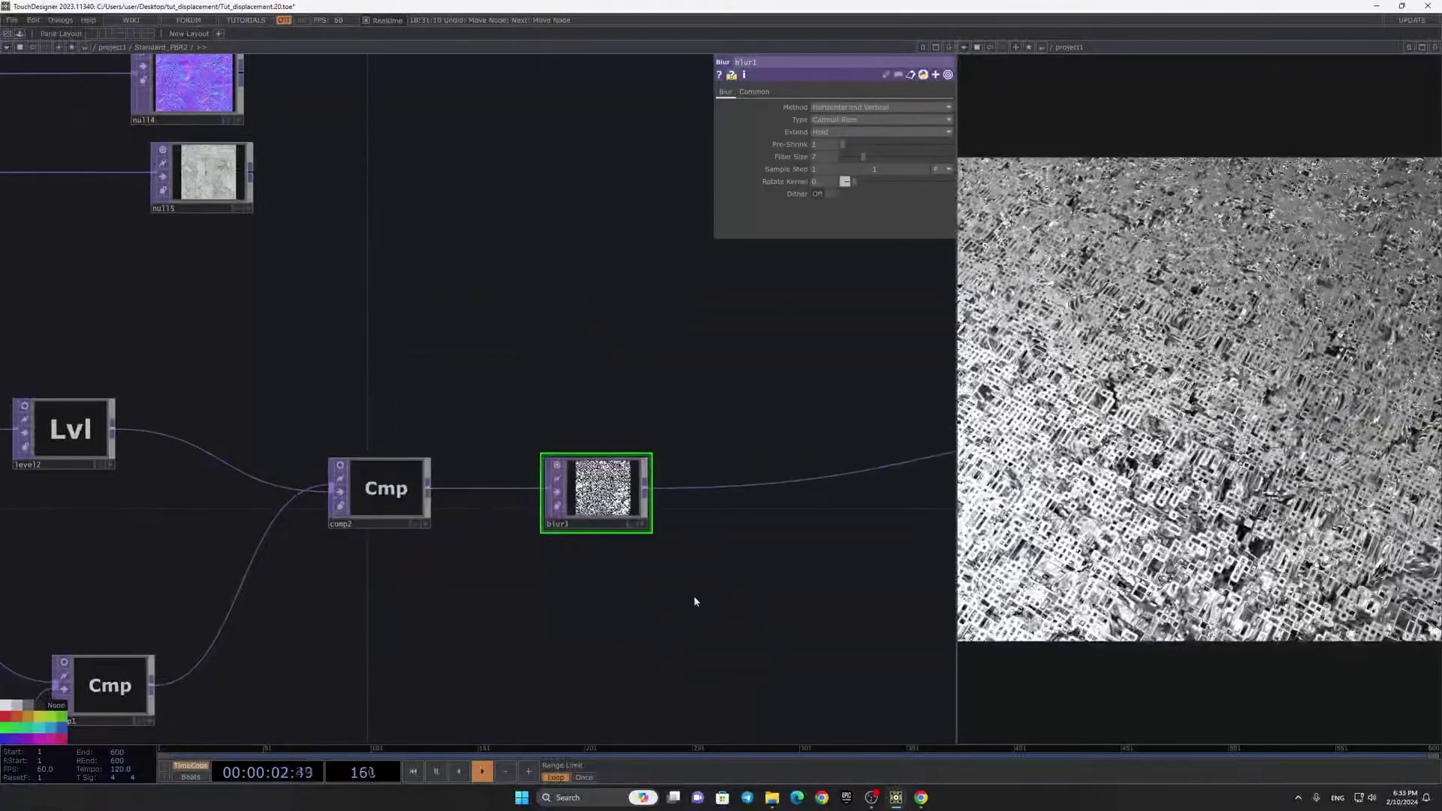
Step: Try a larger Filter Size on blur1
drag(634, 500, 546, 474)
drag(845, 152, 889, 162)
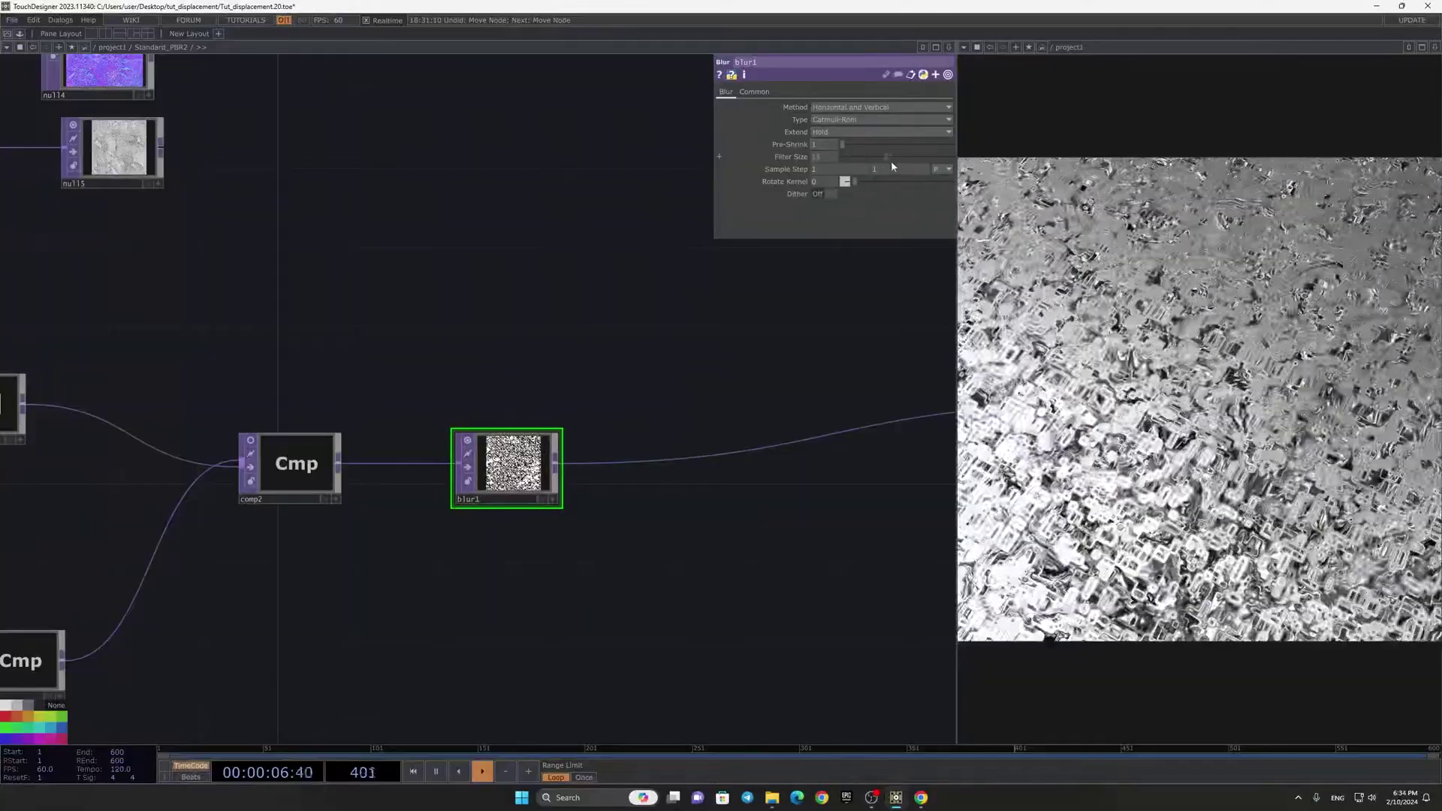
scroll(538, 422, down, 10)
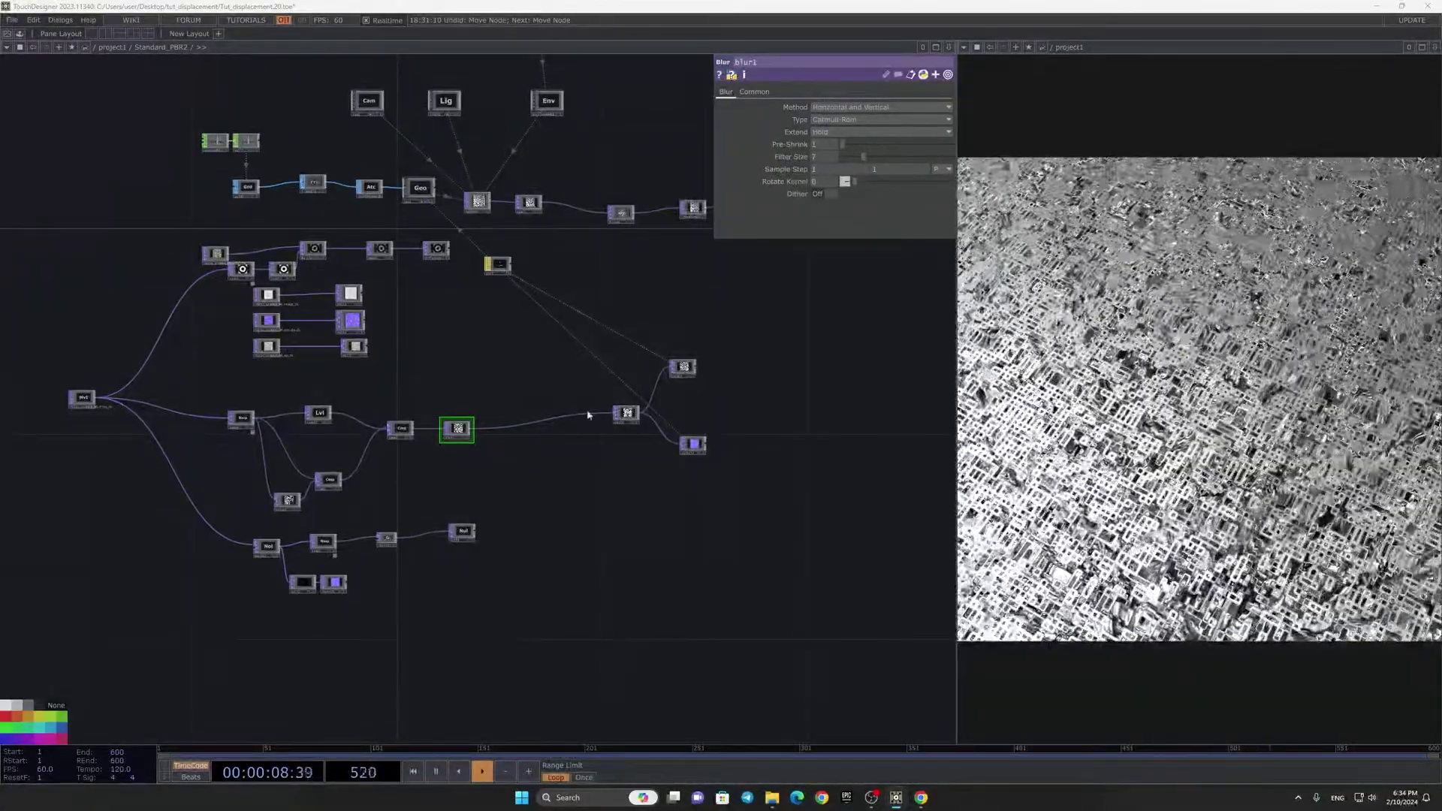
Step: Insert a Noise TOP on the wire right after blur1
scroll(553, 418, up, 5)
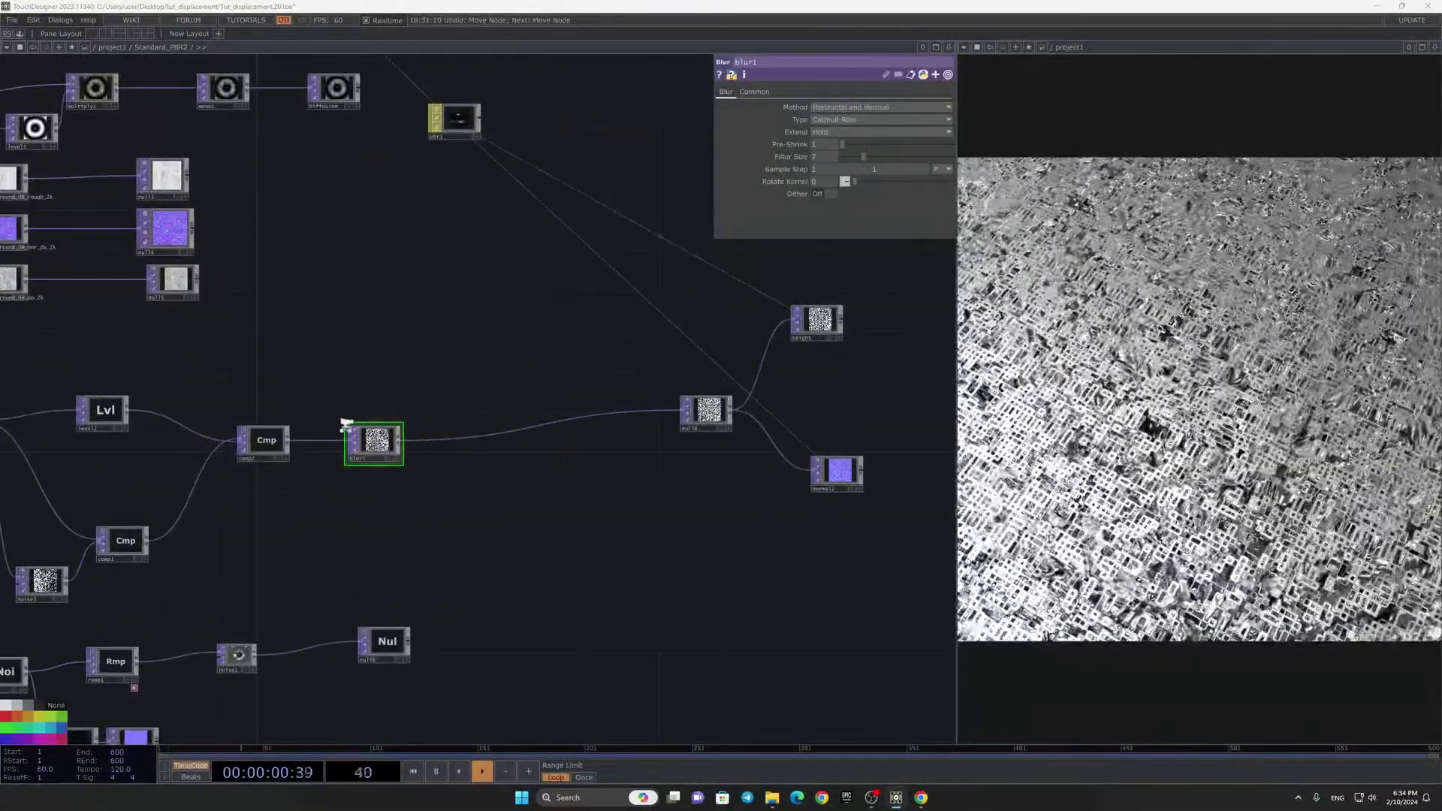
scroll(349, 424, up, 5)
right_click(579, 461)
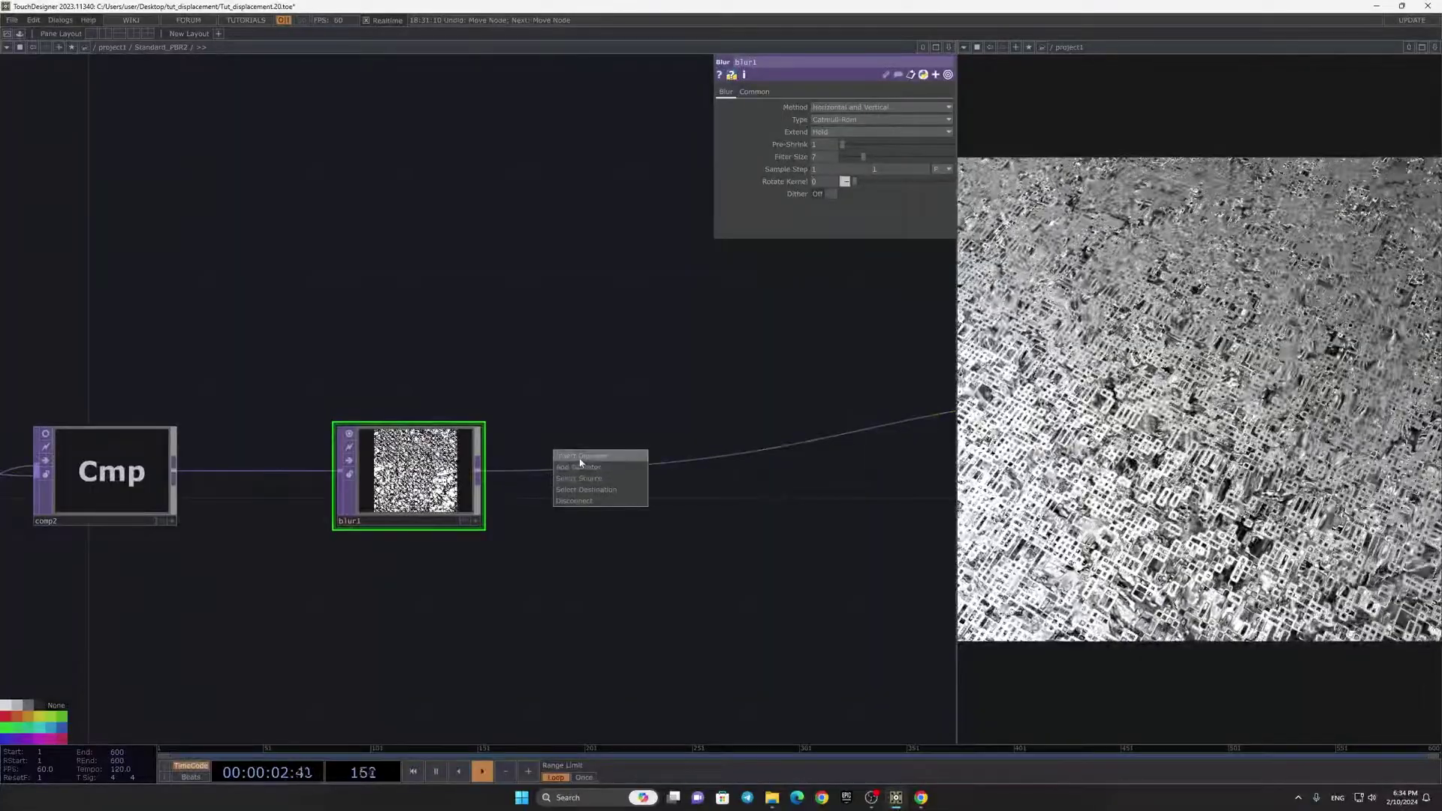
click(580, 456)
click(578, 460)
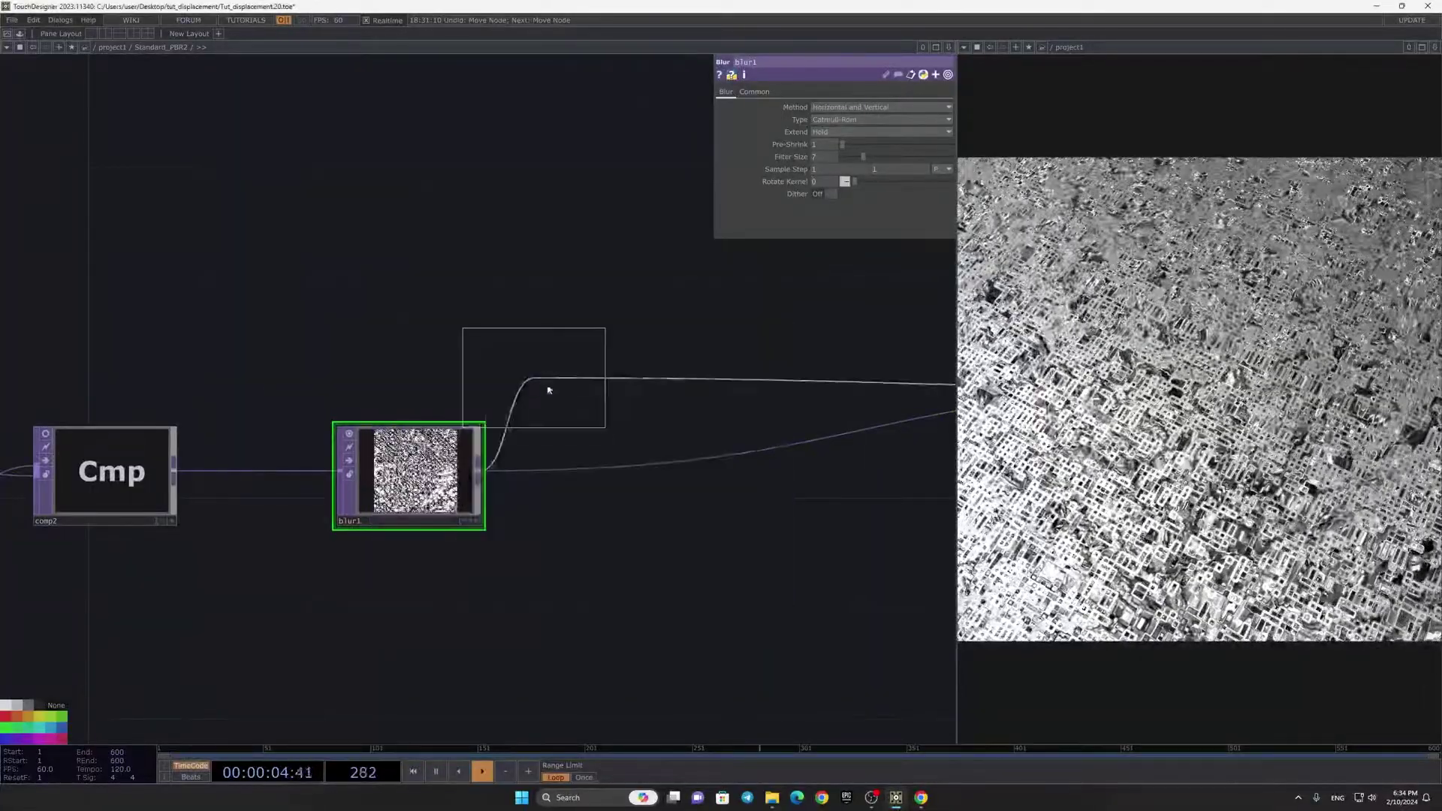
click(711, 530)
scroll(702, 516, up, 5)
drag(702, 516, 539, 452)
click(593, 406)
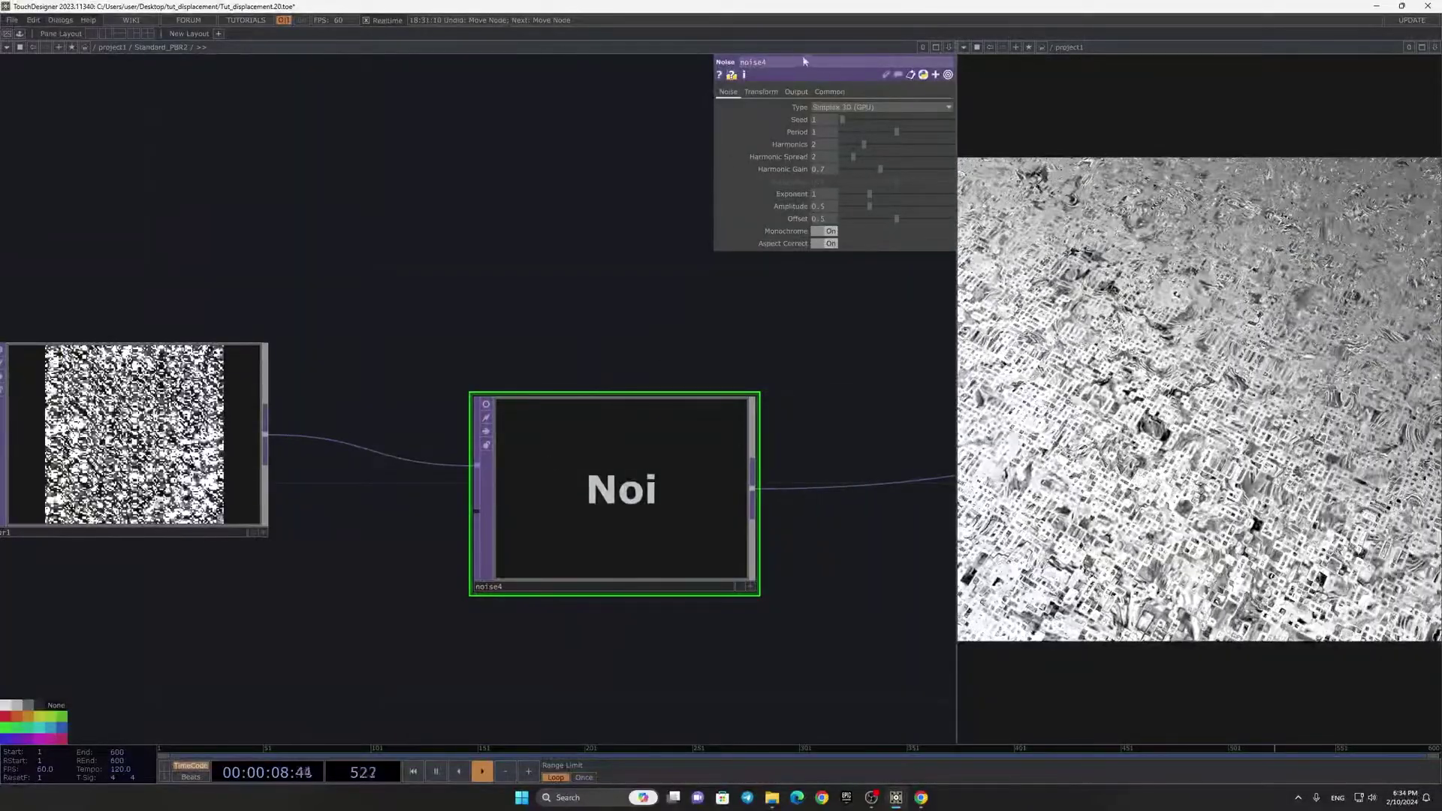
Step: Set noise4's Period to 2, raise its Amplitude to about 0.65, and set its Offset to 0
click(824, 132)
text(2)
key(Return)
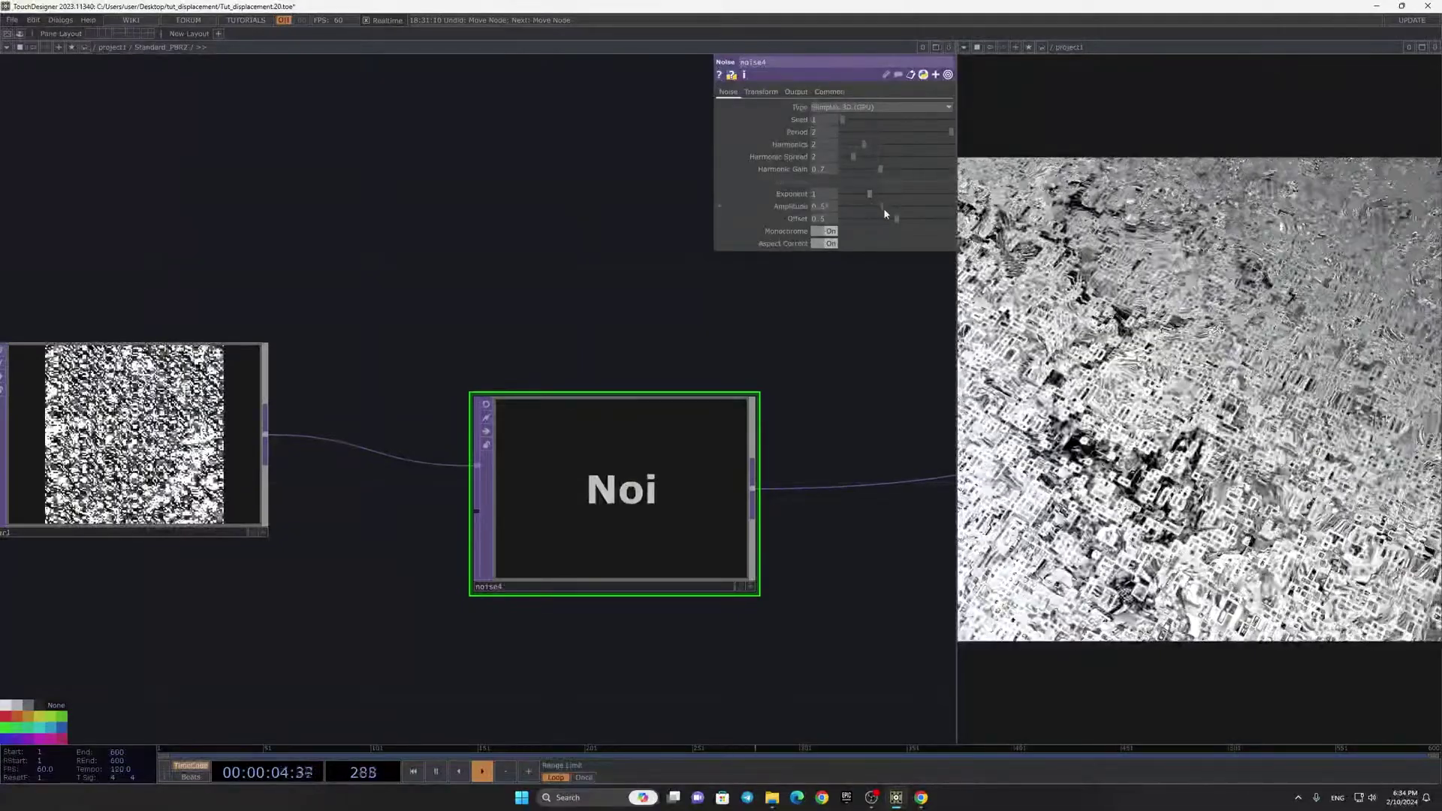
drag(898, 225, 841, 223)
Step: Set pbr1's Metallic to 0.899 and its Roughness to 0.125
scroll(663, 378, down, 5)
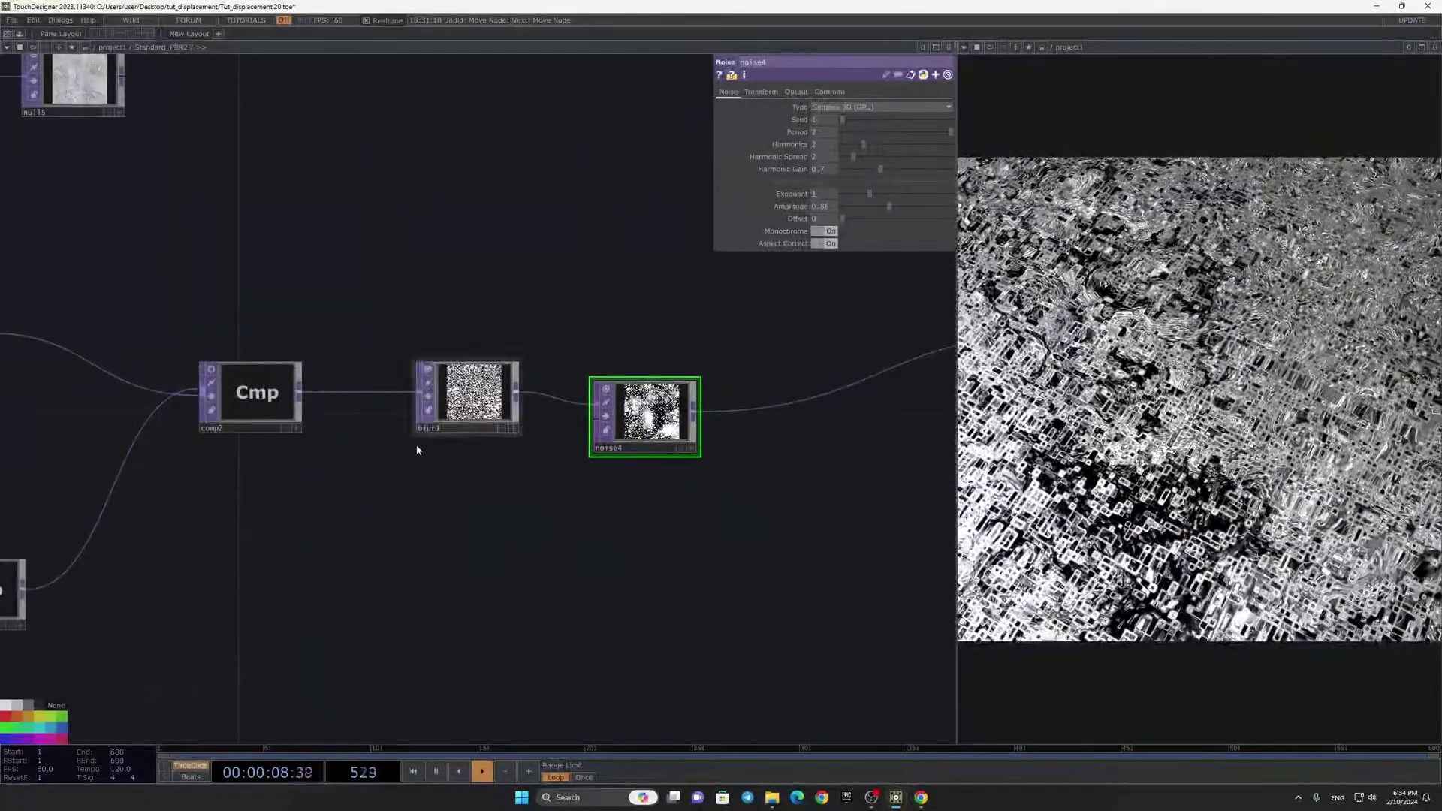
scroll(608, 391, down, 5)
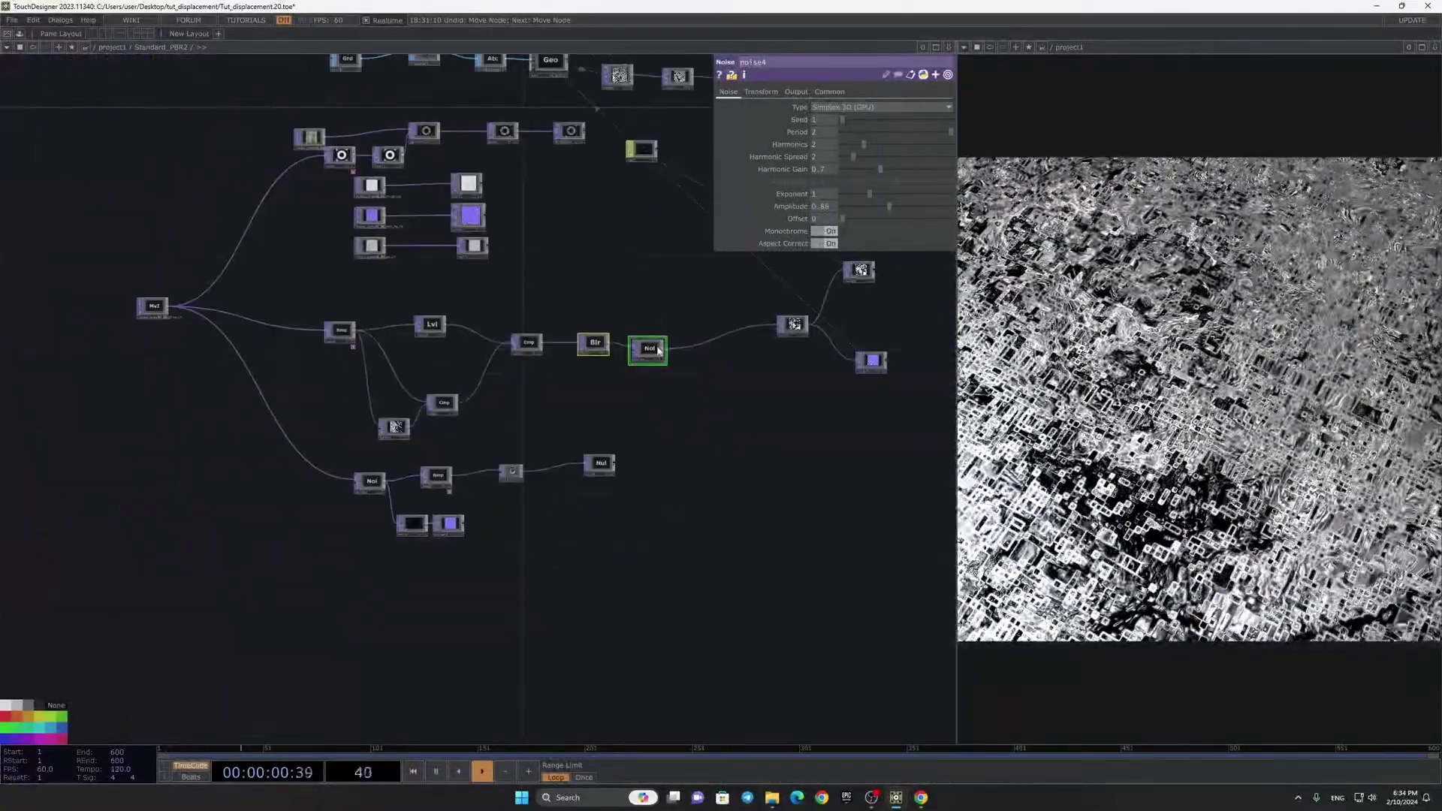
right_drag(588, 461, 593, 459)
drag(593, 461, 561, 515)
drag(639, 335, 512, 373)
scroll(524, 179, up, 5)
click(519, 199)
drag(582, 195, 512, 319)
scroll(722, 169, up, 5)
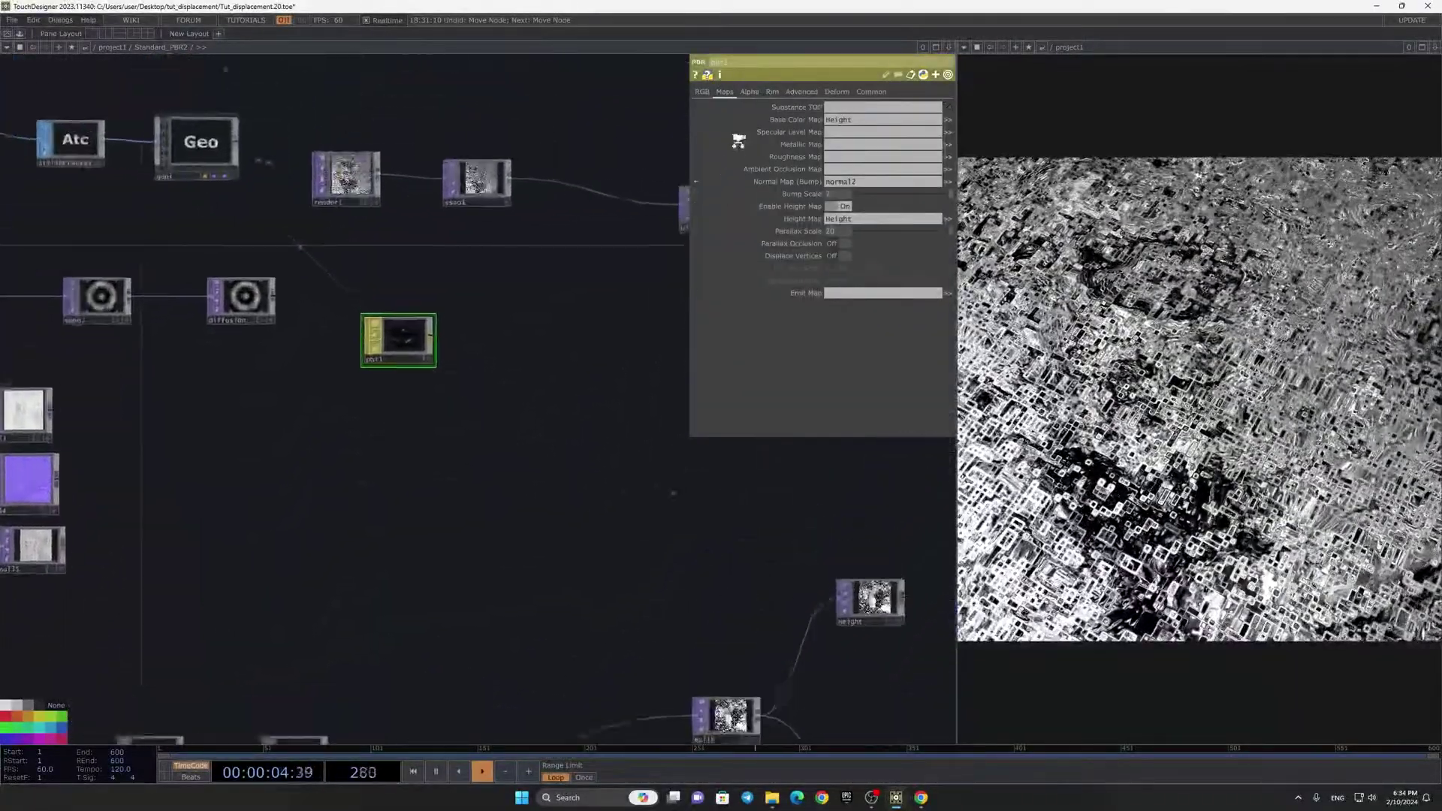
click(702, 92)
drag(880, 144, 940, 132)
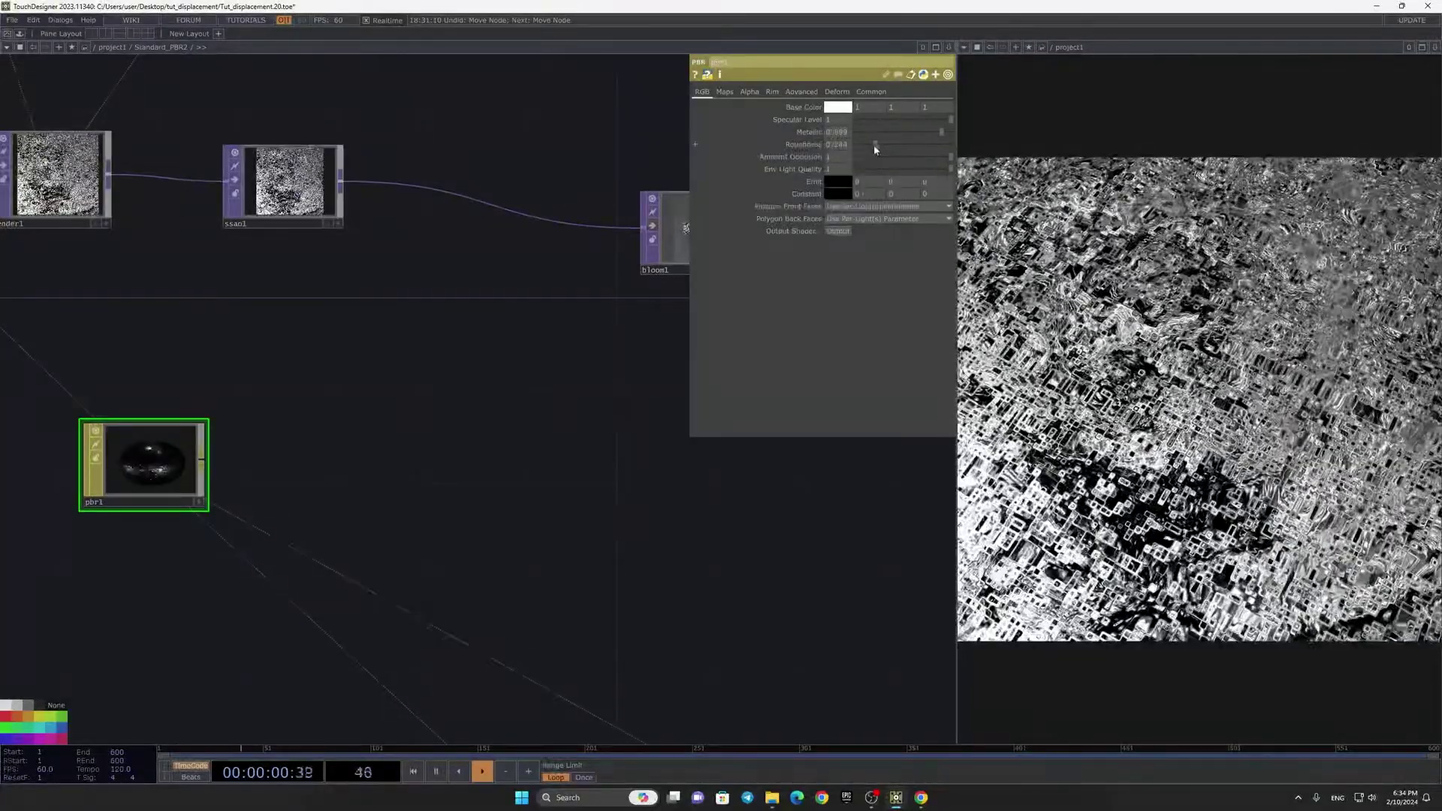
scroll(604, 556, down, 5)
scroll(778, 270, up, 2)
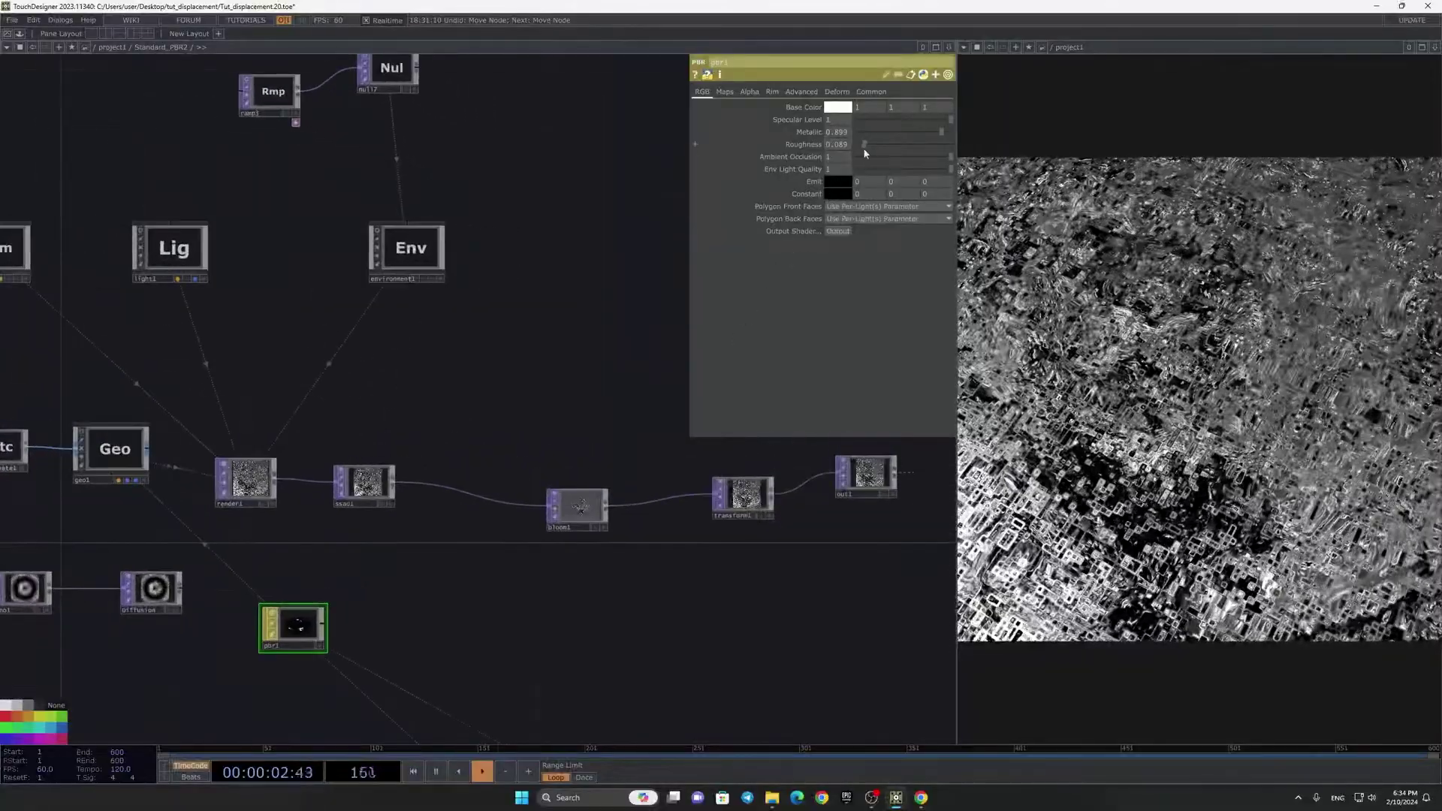
Step: Activate the cam1 viewer, bring the camera closer so the blocky relief fills the frame, and deactivate the viewer
drag(406, 348, 588, 536)
scroll(200, 441, up, 7)
drag(604, 610, 693, 610)
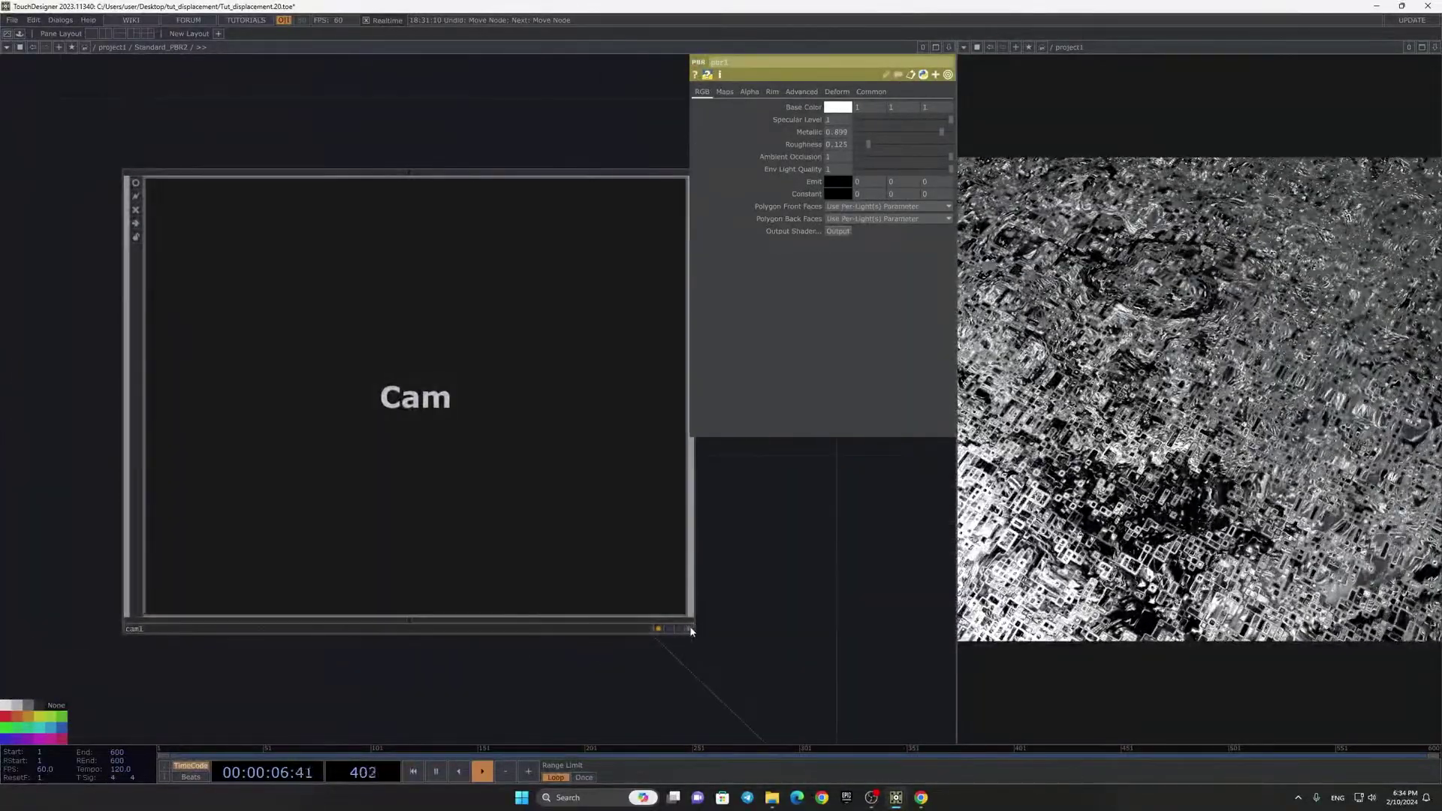
click(690, 629)
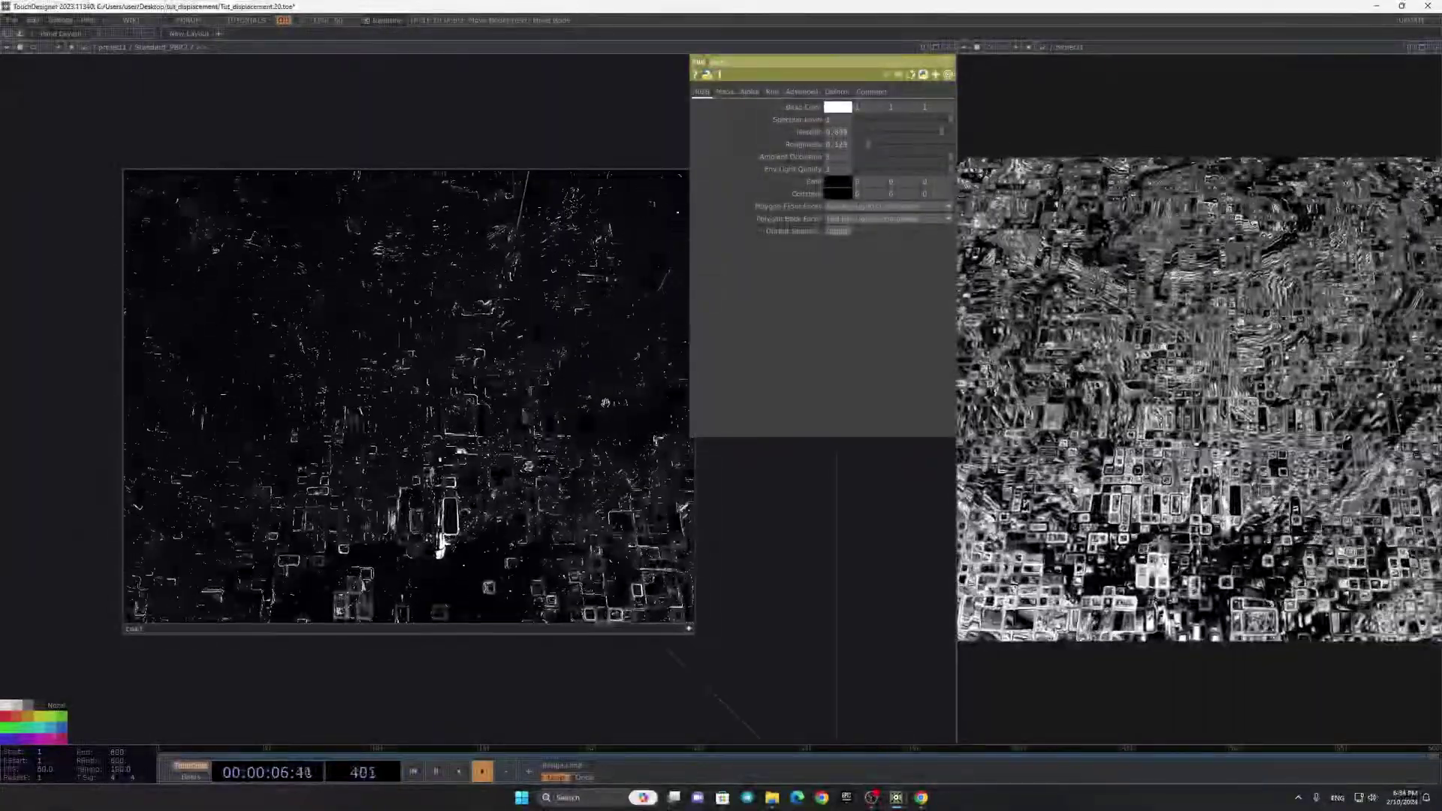
click(689, 629)
Step: Lower the environment light's Dimmer to about 0.73
scroll(732, 630, down, 5)
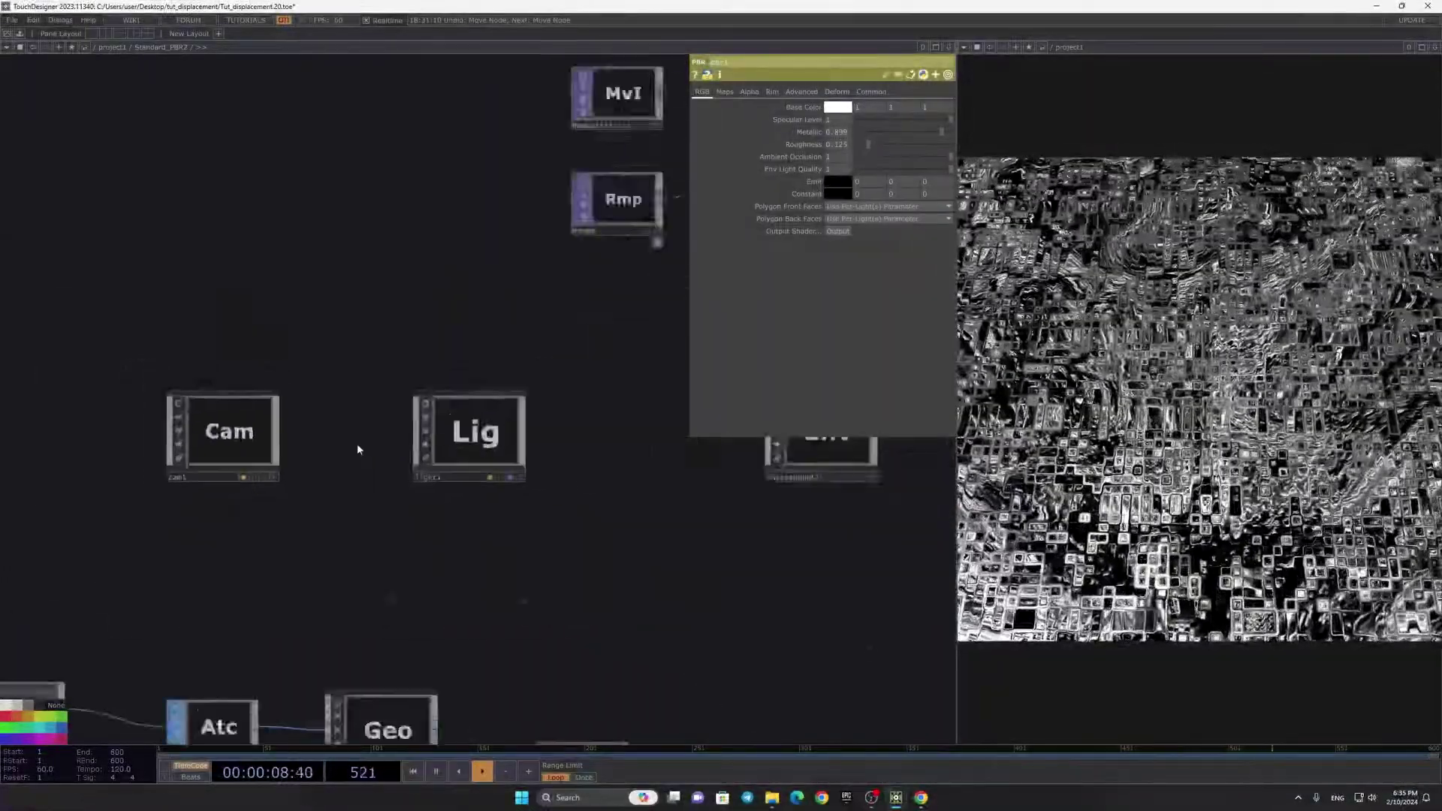
click(698, 459)
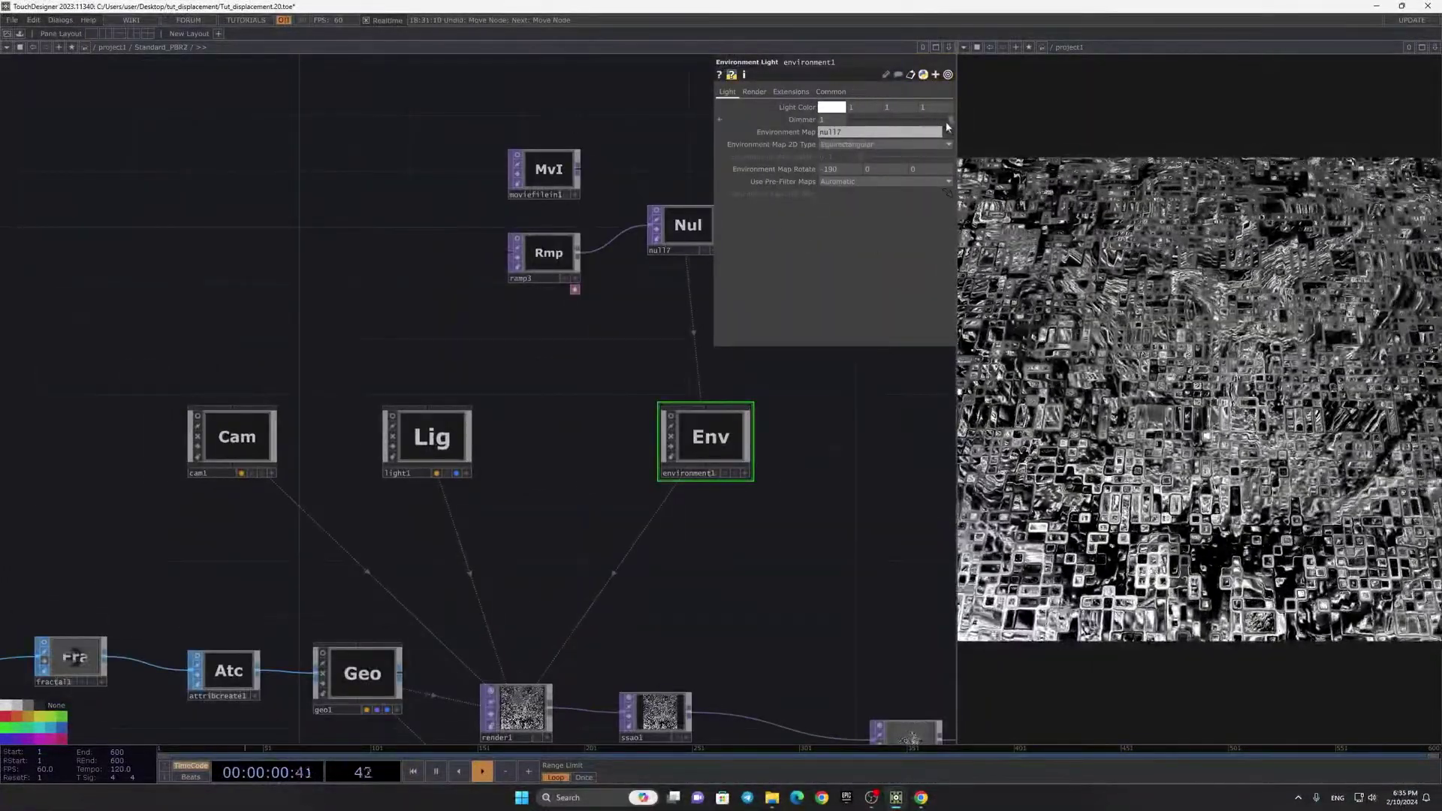
drag(925, 131, 925, 131)
Step: Turn off the bypass on bloom1, adjust its Pre-Black Level, and lower its Bloom Intensity
drag(655, 432, 463, 229)
scroll(718, 544, up, 5)
drag(718, 543, 688, 490)
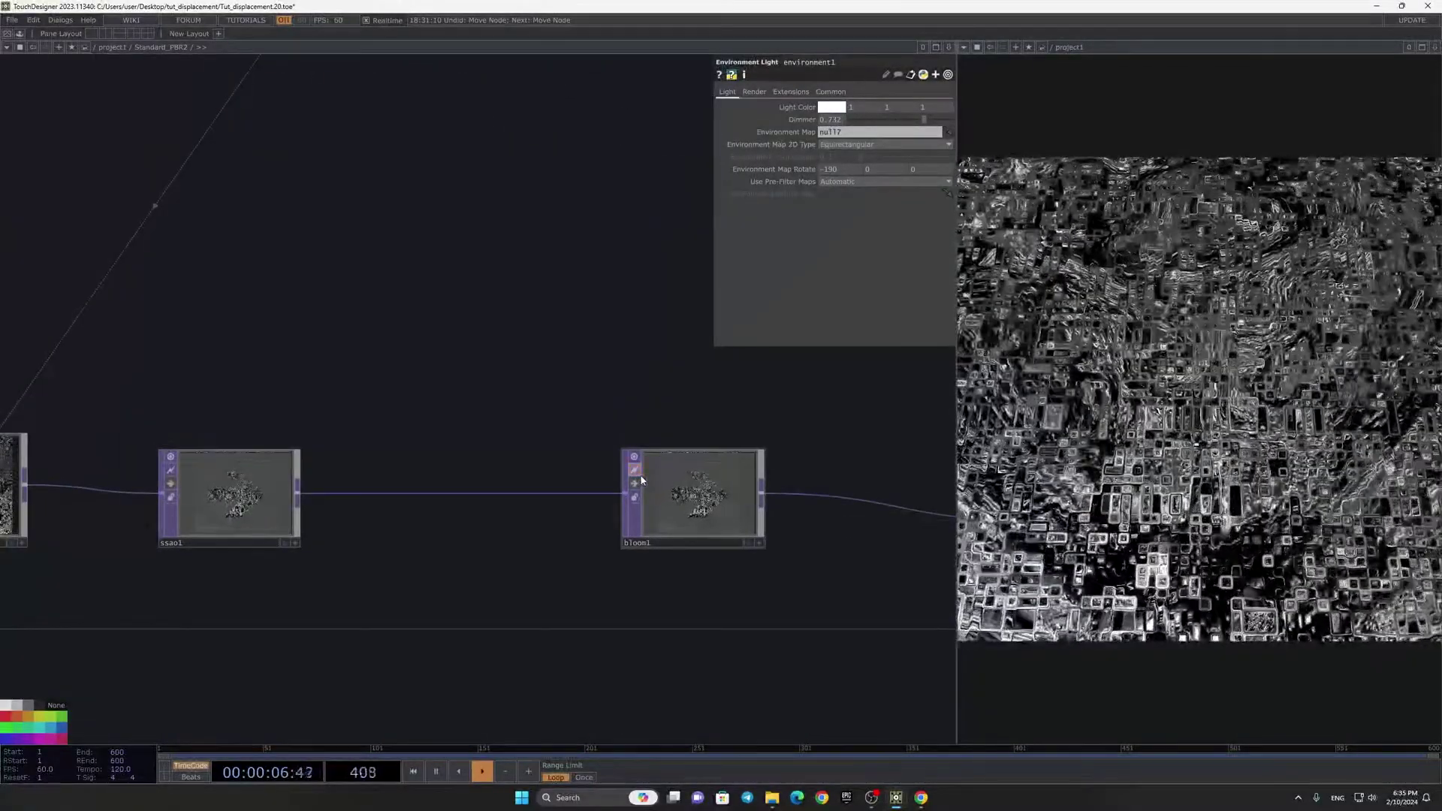
click(635, 484)
click(699, 495)
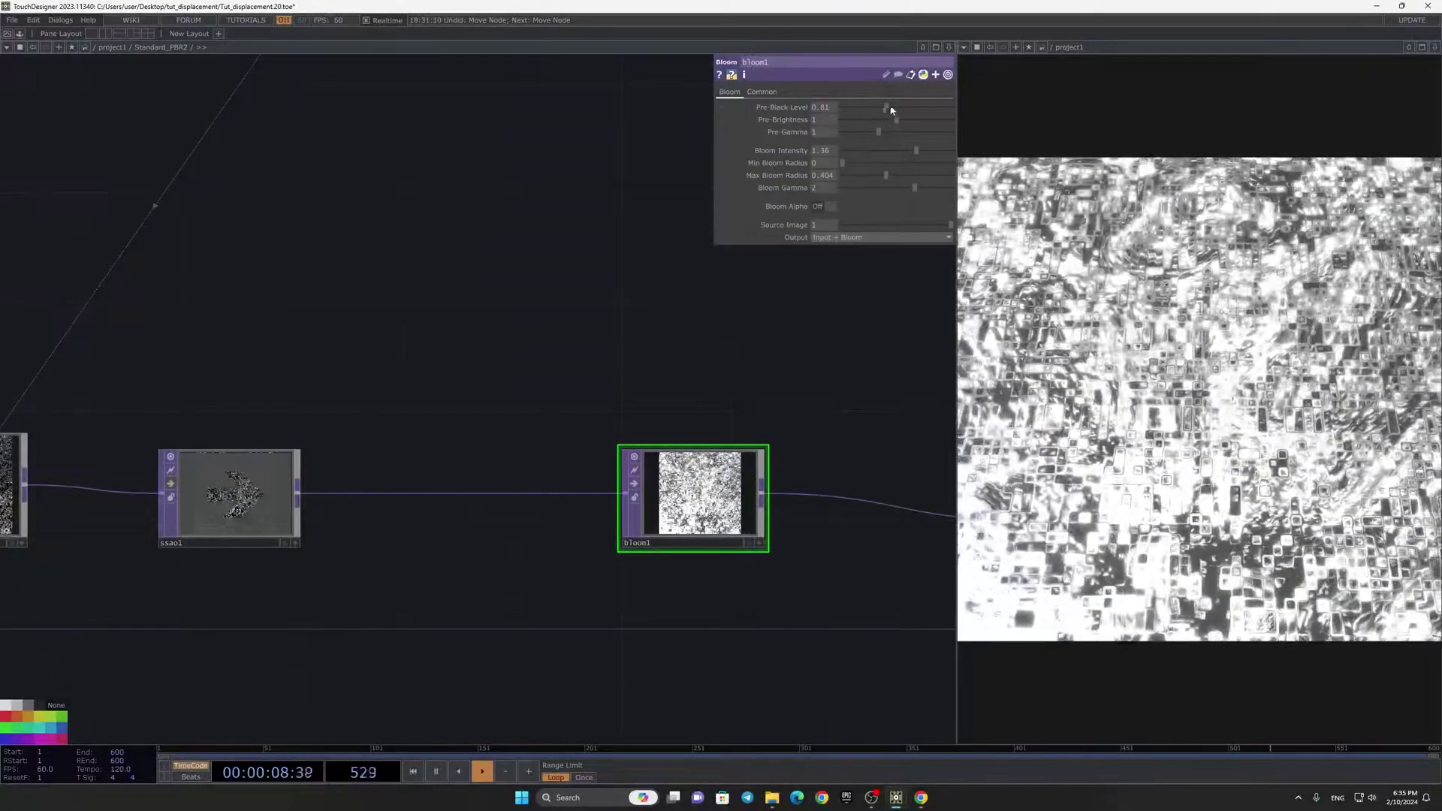
drag(889, 107, 858, 151)
Step: Change ramp4's Phase expression to absTime.seconds/3 to speed up the ramp animation
scroll(744, 376, down, 5)
scroll(541, 525, up, 6)
scroll(698, 425, down, 3)
click(428, 497)
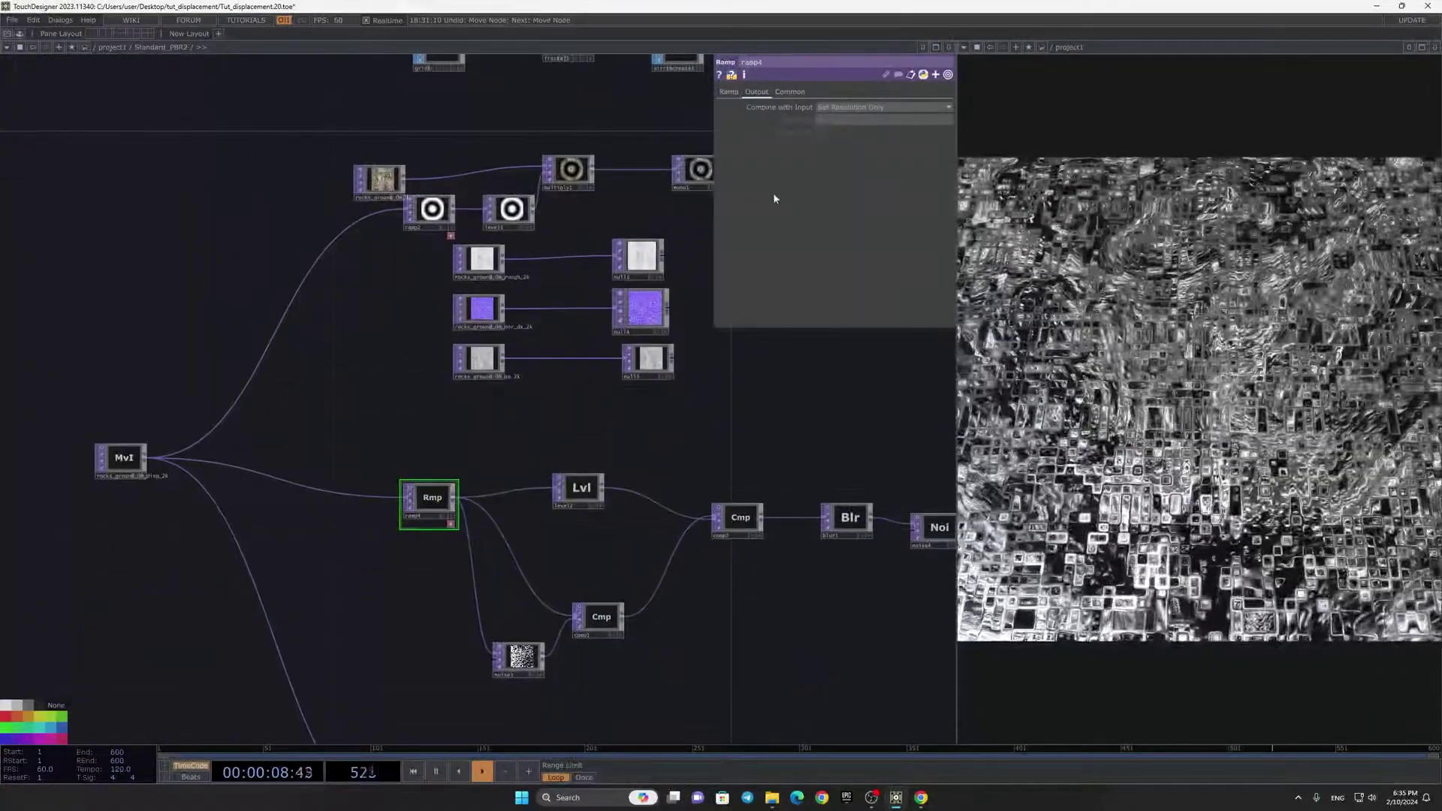
click(728, 91)
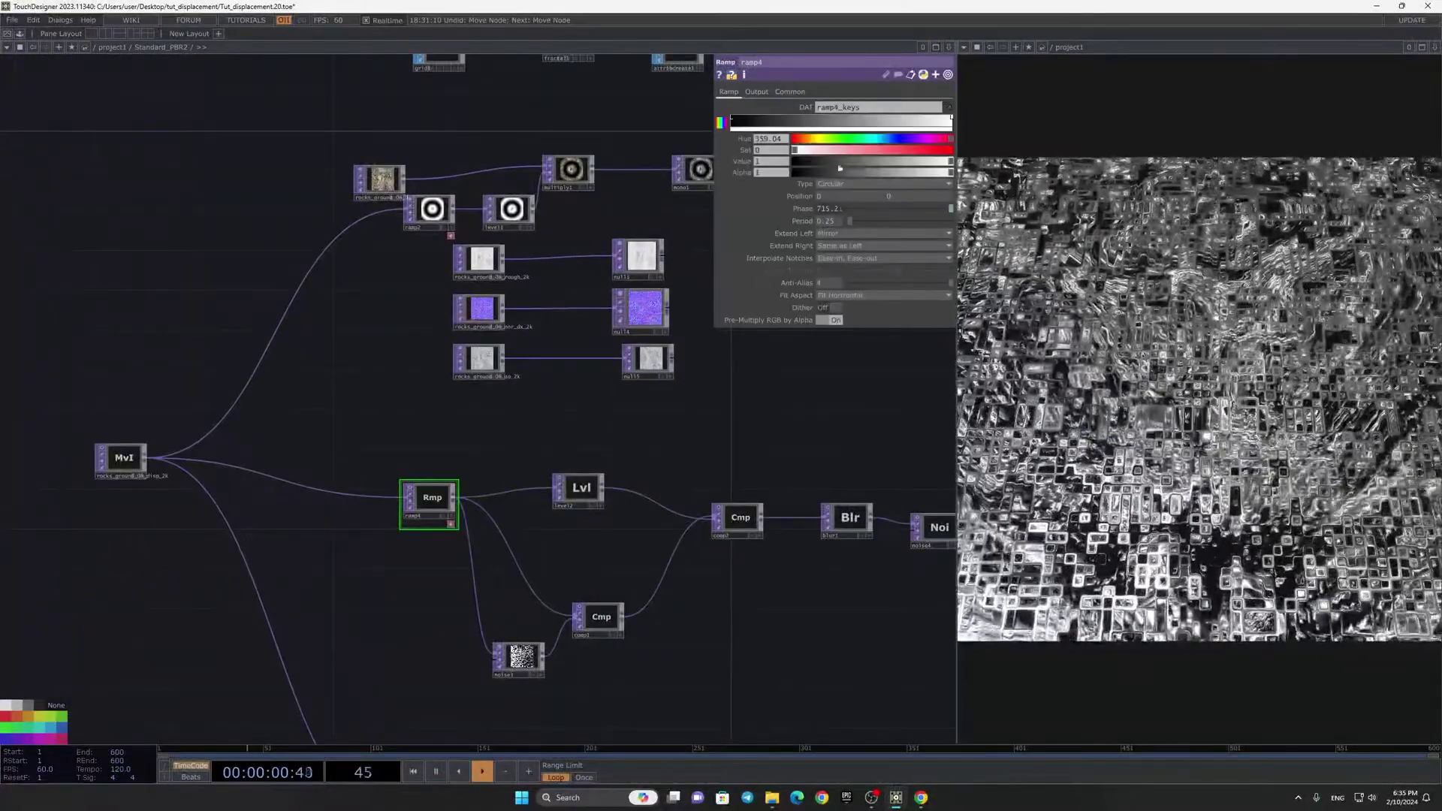
click(837, 209)
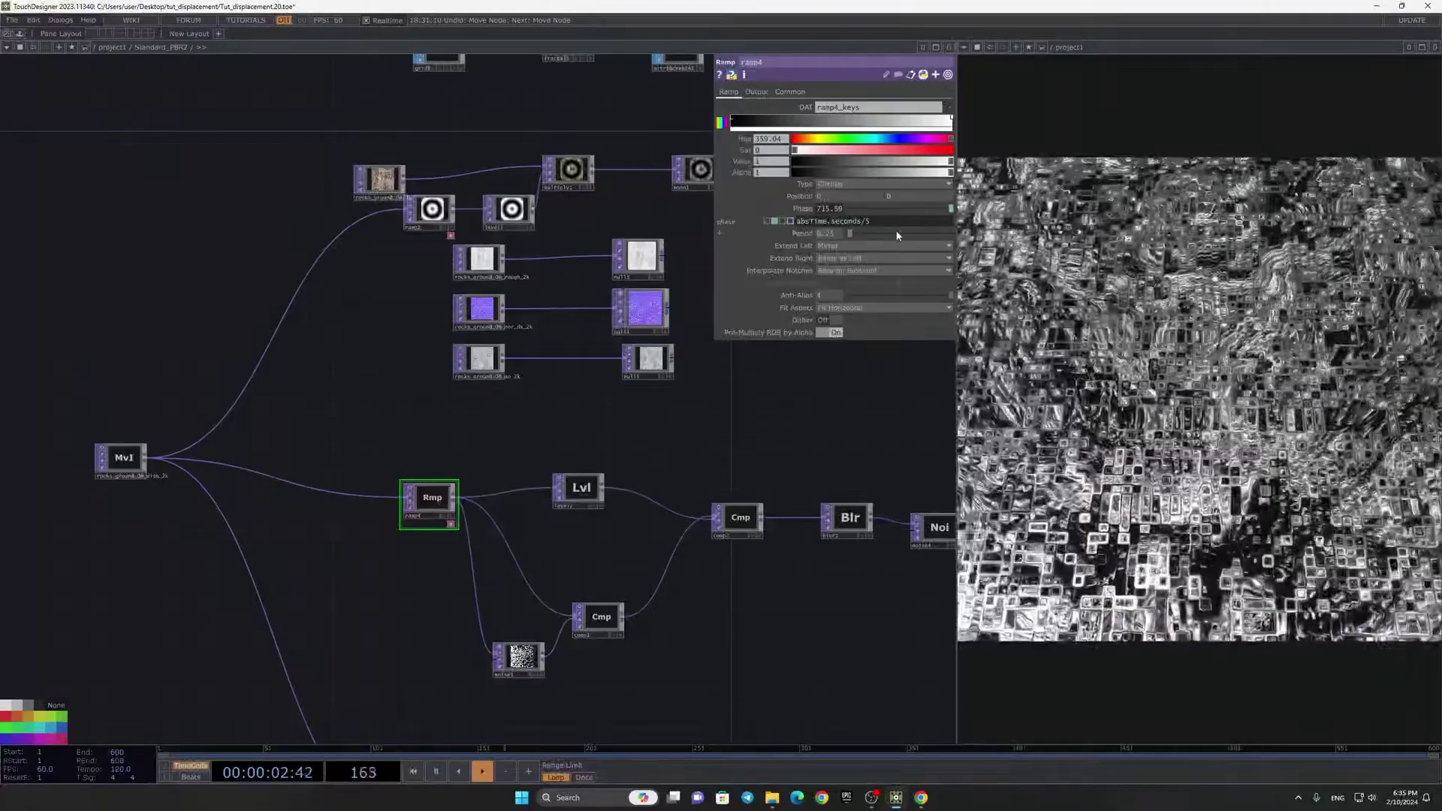
key(Return)
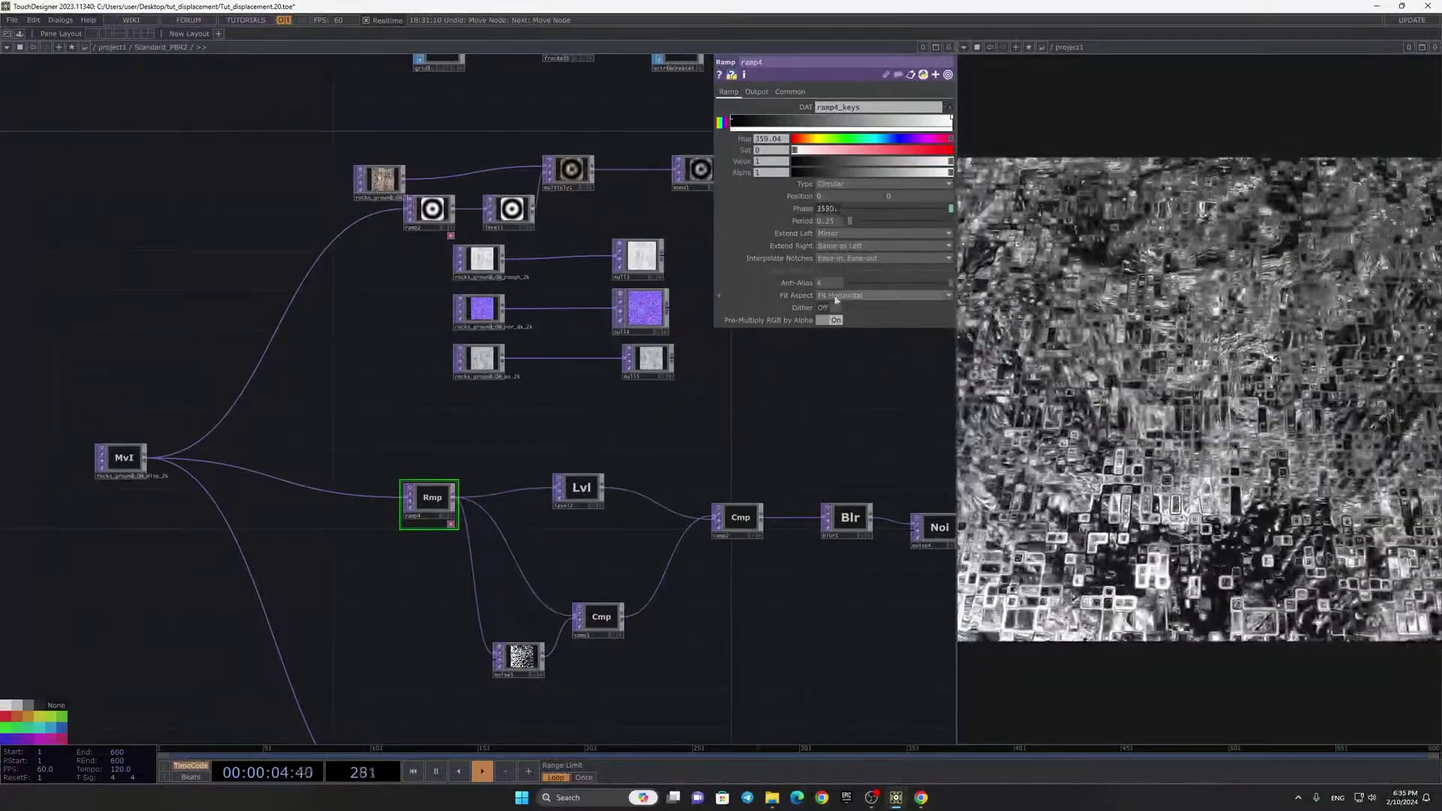
click(833, 210)
text(/3)
key(Return)
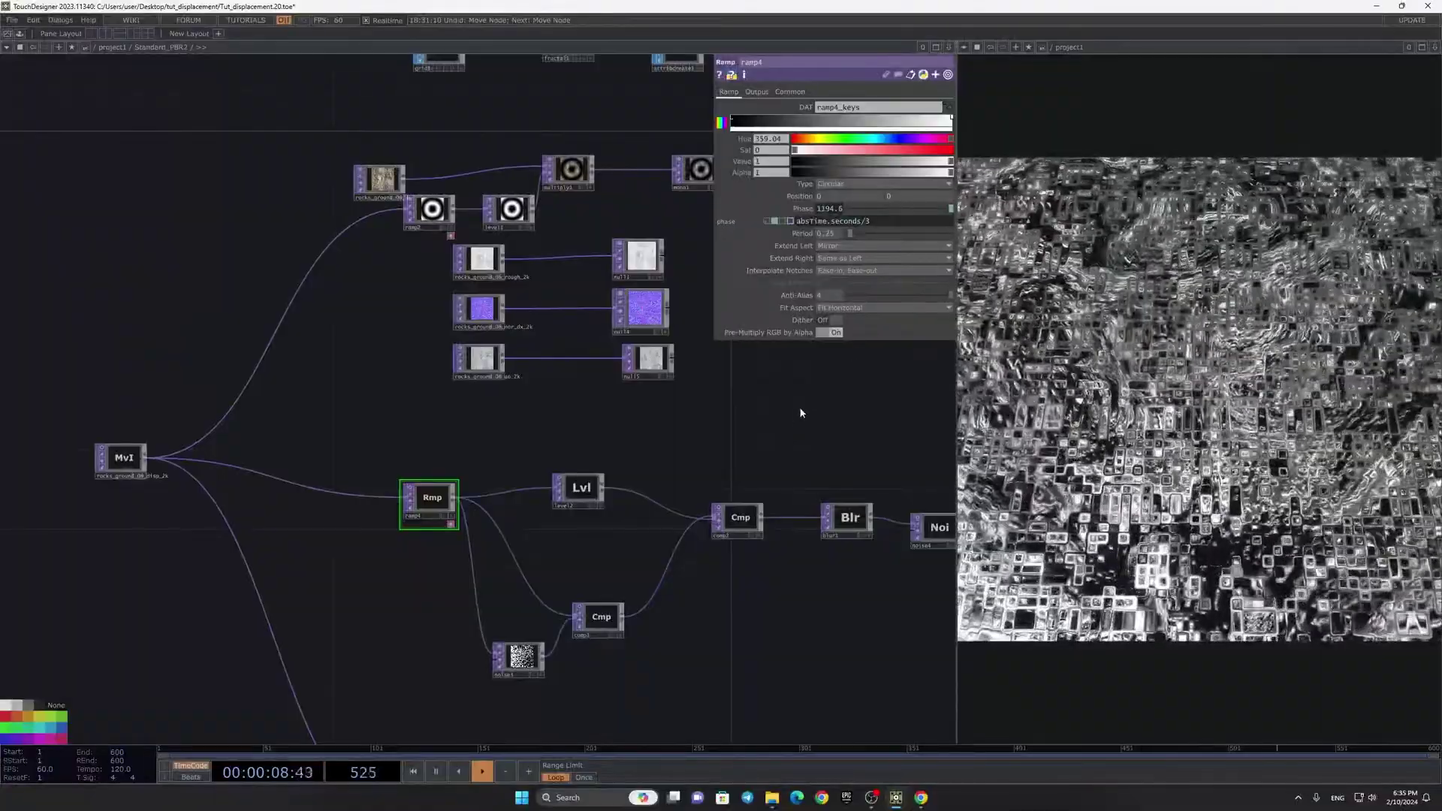
Step: Turn on the node viewer of ramp4 to show its circular ramp
drag(812, 433, 712, 479)
scroll(713, 479, down, 1)
scroll(446, 528, up, 5)
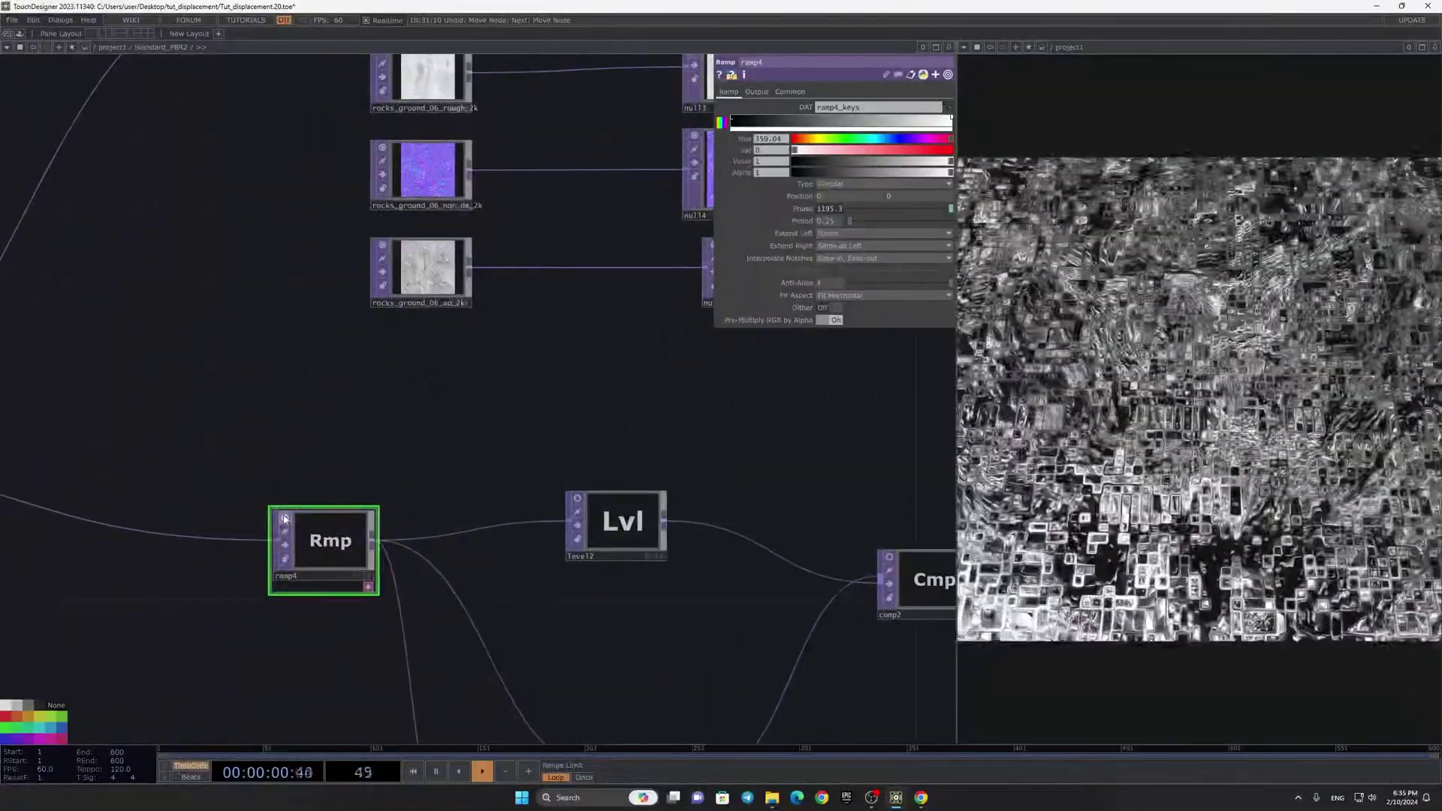
scroll(587, 444, down, 5)
scroll(471, 494, up, 3)
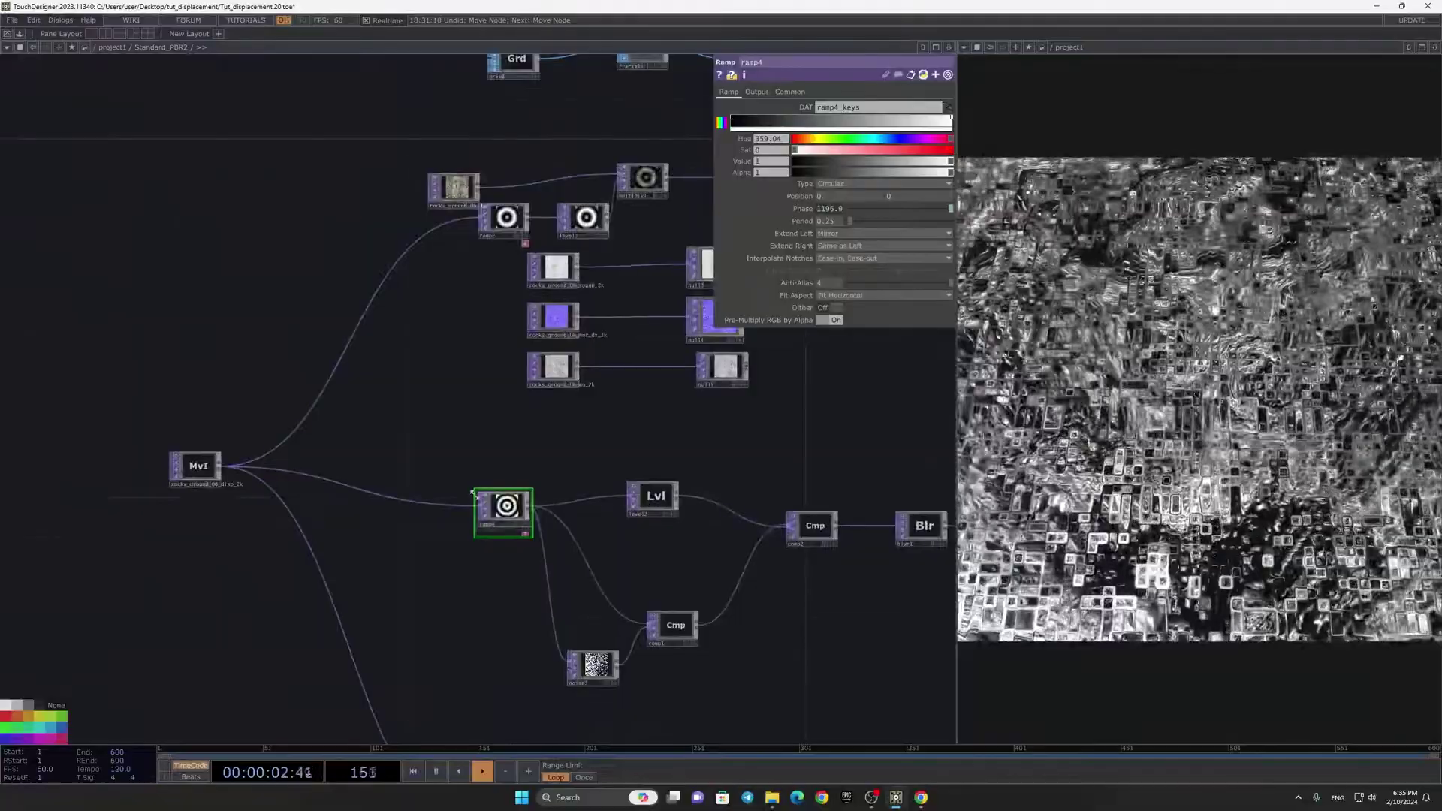
Step: Activate the cam1 viewer, pull the camera back from the displaced surface, and deactivate the viewer
scroll(485, 499, down, 5)
scroll(619, 366, up, 7)
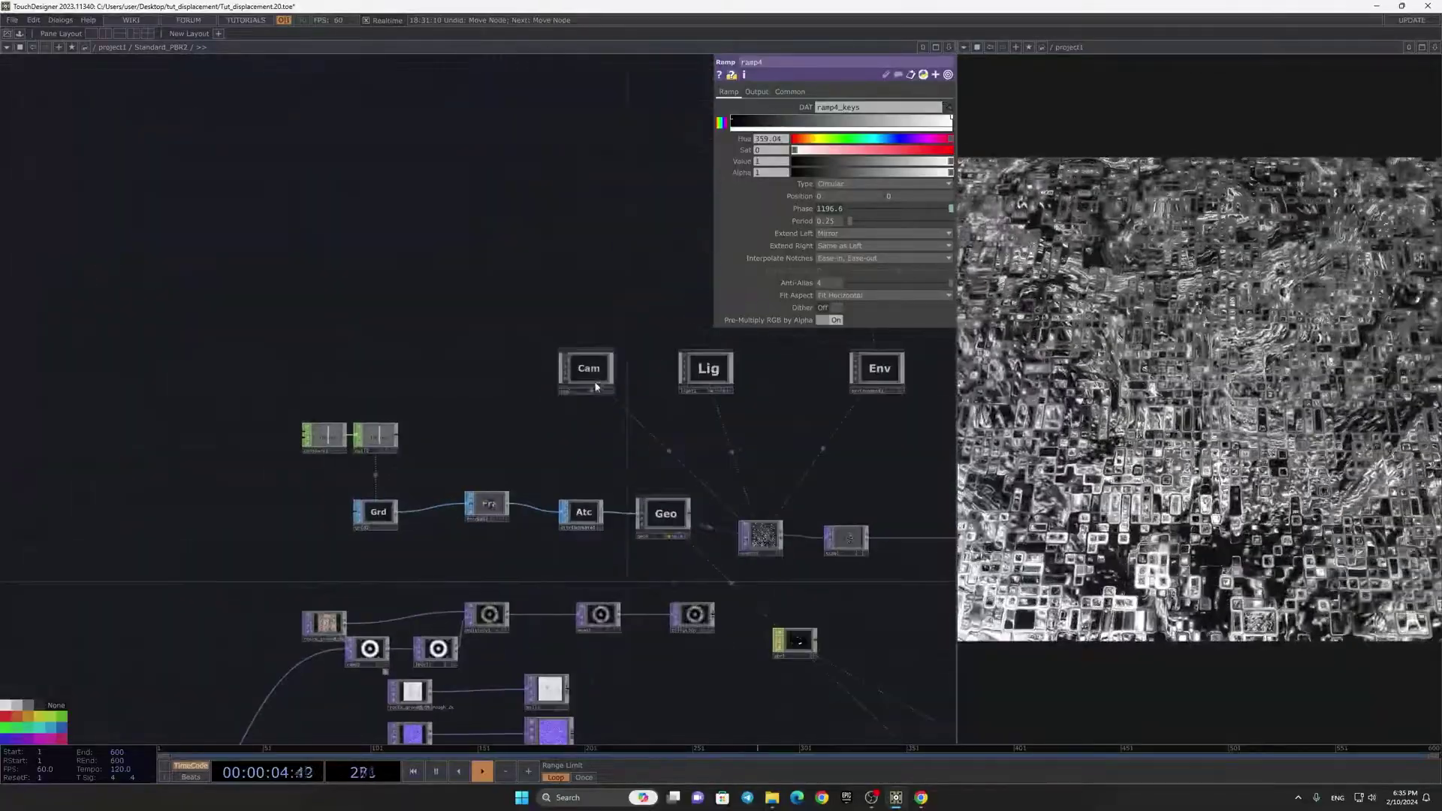
scroll(619, 366, up, 3)
click(698, 517)
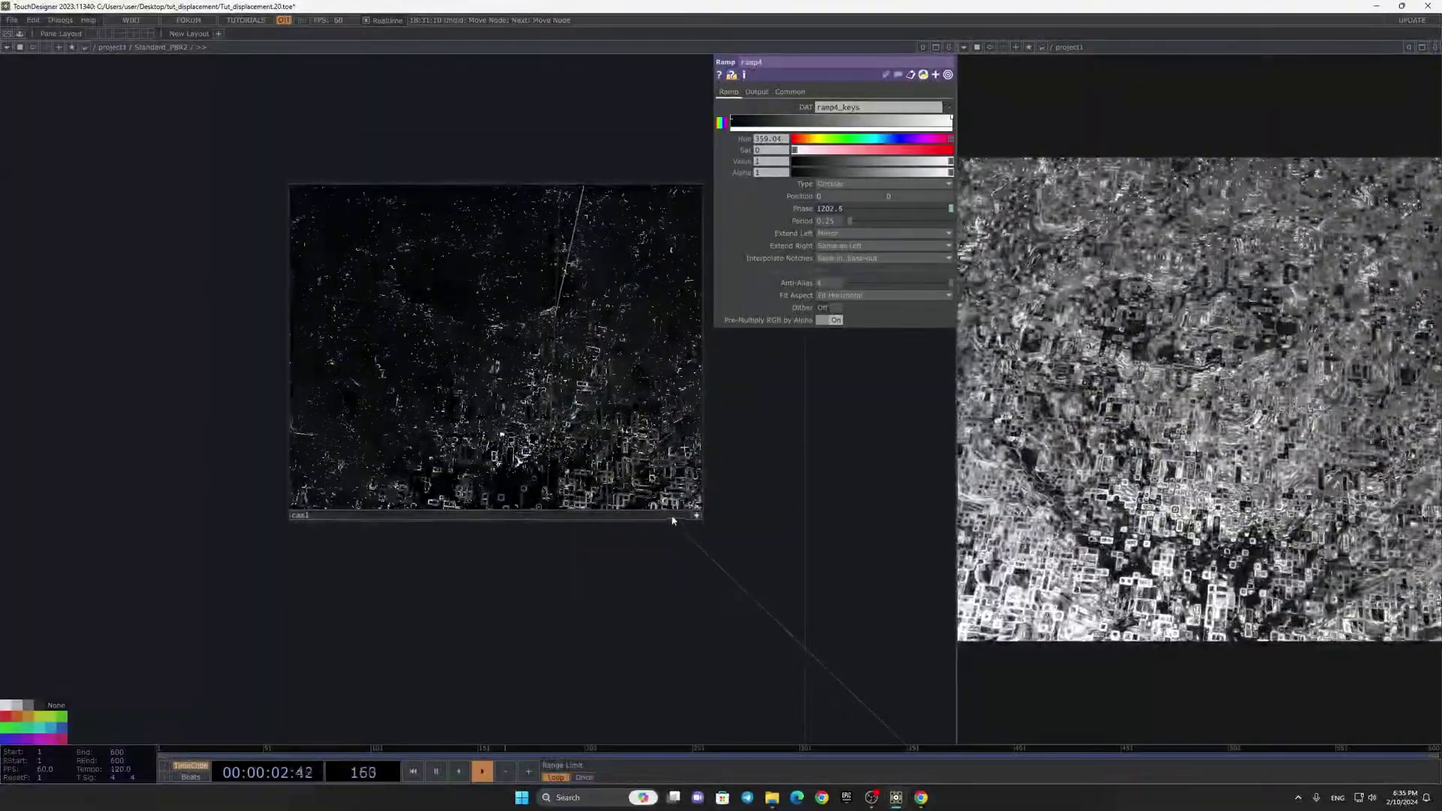
click(697, 516)
Step: Select the fractal1 SOP in the geometry chain and toggle its node flags
drag(628, 285, 616, 260)
scroll(616, 260, down, 5)
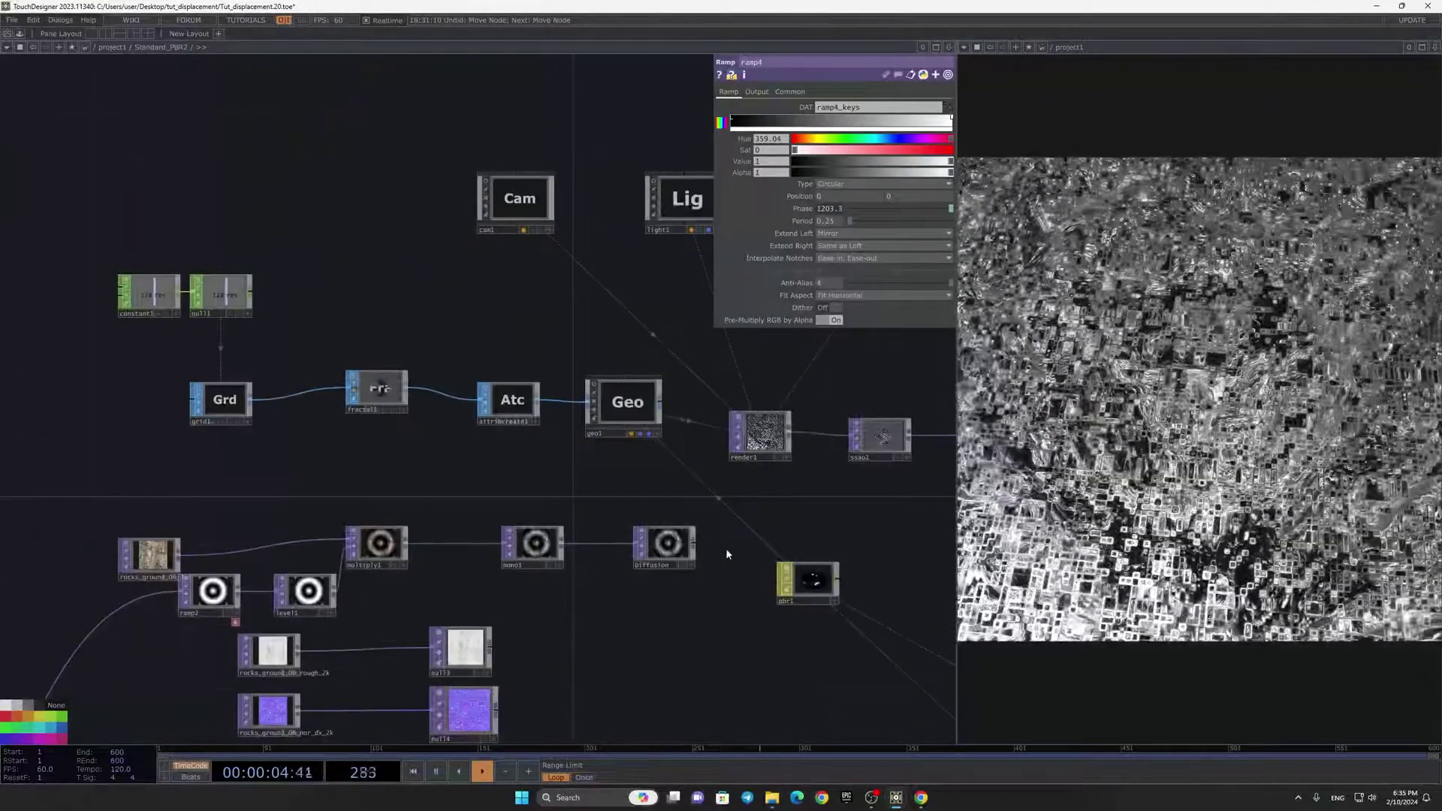
drag(727, 554, 689, 422)
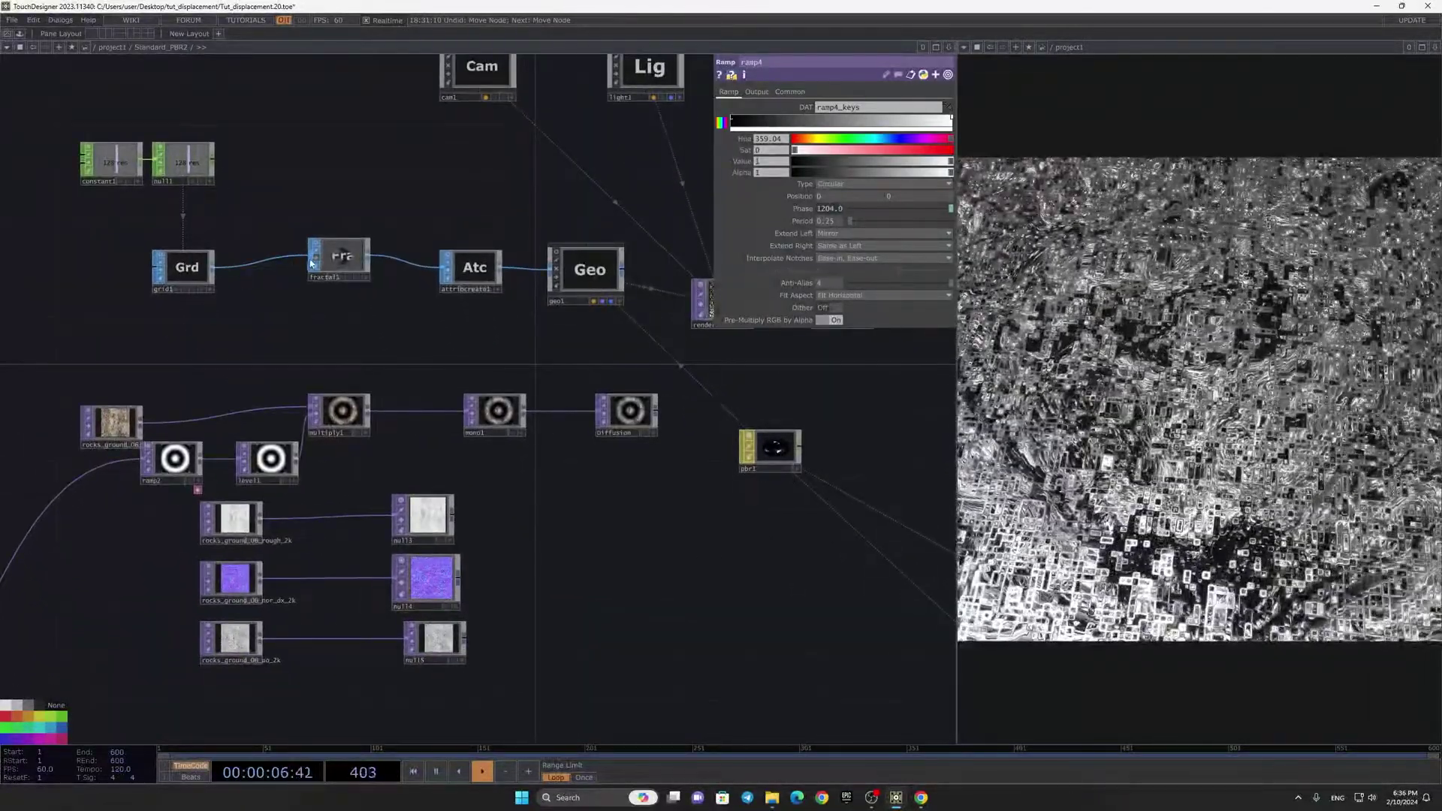
click(318, 258)
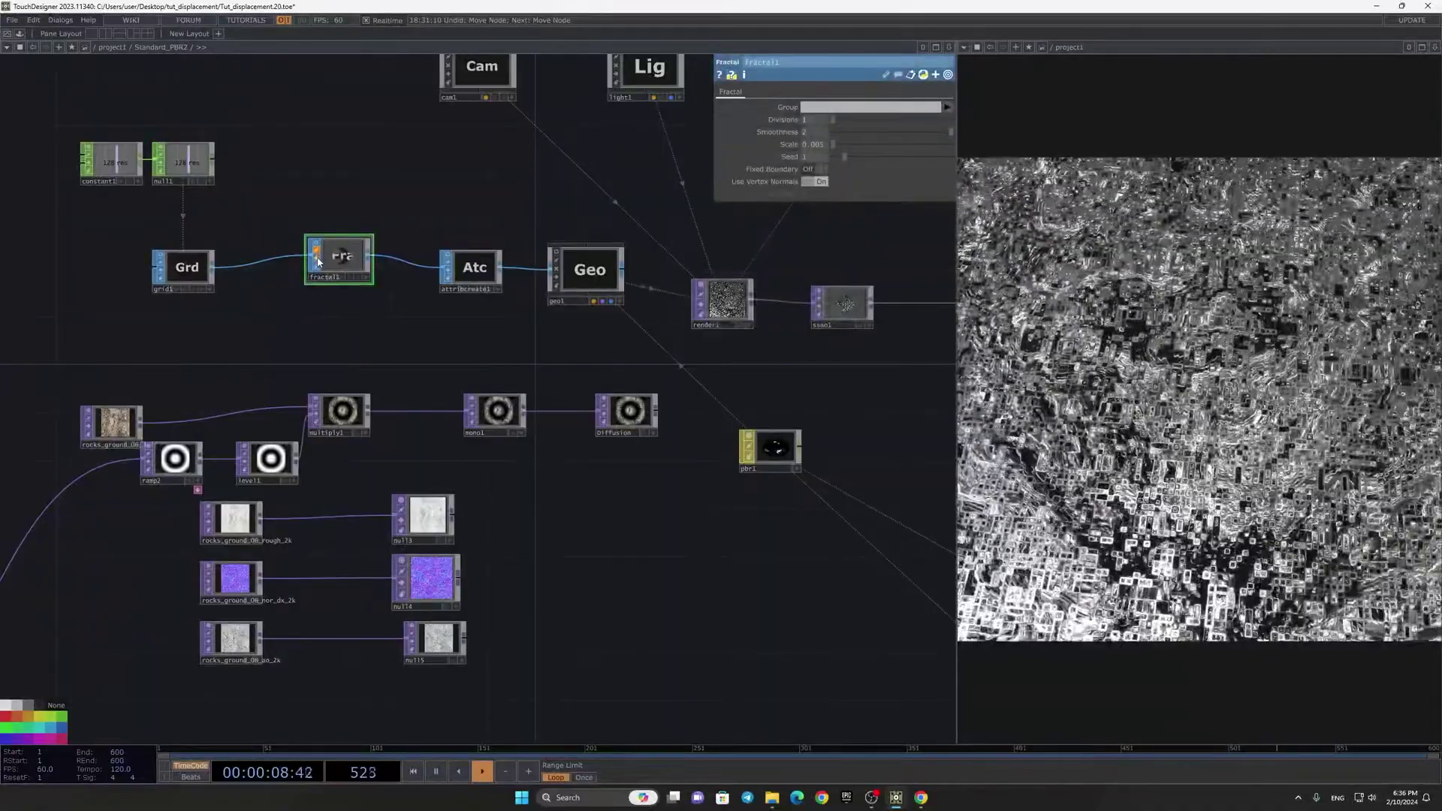
click(317, 259)
scroll(321, 301, down, 2)
Step: Set the res value of the constant1 CHOP that drives the grid resolution to 256
drag(324, 310, 610, 272)
scroll(505, 312, up, 5)
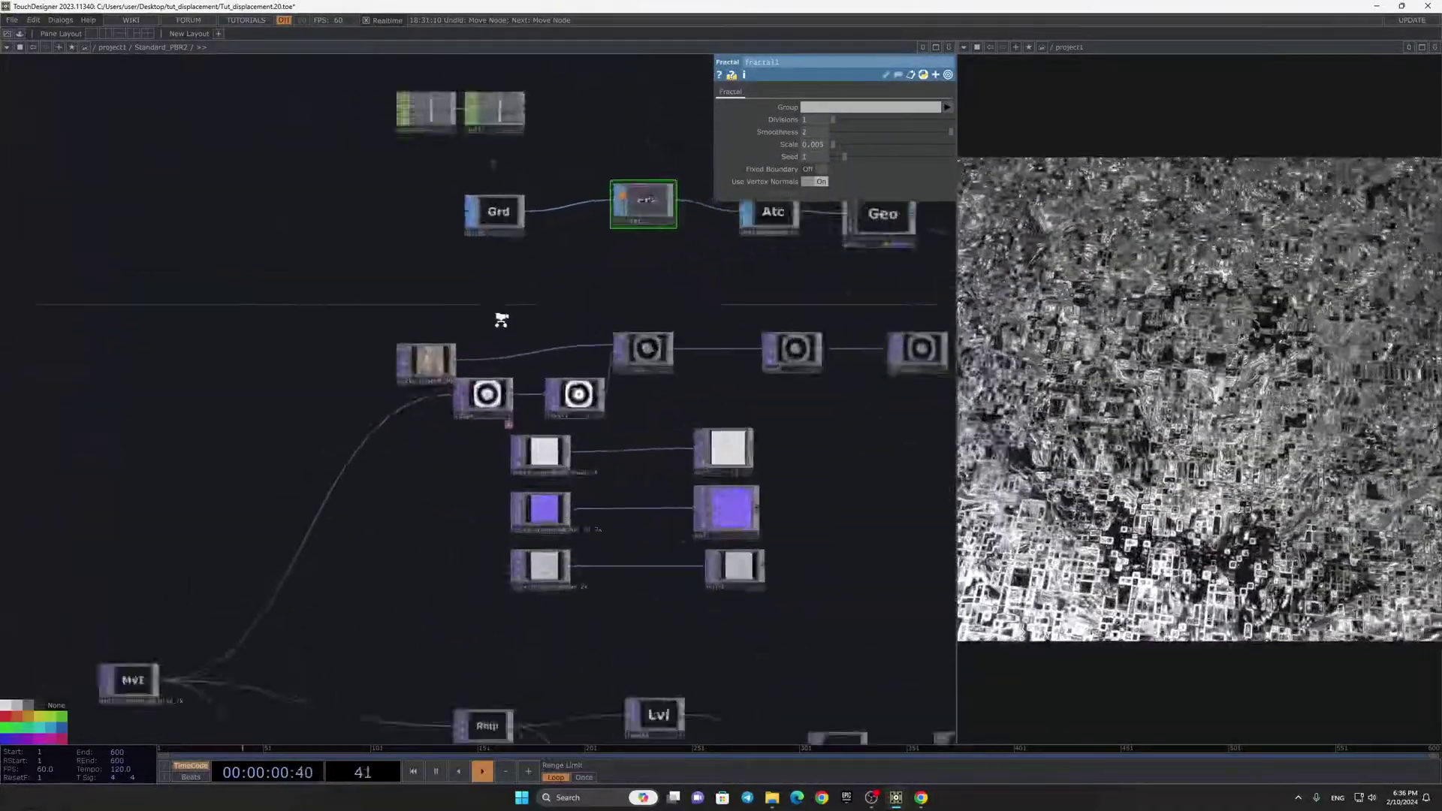
scroll(530, 285, down, 4)
scroll(554, 336, up, 3)
click(469, 211)
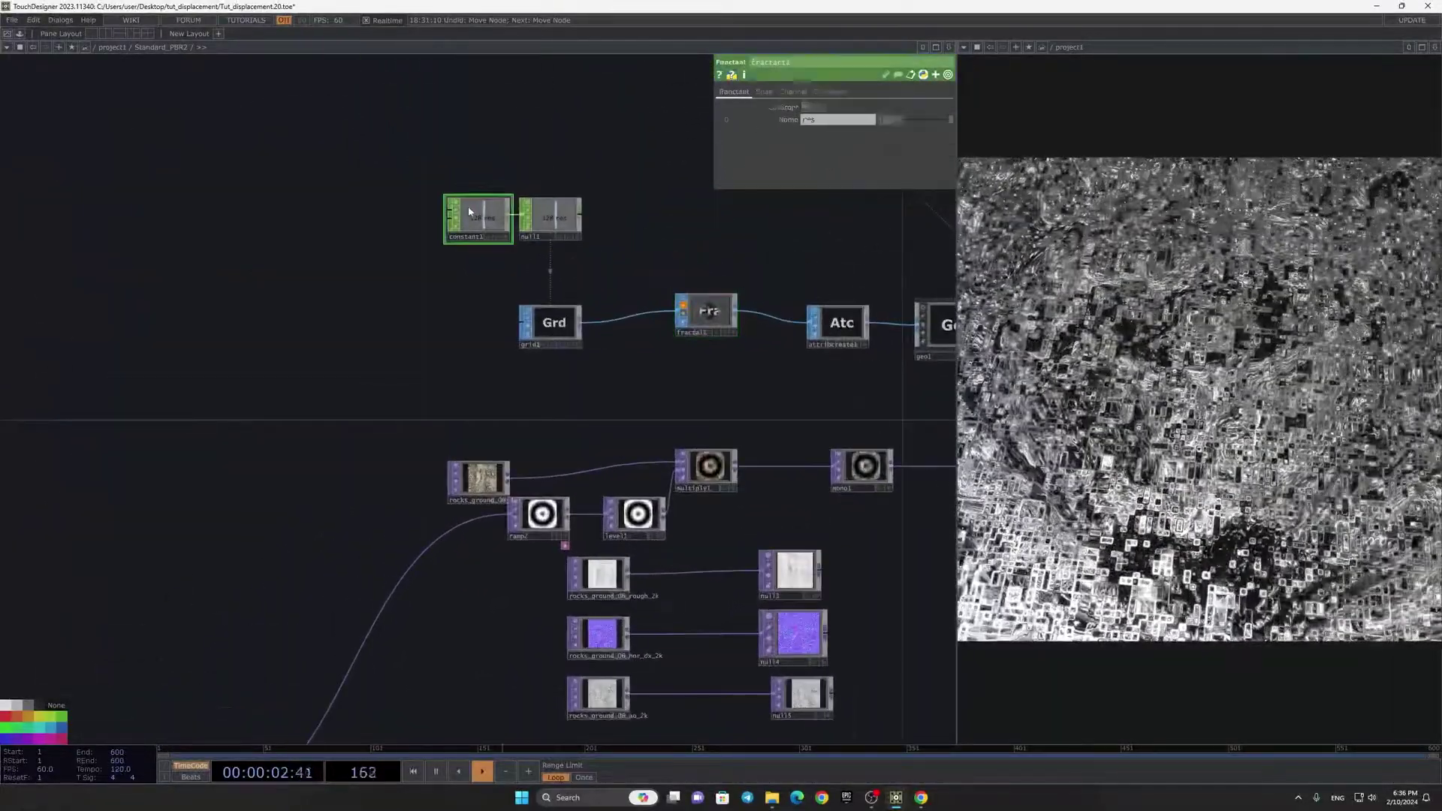
drag(896, 120, 724, 177)
text(28)
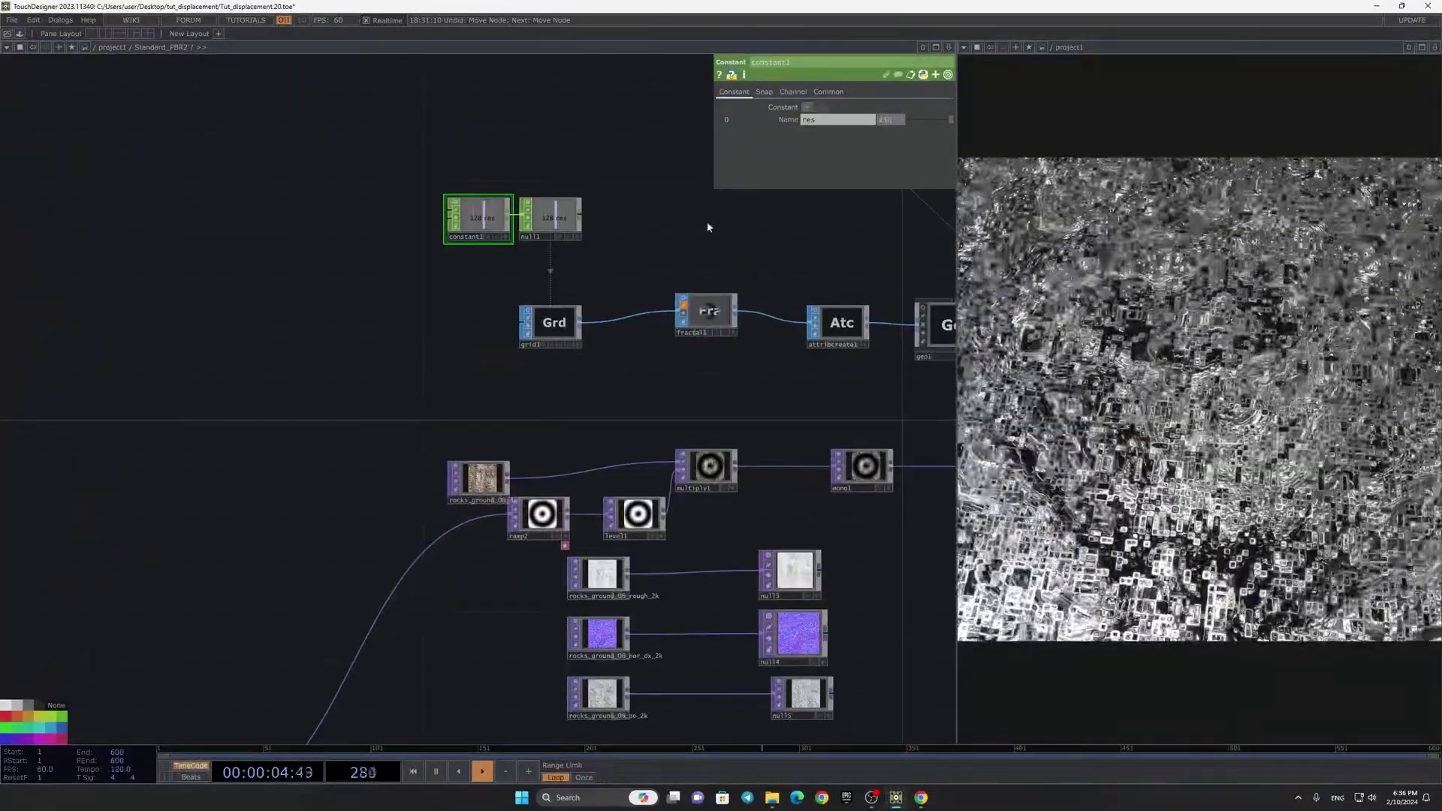
Step: Try a different Parallax Scale in the map settings of the pbr1 material, and undo the change
drag(713, 236, 585, 215)
scroll(586, 216, down, 6)
scroll(710, 360, up, 5)
drag(701, 360, 740, 687)
drag(541, 403, 675, 287)
drag(404, 75, 453, 207)
scroll(454, 207, up, 3)
click(410, 201)
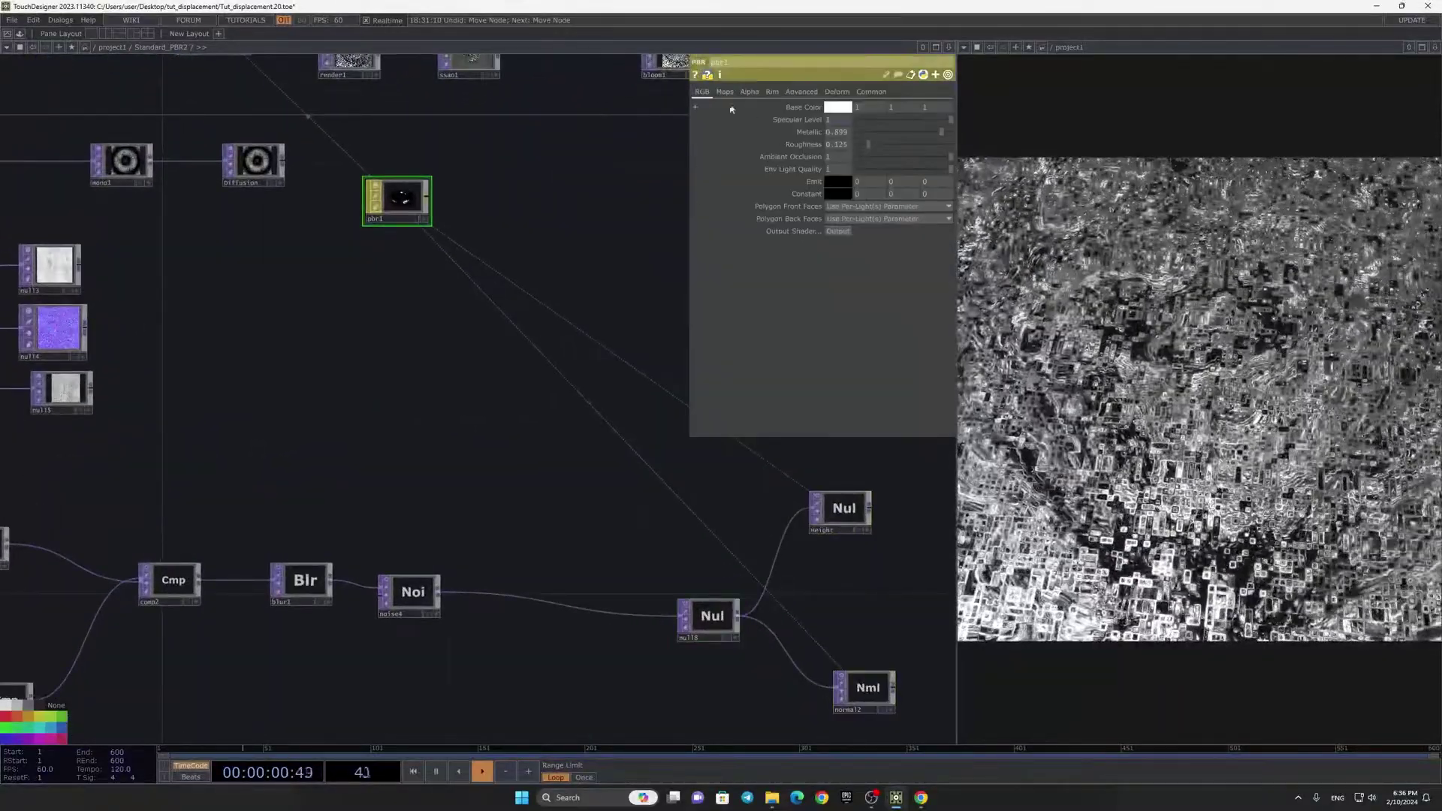
click(724, 92)
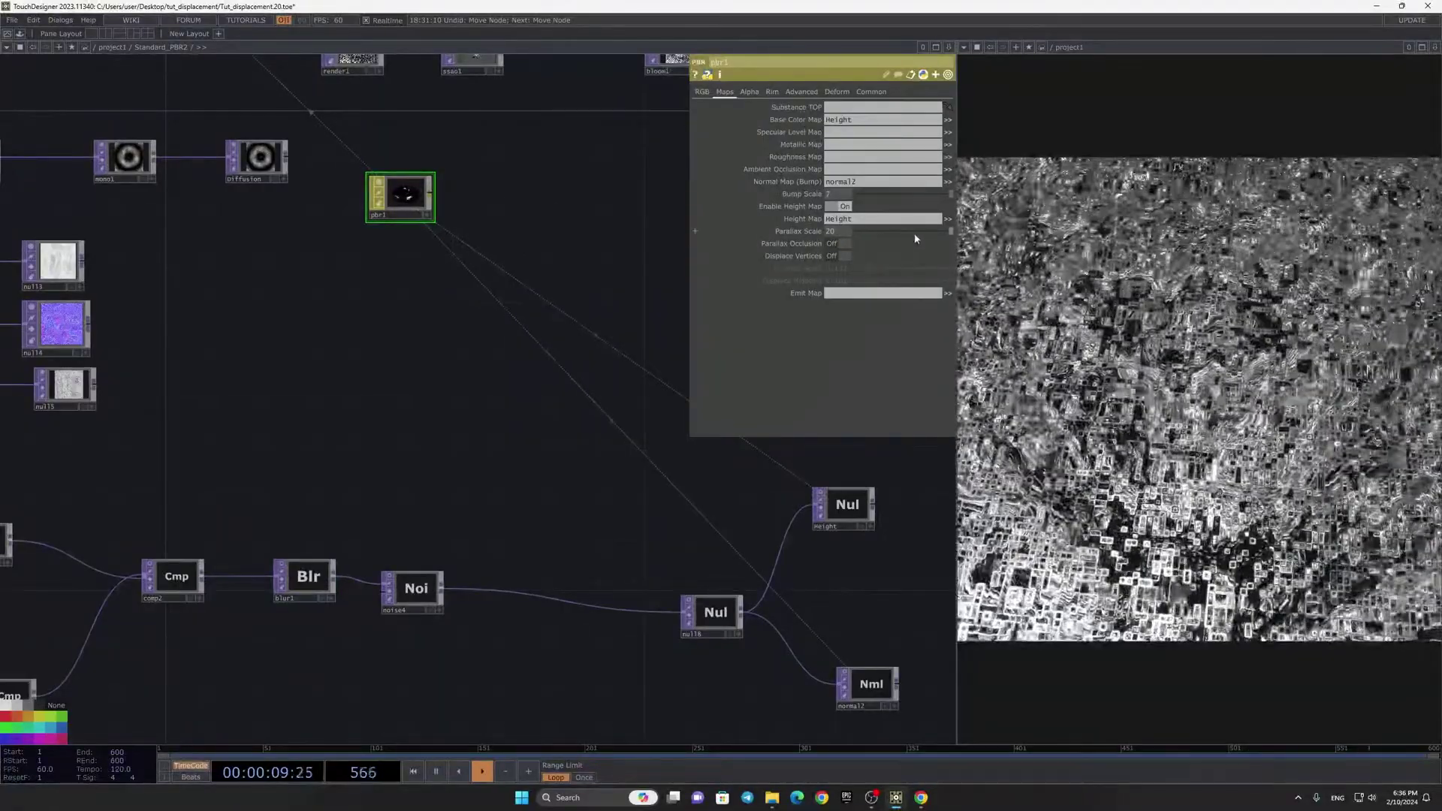
drag(886, 230, 880, 231)
key(ctrl+z)
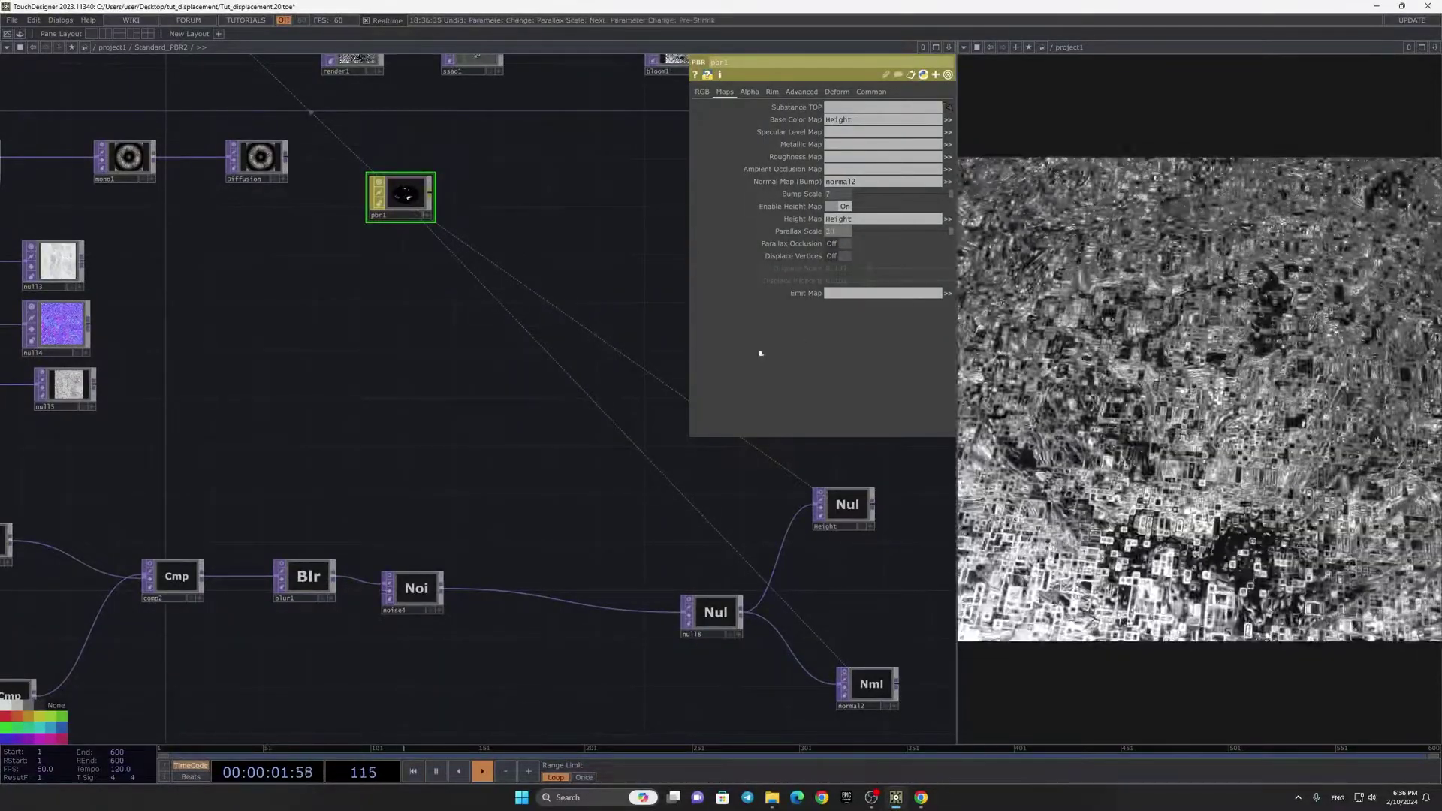
Step: Reduce ramp4's Period to 0.05 to make the animated circular rings denser
scroll(806, 399, down, 2)
drag(267, 538, 499, 476)
scroll(500, 478, up, 2)
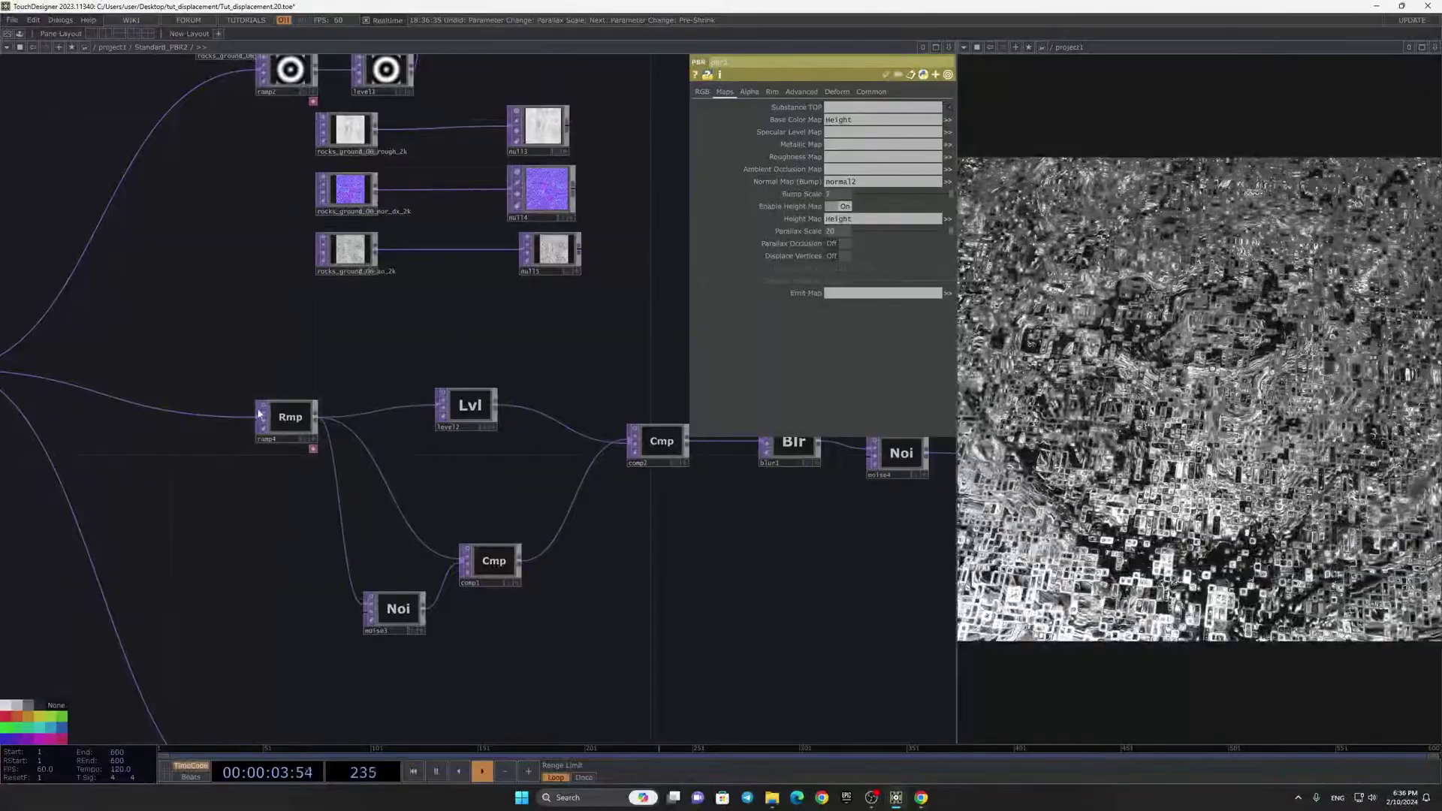
click(269, 408)
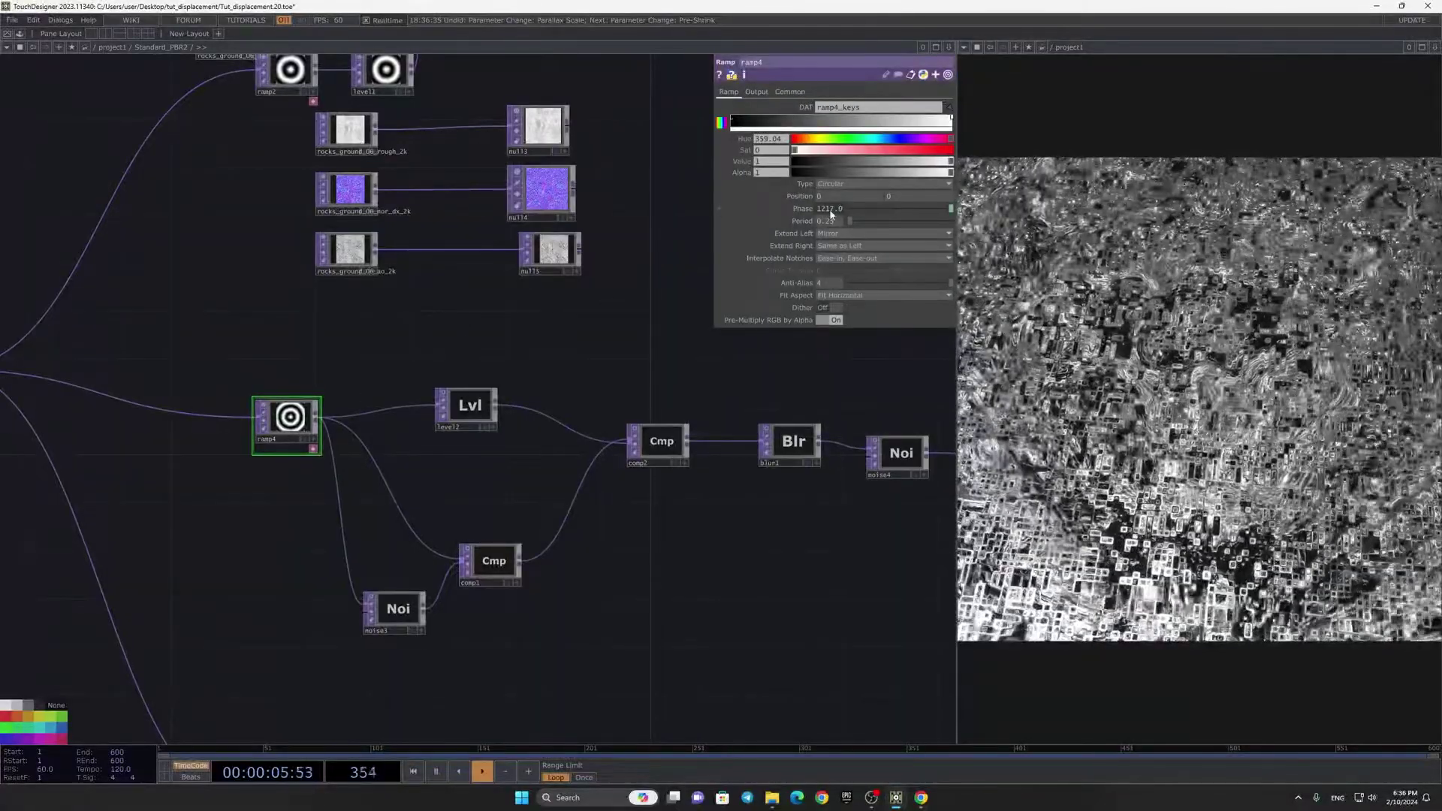
drag(853, 223, 863, 227)
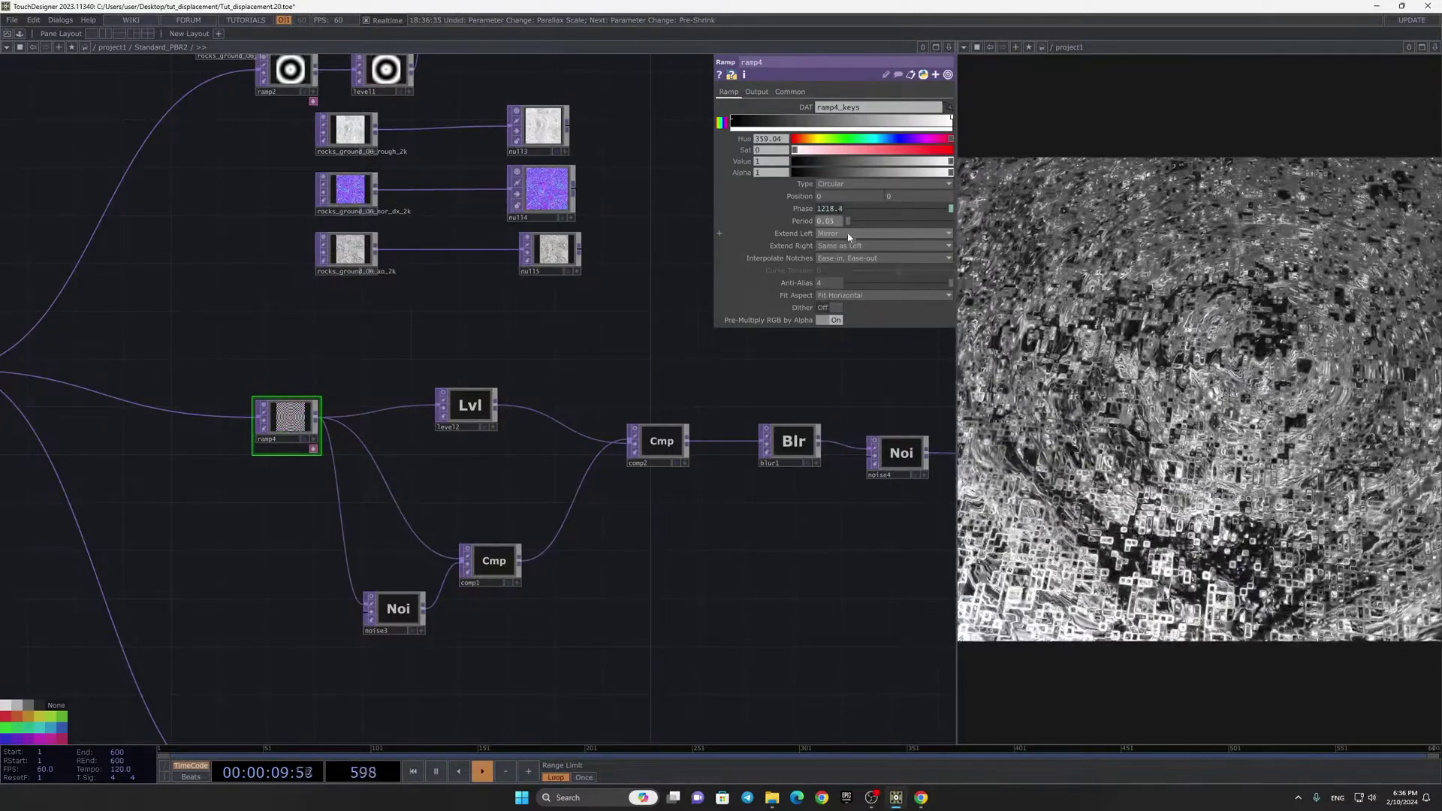
Step: Activate the cam1 viewer, move the camera closer to the displaced surface, and deactivate the viewer
scroll(315, 428, up, 3)
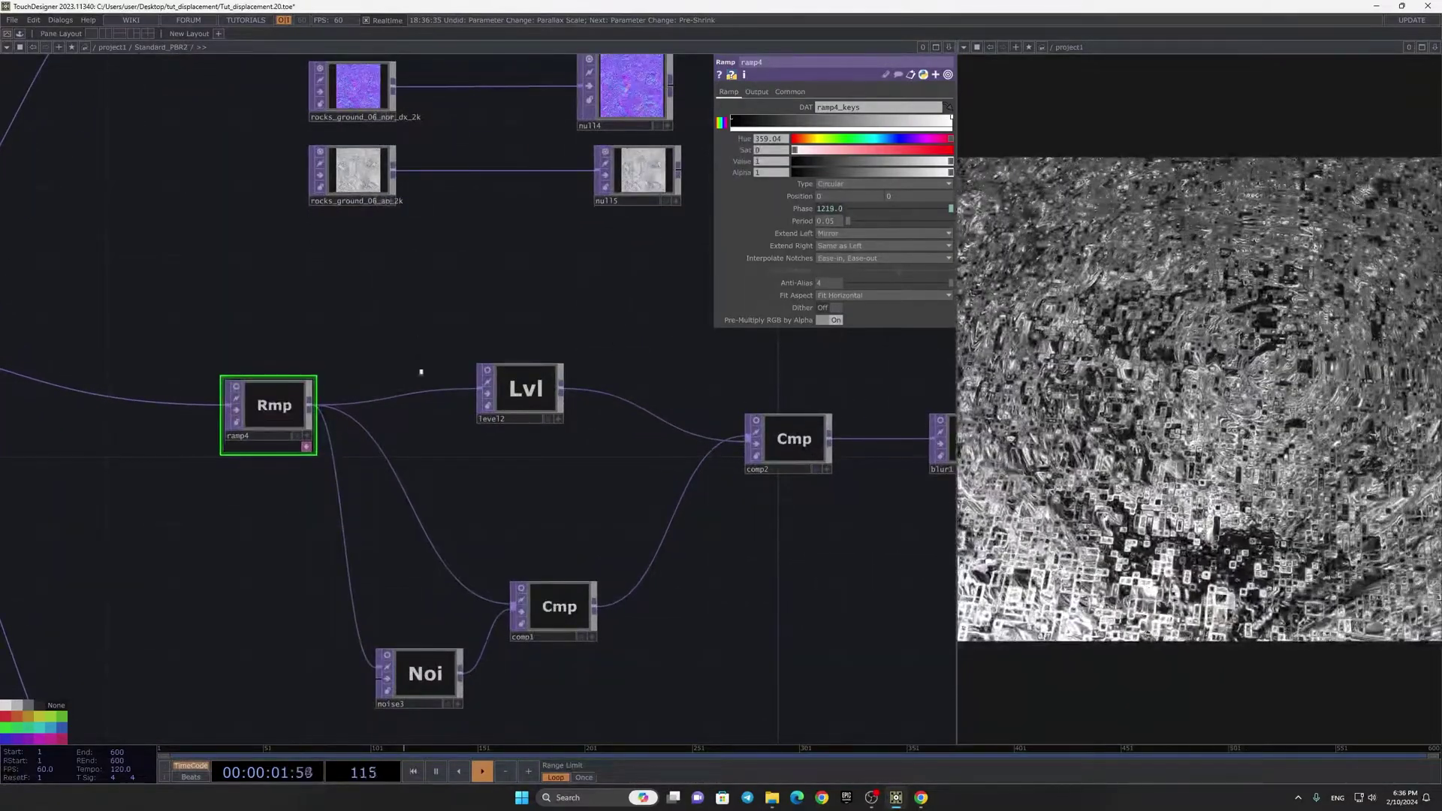
scroll(931, 505, down, 3)
drag(833, 481, 682, 515)
scroll(654, 522, down, 4)
scroll(589, 244, up, 4)
drag(594, 259, 548, 540)
scroll(521, 325, up, 6)
click(691, 576)
scroll(565, 387, up, 2)
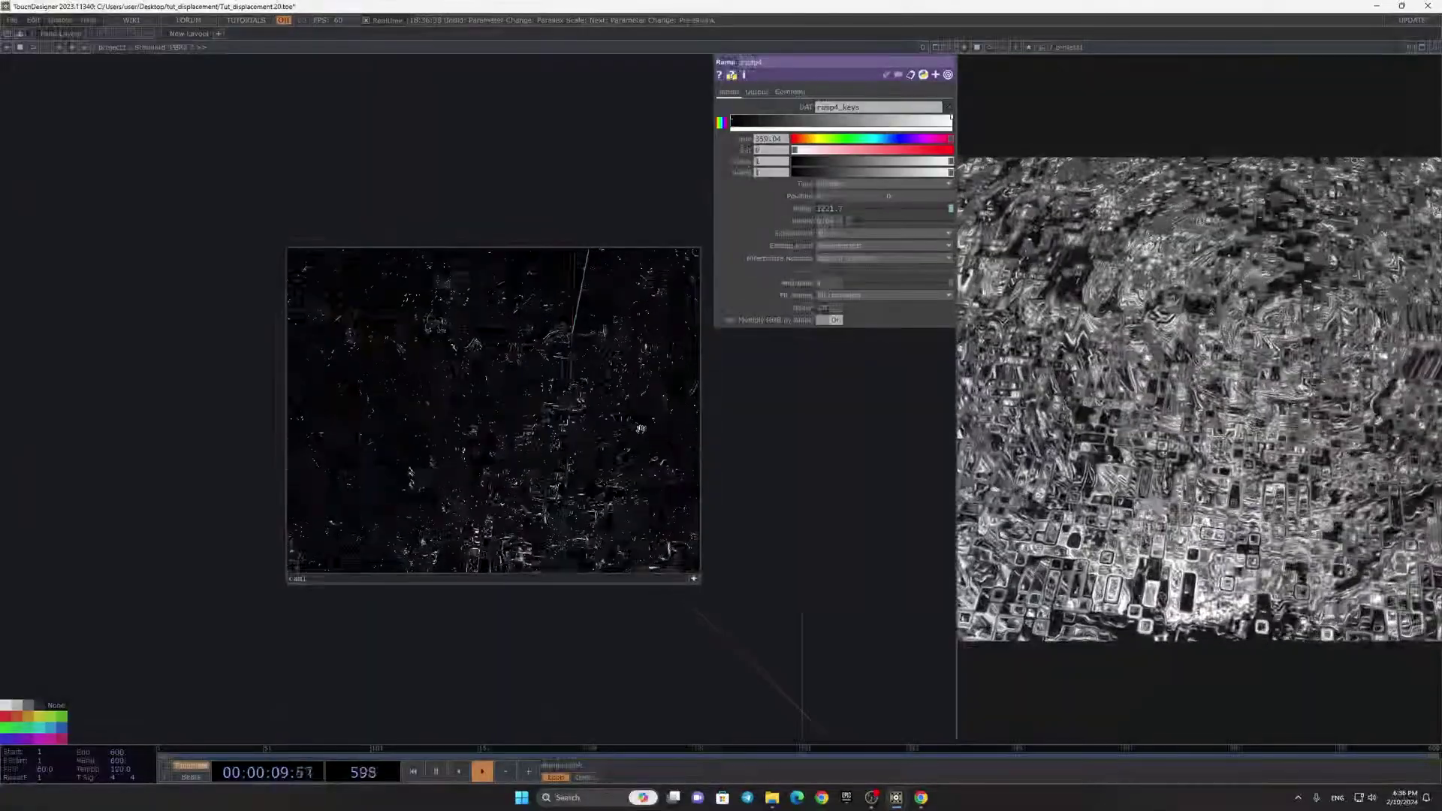
click(693, 578)
Step: Add a rim light to the pbr1 material and enable it
drag(754, 481, 483, 223)
scroll(482, 223, down, 5)
scroll(483, 223, down, 4)
drag(759, 529, 646, 330)
scroll(586, 379, up, 5)
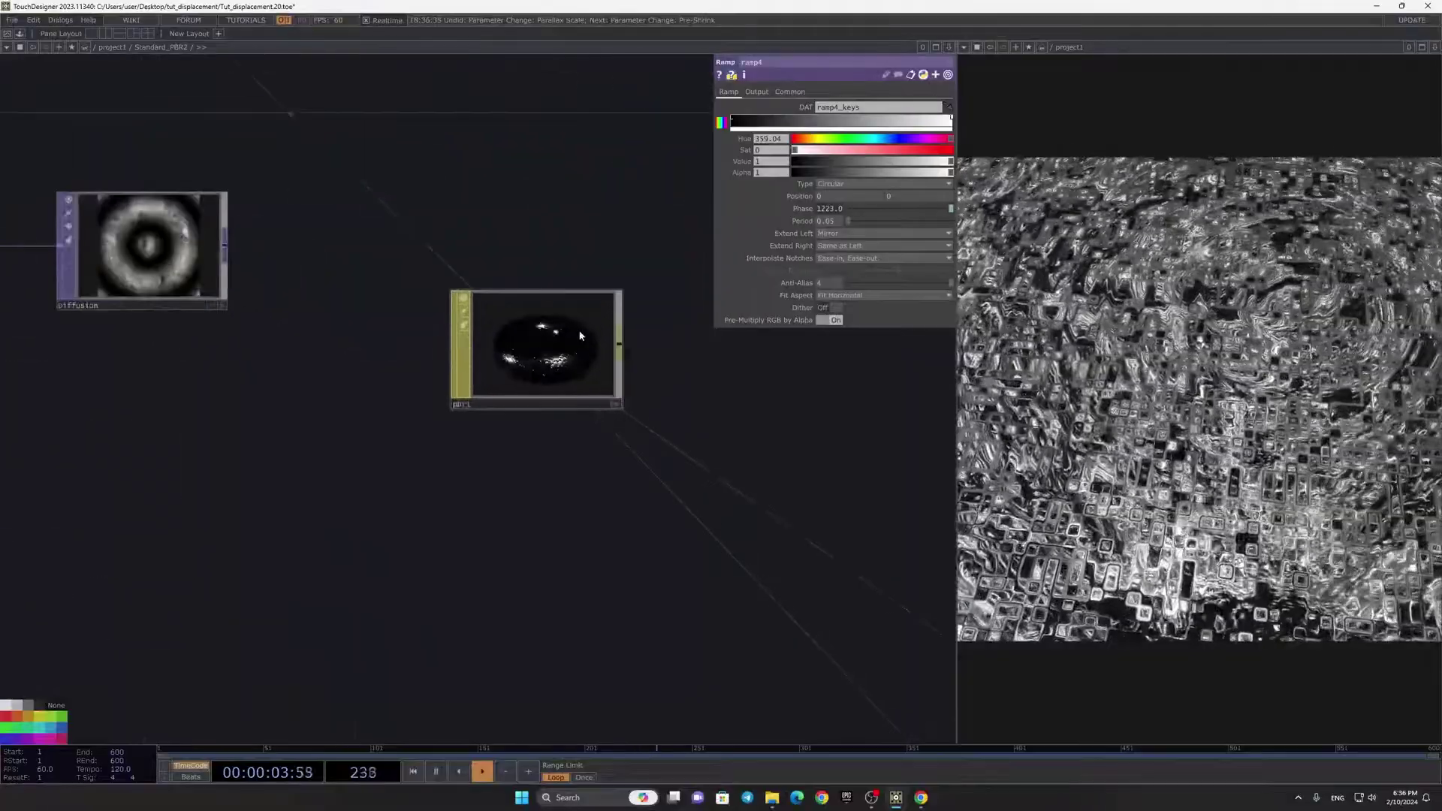
click(574, 350)
click(771, 92)
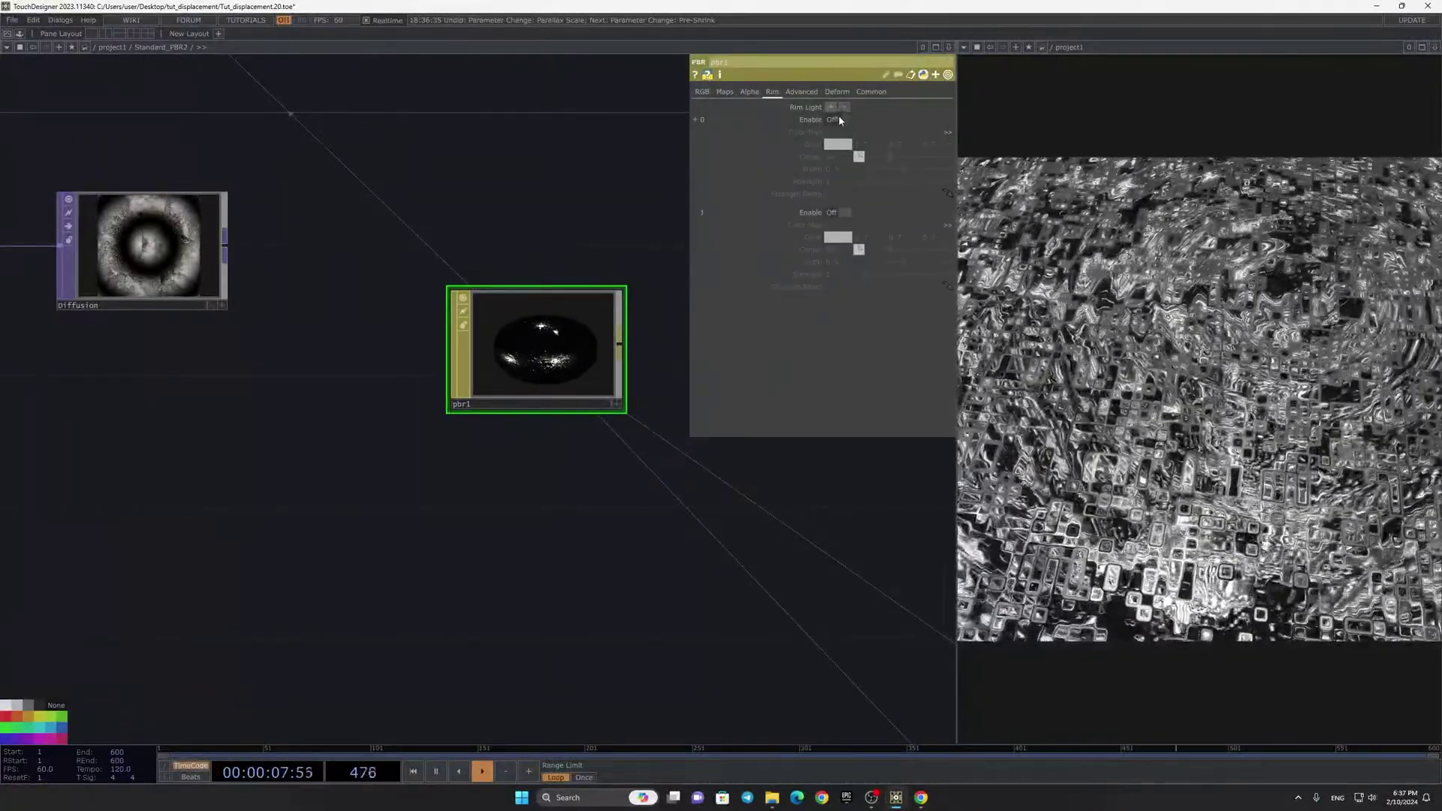
click(843, 106)
click(833, 120)
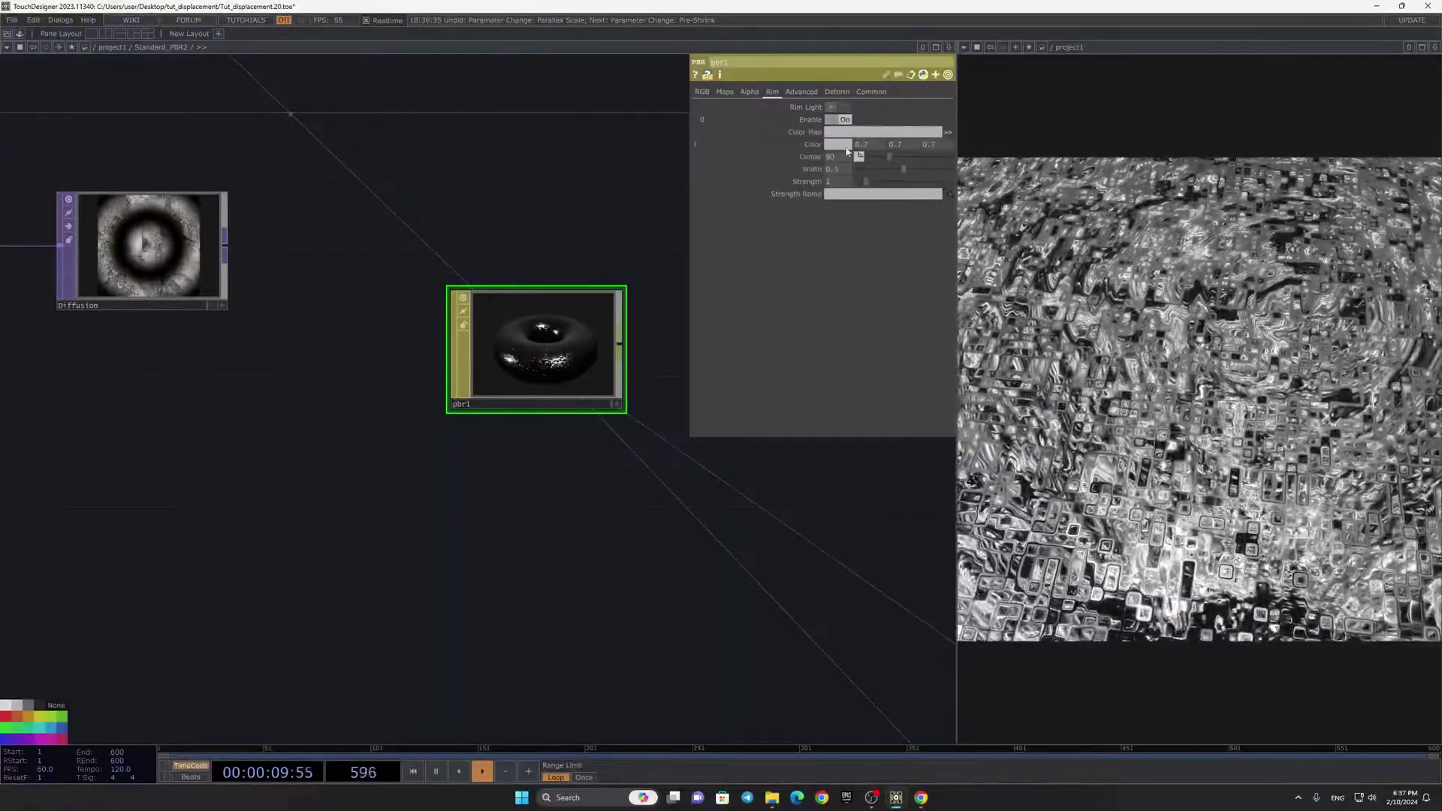
Step: Set the rim light's color to blue, with Center 72, Width 0.643 and Strength 1.16
click(846, 147)
drag(873, 96, 884, 103)
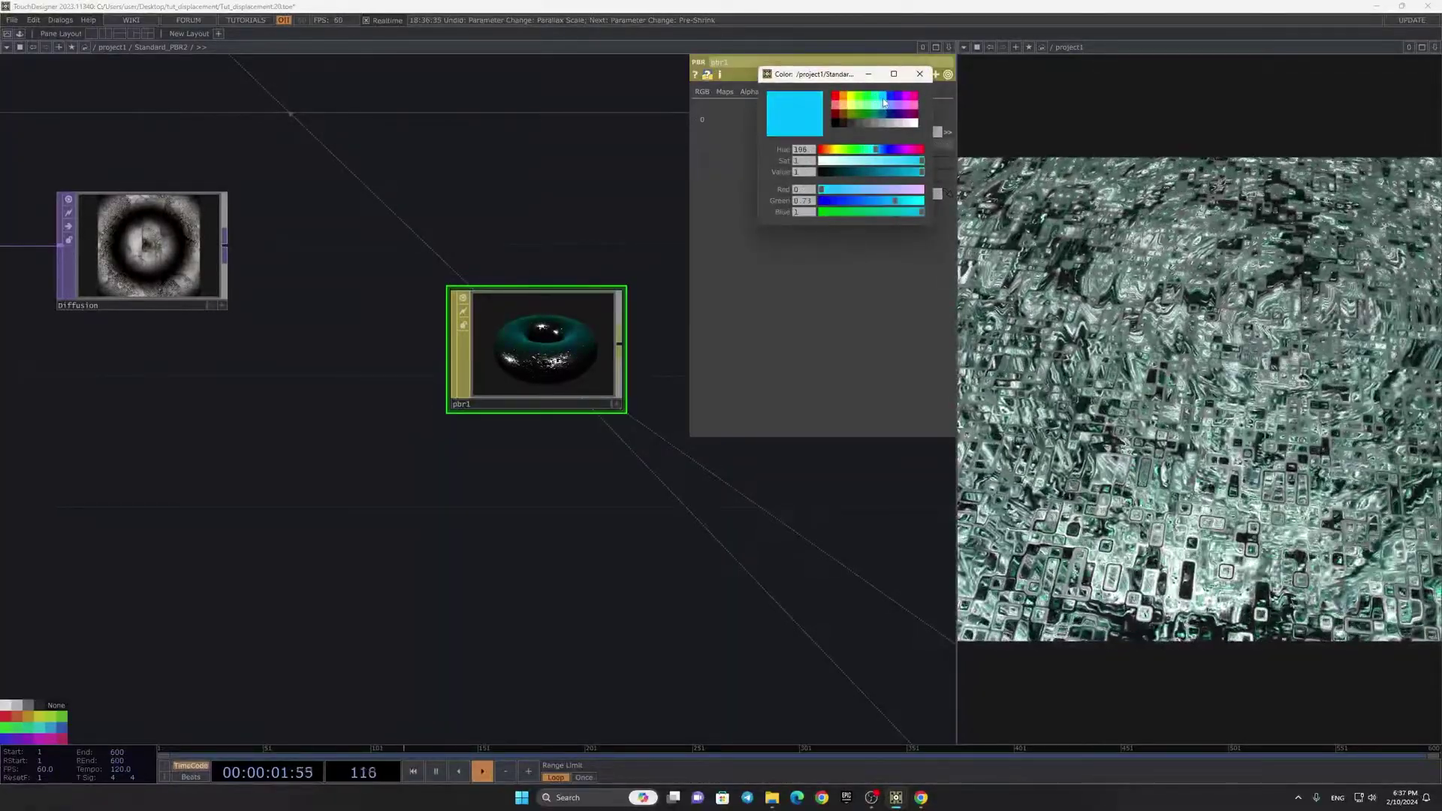
click(892, 99)
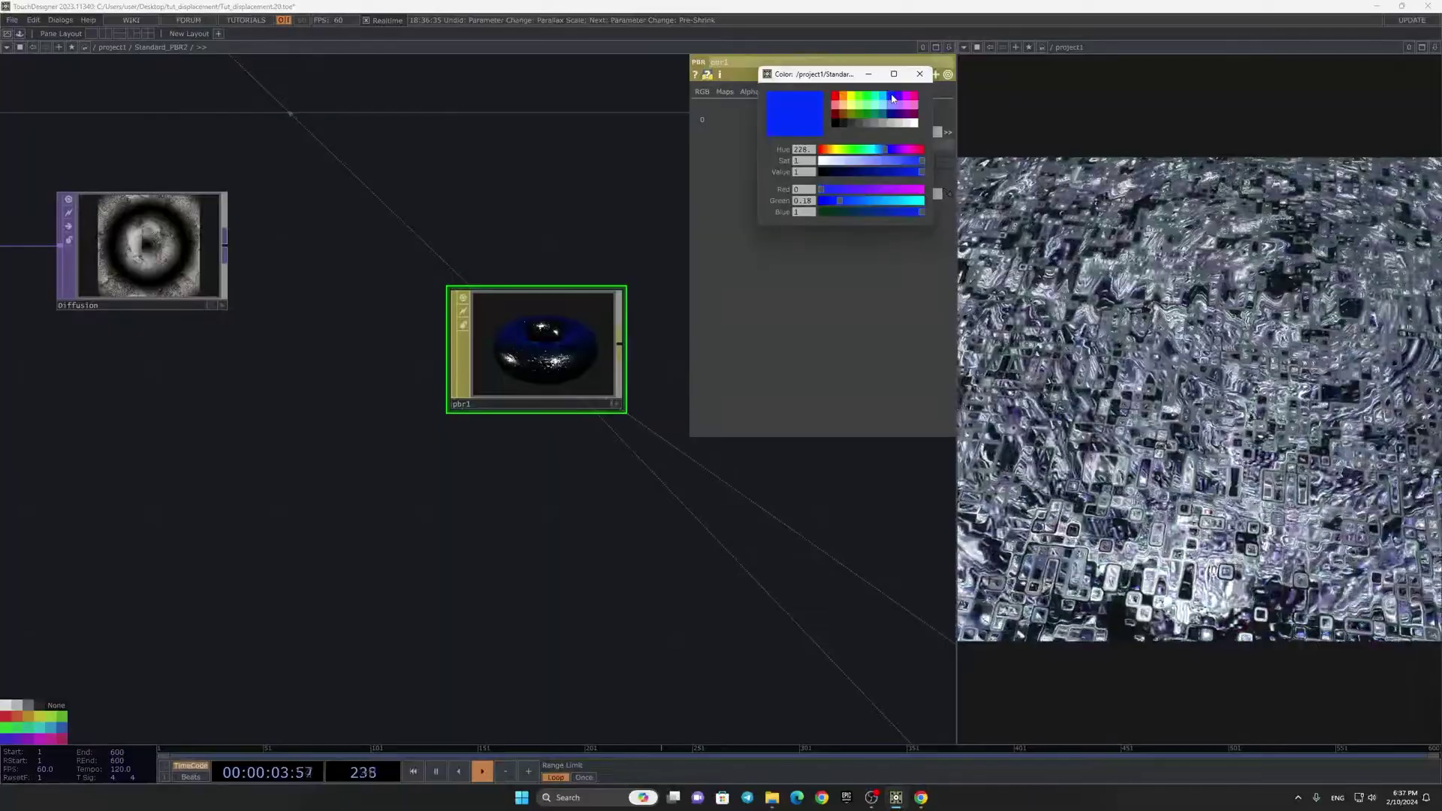
click(920, 74)
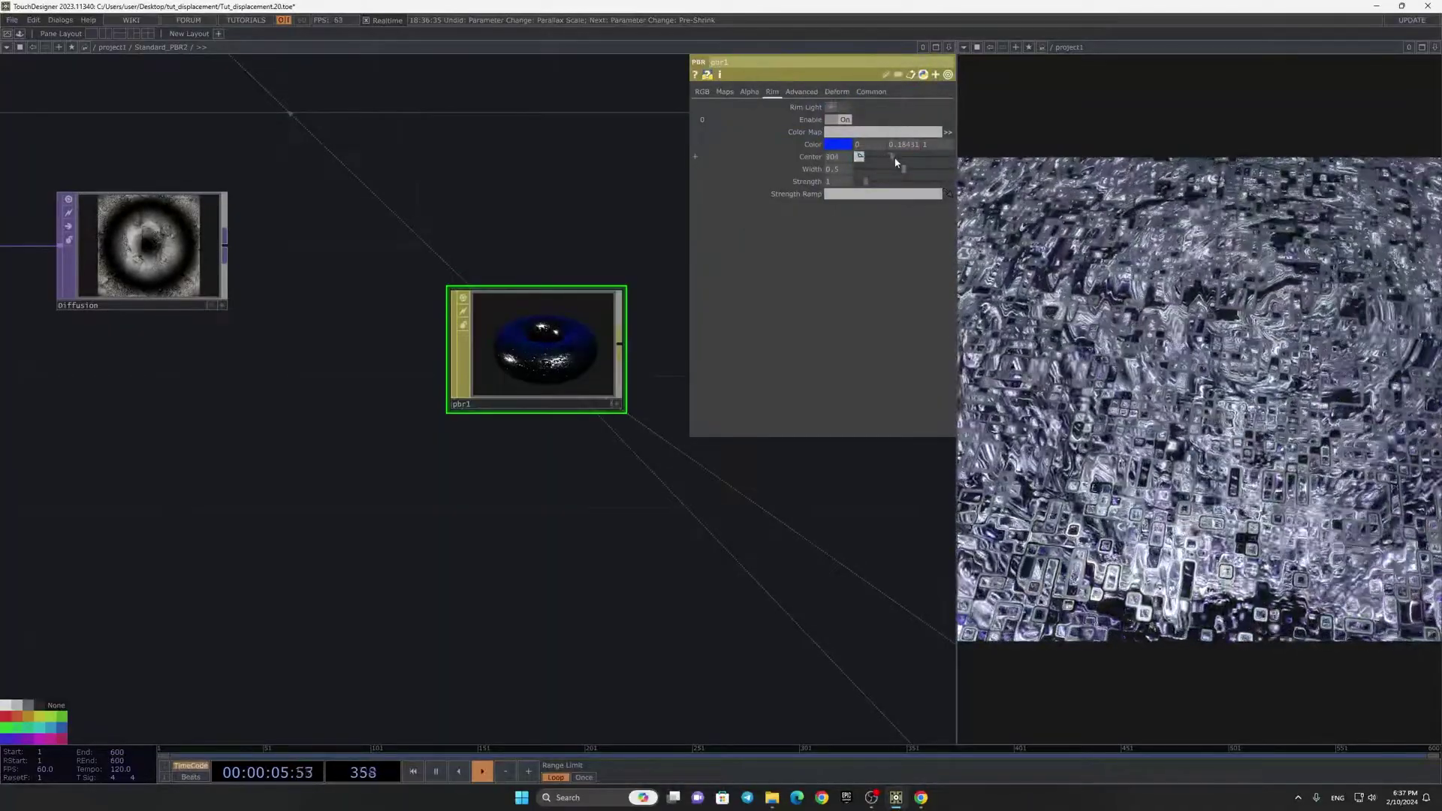
drag(905, 168, 871, 186)
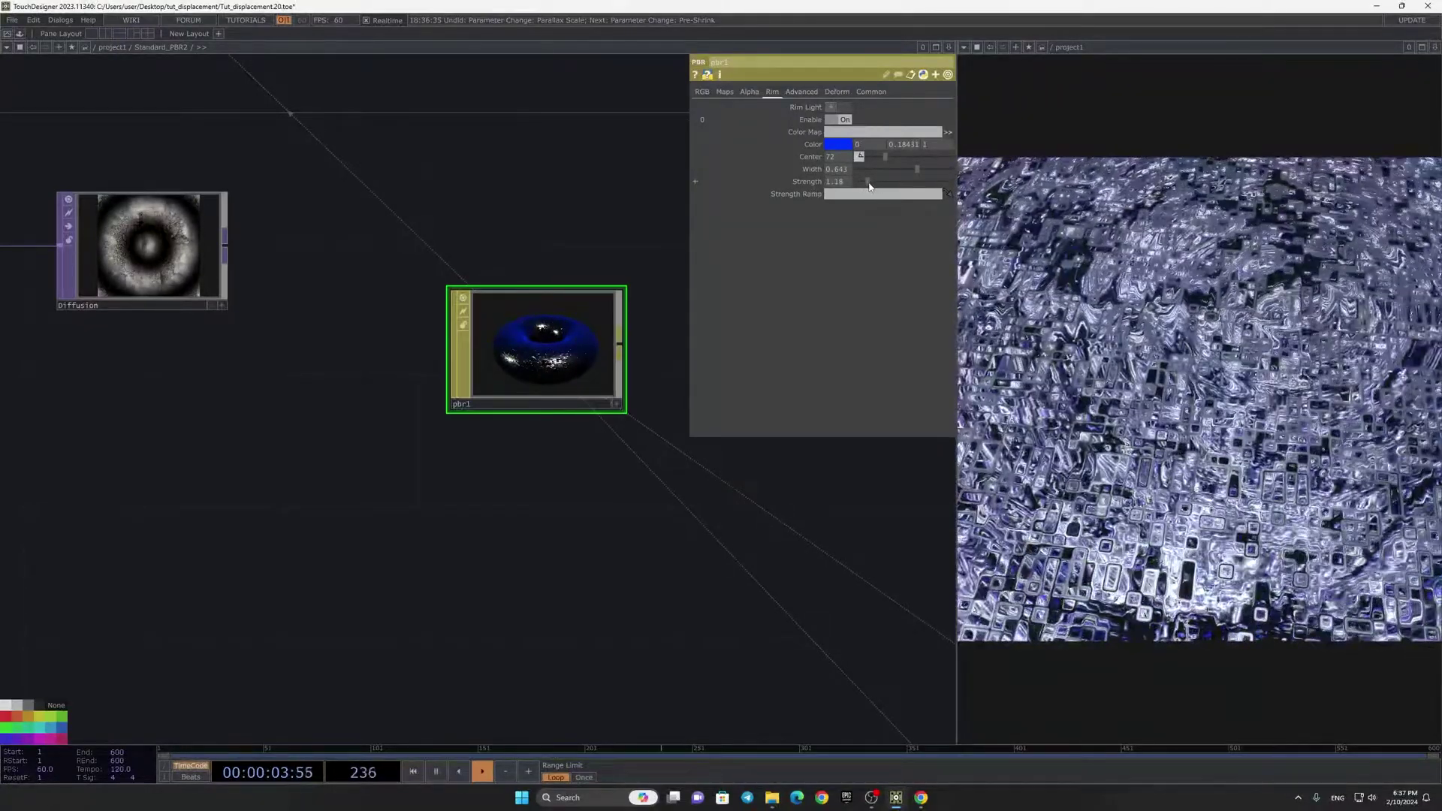
Step: Set bloom1's Bloom Intensity to 0.73 and its Max Bloom Radius to 0.326
scroll(610, 451, down, 6)
drag(676, 316, 486, 390)
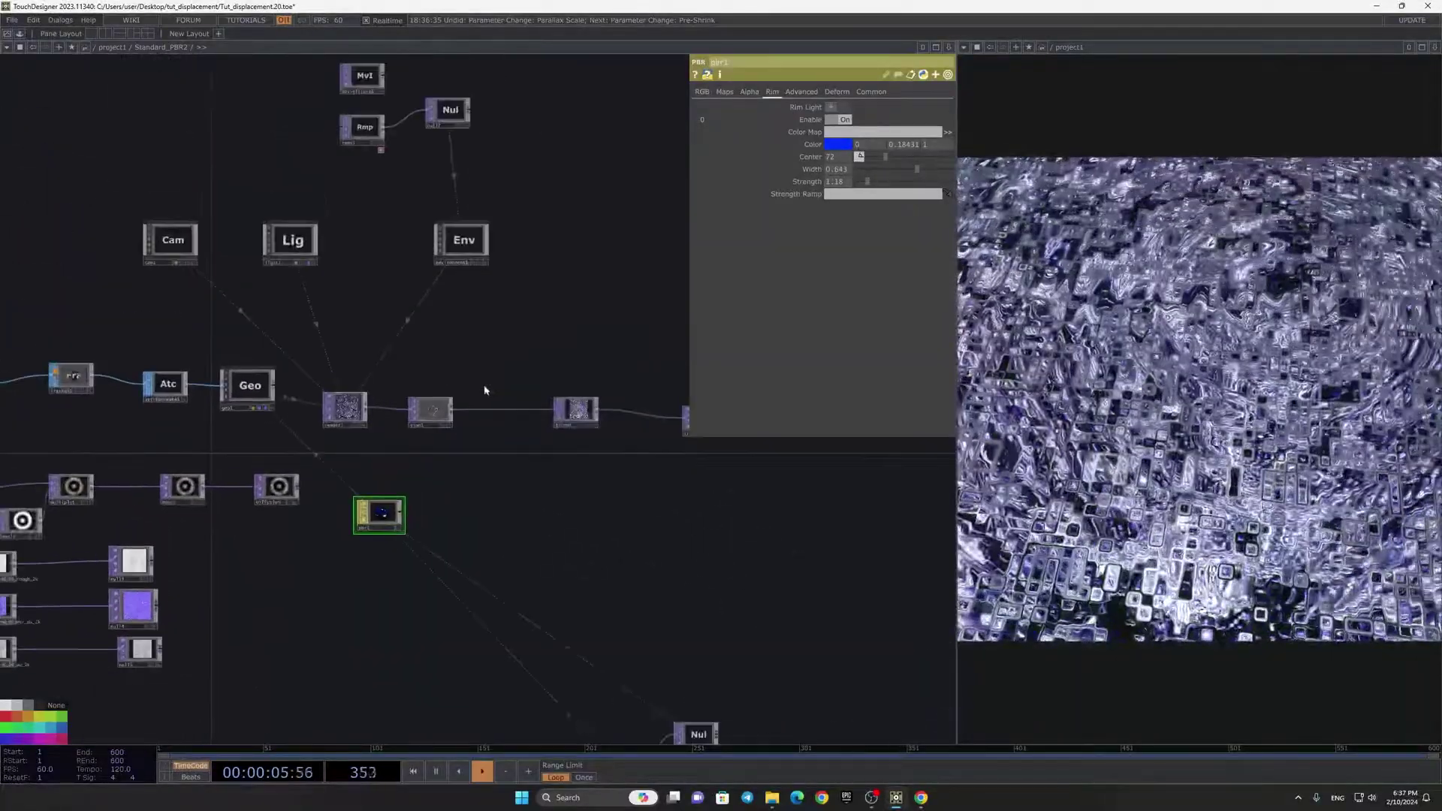
scroll(559, 398, up, 6)
click(664, 446)
scroll(717, 495, down, 3)
drag(728, 464, 723, 418)
scroll(723, 420, up, 3)
drag(859, 150, 879, 189)
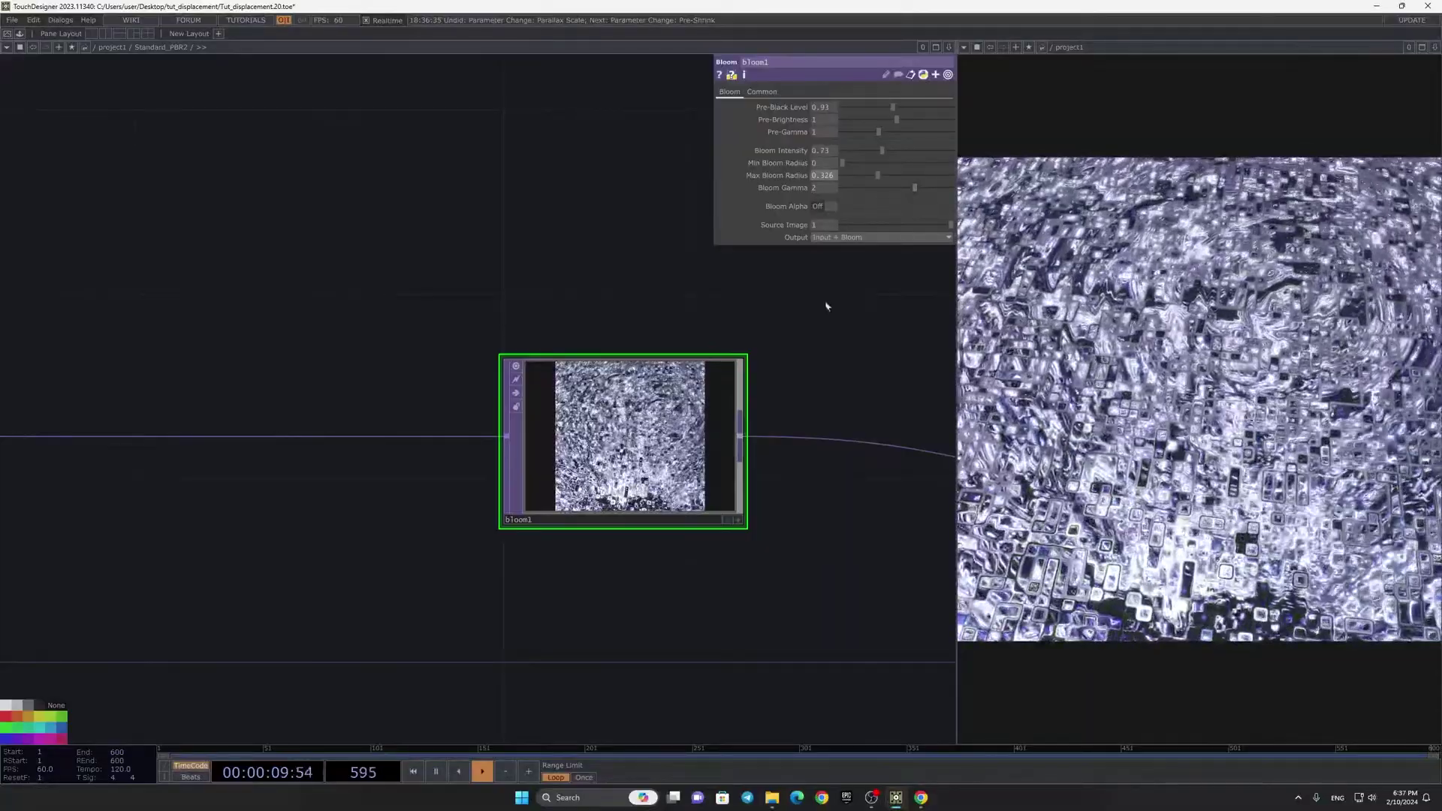
Step: Move the transform1 and out1 nodes together farther away from bloom1 in the output chain
scroll(780, 393, down, 5)
scroll(780, 393, down, 3)
scroll(779, 519, down, 2)
drag(850, 481, 765, 476)
right_drag(754, 473, 862, 391)
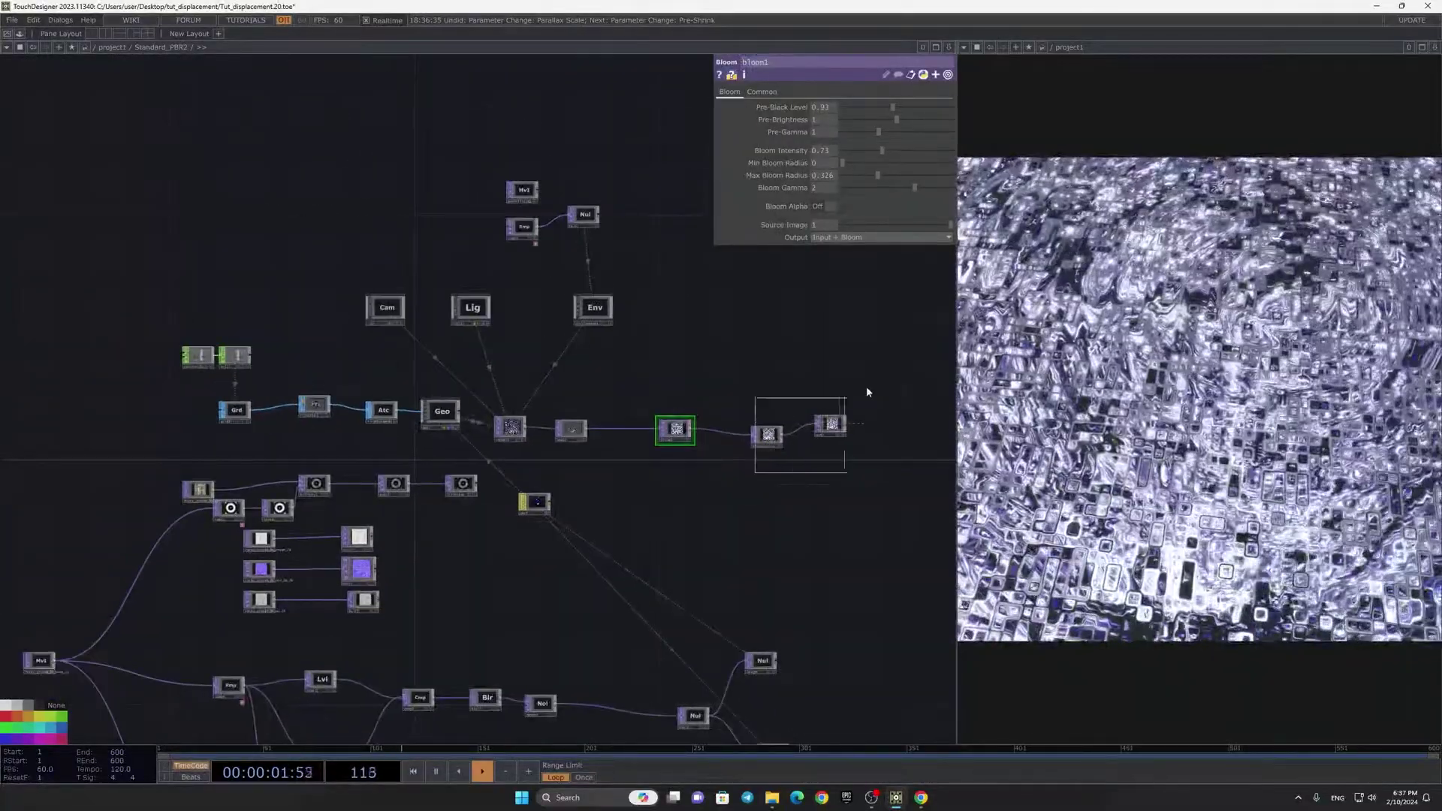
scroll(802, 402, up, 1)
scroll(782, 412, up, 1)
drag(825, 423, 920, 388)
drag(754, 488, 763, 394)
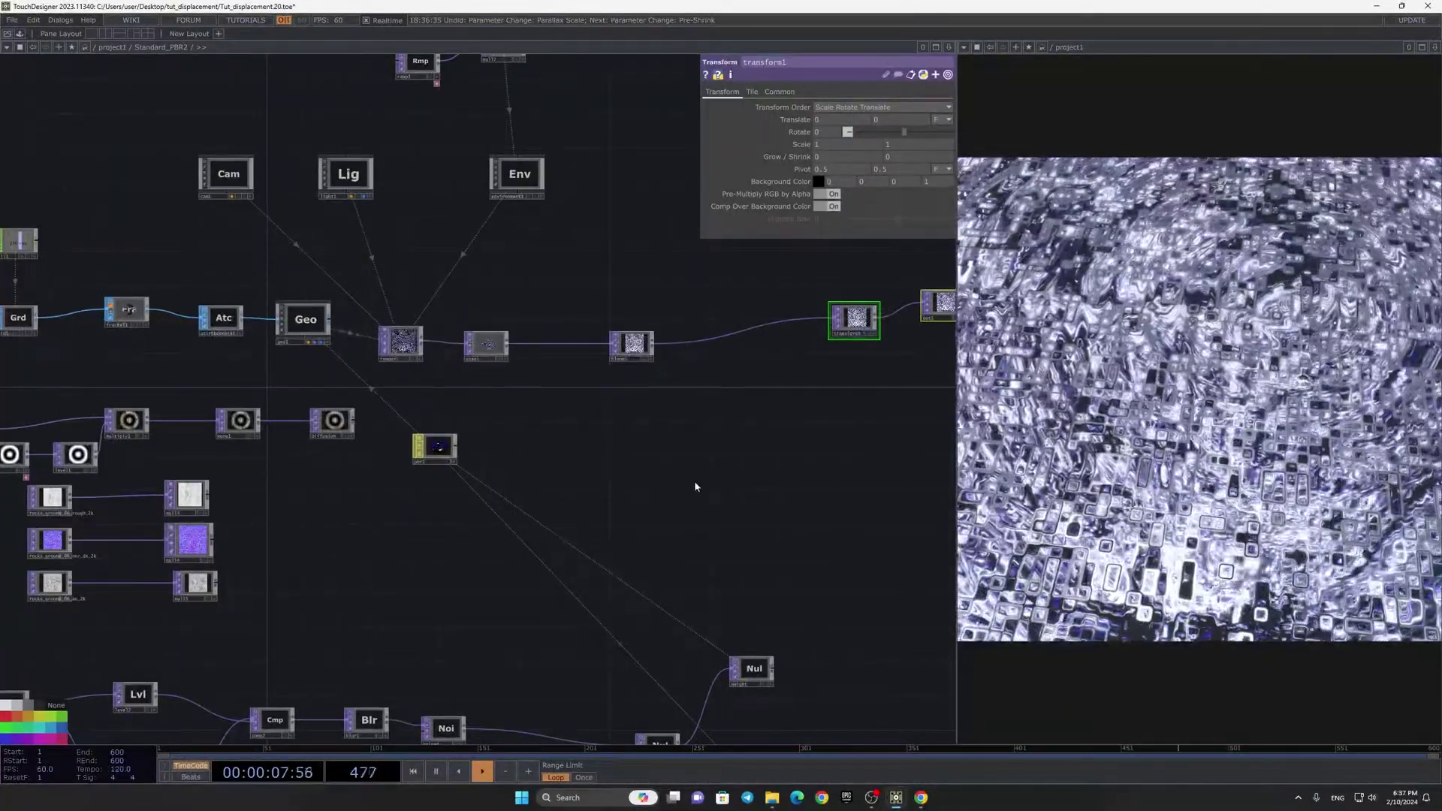
Step: Return to the project1 network, tidy the layout of the three Base components, and rename Standard_PBR2 as Pixelated_PBR
scroll(698, 488, down, 4)
scroll(665, 509, down, 4)
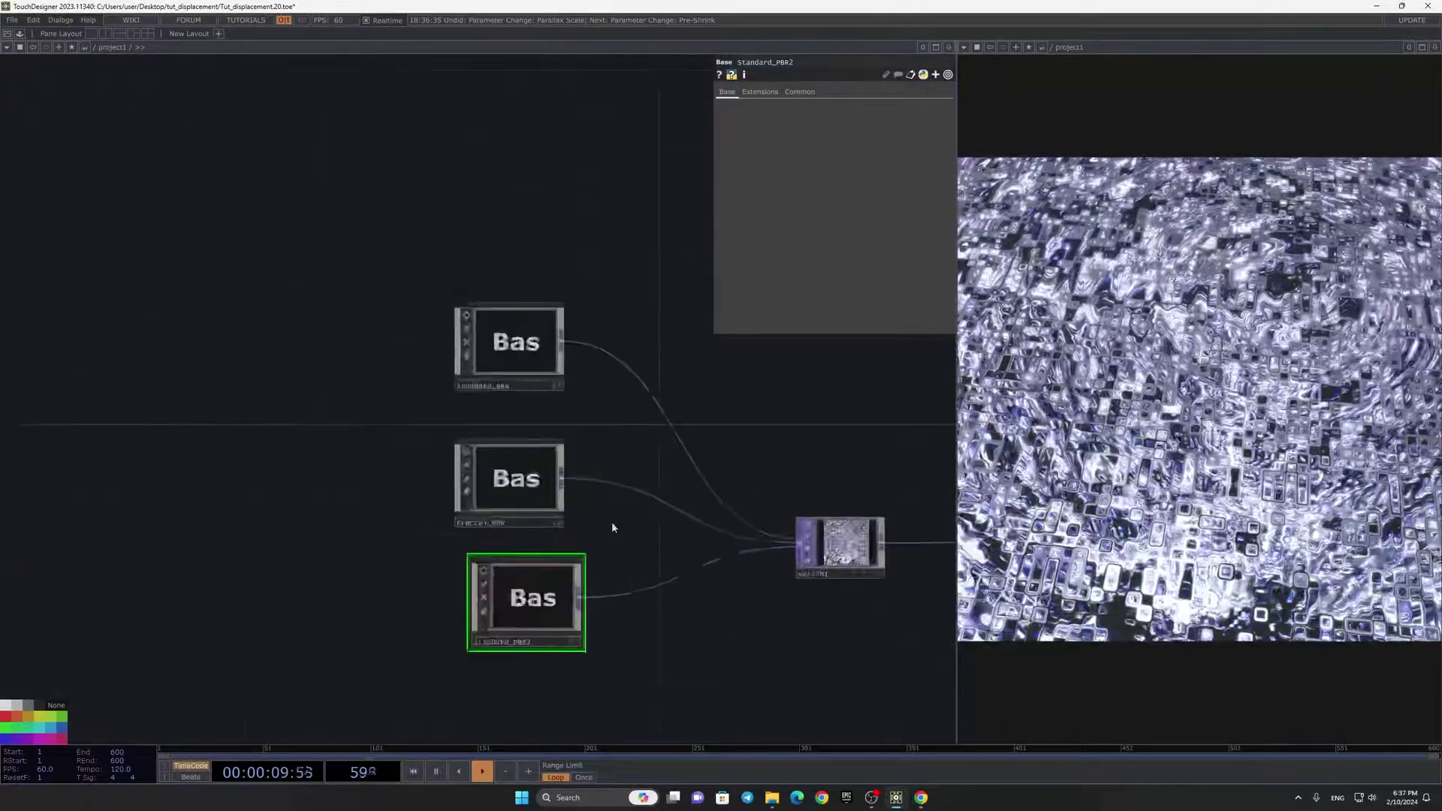
drag(645, 427, 672, 324)
right_drag(421, 163, 602, 396)
drag(530, 345, 568, 308)
drag(542, 500, 561, 463)
click(561, 503)
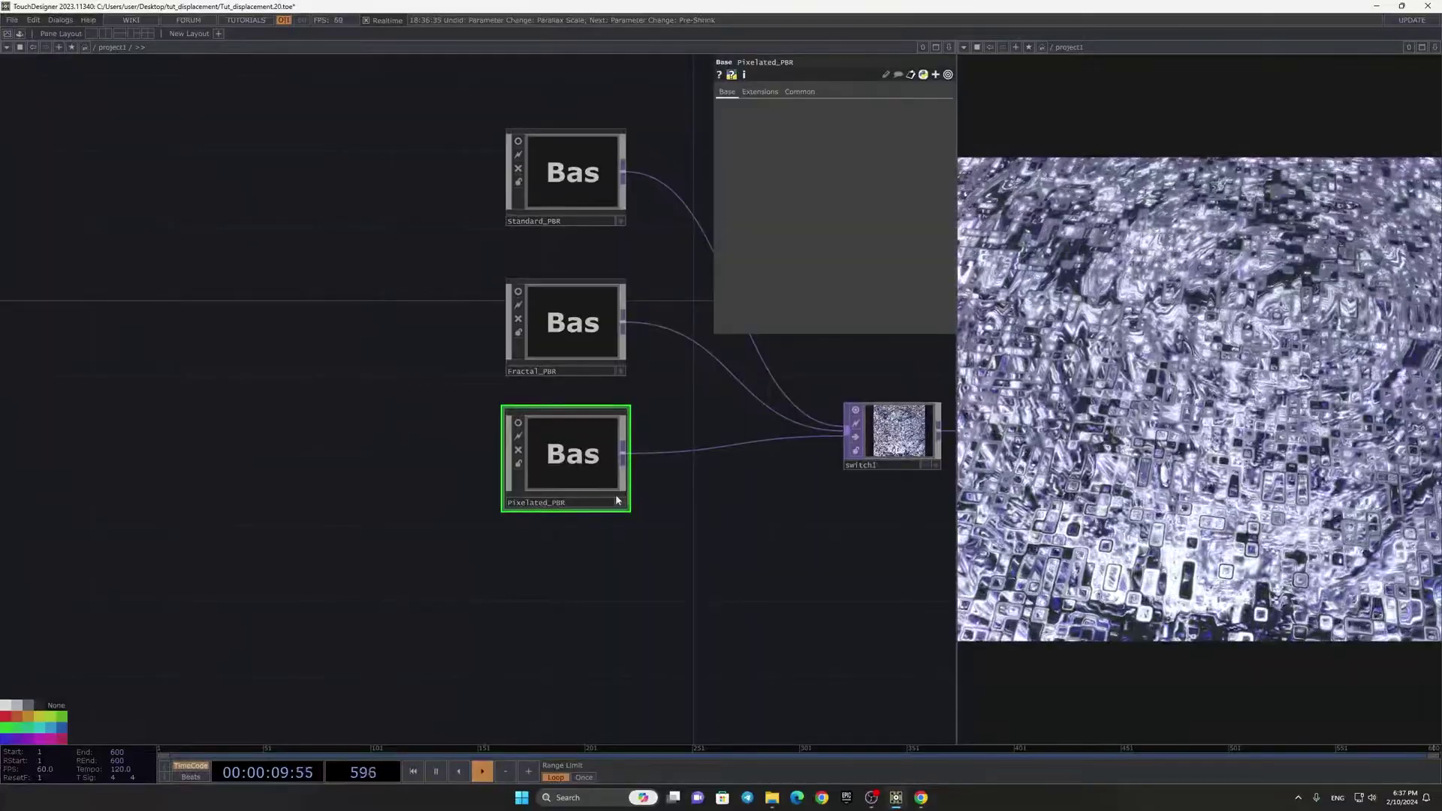
Step: Try duplicating the Pixelated_PBR Base below the original and wiring the copy into switch1
key(ctrl+v)
drag(708, 576, 508, 525)
scroll(508, 526, down, 4)
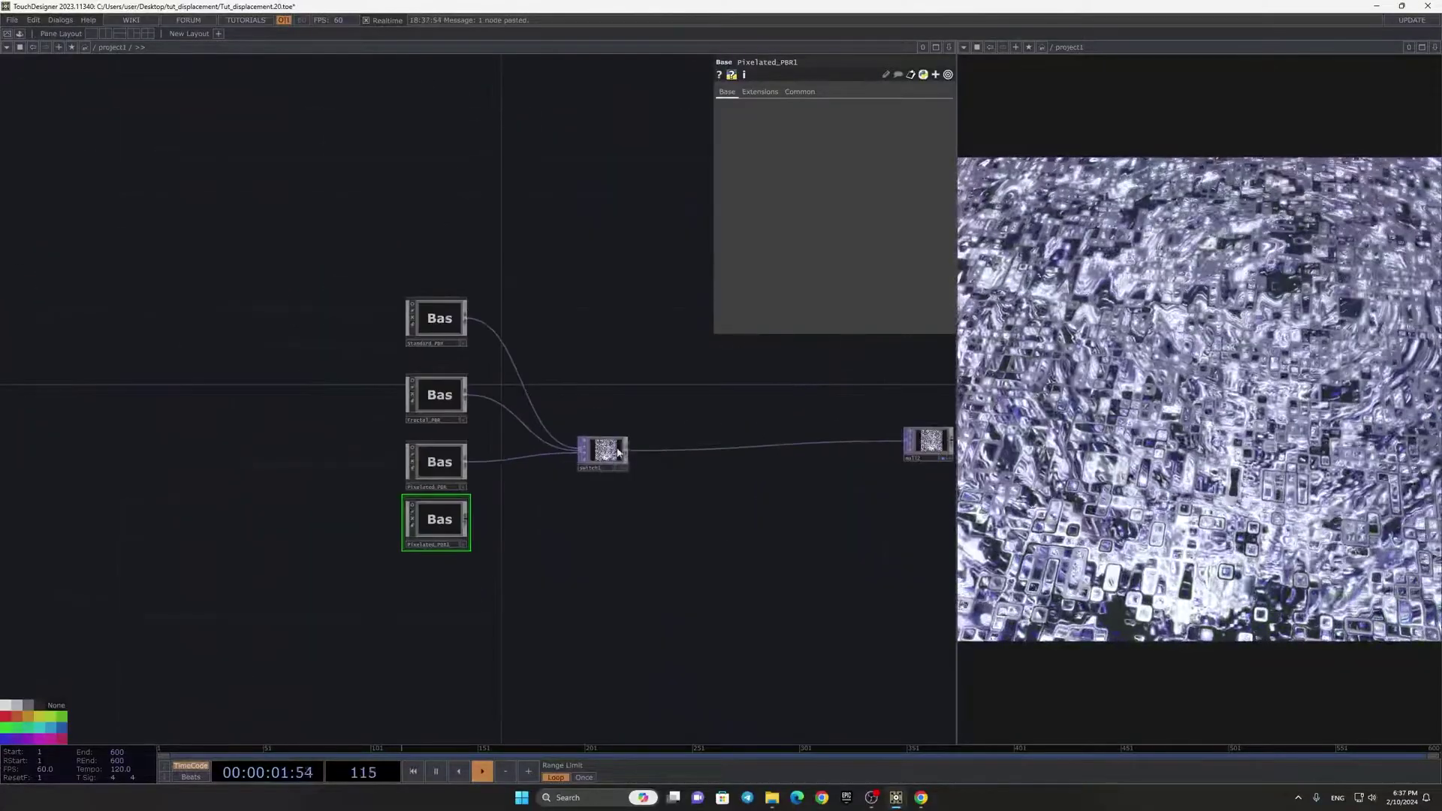
scroll(480, 505, up, 4)
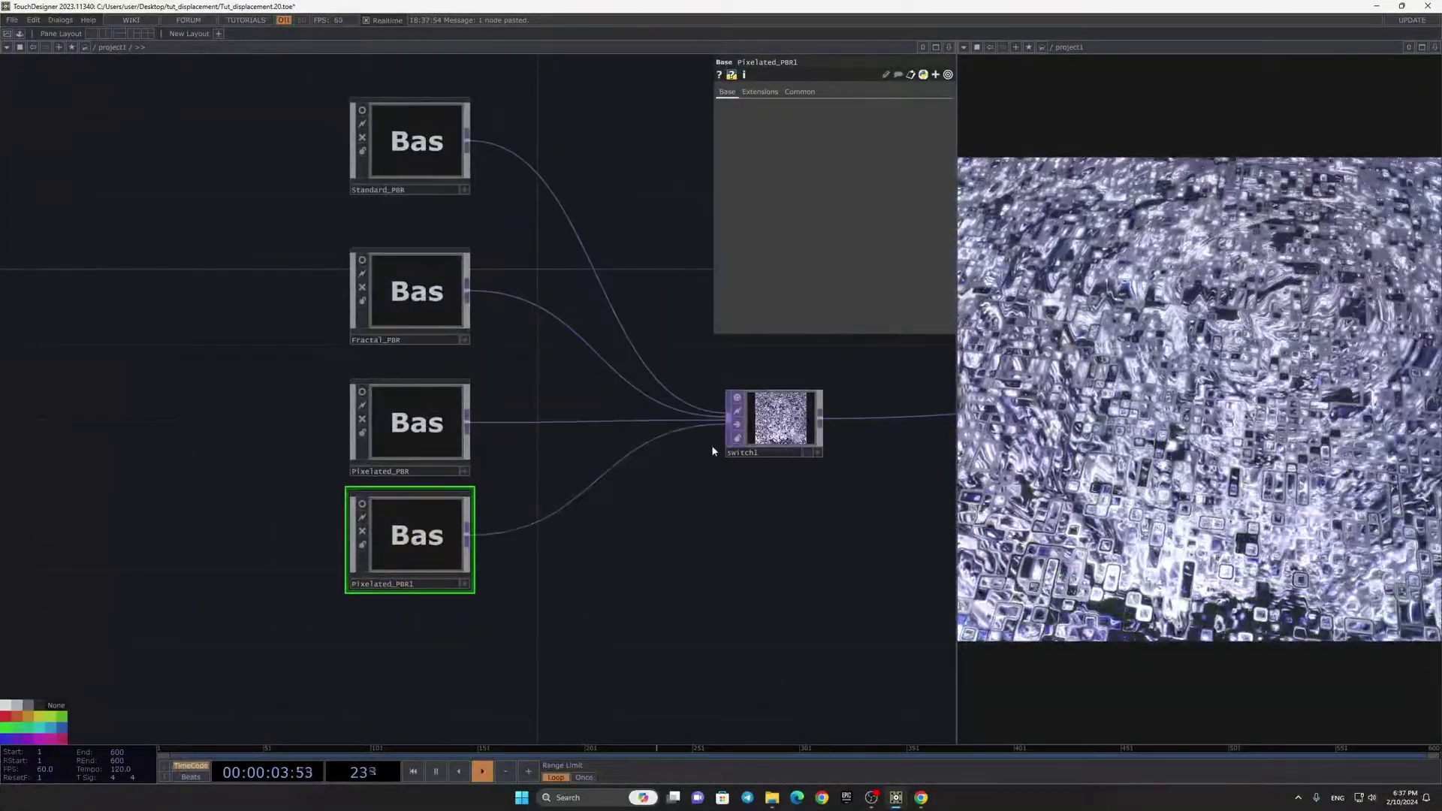
scroll(476, 492, up, 4)
scroll(344, 612, up, 2)
scroll(643, 530, down, 2)
scroll(530, 471, up, 6)
scroll(705, 420, down, 2)
drag(729, 490, 773, 391)
scroll(772, 392, down, 2)
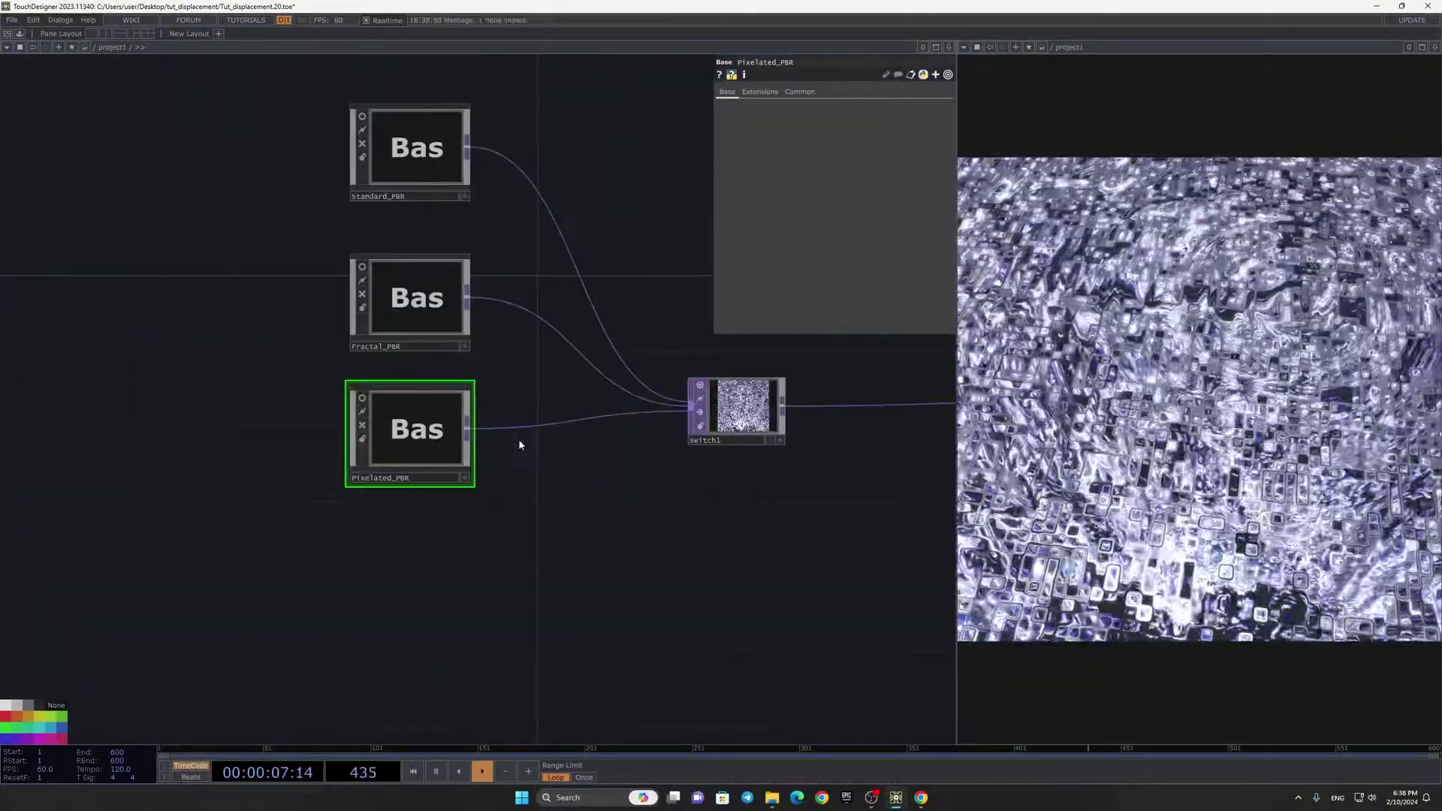
Step: Paste a copy of the Pixelated_PBR Base below the original and connect it as switch1's fourth input
drag(473, 435, 476, 546)
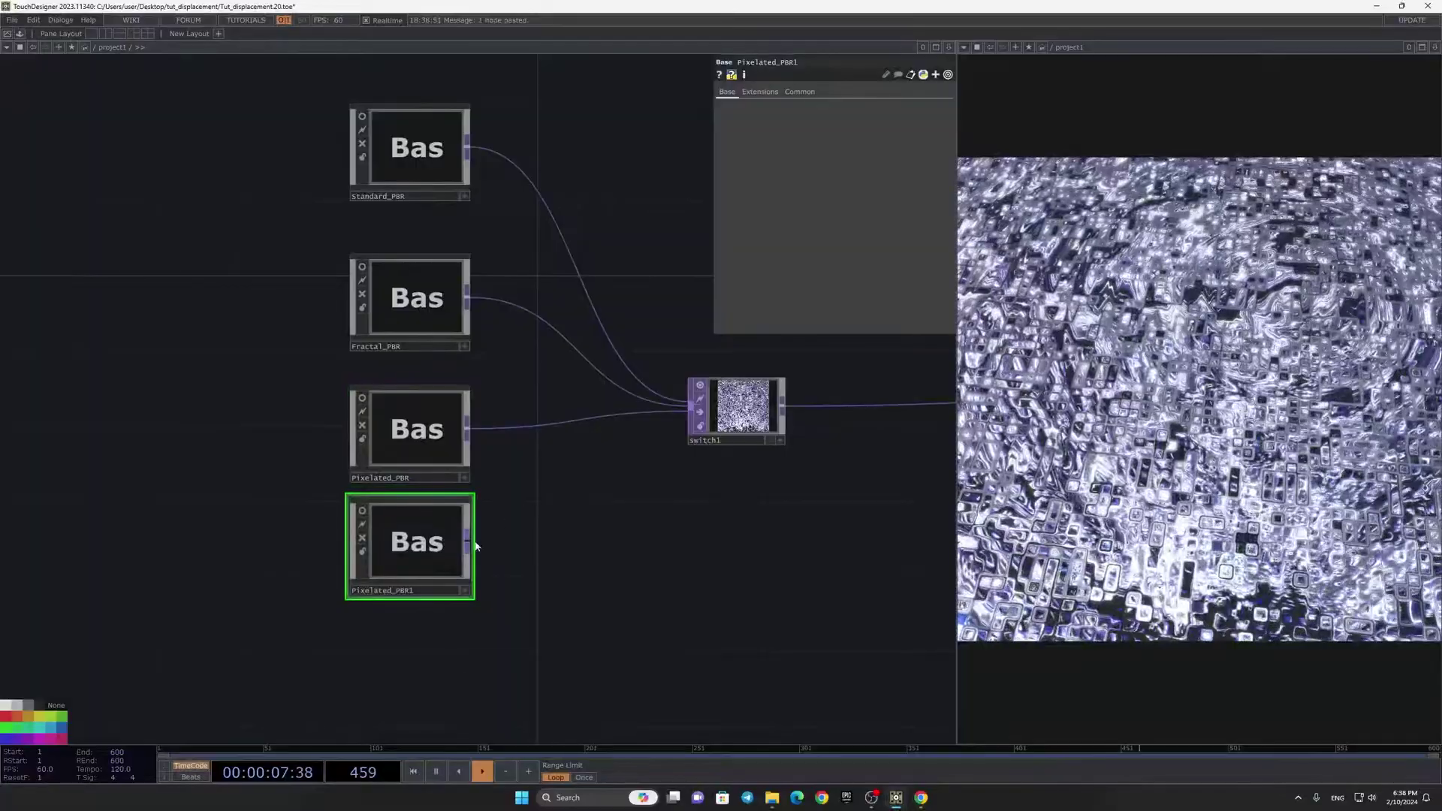
click(739, 409)
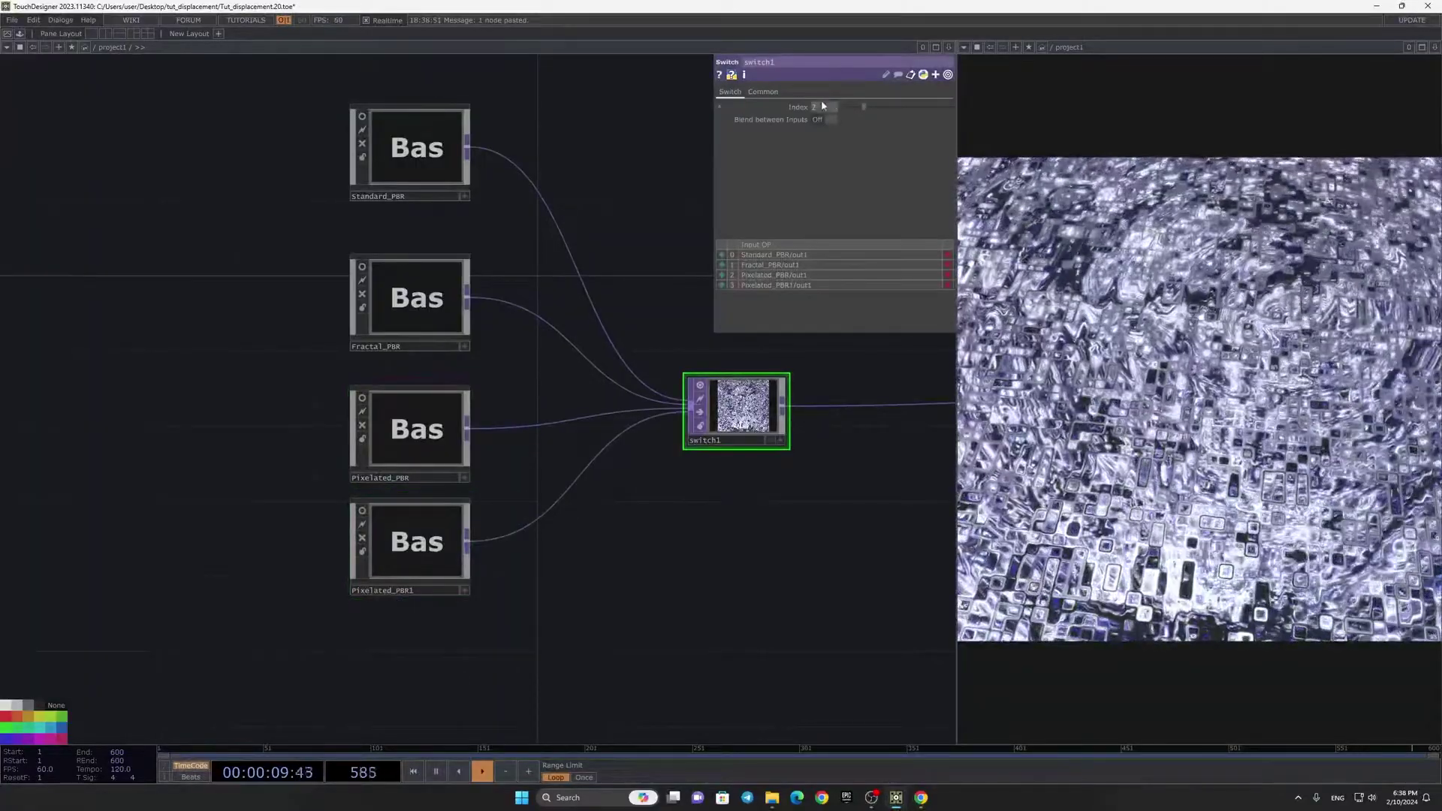
Step: Enter the Pixelated_PBR1 network and examine pbr1's map settings, the geometry chain and the height map nodes
click(430, 550)
scroll(430, 551, up, 4)
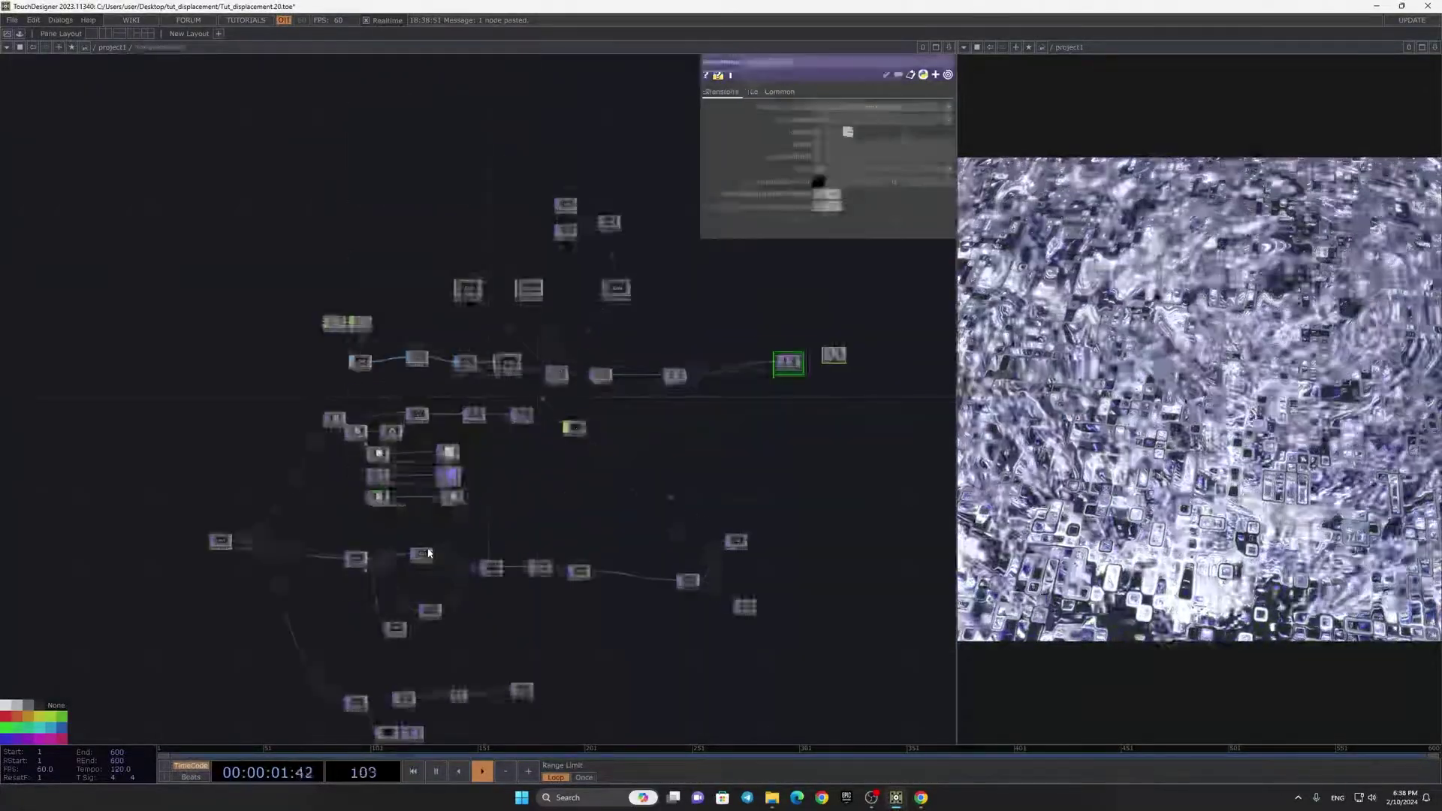
drag(565, 452, 560, 396)
scroll(560, 395, up, 6)
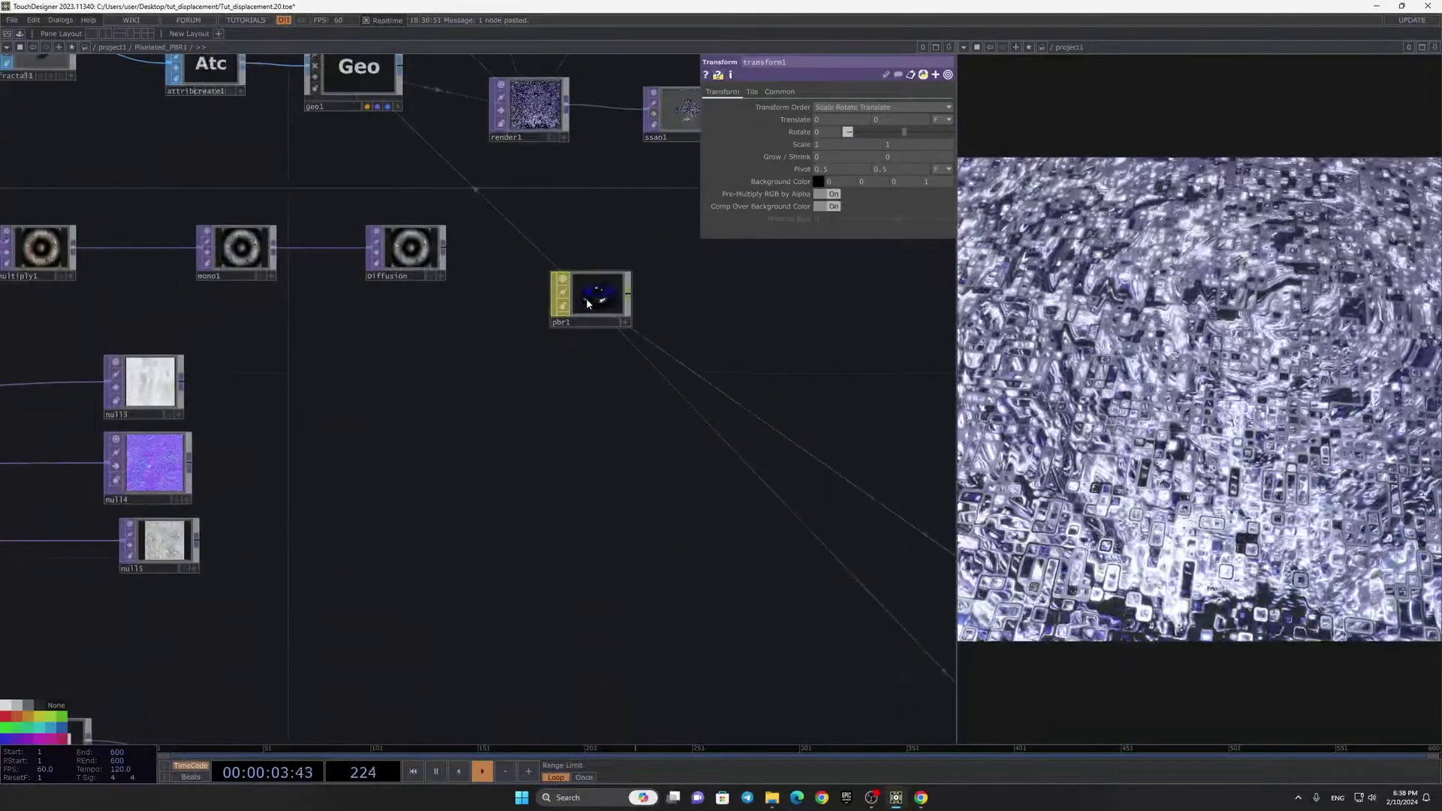
click(588, 303)
click(723, 92)
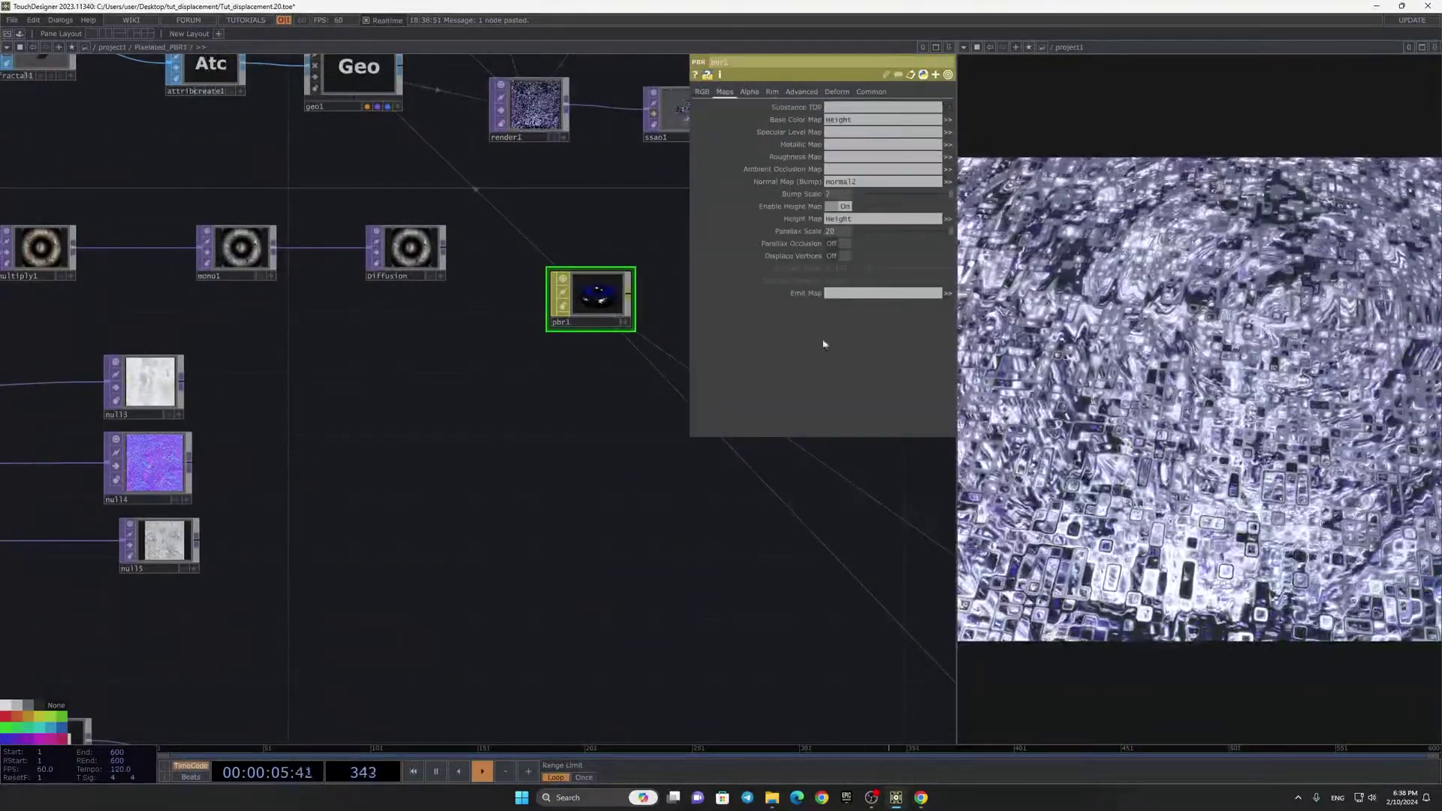
drag(577, 594, 666, 654)
scroll(666, 653, down, 5)
scroll(503, 485, up, 5)
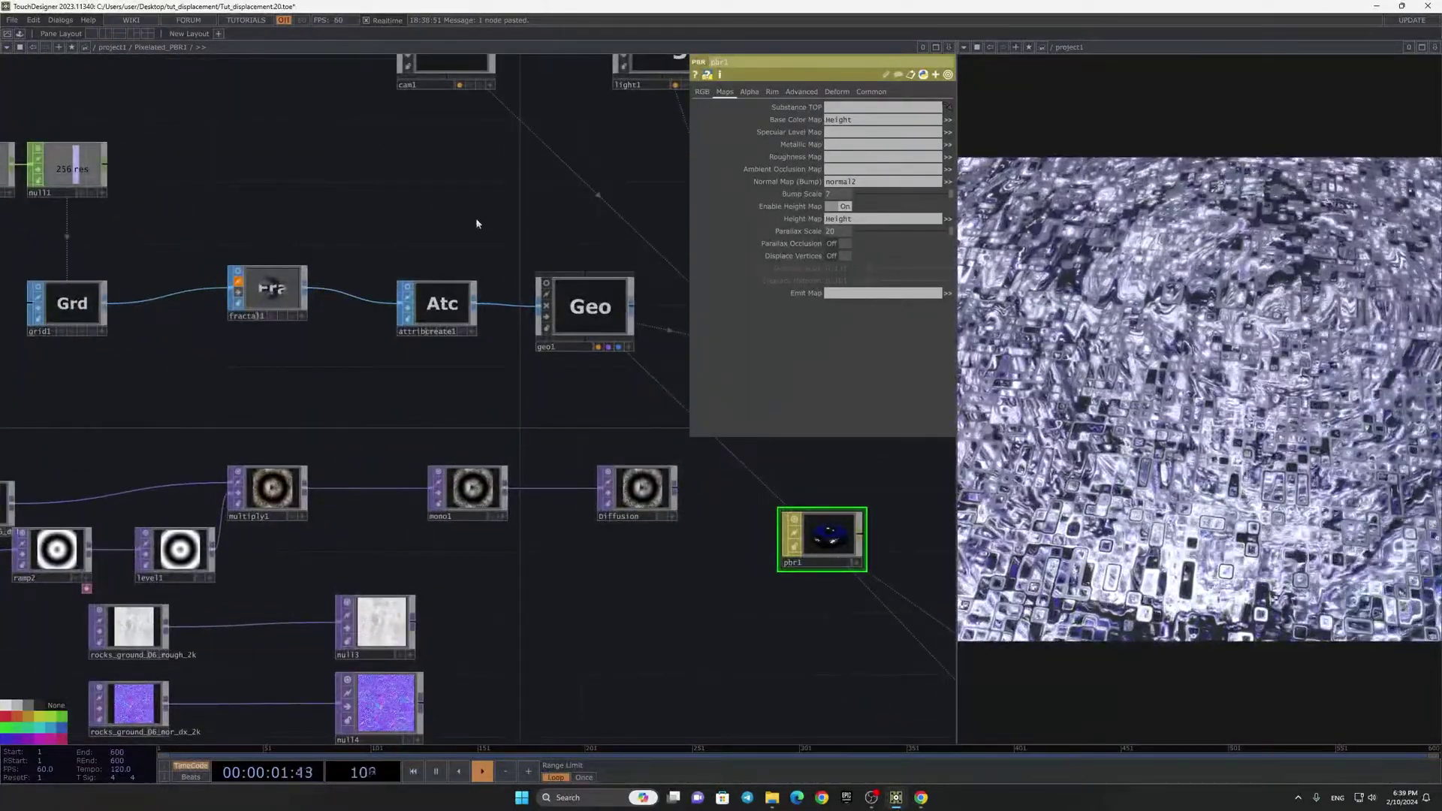
scroll(481, 348, down, 5)
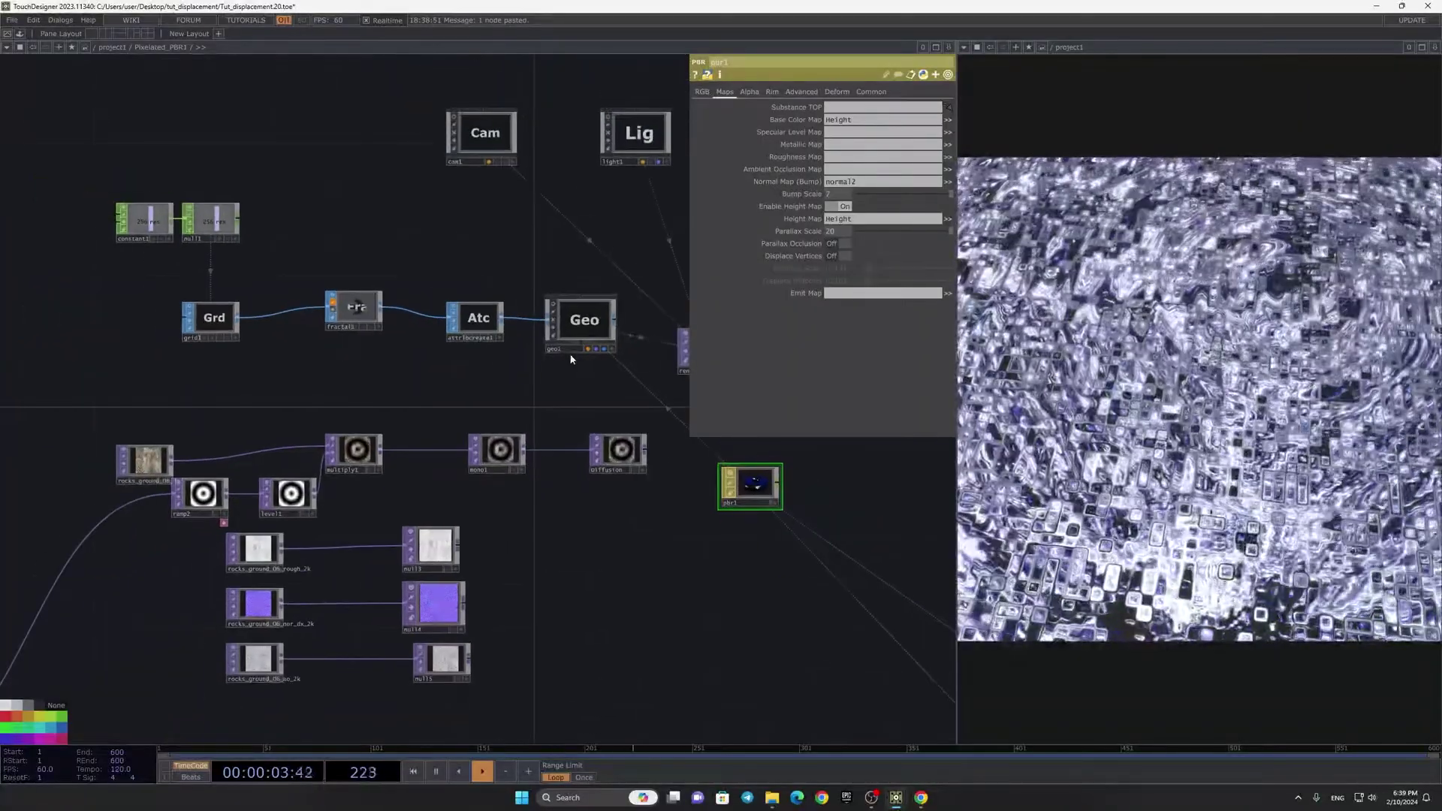
scroll(692, 398, up, 3)
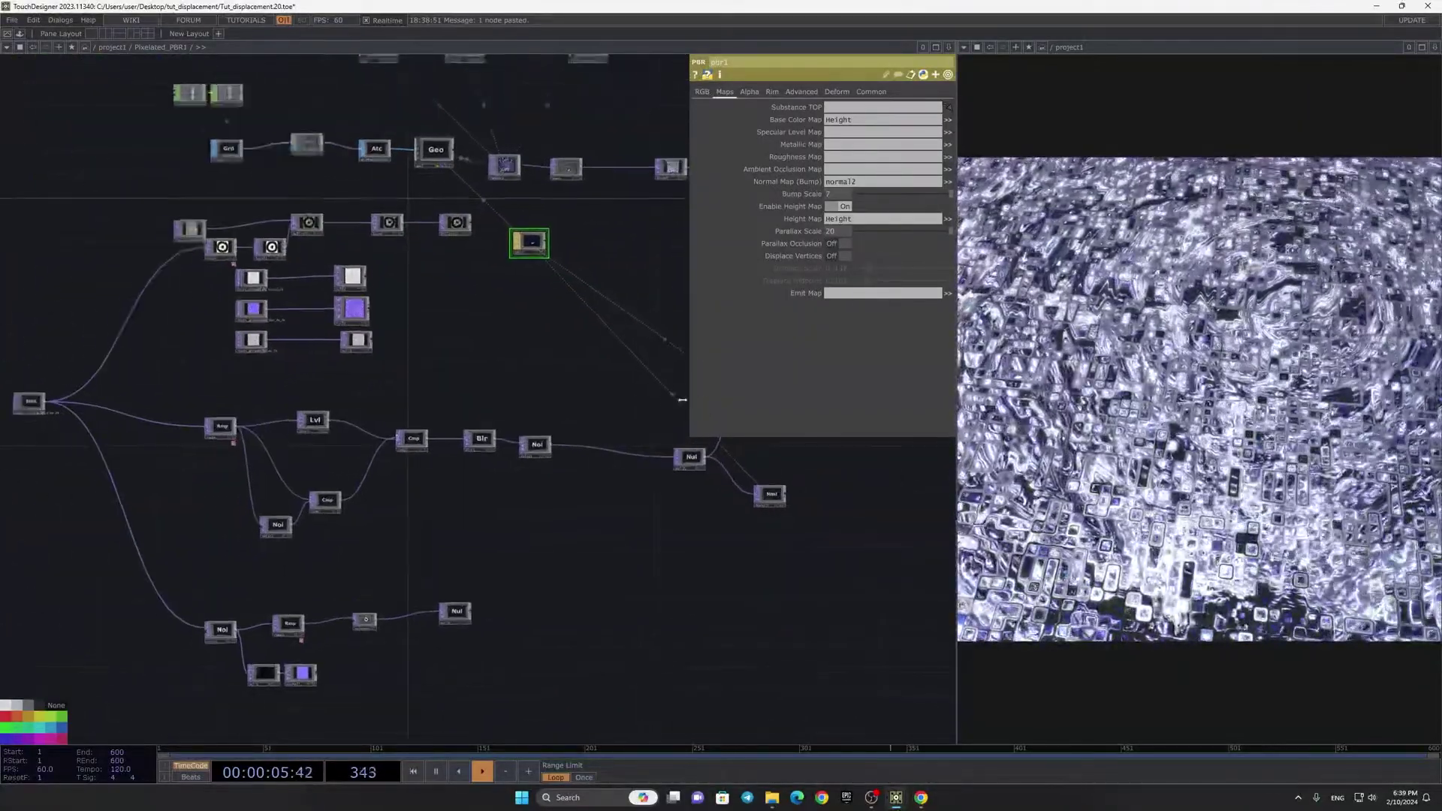
Step: Move the height map branches, the rock texture nodes and the ground texture chain away from the geometry chain to clear working space
scroll(651, 421, down, 5)
drag(715, 510, 644, 536)
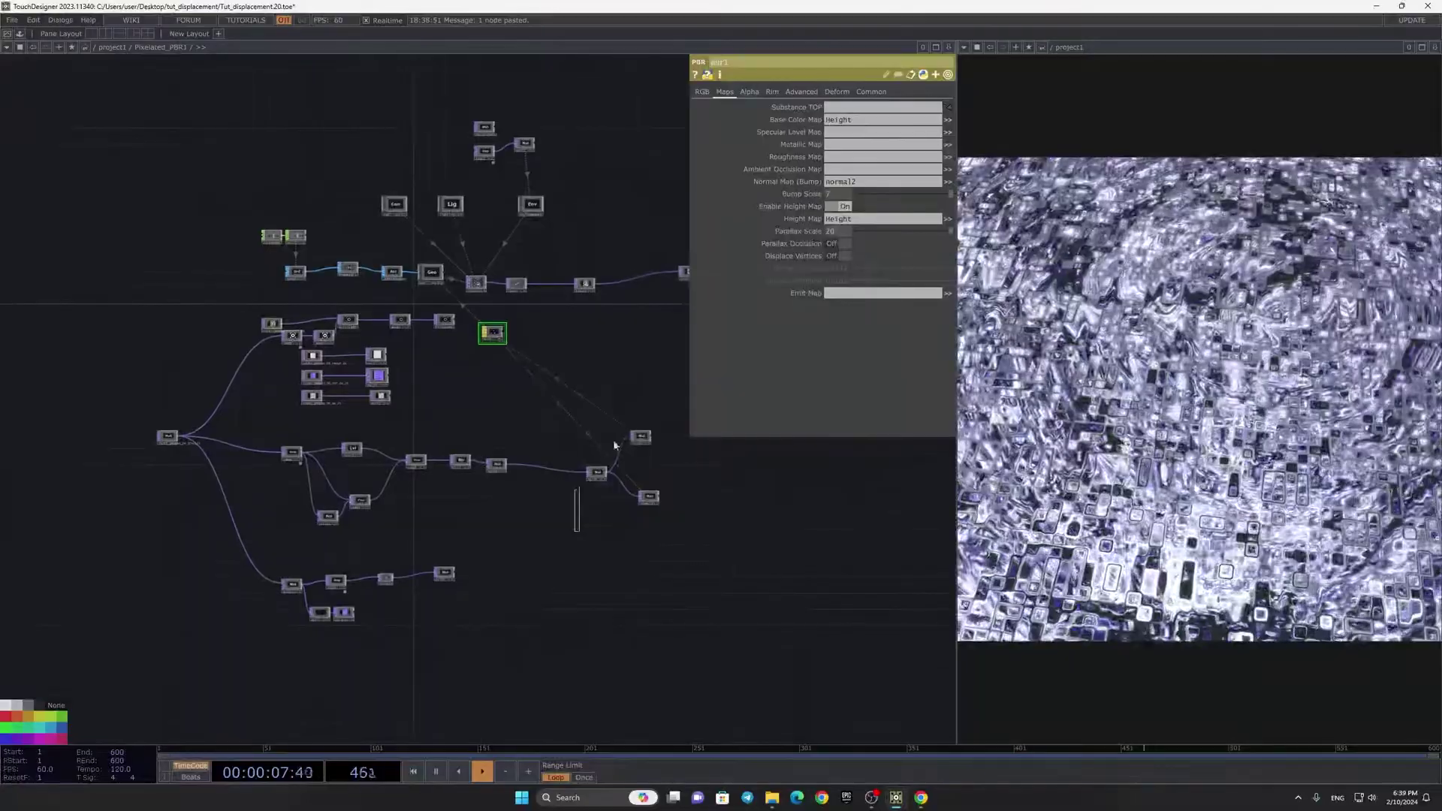
click(640, 442)
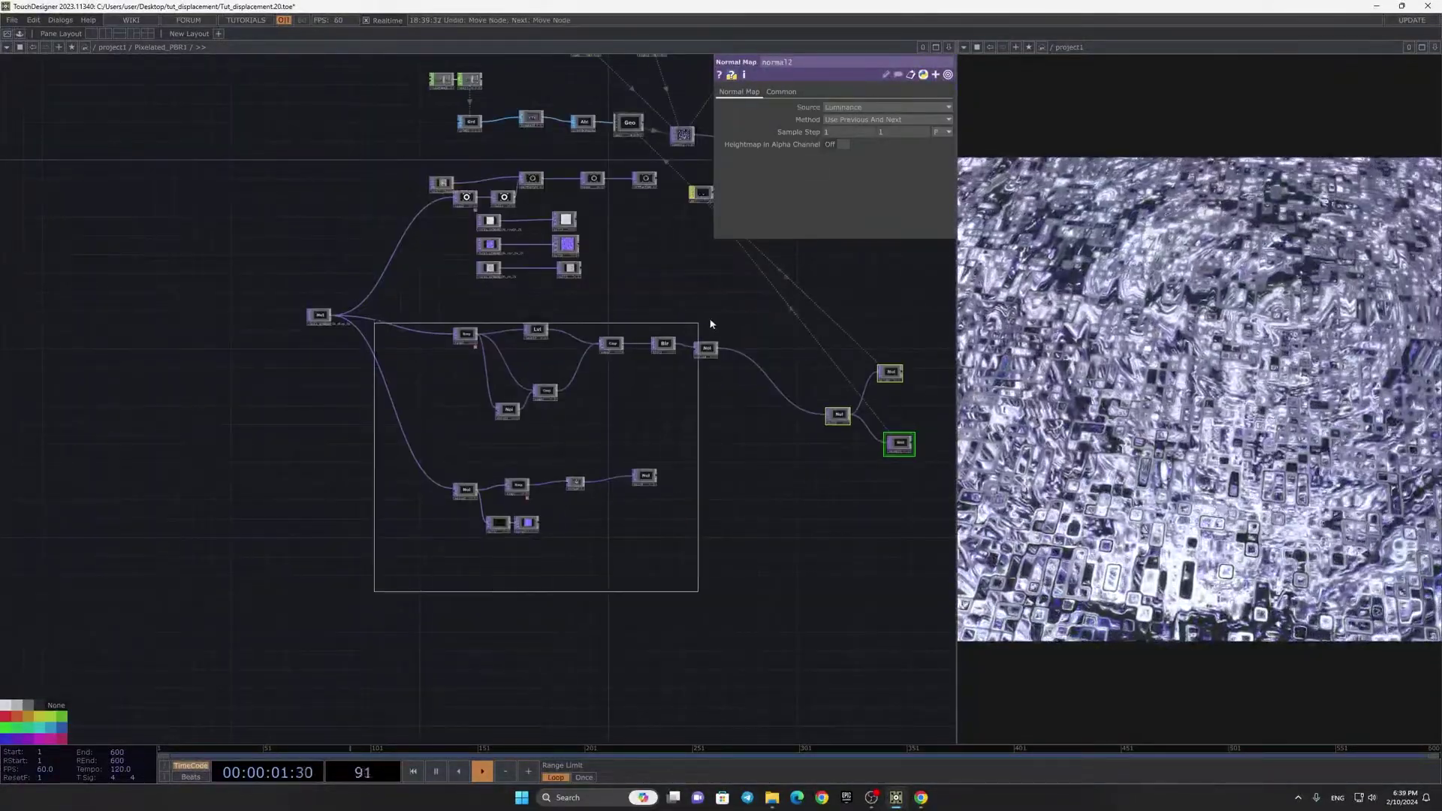
right_drag(710, 320, 713, 322)
drag(717, 342, 739, 432)
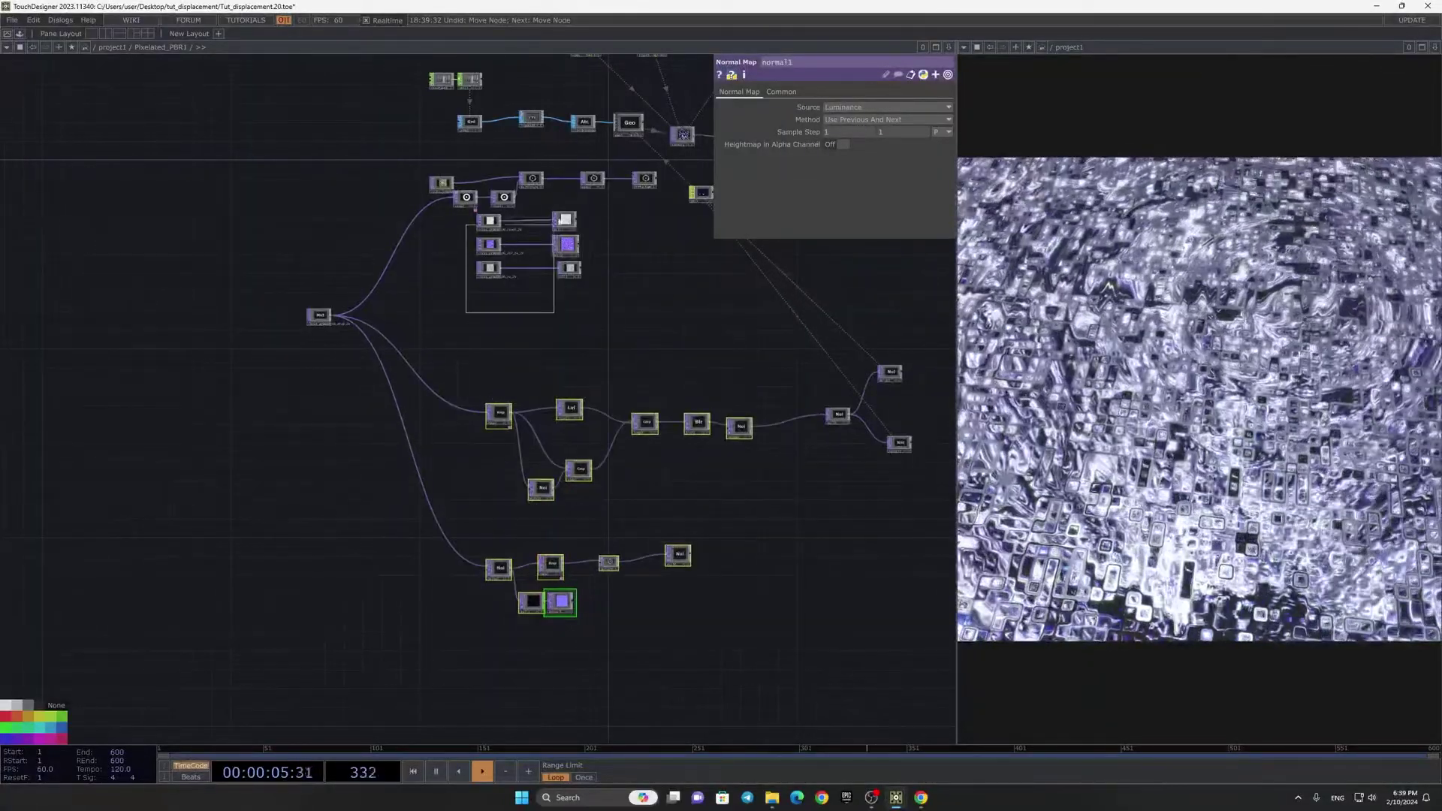
right_drag(559, 221, 573, 218)
drag(572, 220, 732, 332)
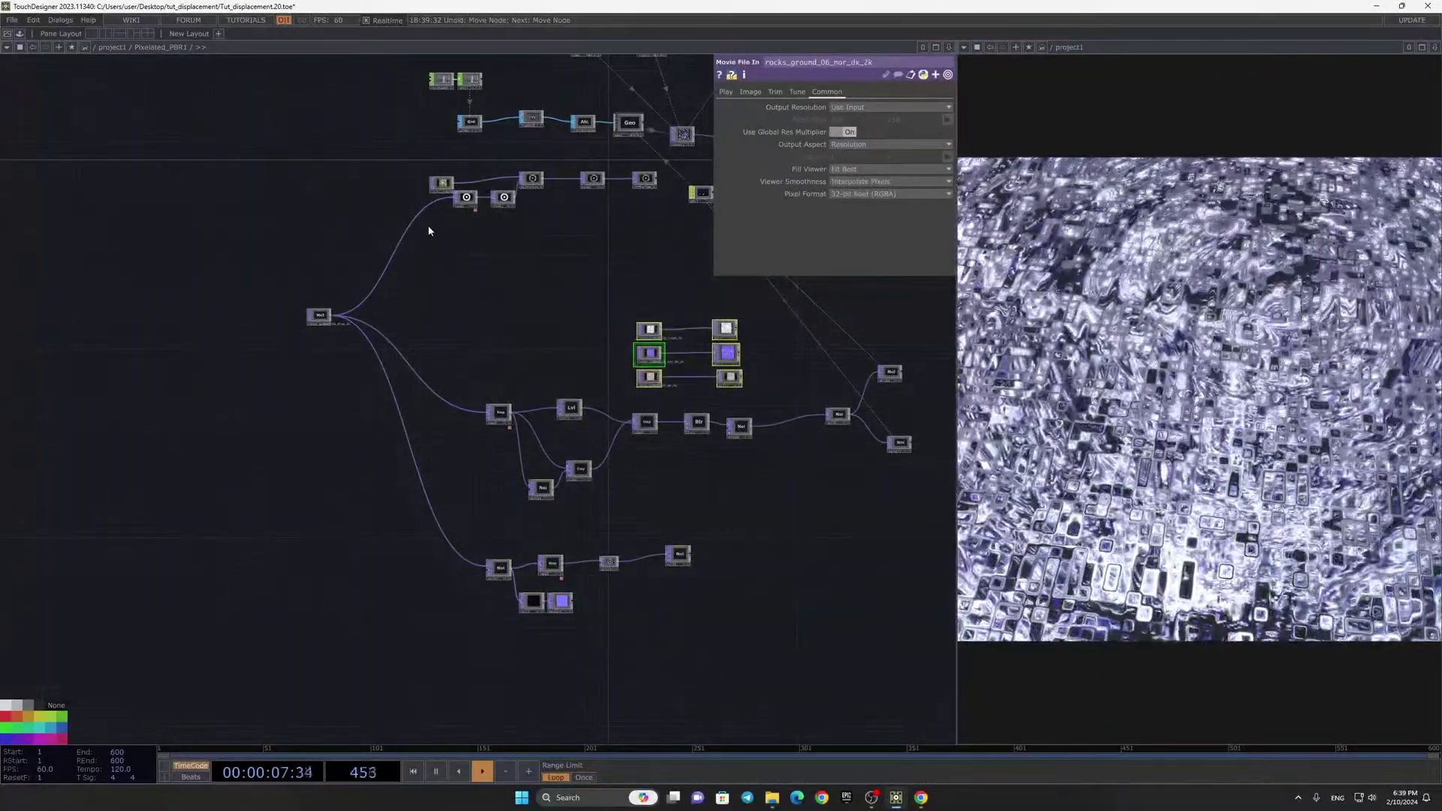
drag(645, 183, 655, 302)
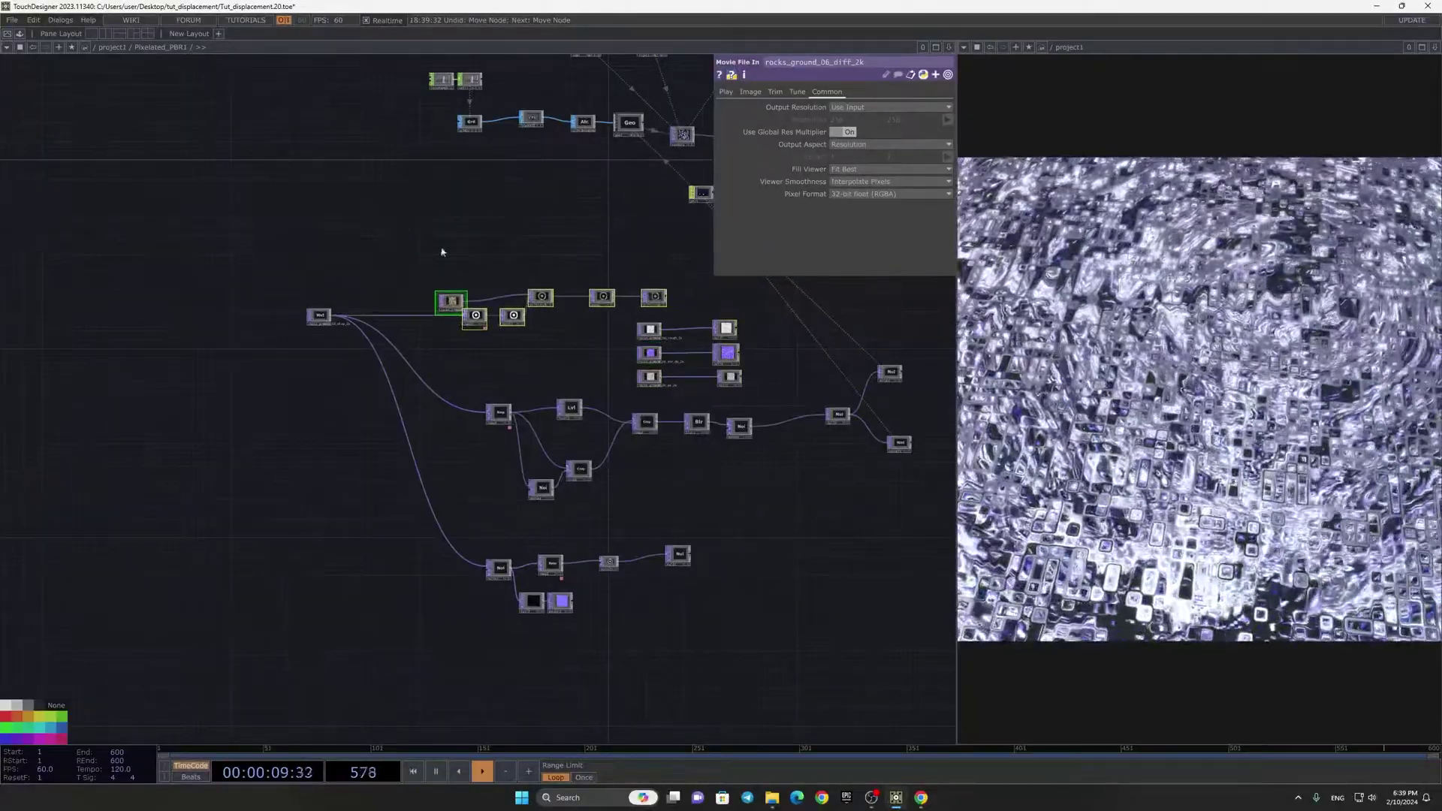
Step: Move constant1 and null1 further to the left of grid1 to make room for new nodes
scroll(454, 203, up, 5)
drag(449, 268, 428, 464)
drag(488, 302, 749, 441)
scroll(605, 286, up, 5)
scroll(579, 375, down, 5)
drag(643, 368, 540, 355)
drag(449, 545, 489, 397)
scroll(489, 397, down, 3)
scroll(583, 254, up, 5)
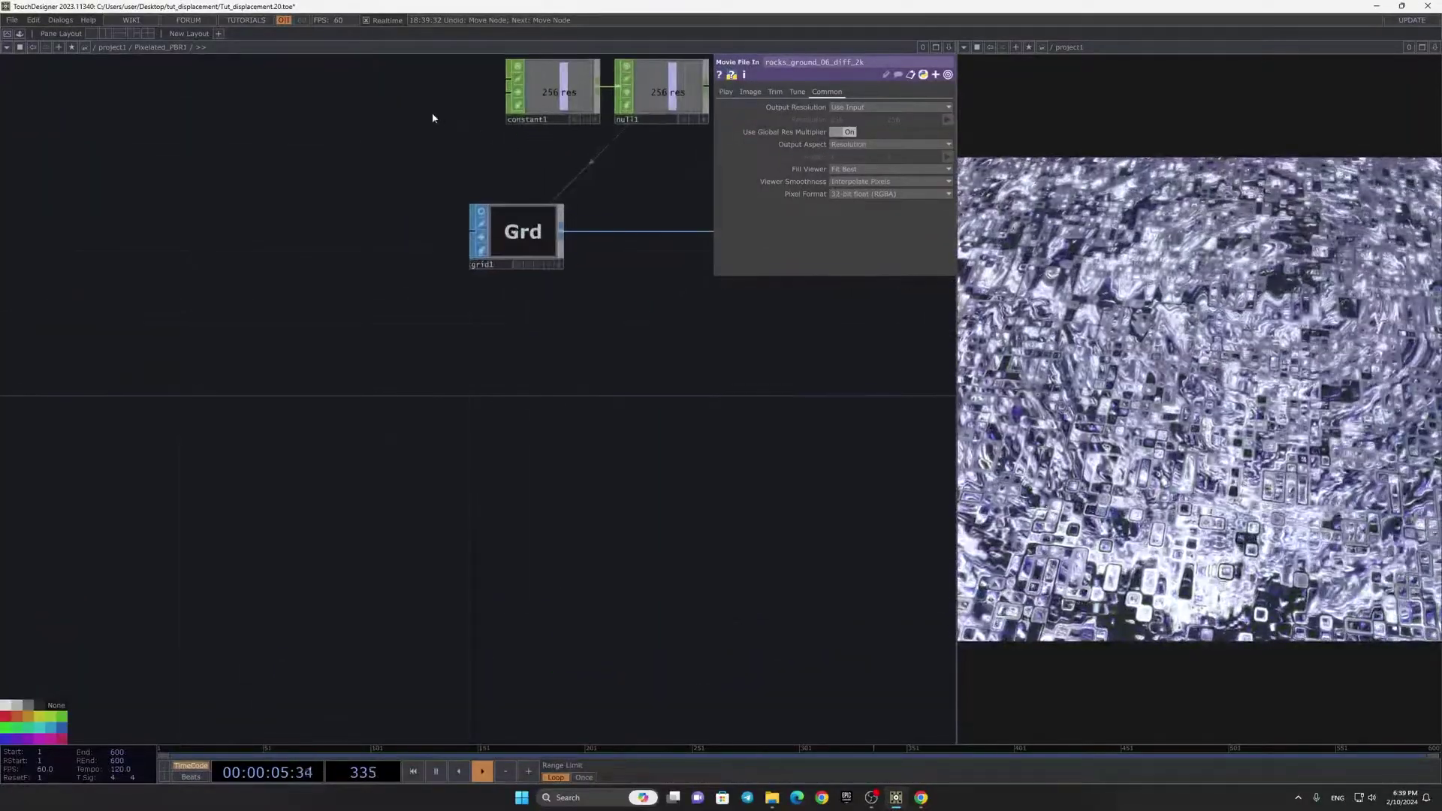
right_drag(713, 64, 682, 75)
drag(560, 89, 324, 124)
drag(410, 395, 560, 383)
Step: Add a Ramp TOP below grid1 and drive its resolution with null1's res channel
key(Tab)
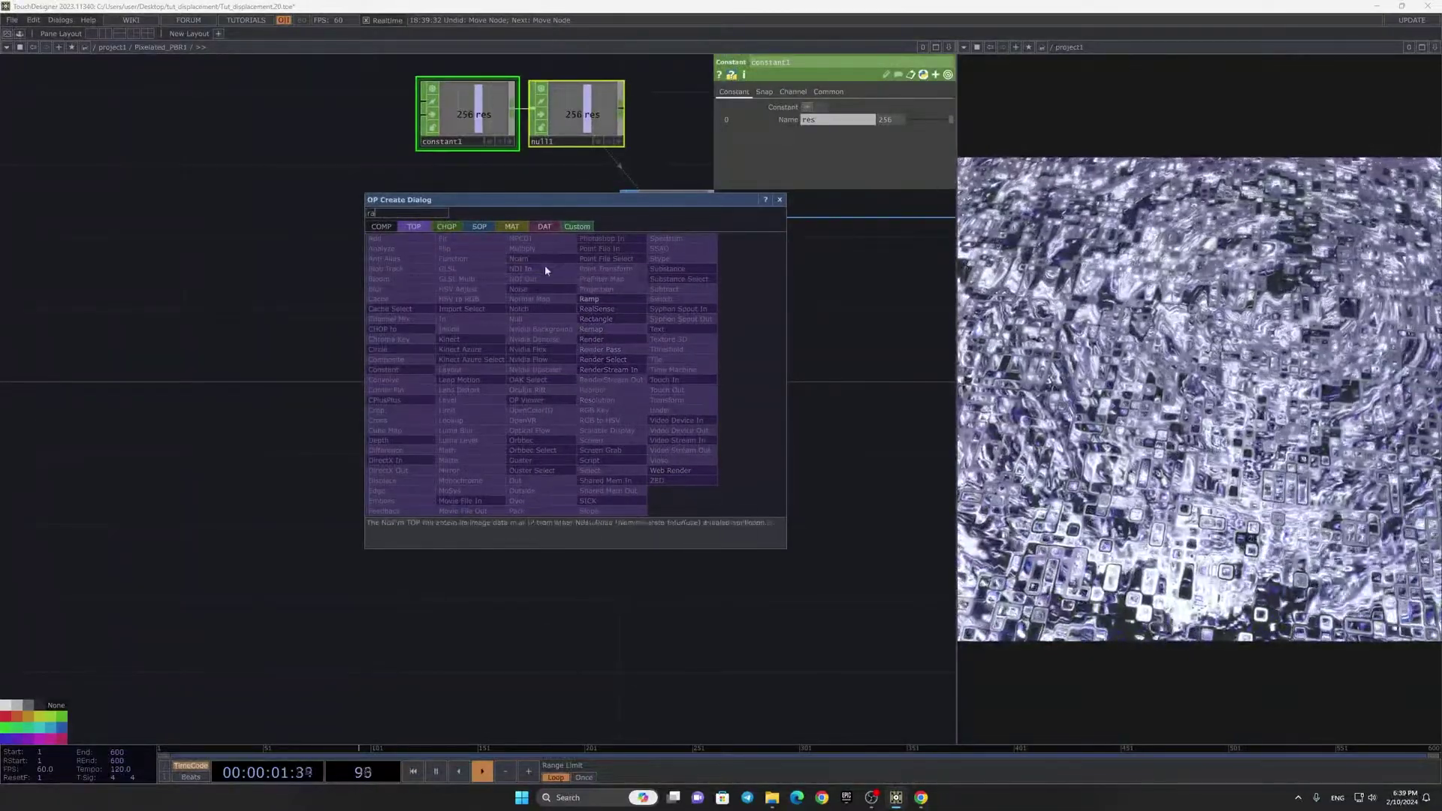
click(586, 305)
click(629, 439)
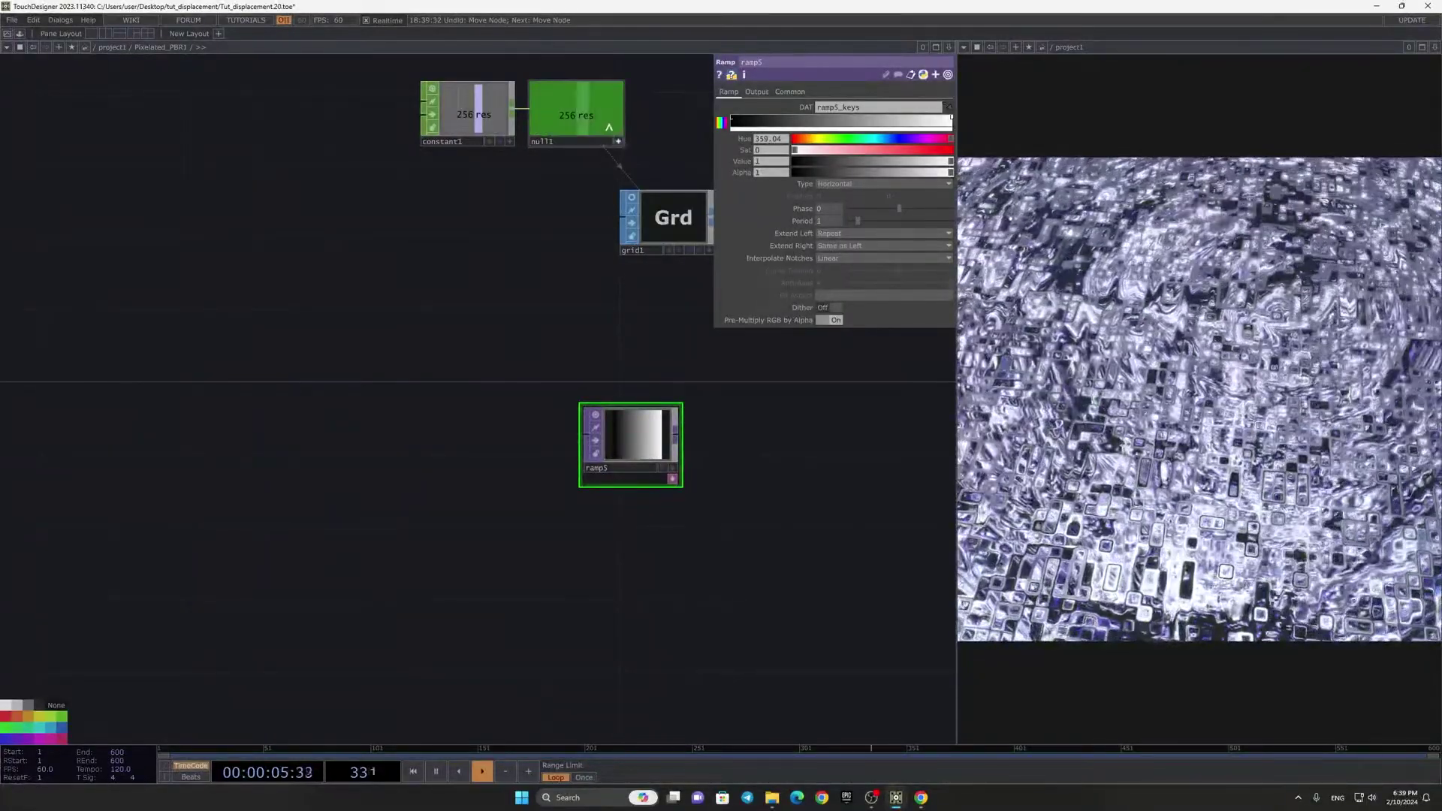
click(787, 92)
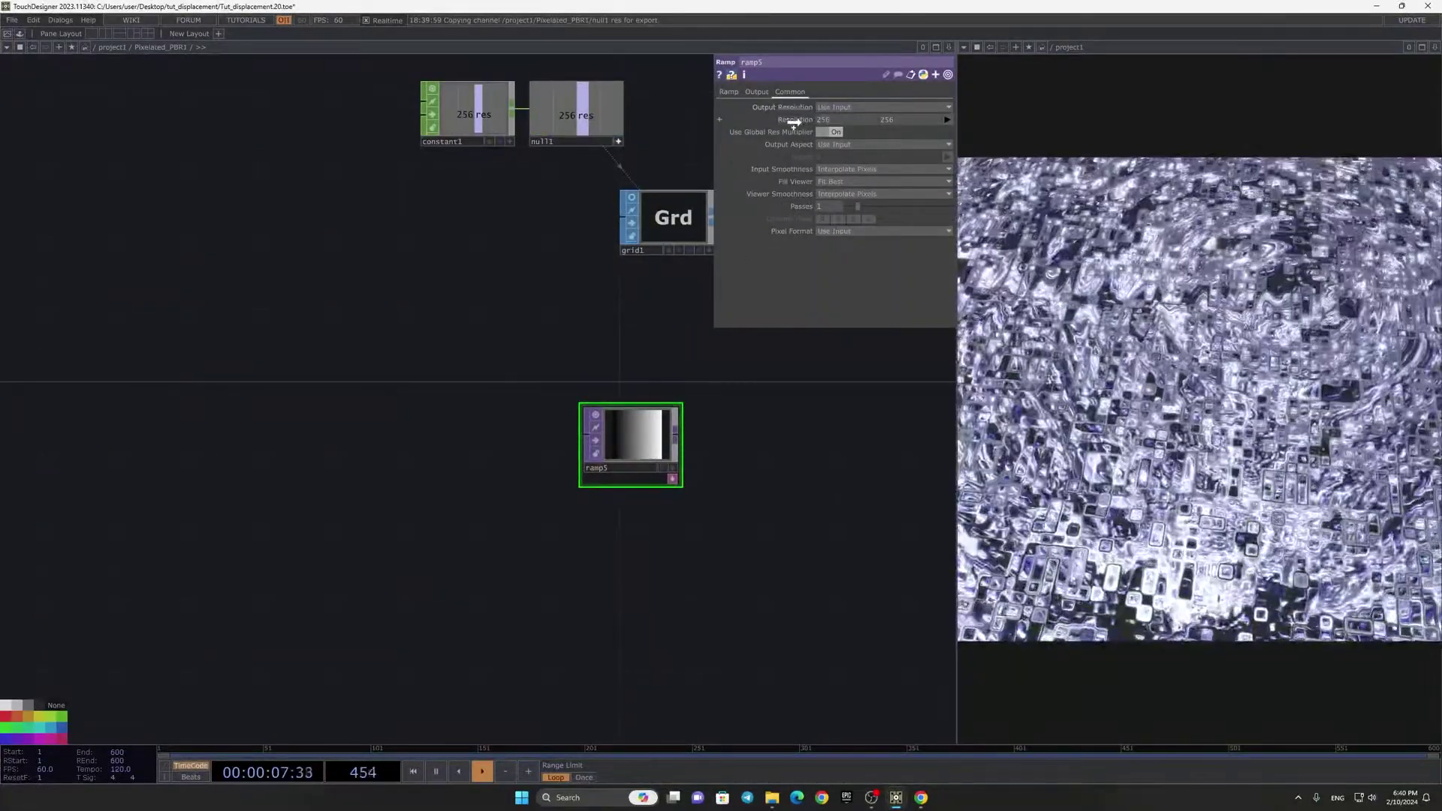
Step: Connect a Null TOP to the new ramp's output, align it with the ramp and rename it Point_displacement
drag(282, 451, 54, 470)
scroll(54, 470, down, 3)
scroll(329, 480, up, 5)
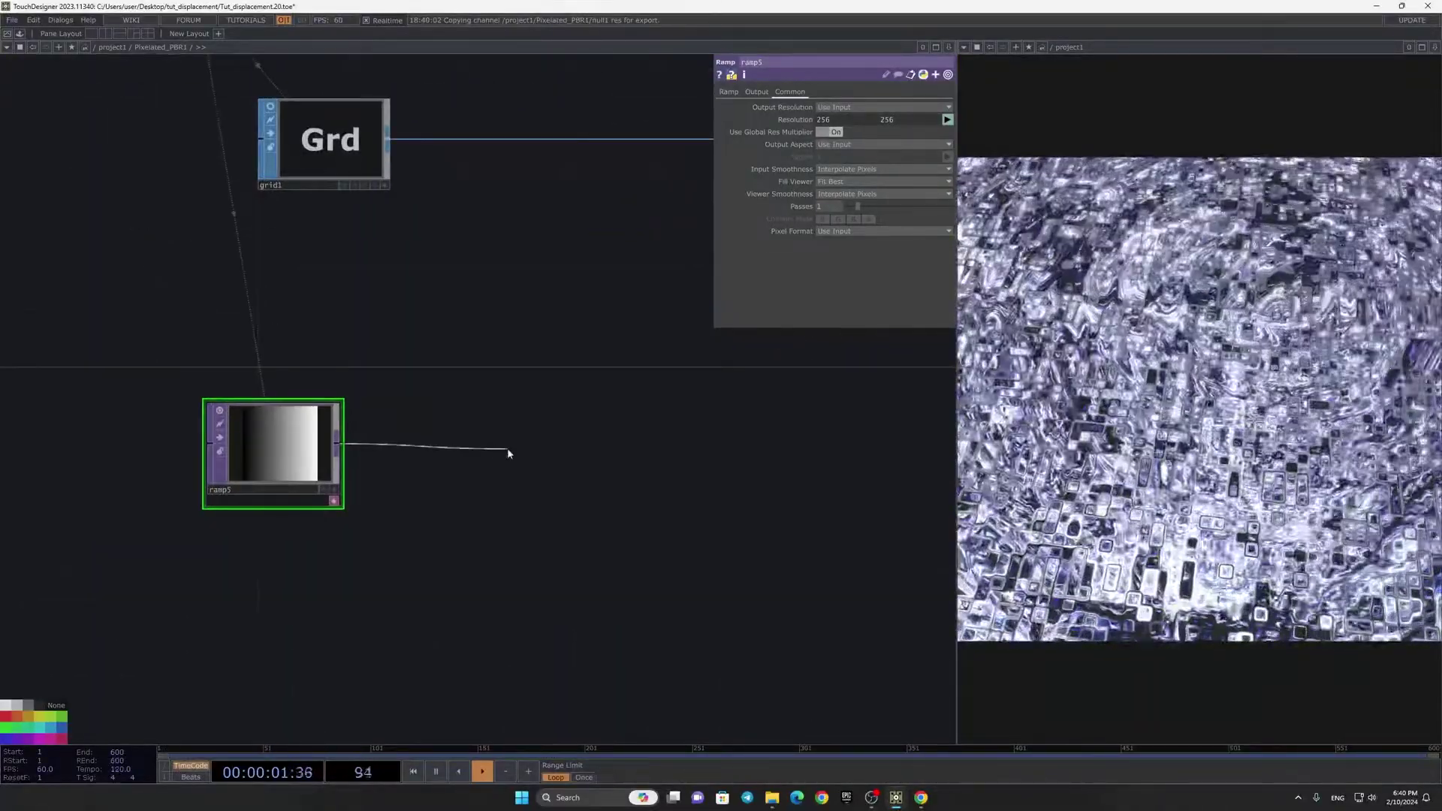
click(507, 453)
click(476, 402)
click(658, 464)
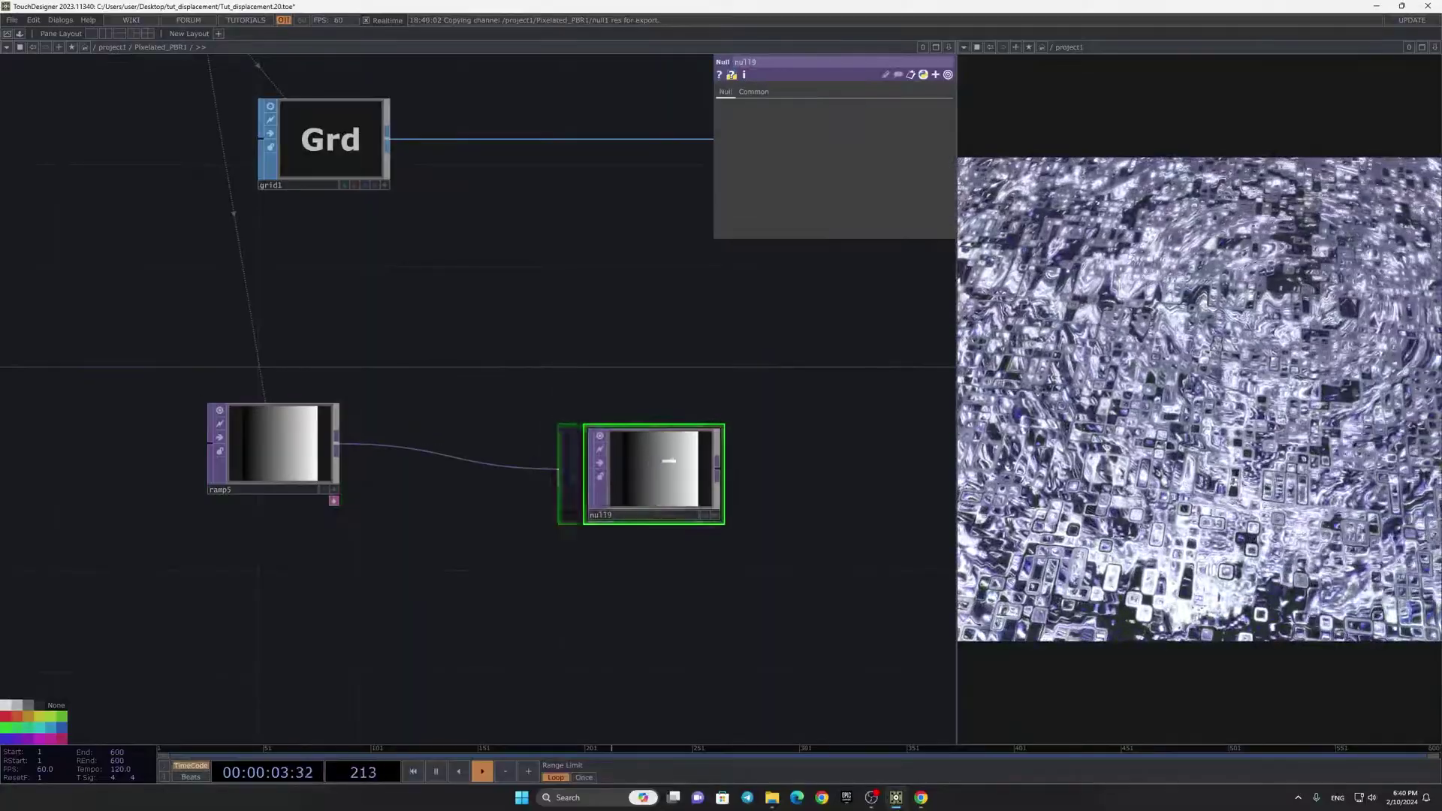
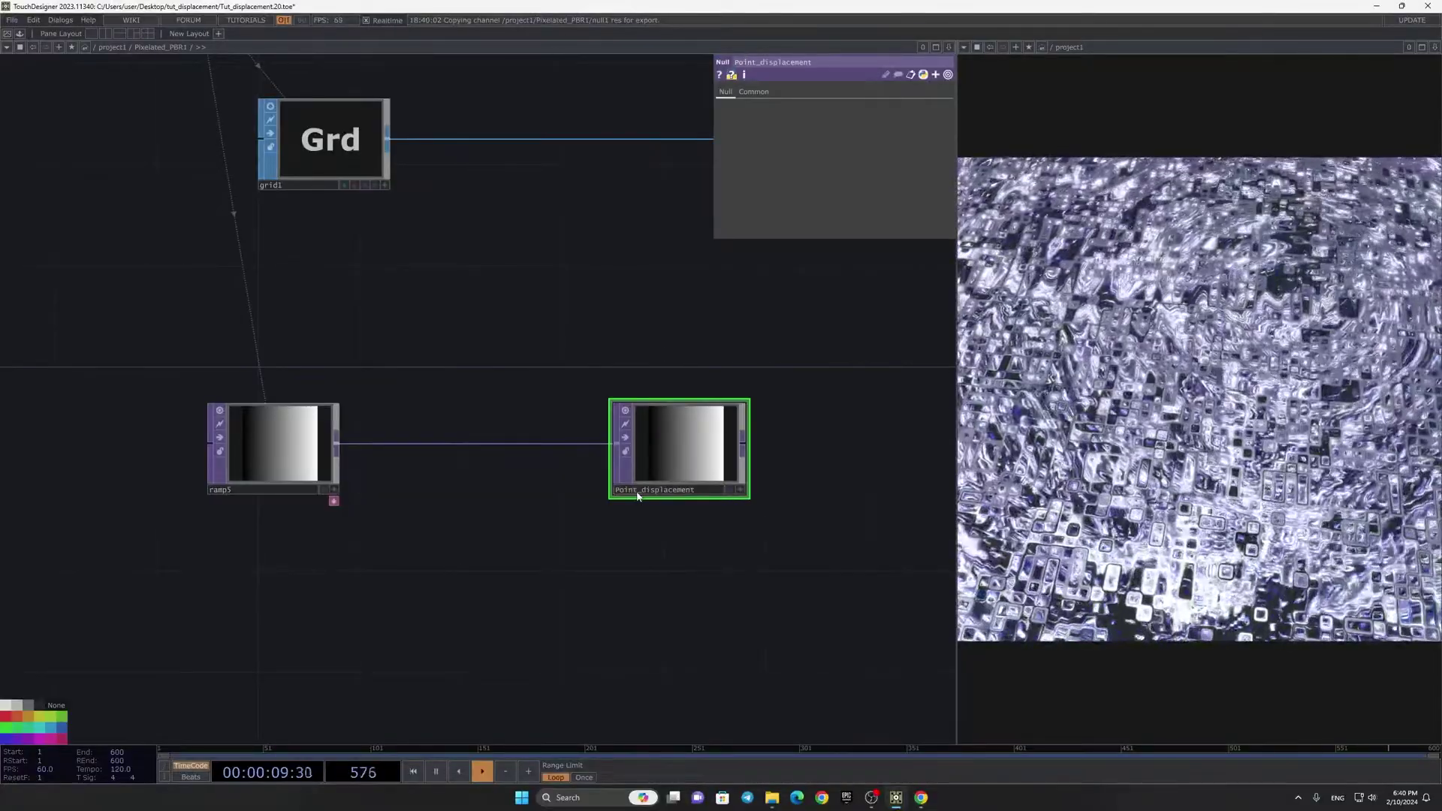
Step: Reframe the render with a more distant camera by navigating inside cam1's interactive viewer
scroll(635, 514, down, 5)
drag(452, 481, 388, 482)
scroll(721, 517, down, 2)
drag(721, 517, 516, 532)
scroll(516, 532, down, 3)
scroll(507, 405, up, 10)
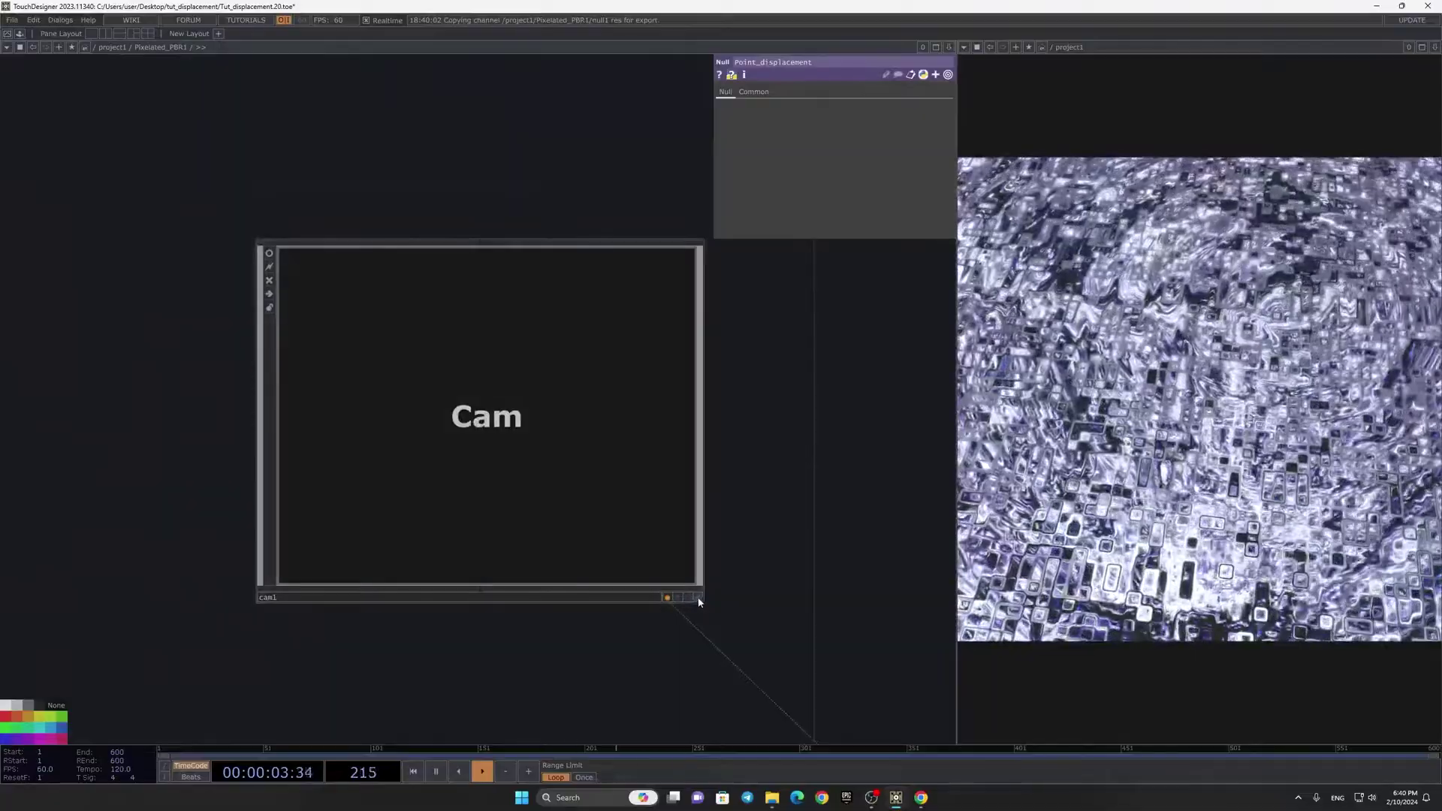
click(697, 598)
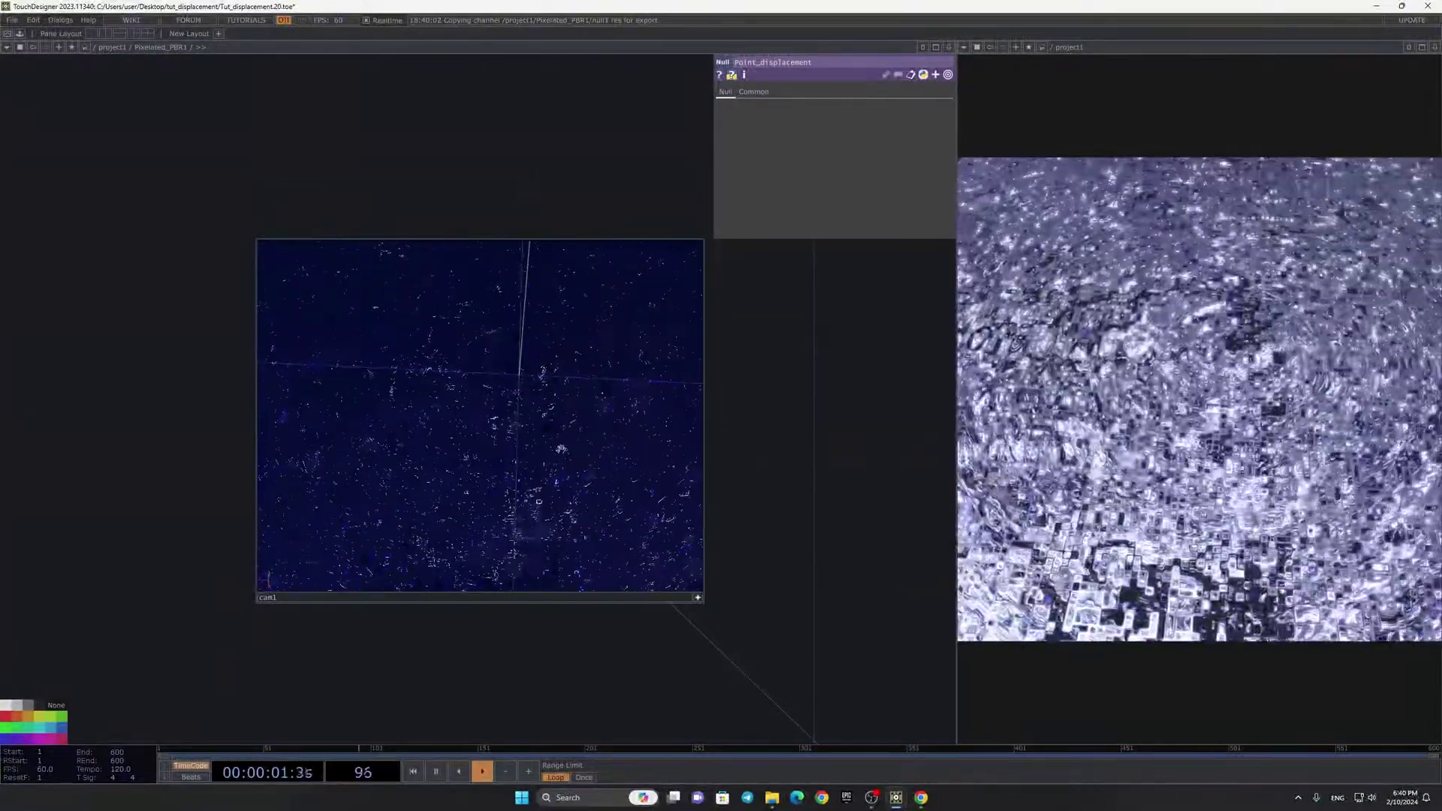
click(698, 597)
scroll(759, 418, down, 5)
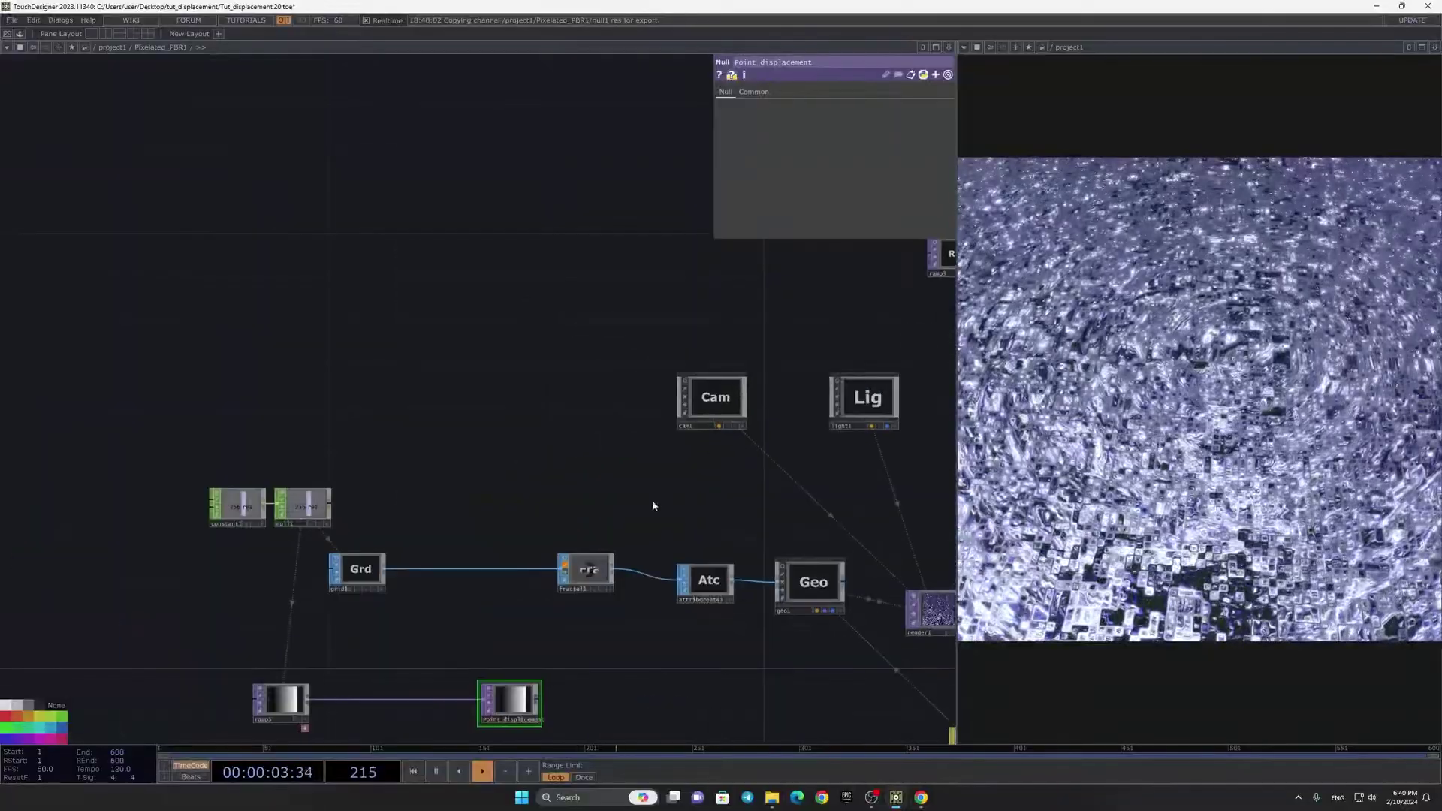
Step: Add a TOP to CHOP that reads Point_displacement and place it beside that node
scroll(623, 546, up, 5)
double_click(617, 619)
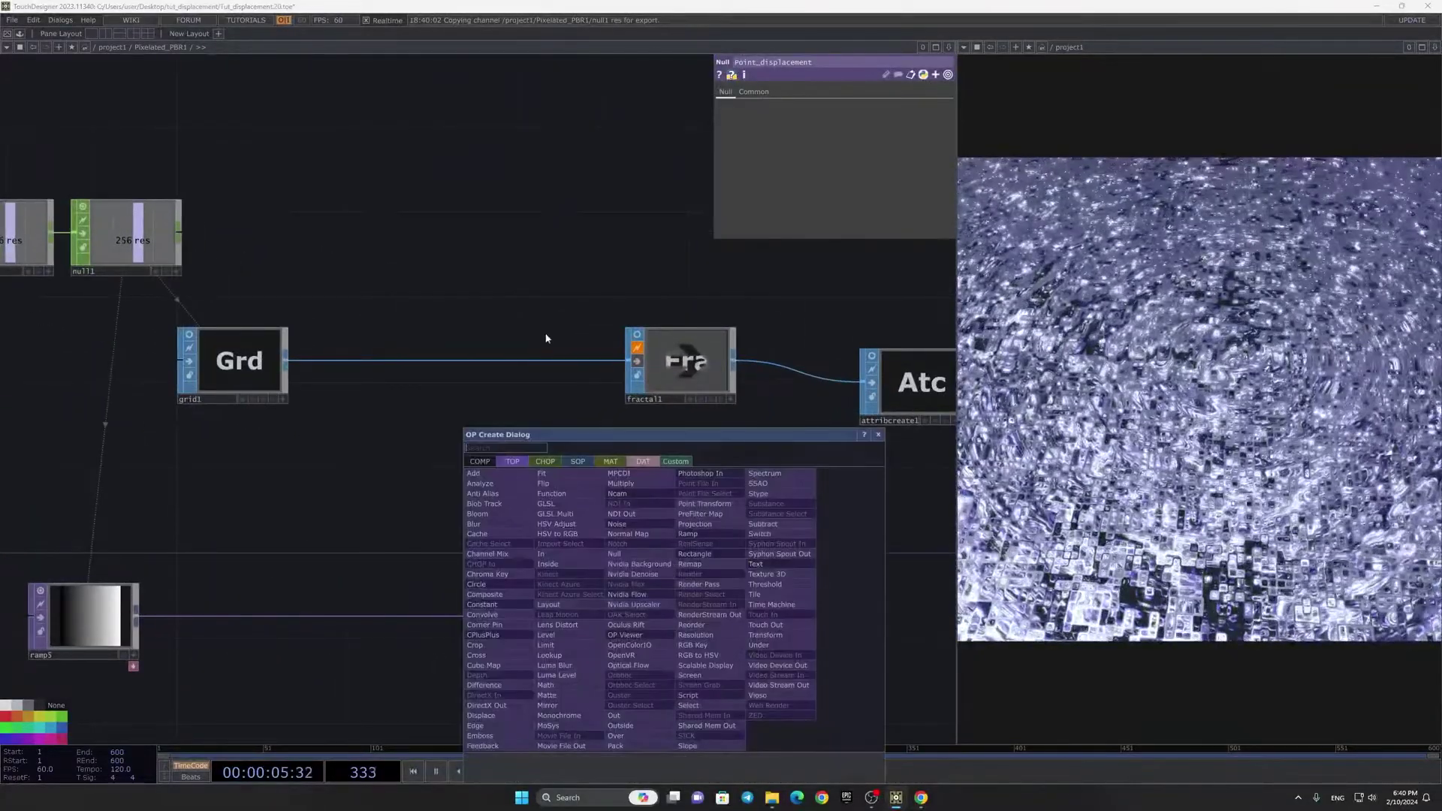
click(555, 461)
click(507, 487)
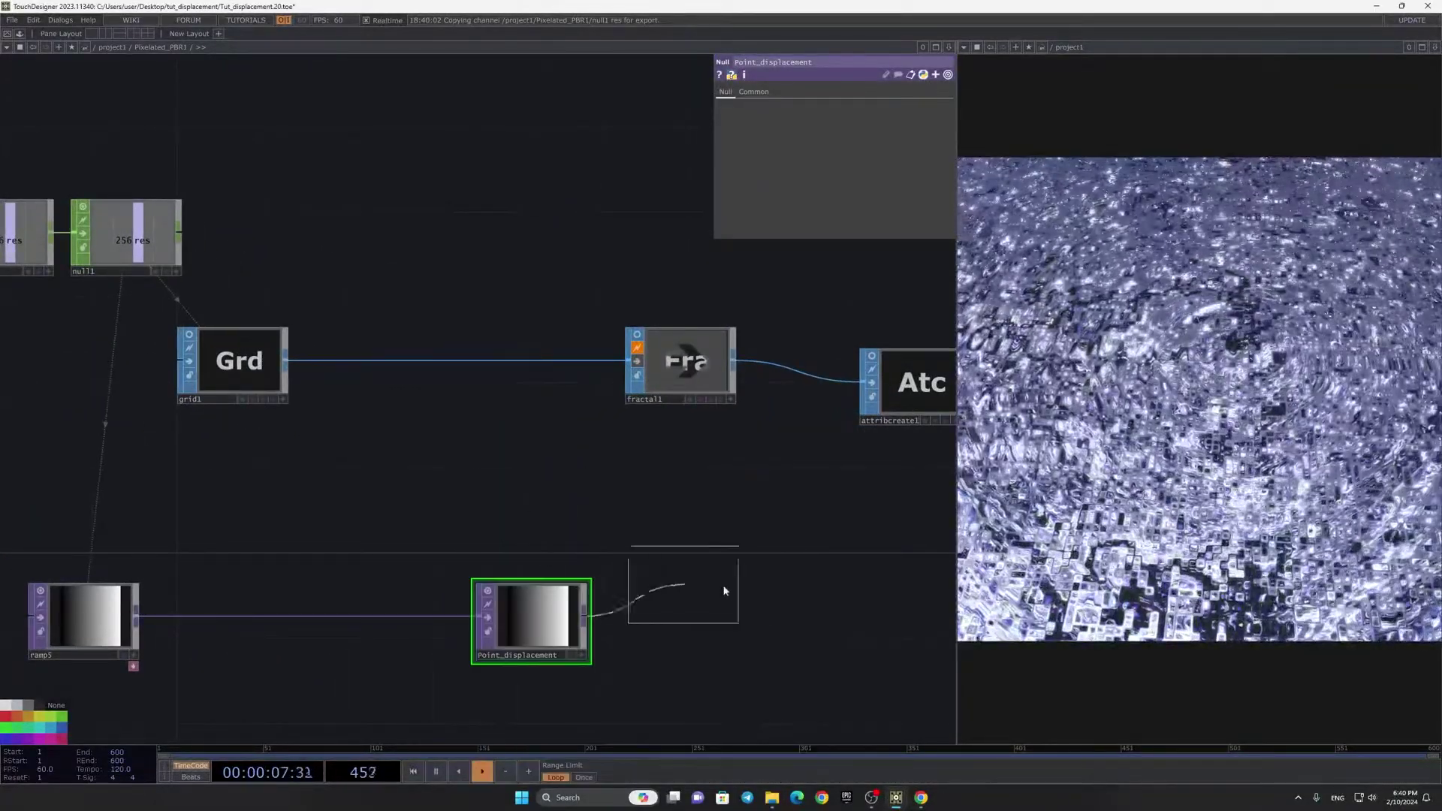
click(722, 600)
drag(656, 684, 741, 535)
right_drag(179, 602, 610, 467)
drag(609, 467, 503, 488)
drag(838, 473, 723, 511)
Step: Set the pixel format of the ramp feeding Point_displacement to 32-bit float (Mono)
click(62, 505)
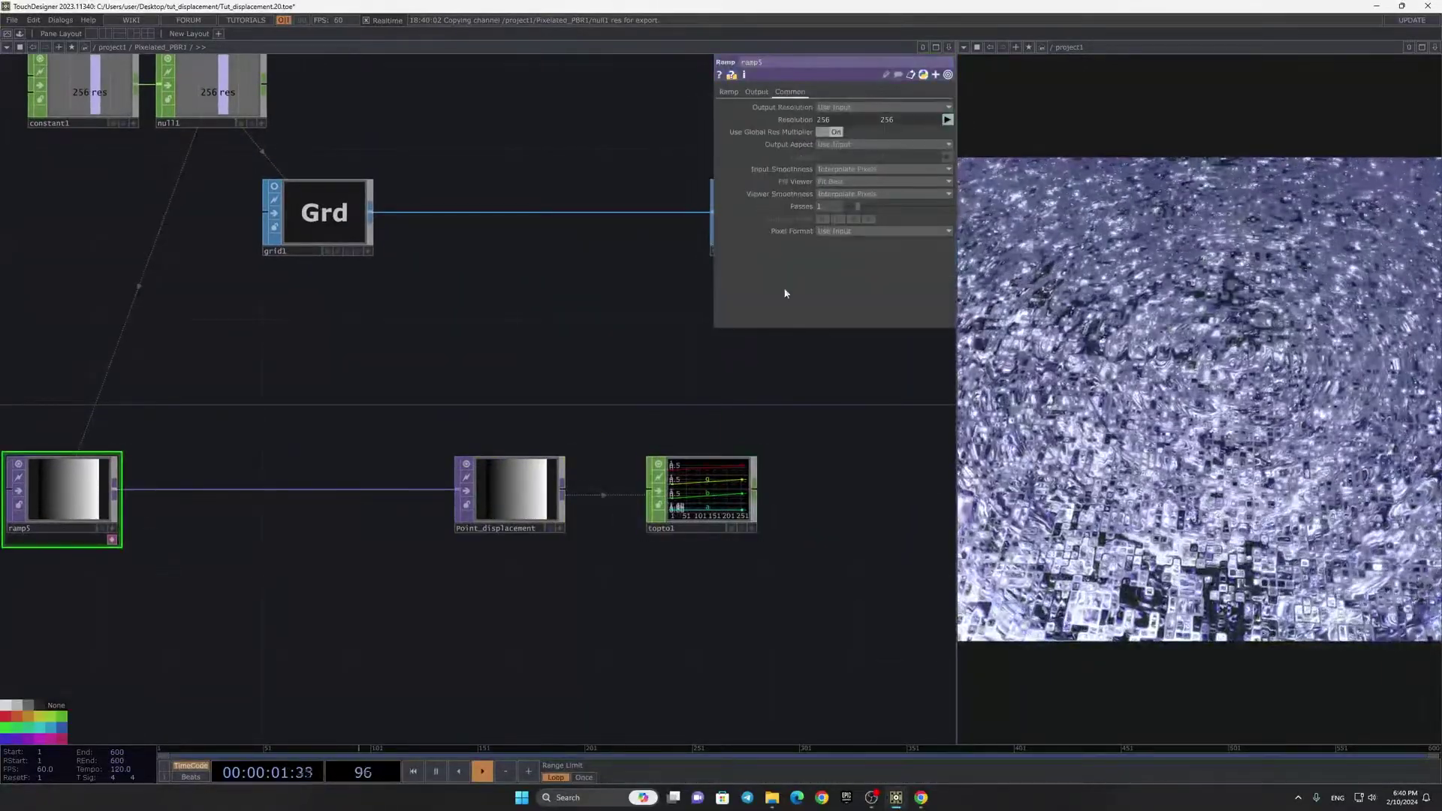
click(882, 230)
click(889, 365)
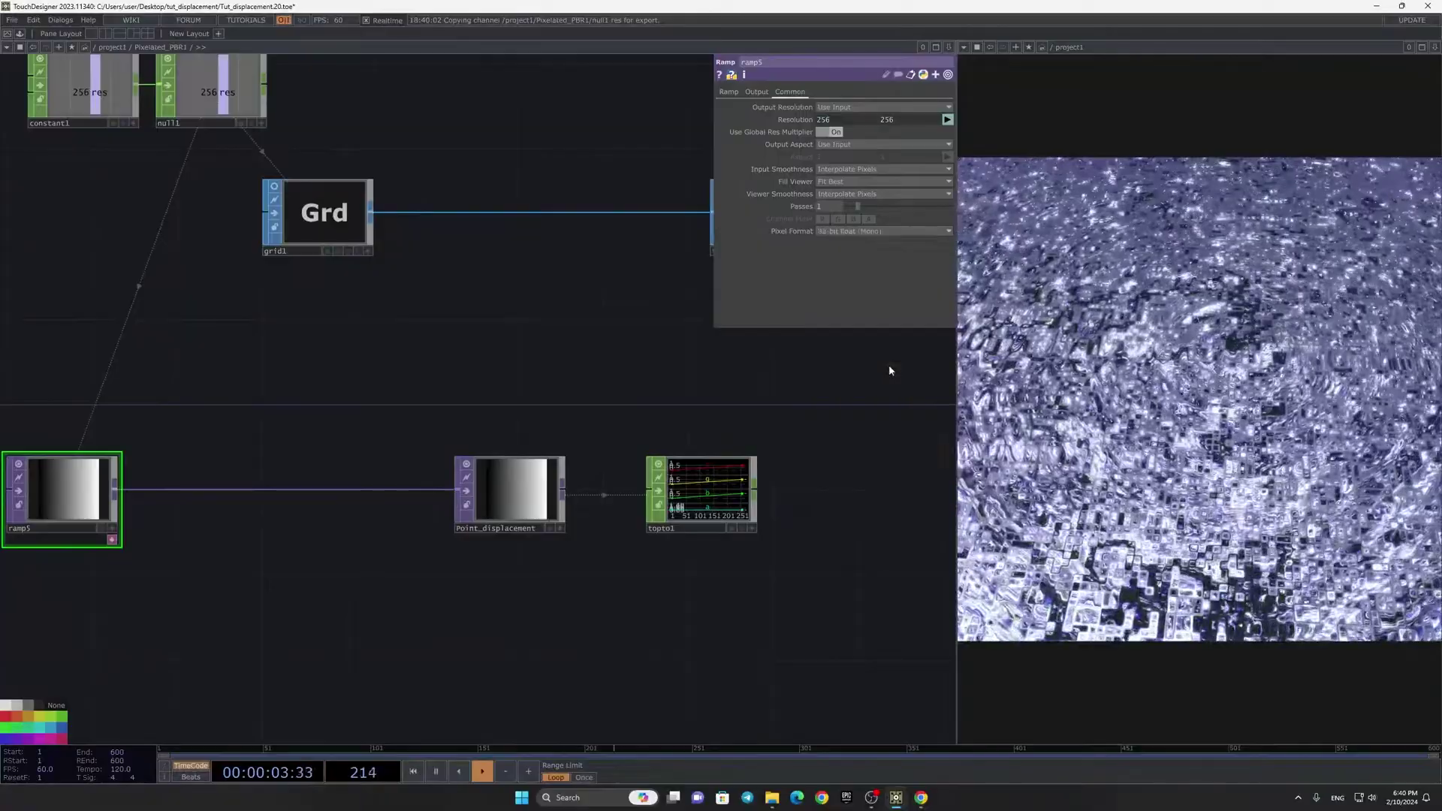
Step: Clear the green, blue and alpha channel names on topto1 so that it outputs only r
click(700, 491)
click(829, 145)
key(BackSpace)
click(830, 157)
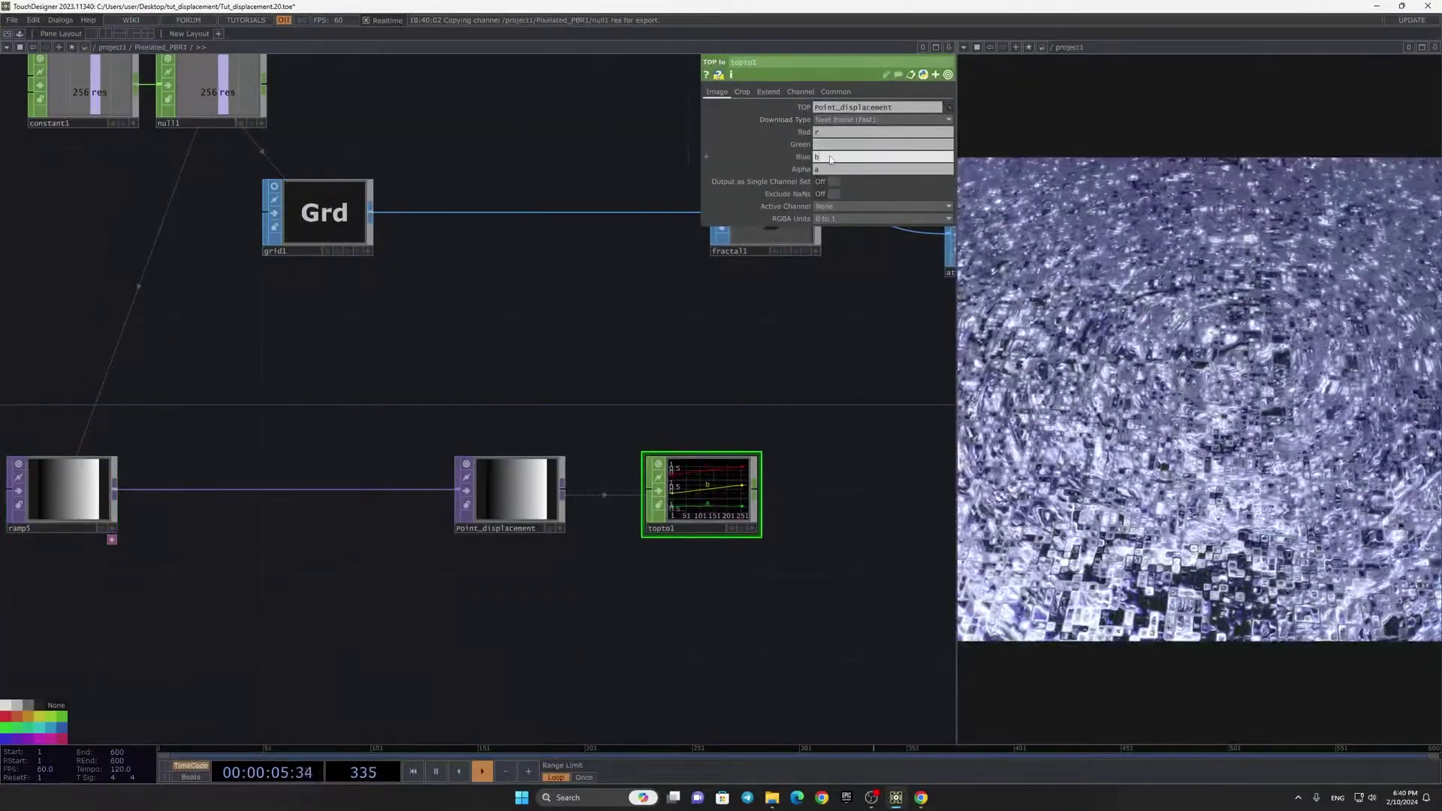
key(BackSpace)
click(830, 170)
key(BackSpace)
drag(853, 466, 831, 463)
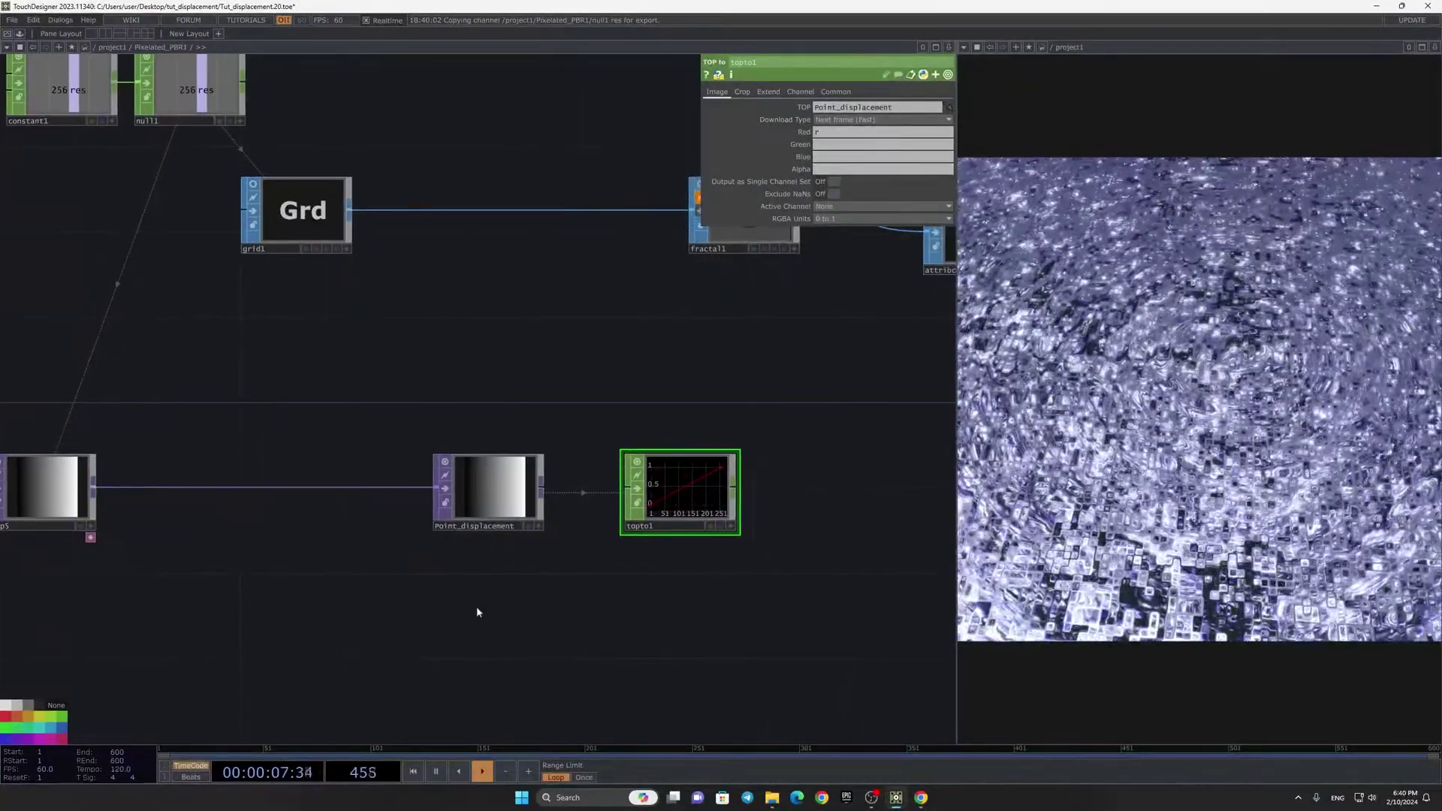
Step: Connect a Null CHOP to topto1's output and space it further along the chain
click(732, 489)
key(Tab)
text(n)
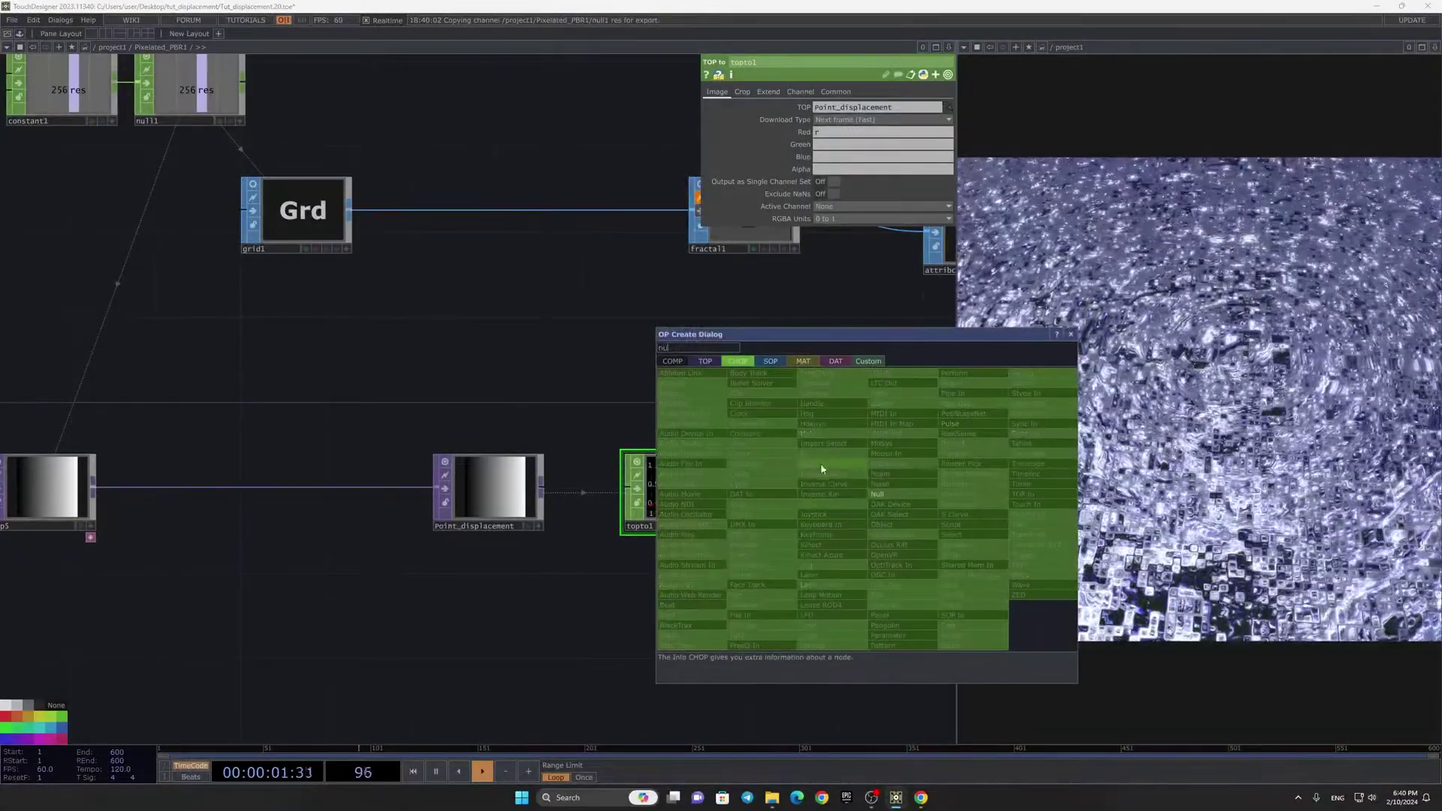
click(882, 499)
click(892, 486)
drag(828, 517, 599, 514)
drag(684, 470, 877, 473)
Step: Set topto1's crop mode to Full Image
click(473, 506)
click(751, 93)
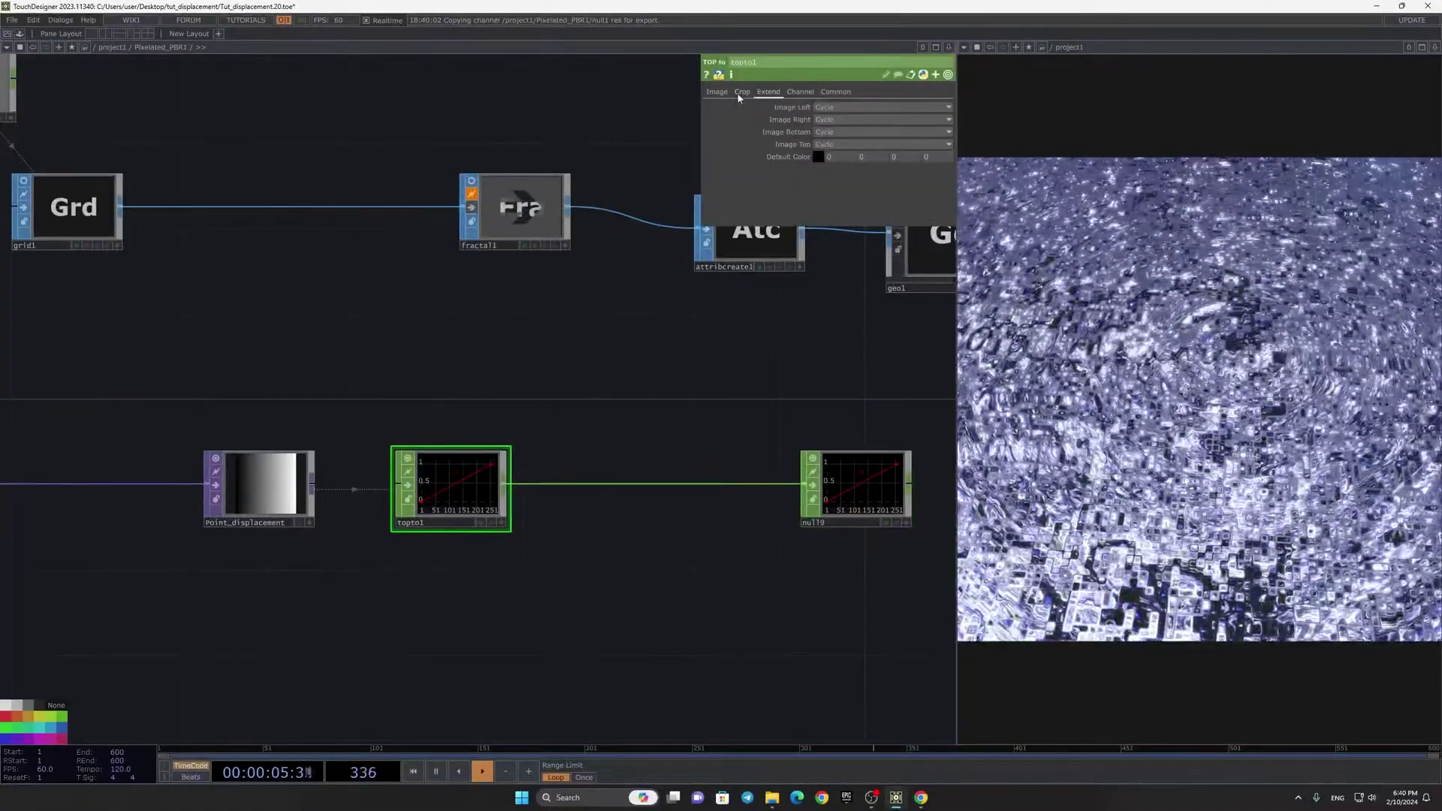
click(835, 106)
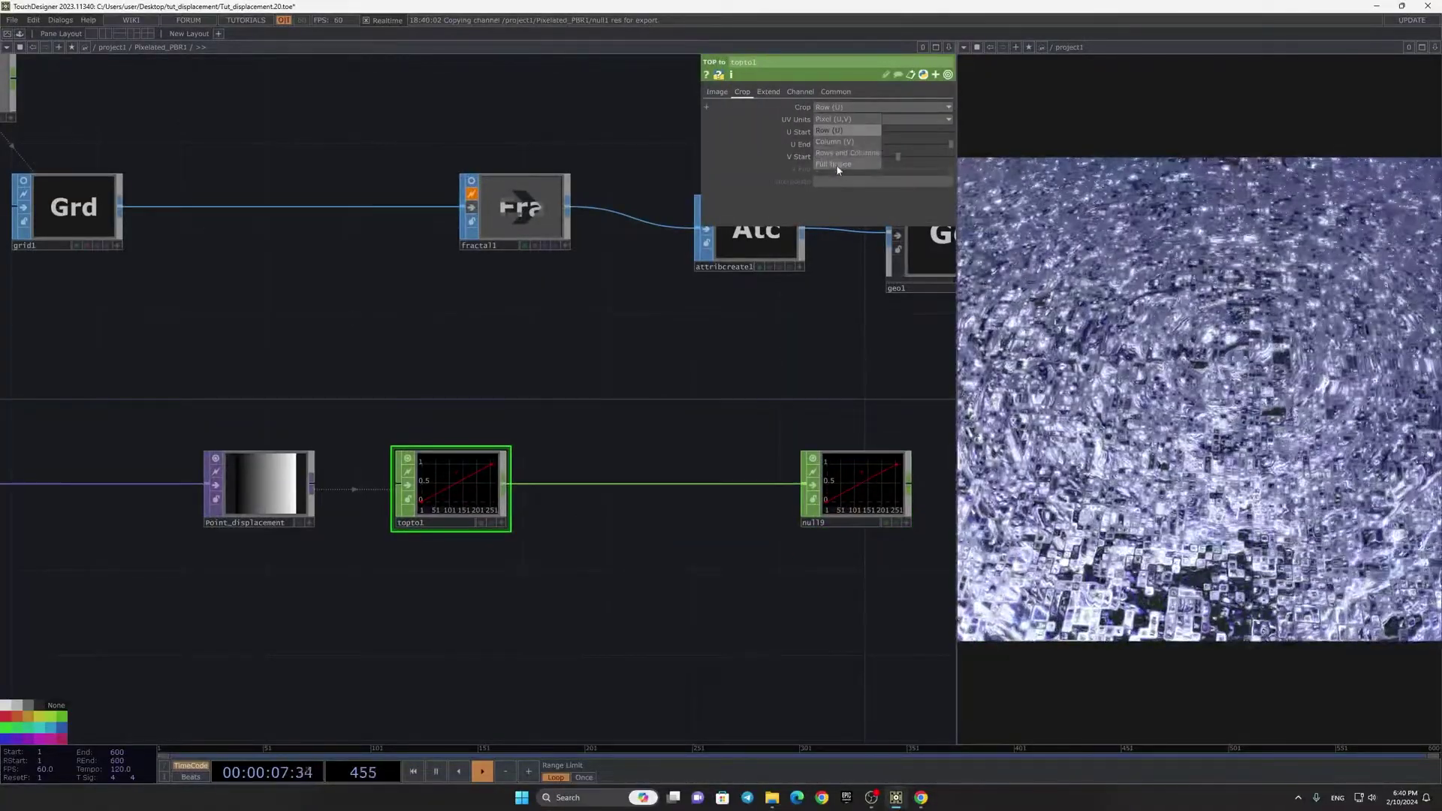
click(839, 168)
Step: Insert a Shuffle CHOP between topto1 and the null with method Sequence All Samples By Name, and turn off the three CHOP viewers
right_click(599, 483)
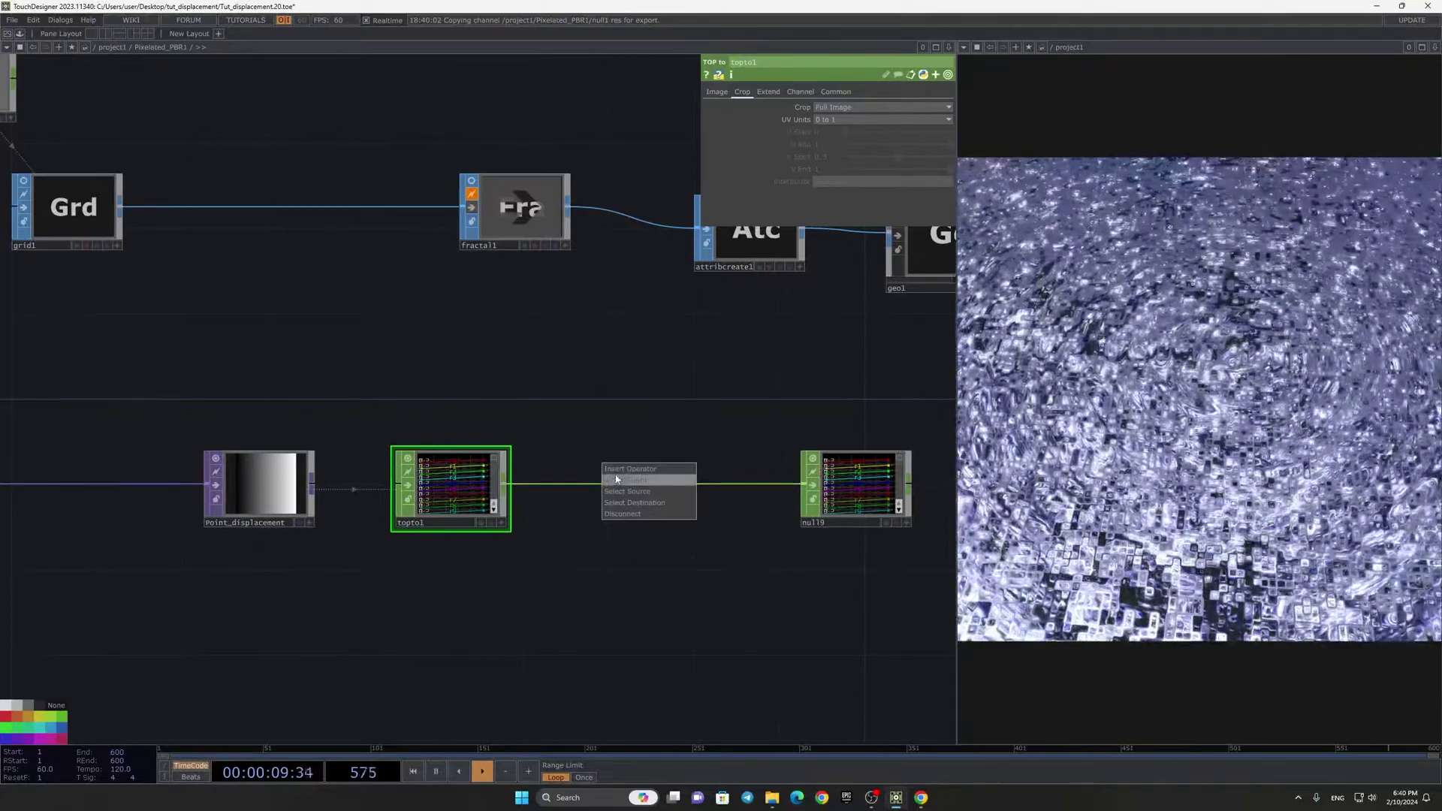
click(619, 470)
text(shu)
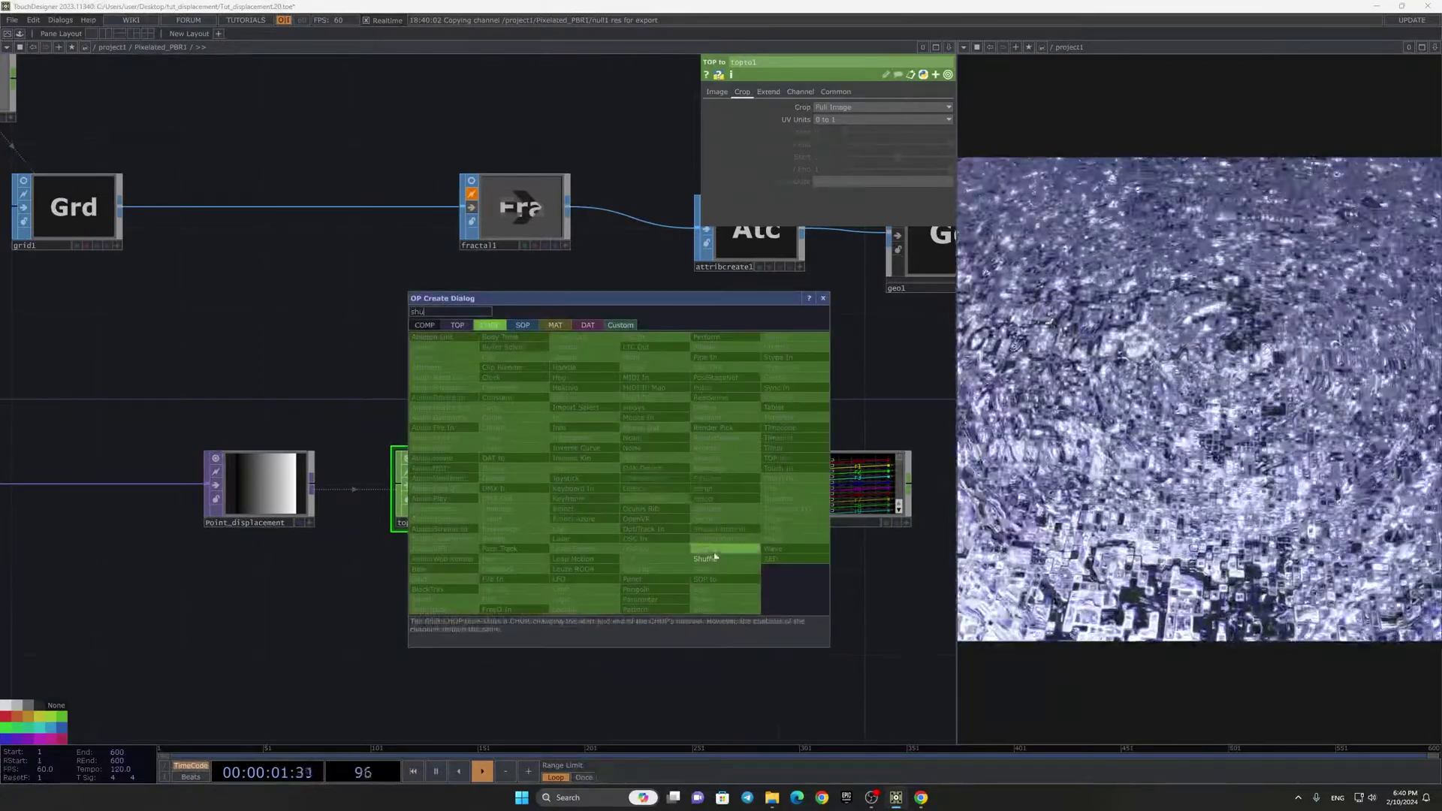
click(702, 549)
click(666, 503)
click(874, 107)
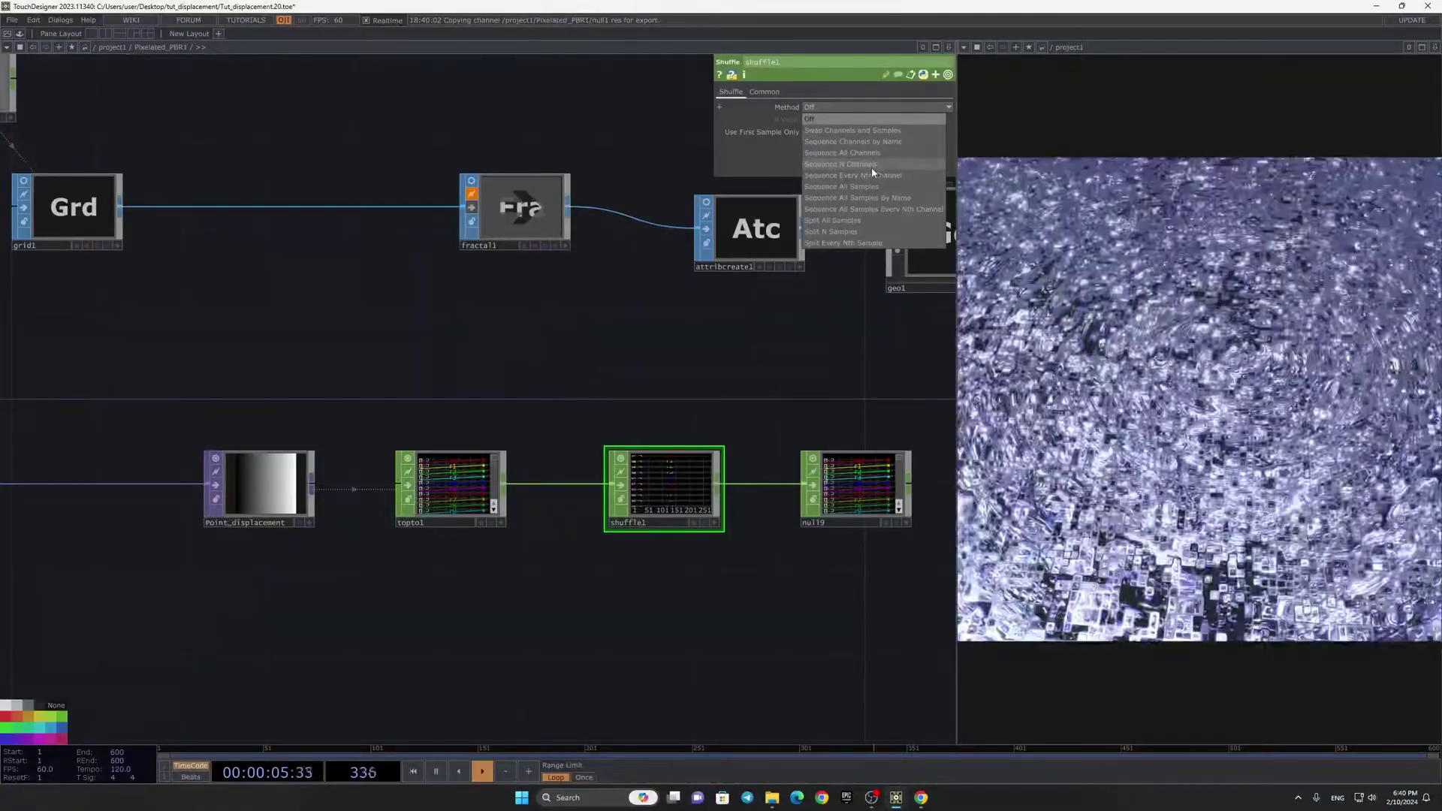
click(871, 198)
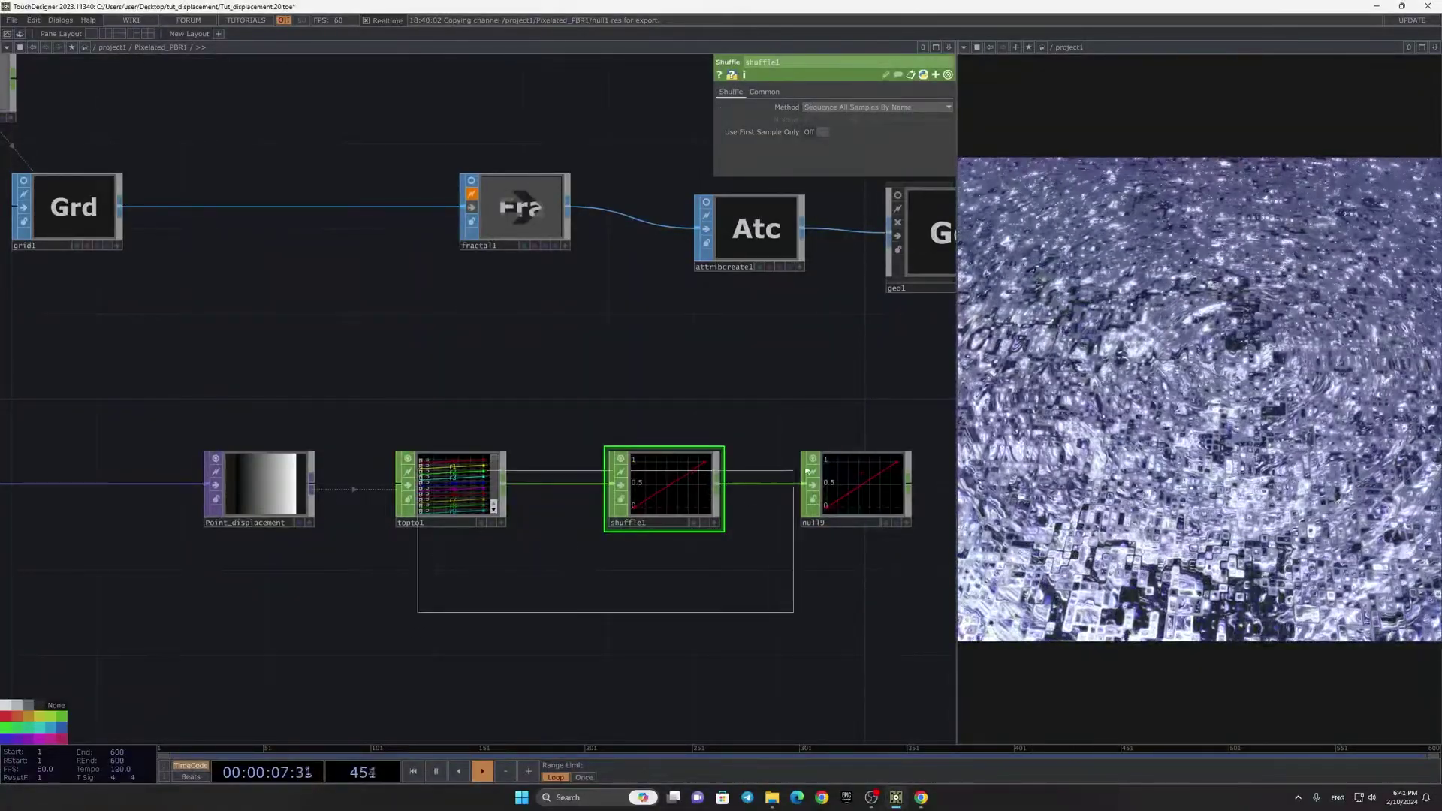
scroll(595, 380, down, 5)
scroll(559, 354, up, 5)
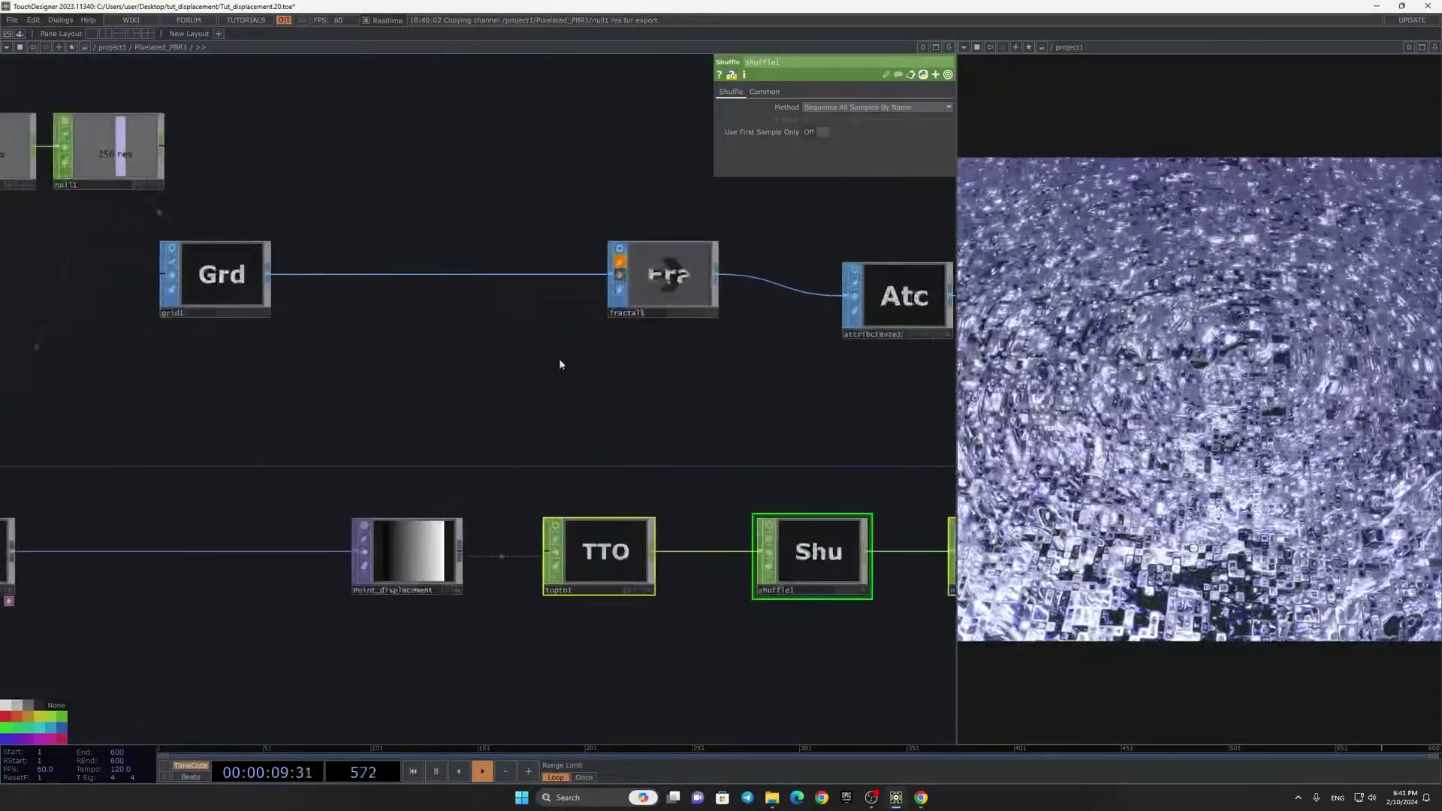
Step: Move fractal1 closer to grid1 and insert a CHOP to SOP between fractal1 and attribcreate1
drag(740, 283, 549, 285)
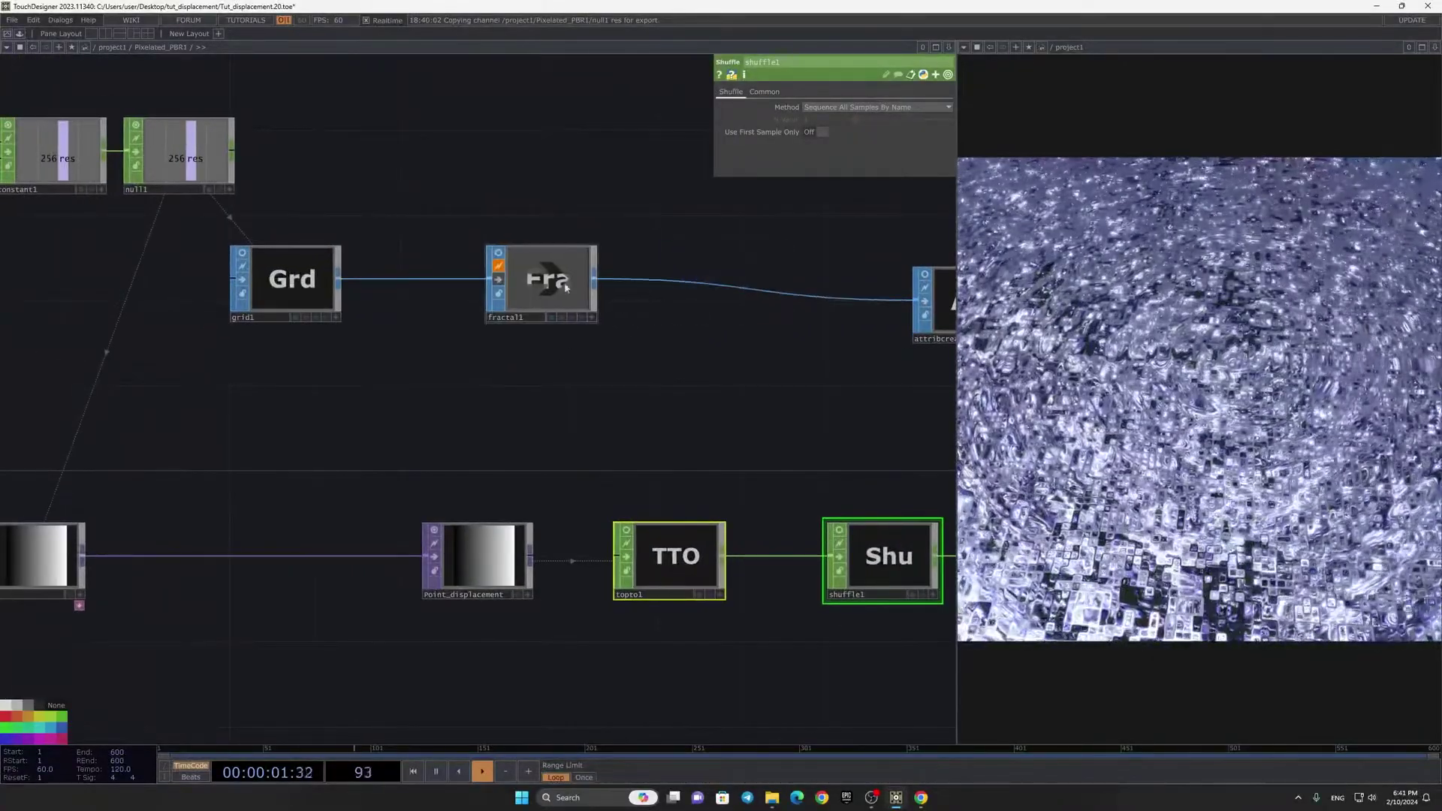
right_click(694, 286)
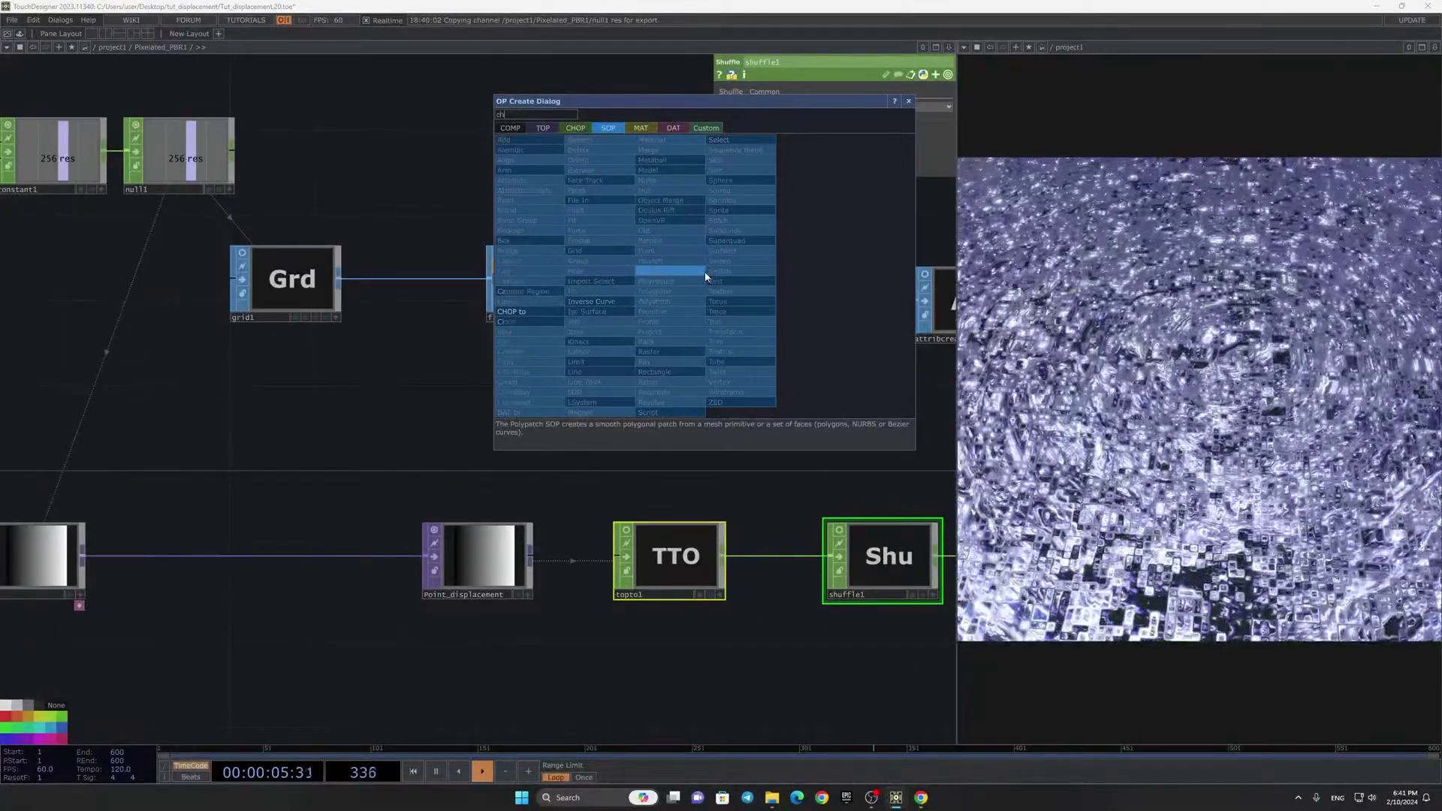
click(510, 312)
click(774, 286)
Step: Assign null9 as the source CHOP of chopto1
drag(724, 382, 559, 331)
scroll(560, 331, down, 4)
drag(805, 425, 848, 122)
scroll(730, 407, up, 1)
click(736, 443)
click(506, 248)
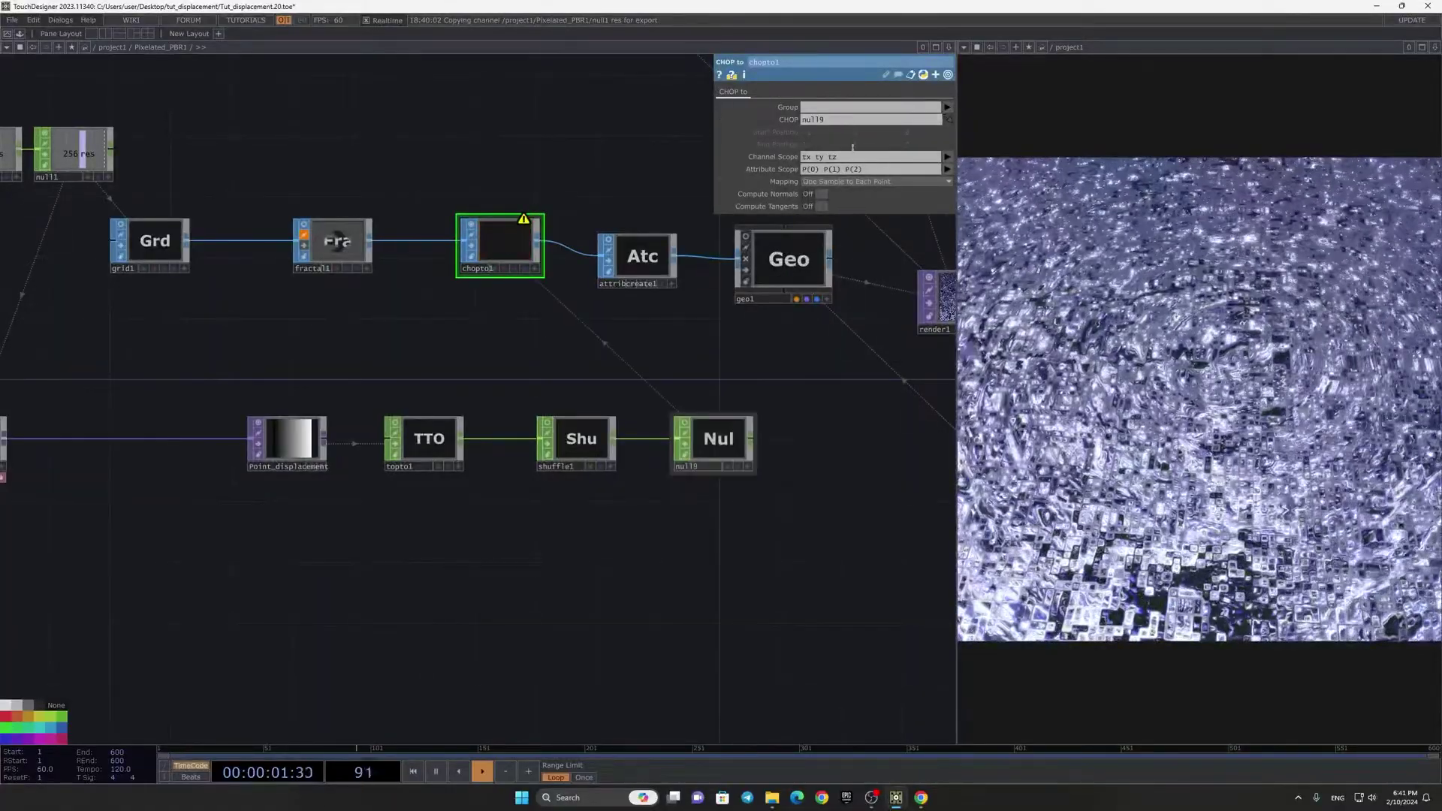
Step: Set chopto1's channel scope to r and its attribute scope to P(1)
click(937, 161)
text(r)
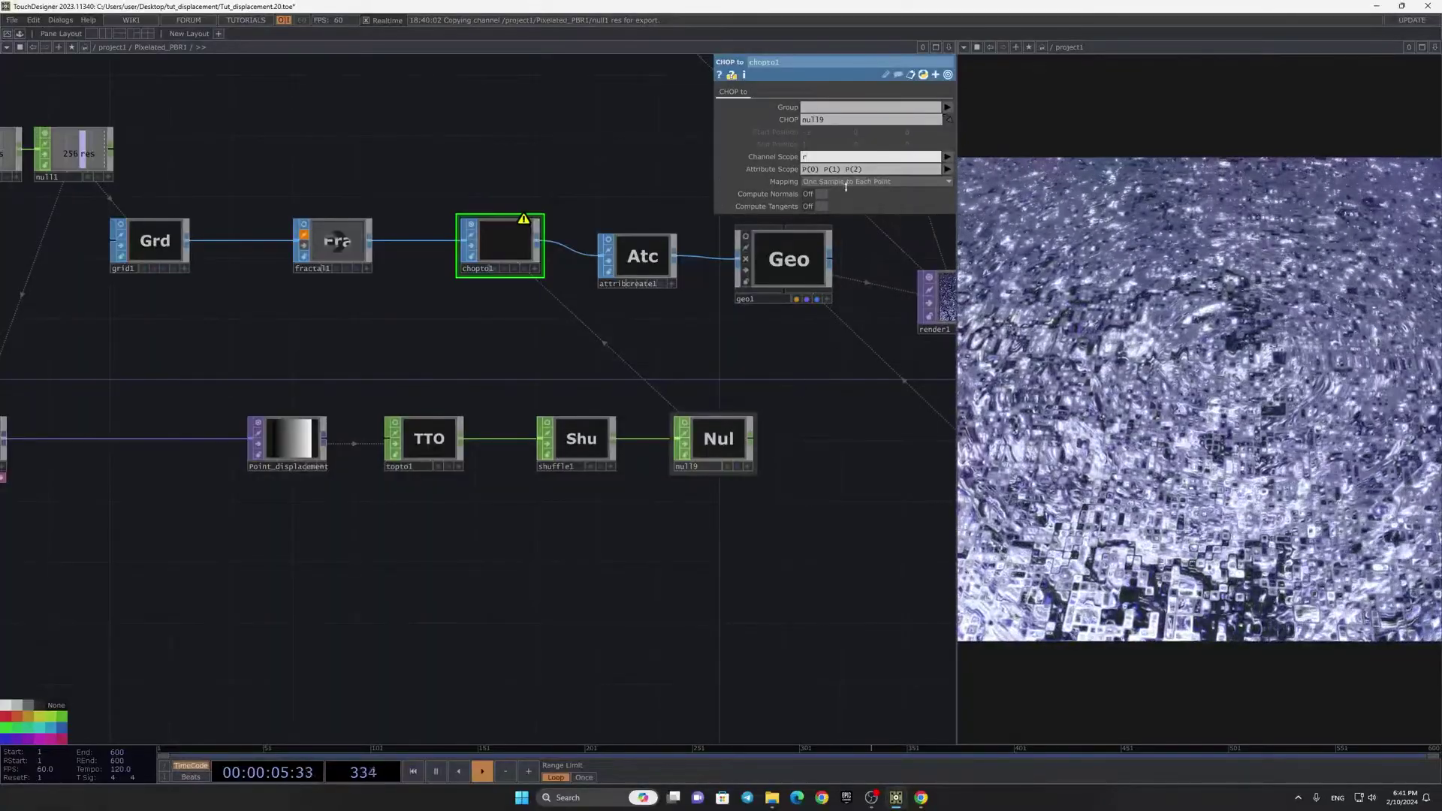
click(821, 170)
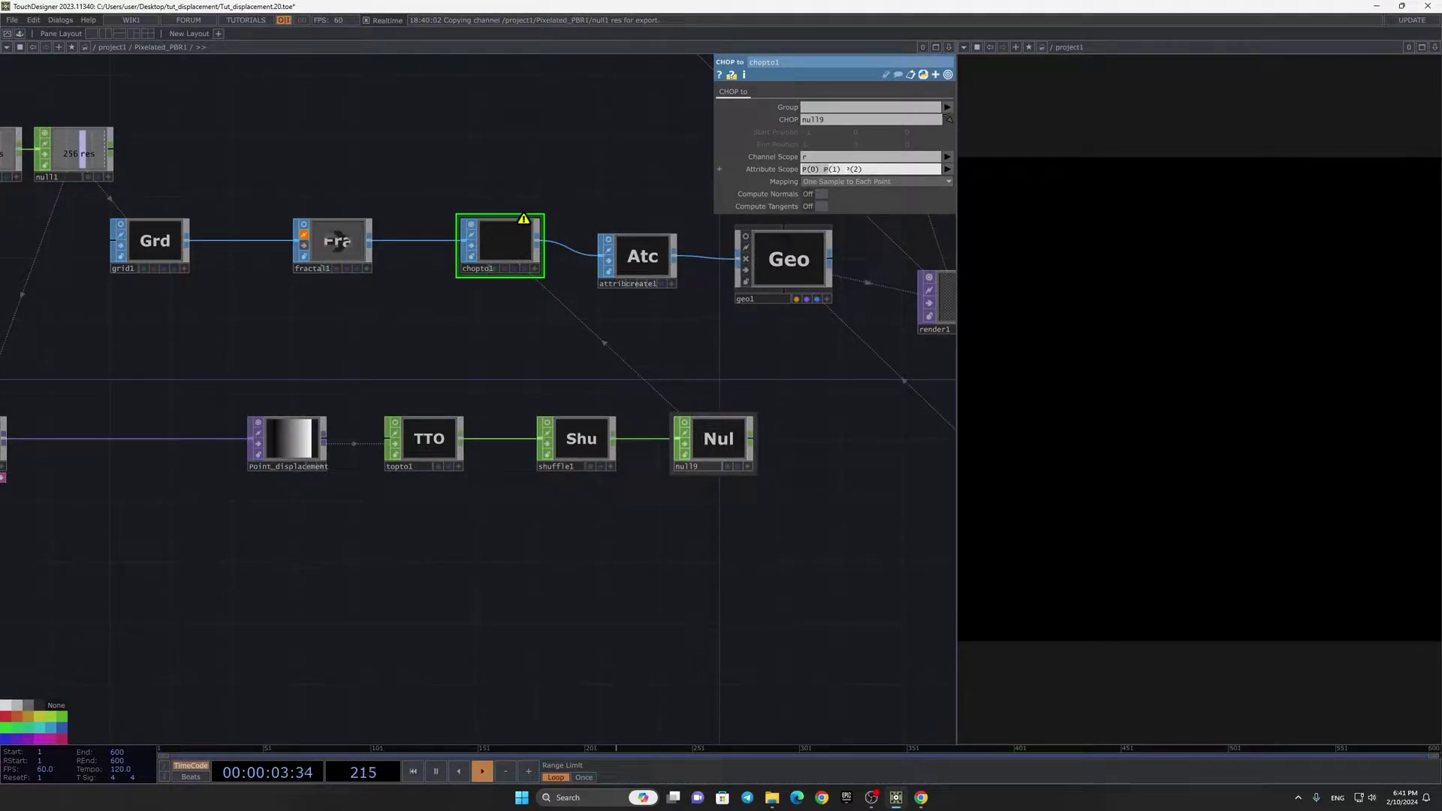
click(826, 173)
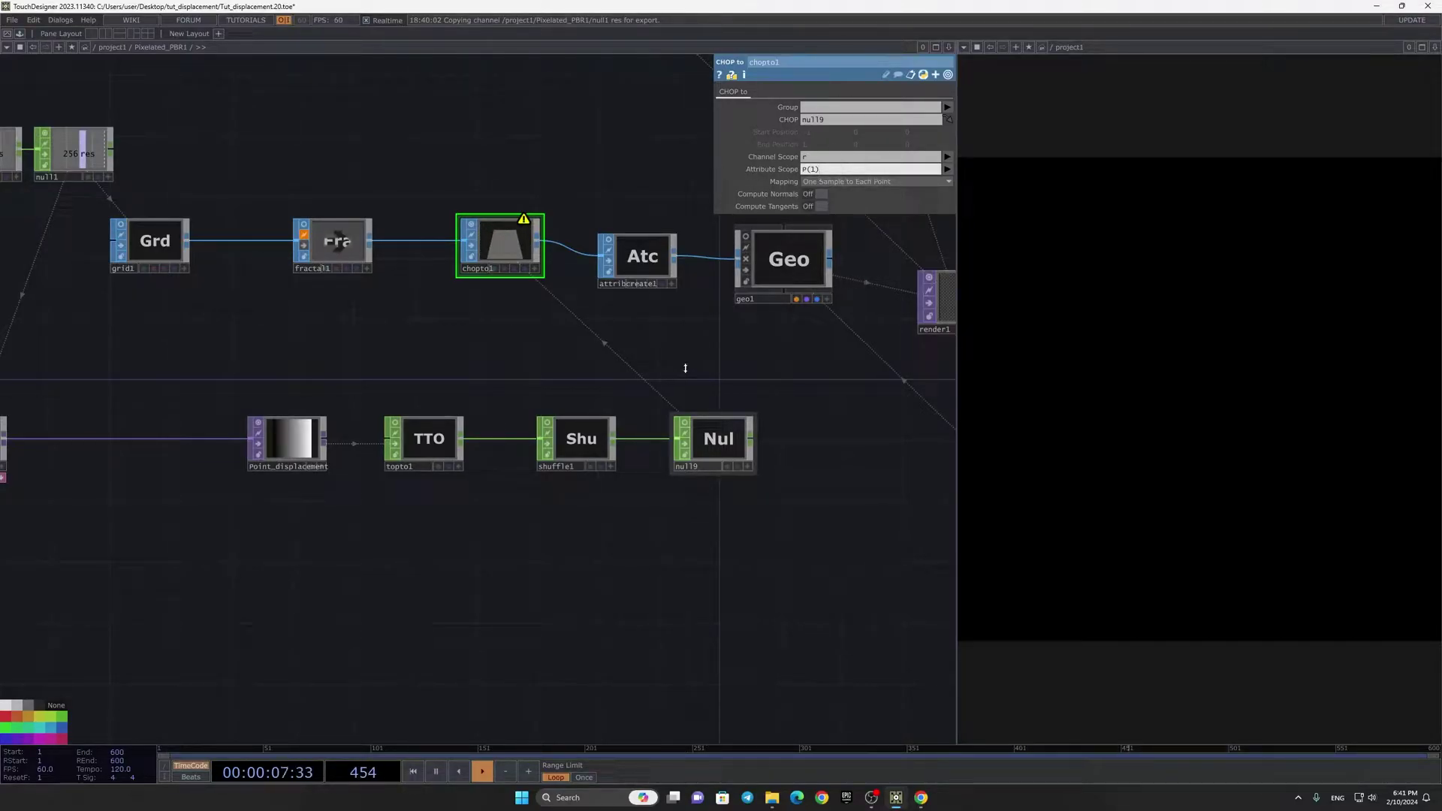
Step: Clear the Normal Map (Bump) of pbr1 and undo the deletion of the material
scroll(449, 246, up, 4)
scroll(476, 360, down, 5)
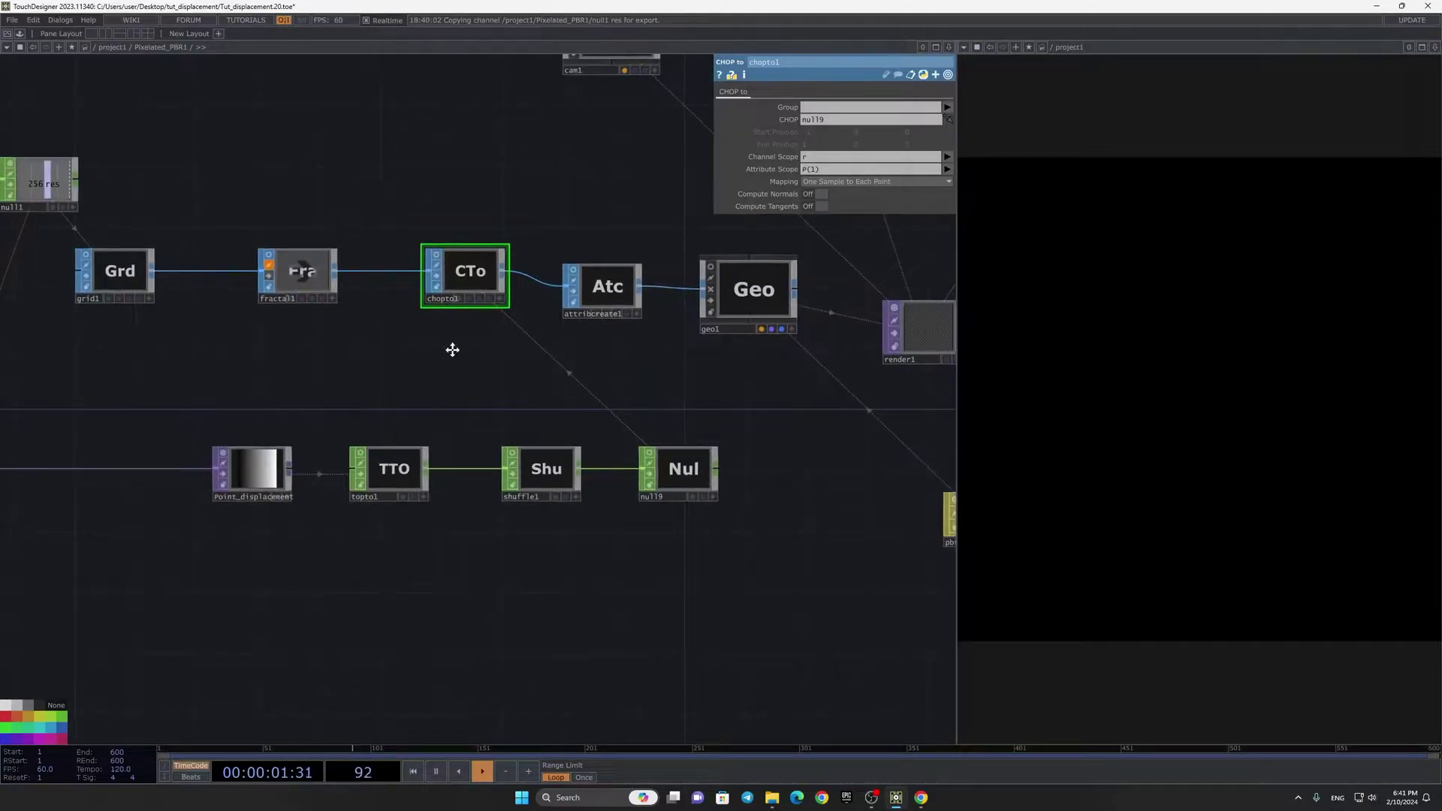
scroll(525, 338, down, 3)
scroll(633, 324, up, 4)
scroll(633, 324, down, 3)
scroll(667, 392, up, 4)
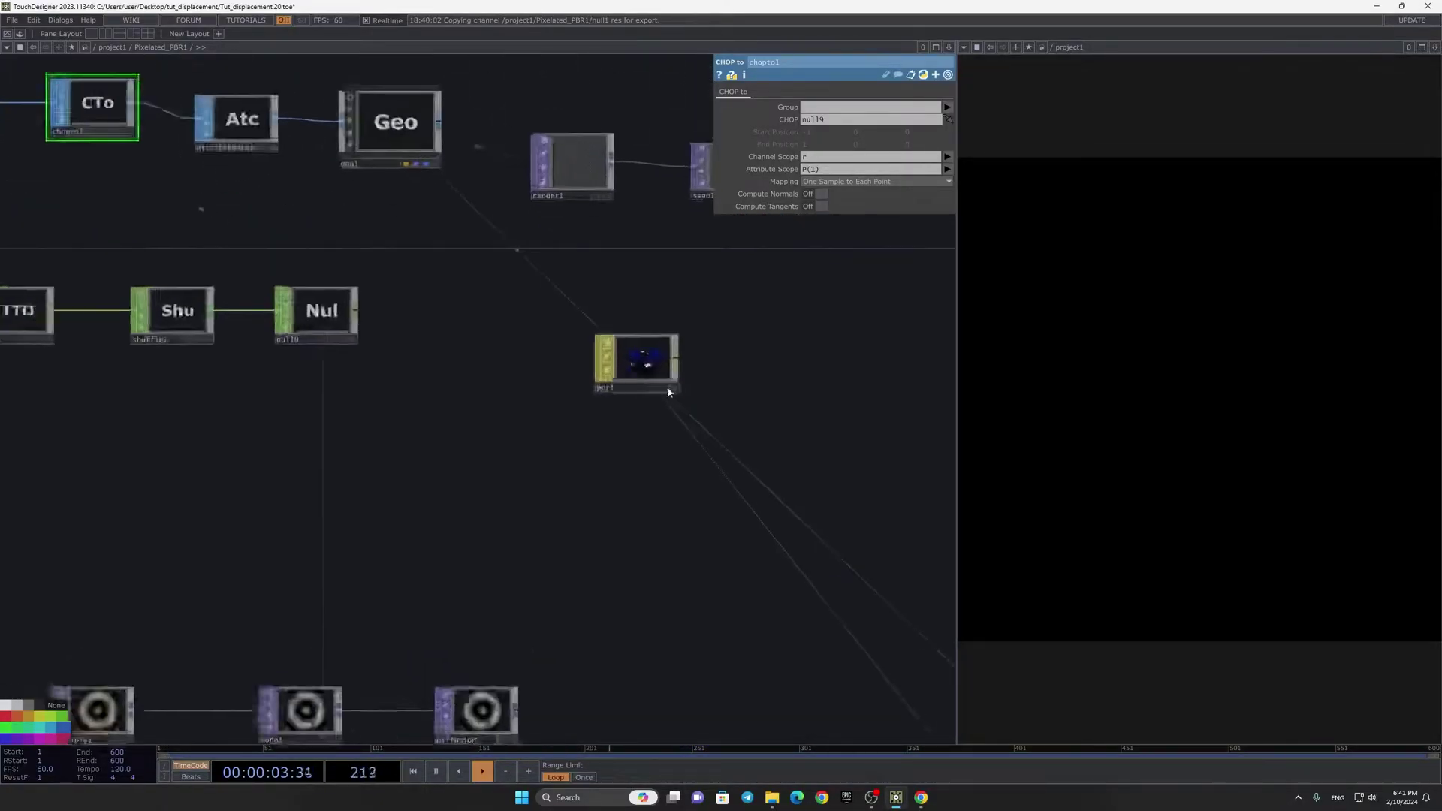
click(645, 356)
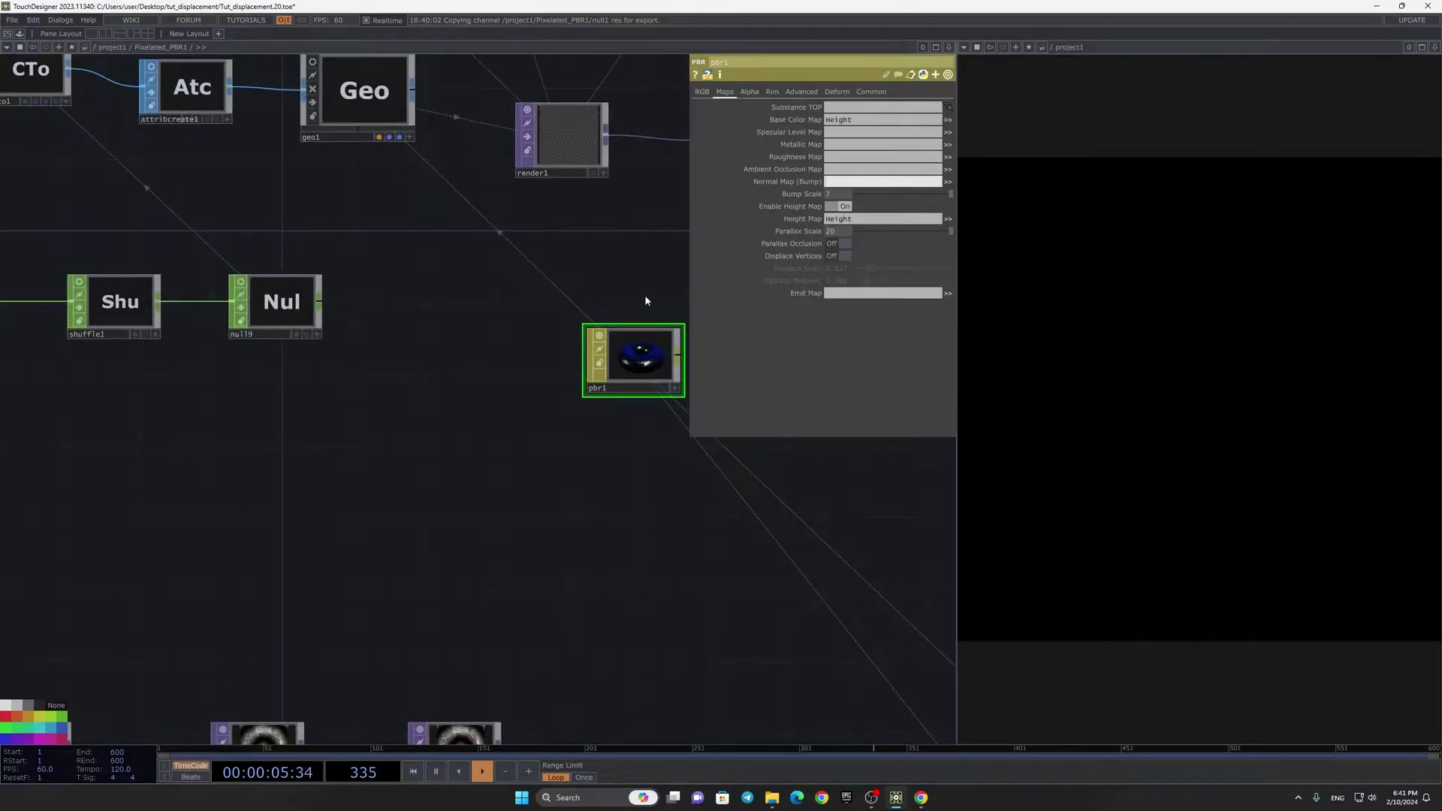
key(Delete)
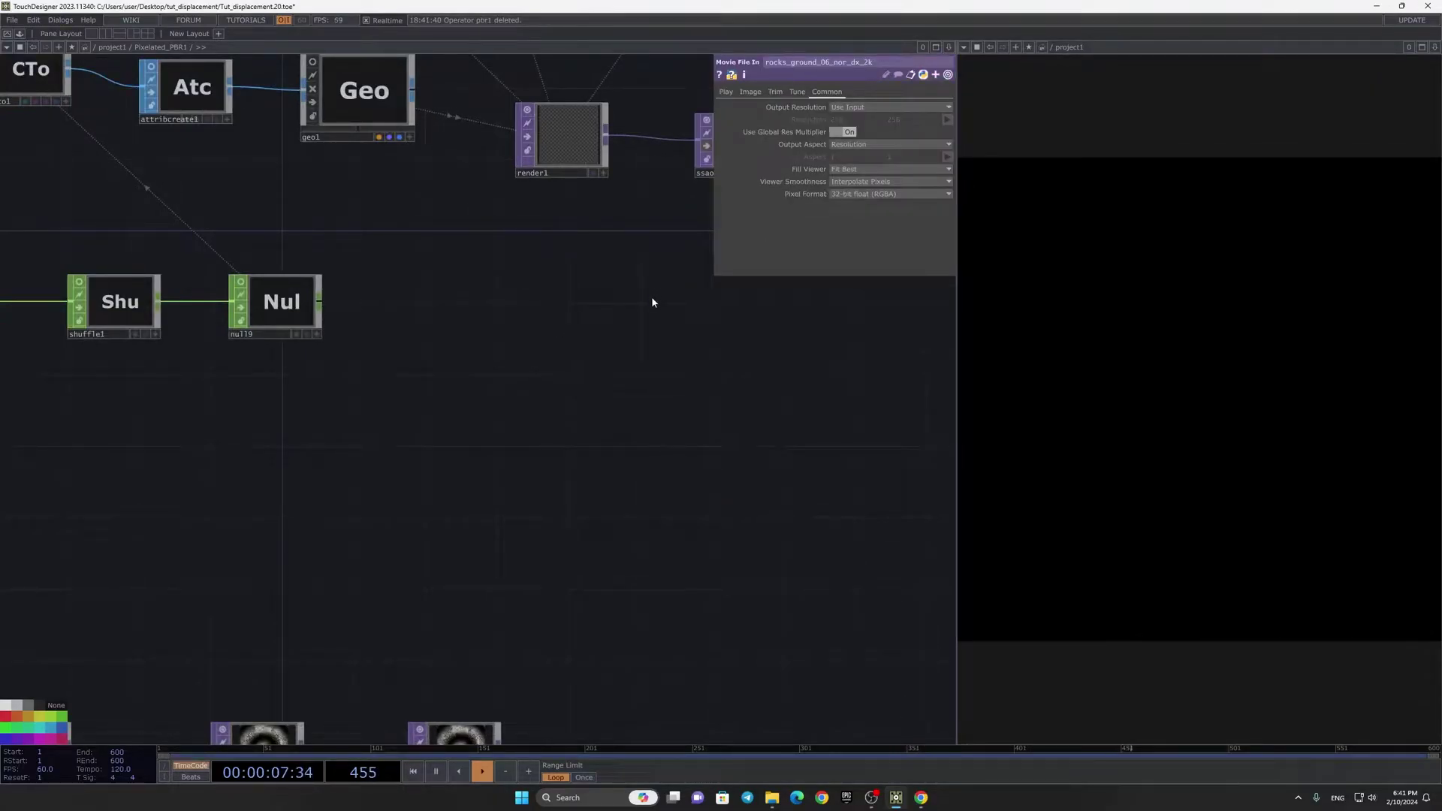
key(ctrl+z)
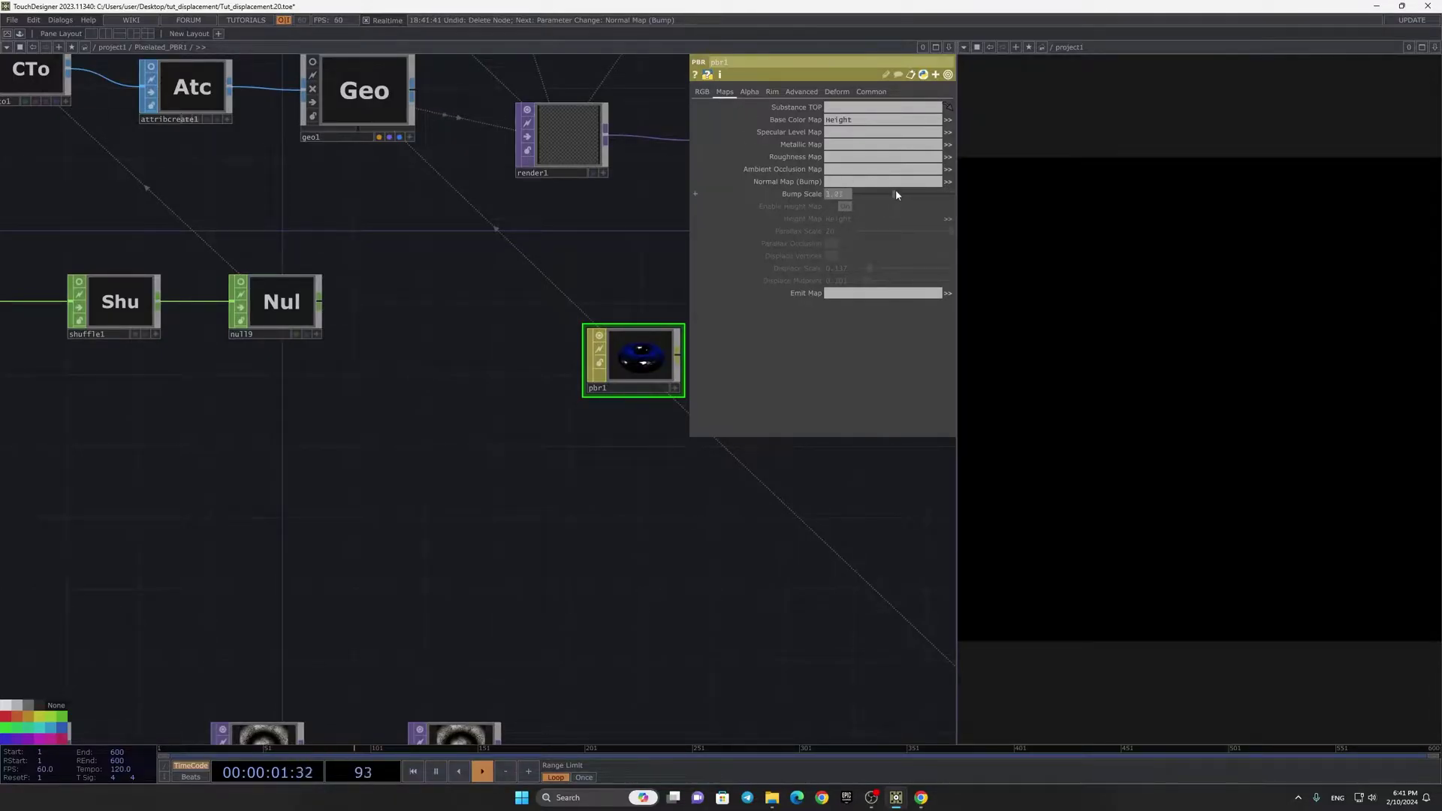
Step: Adjust pbr1's roughness to 0.452 and inspect the displacement nodes feeding the render
click(702, 93)
drag(899, 144, 898, 144)
drag(521, 315, 616, 419)
scroll(616, 419, down, 3)
scroll(325, 312, up, 5)
drag(344, 339, 478, 417)
click(412, 246)
scroll(507, 256, up, 4)
drag(581, 470, 403, 413)
key(space)
key(space)
scroll(592, 399, down, 6)
drag(425, 531, 661, 443)
scroll(660, 444, down, 2)
Step: Change the type of ramp5 to Circular
click(234, 515)
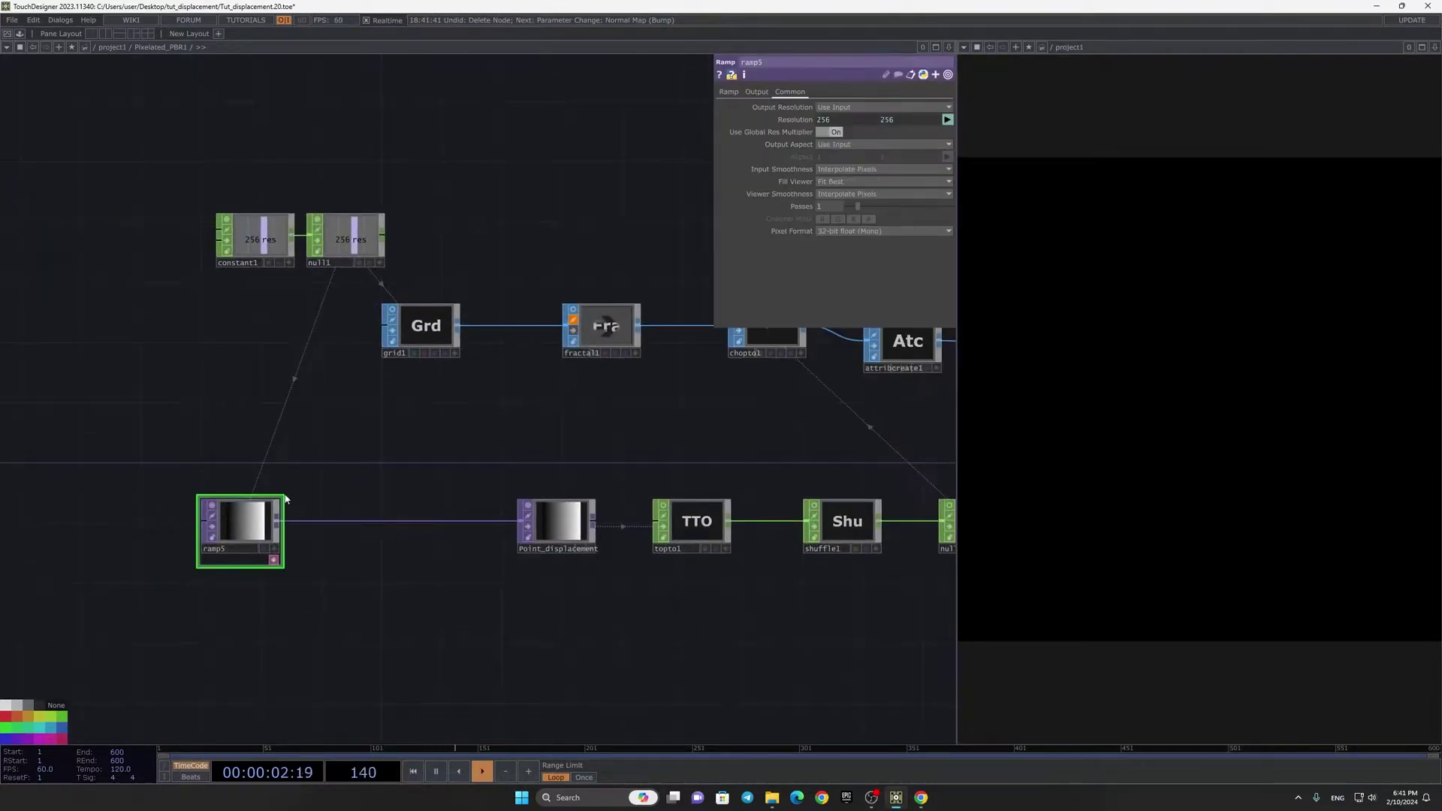
click(724, 92)
click(855, 185)
click(838, 232)
Step: Reposition cam1 interactively in its viewer to frame the whole displaced grid from above at an angle
drag(573, 421, 357, 448)
scroll(543, 344, up, 6)
drag(706, 442, 556, 454)
scroll(556, 454, down, 6)
drag(676, 327, 605, 458)
scroll(624, 329, up, 5)
drag(624, 329, 611, 414)
click(711, 508)
scroll(609, 384, down, 8)
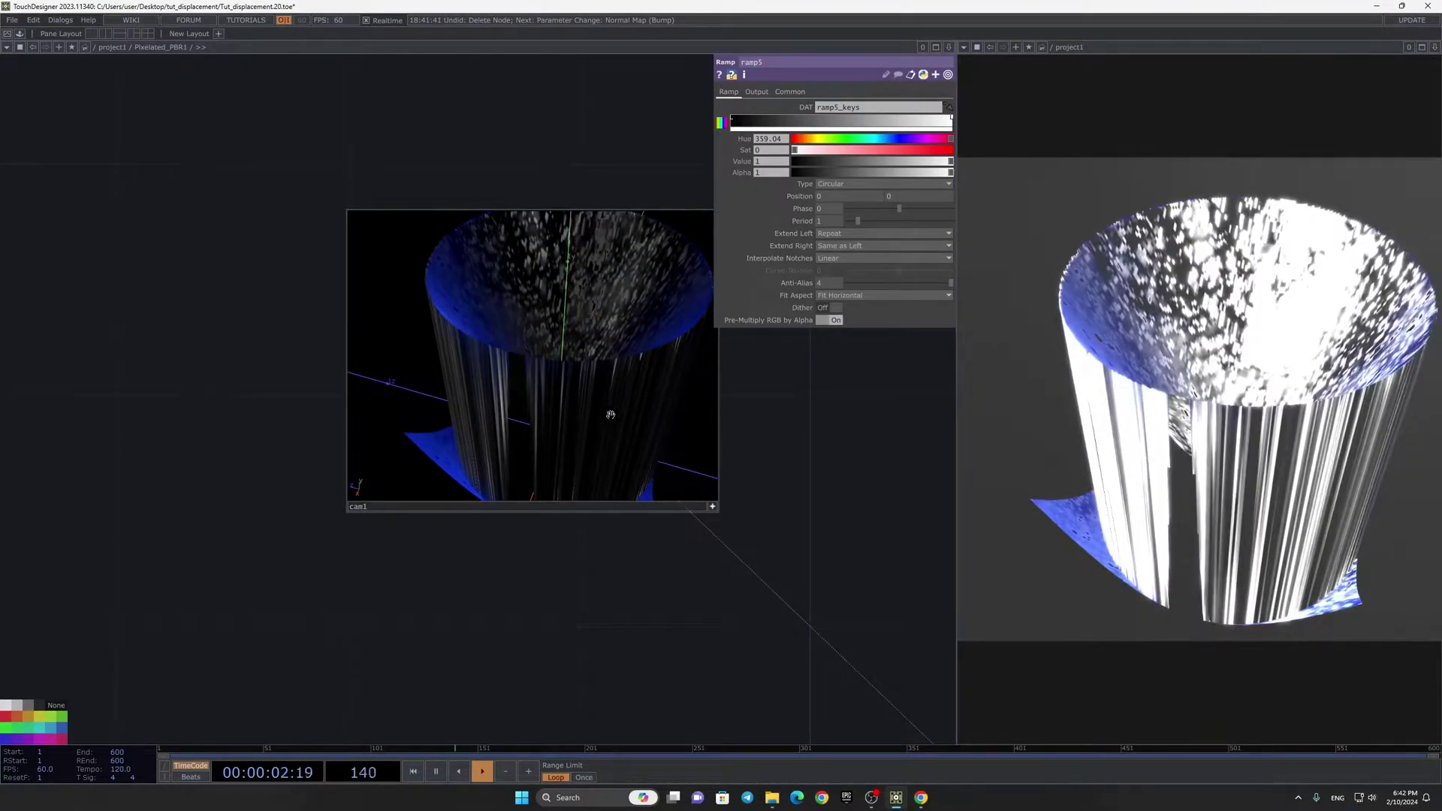
click(712, 506)
Step: Bypass bloom1 in the post-processing chain after render1 and ssao1
drag(727, 515, 653, 413)
scroll(573, 296, down, 10)
scroll(492, 385, up, 5)
drag(630, 345, 472, 401)
scroll(472, 401, up, 2)
scroll(492, 495, down, 3)
drag(496, 489, 460, 500)
scroll(461, 500, down, 8)
drag(766, 457, 546, 434)
scroll(471, 446, up, 8)
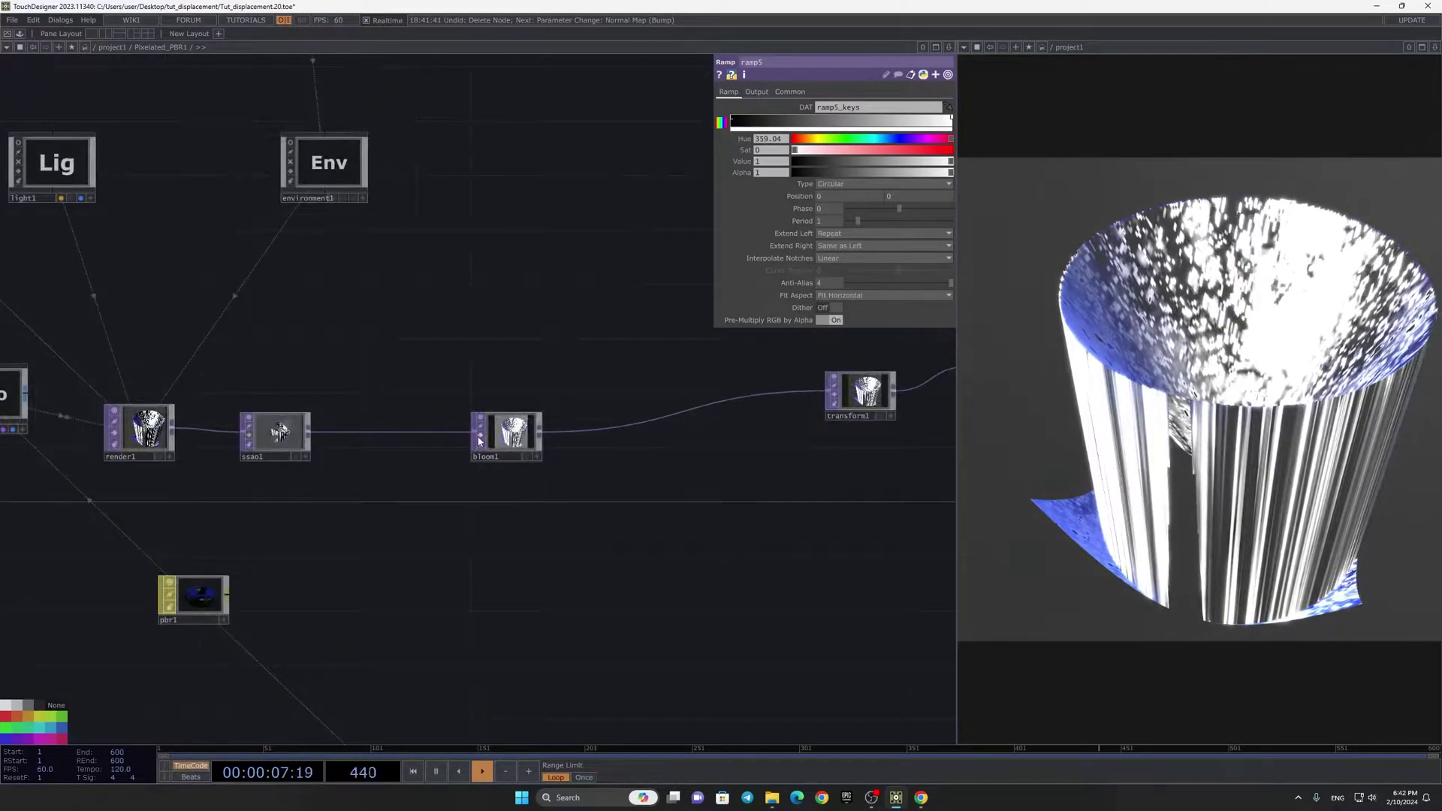
click(480, 435)
Step: Disable the blue rim light on pbr1
drag(441, 529, 735, 458)
scroll(542, 501, up, 4)
click(481, 545)
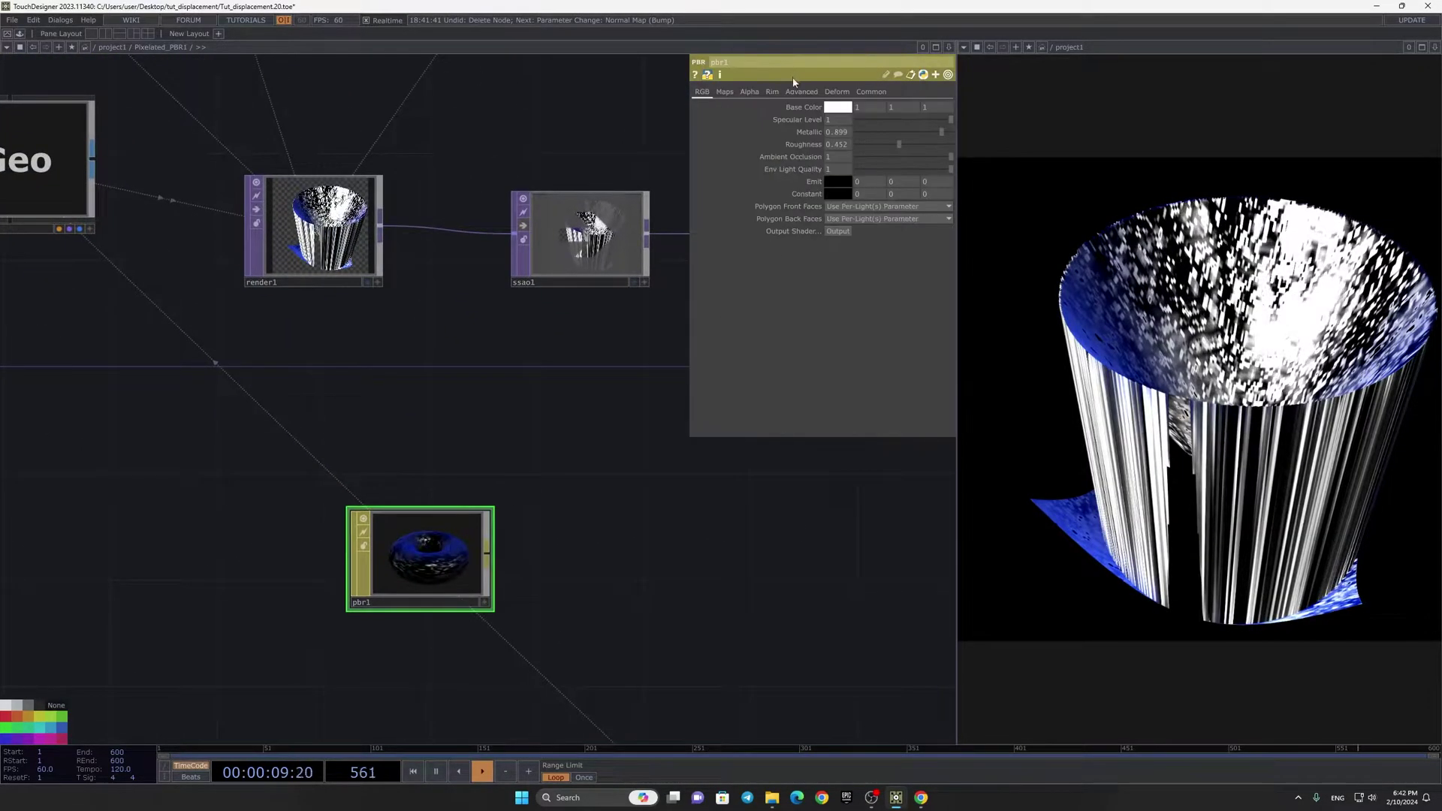
click(772, 91)
click(844, 120)
Step: Set ramp5's notch interpolation to Ease-in, Ease-out and its left extend mode to Mirror
scroll(598, 414, down, 3)
scroll(598, 414, down, 3)
drag(97, 515, 593, 495)
scroll(397, 421, up, 7)
click(608, 348)
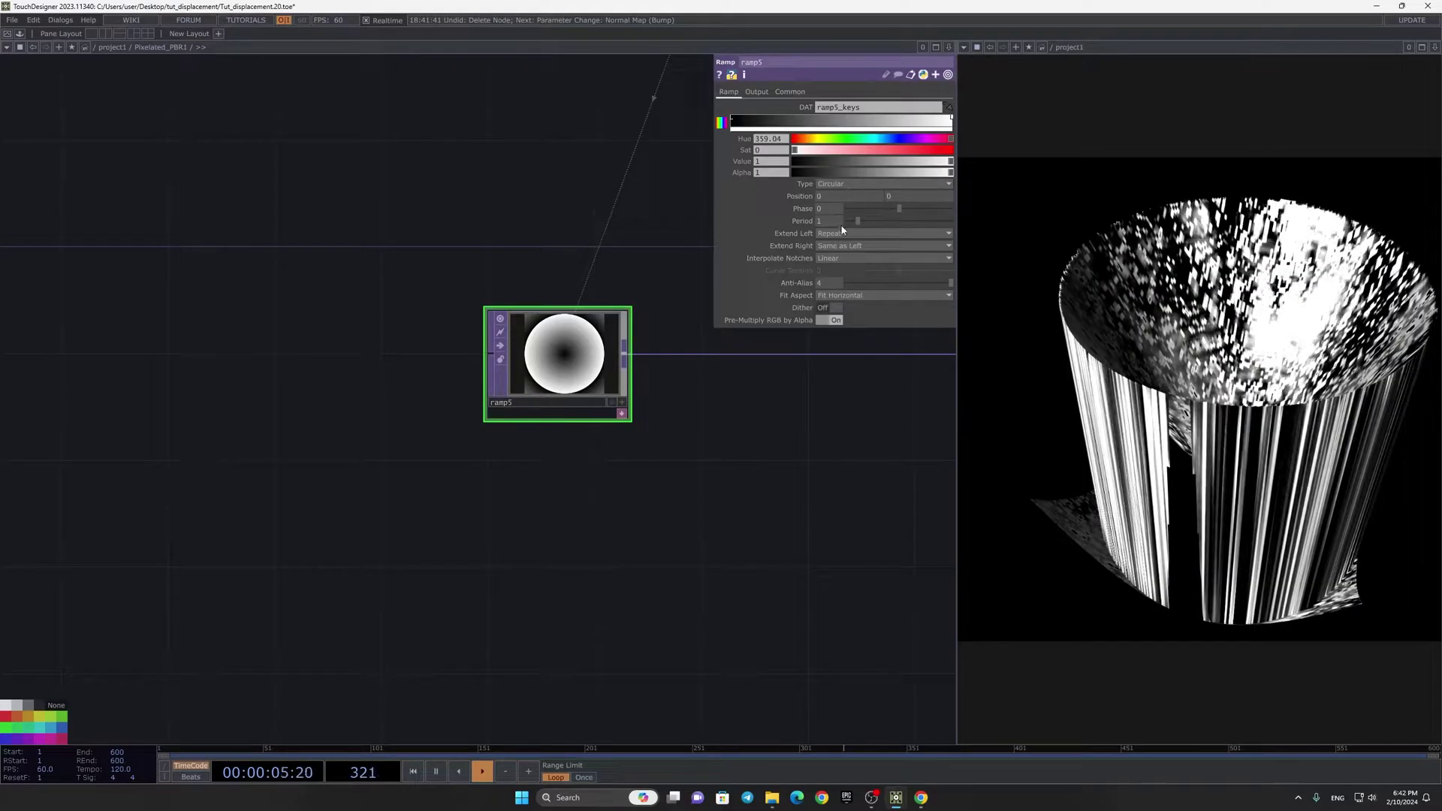
click(845, 293)
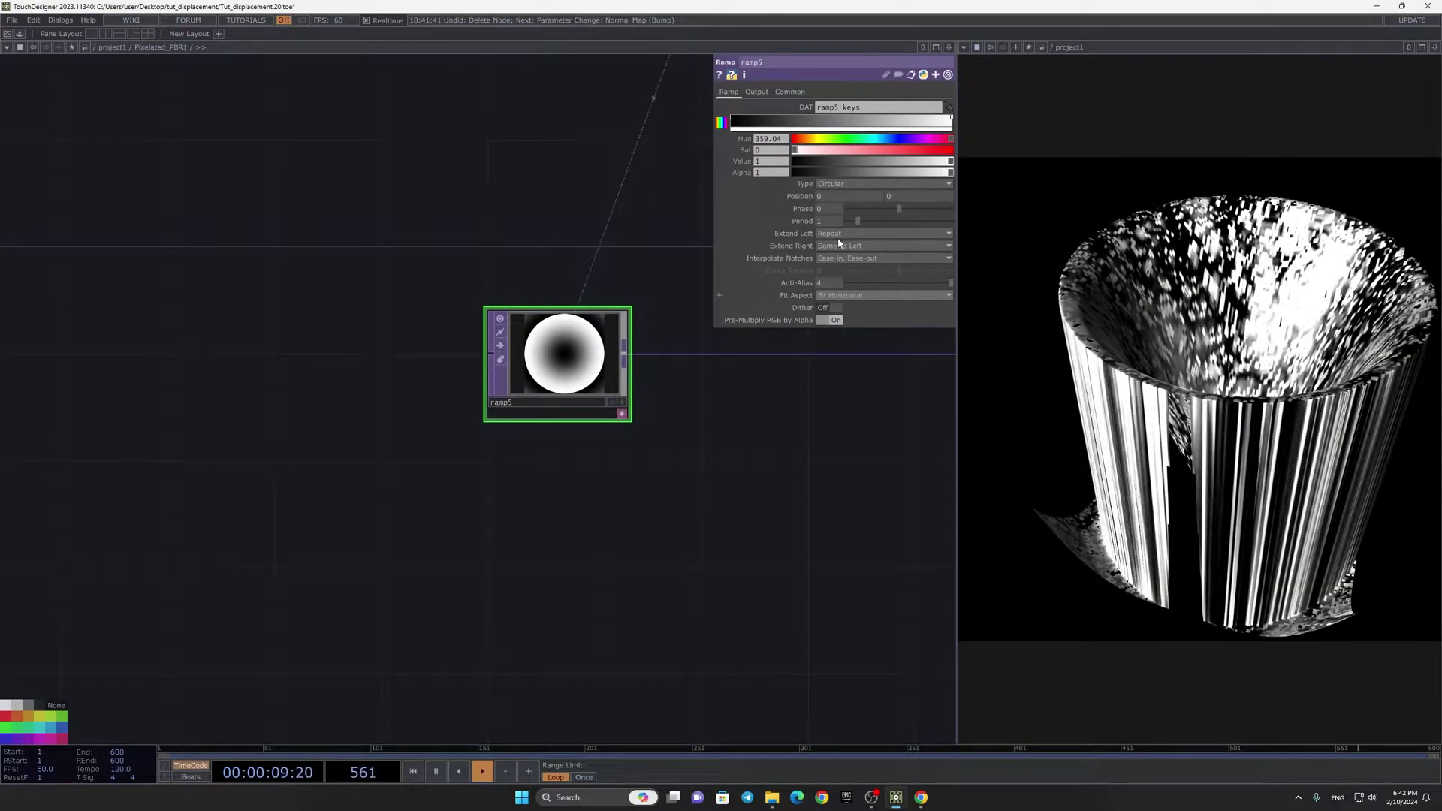
click(839, 242)
click(828, 291)
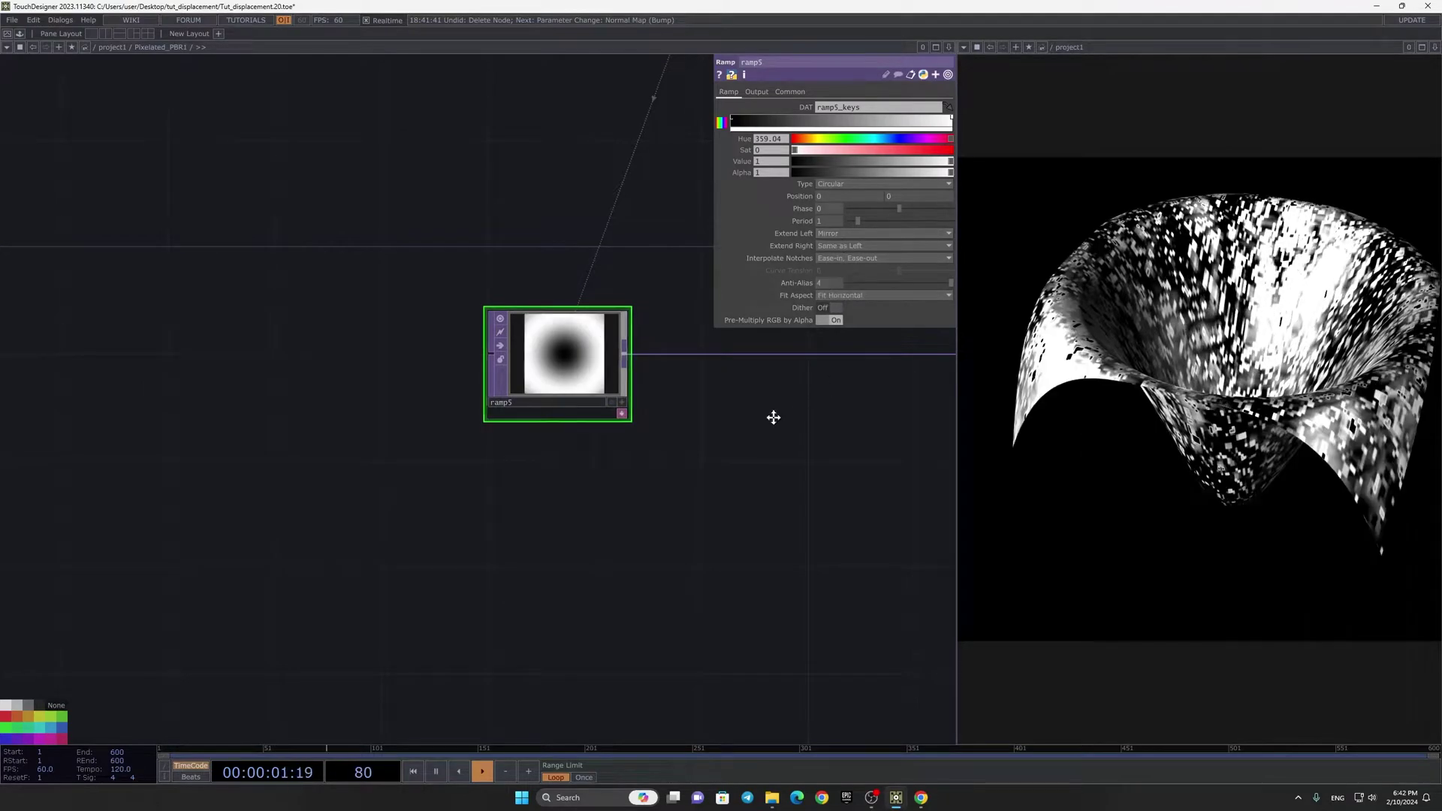
Step: Animate ramp5's phase with a time-based expression and set its period to 0.33
drag(788, 412, 670, 427)
drag(862, 219, 857, 219)
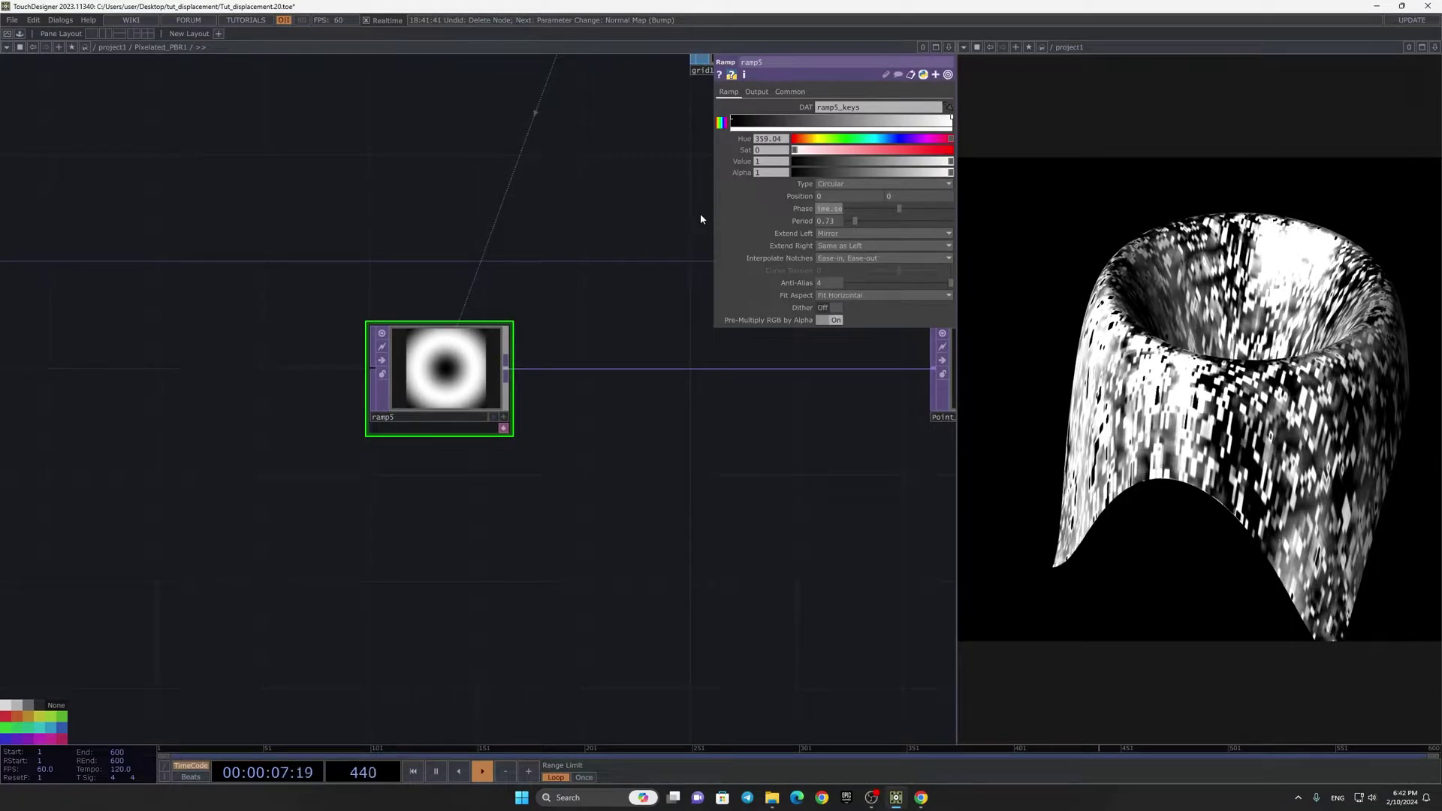
key(Return)
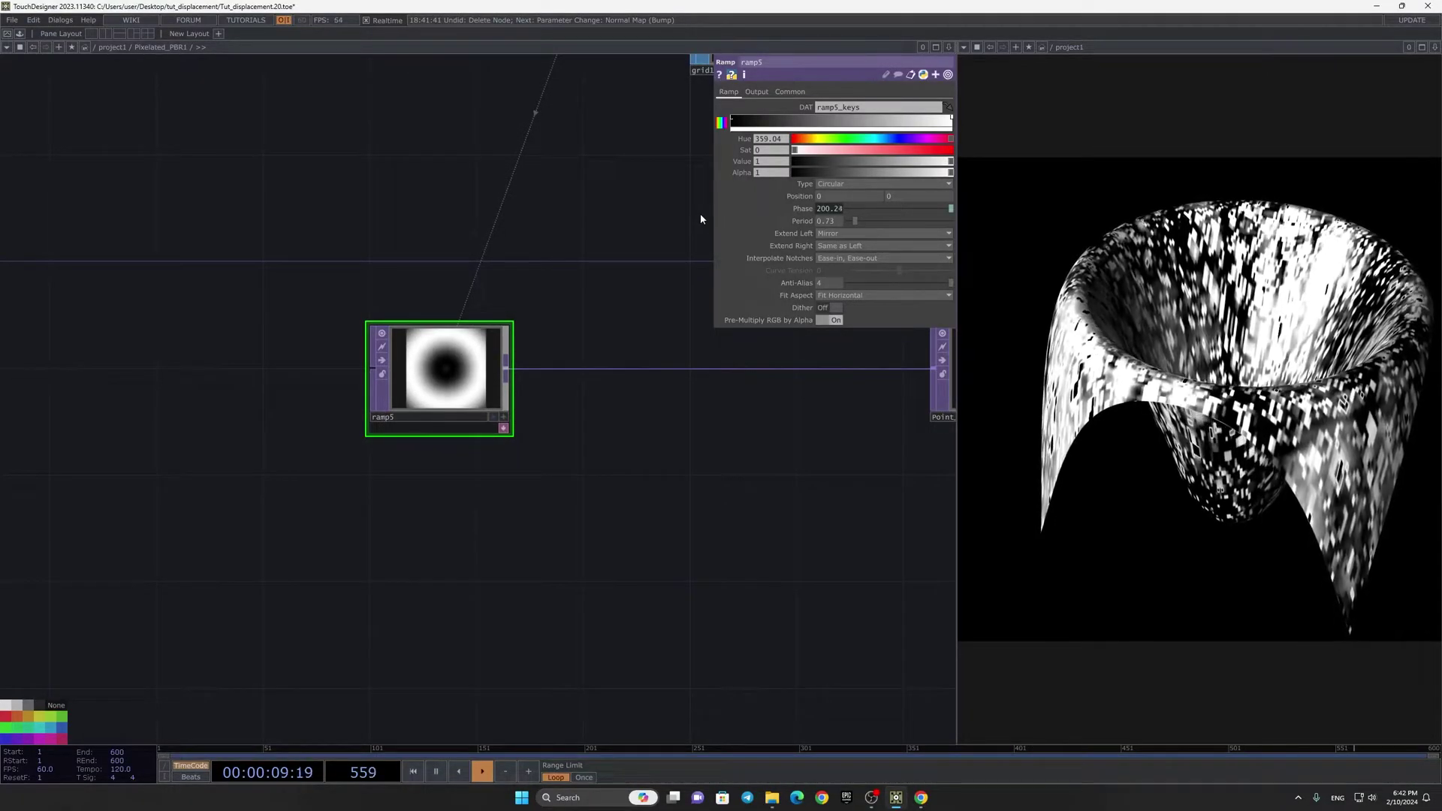
drag(853, 219, 852, 220)
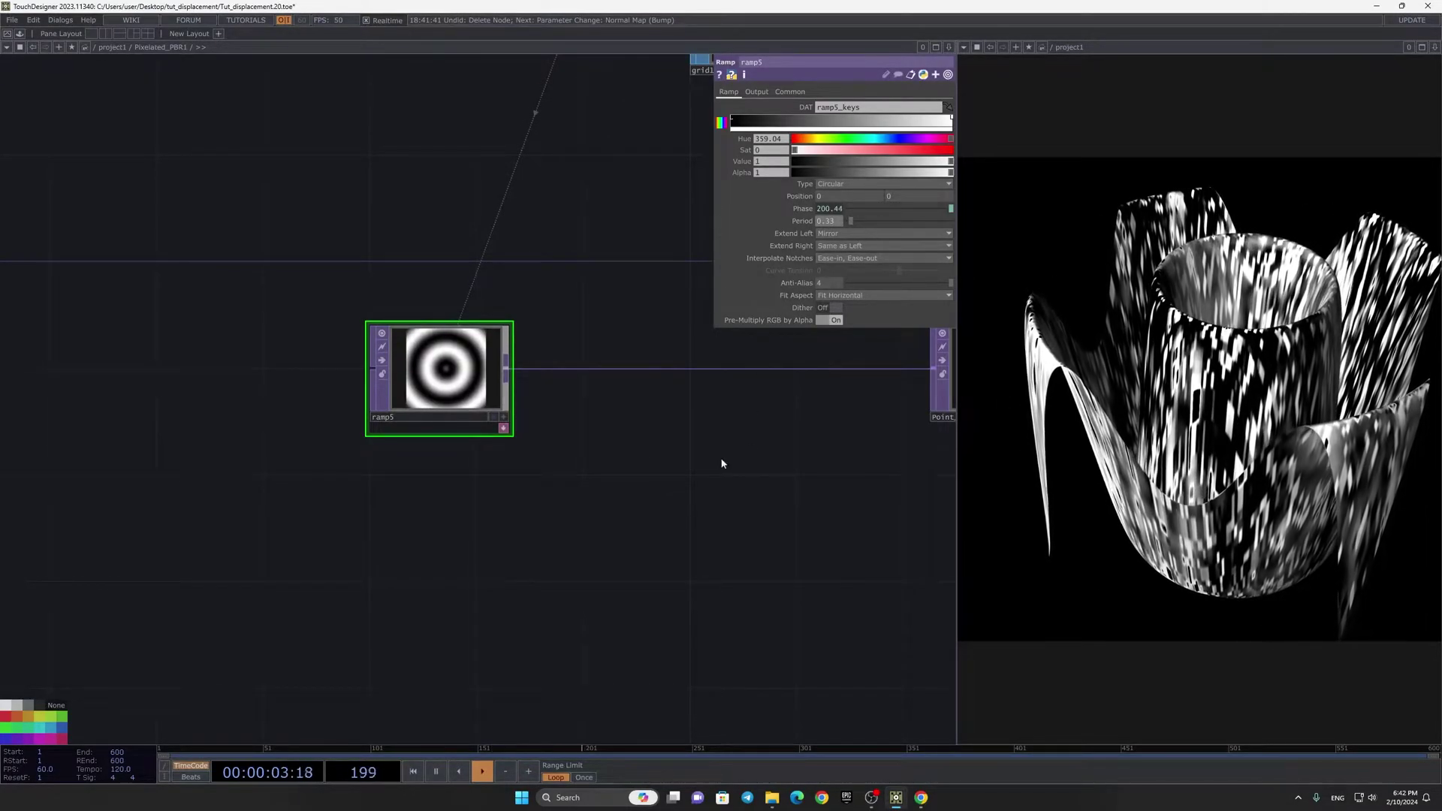
Step: Insert a Level TOP between ramp5 and Point_displacement
drag(737, 456, 613, 467)
right_click(650, 371)
click(651, 371)
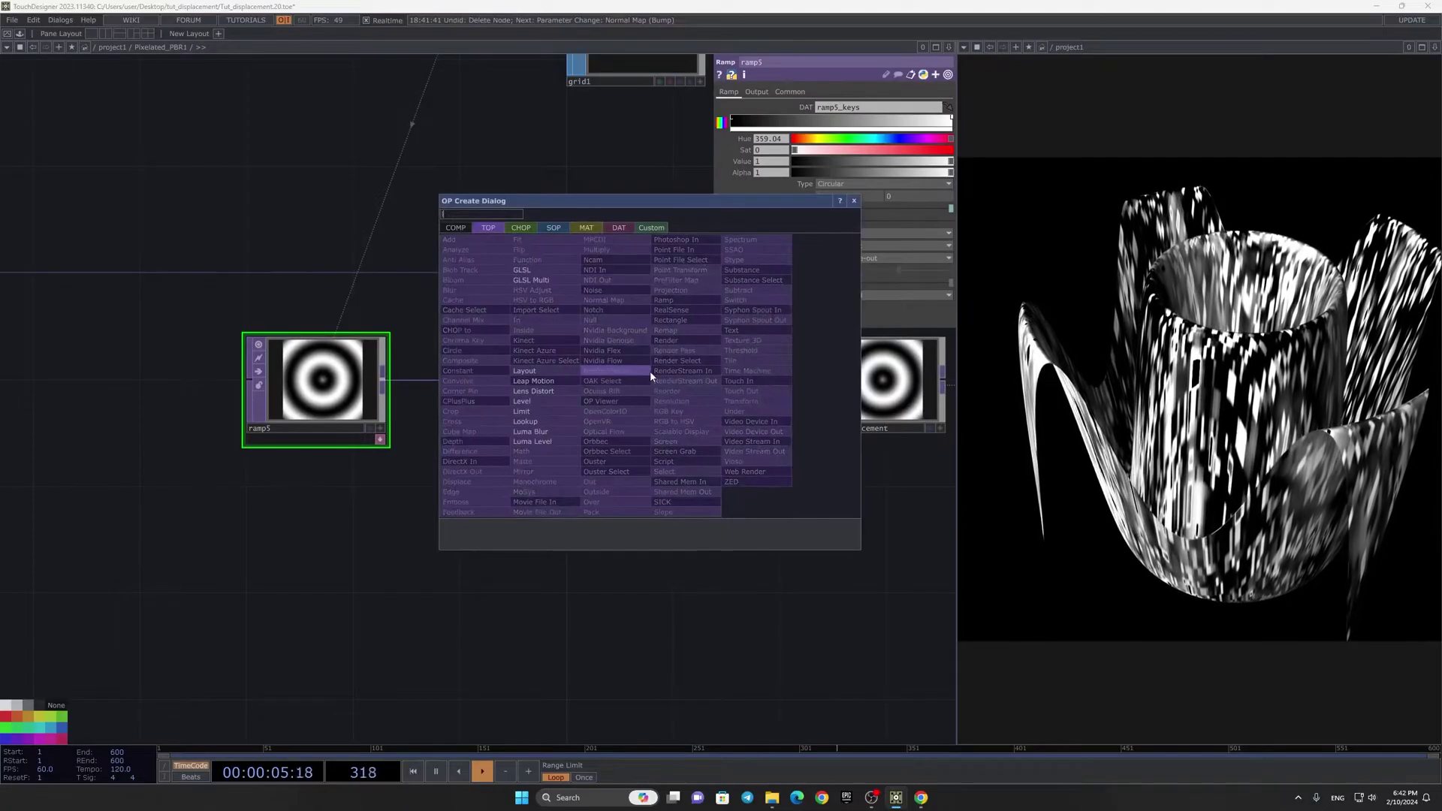
click(521, 401)
click(706, 379)
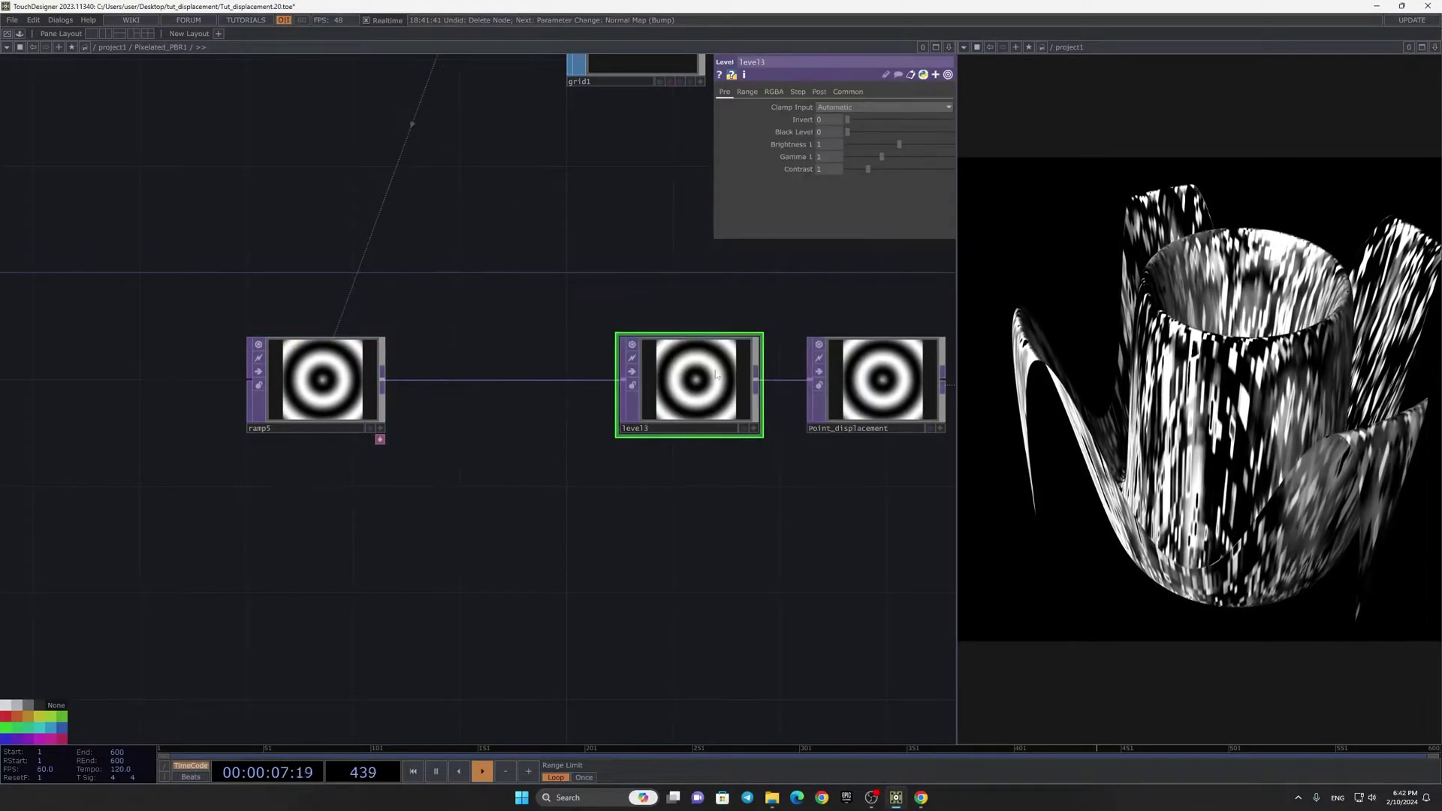
Step: Reduce level3's opacity to 0.424 and move ramp5 farther away from it
click(819, 91)
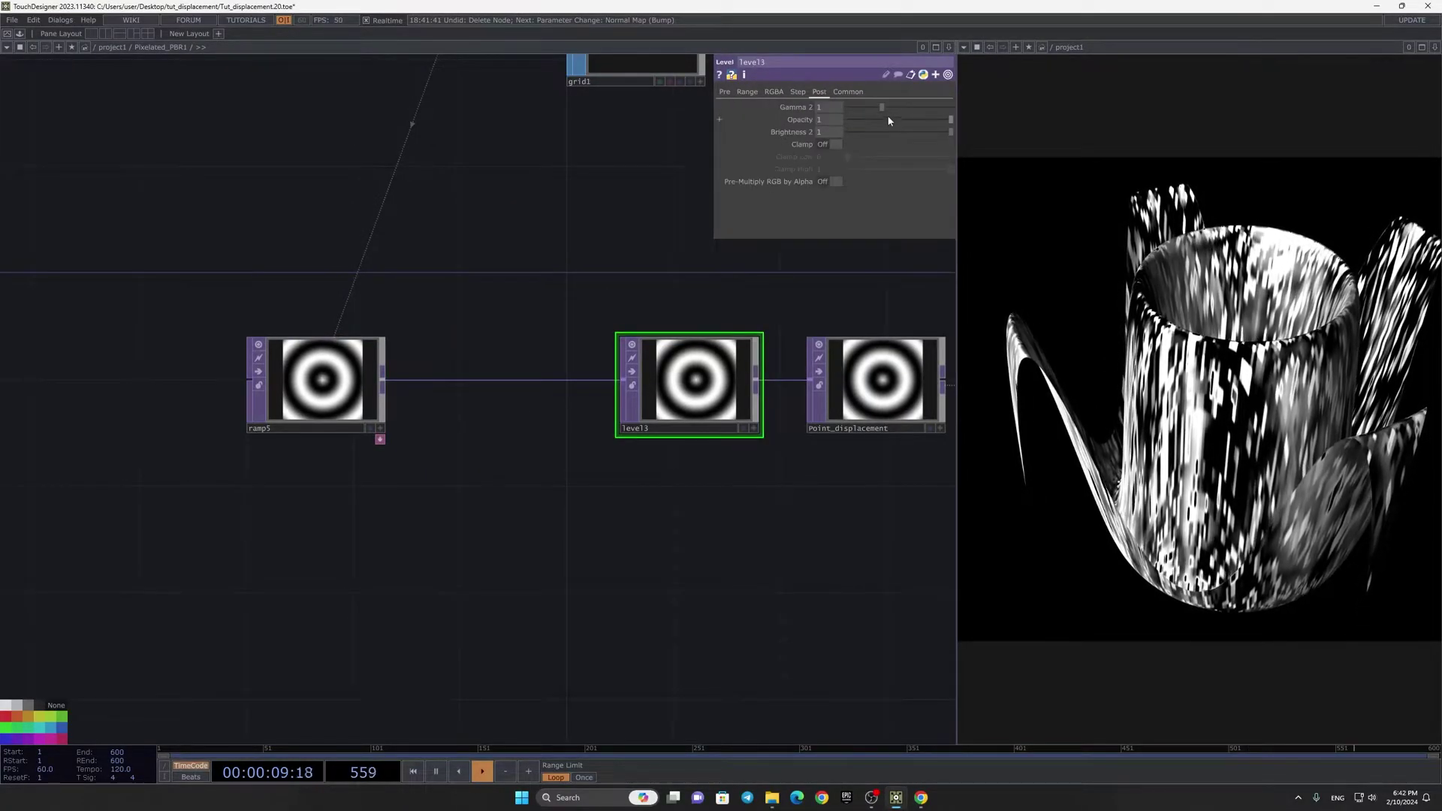
drag(945, 118, 891, 133)
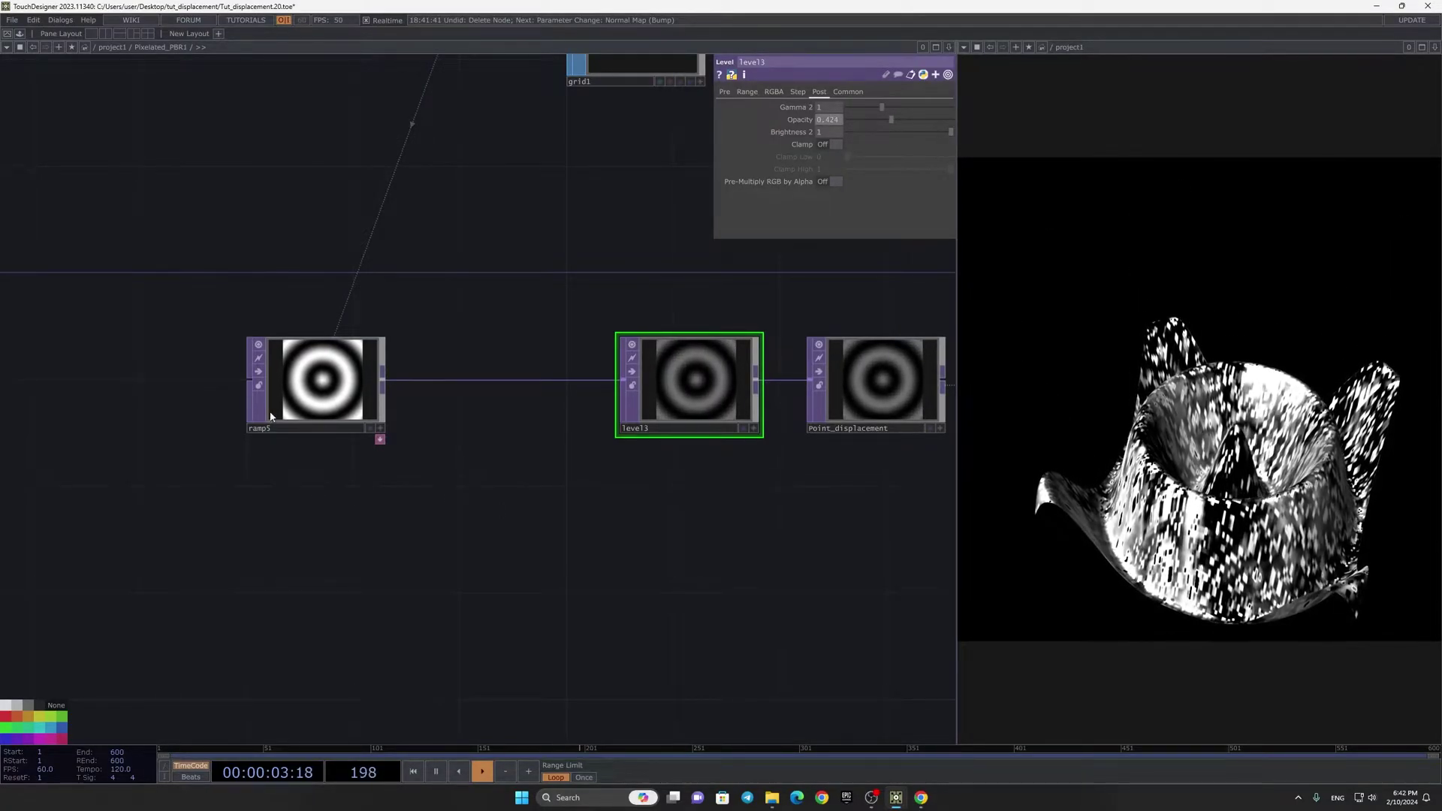
drag(271, 422, 165, 422)
Step: Set the res channel of constant1 to 128
drag(753, 445, 544, 411)
scroll(543, 411, down, 3)
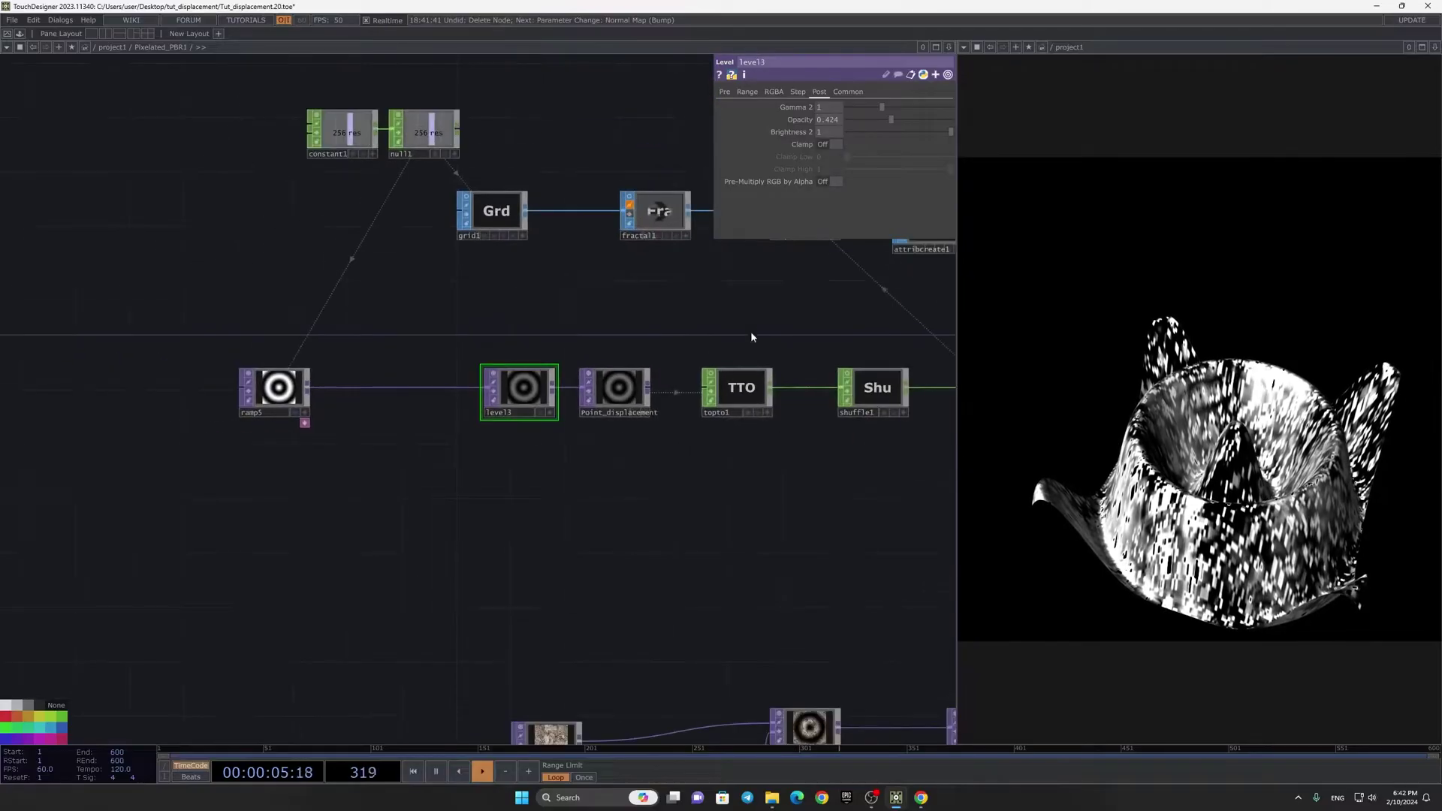
drag(658, 280, 617, 332)
scroll(424, 321, up, 2)
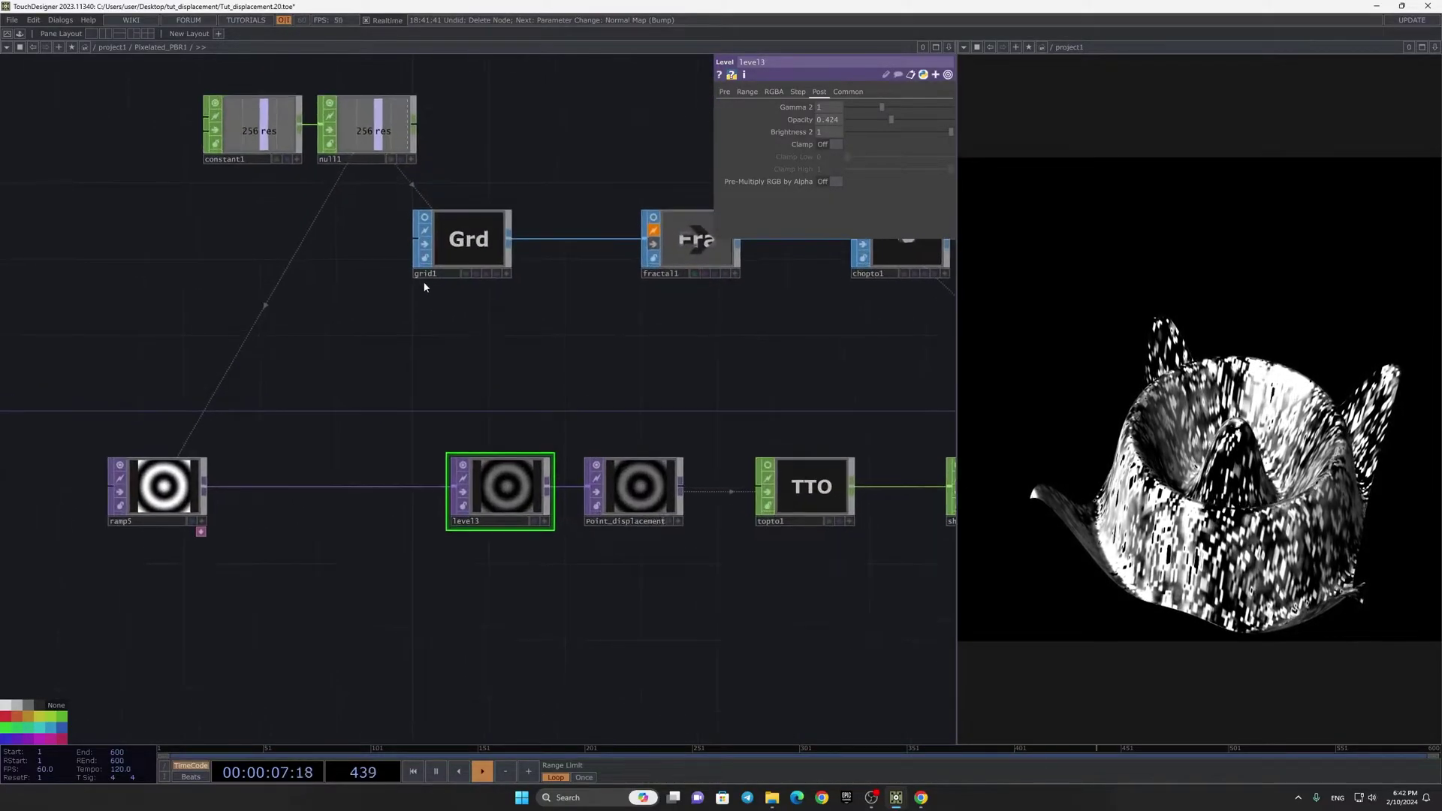
click(467, 246)
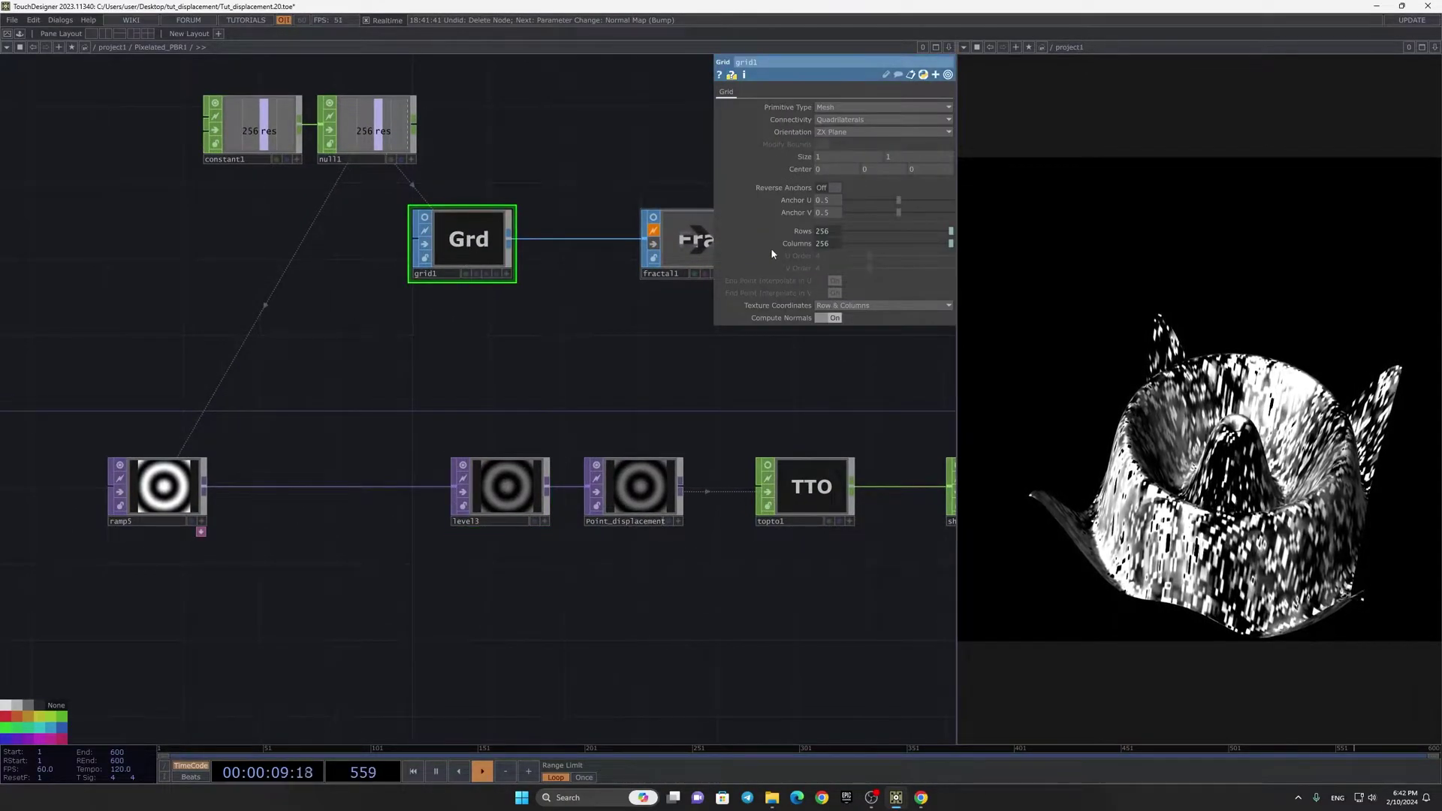
click(252, 130)
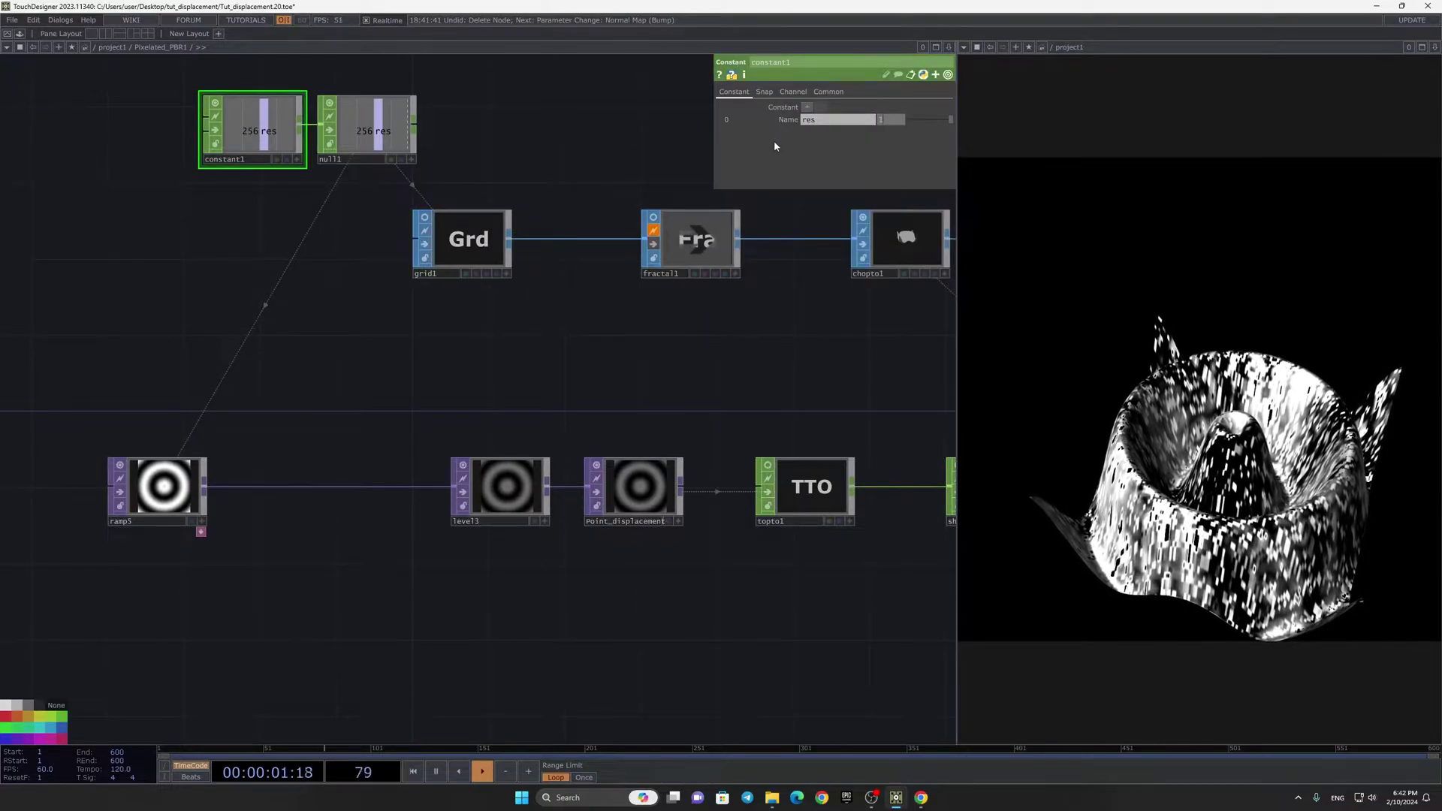
text(128)
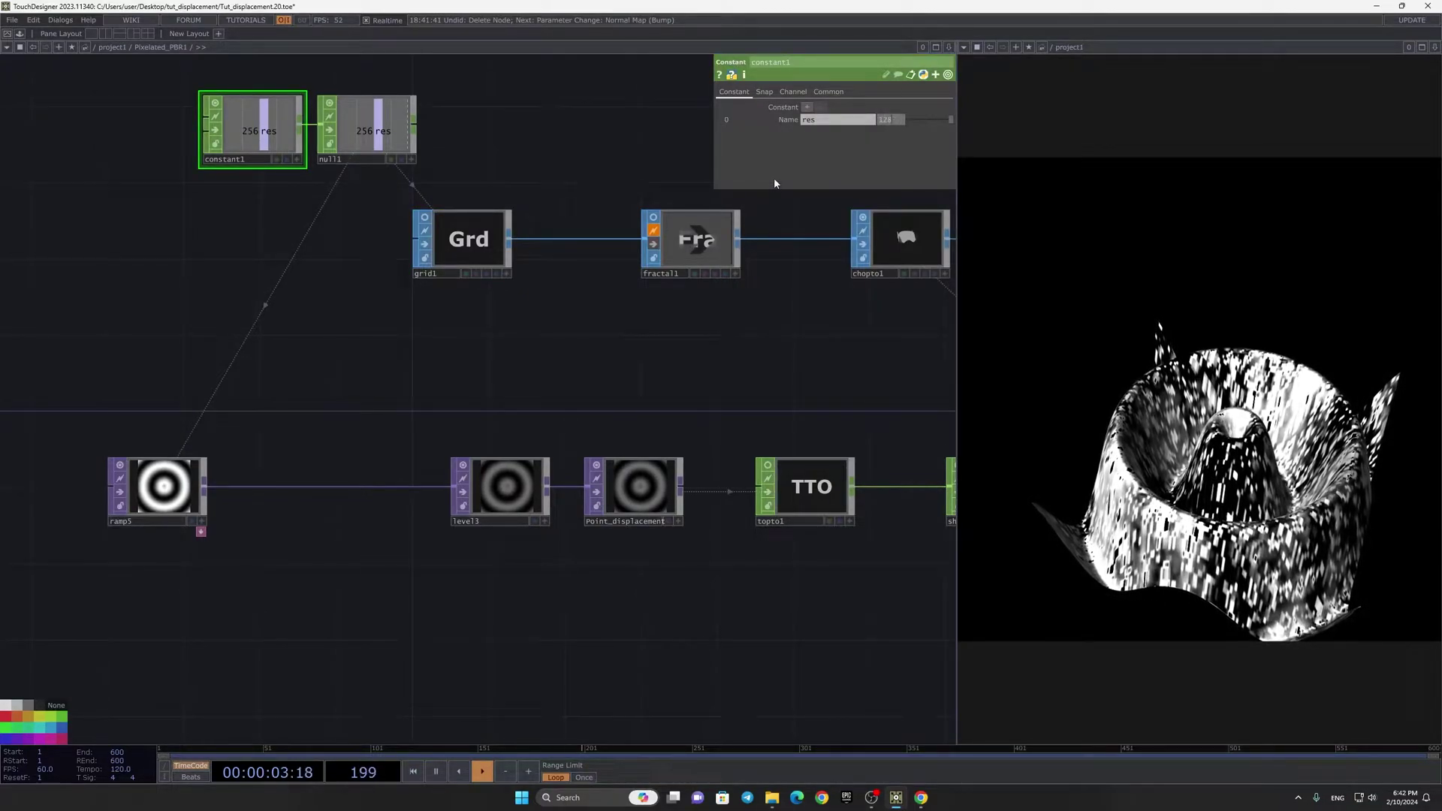
key(Return)
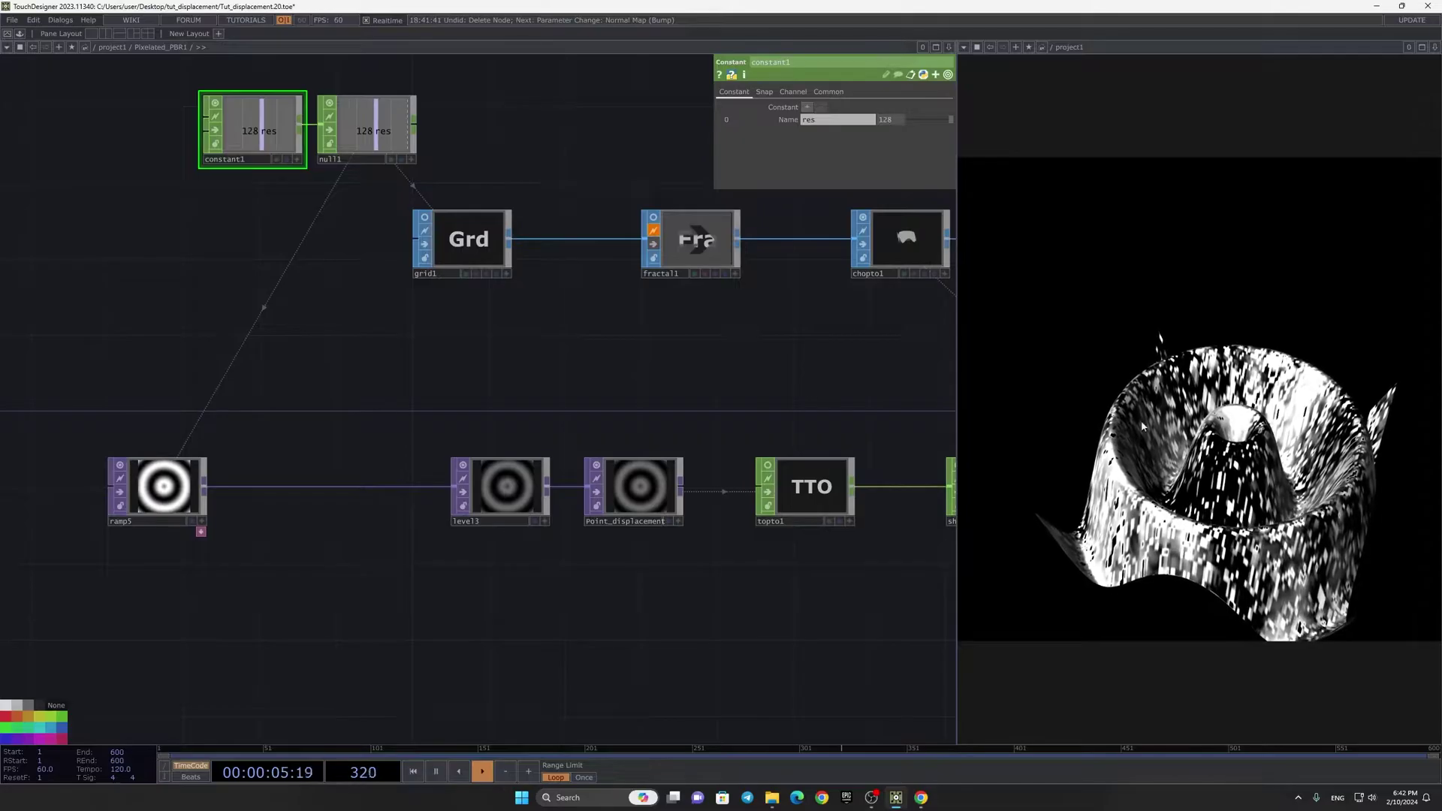
Step: Move ramp5 closer to level3 and turn off its viewer
middle_click(159, 513)
drag(160, 513, 255, 512)
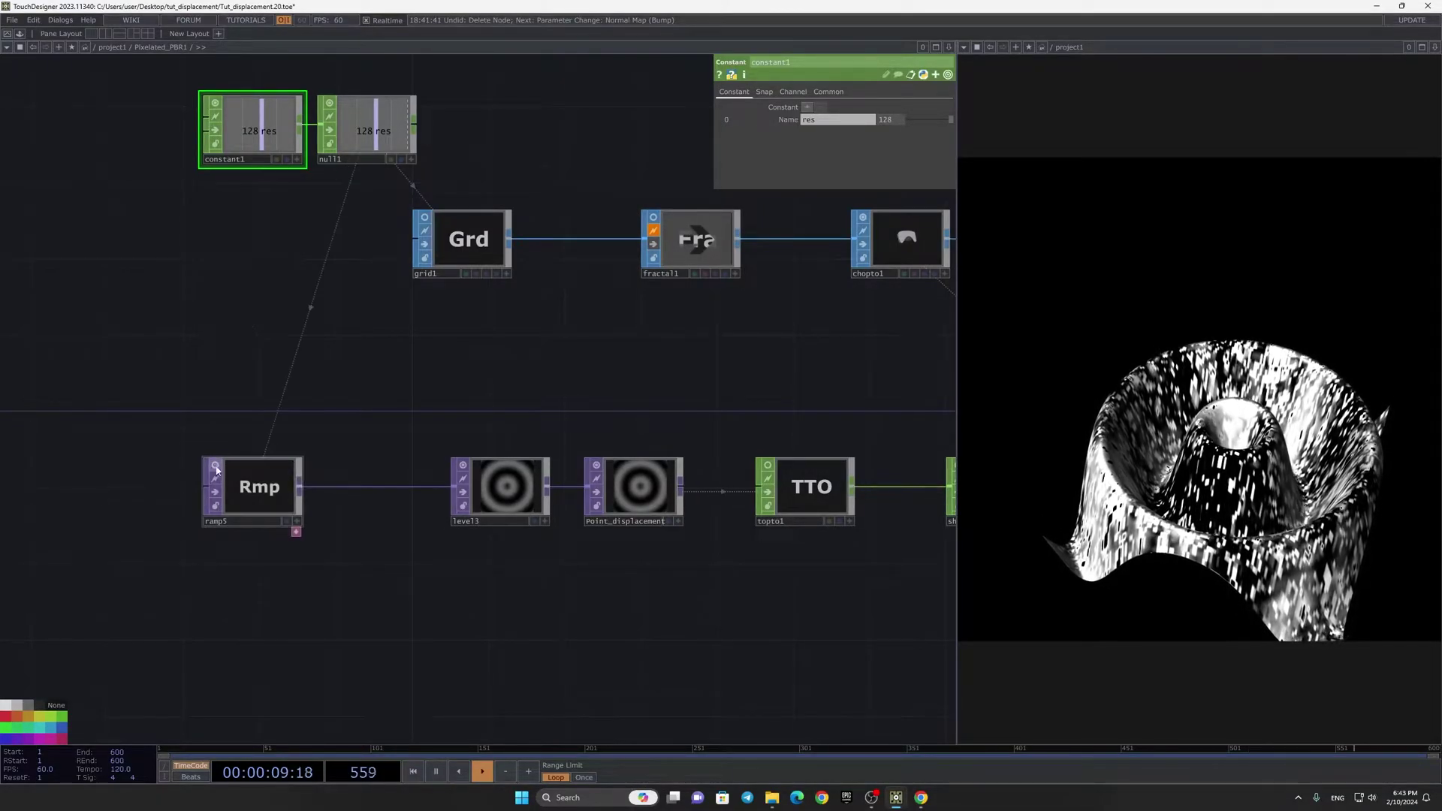
Step: Move cam1 closer to the displaced grid and orbit it slightly in its active viewer
drag(755, 314, 341, 336)
scroll(492, 270, up, 3)
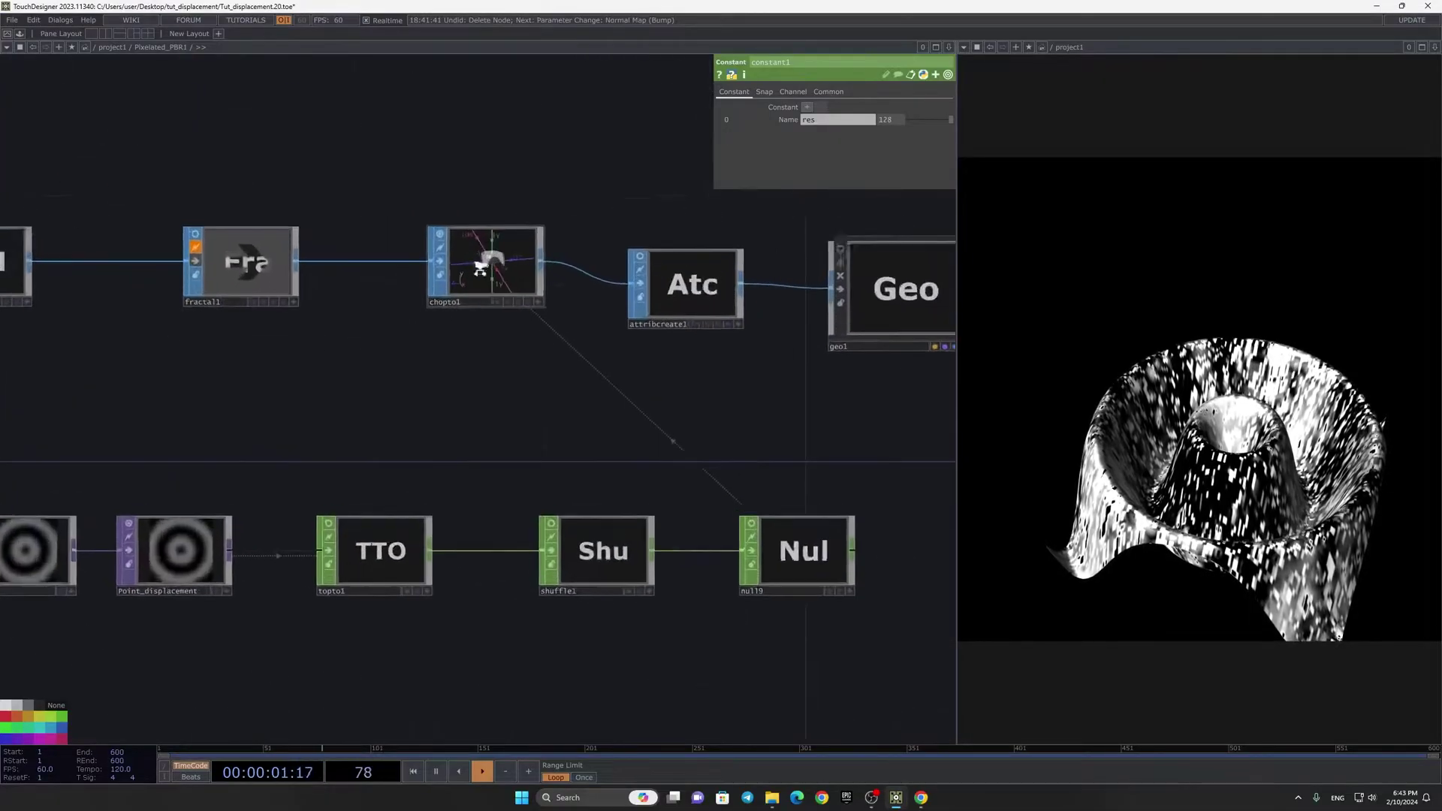
scroll(617, 409, down, 4)
drag(812, 282, 485, 231)
scroll(396, 184, up, 6)
scroll(714, 372, up, 1)
scroll(717, 380, up, 1)
click(717, 422)
scroll(583, 296, up, 2)
mouse_move(582, 295)
mouse_down()
mouse_move(563, 302)
mouse_move(554, 285)
mouse_move(583, 294)
mouse_up()
mouse_move(582, 294)
right_down()
mouse_move(630, 264)
mouse_move(610, 294)
right_up()
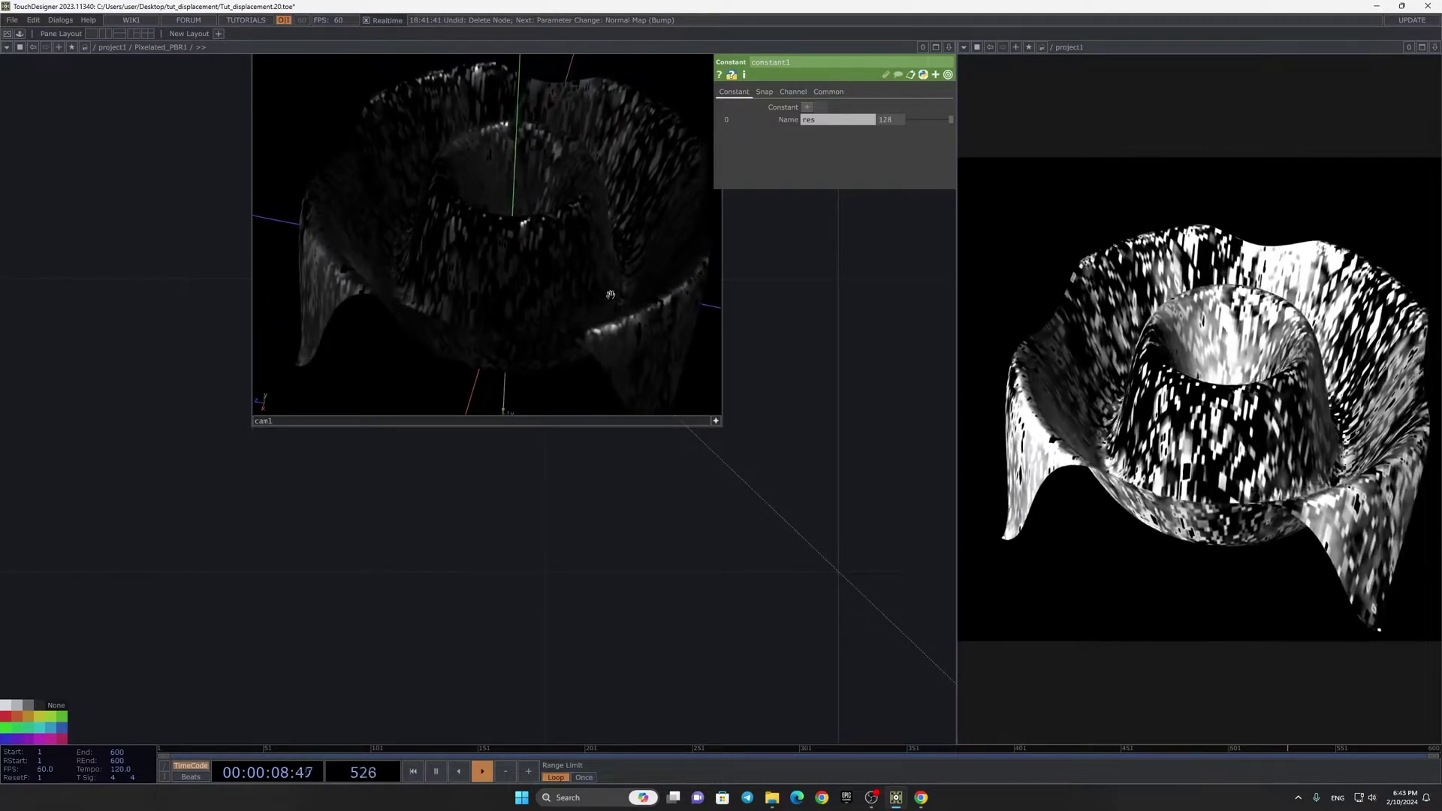
click(716, 423)
Step: Clear the Base Color Map of pbr1
scroll(749, 434, down, 1)
drag(749, 434, 546, 342)
scroll(547, 342, down, 1)
click(542, 342)
drag(637, 432, 511, 329)
scroll(511, 329, down, 8)
scroll(612, 472, up, 4)
click(615, 502)
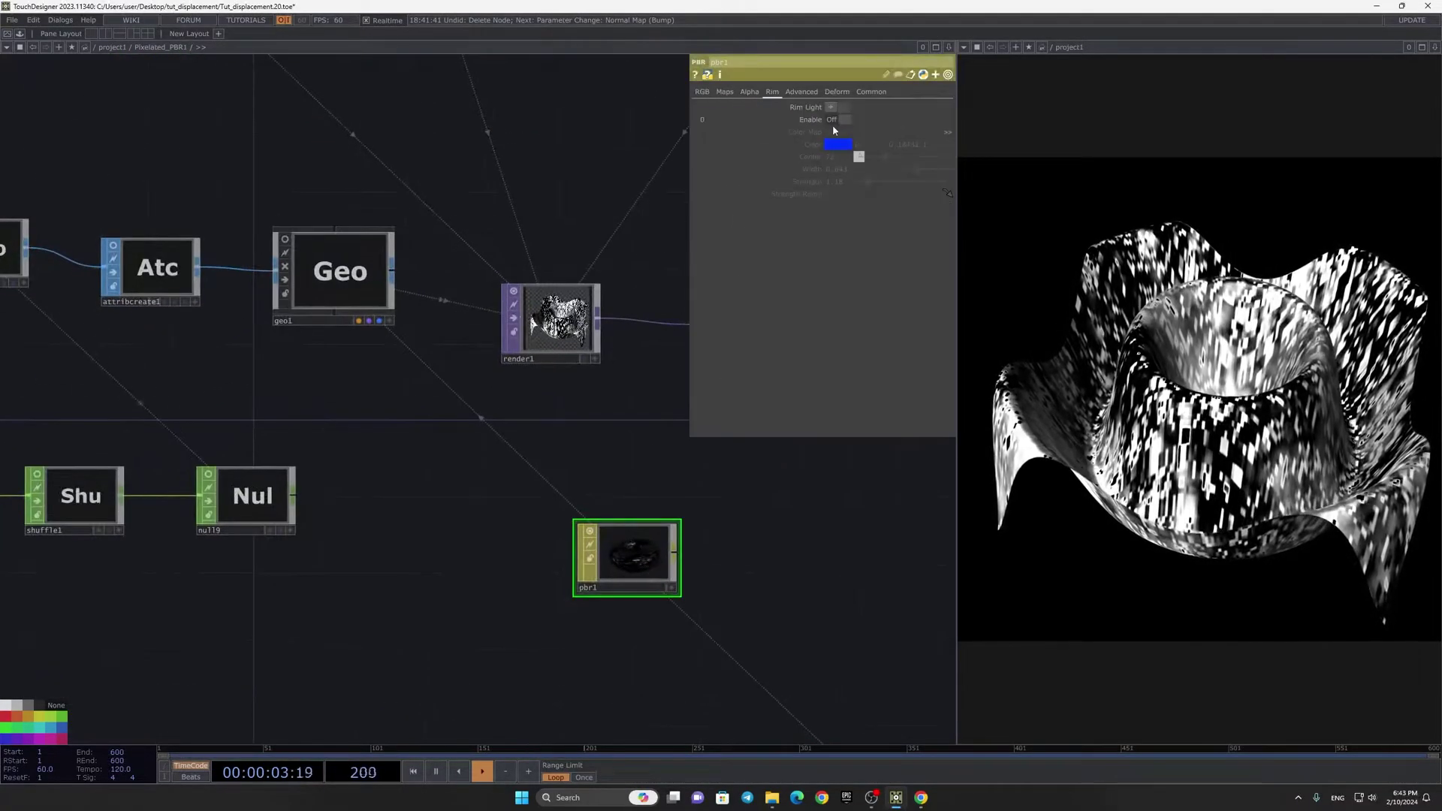
click(724, 93)
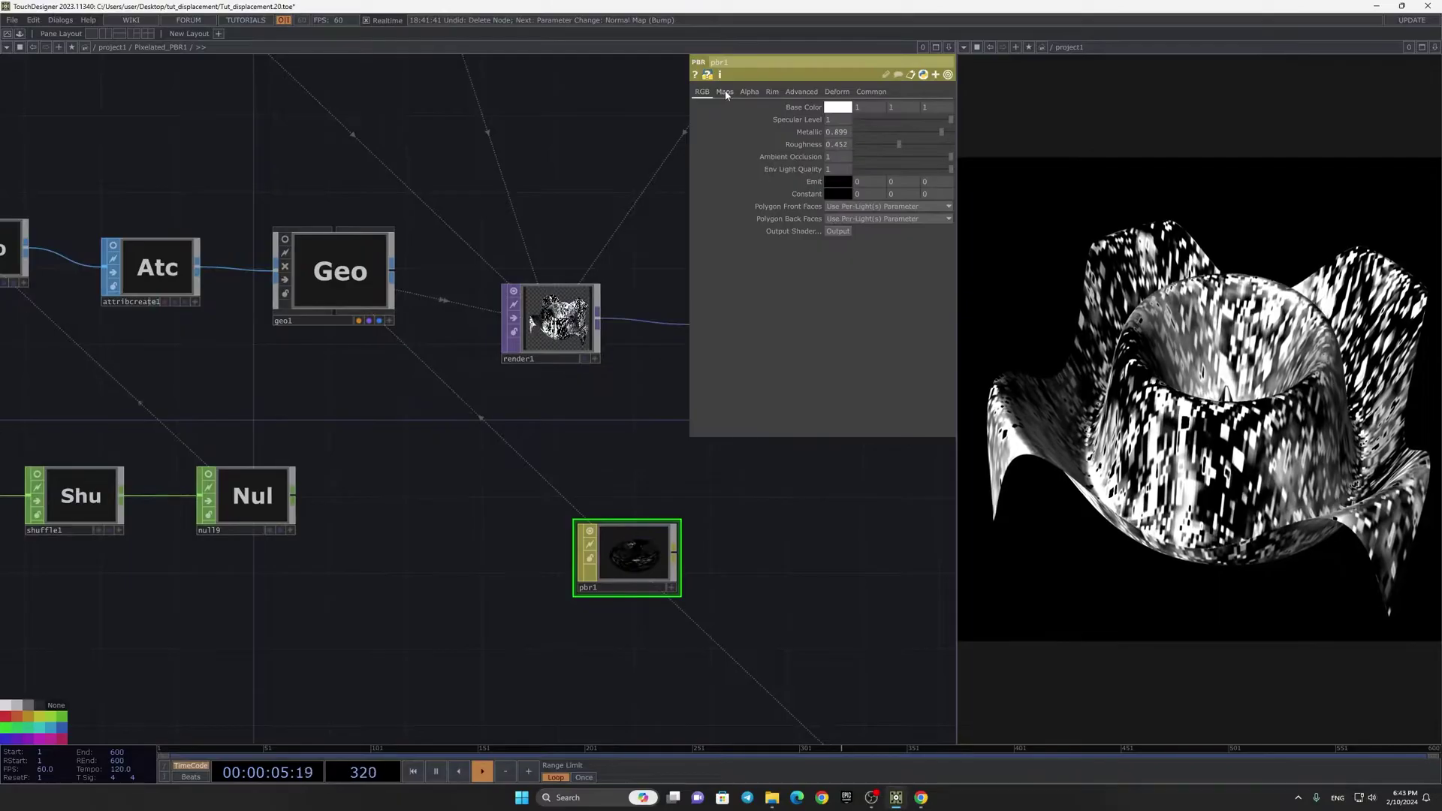
key(BackSpace)
key(Return)
Step: Set pbr1's metallic to 1 and its roughness to 0
scroll(615, 160, down, 5)
drag(662, 143, 666, 217)
click(702, 93)
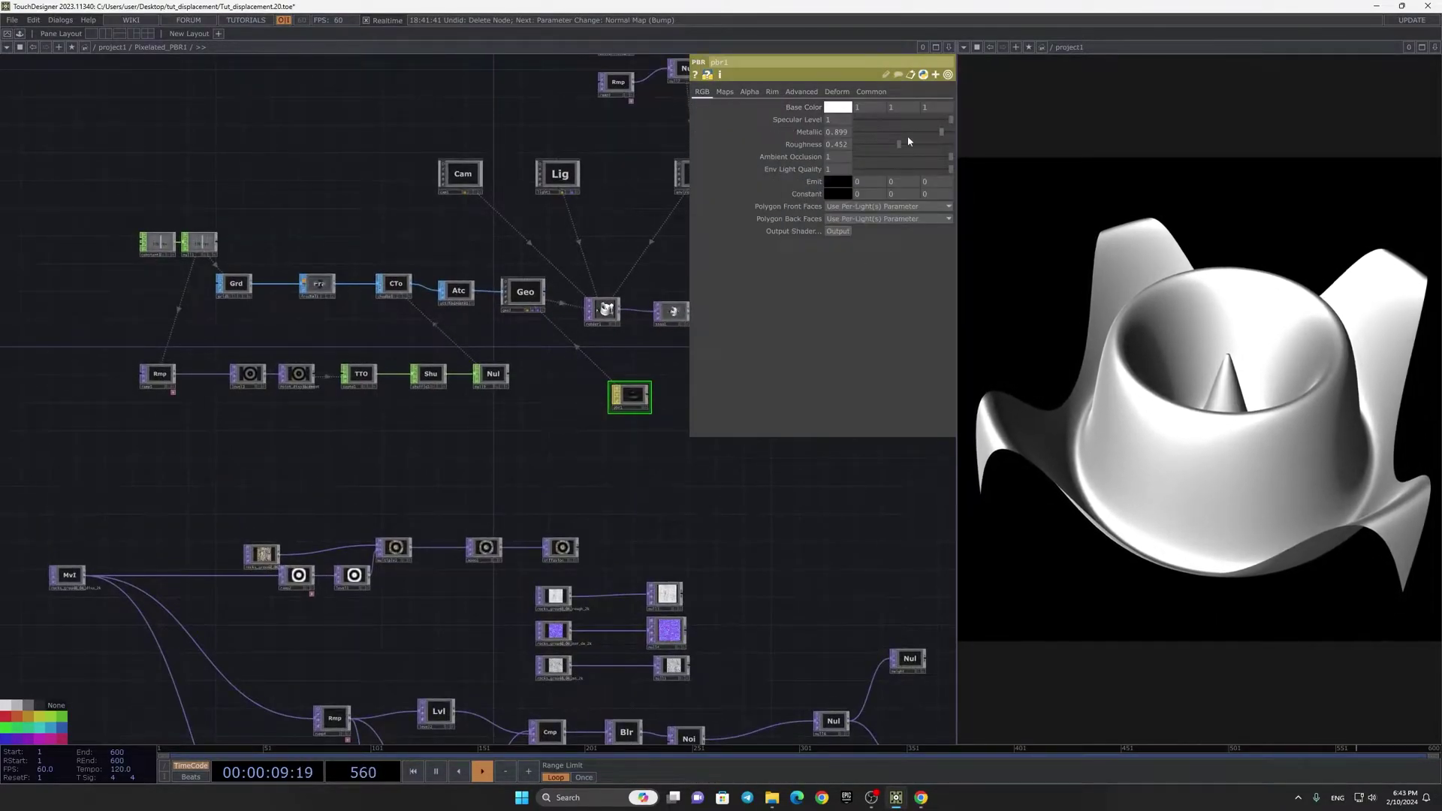
drag(930, 133, 832, 152)
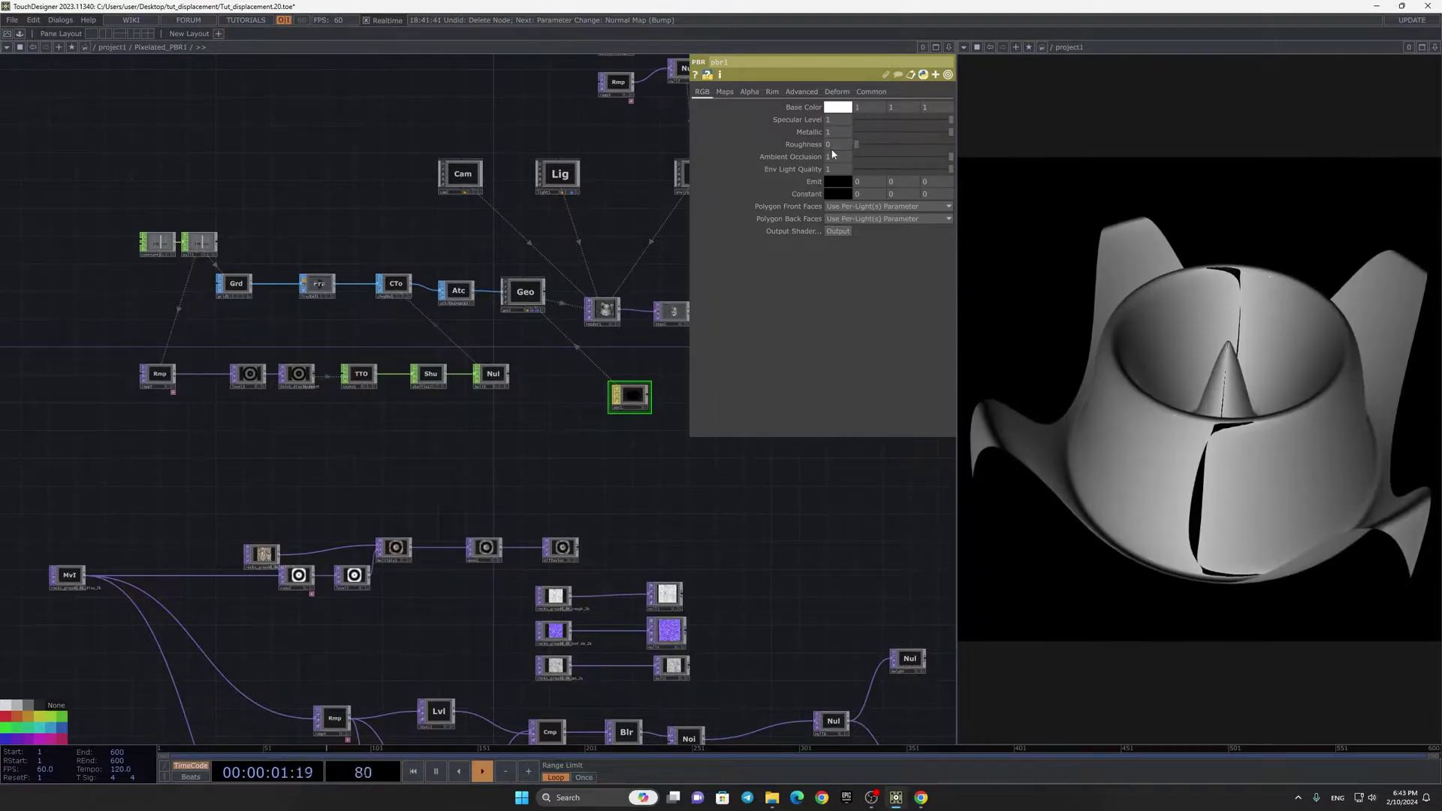
Step: Feed null7 from moviefilein1 instead of ramp1 so the sky image becomes the environment map
drag(672, 163, 508, 342)
scroll(508, 341, up, 5)
click(516, 372)
click(303, 139)
drag(402, 351, 468, 482)
drag(547, 229, 659, 248)
drag(413, 156, 633, 263)
drag(380, 294, 361, 370)
click(375, 159)
scroll(327, 140, up, 5)
drag(336, 136, 112, 216)
click(292, 157)
click(292, 157)
scroll(435, 460, down, 3)
drag(446, 503, 232, 503)
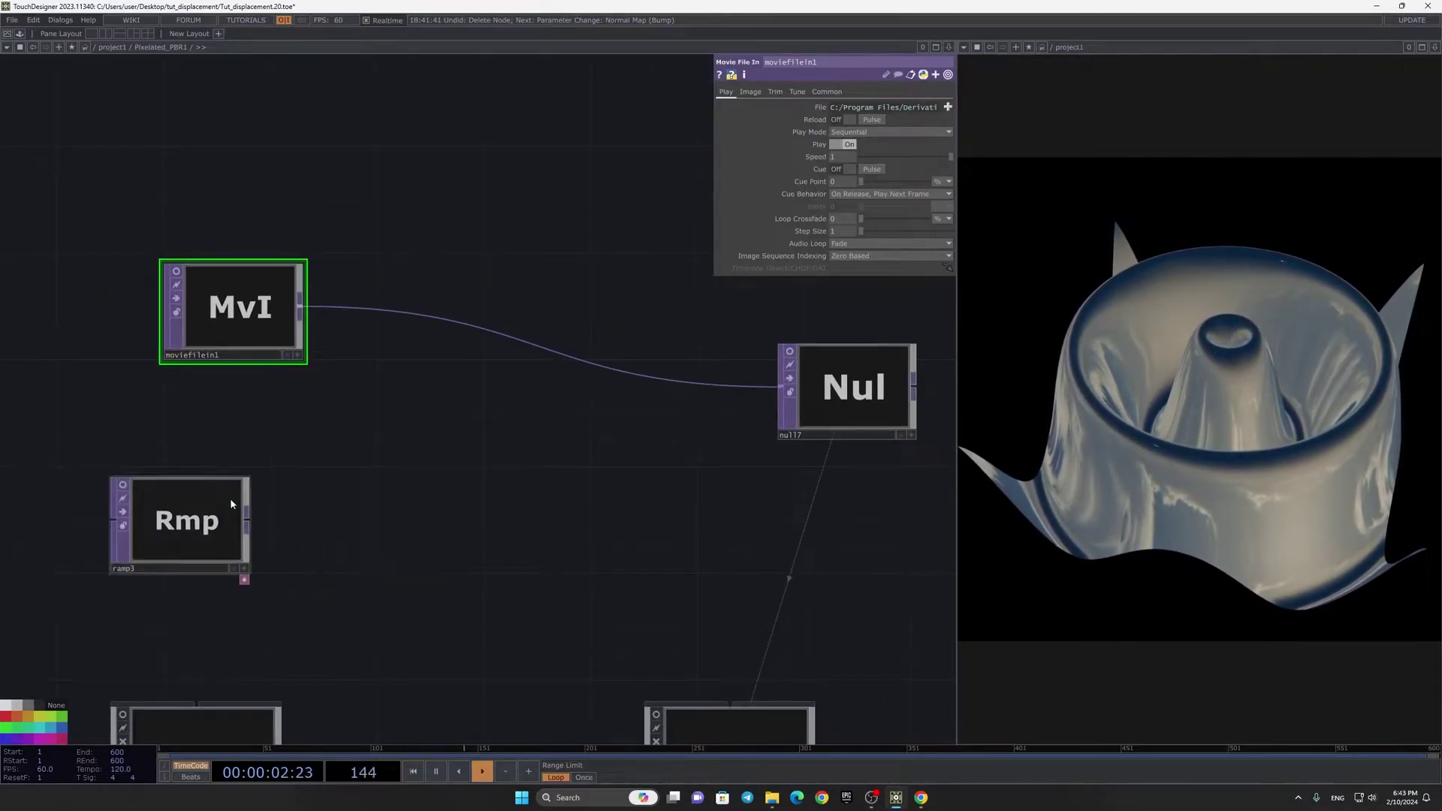
Step: Insert an HSV Adjust TOP between moviefilein1 and null7
right_click(466, 311)
click(496, 313)
text(hs)
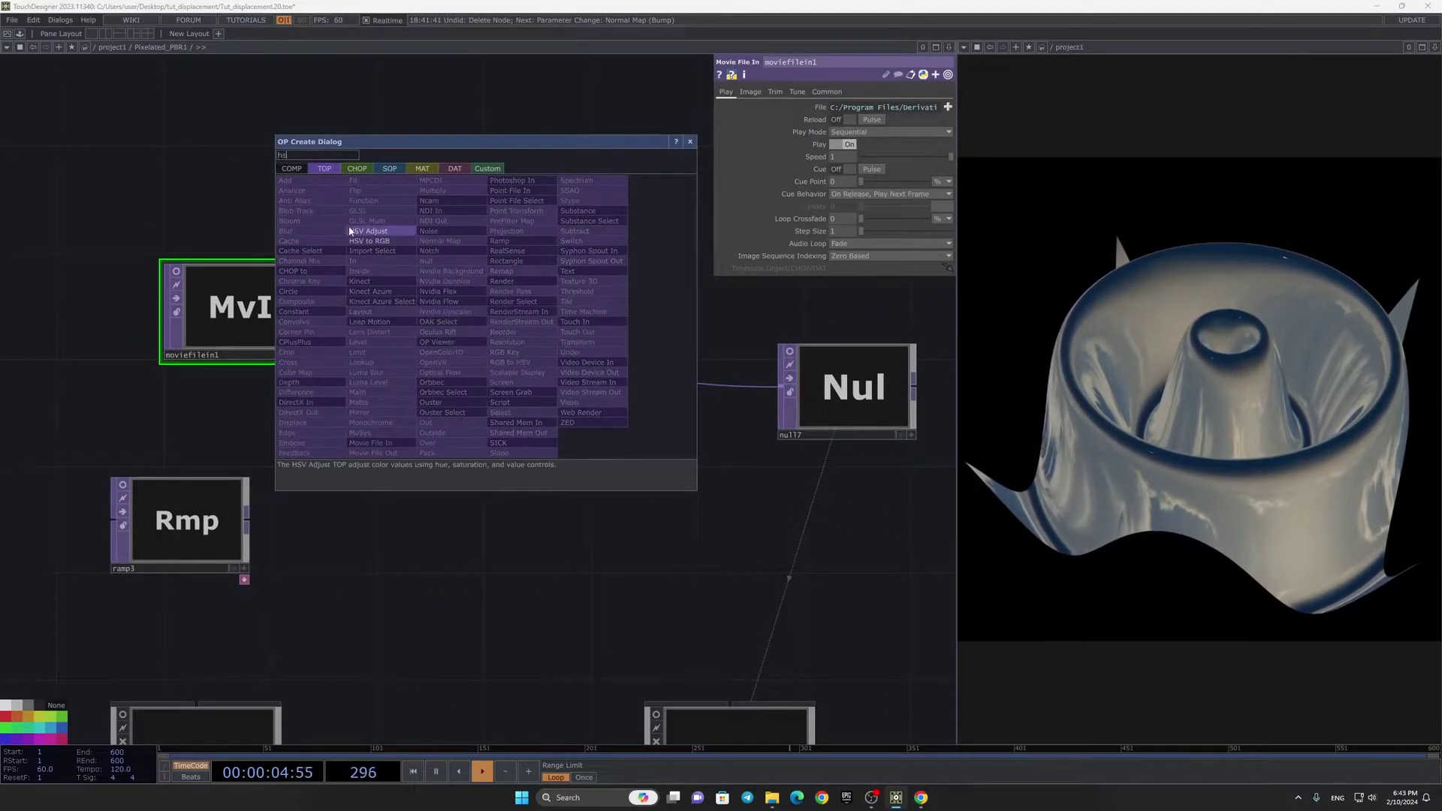
click(347, 231)
click(604, 290)
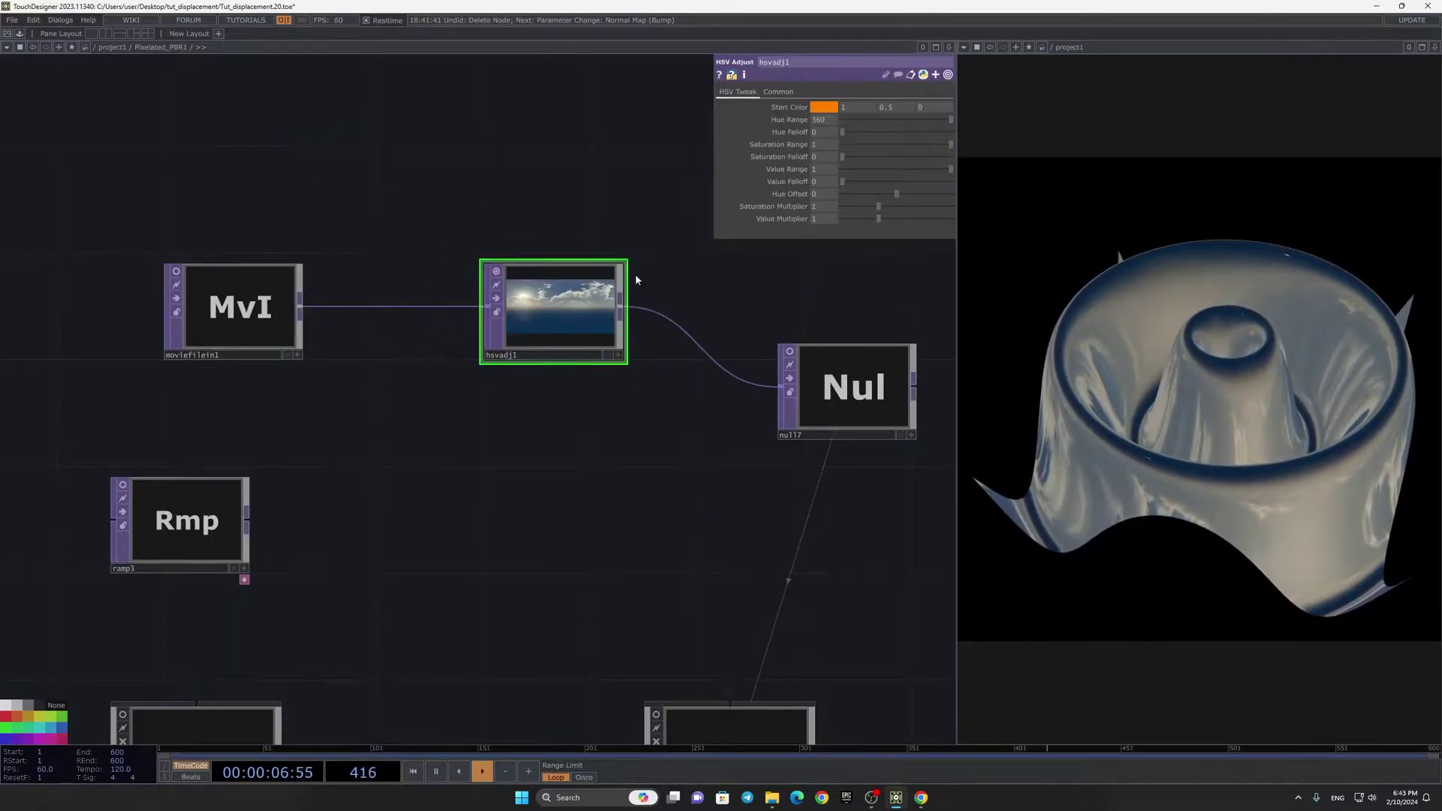
Step: Set hsvadj1's Hue Offset to 172 and undo the change to its Saturation Multiplier
drag(892, 210, 925, 205)
key(ctrl+z)
drag(767, 330, 555, 322)
scroll(555, 322, down, 2)
drag(653, 338, 760, 280)
drag(580, 446, 576, 344)
scroll(575, 344, down, 6)
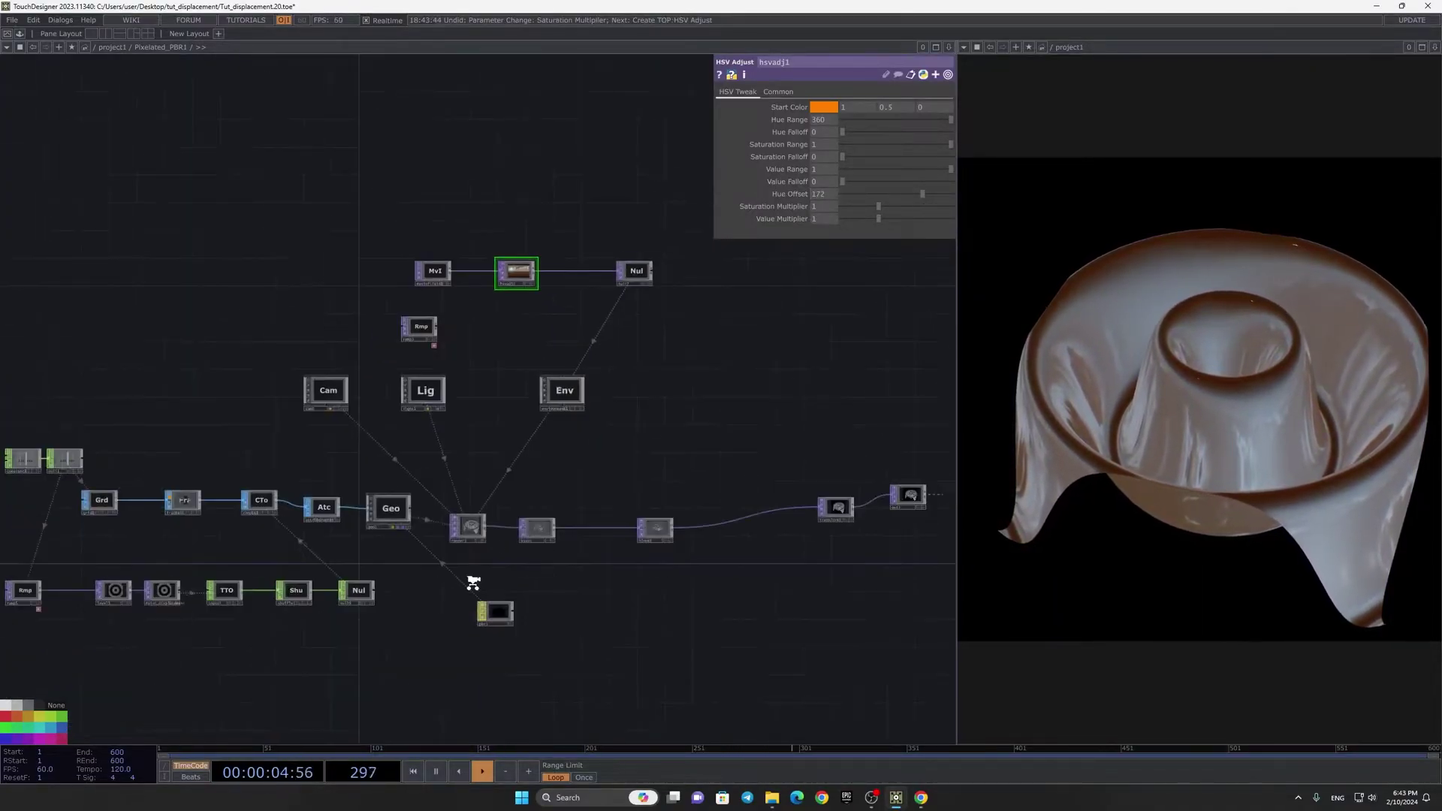
Step: Check the material settings of pbr1 and the light settings of environment1
scroll(476, 586, up, 4)
click(532, 618)
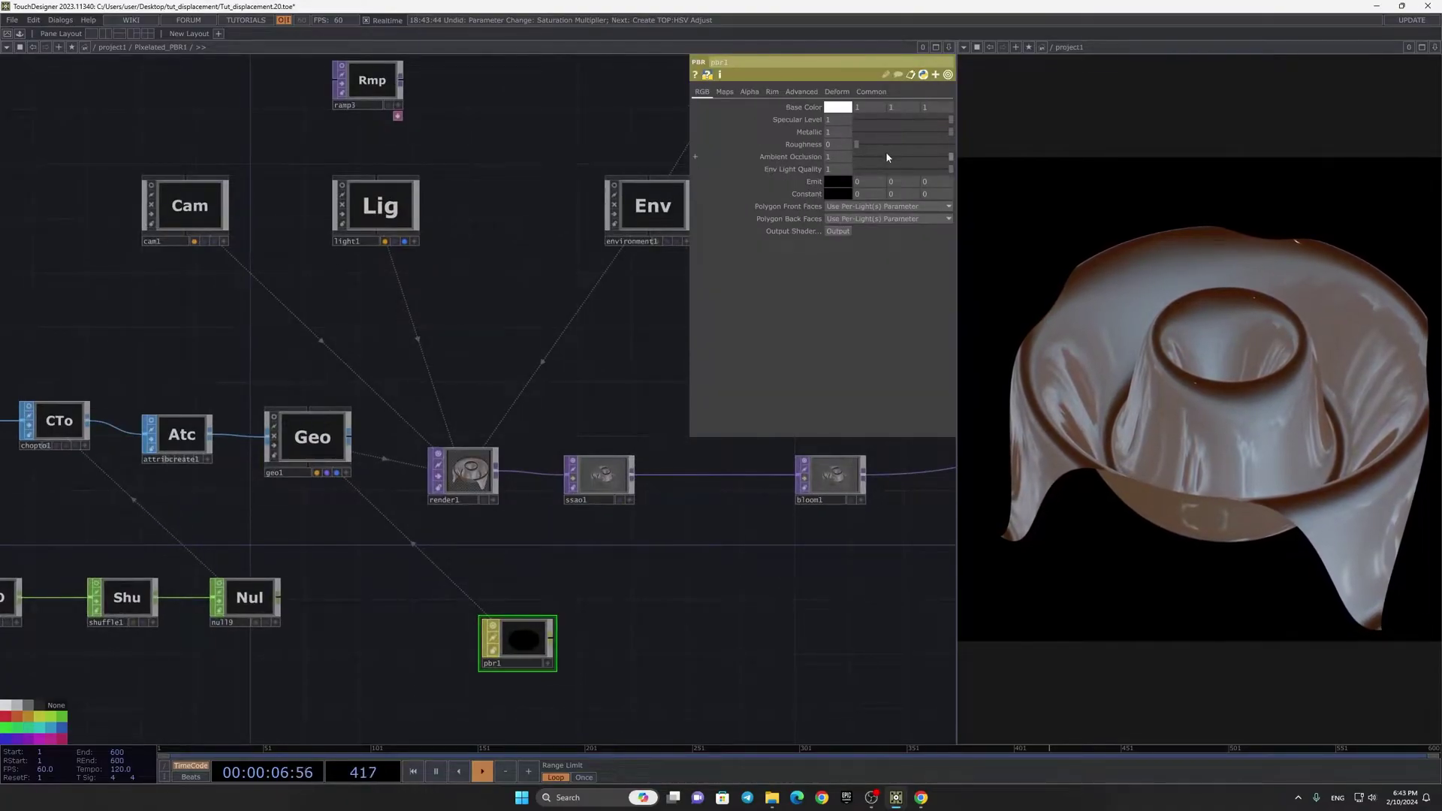
scroll(582, 406, down, 4)
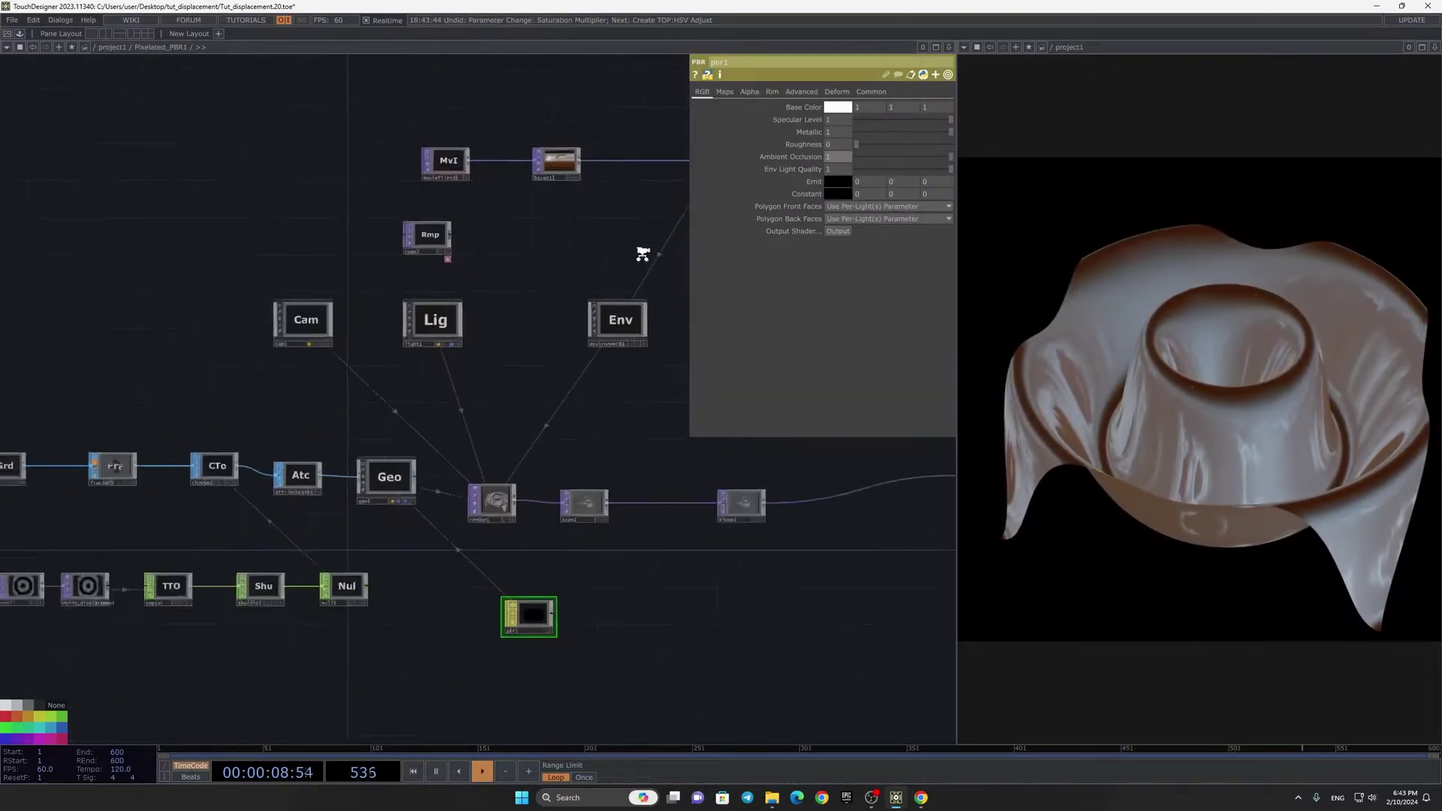
scroll(639, 245, up, 3)
click(652, 358)
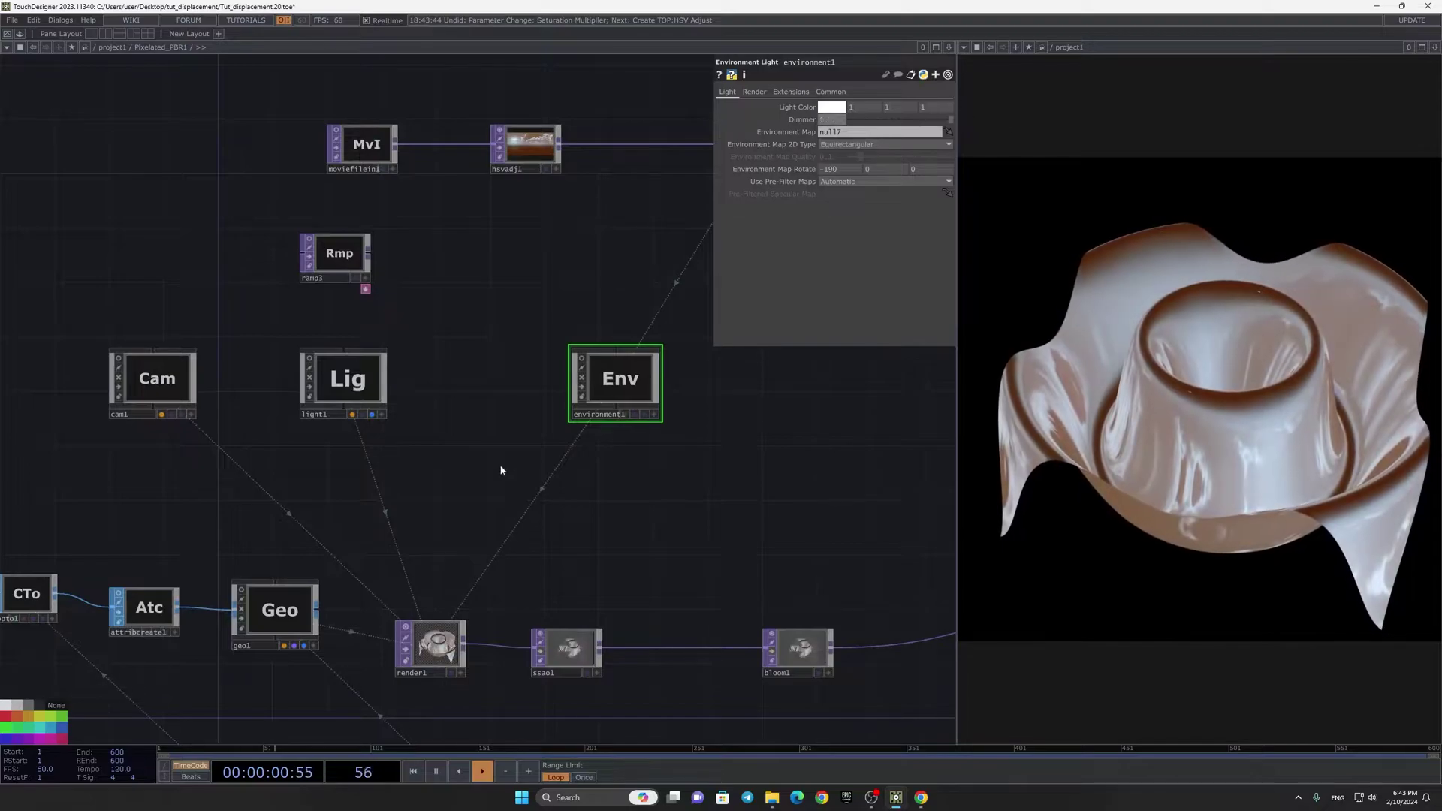
Step: Reposition ssao1 and bloom1 along the post-processing chain that follows render1
scroll(544, 380, down, 2)
scroll(682, 541, up, 4)
drag(581, 668, 705, 651)
scroll(660, 547, down, 5)
scroll(611, 386, up, 2)
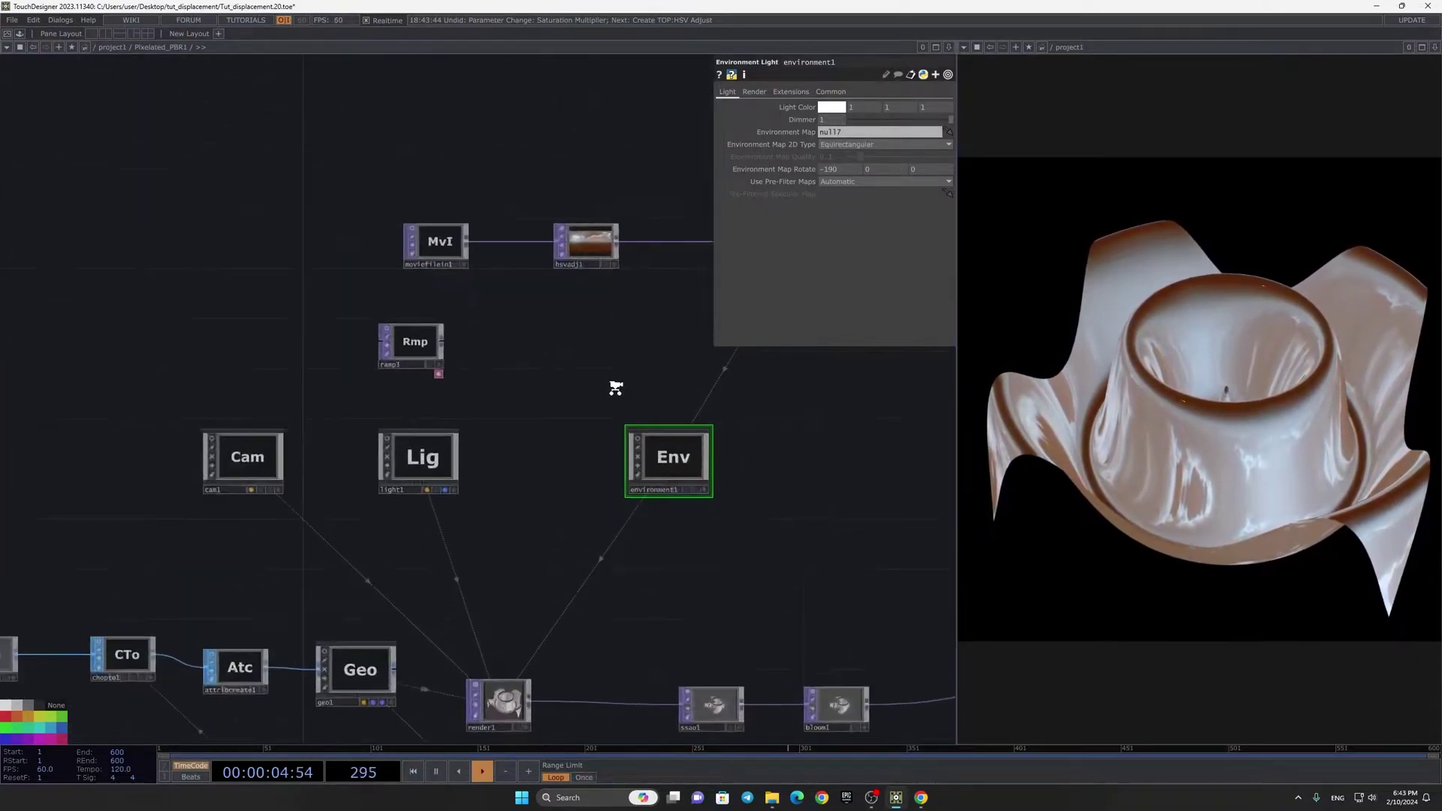
scroll(683, 557, down, 1)
scroll(683, 556, up, 4)
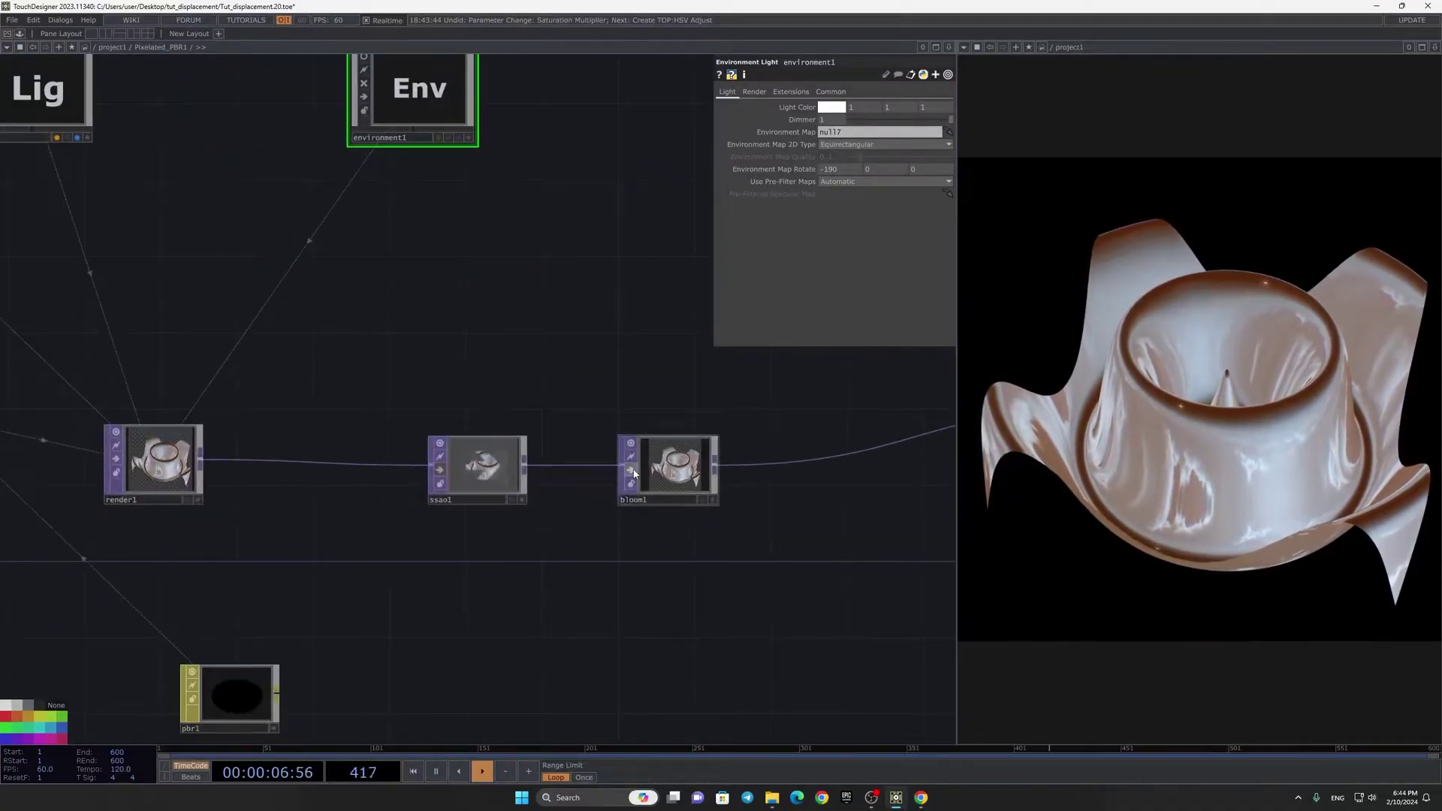
drag(689, 475, 747, 494)
scroll(689, 446, down, 2)
drag(618, 399, 666, 454)
scroll(646, 420, down, 2)
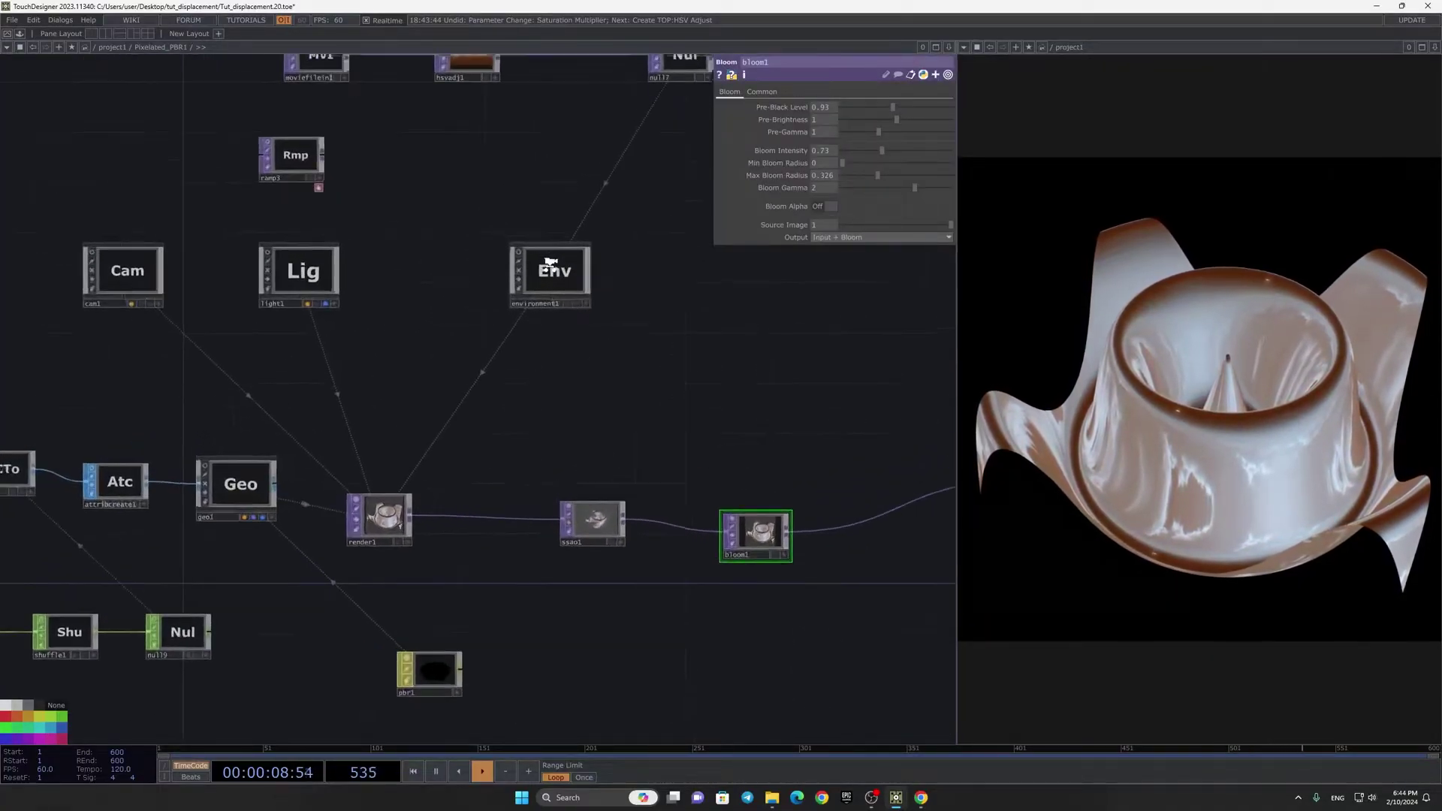
Step: Reset environment1's Environment Map Rotate to 0 on the first axis
scroll(550, 269, up, 1)
click(551, 269)
scroll(679, 253, down, 2)
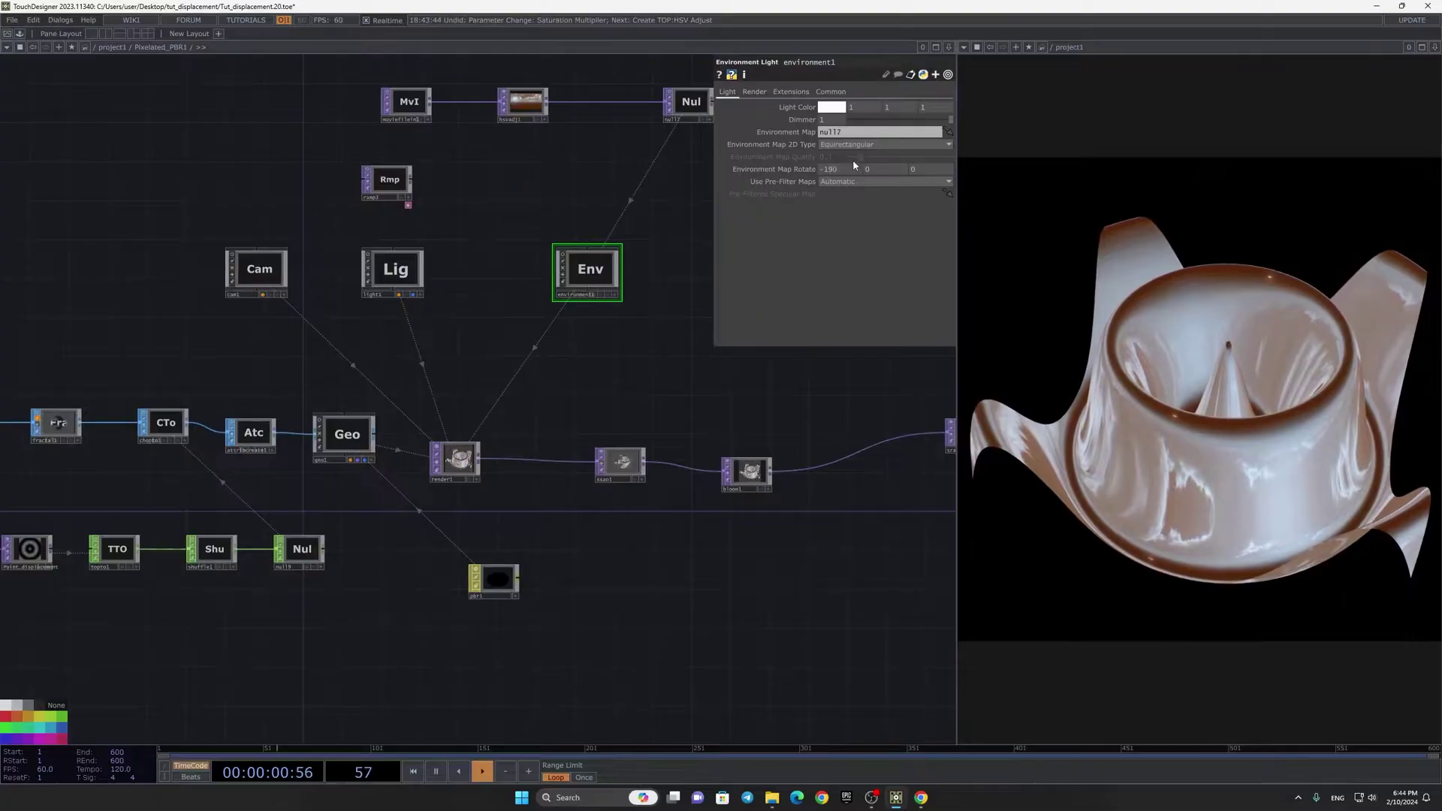
key(ctrl+z)
Step: Turn off hsvadj1's preview and move the node close to null7 to make room after moviefilein1
drag(602, 339, 626, 563)
scroll(519, 323, up, 5)
click(540, 305)
drag(581, 348, 765, 376)
drag(719, 449, 556, 453)
scroll(556, 454, down, 3)
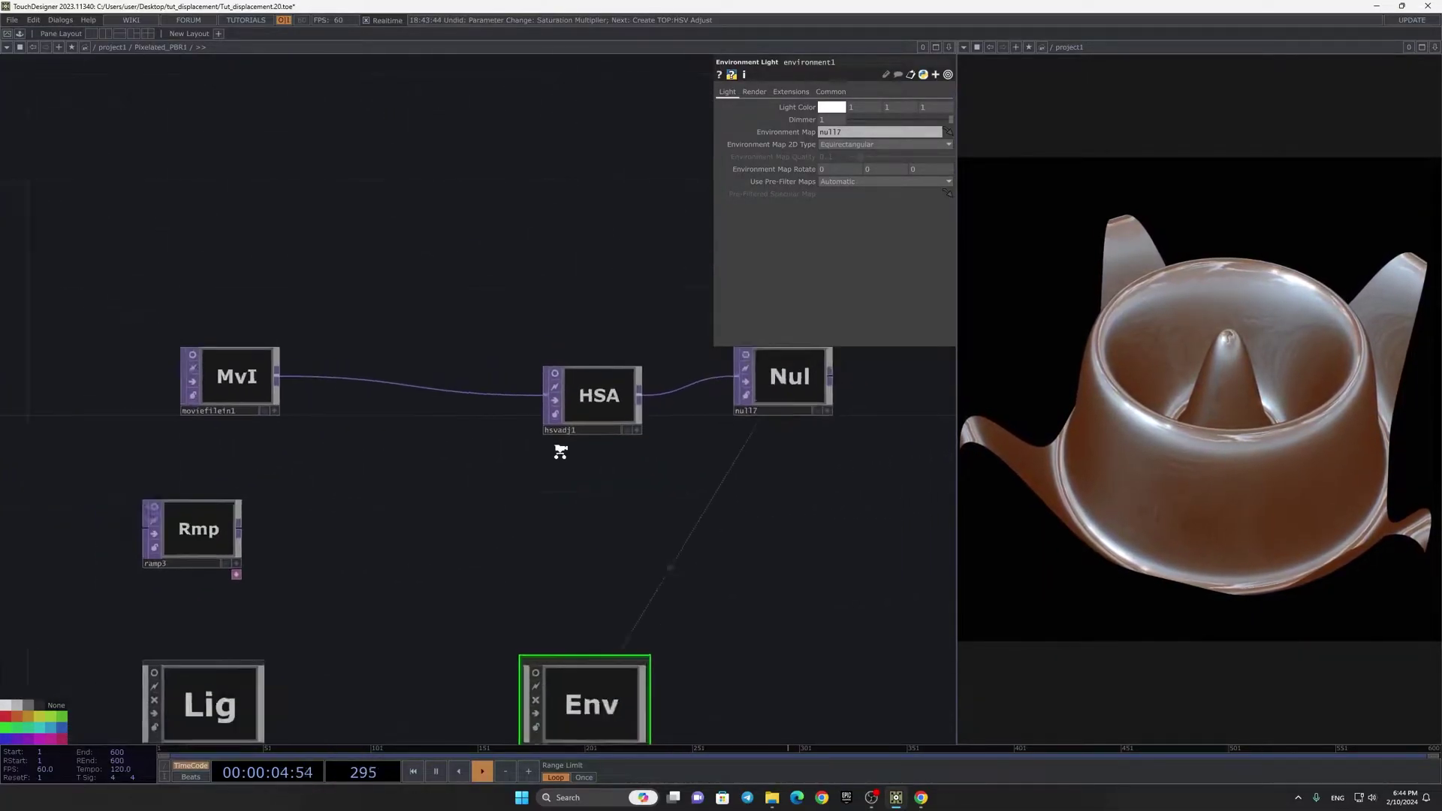
scroll(568, 426, up, 3)
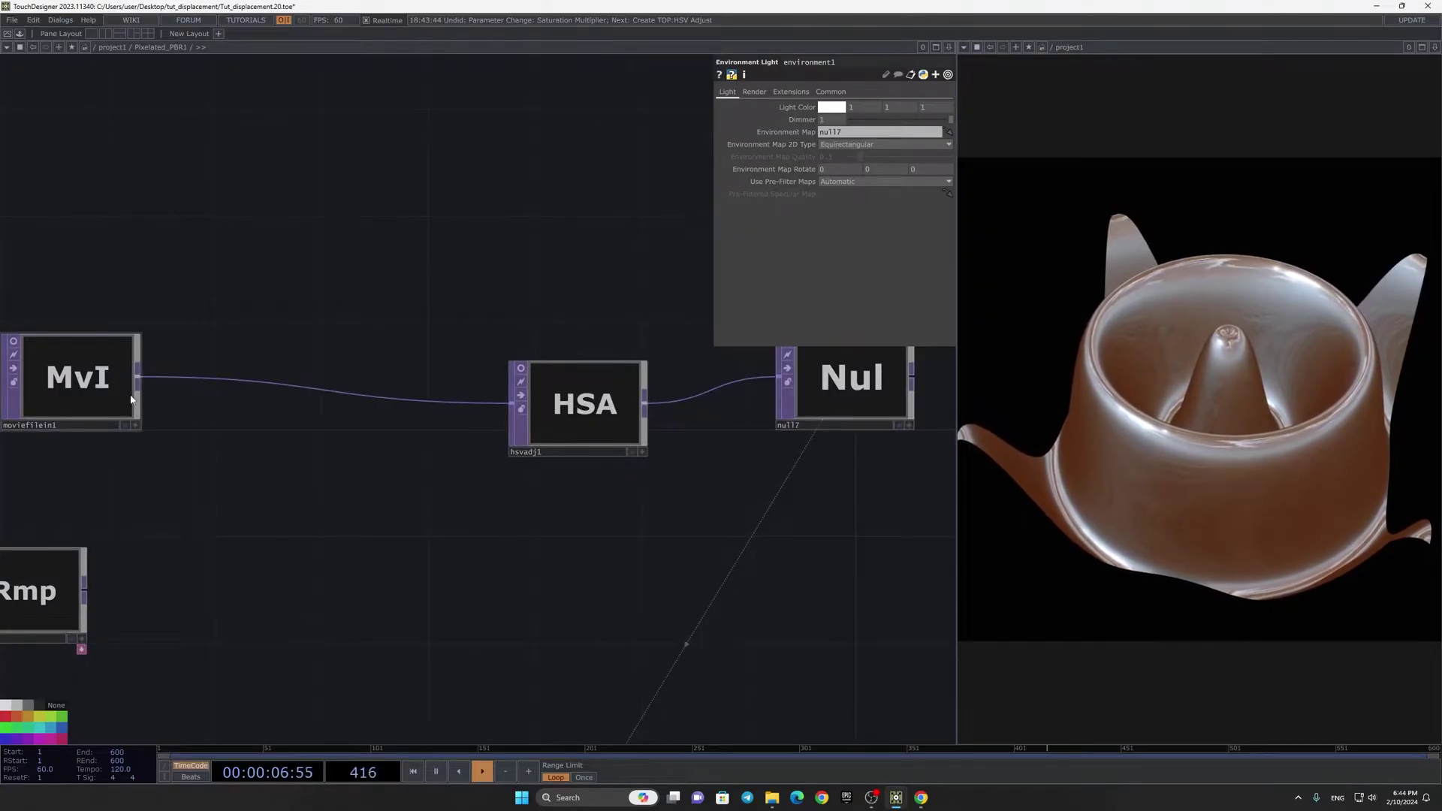
Step: Turn on moviefilein1's preview and insert a Transform TOP between moviefilein1 and hsvadj1
click(12, 342)
drag(454, 506, 687, 536)
click(334, 381)
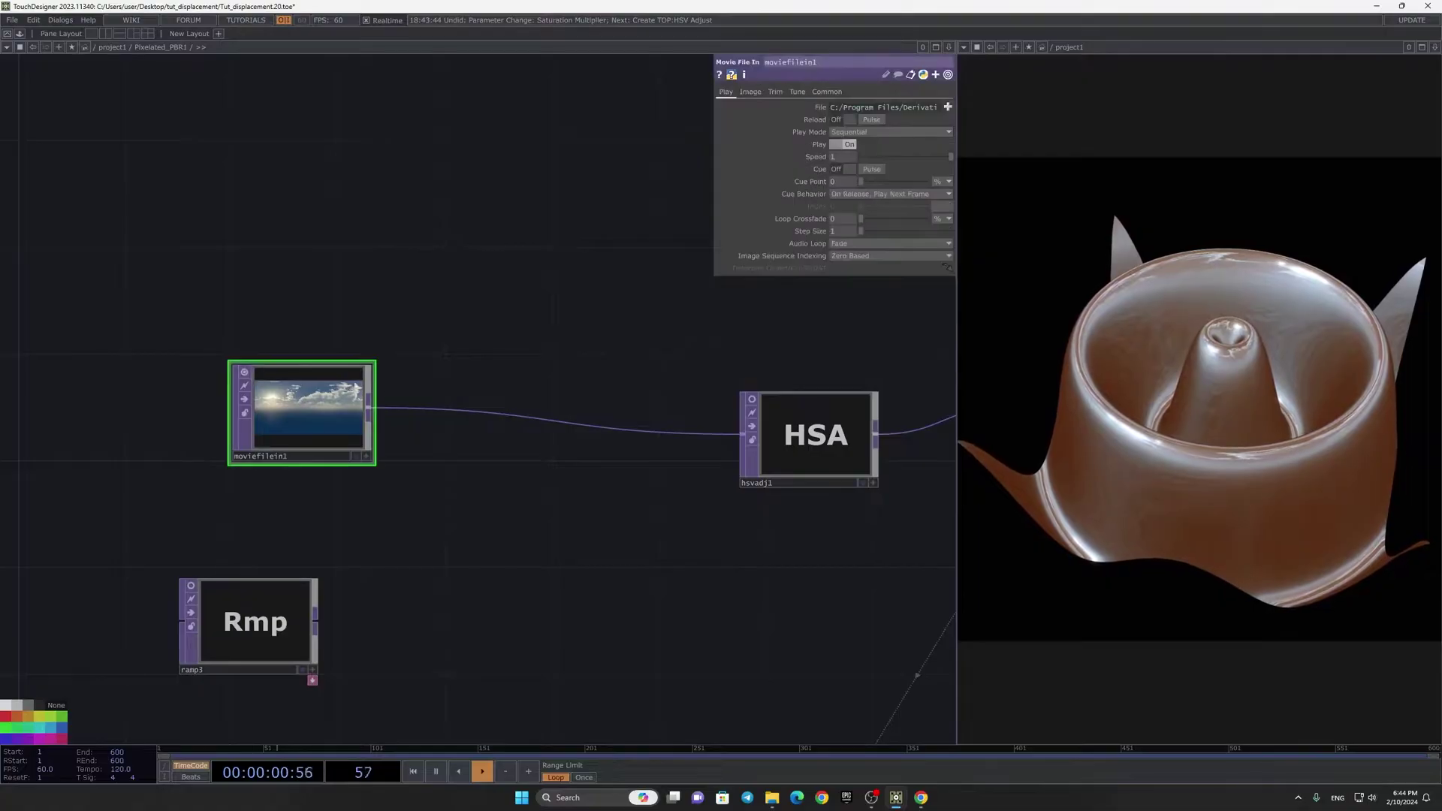
right_click(464, 413)
click(461, 412)
right_click(461, 412)
click(488, 400)
click(595, 429)
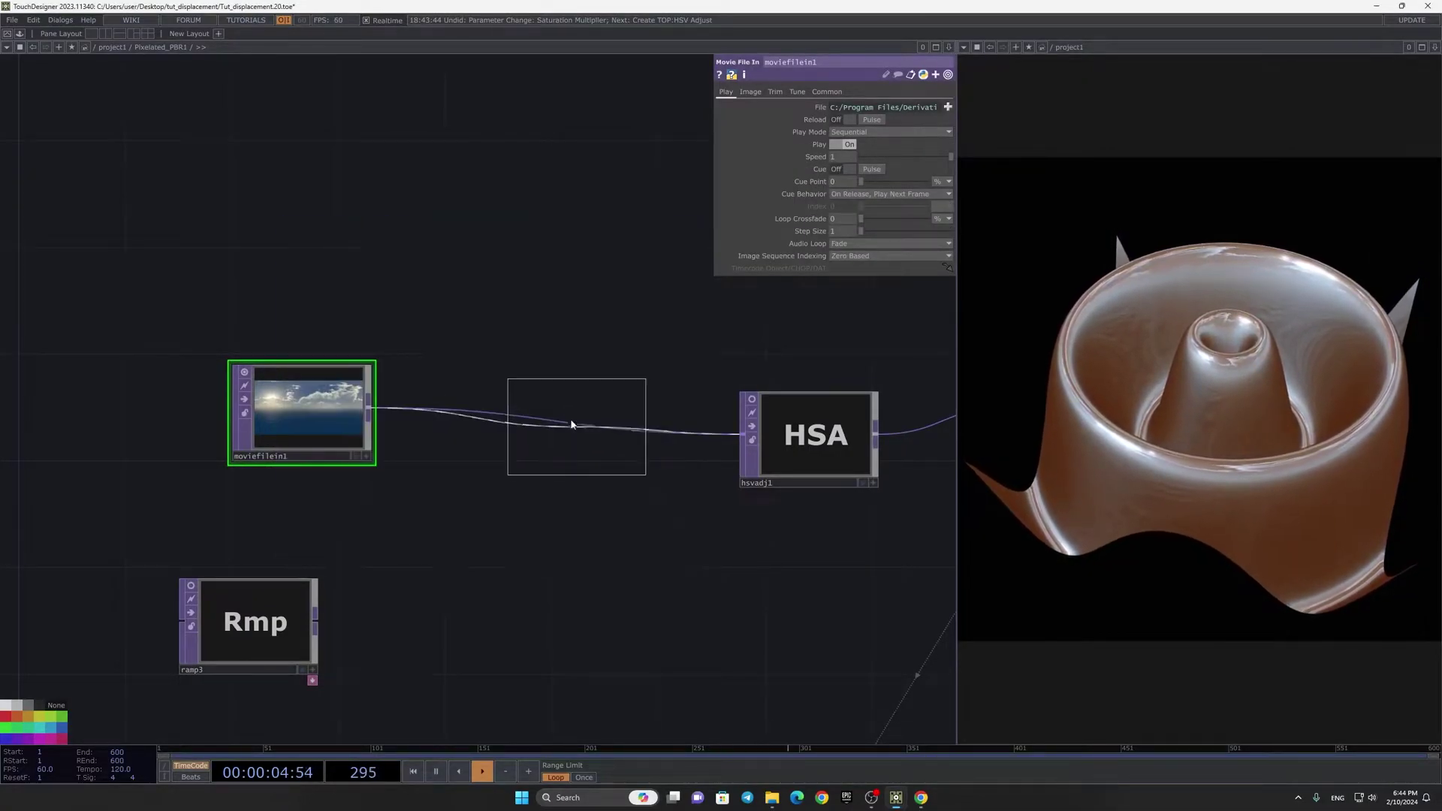
click(574, 422)
scroll(523, 396, up, 3)
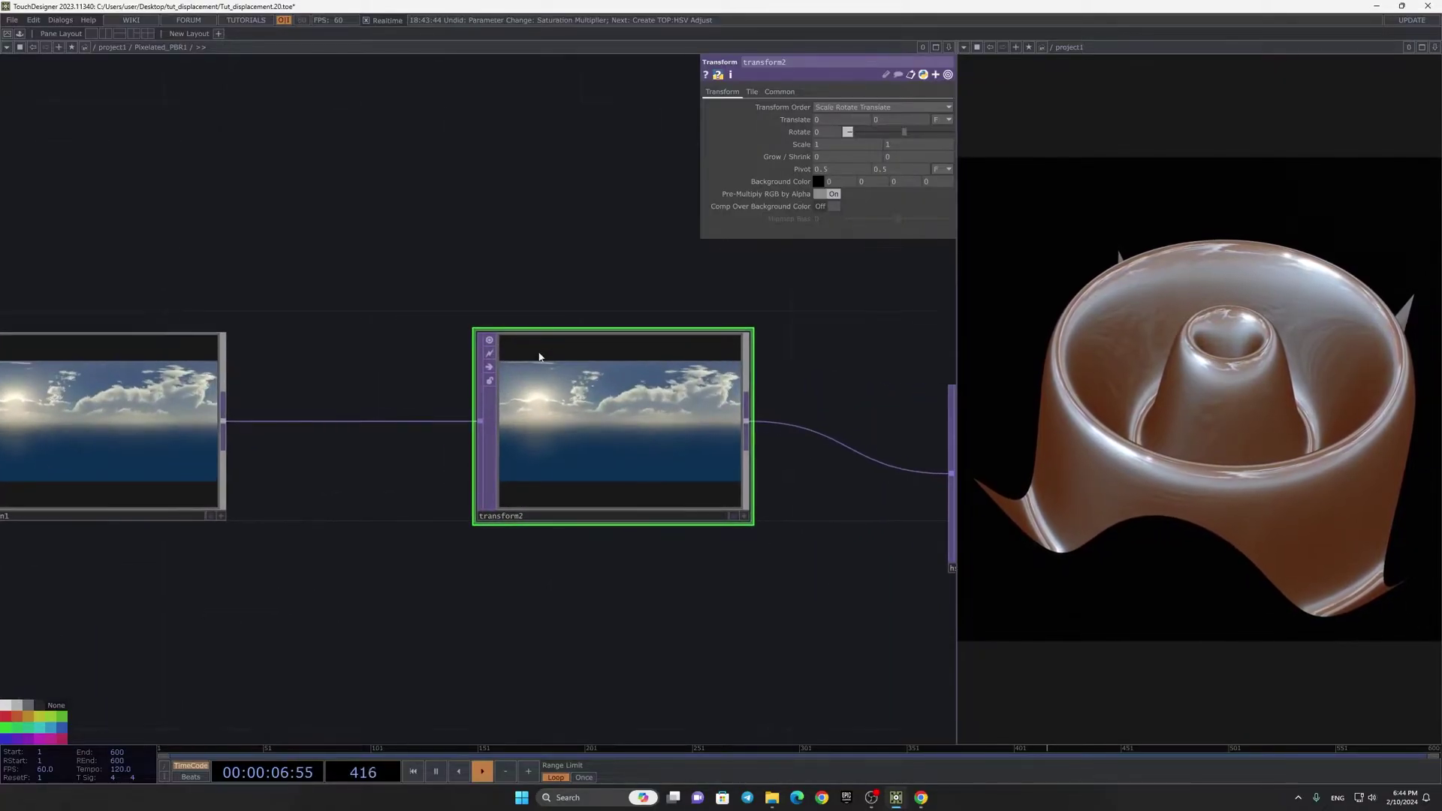
Step: Set transform2's extend mode to Mirror and its scale to 0.1 by 0.1
click(751, 92)
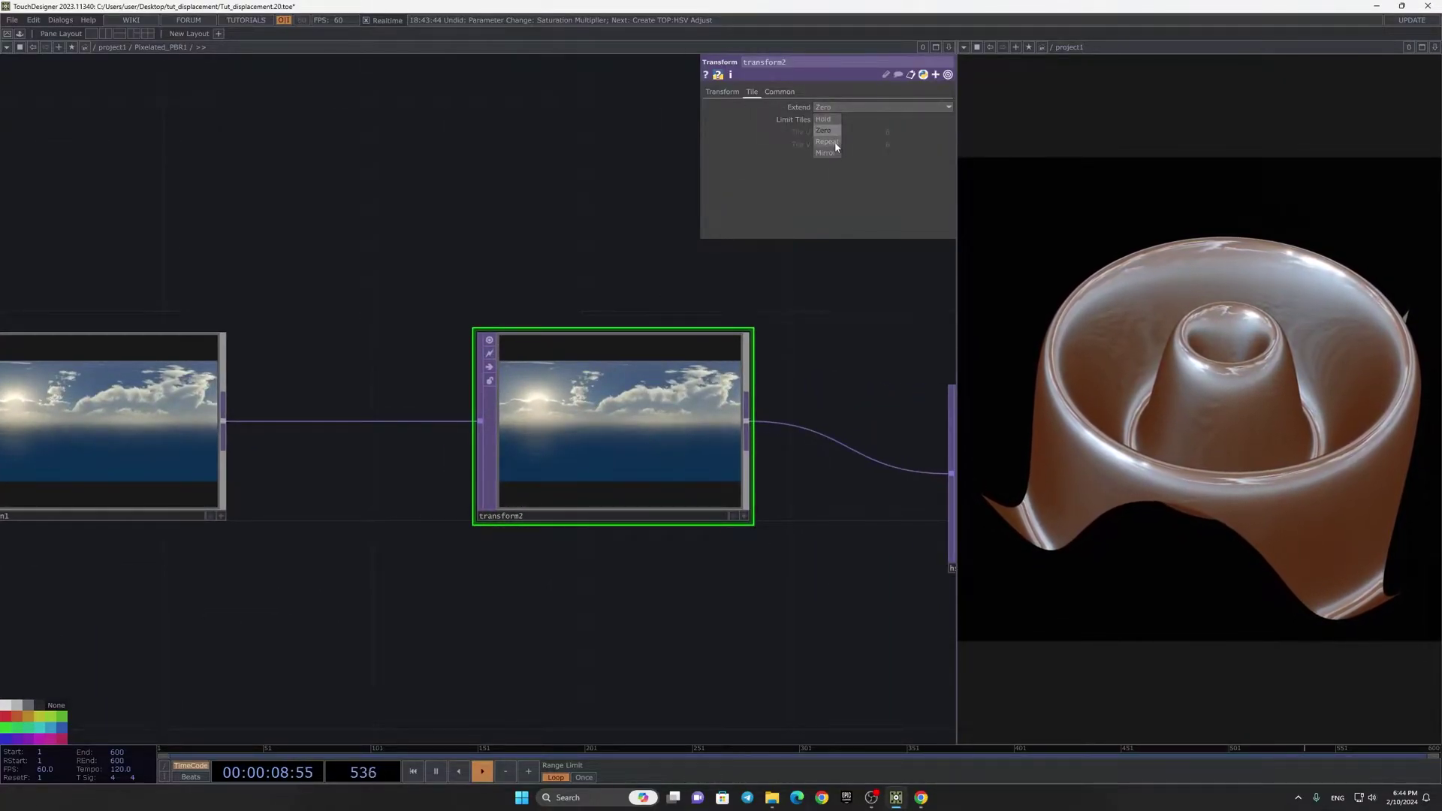
click(830, 155)
click(722, 92)
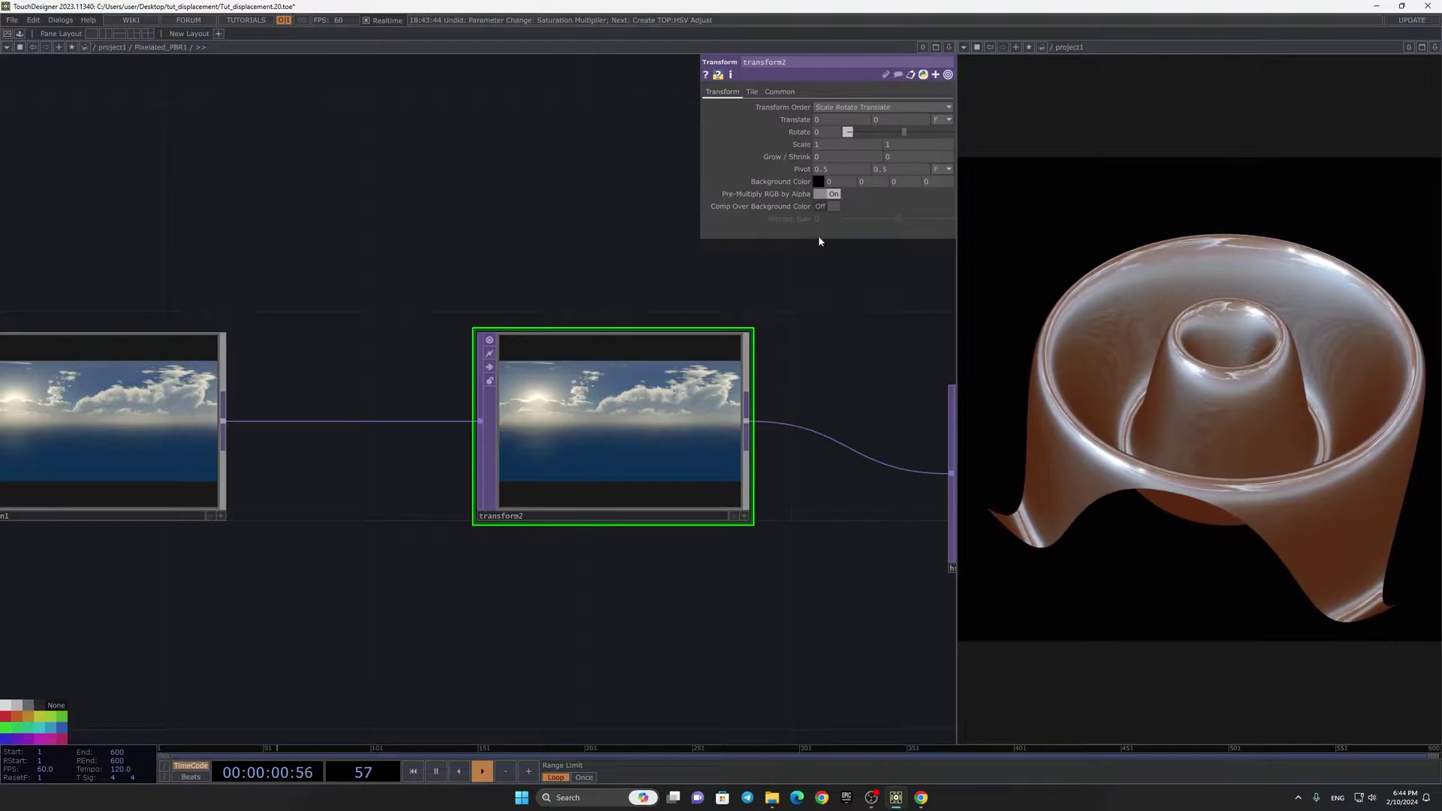
middle_drag(802, 153, 800, 129)
middle_drag(802, 131, 802, 130)
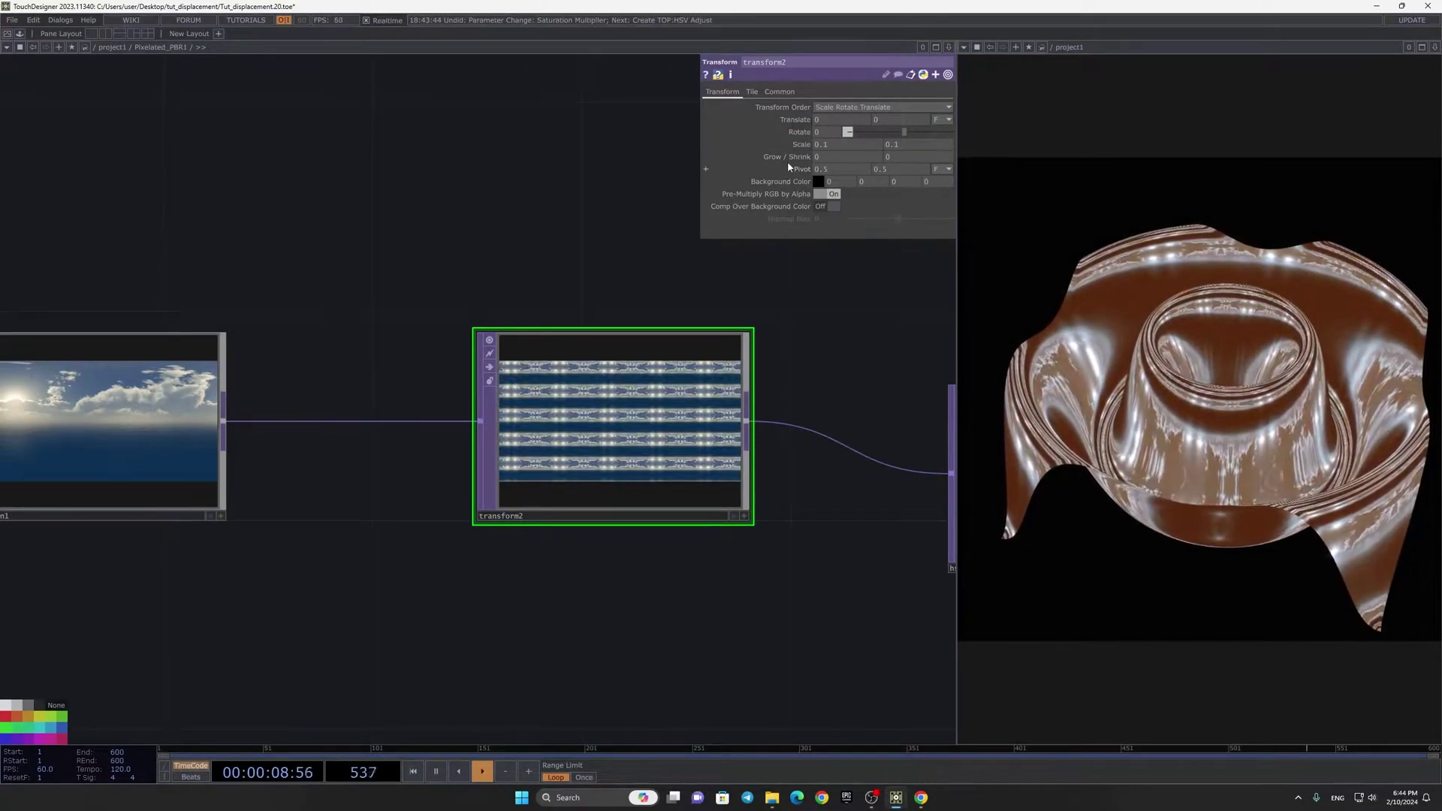
Step: Turn off the sky node previews and set hsvadj1's Hue Offset to 150 and Saturation Multiplier to 0.32
scroll(460, 327, down, 4)
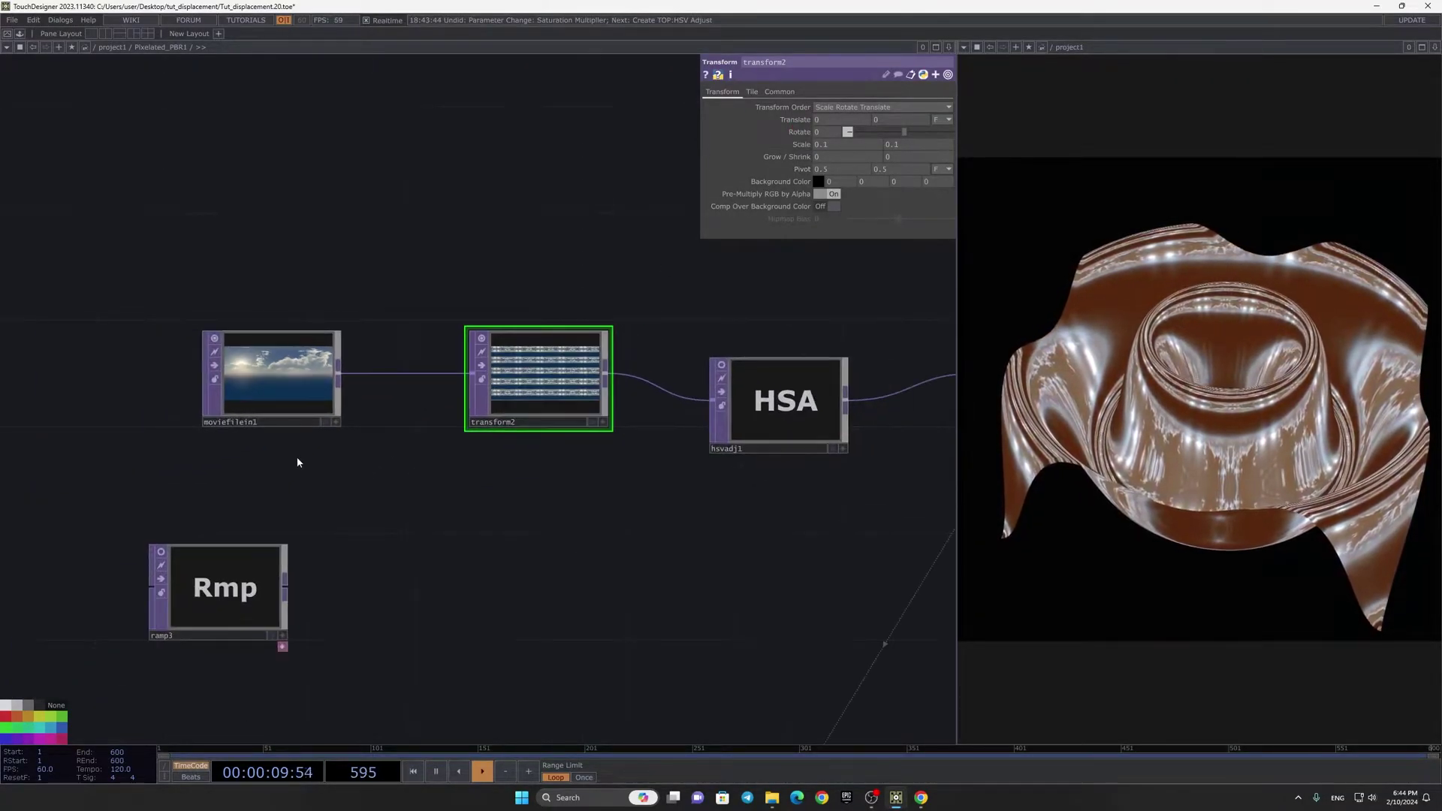
click(481, 340)
click(835, 424)
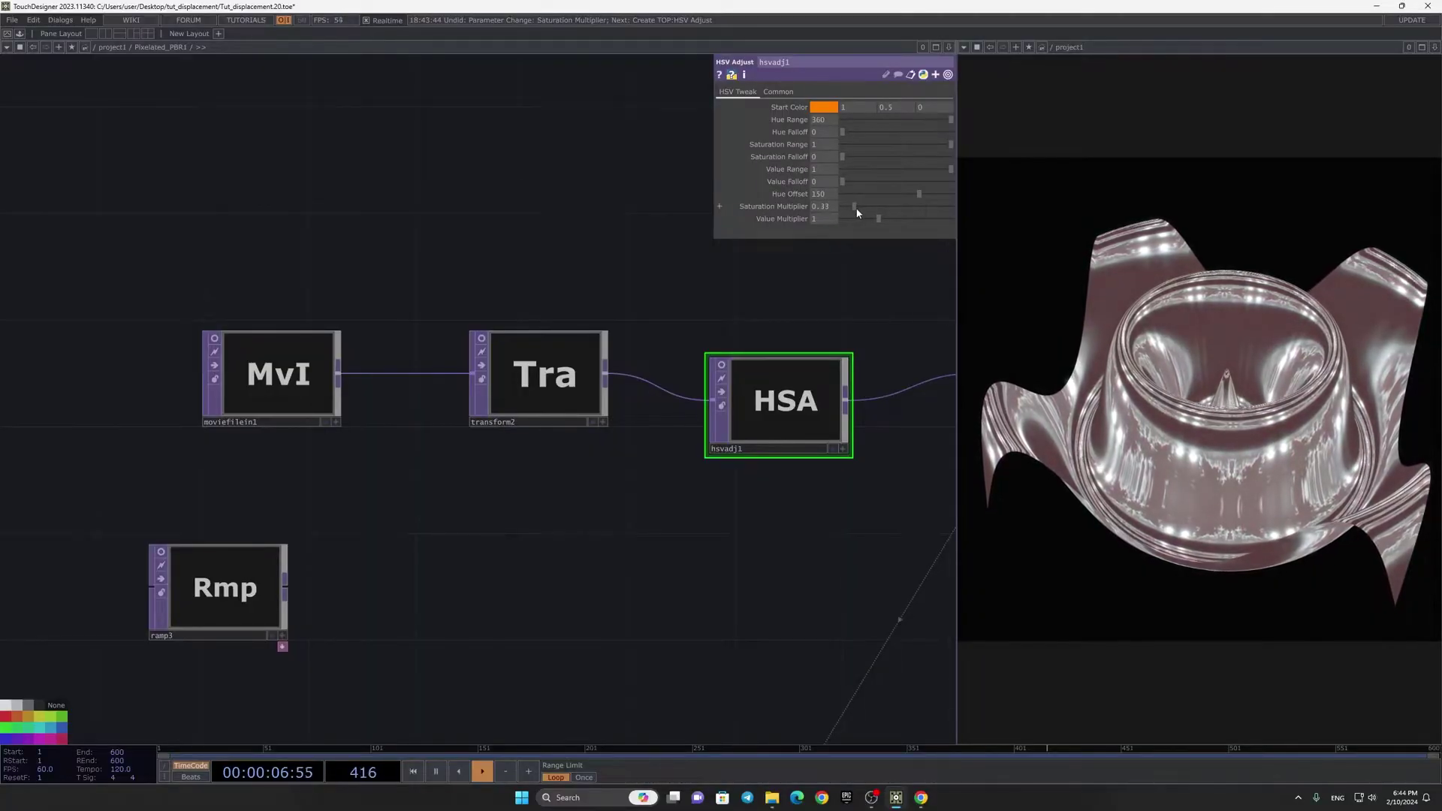
Step: Activate cam1's viewer, move the camera closer to the displaced surface, and deactivate the viewer
scroll(534, 508, down, 5)
scroll(532, 490, up, 7)
scroll(712, 124, down, 6)
scroll(379, 285, up, 4)
scroll(137, 349, up, 3)
scroll(340, 392, up, 3)
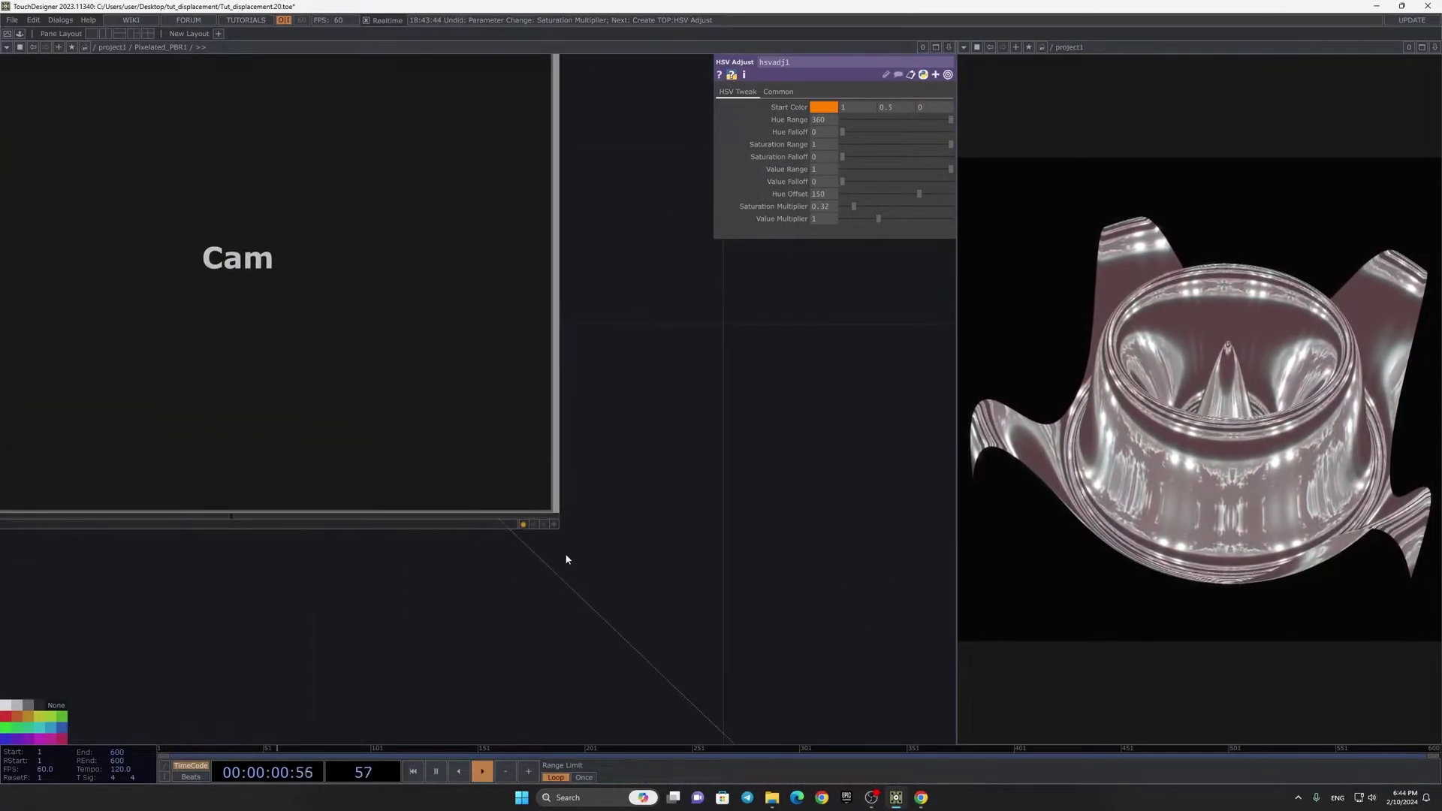
click(553, 525)
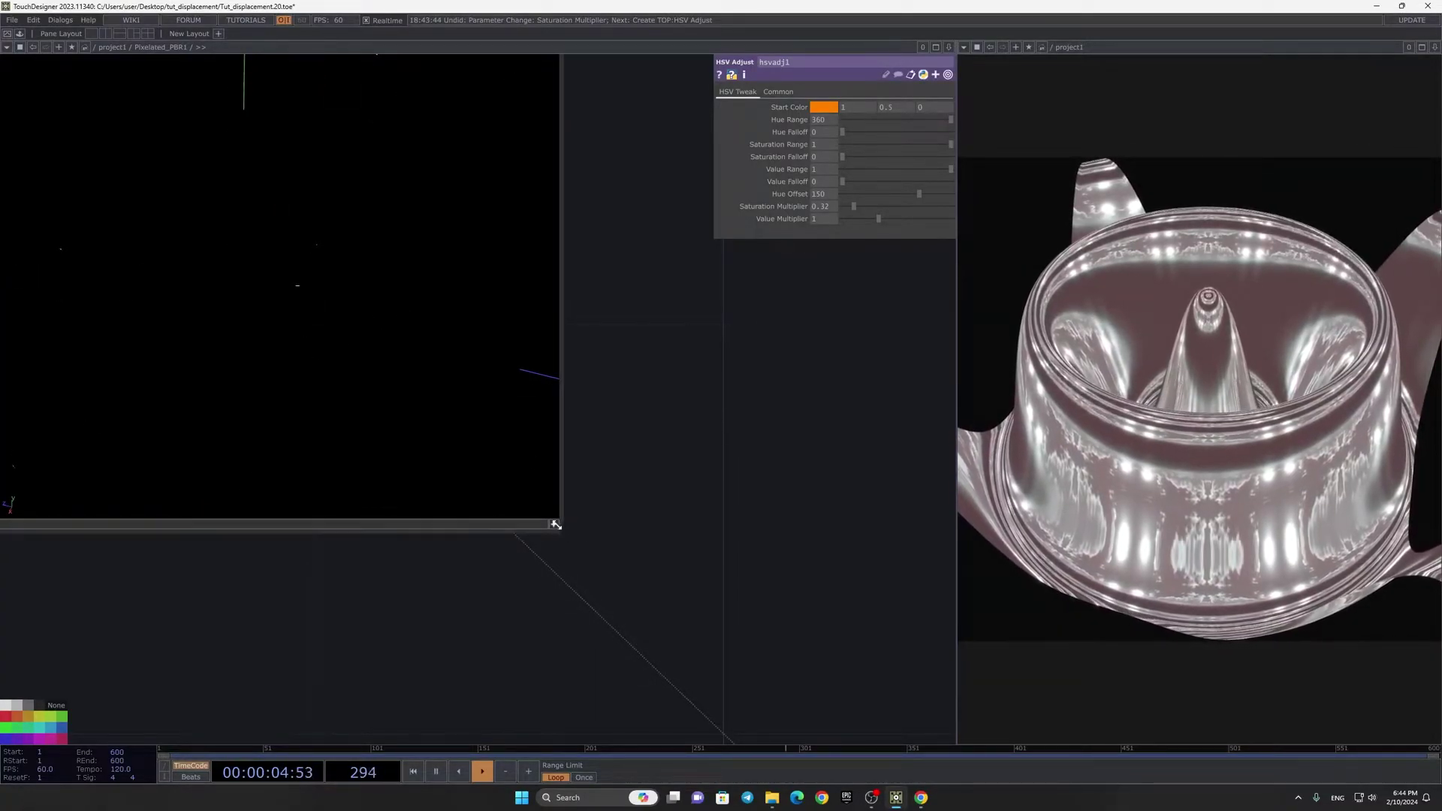
click(553, 525)
Step: Set bloom1's Bloom Intensity to 2
scroll(695, 608, down, 5)
scroll(736, 479, down, 5)
scroll(759, 524, up, 5)
scroll(466, 460, down, 5)
scroll(453, 439, up, 5)
scroll(452, 439, up, 1)
drag(296, 566, 198, 565)
scroll(210, 563, down, 6)
scroll(687, 448, up, 7)
drag(529, 516, 590, 547)
drag(328, 520, 445, 486)
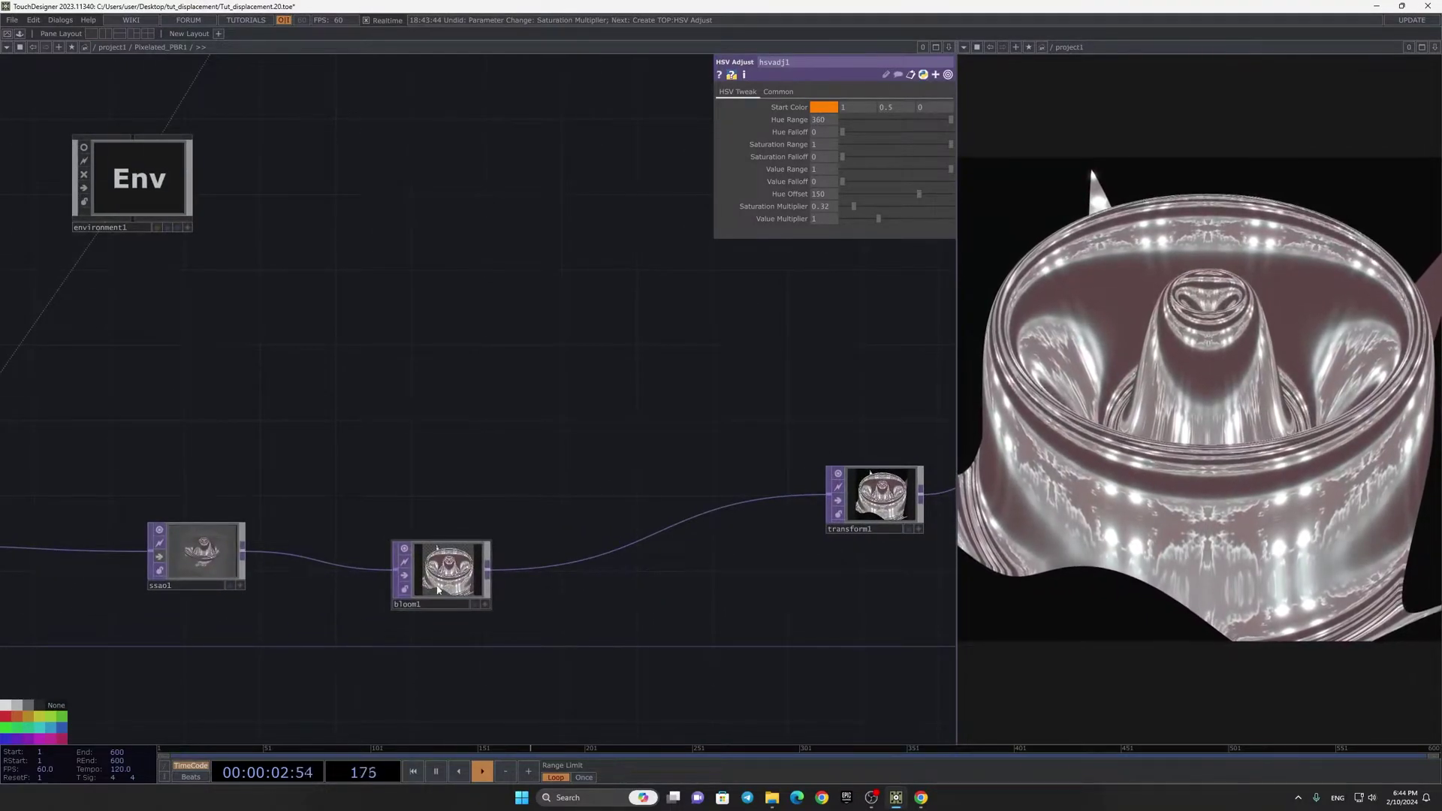
click(439, 594)
drag(889, 155, 969, 151)
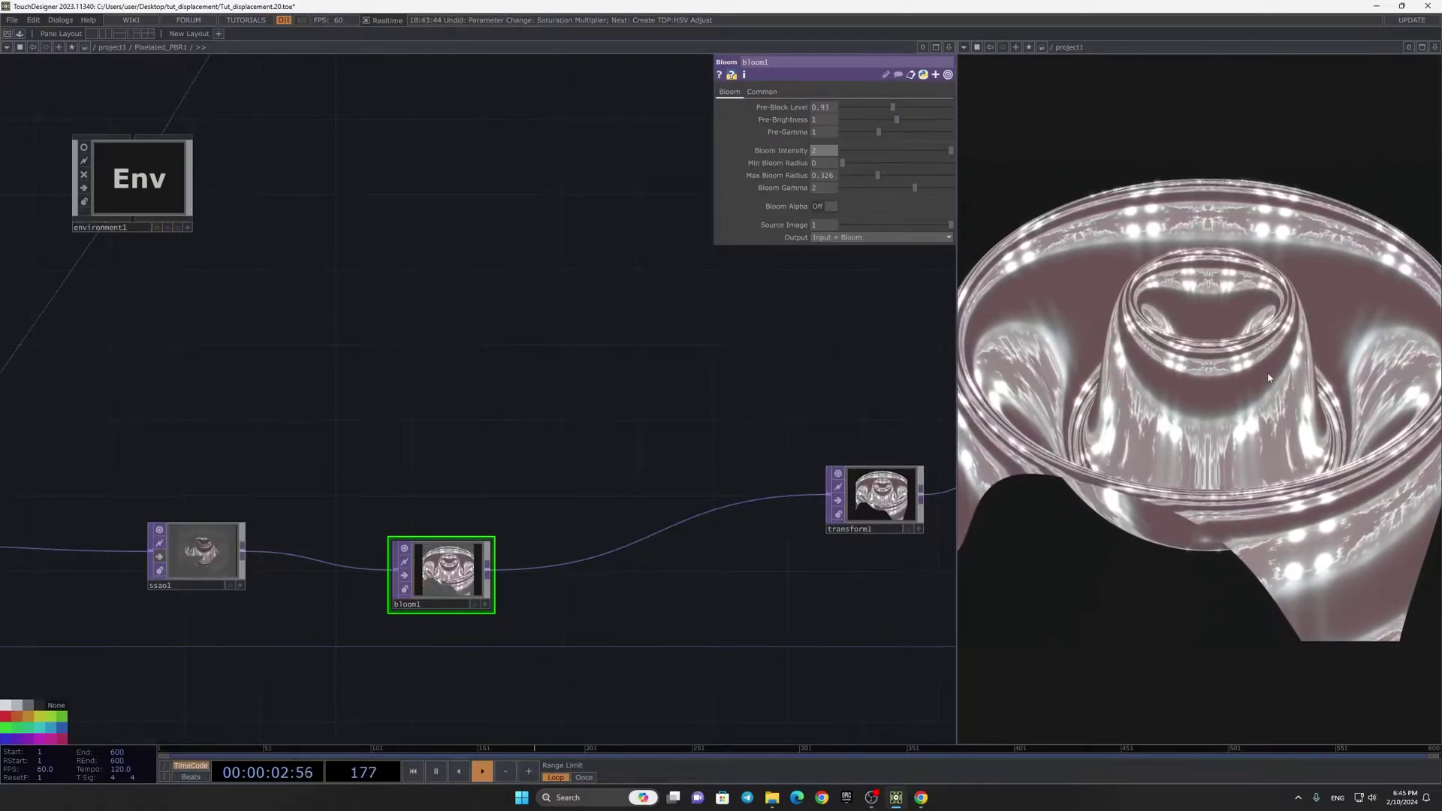
Step: Move ramp5 away from level3 to make room for another node between them
scroll(772, 451, down, 8)
scroll(579, 471, up, 8)
drag(470, 575, 753, 507)
scroll(753, 507, down, 3)
right_drag(457, 532, 578, 443)
drag(570, 434, 315, 448)
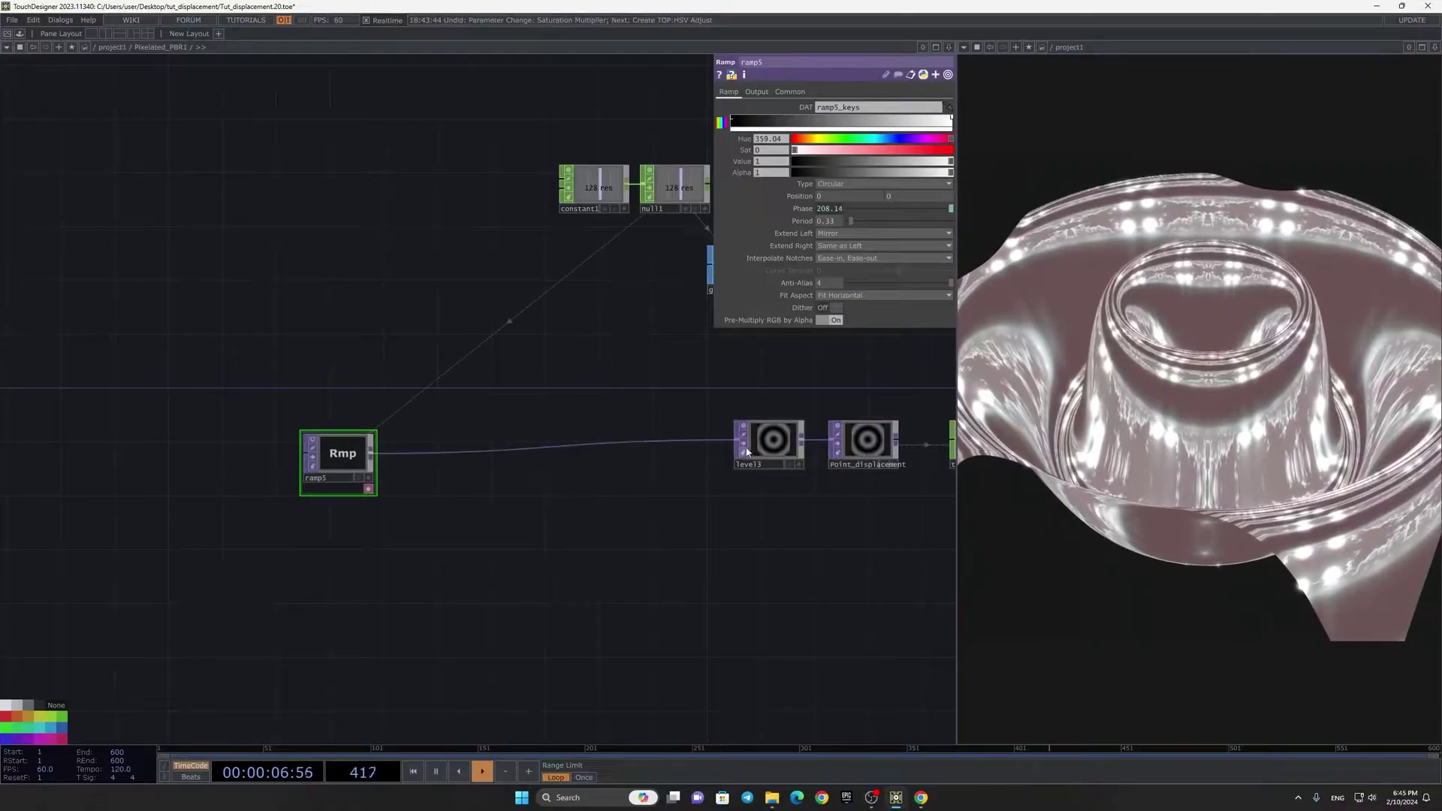
Step: Insert a Noise TOP between ramp5 and level3
right_click(601, 447)
click(562, 448)
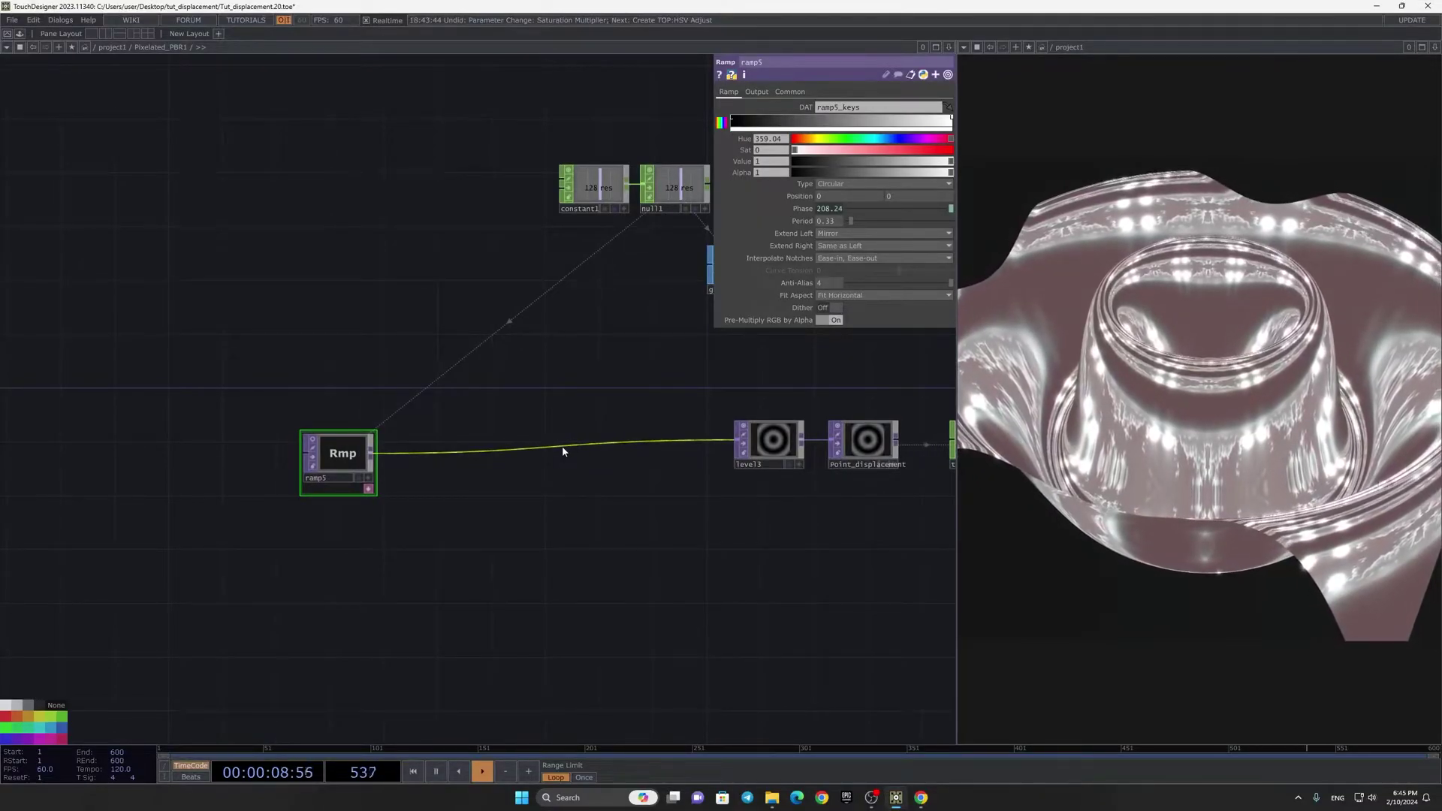
right_click(562, 451)
click(593, 449)
text(no)
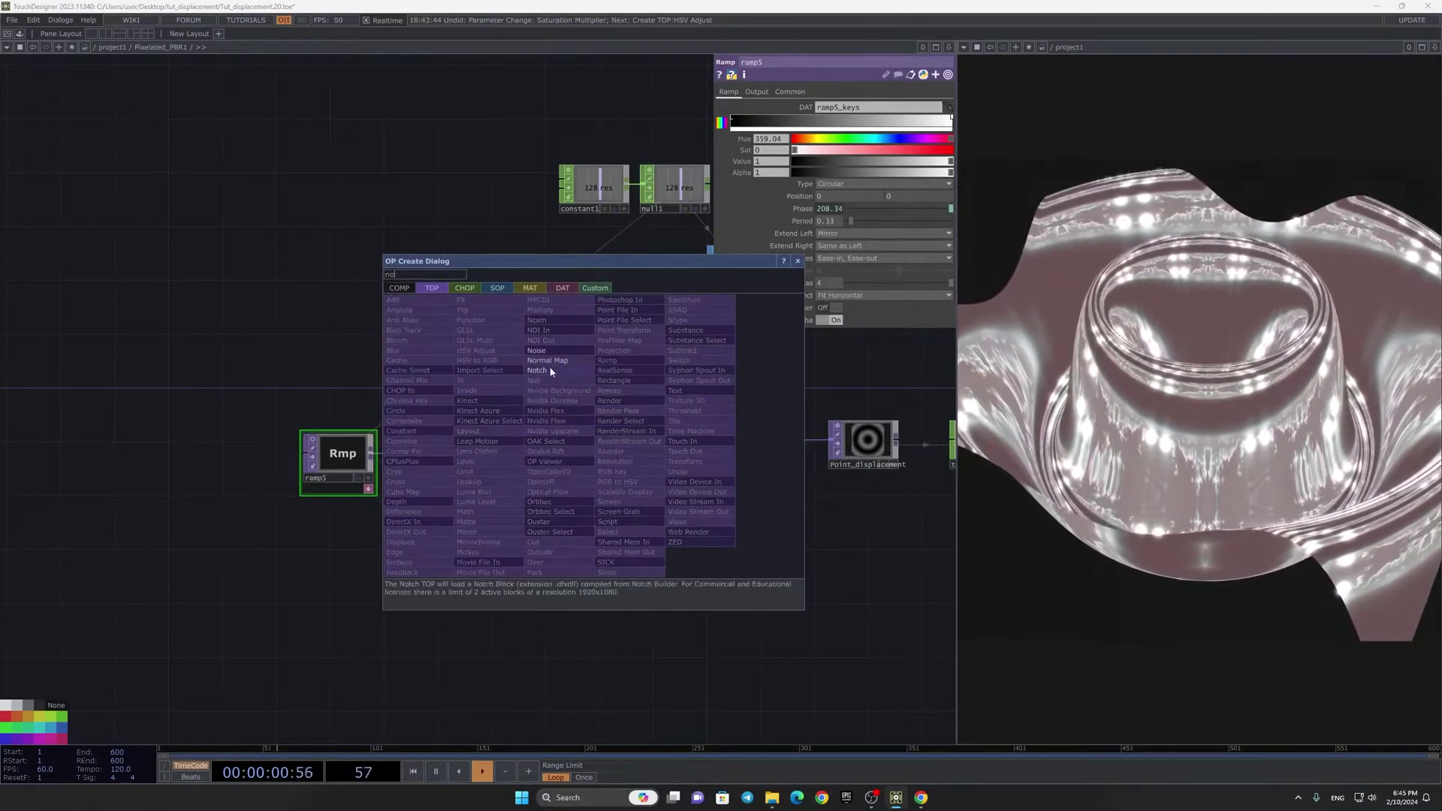
click(536, 350)
click(584, 486)
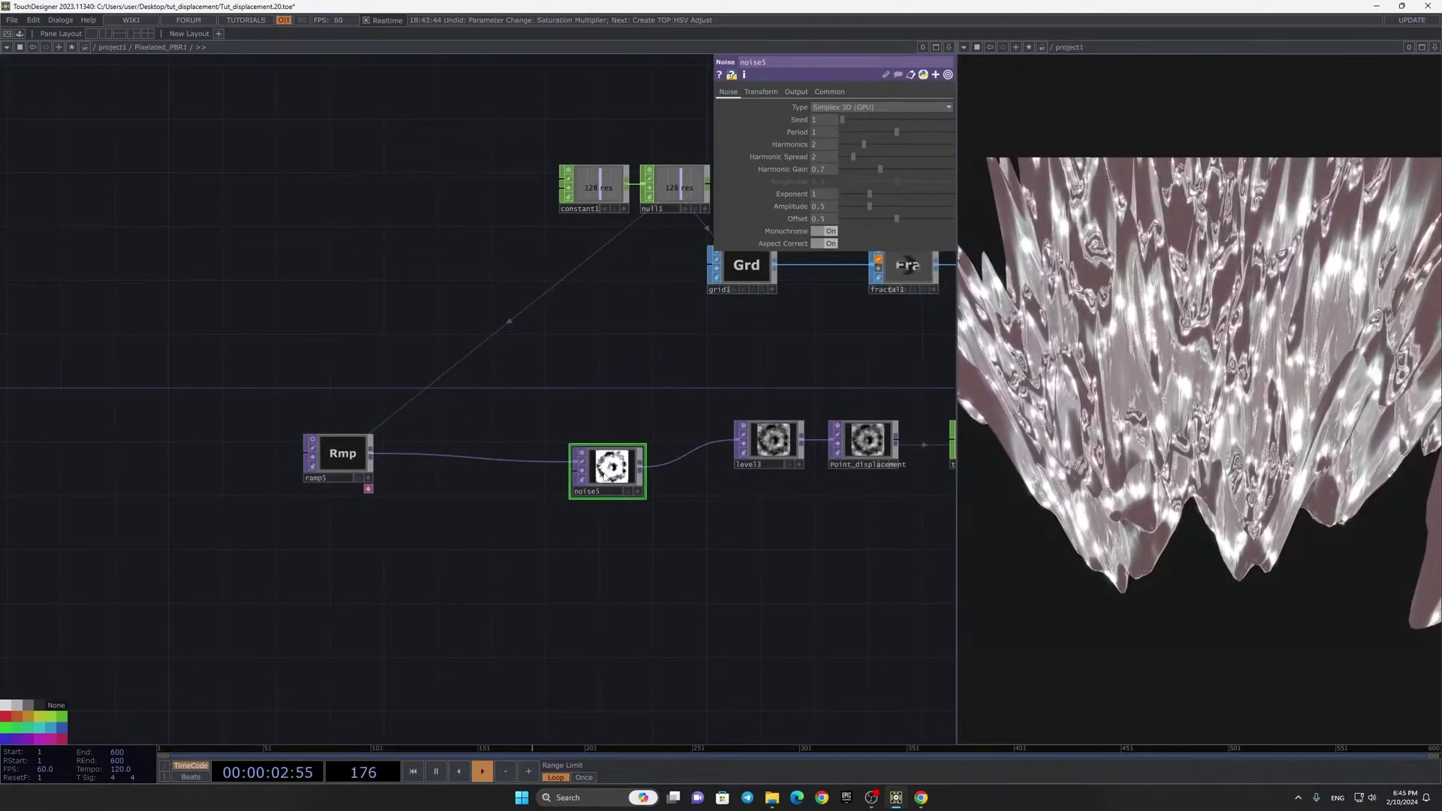
Step: Turn off the previews of Point_displacement, level3 and noise5
click(839, 429)
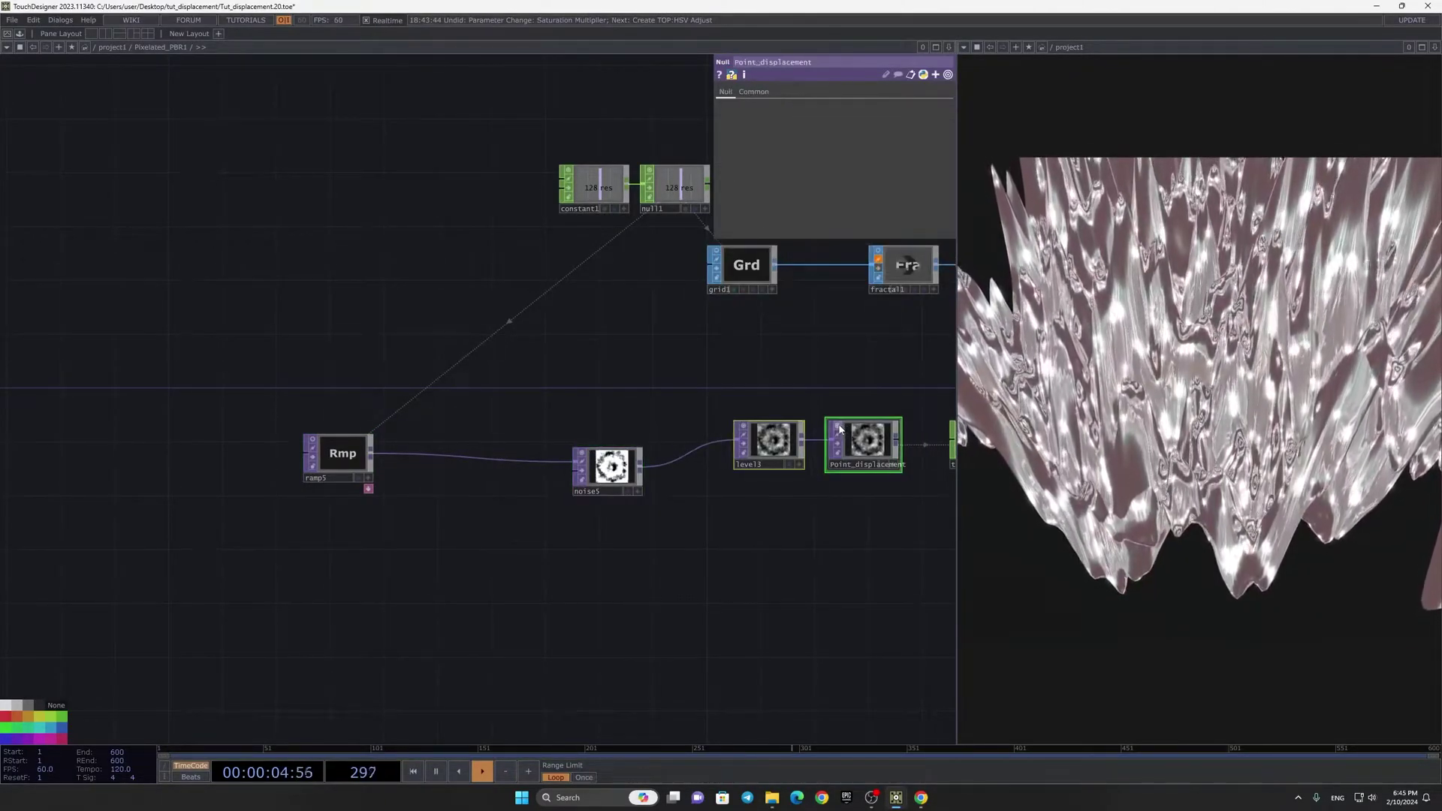
click(838, 426)
click(743, 426)
click(582, 452)
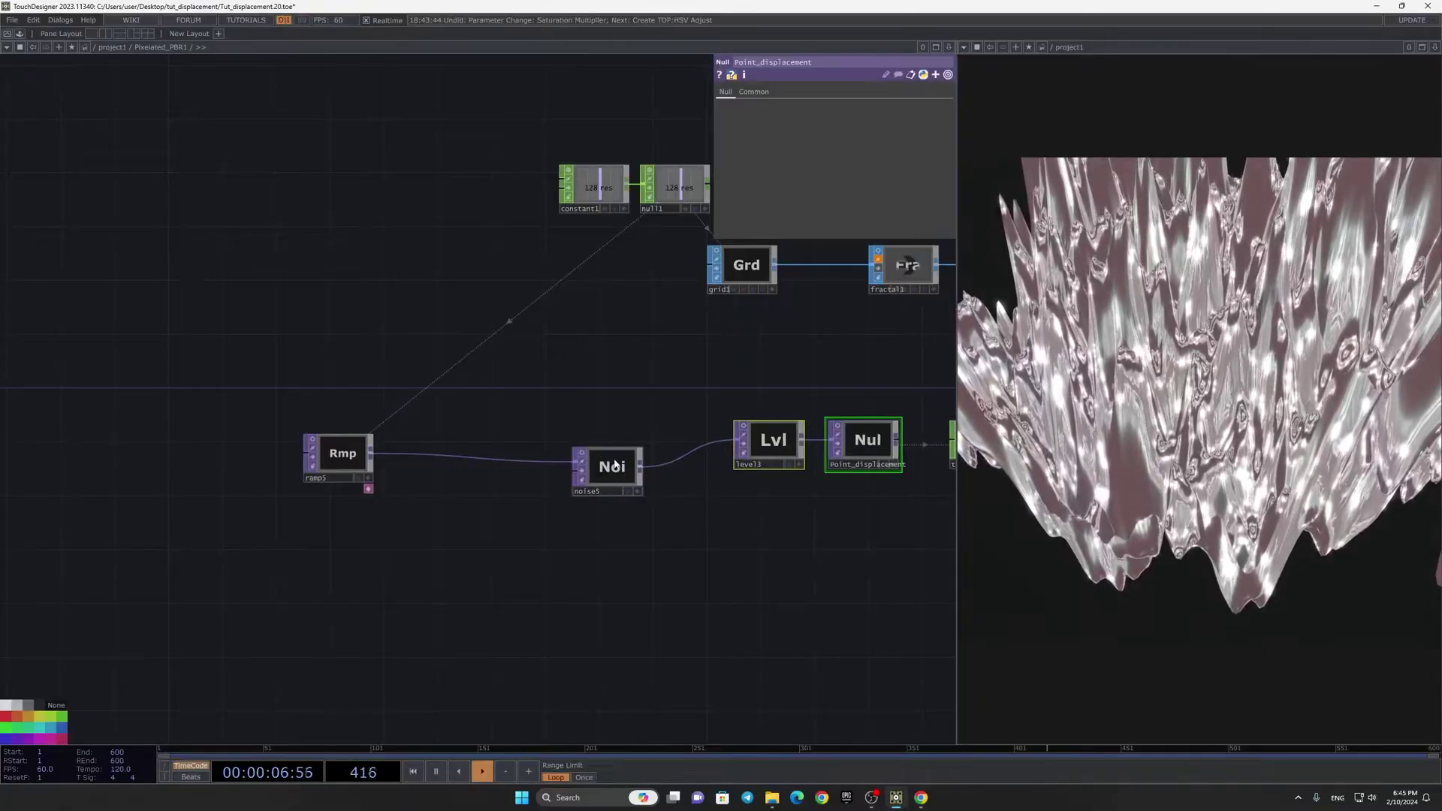
Step: Set noise5's period to 4 and its amplitude to 0.28
click(615, 464)
drag(895, 133, 914, 132)
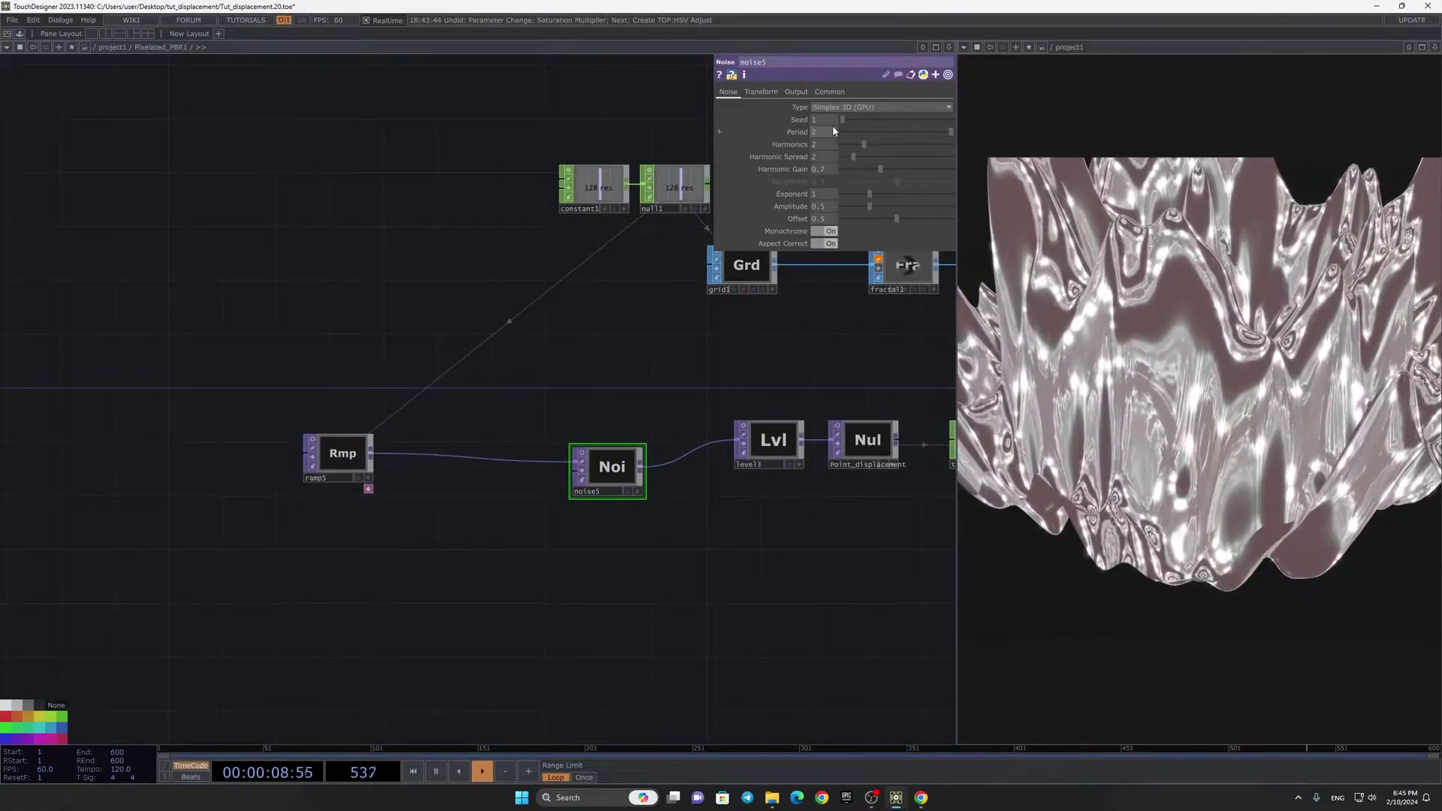
drag(870, 207, 857, 207)
Step: Undo the accidental node resize and orbit cam1 in its viewer to look at the displaced surface from a new angle
drag(775, 283, 385, 573)
scroll(386, 579, down, 5)
scroll(760, 386, up, 3)
key(ctrl+z)
scroll(617, 380, up, 5)
scroll(703, 455, up, 5)
click(766, 462)
mouse_move(634, 293)
mouse_down()
mouse_move(602, 302)
mouse_move(625, 320)
mouse_up()
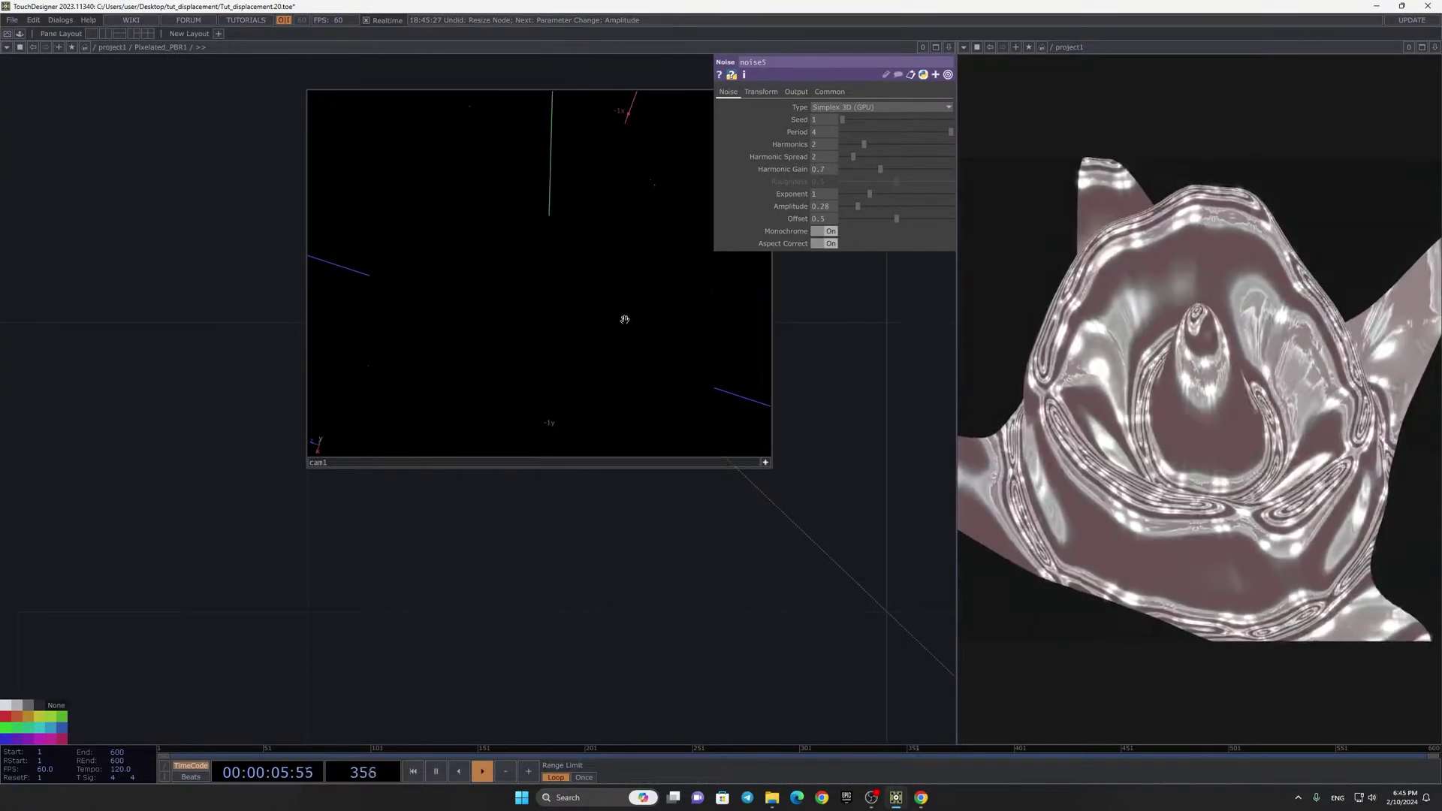
click(765, 461)
scroll(696, 389, down, 6)
scroll(485, 548, up, 3)
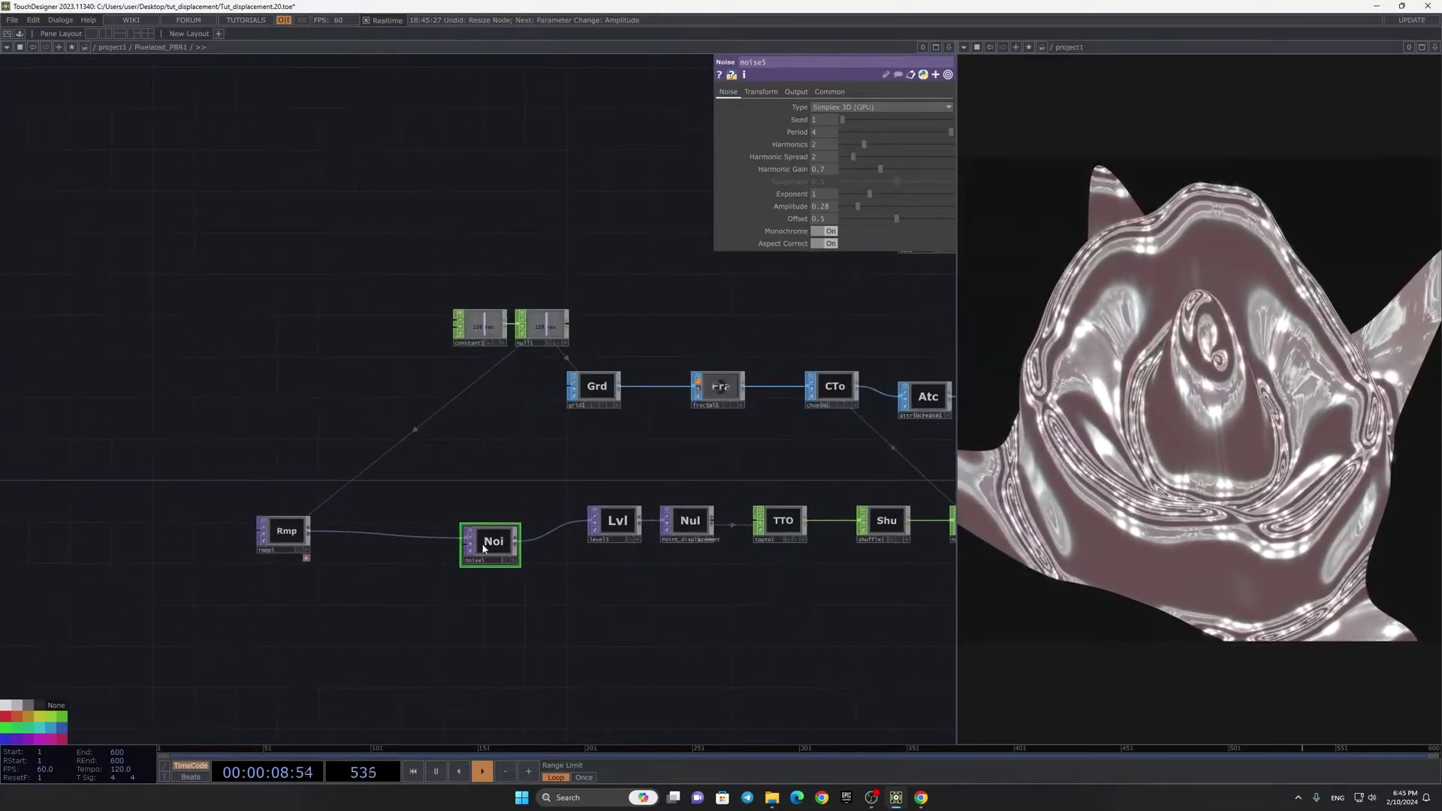
Step: Set noise5's RGB output to Noise and animate its Z translation with a scaled time-in-seconds expression
click(795, 92)
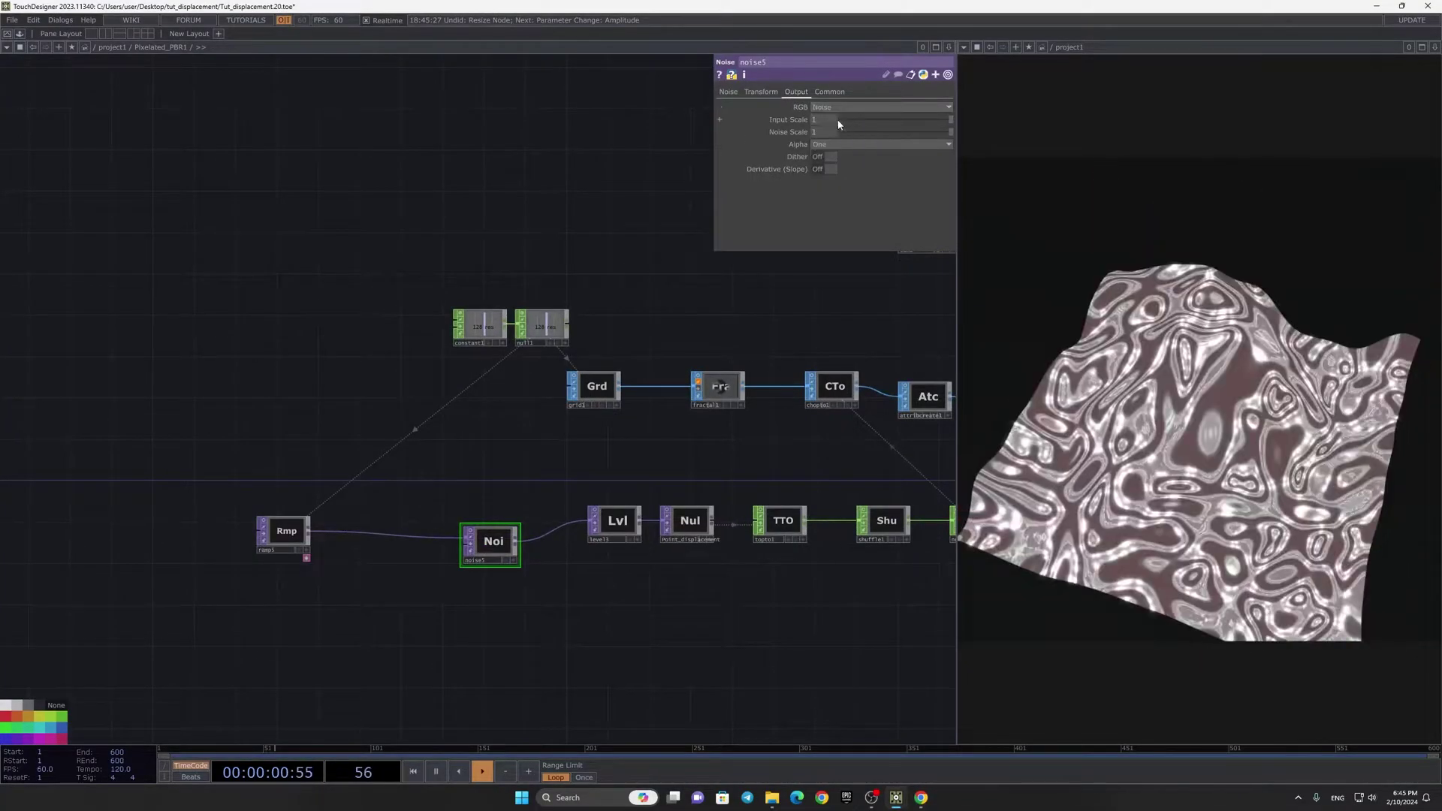
scroll(550, 526, up, 2)
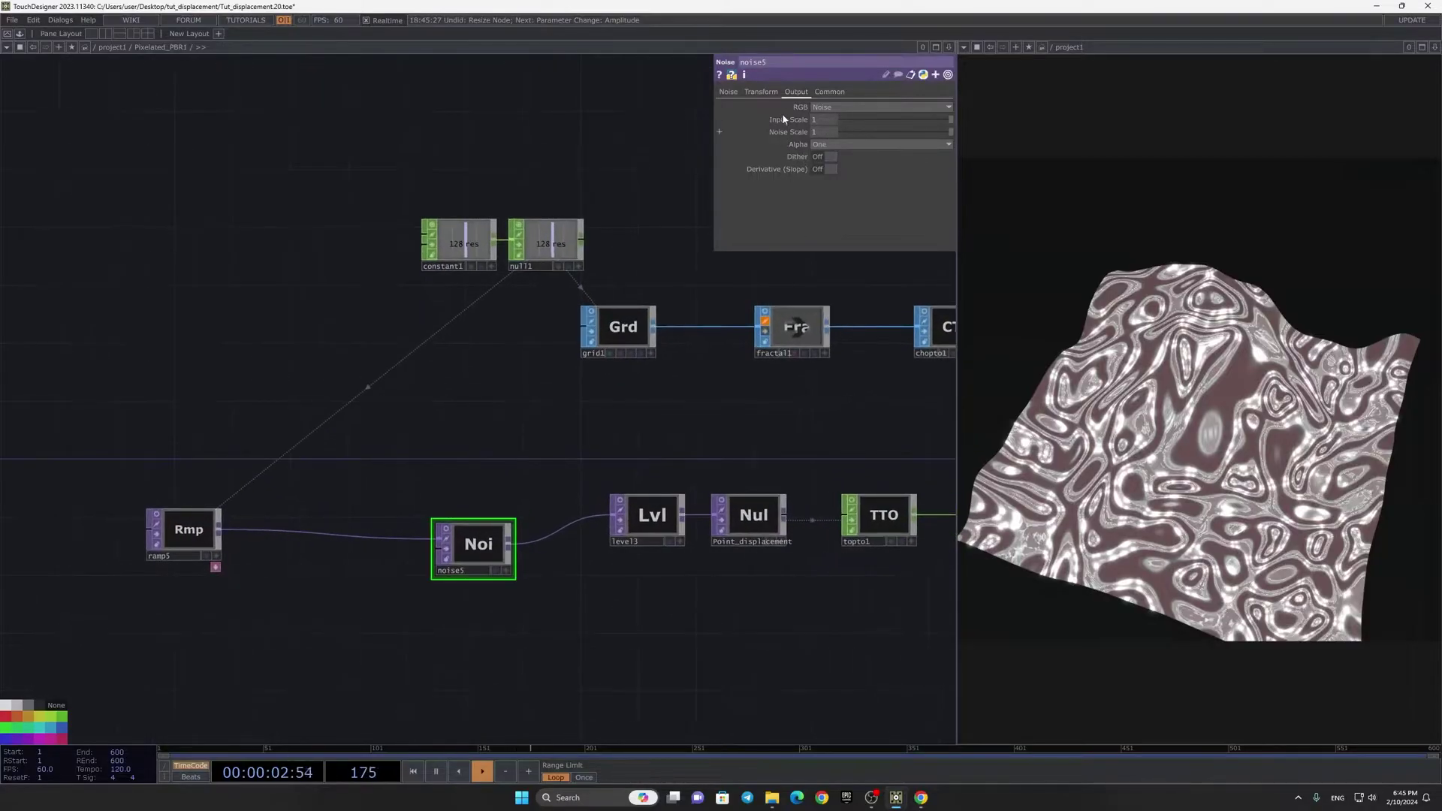
click(761, 92)
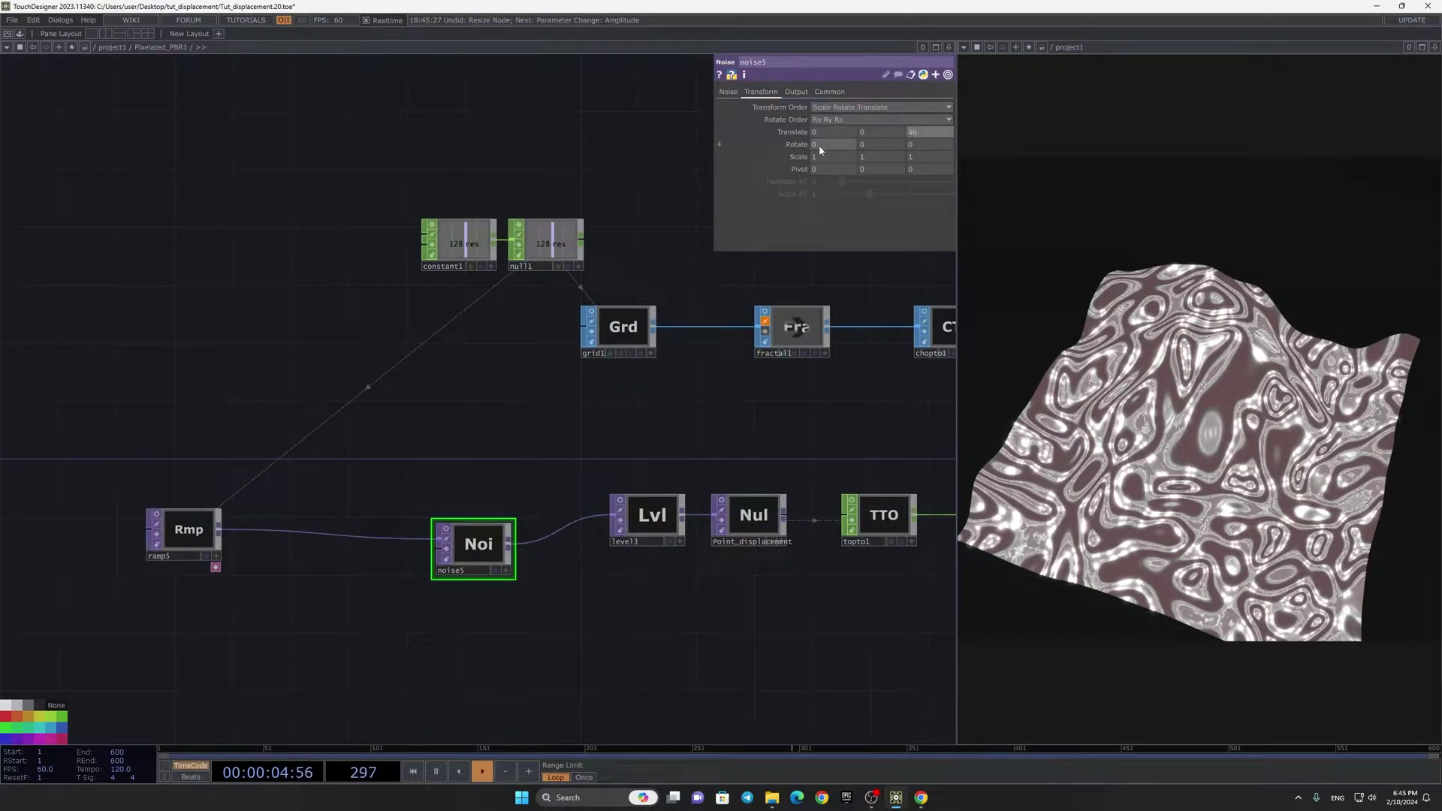
text(nds*0.1)
key(Return)
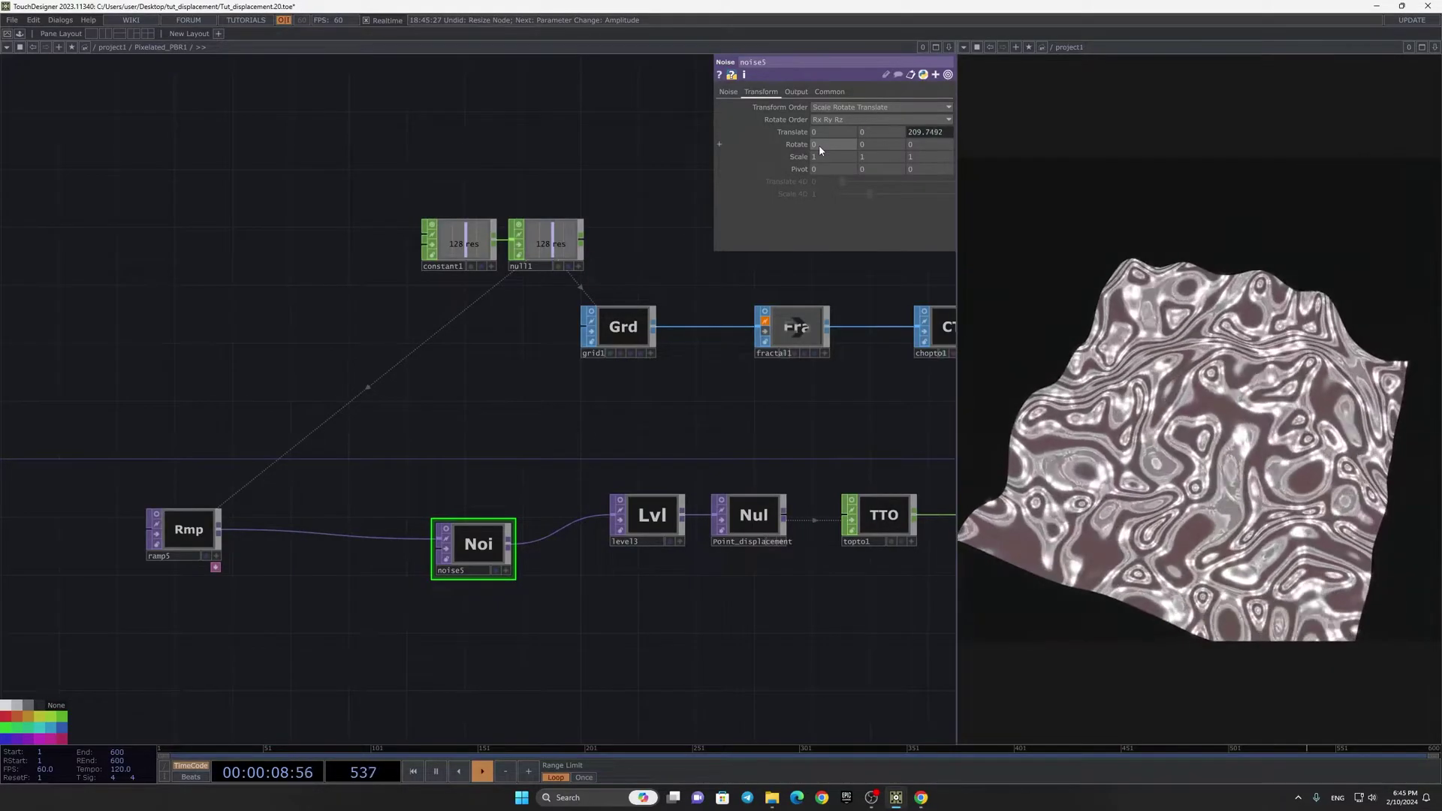
Step: Raise noise5's amplitude to about 0.5 and adjust its period
click(720, 91)
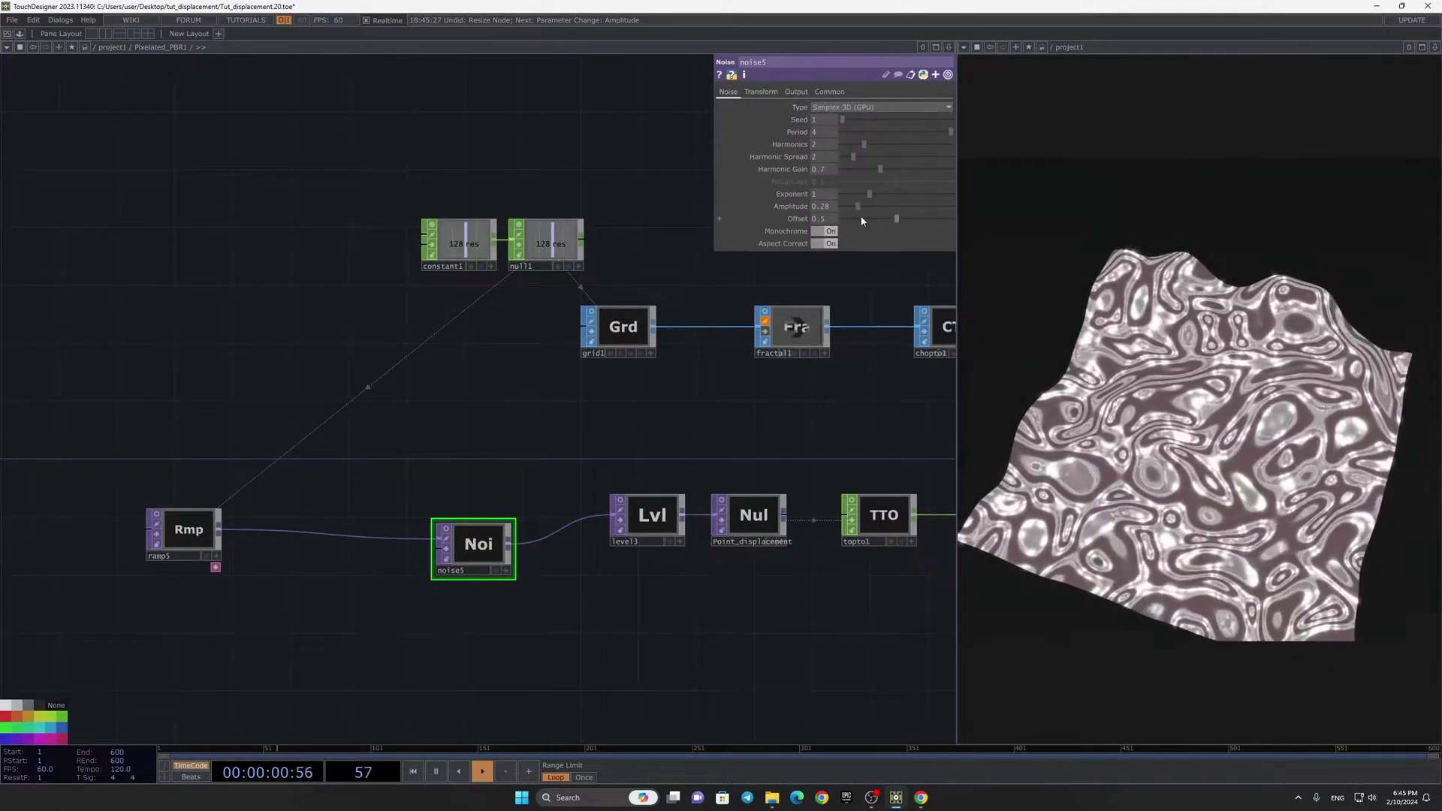
click(872, 207)
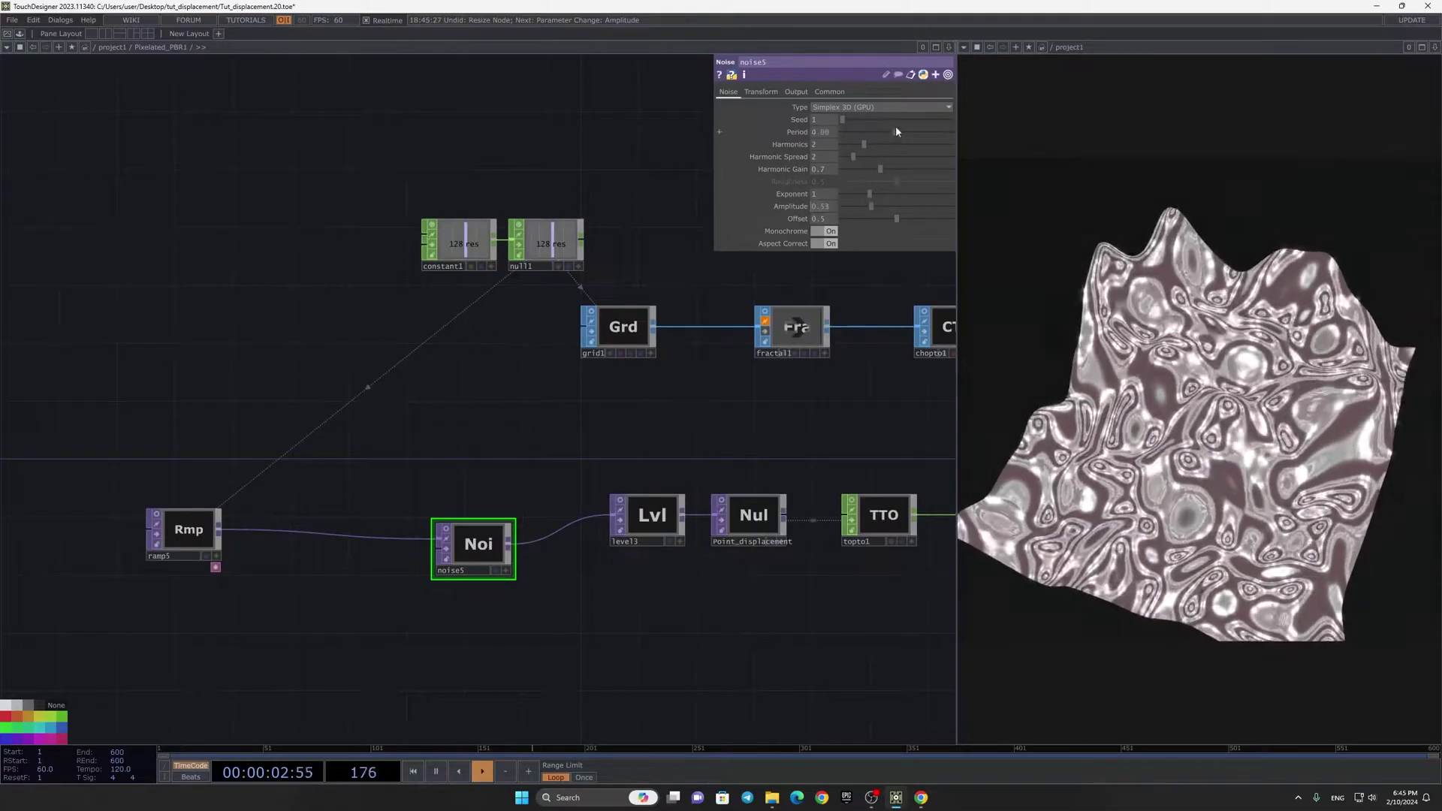
drag(825, 133, 833, 121)
Step: Insert a Noise SOP on the wire between chopto1 and attribcreate1
drag(564, 422, 303, 455)
scroll(652, 380, up, 3)
drag(667, 321, 667, 323)
drag(683, 353, 479, 373)
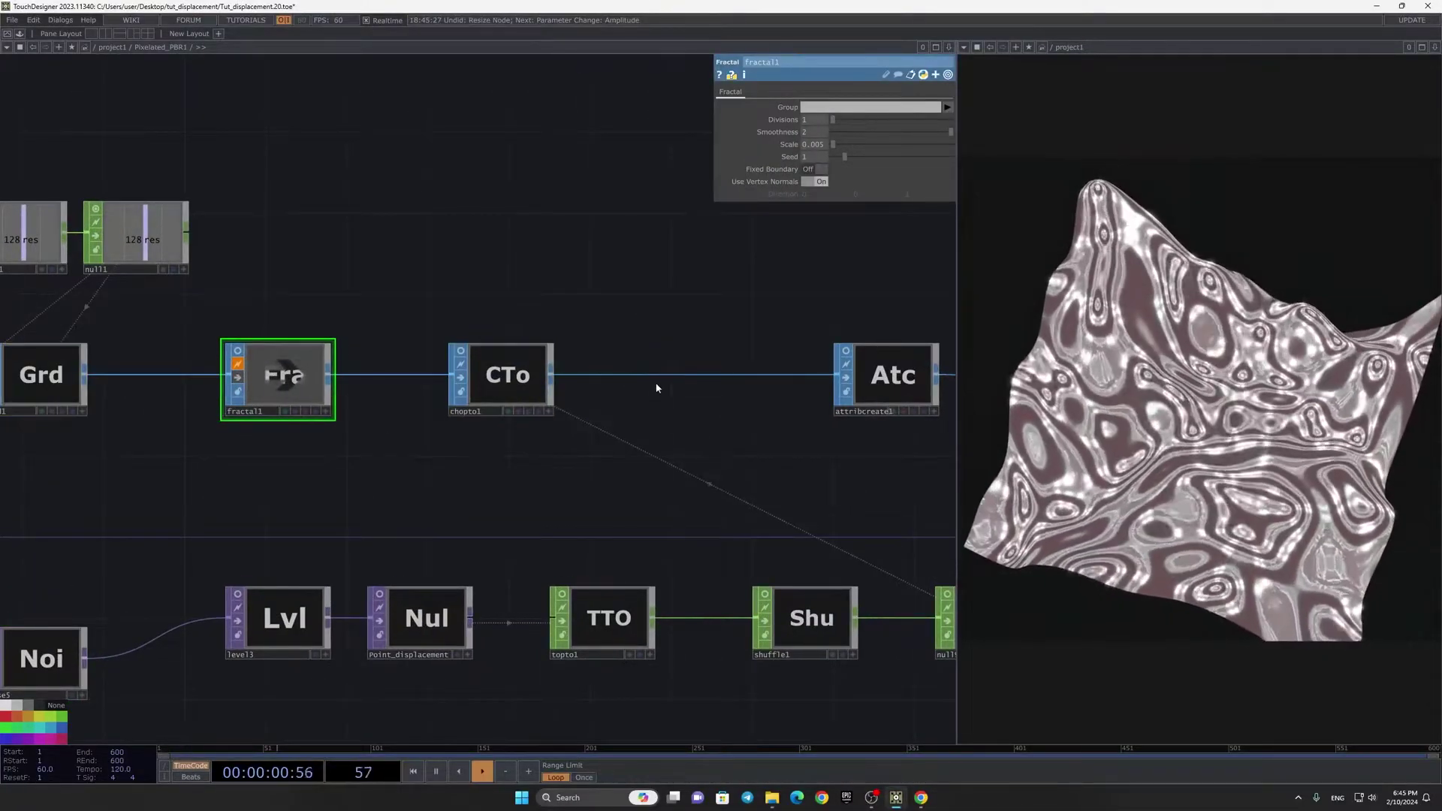
right_click(661, 374)
click(684, 357)
text(n)
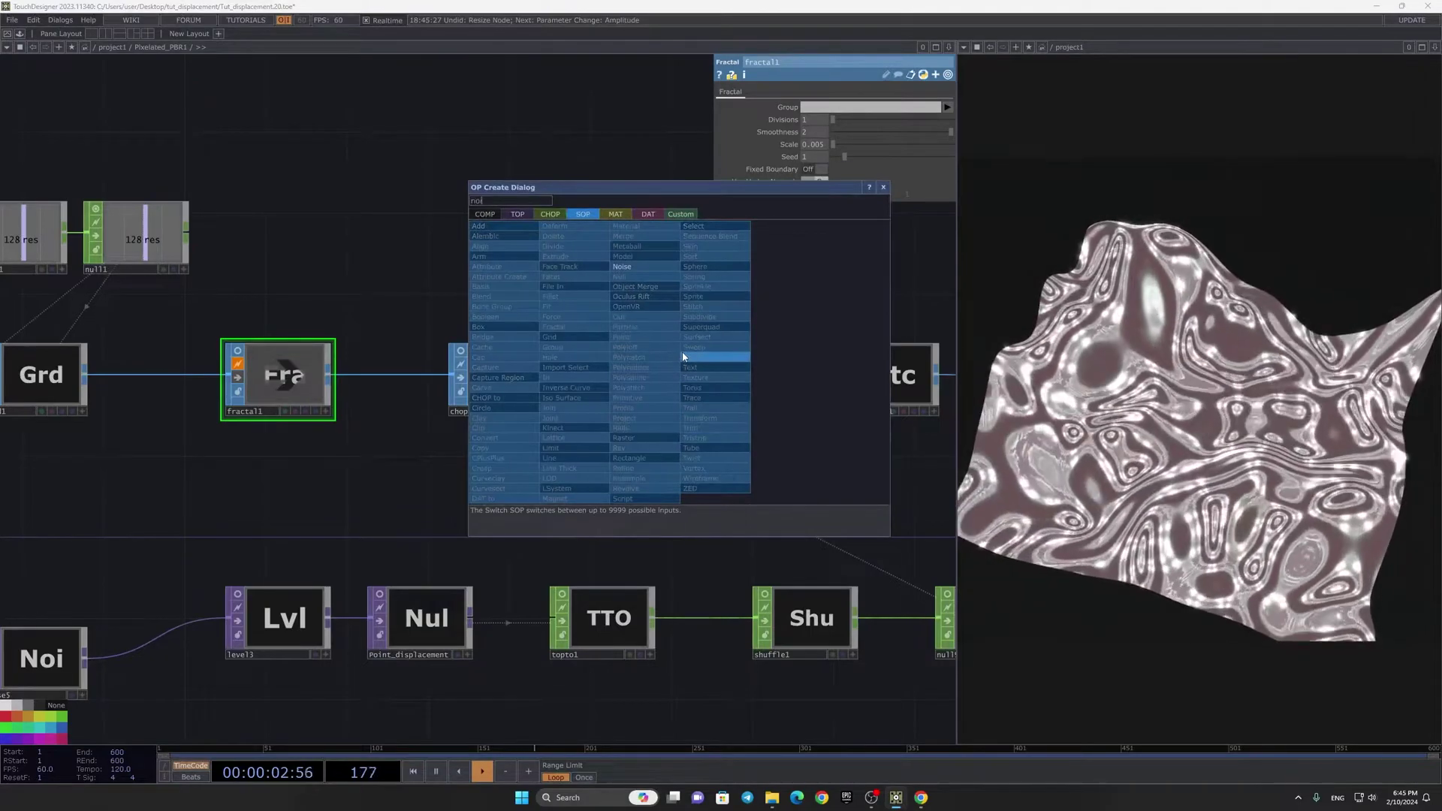
text(oi)
click(633, 268)
click(719, 398)
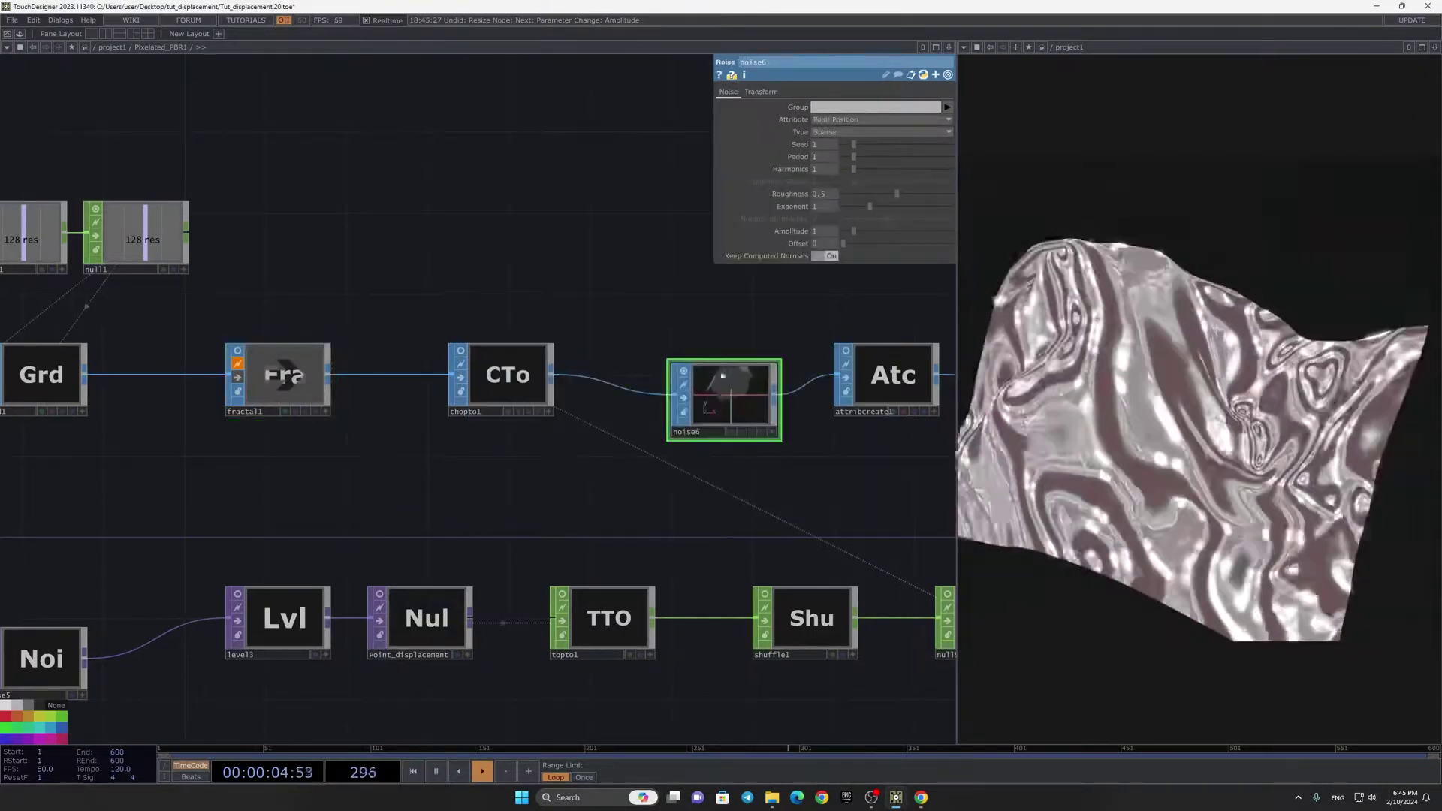
Step: Bypass noise5 and set noise6's period to 2.29 and roughness to 0.255
drag(845, 157, 844, 157)
scroll(843, 322, down, 5)
scroll(480, 492, up, 4)
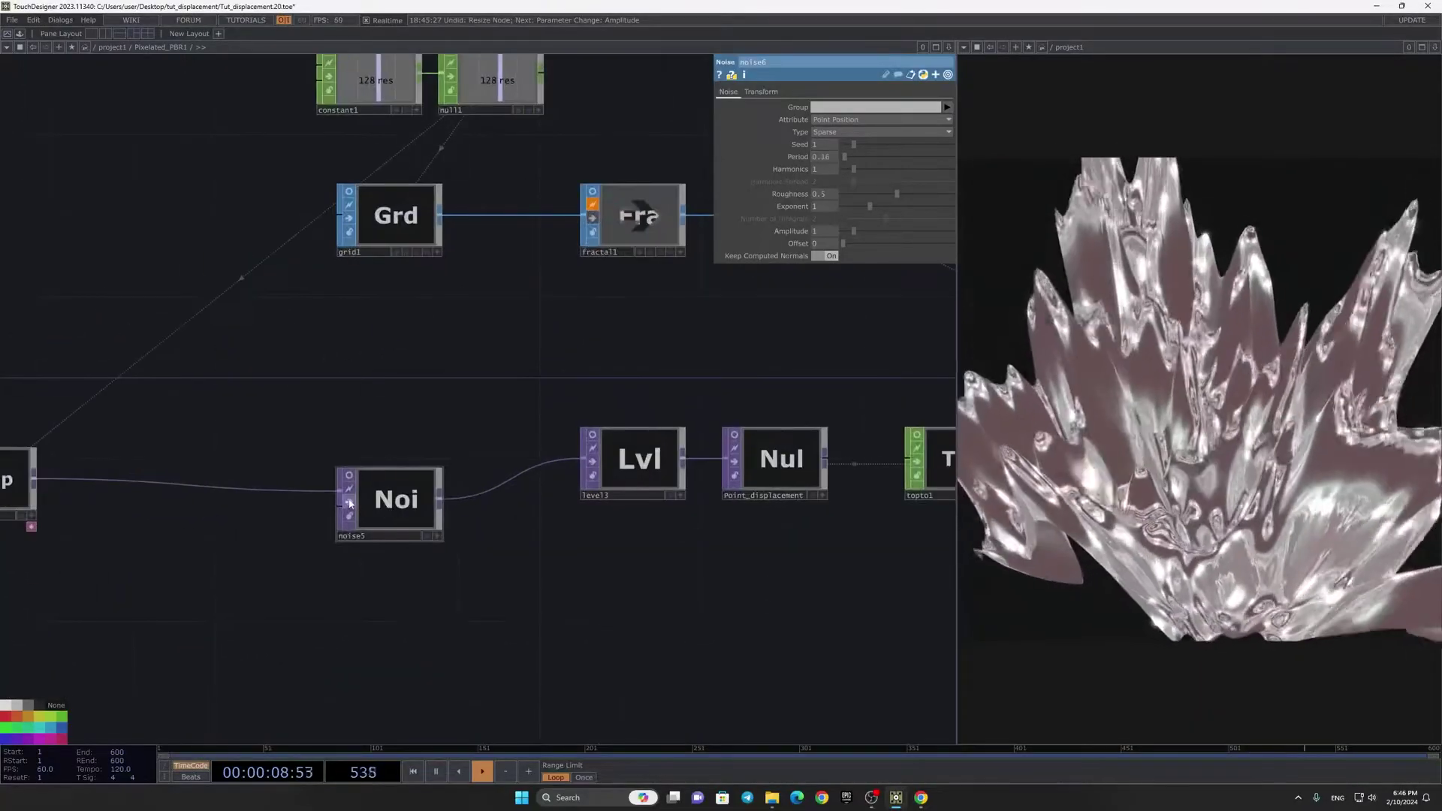
click(349, 503)
scroll(744, 364, down, 1)
drag(744, 365, 619, 397)
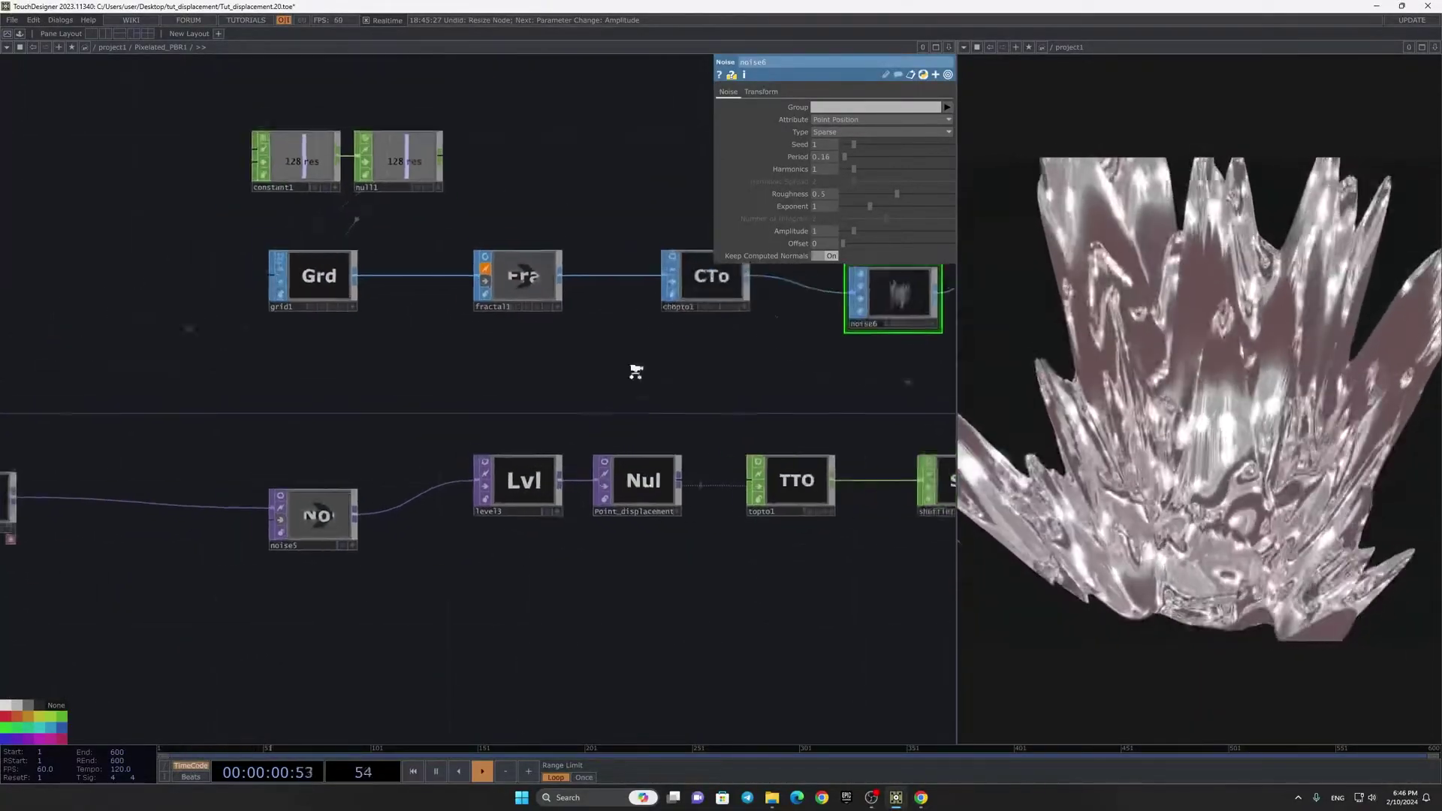
scroll(618, 398, down, 1)
drag(885, 166, 863, 196)
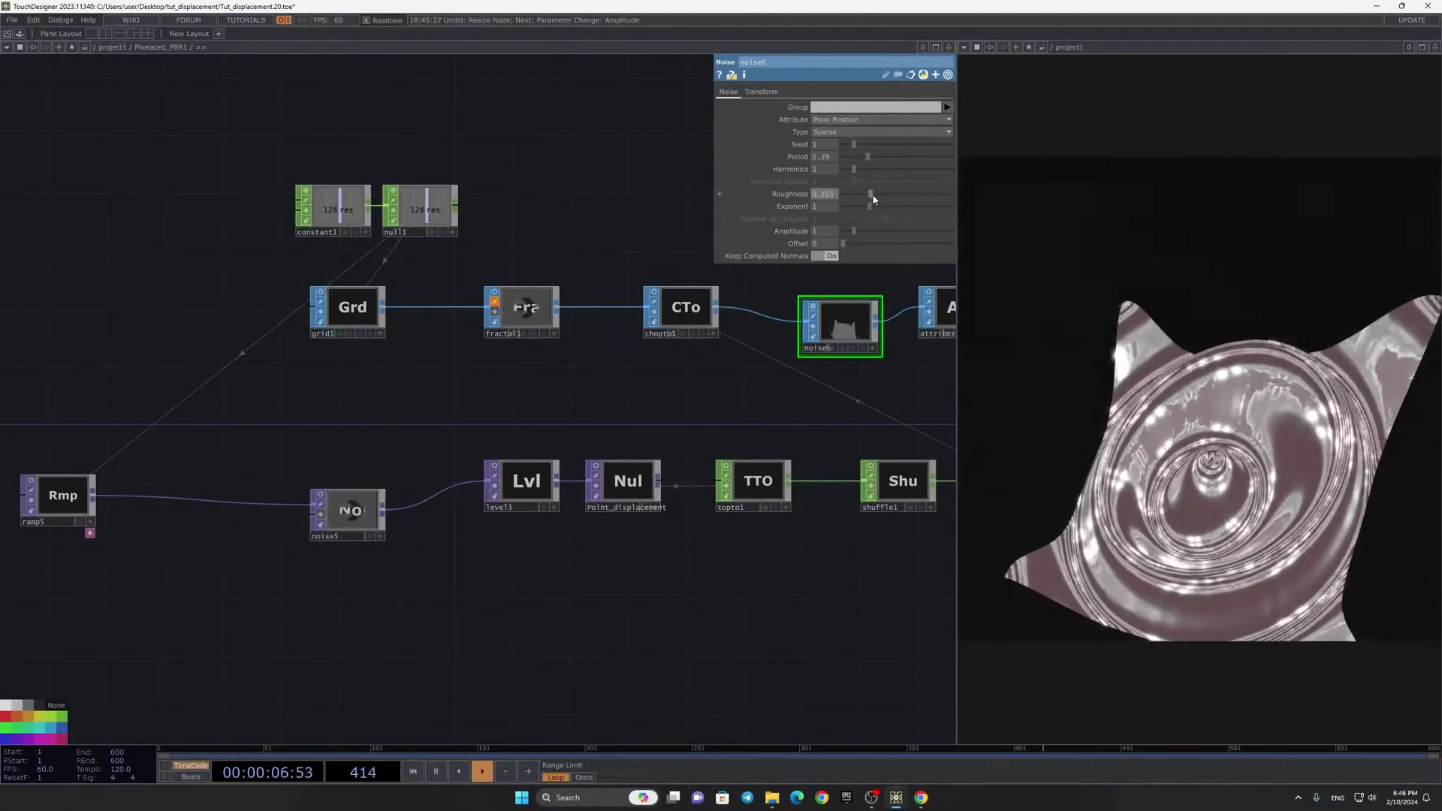
Step: Animate noise6's Z translation with the expression absTime.seconds/10 and set its period to 0.36
click(768, 92)
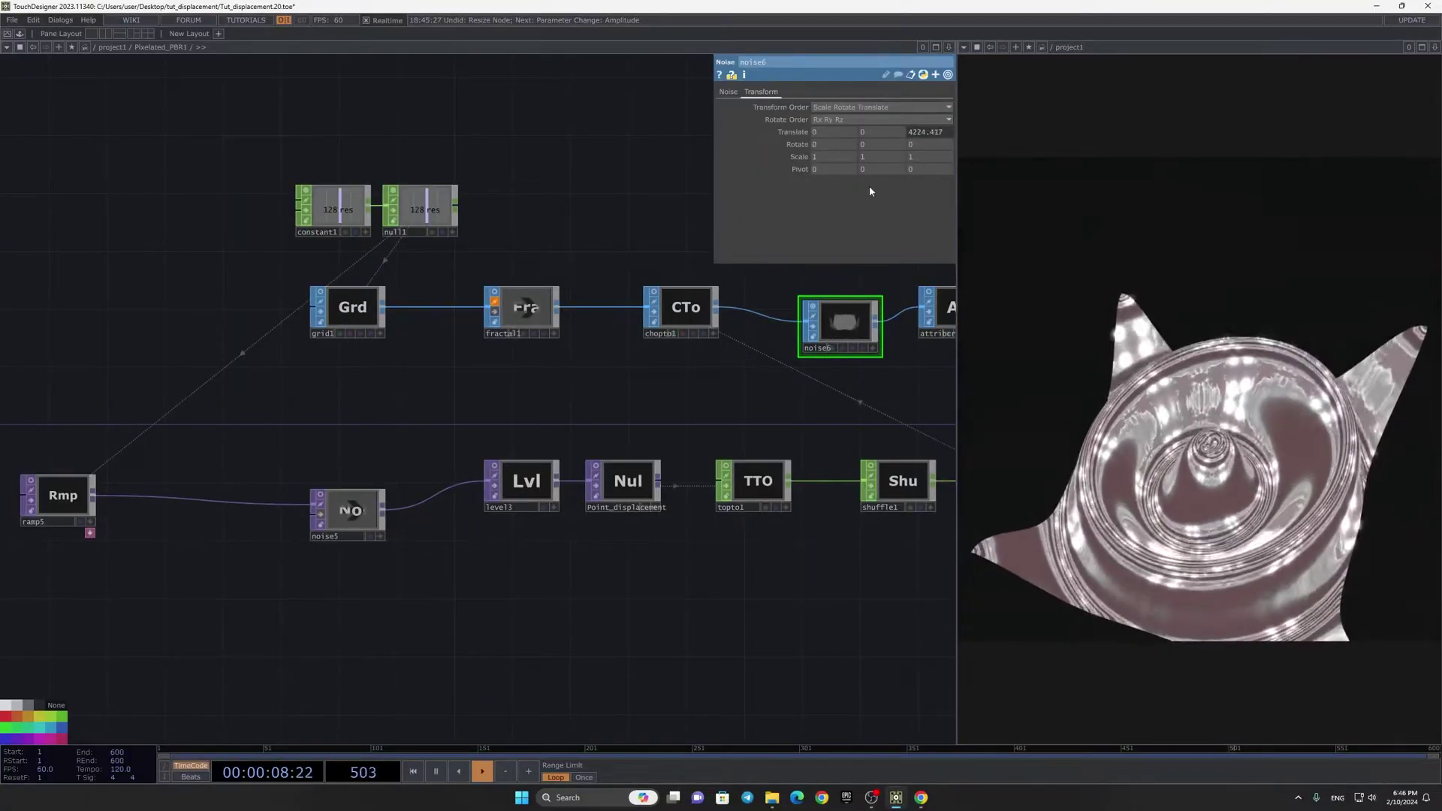
click(921, 133)
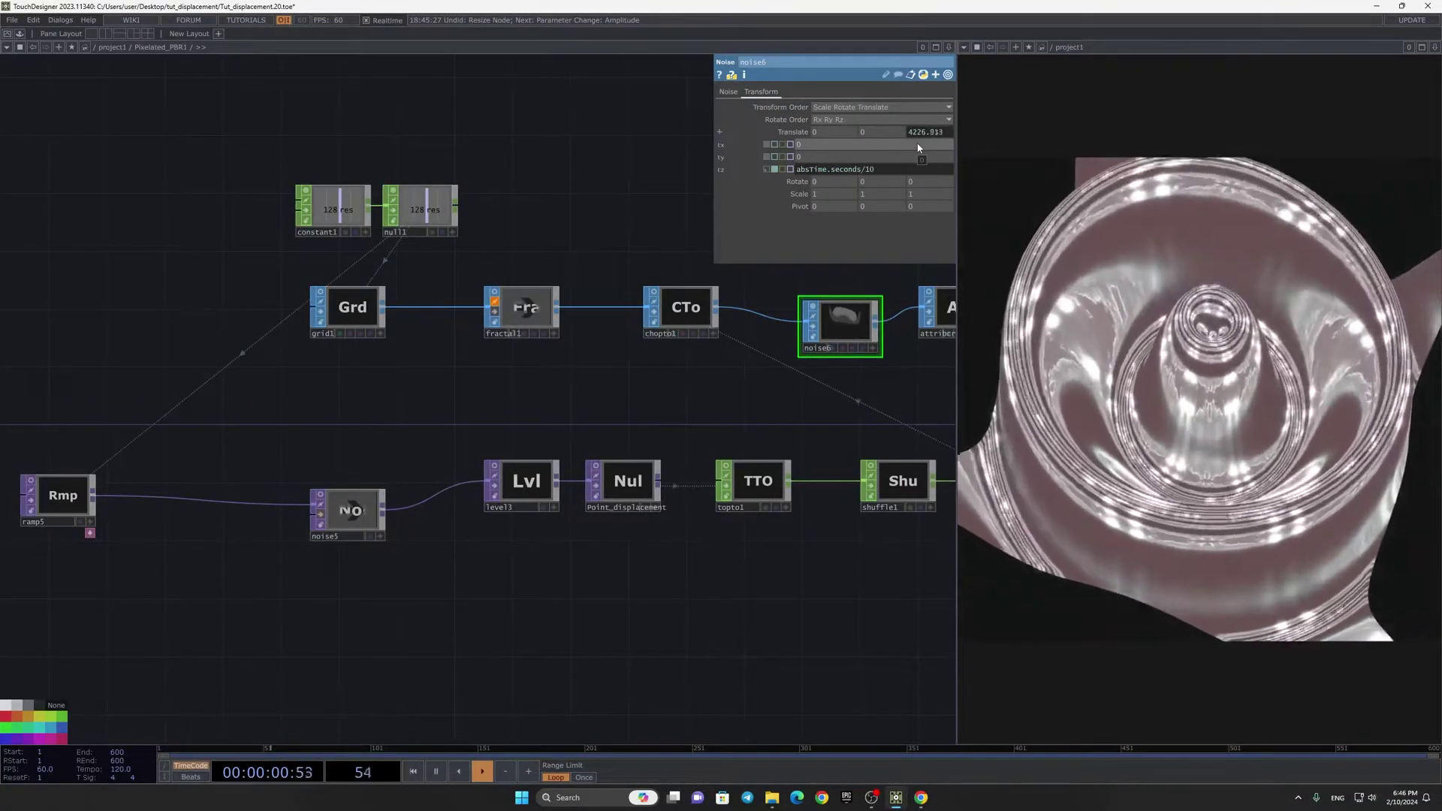
click(728, 91)
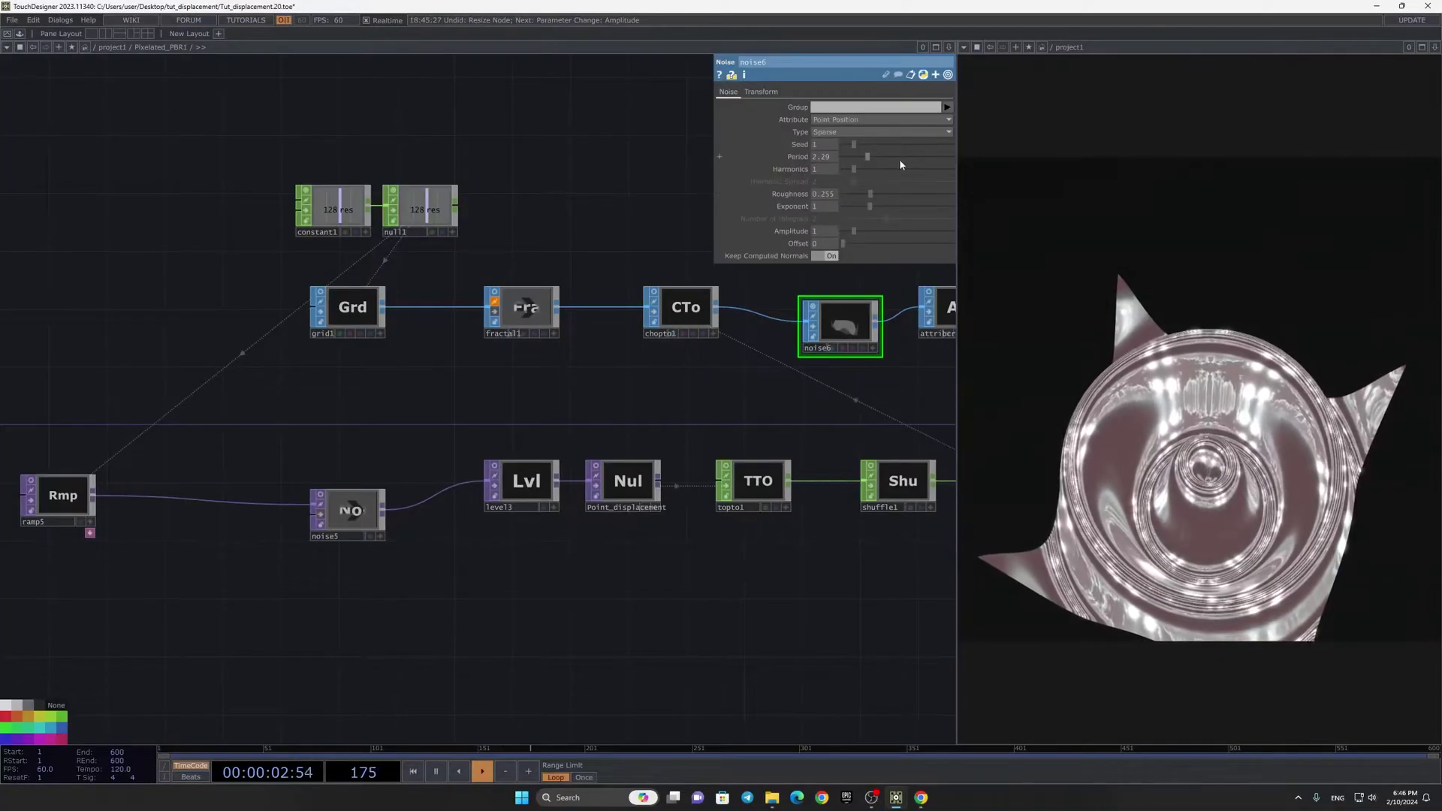
drag(853, 157, 848, 157)
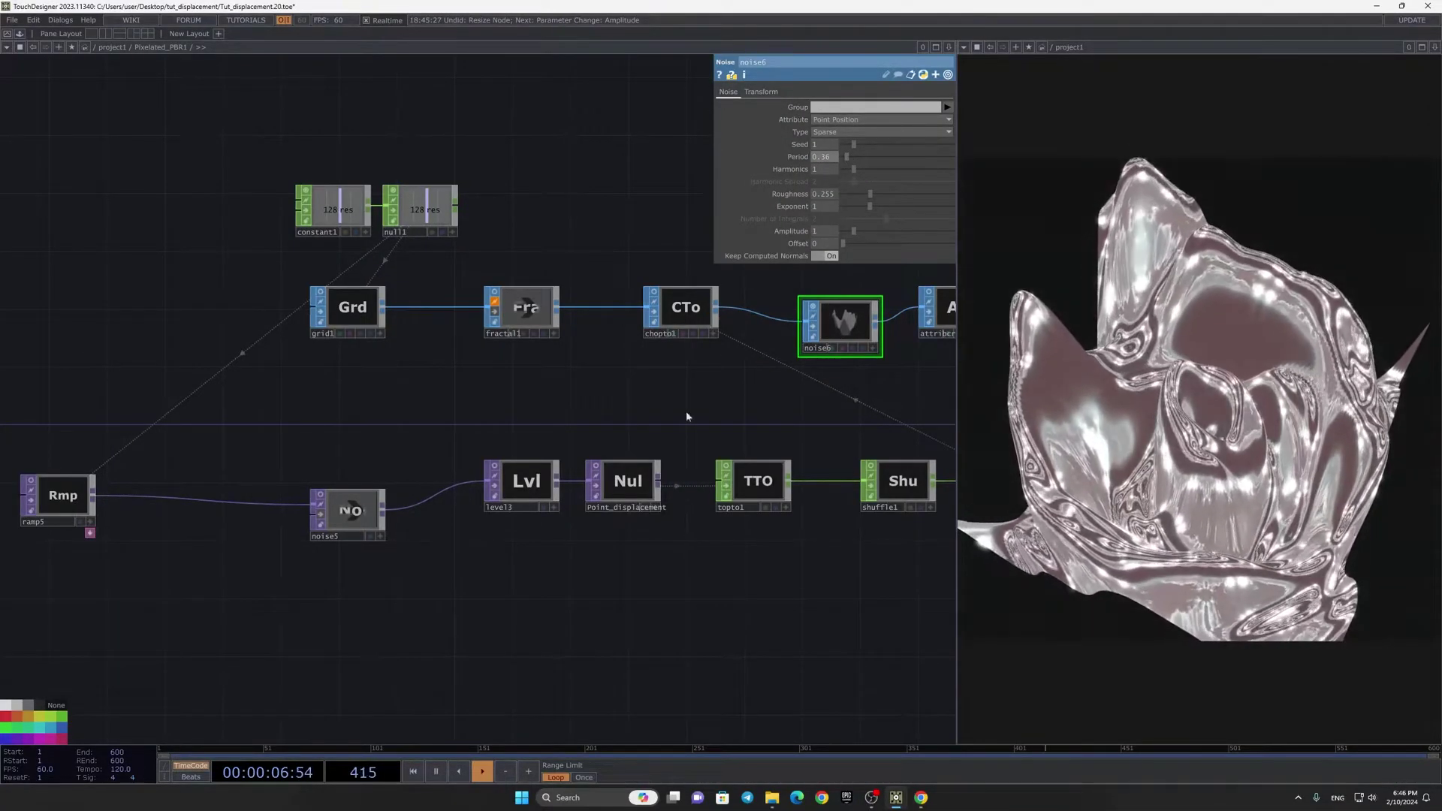
Step: Try re-enabling fractal1 with reduced smoothness, restore the smoothness to 2 and bypass the node again
scroll(484, 297, up, 4)
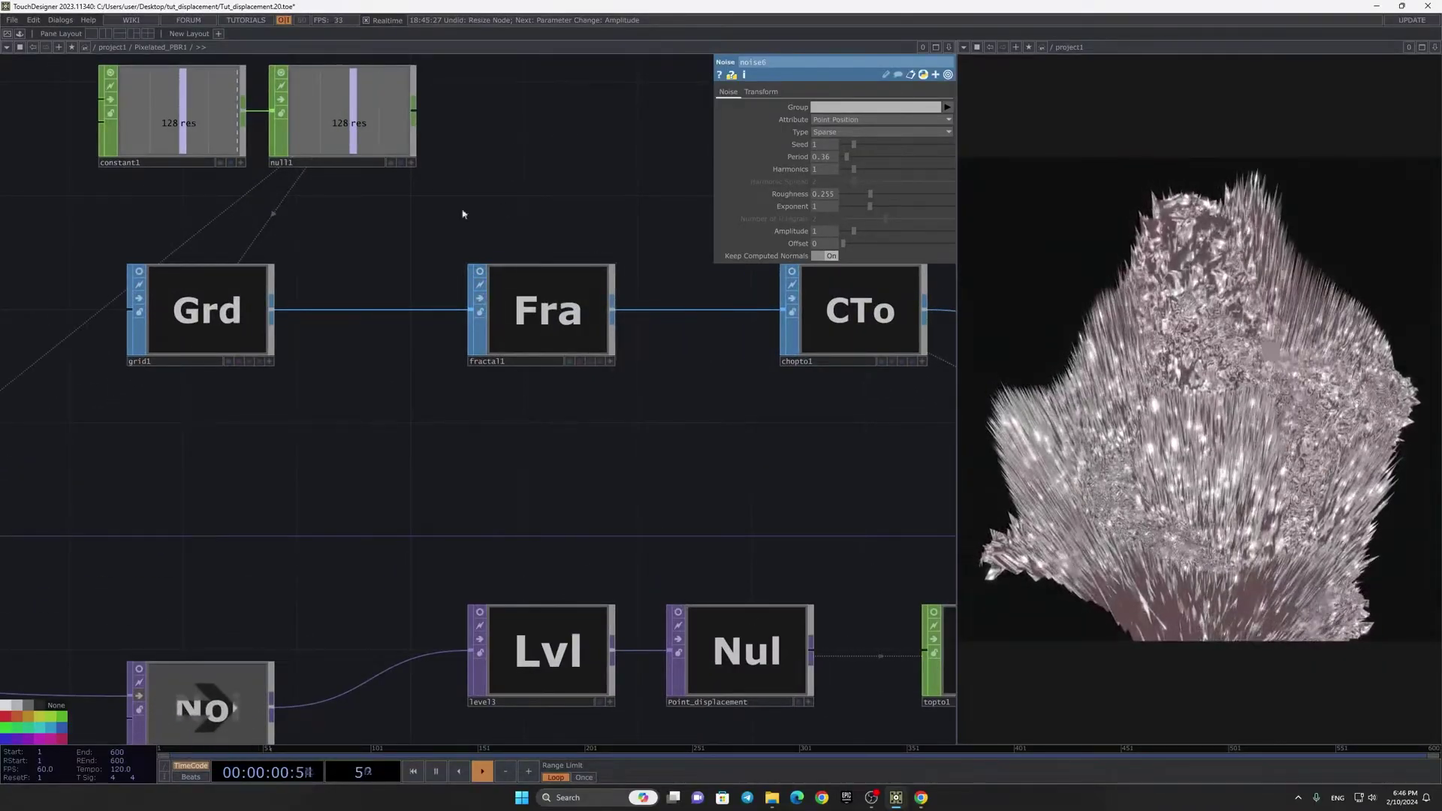
scroll(492, 403, down, 5)
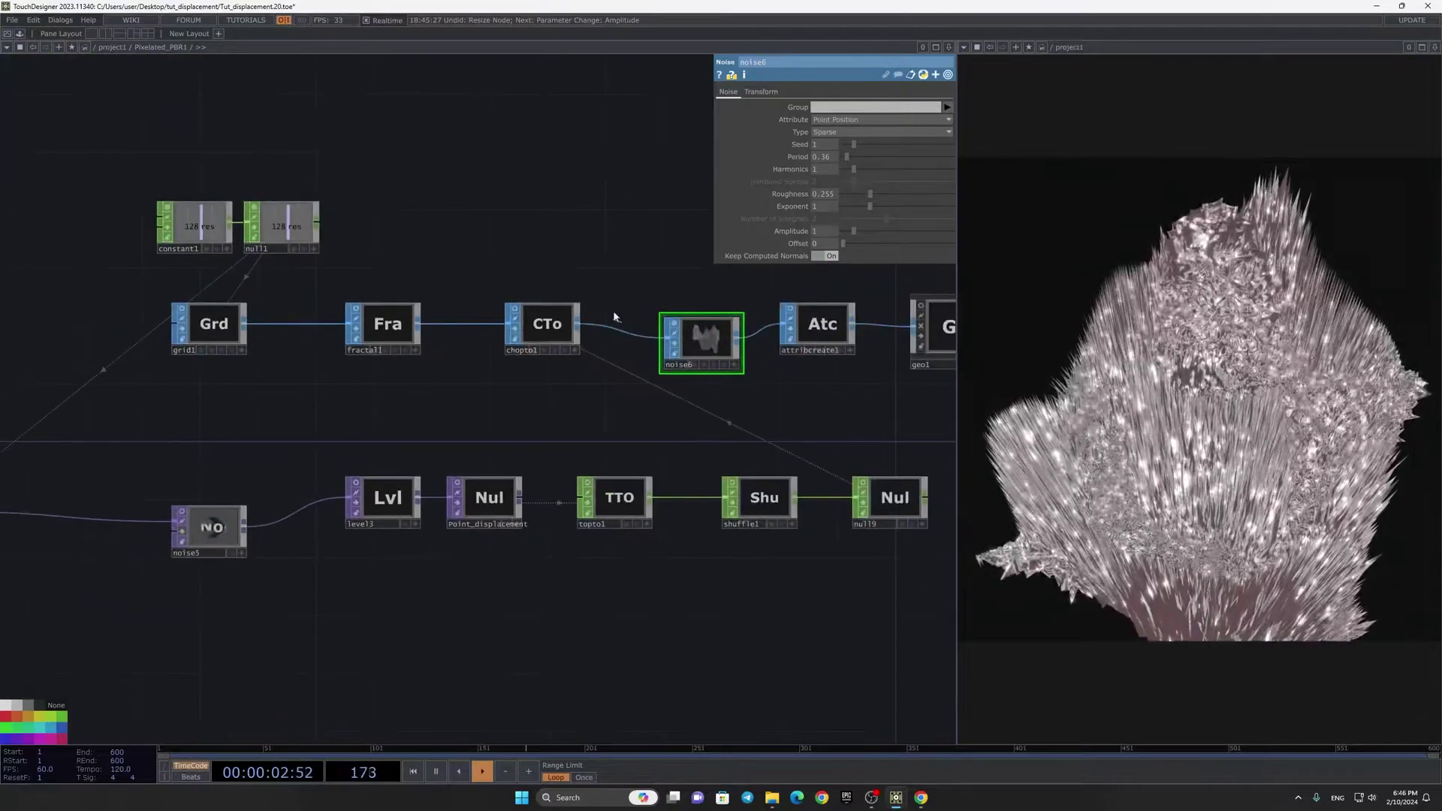
scroll(391, 380, up, 3)
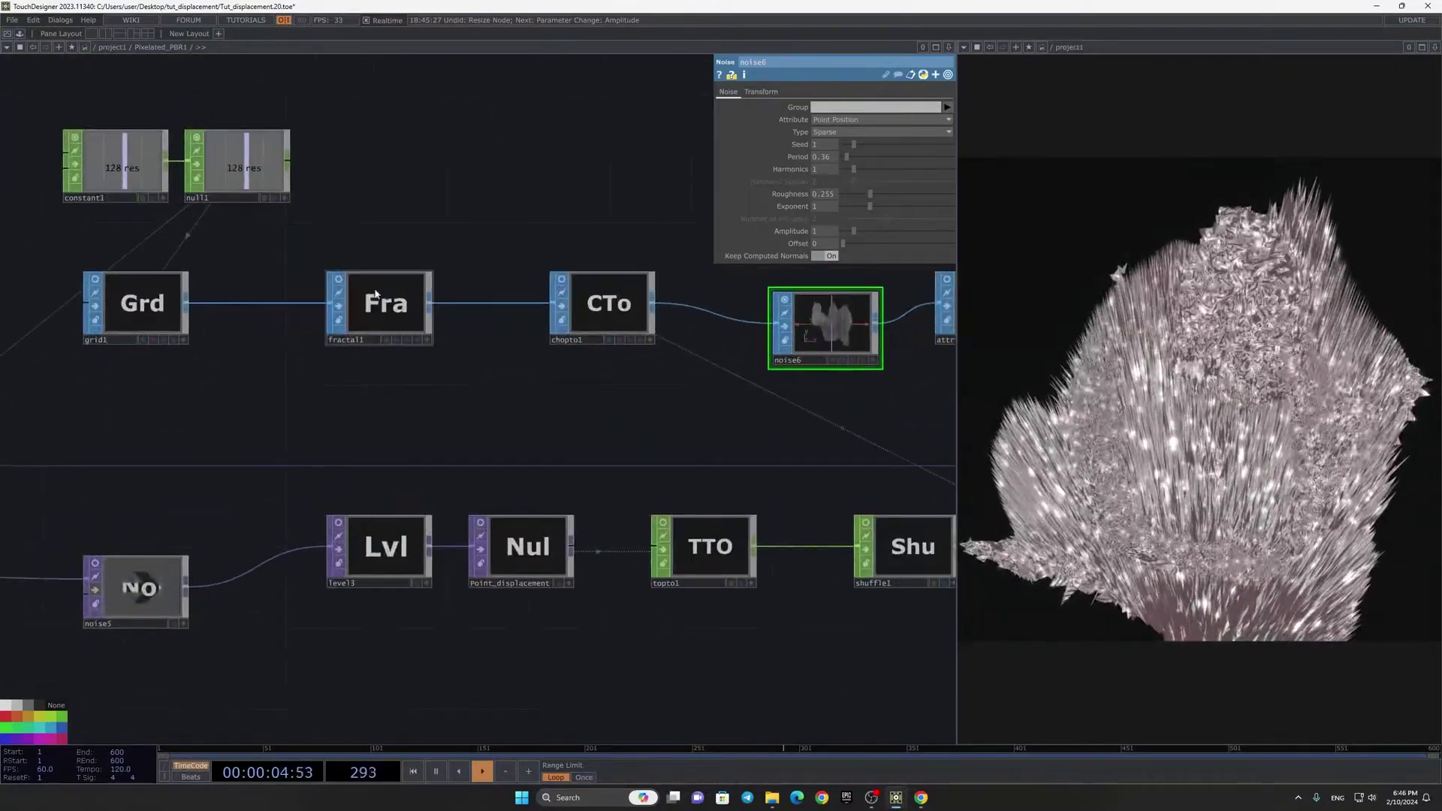
click(386, 305)
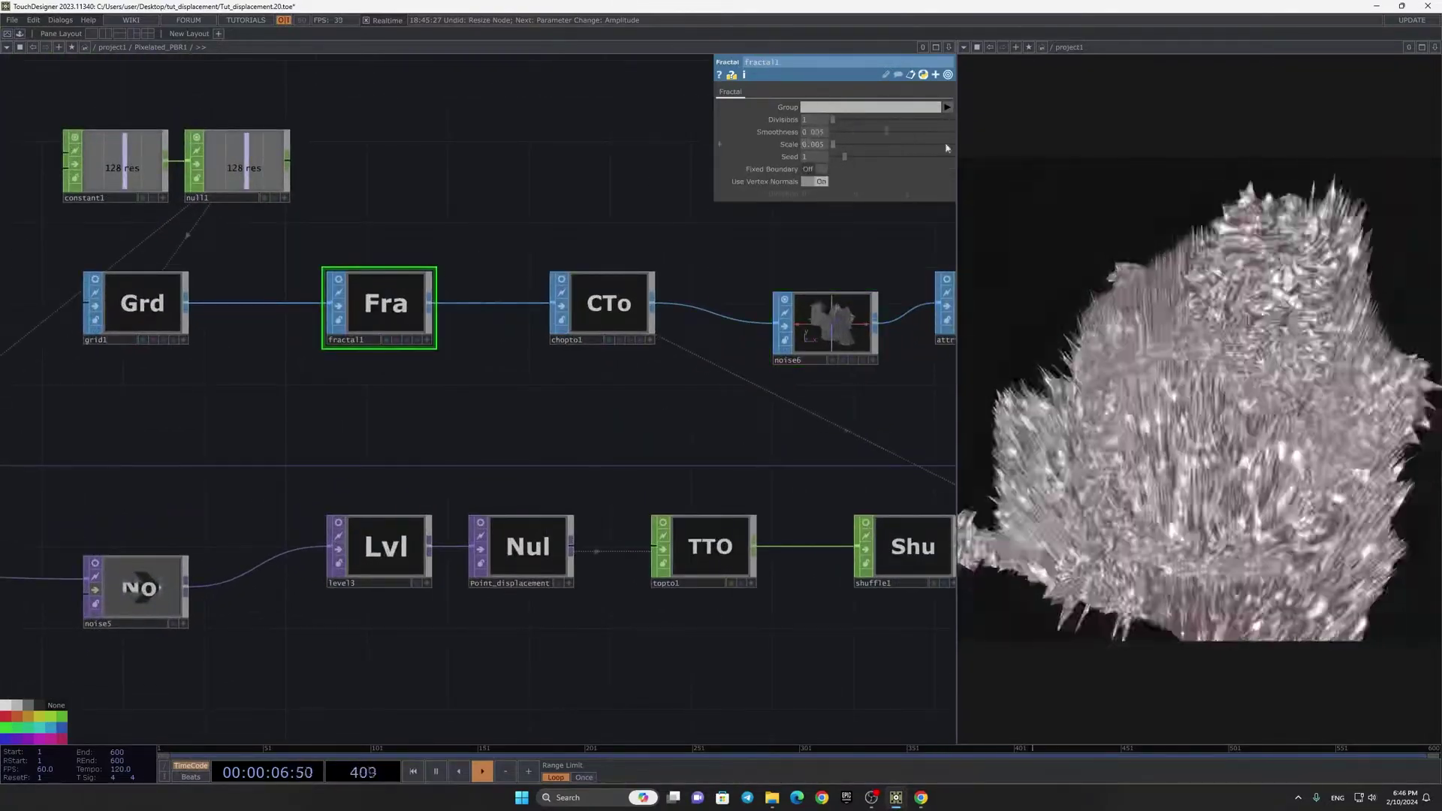
click(338, 306)
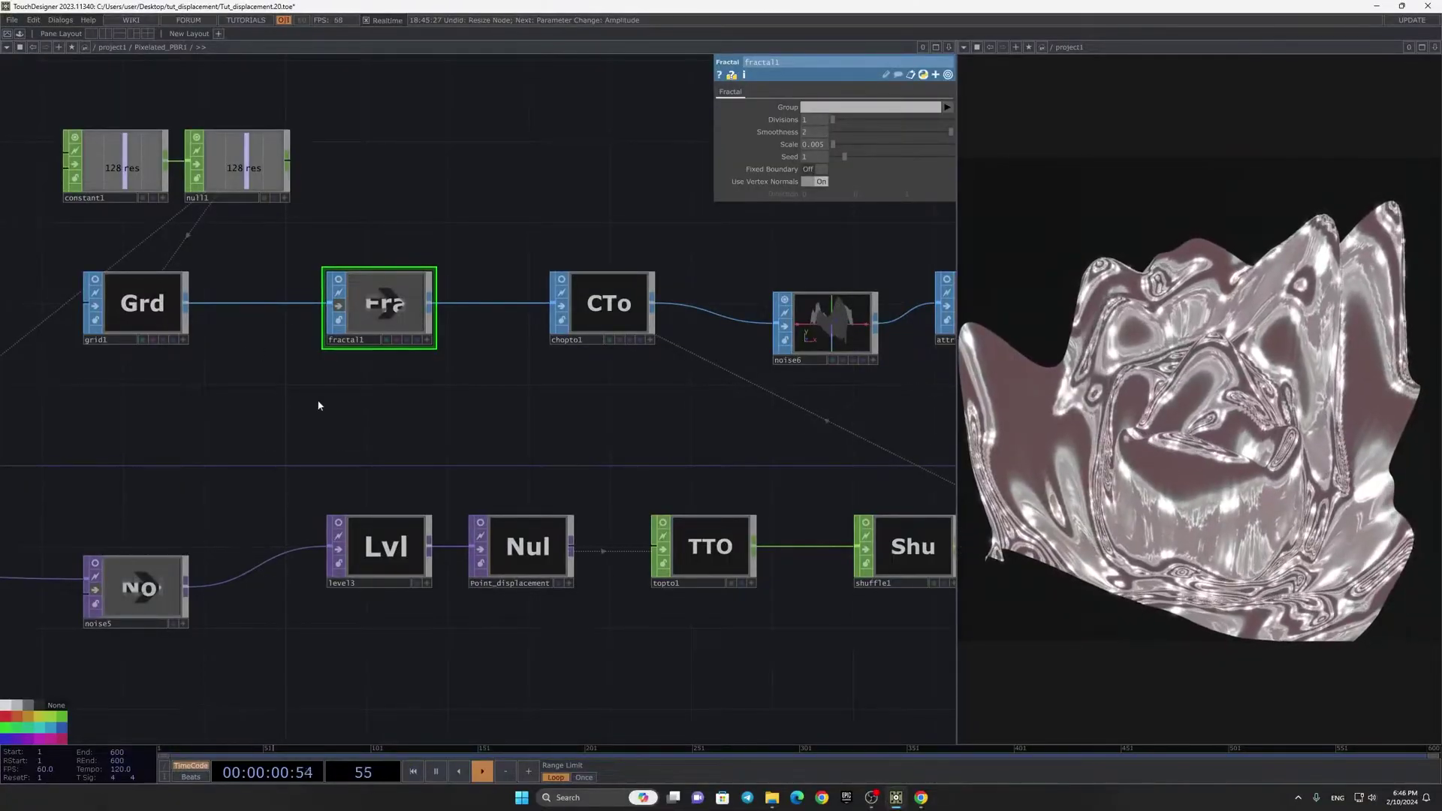
Step: Turn off noise6's preview, line the node up between chopto1 and attribcreate1, and bypass it
scroll(519, 481, down, 3)
drag(525, 485, 456, 473)
scroll(627, 337, up, 2)
drag(630, 337, 564, 349)
scroll(565, 349, up, 2)
click(595, 333)
drag(637, 378, 638, 350)
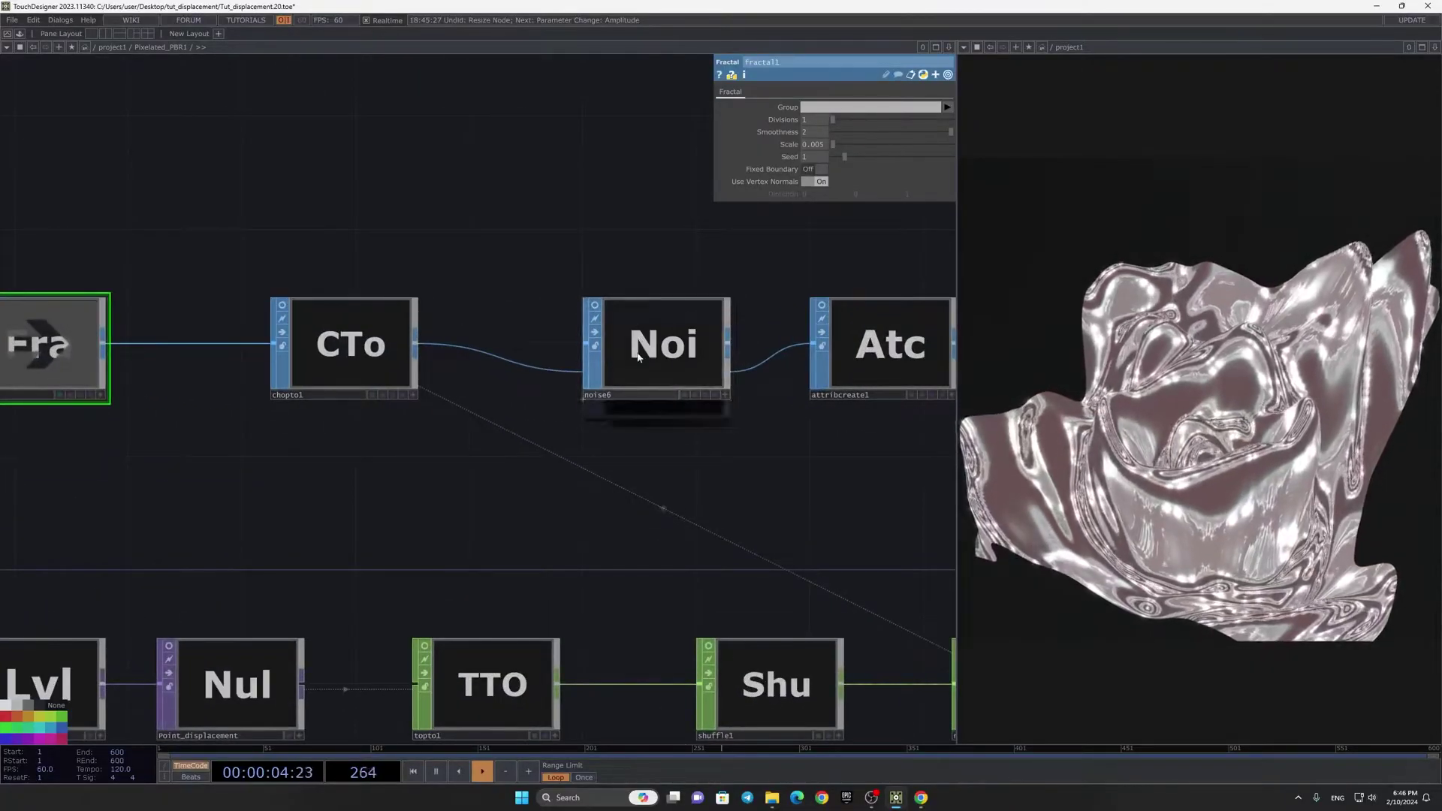
click(596, 330)
drag(487, 364, 386, 290)
Step: Select the pbr1 material below the render network to show its parameters
scroll(584, 246, down, 5)
scroll(598, 241, up, 4)
drag(598, 241, 629, 413)
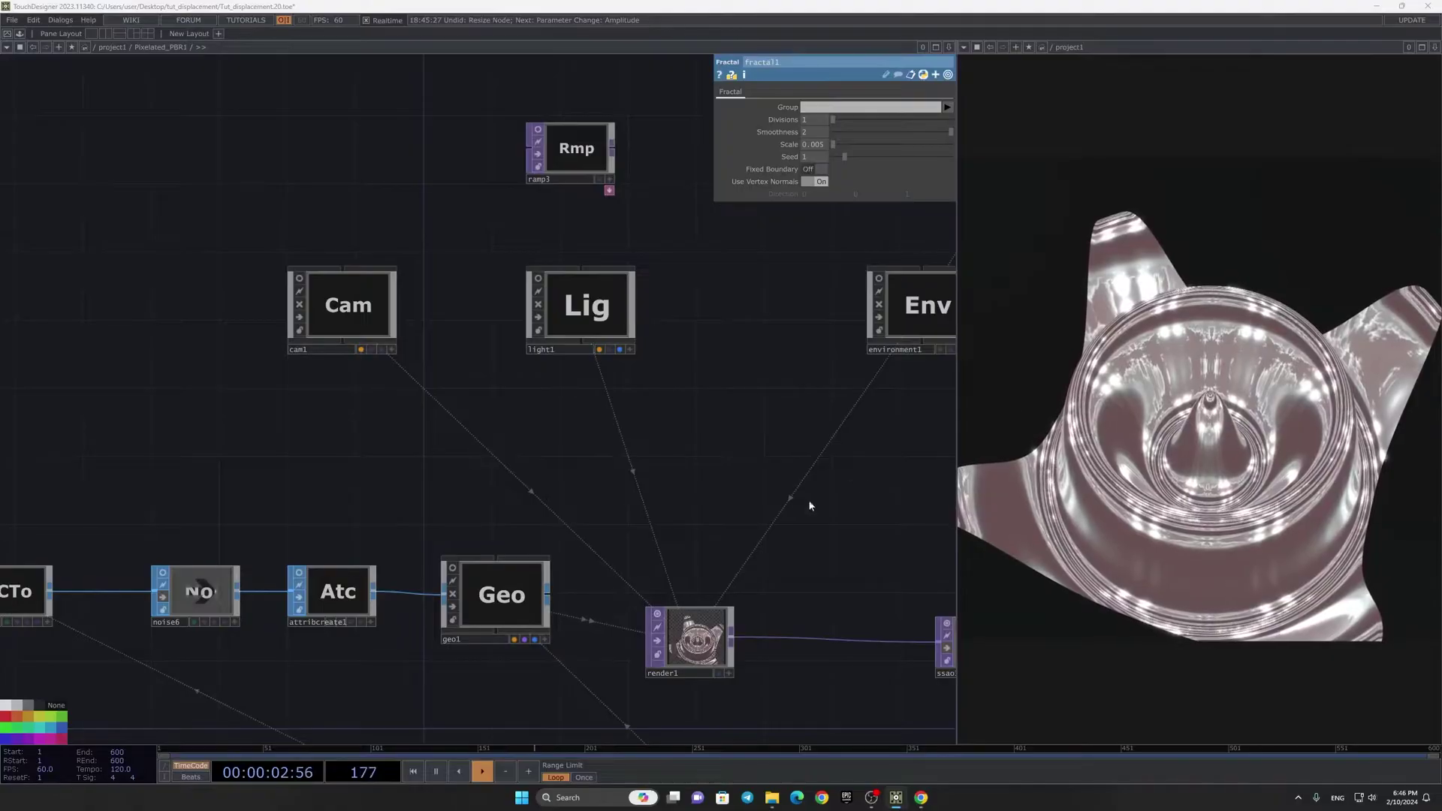
drag(835, 490, 648, 336)
scroll(648, 336, down, 4)
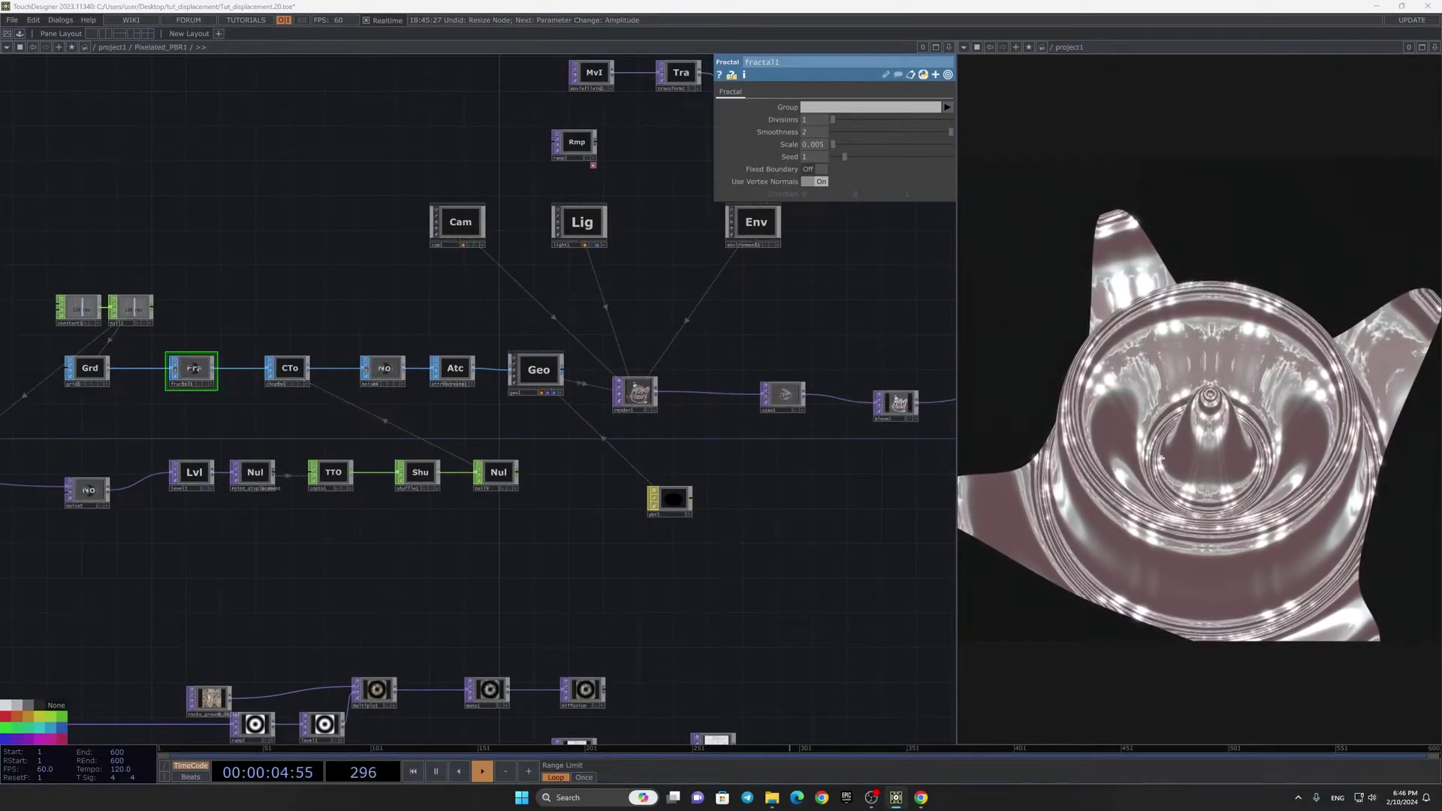
drag(620, 437, 775, 220)
scroll(832, 314, up, 4)
click(830, 235)
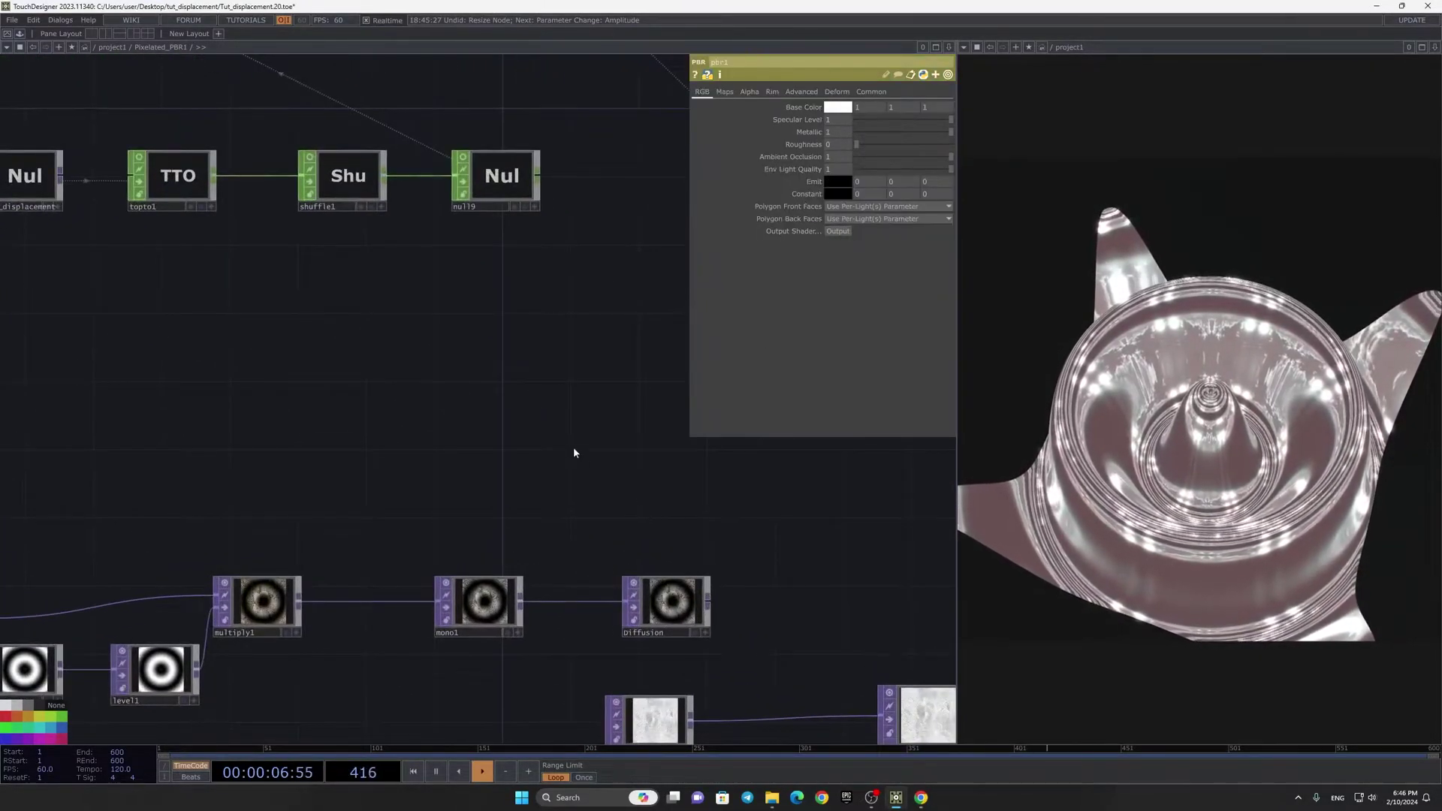
Step: Orbit cam1 in its viewer to frame the ringed surface from a lower angle
scroll(579, 459, down, 3)
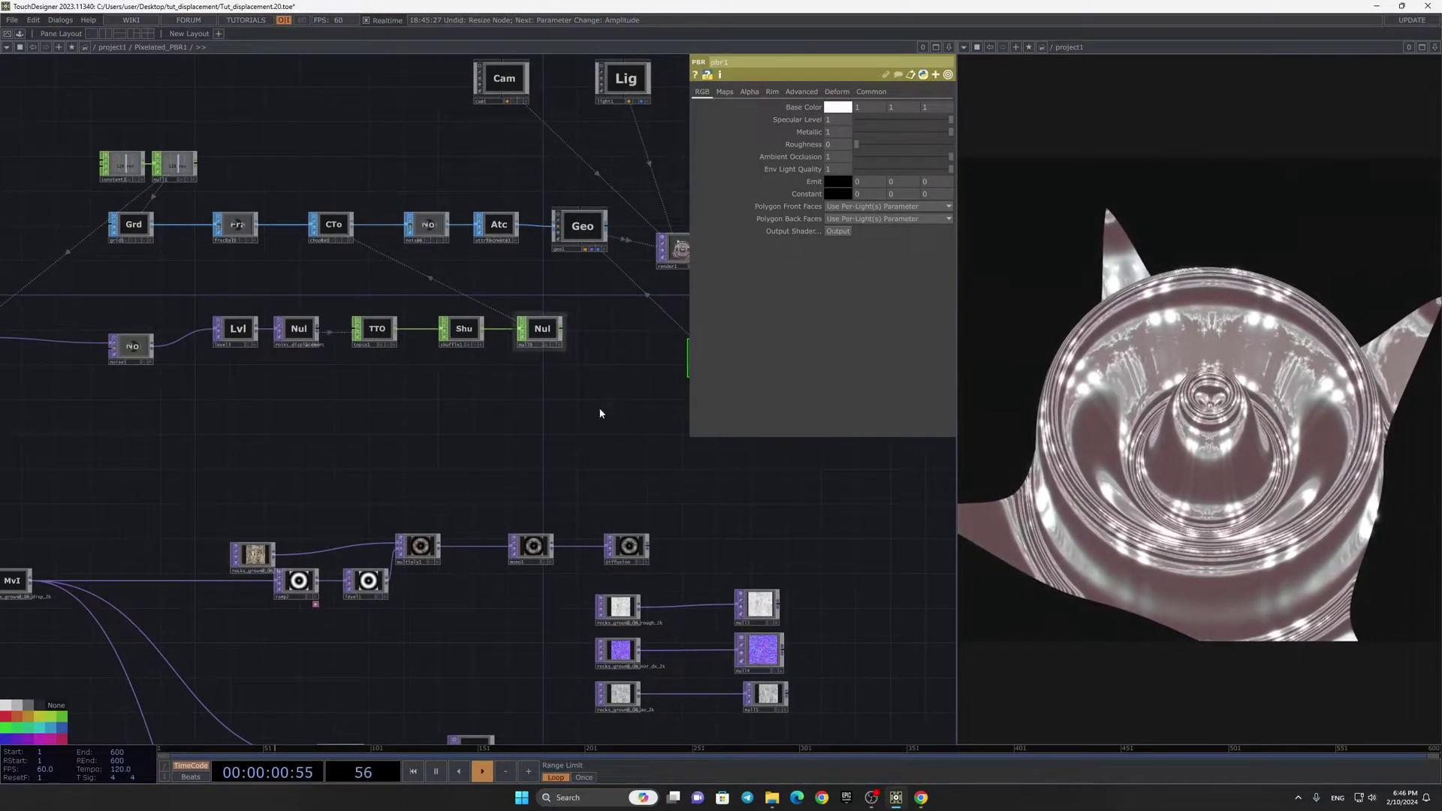
scroll(808, 604, up, 3)
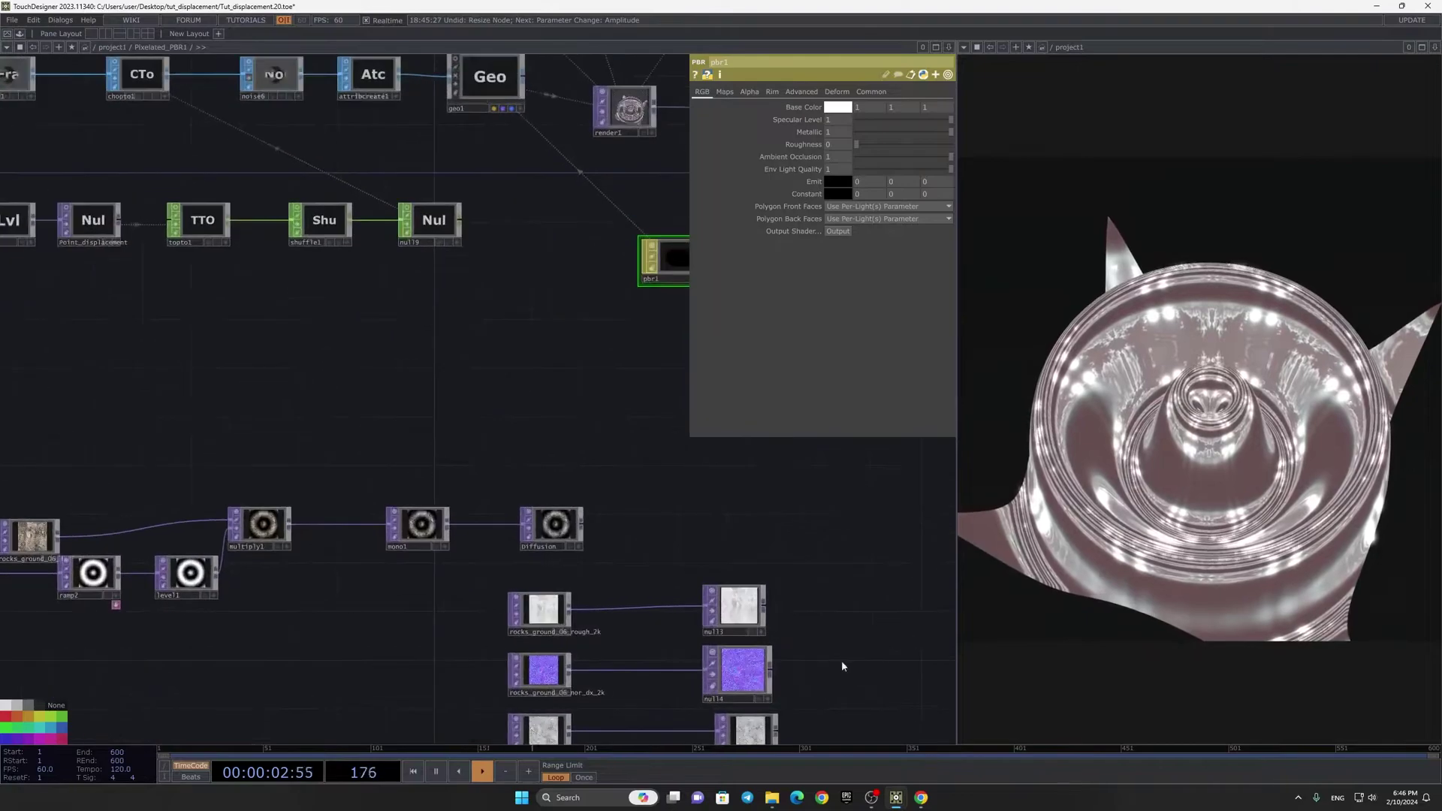
drag(808, 706, 573, 454)
drag(553, 387, 633, 593)
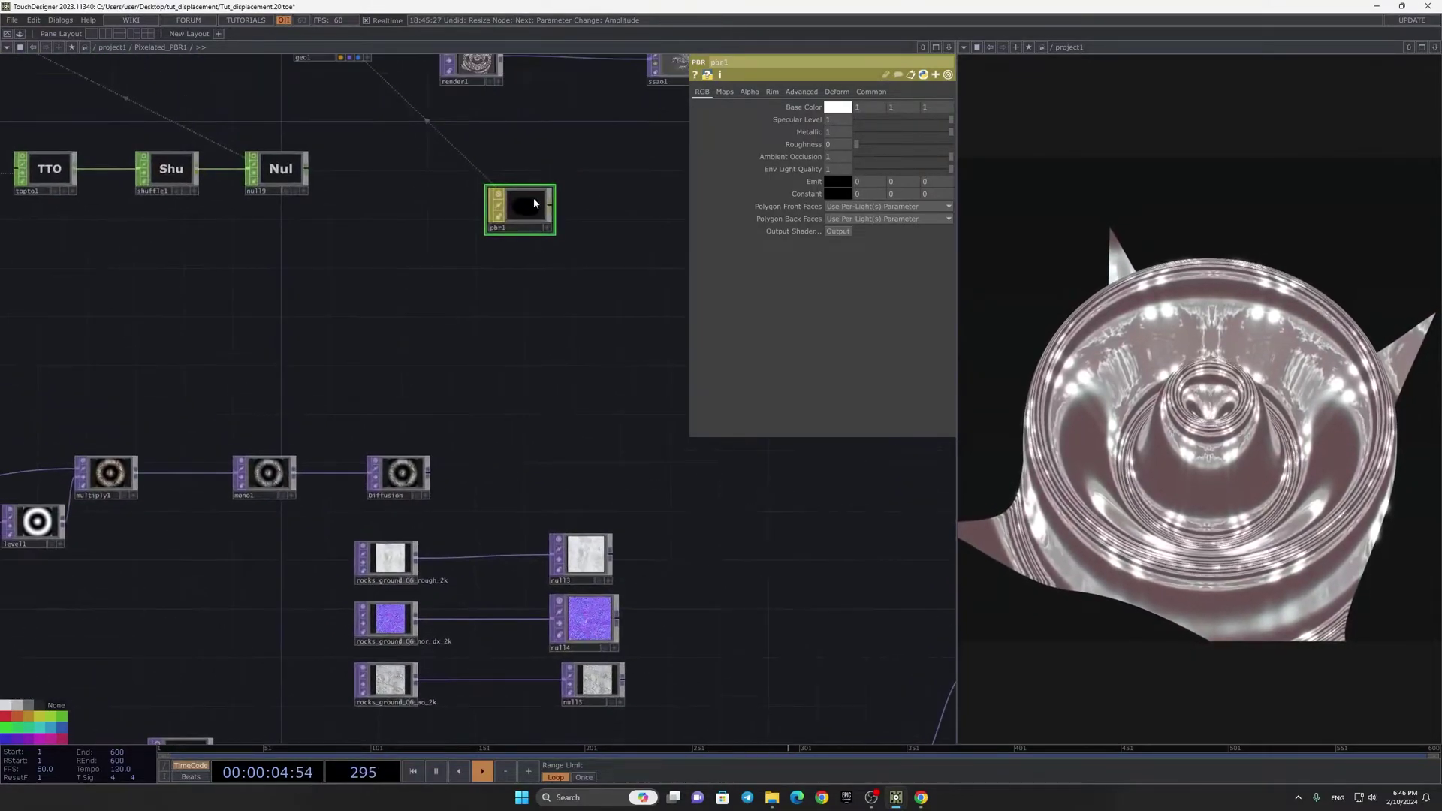
drag(665, 506, 718, 773)
drag(325, 129, 520, 470)
scroll(510, 446, up, 7)
click(529, 509)
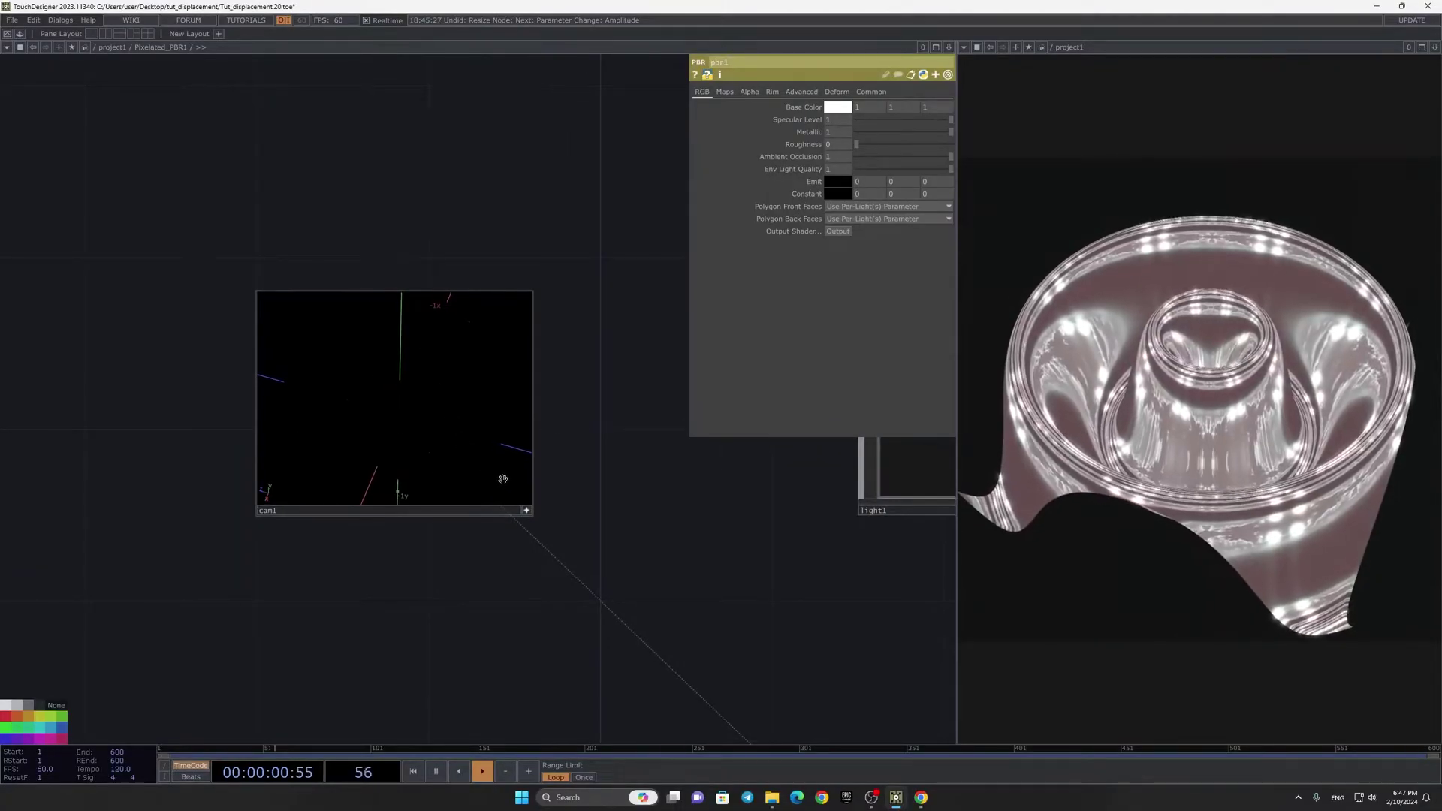
click(527, 510)
key(h)
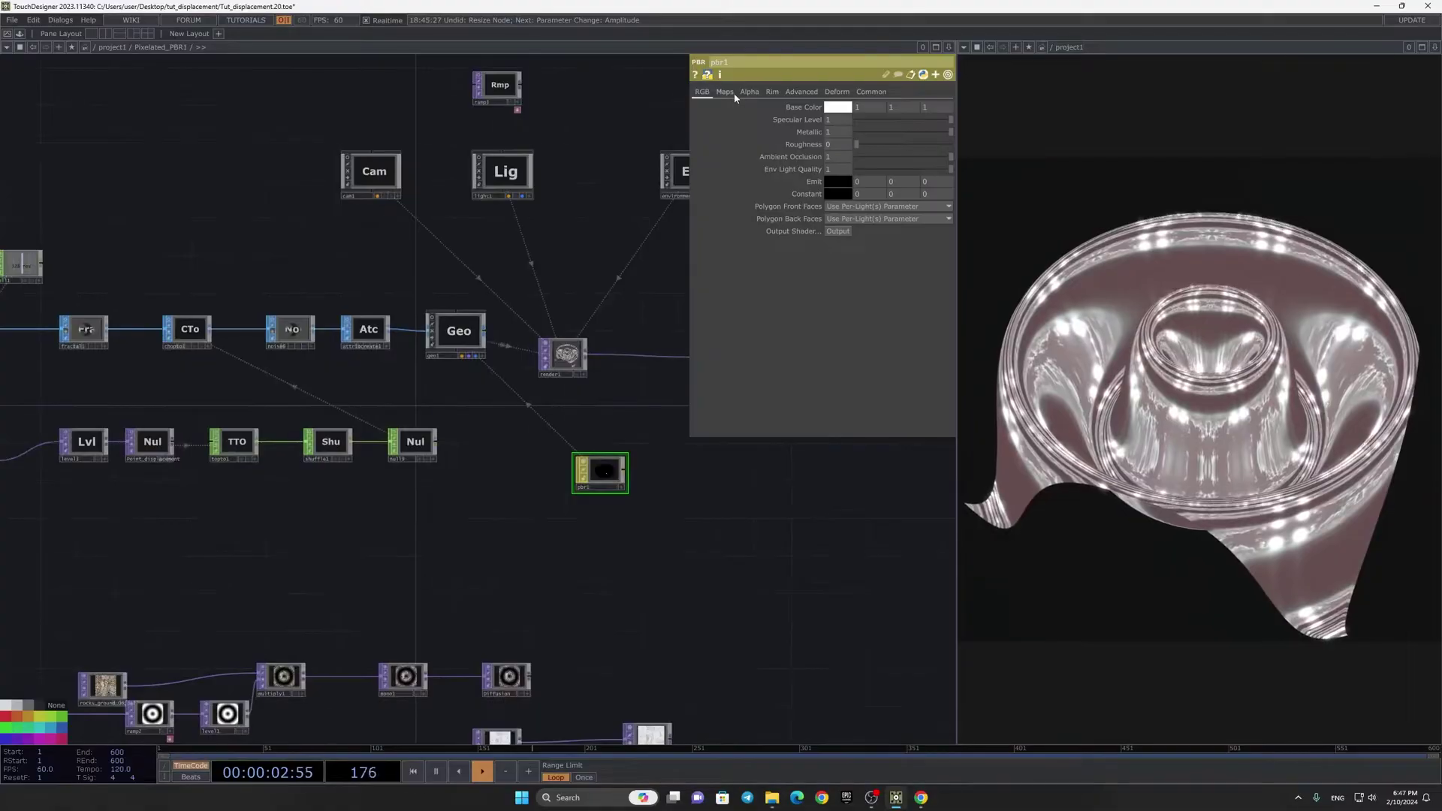
Step: Assign null4 as pbr1's normal map and set the bump scale to 0.18
click(724, 91)
drag(755, 620, 554, 462)
scroll(554, 462, up, 5)
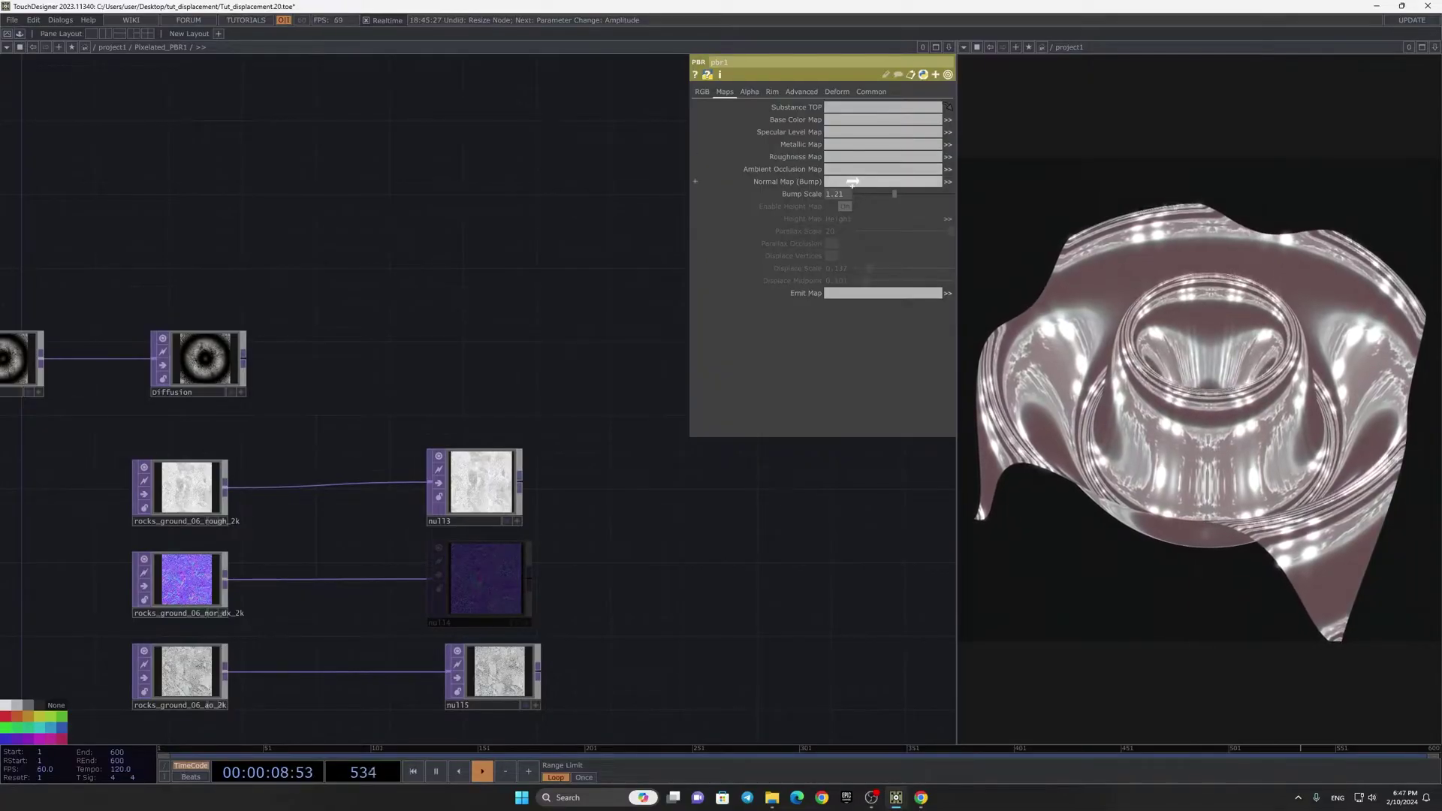
drag(853, 181, 860, 184)
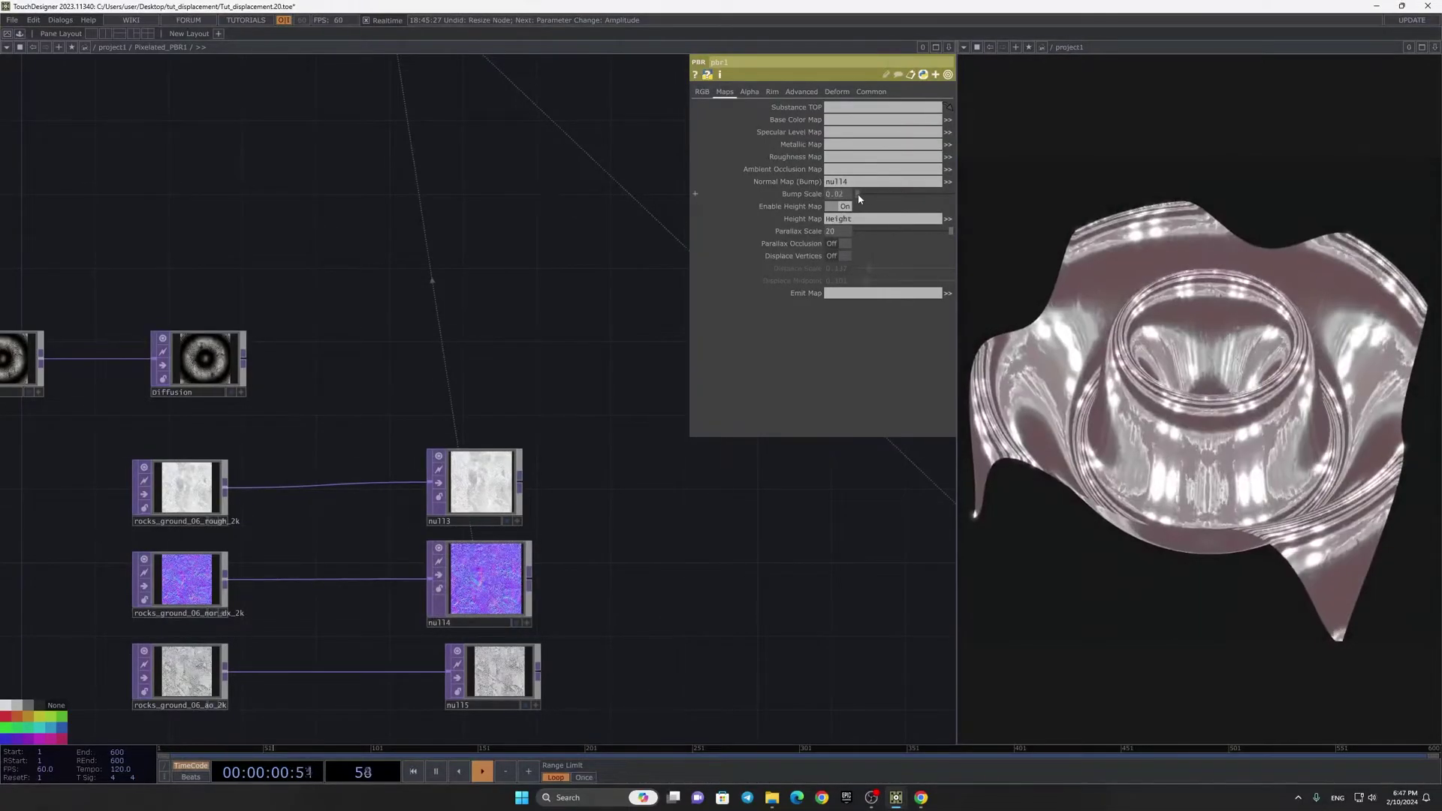
scroll(843, 473, down, 4)
Step: Replace pbr1's normal map with normal2 and set the bump scale to 0.68
drag(843, 486, 556, 391)
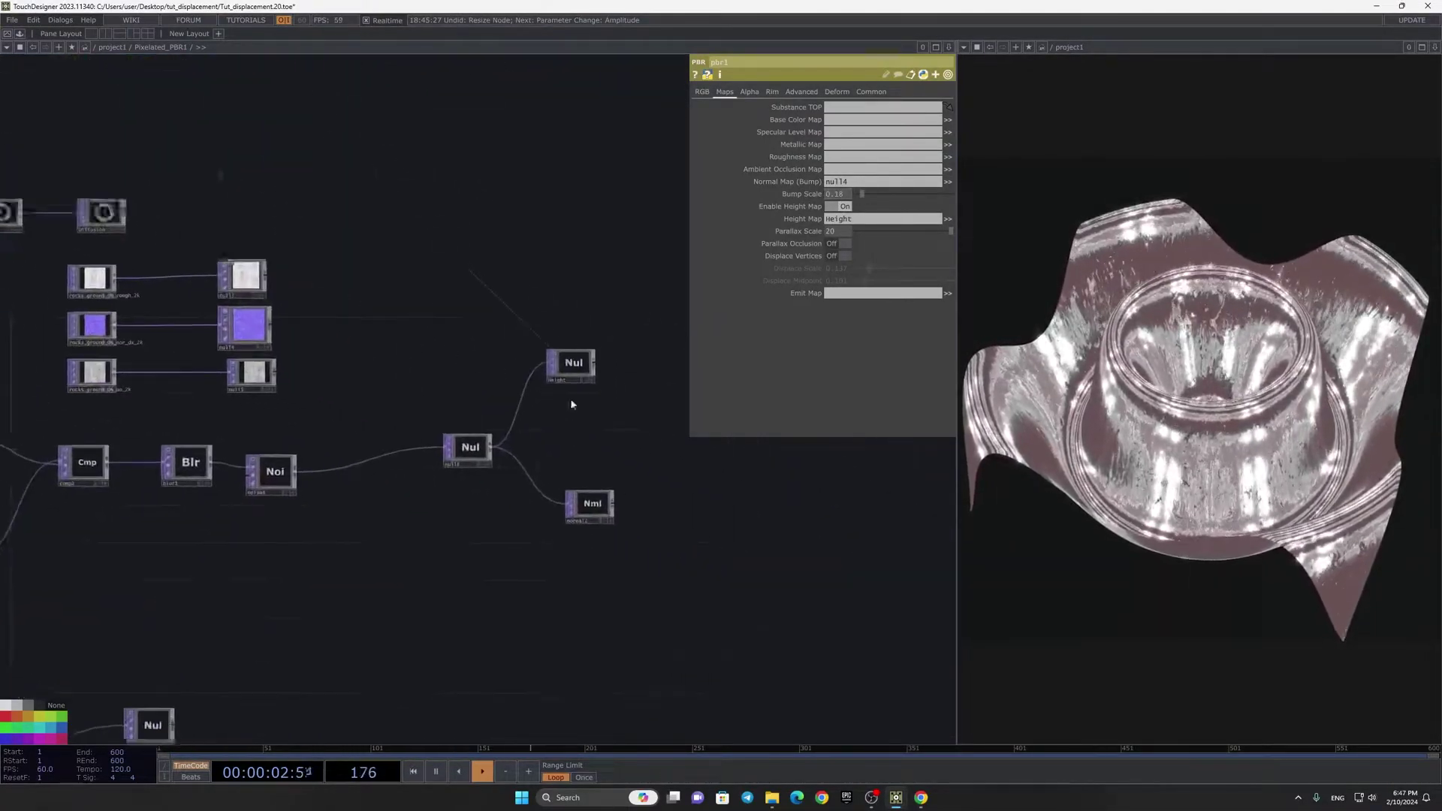
scroll(556, 390, up, 3)
drag(591, 558, 693, 355)
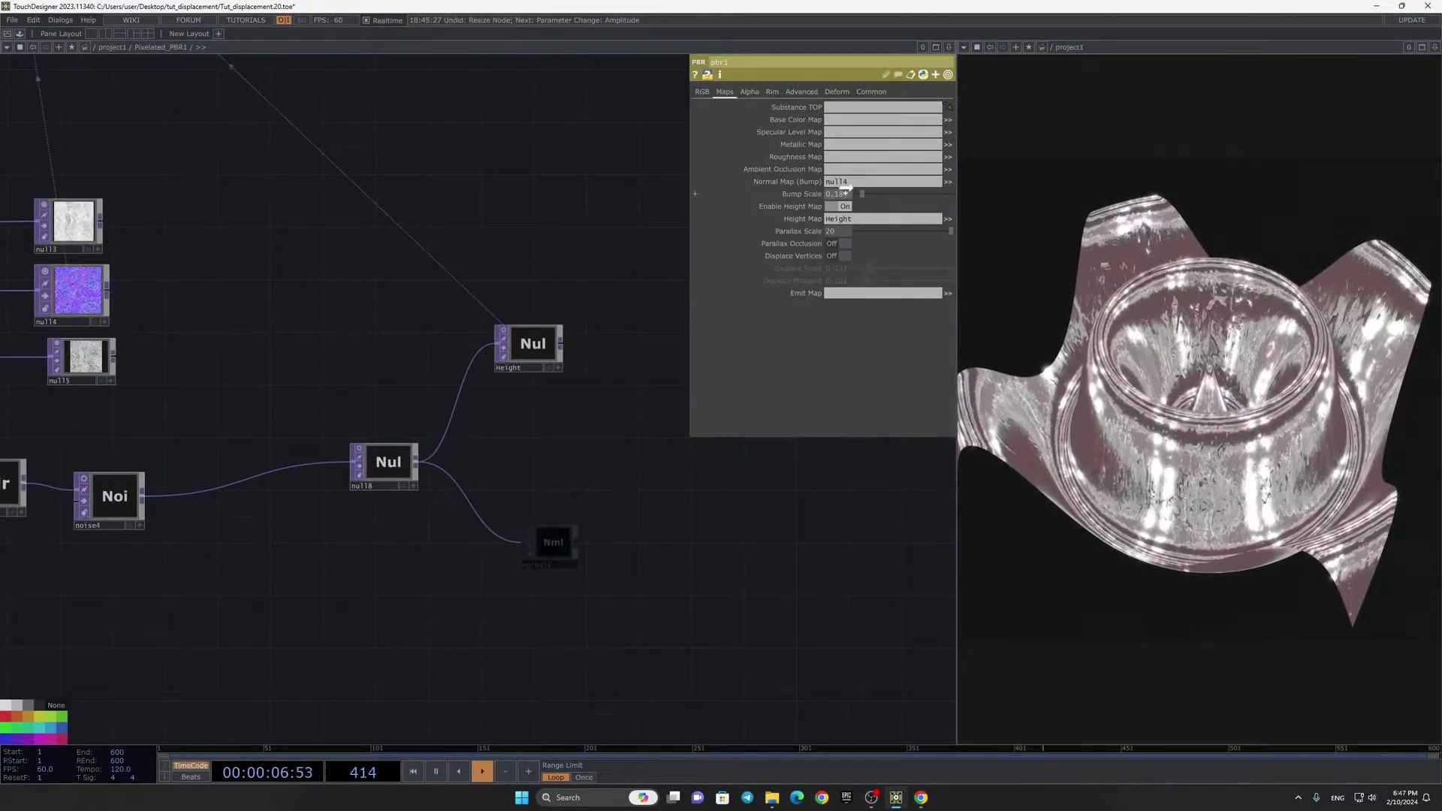
scroll(807, 451, down, 3)
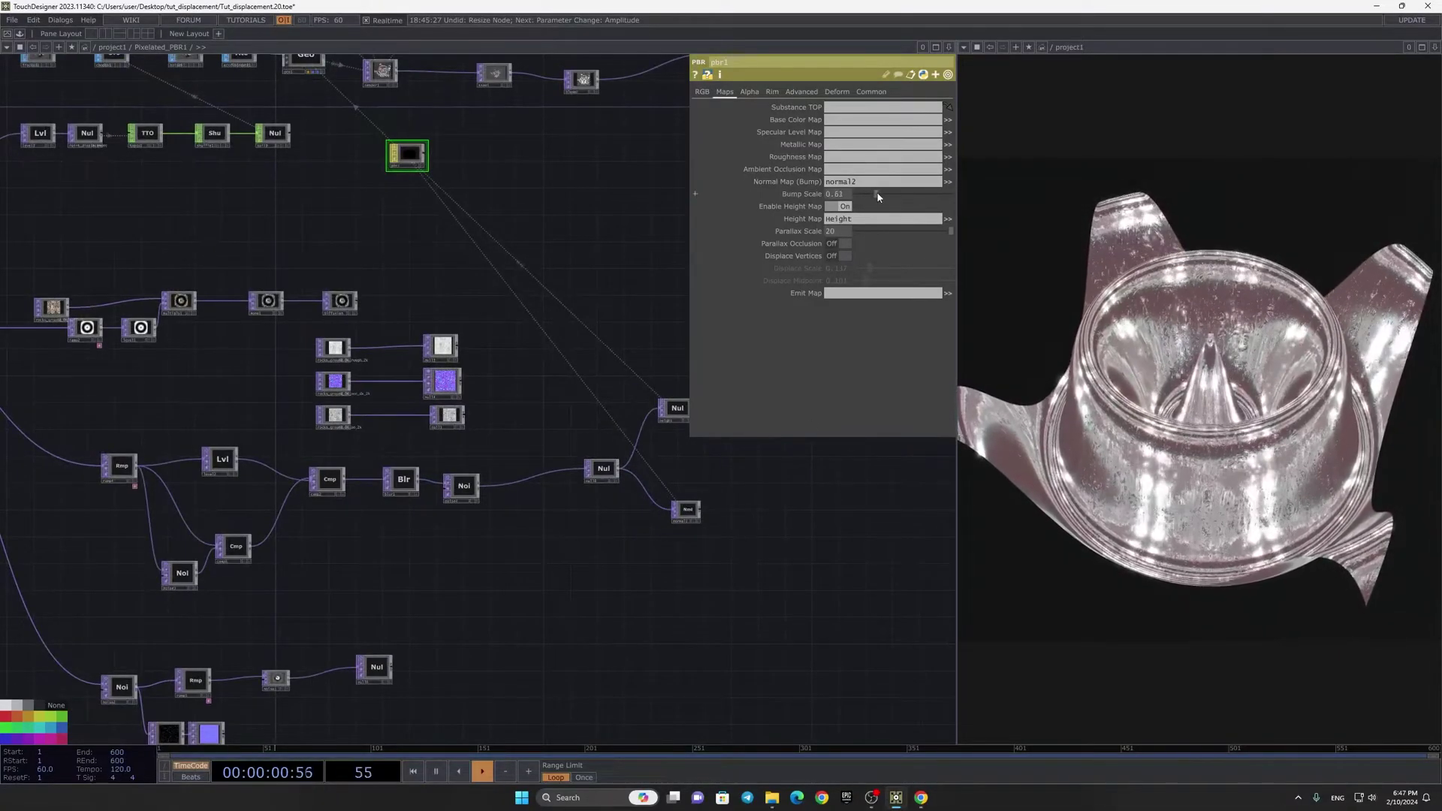
drag(805, 566, 856, 613)
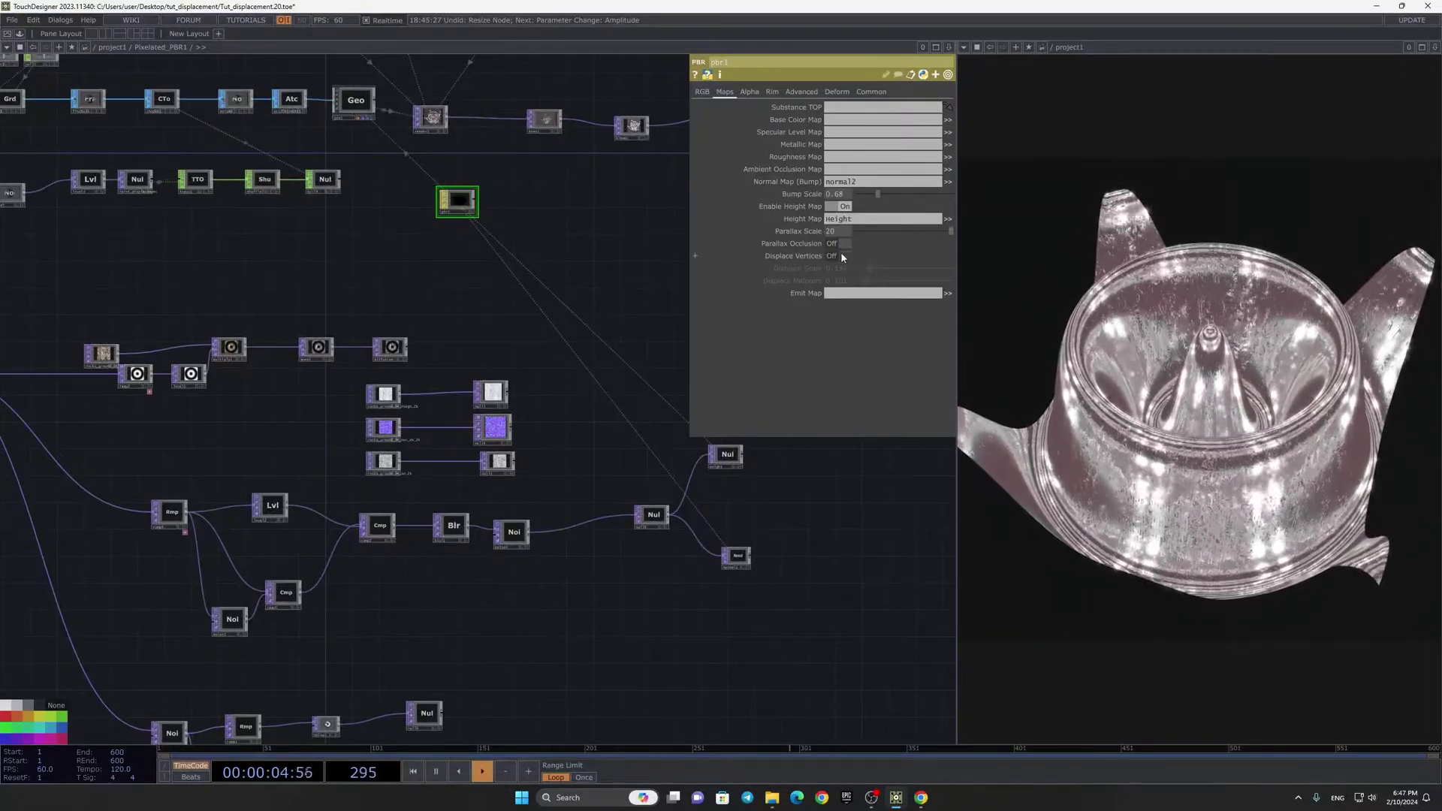
Step: Enable vertex displacement on pbr1 with a displace scale of 0.018 and a displace midpoint of 0
click(842, 256)
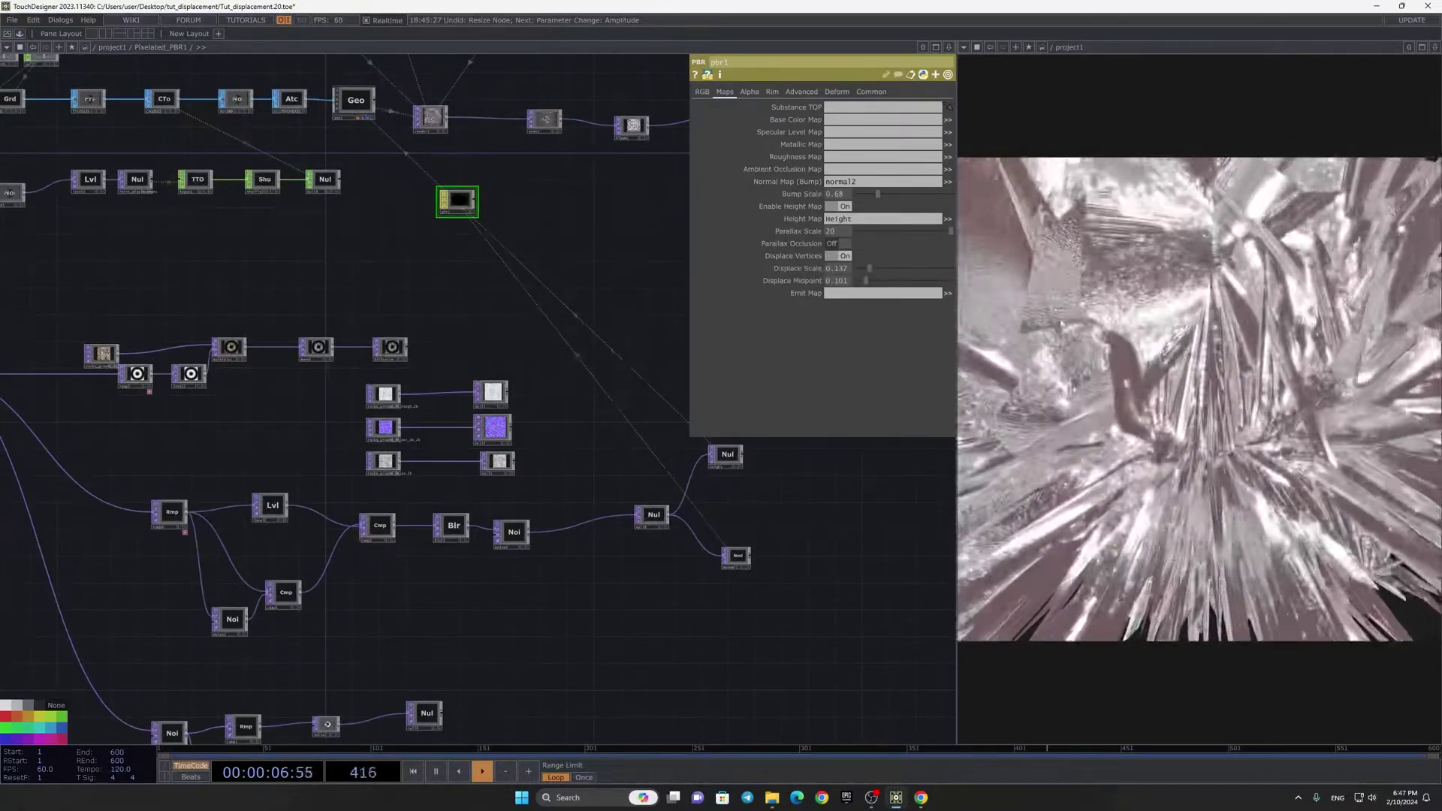
scroll(811, 412, up, 2)
drag(866, 280, 856, 273)
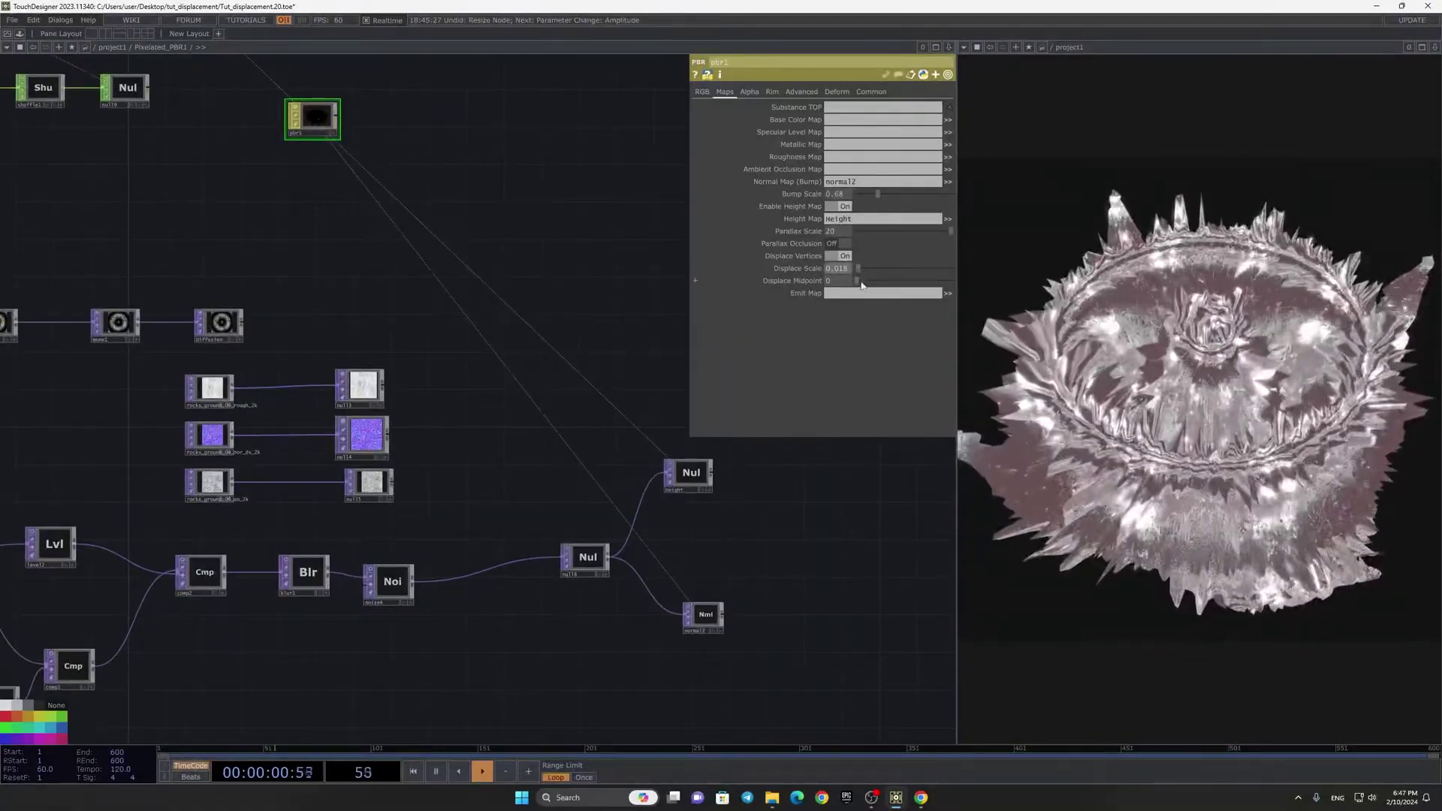
scroll(751, 593, down, 3)
scroll(489, 359, up, 3)
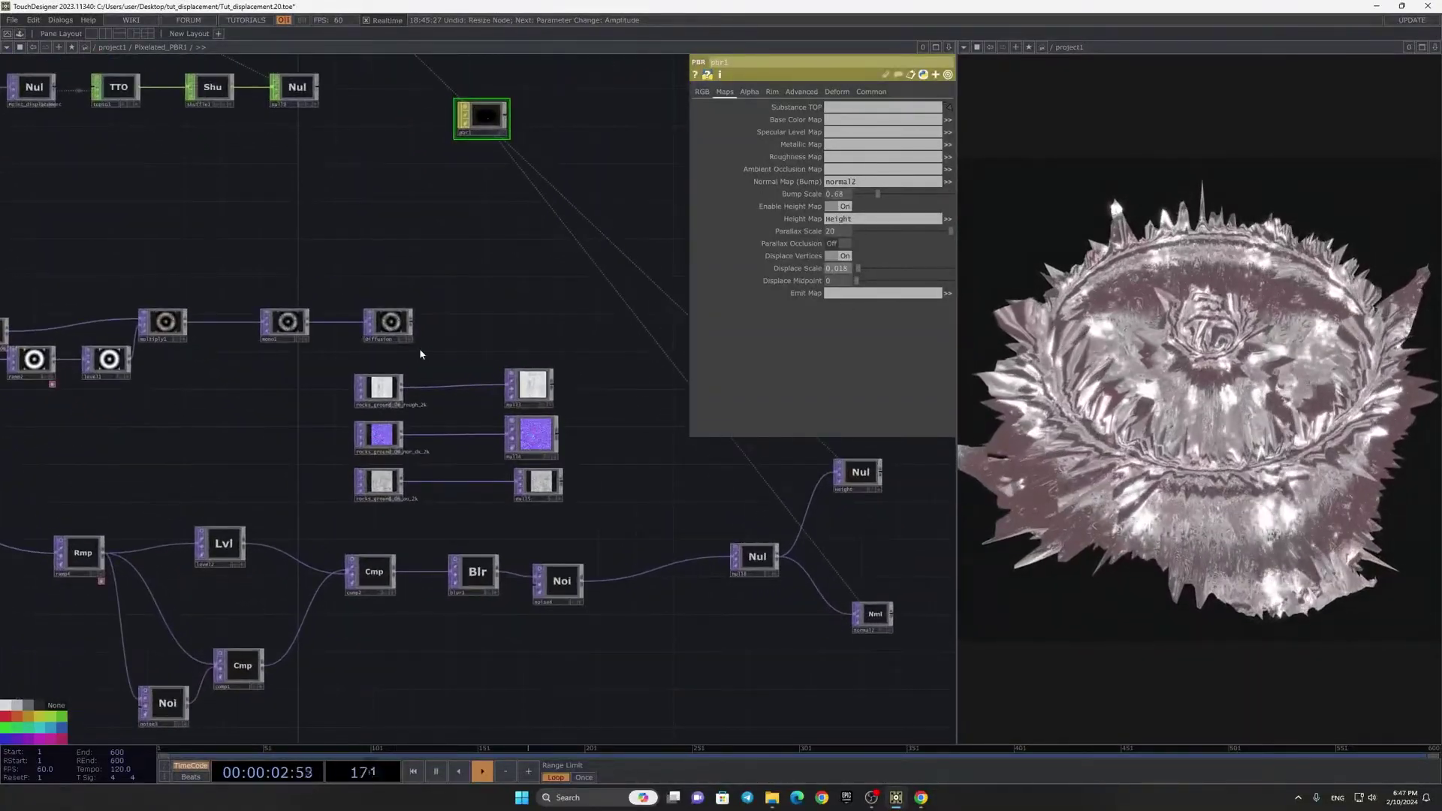
Step: Replace pbr1's height map with Diffusion and turn off the bypass on noise5
scroll(376, 322, up, 2)
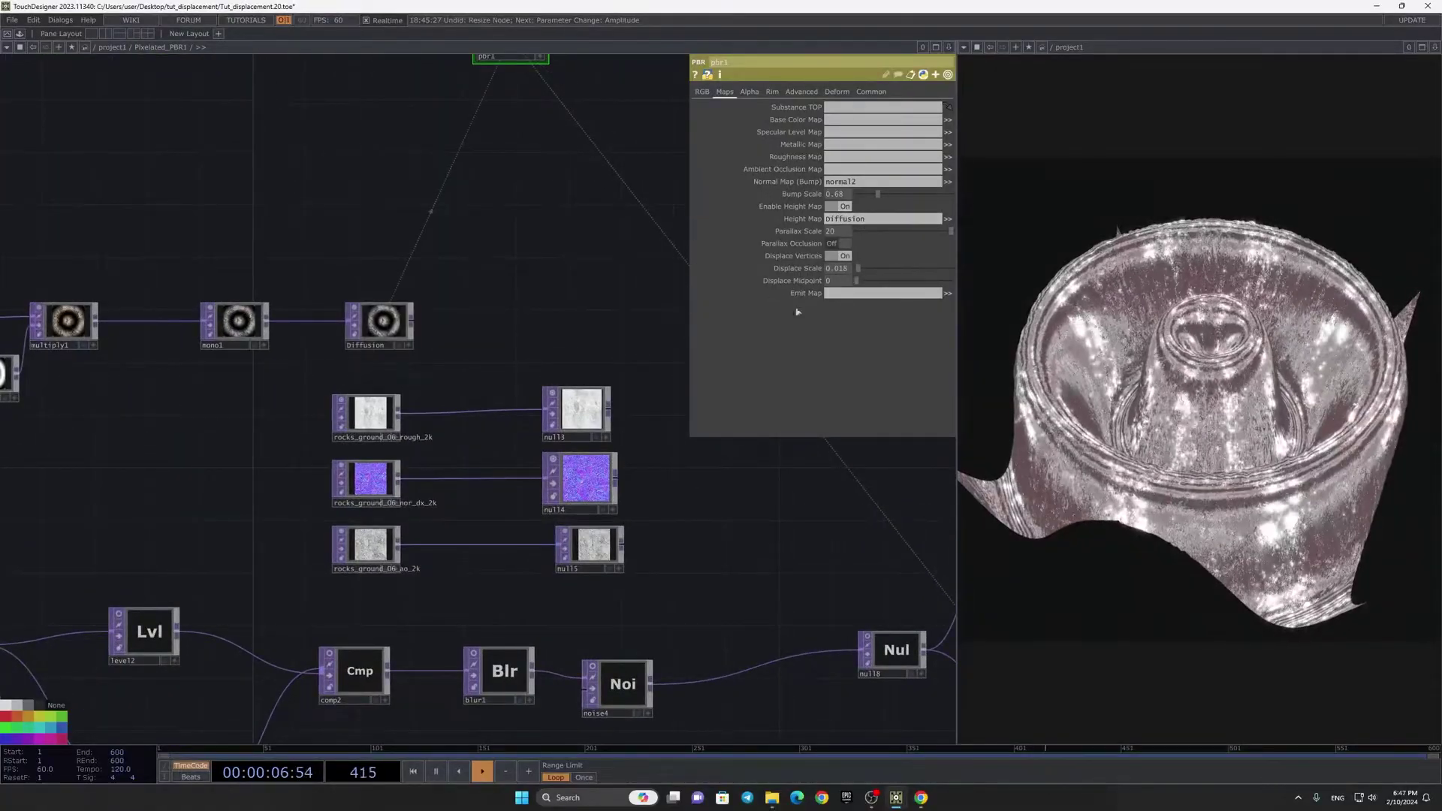
drag(617, 419, 647, 471)
scroll(630, 472, down, 6)
scroll(233, 309, up, 5)
scroll(459, 397, up, 2)
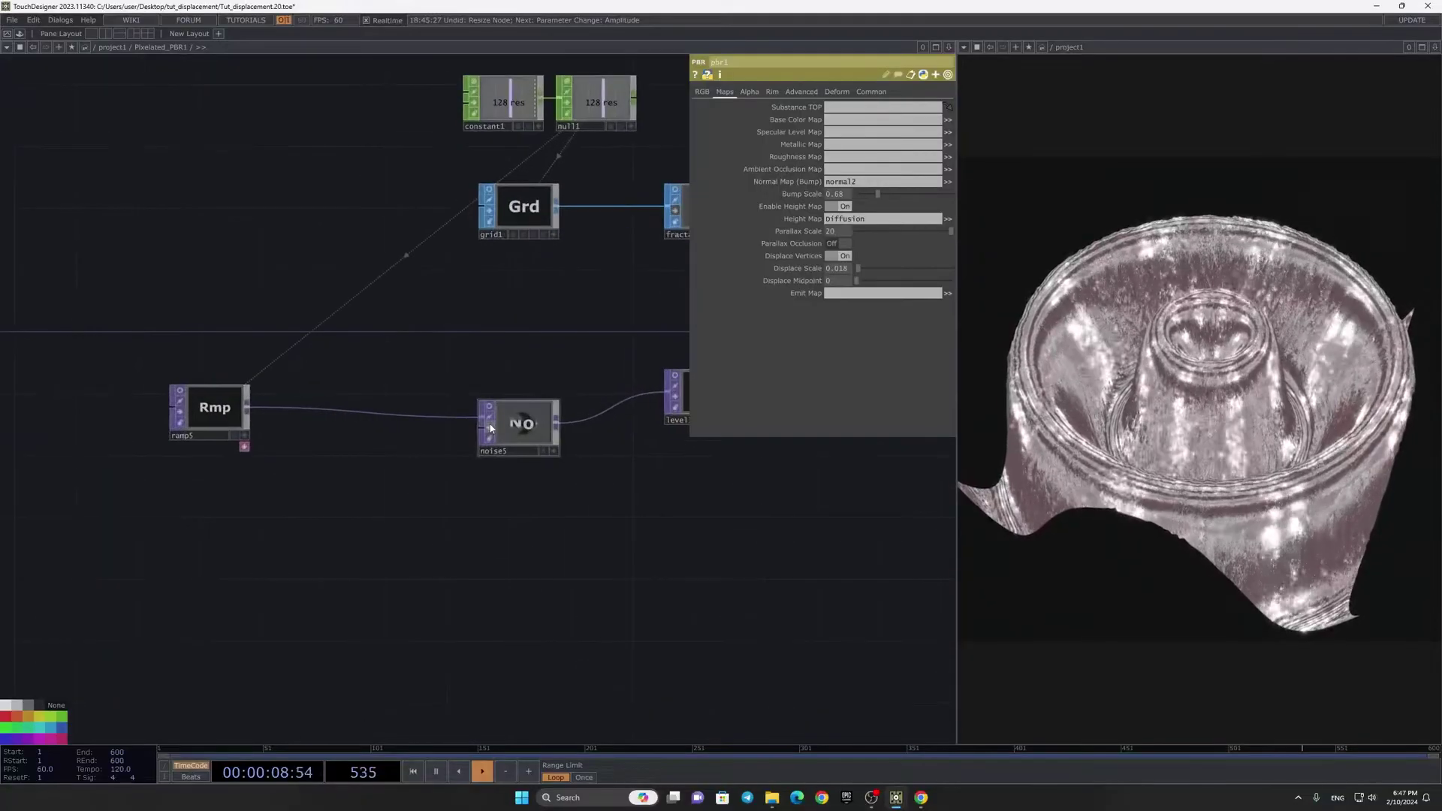
scroll(588, 575, down, 4)
drag(870, 592, 344, 325)
scroll(538, 251, up, 1)
drag(537, 251, 502, 215)
scroll(501, 215, up, 2)
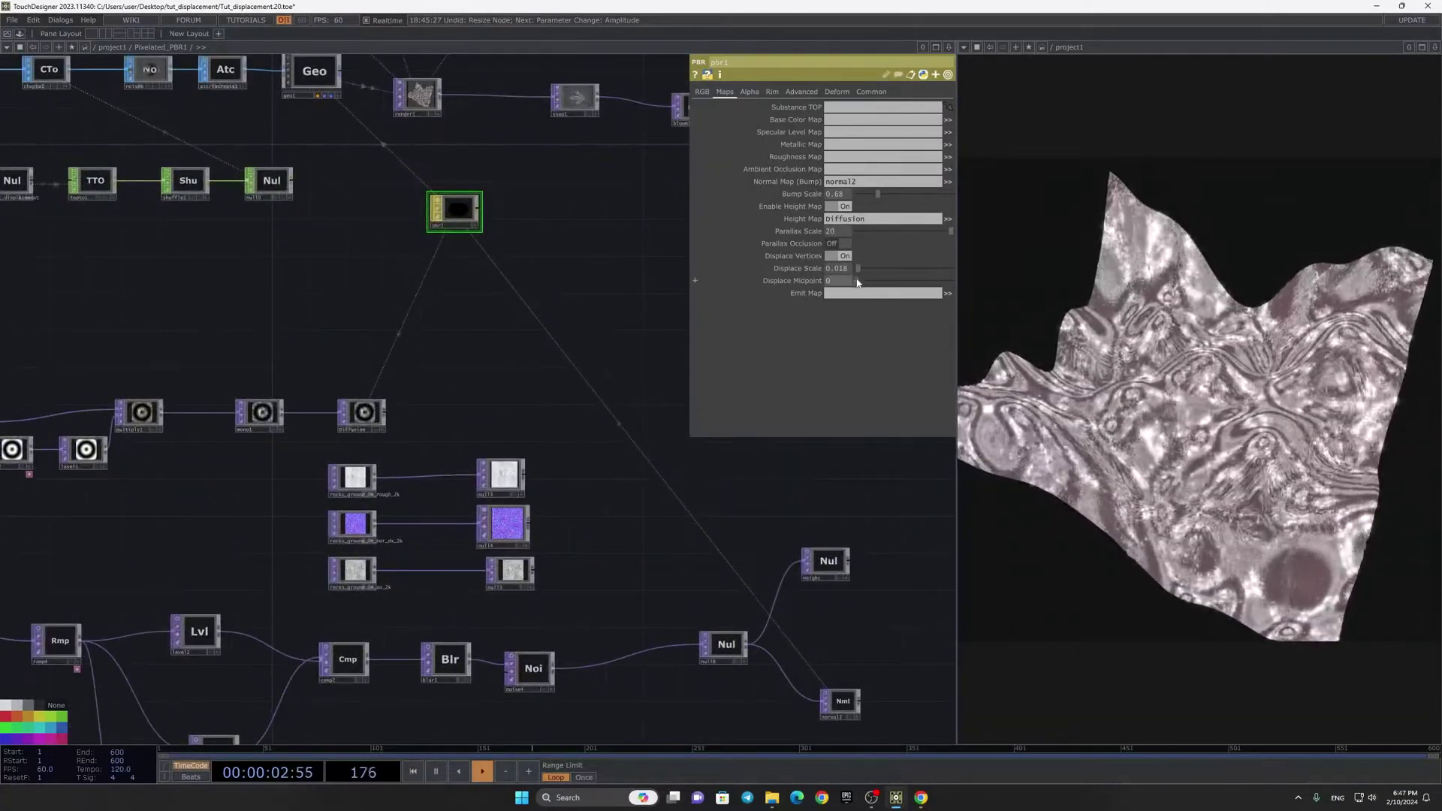
Step: Replace pbr1's height map with level1 and raise the displace scale to about 0.19
scroll(521, 405, up, 5)
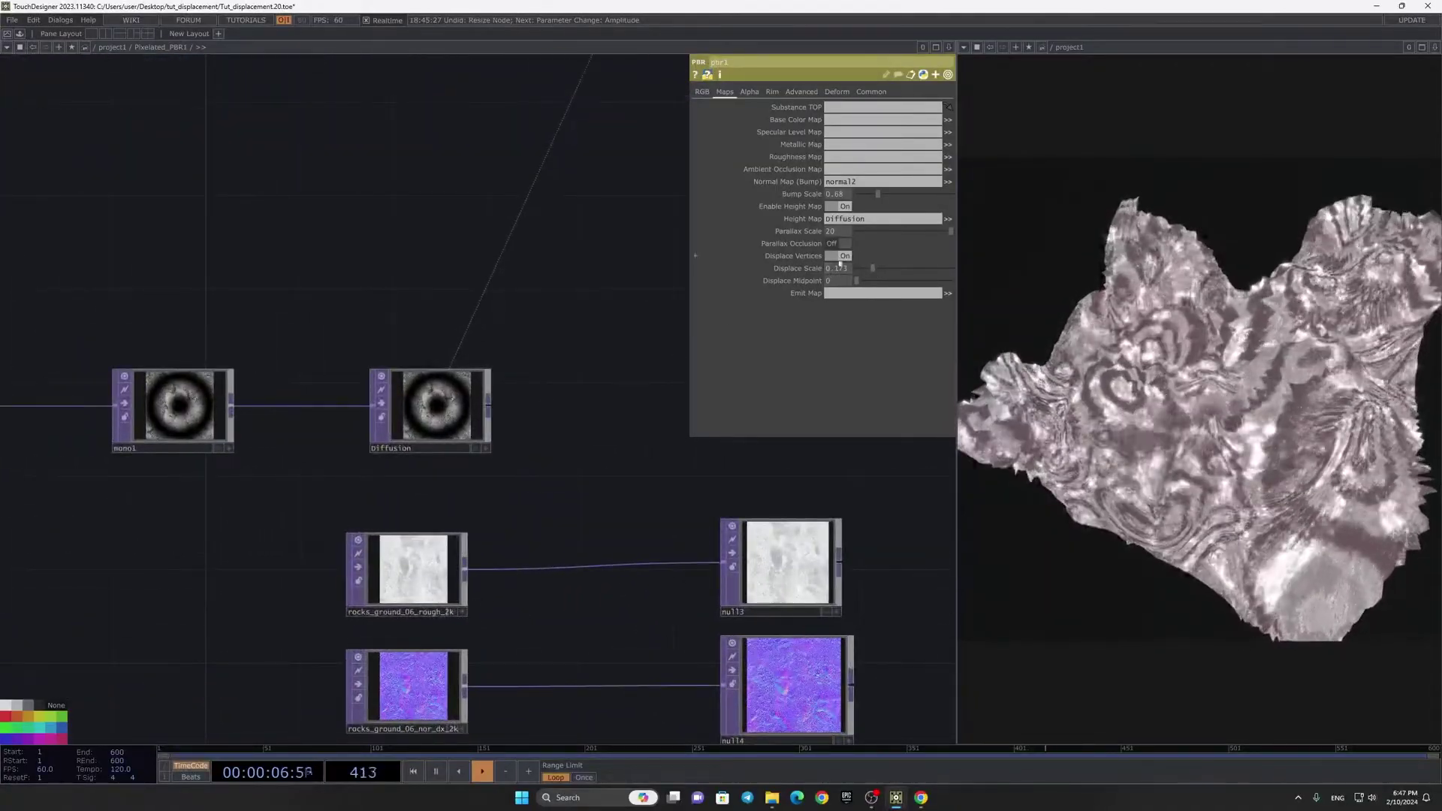
scroll(518, 454, down, 3)
drag(344, 463, 540, 322)
drag(233, 237, 866, 224)
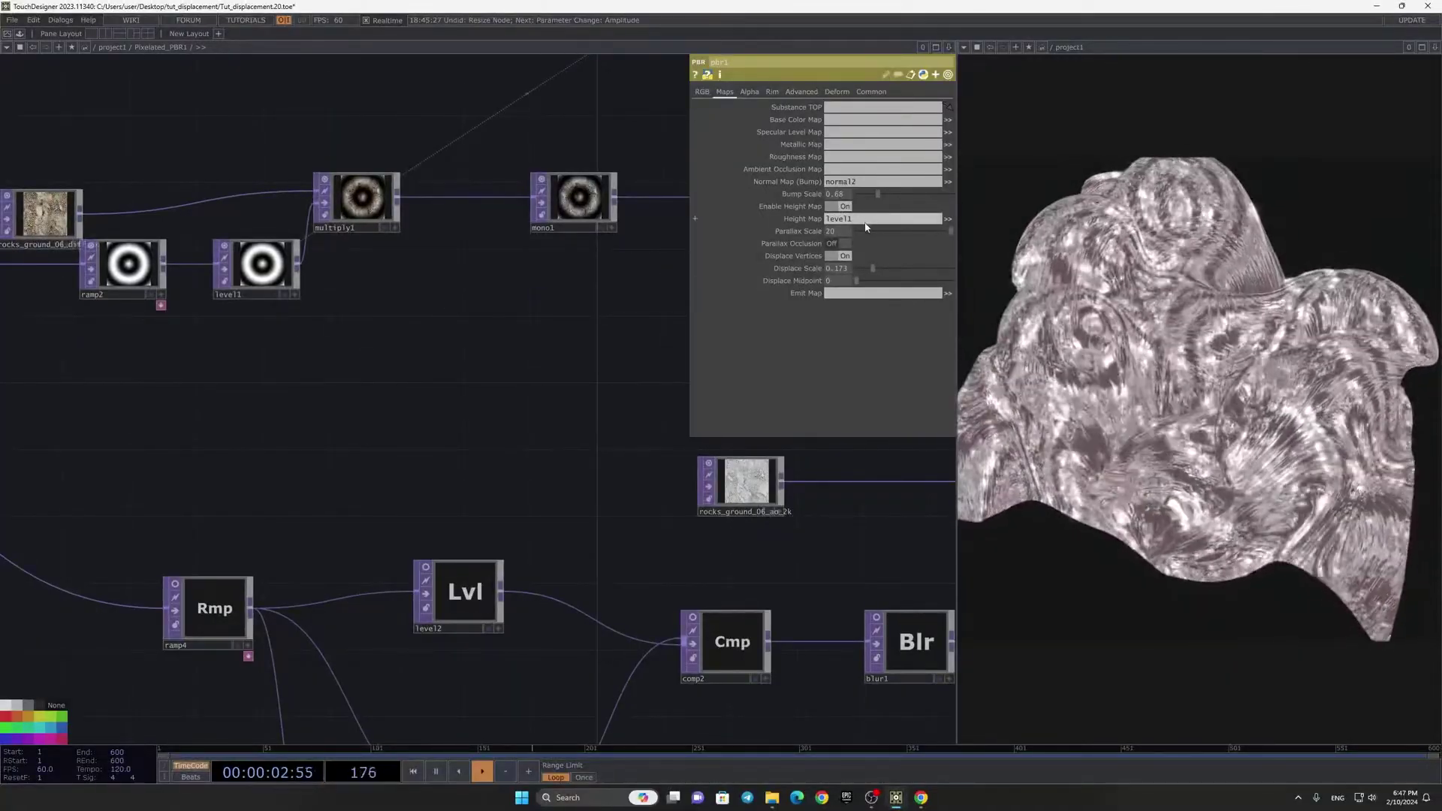
drag(871, 268, 875, 268)
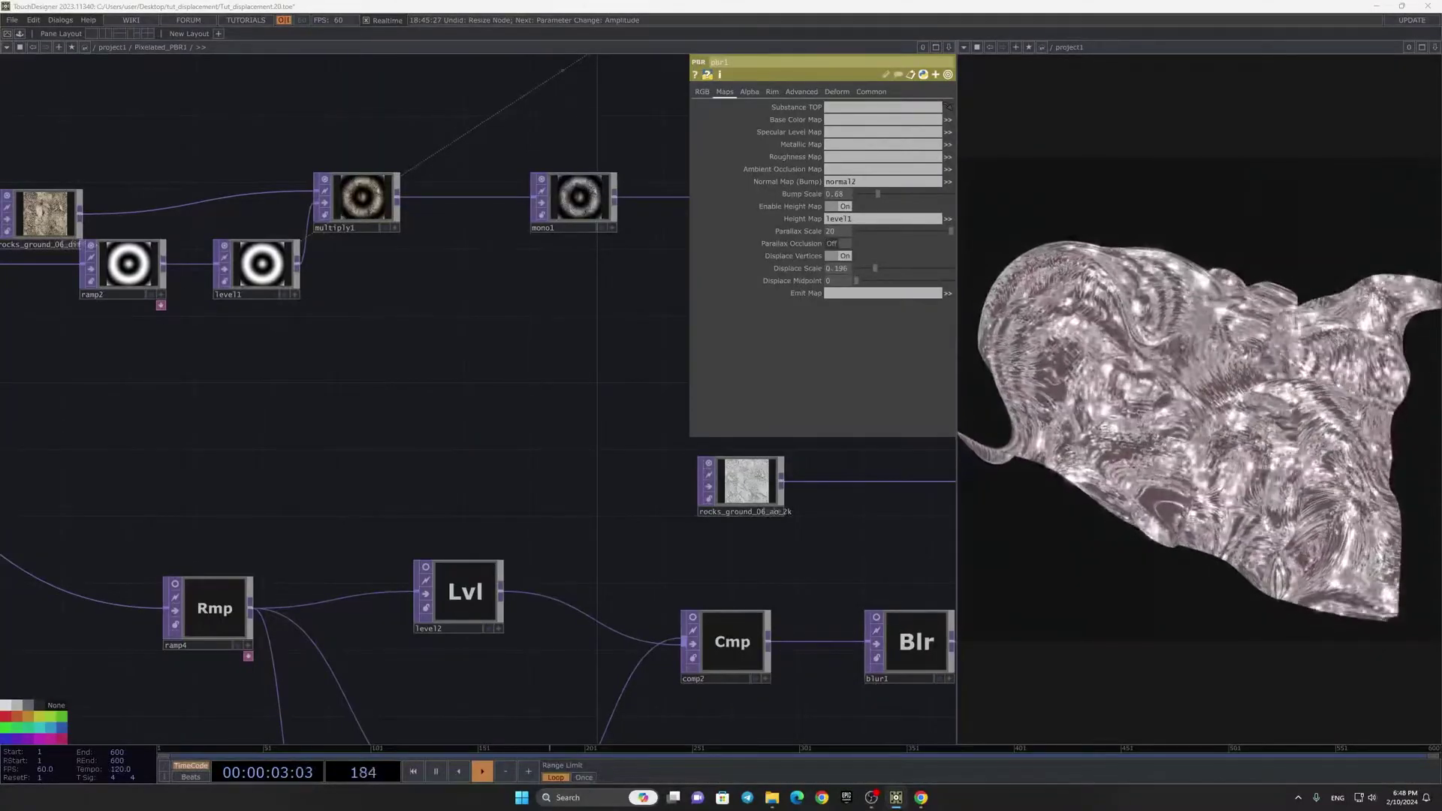
Step: Set pbr1's displace scale to 0.018, enable parallax occlusion and set the parallax scale to 23
scroll(466, 357, down, 5)
scroll(570, 371, up, 3)
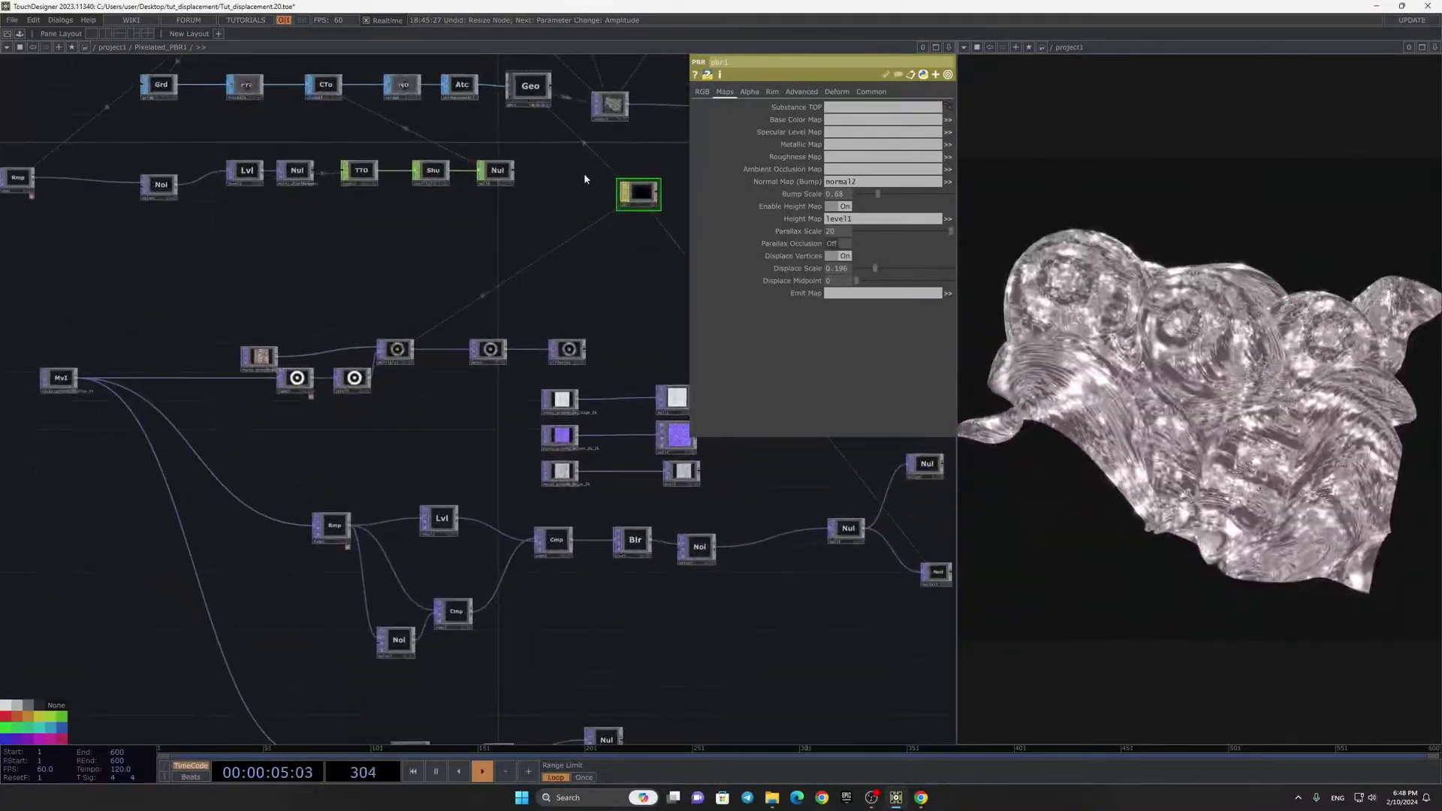
drag(798, 477, 614, 391)
drag(882, 265, 858, 269)
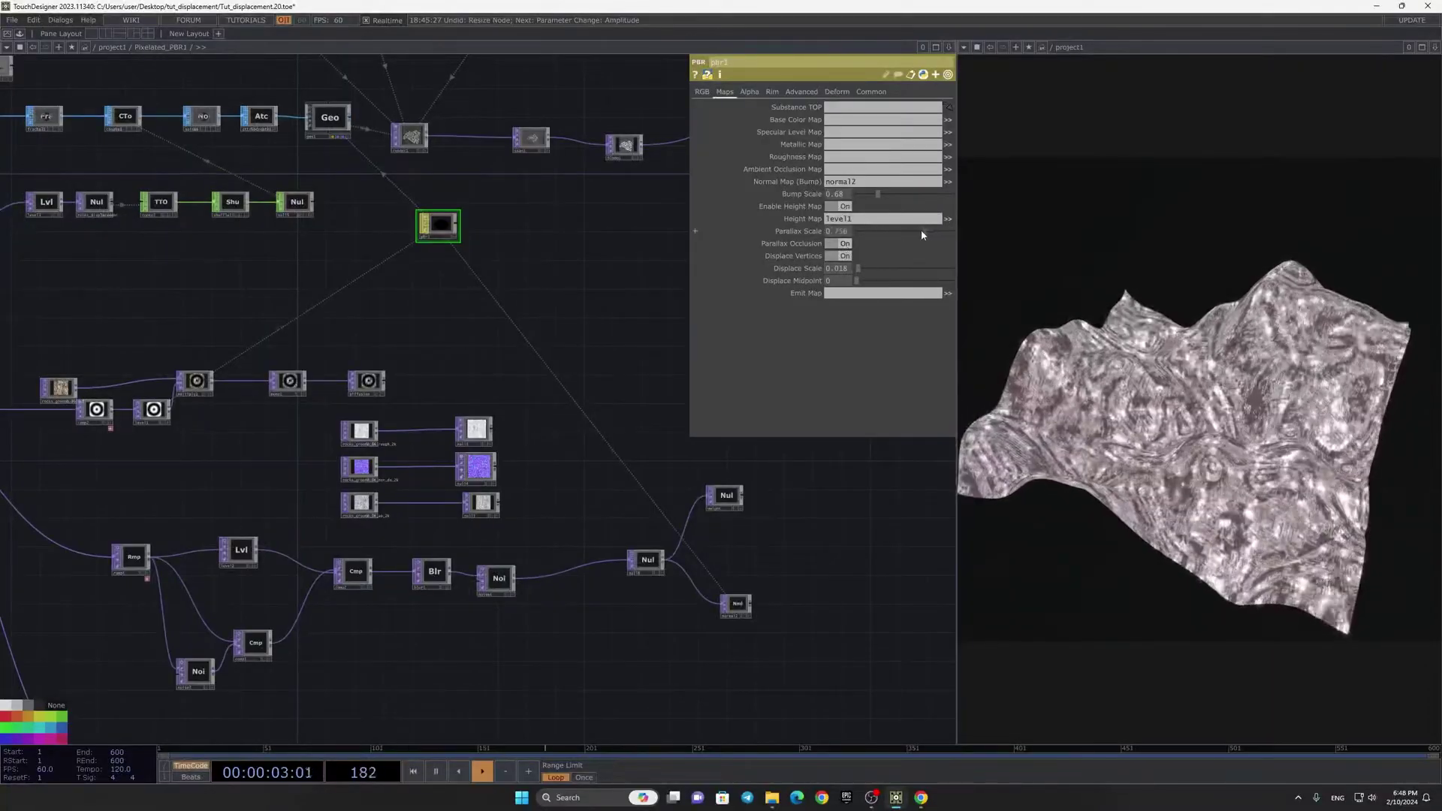
middle_drag(834, 235, 836, 210)
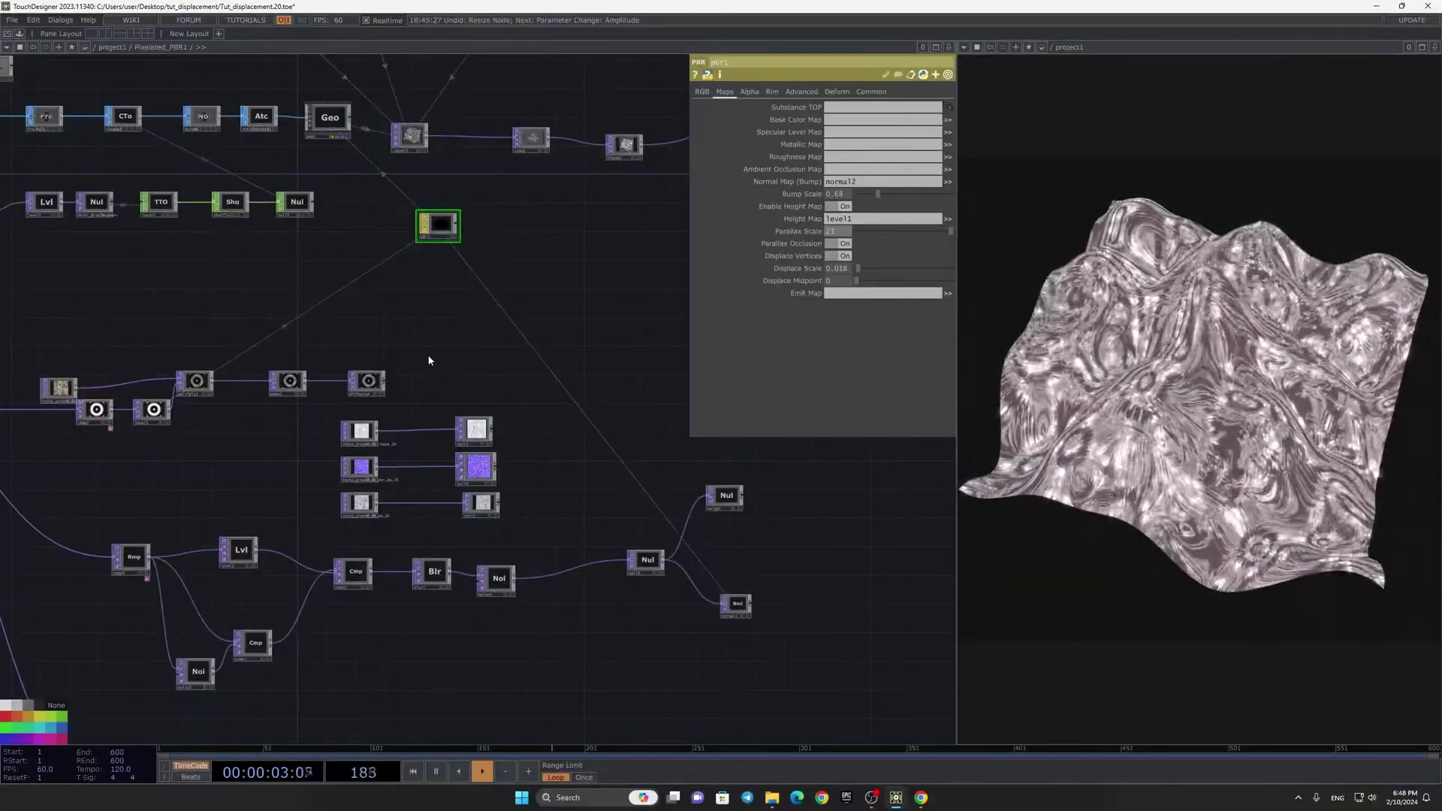
Step: Return to the parent network and rename the Pixelated_PBR1 base as PT_displacement
key(u)
scroll(578, 397, down, 3)
drag(669, 543, 571, 541)
scroll(609, 417, up, 3)
drag(617, 414, 768, 432)
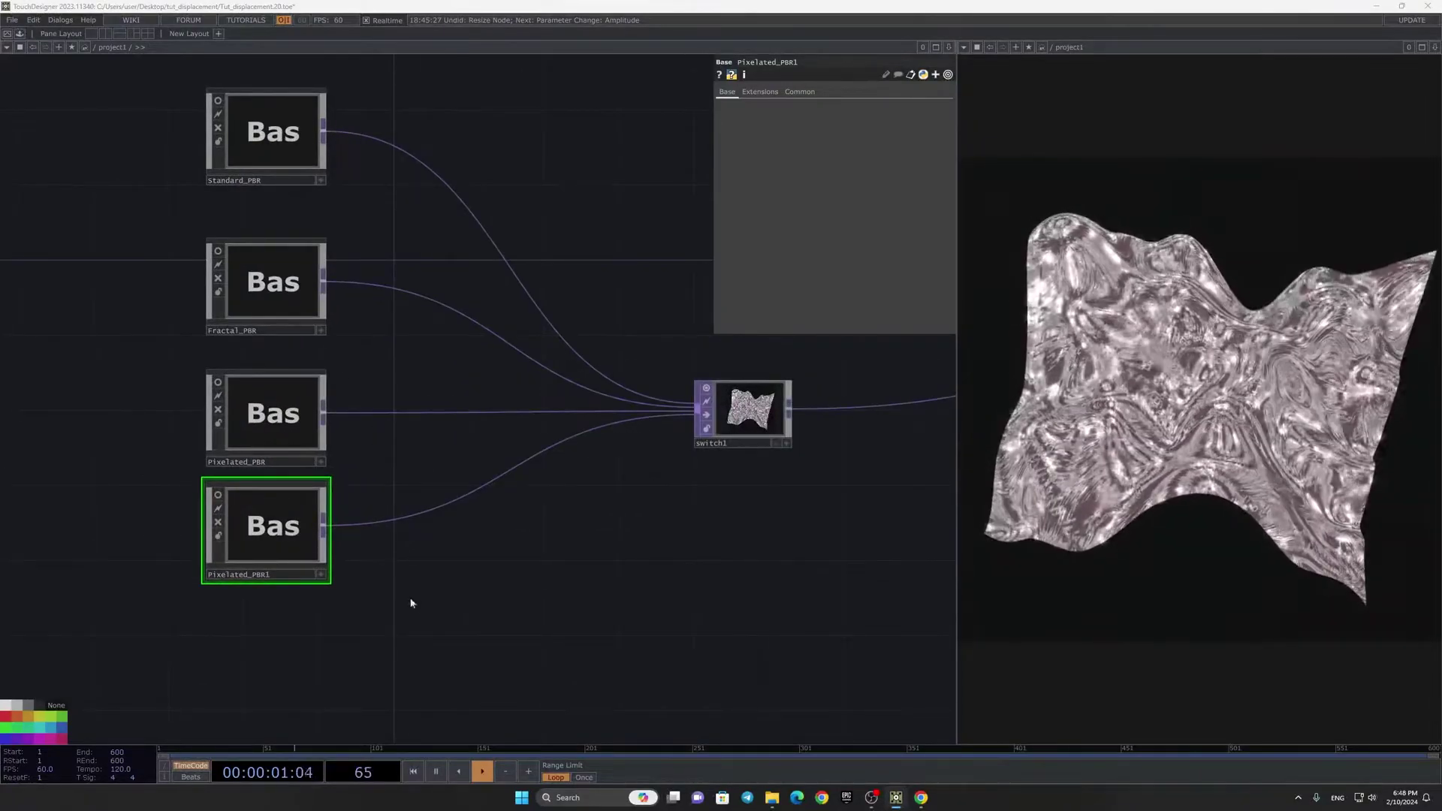
drag(398, 594, 577, 444)
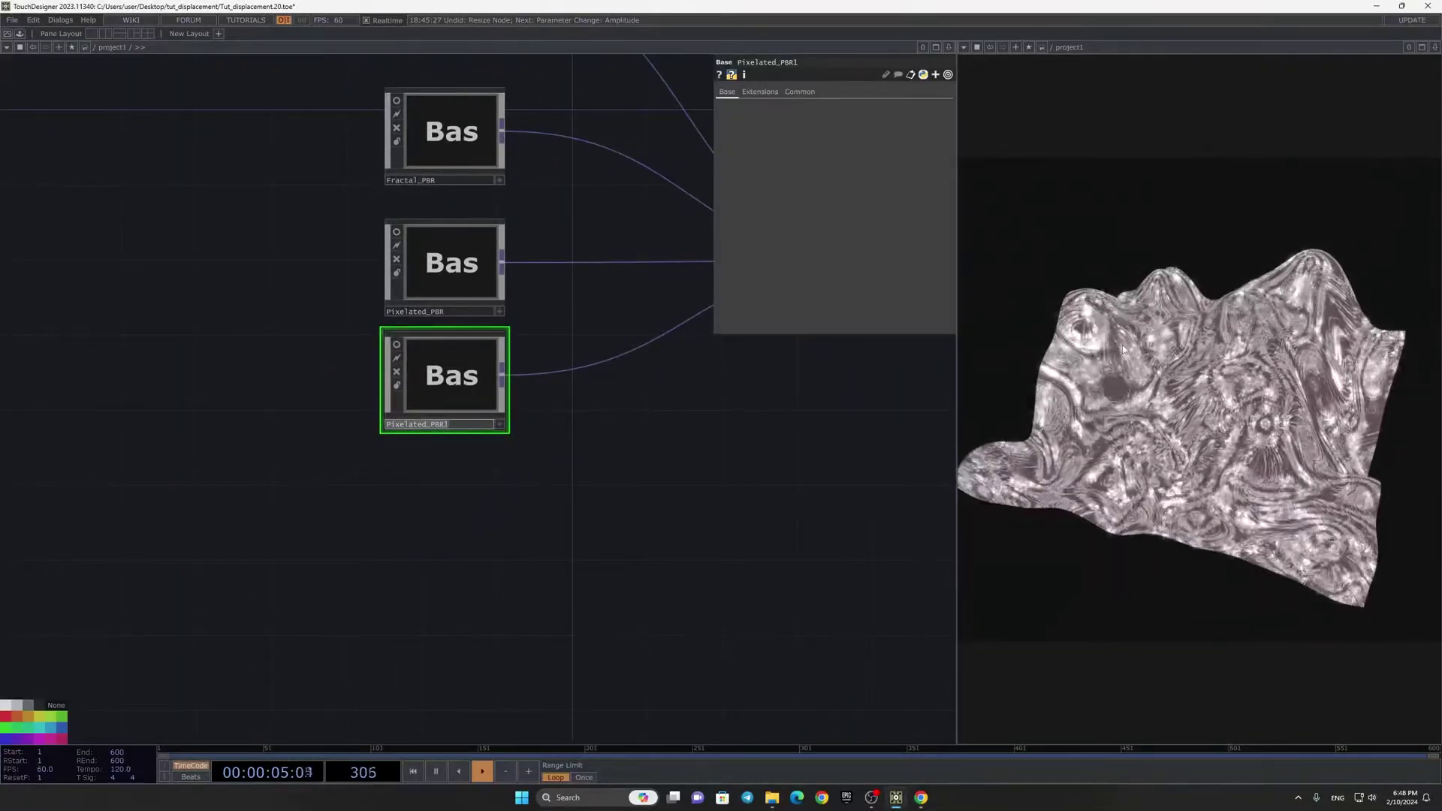
text(PT_)
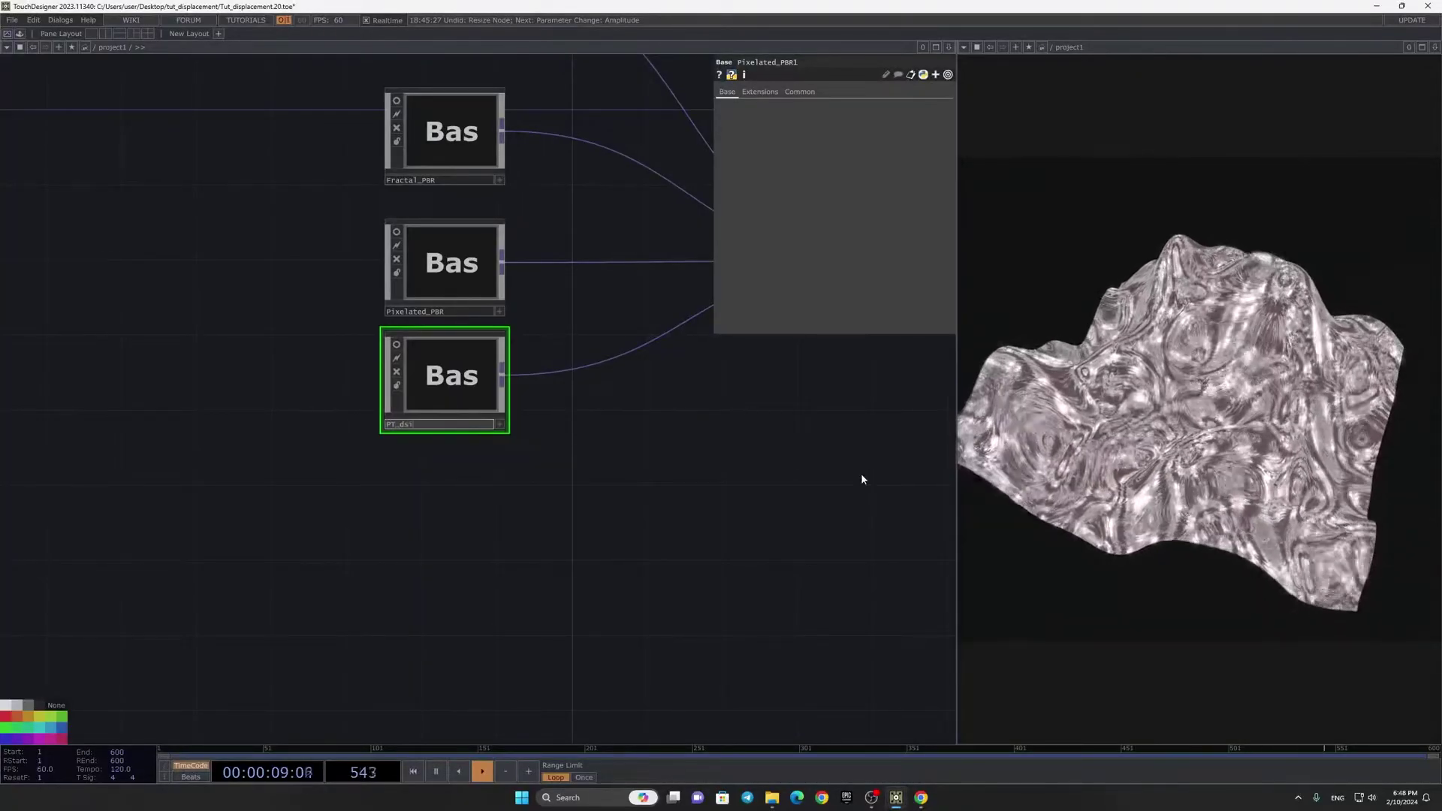
text(displacem)
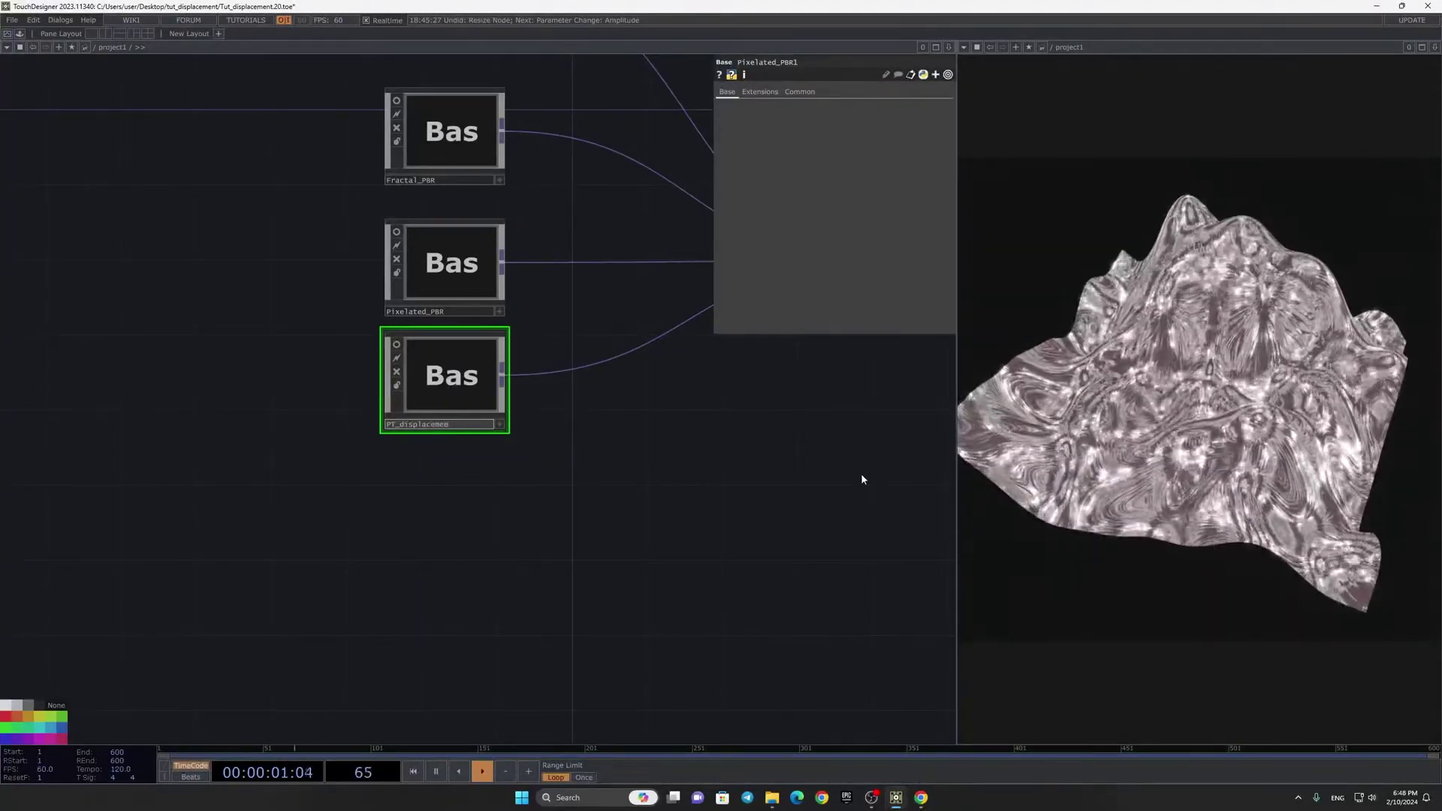
text(ent)
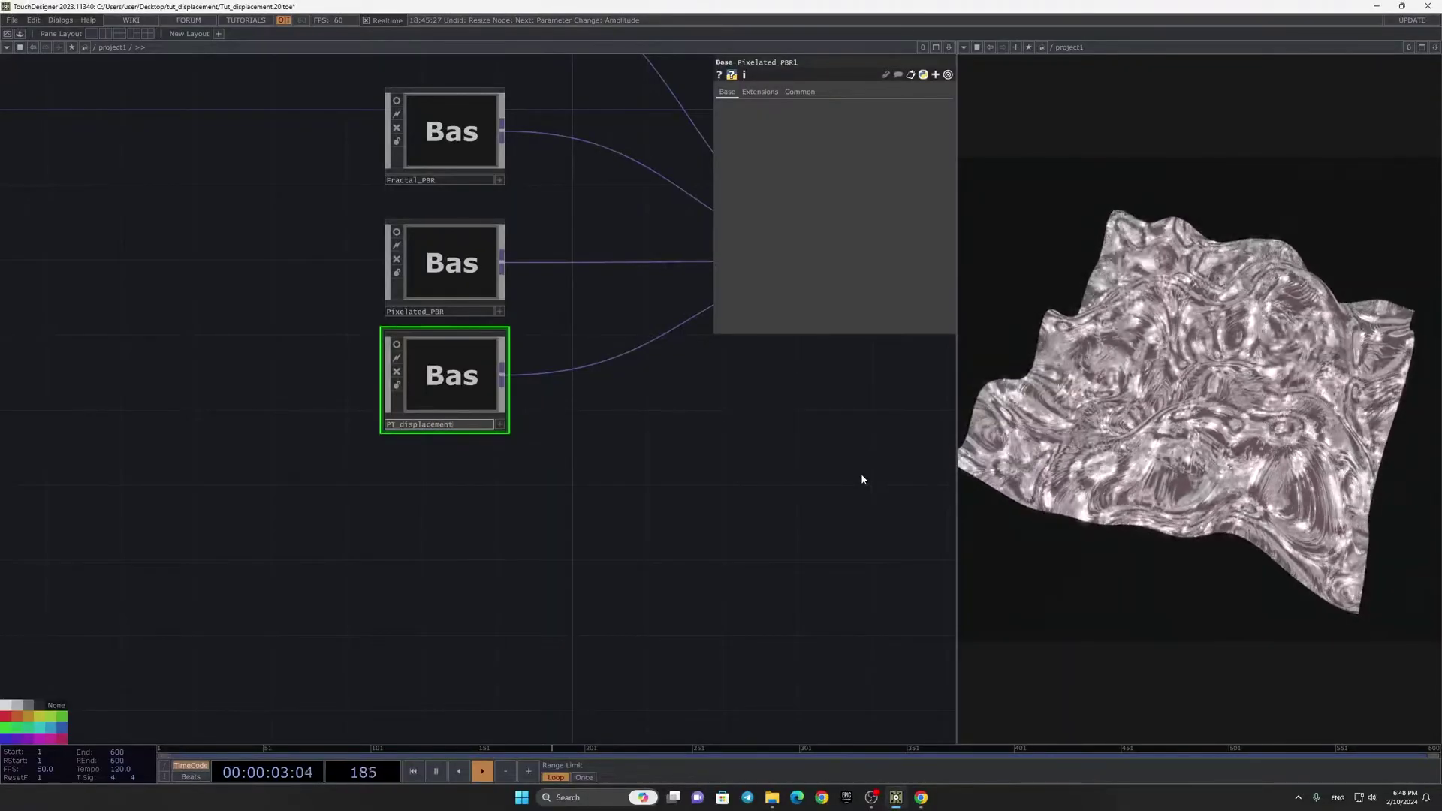
key(Return)
Step: Duplicate the PT_displacement base and connect the copy as the fifth input of switch1
click(456, 374)
key(ctrl+c)
key(ctrl+v)
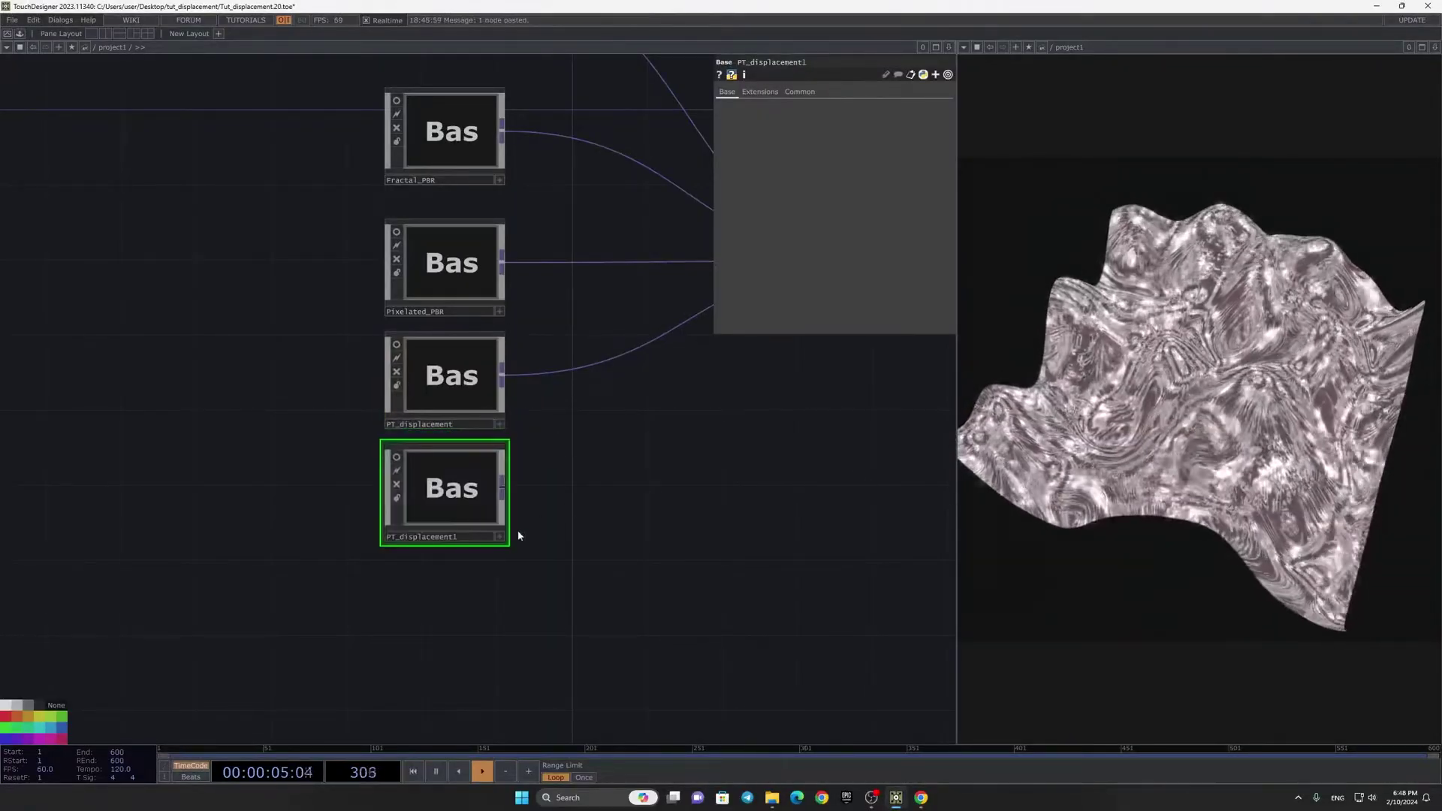
scroll(559, 497, down, 5)
drag(595, 492, 554, 517)
scroll(551, 481, up, 3)
mouse_move(466, 530)
mouse_down()
mouse_move(741, 376)
mouse_move(816, 358)
mouse_up()
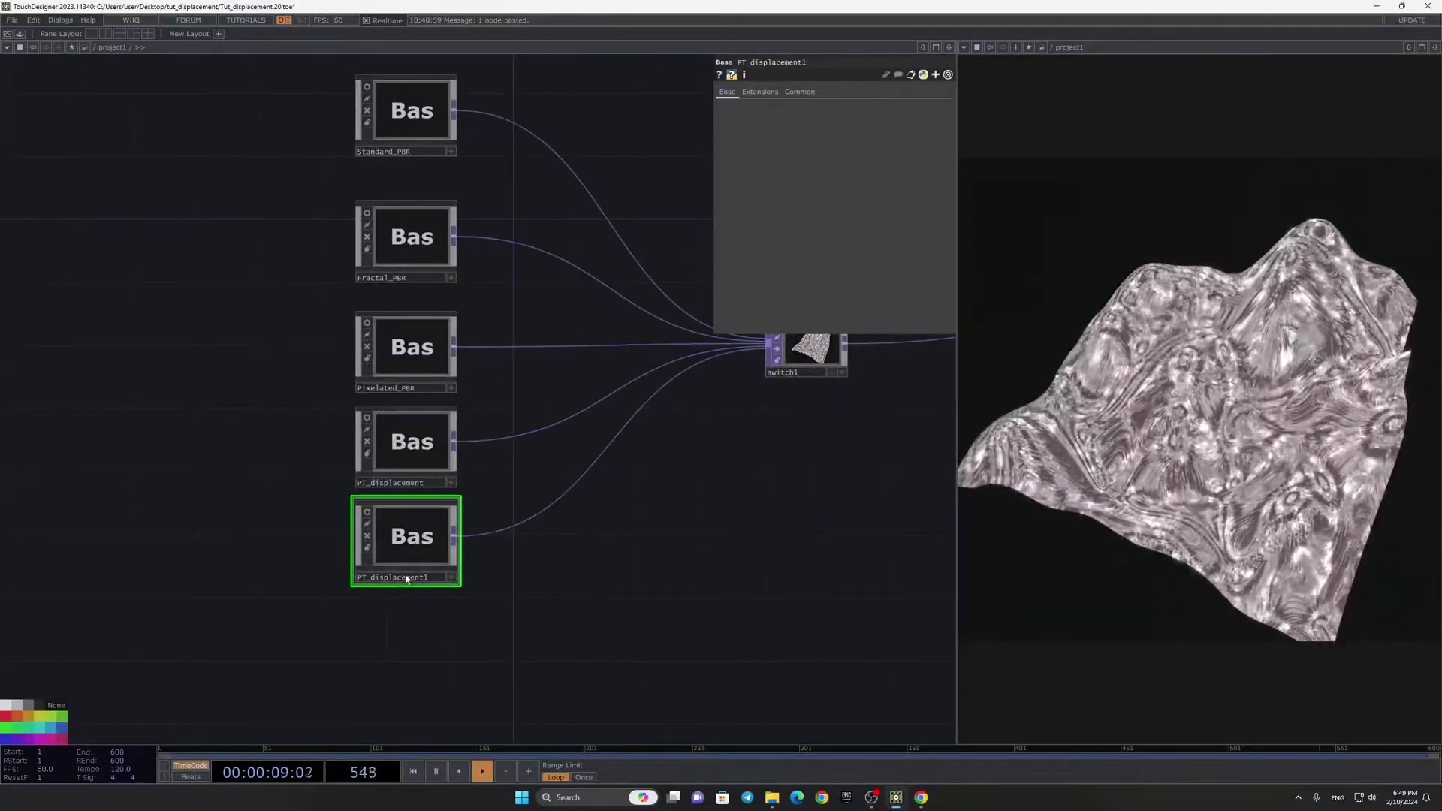
Step: Inside PT_displacement1, disable vertex displacement and parallax occlusion on pbr1 and set its parallax scale to 1
key(i)
scroll(411, 542, down, 4)
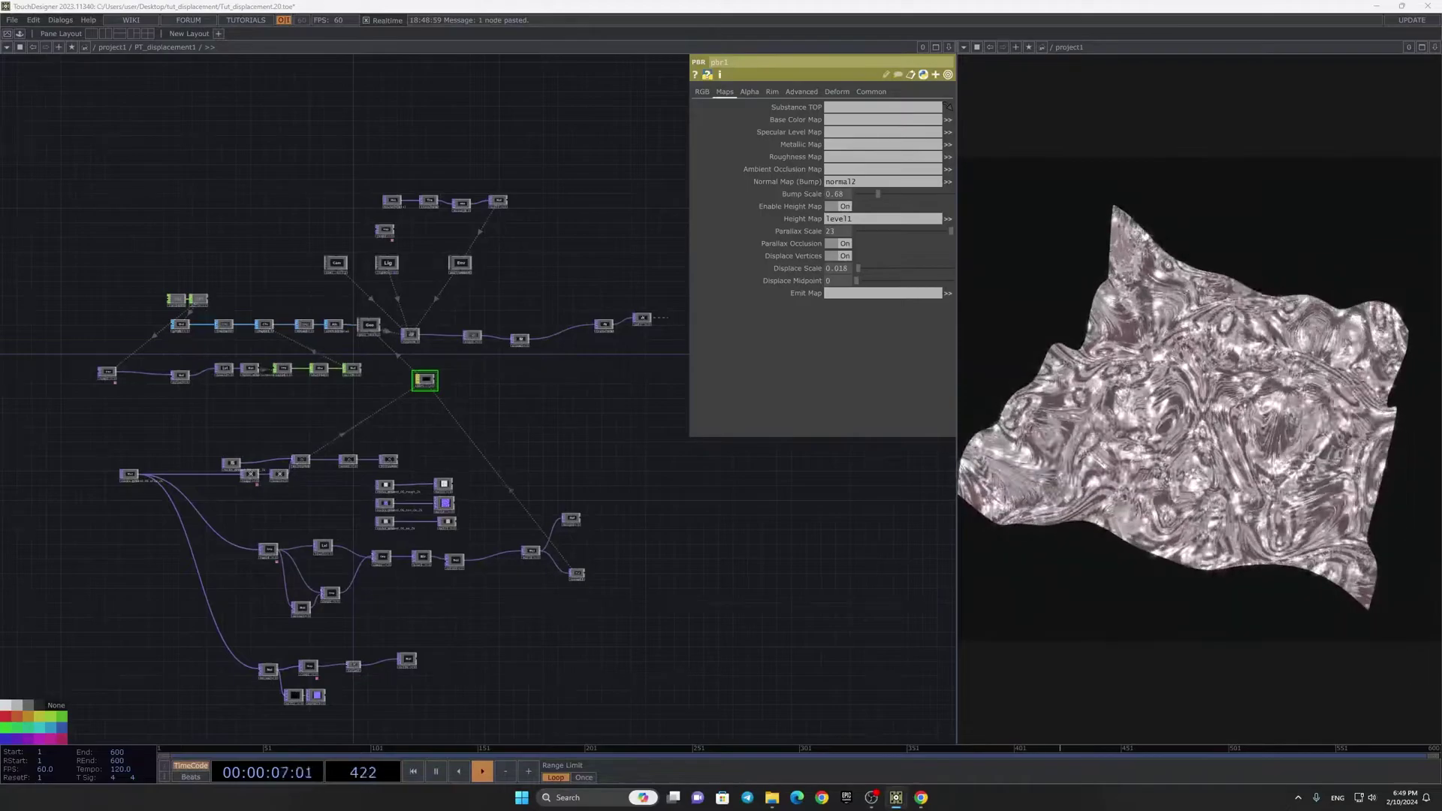
scroll(256, 465, up, 5)
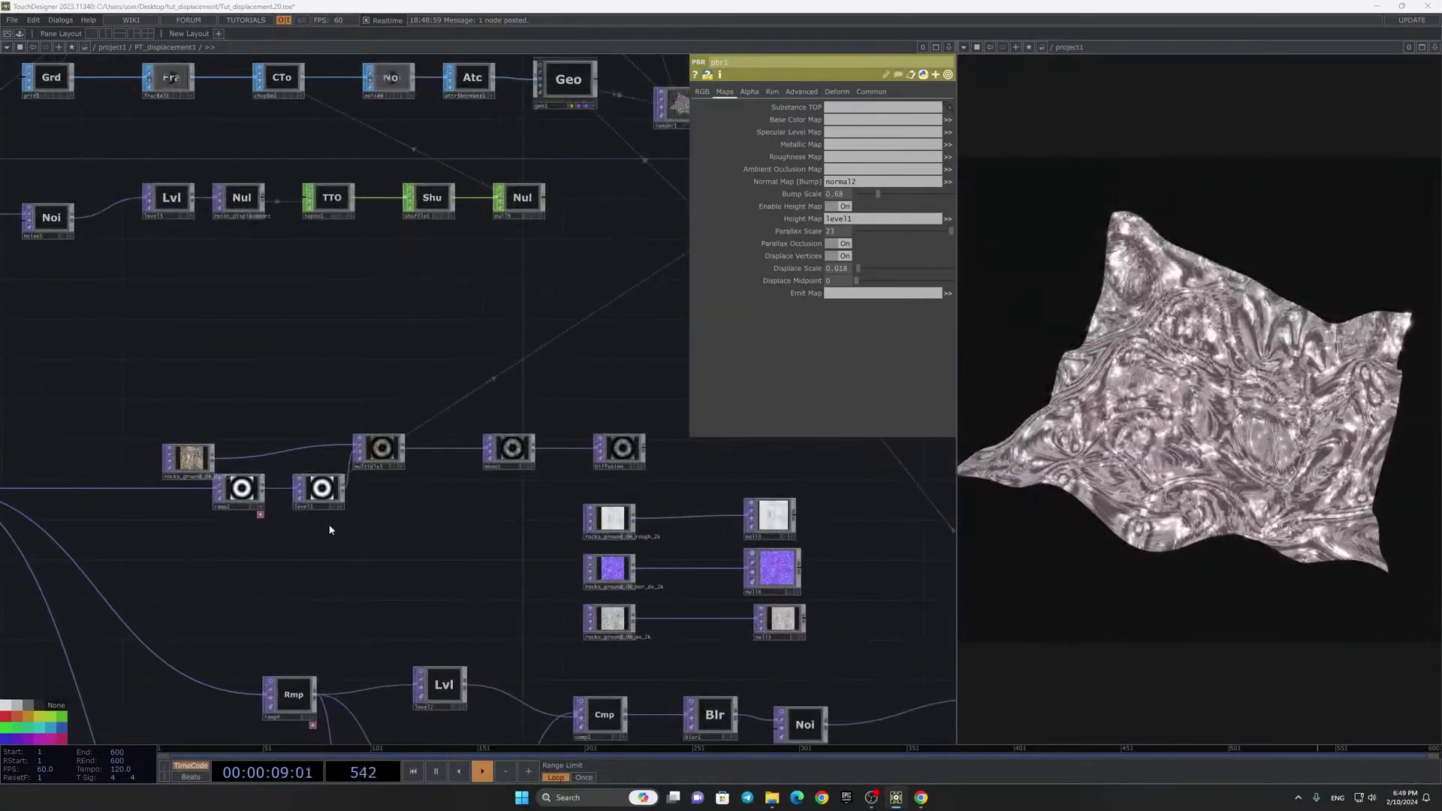
drag(488, 407, 435, 514)
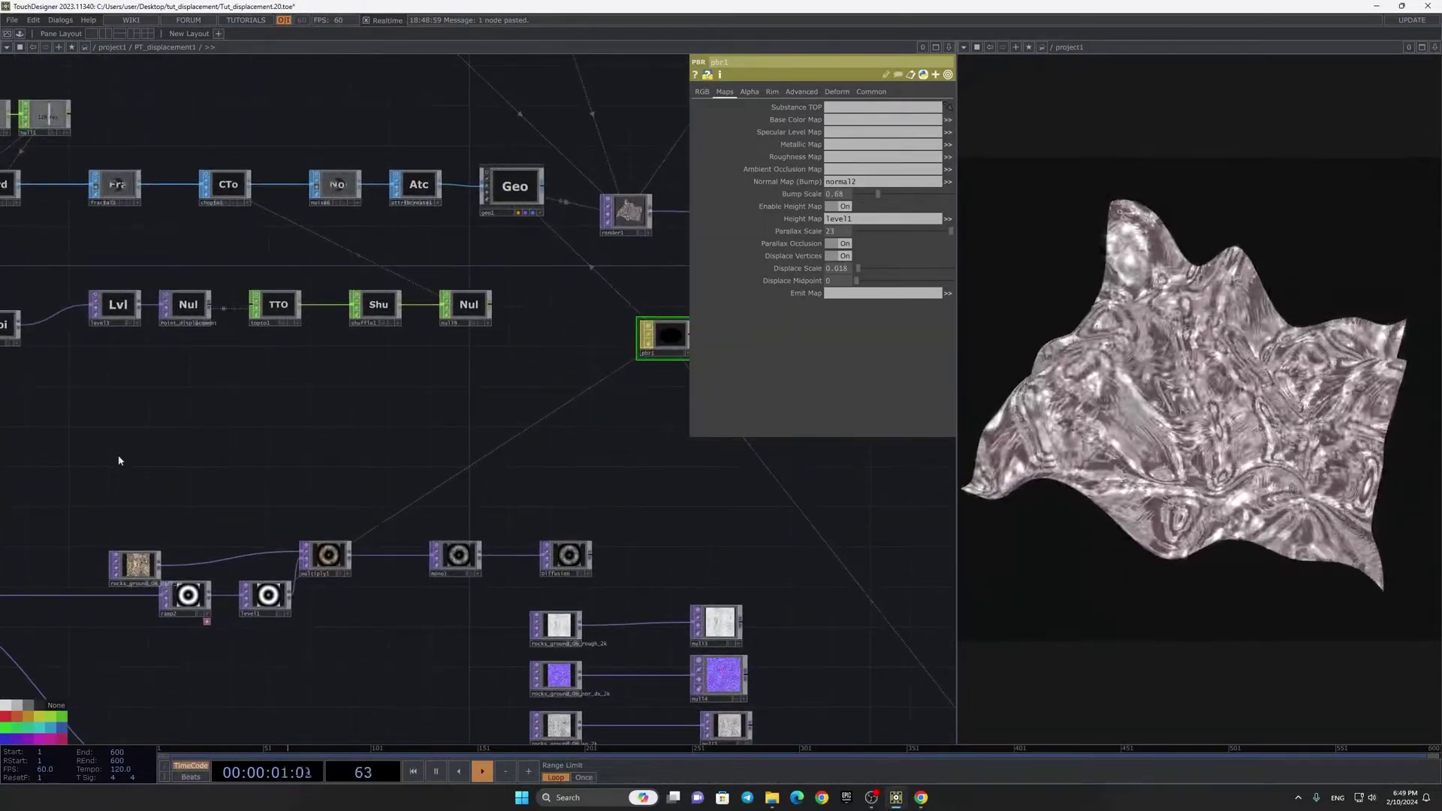
drag(654, 493, 444, 489)
drag(481, 433, 521, 206)
scroll(521, 205, down, 3)
scroll(637, 383, up, 5)
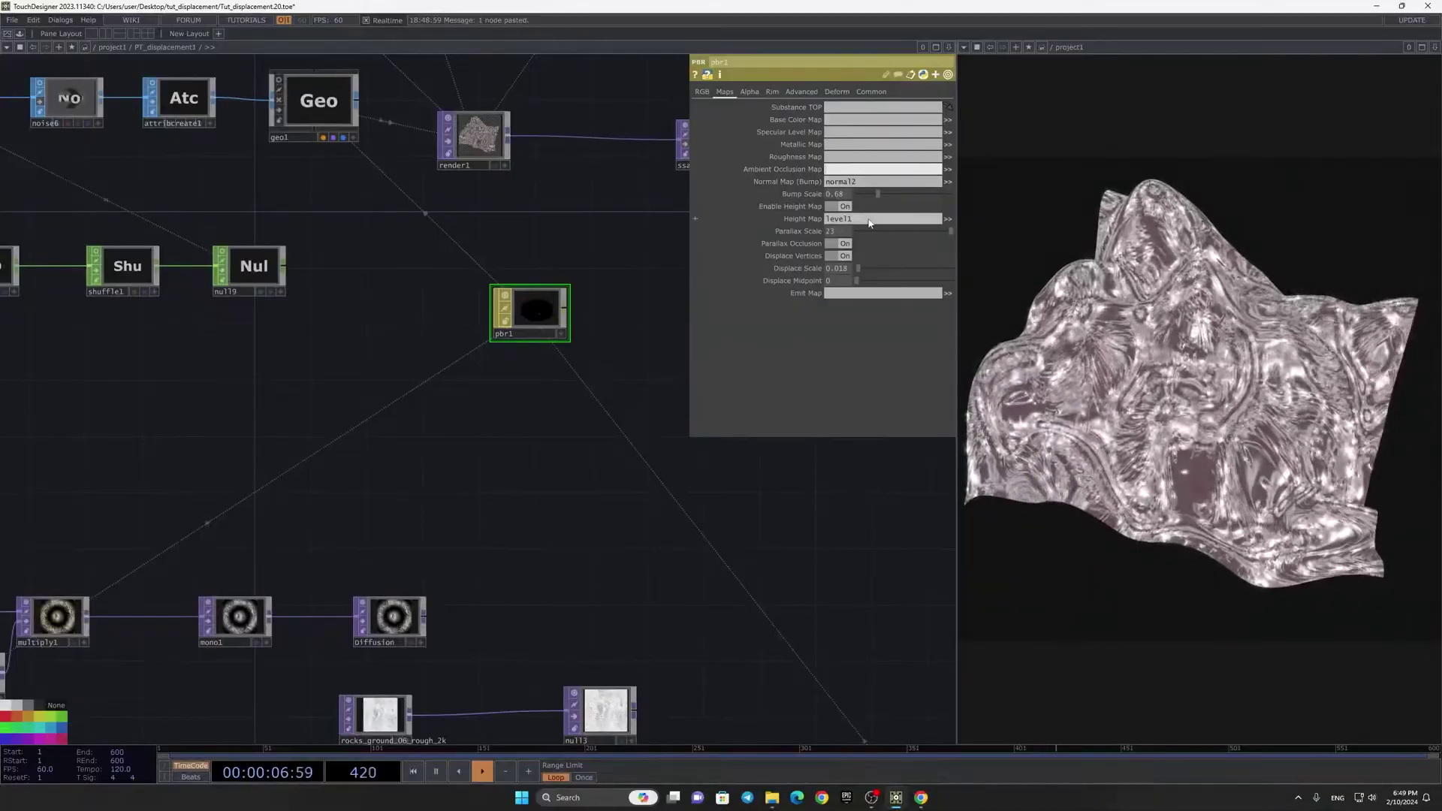
click(848, 256)
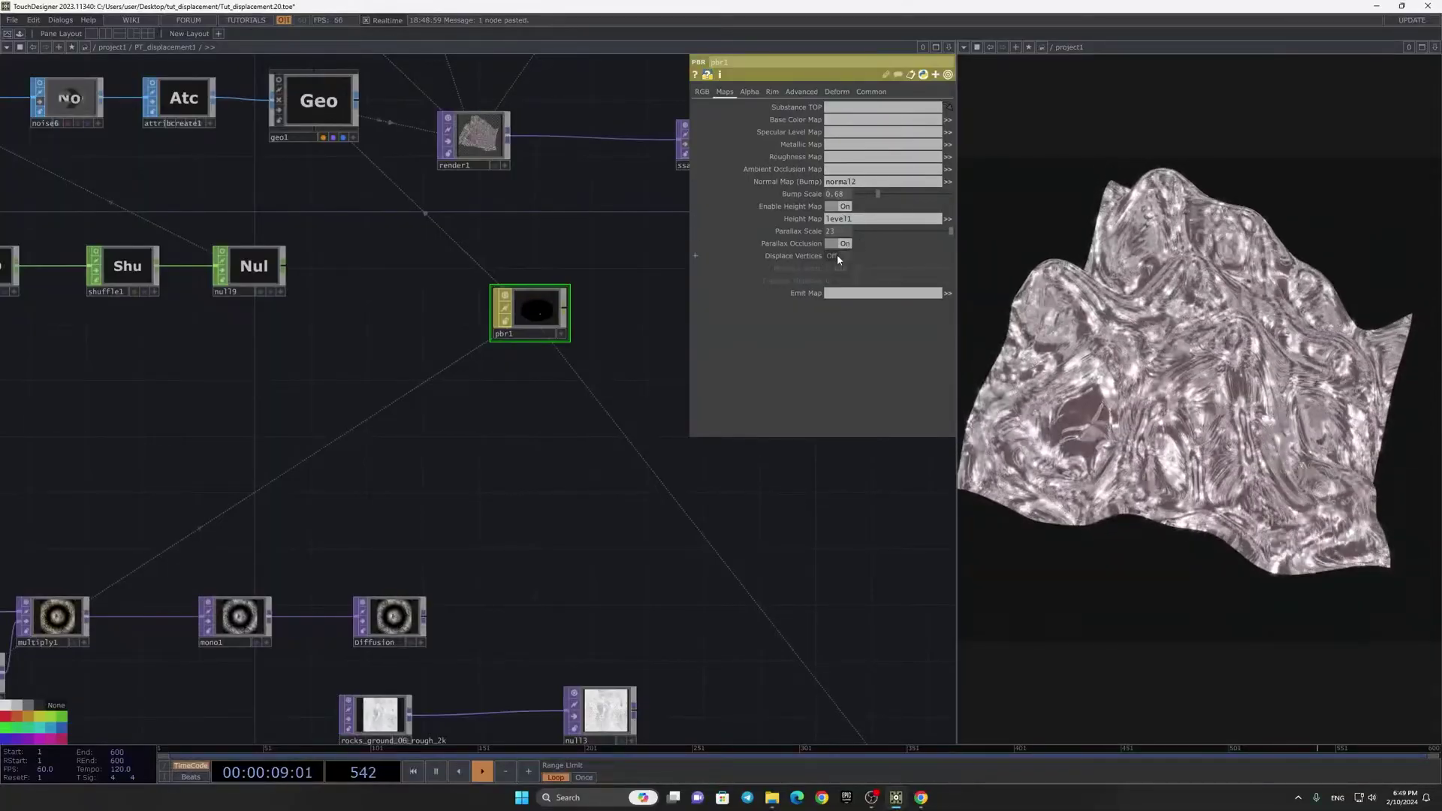
click(839, 244)
drag(886, 231, 867, 231)
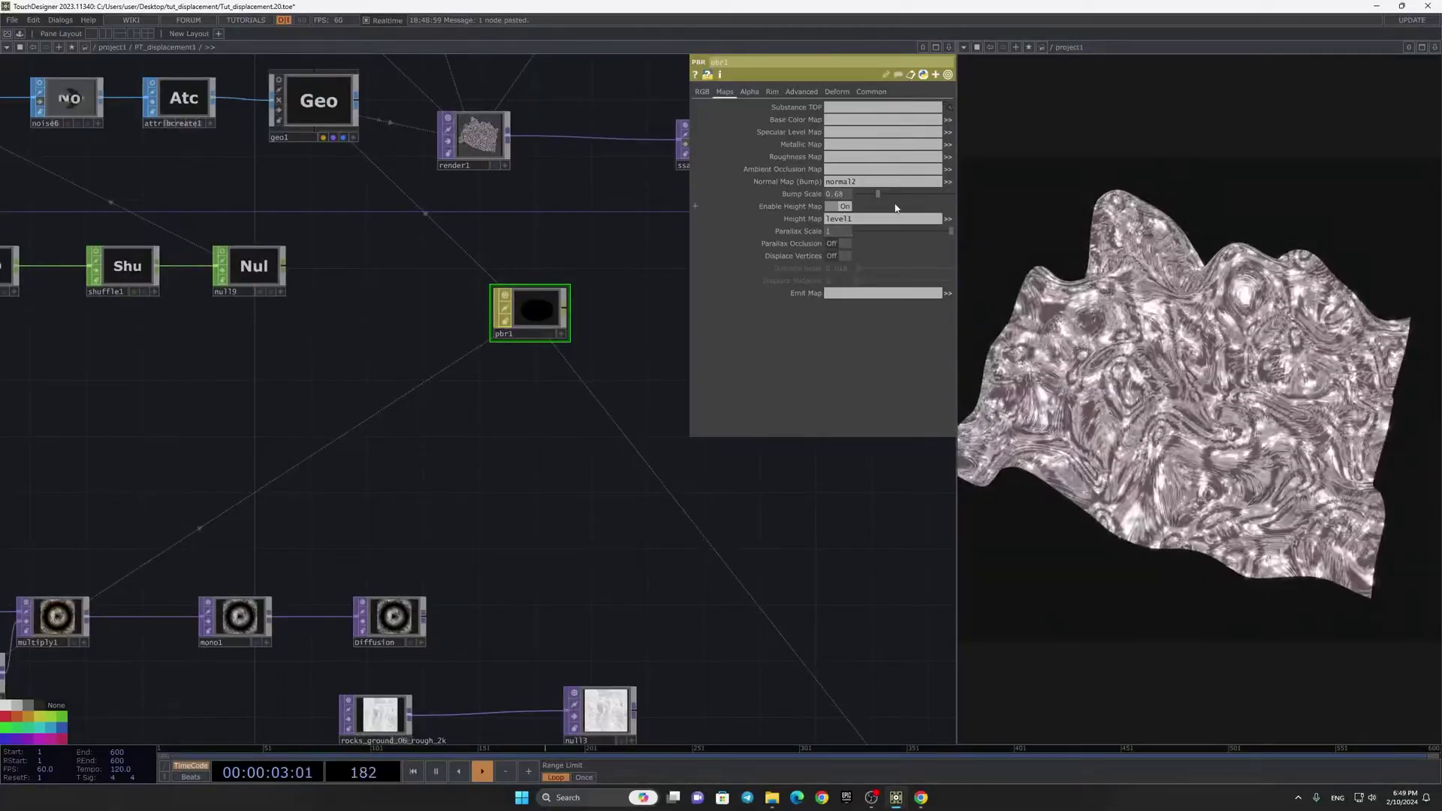
Step: Set pbr1's bump scale to 0.84 and bypass noise5 in PT_displacement1
scroll(709, 447, down, 5)
scroll(280, 251, up, 5)
drag(182, 407, 475, 418)
drag(521, 509, 652, 444)
scroll(421, 425, up, 3)
drag(424, 520, 565, 376)
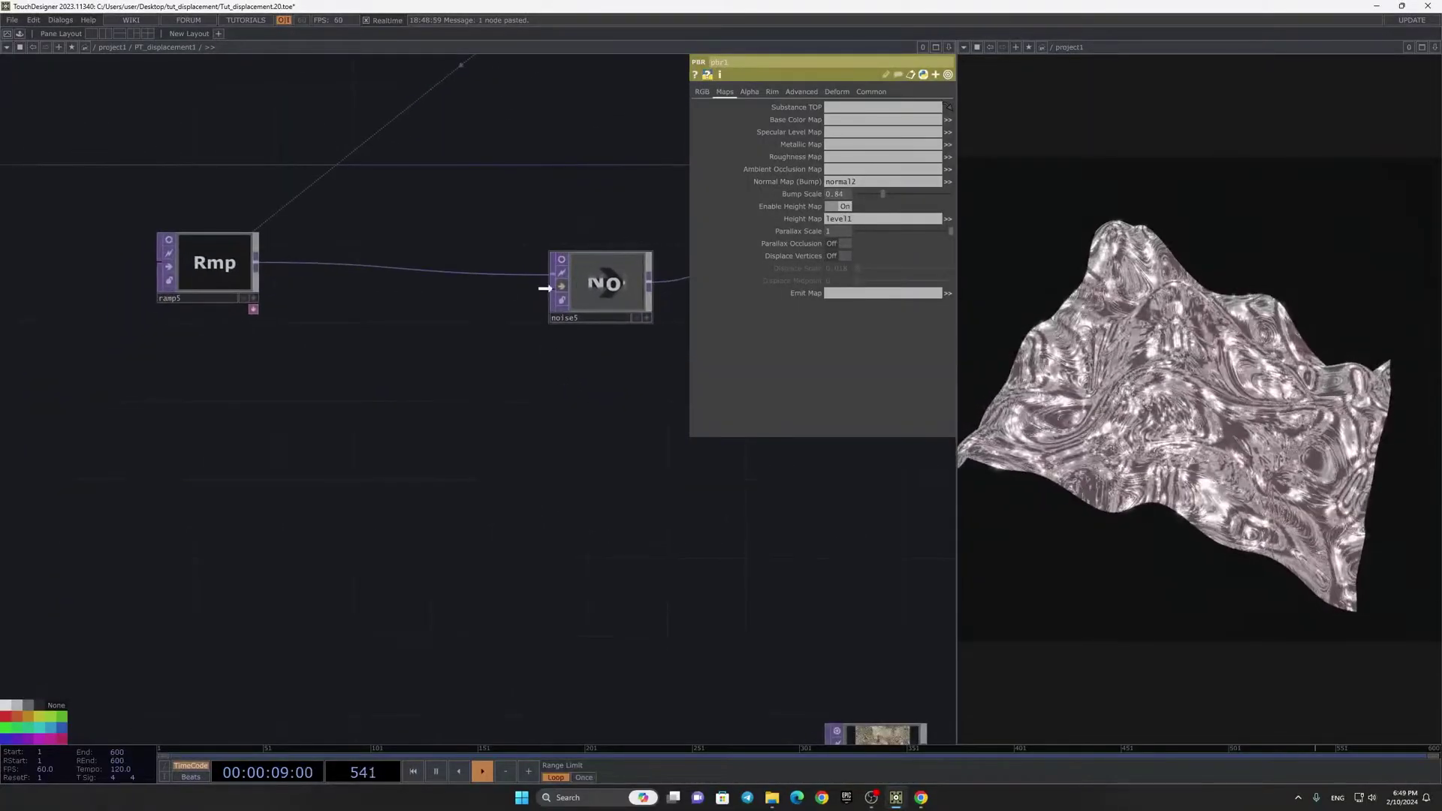
drag(564, 292, 467, 291)
Step: Clear the normal map and height map from pbr1 and show its RGB parameters
click(219, 282)
scroll(695, 249, down, 3)
drag(698, 247, 502, 351)
scroll(579, 315, down, 4)
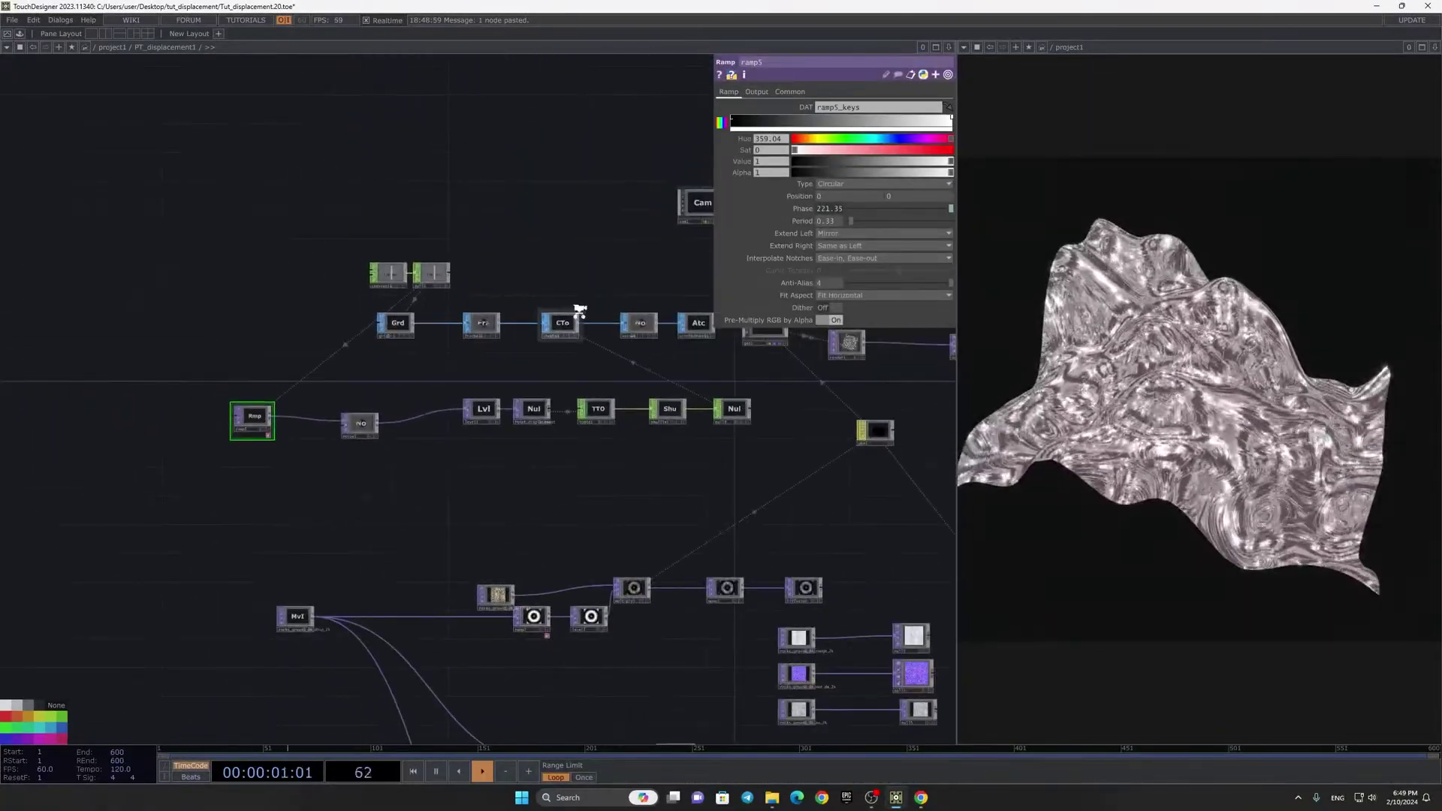
scroll(585, 328, up, 3)
drag(808, 515, 558, 419)
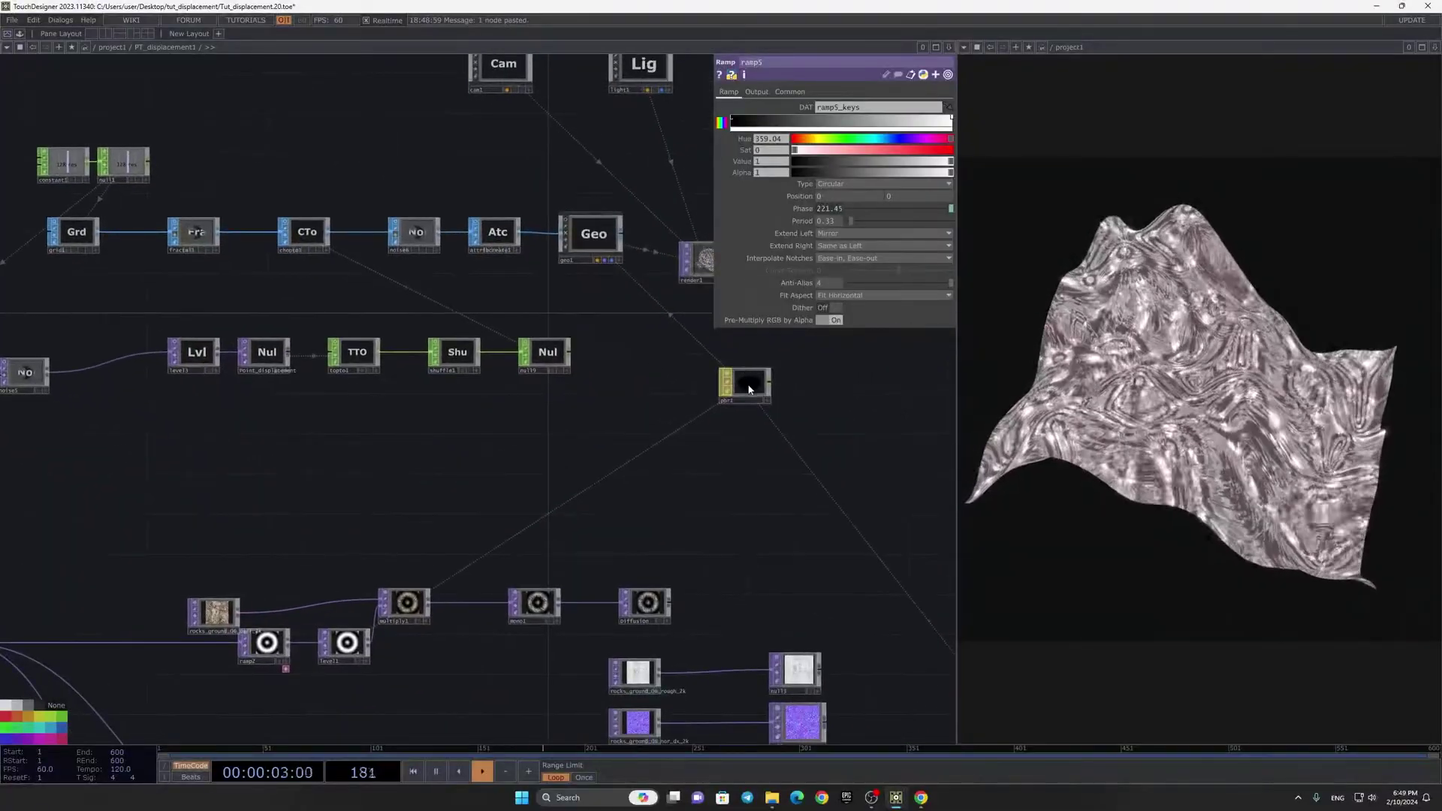
click(749, 387)
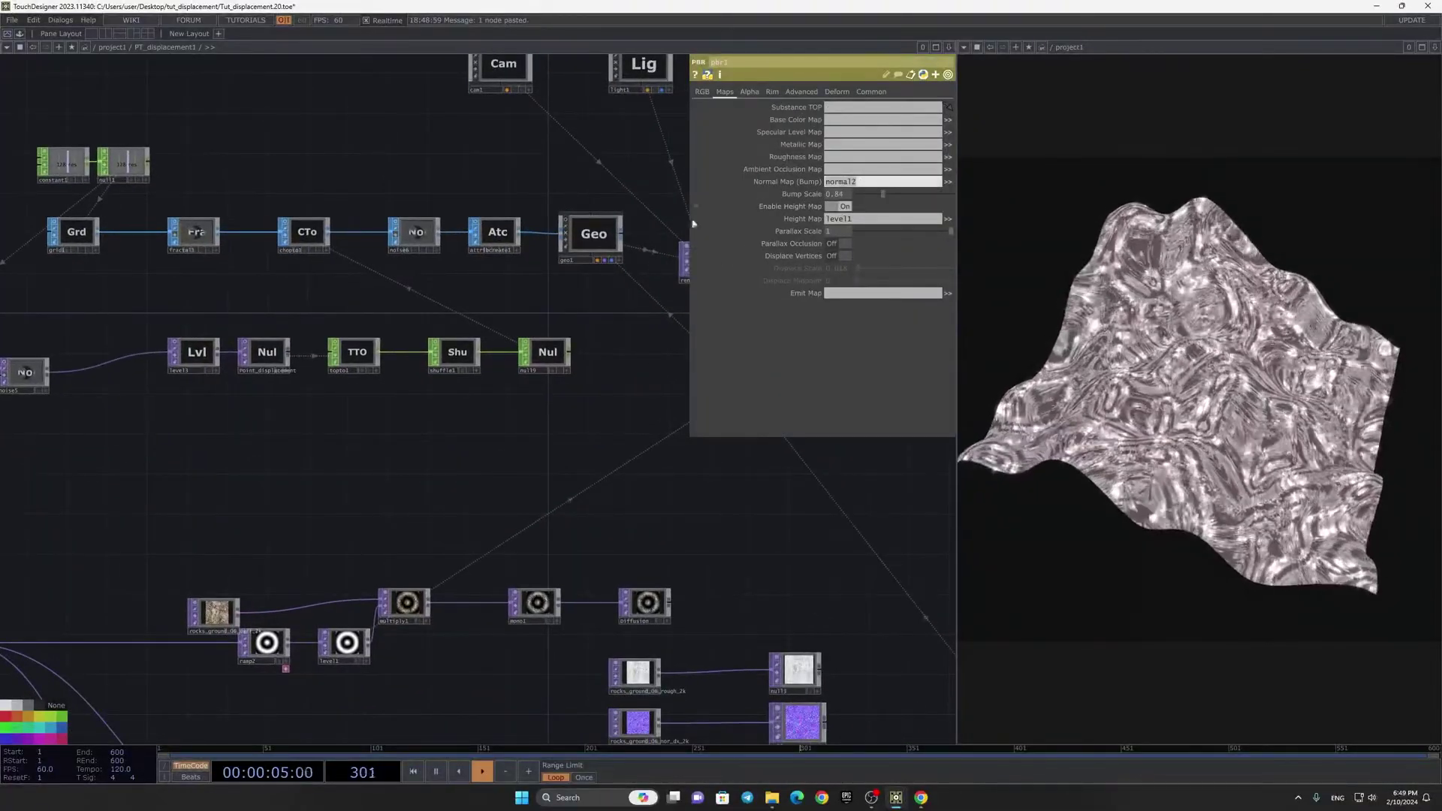
key(BackSpace)
click(610, 380)
click(702, 92)
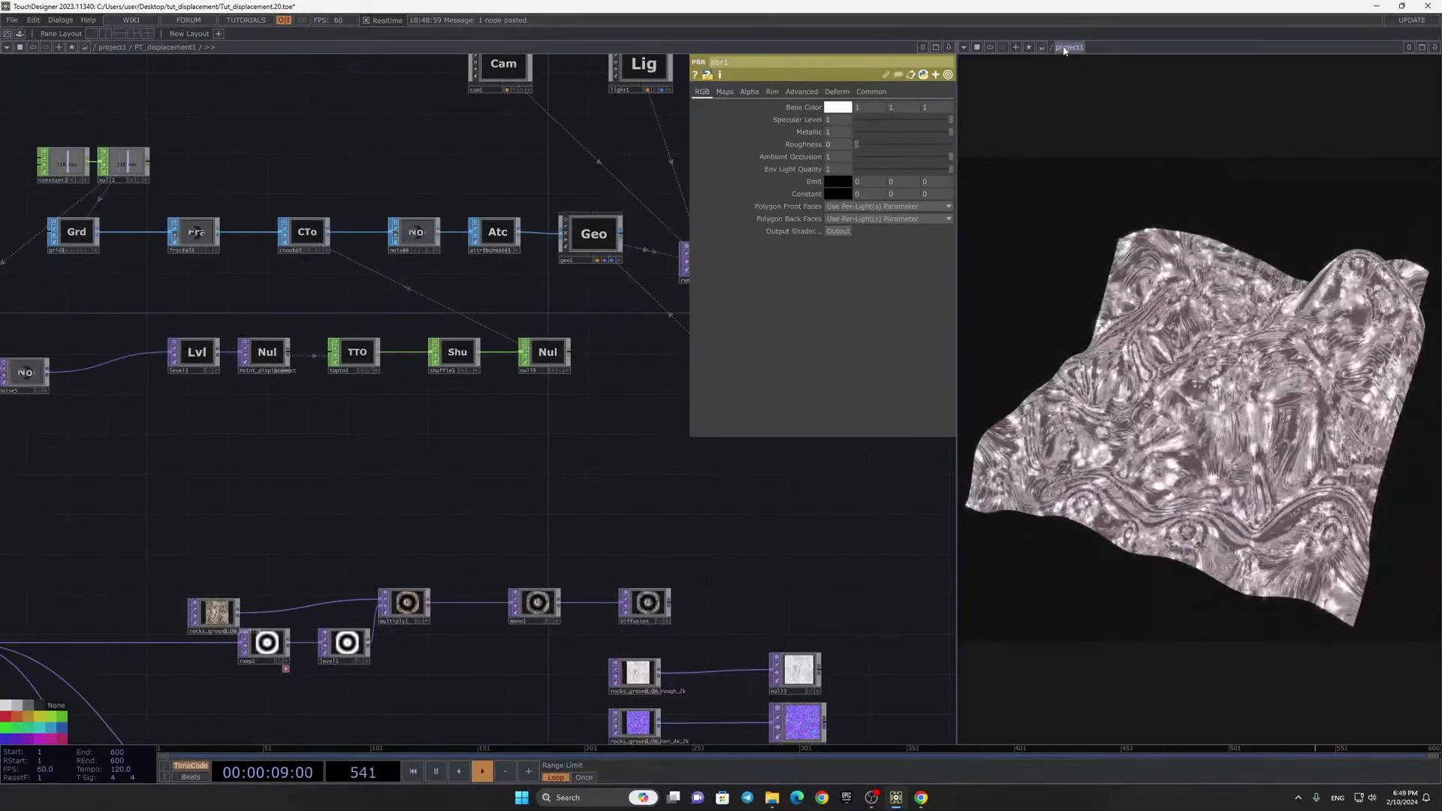
Step: Return to the parent network and set the index of switch1 to 4
click(1098, 49)
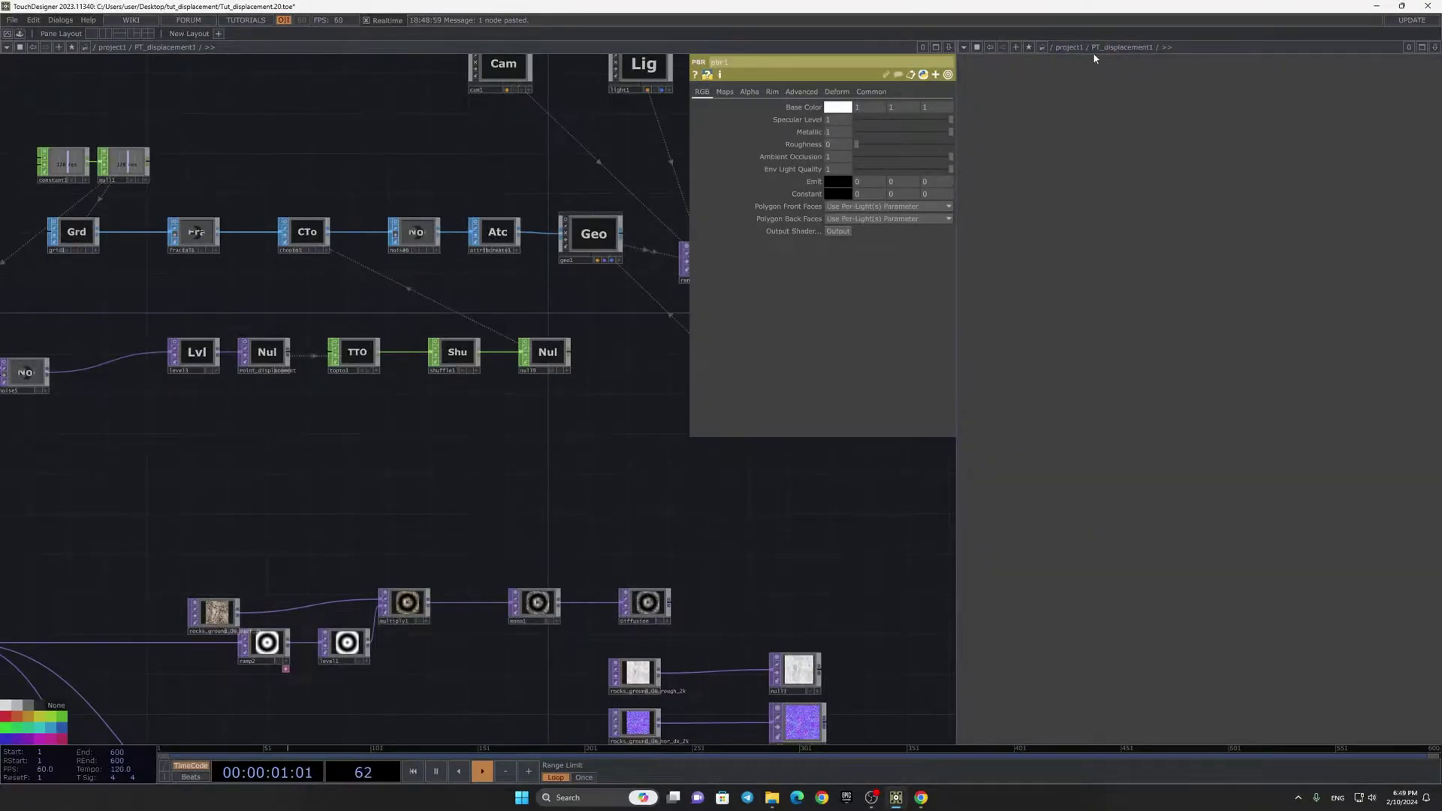
click(1061, 48)
scroll(690, 467, down, 5)
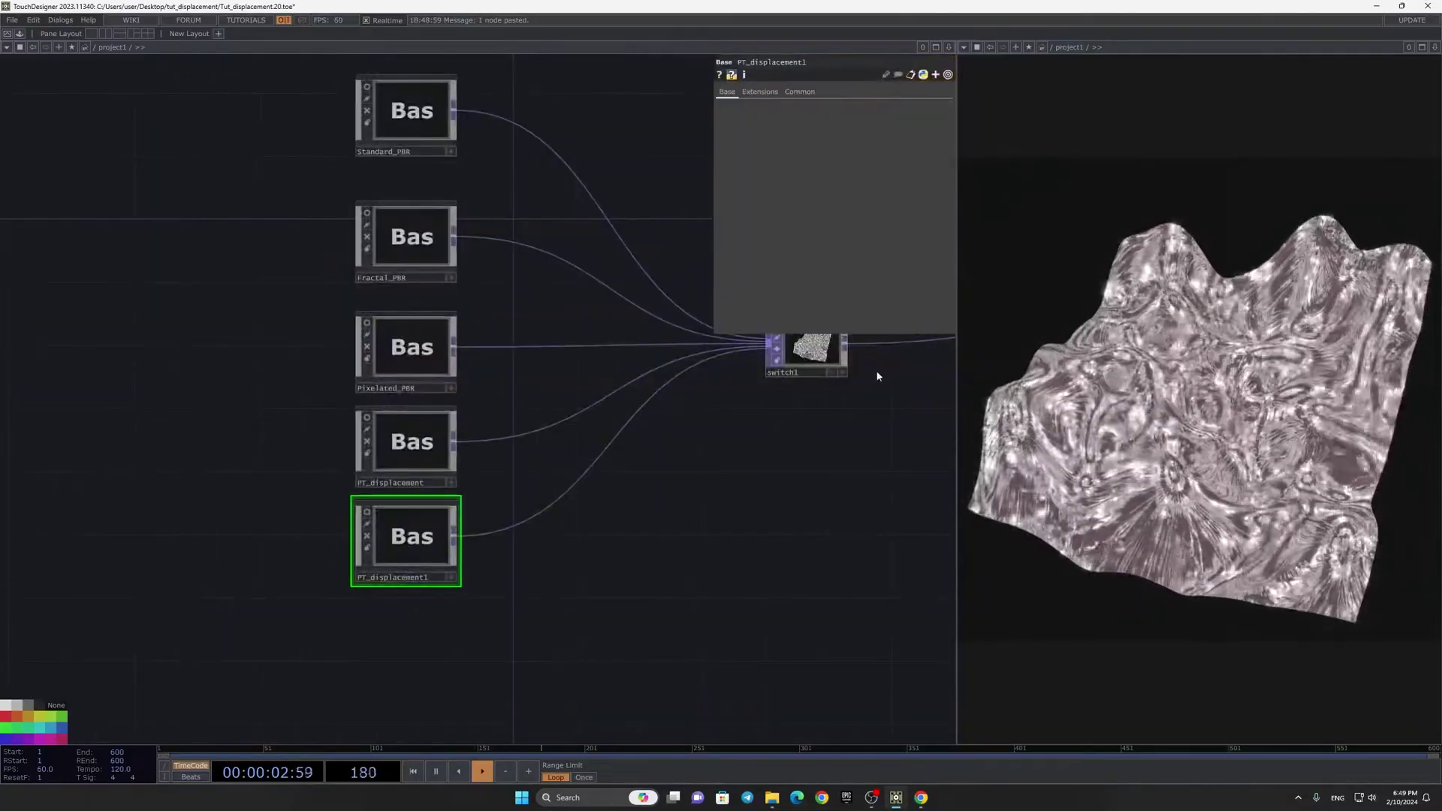
text(4)
key(Return)
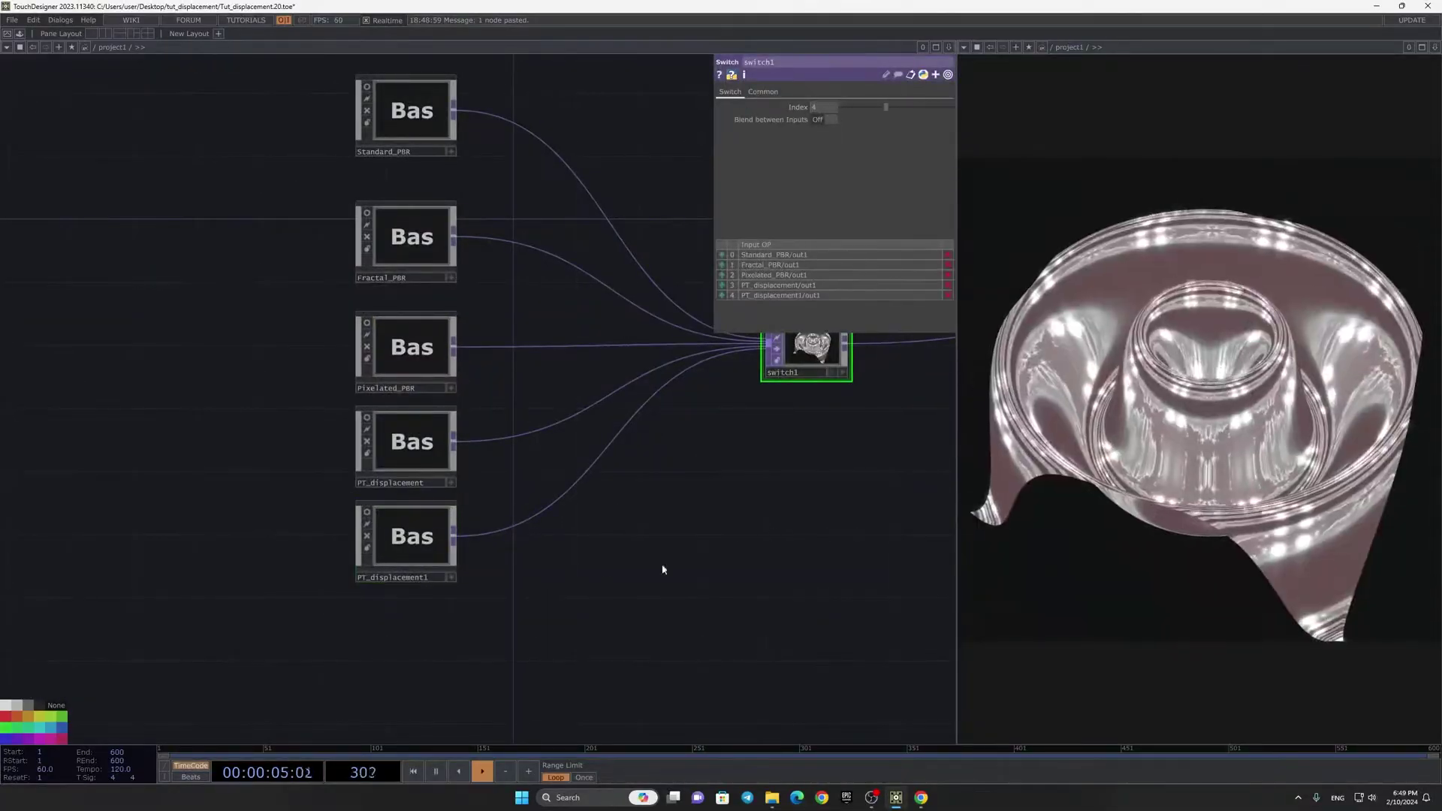
Step: Inside PT_displacement1, set ramp5's type to Horizontal after trying Vertical
scroll(440, 559, up, 10)
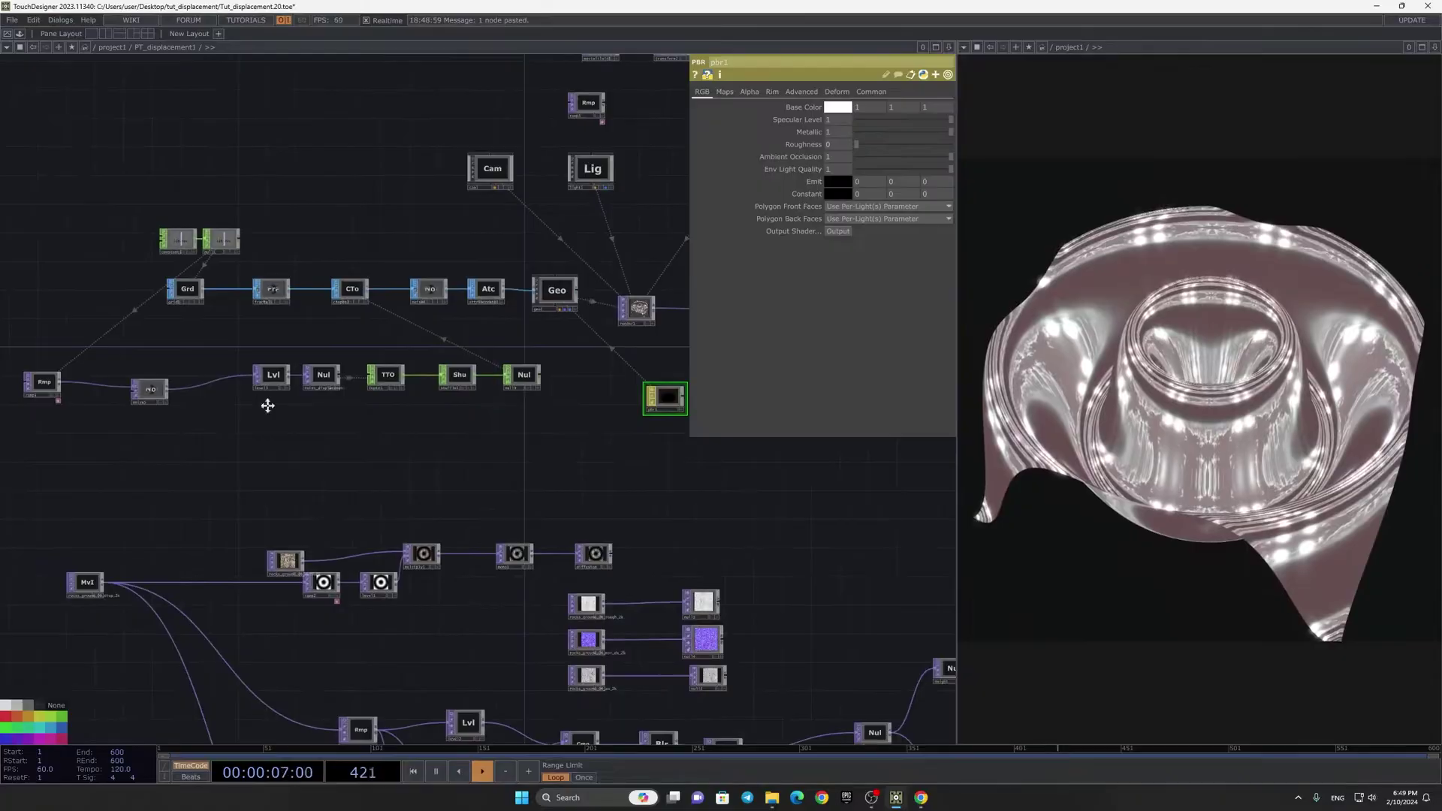
scroll(211, 390, up, 5)
click(615, 436)
click(210, 410)
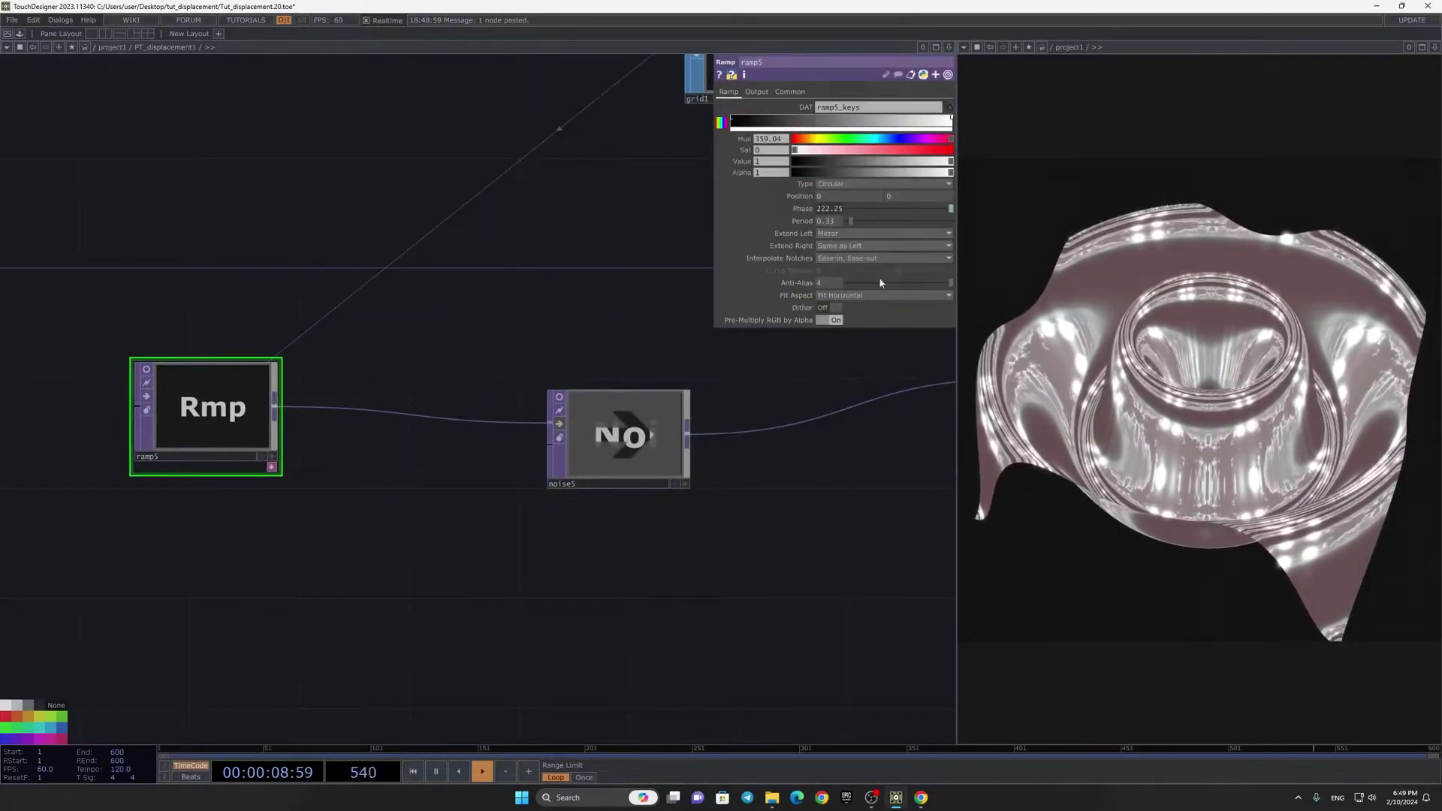
click(853, 184)
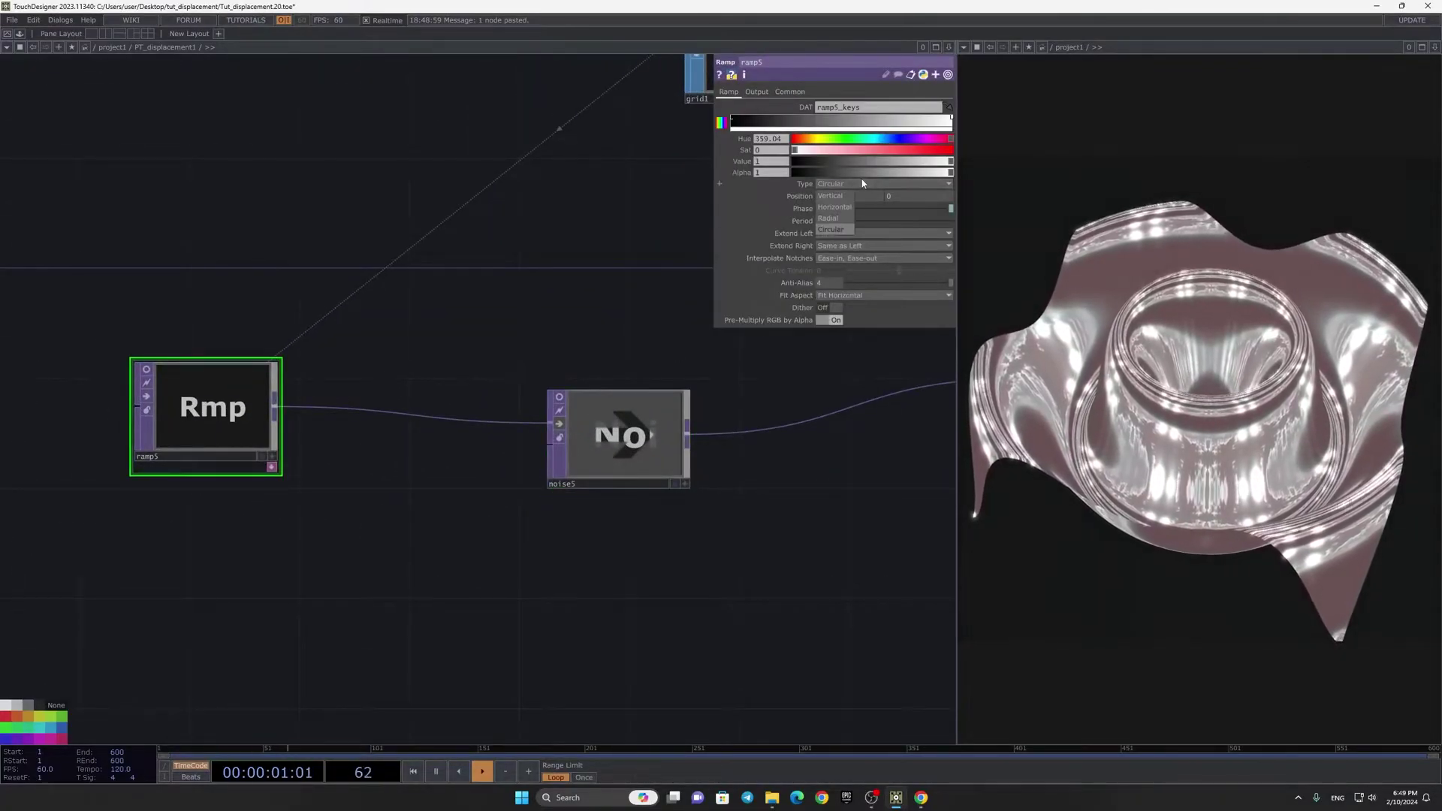
click(836, 197)
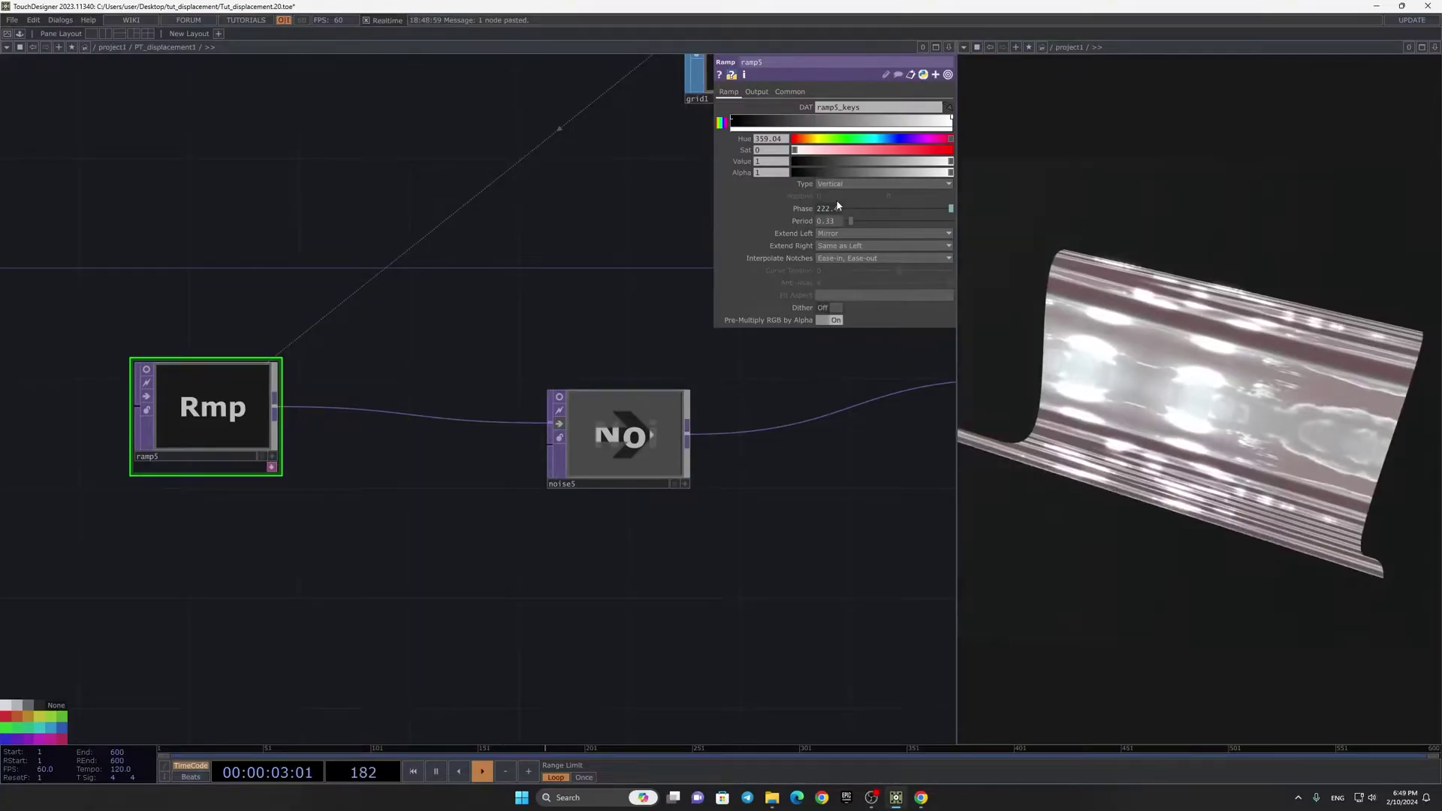
click(853, 184)
click(836, 209)
Step: Examine the render chain around geo1, render1 and pbr1 in PT_displacement1
drag(710, 491, 607, 465)
drag(482, 457, 590, 429)
drag(590, 430, 800, 408)
drag(306, 370, 201, 343)
scroll(669, 454, down, 5)
drag(780, 495, 418, 528)
drag(838, 415, 376, 456)
scroll(756, 416, up, 5)
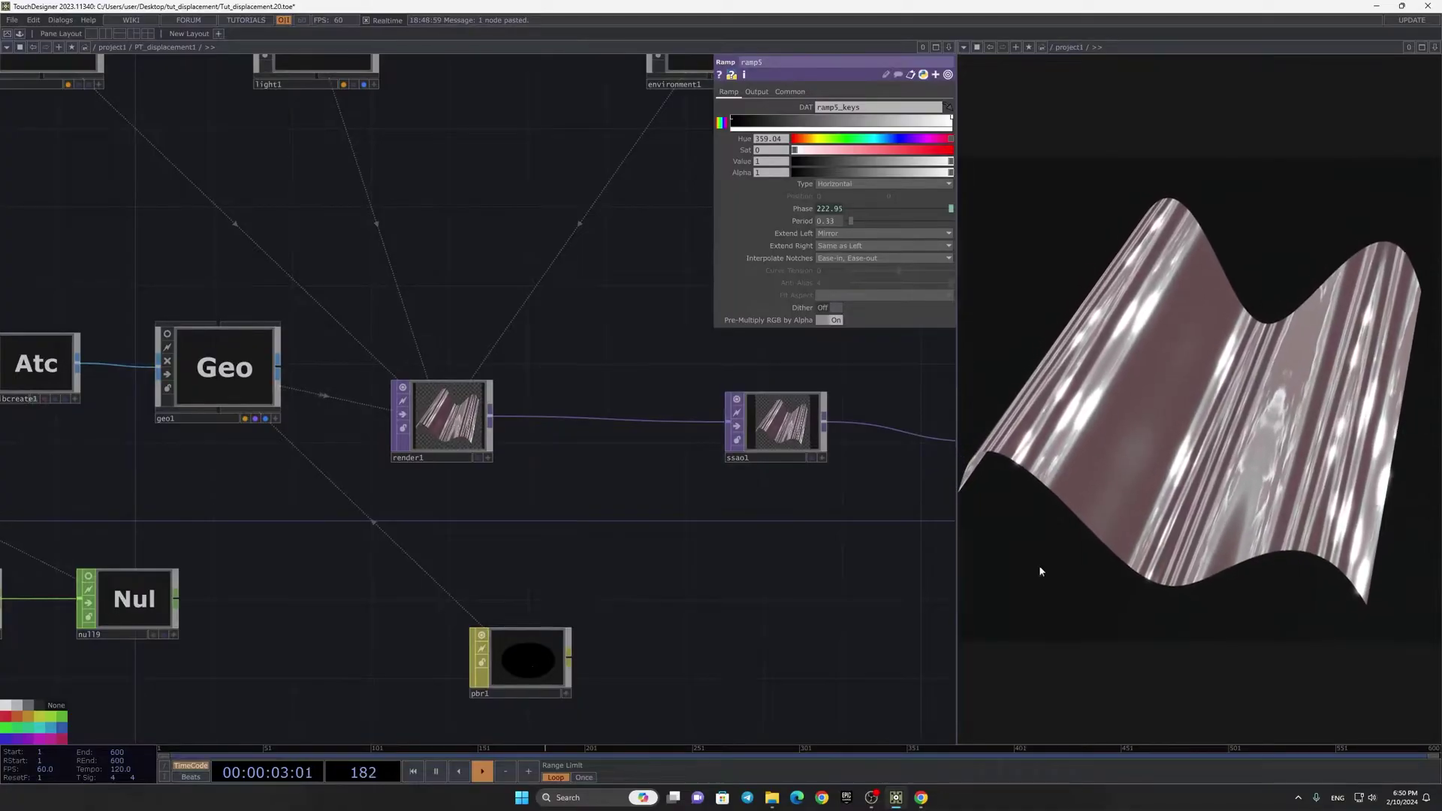
Step: Set ssao1's SSAO Radius to 0 and bypass the node
click(777, 424)
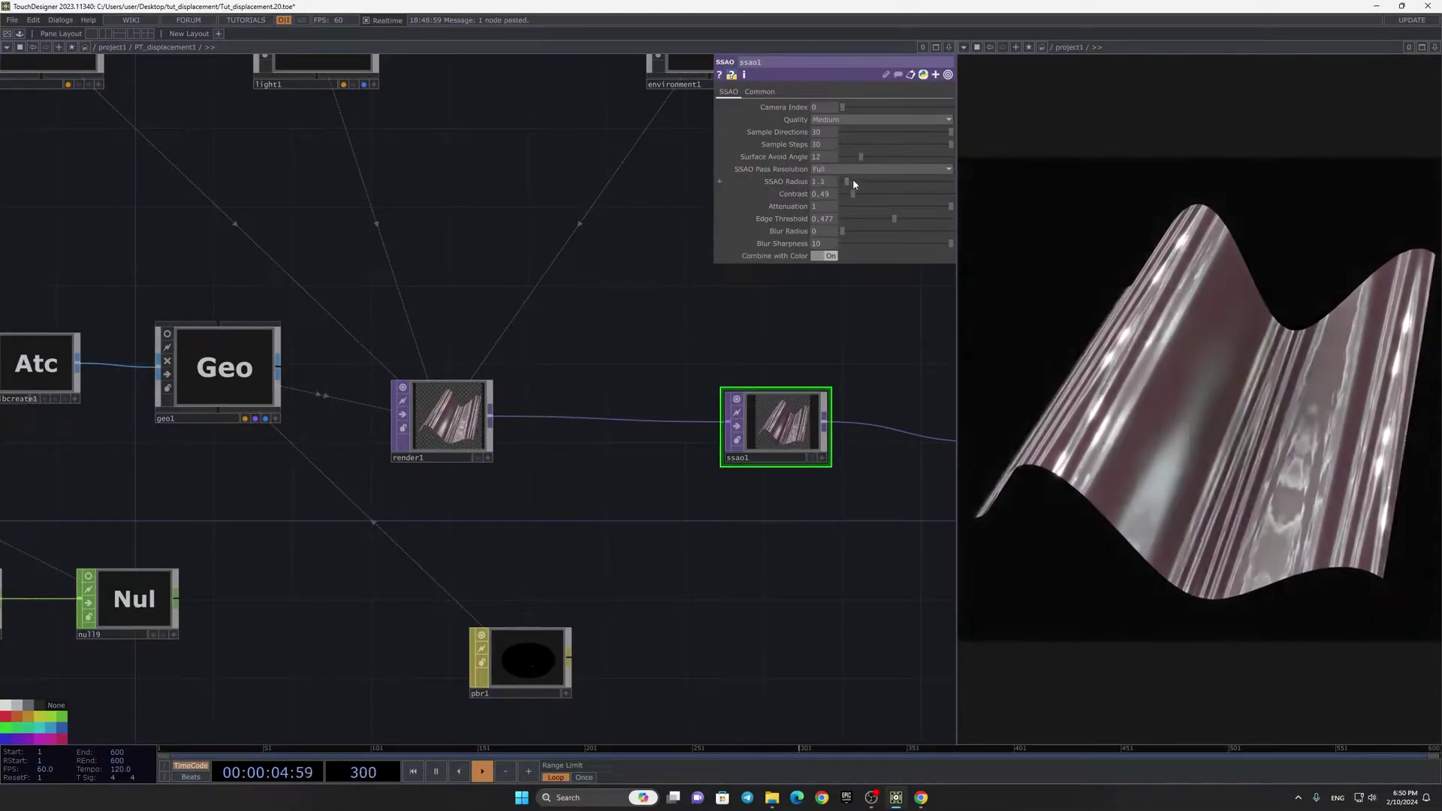
drag(849, 185, 835, 185)
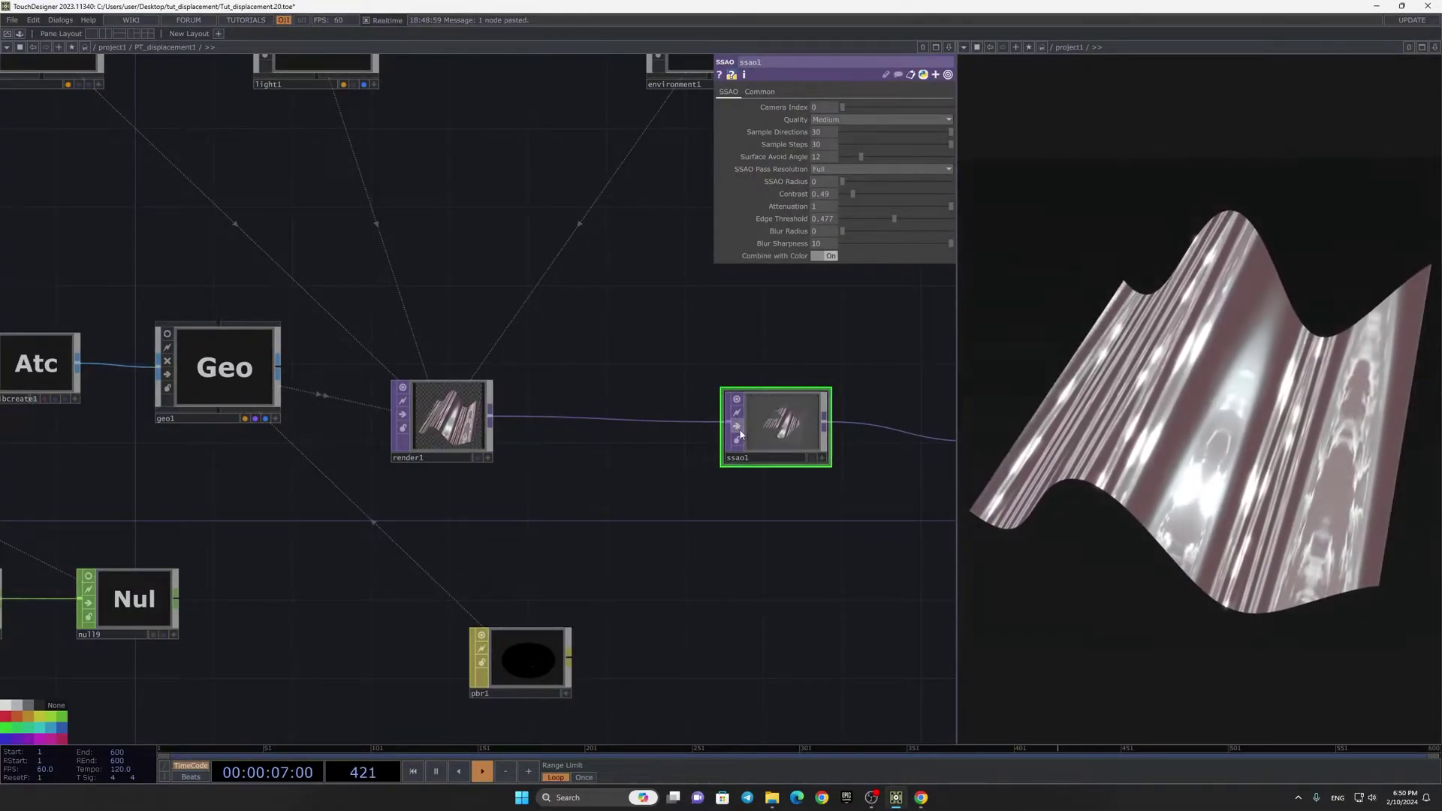
Step: Insert a Displace TOP on the connection between ramp5 and noise5
scroll(785, 439, down, 3)
scroll(785, 439, down, 3)
drag(335, 532, 901, 463)
scroll(772, 399, up, 5)
drag(678, 442, 378, 438)
scroll(379, 439, down, 1)
scroll(378, 438, up, 2)
click(293, 409)
scroll(499, 435, down, 3)
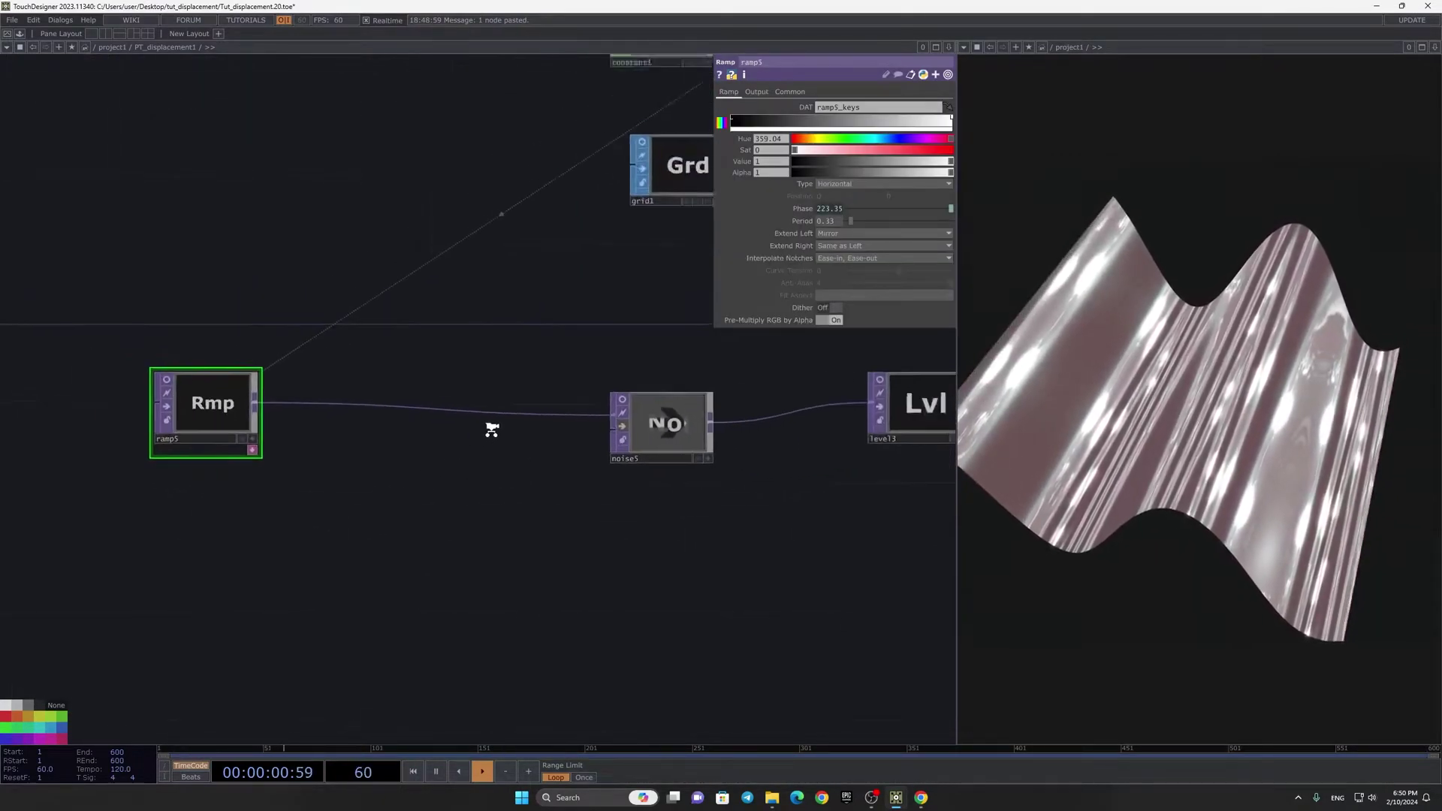
drag(541, 460, 547, 451)
scroll(560, 420, up, 4)
drag(628, 430, 524, 428)
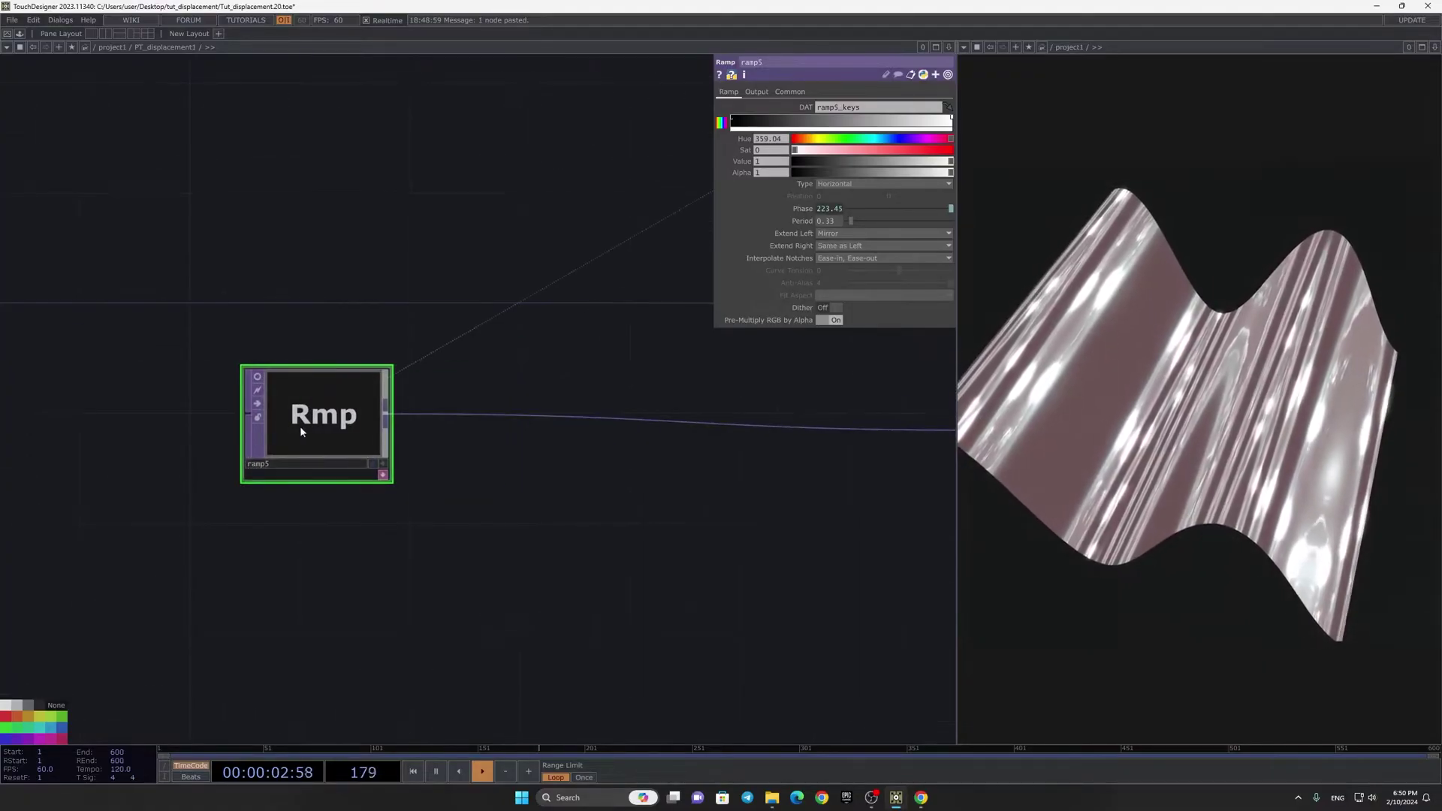
right_click(733, 429)
right_click(699, 423)
click(718, 409)
text(di)
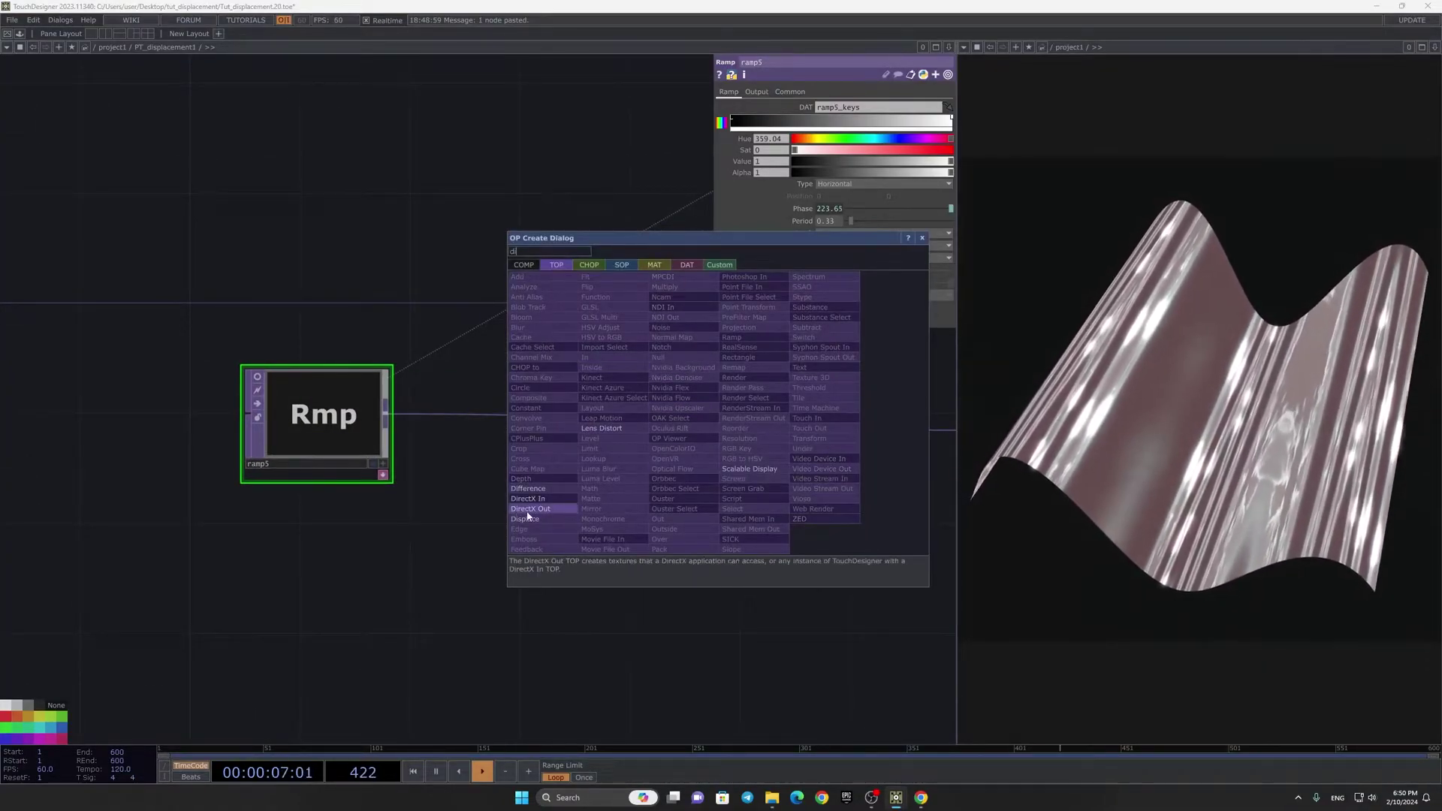
click(524, 519)
click(782, 444)
drag(778, 444, 833, 444)
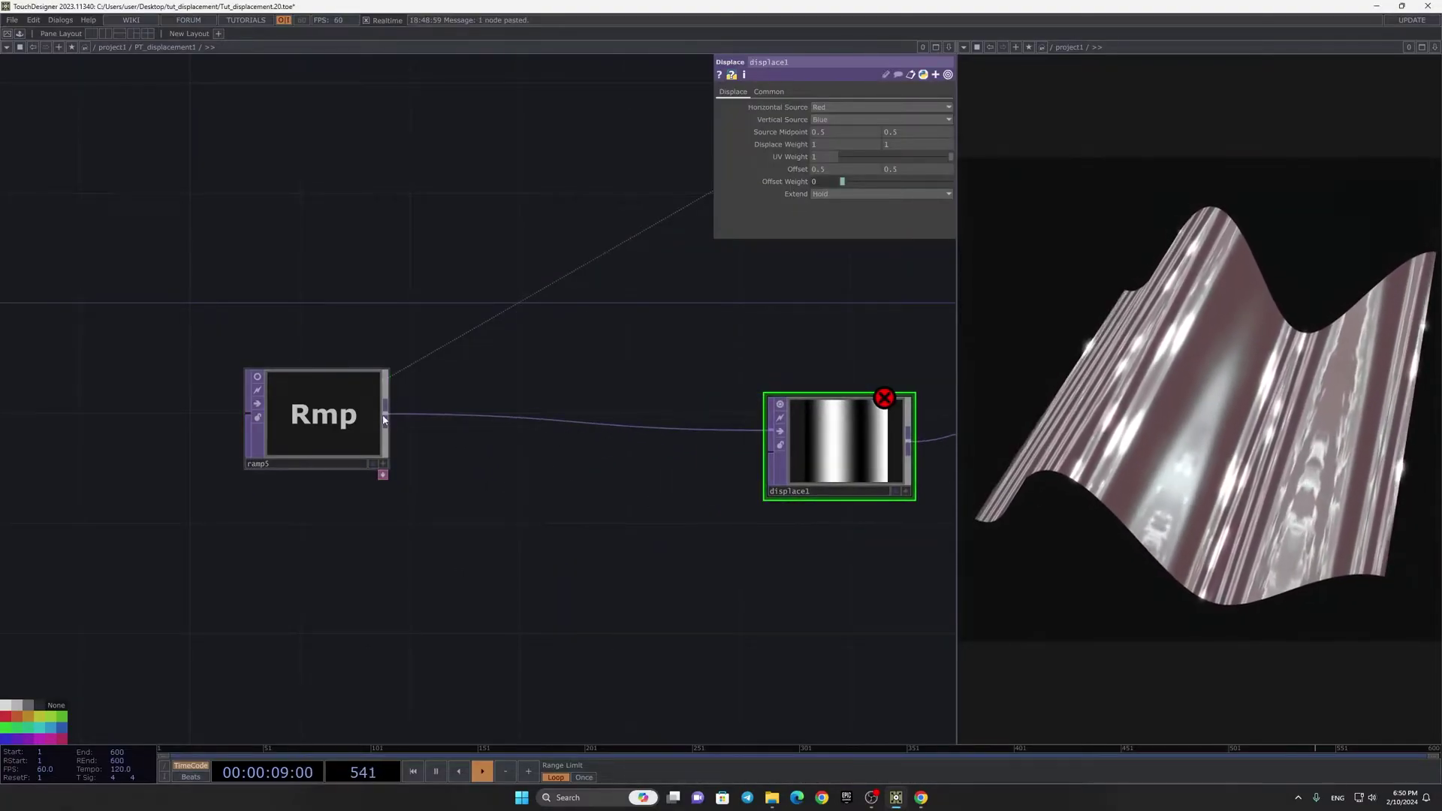
Step: Duplicate ramp5, set the copy's type to Vertical and connect it to the second input of displace1
click(368, 408)
key(ctrl+c)
key(ctrl+v)
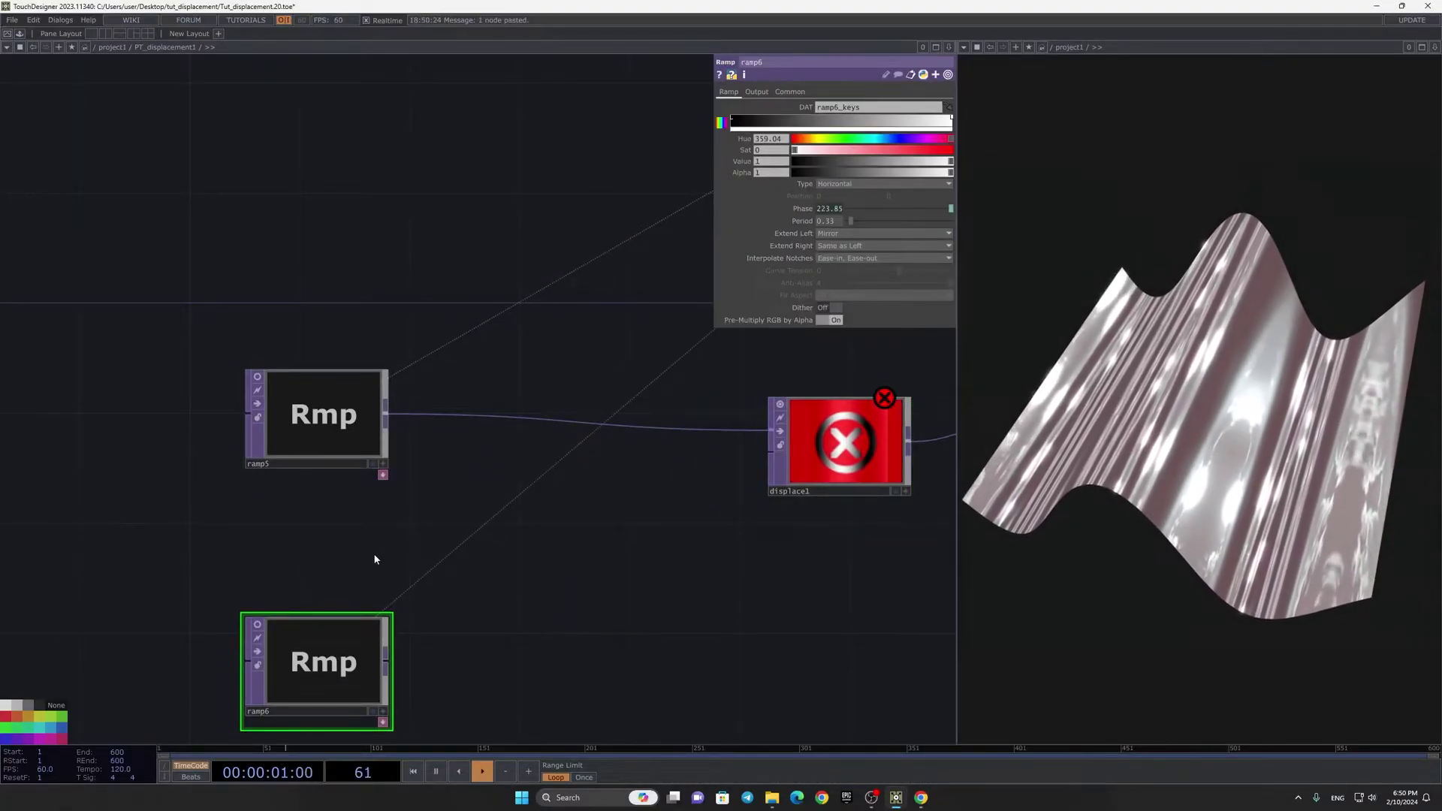
click(871, 188)
click(834, 205)
drag(390, 658, 704, 462)
click(705, 462)
Step: Set the first Displace Weight value of displace1 to 0.05
scroll(751, 438, up, 2)
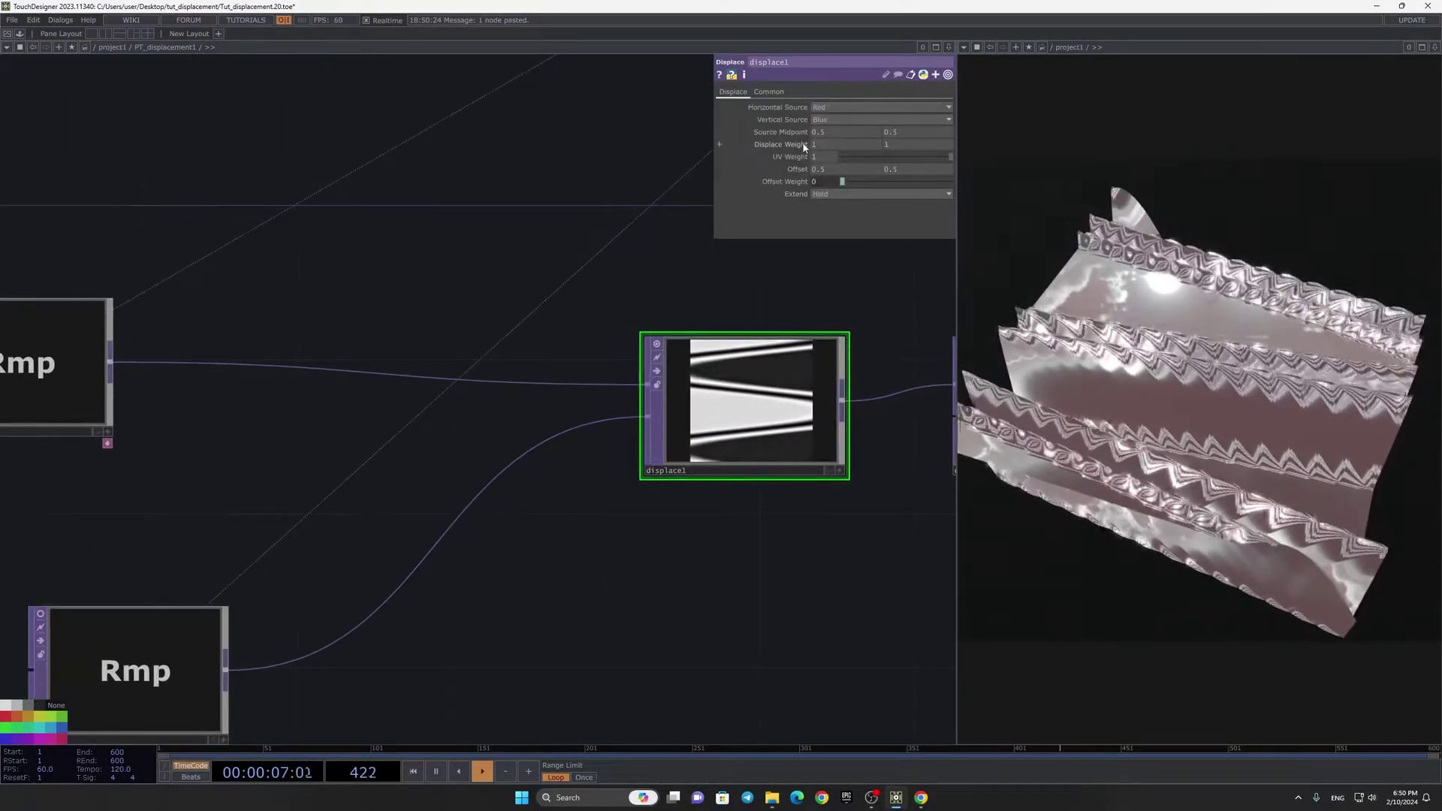
text(0.05)
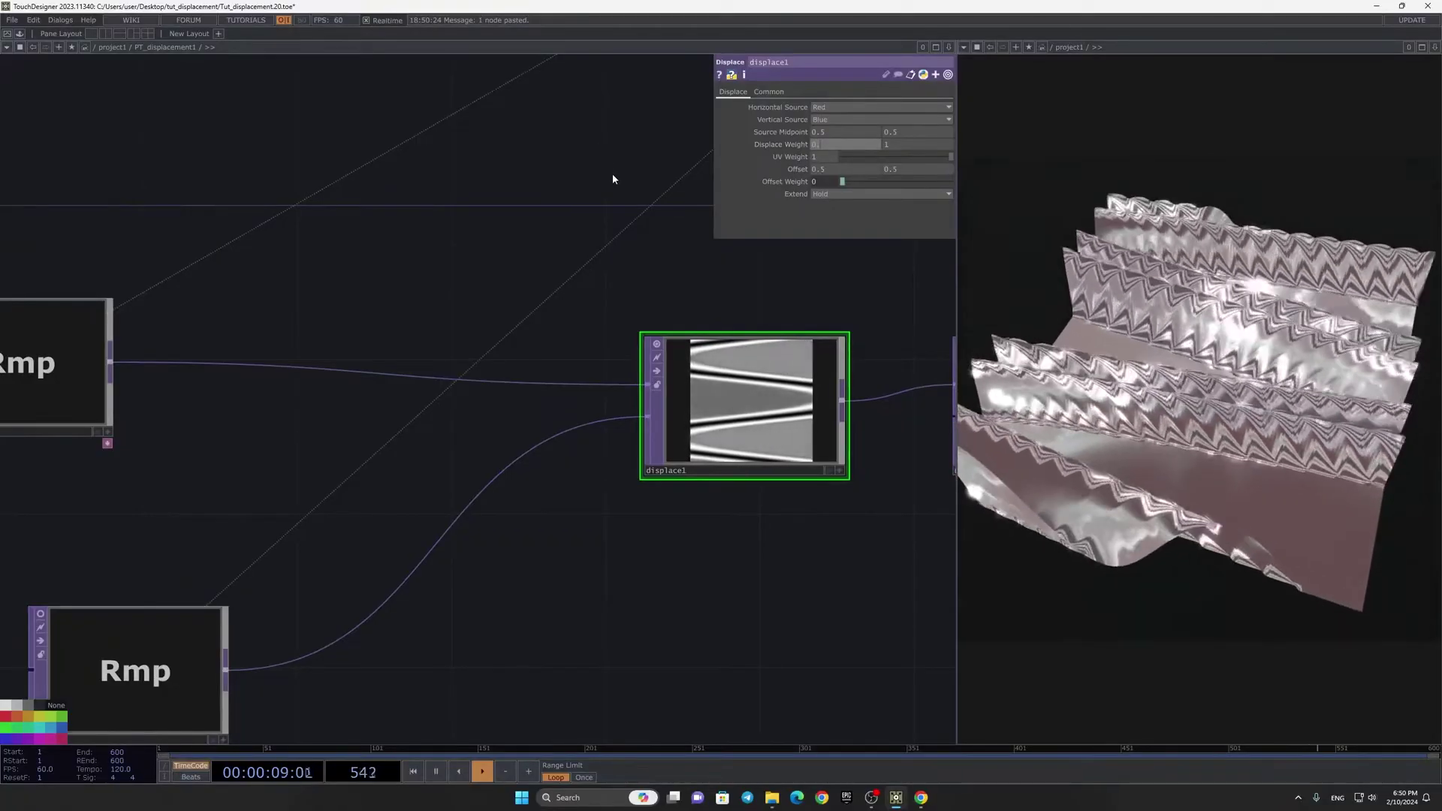
key(Return)
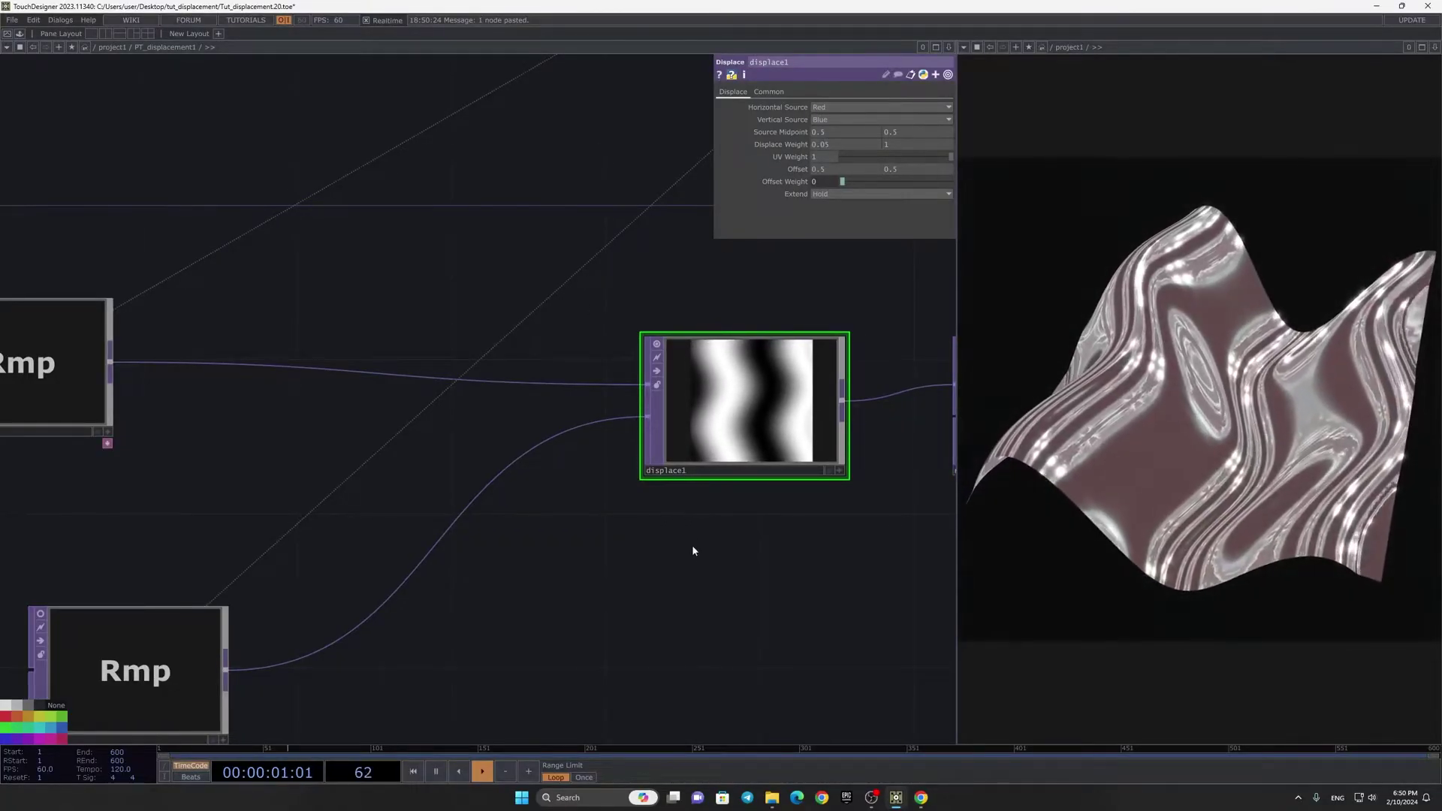
Step: Switch ramp5's phase from its time expression to a constant 0 and set its period to about 0.22
scroll(460, 403, down, 2)
click(245, 327)
click(802, 208)
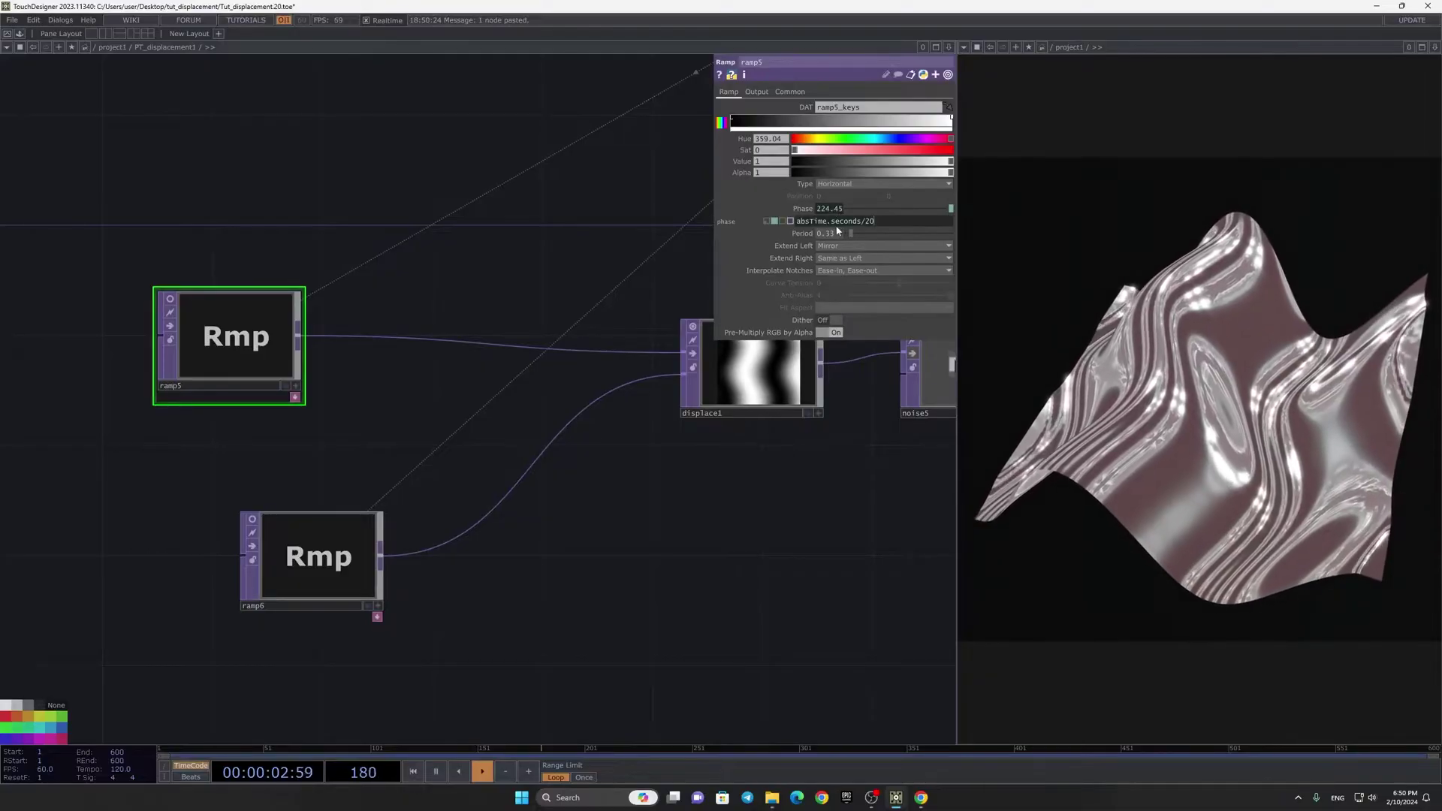
click(765, 222)
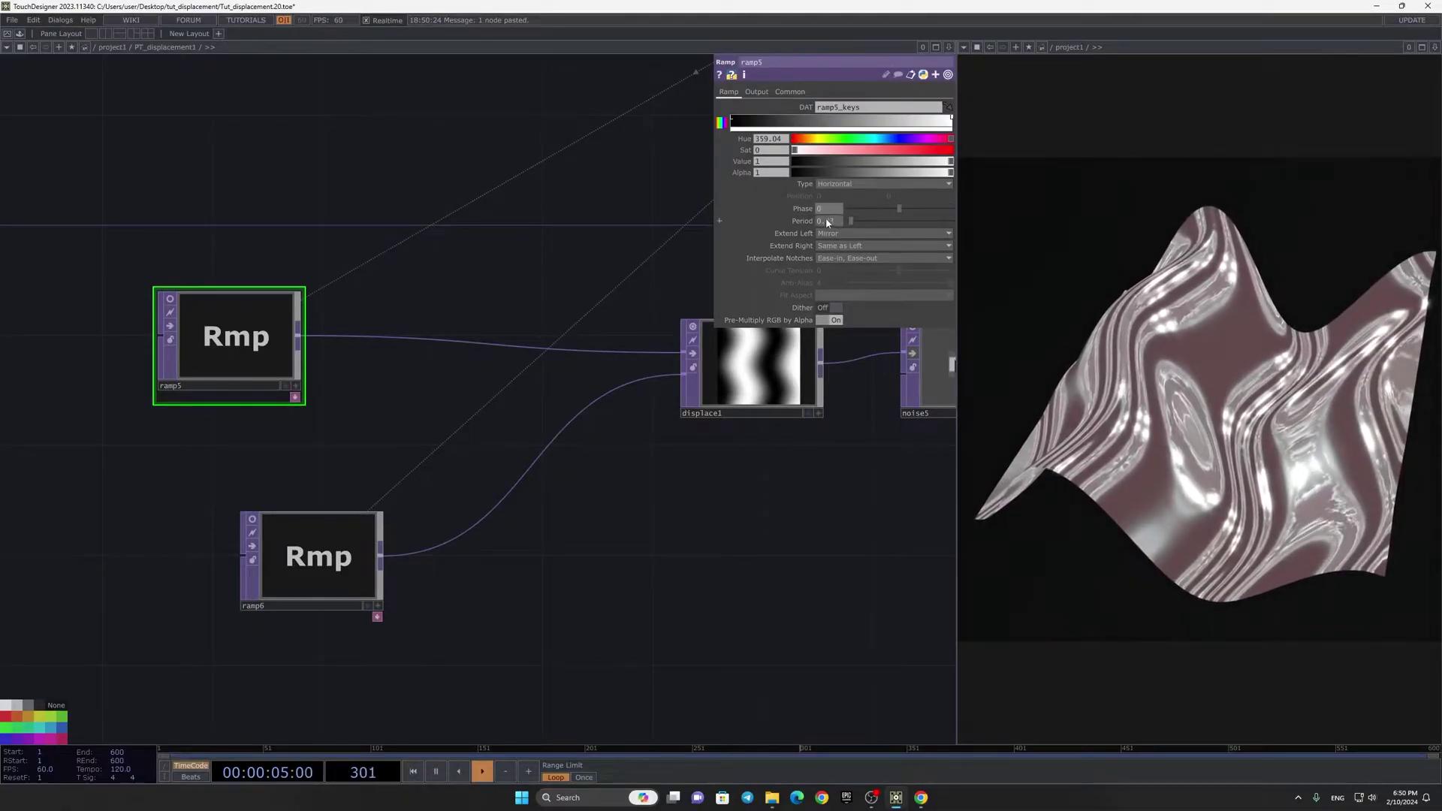
mouse_move(849, 220)
mouse_down()
mouse_move(863, 227)
mouse_move(851, 227)
mouse_up()
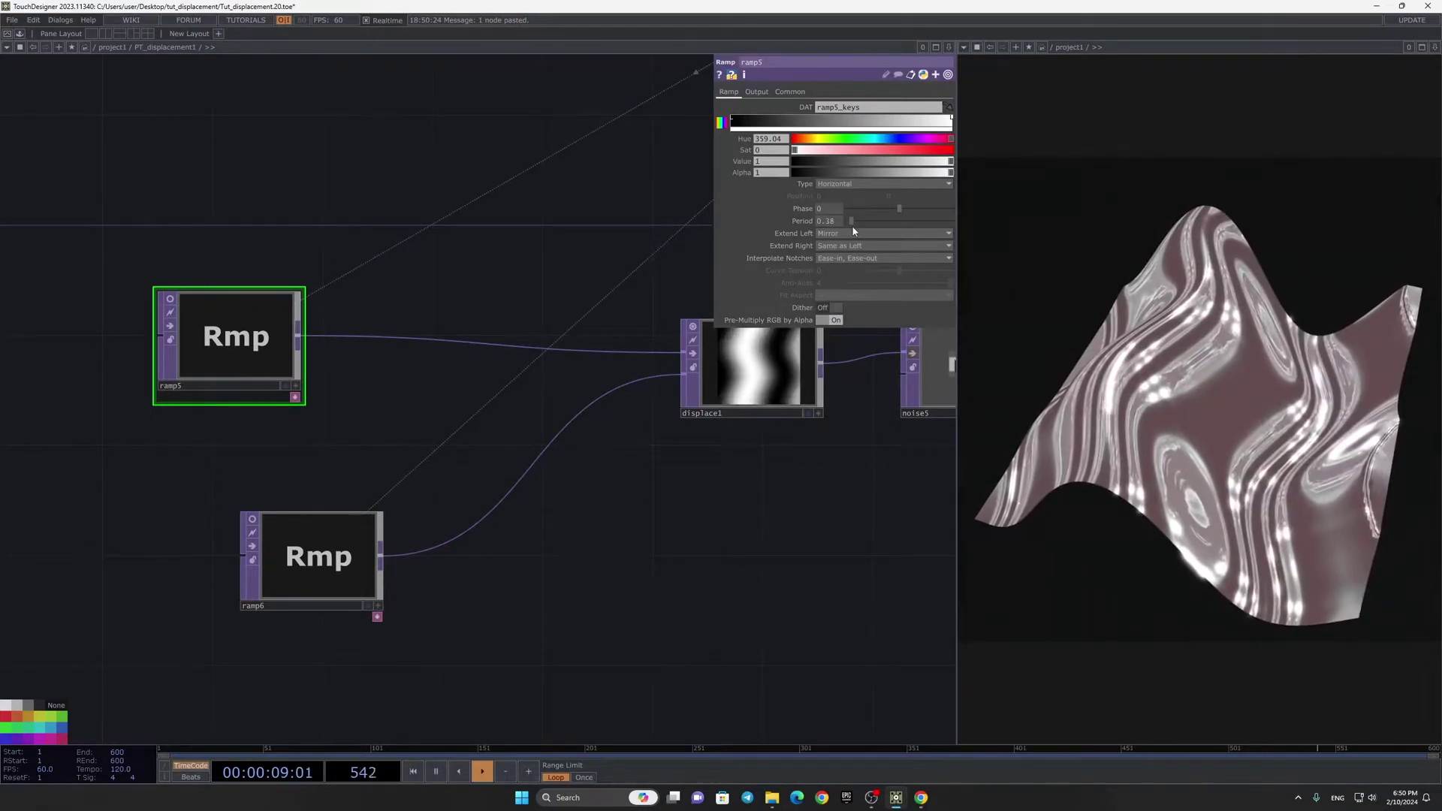
Step: Set the period of ramp6 to 0.4
scroll(662, 391, down, 3)
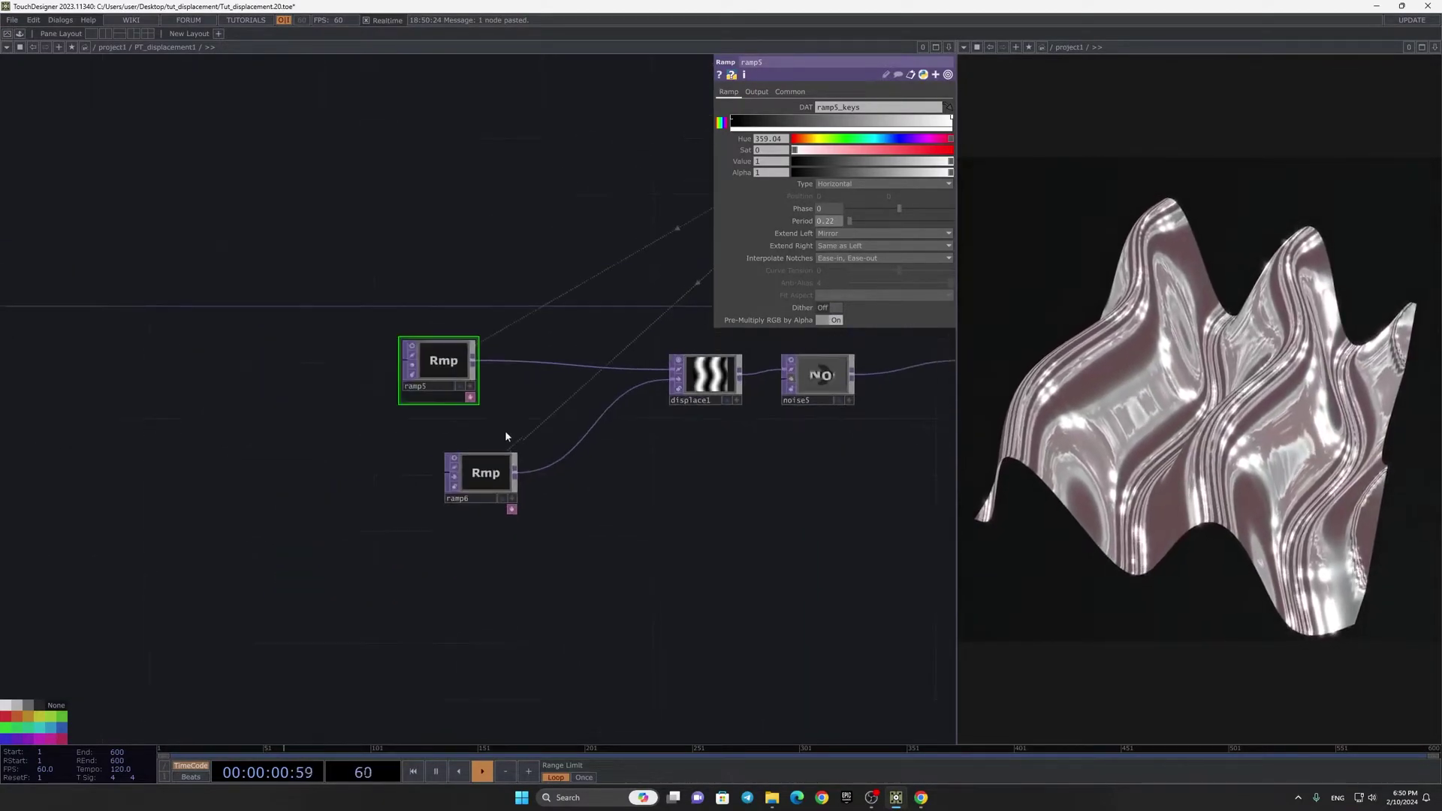
scroll(503, 445, up, 3)
click(509, 480)
mouse_move(845, 222)
mouse_down()
mouse_move(865, 218)
mouse_move(854, 224)
mouse_up()
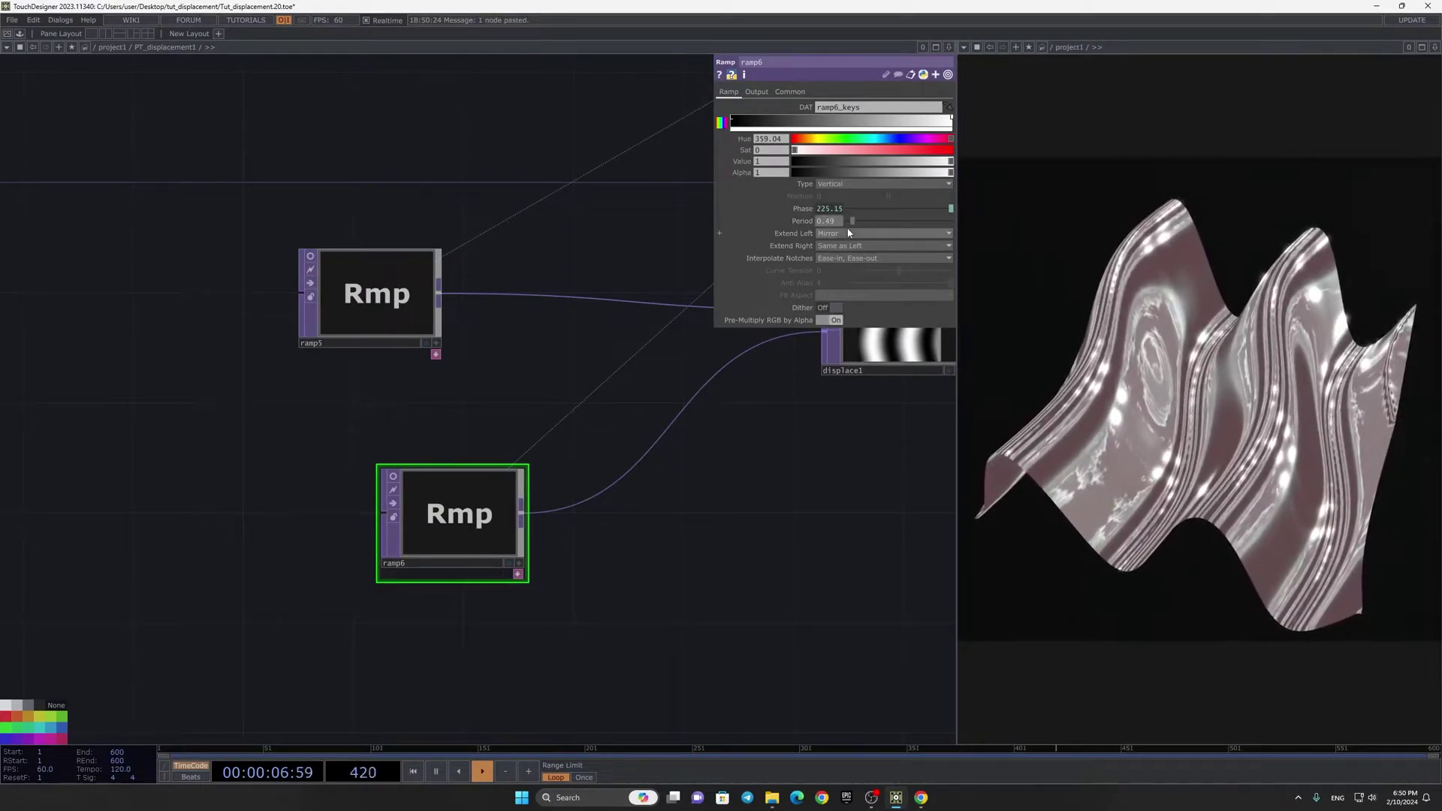
click(839, 212)
drag(780, 510, 541, 487)
scroll(492, 462, down, 2)
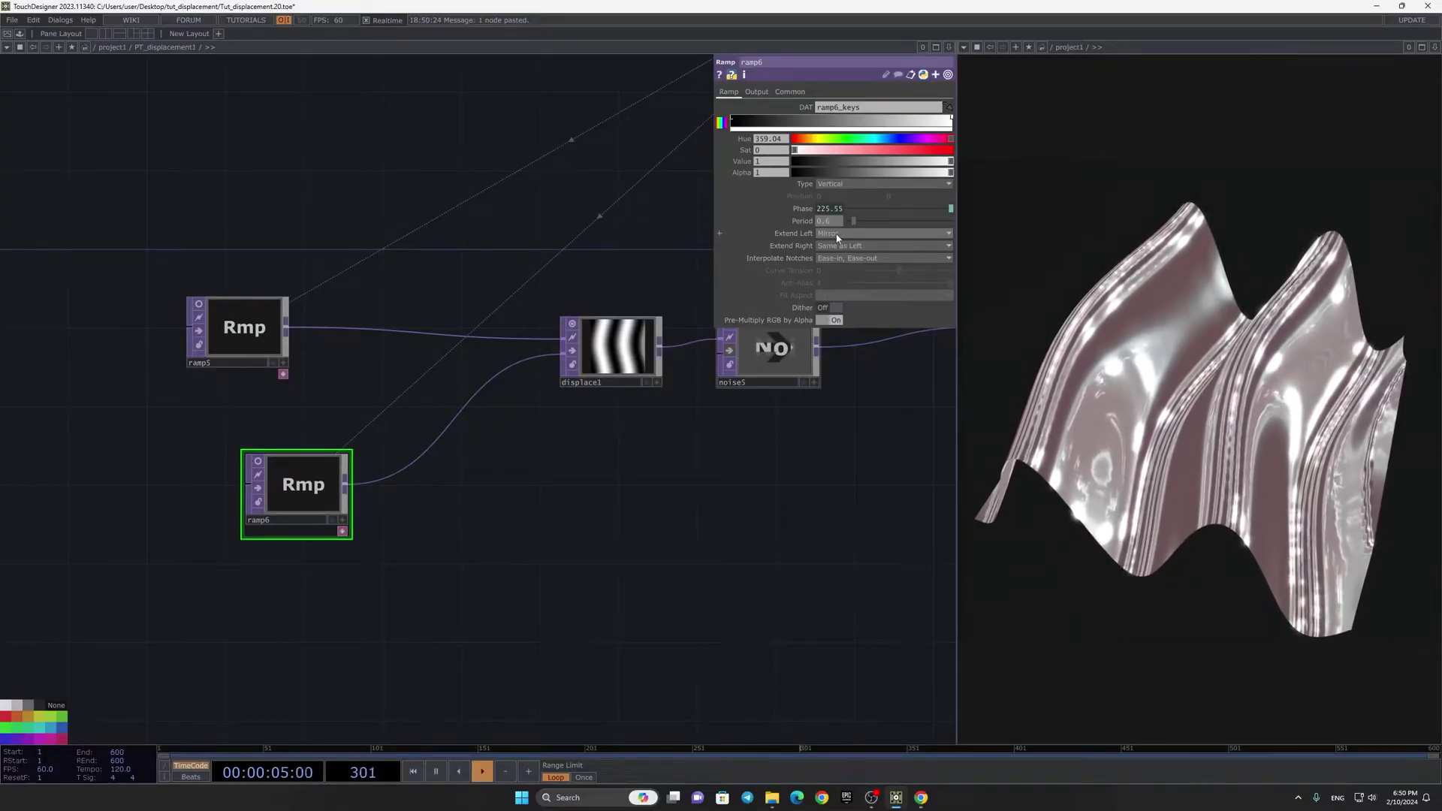
text(4)
key(Return)
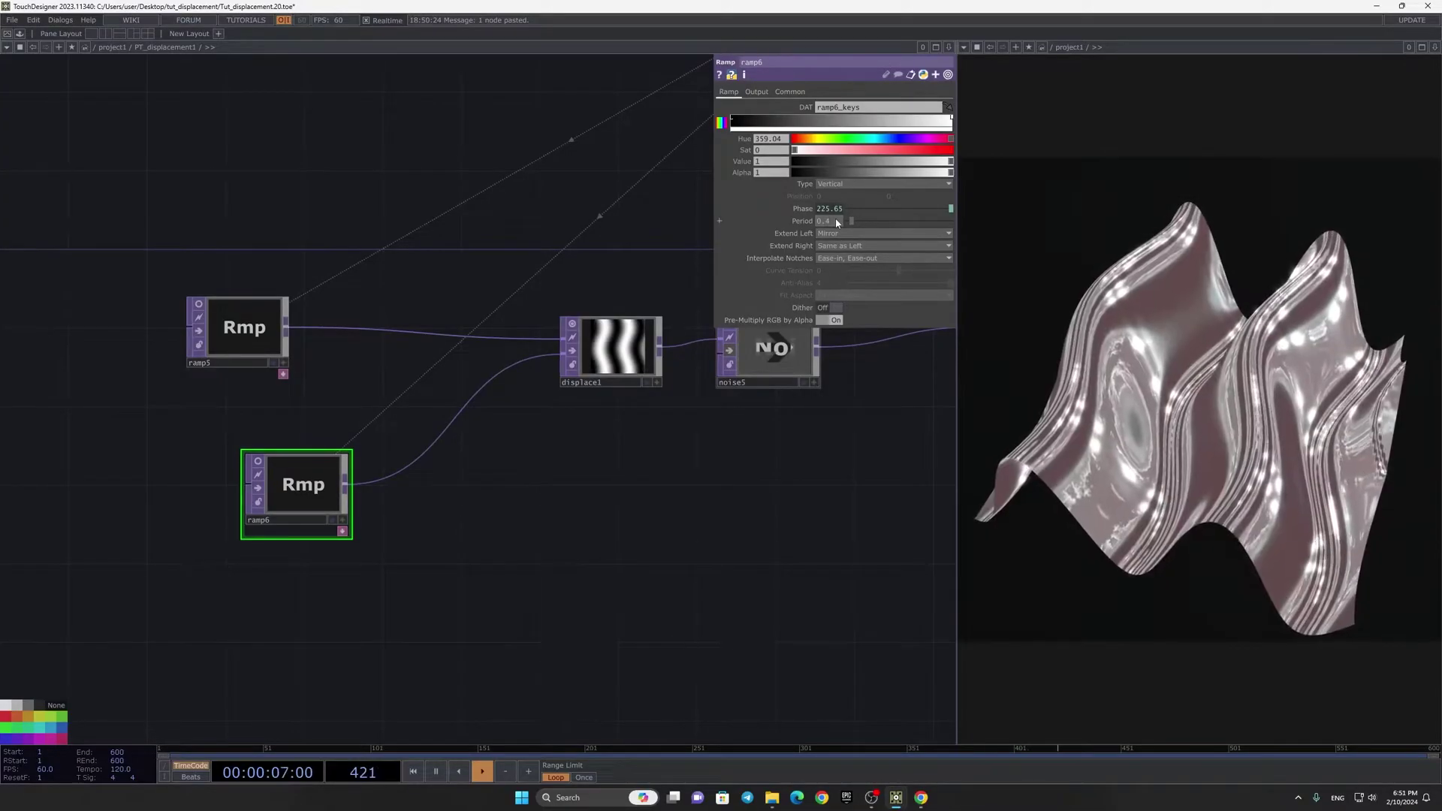
Step: Take noise5 out of bypass and set its RGB output to combine the input with the noise
drag(617, 538, 487, 550)
scroll(487, 549, down, 3)
scroll(532, 446, up, 3)
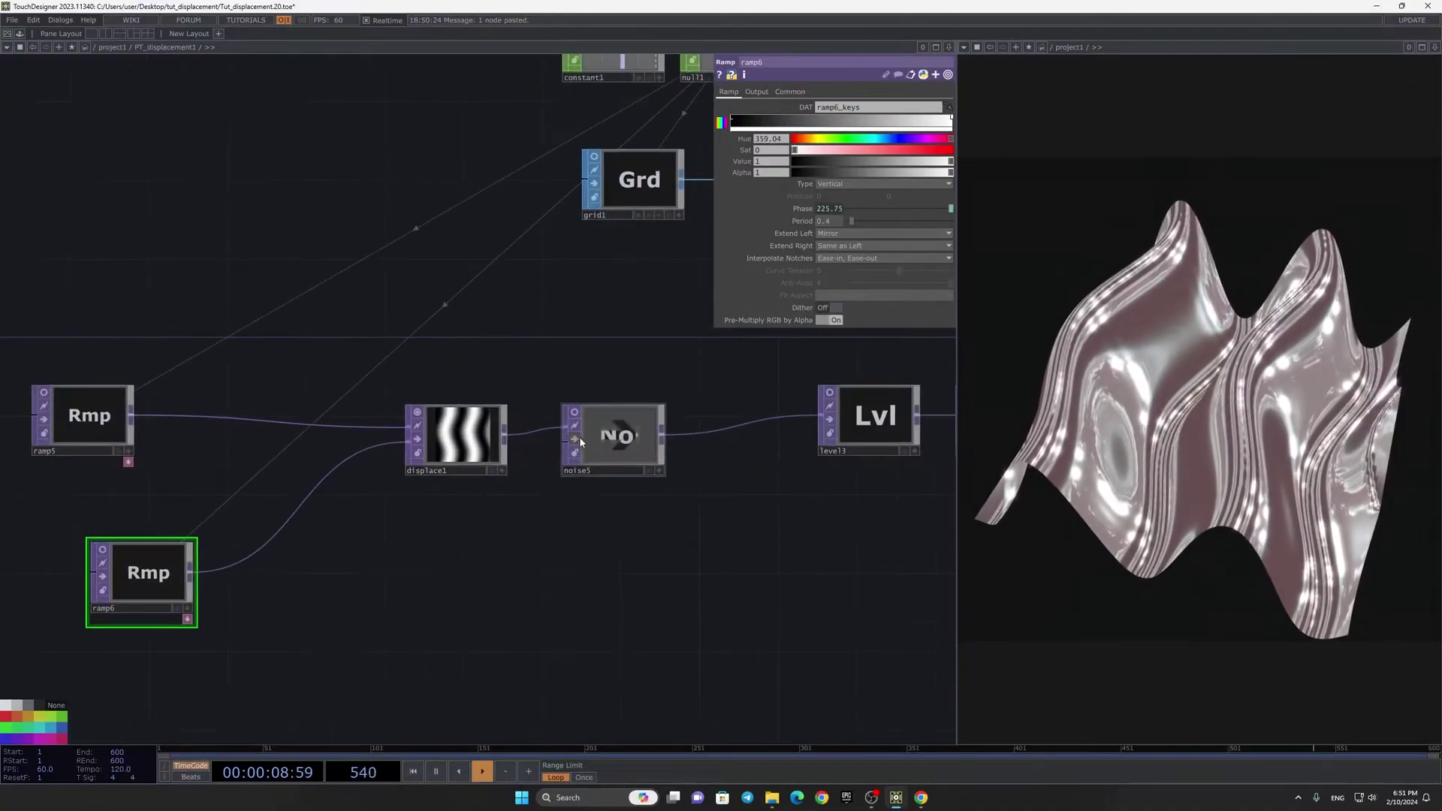
click(601, 442)
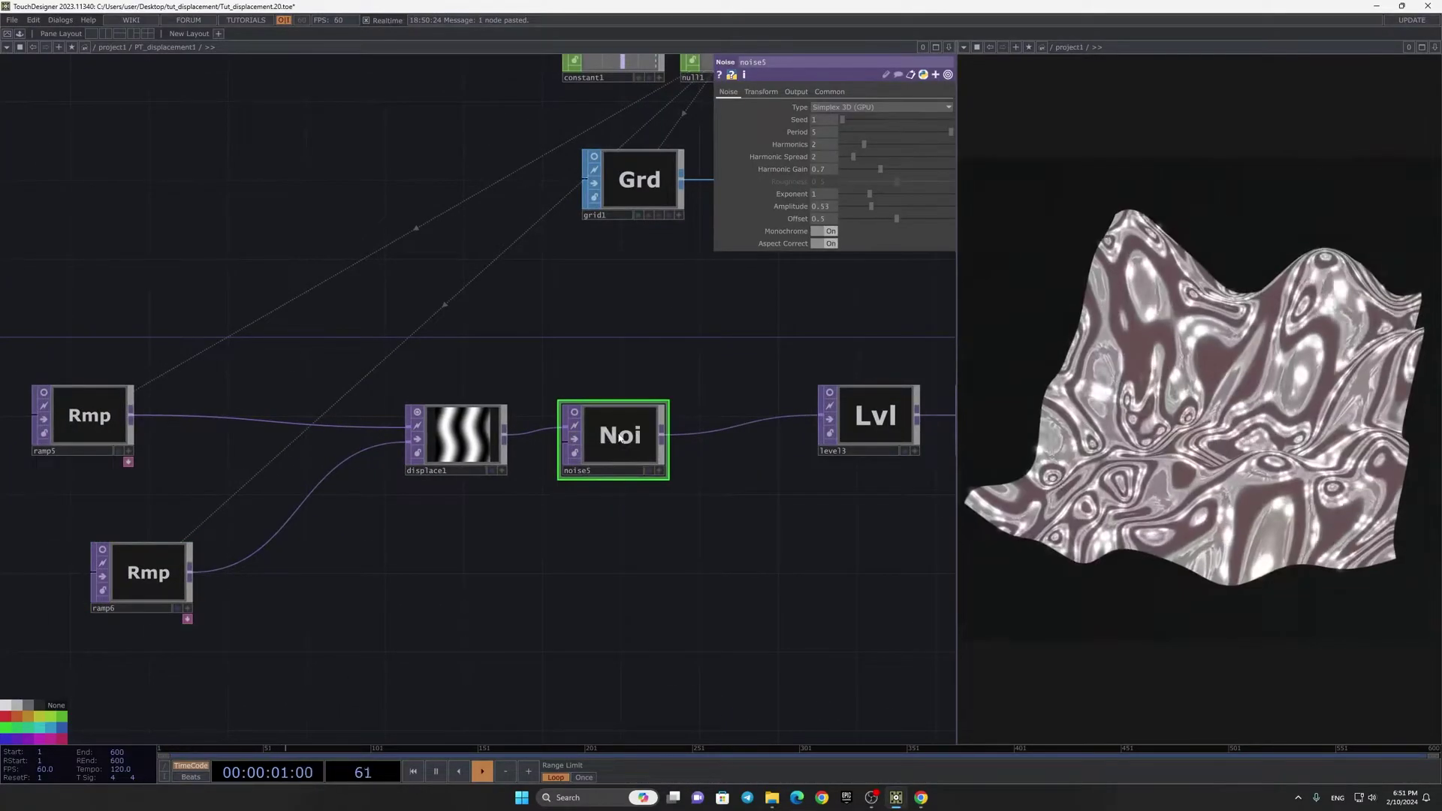
click(796, 91)
click(831, 107)
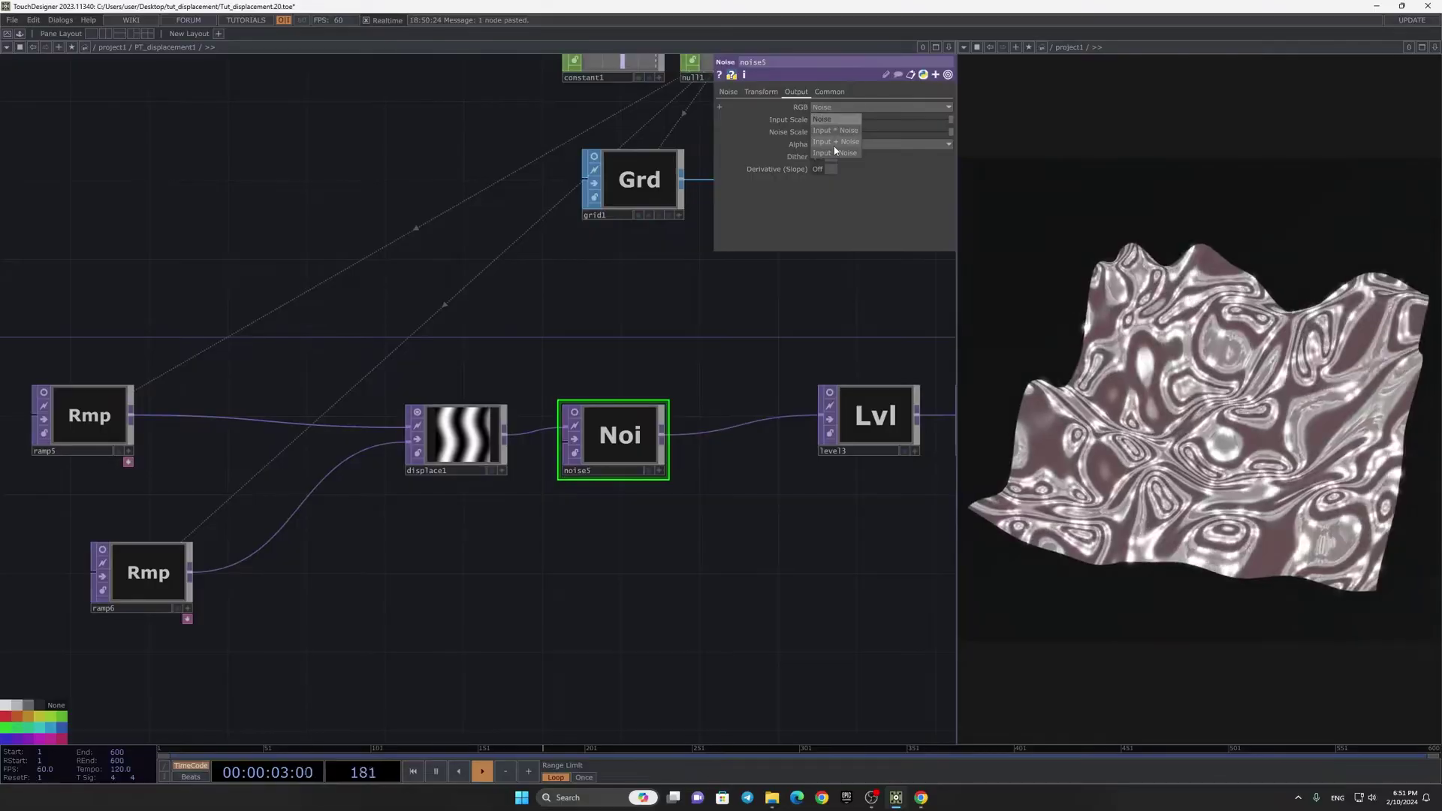
click(835, 153)
Step: Set noise5's offset to 0 and its amplitude to about 0.09
click(727, 92)
drag(846, 221, 847, 207)
scroll(693, 470, down, 3)
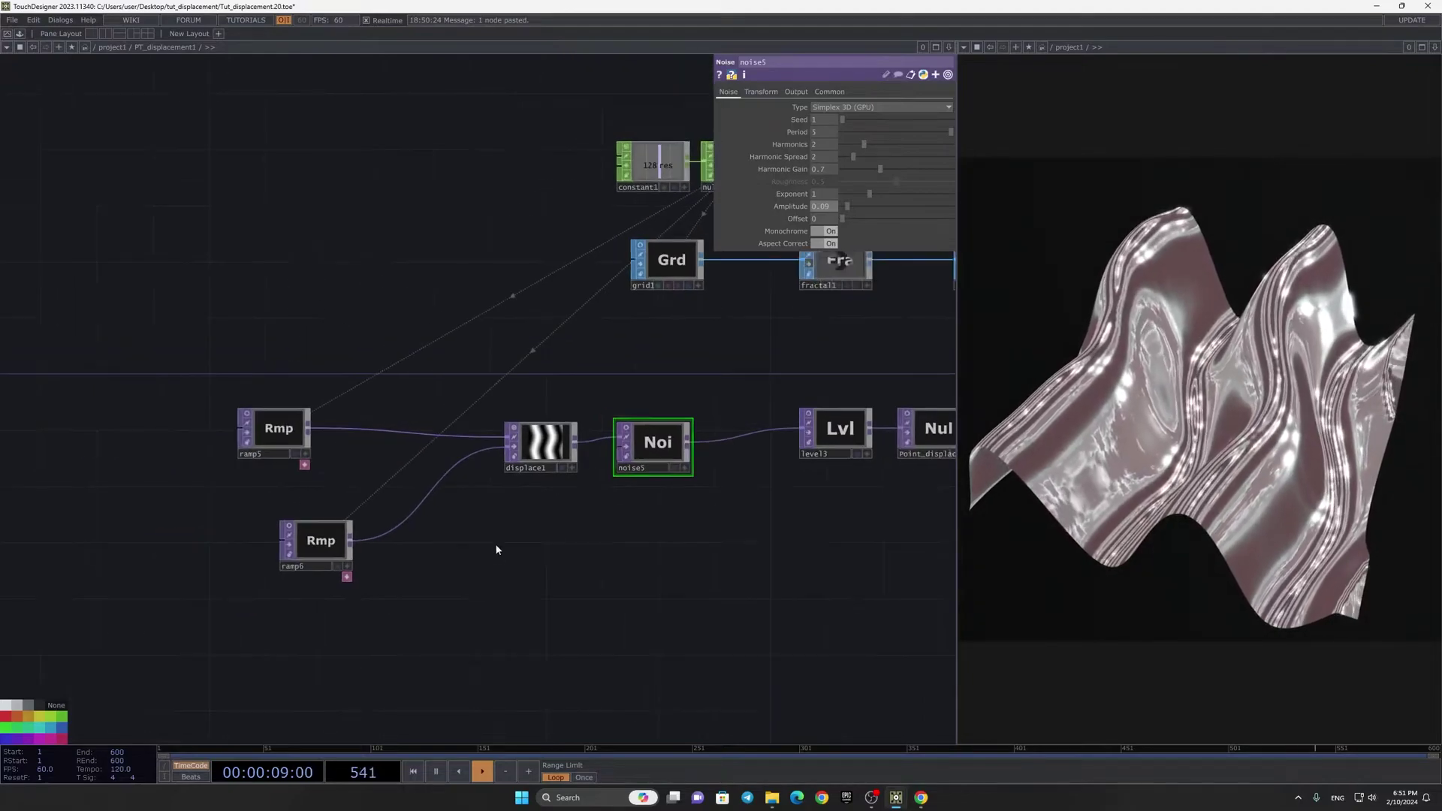
Step: Move cam1 closer to the surface using its interactive viewer
click(551, 422)
click(516, 429)
drag(551, 399, 402, 446)
scroll(402, 447, down, 6)
scroll(668, 363, up, 5)
drag(822, 353, 450, 420)
scroll(458, 362, up, 5)
scroll(779, 382, down, 3)
drag(199, 456, 642, 467)
scroll(437, 395, up, 4)
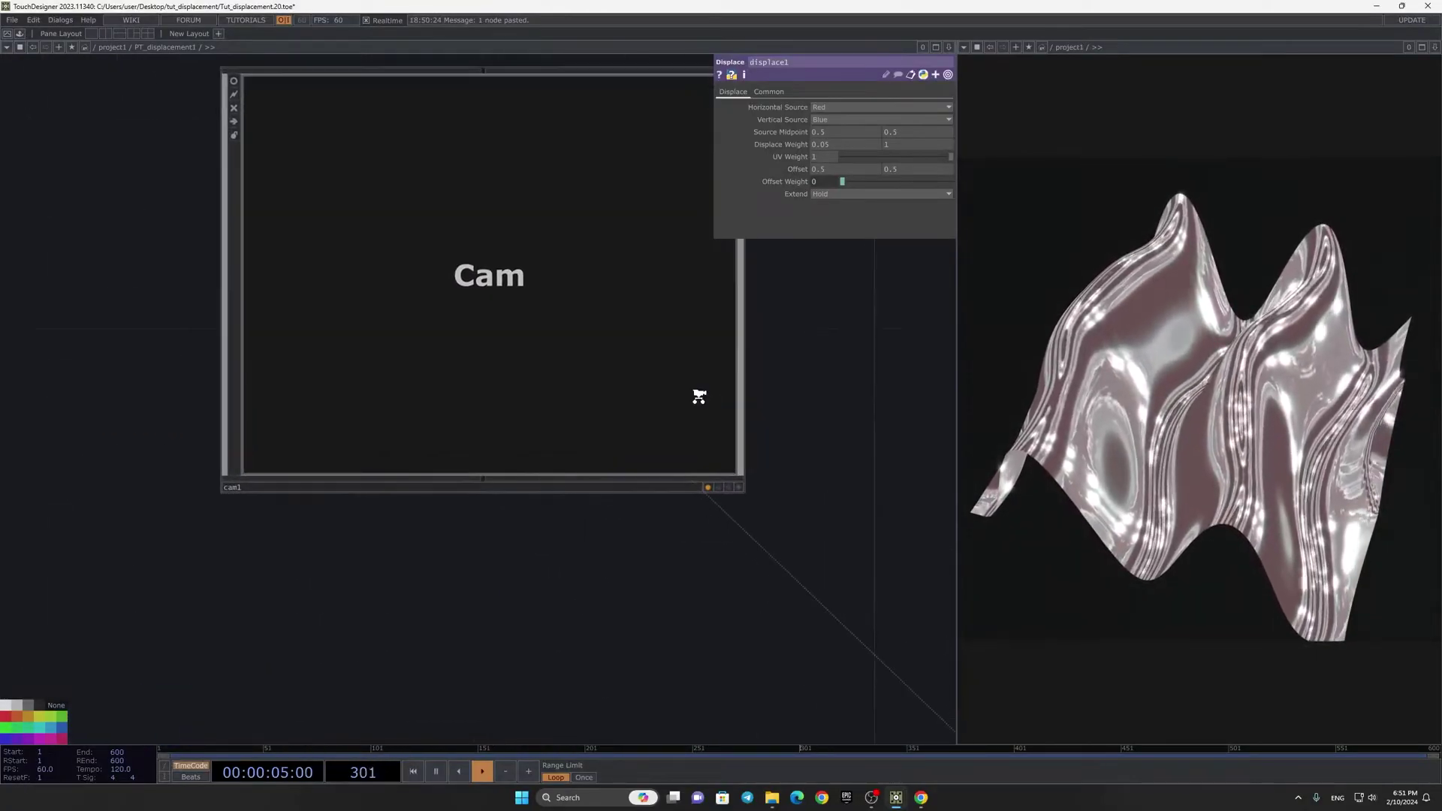
scroll(699, 395, up, 1)
drag(466, 331, 599, 396)
scroll(553, 334, up, 3)
scroll(536, 322, up, 2)
click(754, 526)
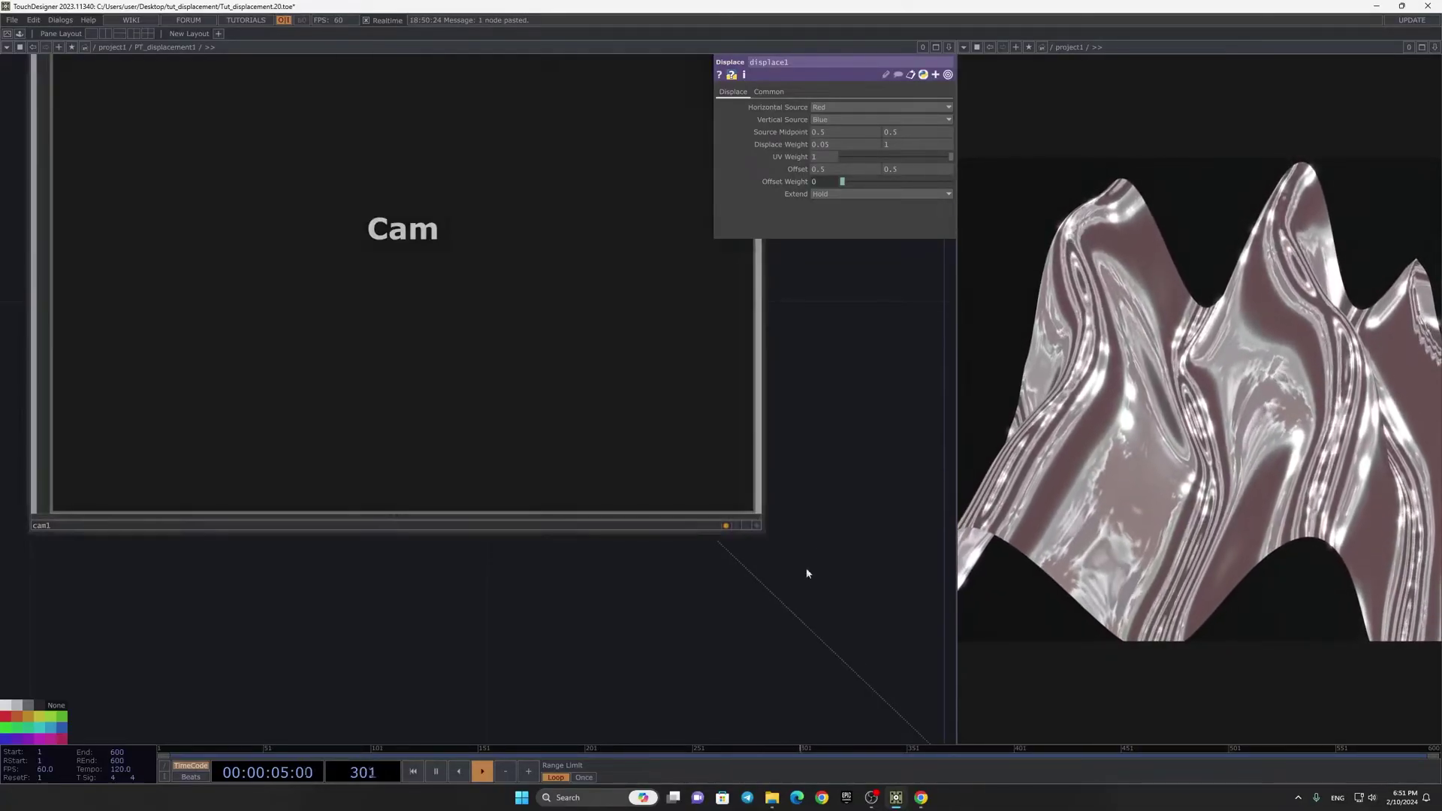
Step: Insert a Noise TOP on the connection between ramp6 and displace1
drag(774, 546, 732, 361)
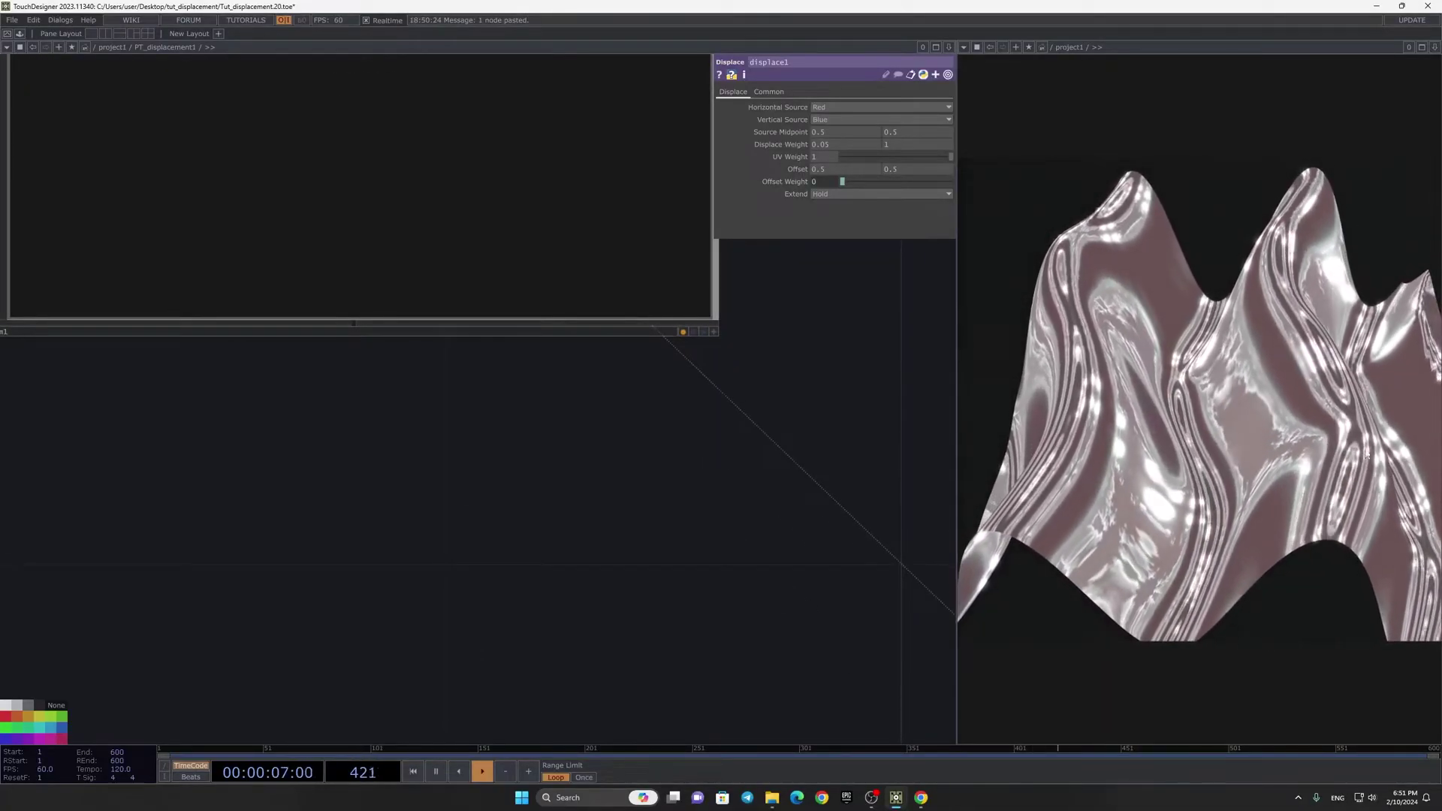
scroll(679, 380, down, 5)
scroll(383, 504, down, 5)
drag(226, 585, 434, 392)
scroll(305, 492, up, 5)
drag(338, 518, 658, 398)
scroll(653, 398, down, 2)
drag(542, 445, 669, 404)
drag(731, 355, 809, 338)
drag(718, 438, 687, 441)
right_drag(138, 280, 615, 424)
drag(563, 369, 486, 339)
drag(335, 495, 259, 493)
drag(346, 481, 446, 479)
scroll(409, 465, up, 4)
right_click(467, 433)
click(713, 411)
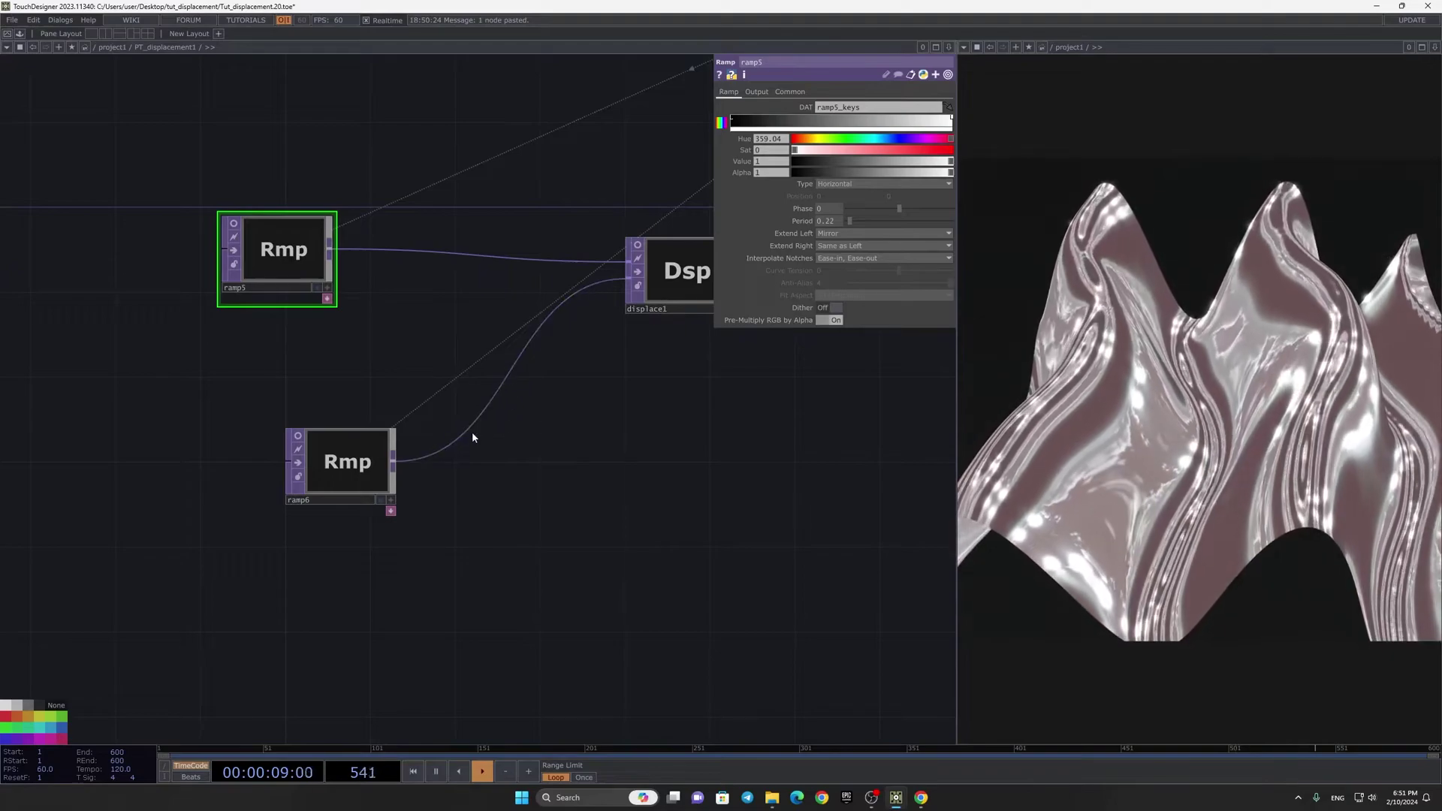
right_click(467, 434)
click(492, 431)
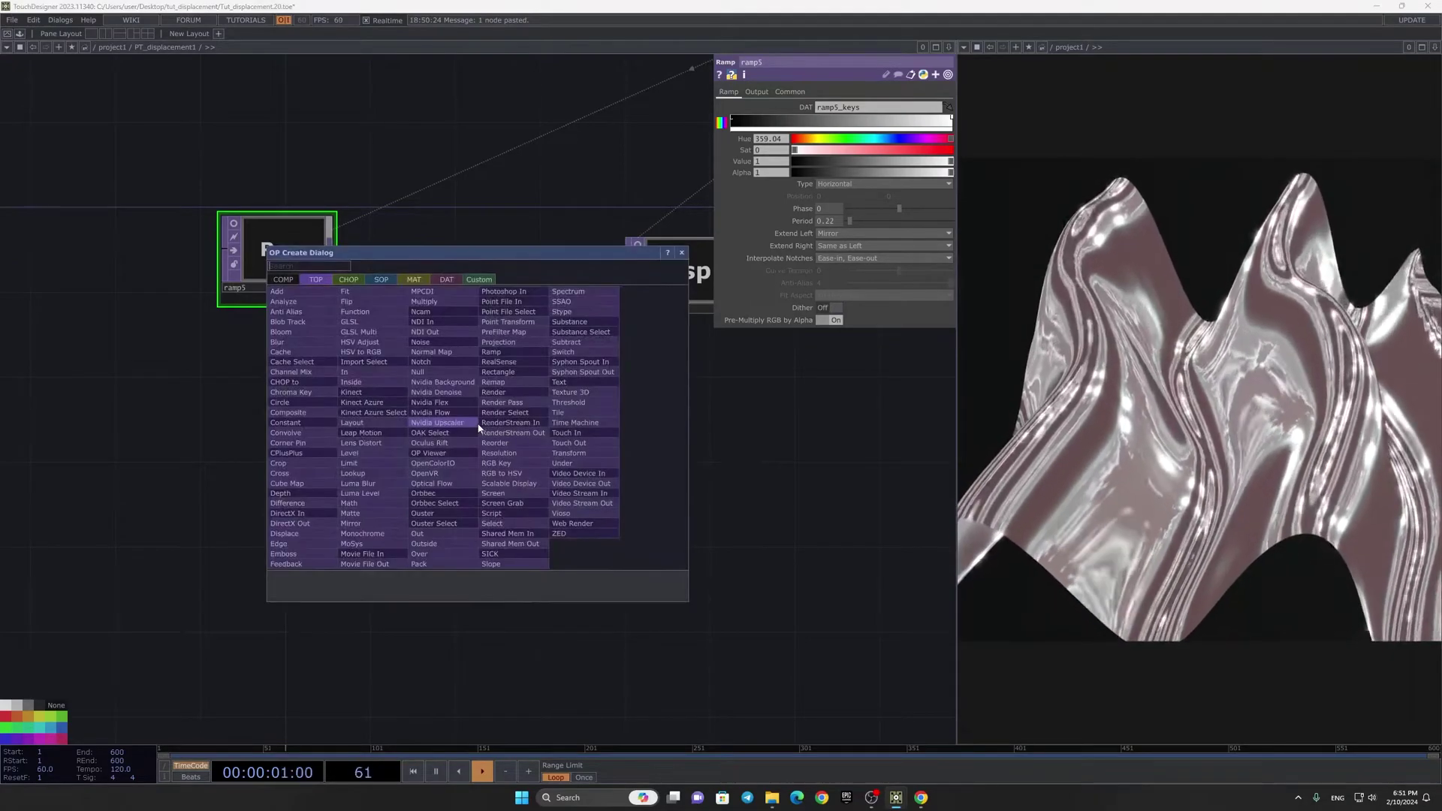
click(443, 403)
click(526, 497)
scroll(526, 497, up, 3)
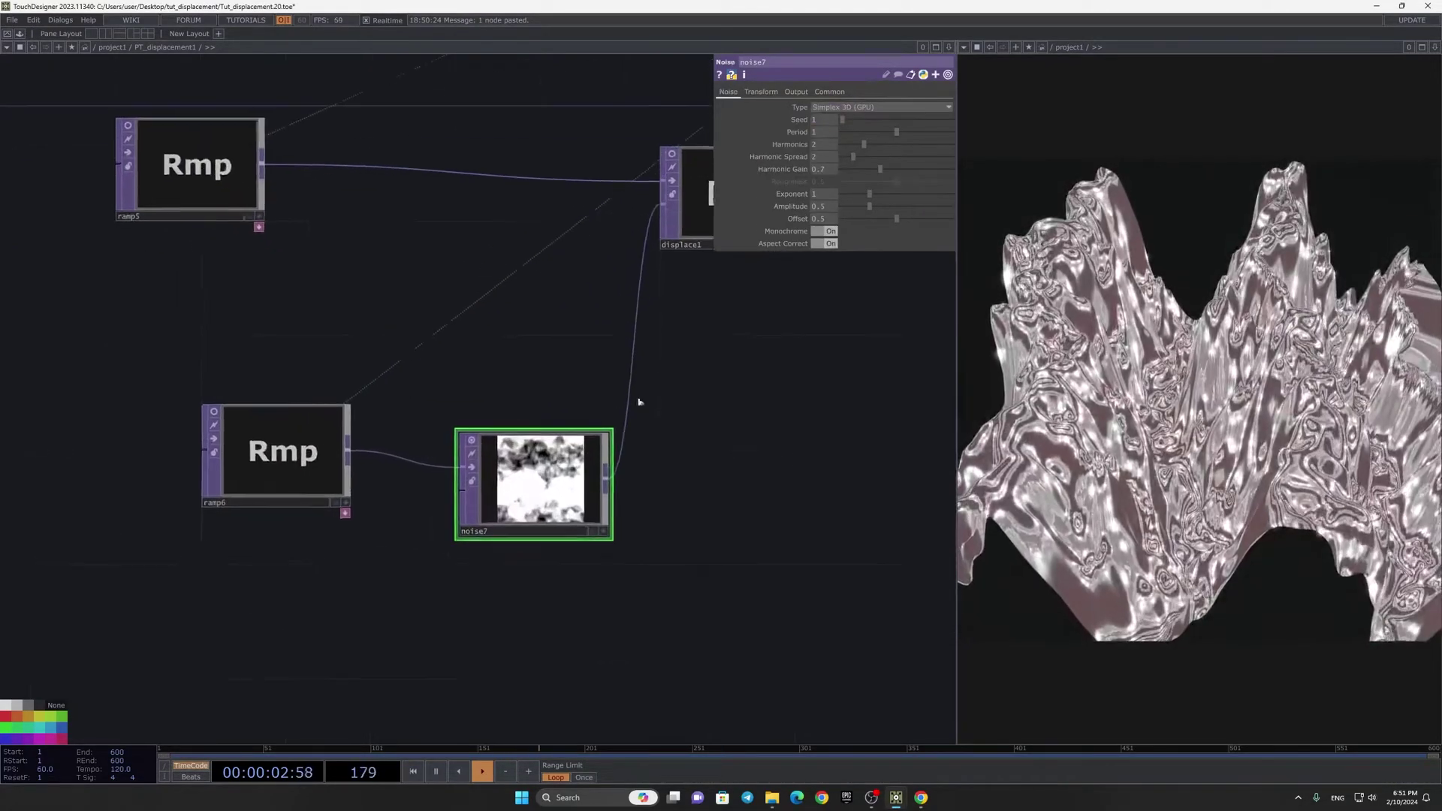
Step: Set the Y scale of noise7 to 0 in its transform
click(761, 91)
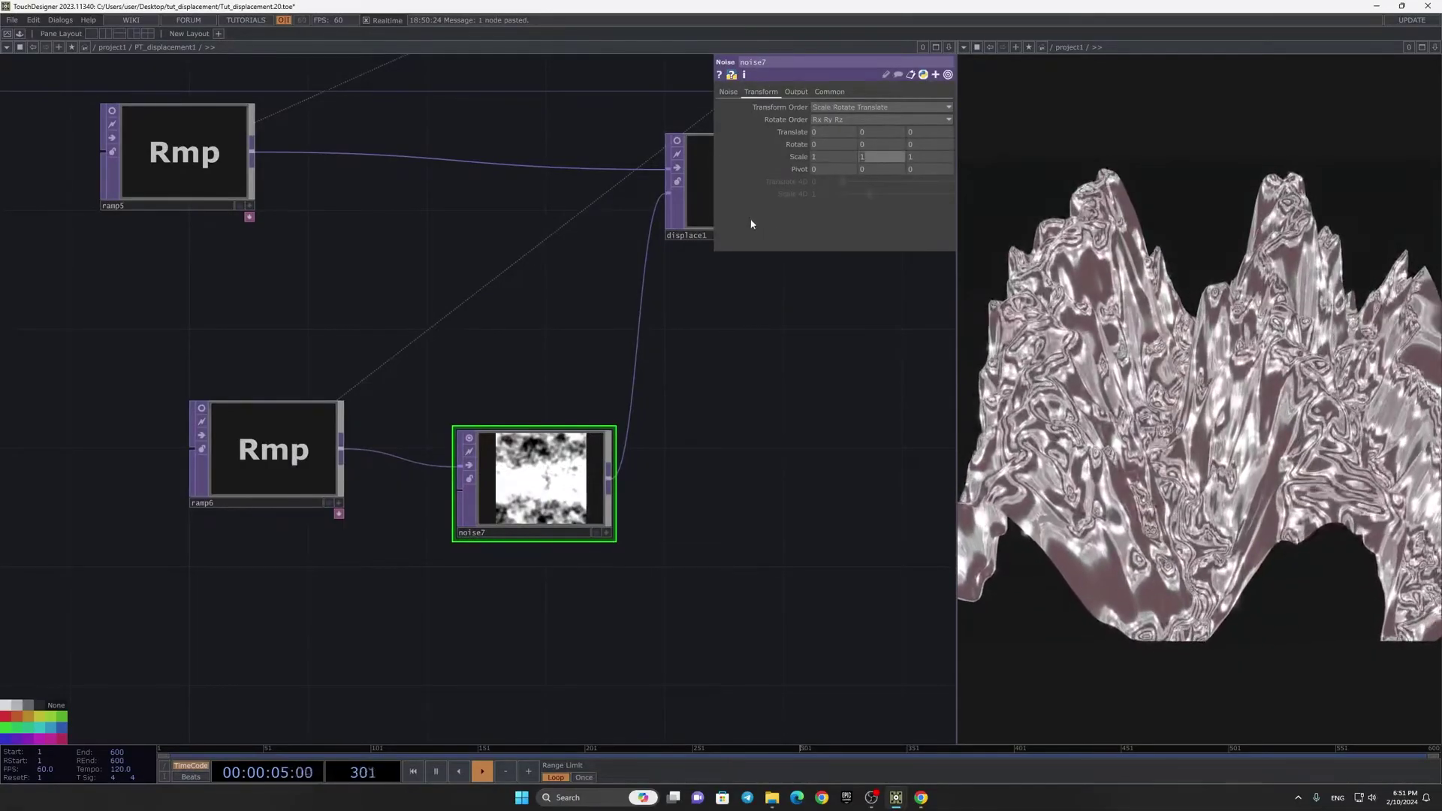
text(0)
key(Return)
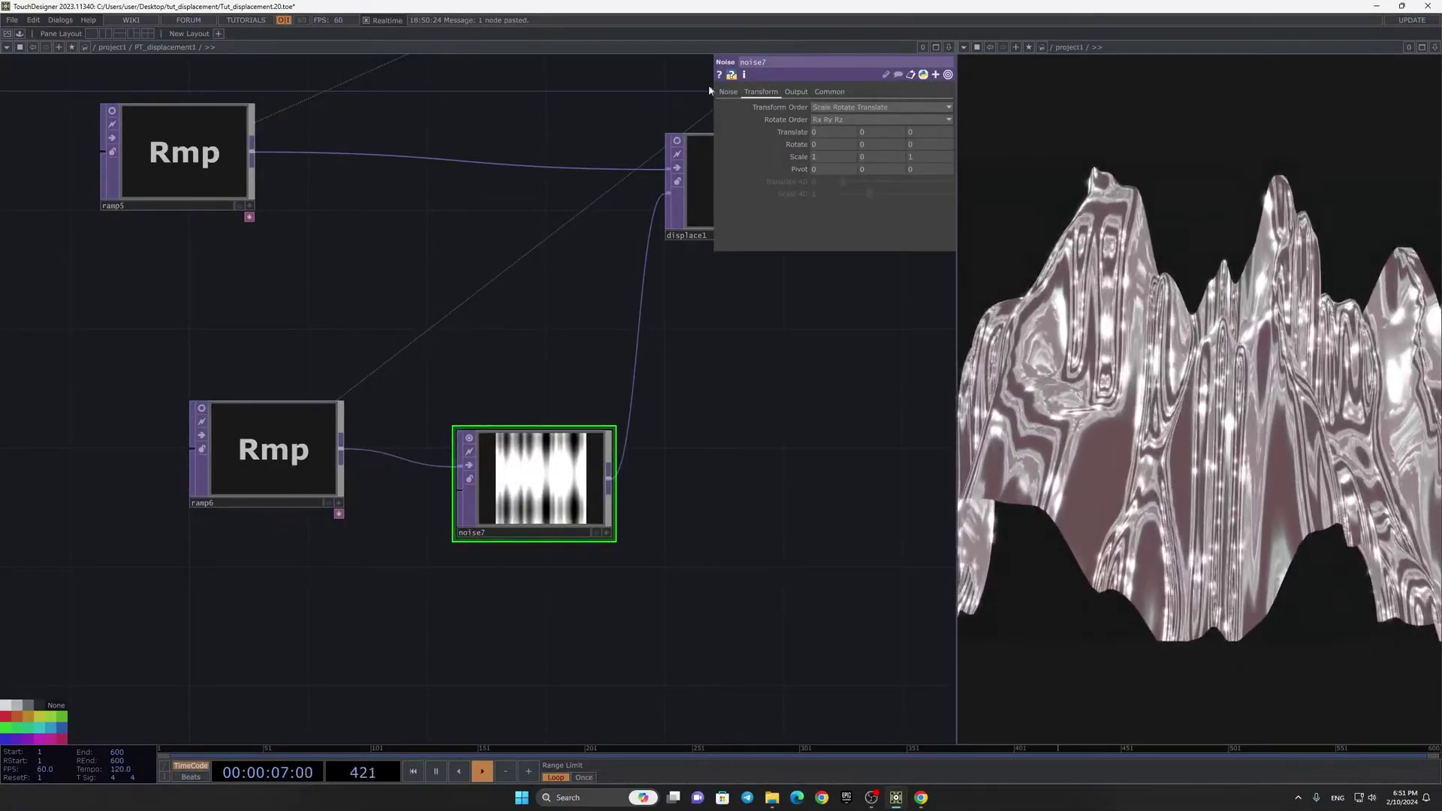
Step: Set noise7's offset to 0 and its amplitude to 0.2
click(796, 92)
click(760, 91)
click(728, 92)
mouse_move(866, 225)
mouse_down()
mouse_move(792, 226)
mouse_move(843, 215)
mouse_up()
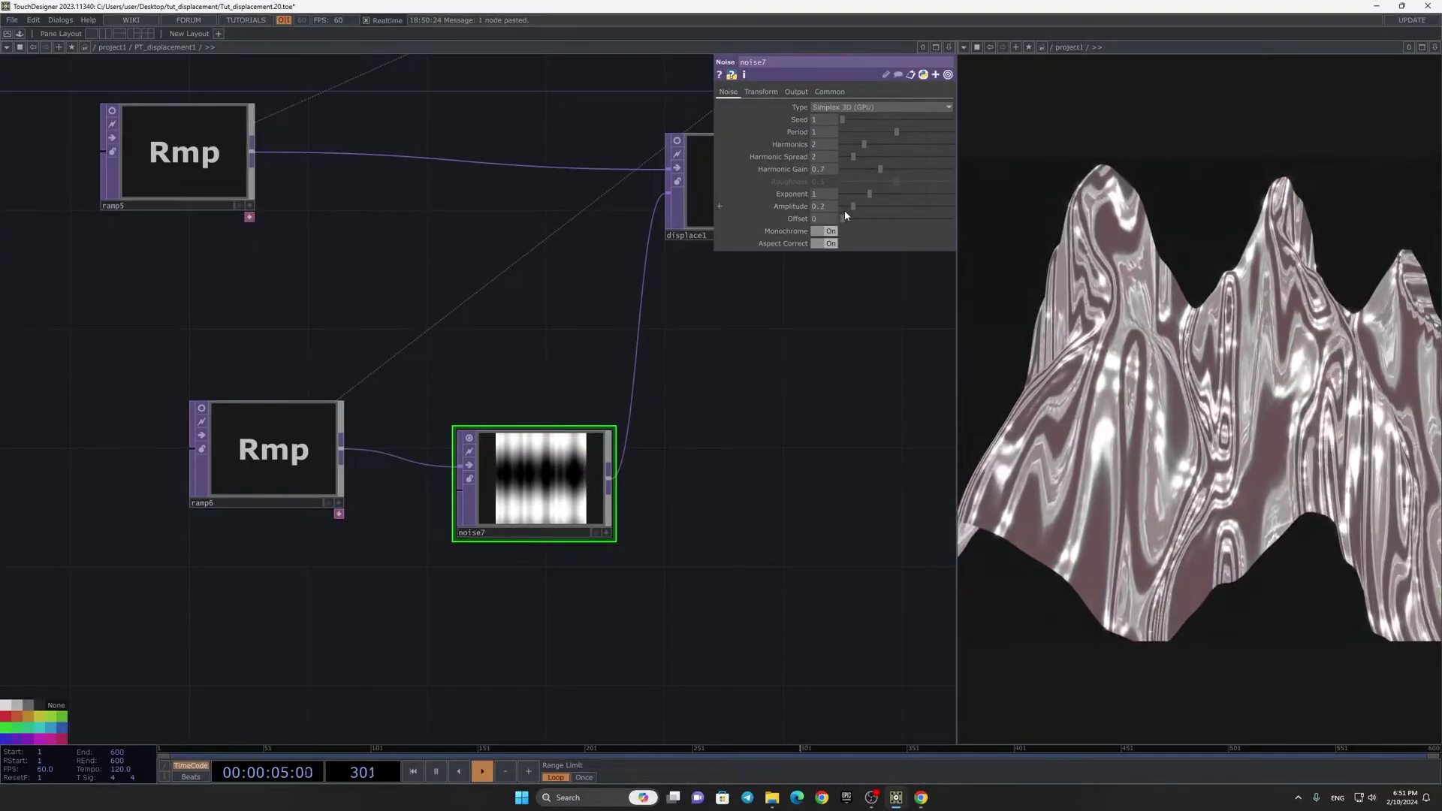
Step: Set pbr1's metallic to about 0.488 and its roughness to about 0.97
scroll(586, 390, down, 8)
drag(885, 418, 625, 407)
scroll(693, 355, up, 2)
scroll(693, 354, up, 3)
click(704, 346)
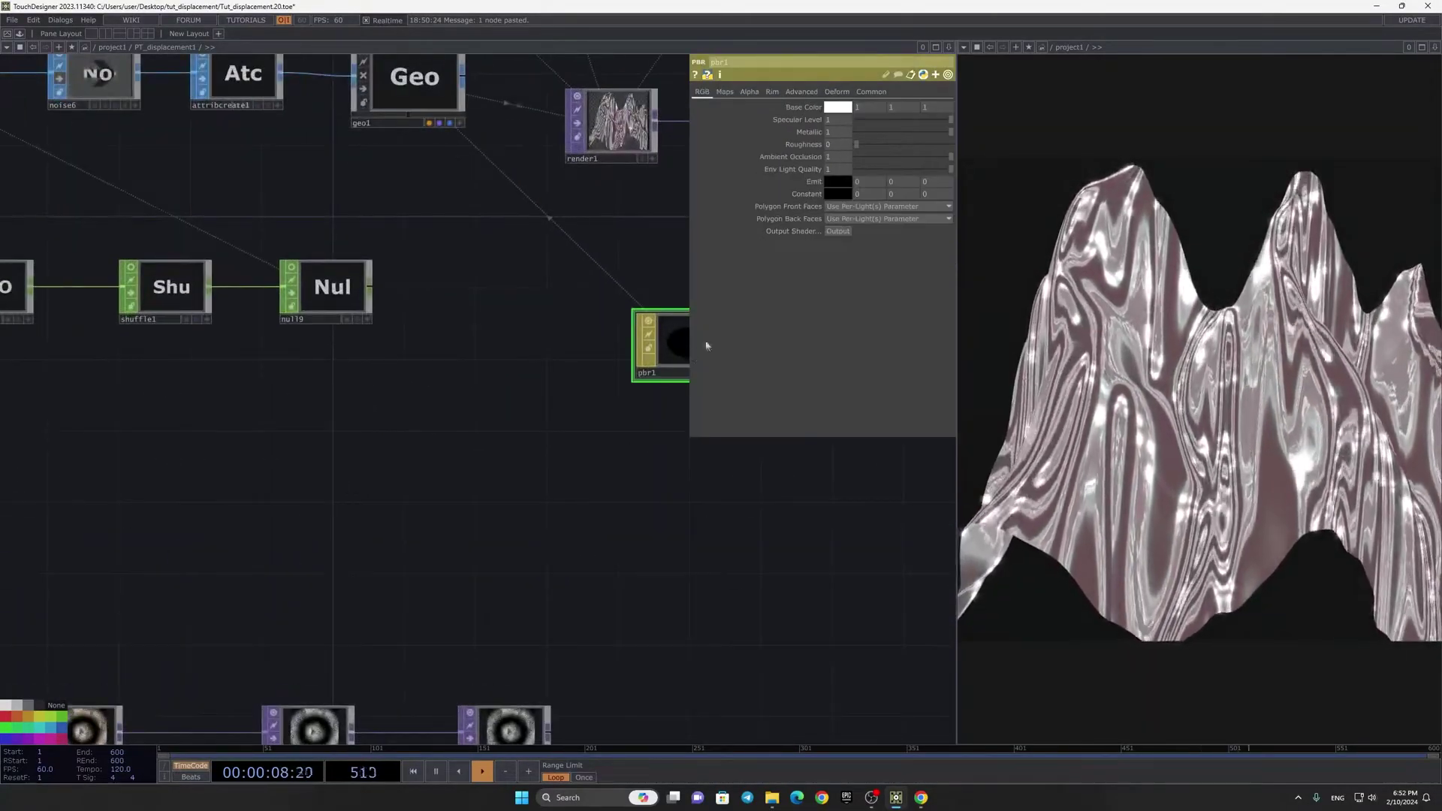
click(882, 133)
drag(1001, 150, 948, 149)
drag(357, 441, 308, 505)
scroll(308, 505, down, 5)
scroll(598, 389, up, 5)
click(563, 415)
scroll(492, 488, down, 2)
drag(492, 488, 698, 377)
scroll(438, 495, down, 2)
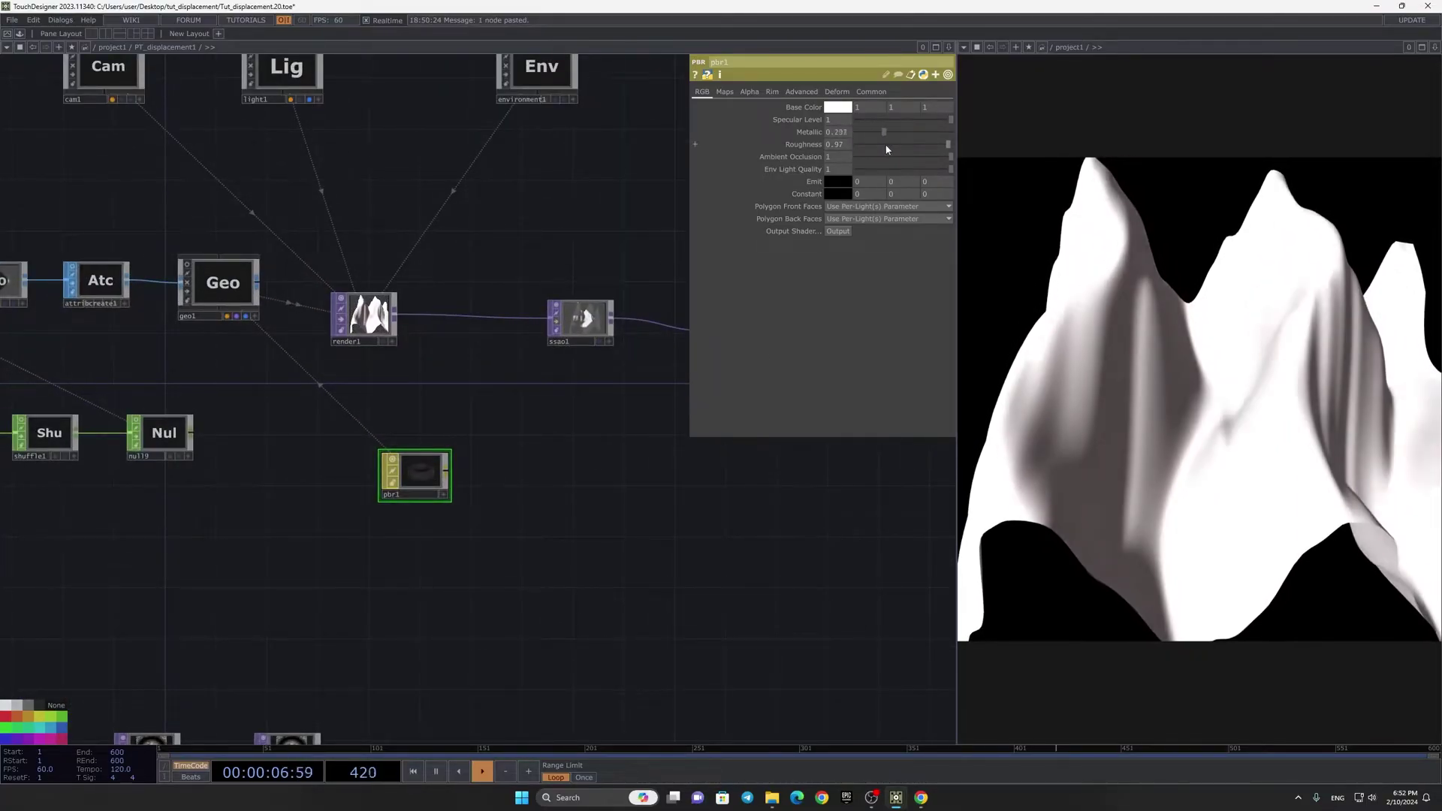
scroll(533, 439, up, 2)
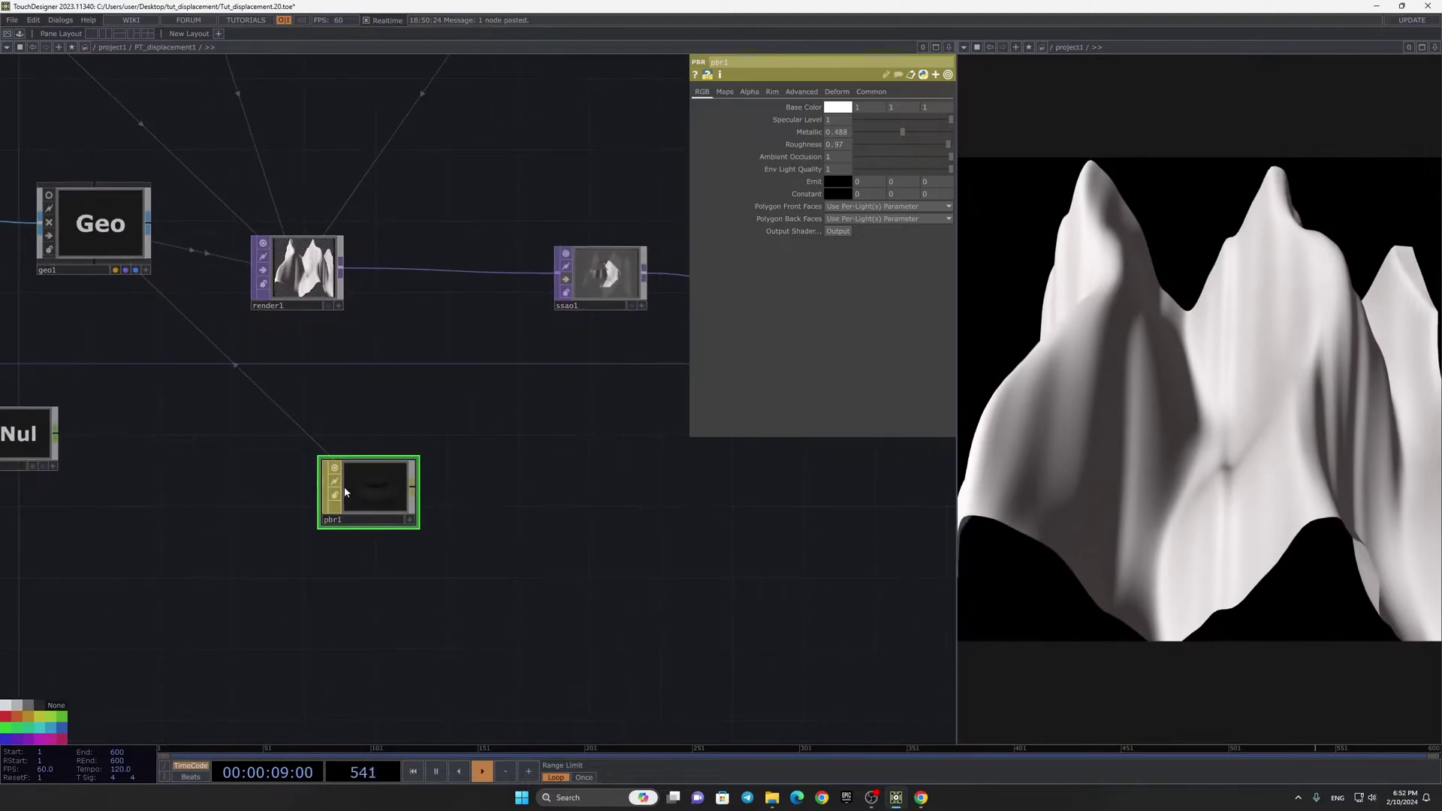
Step: Set pbr1's Base Color to a light blue with hue about 228, saturation about 0.50 and value 1
click(838, 107)
click(861, 103)
click(889, 105)
click(887, 117)
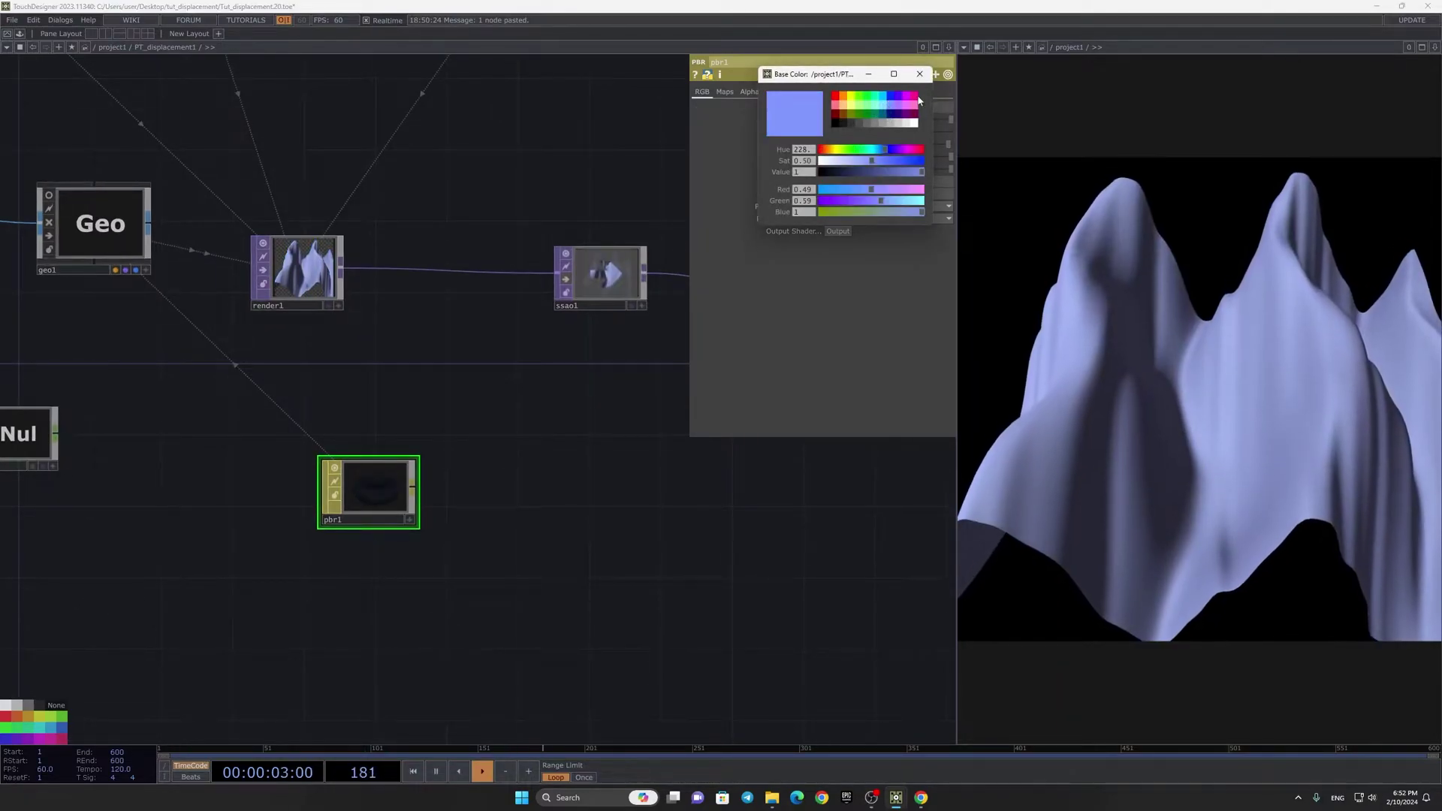
click(919, 73)
Step: Enable the first rim light on the pbr1 material
click(800, 91)
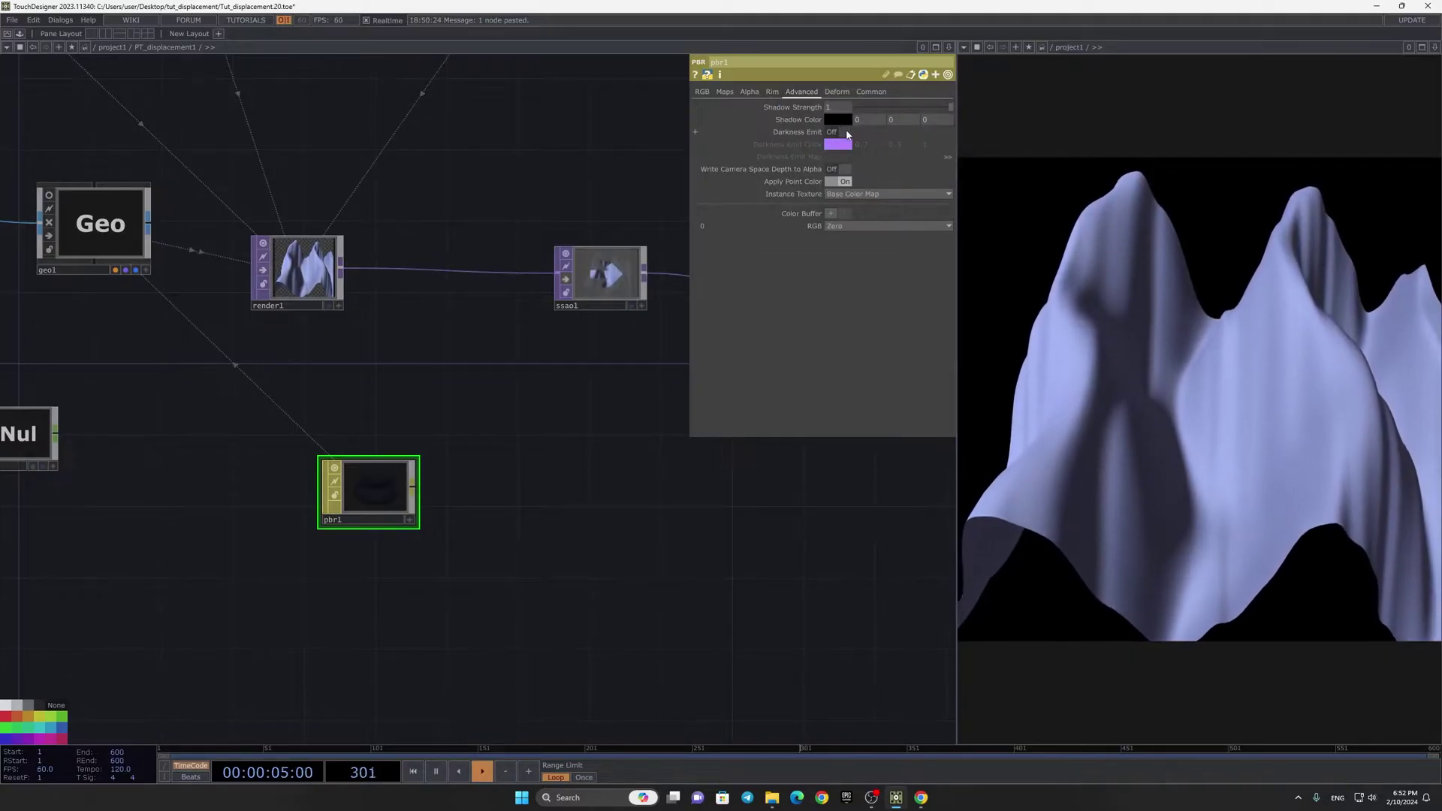
click(772, 93)
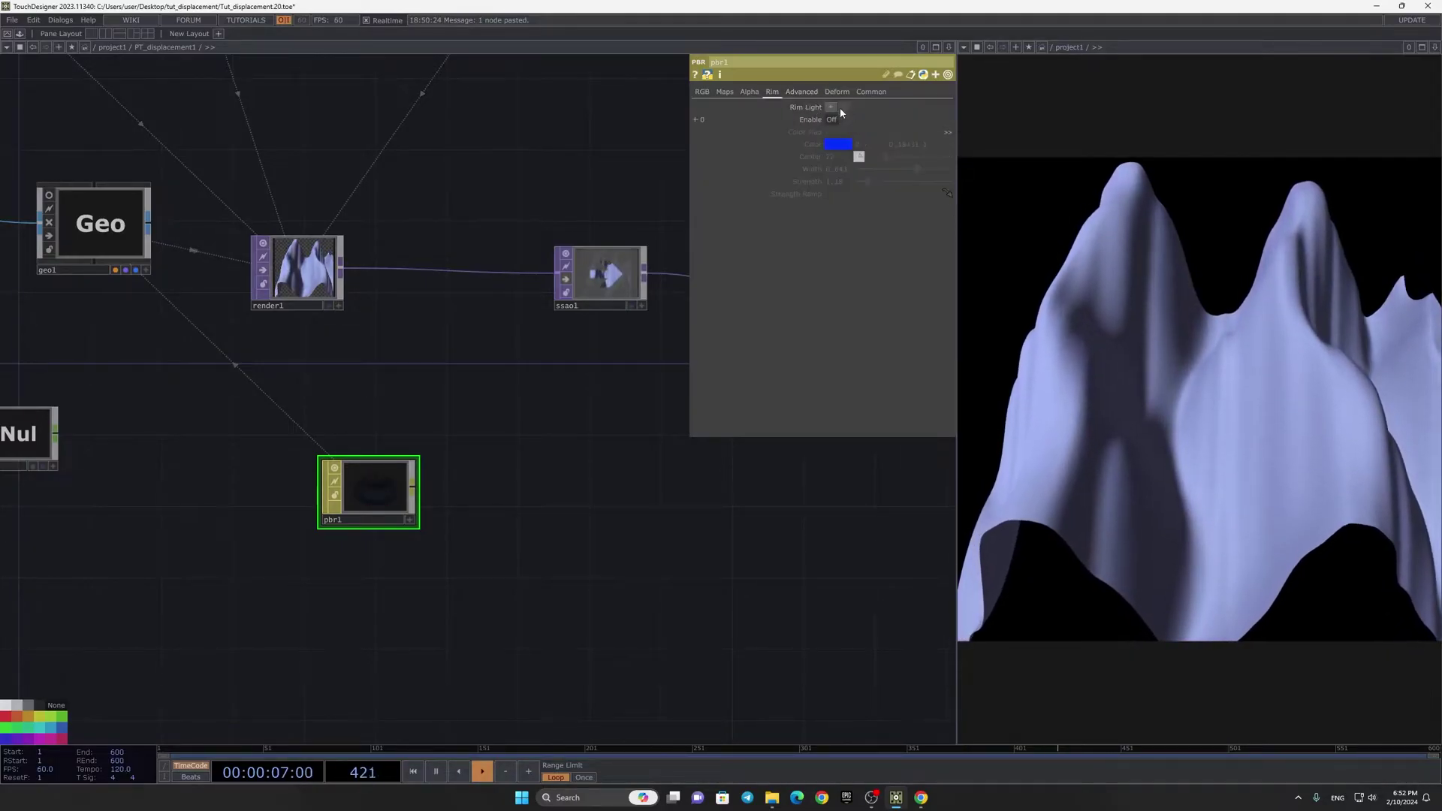
click(833, 120)
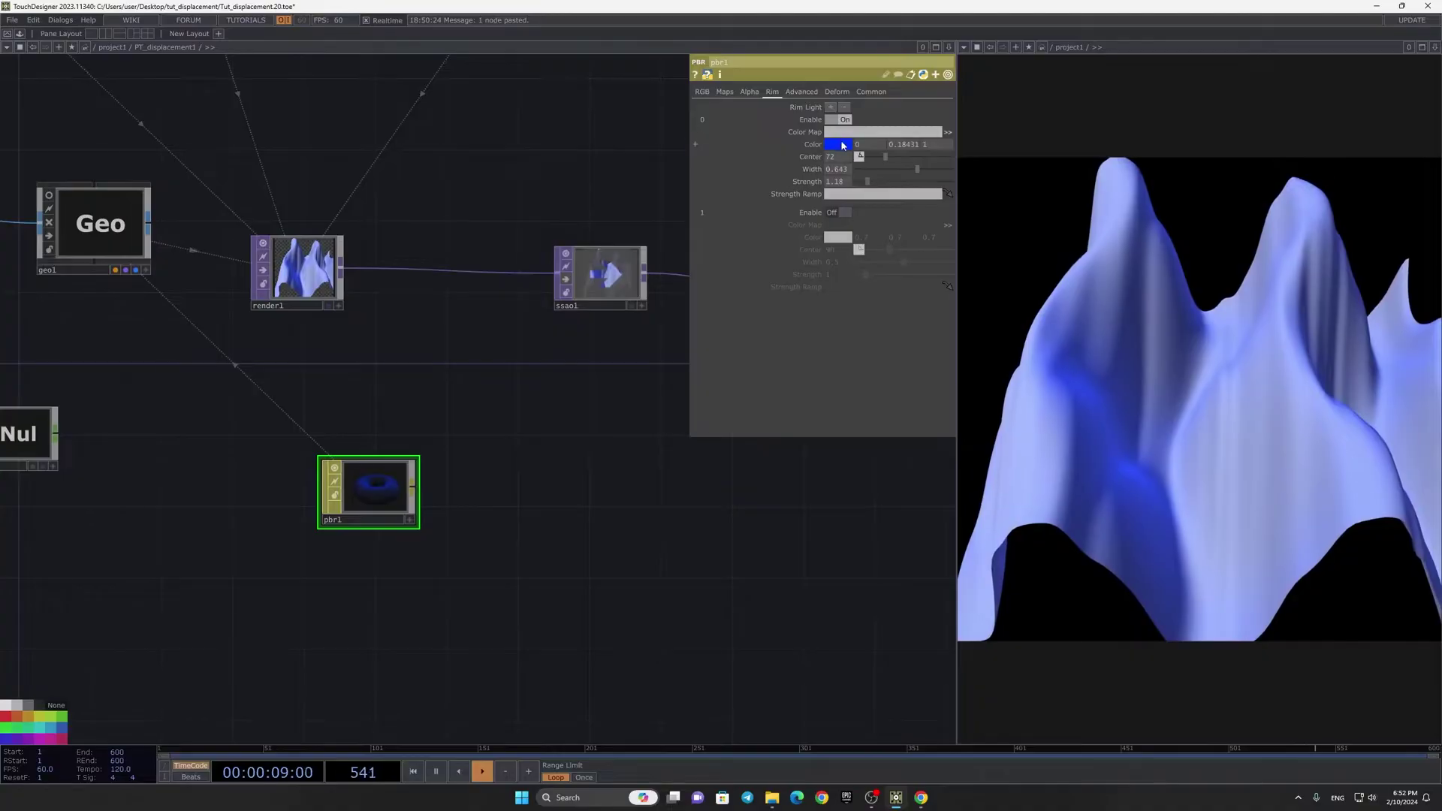
Step: Set the rim light color to a mint green with hue about 163, saturation about 0.50 and value 1
click(846, 144)
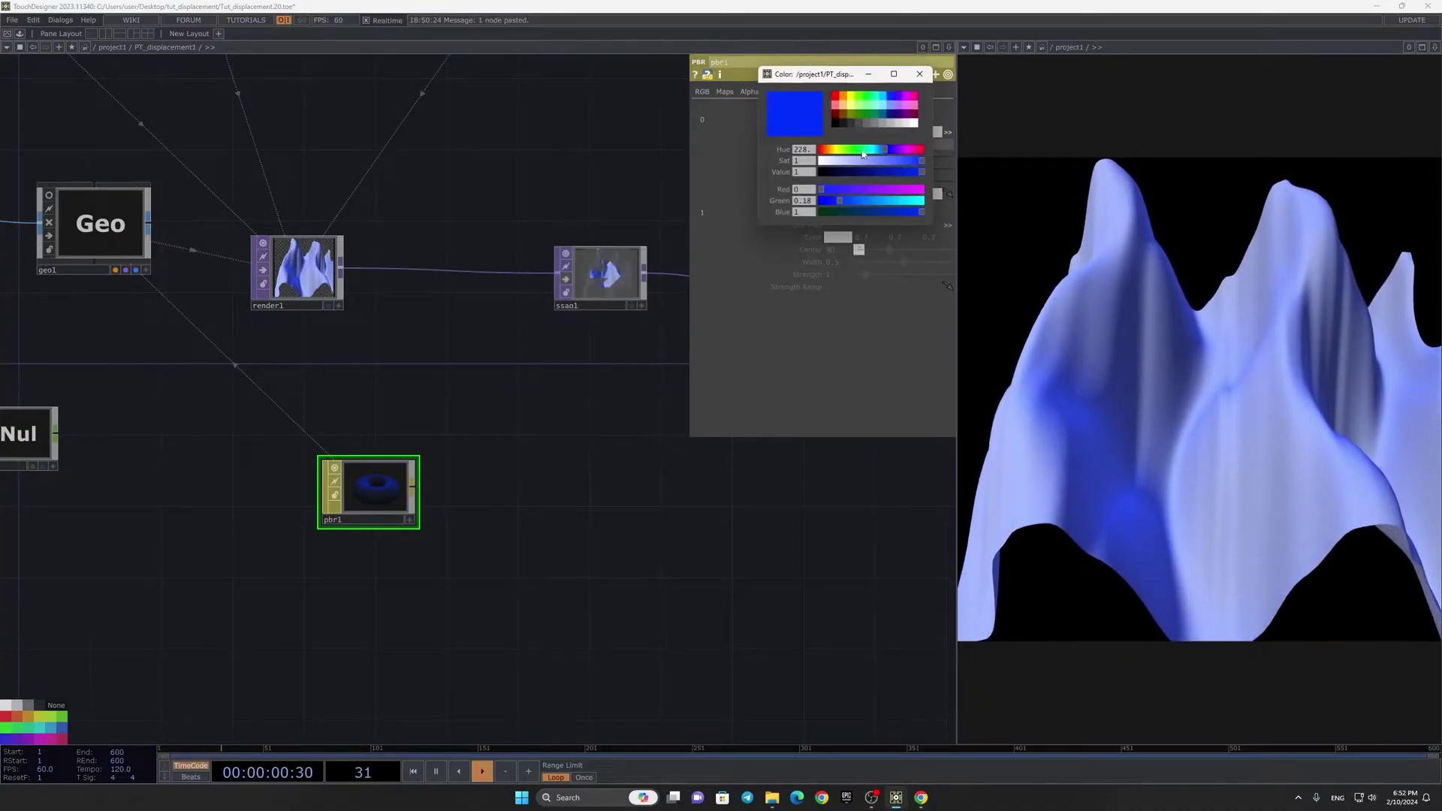
click(881, 105)
click(870, 103)
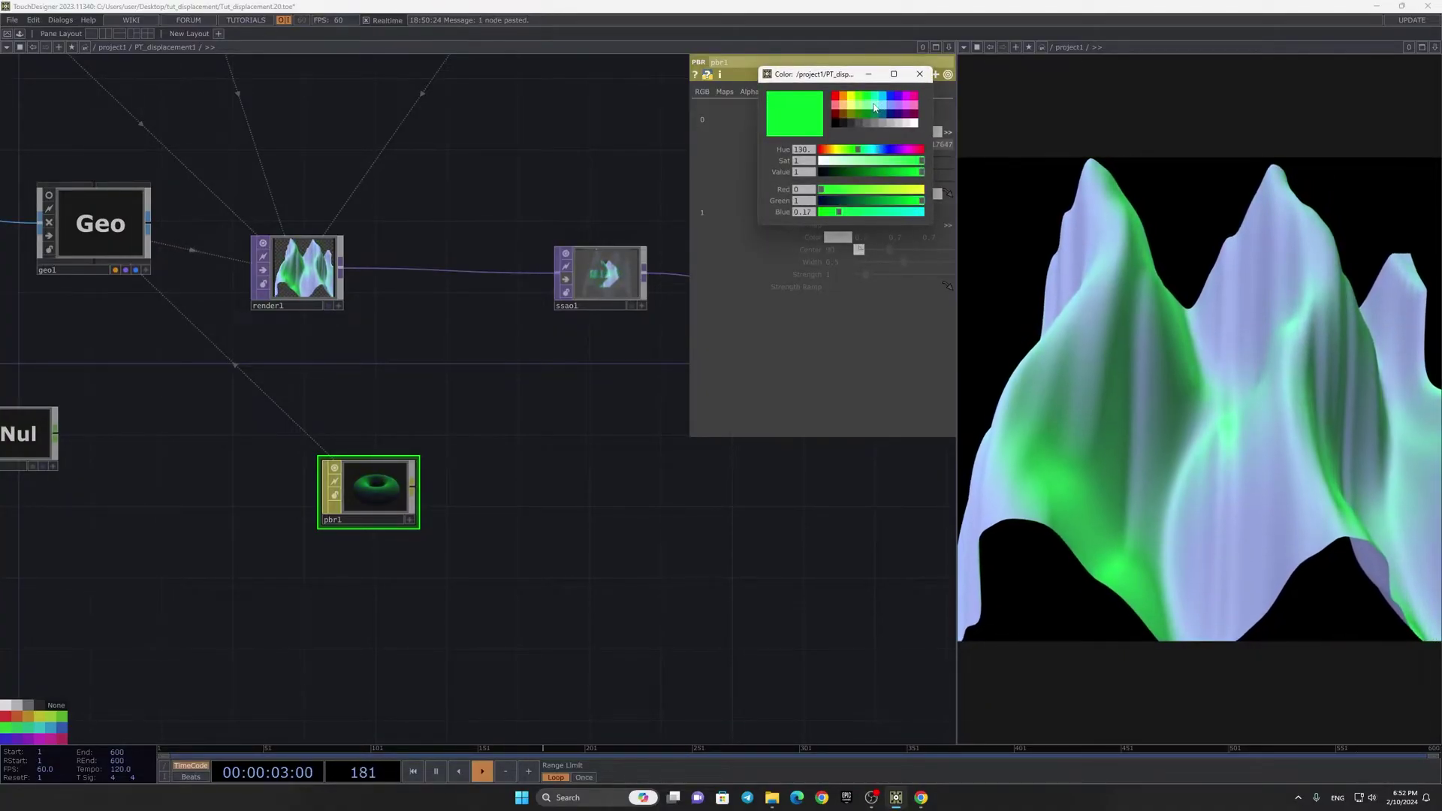
click(879, 112)
click(920, 74)
Step: Set pbr1's rim light color to a light blue with hue about 195, saturation about 0.50 and value 1
scroll(560, 476, down, 10)
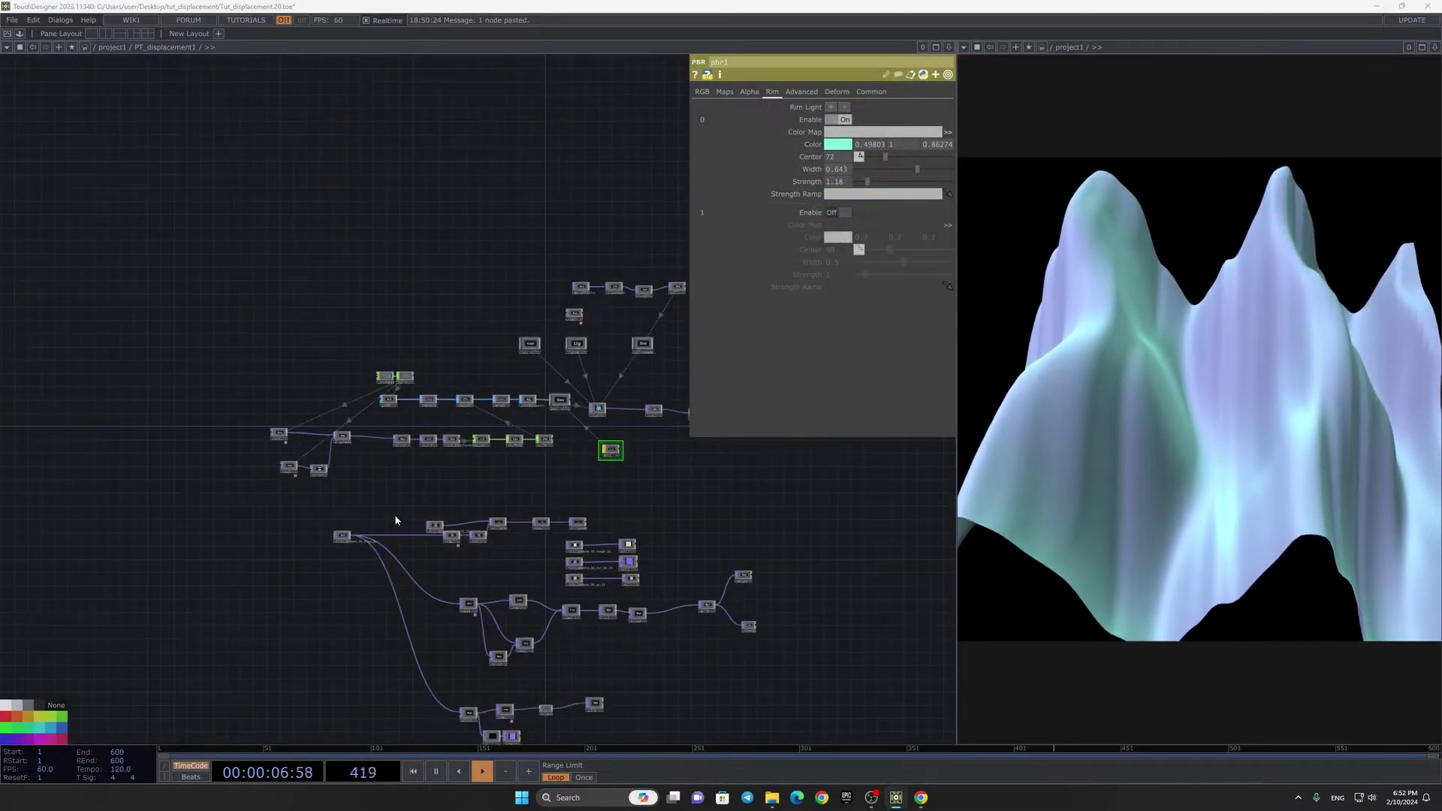
scroll(353, 408, up, 8)
click(839, 144)
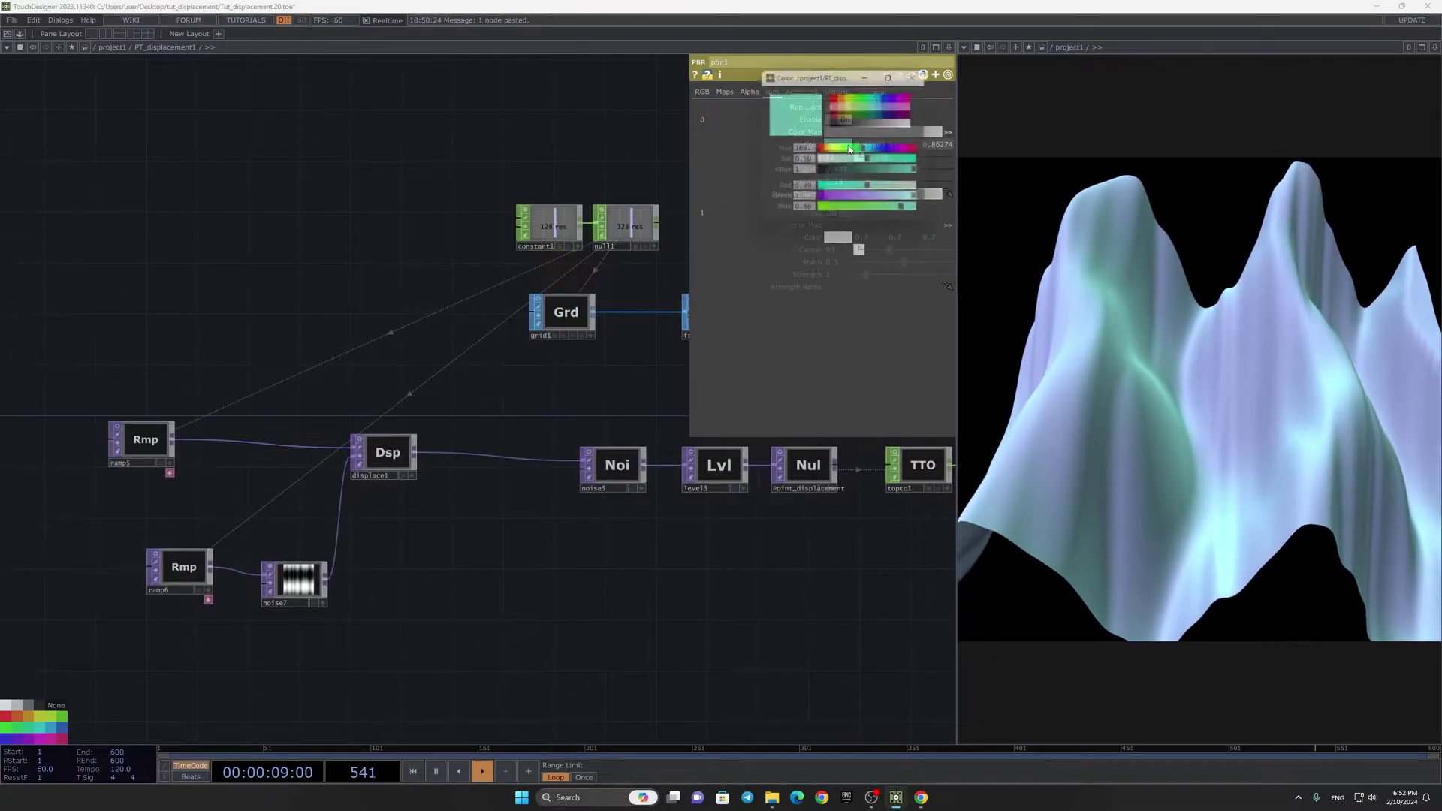
click(921, 74)
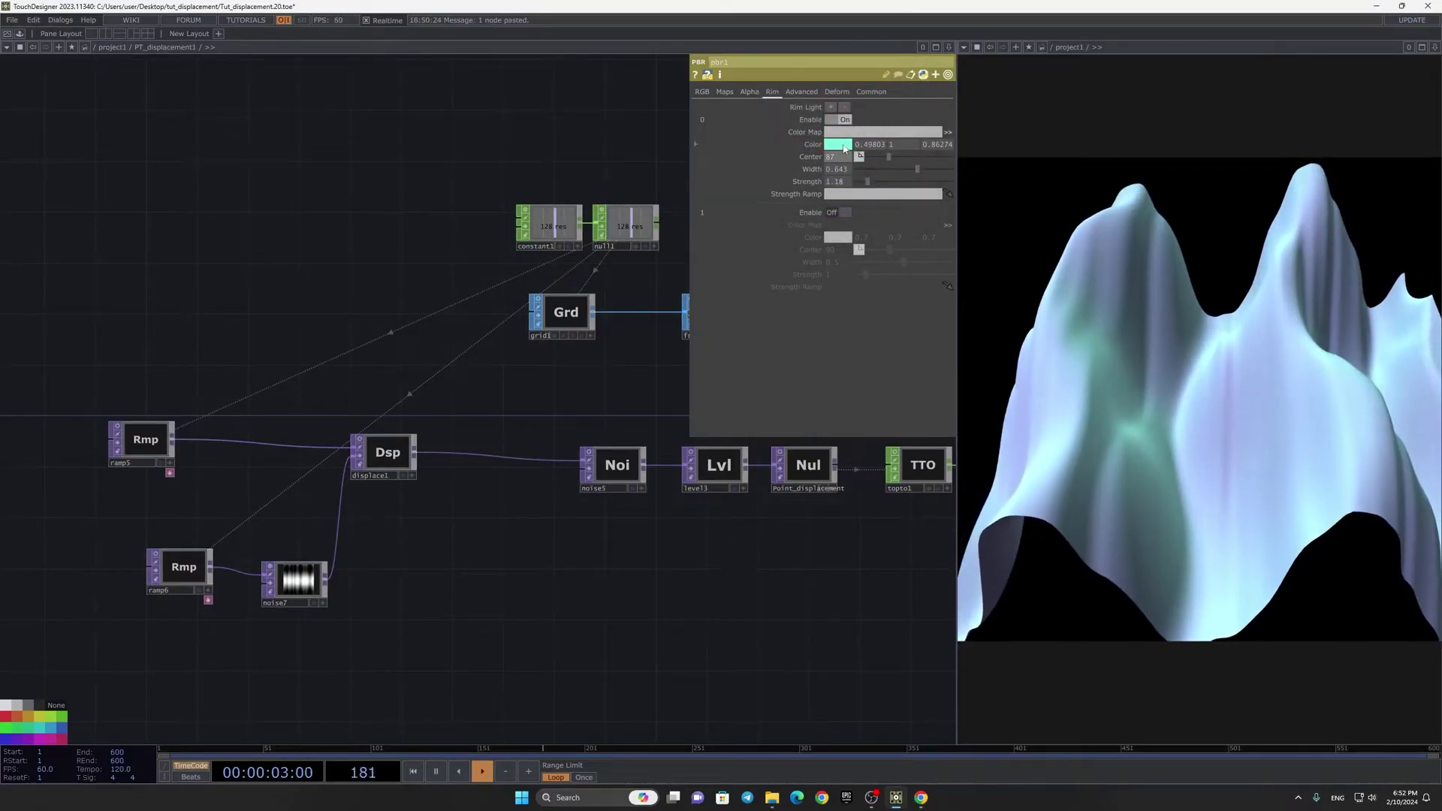
click(839, 145)
click(883, 111)
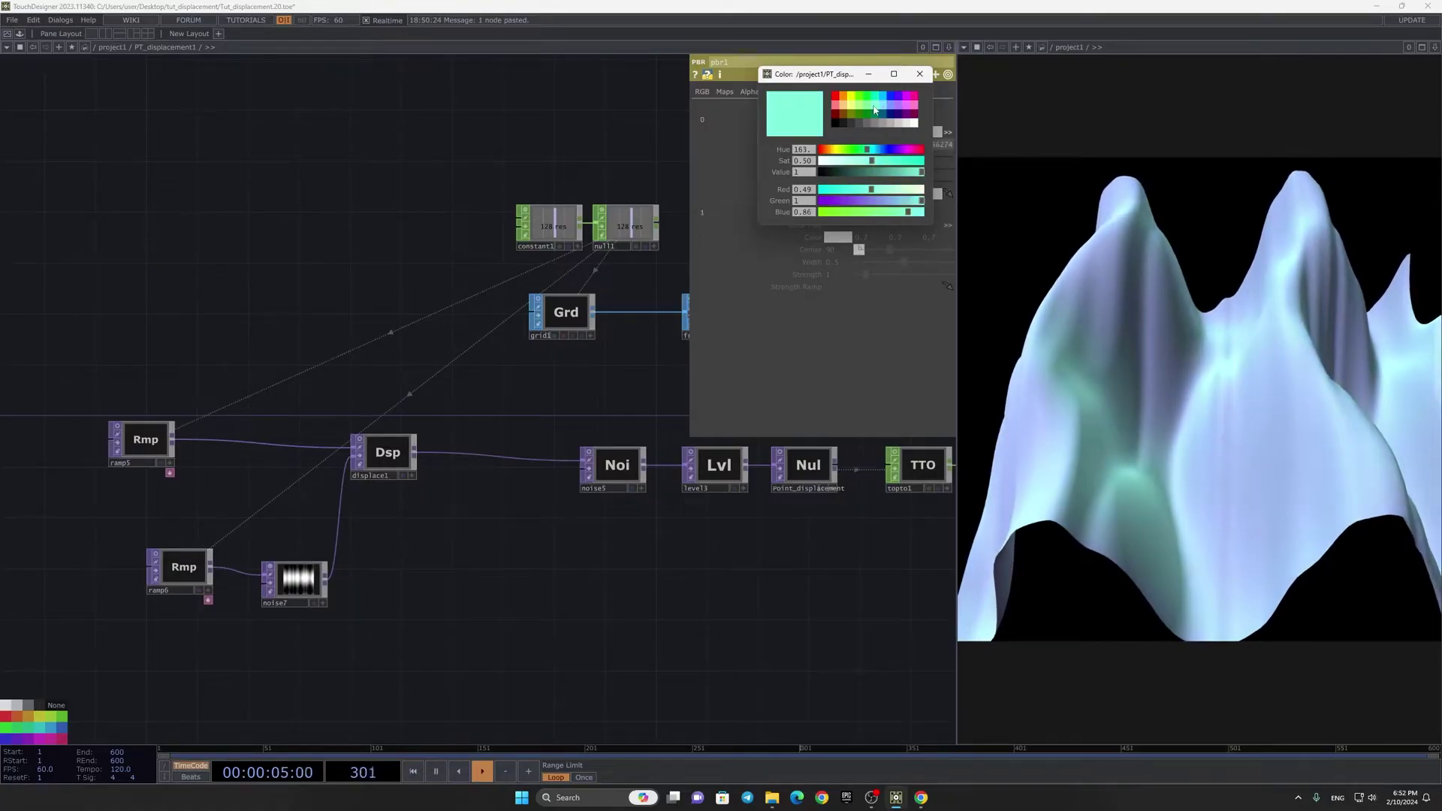
click(883, 111)
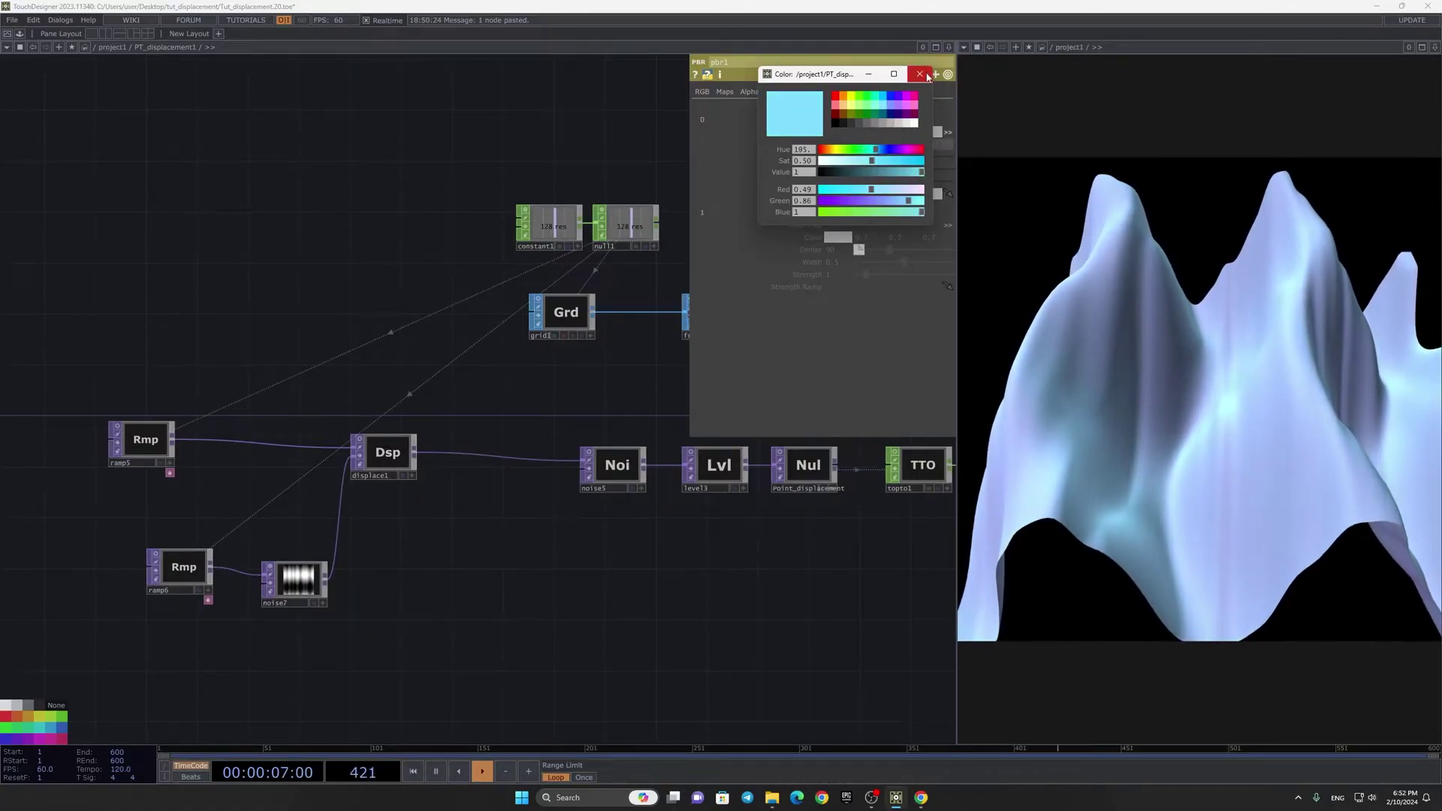
click(926, 75)
Step: Change the output mode of noise7 and set its amplitude to 0.35
scroll(405, 509, up, 4)
click(310, 617)
scroll(310, 616, up, 2)
drag(475, 597, 781, 424)
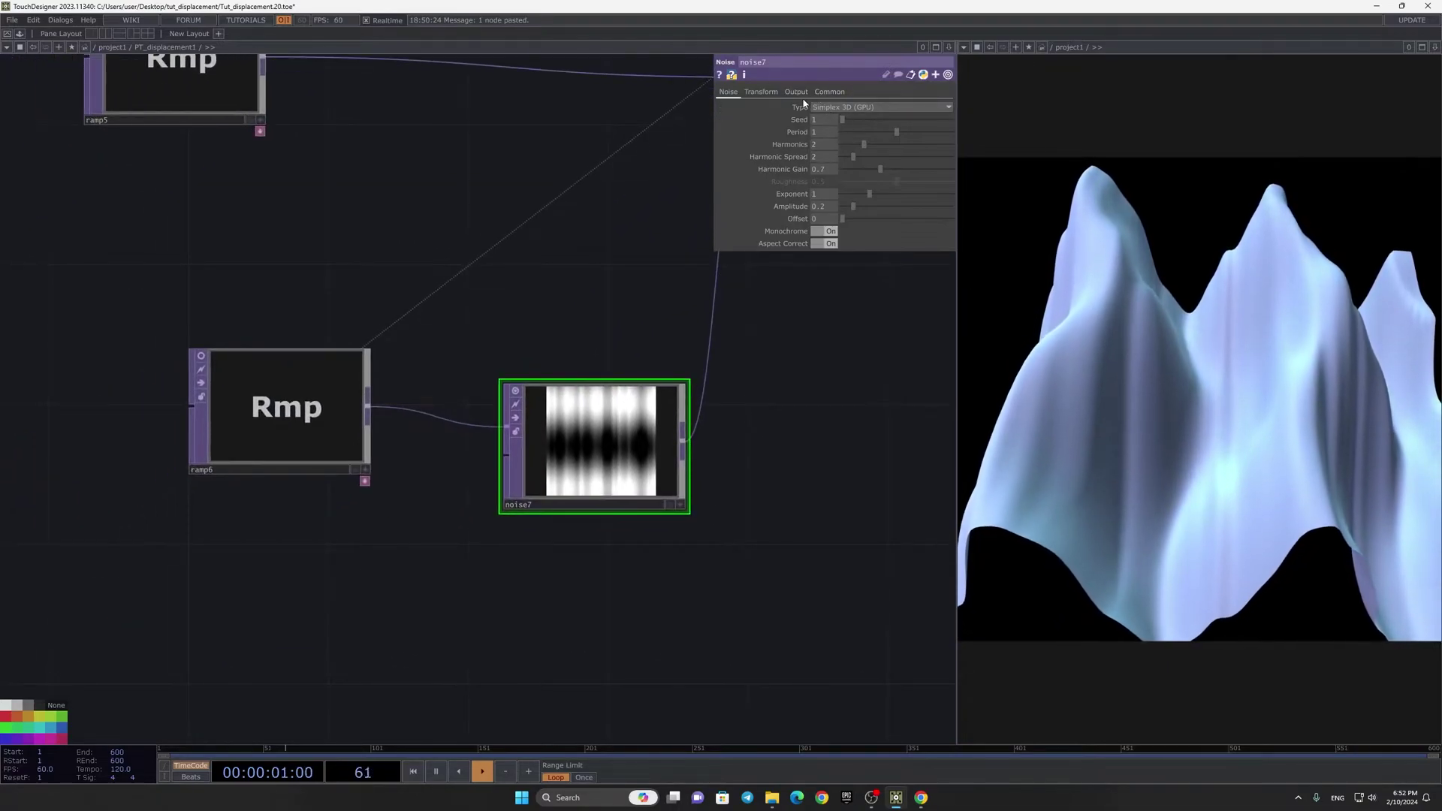
click(795, 92)
click(834, 107)
click(840, 131)
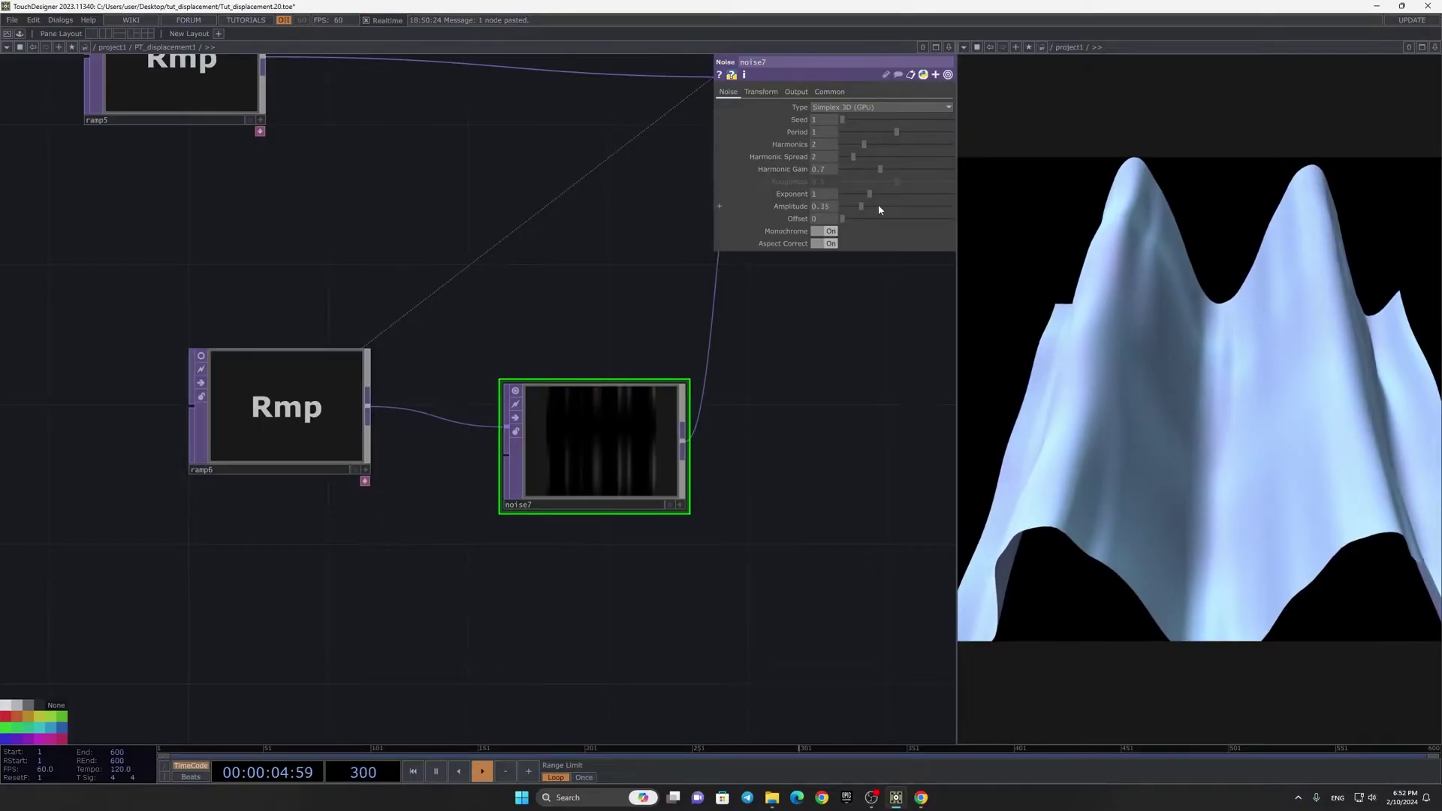
Step: Insert a Noise TOP between ramp5 and displace1, and bypass noise7
scroll(773, 557, down, 4)
drag(772, 557, 441, 498)
scroll(408, 547, up, 1)
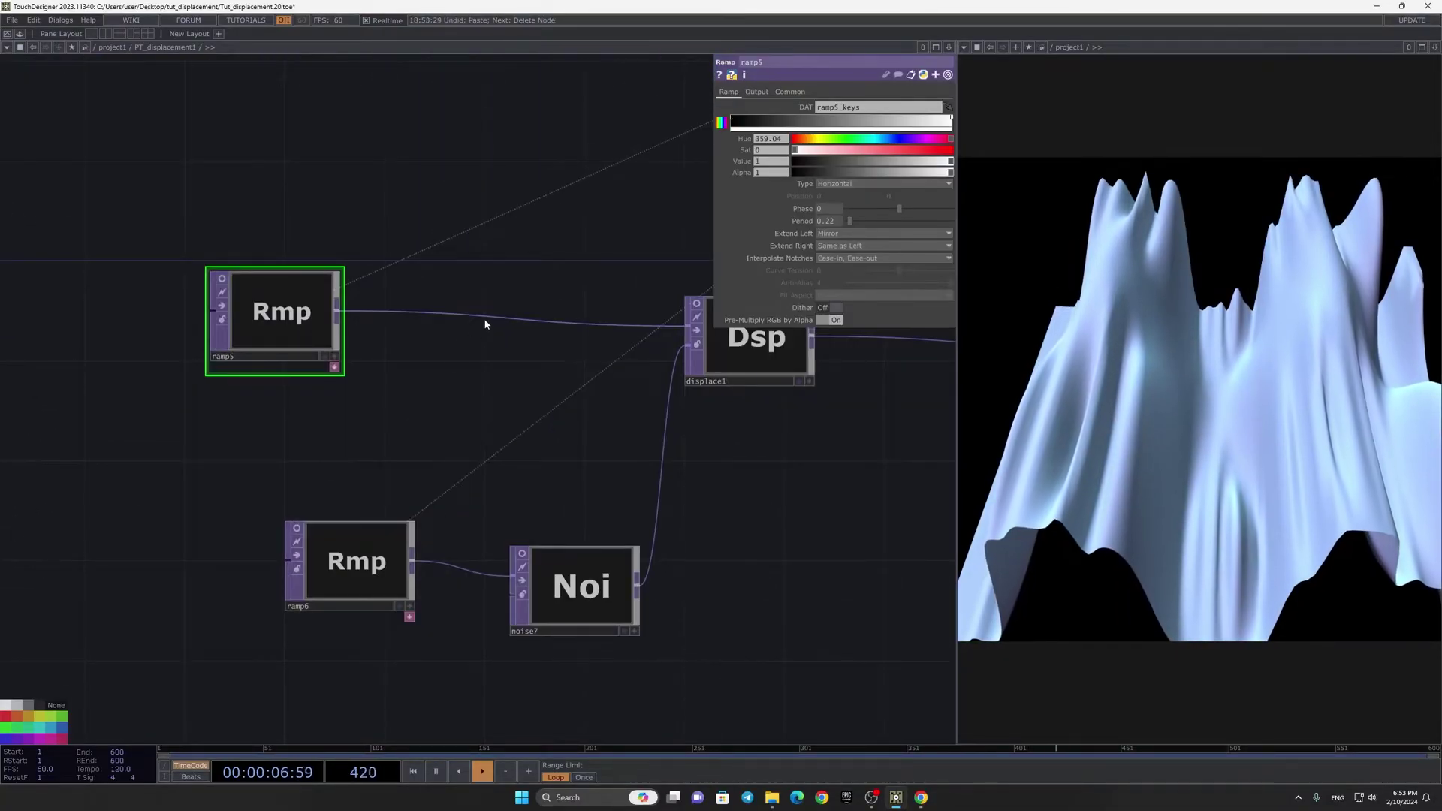
click(493, 305)
text(r)
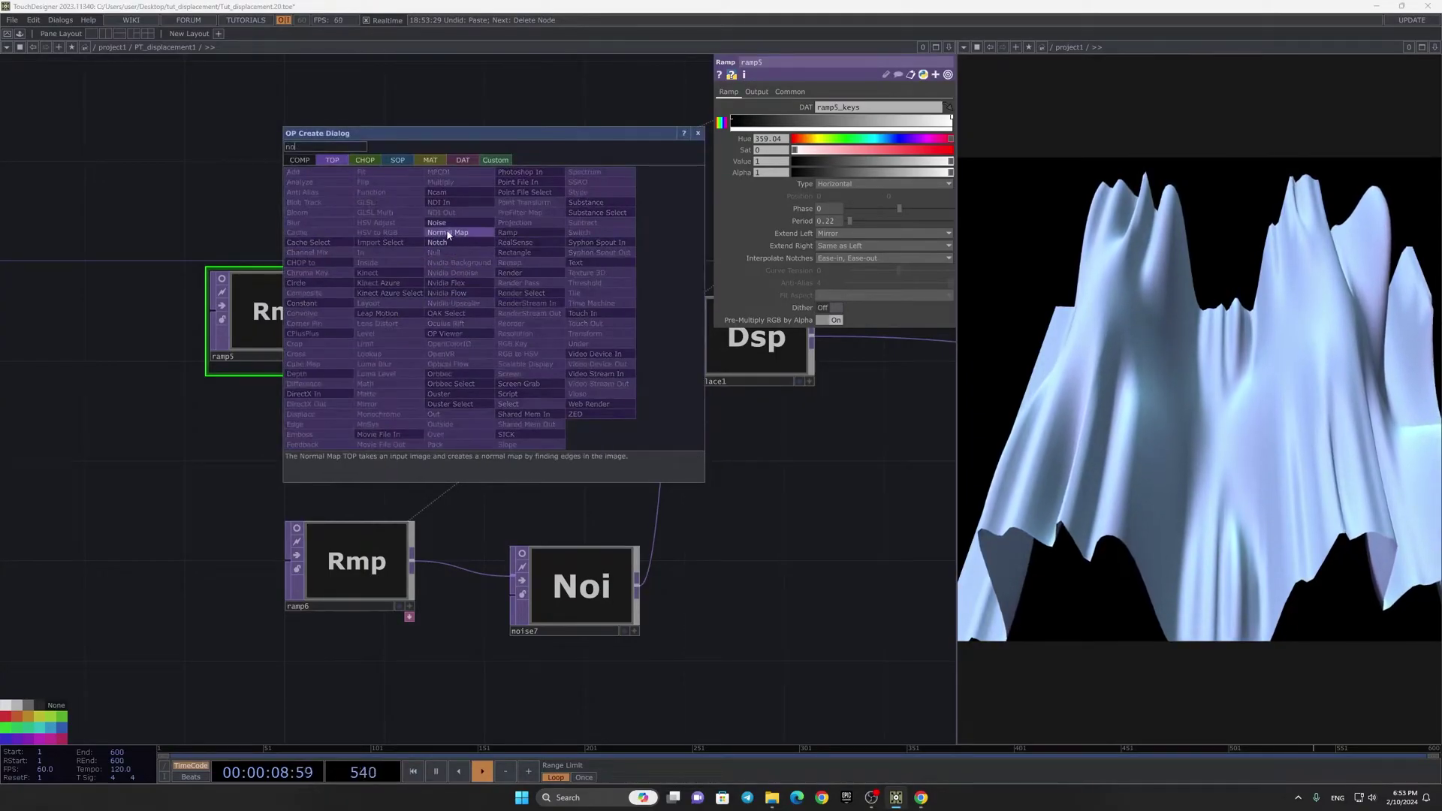
text(o)
click(437, 222)
click(533, 323)
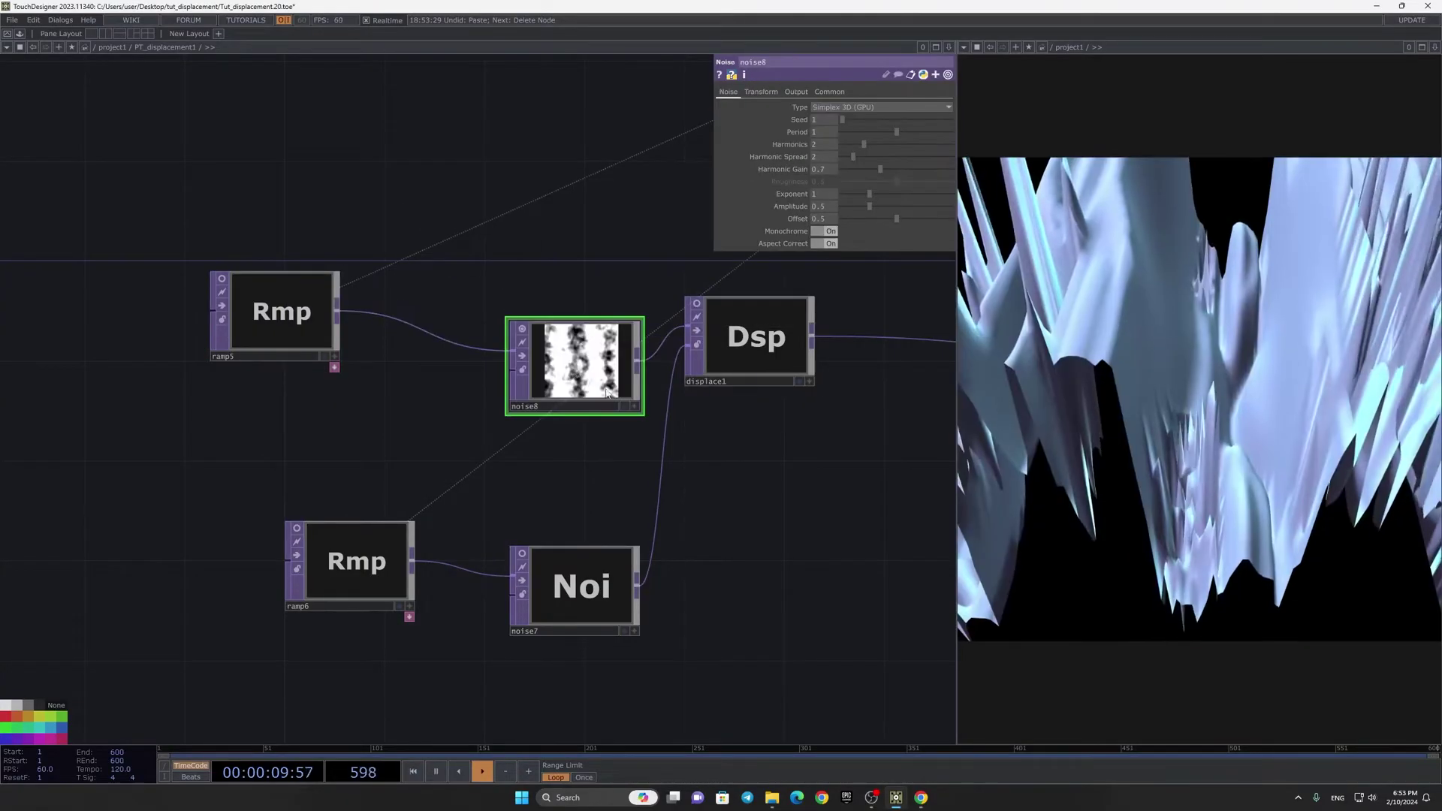
click(521, 586)
drag(772, 345, 847, 396)
Step: Set noise8's Y scale to 0, its offset to 0, its amplitude to 0.15 and its period to about 0.62
click(760, 91)
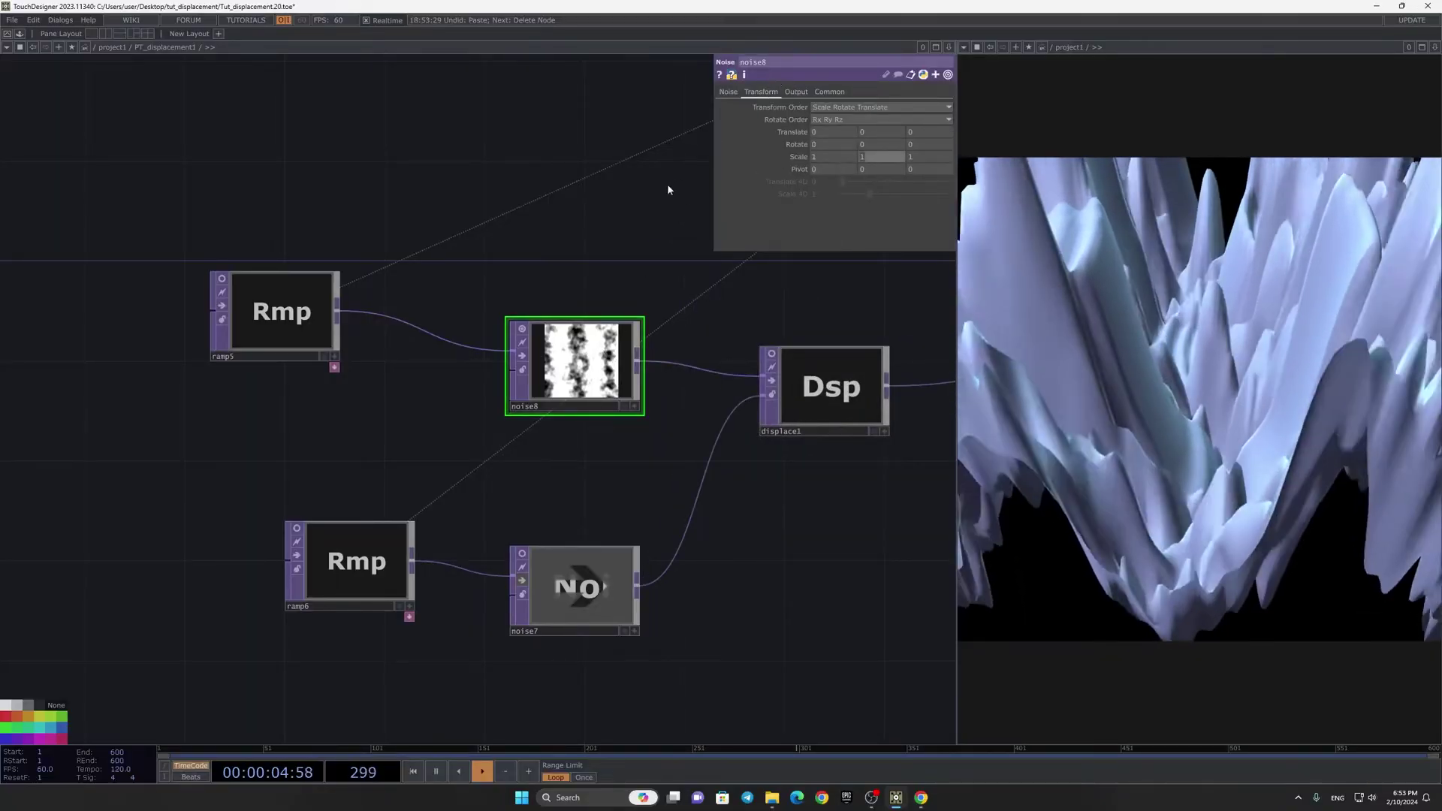
key(Return)
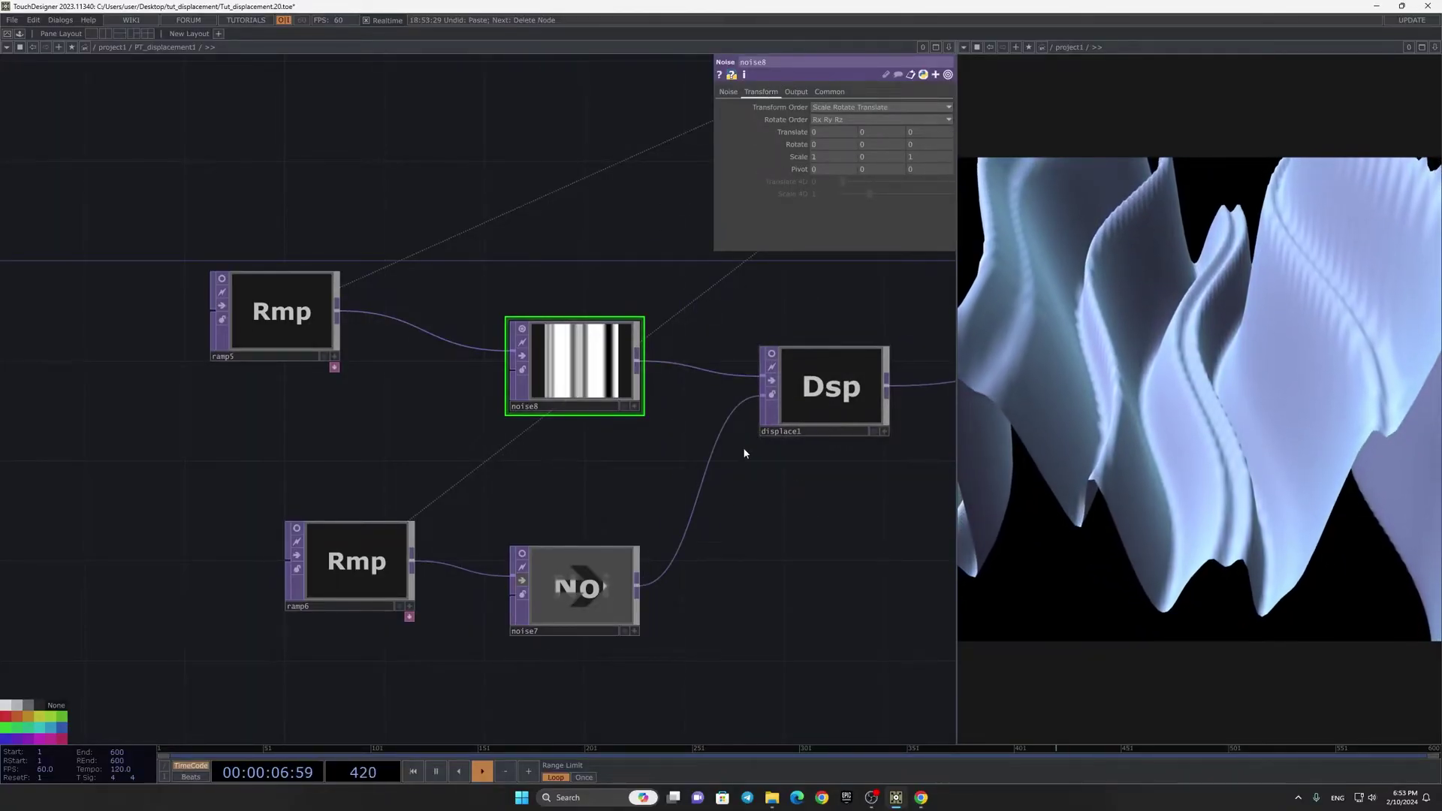
click(728, 92)
drag(896, 219, 848, 208)
mouse_move(896, 132)
mouse_down()
mouse_move(867, 136)
mouse_move(886, 144)
mouse_up()
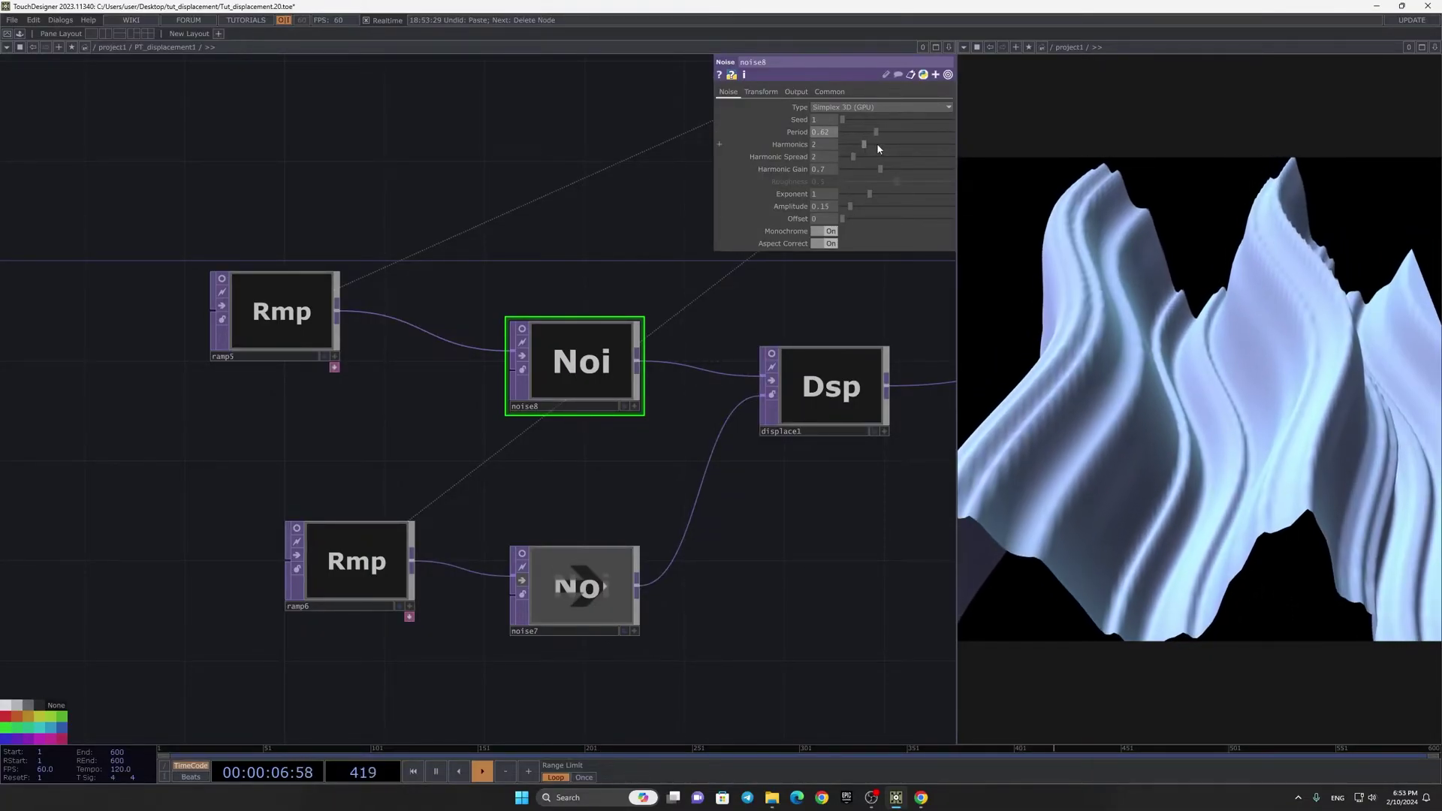
Step: Set the res value of constant1 to 256
scroll(812, 458, down, 3)
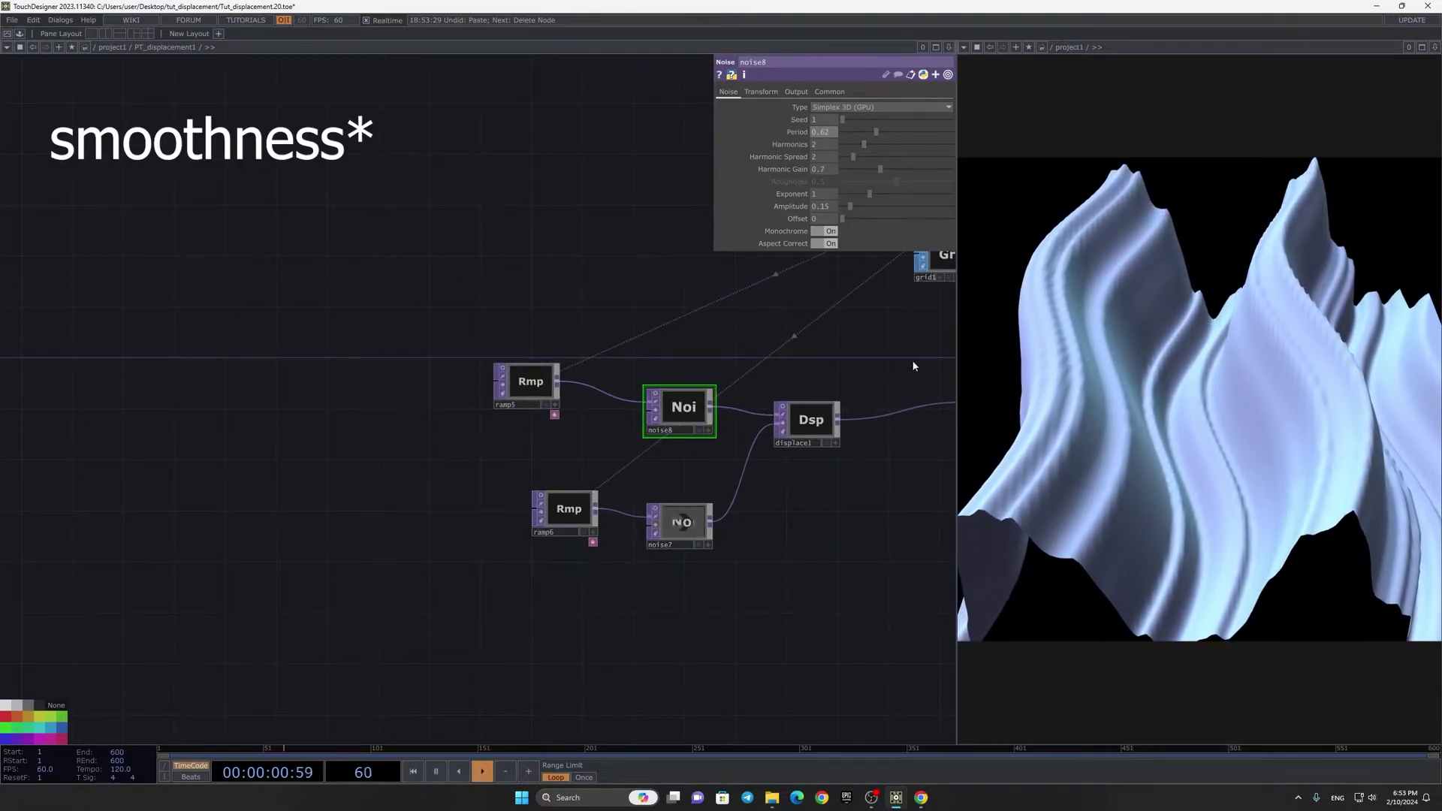
drag(744, 323, 496, 519)
scroll(499, 518, down, 2)
scroll(651, 436, up, 7)
click(652, 496)
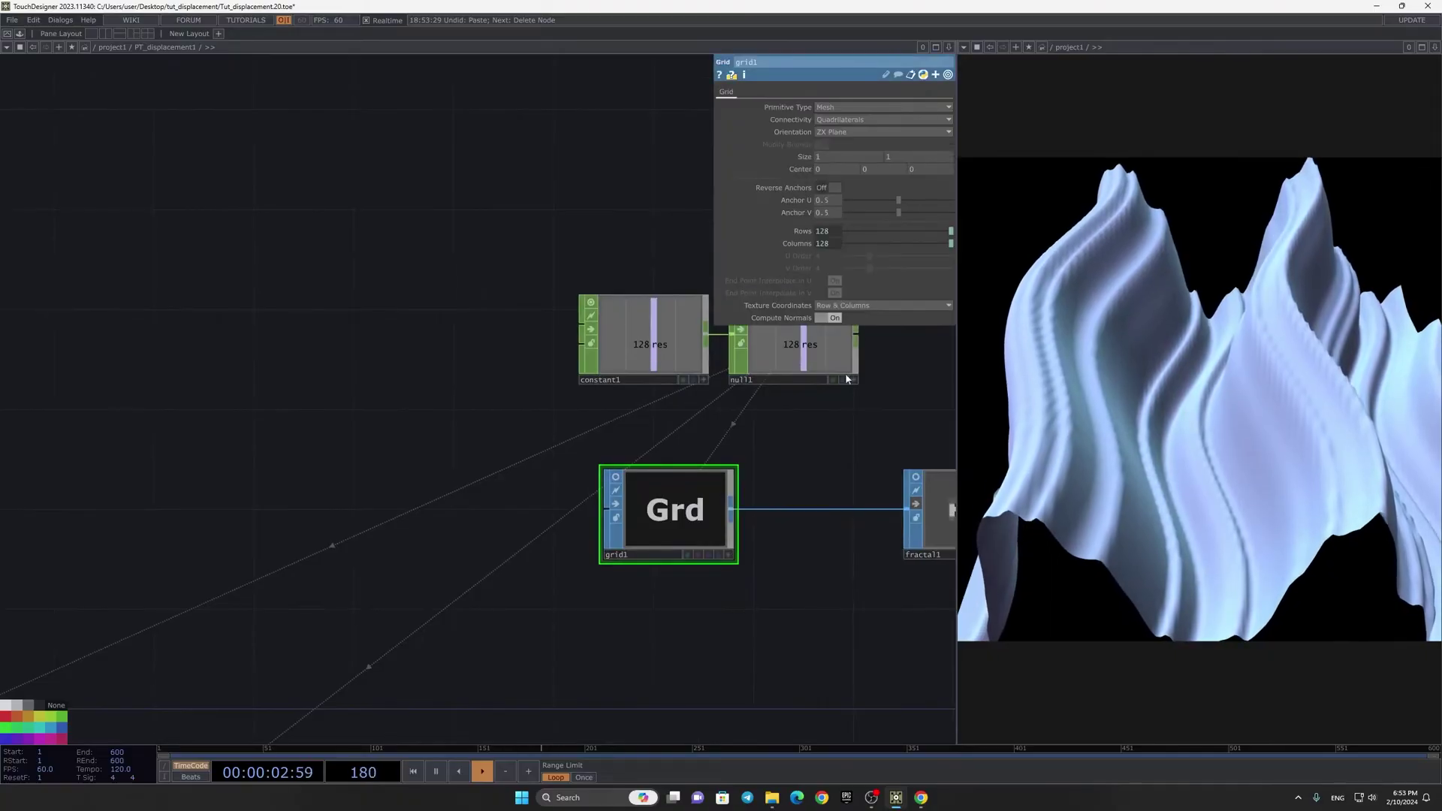
drag(562, 347, 596, 138)
scroll(597, 138, down, 8)
scroll(460, 282, up, 6)
scroll(706, 112, down, 1)
drag(736, 129, 681, 336)
scroll(681, 334, down, 2)
click(677, 329)
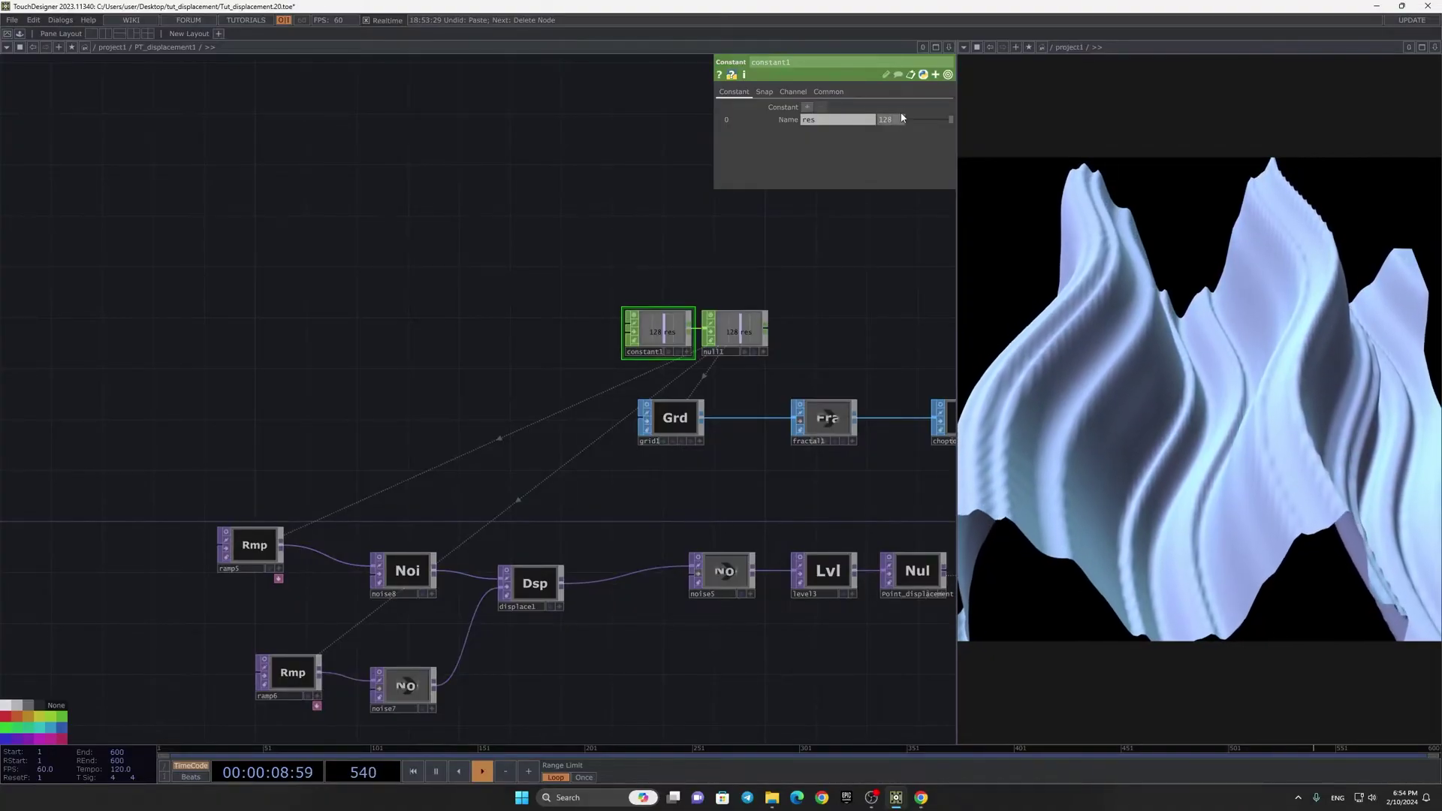
text(256)
key(Return)
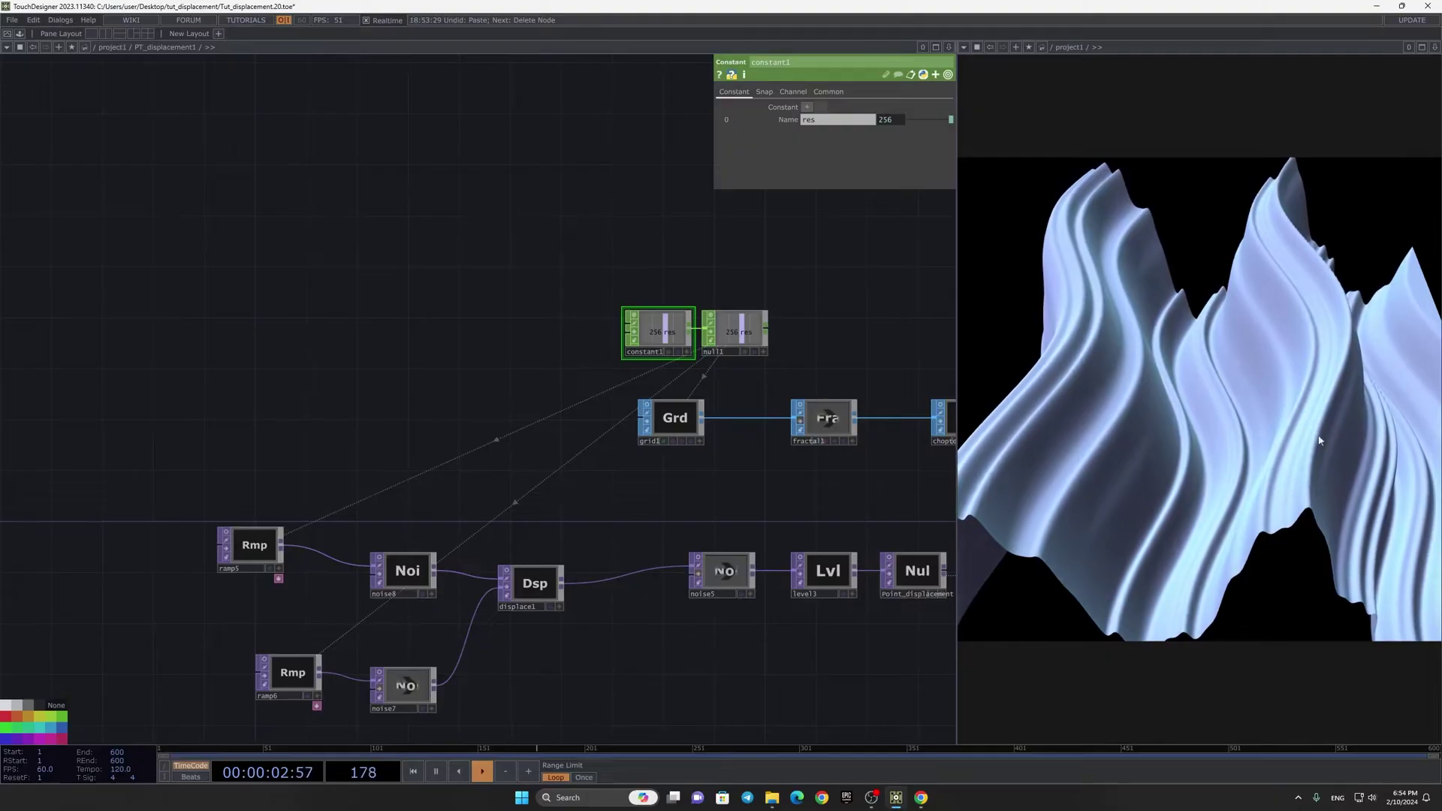
Step: Try the expression 128*2 for constant1's res value and undo the resolution change
click(884, 121)
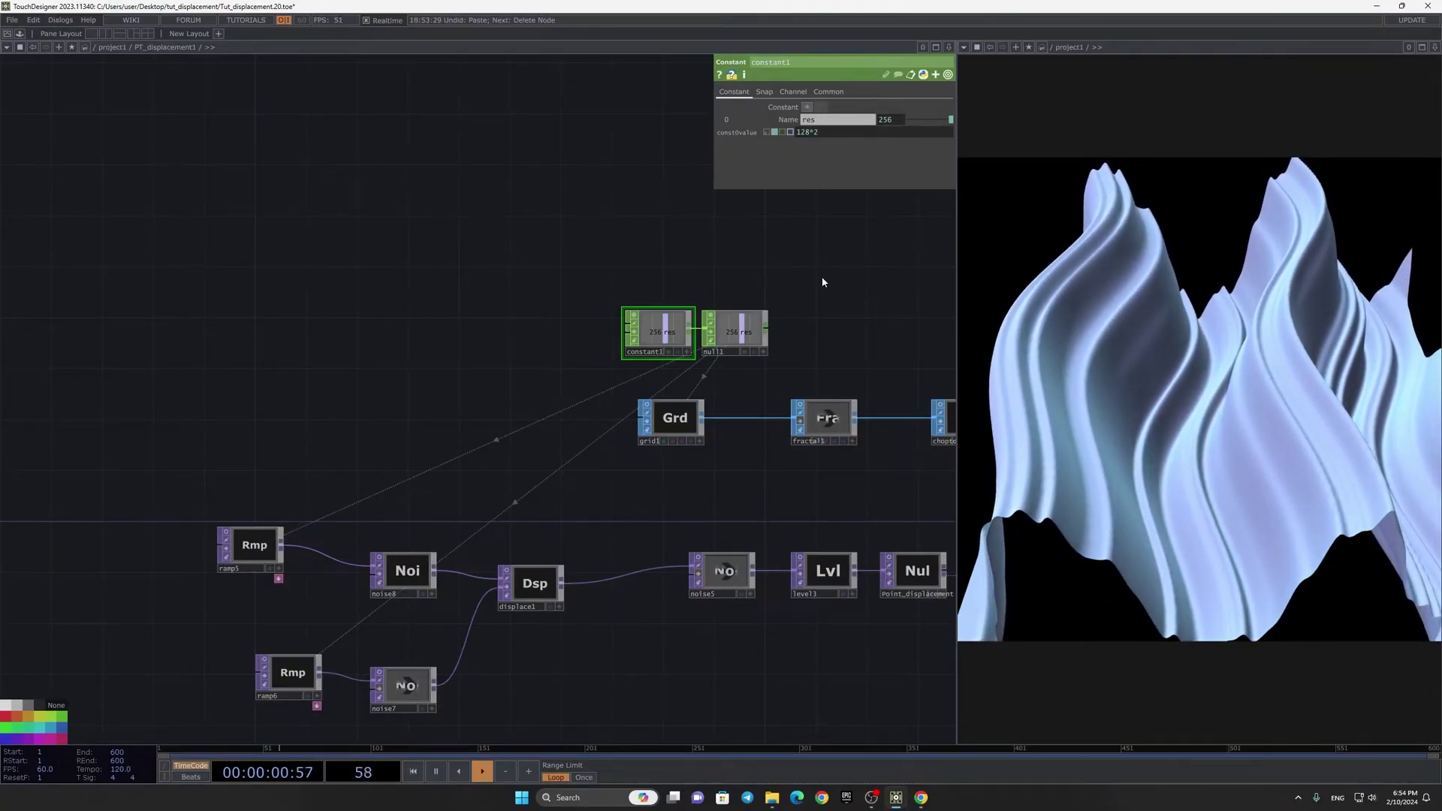
key(Return)
click(881, 288)
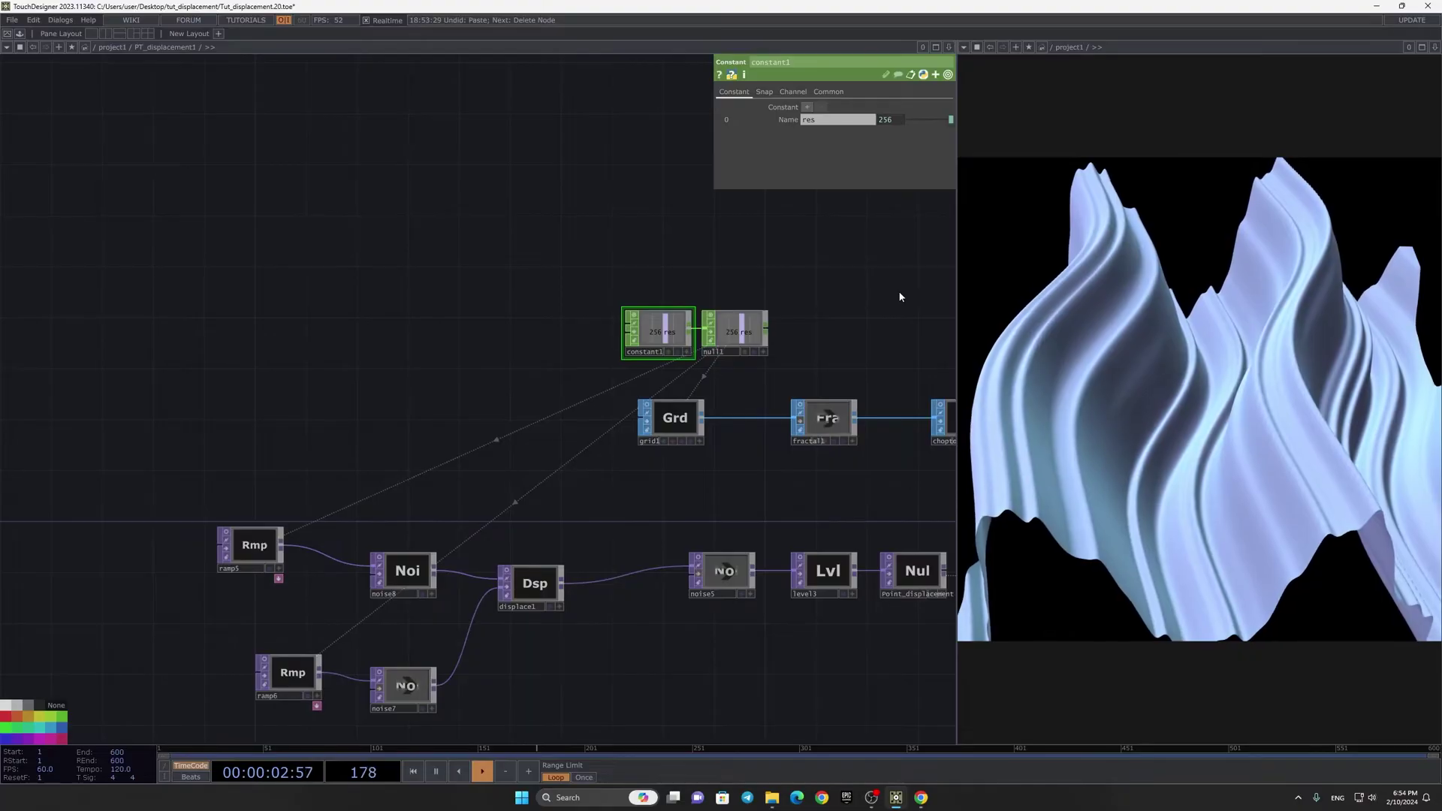
key(ctrl+z)
Step: Activate cam1's viewer, move the camera closer to the displaced surface, and deactivate the viewer
scroll(369, 371, down, 5)
scroll(687, 323, up, 10)
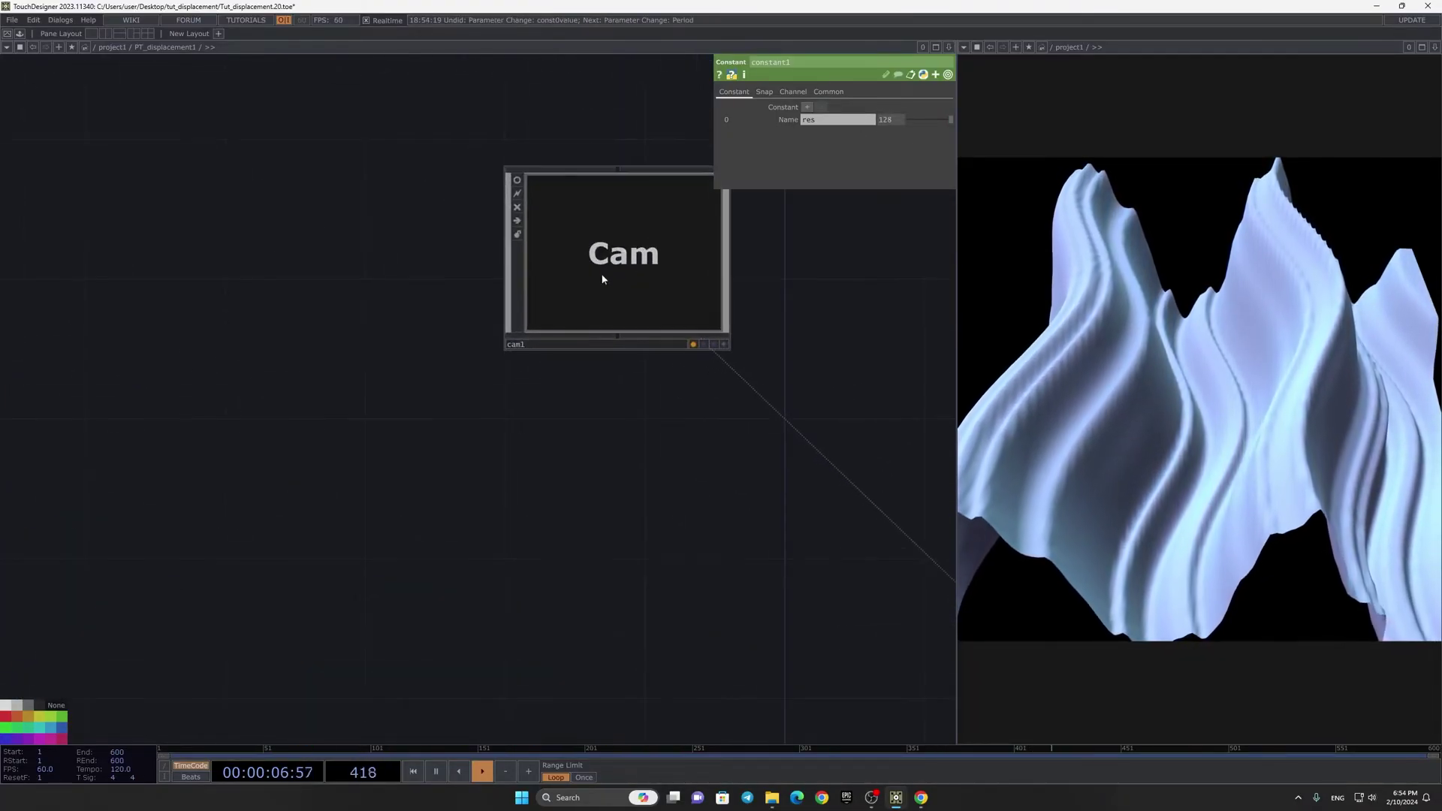
scroll(616, 285, up, 3)
click(797, 423)
scroll(633, 269, up, 3)
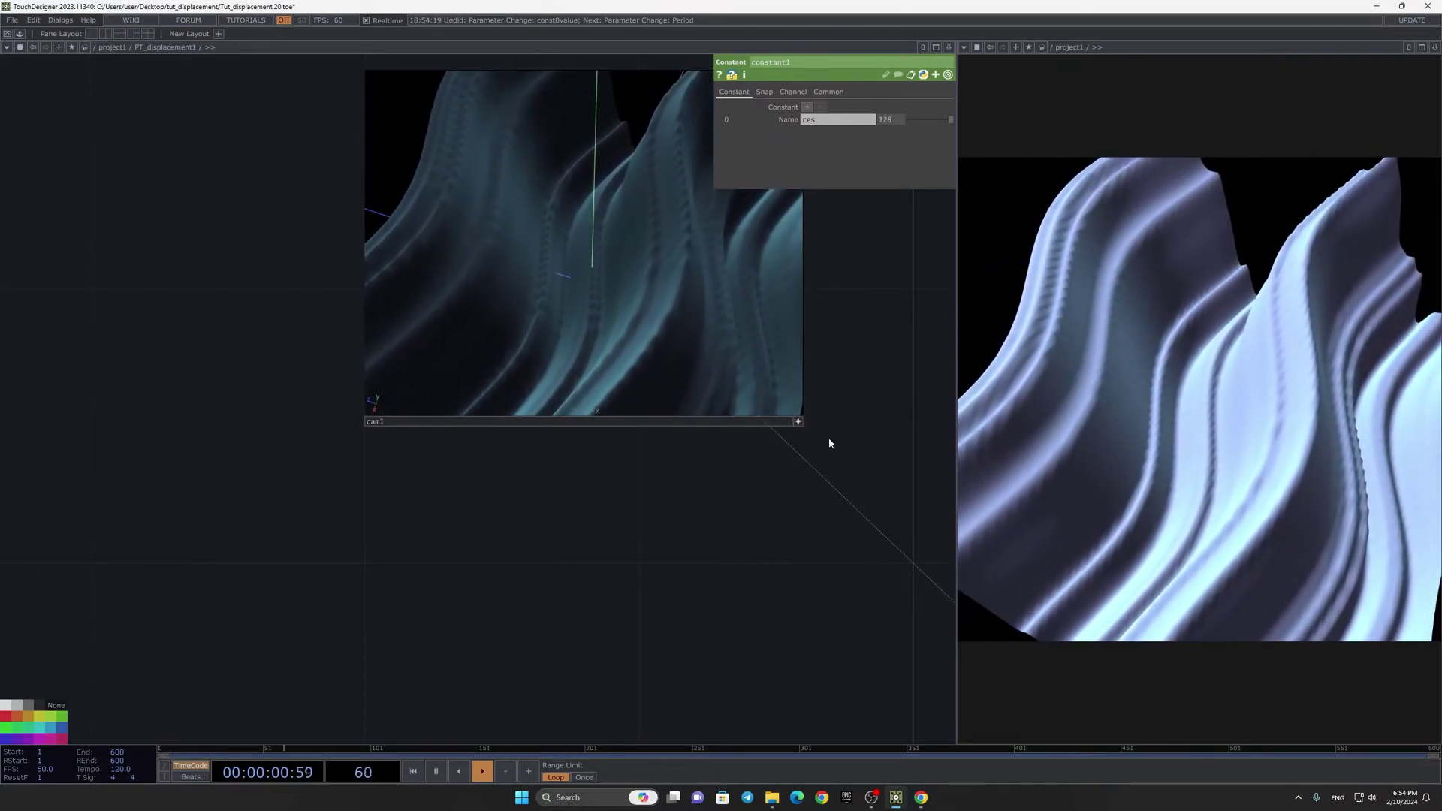
click(798, 423)
Step: Set the opacity of level3 to about 0.114
scroll(758, 508, down, 4)
drag(637, 547, 678, 388)
scroll(678, 387, down, 4)
scroll(566, 483, up, 4)
drag(566, 483, 620, 307)
scroll(620, 306, down, 2)
click(450, 455)
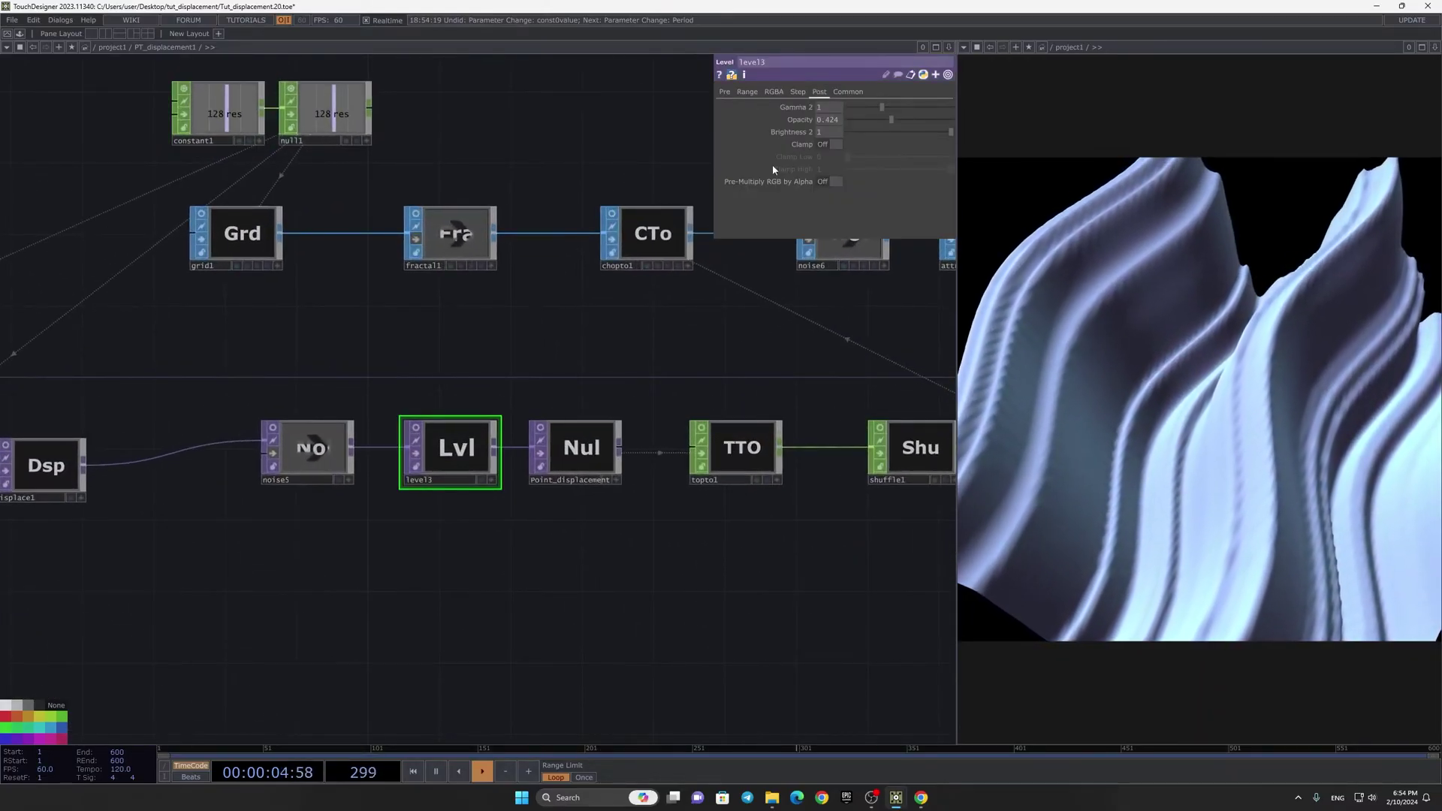
drag(895, 120, 857, 125)
Step: Turn off the bypass on noise5 after displace1
scroll(893, 252, down, 4)
drag(536, 343, 626, 306)
scroll(626, 306, up, 2)
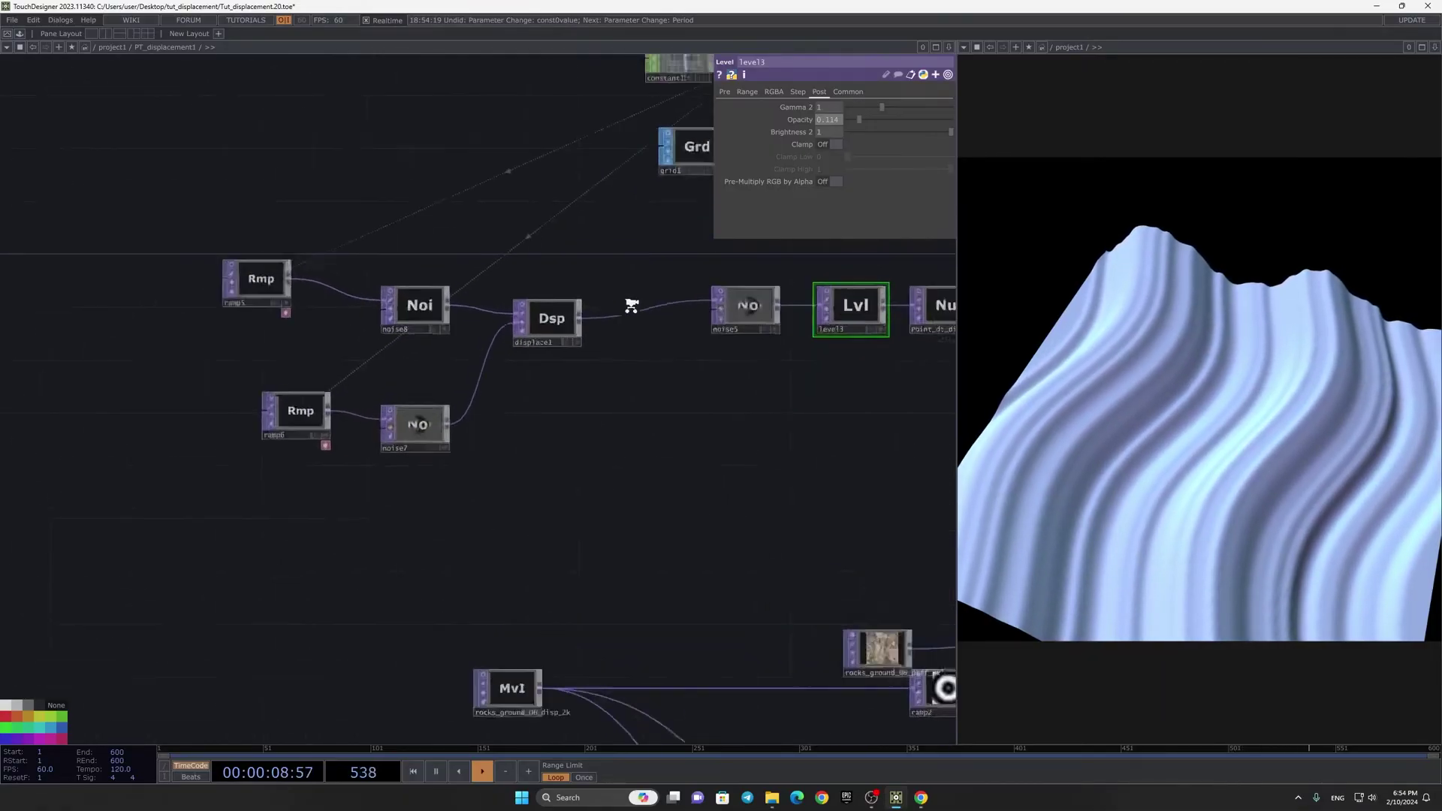
scroll(627, 306, up, 2)
drag(701, 379, 607, 403)
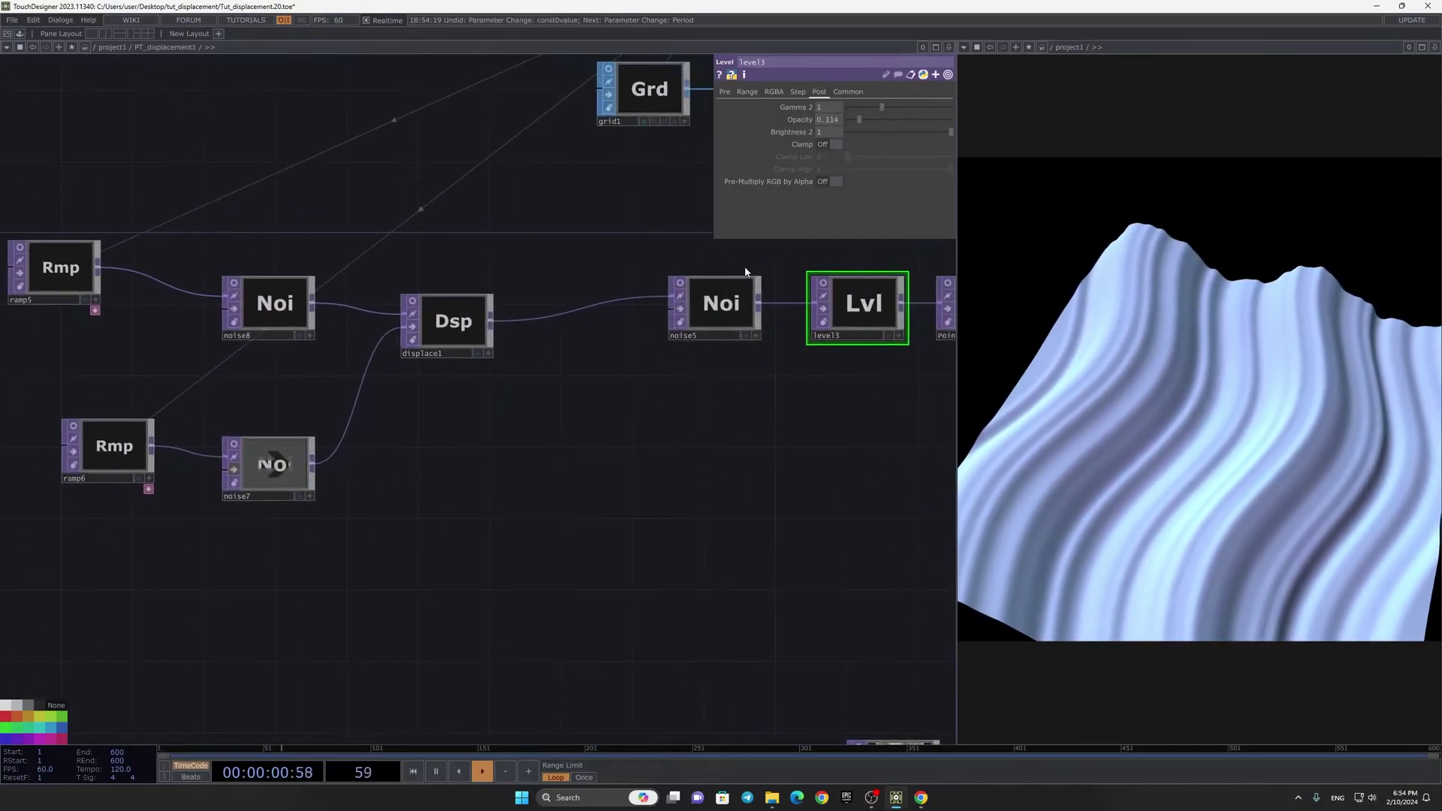
Step: Set noise5's period to 2 and its amplitude to about 0.37, and raise its exponent above 1
click(742, 282)
click(759, 93)
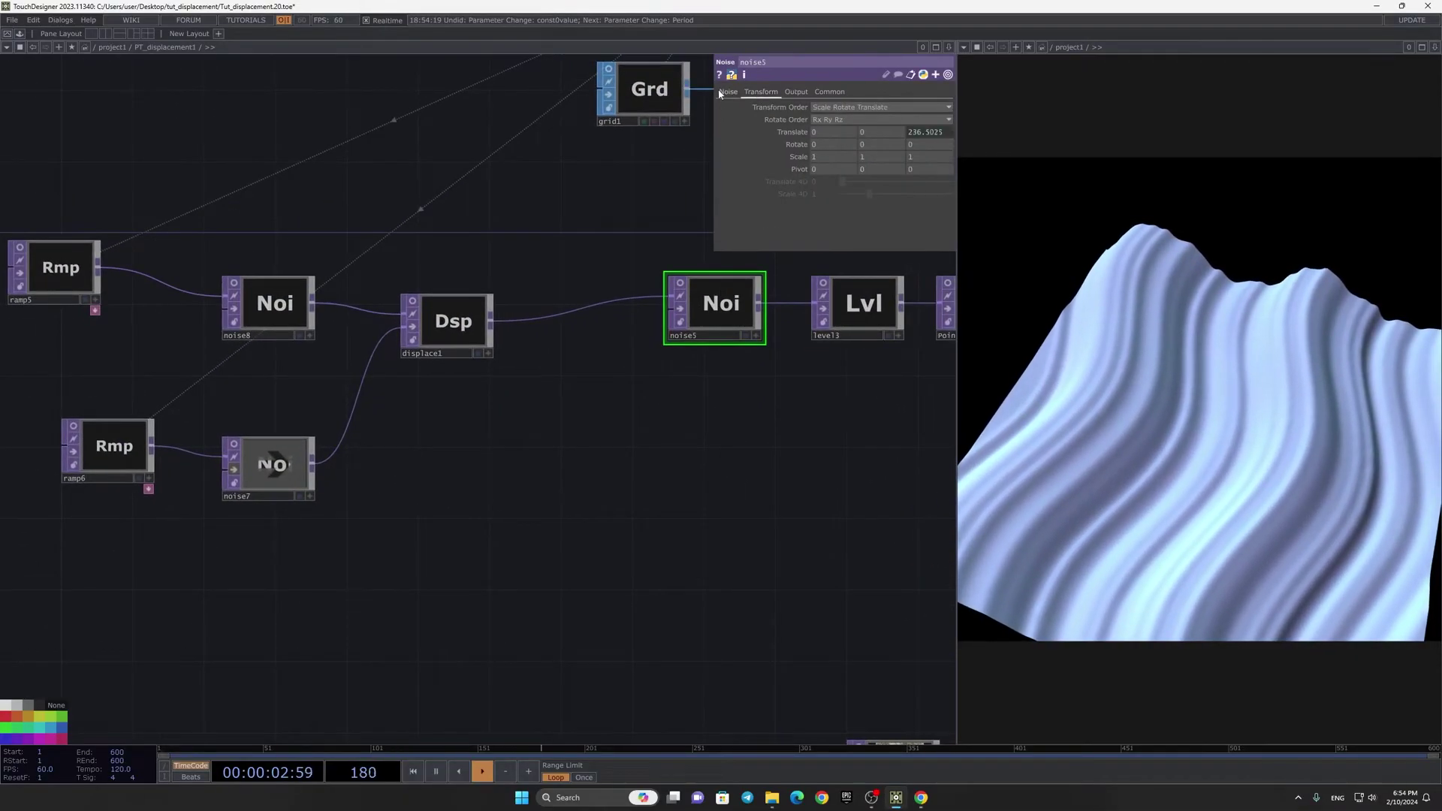
click(722, 93)
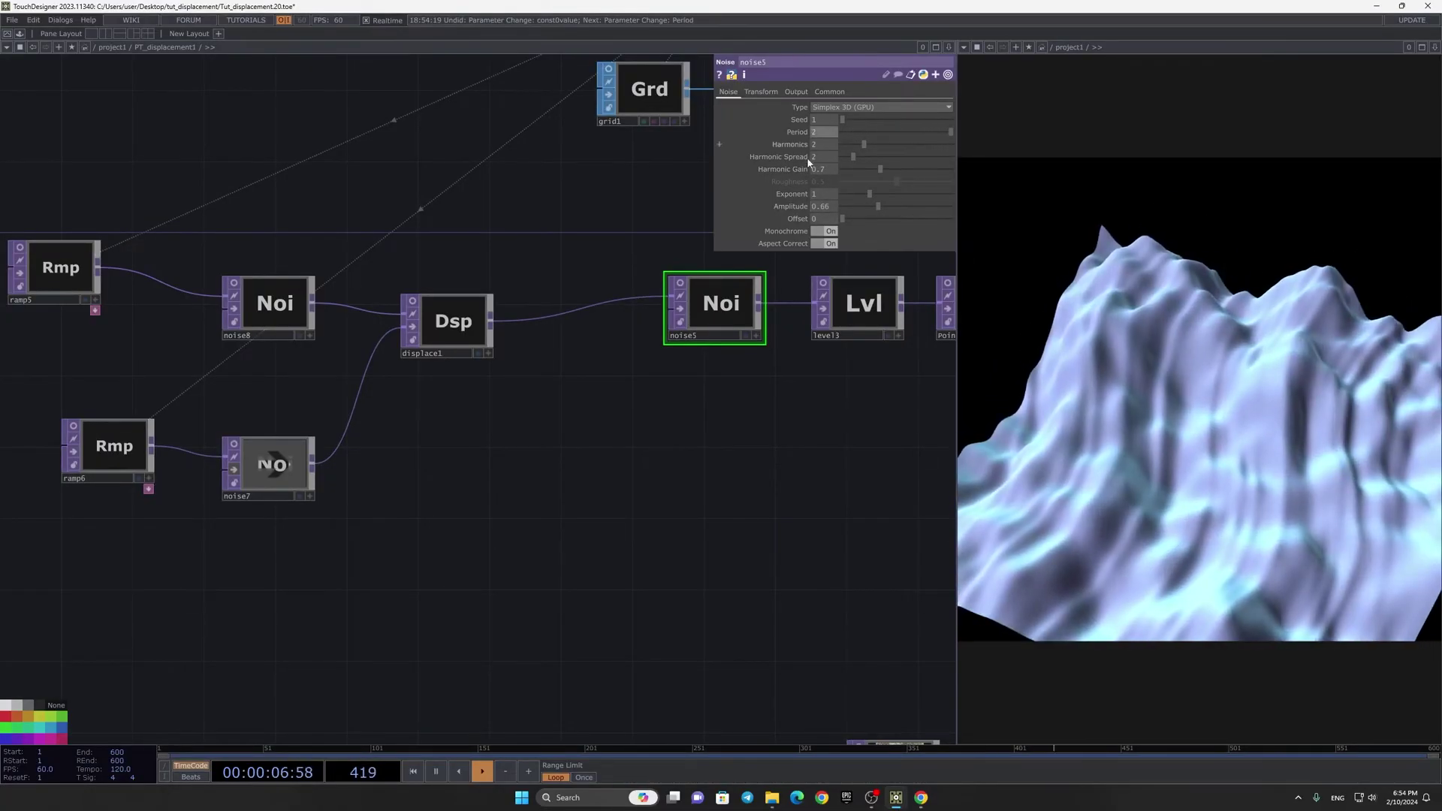
drag(856, 214, 861, 214)
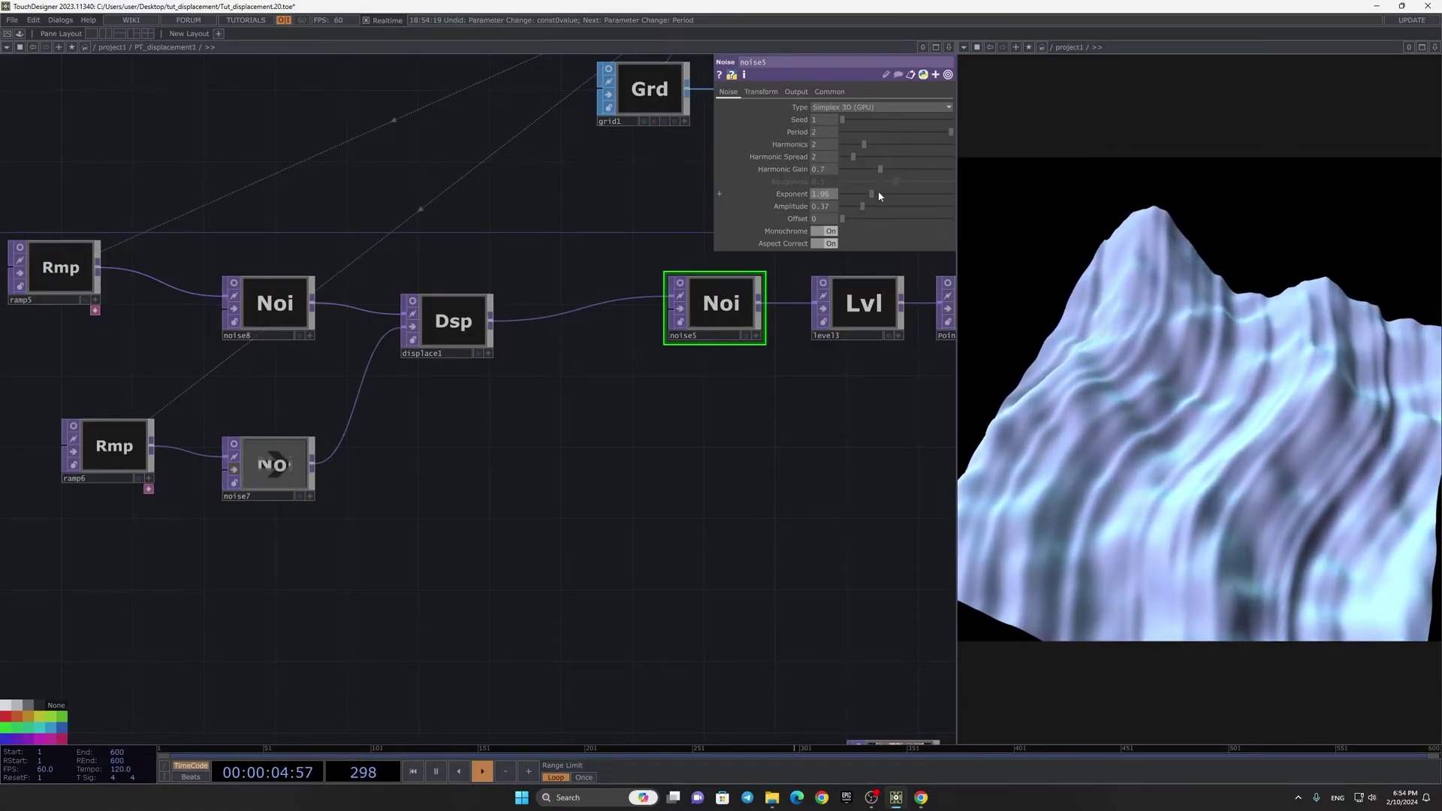
drag(904, 196, 907, 194)
Step: Change pbr1's rim light color to a periwinkle blue with hue about 228, saturation about 0.50 and value 1
drag(598, 401, 471, 408)
scroll(471, 408, down, 5)
drag(937, 405, 703, 393)
click(702, 389)
scroll(706, 383, up, 4)
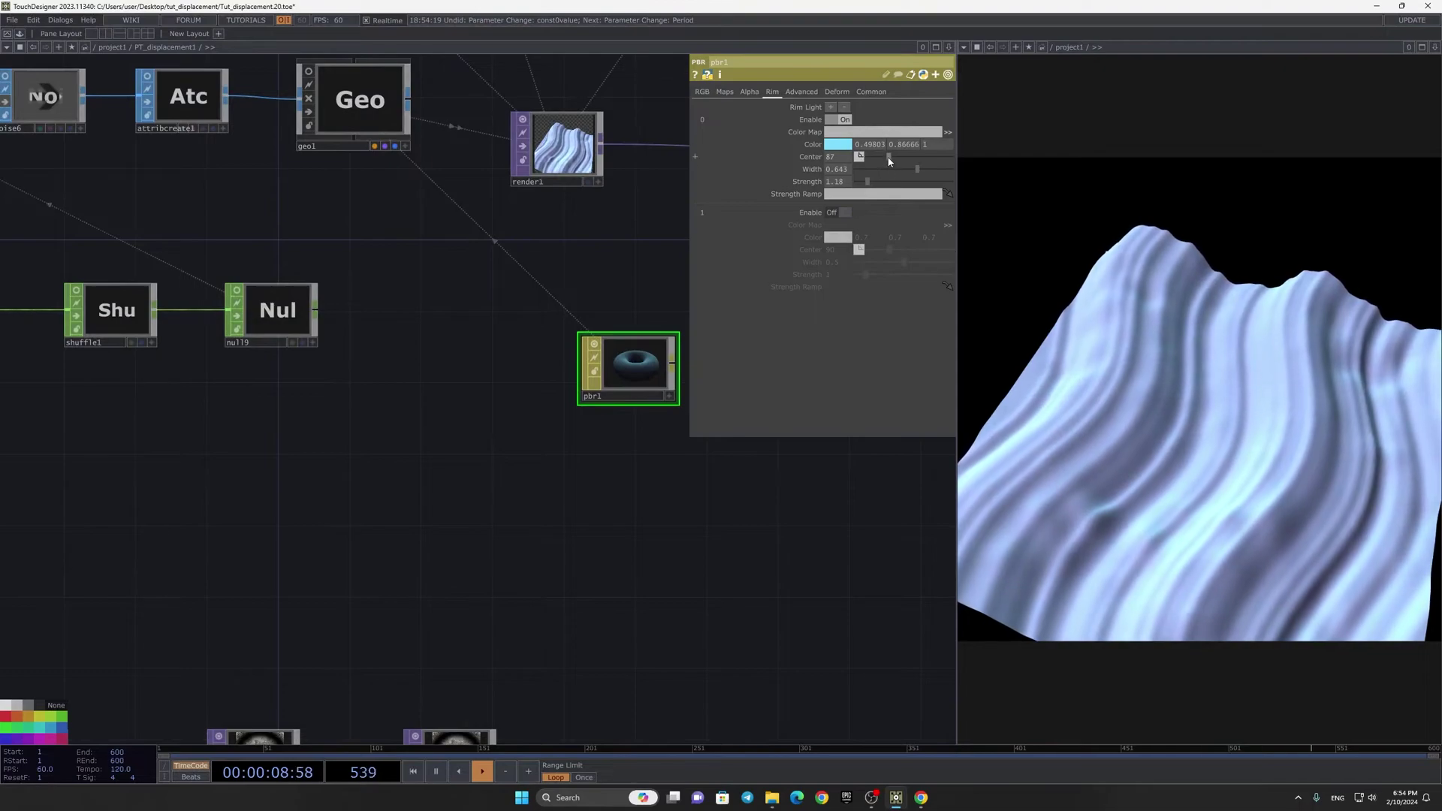
click(851, 145)
click(838, 102)
click(868, 113)
click(865, 119)
click(870, 114)
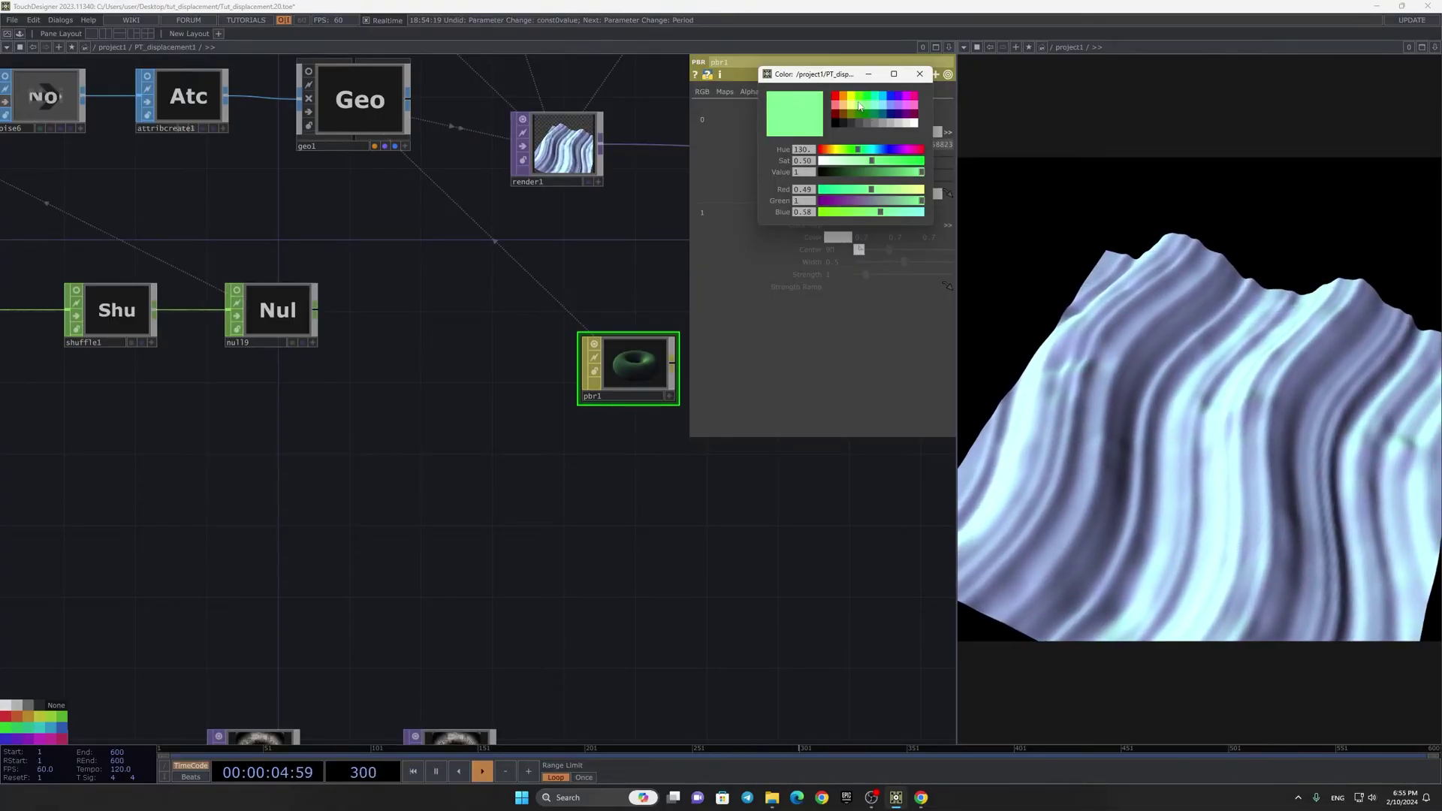
click(894, 108)
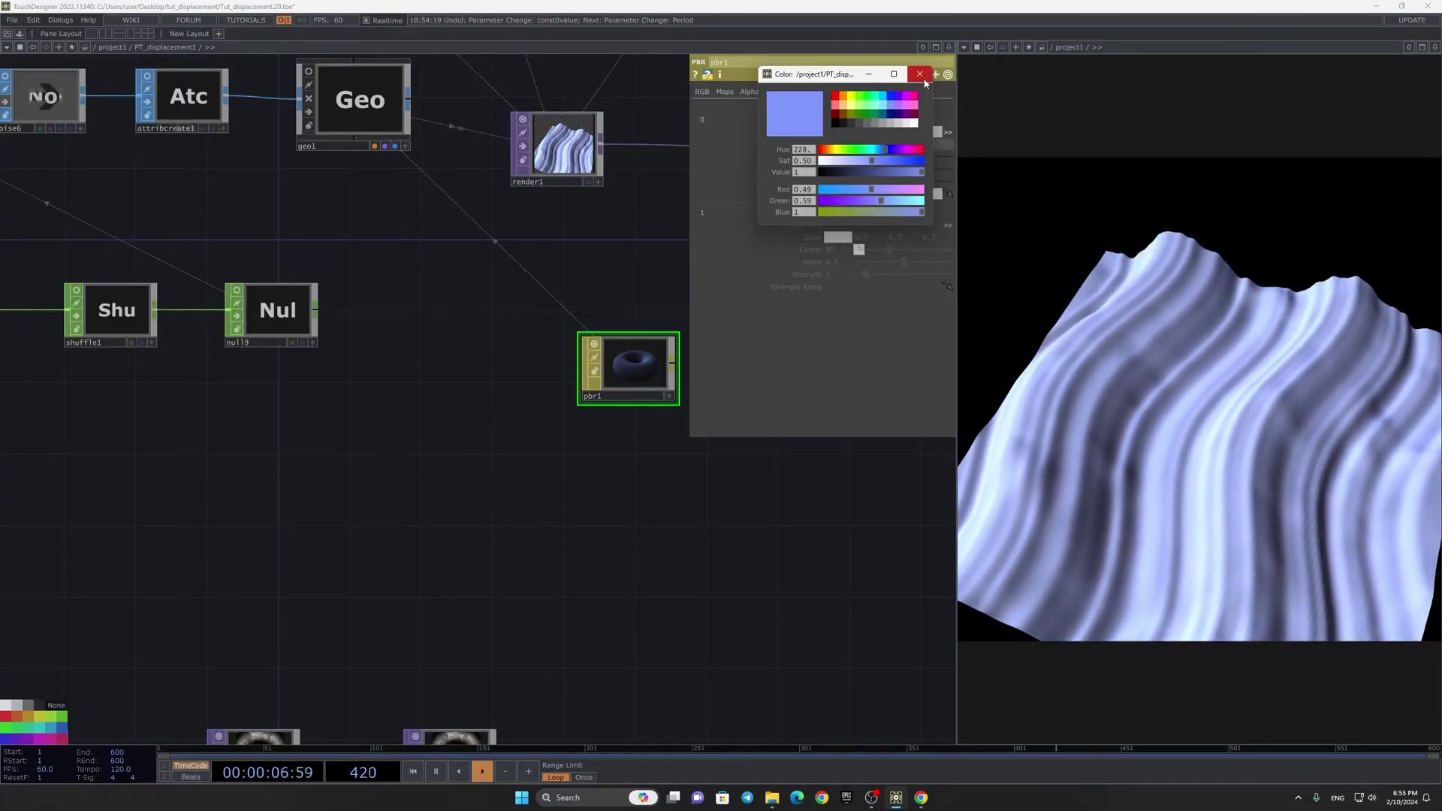
Step: Try a bright sky-blue base color on pbr1 with hue 196, saturation 1 and value 1
click(922, 76)
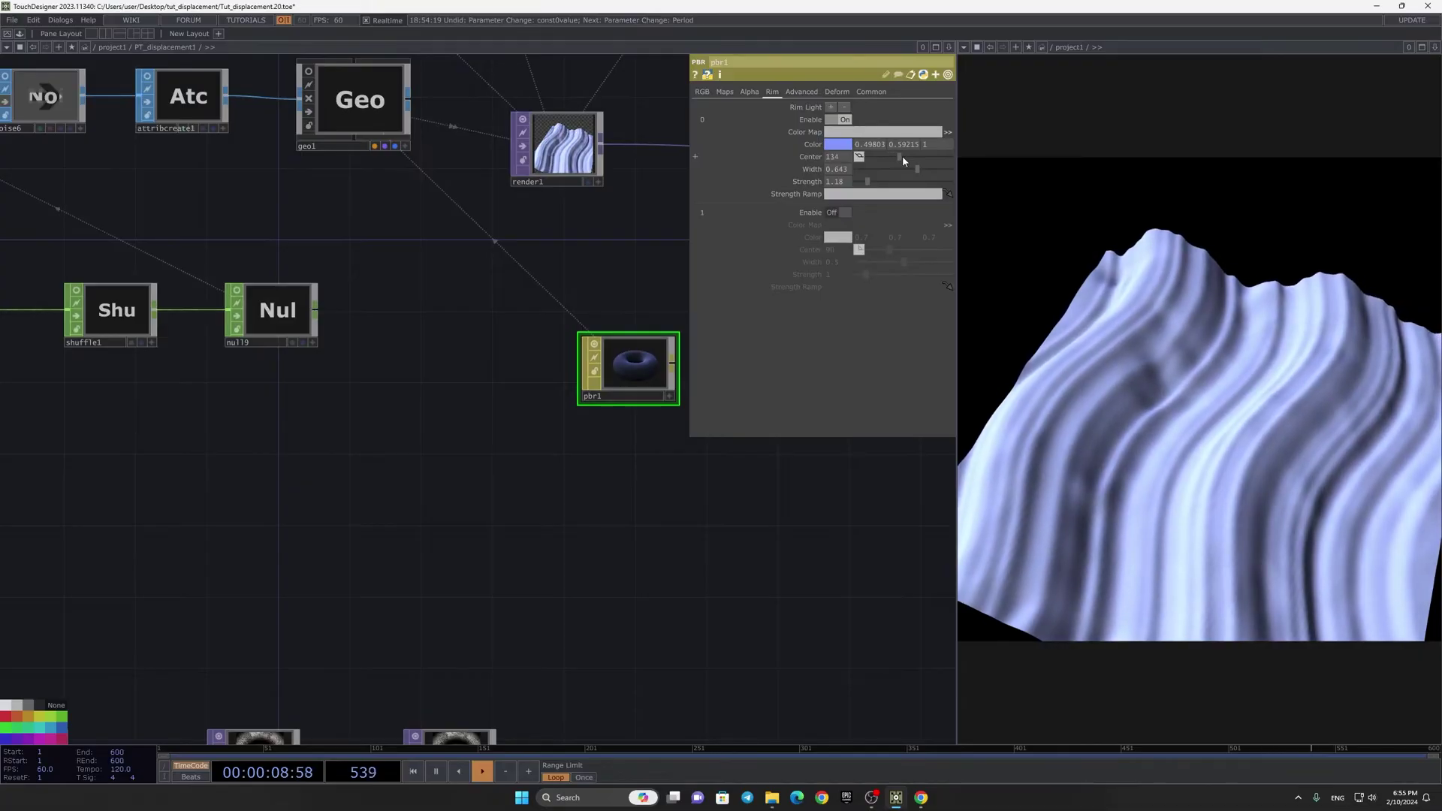
click(702, 92)
click(837, 107)
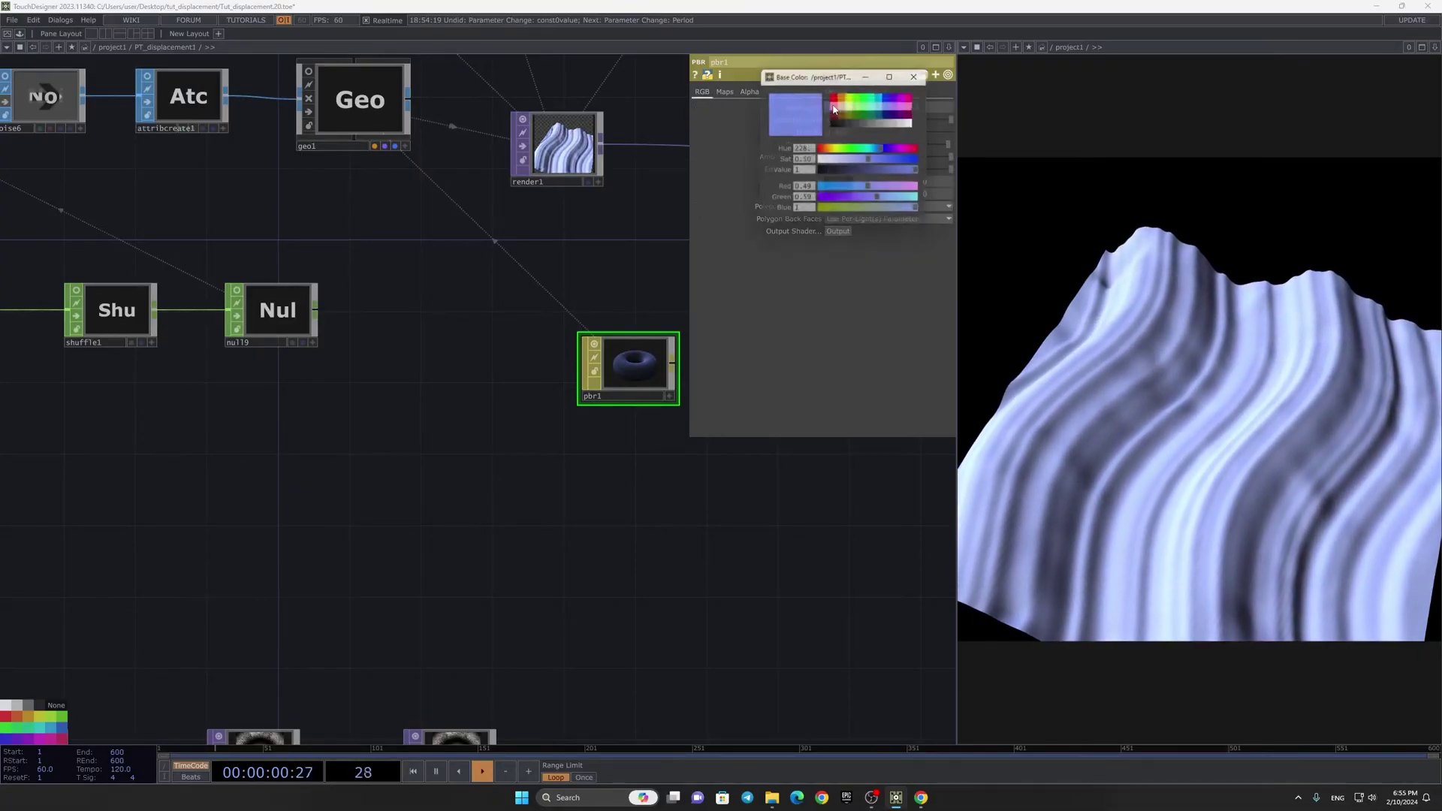
click(900, 97)
click(884, 100)
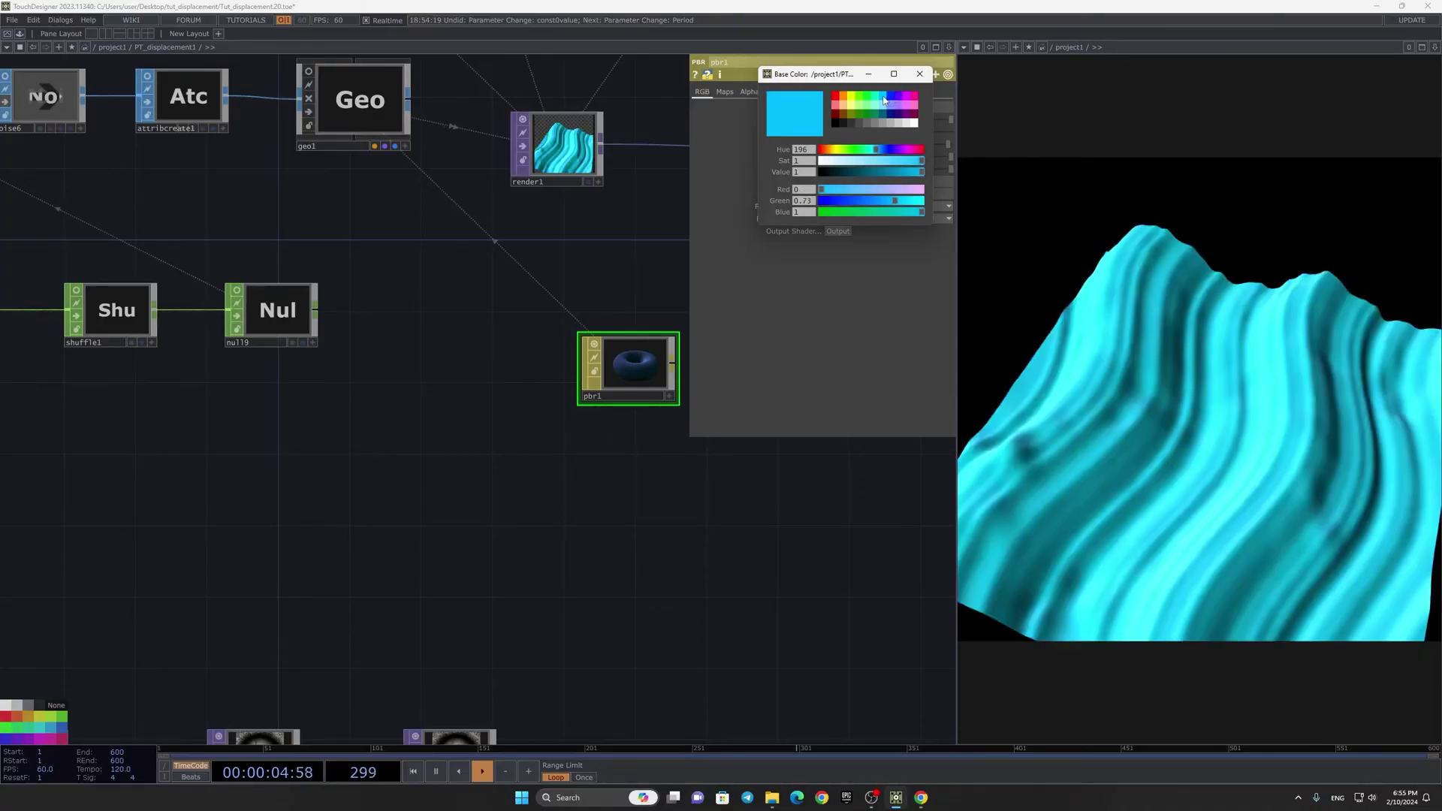
click(917, 79)
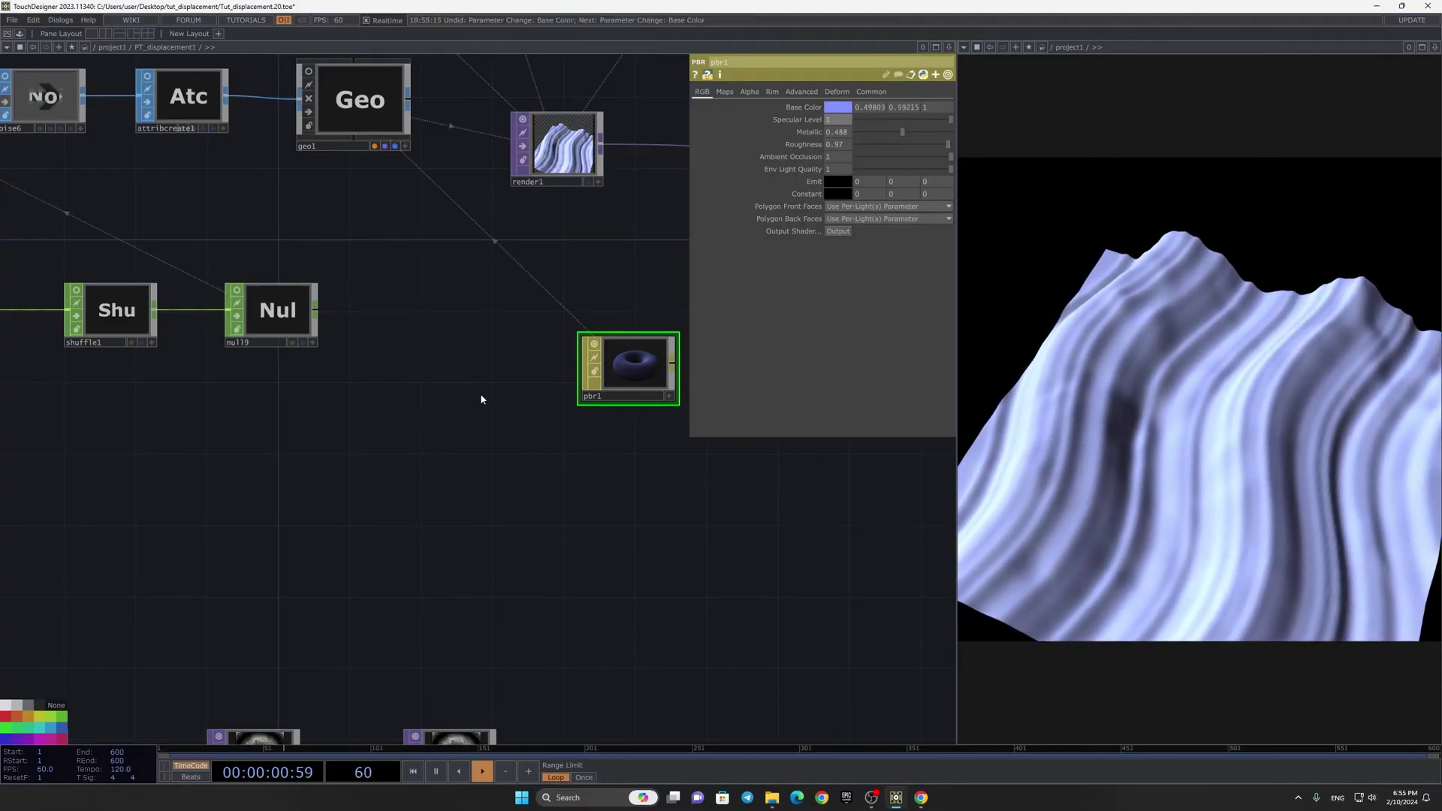
Step: Return to the project1 network and set switch1's index to 1.2 to preview another displacement variant
scroll(481, 398, down, 10)
drag(772, 443, 509, 494)
drag(886, 105, 855, 111)
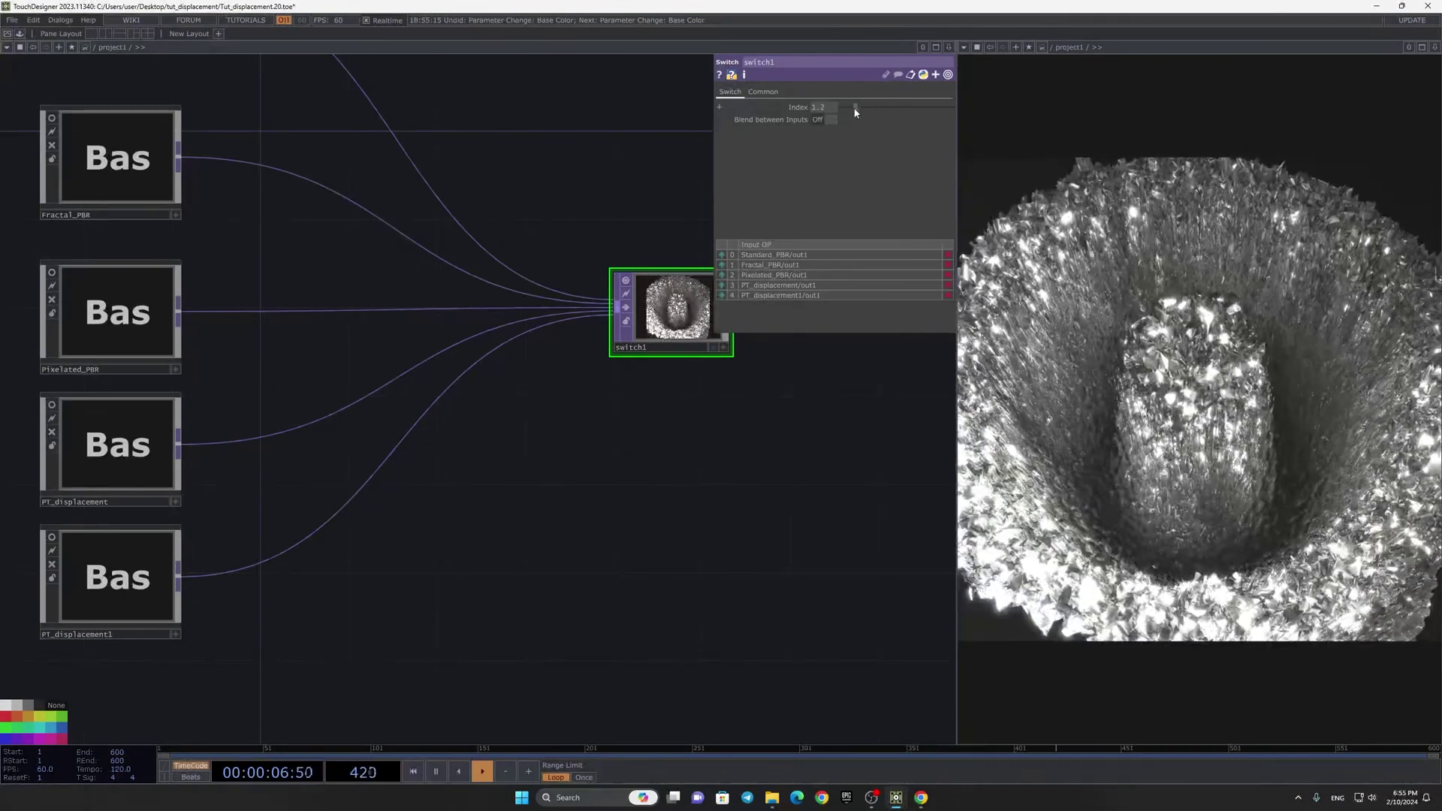
scroll(586, 338, down, 3)
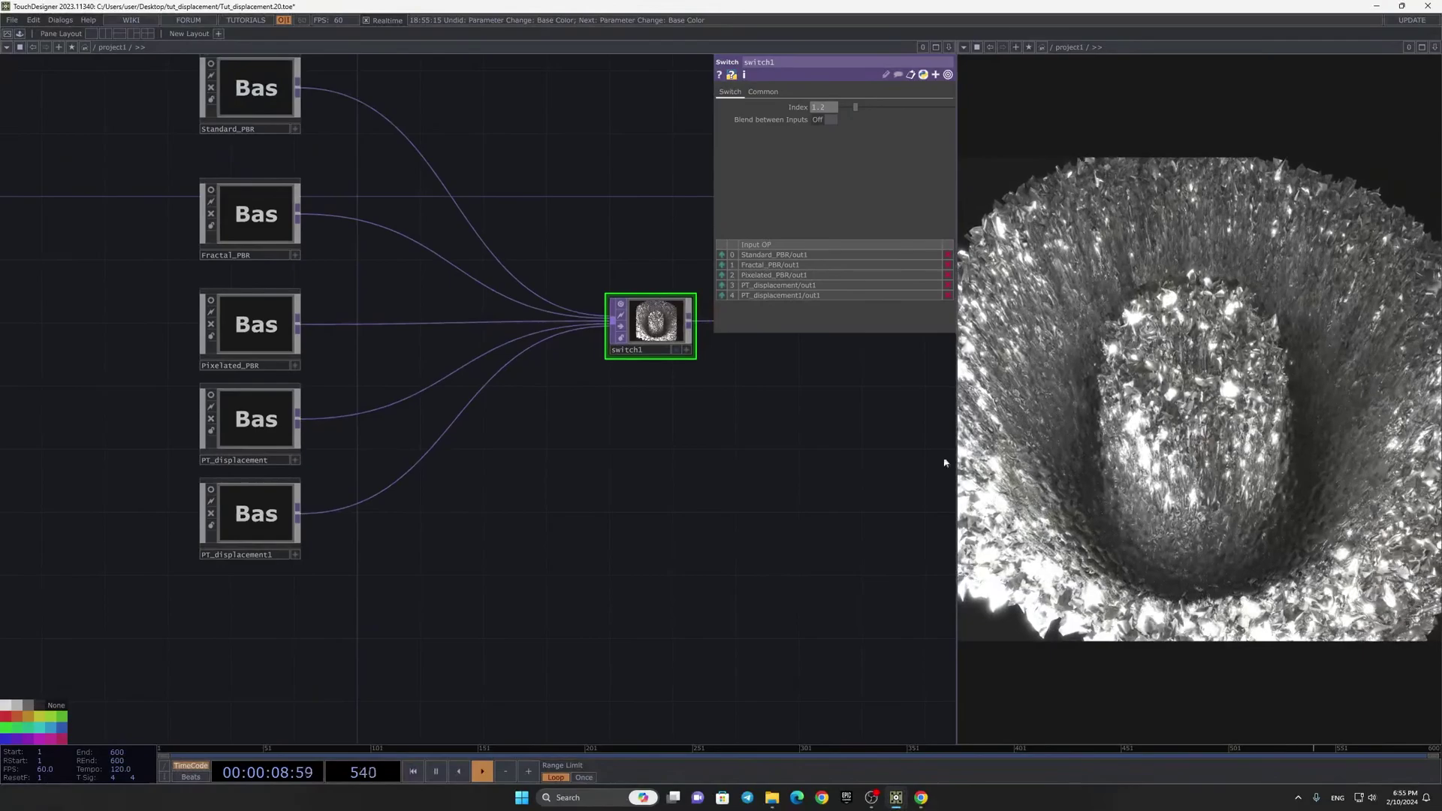